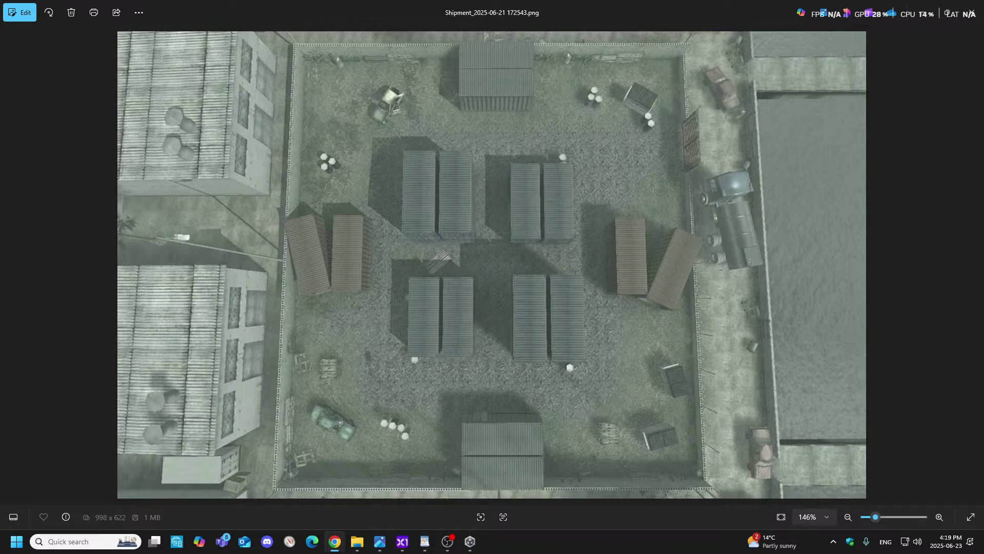
- Switch from the Shipment reference image to the ShipEleven project in the Unity editor
key(alt+Tab)
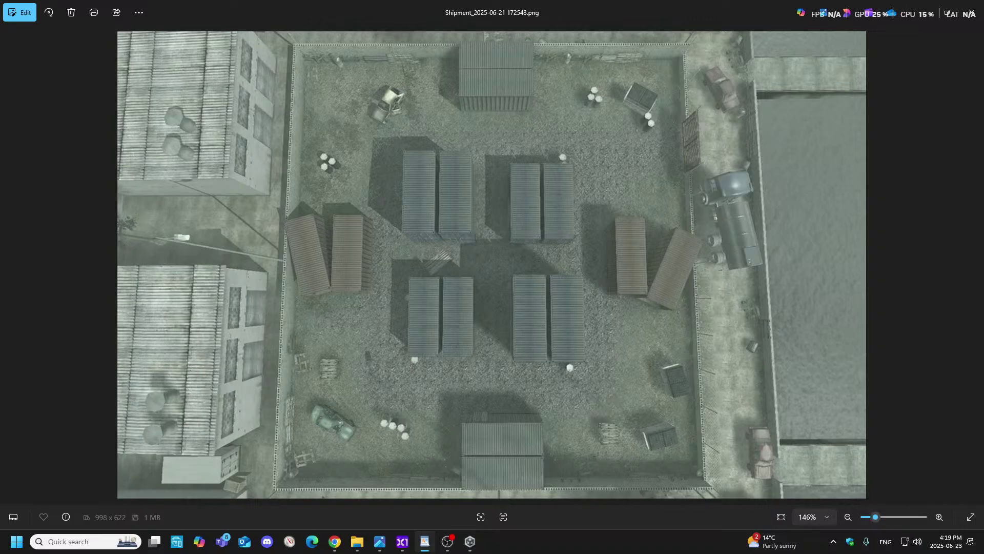
key(alt+Tab)
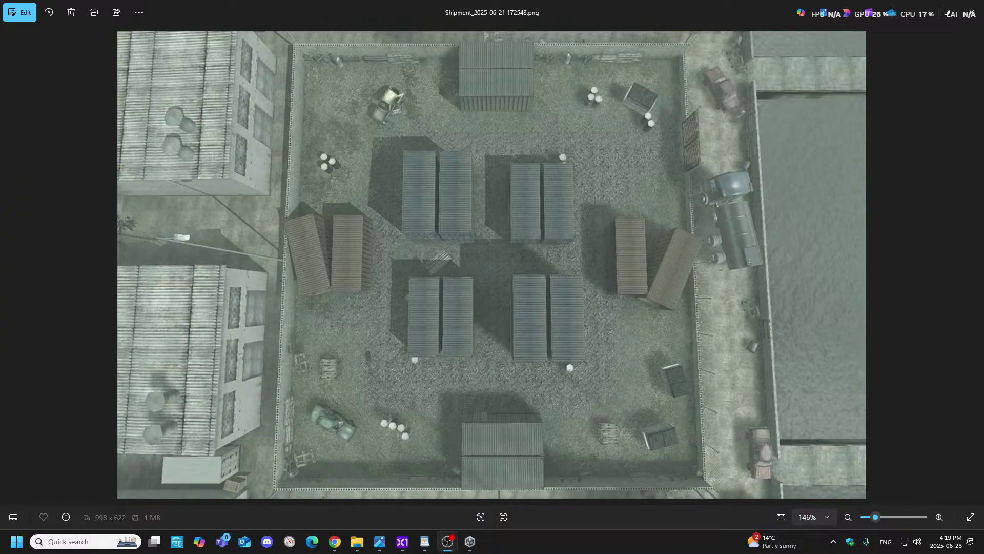
key(alt+Tab)
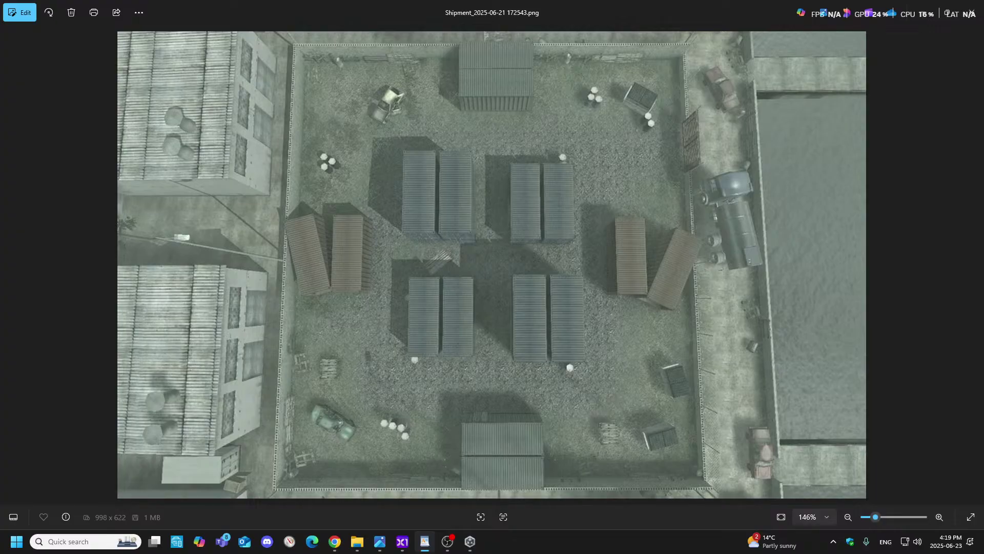
key(alt+Tab)
key(alt+Tab)
click(460, 250)
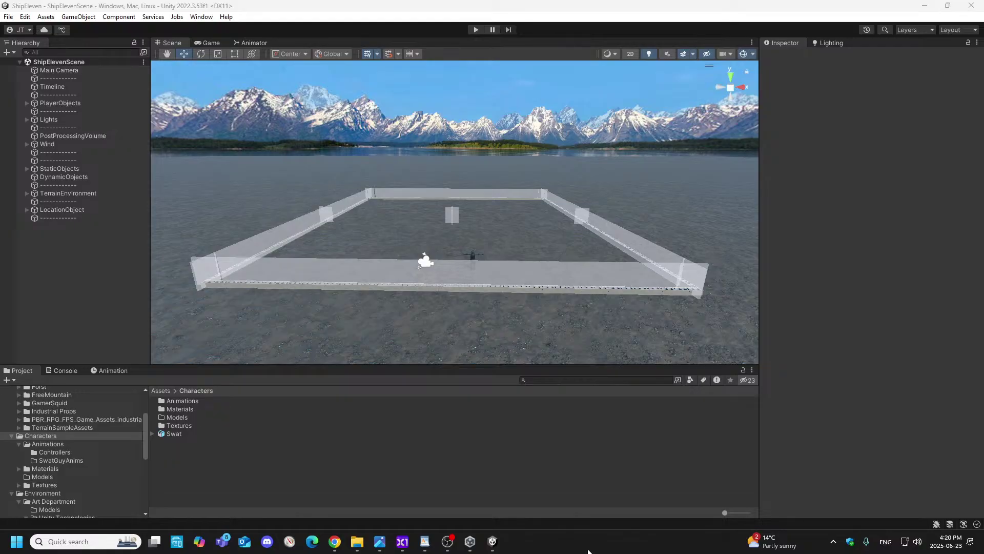
- Examine the walled arena in the scene and the PostProcessingVolume object's settings
right_drag(390, 220, 281, 279)
key(w)
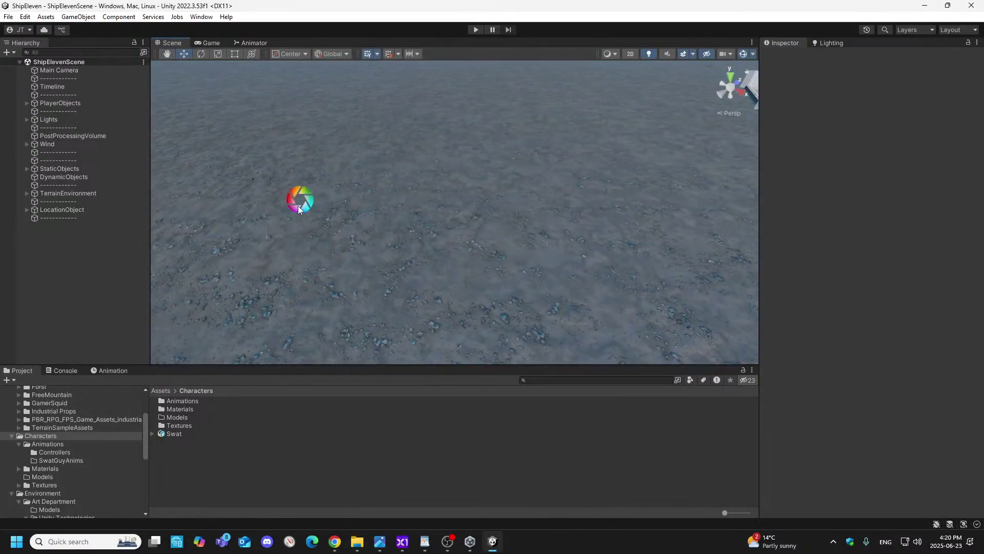
click(74, 137)
right_drag(404, 196, 452, 228)
right_drag(488, 219, 482, 290)
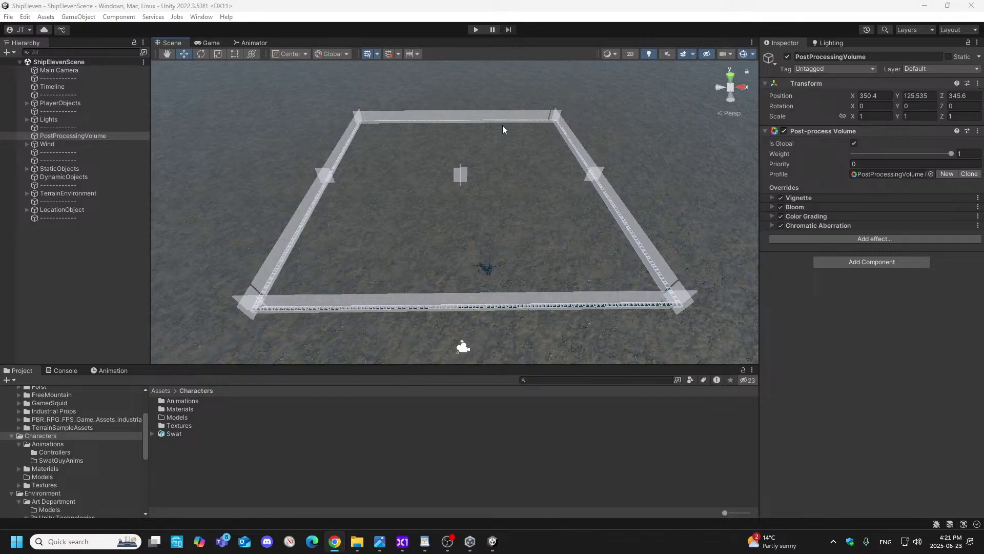
right_drag(428, 209, 369, 77)
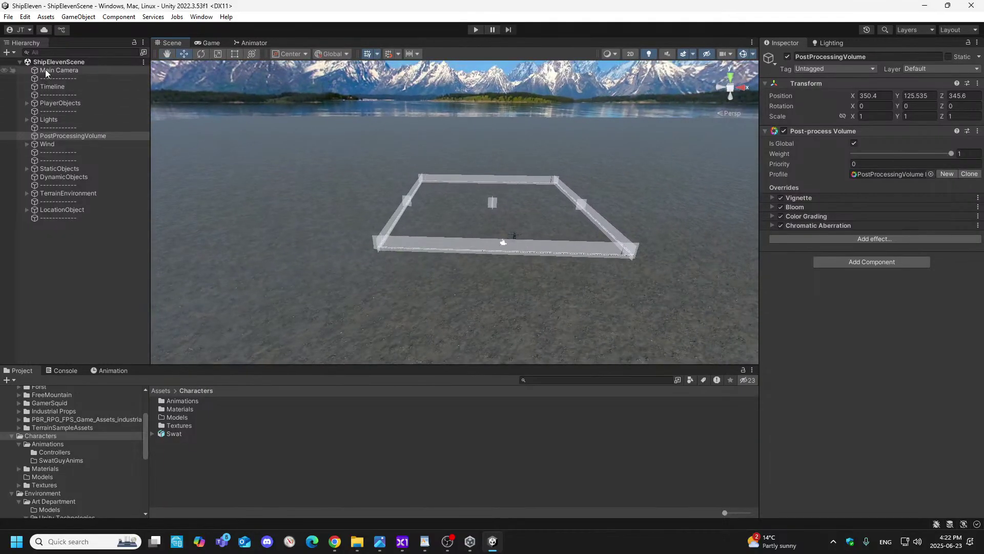
- Open the Package Manager on the Unity Registry and look up the Universal RP package by searching for "univer"
click(201, 17)
click(237, 131)
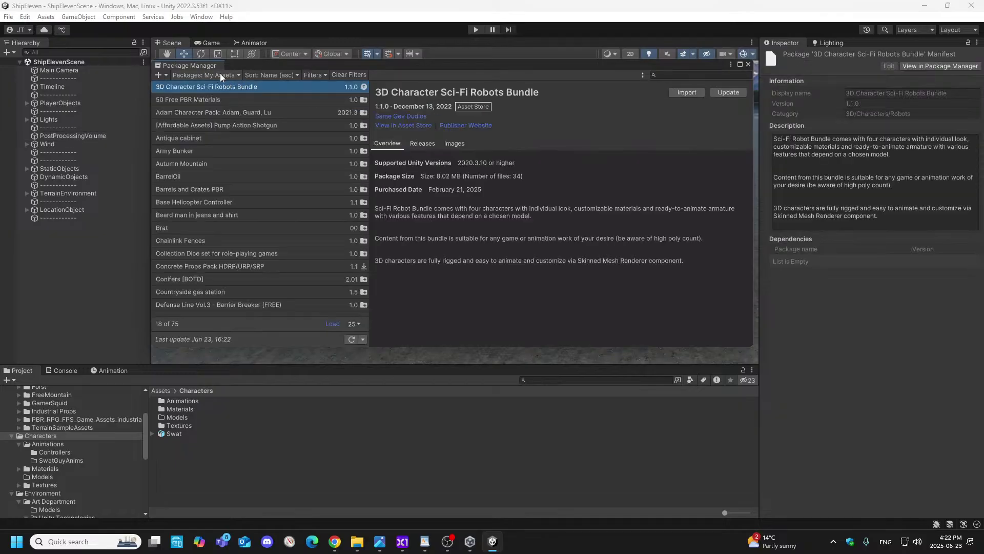
click(219, 75)
click(216, 88)
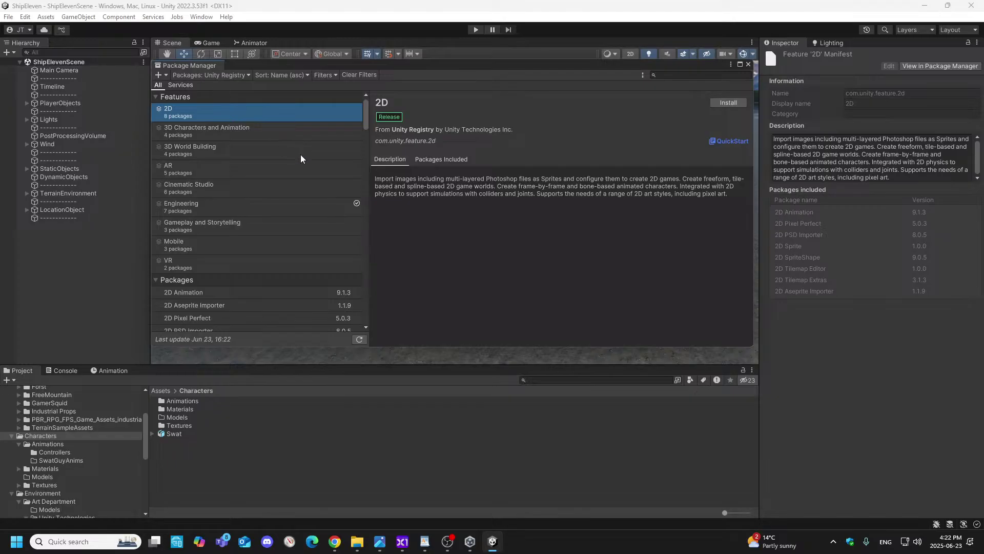
key(alt+Tab)
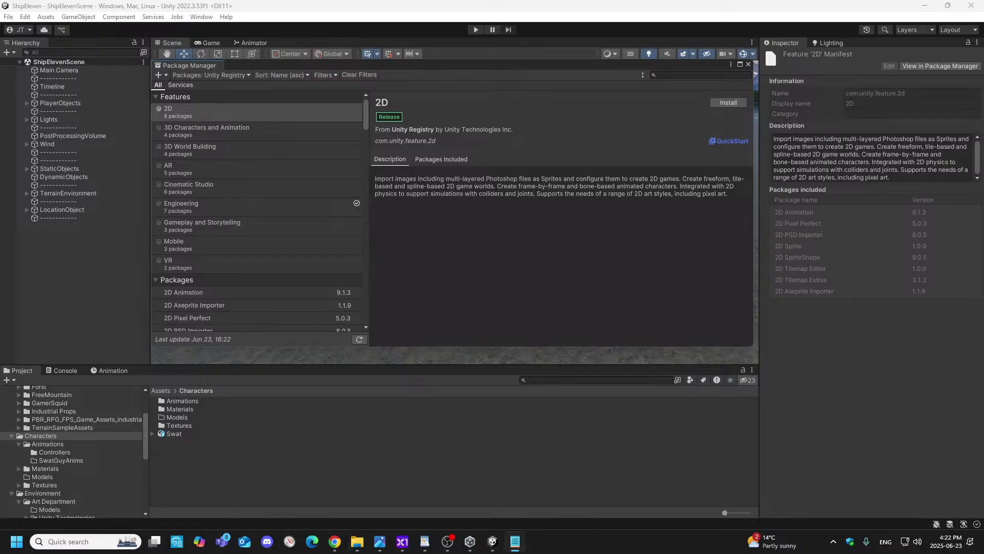
click(688, 75)
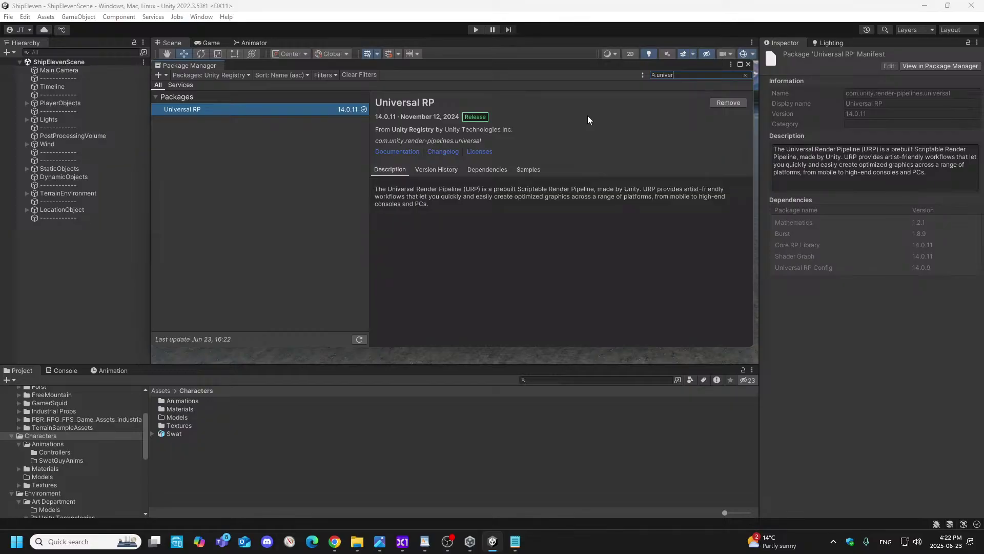
text(univer)
- Look up the Post Processing package in the Unity Registry by searching for "post"
key(BackSpace)
key(BackSpace)
key(BackSpace)
key(BackSpace)
key(BackSpace)
key(BackSpace)
text(post)
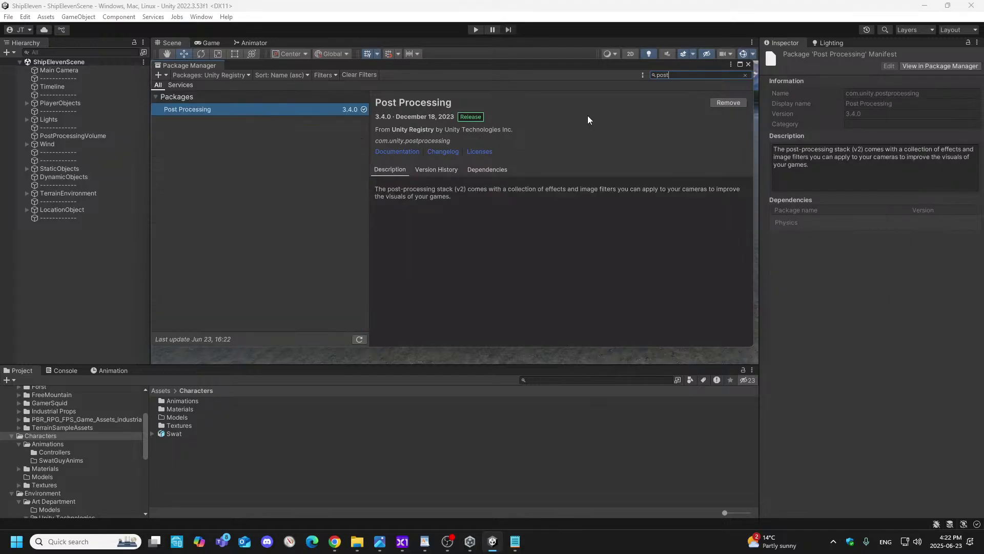
- Look up the Shader Graph package in the Unity Registry by searching for "shader"
key(BackSpace)
key(BackSpace)
key(BackSpace)
key(BackSpace)
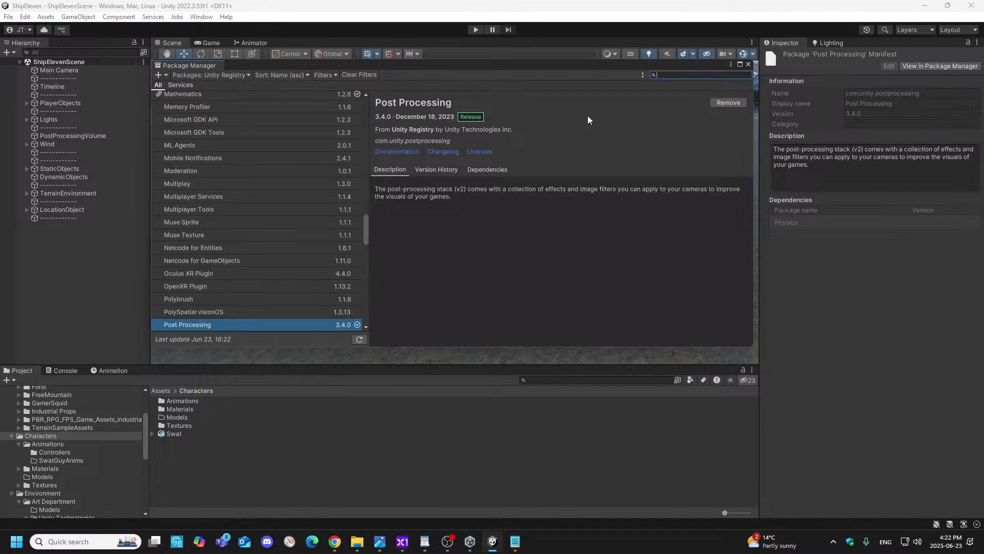
text(shader)
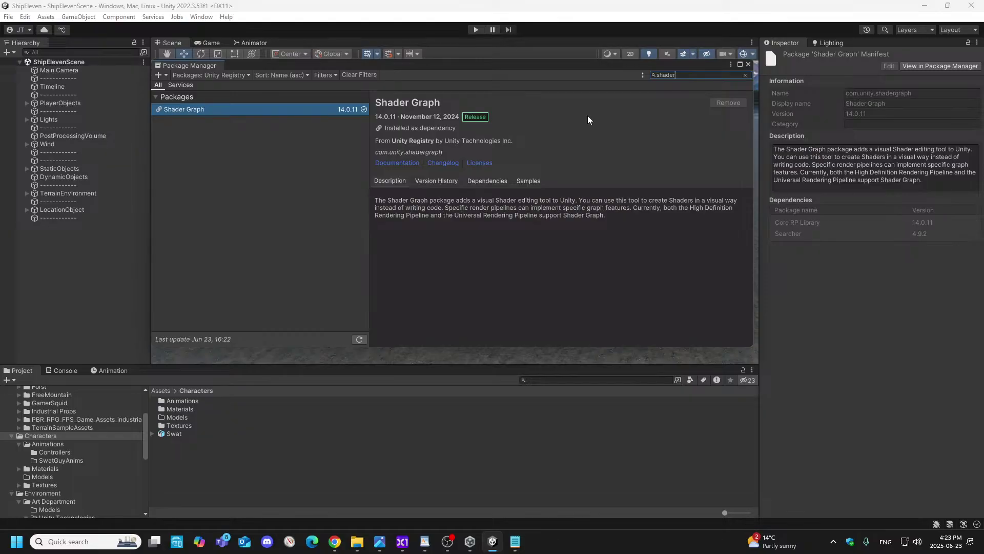
- Look up the TextMeshPro package in the Unity Registry by searching for "textmes"
key(BackSpace)
key(BackSpace)
key(BackSpace)
key(BackSpace)
key(BackSpace)
key(BackSpace)
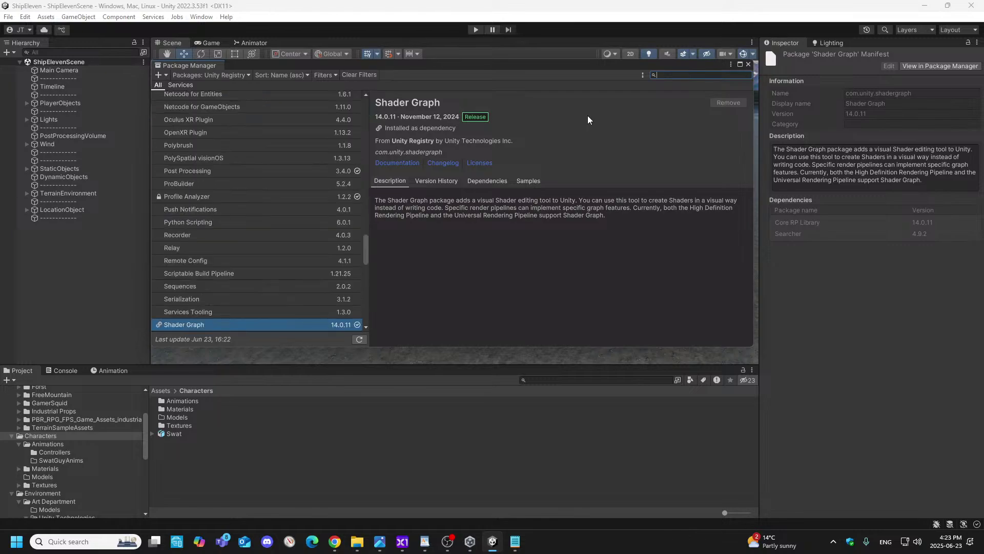
text(textmes)
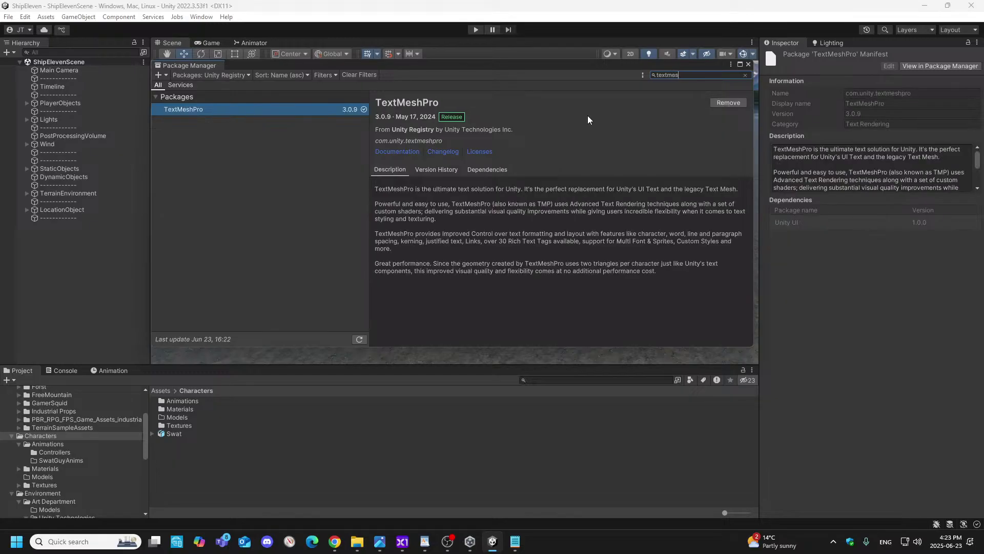
- Look up the Timeline package by searching for "timeli" and the Unity UI package by searching for "unity ui"
key(BackSpace)
key(BackSpace)
key(BackSpace)
key(BackSpace)
key(BackSpace)
key(BackSpace)
key(BackSpace)
text(timeli)
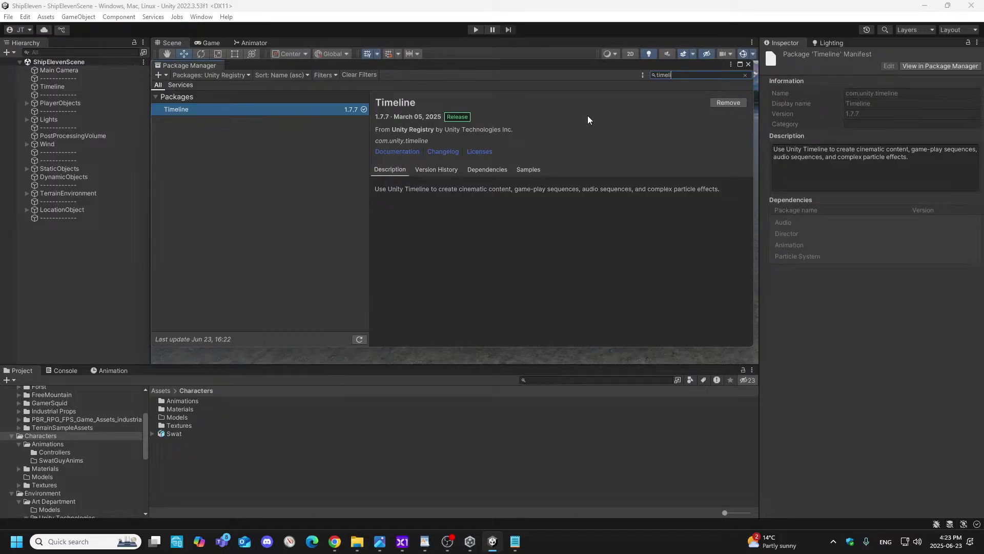
key(ctrl+BackSpace)
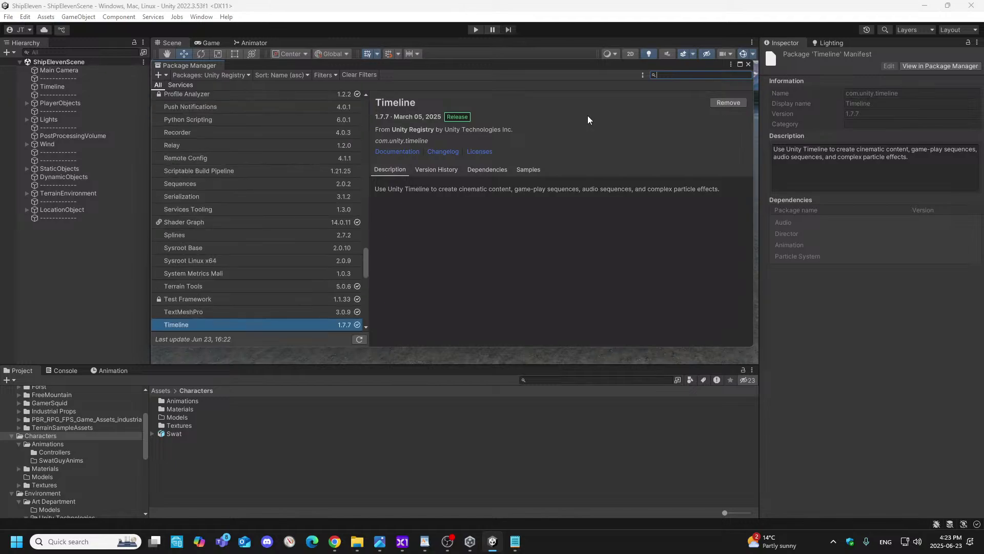
text(unity ui)
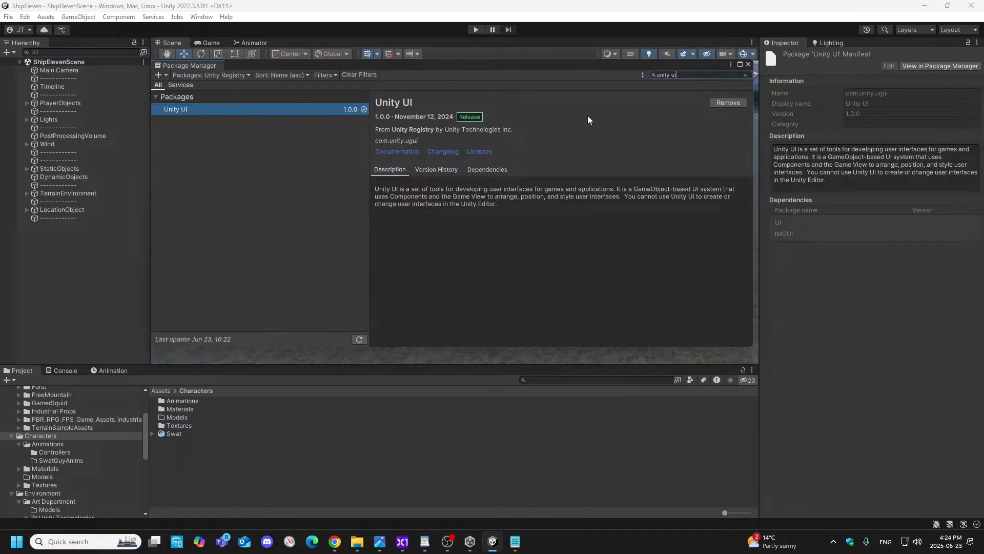
- Look up the Visual Scripting package in the Unity Registry by searching for "visuals"
key(BackSpace)
key(BackSpace)
key(BackSpace)
key(BackSpace)
key(BackSpace)
key(BackSpace)
key(BackSpace)
key(BackSpace)
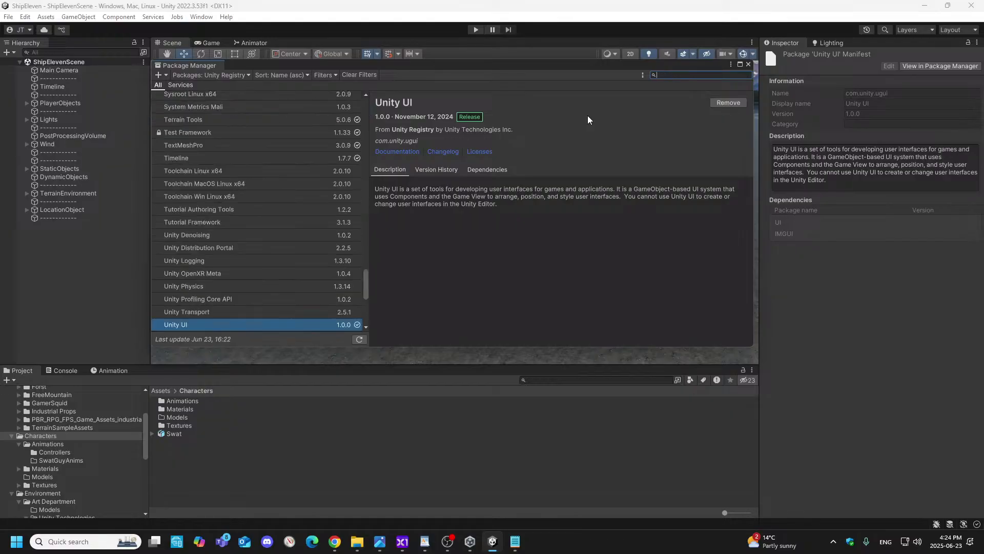
text(als)
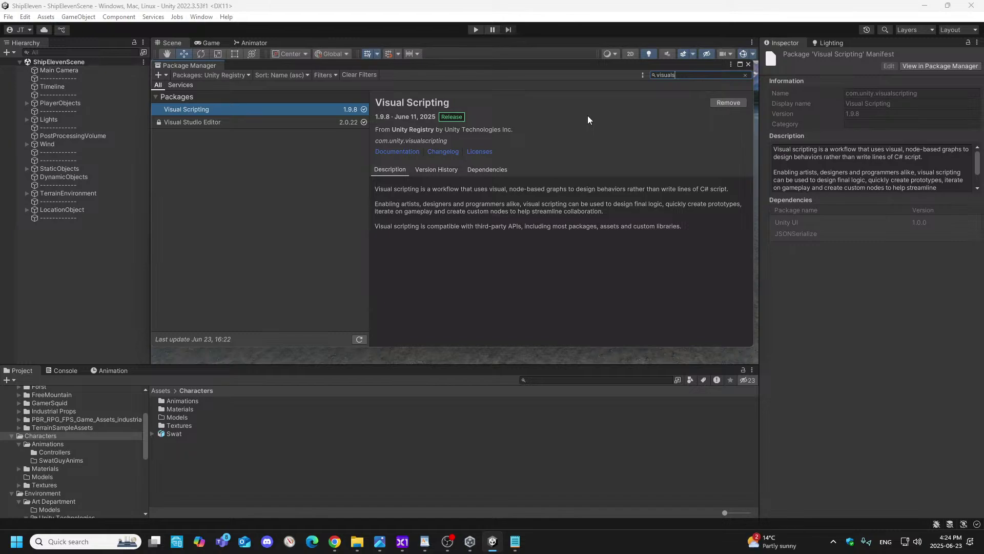
- Look up the Terrain Tools package in the Unity Registry by searching for "terrain"
key(BackSpace)
key(BackSpace)
key(BackSpace)
key(BackSpace)
key(BackSpace)
key(BackSpace)
key(BackSpace)
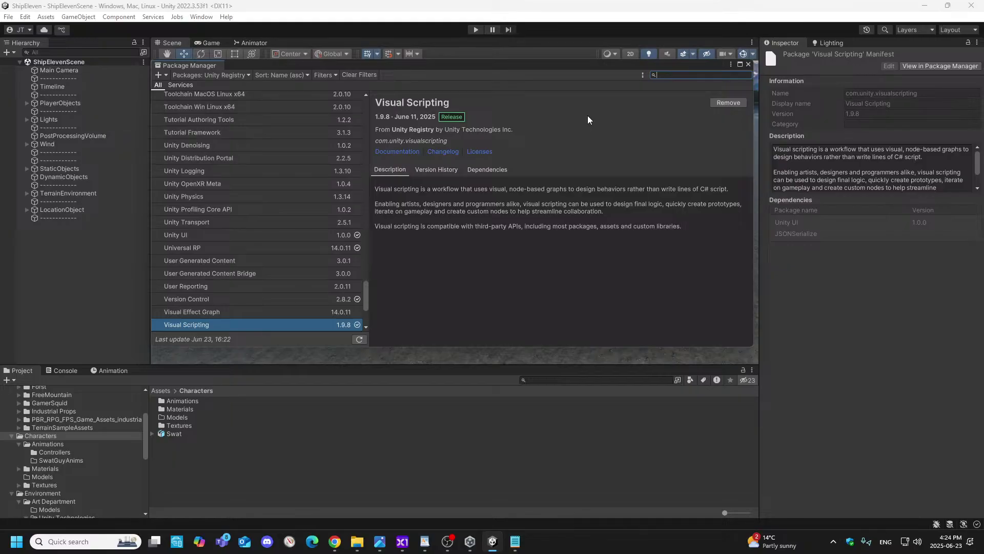
text(terrain)
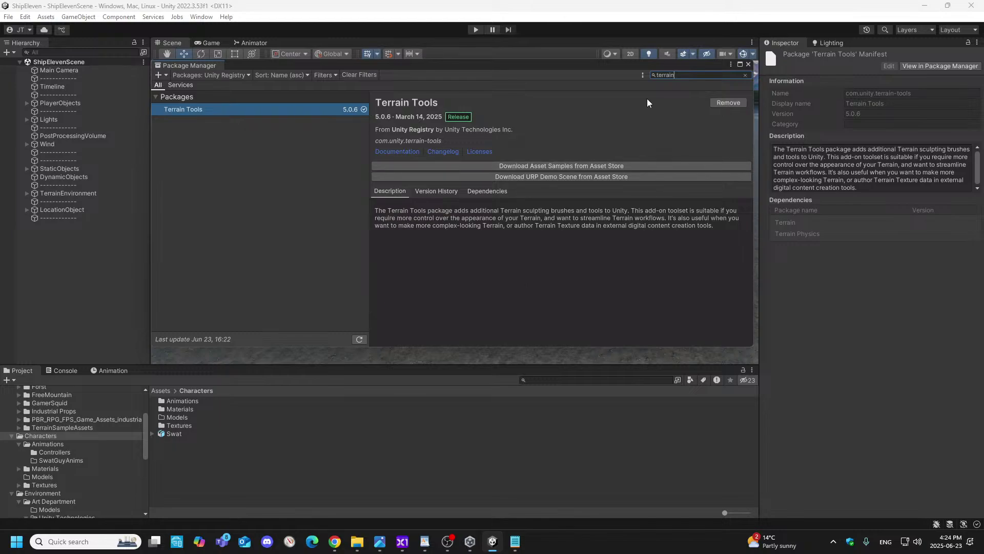
- Recheck the Universal RP package by searching for "universal" and return to Terrain Tools by searching for "terrain"
key(BackSpace)
key(BackSpace)
key(BackSpace)
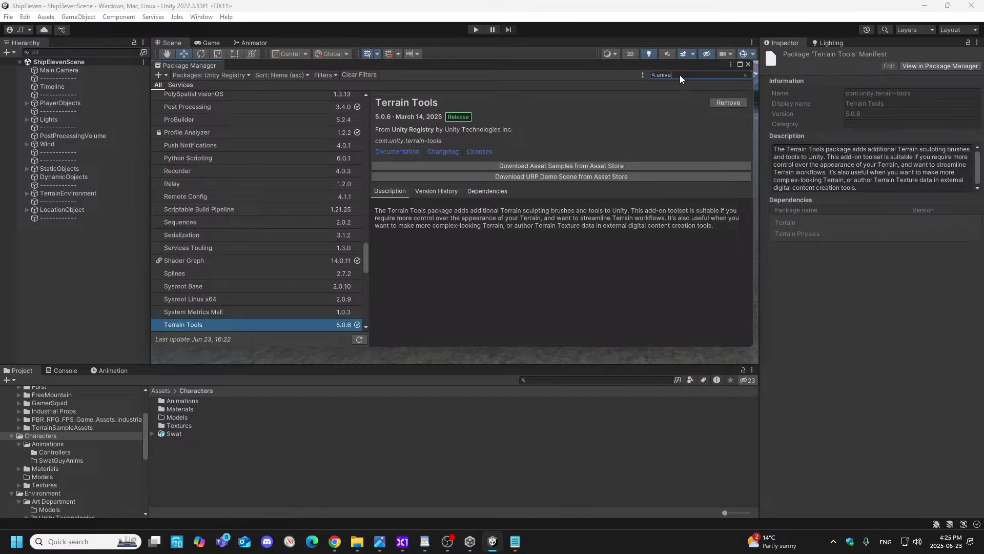
key(BackSpace)
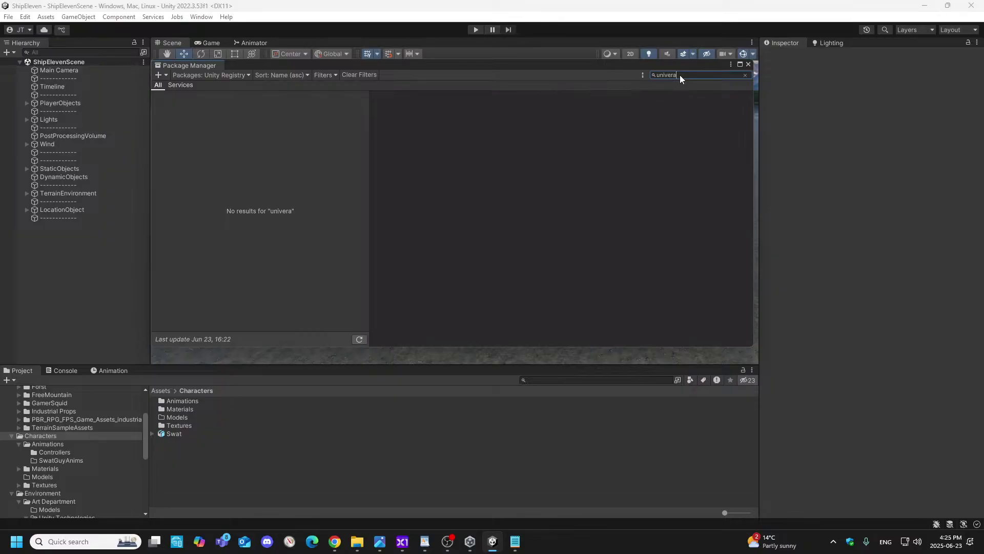
key(BackSpace)
text(sal)
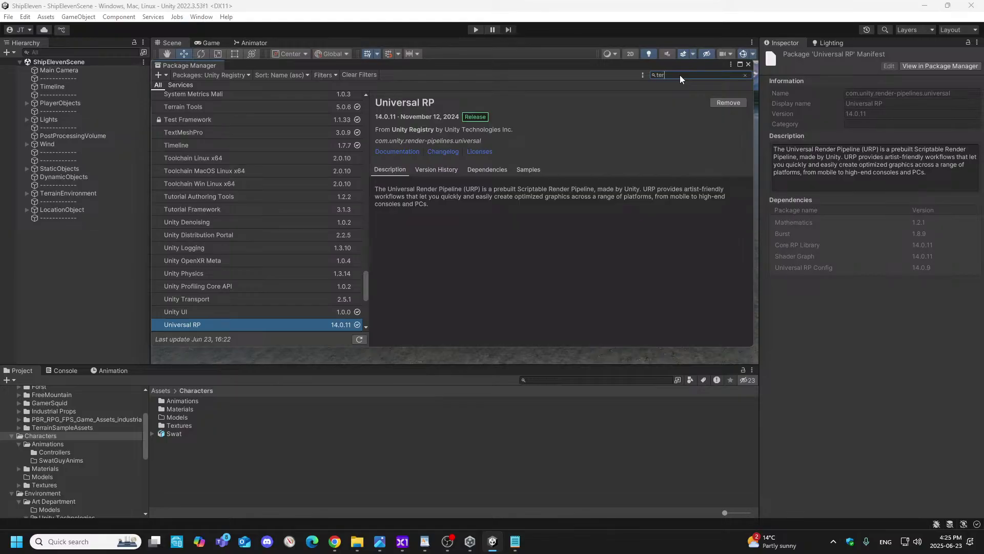
text(in)
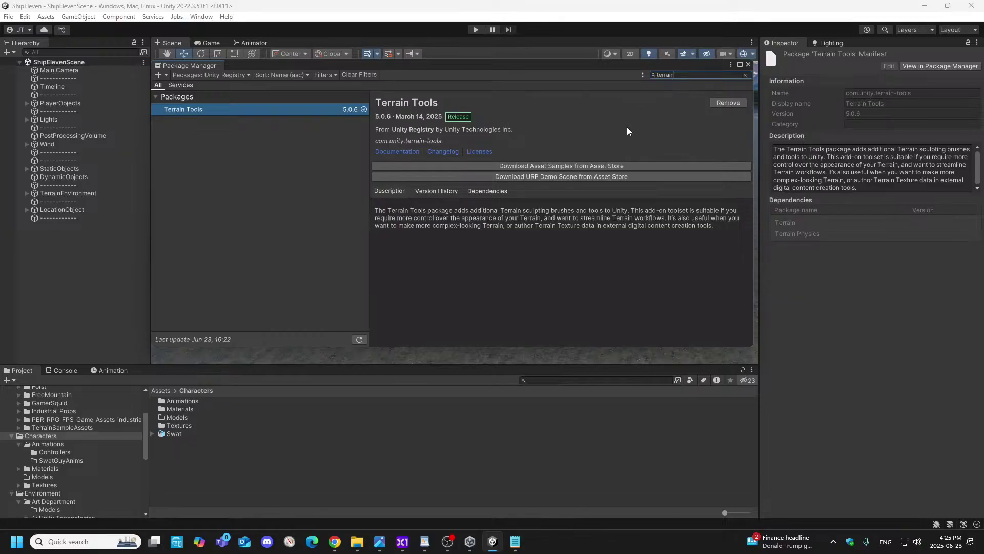
- Look up the Input System package in the Unity Registry by searching for "input"
key(BackSpace)
key(BackSpace)
key(BackSpace)
key(BackSpace)
key(BackSpace)
key(BackSpace)
key(BackSpace)
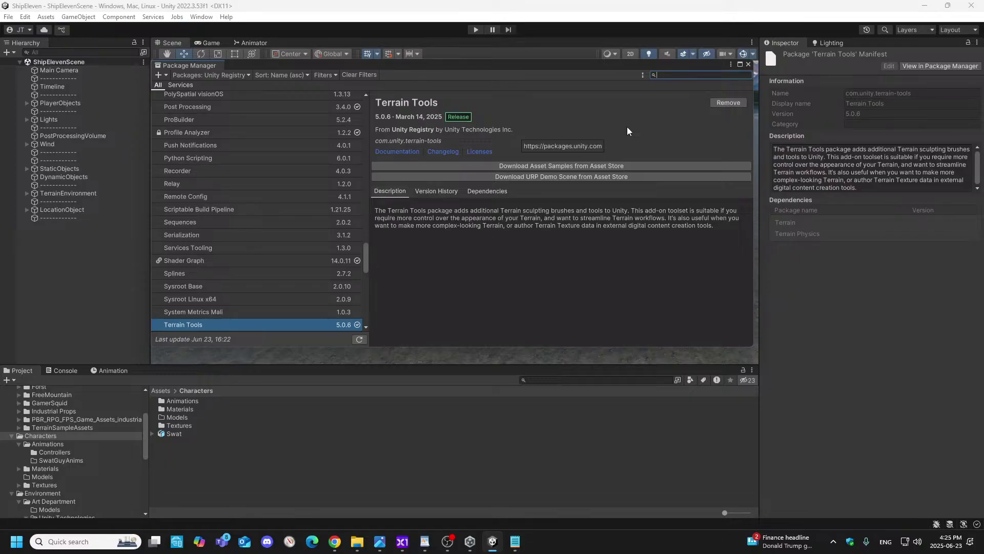
text(input)
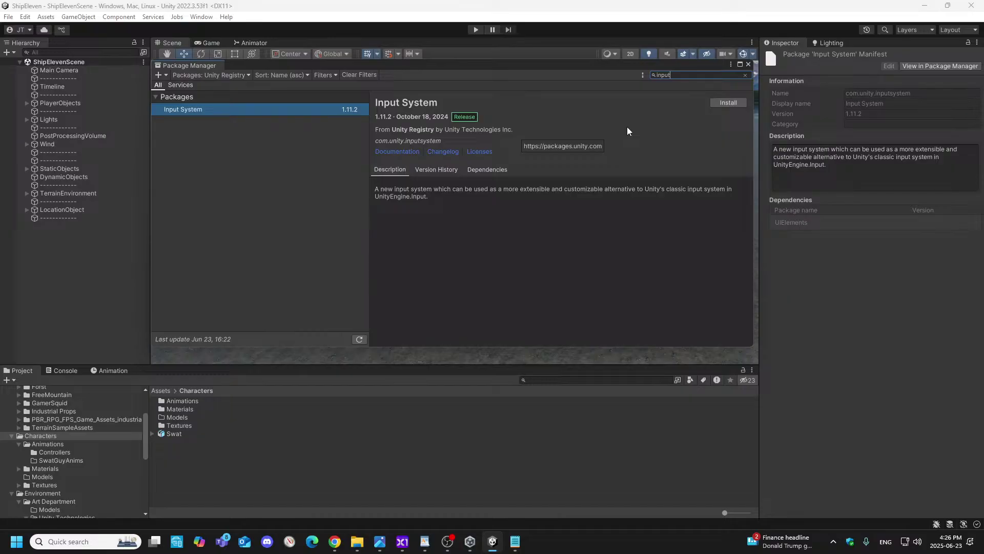
- Look up the ProBuilder package in the Unity Registry by searching for "prob"
key(BackSpace)
key(BackSpace)
key(BackSpace)
key(BackSpace)
key(BackSpace)
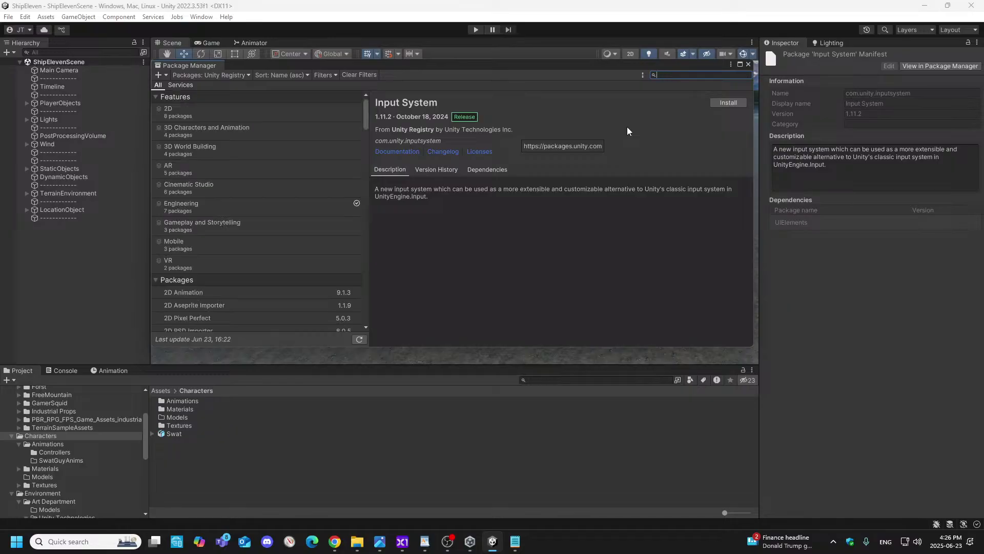
text(prob)
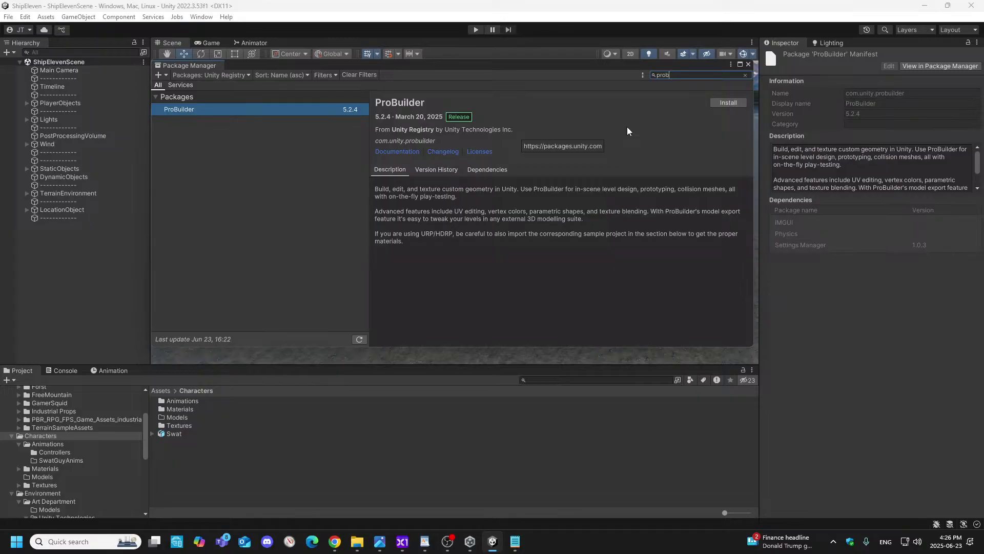
- Clear the package search and close the Package Manager
key(BackSpace)
key(BackSpace)
key(BackSpace)
key(BackSpace)
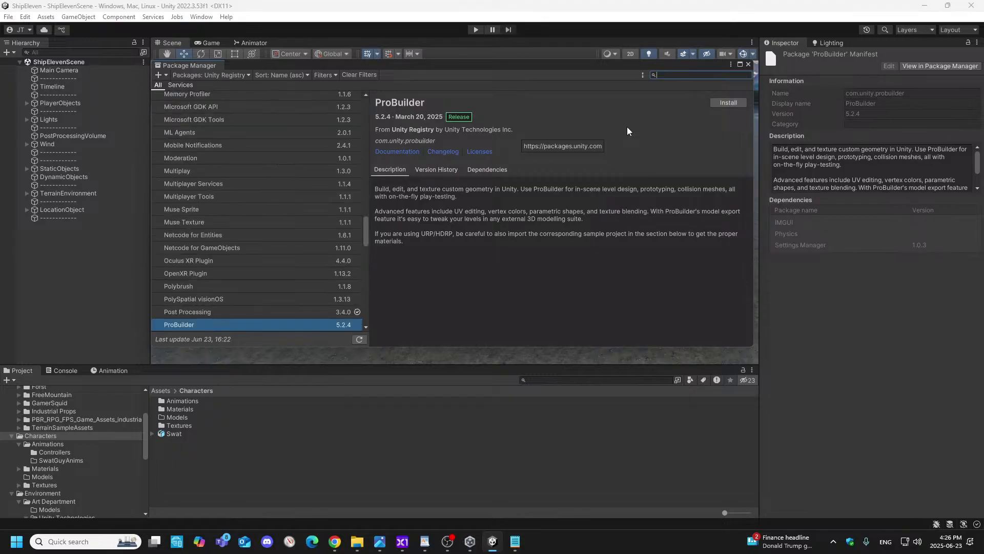
click(748, 64)
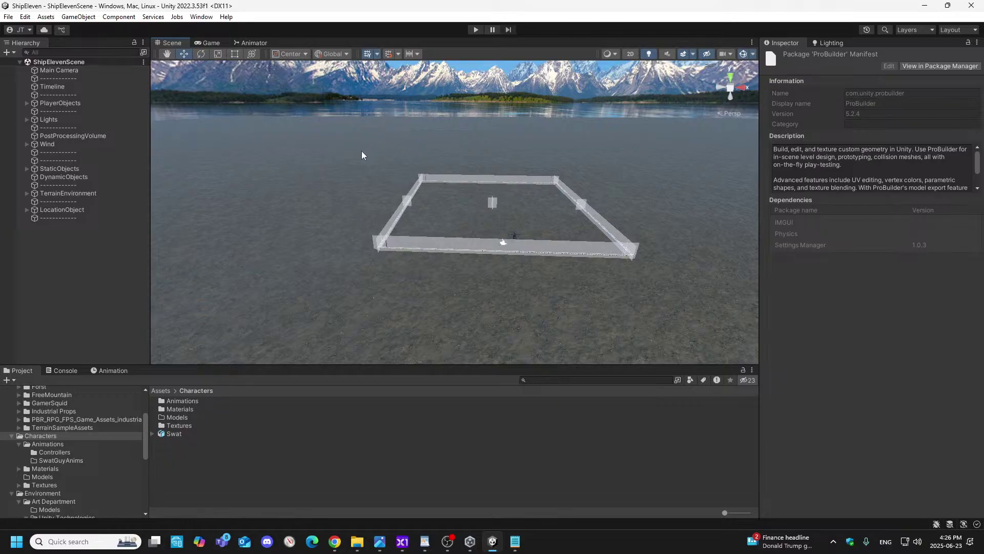
right_drag(371, 150, 387, 121)
right_drag(672, 216, 673, 218)
key(w)
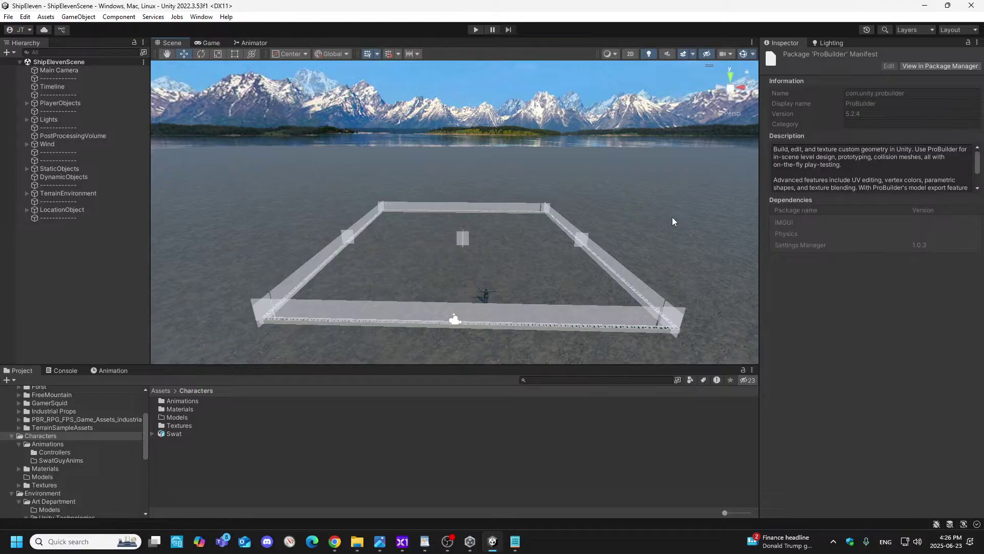
right_drag(661, 218, 661, 222)
key(s)
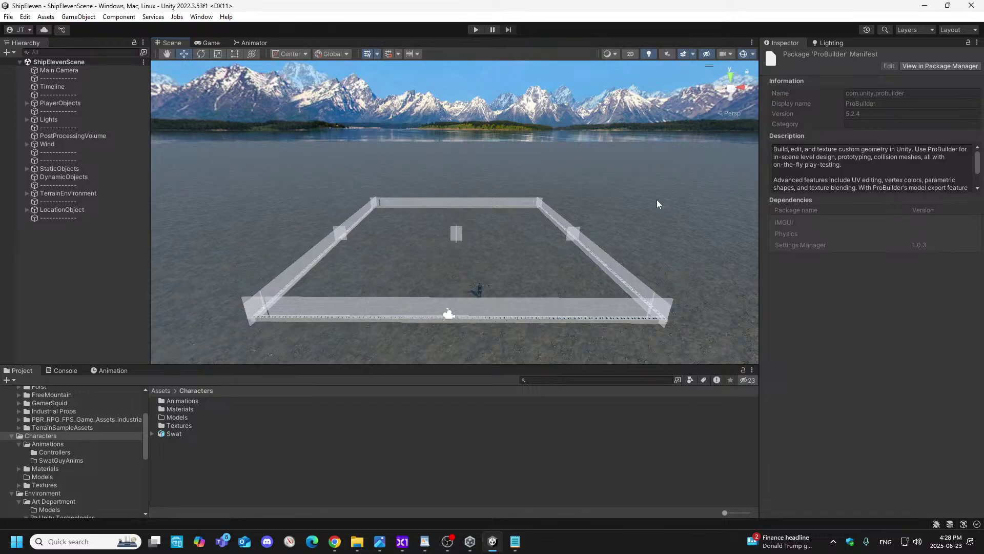
- Compare the walled arena in the scene with the top-down Shipment reference image in the photo viewer, and return to Unity
right_drag(657, 169, 660, 173)
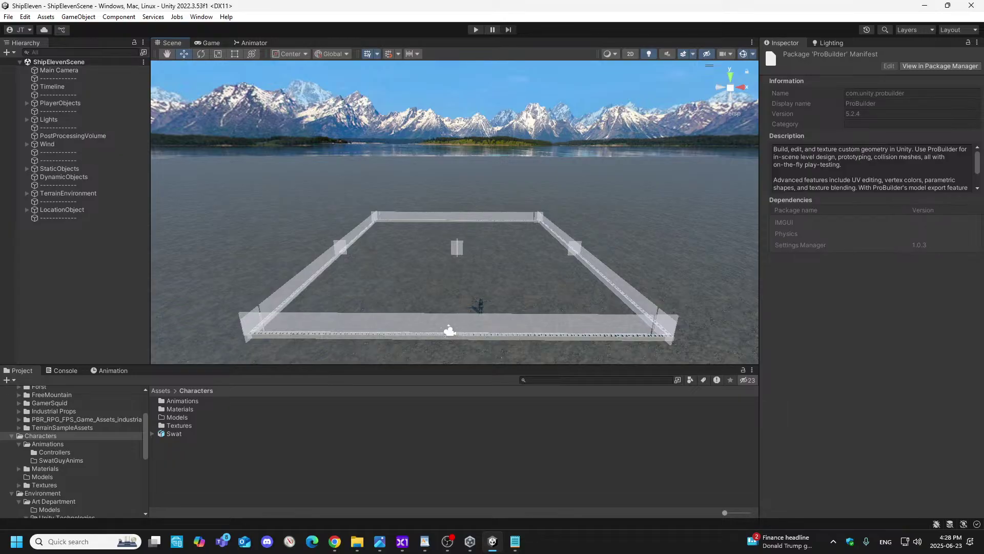
right_drag(598, 268, 587, 274)
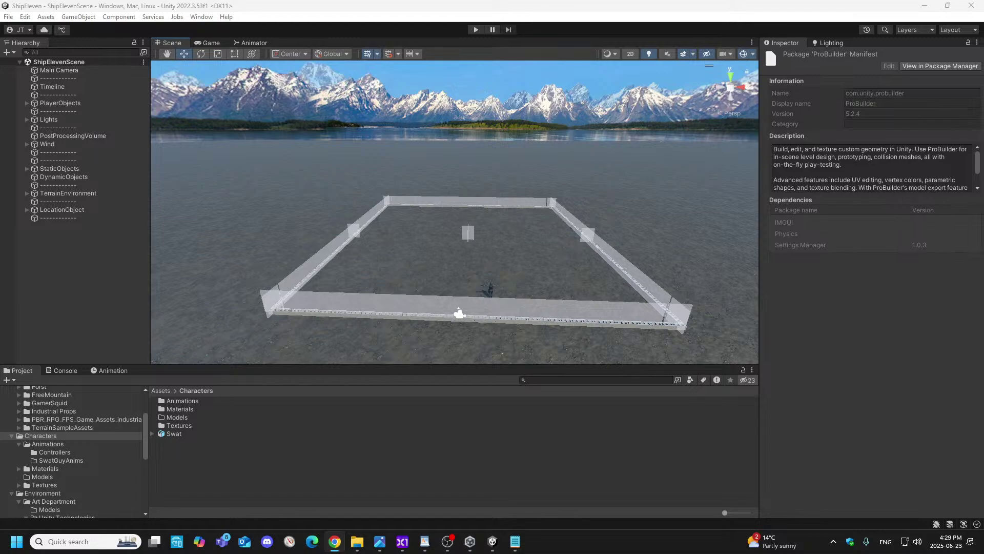
click(379, 541)
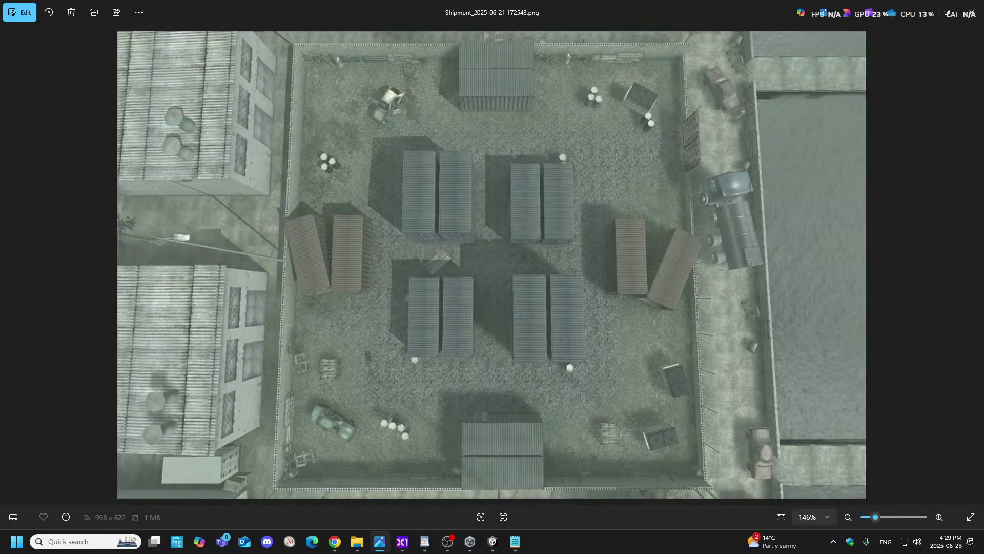
click(515, 542)
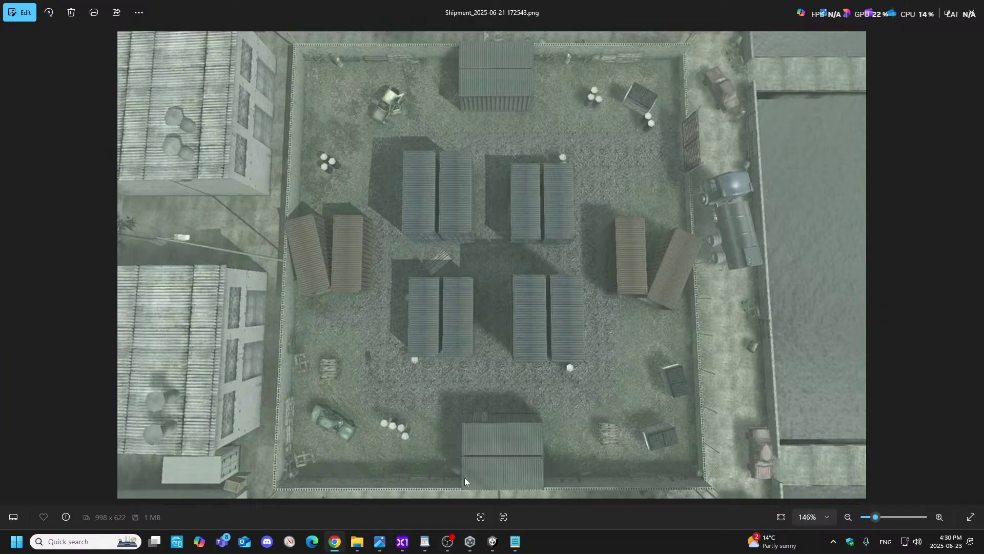
mouse_move(519, 548)
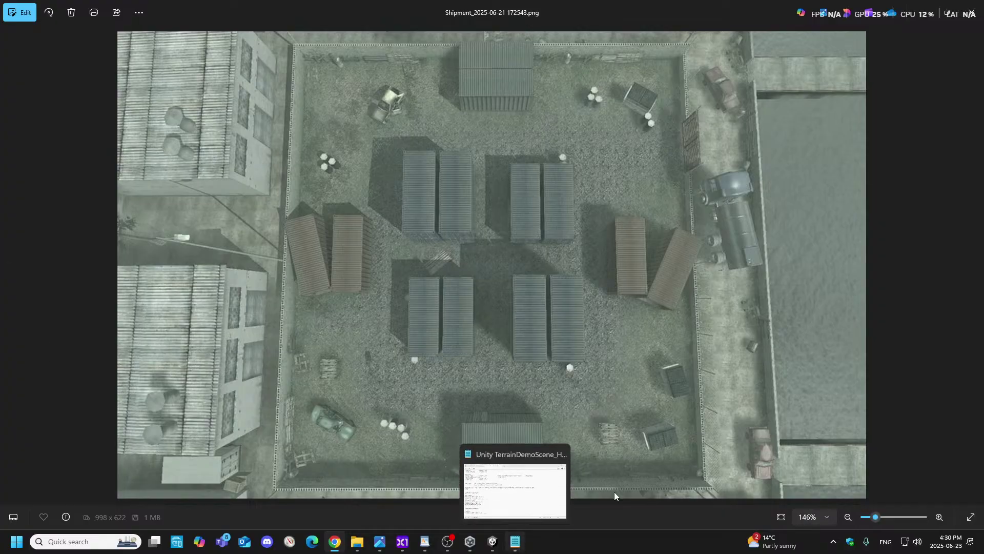
click(492, 542)
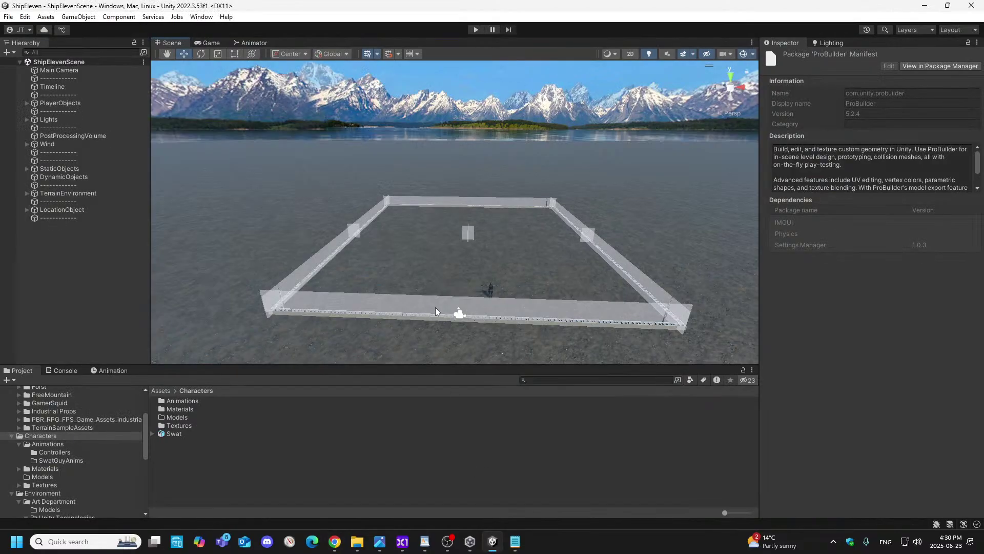
- Examine the cross marker at the arena centre and the HologramUnlitShader and Unlit_HologramShader assets in the Unity Technologies Shaders folder
right_drag(521, 249, 329, 263)
key(w)
click(470, 204)
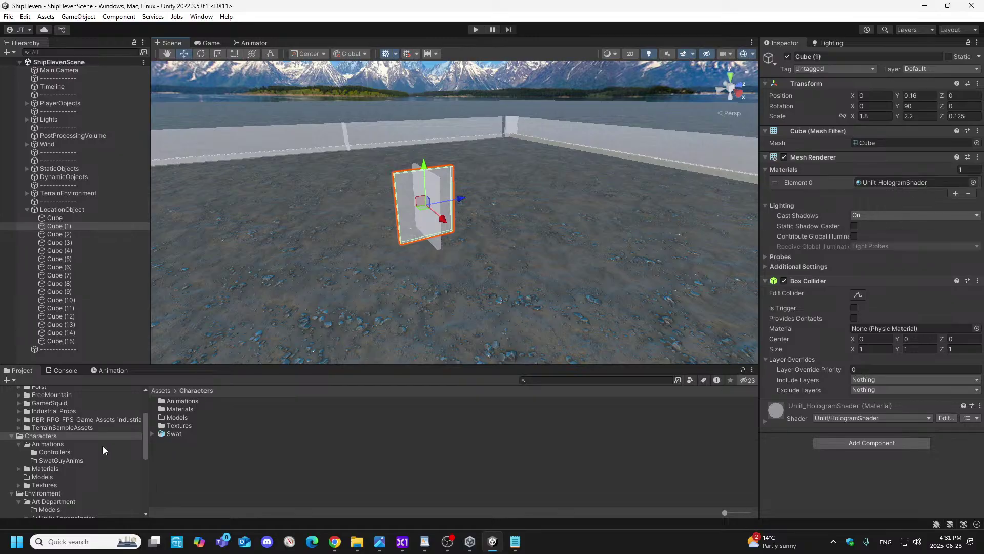
scroll(77, 447, down, 5)
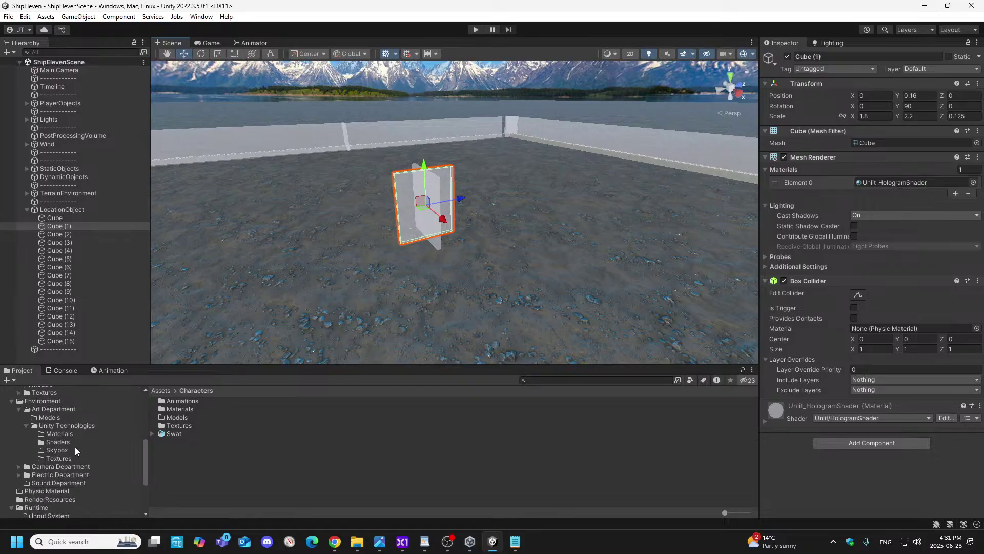
click(56, 443)
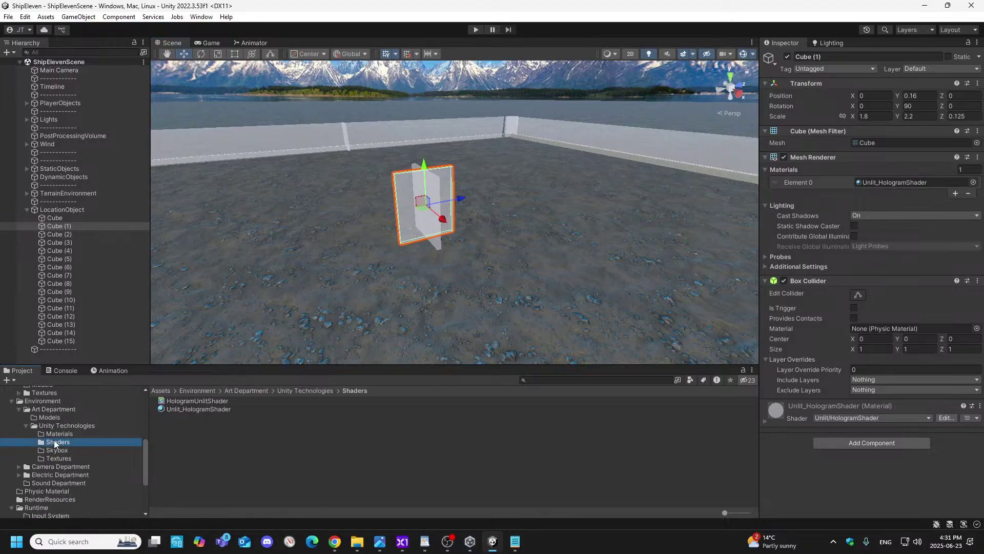
click(211, 401)
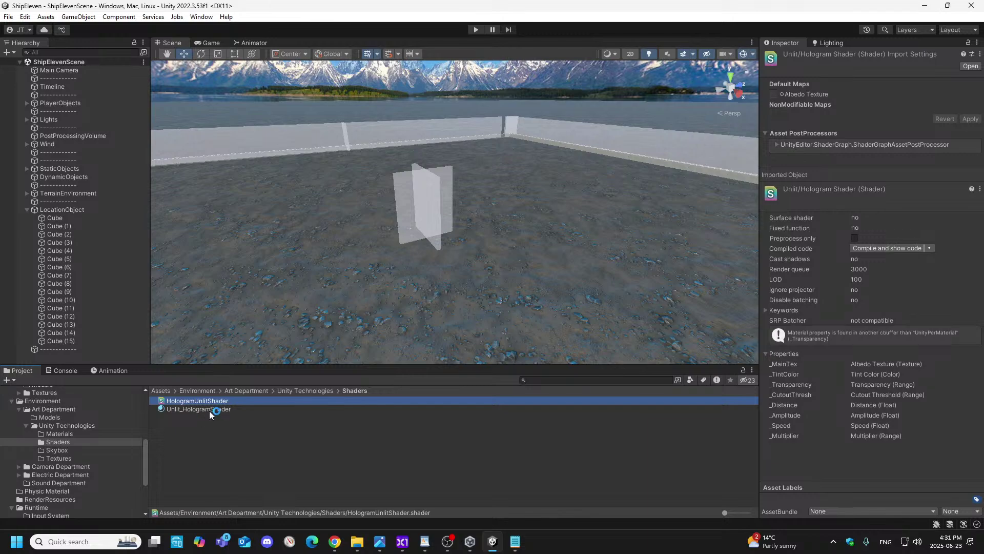
click(210, 409)
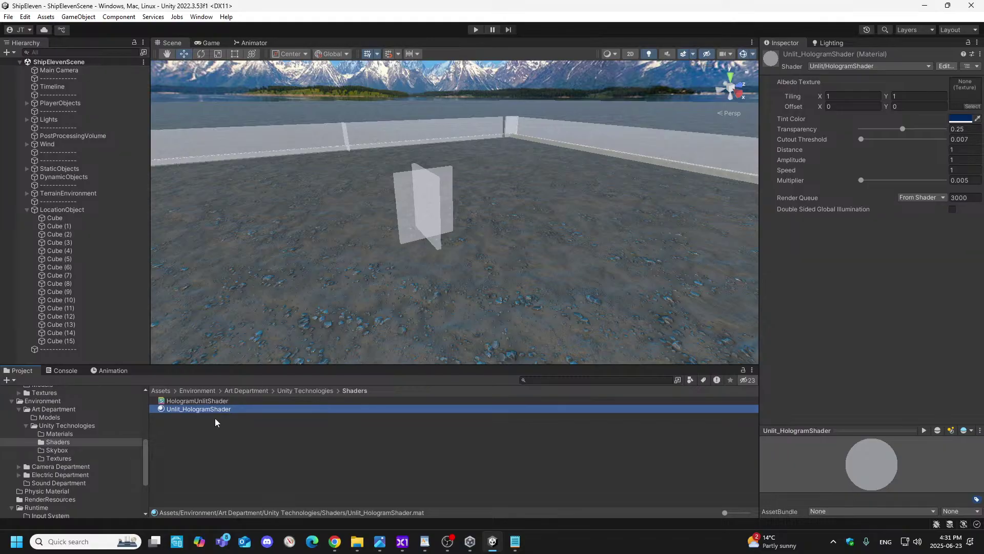
- Examine the position, rotation and scale of Cube (1) in the arena's centre marker
click(66, 226)
click(62, 218)
click(399, 189)
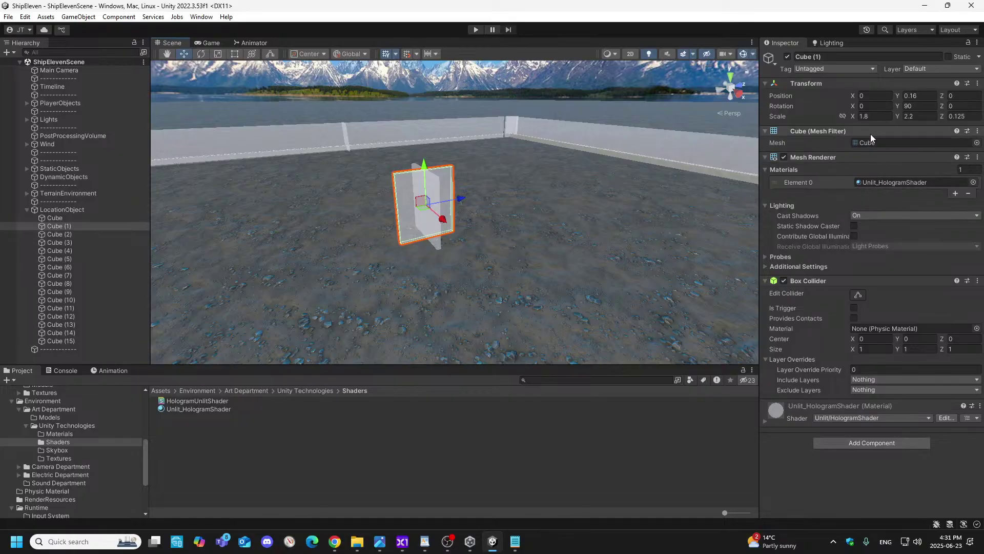
right_drag(572, 209, 587, 152)
key(a)
key(s)
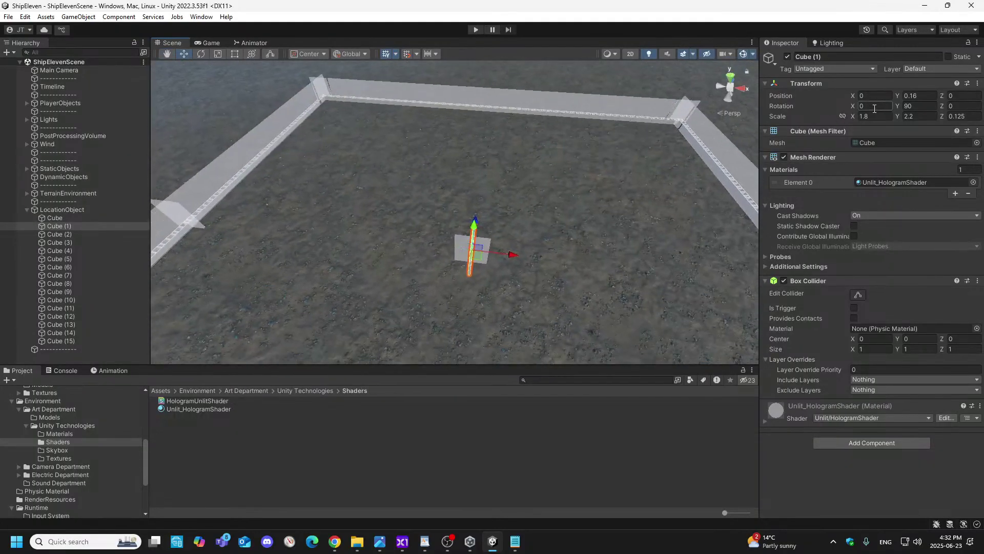
right_drag(634, 231, 351, 176)
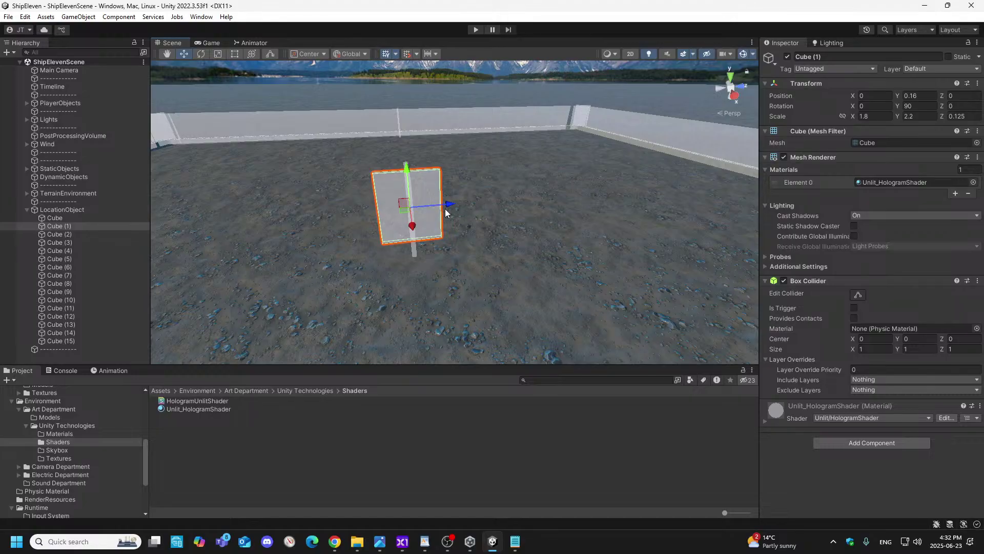
right_drag(510, 220, 251, 317)
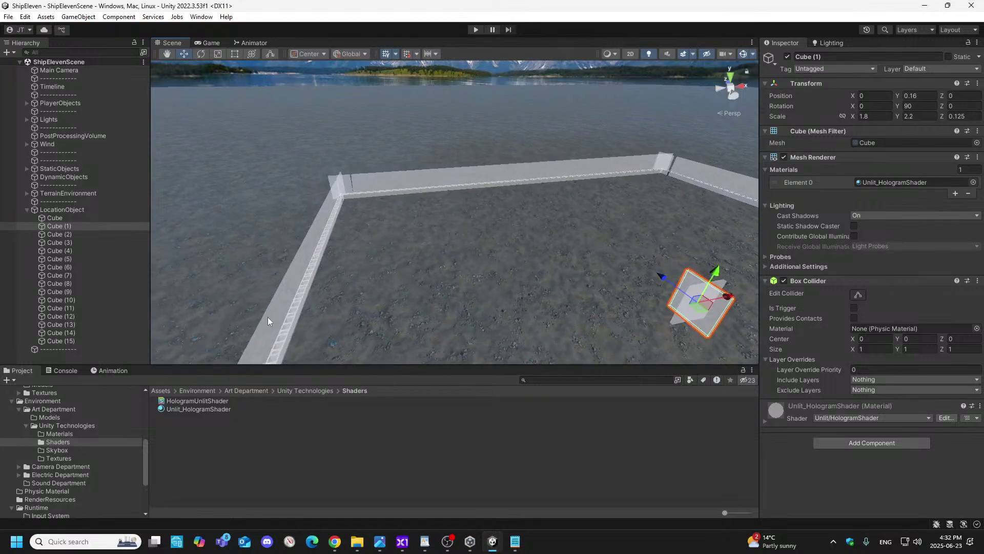
- Examine the transform values of the four perimeter wall cubes around the arena, ending at the Swat character
click(282, 316)
right_drag(350, 287, 351, 290)
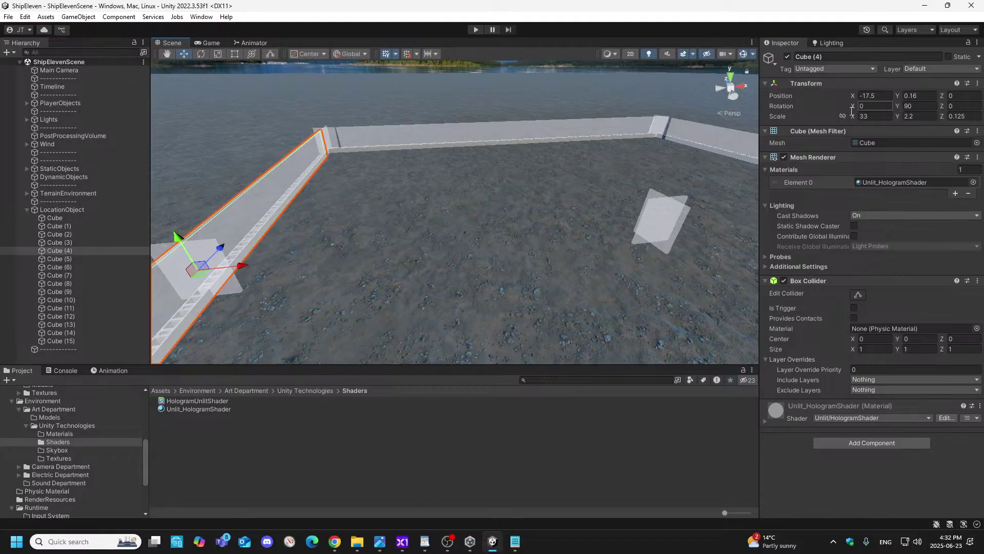
right_drag(465, 226, 475, 250)
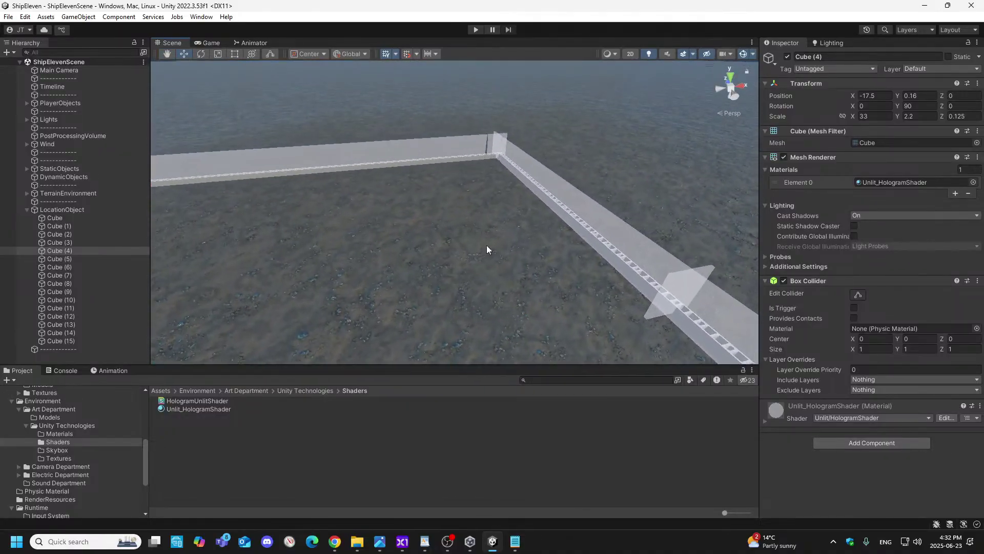
click(613, 226)
mouse_move(256, 270)
right_down()
mouse_move(257, 246)
mouse_move(242, 248)
mouse_move(230, 202)
right_up()
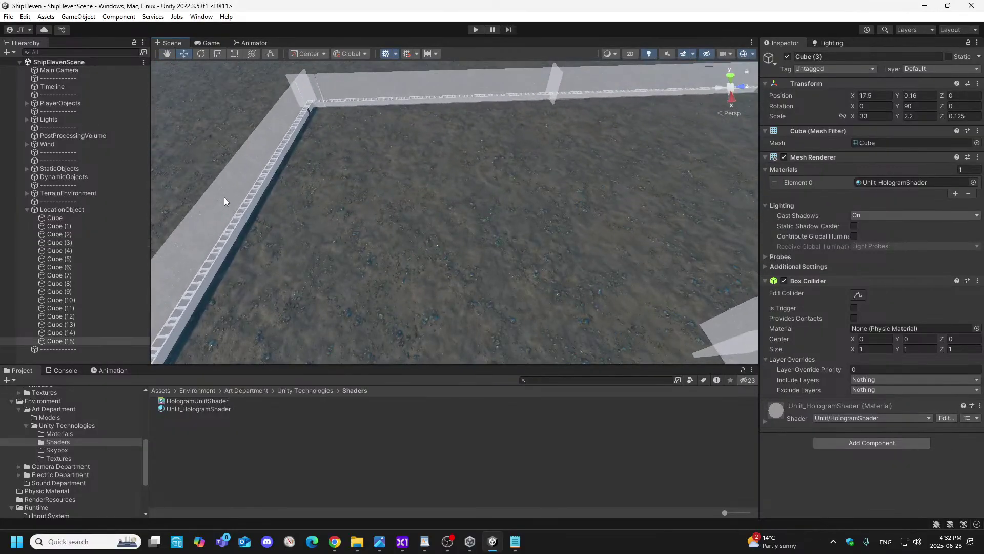
click(225, 201)
right_drag(589, 180, 654, 152)
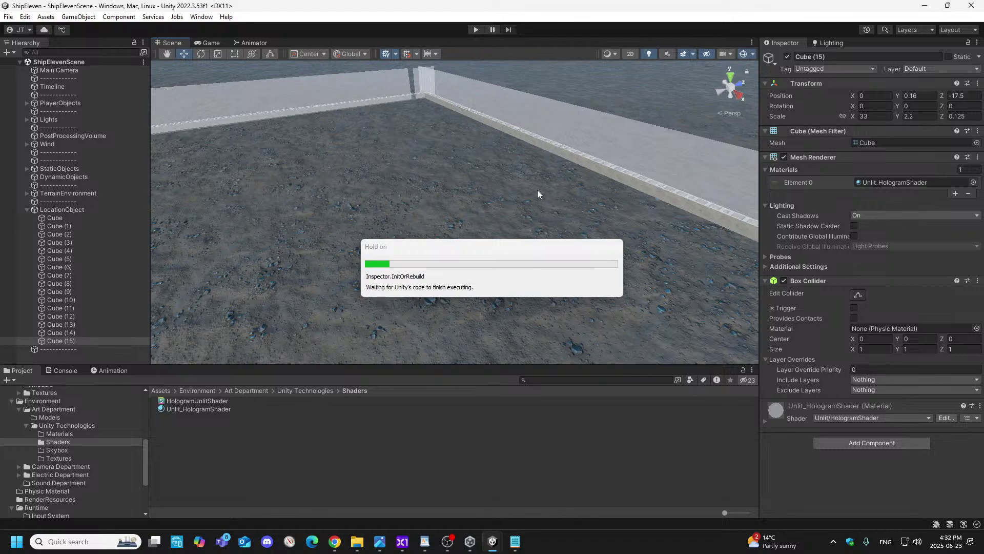
right_drag(534, 190, 700, 172)
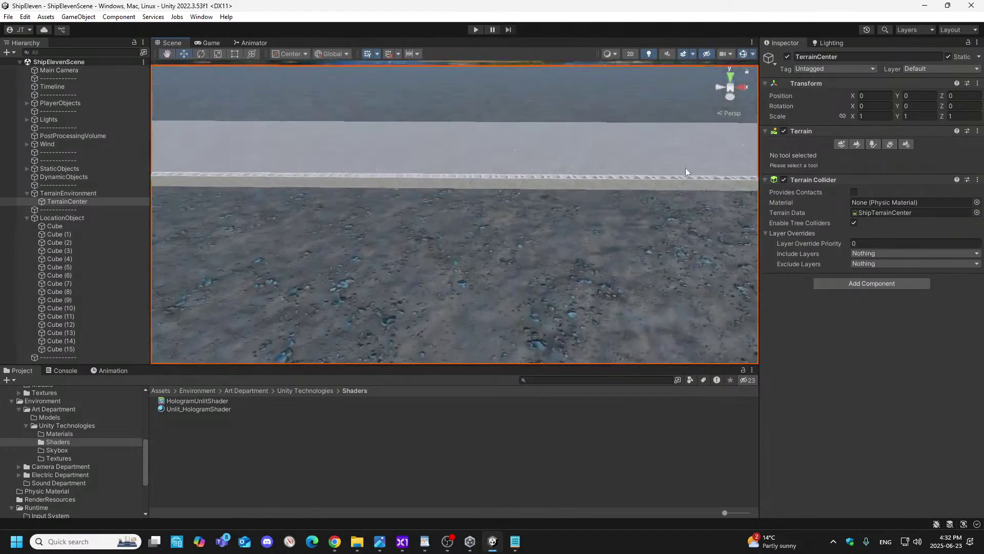
click(605, 140)
right_drag(276, 329, 512, 339)
right_drag(369, 281, 659, 169)
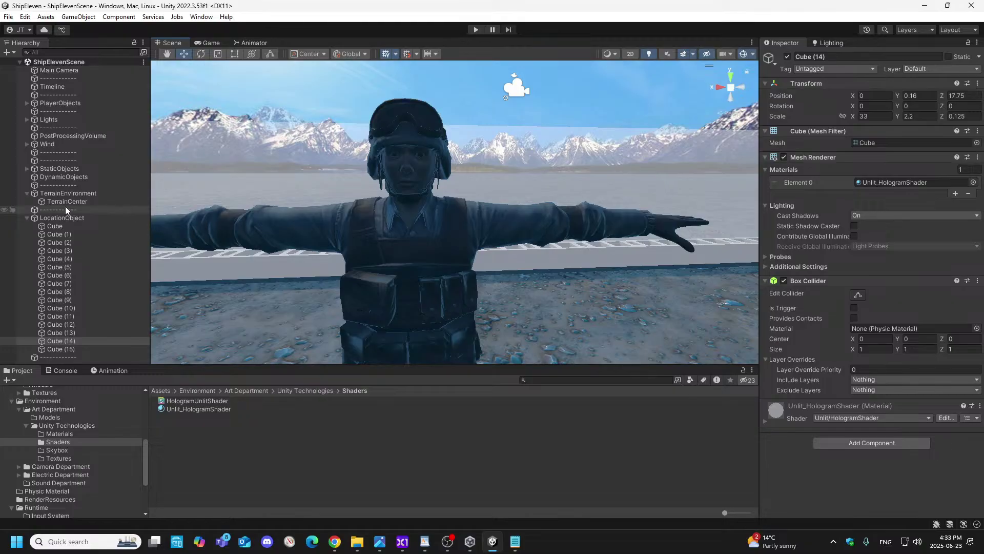
- Collapse the LocationObject group and review the Controllers and SwatGuyAnims folders of the character animations
click(27, 218)
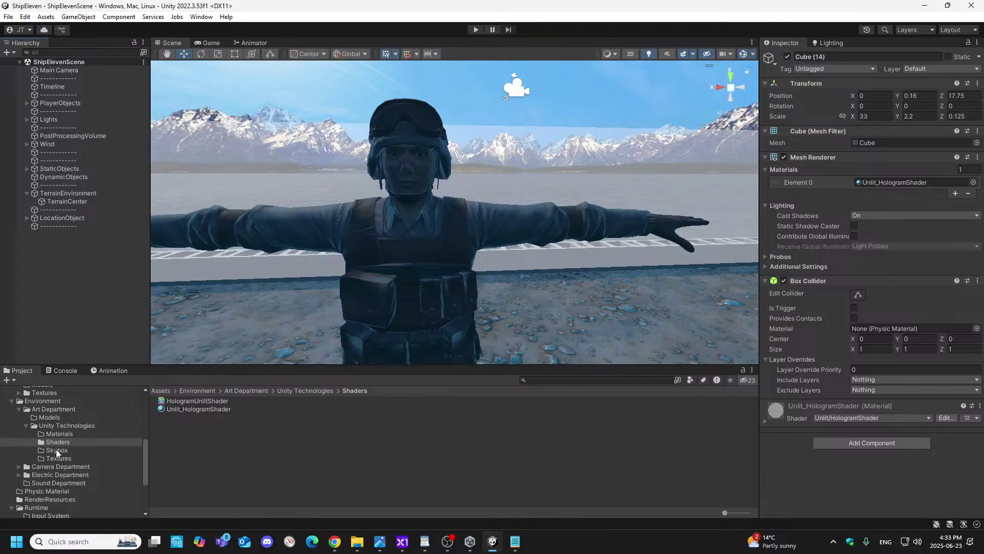
scroll(57, 449, up, 3)
click(50, 422)
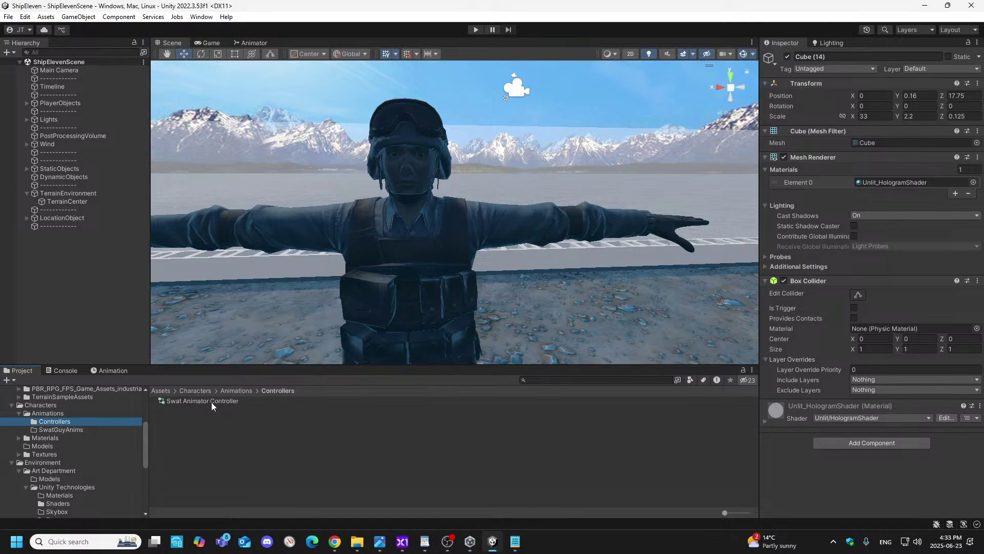
click(72, 430)
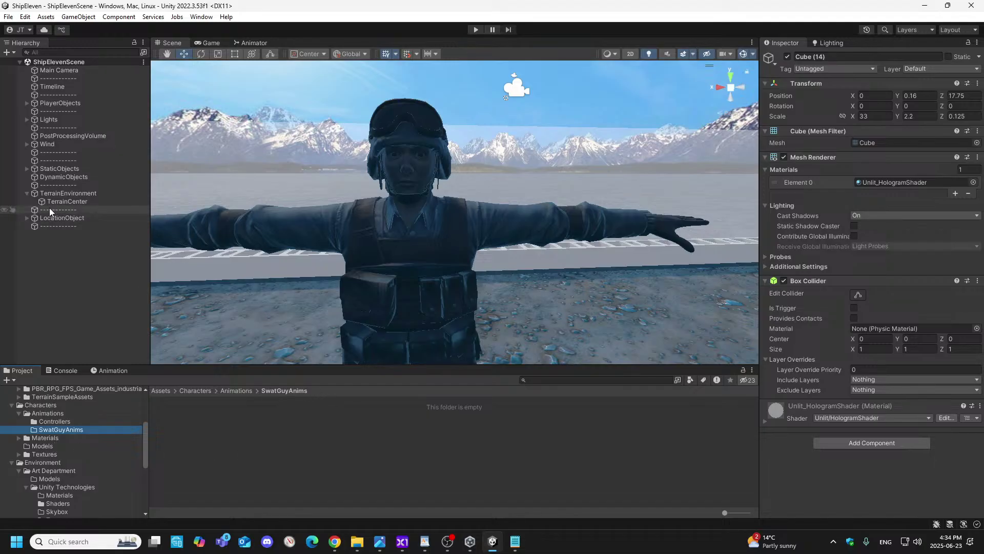
- Expand PlayerObjects, frame the Swat character in the scene and set its tag to Player
click(27, 103)
click(60, 105)
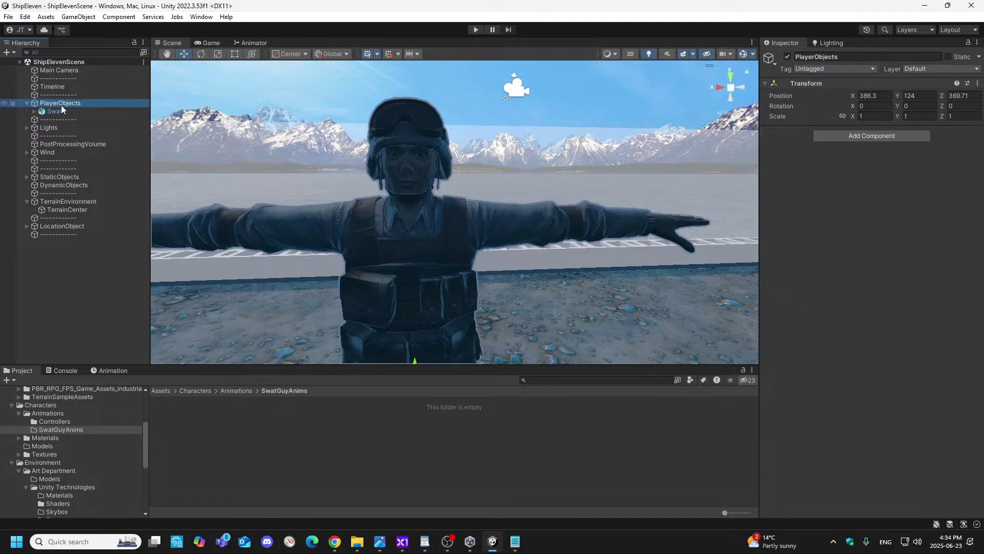
click(53, 112)
key(f)
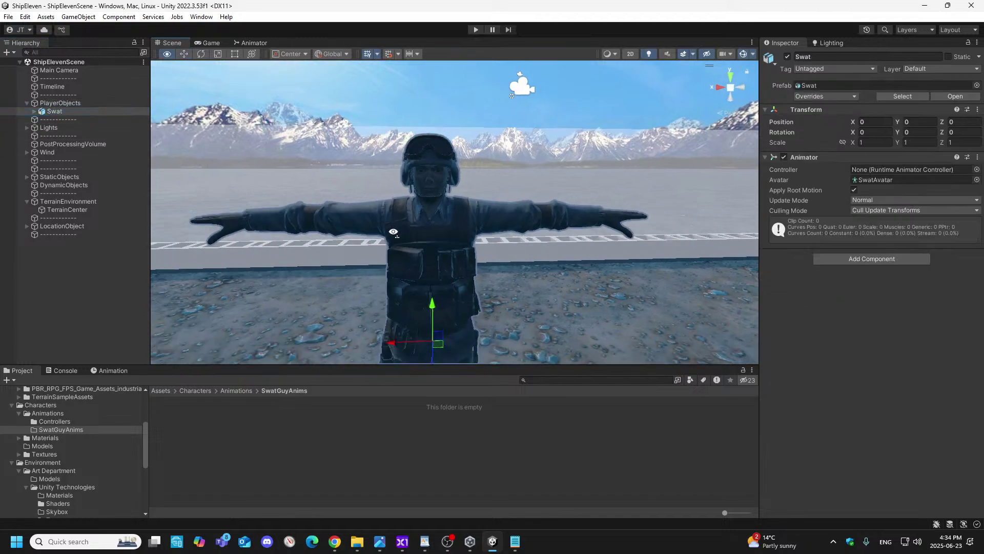
click(873, 69)
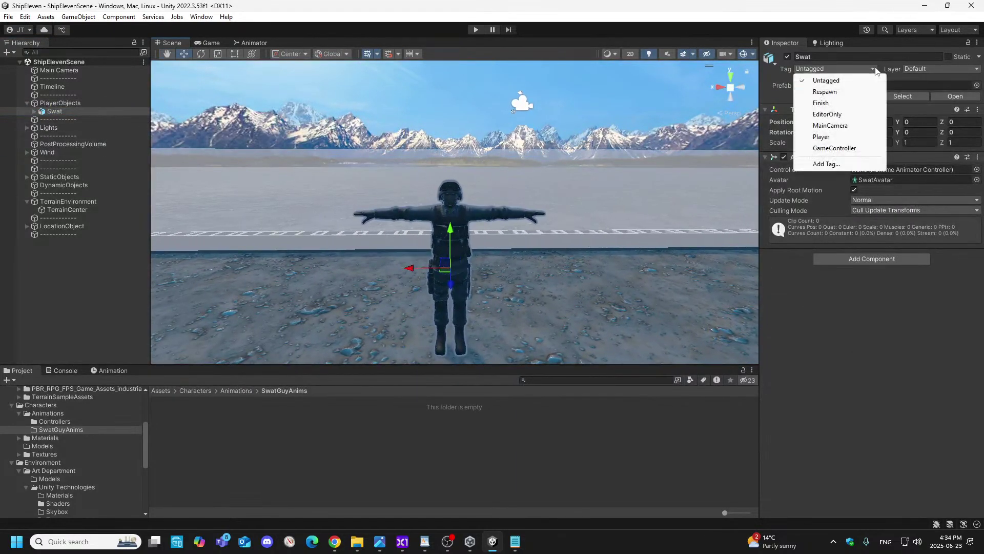
click(827, 137)
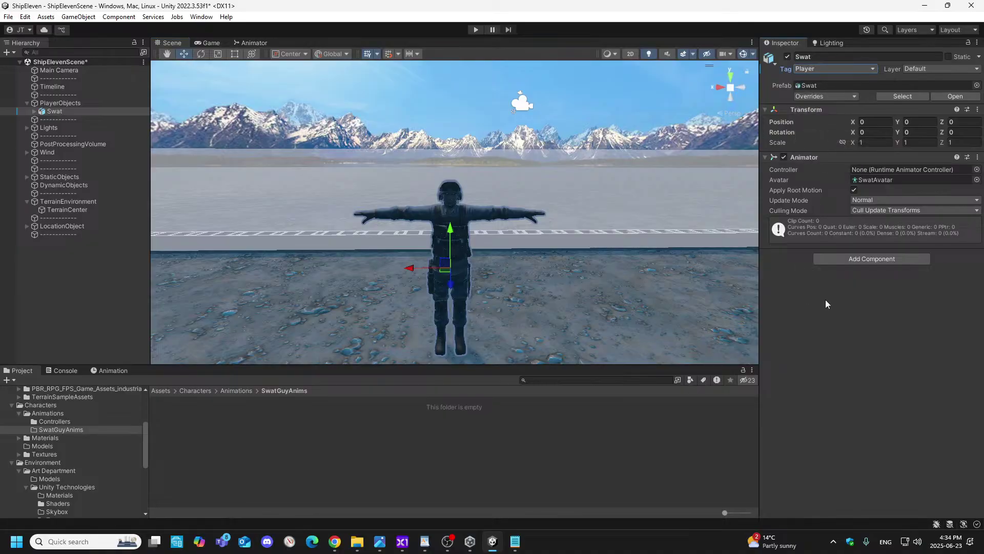
click(936, 73)
click(890, 114)
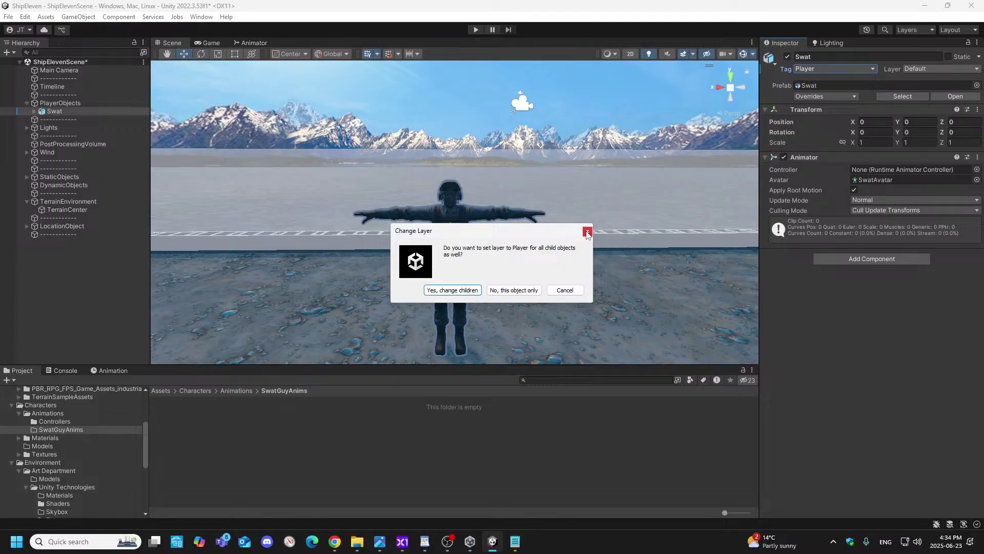
click(566, 291)
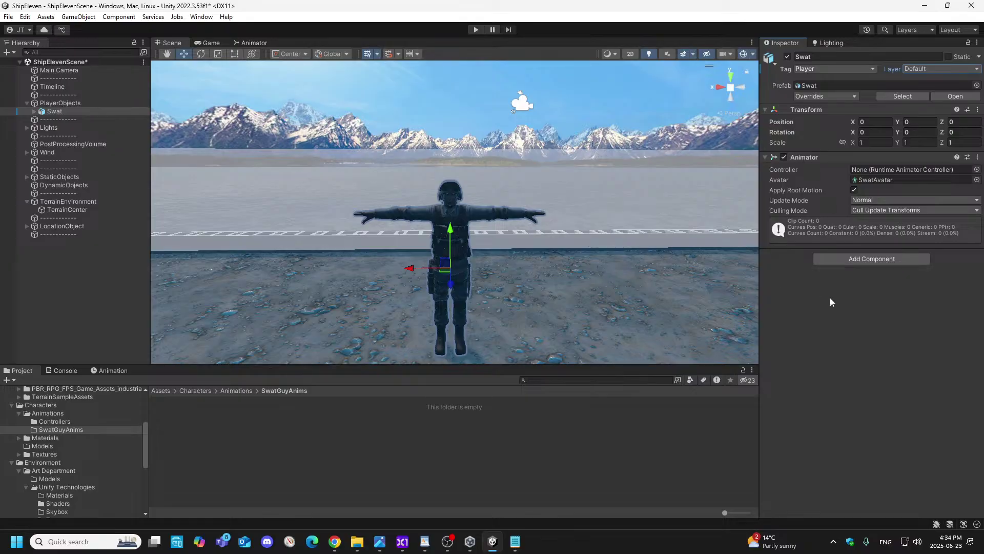
- Review which static flags are enabled on the StaticObjects group, and close the list without changing them
key(s)
right_drag(630, 288, 605, 284)
key(w)
key(s)
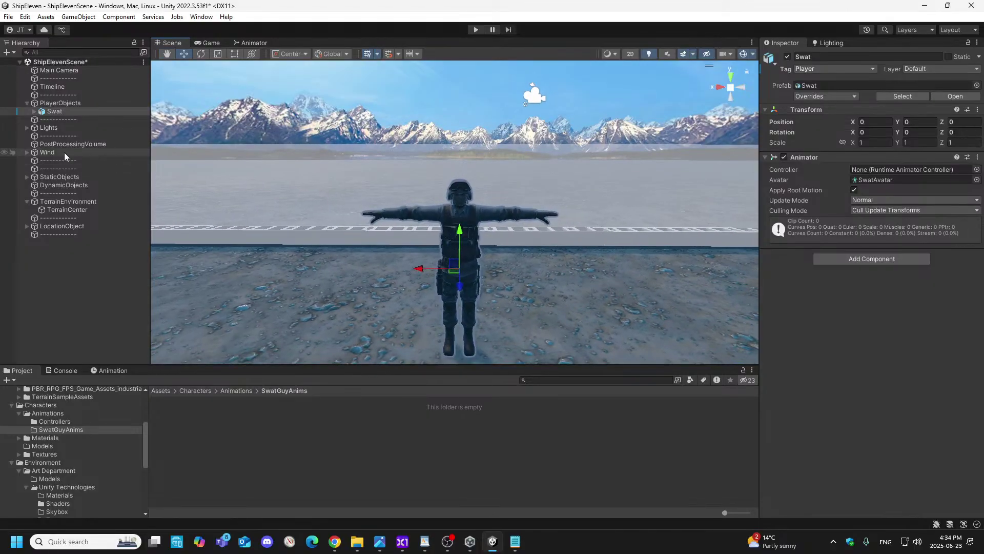
click(59, 177)
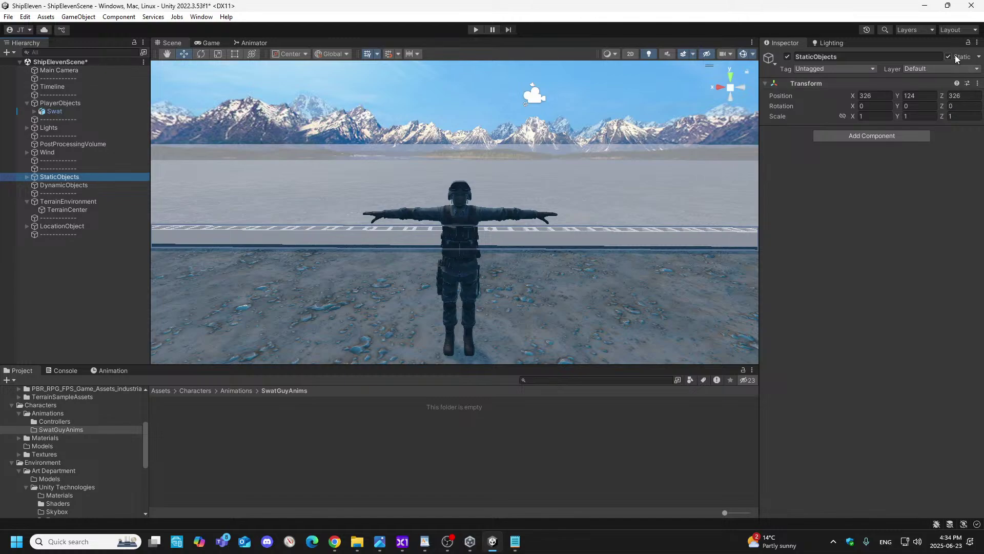
click(977, 58)
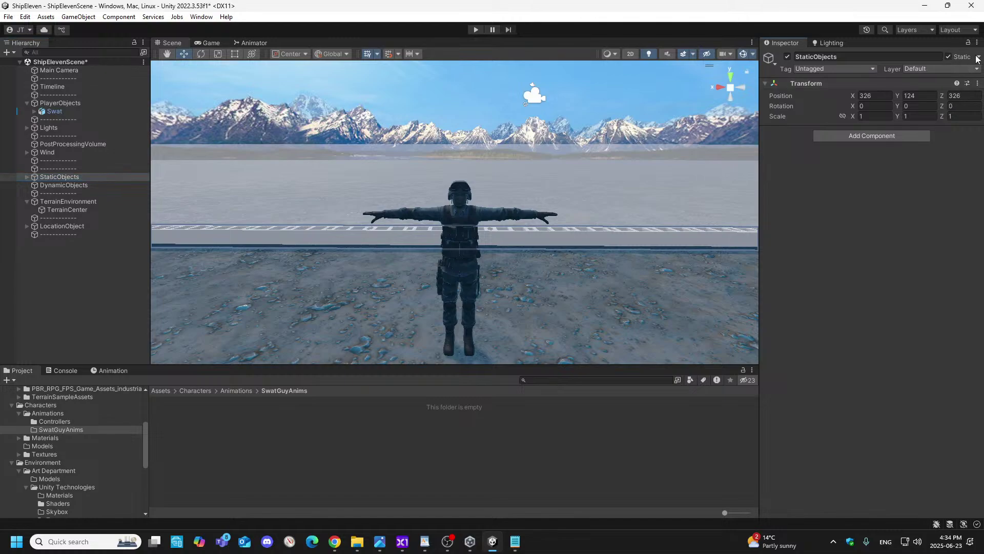
click(977, 58)
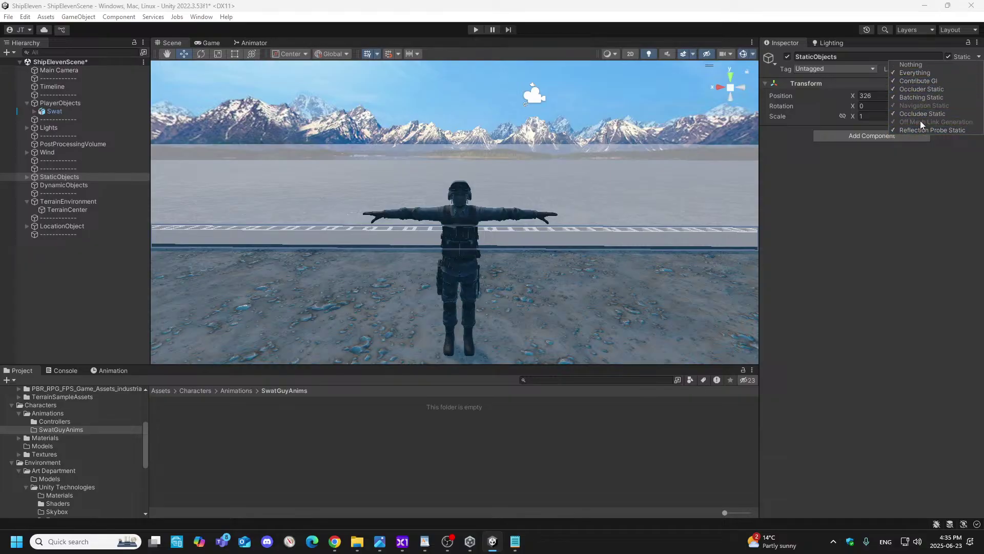
click(785, 172)
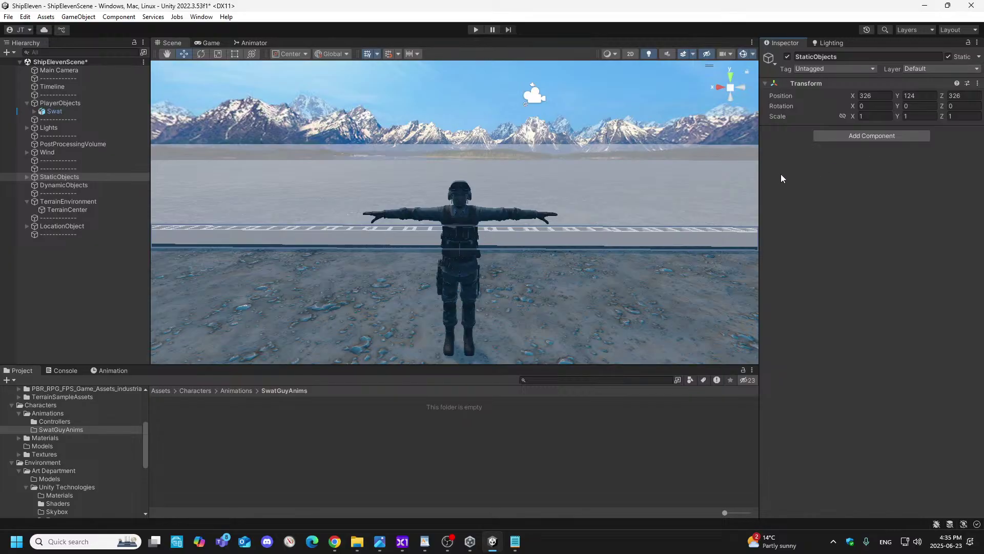
- Study the Shipment reference image in Photos for the map layout, and return to the Unity scene
right_drag(611, 266, 630, 281)
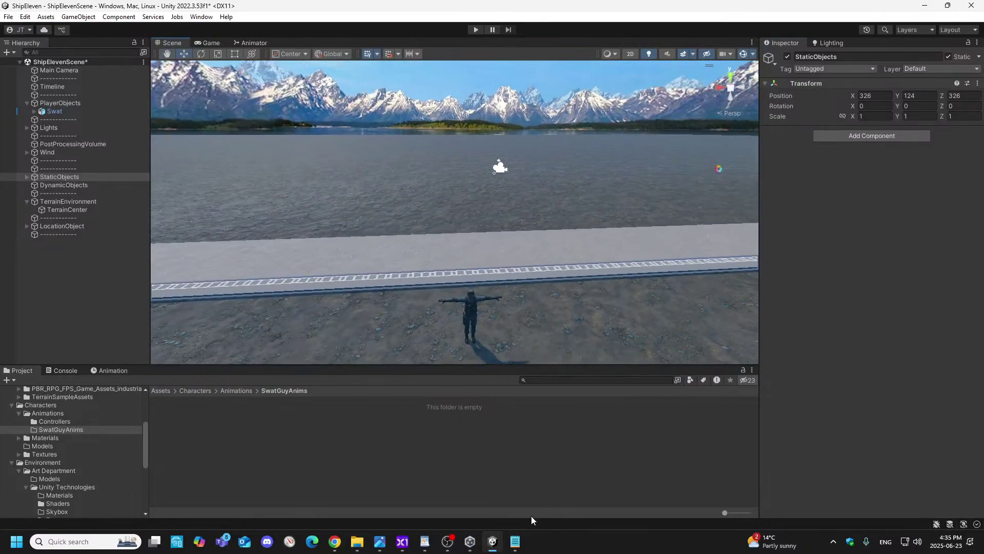
click(379, 541)
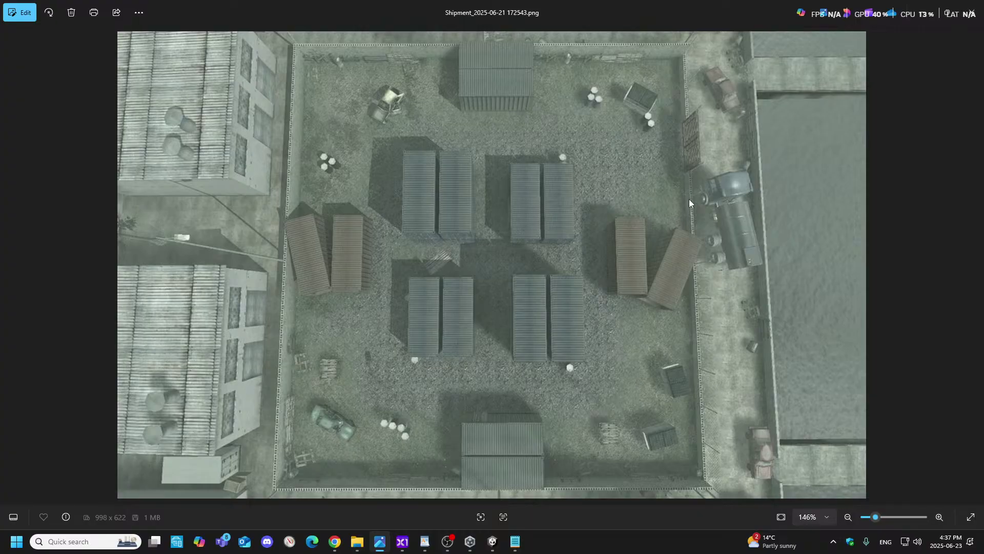
click(493, 541)
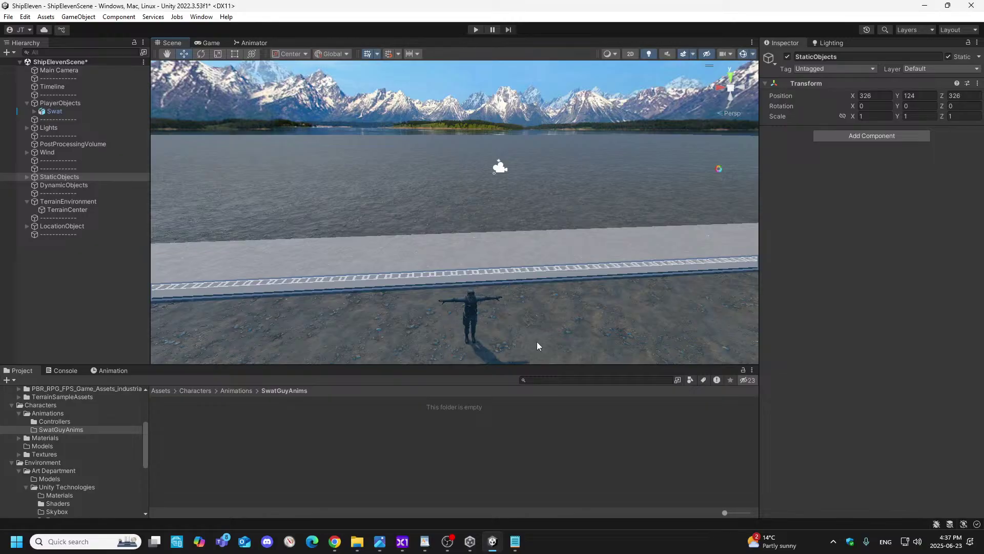
- View the arena's ground up close and open the TerrainSampleAssets folder under Asset Resources
alt+drag(534, 232, 463, 432)
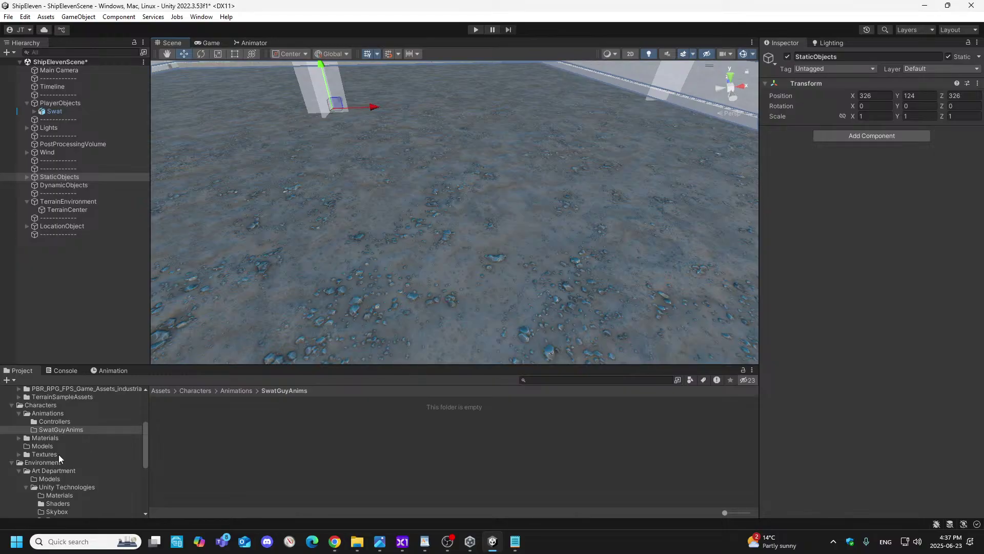
scroll(58, 455, up, 1)
scroll(59, 455, up, 1)
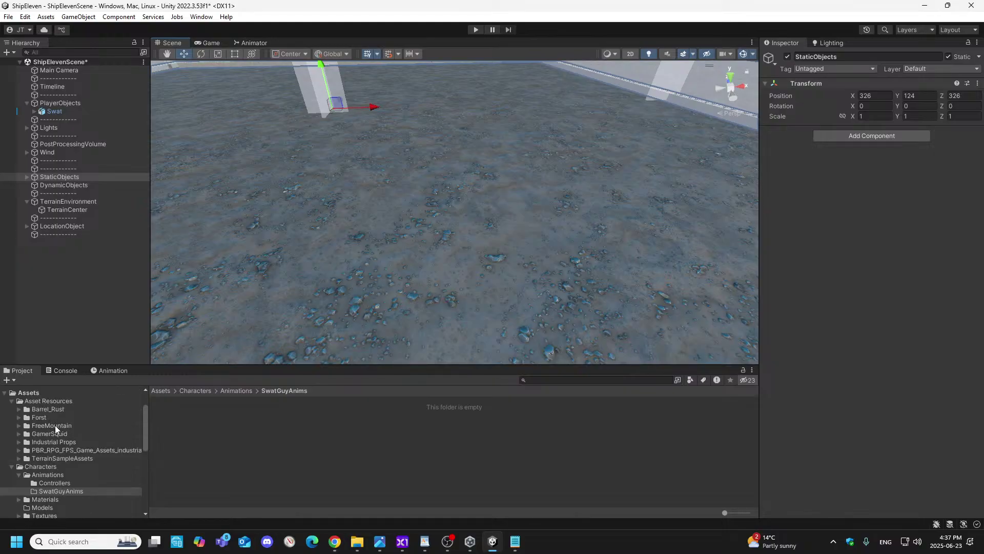
click(56, 459)
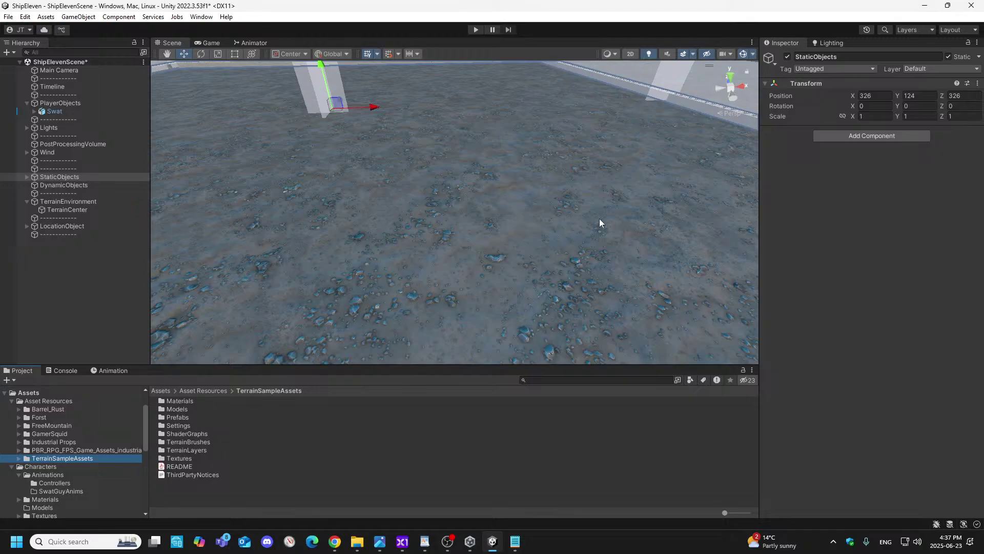
- Review the terrain layers available for painting textures on TerrainCenter, and close the list without adding one
click(460, 240)
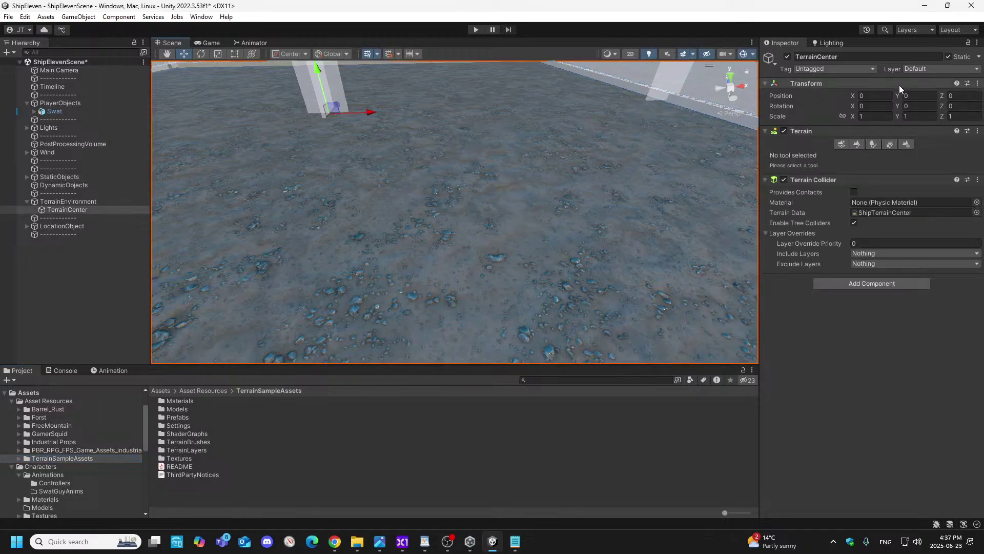
click(907, 143)
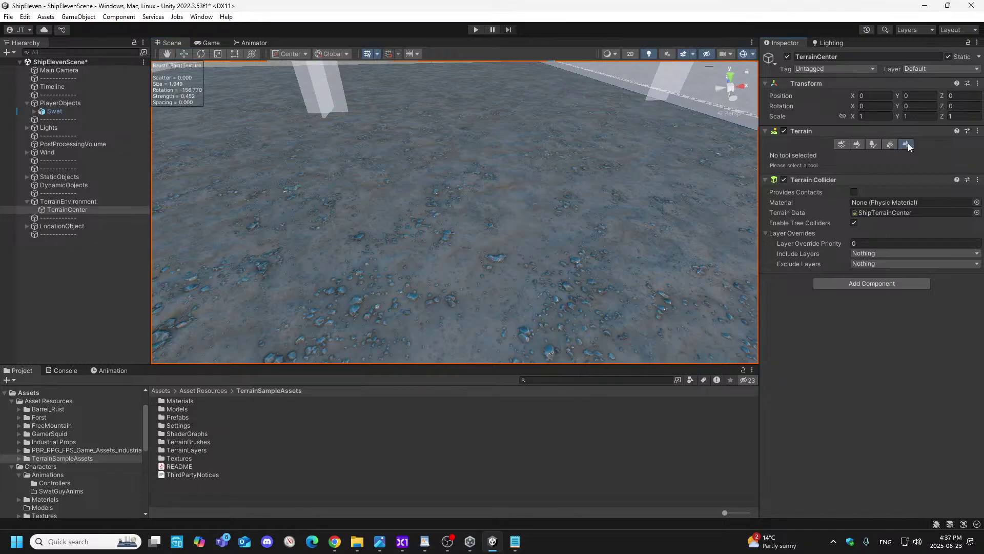
click(853, 145)
scroll(902, 318, down, 5)
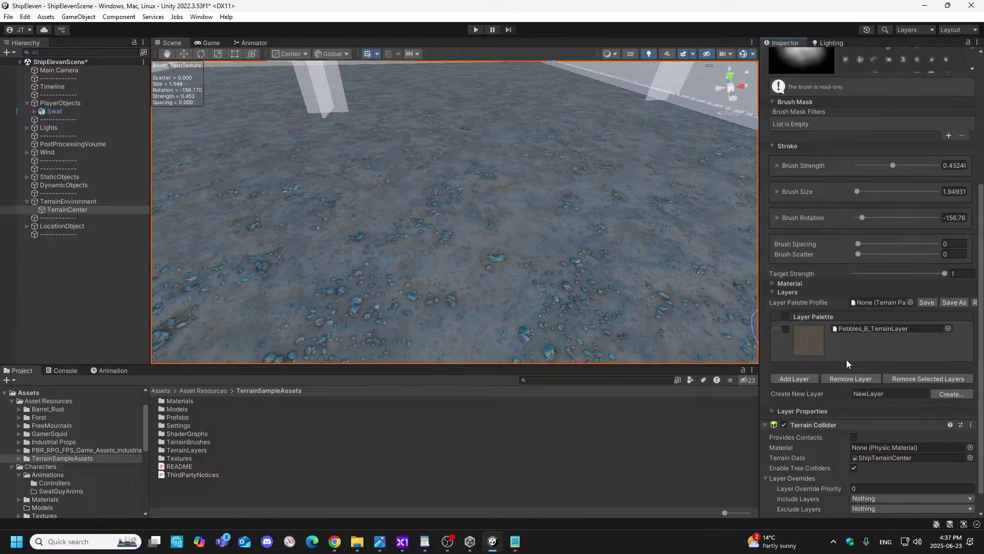
click(804, 379)
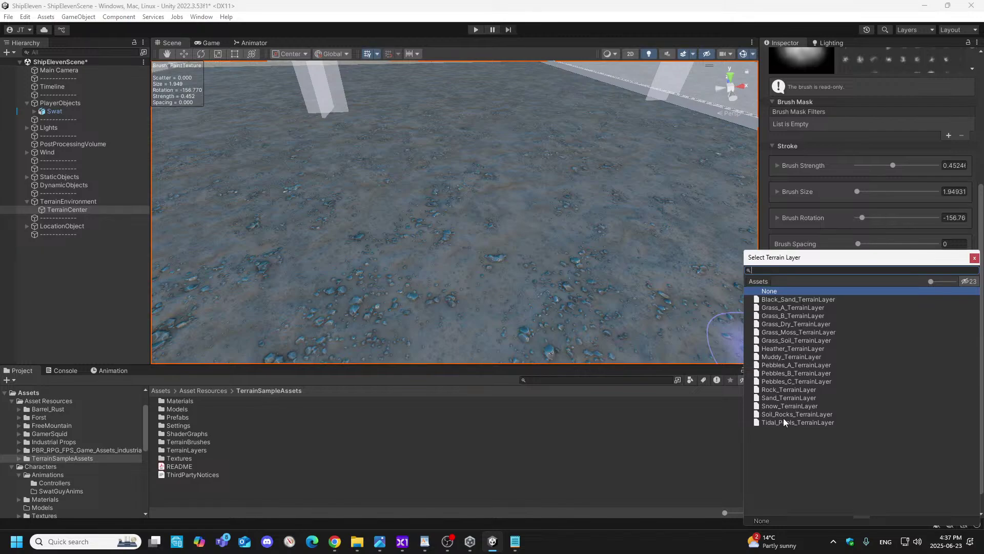
click(974, 257)
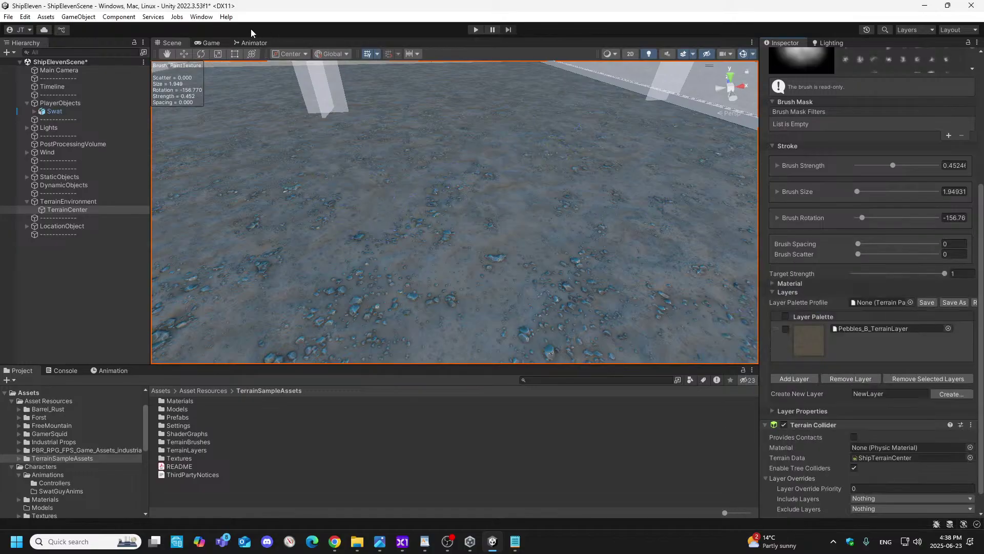
- Search the Package Manager for terrain packages, review the Terrain Tools entry, and close the window
click(201, 16)
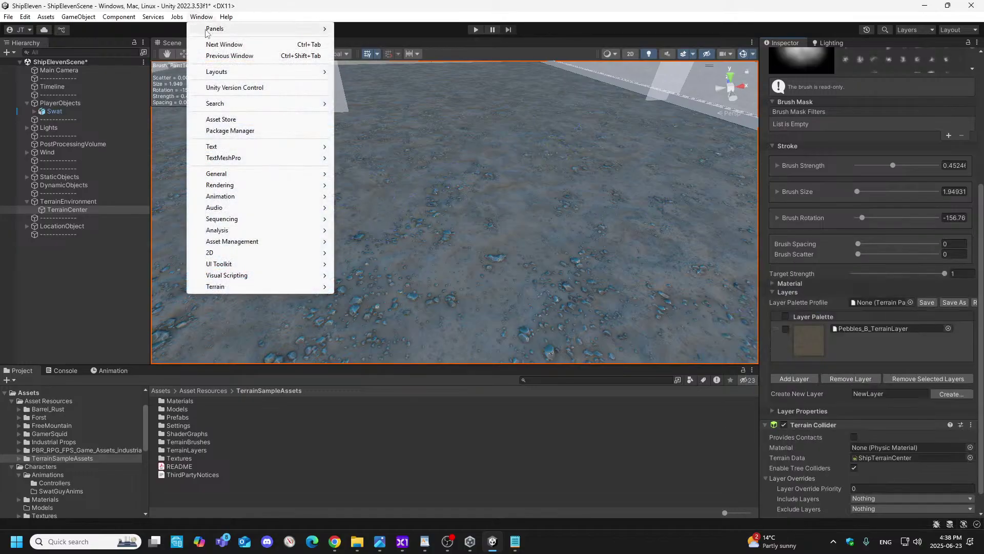
click(226, 131)
click(687, 75)
text(te)
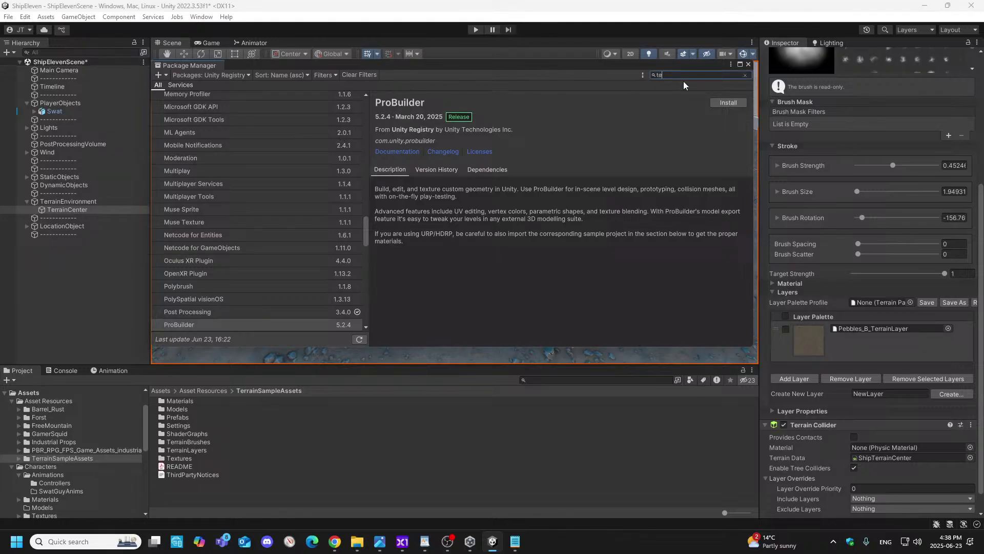
text(rrain)
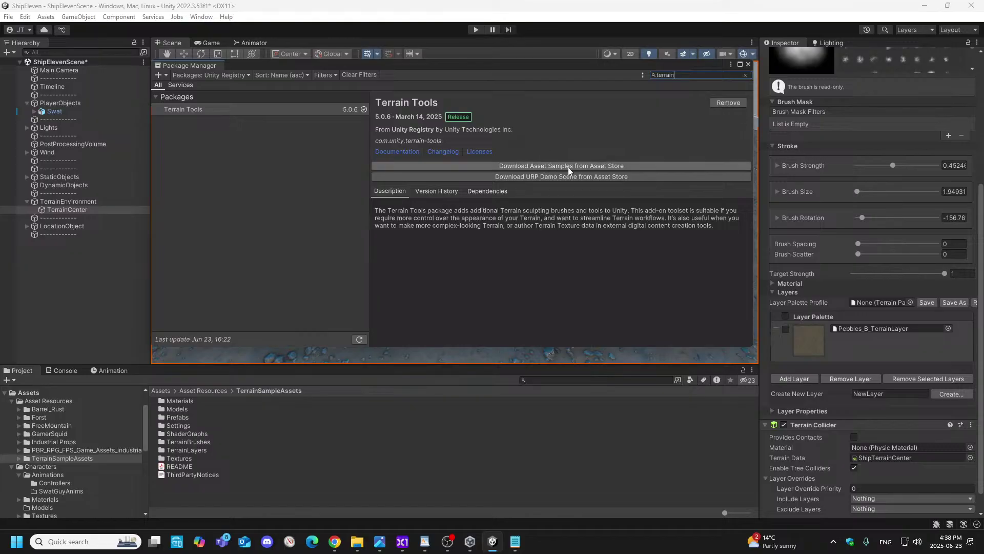
click(749, 63)
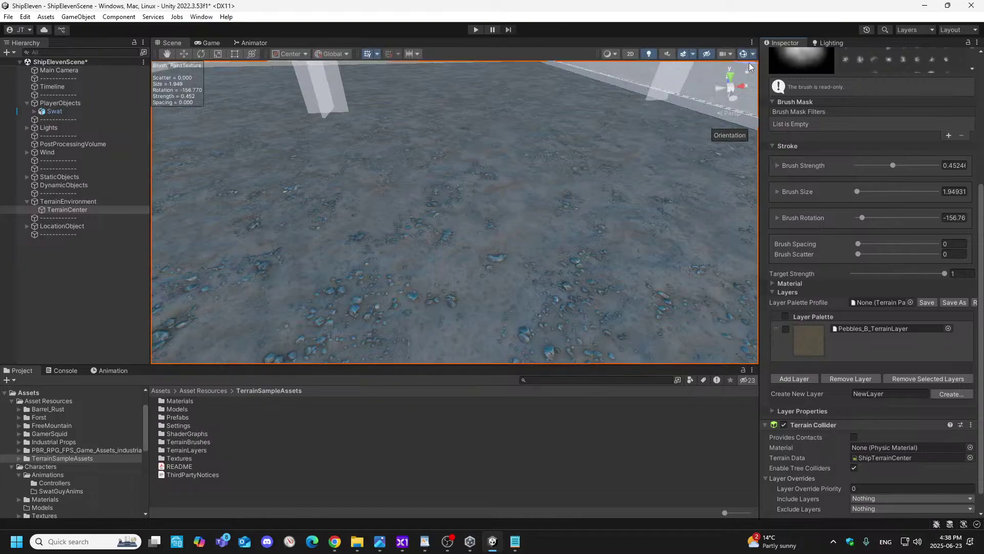
- Look across the arena and select PlayerObjects in place of the terrain
right_drag(299, 162, 310, 163)
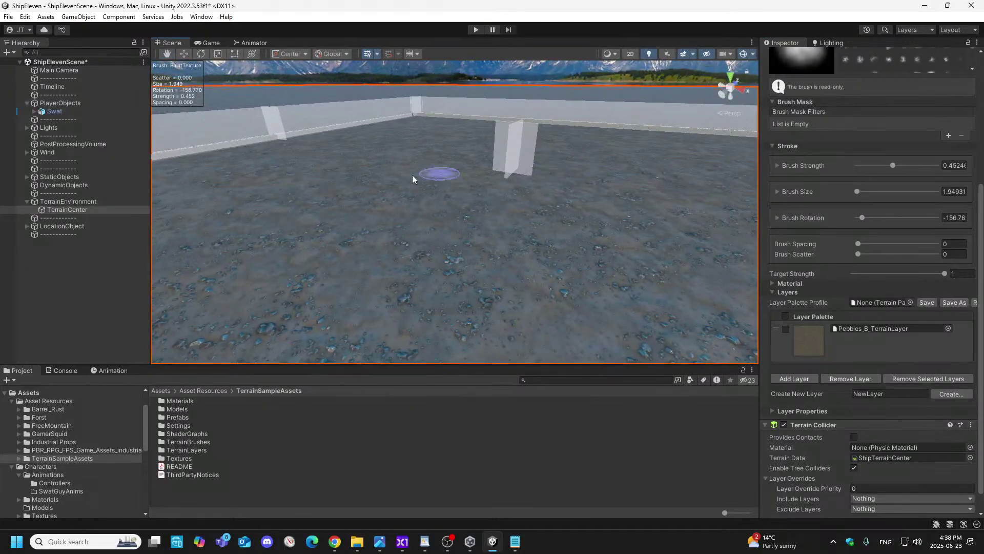
click(82, 70)
right_drag(348, 214, 321, 227)
key(s)
click(72, 104)
right_drag(545, 251, 753, 311)
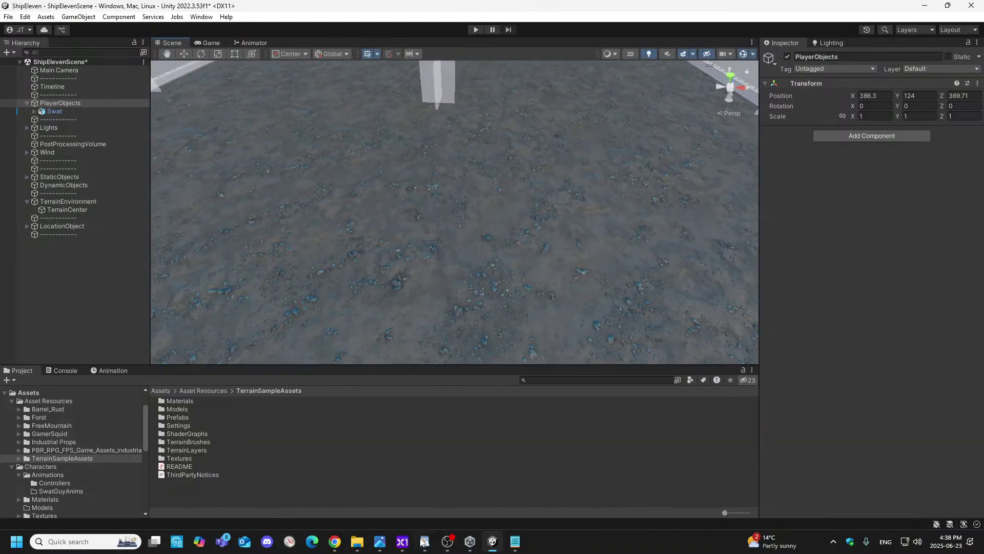
- Switch to Photos and examine the container, barrel and wall layout in the Shipment reference image
mouse_move(489, 544)
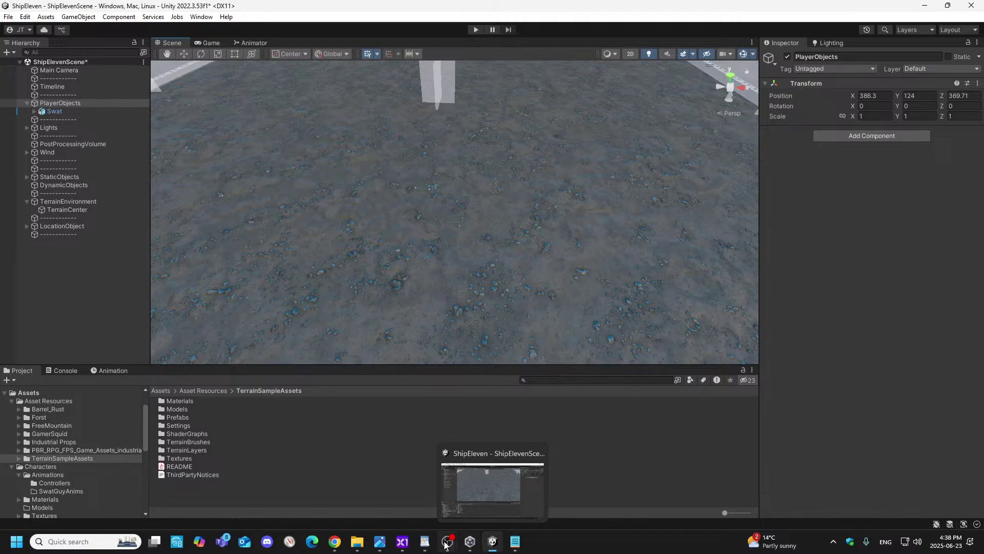
click(382, 543)
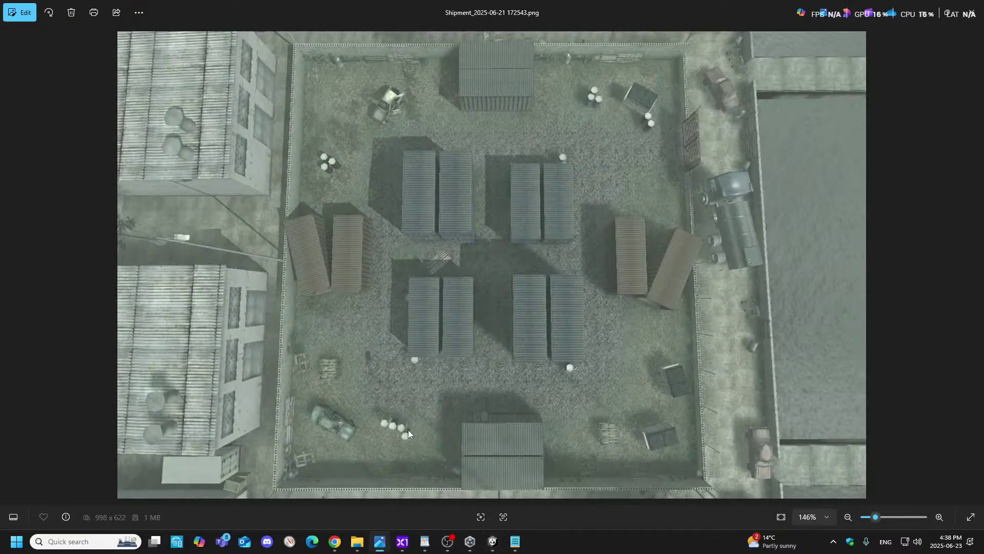
scroll(361, 355, up, 5)
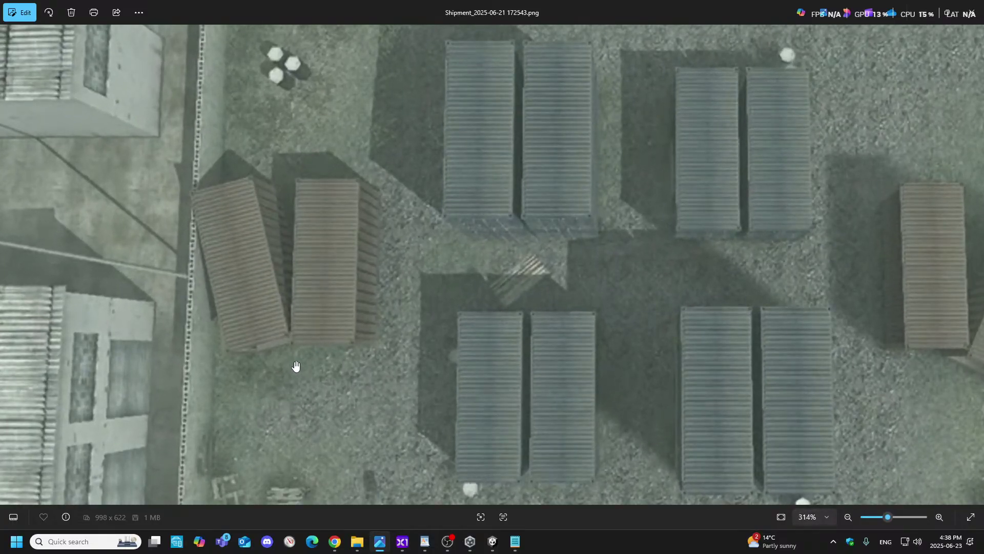
scroll(286, 374, down, 2)
scroll(366, 224, down, 3)
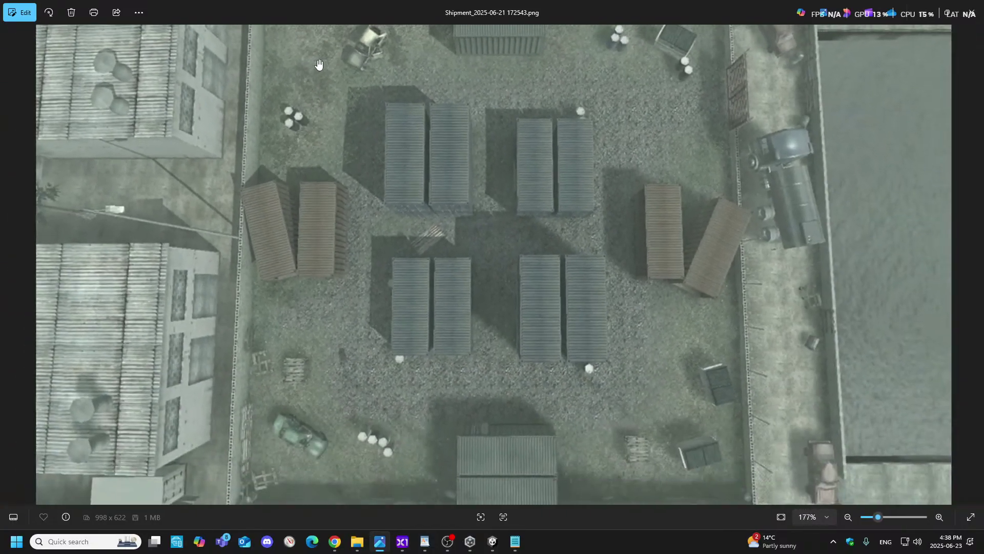
scroll(468, 111, down, 1)
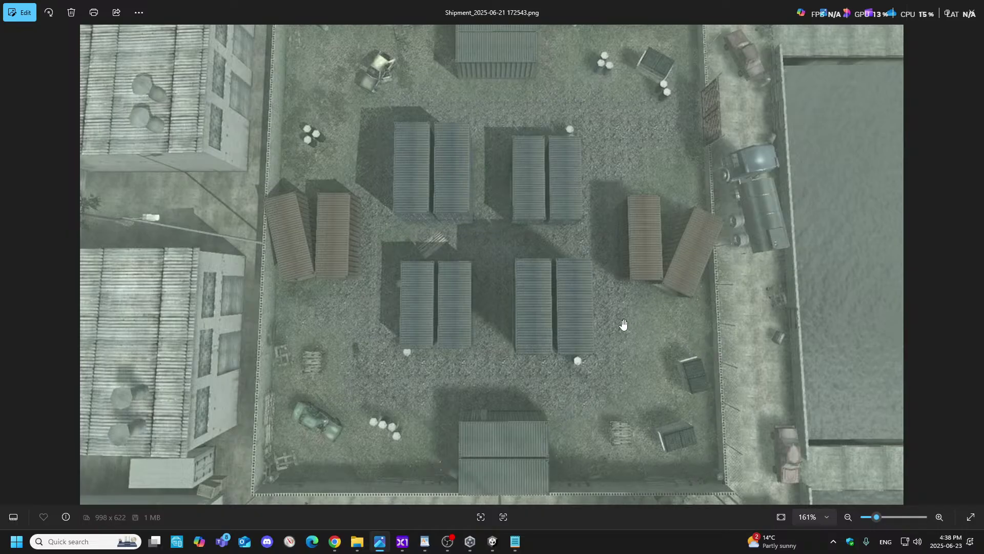
scroll(522, 301, down, 2)
scroll(496, 235, up, 1)
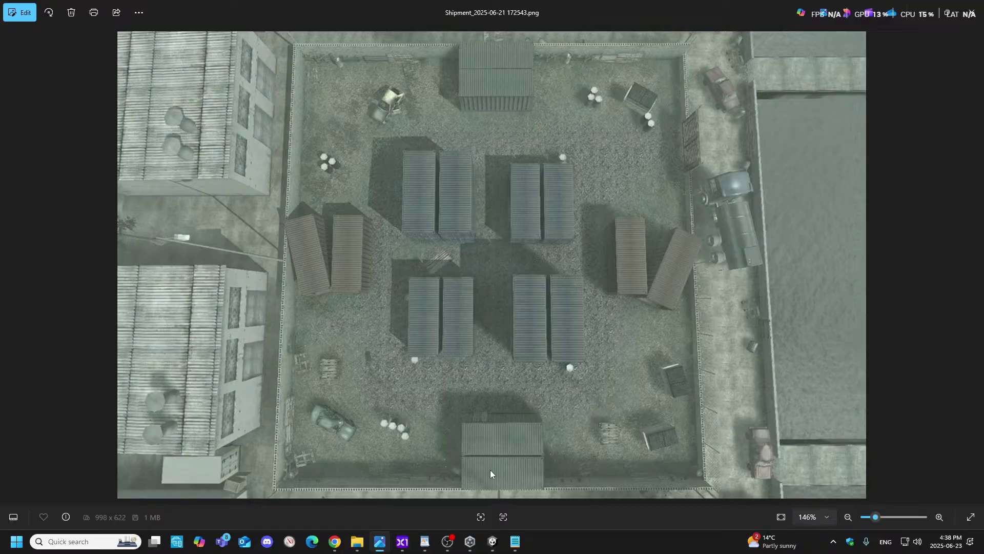
- Return to Unity and survey the whole walled arena from above, keeping PlayerObjects selected instead of the terrain
click(493, 542)
right_drag(485, 241, 467, 275)
right_drag(429, 212, 321, 188)
right_drag(743, 169, 384, 151)
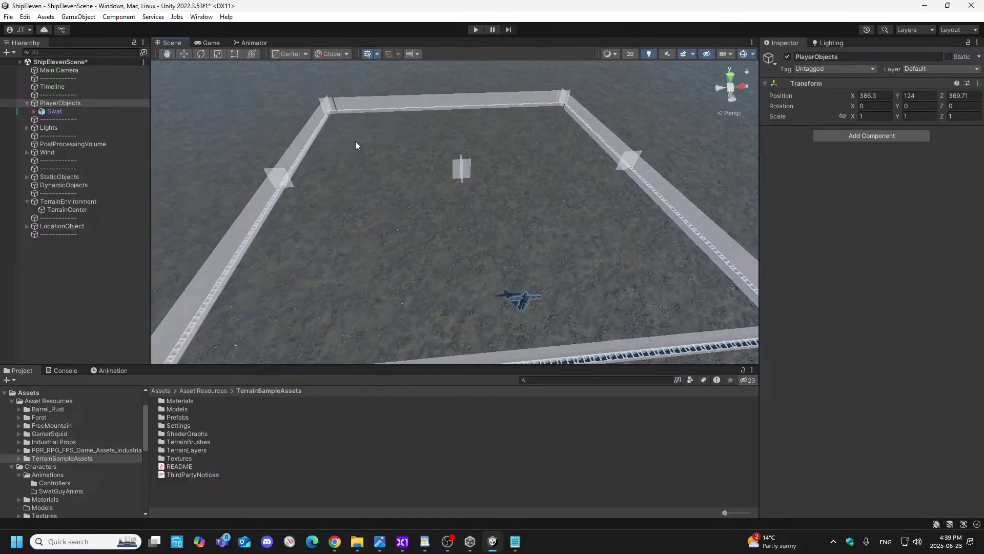
click(300, 140)
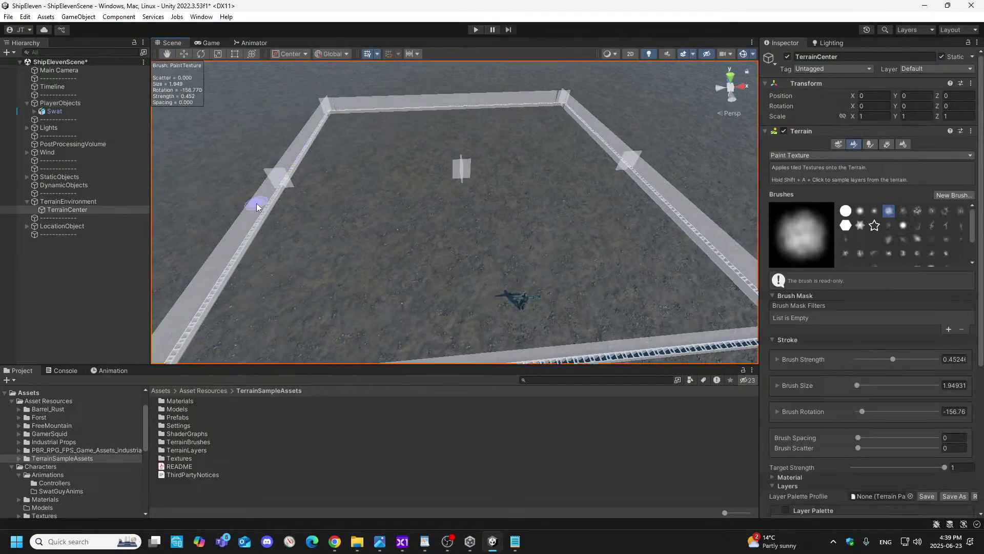
click(61, 103)
click(263, 202)
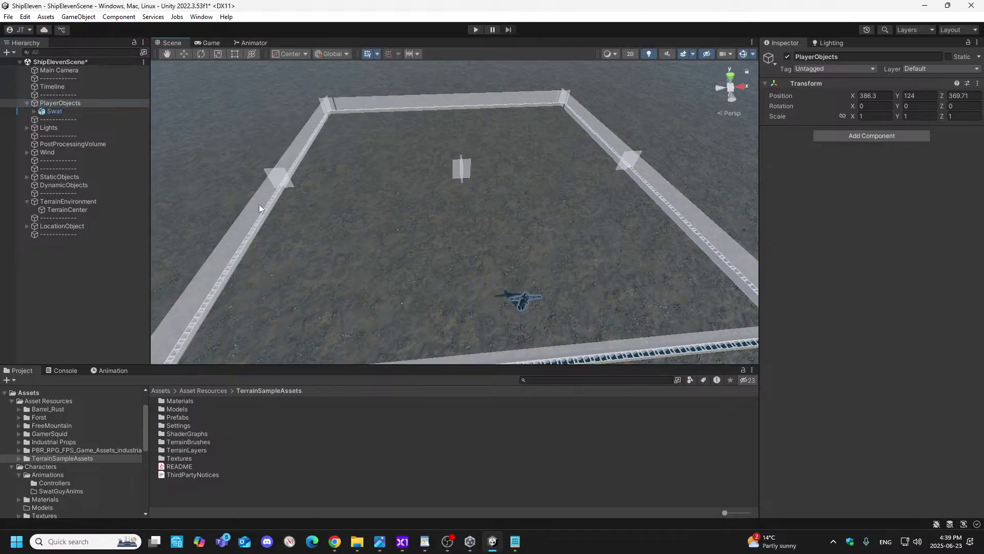
- Inspect the transform and collider values of the perimeter wall cubes around the arena, ending near the Swat character
key(w)
mouse_move(268, 221)
right_down()
mouse_move(303, 258)
mouse_move(277, 174)
mouse_move(221, 185)
mouse_move(205, 201)
right_up()
click(204, 202)
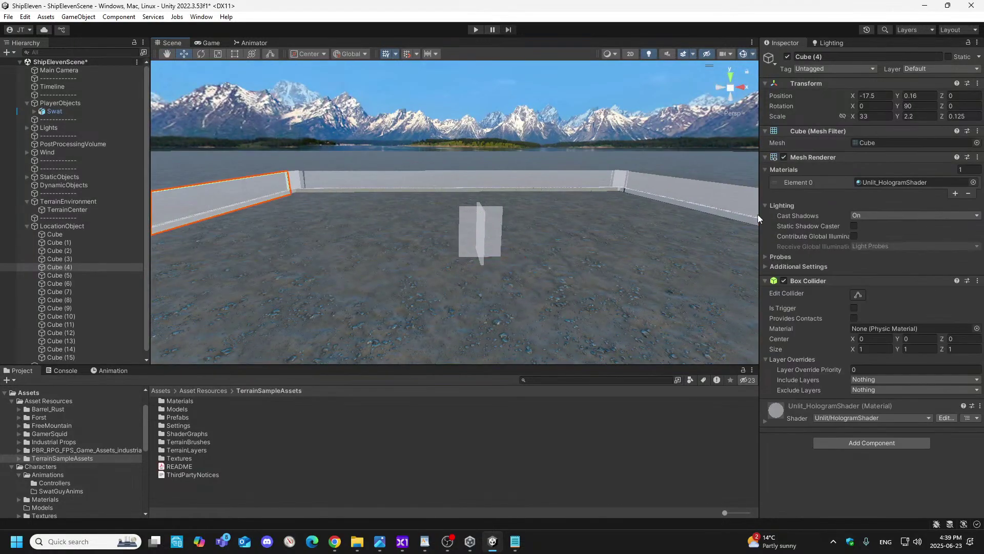
click(725, 192)
click(730, 199)
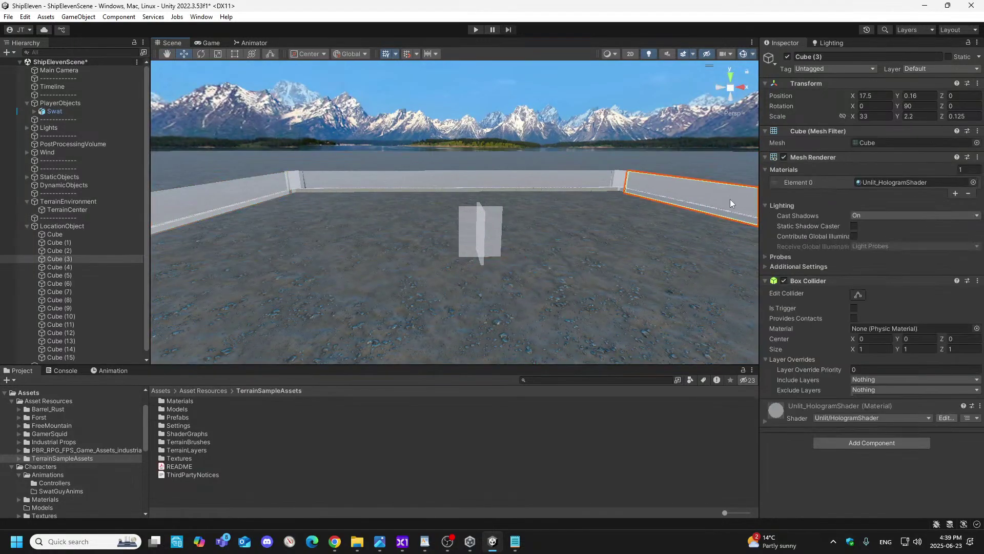
click(459, 185)
right_drag(489, 183, 353, 252)
click(346, 206)
right_drag(665, 234, 454, 240)
click(706, 192)
click(718, 192)
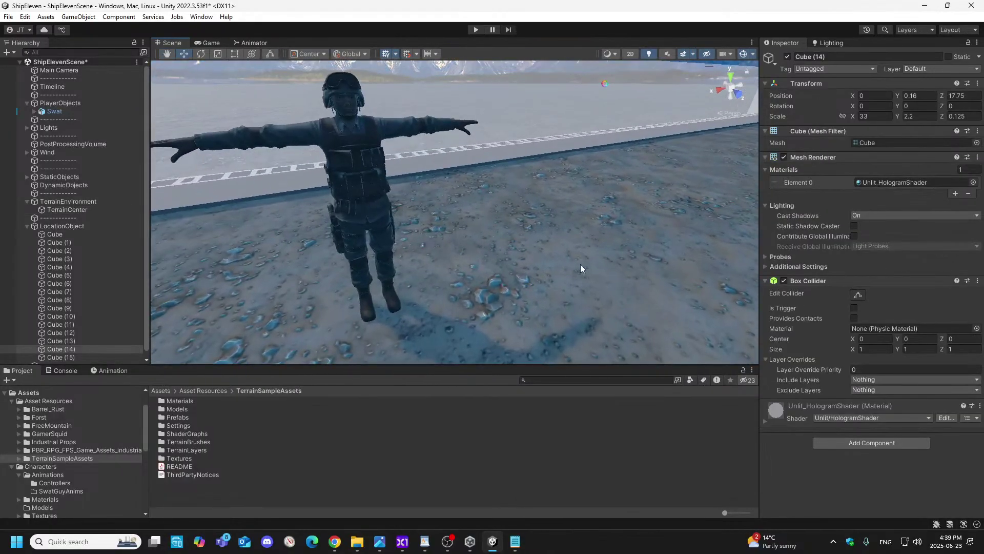
- Add a Character Controller component to the Swat character under PlayerObjects
click(60, 112)
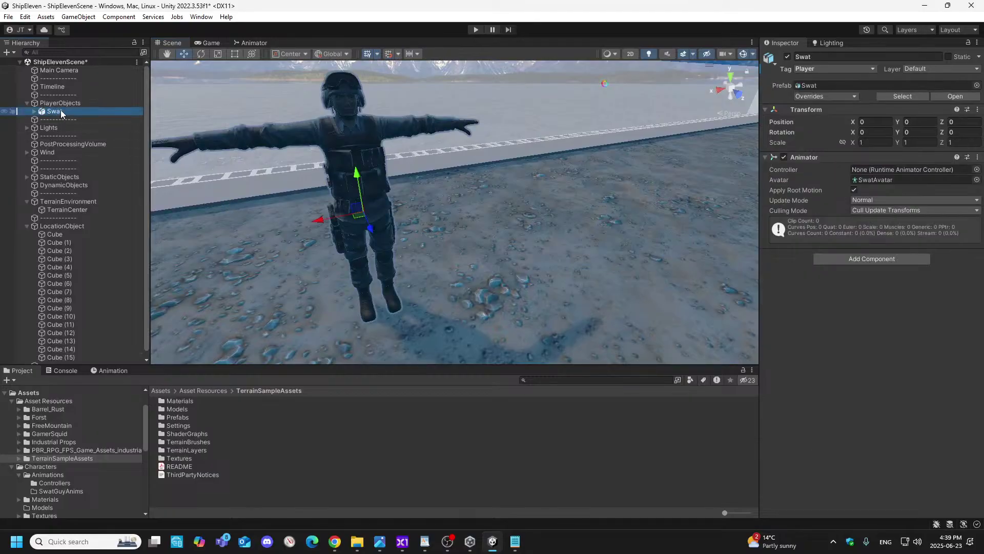
click(64, 104)
click(57, 111)
click(866, 260)
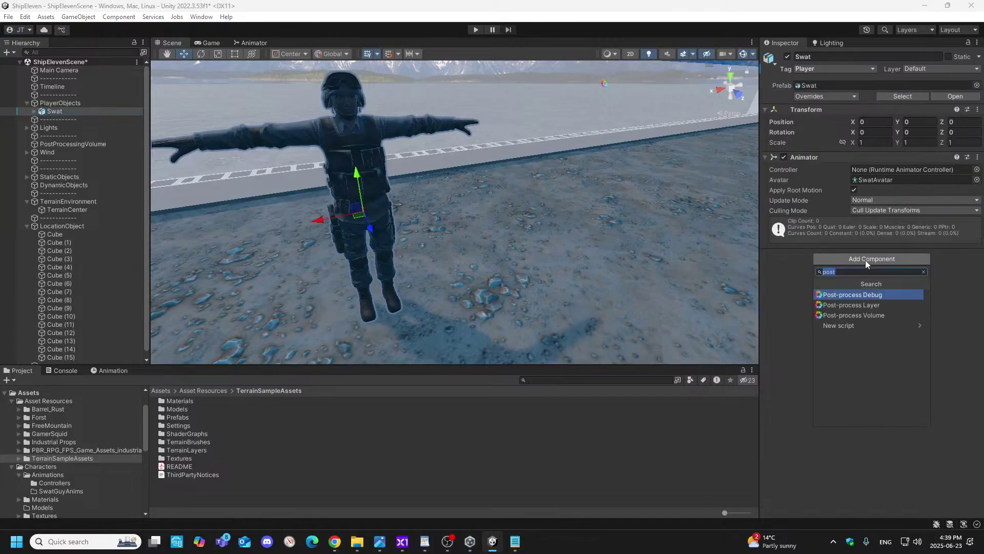
click(782, 269)
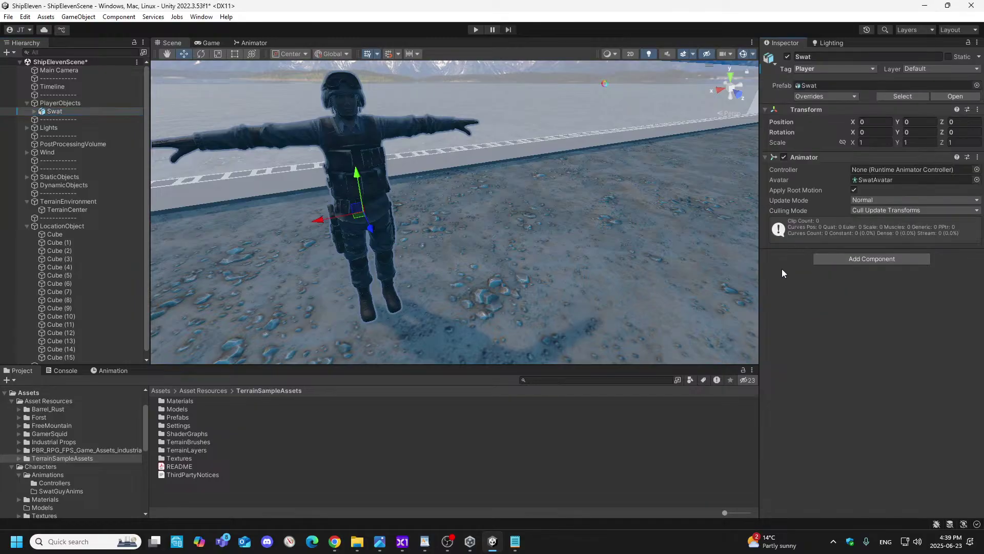
click(853, 257)
text(chara)
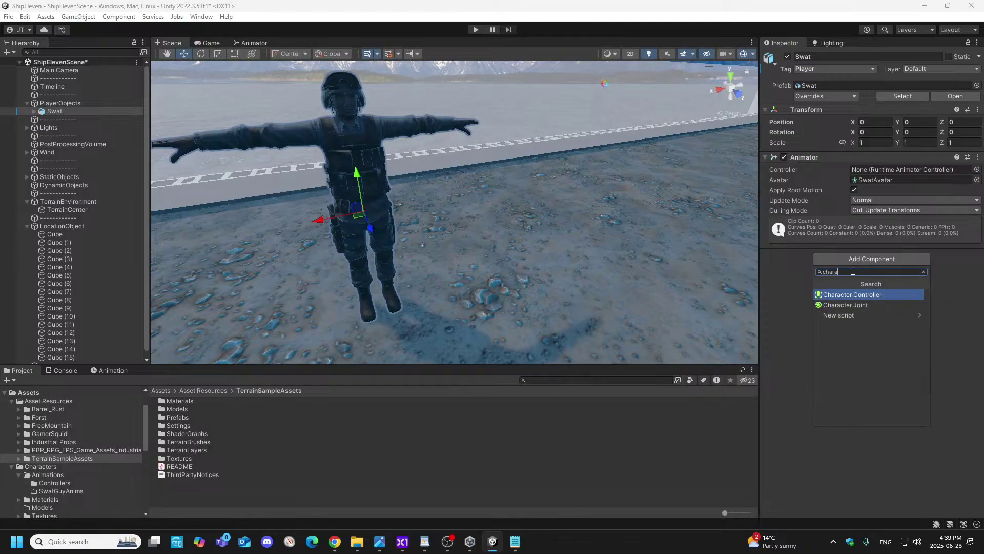
text(c)
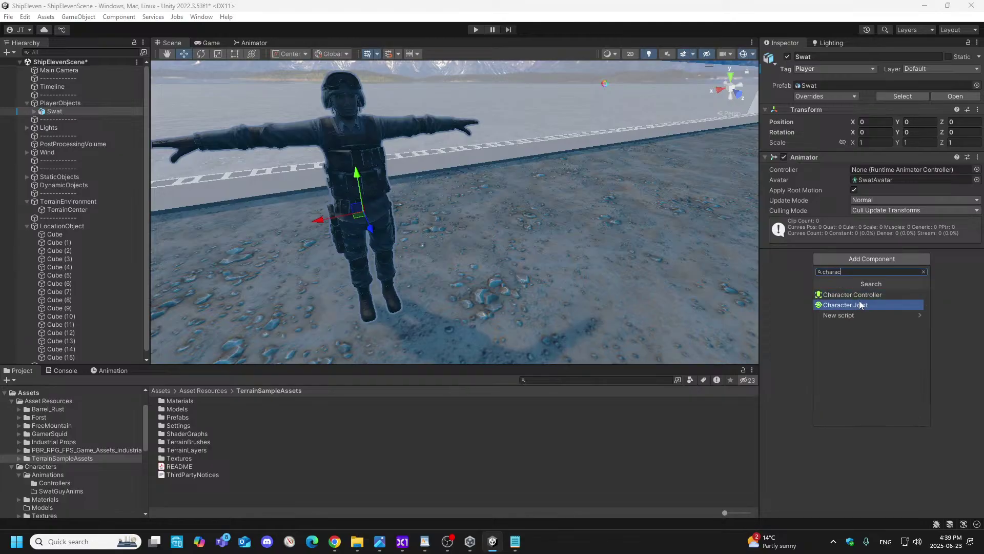
click(864, 295)
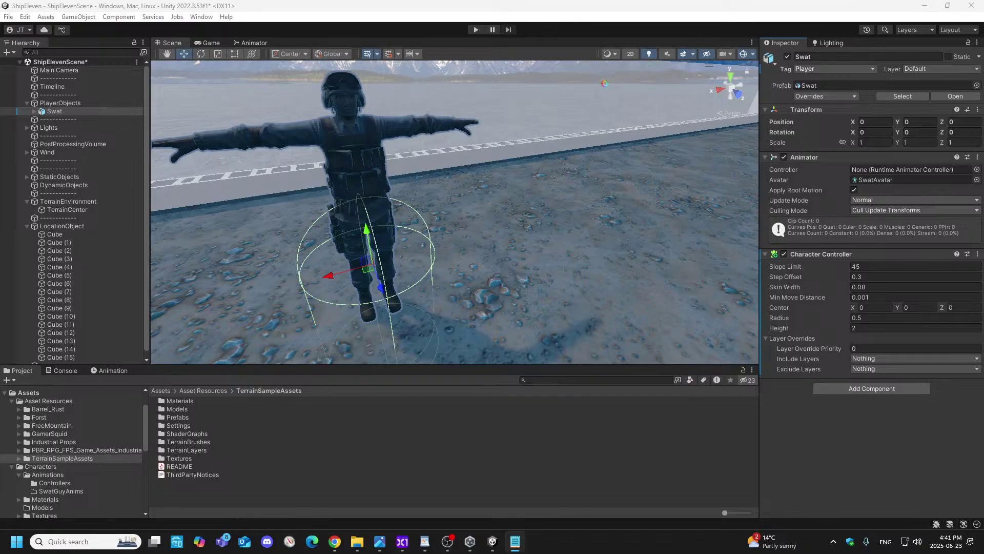
- Set the Swat Character Controller's step offset to 0.36, skin width to 0.04 and minimum move distance to 0
click(944, 276)
text(0.36)
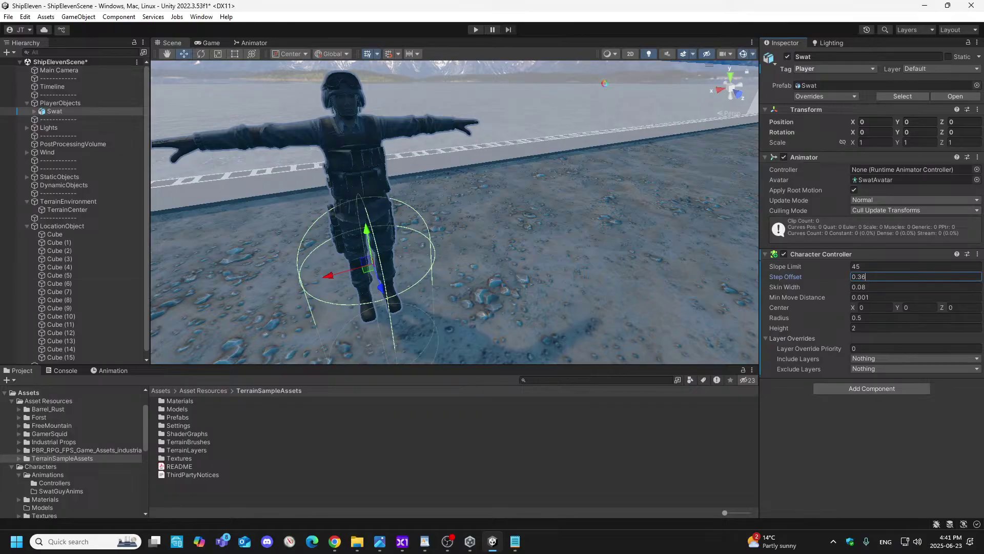
click(901, 287)
text(0.04)
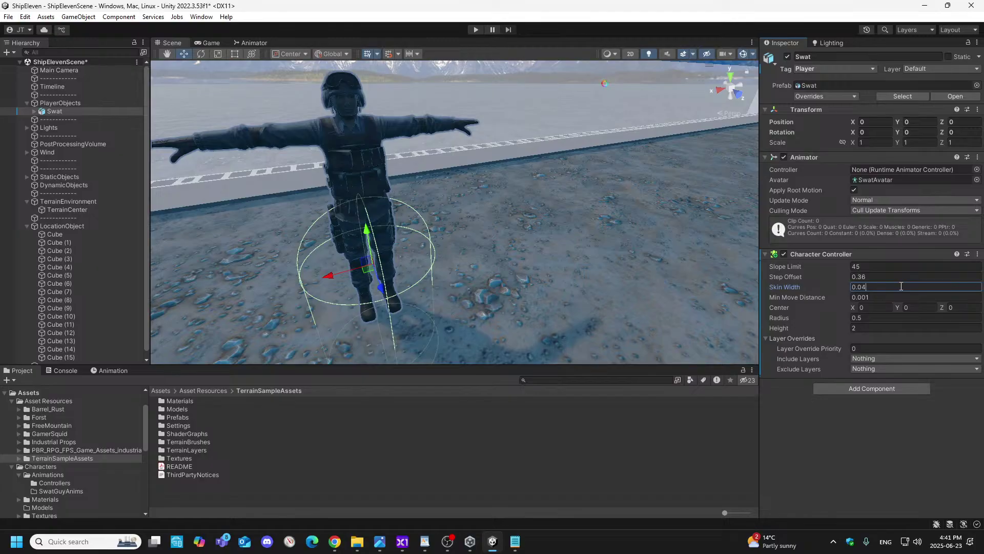
click(898, 298)
text(0)
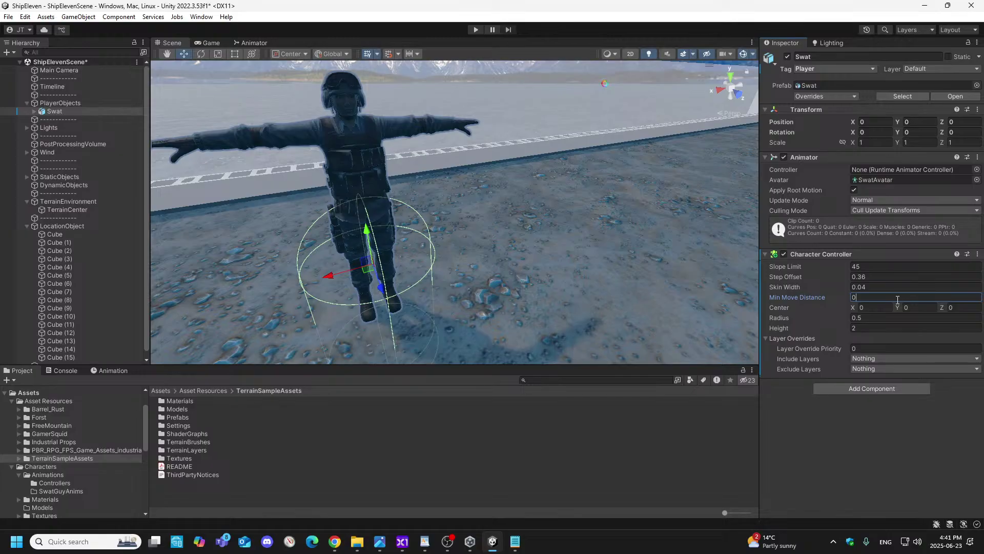
- Fit the Character Controller capsule to the Swat body with center Y 0.89, radius 0.3 and height 1.8
key(alt+Tab)
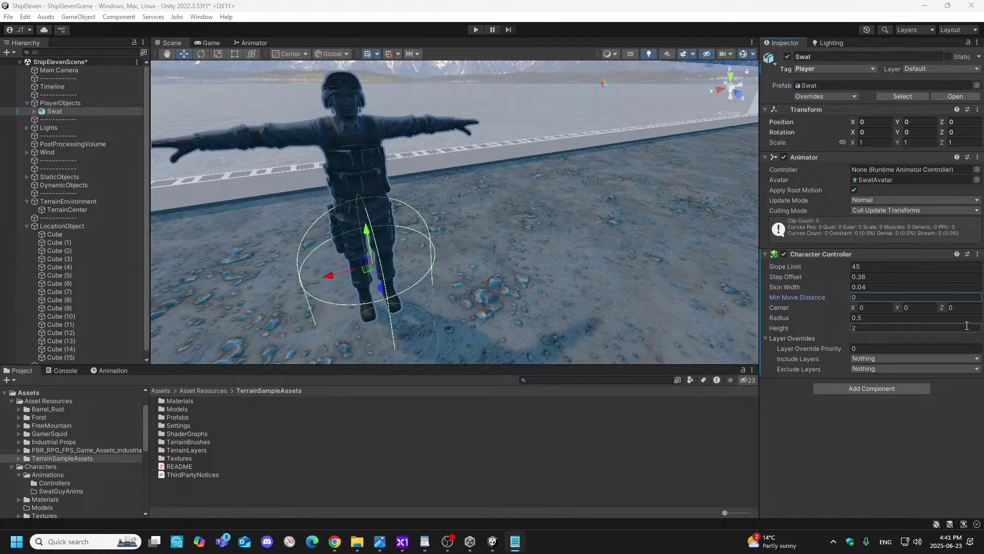
click(923, 309)
text(0.89)
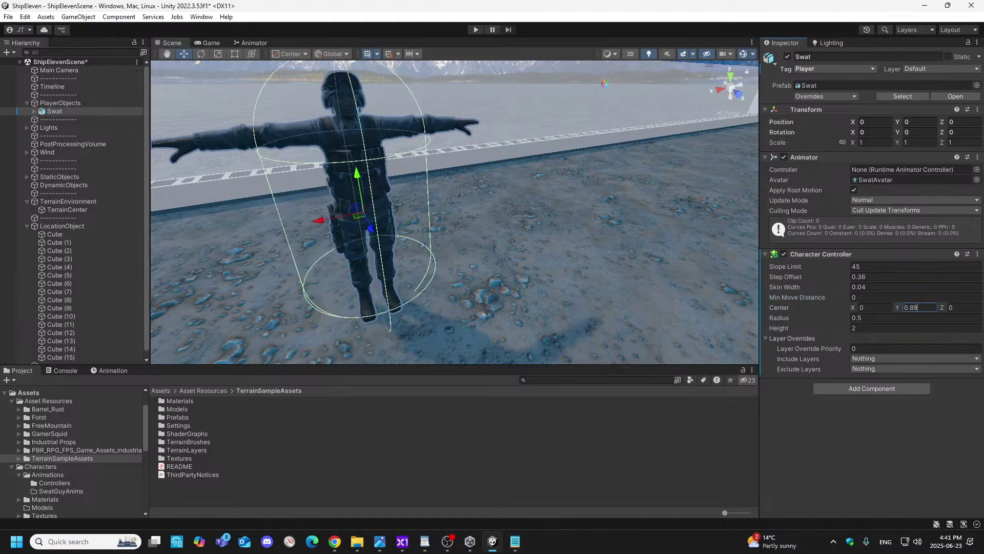
key(alt+Tab)
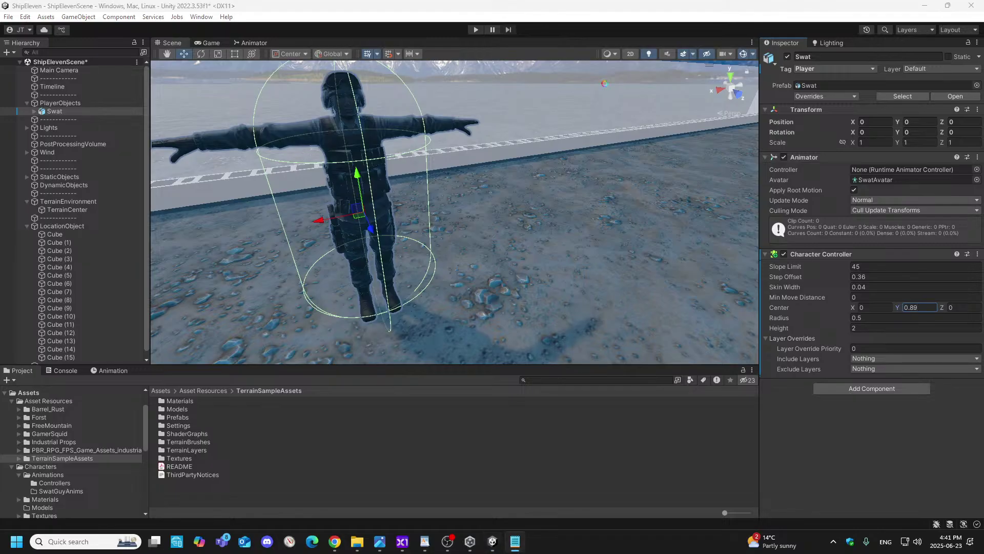
click(859, 318)
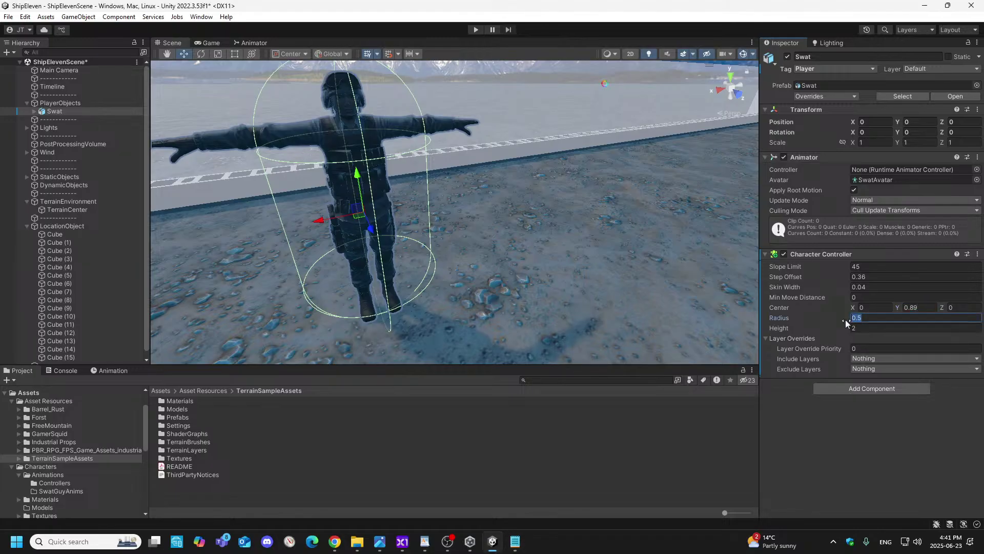
text(0.3)
click(860, 327)
text(1.8)
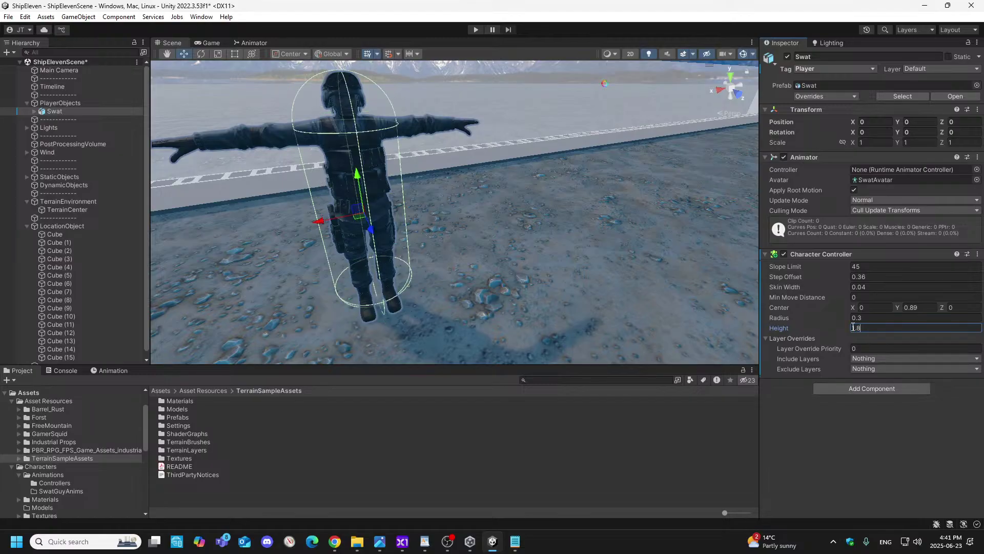
- Check the capsule's fit around the Swat character and set the Character Controller's skin width to 0.03
right_drag(456, 298, 602, 288)
key(w)
key(d)
key(s)
key(w)
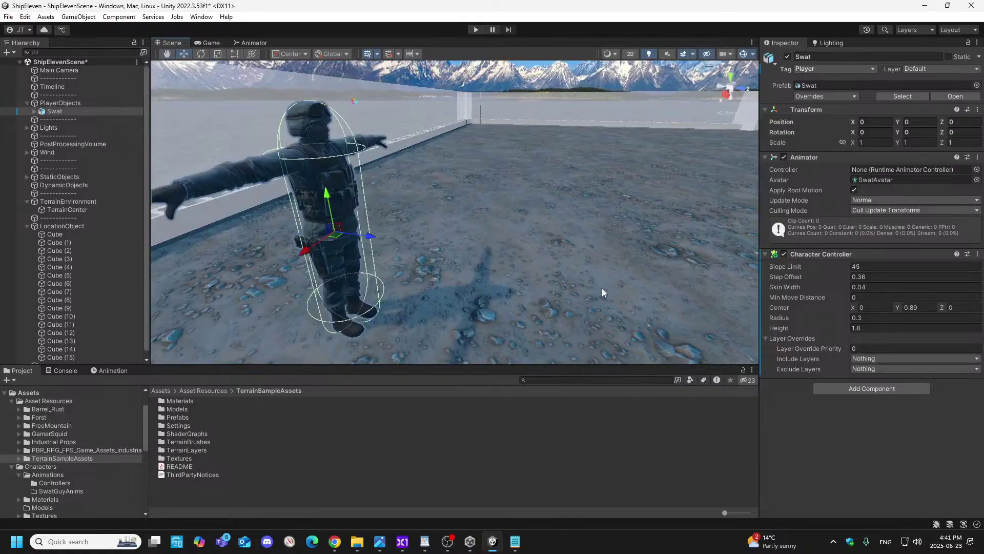
key(alt+Tab)
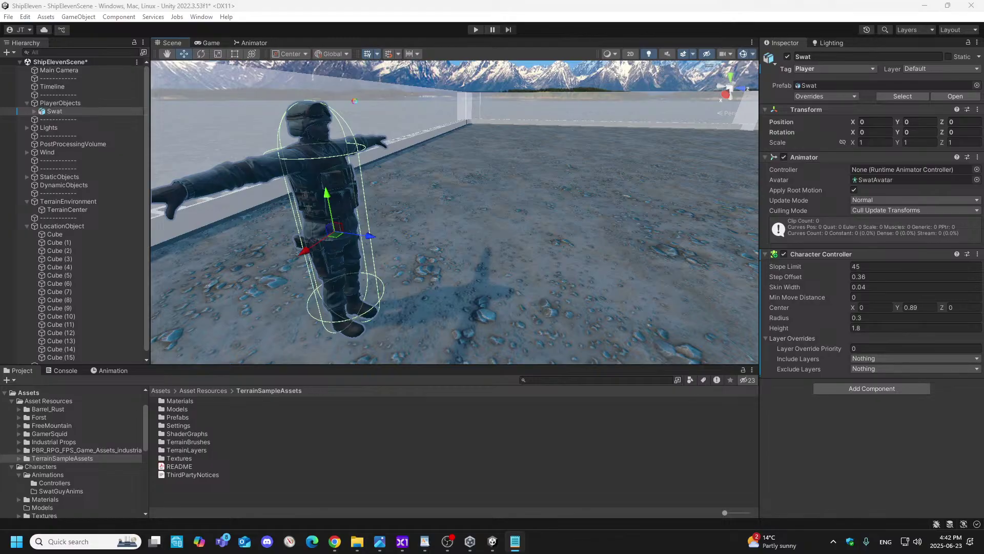
click(897, 287)
key(BackSpace)
text(3)
click(889, 319)
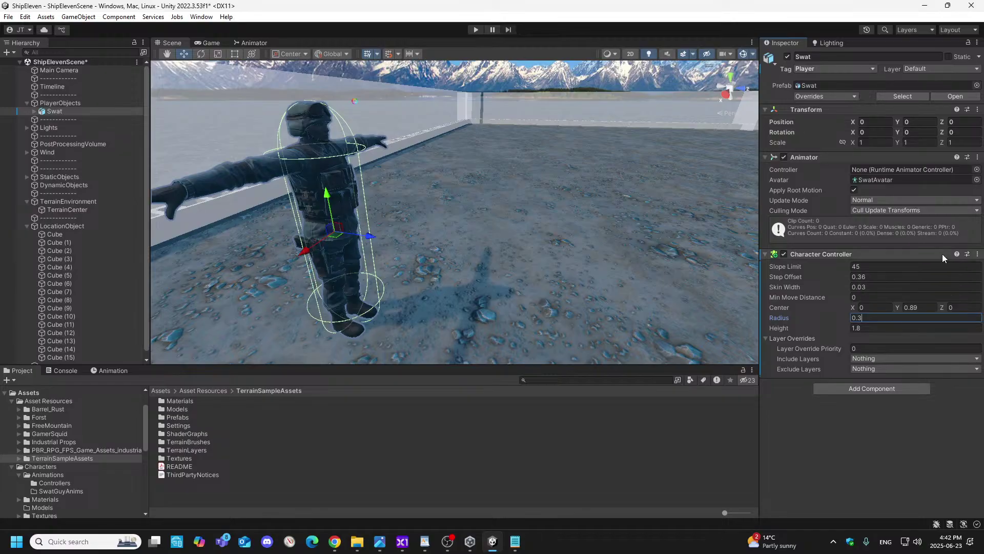
- Assign Swat Animator Controller as the controller of the Swat character's Animator
click(976, 170)
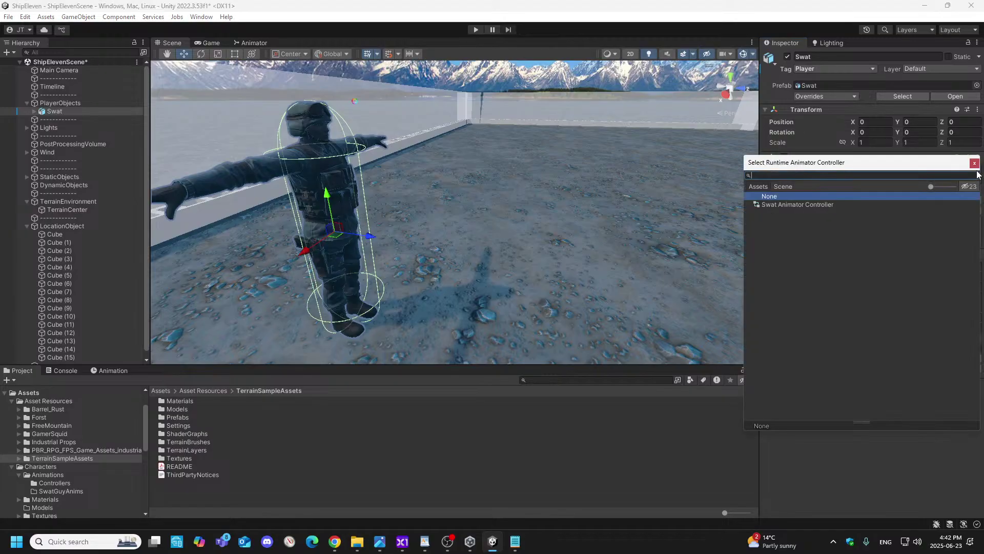
click(804, 204)
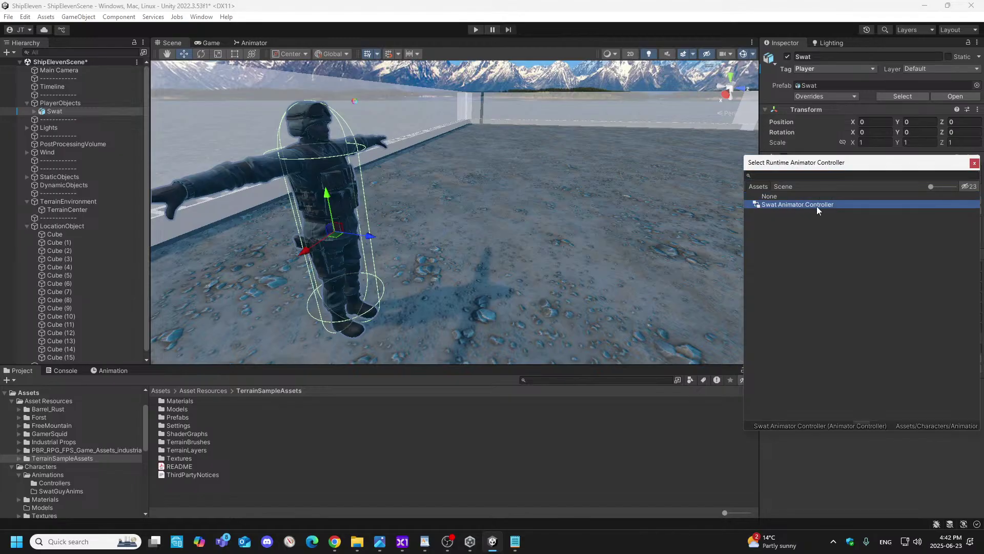
click(974, 163)
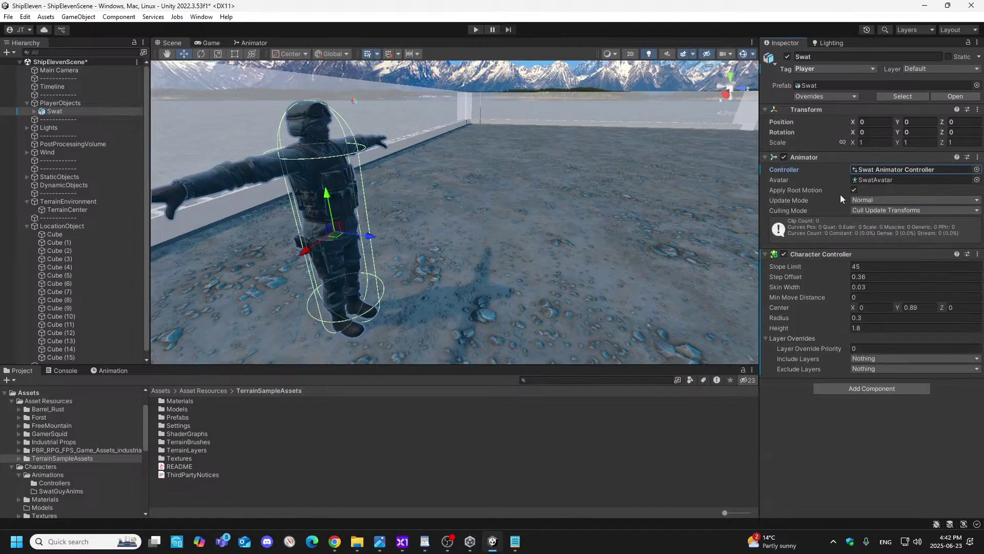
- Run the scene briefly in play mode, stop it and examine the Swat character in the arena
right_drag(665, 260, 811, 174)
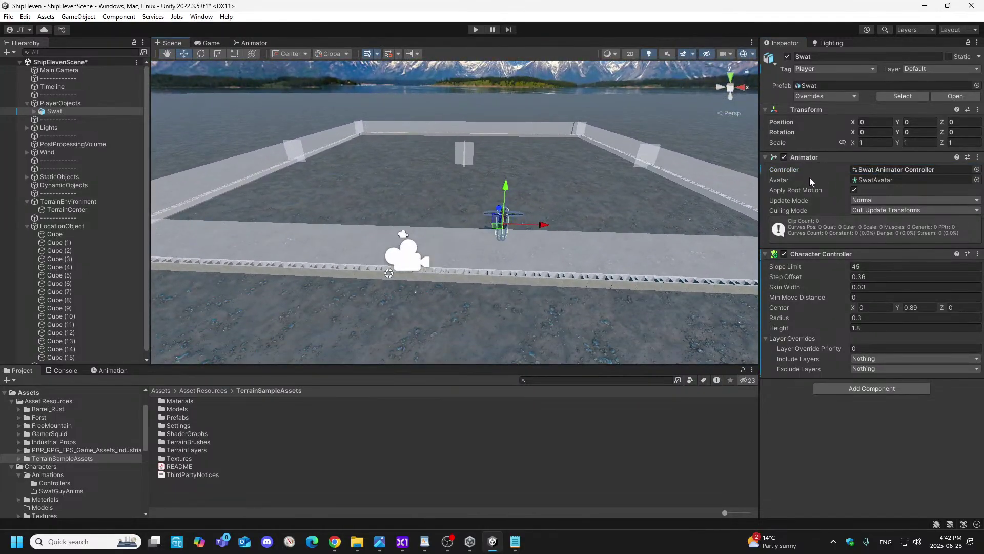
click(476, 30)
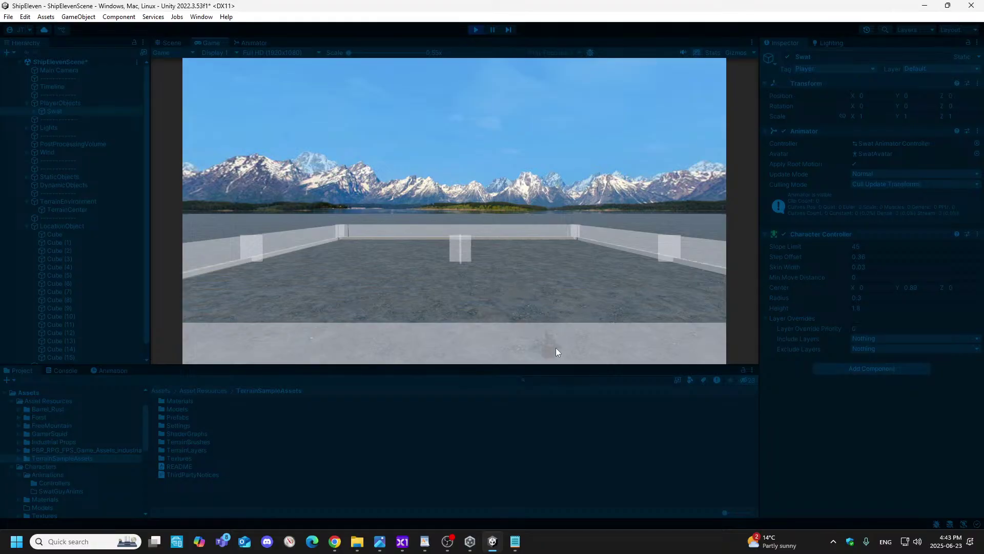
click(475, 29)
alt+drag(525, 135, 599, 243)
key(w)
right_drag(600, 242, 481, 278)
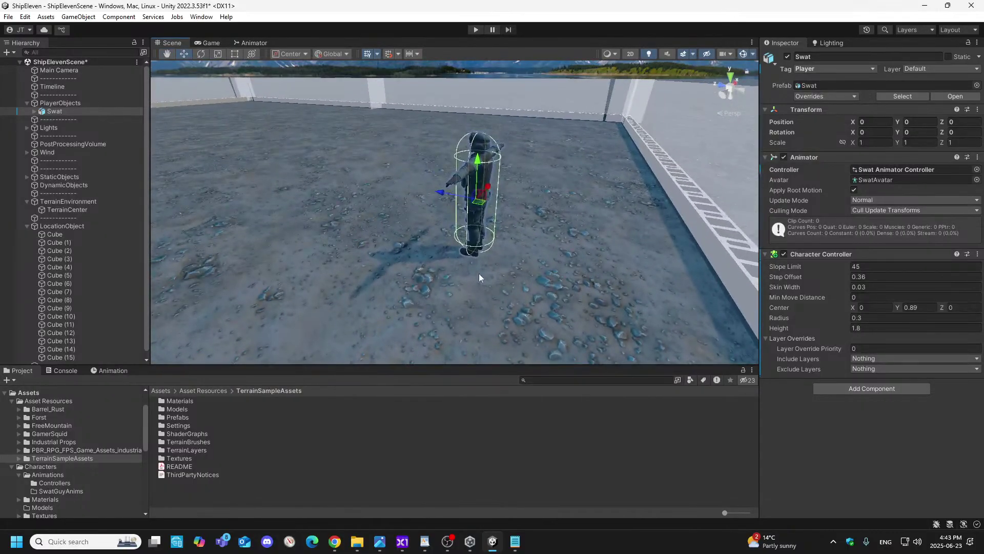
- Inspect TerrainCenter's Terrain Collider settings and its available tags, leaving Provides Contacts off and the tag as Untagged
click(380, 281)
scroll(342, 293, down, 3)
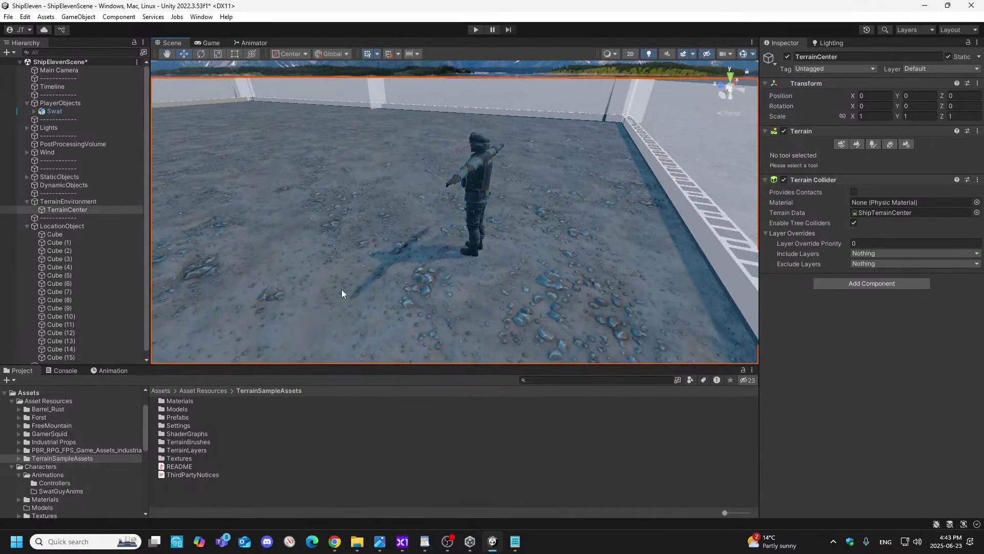
right_drag(345, 288, 133, 276)
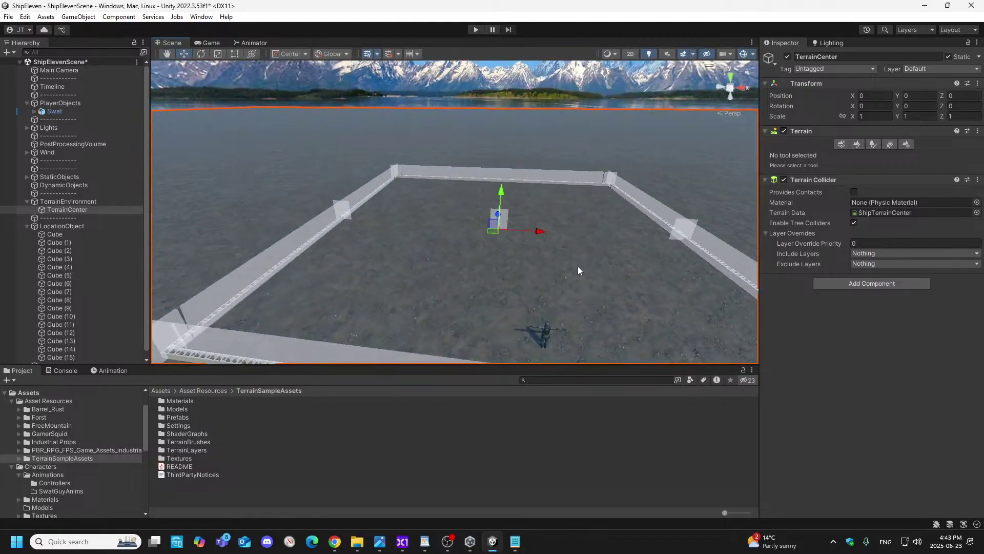
click(854, 193)
click(854, 193)
click(857, 68)
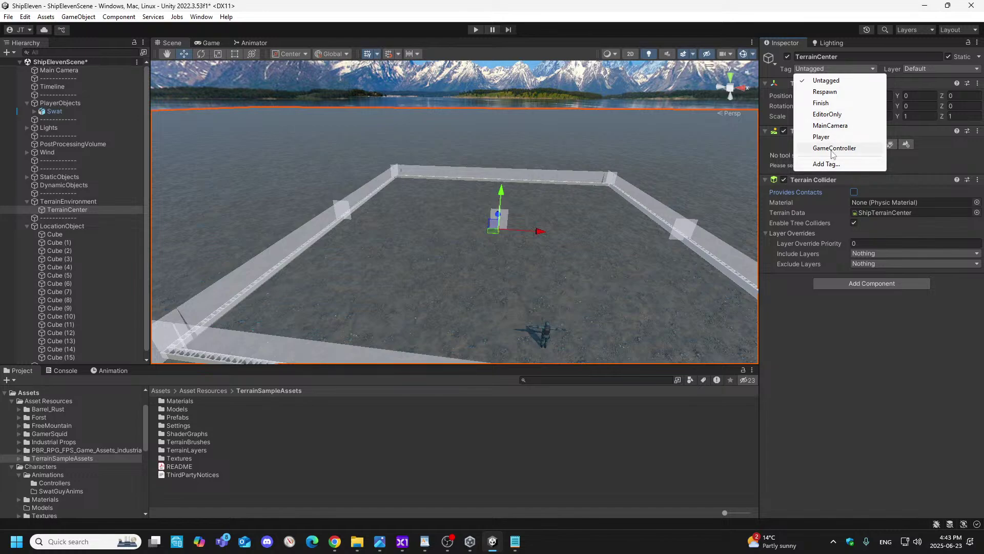
click(744, 61)
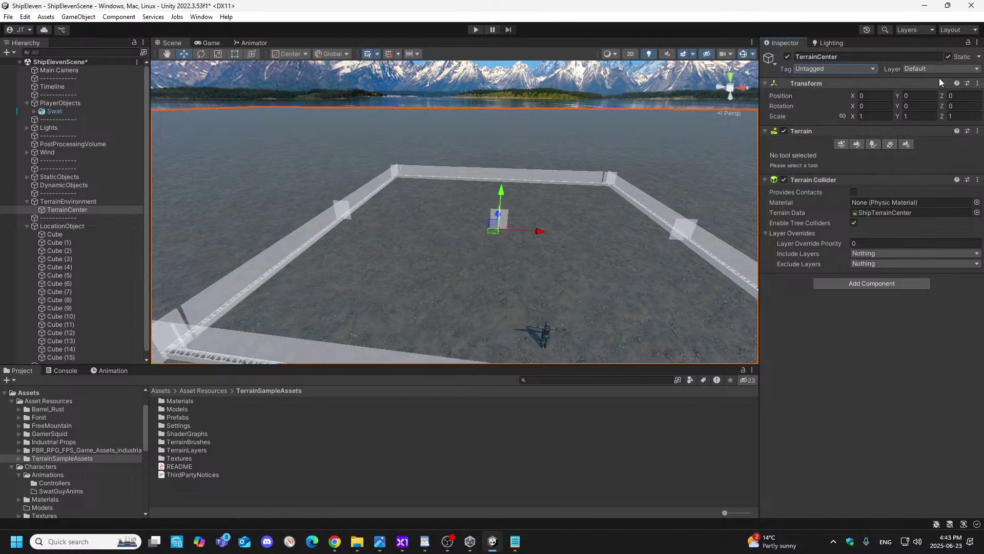
- Open the project's layer list for editing and consult the AnimatorComponent reference image for the layer names
click(952, 31)
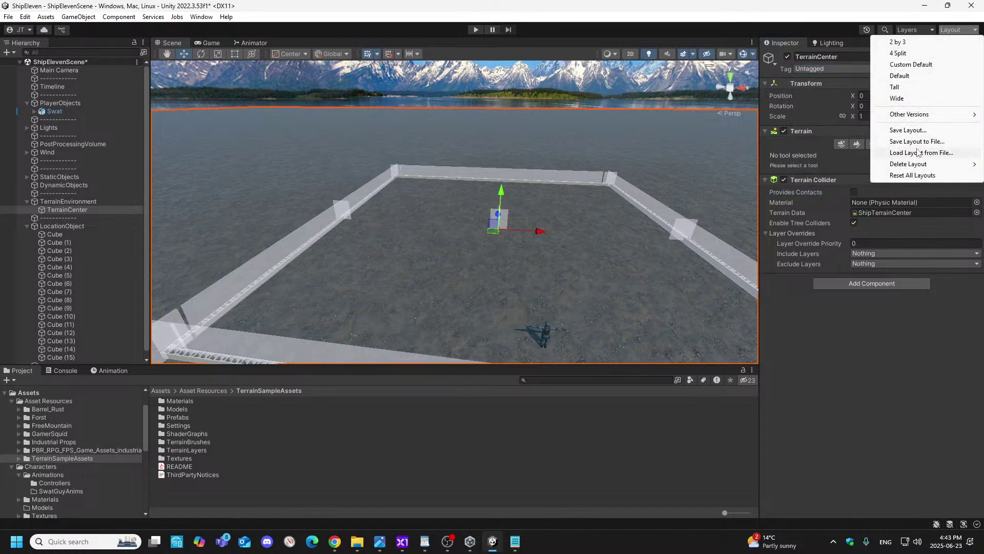
click(914, 29)
click(916, 32)
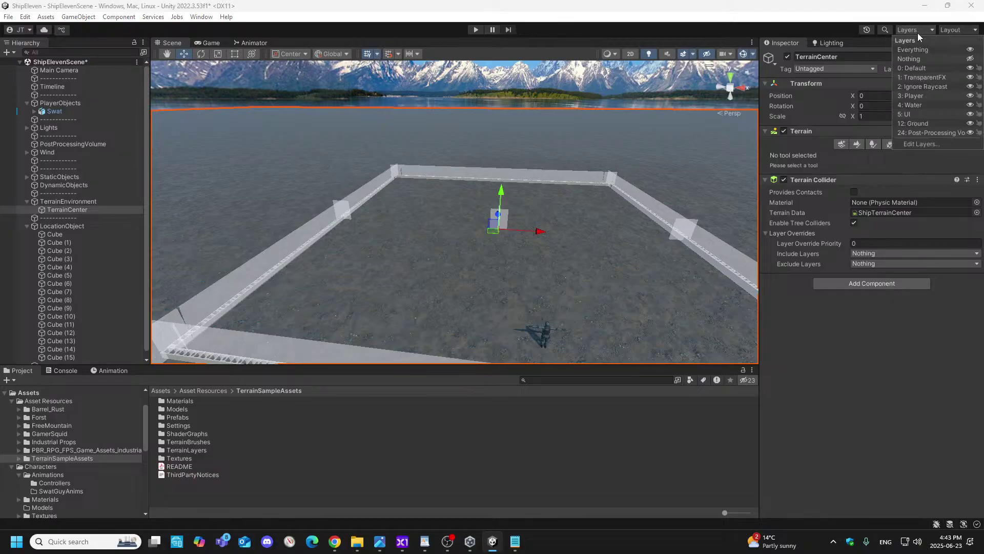
click(918, 144)
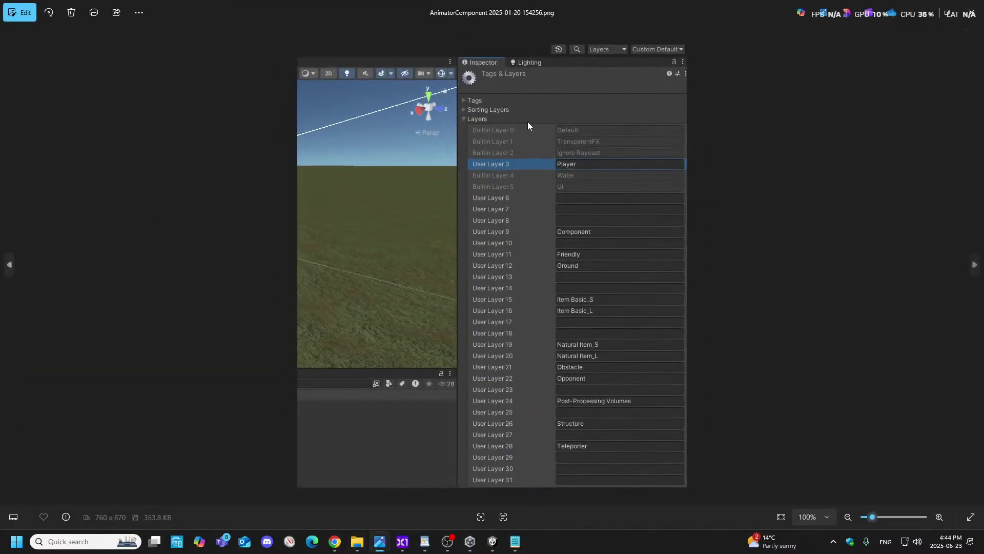
drag(601, 5, 0, 160)
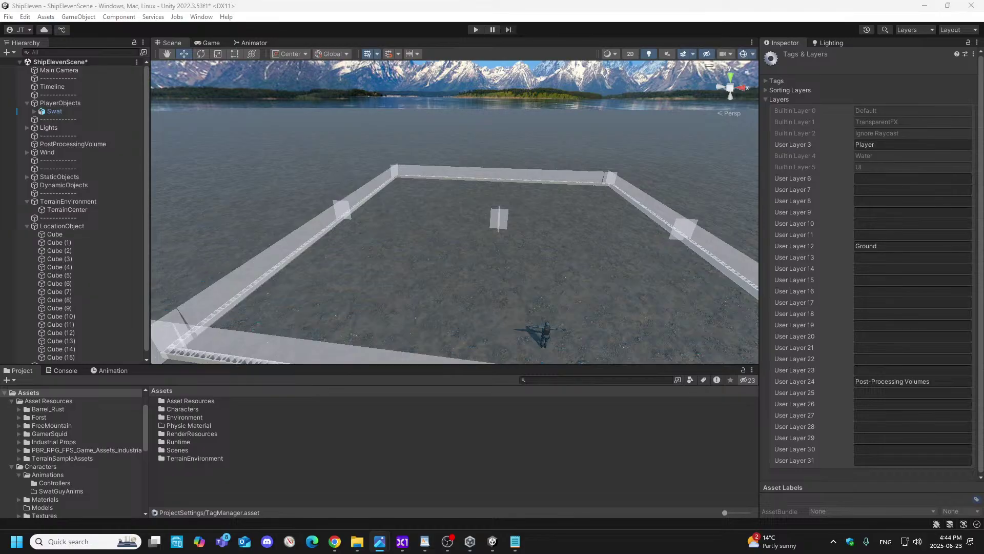
- Name User Layer 9 Component and User Layer 11 Friendly
click(880, 211)
text(Com)
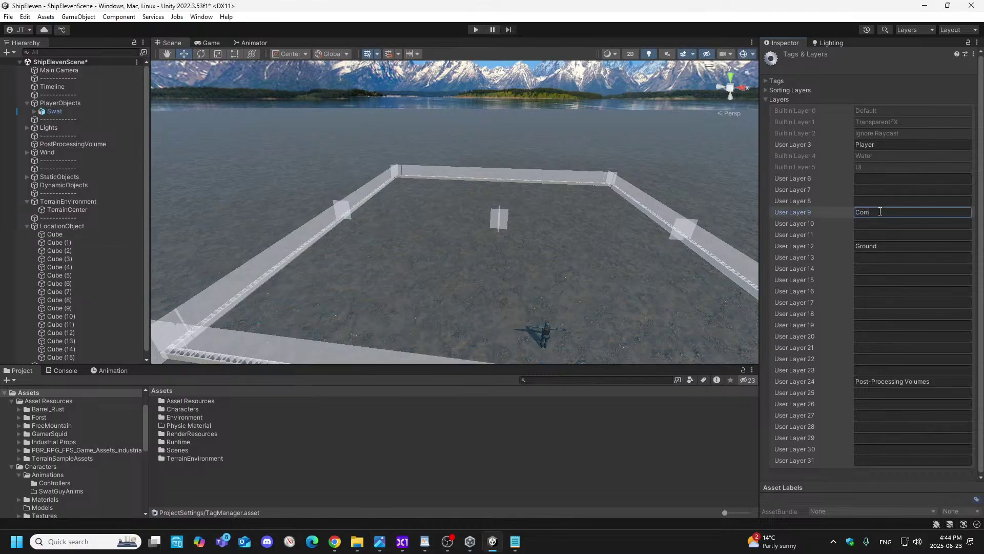
text(ponent)
click(877, 236)
text(Friendly)
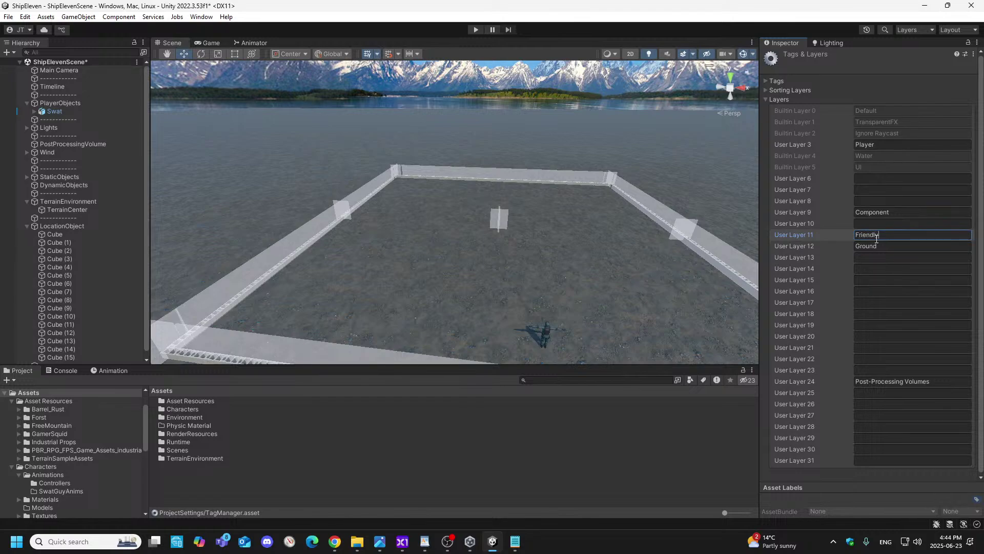
- Name User Layer 15 Item Basic_S and User Layer 16 Item Basic_L
click(893, 281)
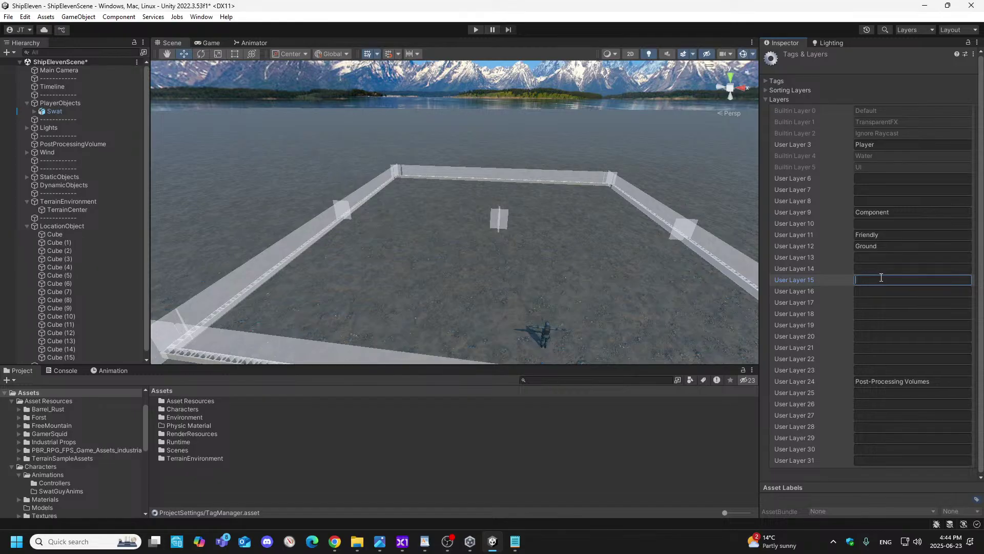
text(Item)
text( Base)
text(c_s)
key(BackSpace)
text(SA)
key(BackSpace)
key(Left)
key(Left)
key(BackSpace)
key(BackSpace)
text(ic)
click(901, 292)
text(Item Basic_S)
key(BackSpace)
text(L)
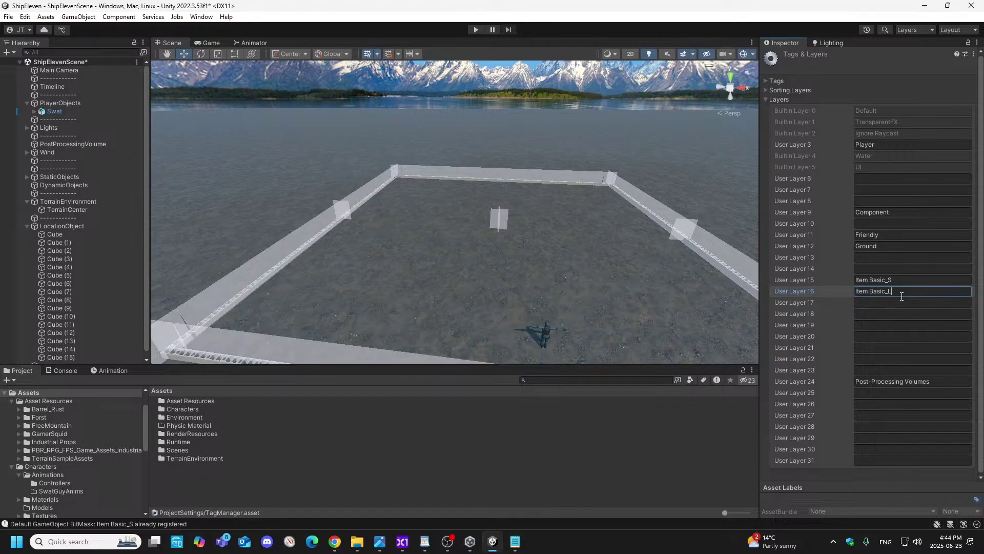
- Name User Layer 19 Natural Item_S and User Layer 20 Natural Item_L
click(898, 323)
text(Natural)
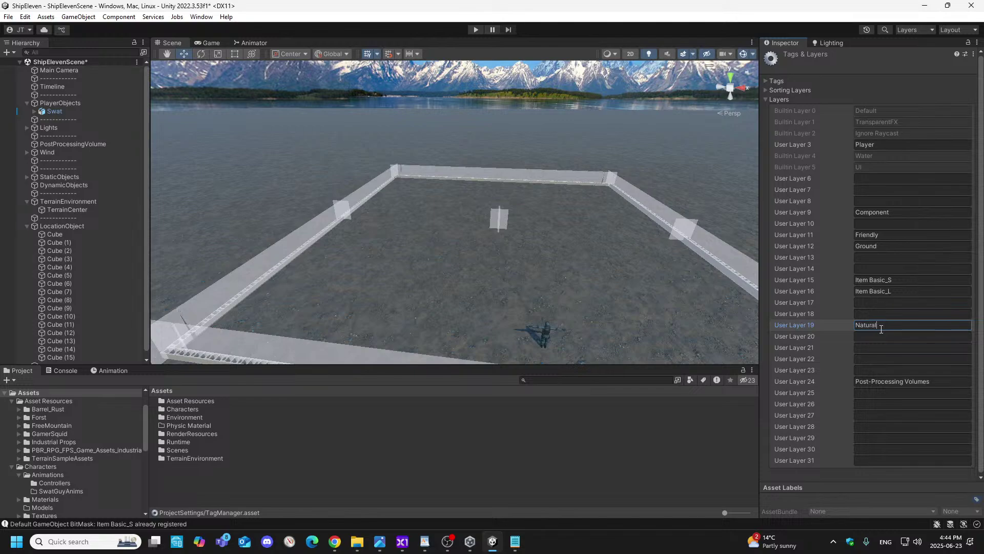
text( Item_S)
click(918, 336)
text(Natural Item_S)
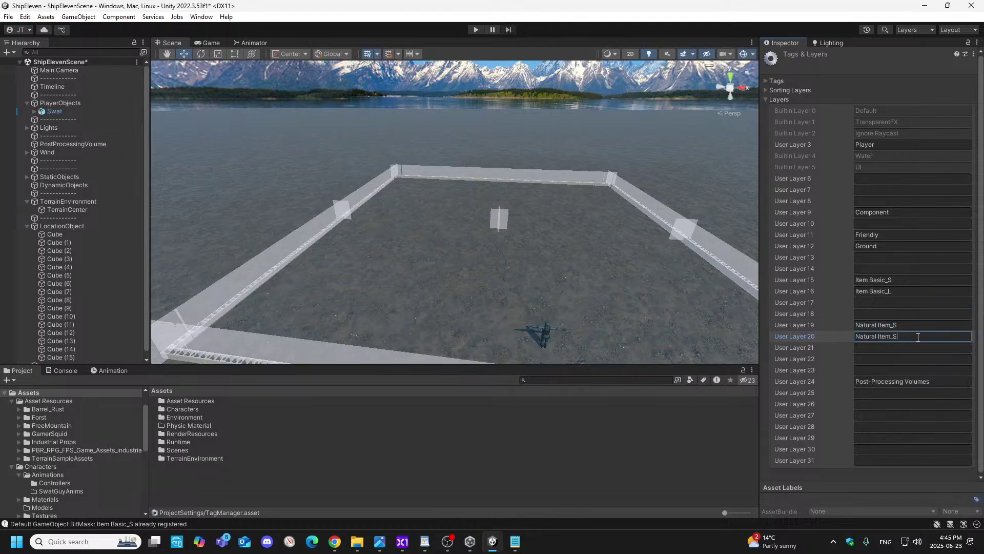
key(BackSpace)
text(L)
- Name User Layer 21 Obstacle, User Layer 22 Opponent and User Layer 26 Structure
click(906, 352)
text(Obstacle)
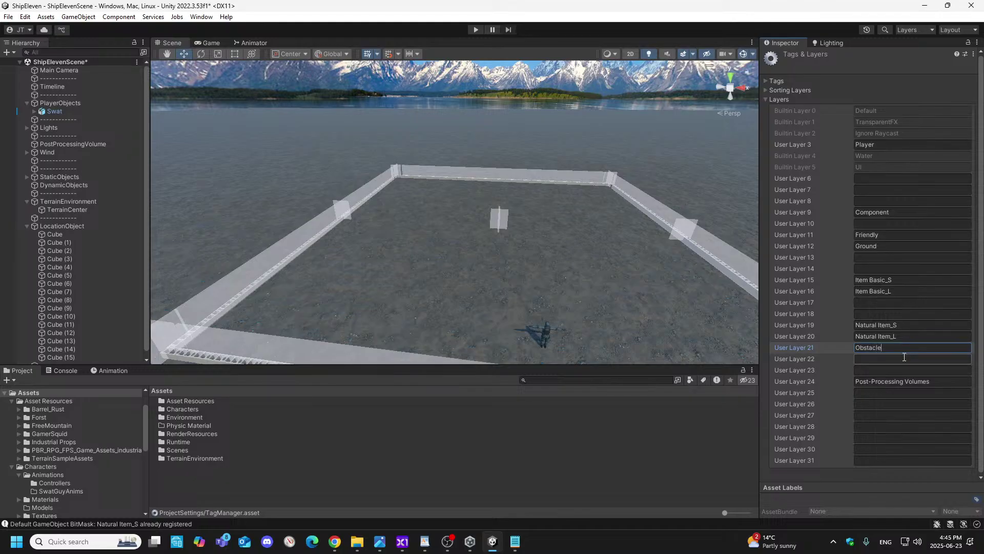
click(904, 358)
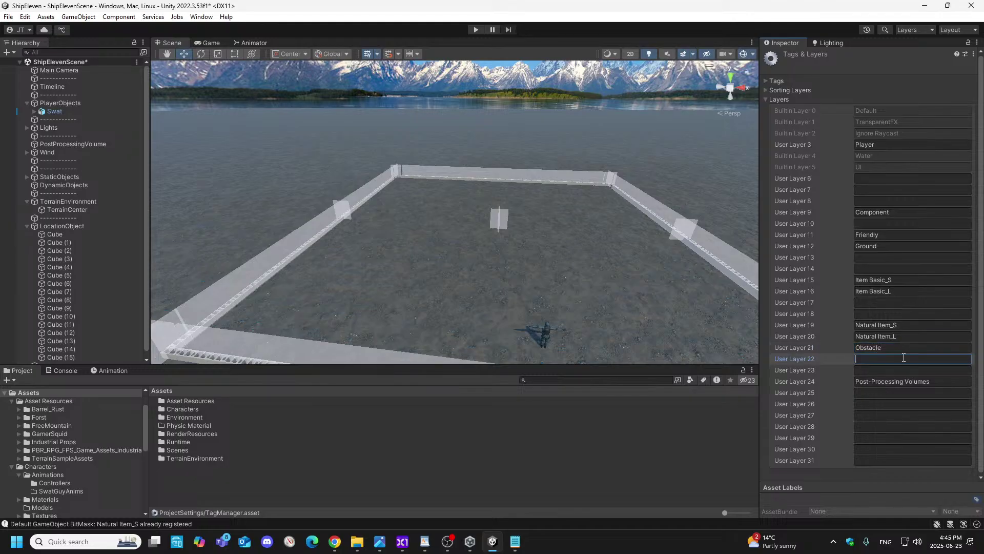
text(Opponent)
click(879, 403)
text(Structure)
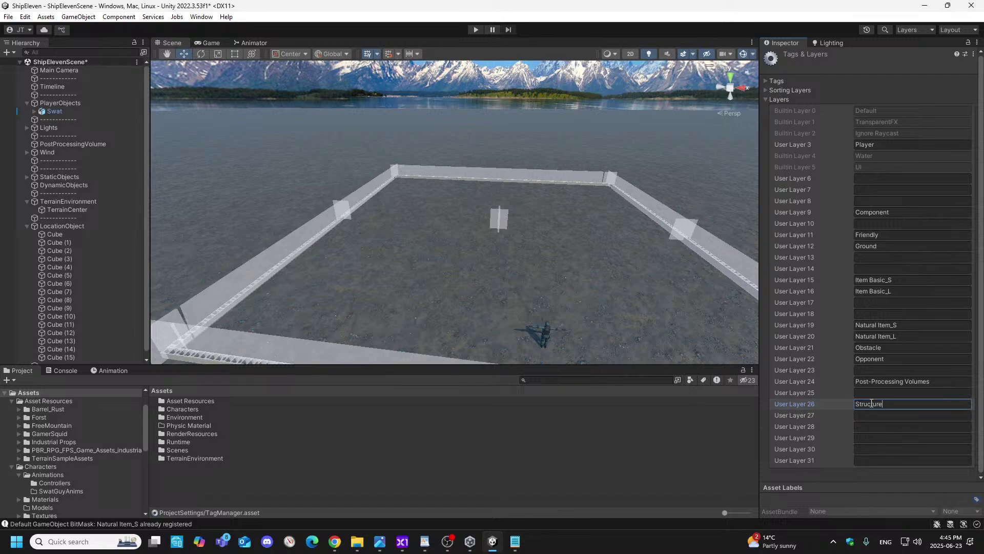
click(872, 414)
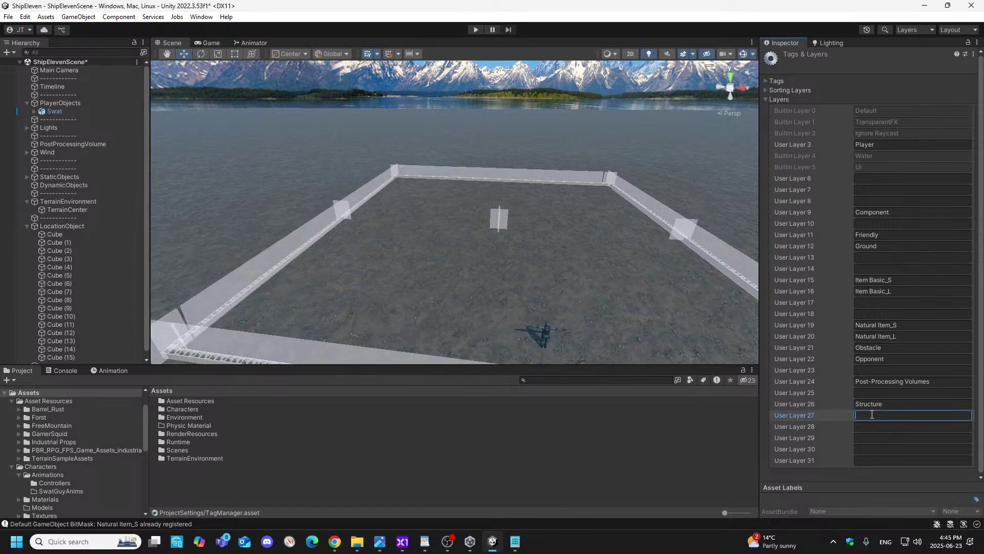
- Name User Layer 28 Teleporter and collapse the layer list
click(894, 405)
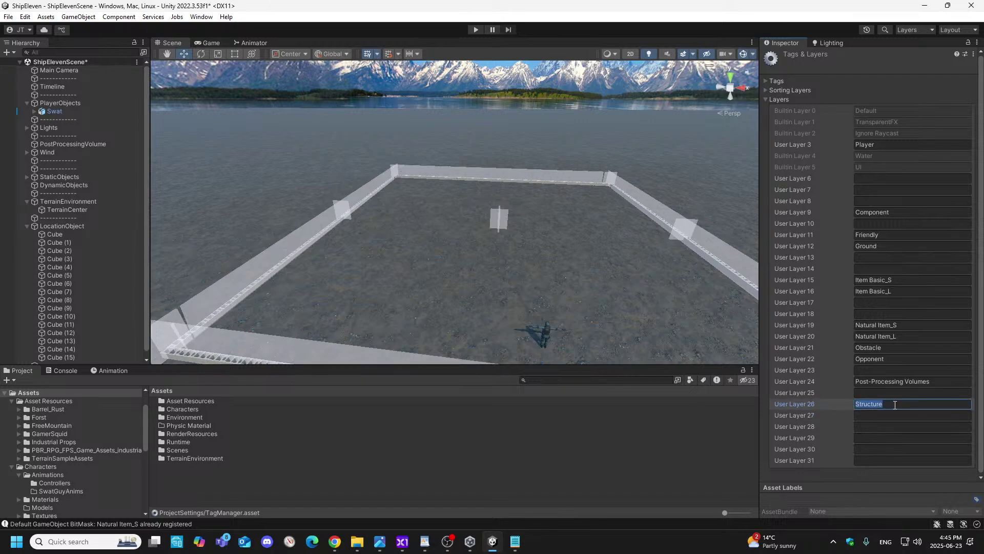
click(869, 427)
text(Teleporter)
click(919, 414)
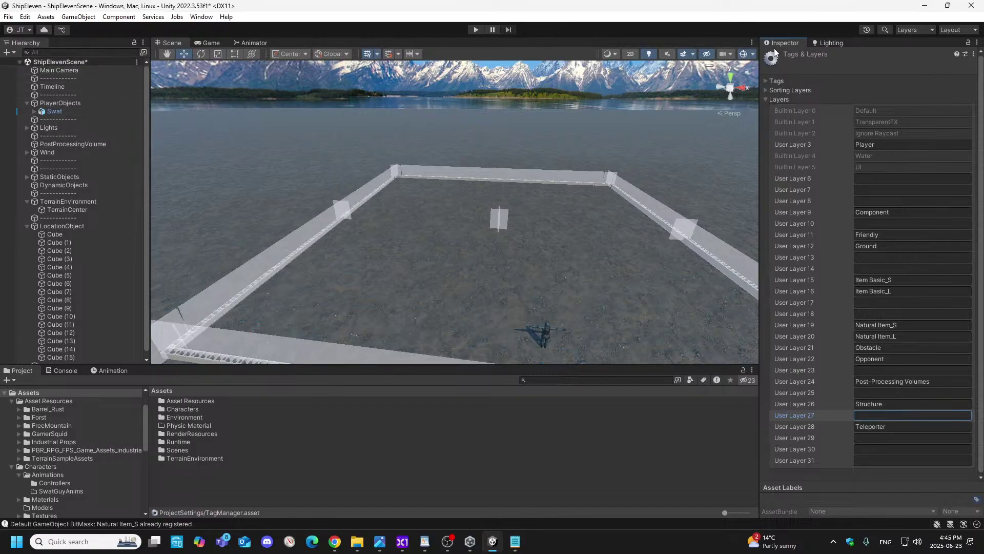
click(766, 99)
click(766, 99)
click(765, 99)
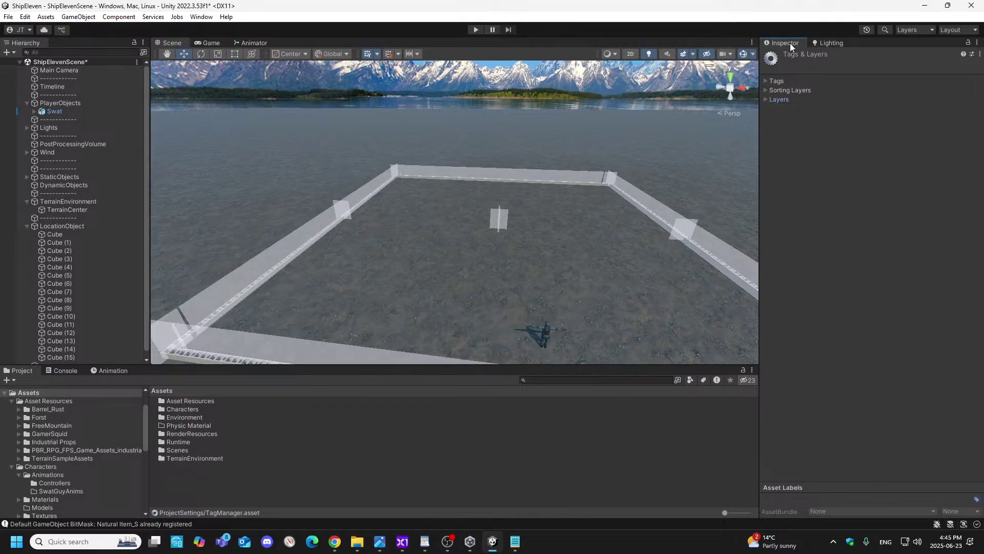
- Check the tag choices for TerrainCenter and review the project's defined tags and layers
click(78, 70)
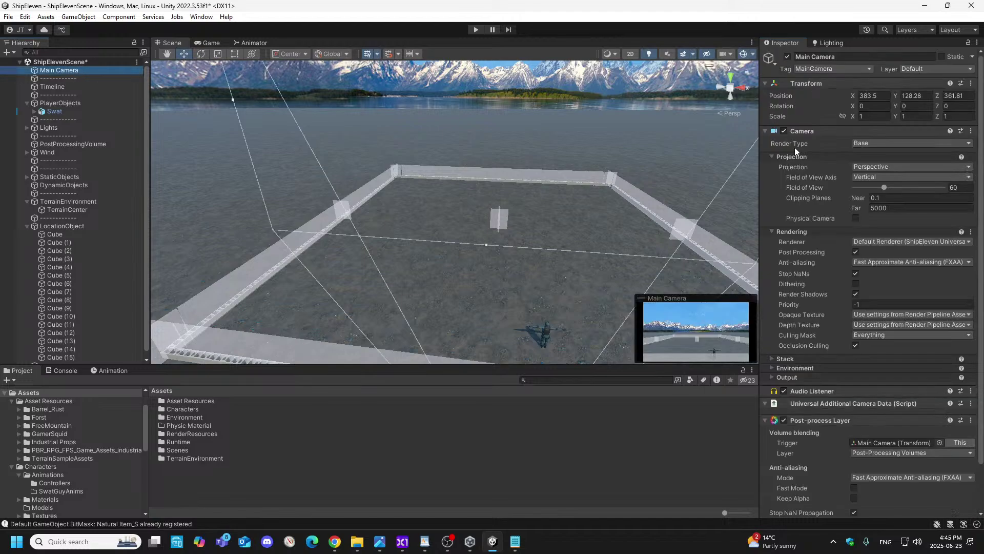
click(67, 103)
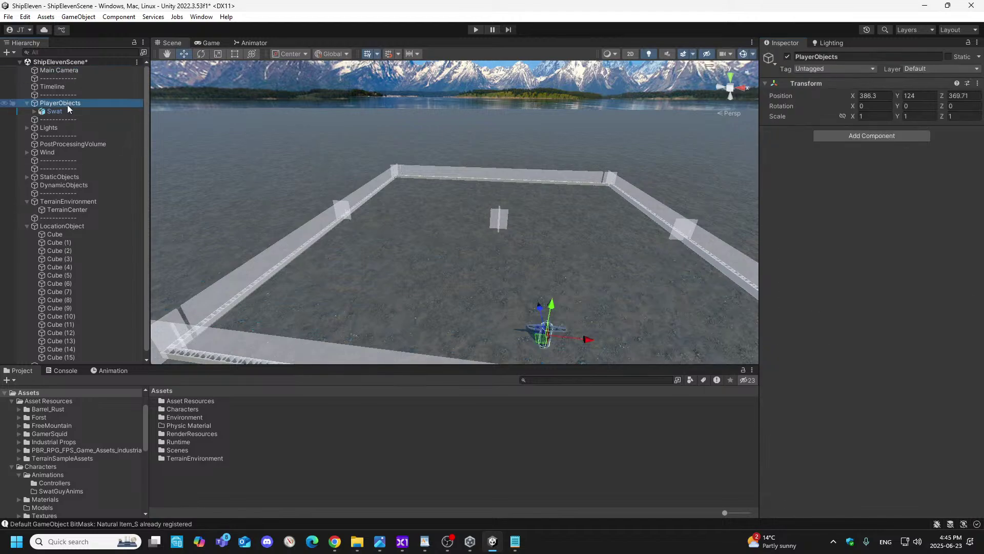
click(250, 179)
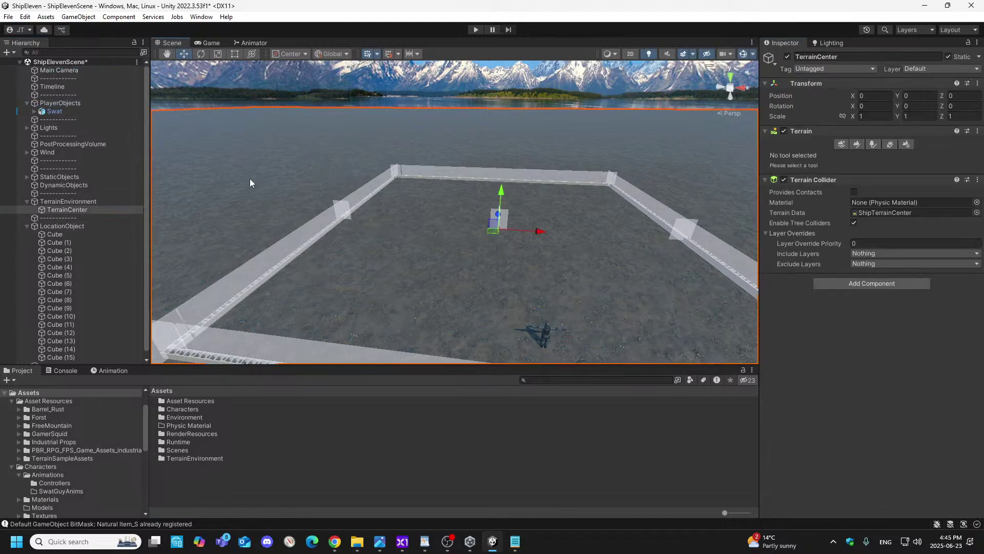
click(833, 70)
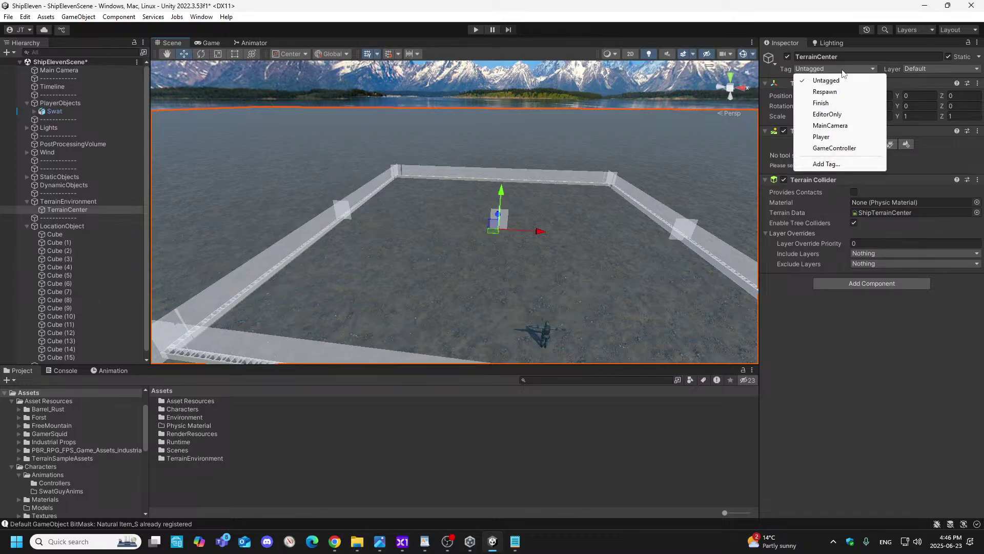
click(829, 164)
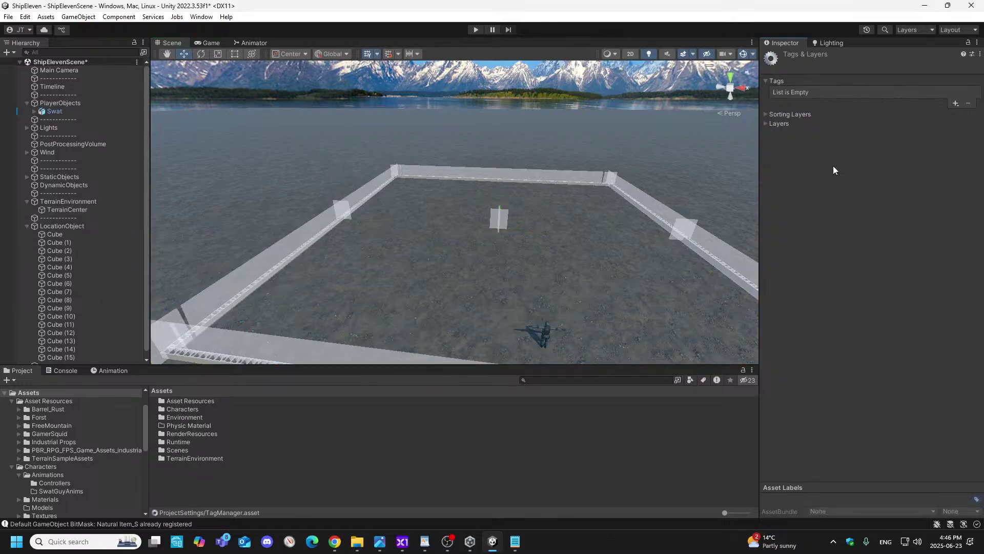
click(778, 124)
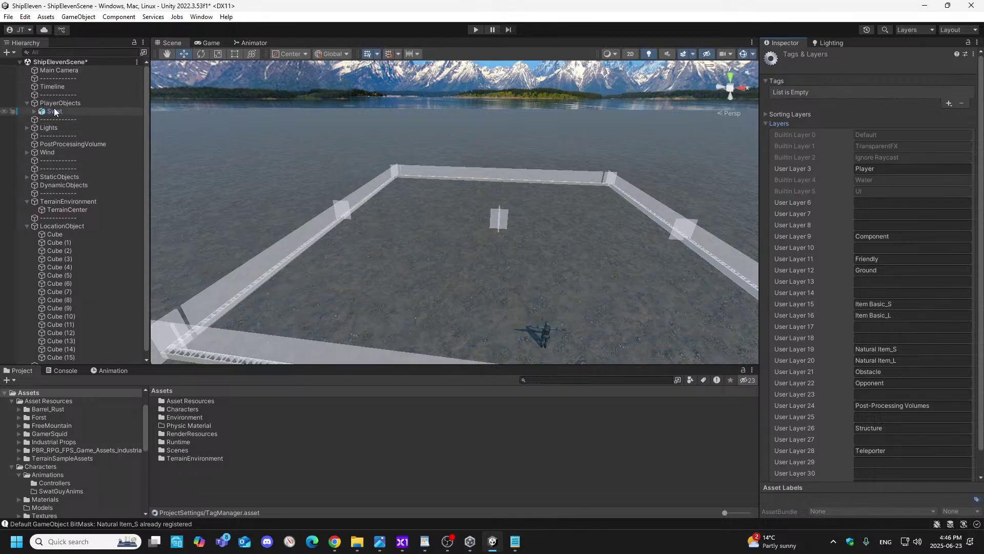
click(220, 168)
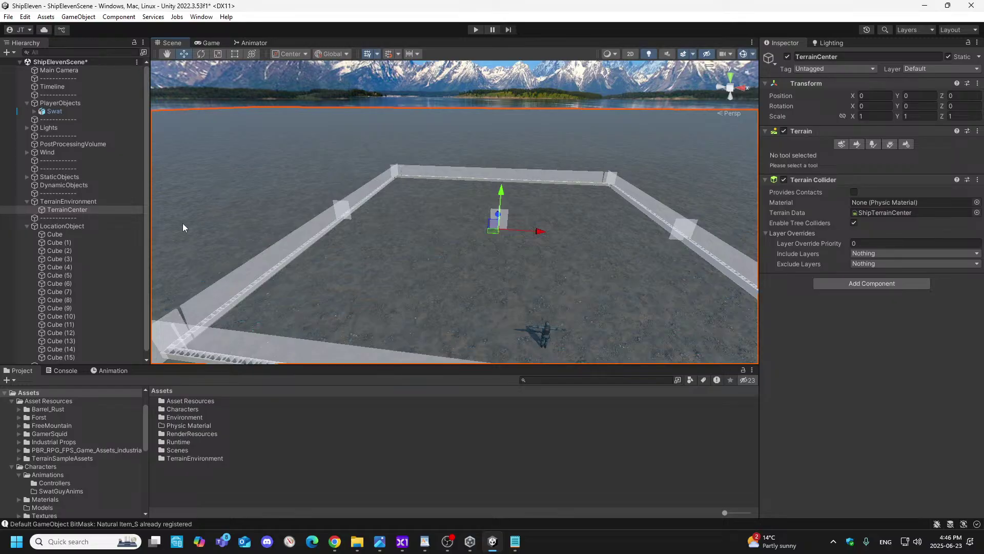
scroll(82, 258, down, 1)
click(65, 197)
click(67, 205)
click(842, 68)
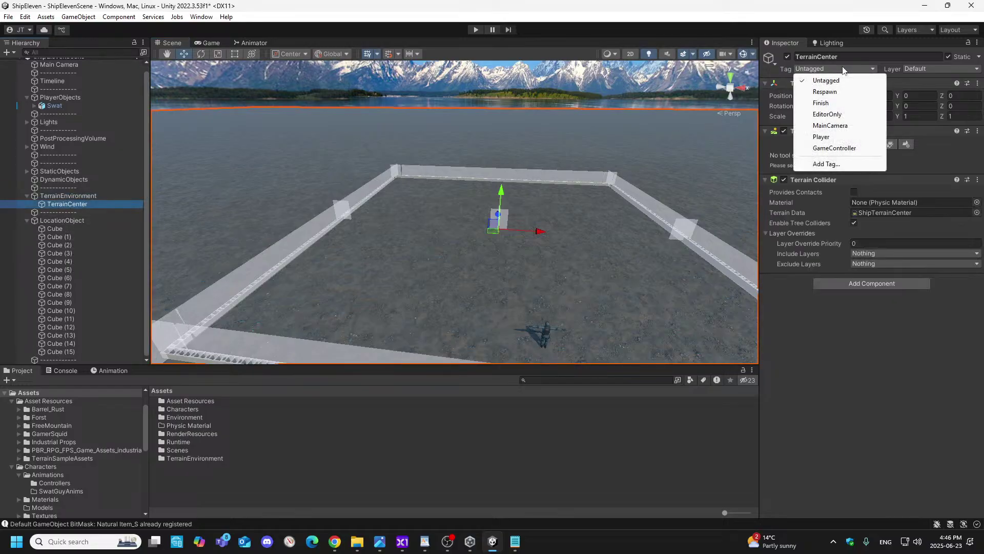
click(826, 164)
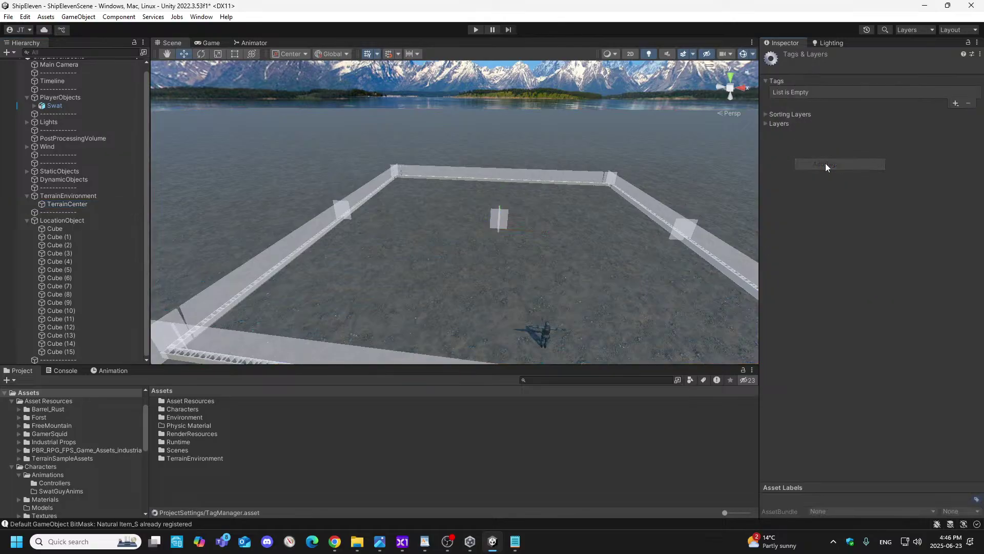
click(767, 124)
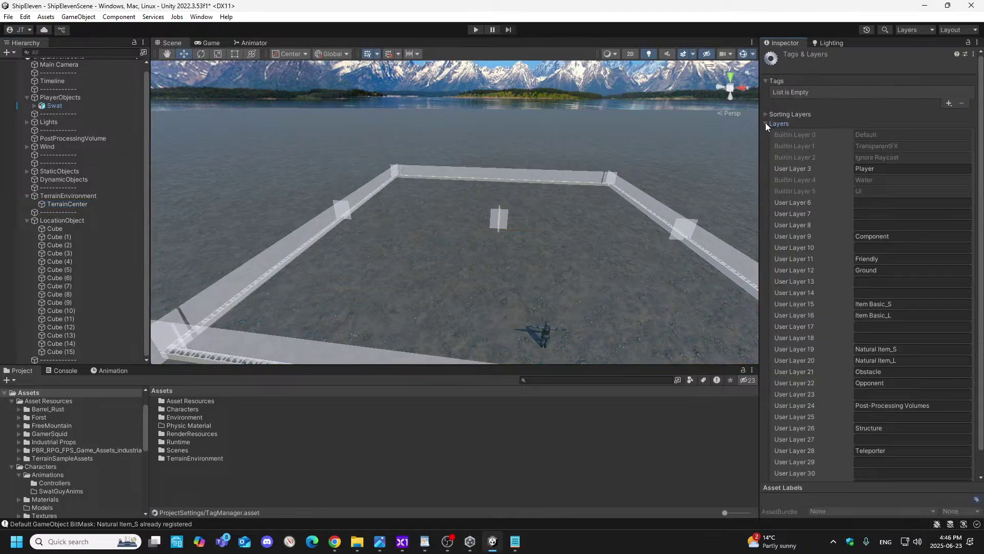
click(885, 270)
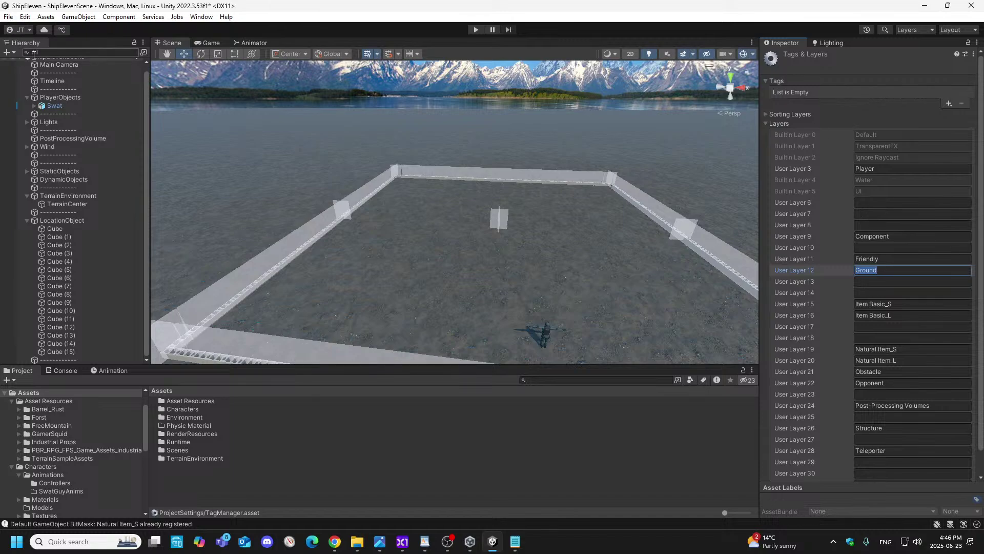
click(59, 203)
click(844, 69)
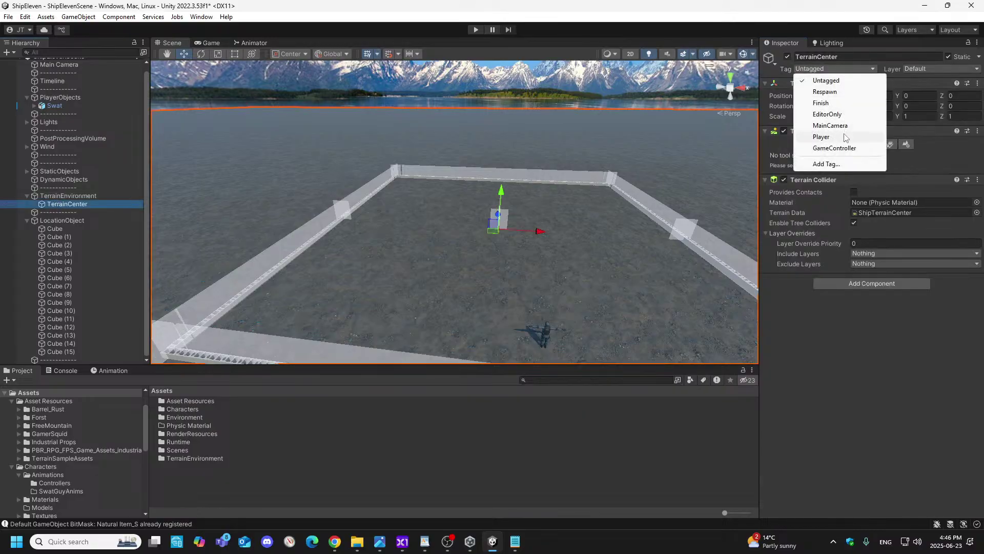
click(835, 164)
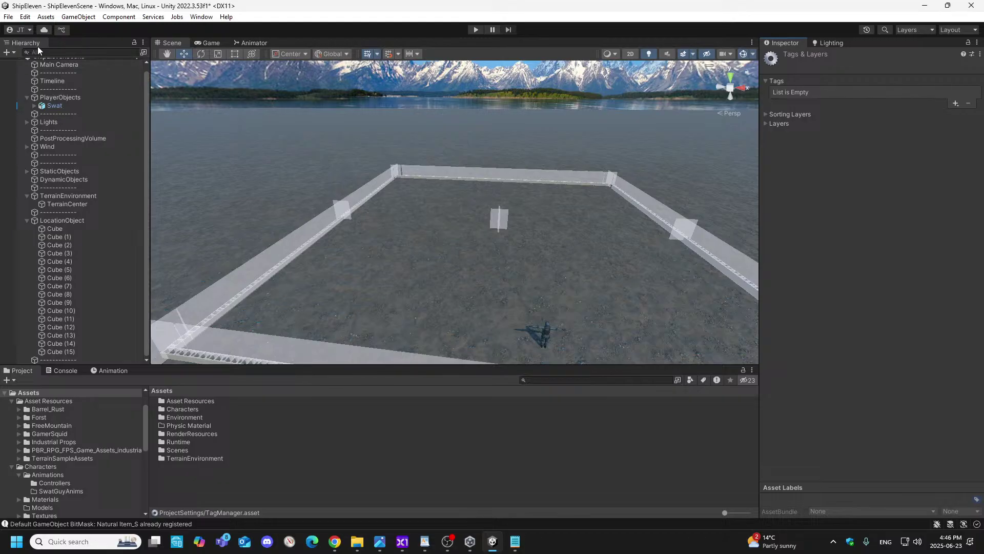
- Assign the TerrainCenter object to the Ground layer
click(63, 204)
click(934, 69)
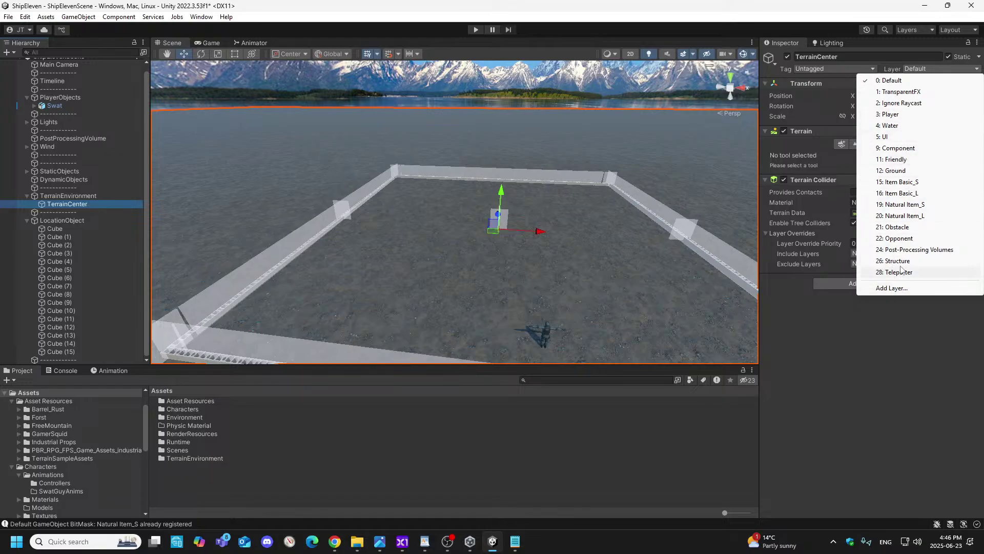
click(905, 171)
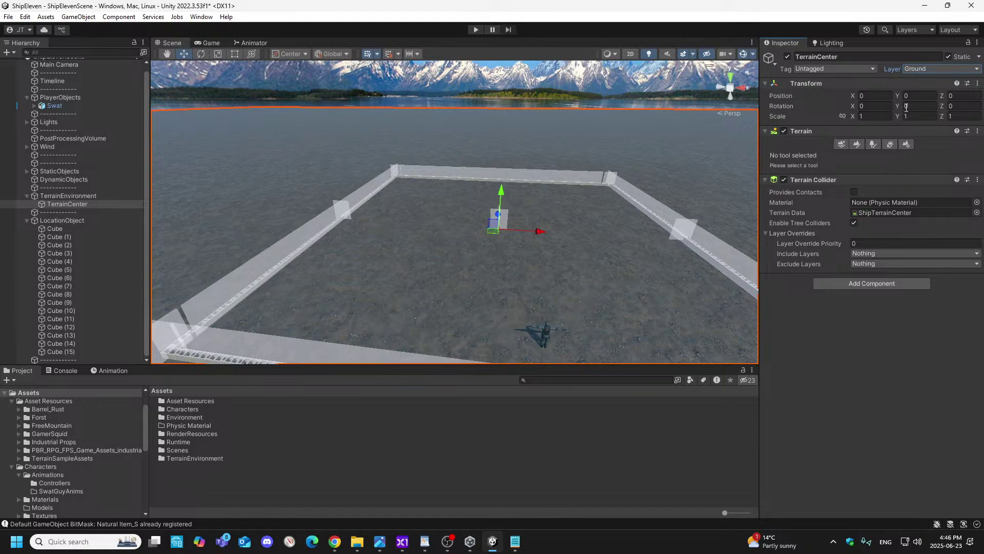
- Add a new project tag named Ground
click(873, 69)
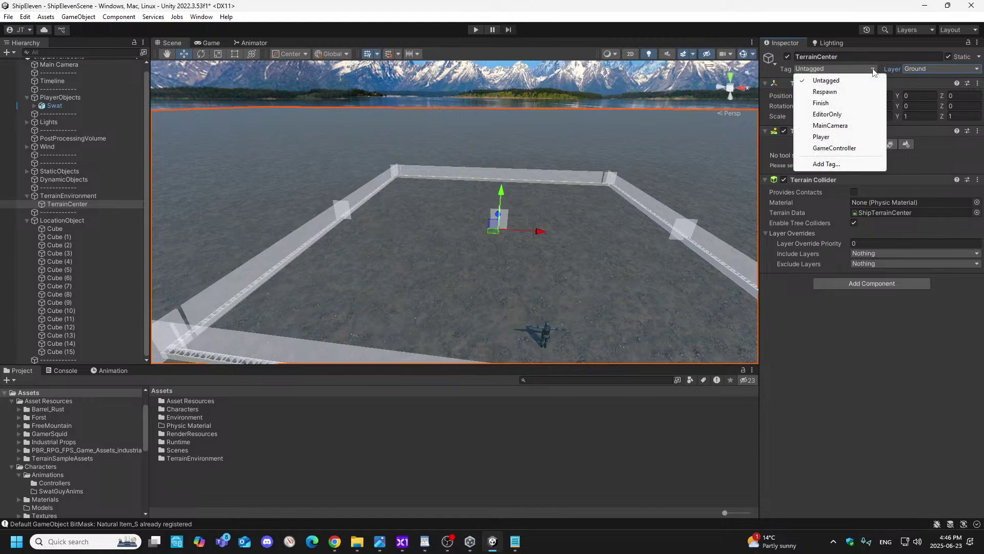
click(826, 164)
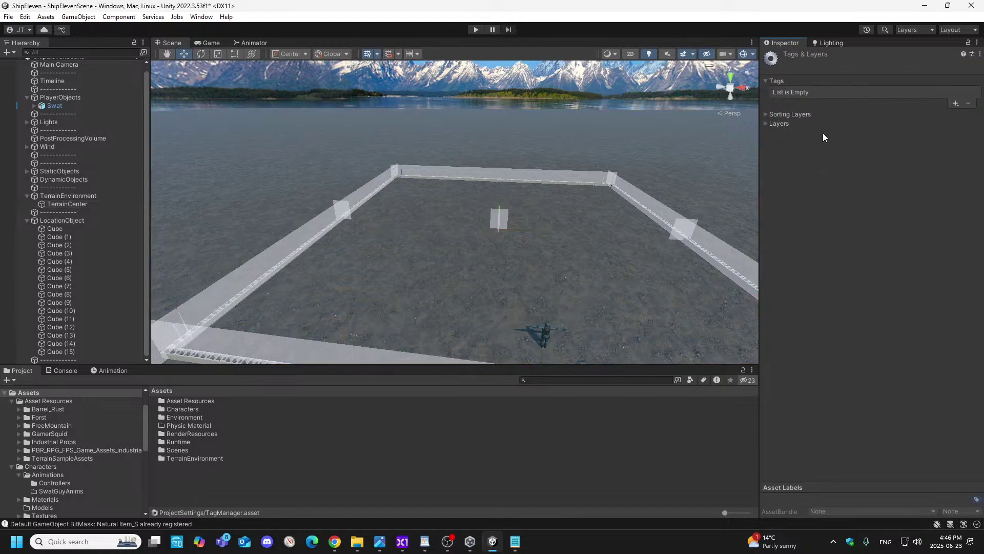
click(956, 104)
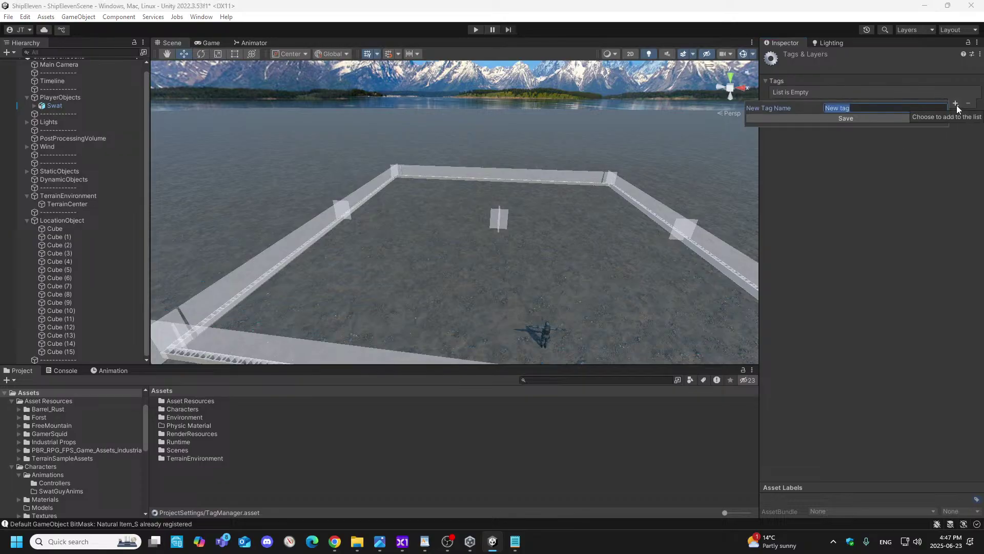
text(Ground)
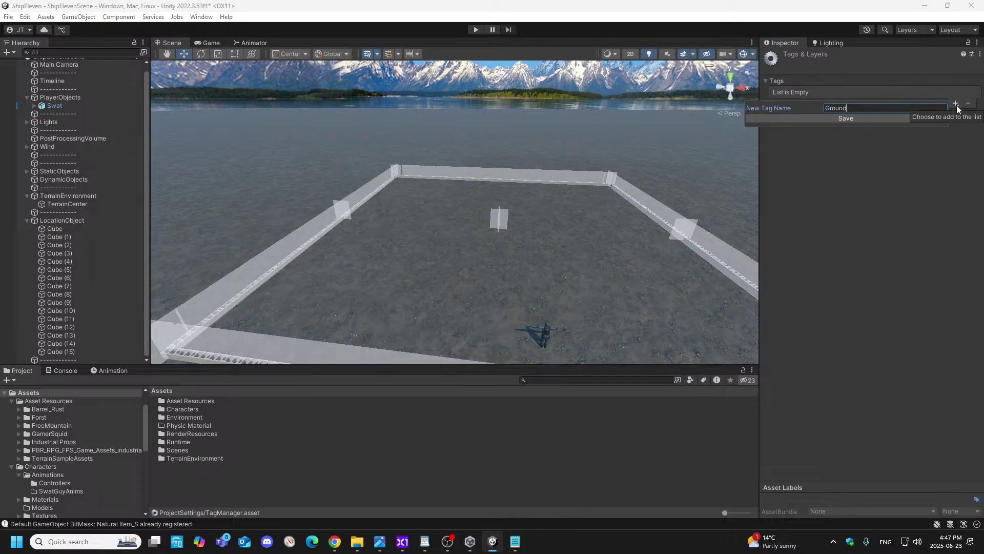
click(836, 118)
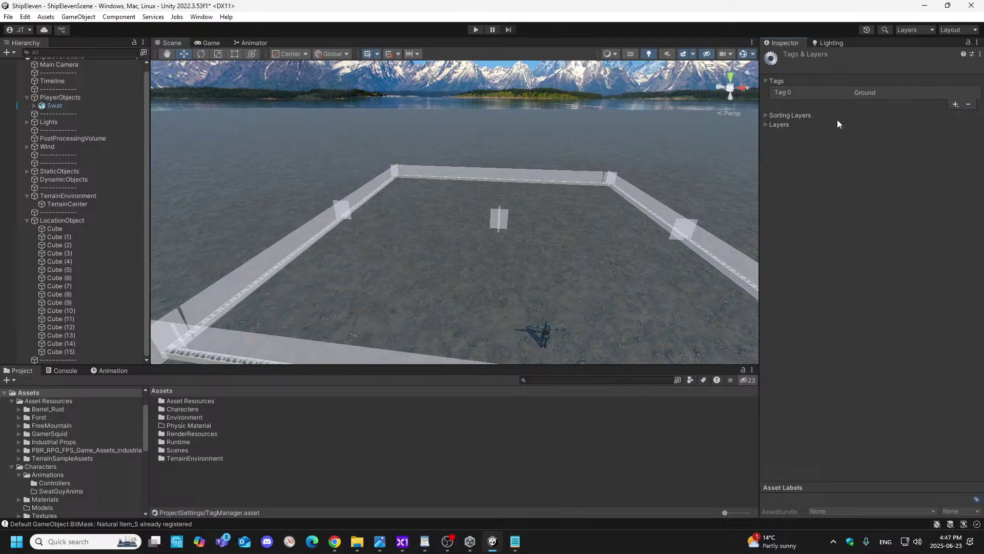
click(868, 92)
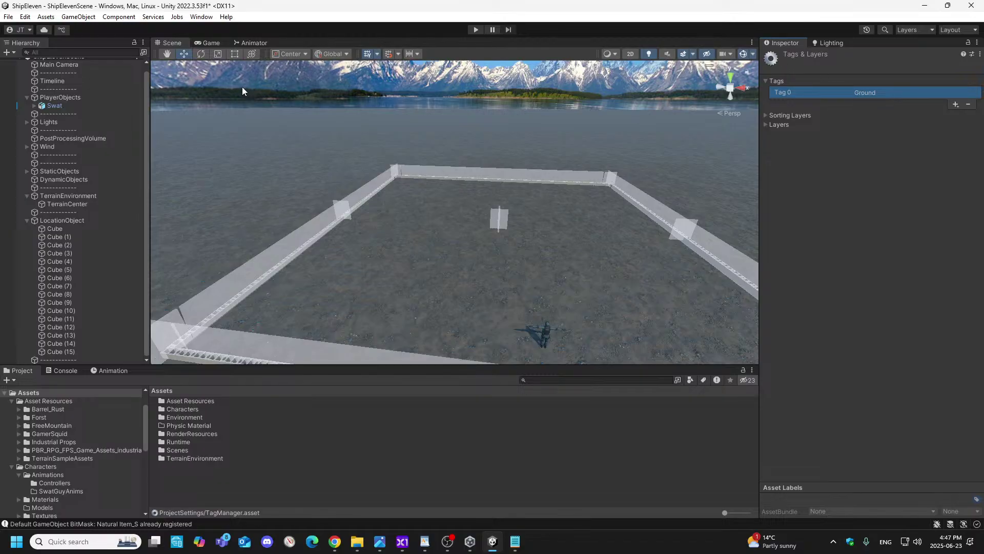
- Tag the TerrainCenter object as Ground and save the scene
click(67, 204)
click(810, 69)
click(824, 159)
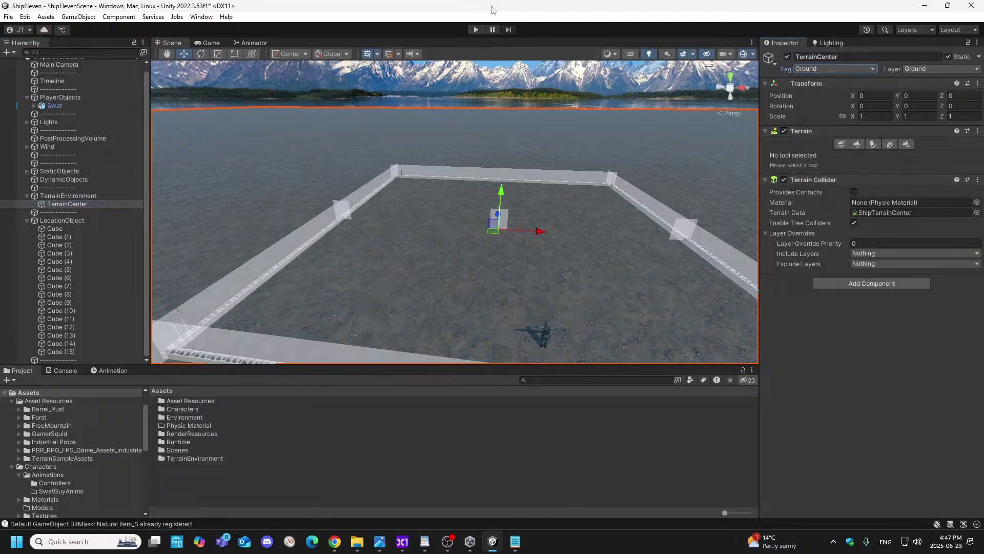
key(ctrl+s)
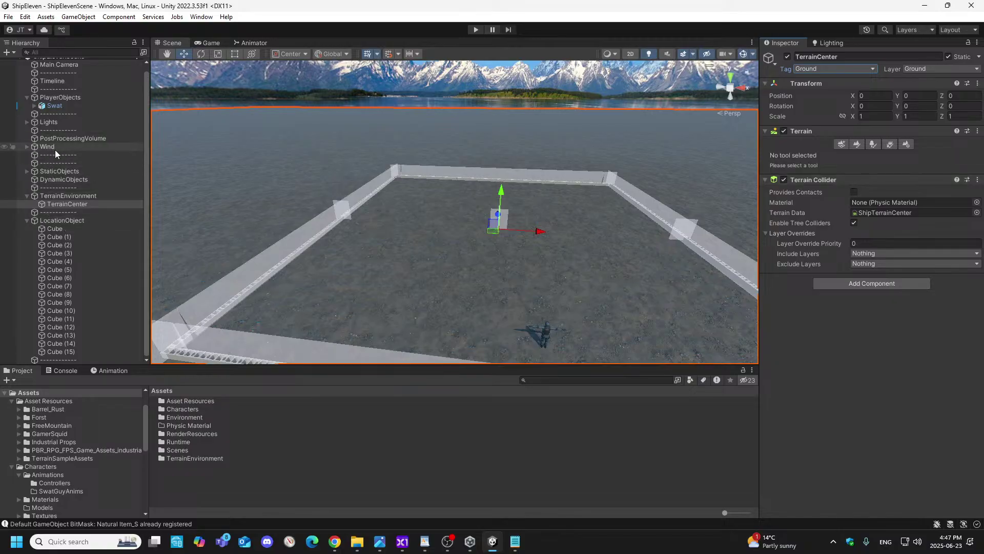
- Set the Swat object's Animator controller to None
click(56, 106)
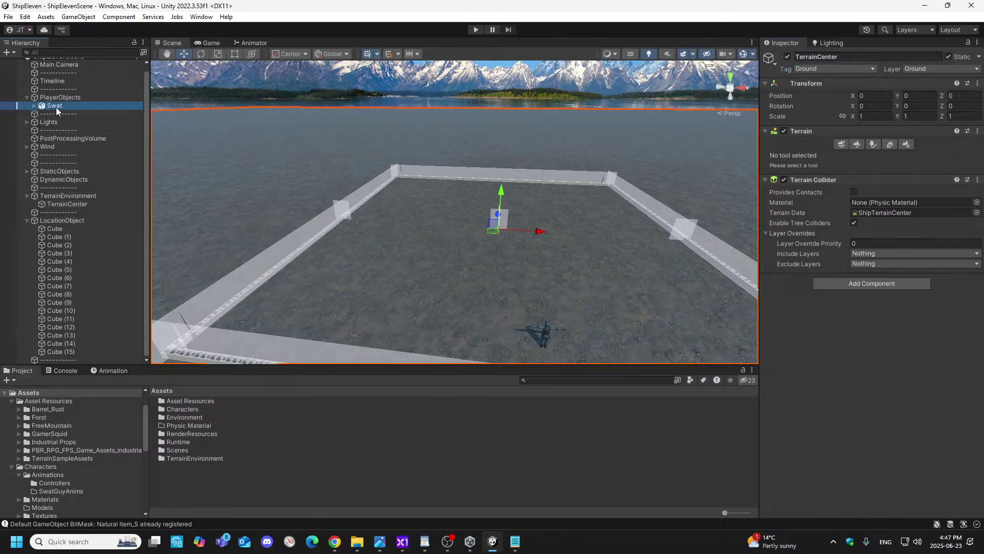
click(974, 174)
click(788, 195)
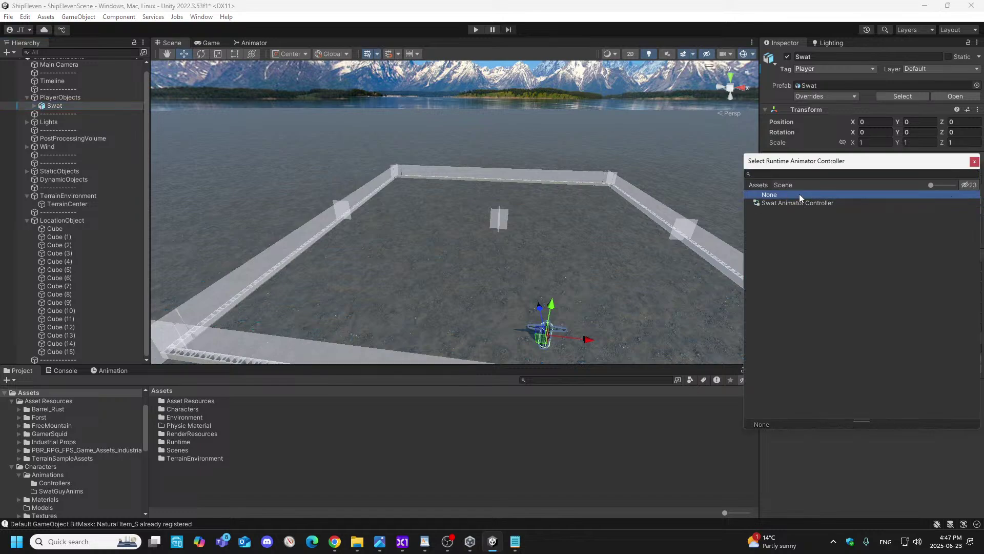
double_click(799, 195)
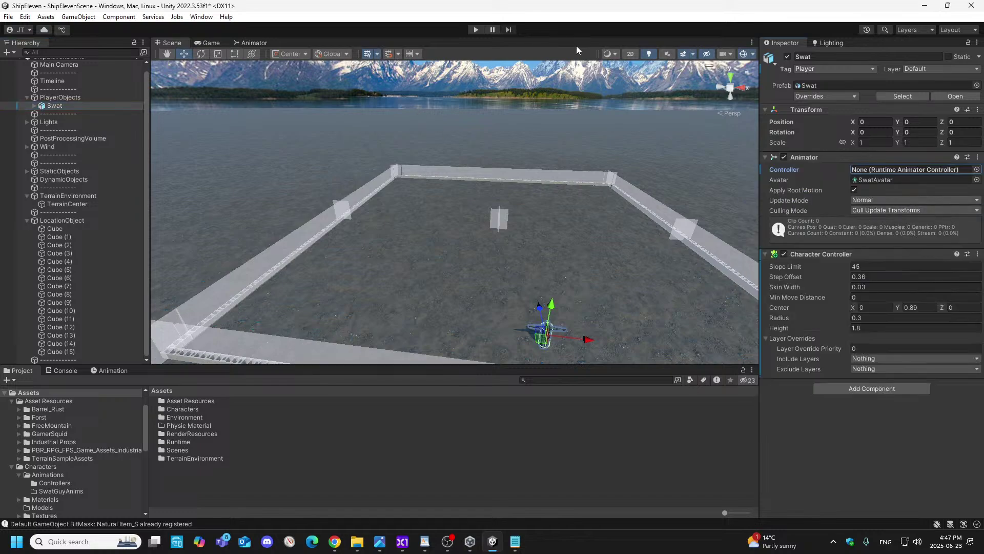
- Run the scene briefly in play mode, stop it and view the whole walled area from above
click(476, 29)
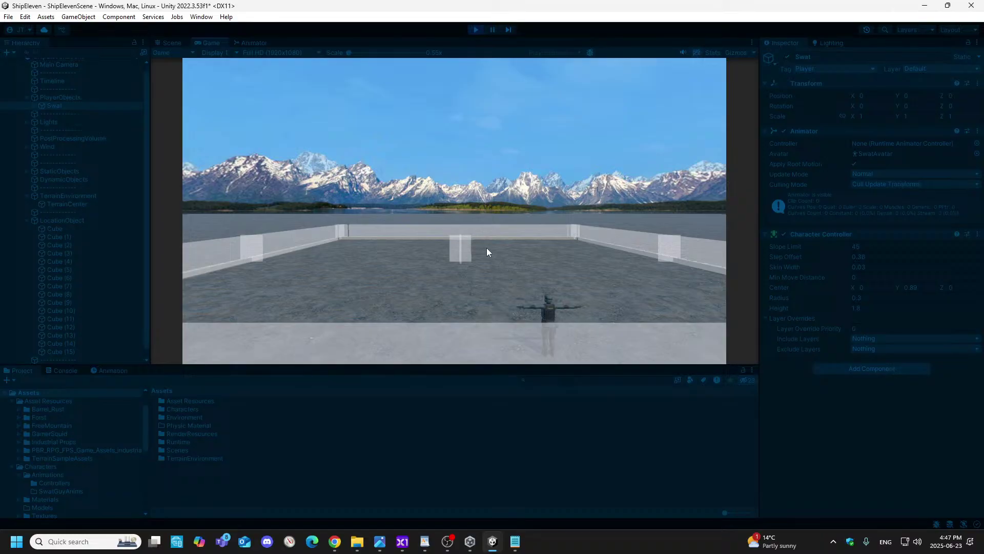
click(476, 30)
alt+drag(466, 125, 521, 357)
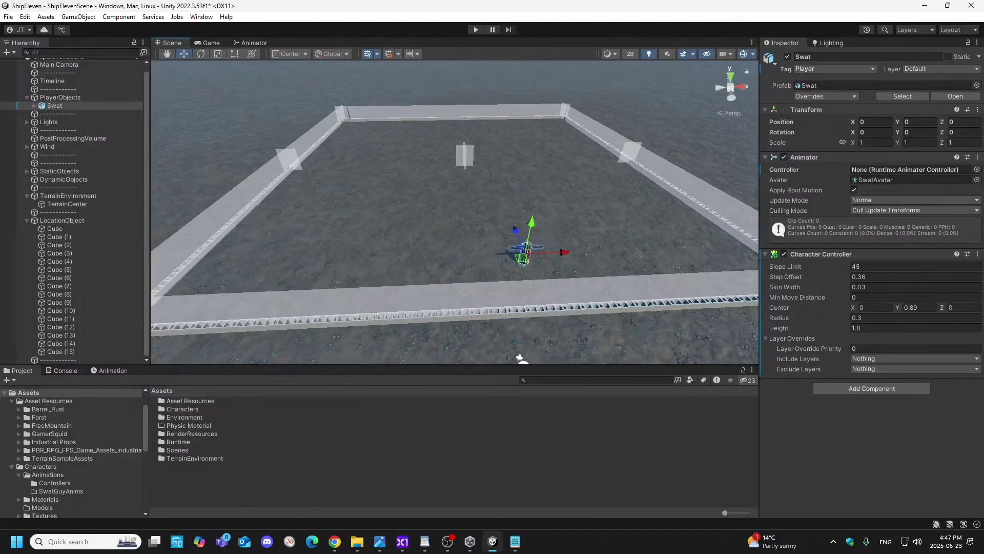
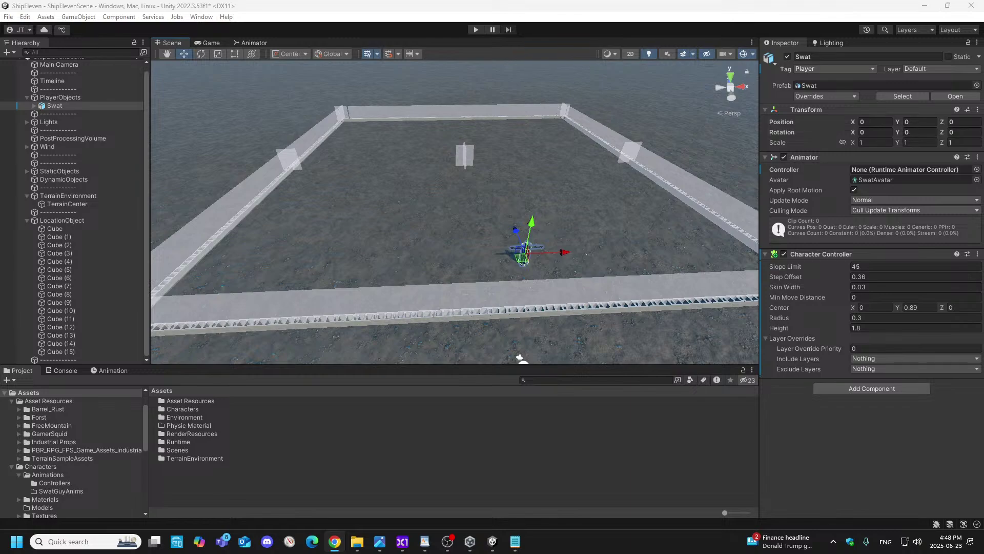
- Examine a corner of the boundary wall up close, view the overhead Shipment reference image in Photos, and return to Unity
right_drag(472, 262, 487, 220)
key(w)
key(s)
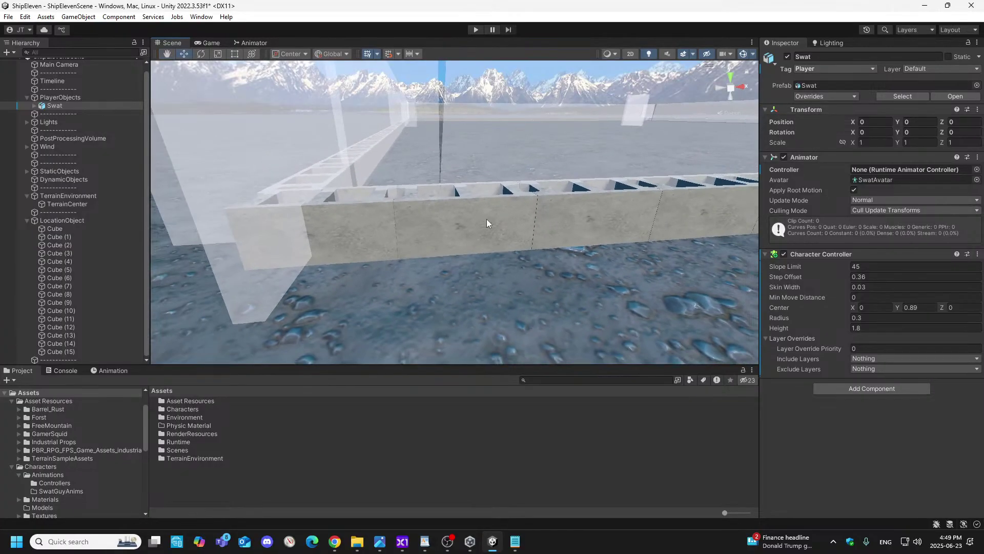
click(381, 542)
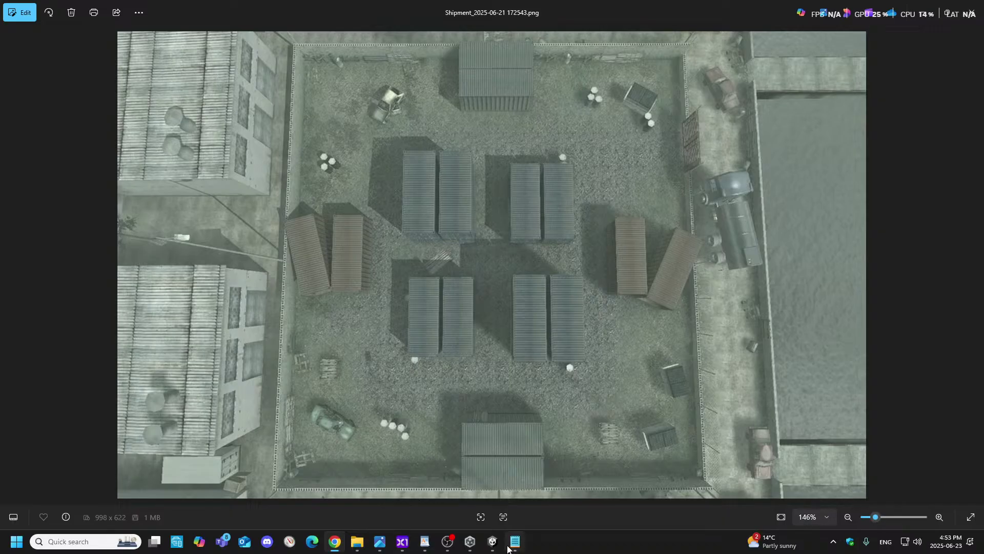
click(492, 542)
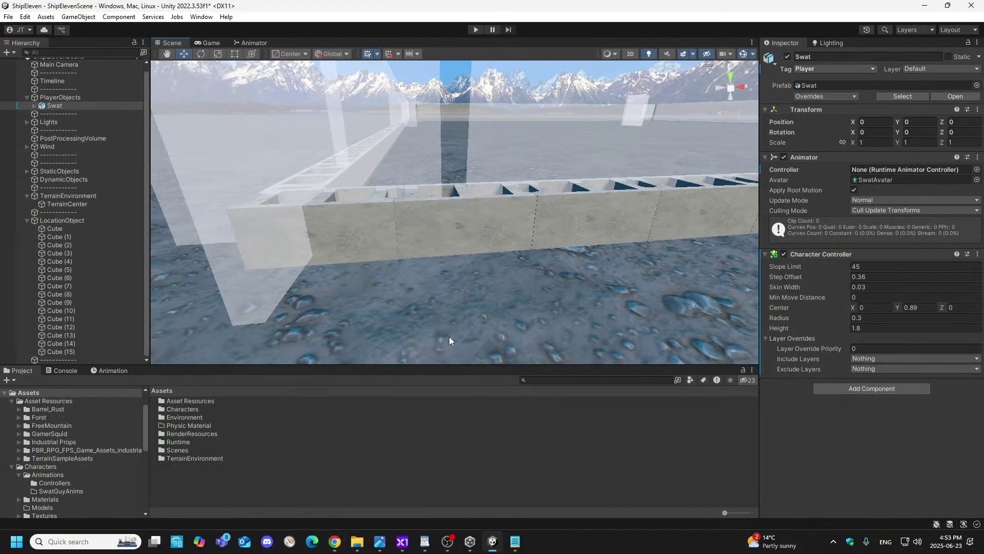
- Examine the translucent guide cubes along the boundary wall, selecting the short cube at the wall corner and viewing the whole enclosure
right_drag(465, 287, 454, 380)
key(w)
mouse_move(353, 219)
right_down()
mouse_move(128, 239)
mouse_move(362, 223)
right_up()
click(318, 290)
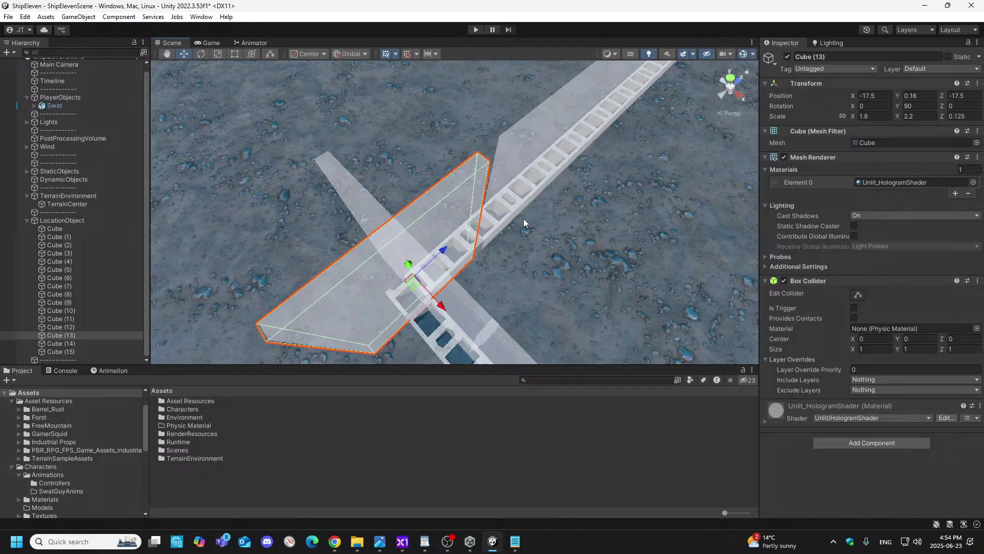
right_drag(521, 221, 570, 226)
right_drag(479, 193, 416, 262)
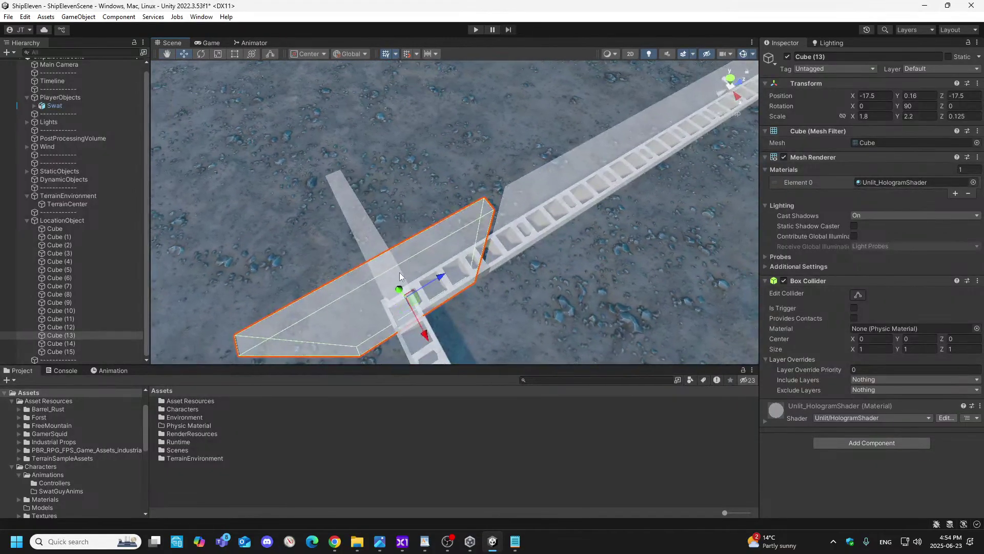
right_drag(543, 247, 469, 298)
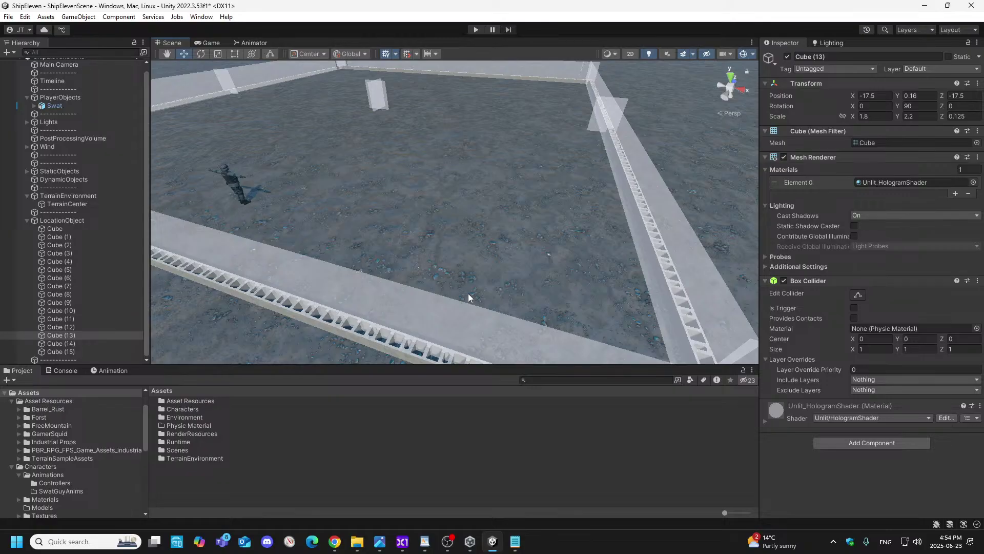
right_drag(468, 297, 425, 190)
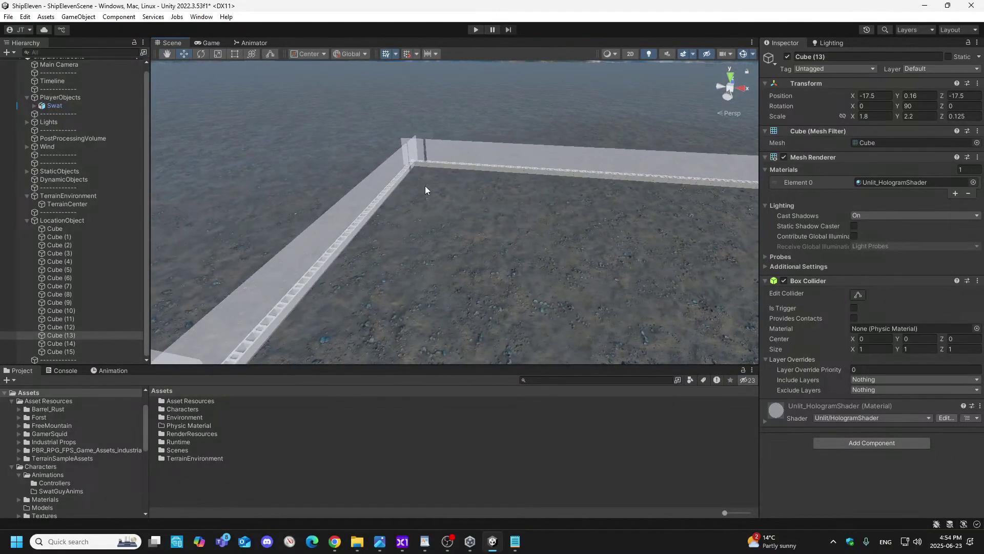
- Collapse the LocationObject group and toggle its scene visibility off and back on
click(27, 221)
click(26, 225)
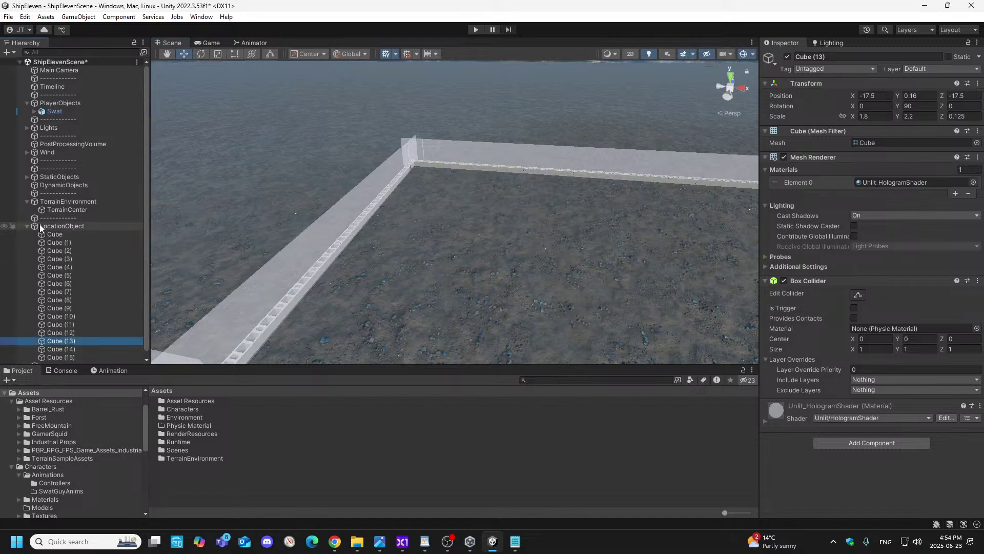
click(22, 226)
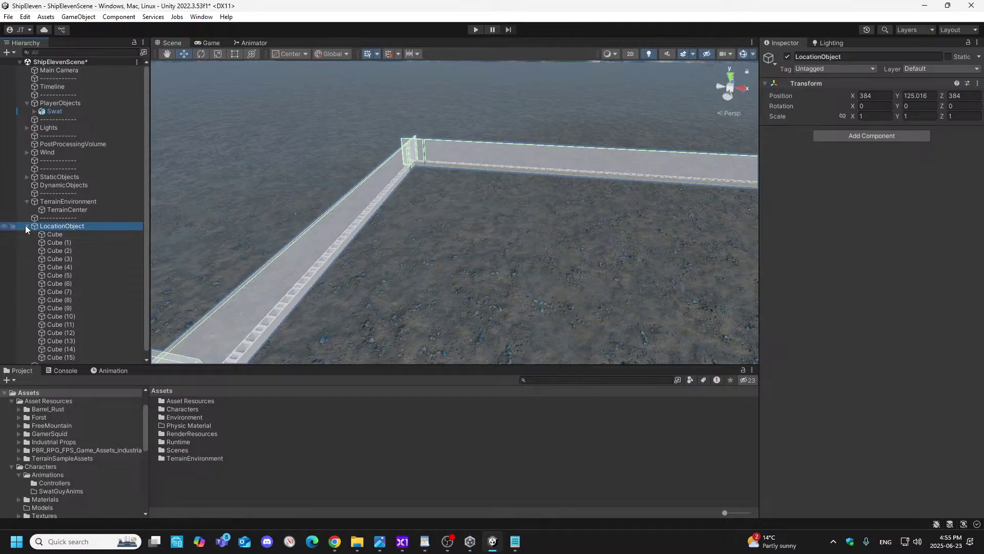
click(26, 226)
click(4, 226)
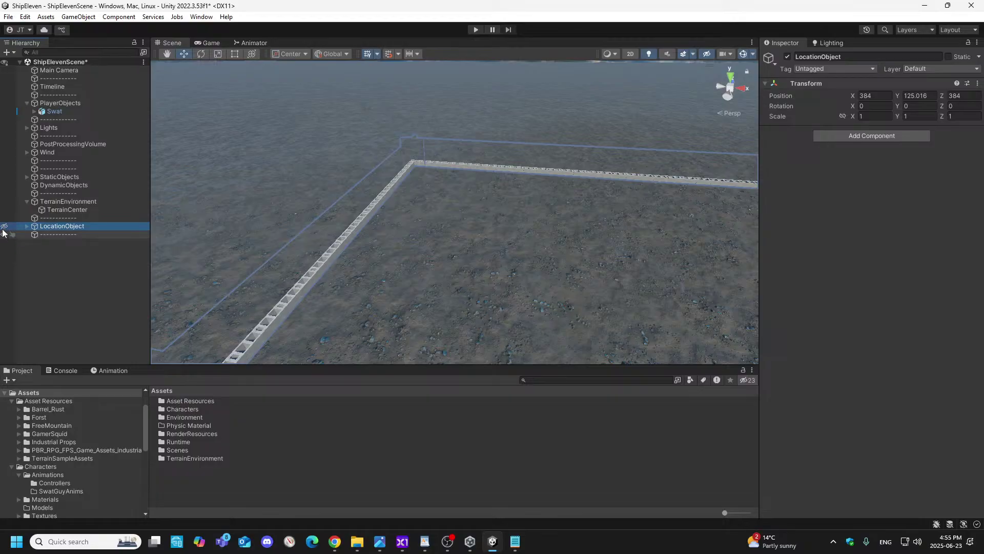
click(4, 226)
click(4, 226)
click(3, 226)
click(4, 226)
click(4, 226)
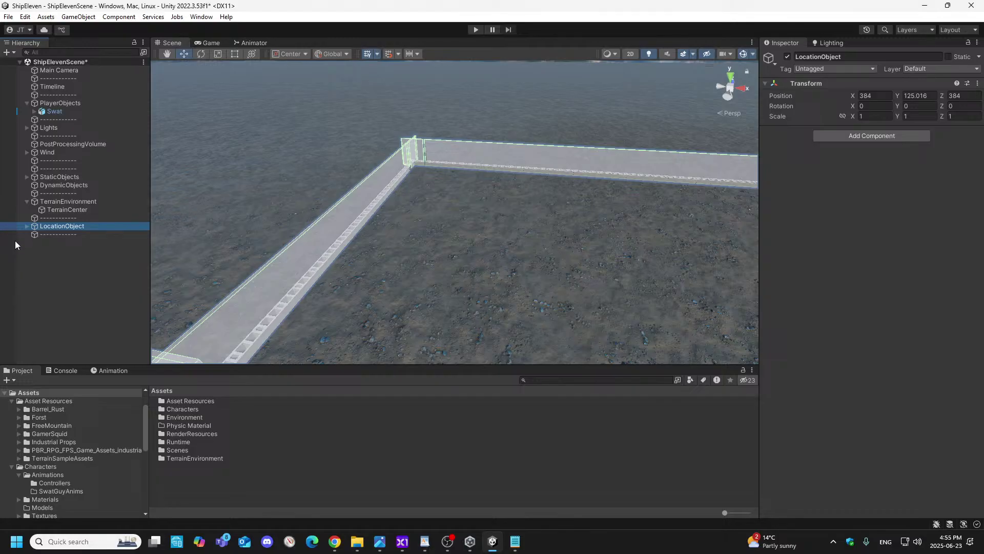
- Disable scene picking for LocationObject, test it by selecting in the scene, re-enable picking, select a wall guide cube and collapse the group
click(12, 226)
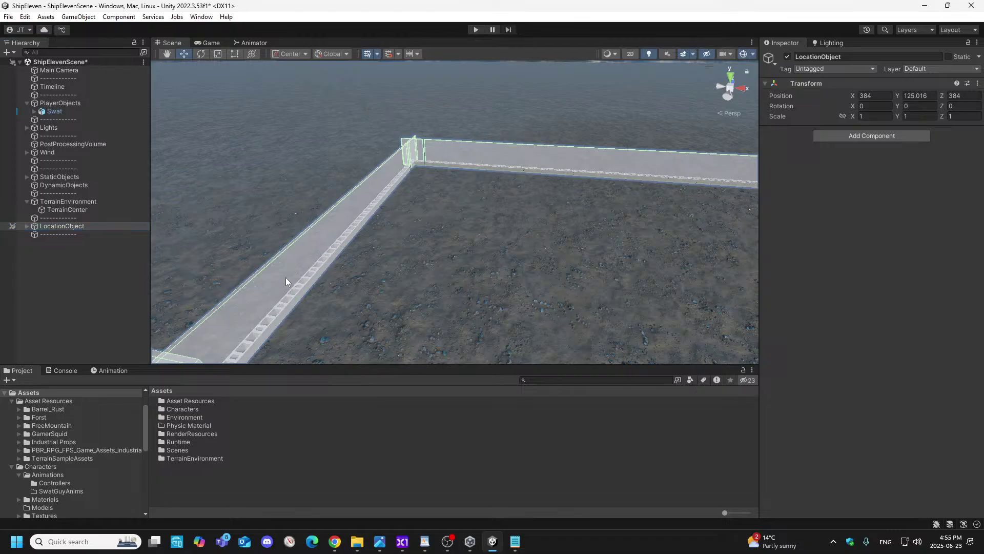
click(343, 296)
right_drag(408, 277, 340, 211)
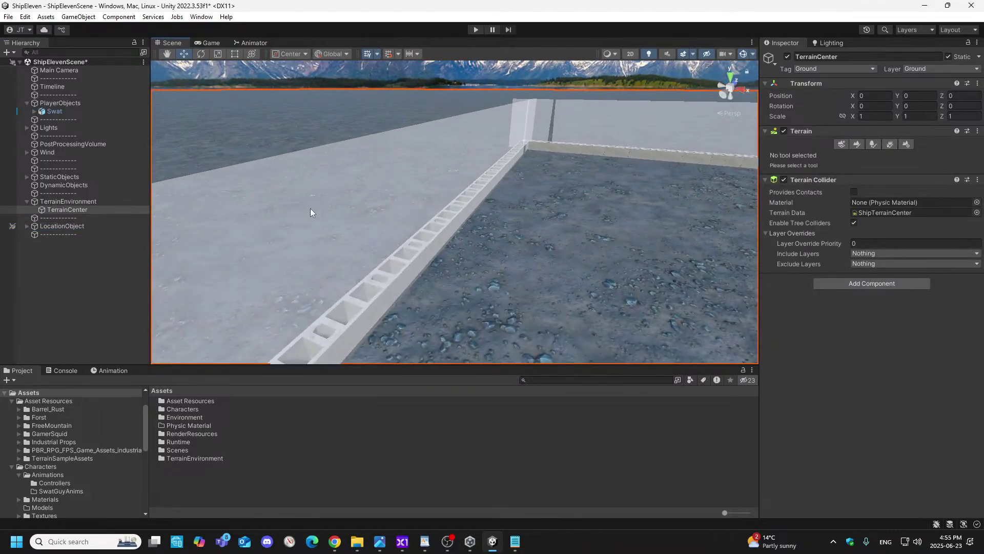
right_drag(353, 221, 277, 252)
click(14, 225)
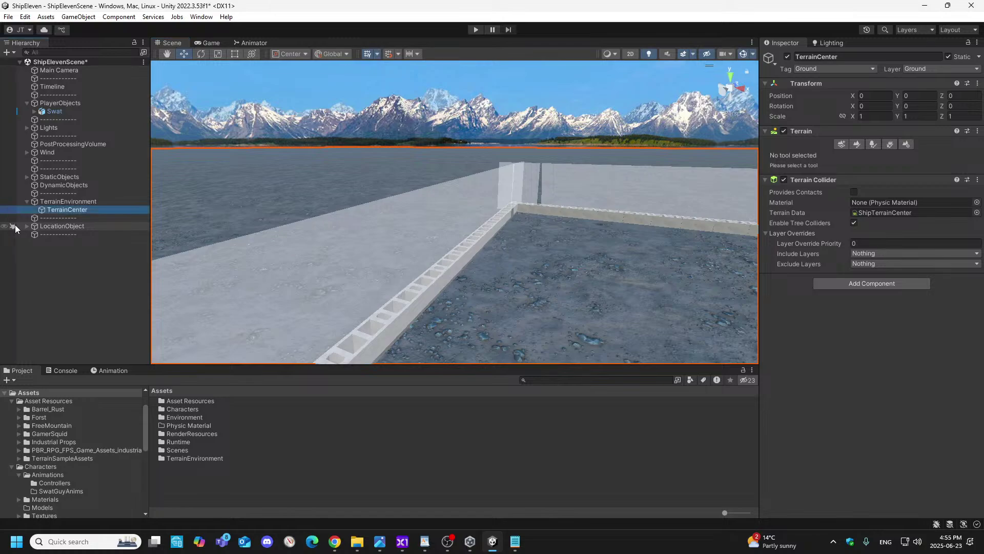
click(285, 273)
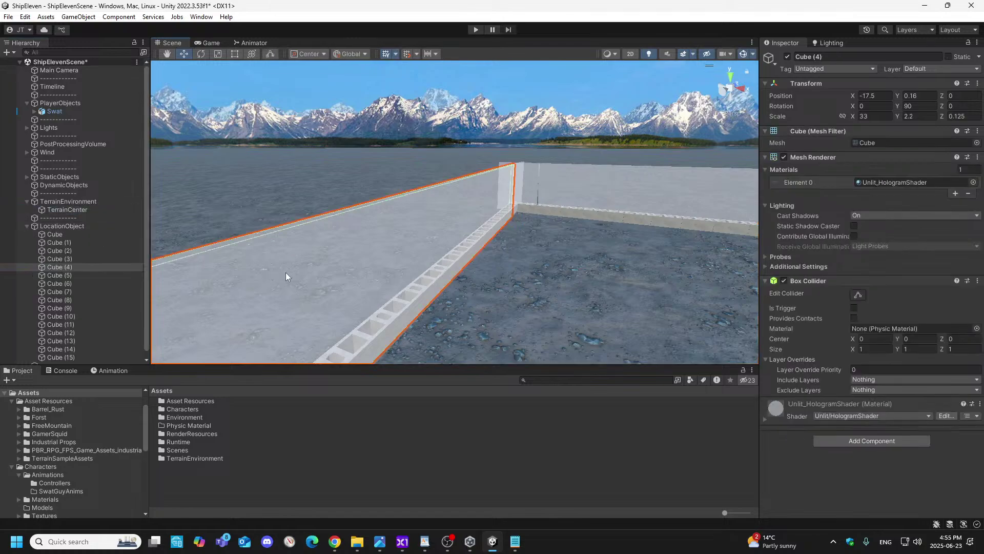
click(26, 227)
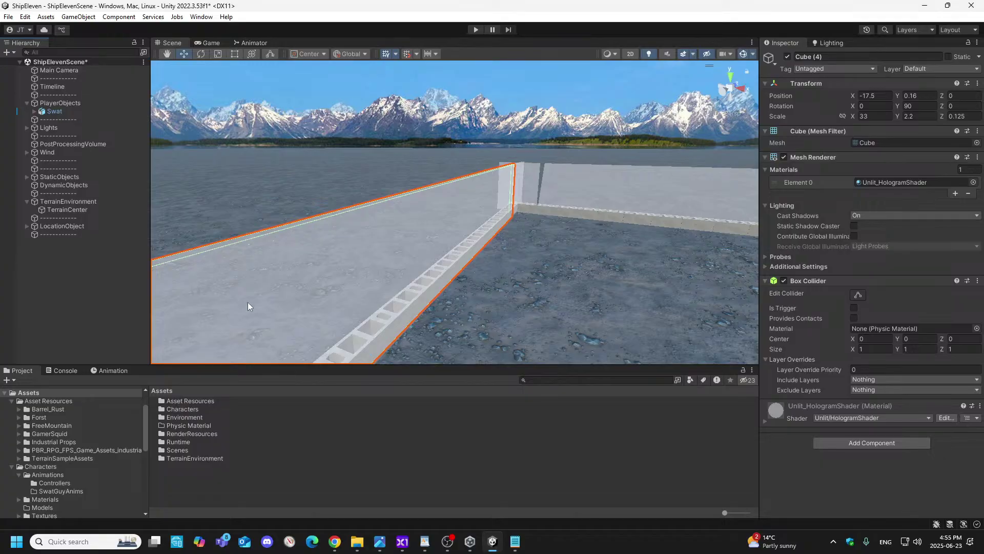
- Look through the Industrial Props prefabs and the FreeMountain Skybox and Prefabs folders in the project assets
right_drag(511, 259, 810, 212)
key(w)
key(a)
key(s)
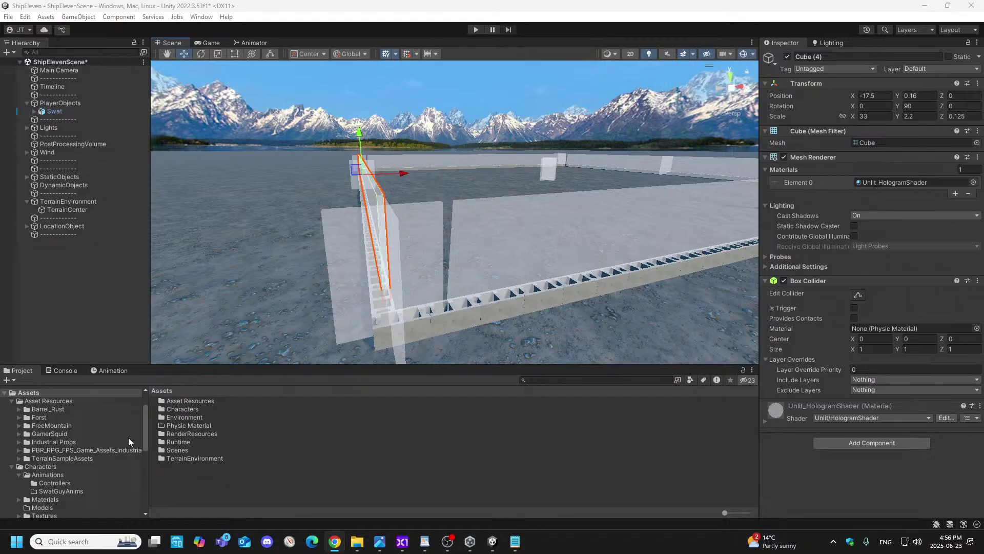
click(18, 442)
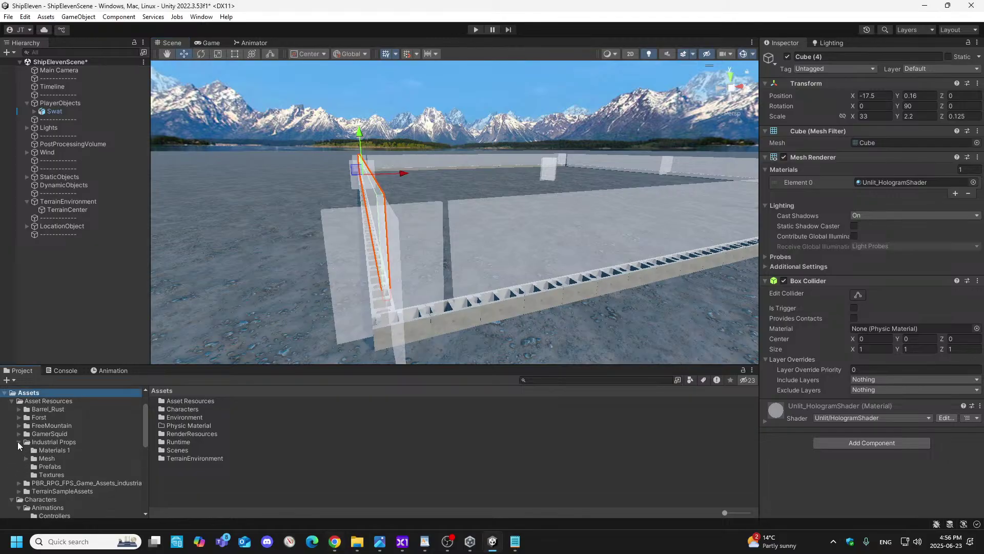
click(47, 450)
click(51, 466)
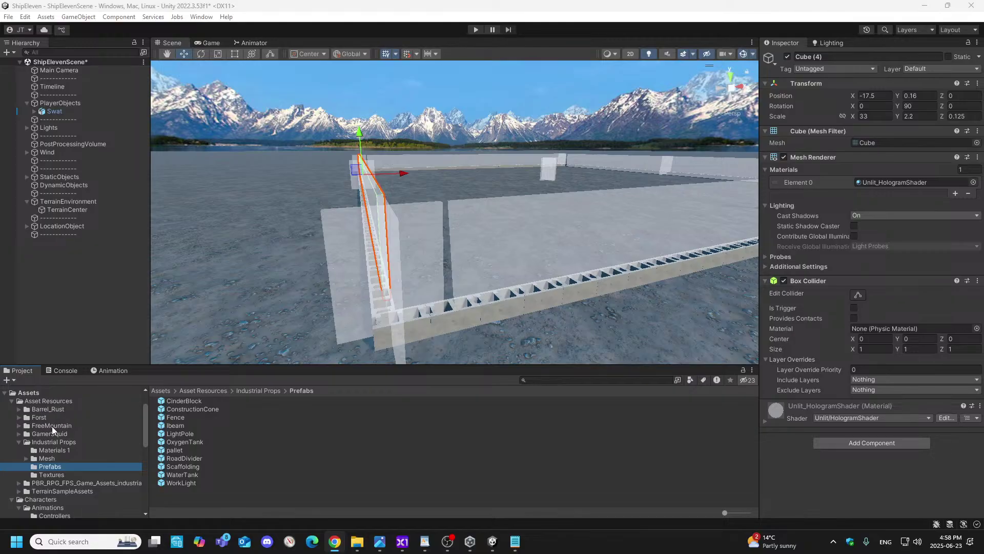
click(18, 425)
click(45, 450)
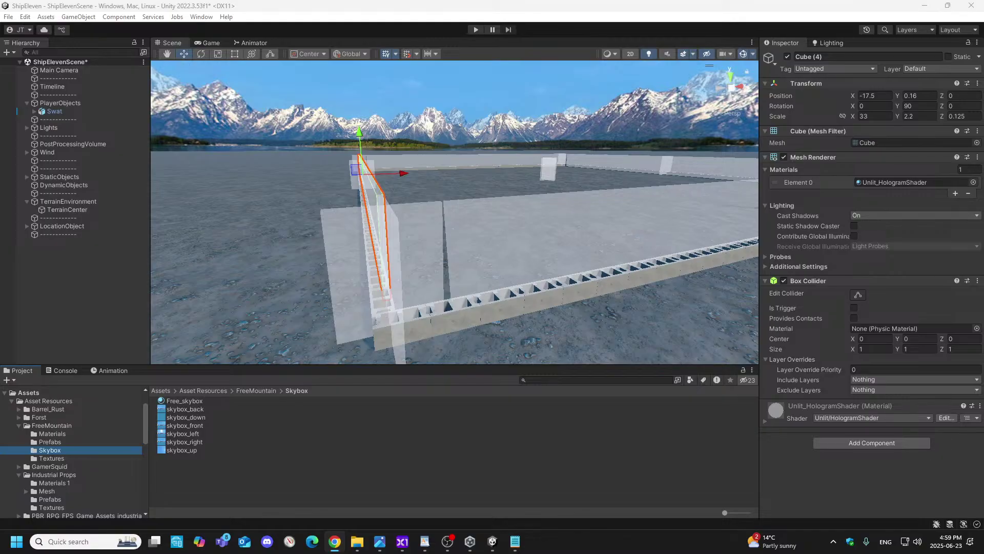
click(55, 443)
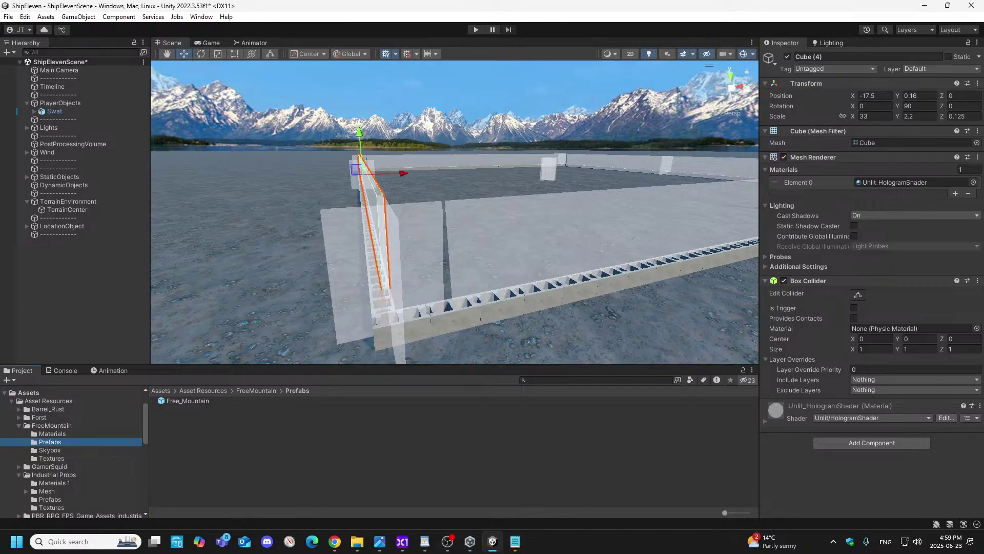
key(alt+Tab)
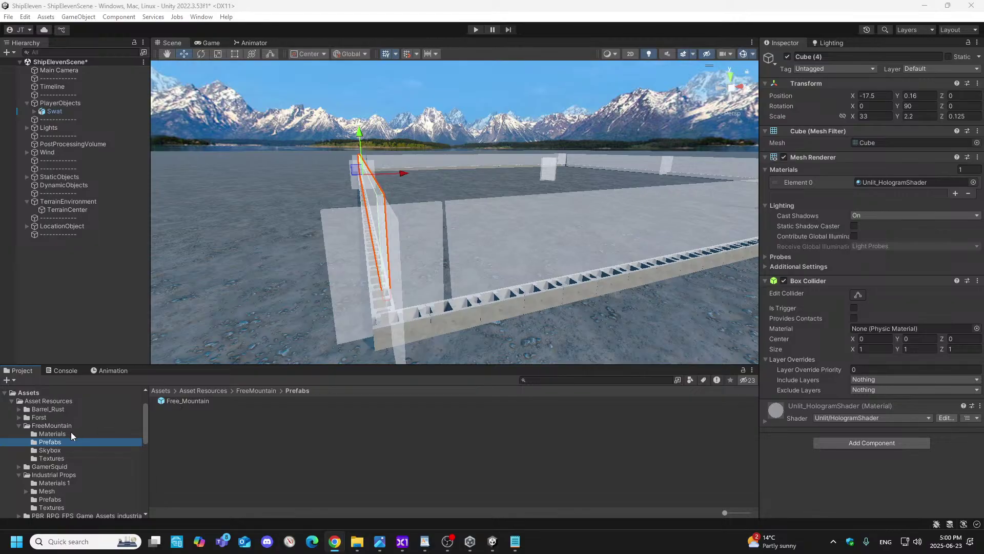
- Show the FreeMountain Skybox assets and the scene's environment lighting settings
click(54, 451)
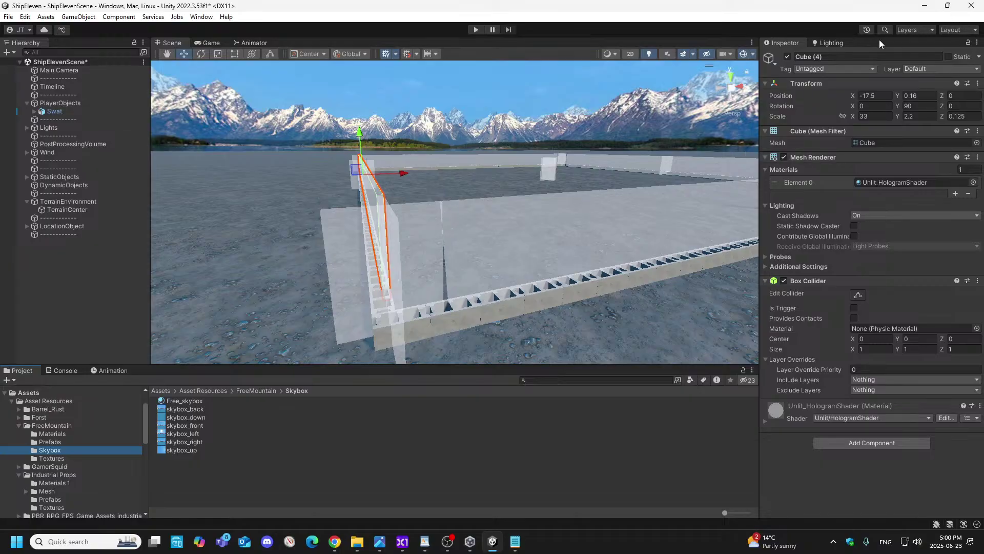
click(835, 44)
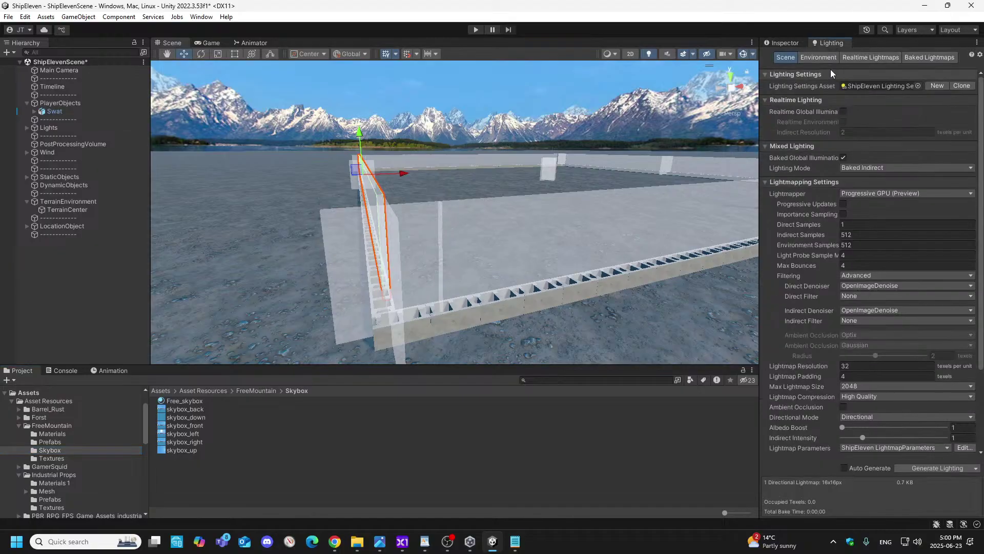
click(820, 58)
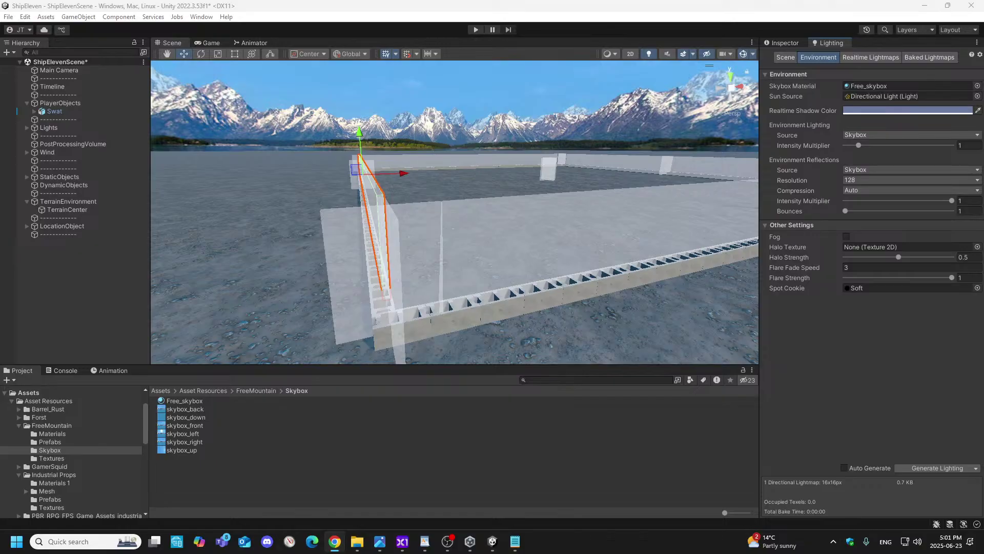
- View the Shipment image in Photos, return to Unity, and exclude Skyboxes and the showcase scene from the PBR RPG/FPS Game Assets (Industrial Set v1.0) import
click(379, 541)
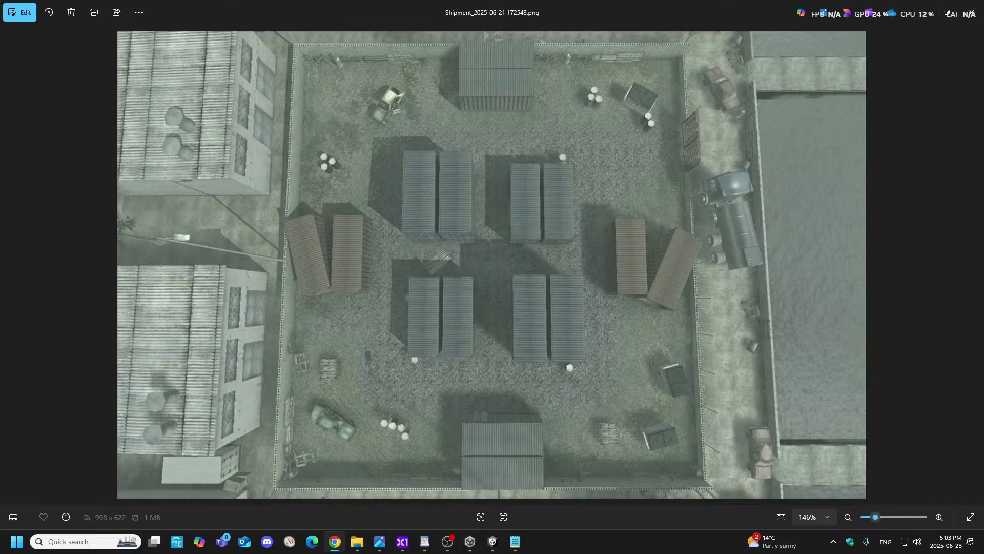
click(493, 542)
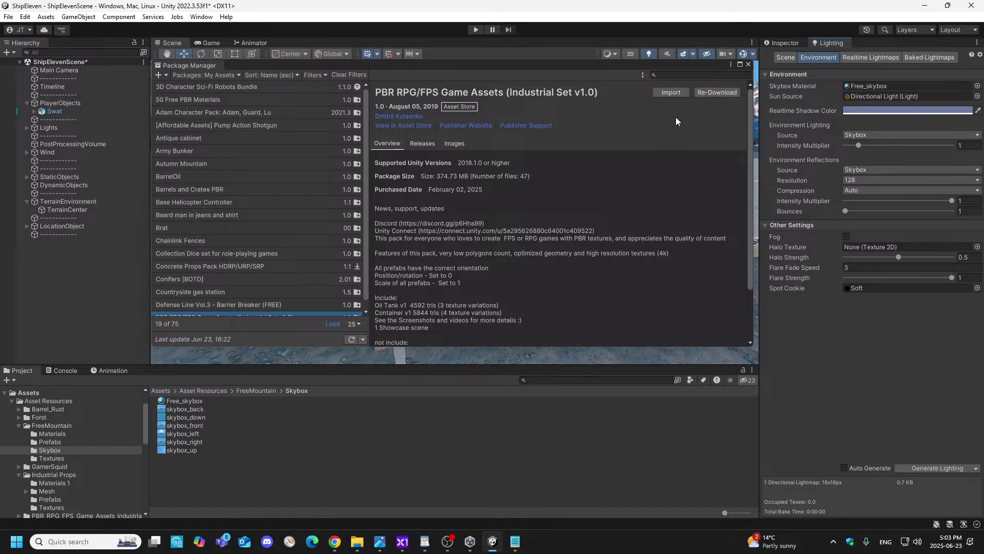
click(670, 93)
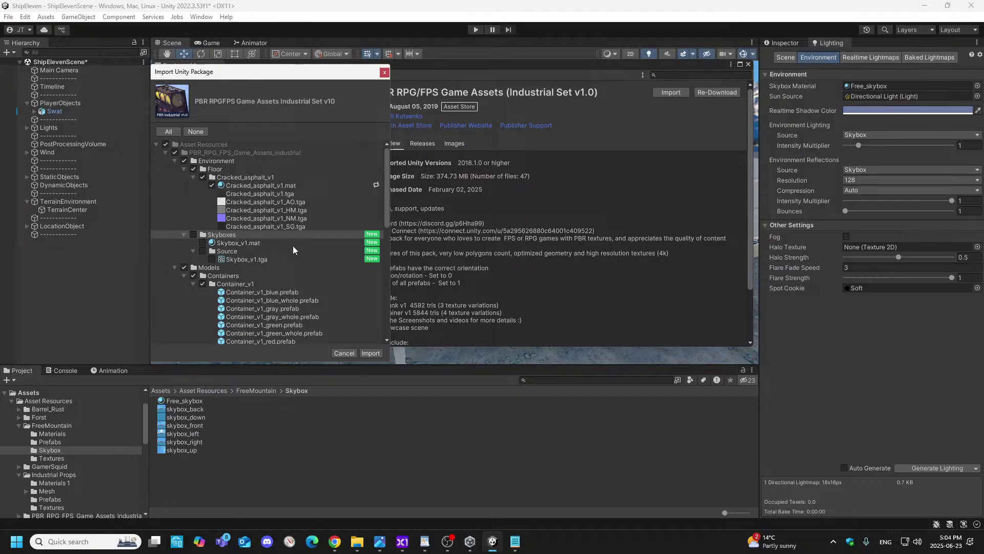
scroll(328, 265, down, 10)
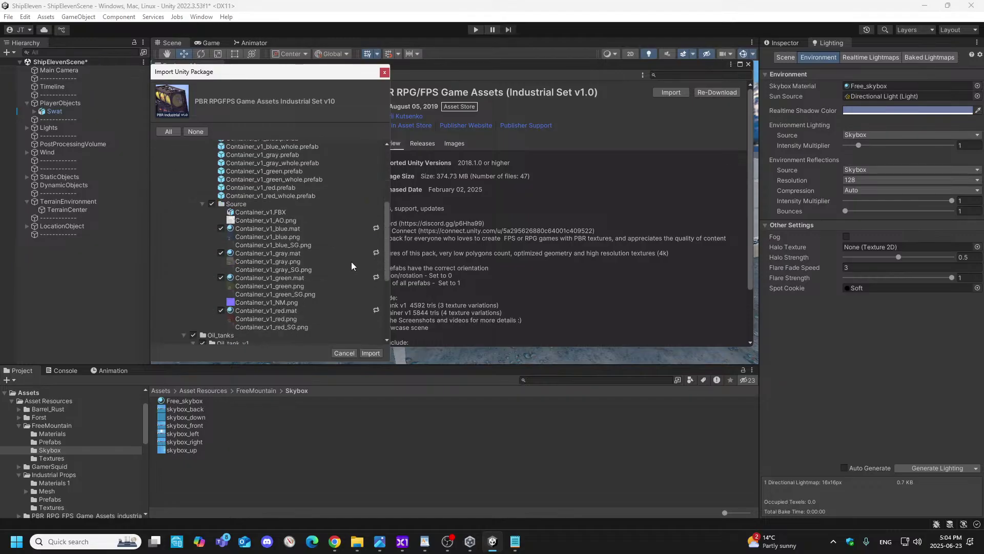
scroll(351, 261, down, 1)
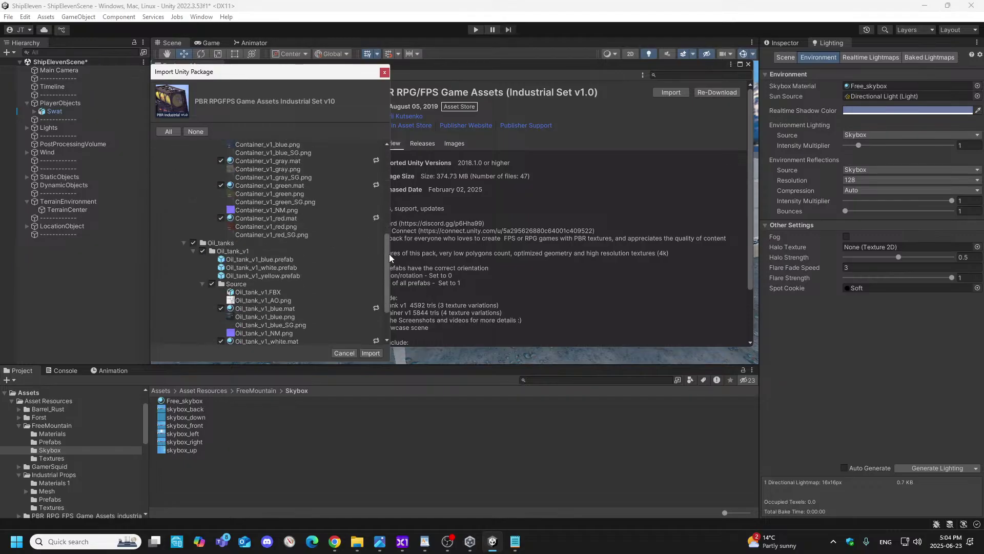
drag(388, 255, 381, 296)
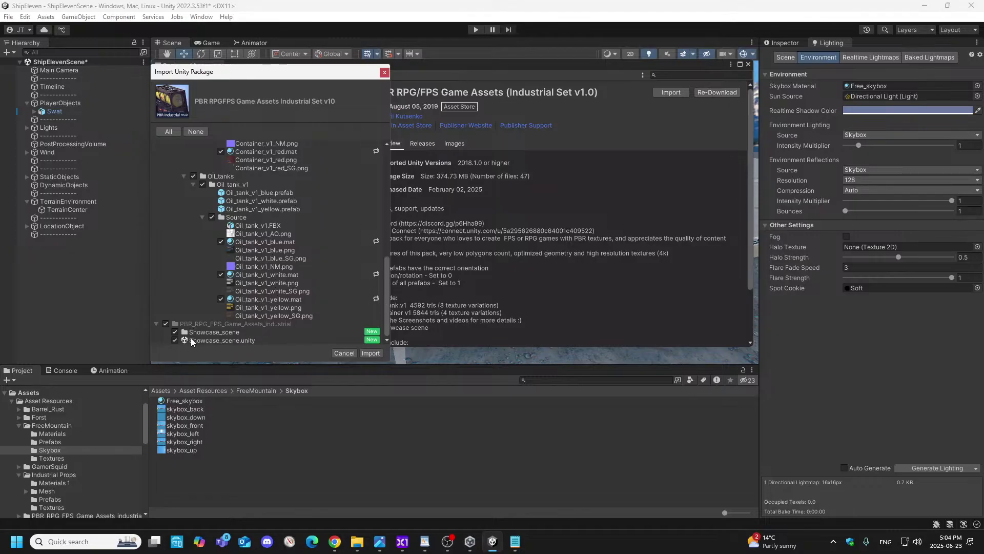
click(166, 324)
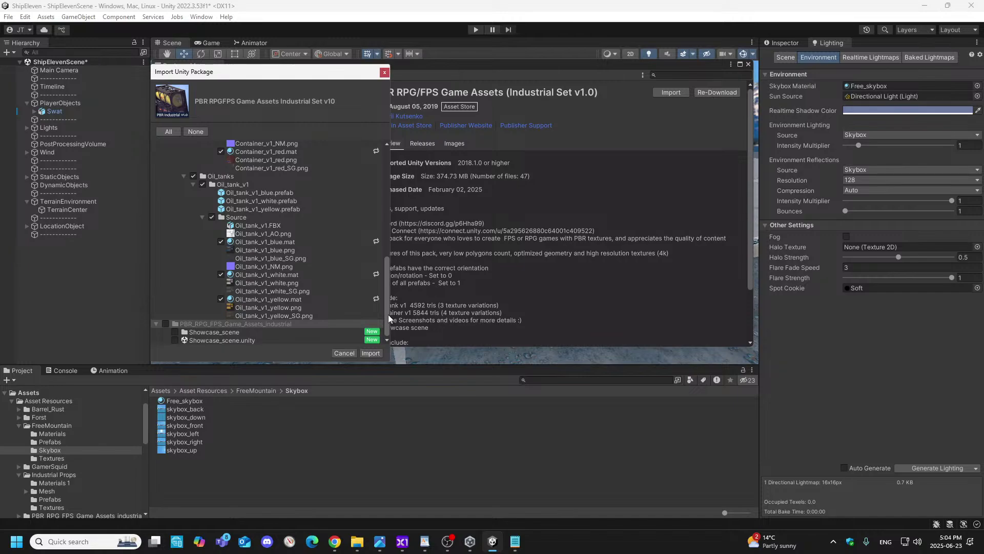
drag(389, 314, 377, 187)
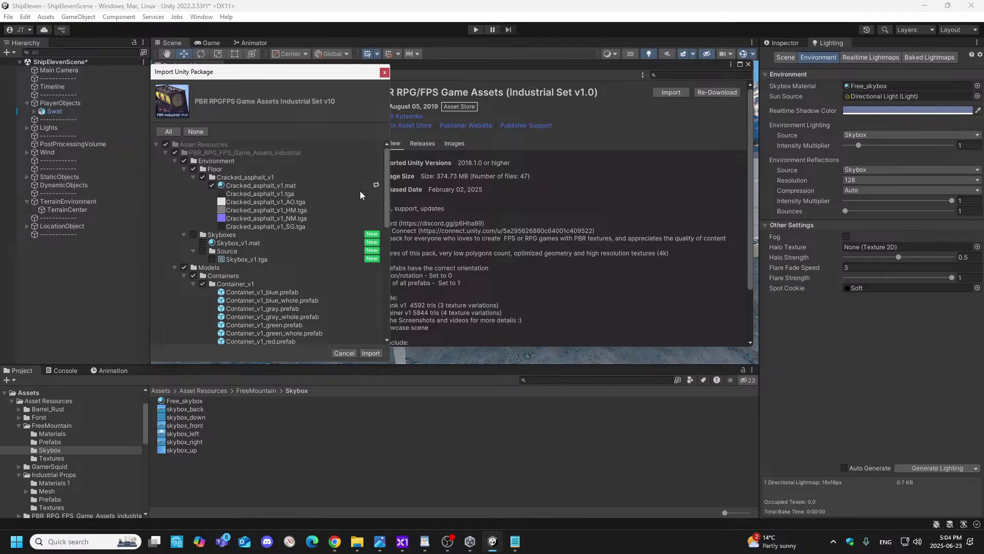
drag(387, 192, 385, 302)
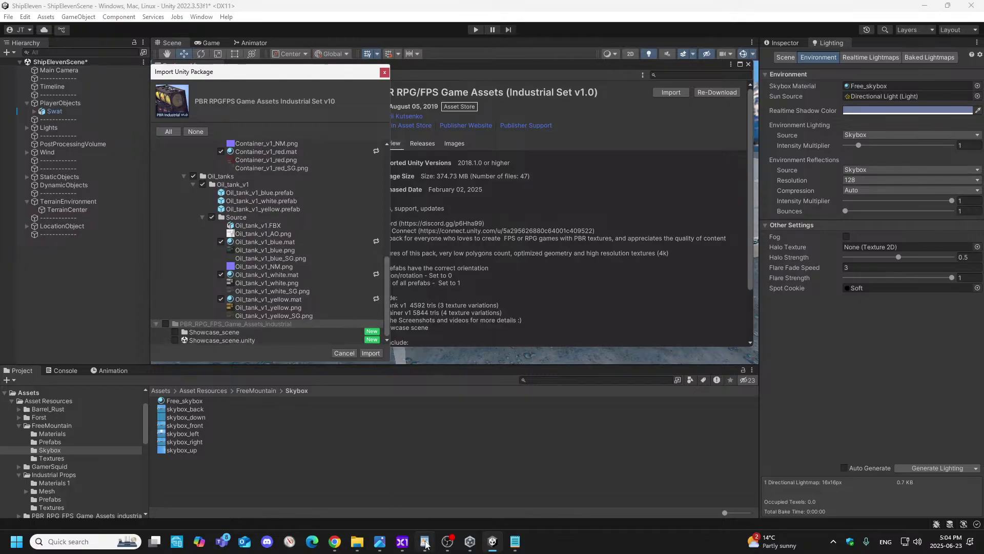
- Check the overhead Shipment image in Photos again, return to Unity and import the selected Industrial Set package files
click(379, 541)
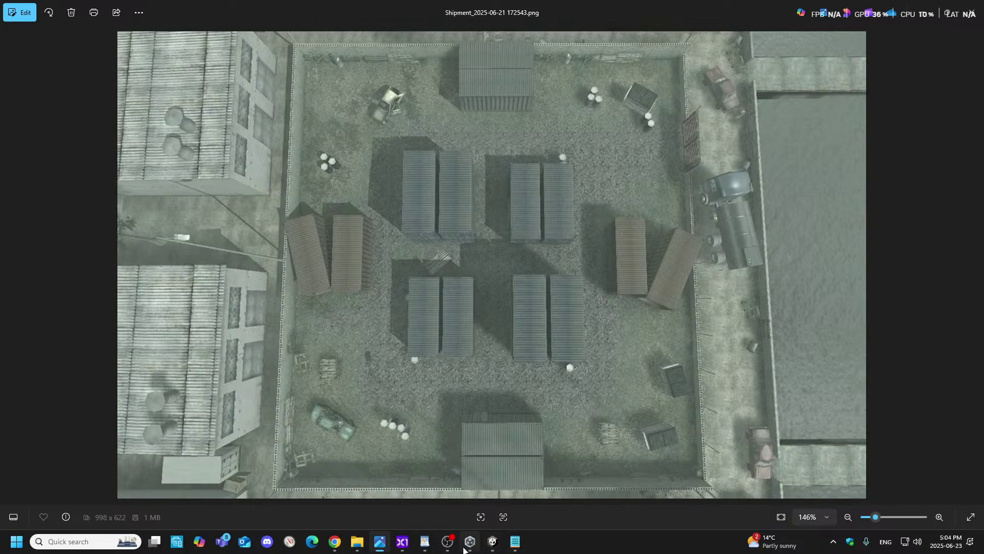
click(492, 544)
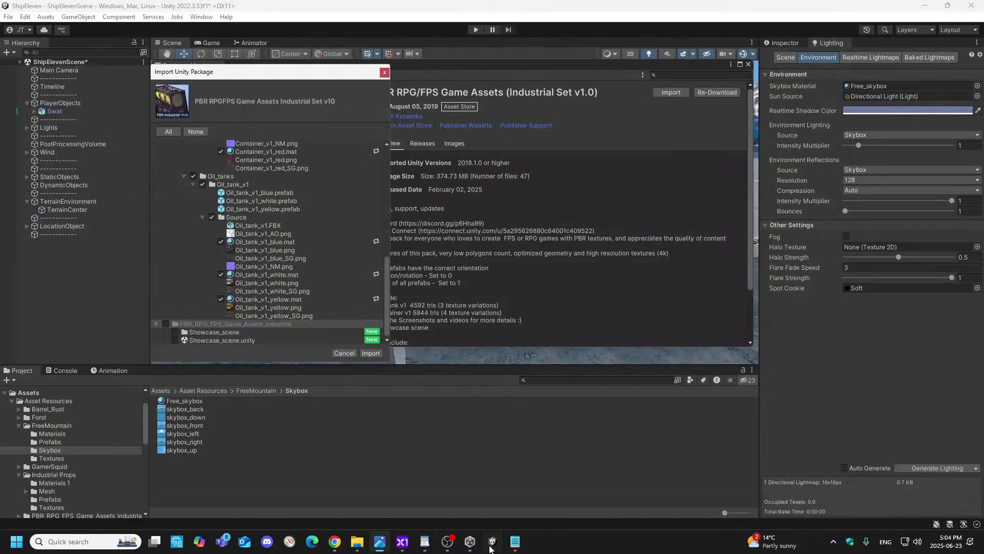
click(371, 353)
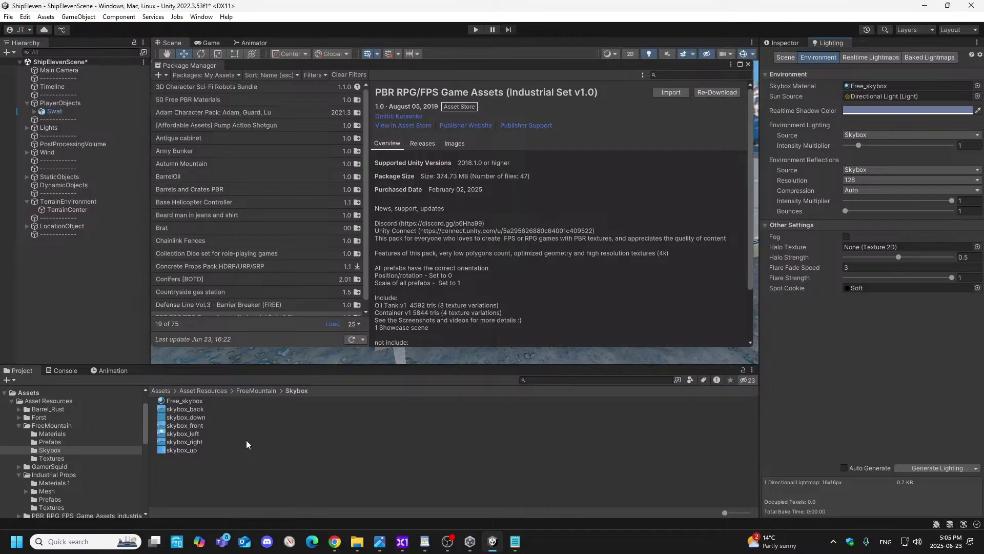
scroll(100, 462, down, 3)
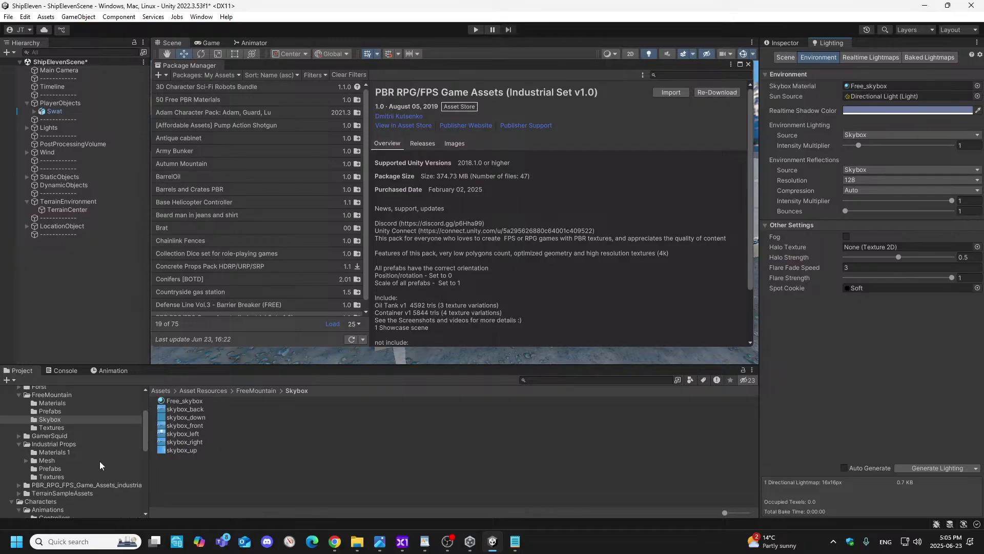
- Look through the project's folder tree down to TerrainEnvironment and back to Asset Resources, collapsing the Scenes folder
scroll(87, 485, down, 10)
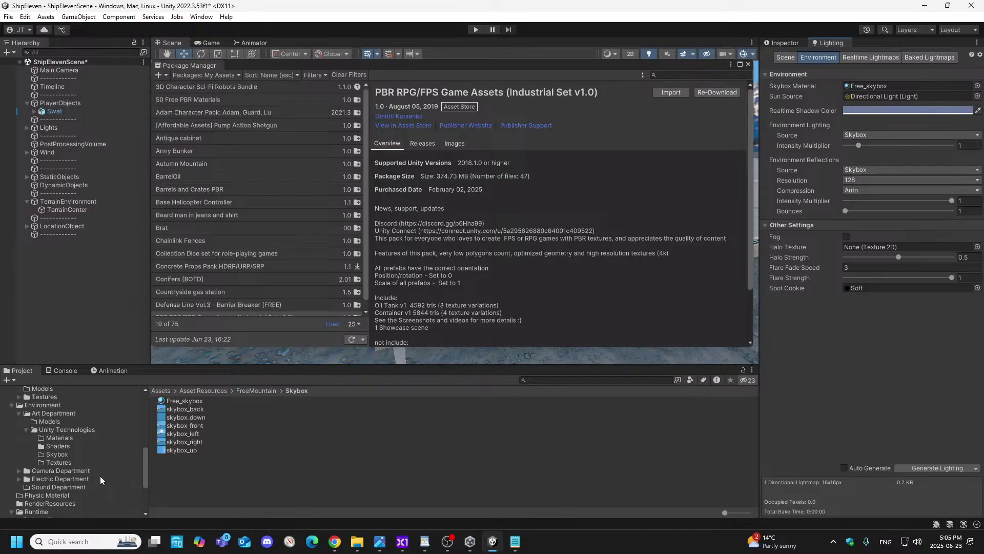
scroll(100, 477, down, 8)
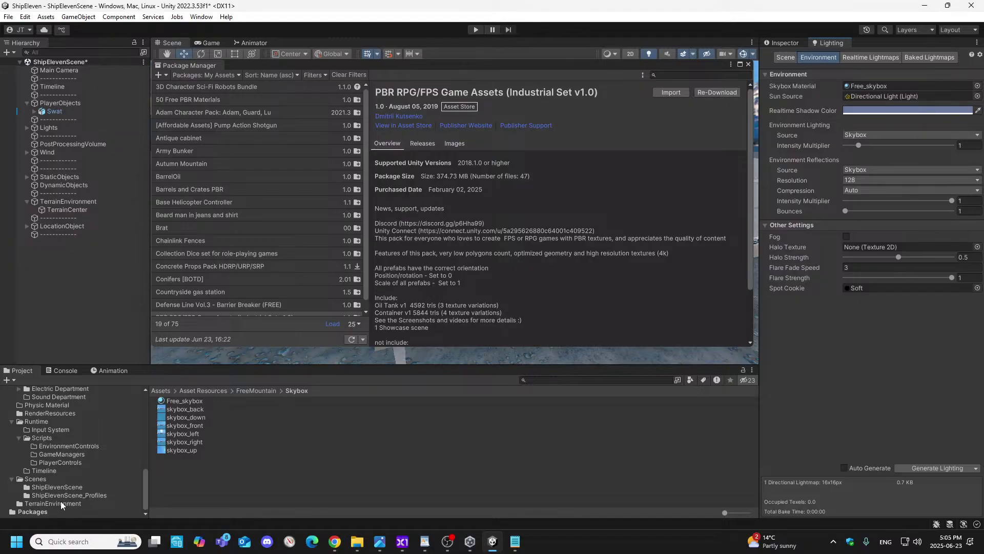
click(12, 478)
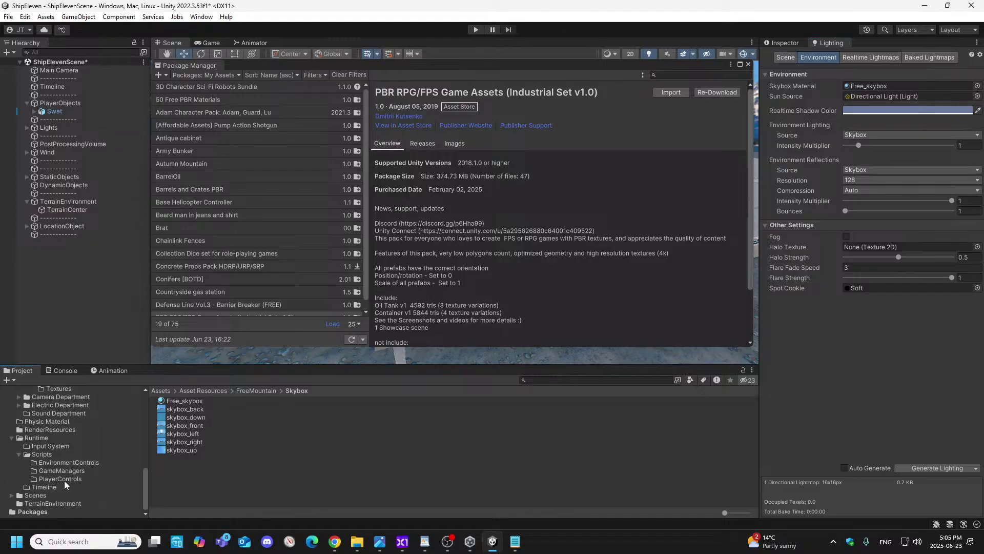
scroll(59, 485, up, 3)
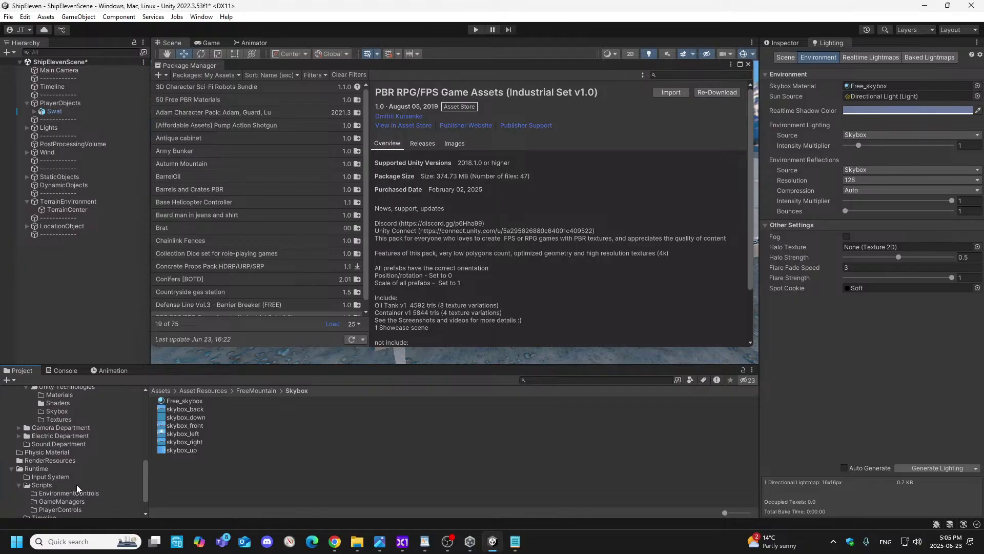
scroll(76, 485, up, 6)
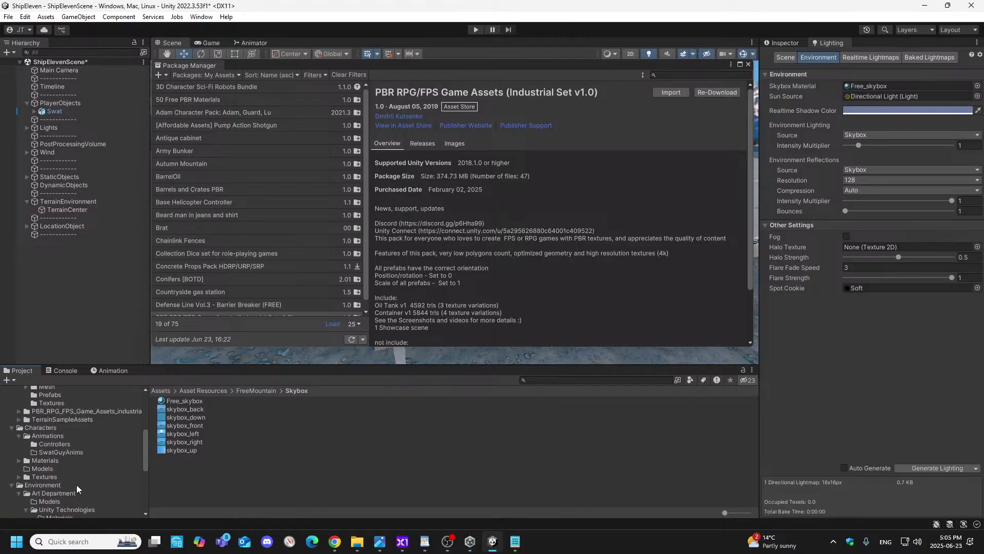
scroll(75, 488, up, 5)
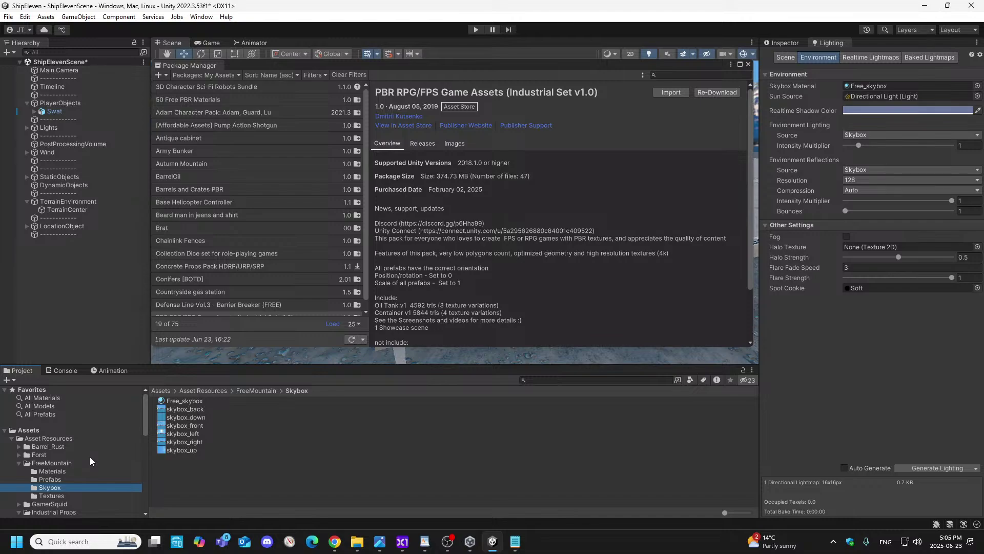
scroll(88, 443, down, 5)
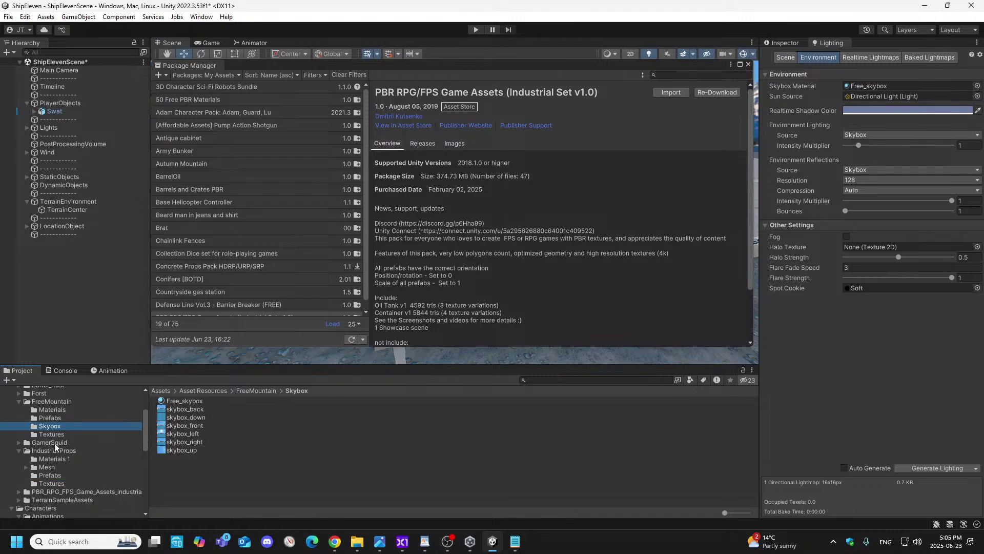
- Expand PBR_RPG_FPS_Game_Assets_industrial down to Environment/Floor and inspect the Cracked_asphalt_v1 material's properties
click(19, 491)
scroll(84, 458, down, 5)
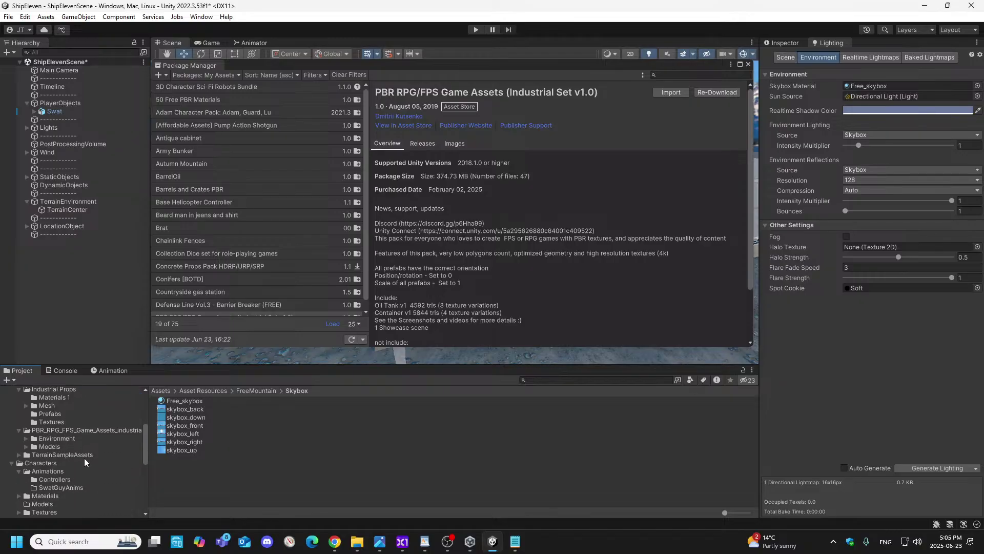
click(26, 439)
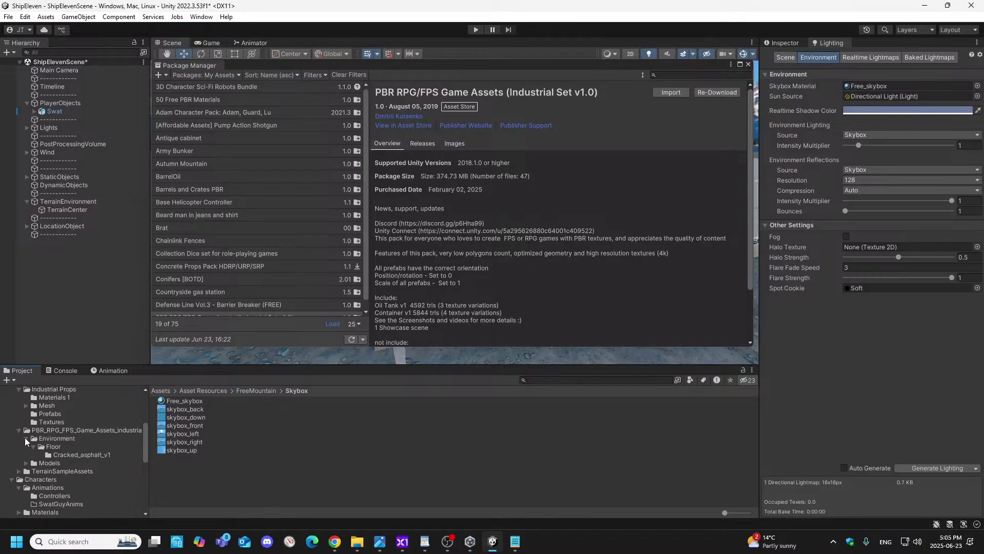
click(75, 455)
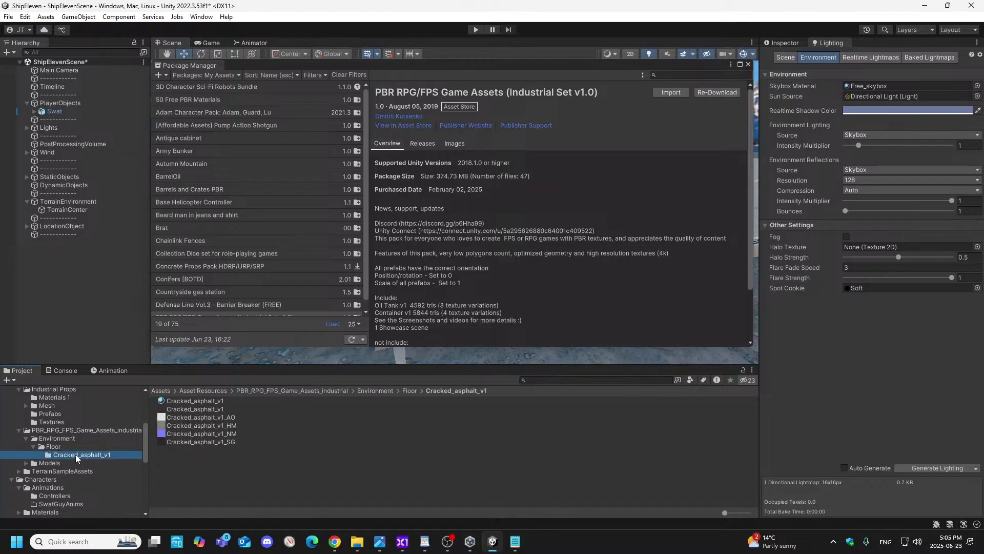
click(185, 402)
click(777, 42)
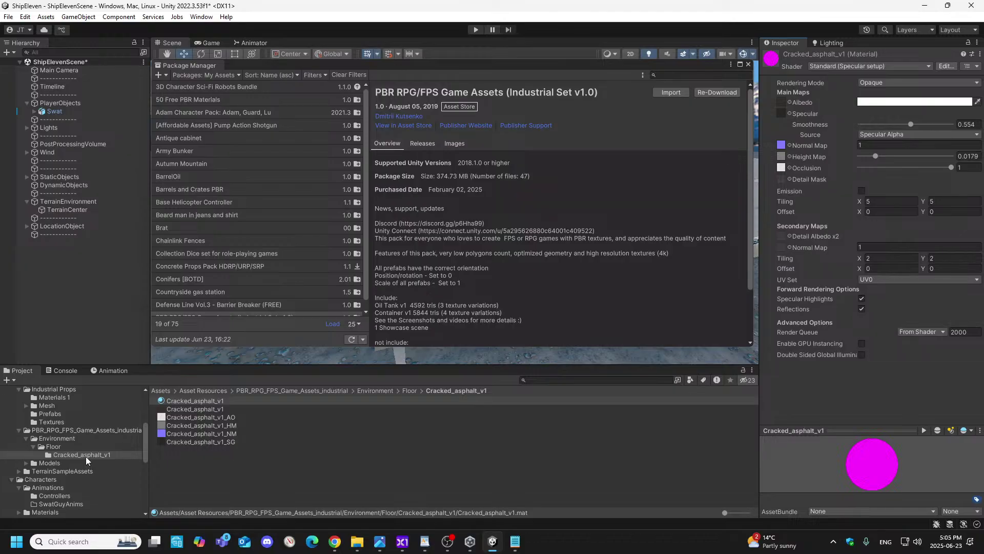
- Expand the industrial Models folder, view the Container_v1 prefabs and inspect the Container_v1 model in its Source folder
click(26, 463)
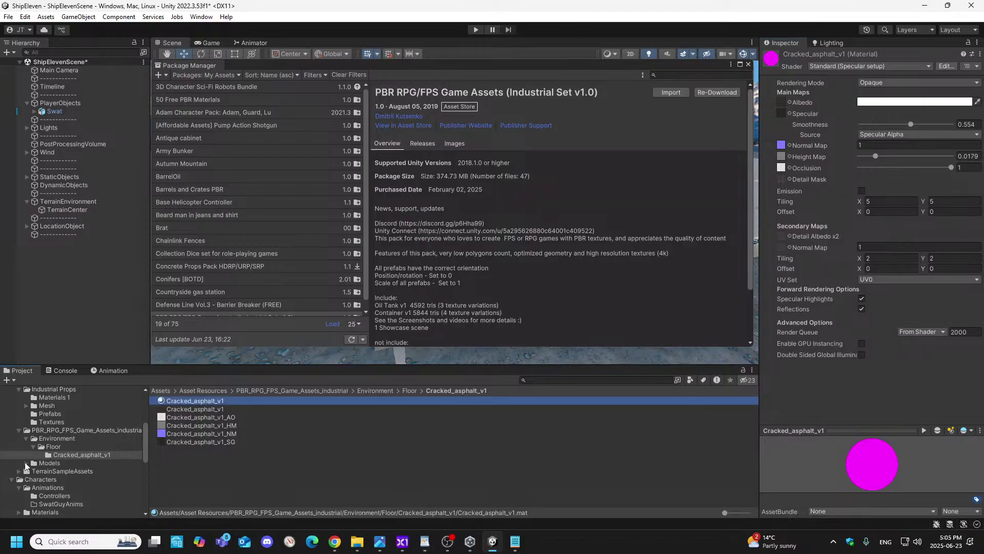
click(70, 477)
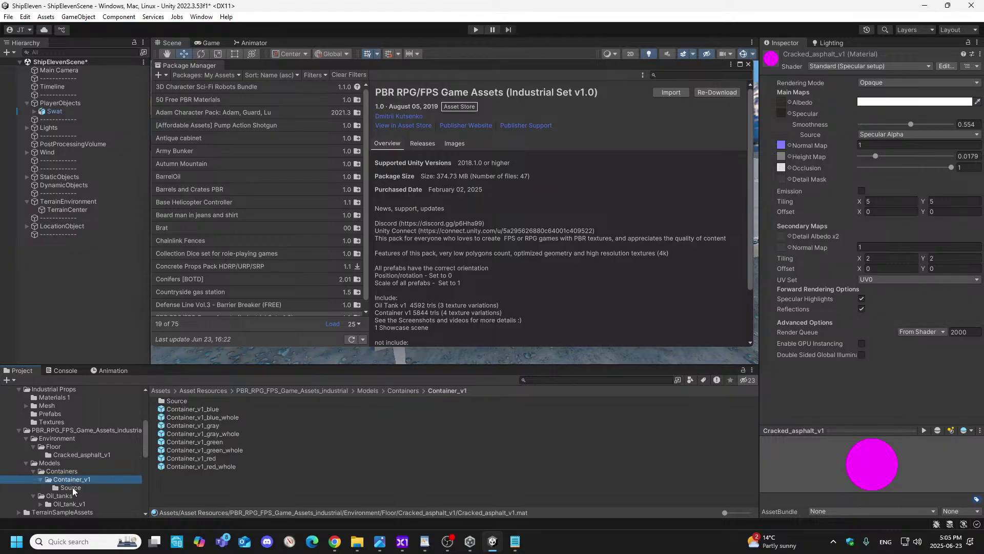
click(73, 488)
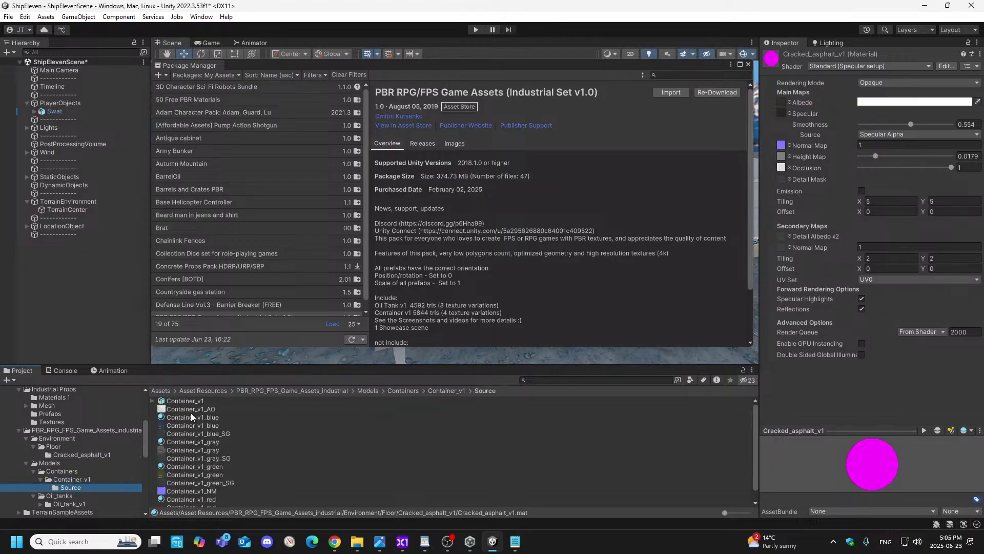
click(184, 400)
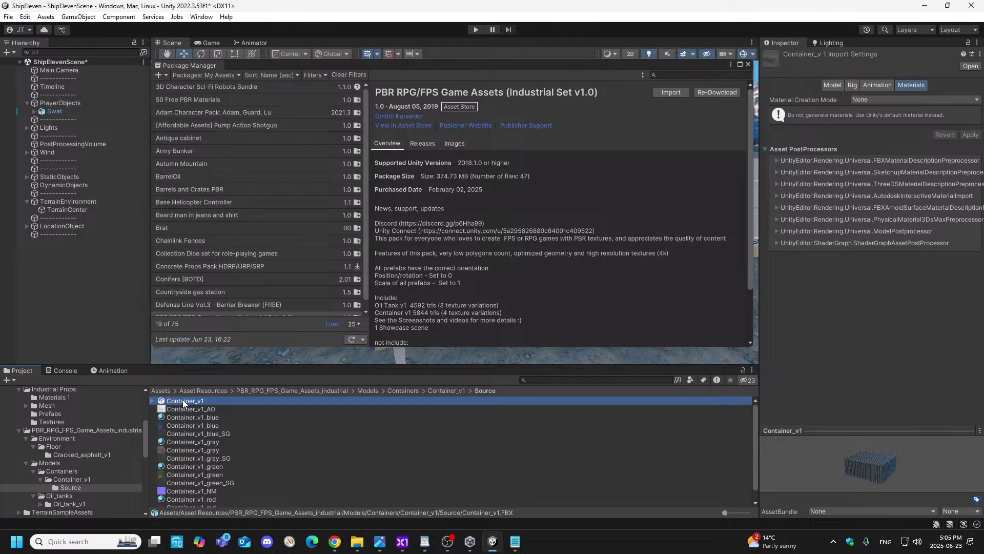
scroll(78, 458, down, 3)
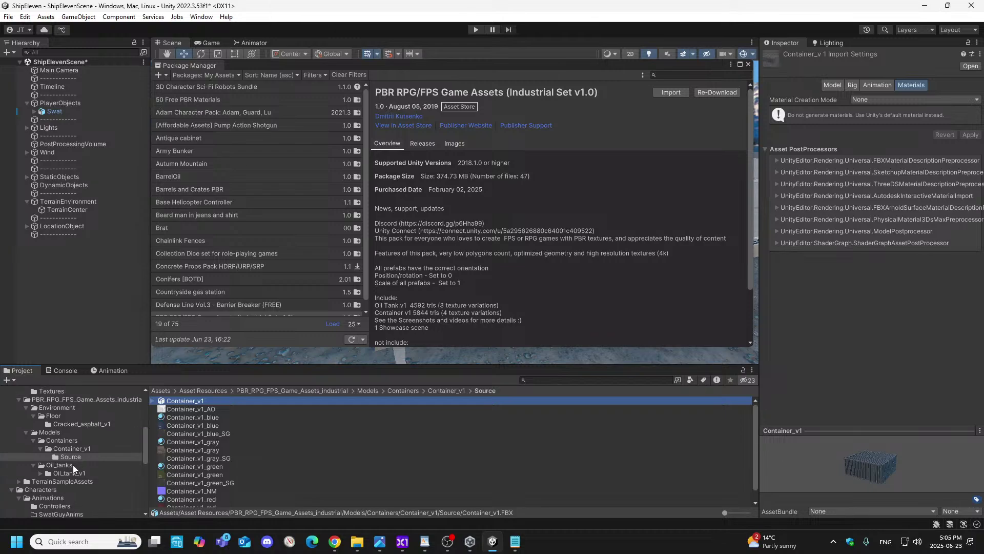
scroll(73, 464, up, 3)
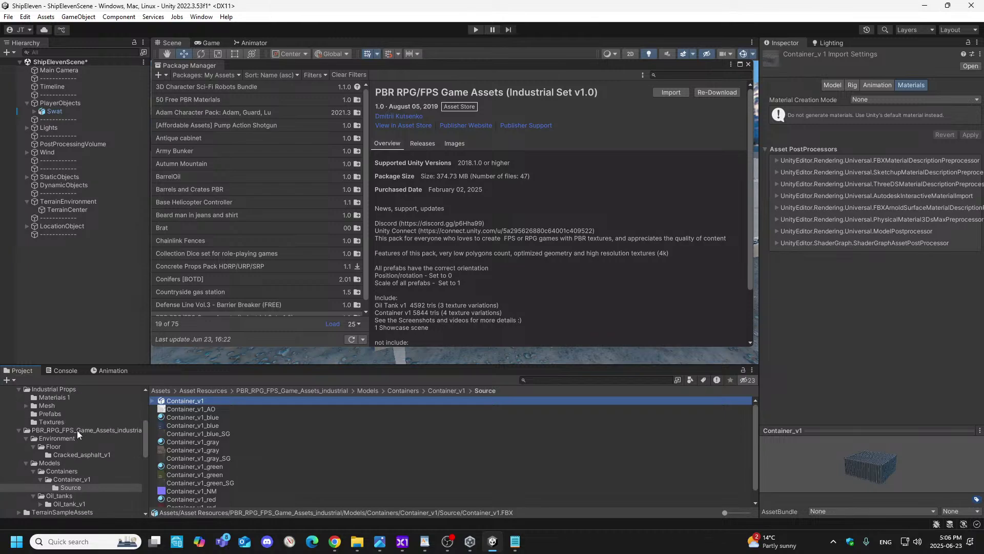
- Review the contents of the PBR RPG/FPS Game Assets (Industrial Set v1.0) import list and cancel the import
click(678, 93)
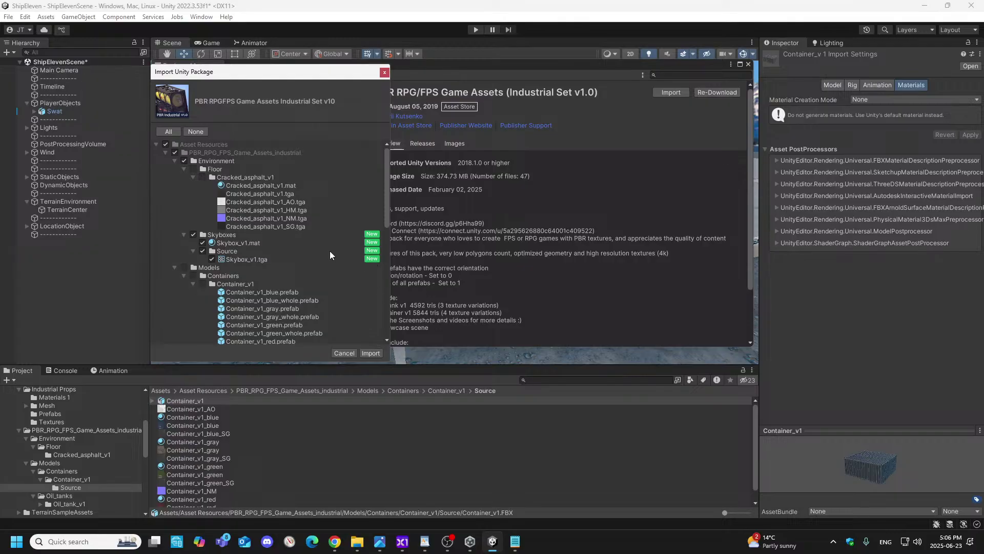
scroll(330, 255, down, 1)
scroll(330, 253, down, 6)
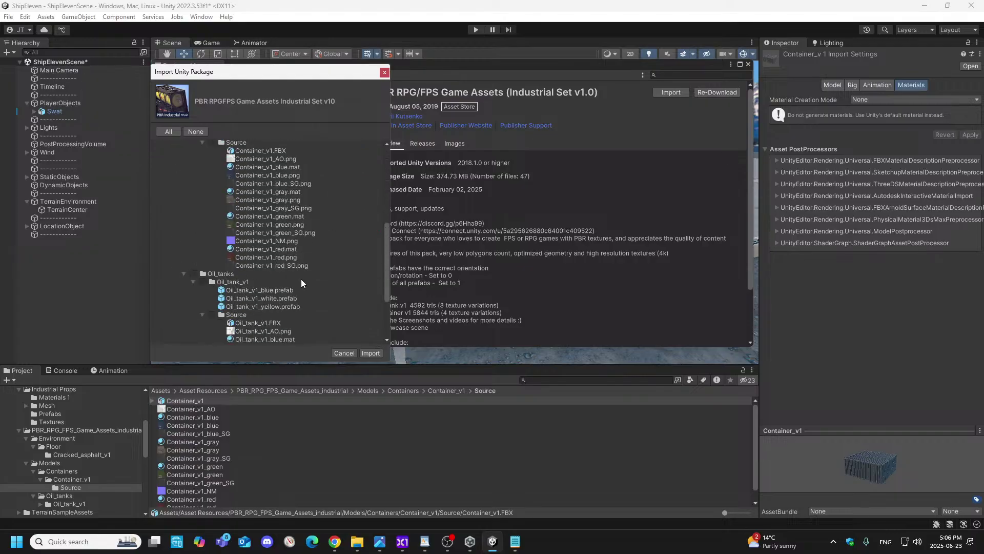
scroll(302, 283, up, 7)
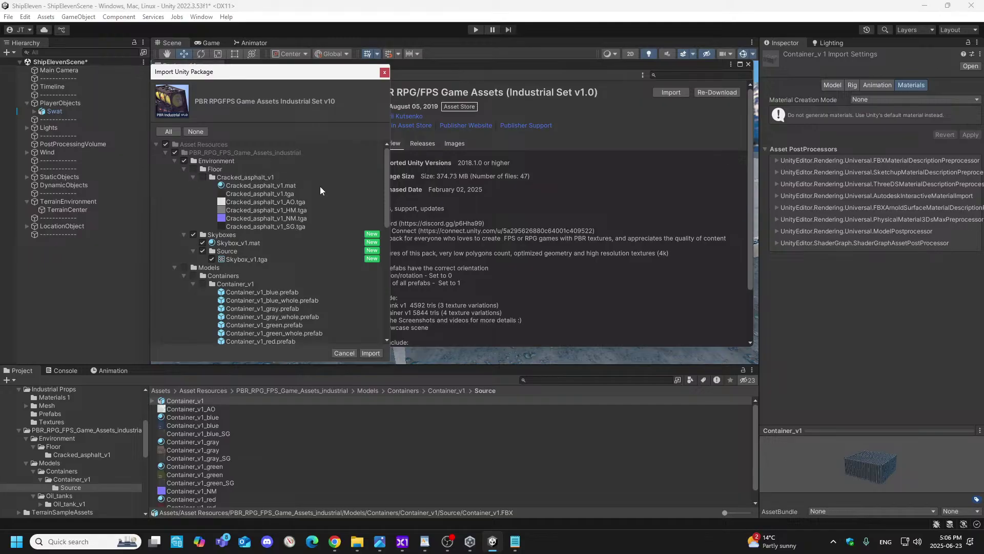
scroll(340, 221, down, 10)
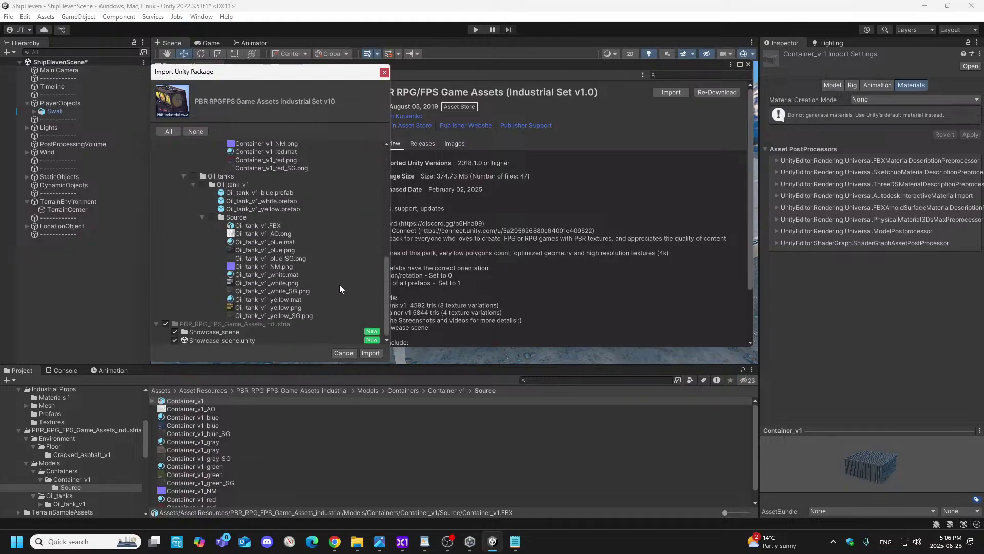
scroll(181, 202, up, 10)
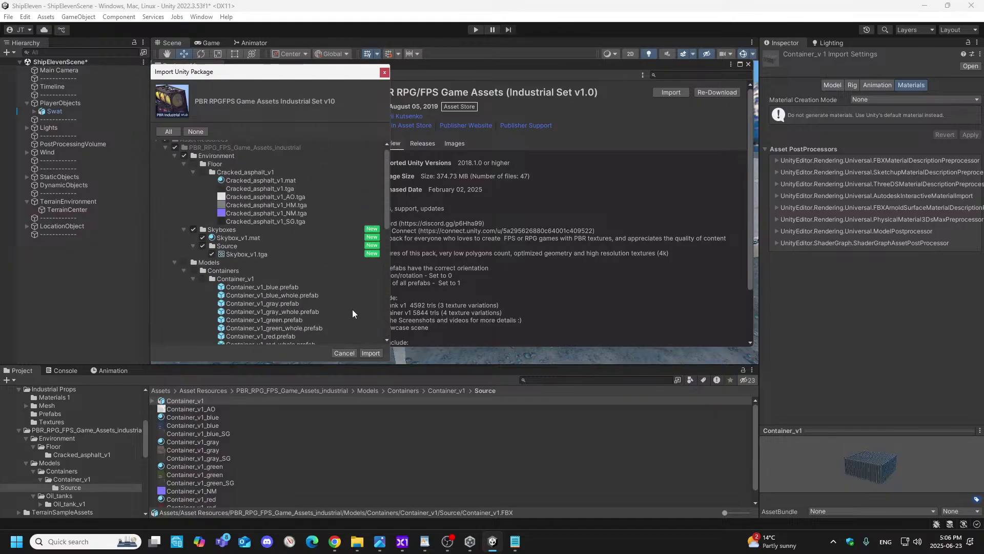
click(344, 353)
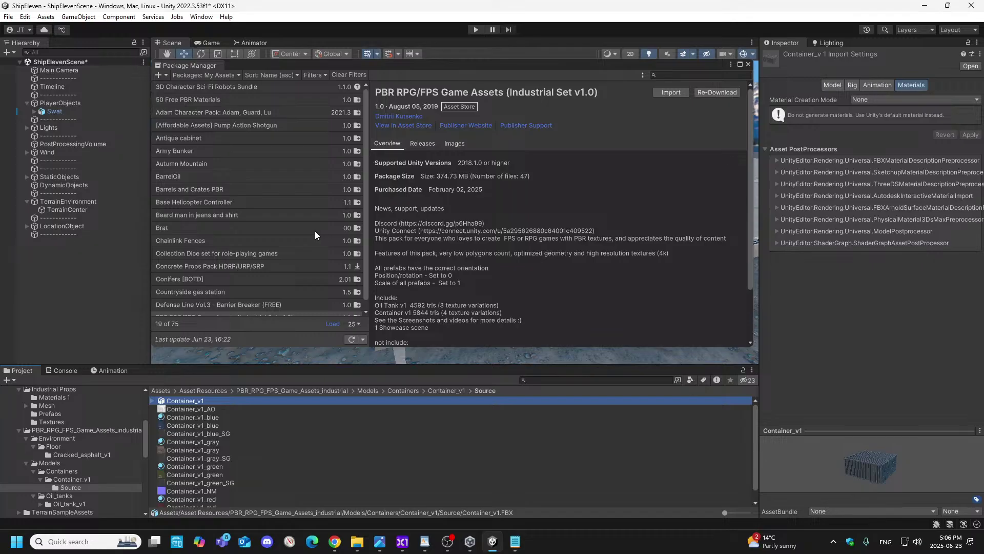
- Bring up Oil Barrel : Rust in Unity's Package Manager and import it without the demo scene, fixing the texture's normal map setting
key(alt+Tab)
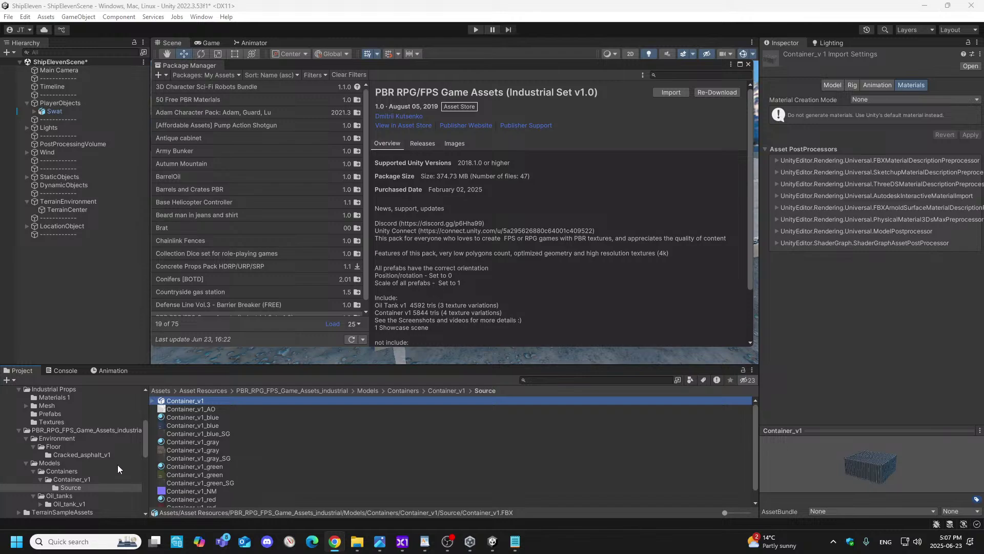
mouse_move(472, 543)
click(380, 541)
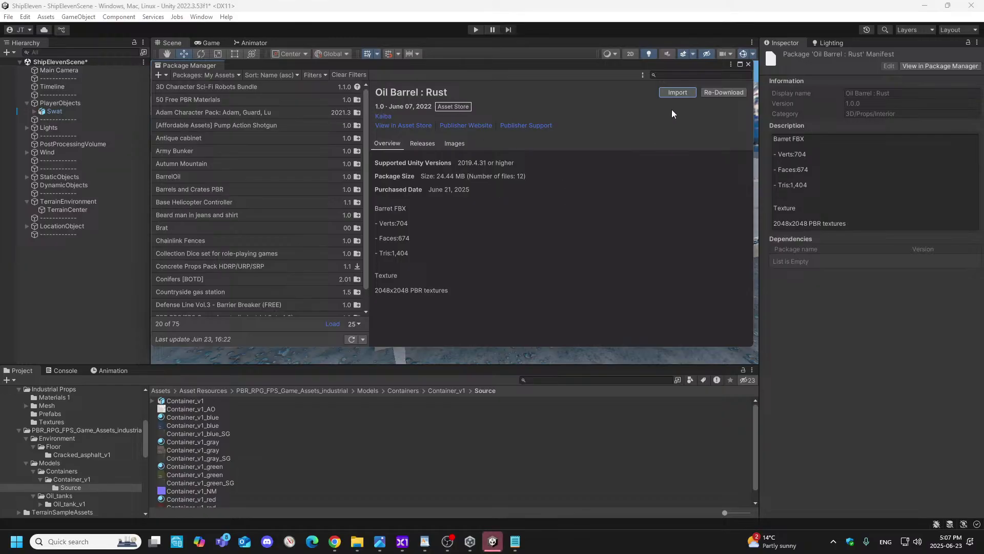
click(677, 93)
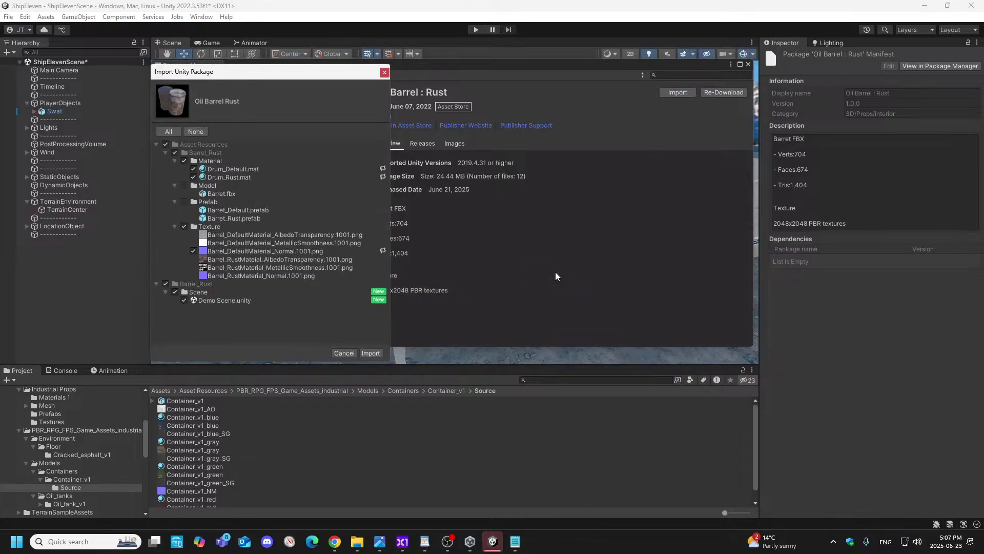
click(166, 283)
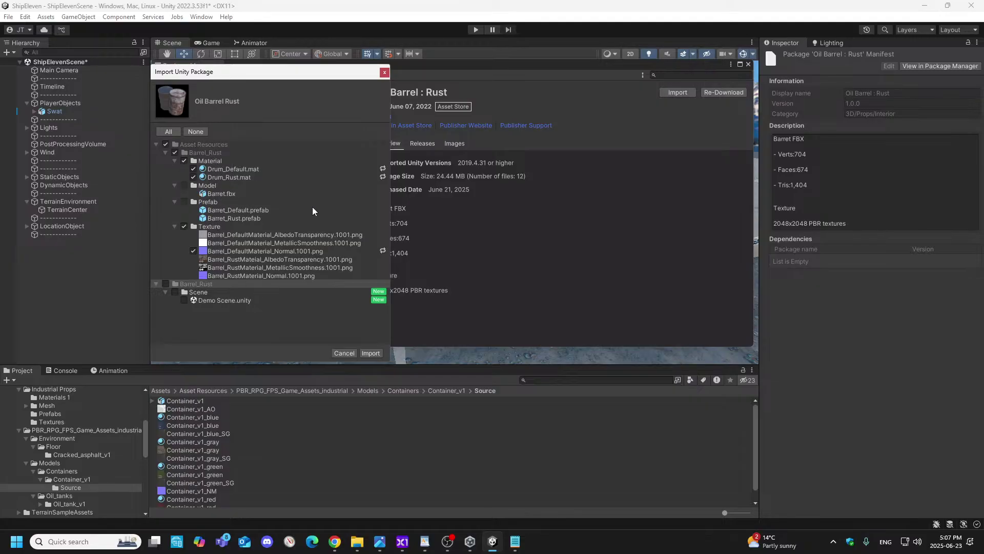
click(374, 356)
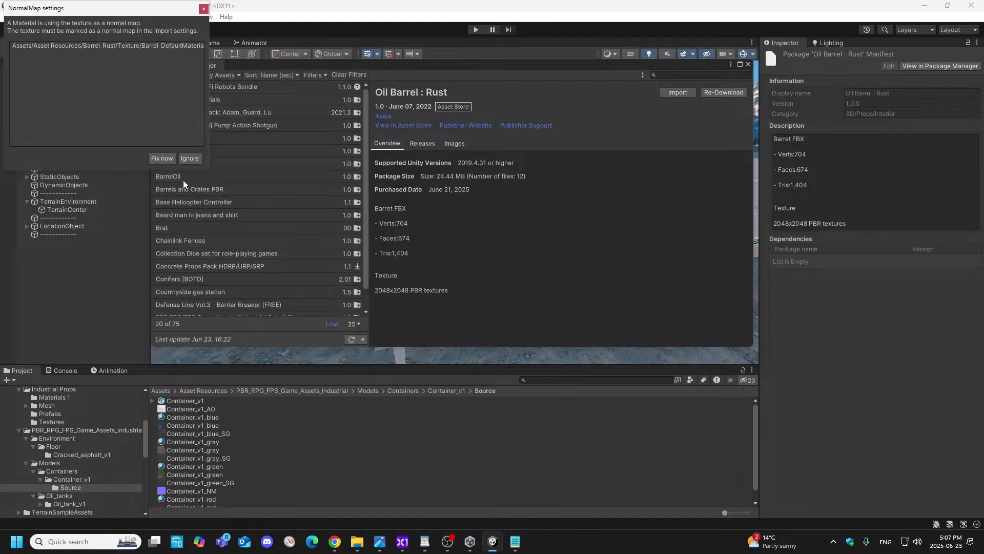
click(163, 159)
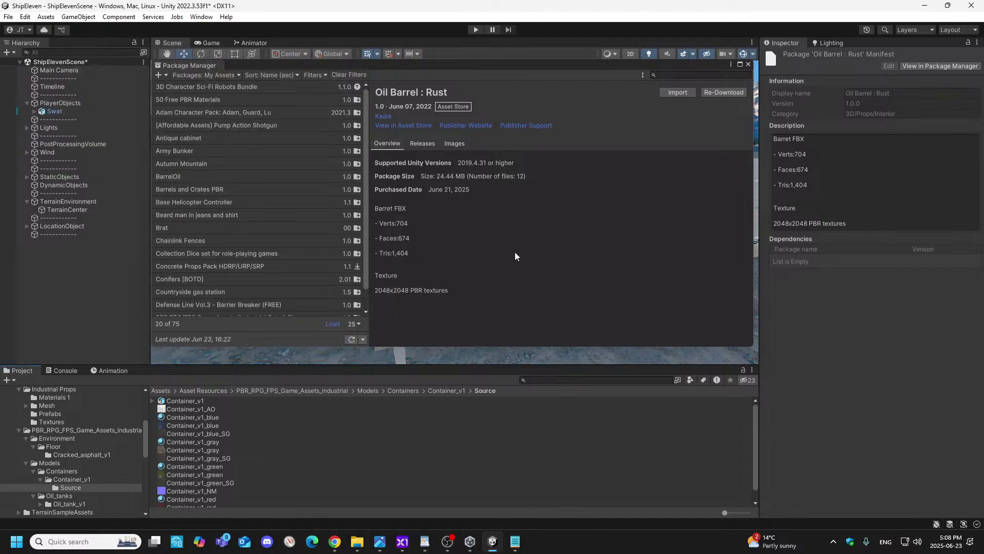
- Look over the project's folder tree from Asset Resources through Characters to the Environment and Runtime folders
scroll(93, 462, down, 3)
scroll(90, 461, down, 5)
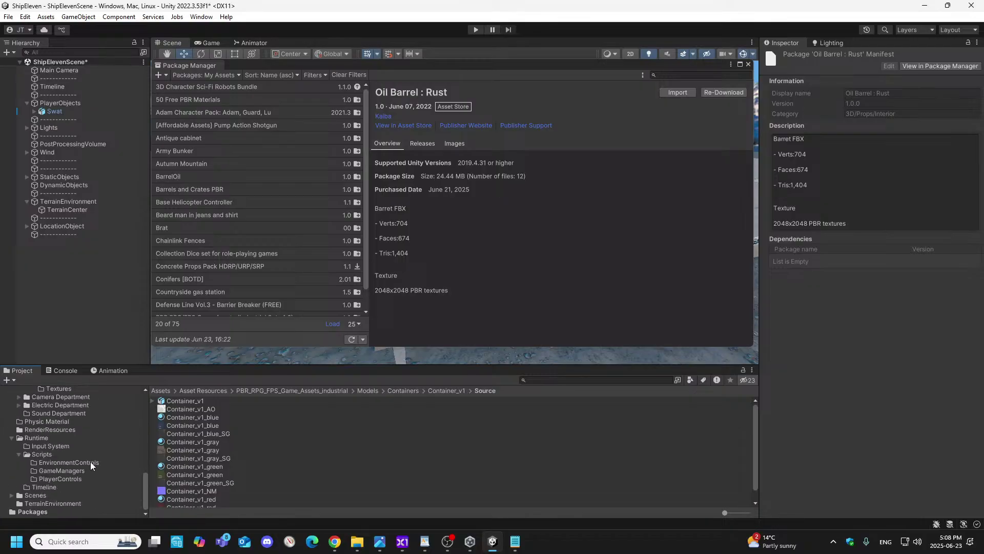
scroll(83, 479, up, 10)
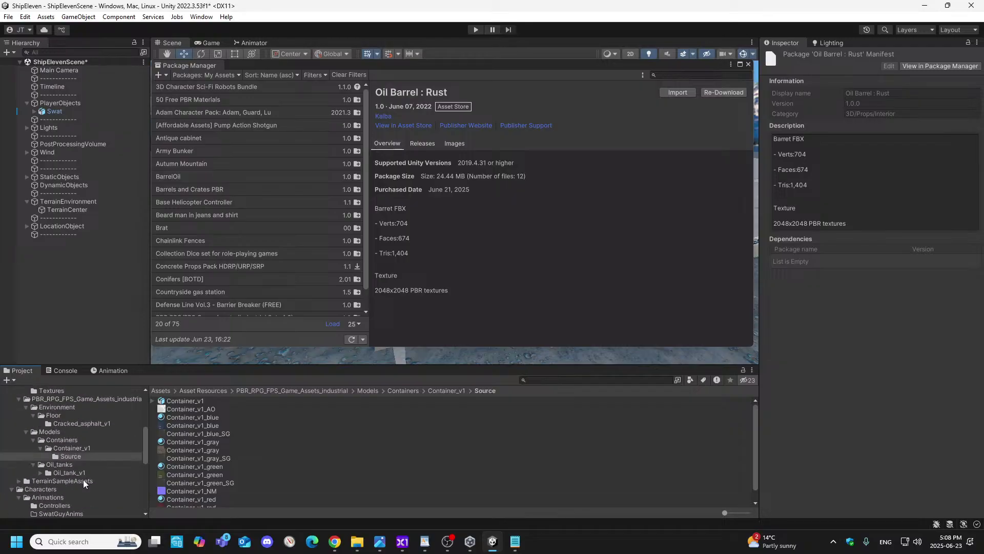
scroll(88, 439, down, 2)
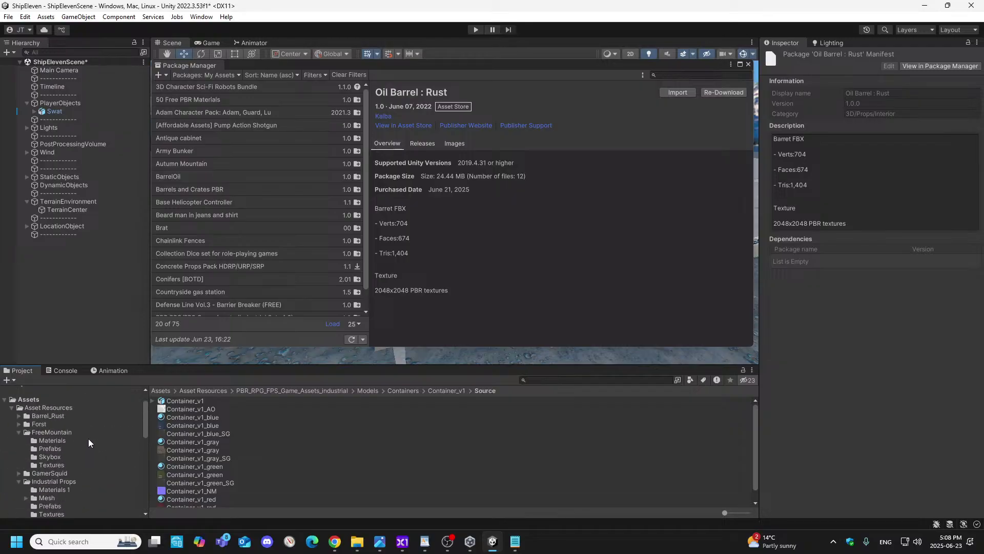
scroll(88, 438, down, 2)
scroll(88, 439, down, 3)
scroll(89, 439, down, 3)
scroll(100, 455, down, 1)
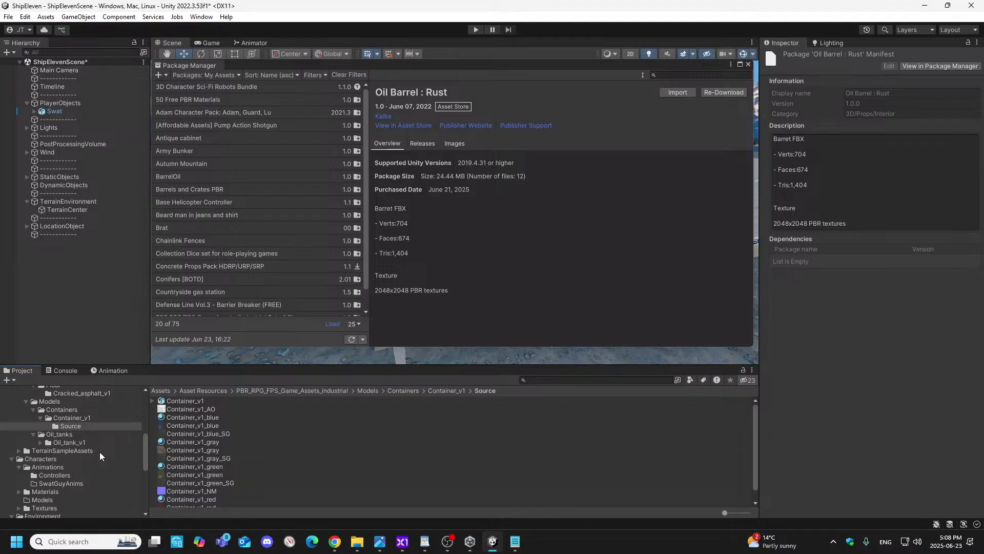
scroll(96, 457, down, 2)
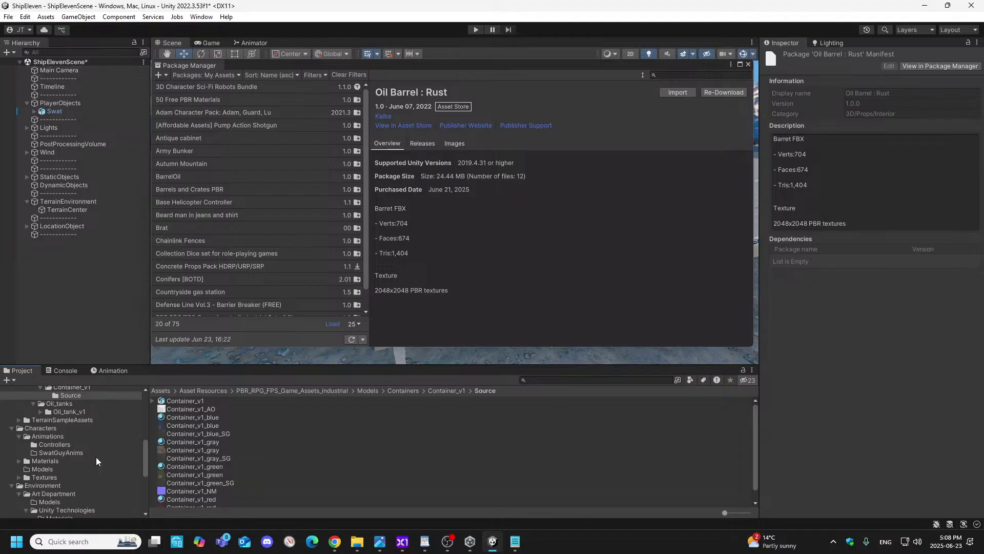
scroll(99, 475, down, 1)
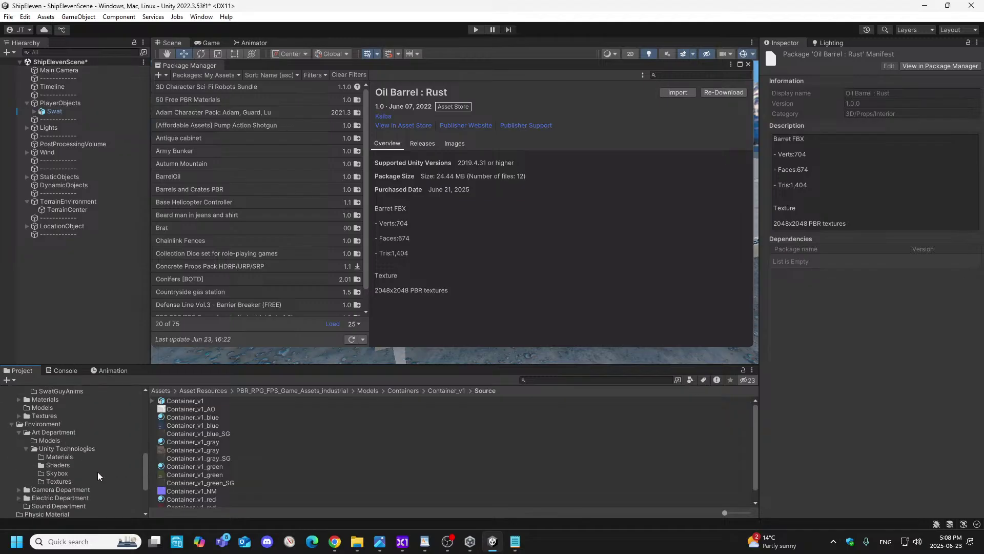
- Look over the remaining project folders down to Packages, recheck the asset folders, and show the contents of the root Assets folder
scroll(98, 476, down, 1)
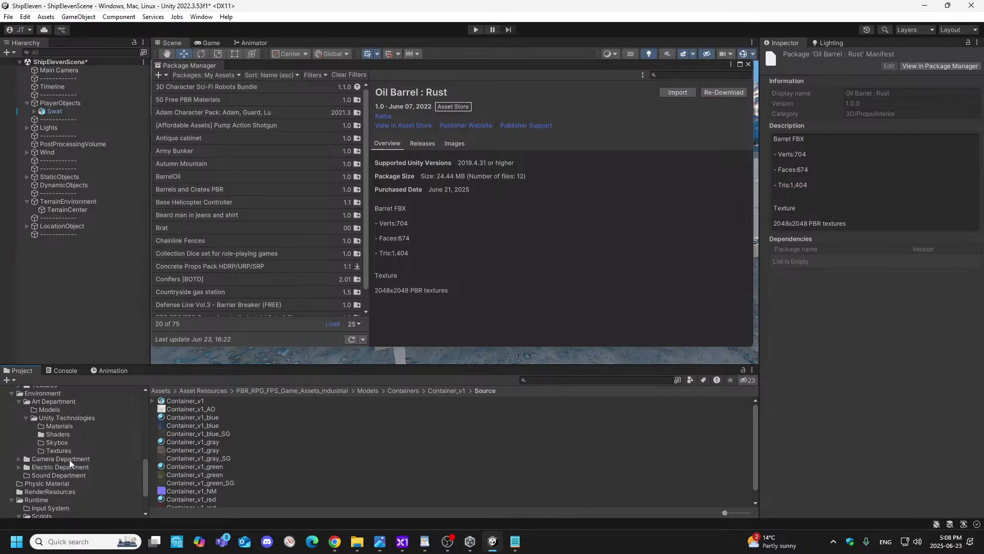
scroll(69, 460, down, 3)
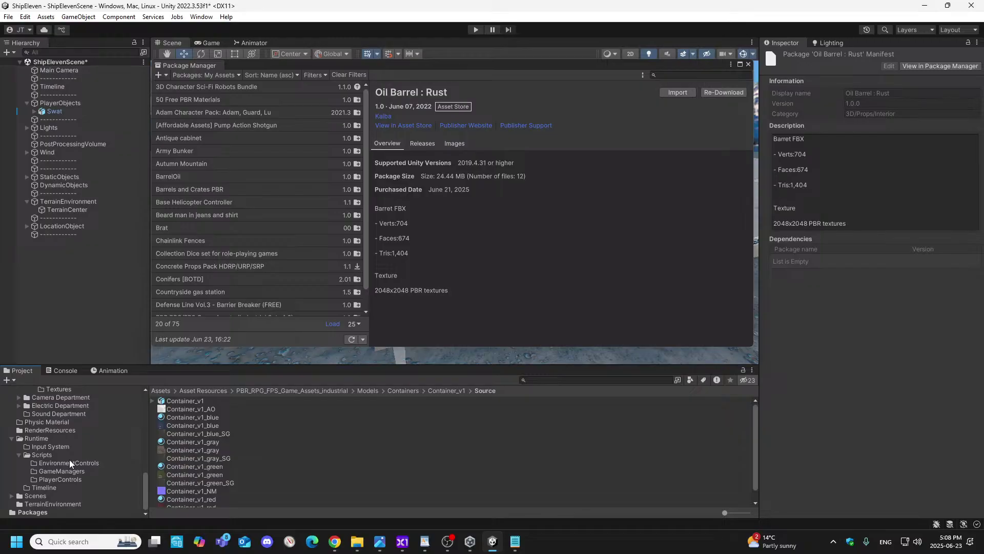
scroll(69, 460, up, 10)
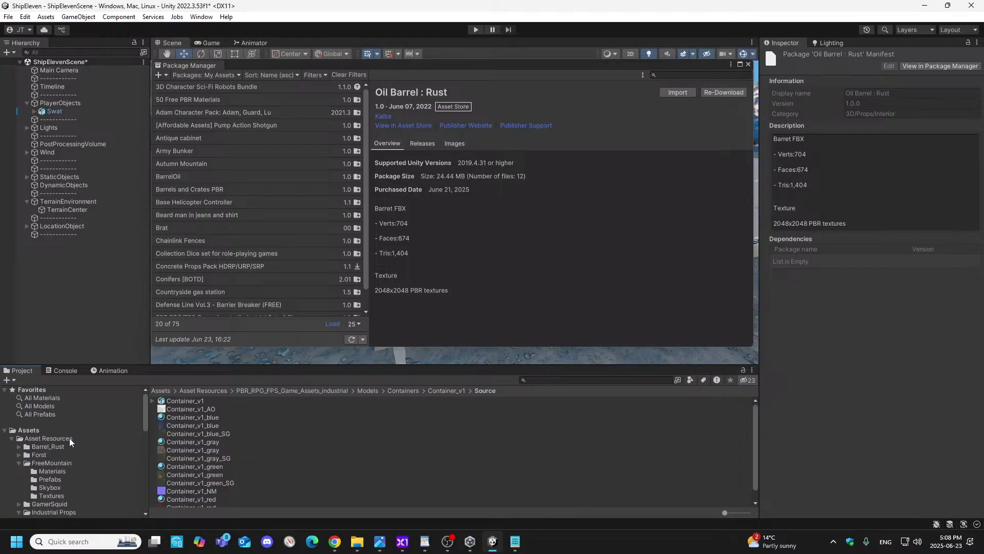
scroll(69, 456, down, 1)
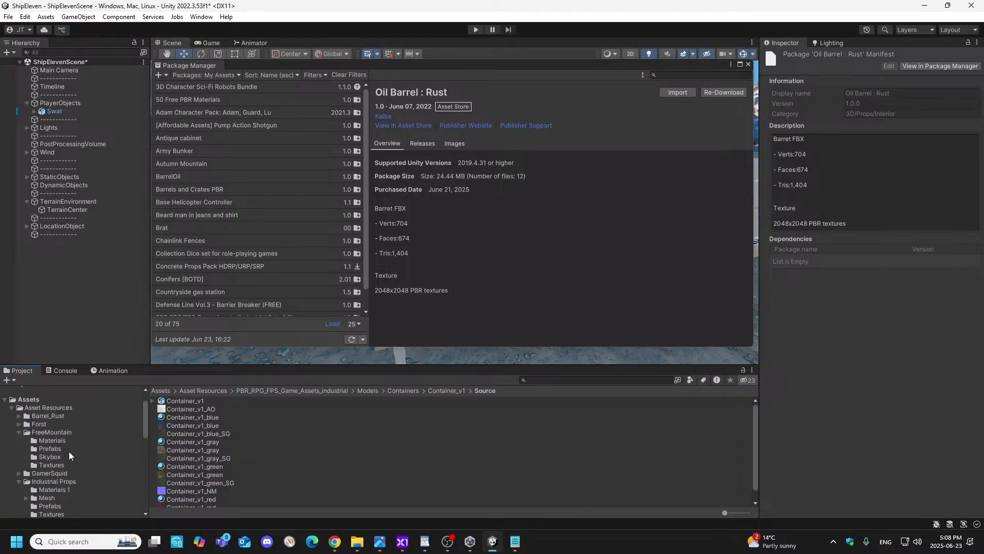
scroll(69, 451, down, 6)
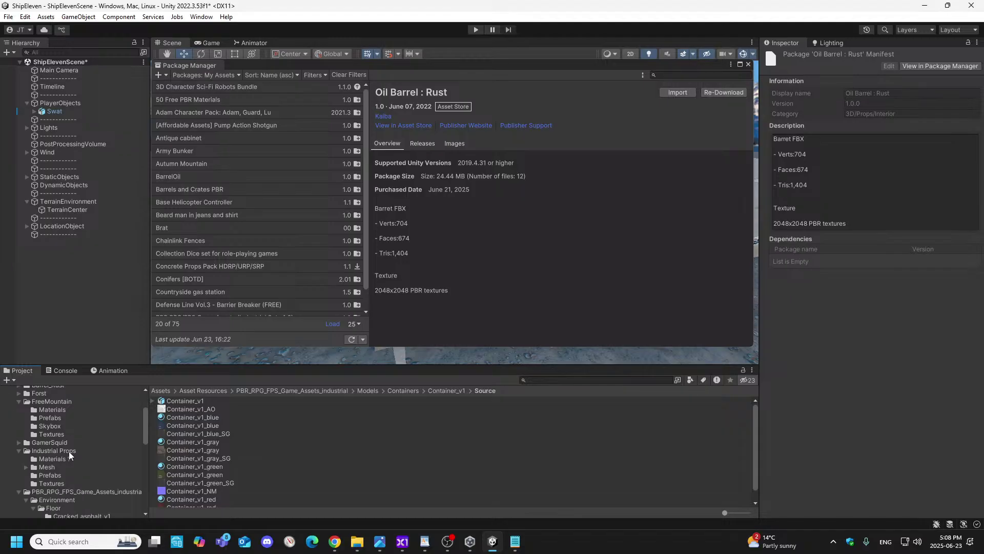
scroll(69, 454, down, 3)
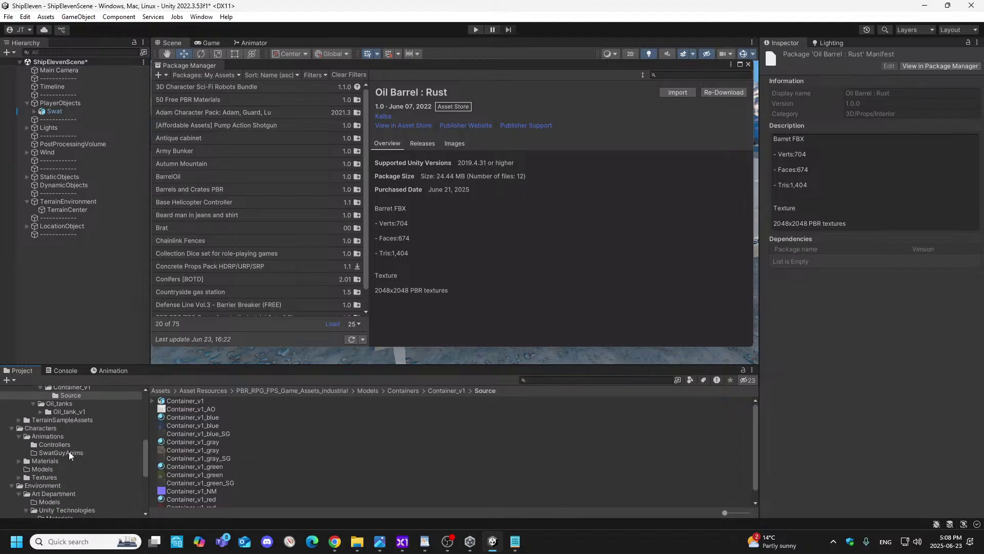
scroll(68, 451, up, 10)
click(30, 430)
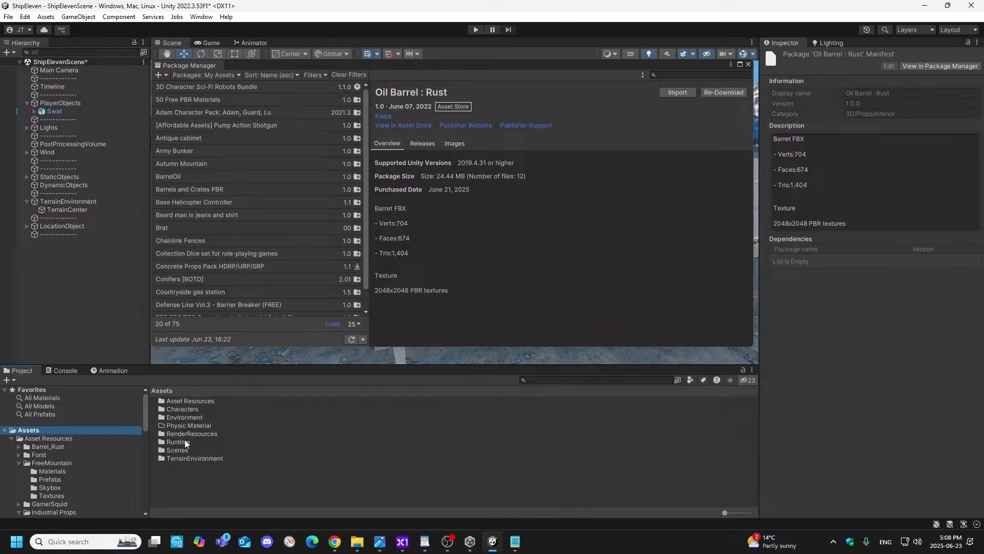
- Expand the Barrel_Rust folder and look through its Material, Model, Prefab and Texture subfolders
click(19, 446)
click(49, 455)
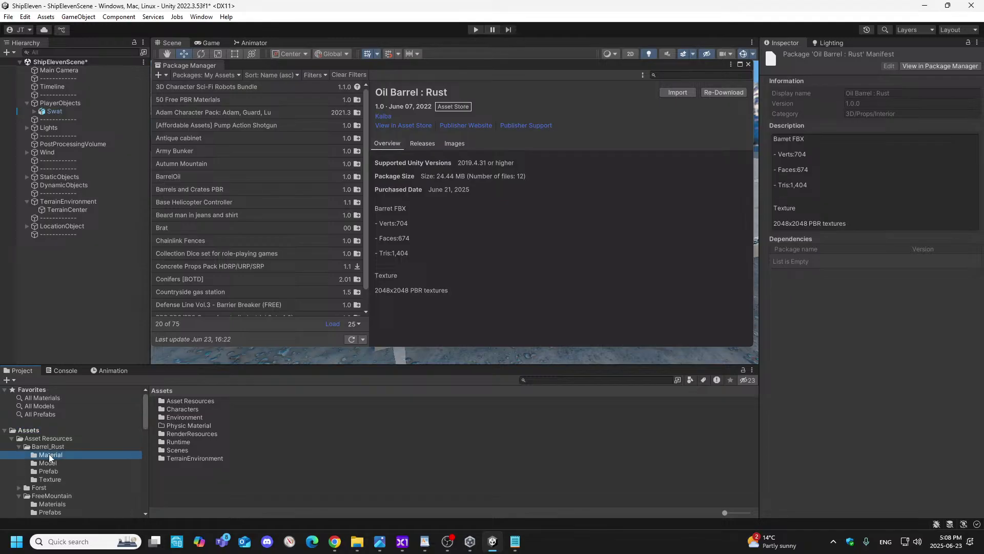
click(50, 463)
click(51, 472)
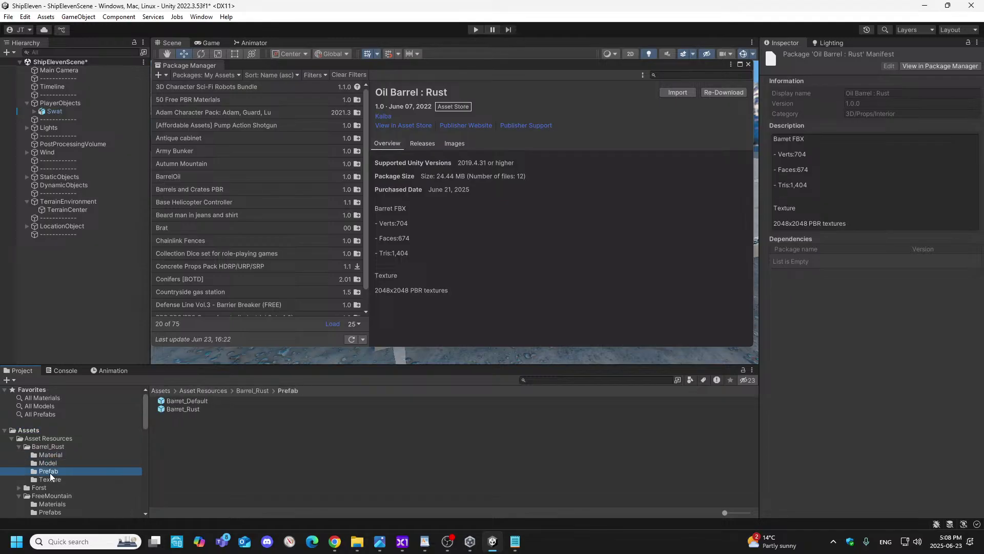
click(51, 480)
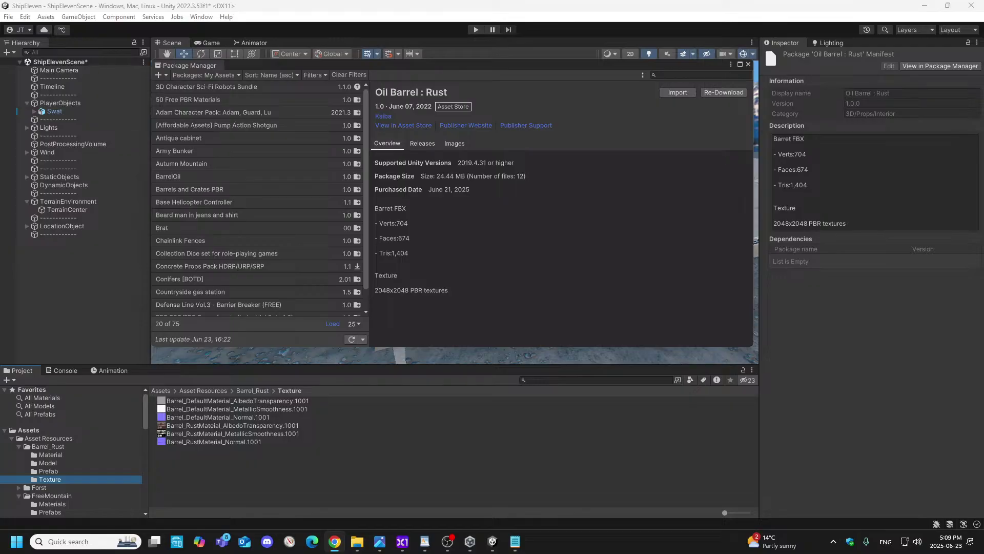
- View the Industrial Props prefabs and preview the Fence and pallet prefabs
scroll(72, 429, down, 4)
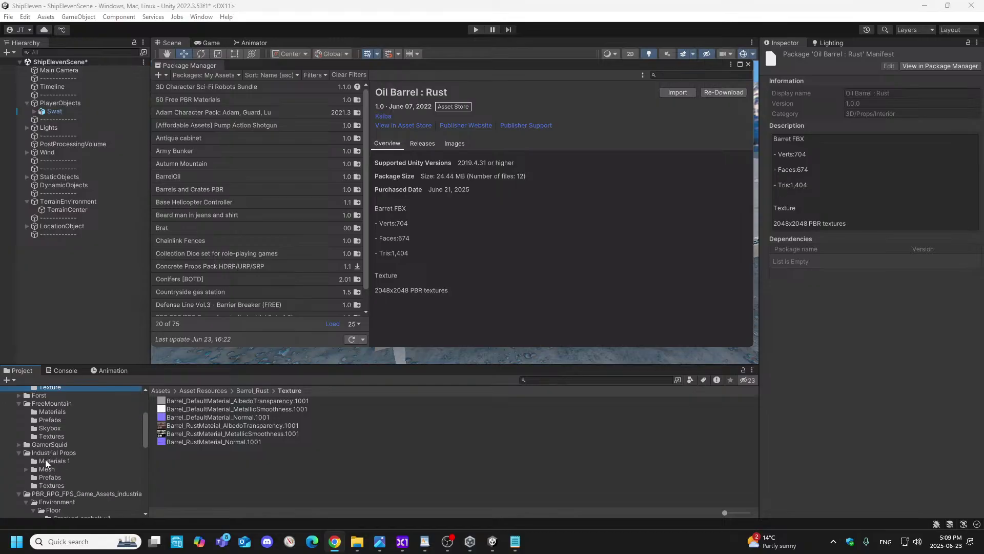
click(46, 477)
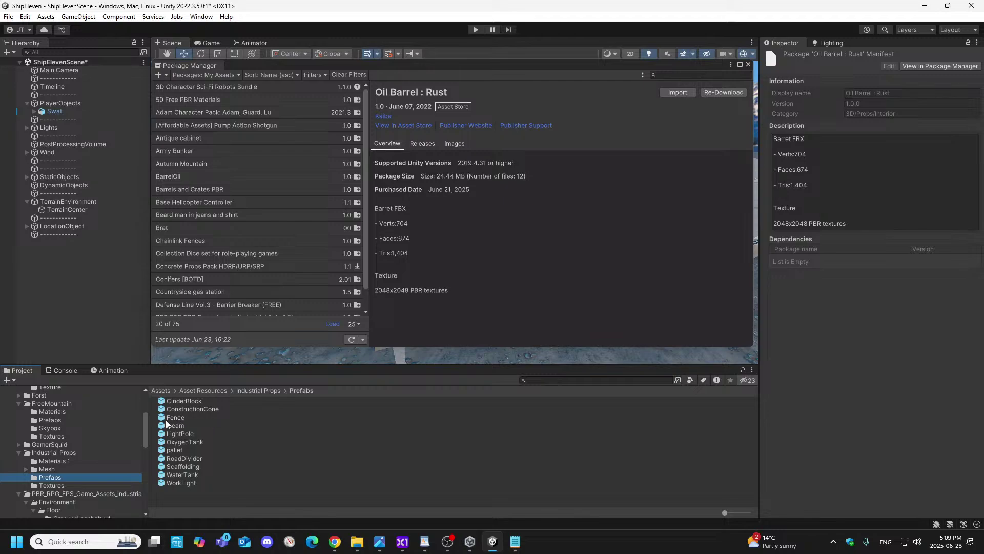
click(180, 420)
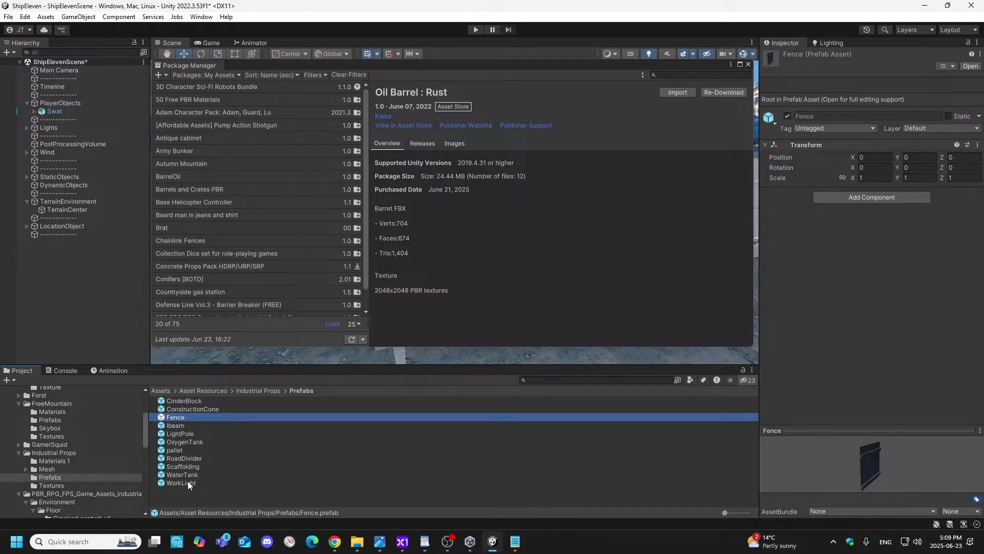
click(182, 449)
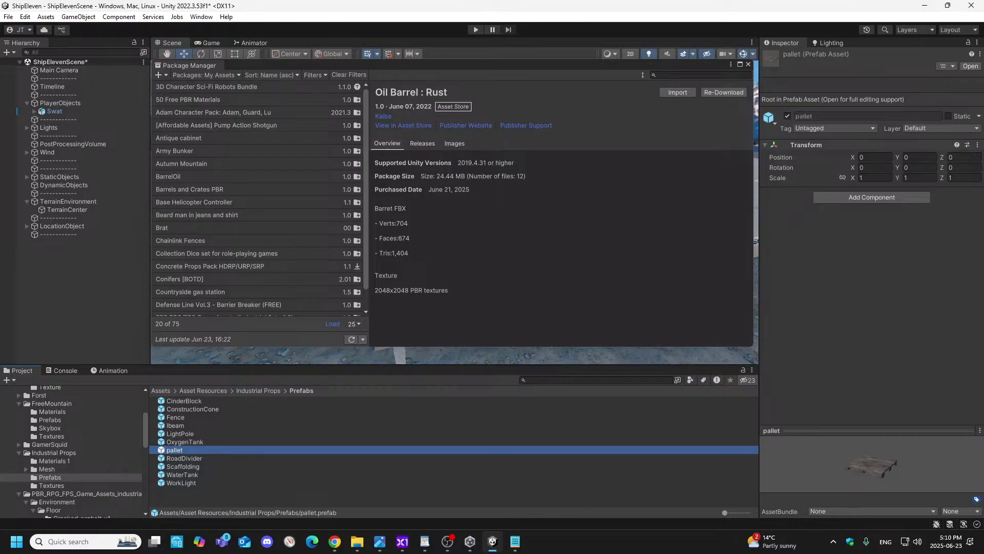
key(alt+Tab)
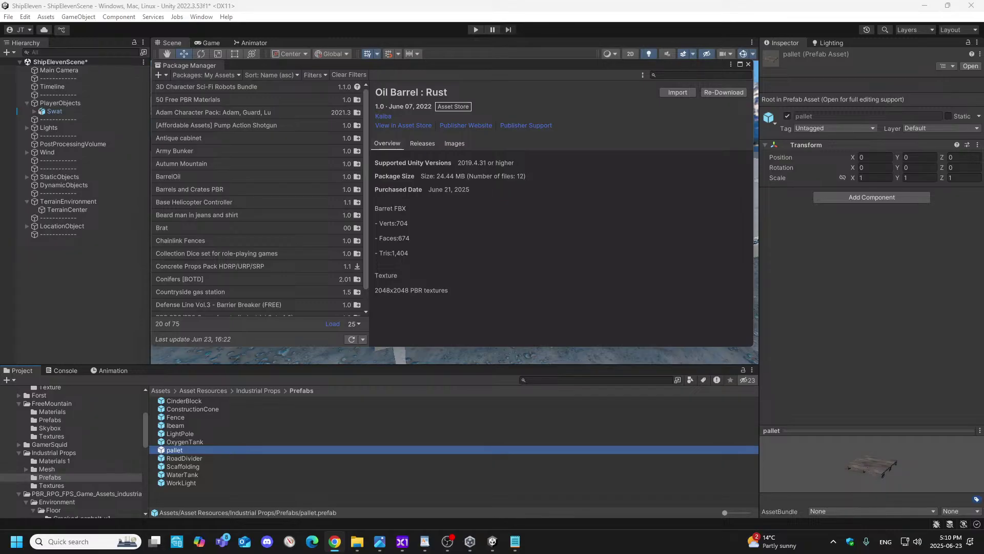
- Inspect the Cracked_asphalt_v1 floor material and view the prefabs in the Oil_tank_v1 folder
scroll(53, 459, down, 3)
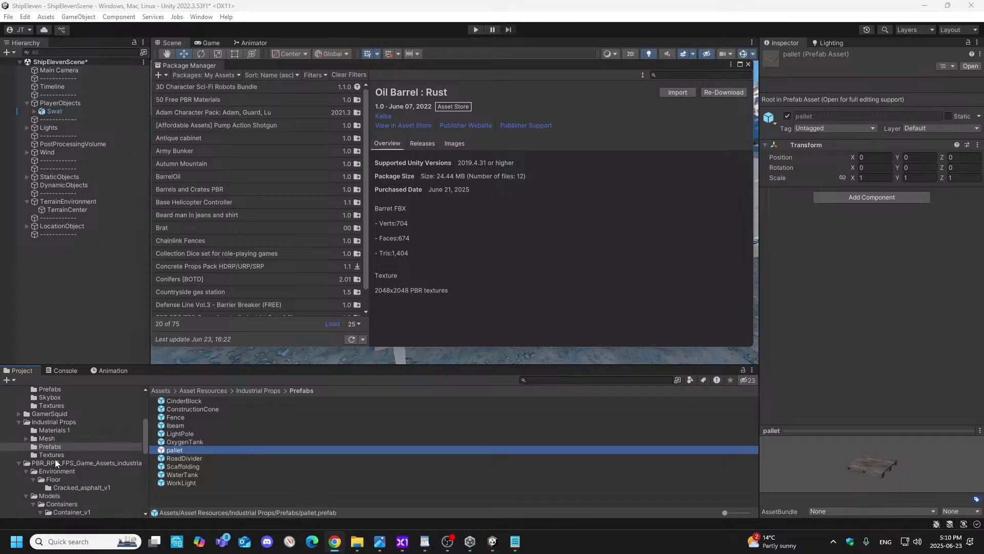
click(67, 457)
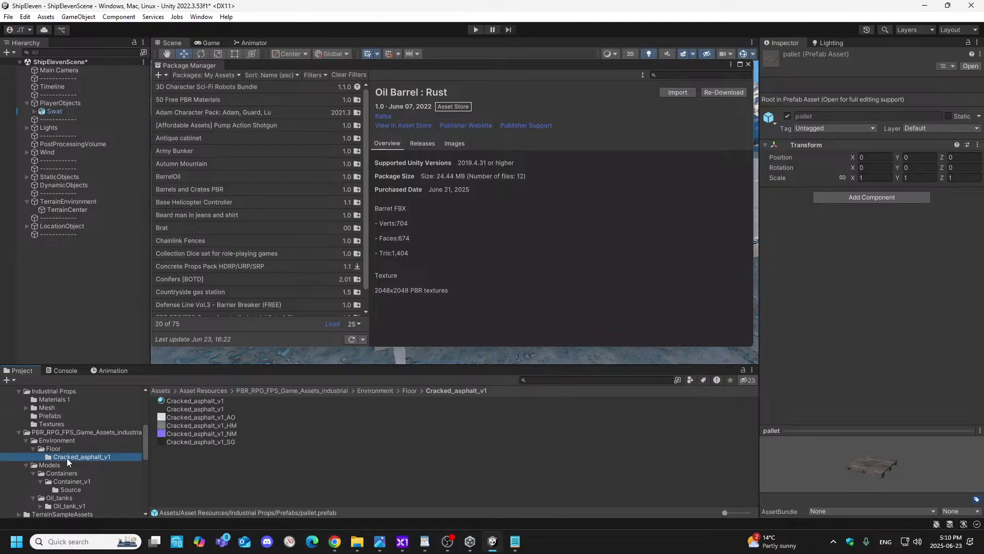
click(198, 402)
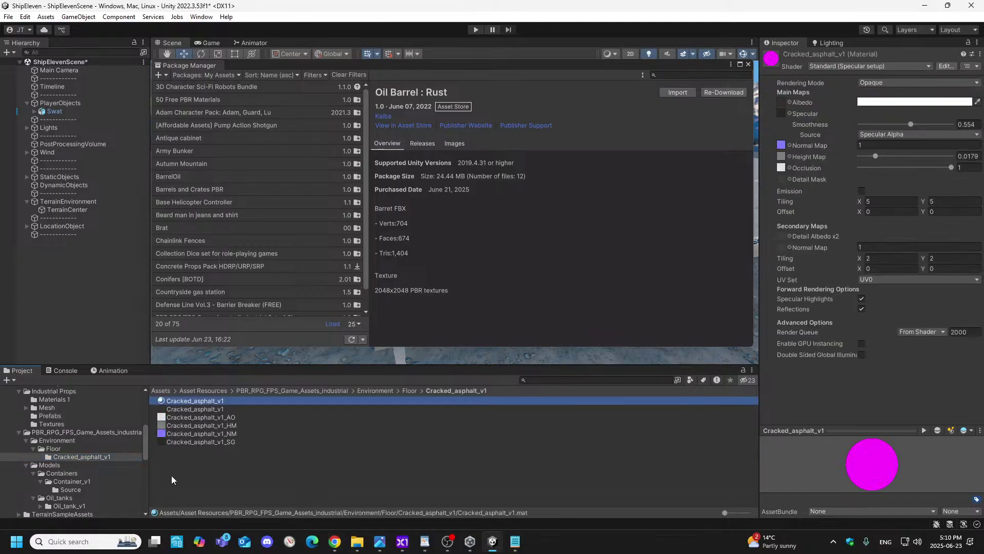
scroll(70, 464, down, 2)
click(65, 476)
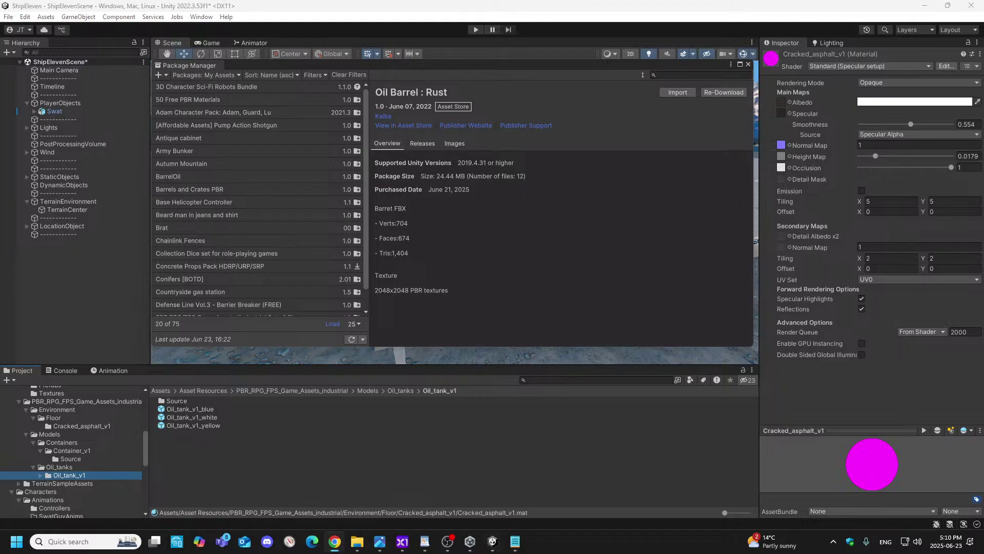
- Import the BarrelOil package, skipping its package dependencies and leaving out the Demo folder's Scenes
click(681, 93)
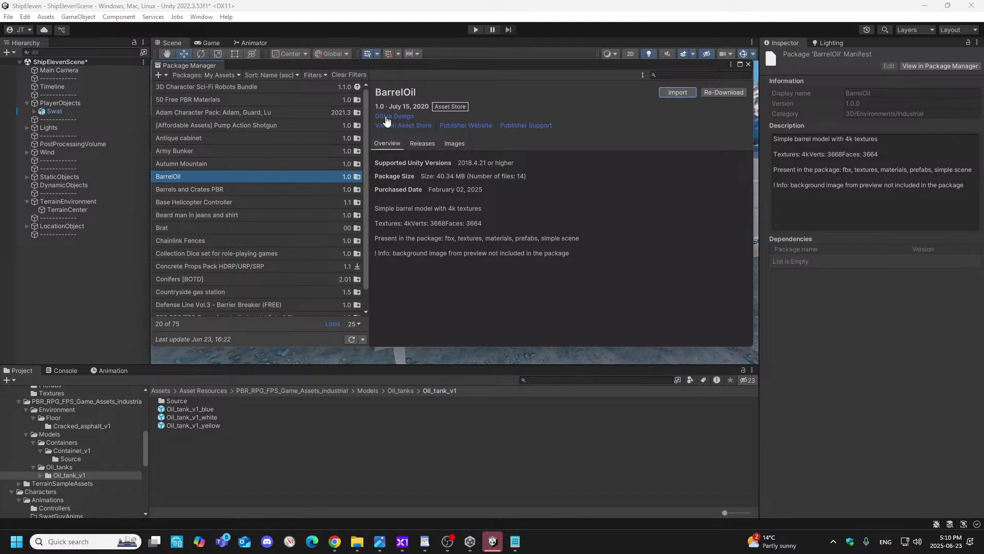
click(680, 93)
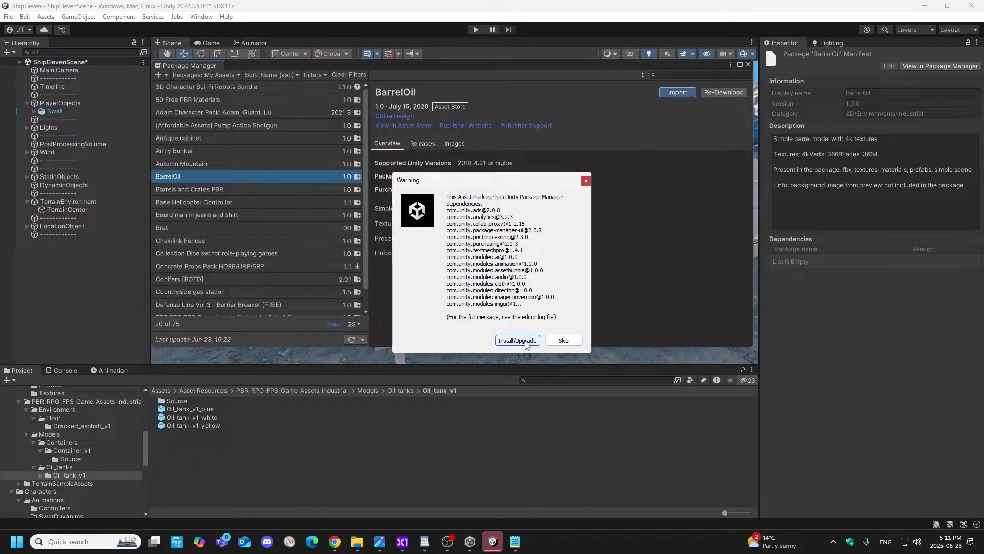
click(564, 340)
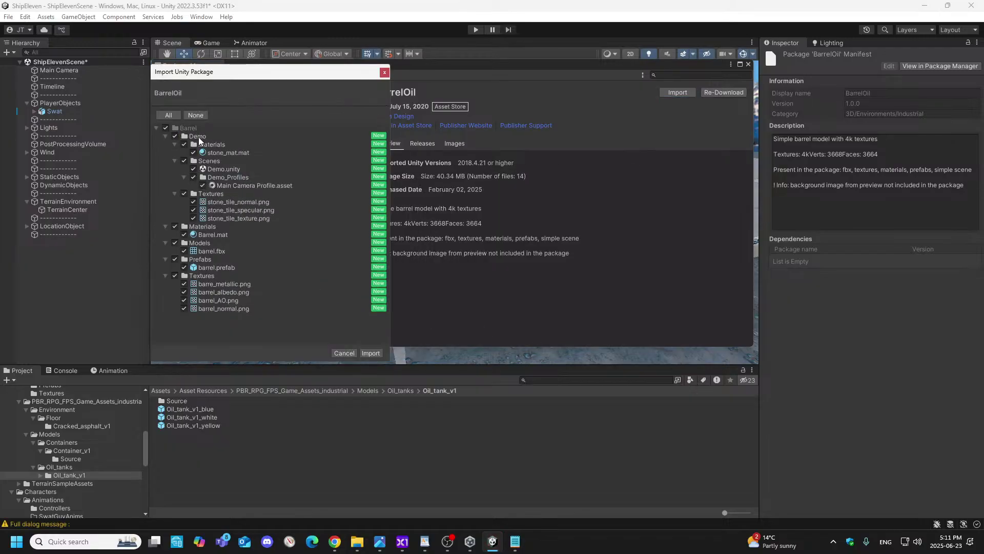
click(175, 136)
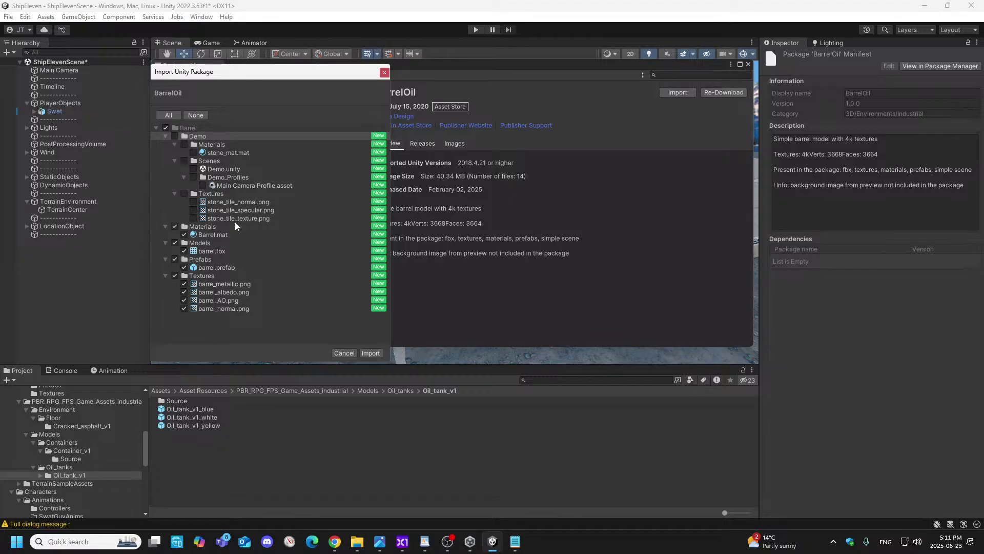
click(175, 136)
click(184, 161)
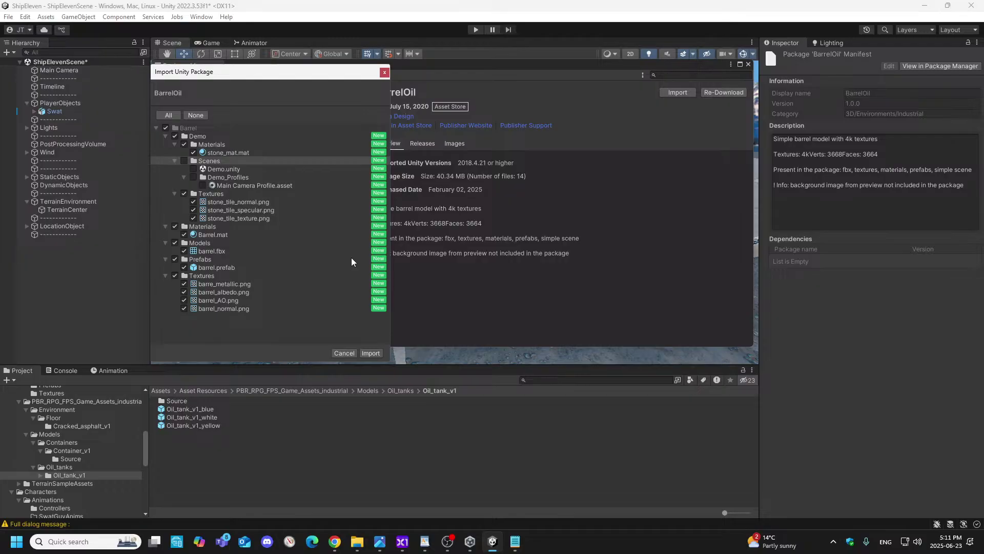
click(371, 354)
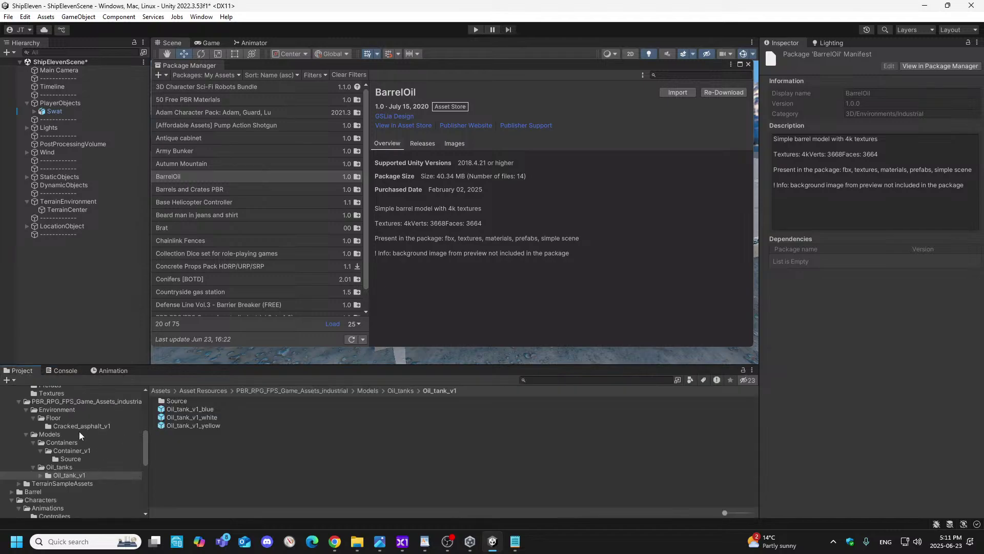
- Move the imported Barrel folder from the Assets root into the Asset Resources folder
click(59, 467)
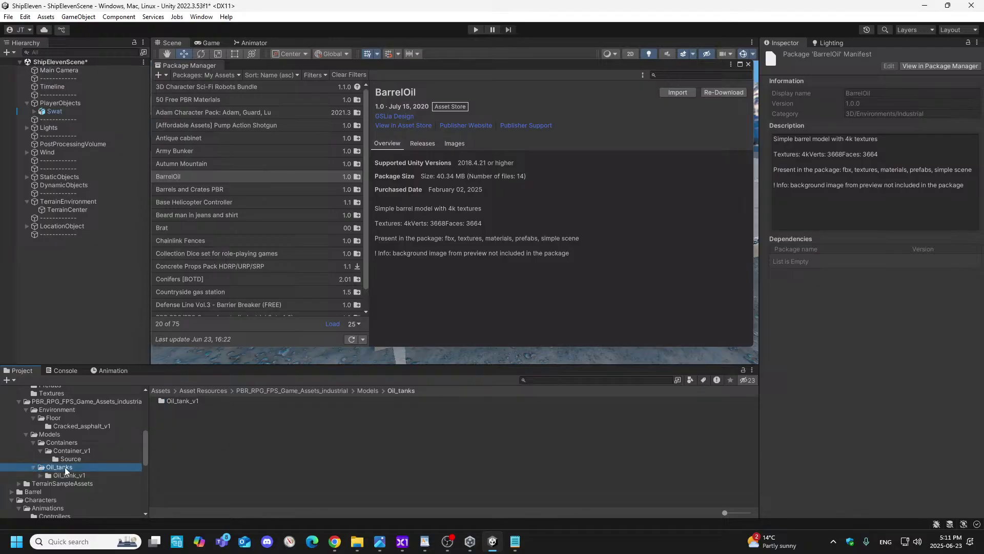
scroll(64, 466, up, 10)
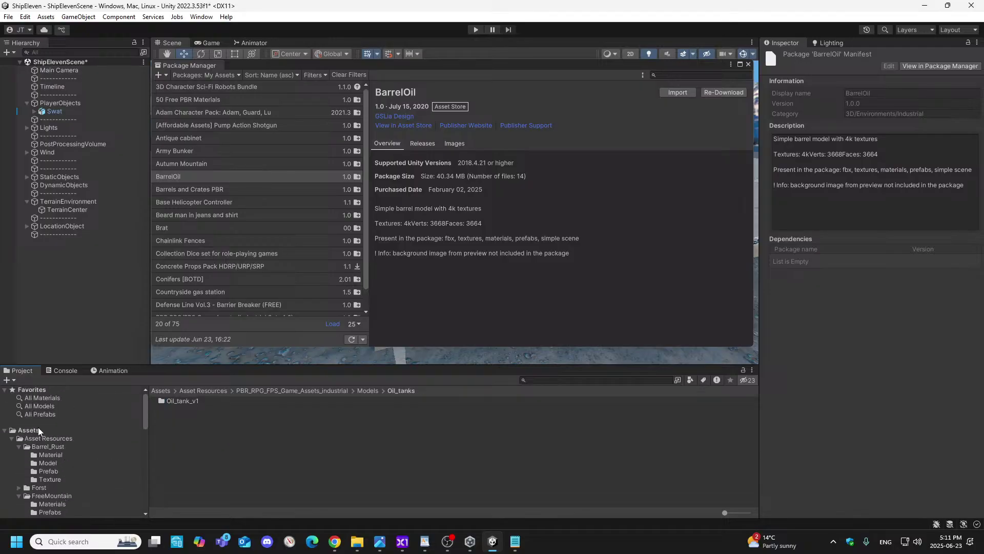
click(40, 429)
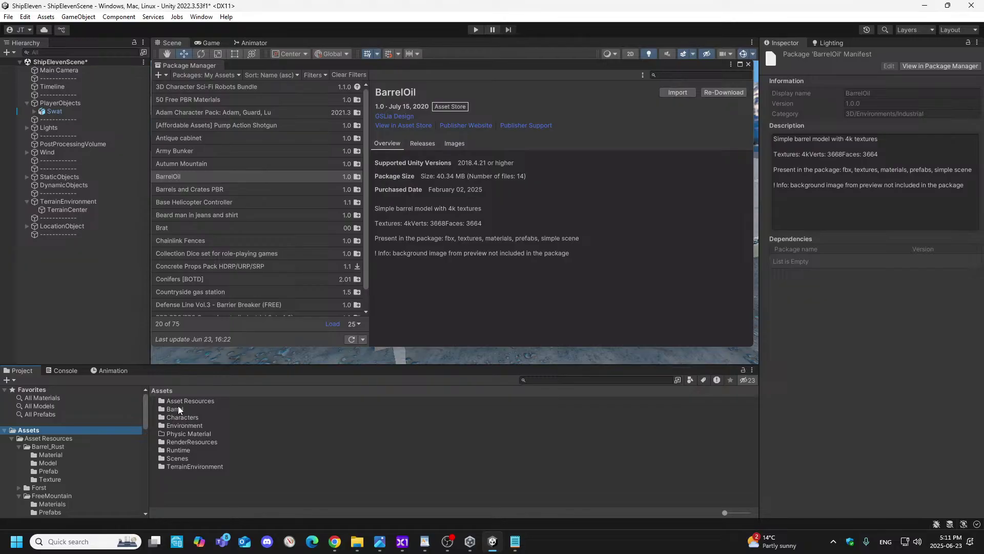
scroll(78, 451, down, 5)
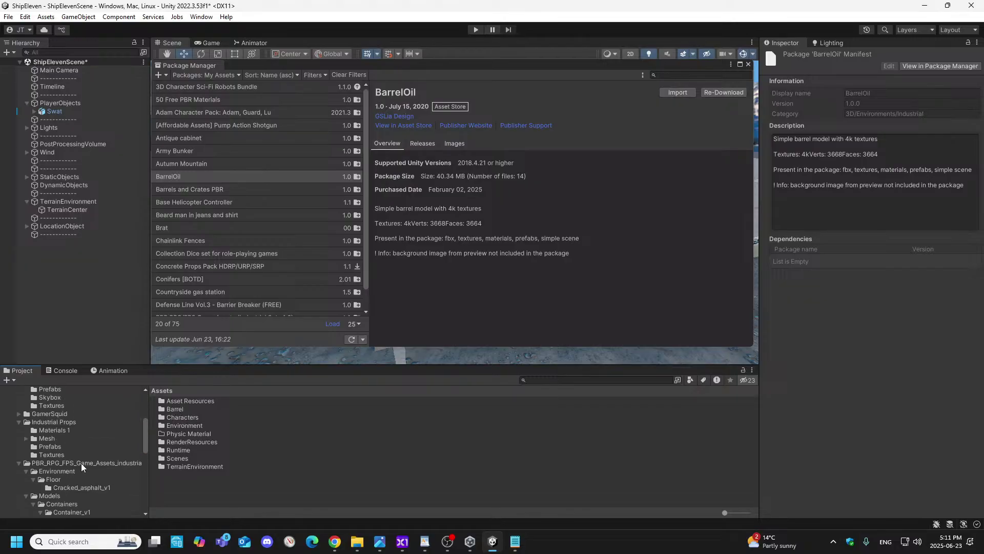
scroll(81, 467, up, 5)
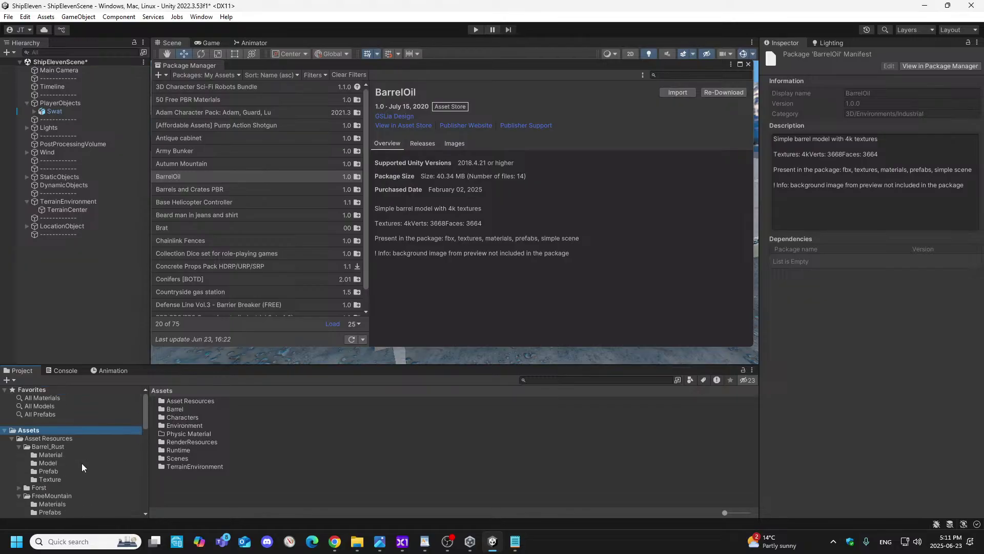
scroll(81, 463, down, 6)
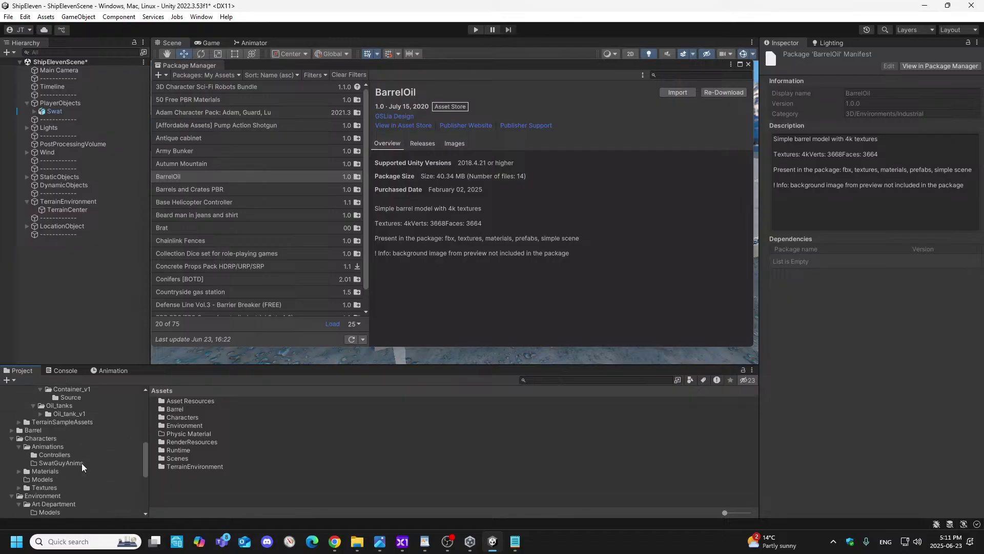
scroll(41, 411, up, 4)
scroll(44, 391, up, 3)
drag(40, 433, 40, 439)
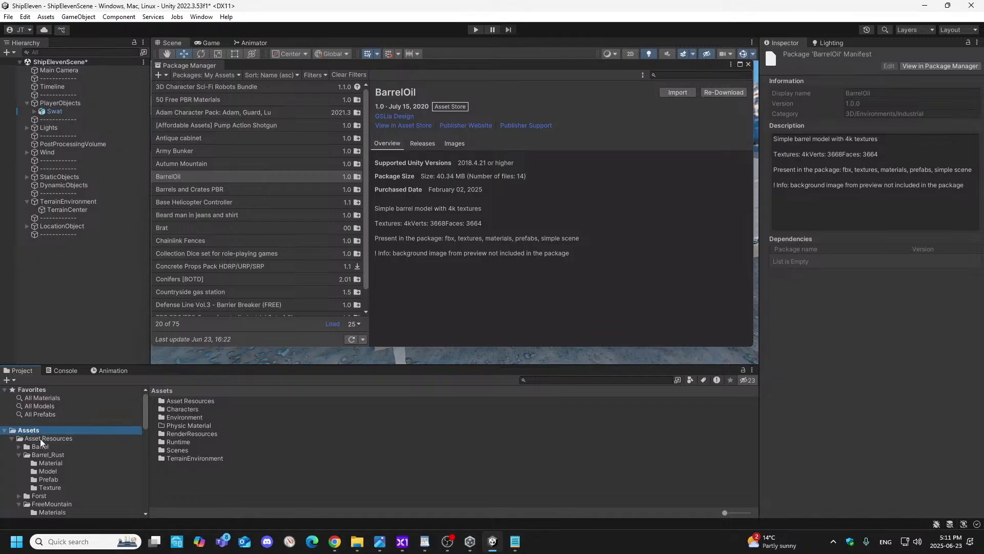
- Show the contents of Asset Resources and expand its Barrel folder to see the subfolders
click(41, 440)
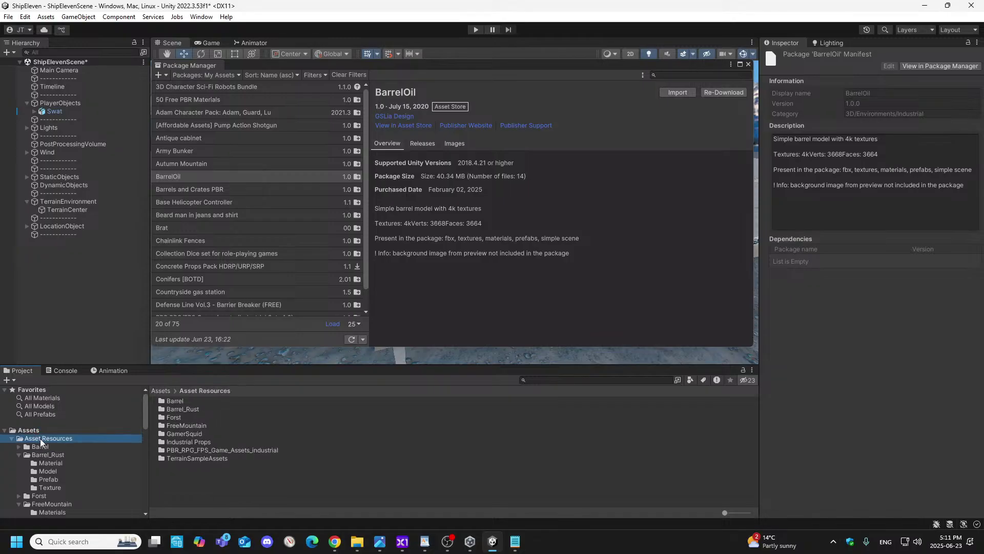
click(163, 402)
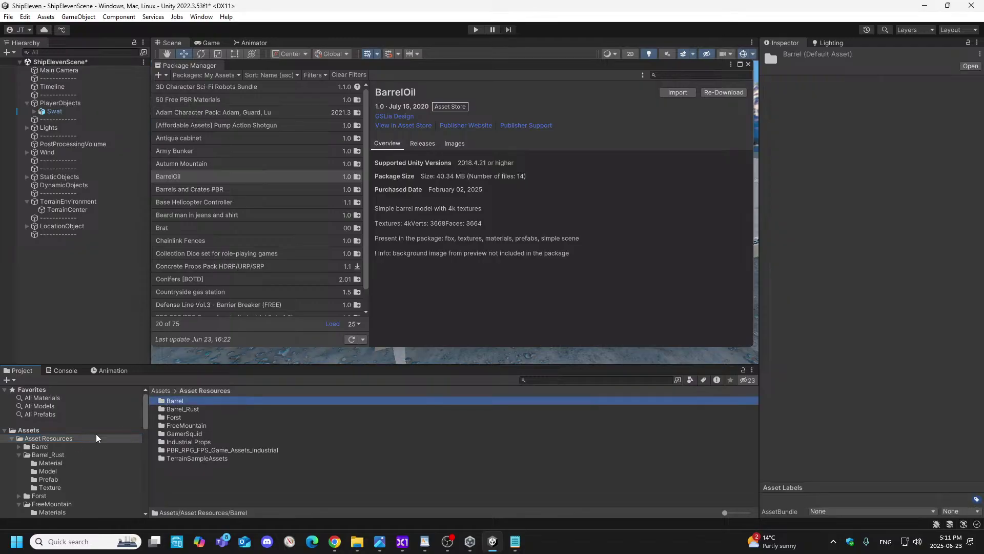
click(19, 447)
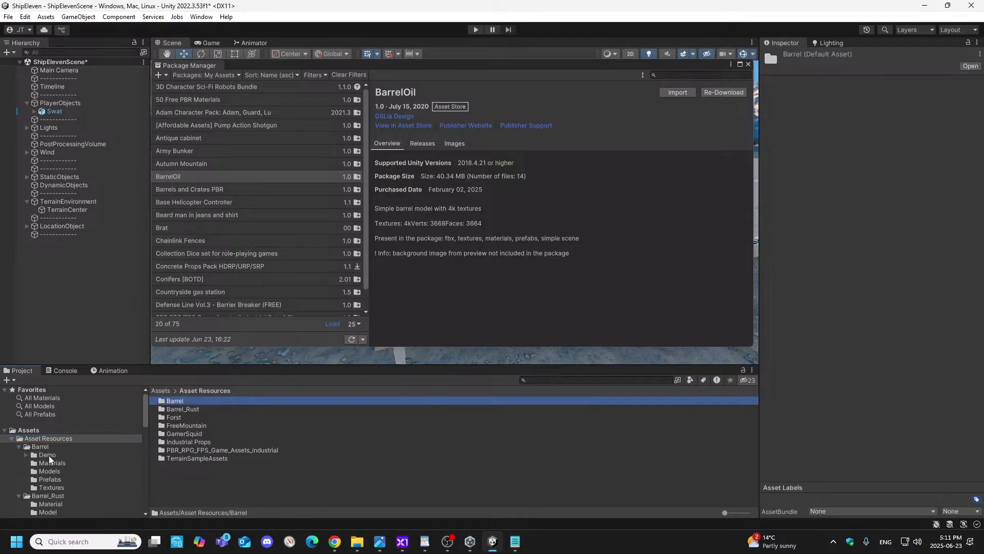
- Look through the Barrel folder's Demo, Textures and Prefabs subfolders and inspect the barrel prefab
click(48, 455)
click(25, 455)
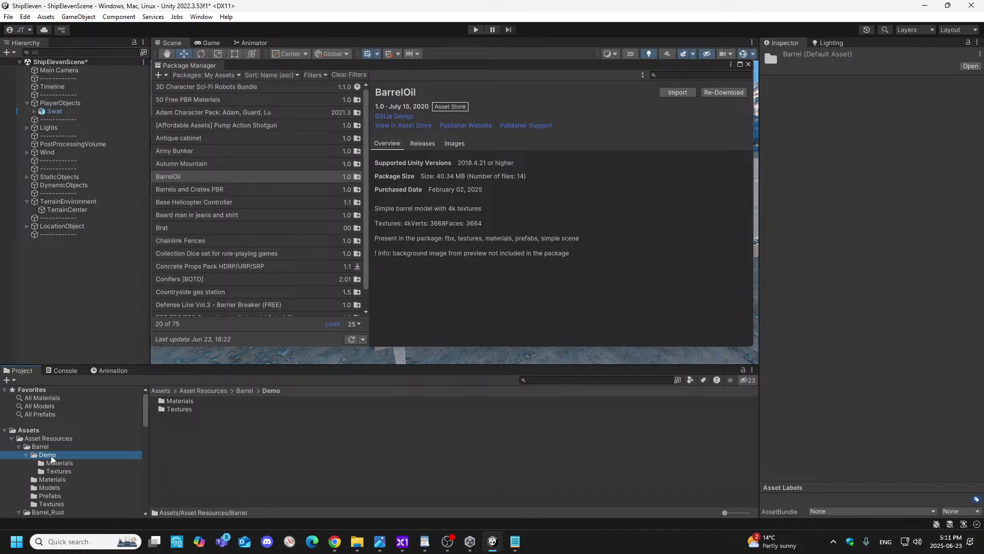
click(57, 471)
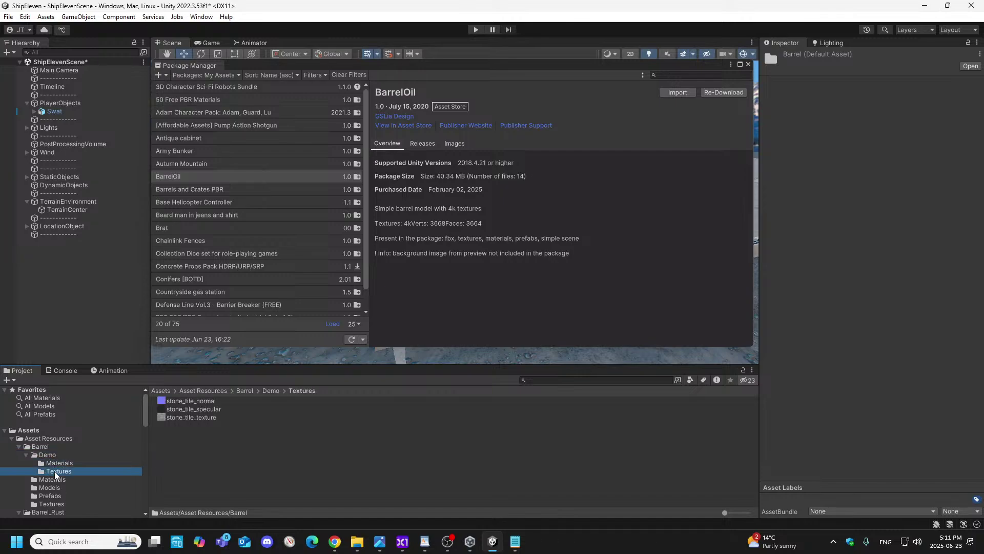
click(26, 455)
click(61, 463)
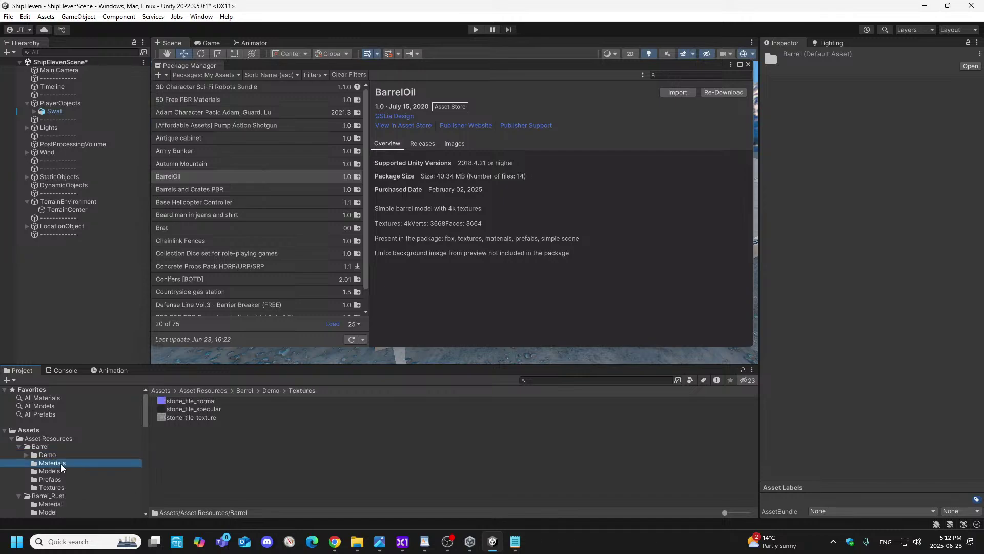
click(58, 479)
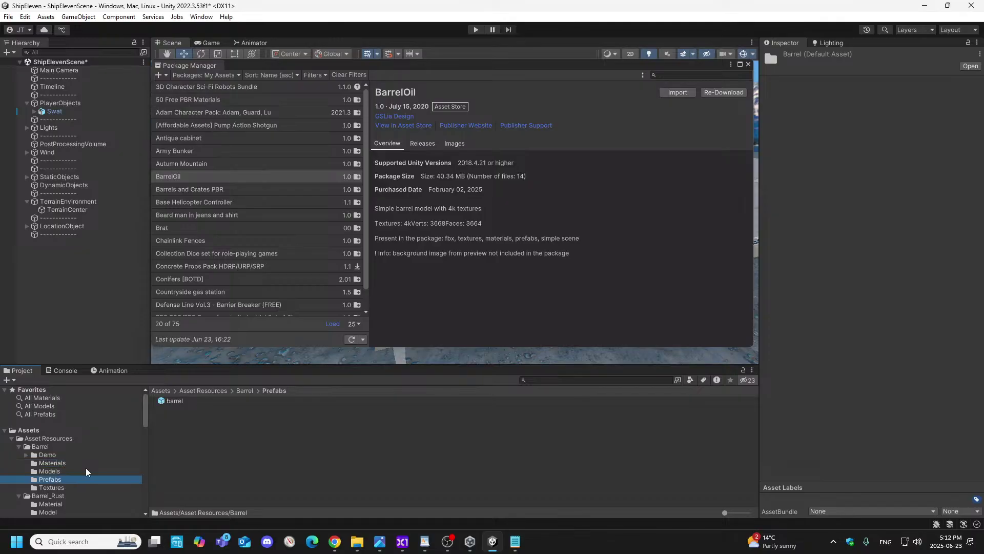
click(175, 404)
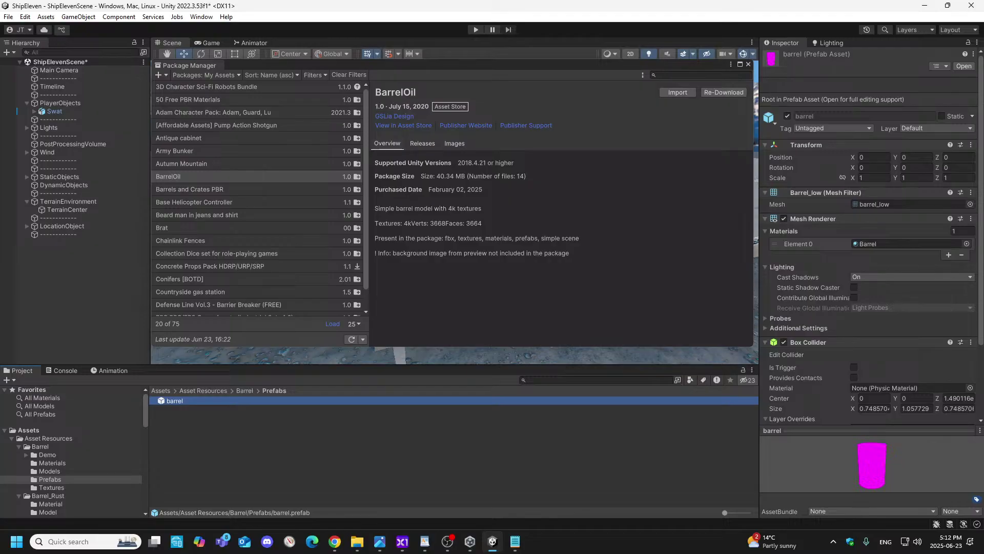
key(alt+Tab)
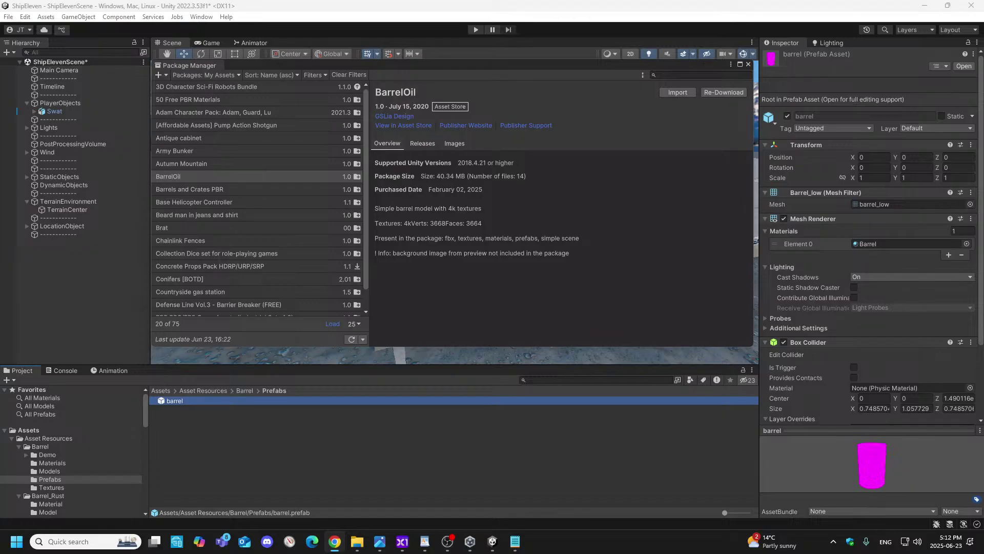
- Collapse FreeMountain, browse the Forst folder down to its CTI Runtime Components prefabs and inspect the CTI Windzone URP prefab
scroll(57, 465, down, 3)
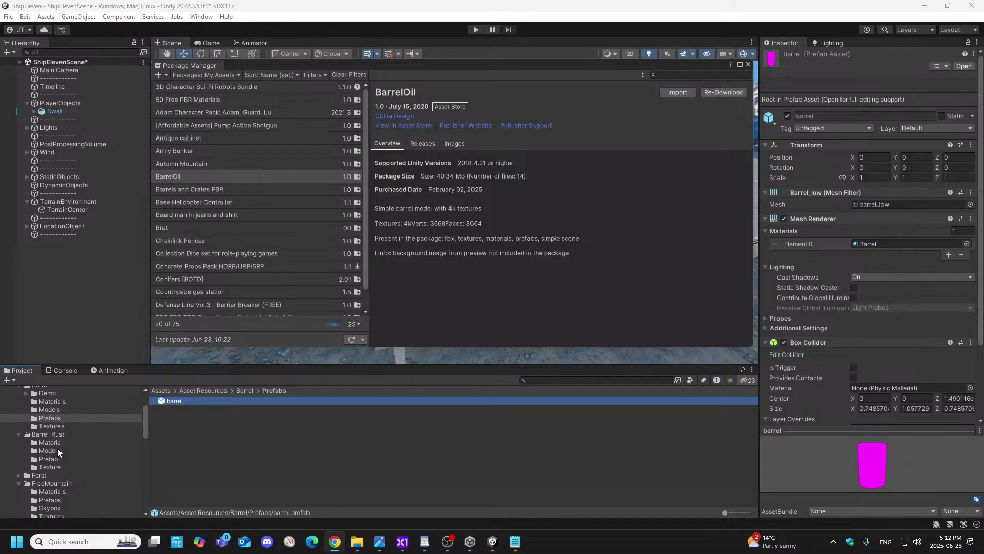
scroll(57, 448, down, 2)
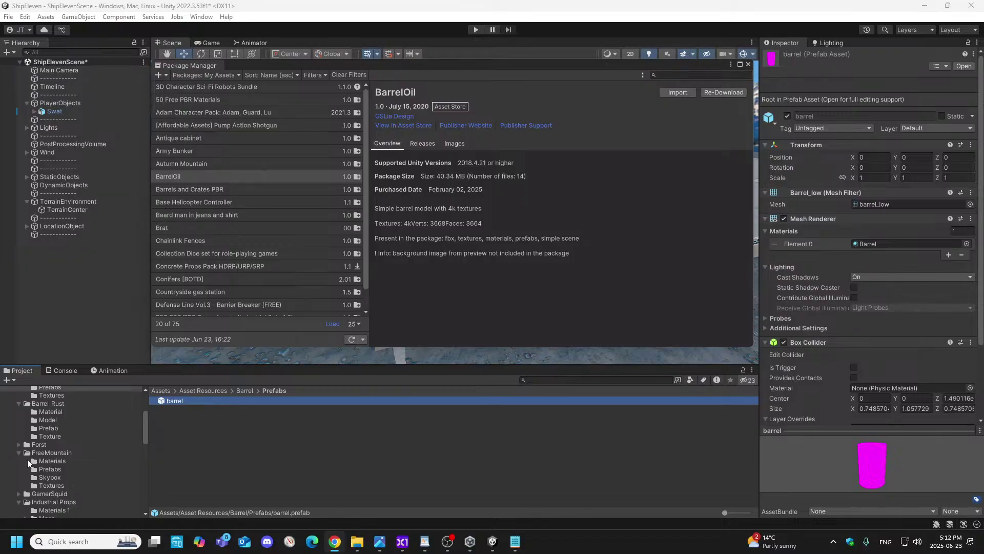
click(18, 453)
click(18, 445)
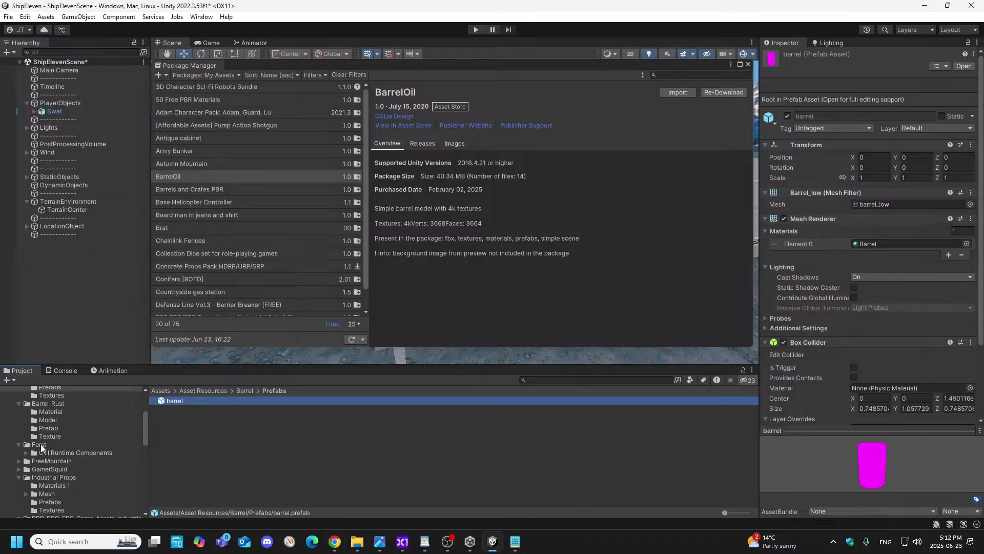
click(60, 453)
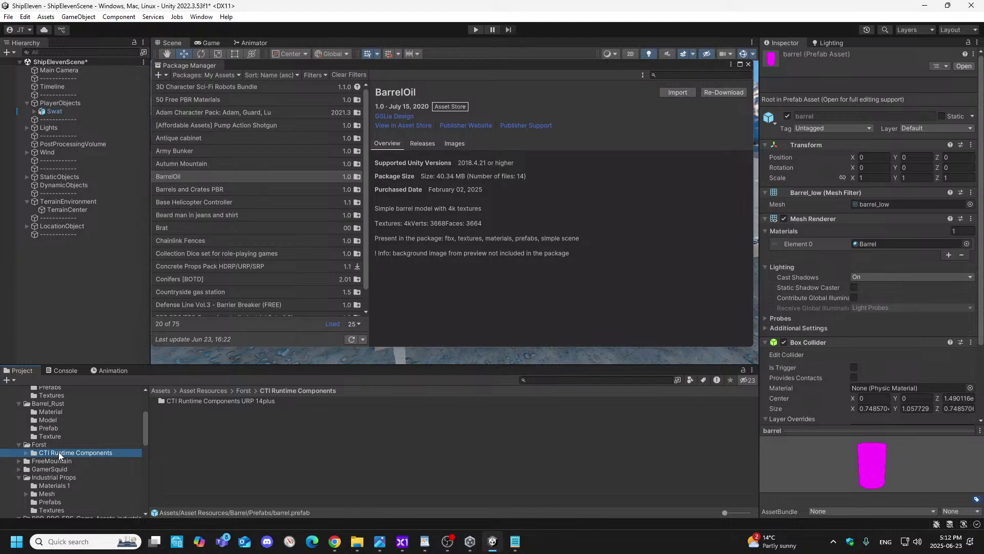
click(27, 452)
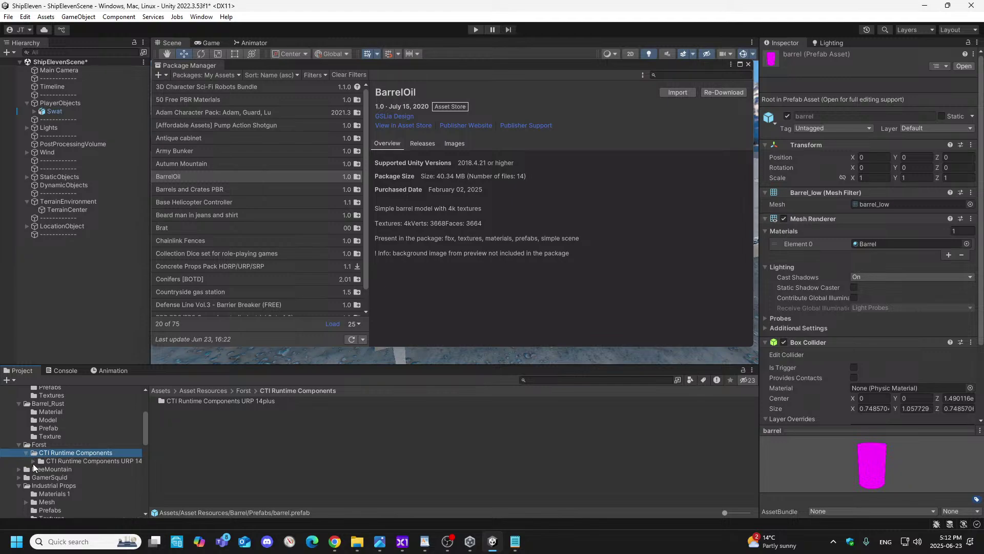
click(33, 463)
click(62, 469)
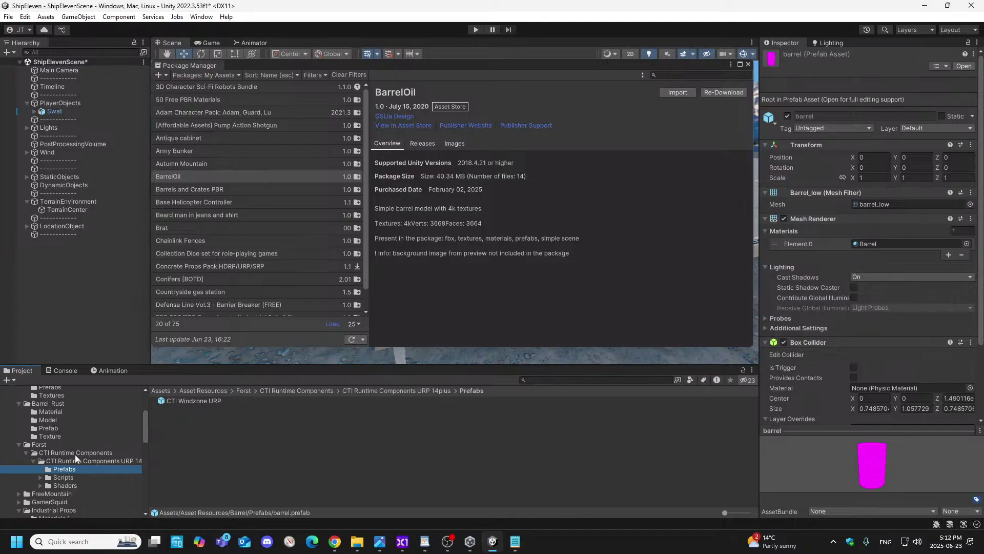
click(33, 461)
click(26, 453)
click(19, 445)
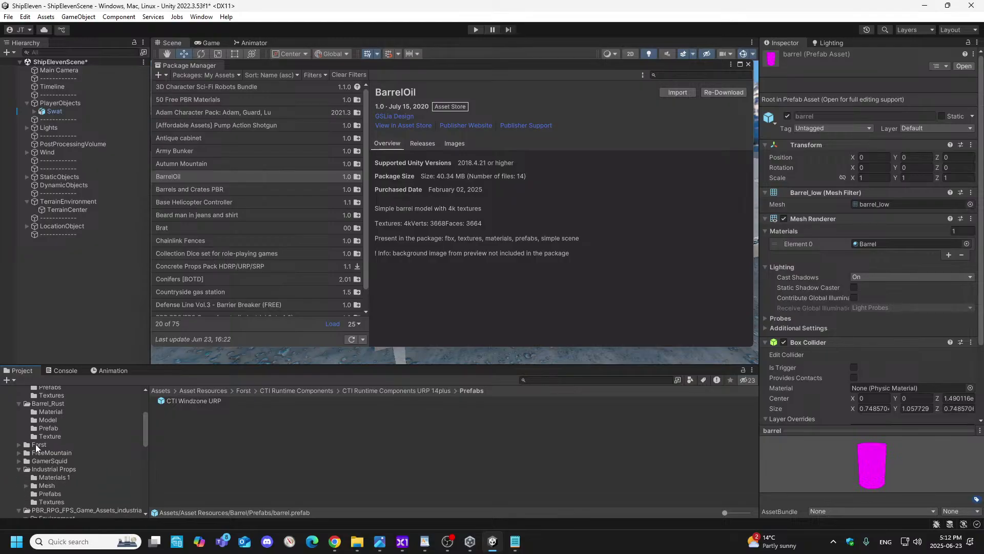
click(201, 402)
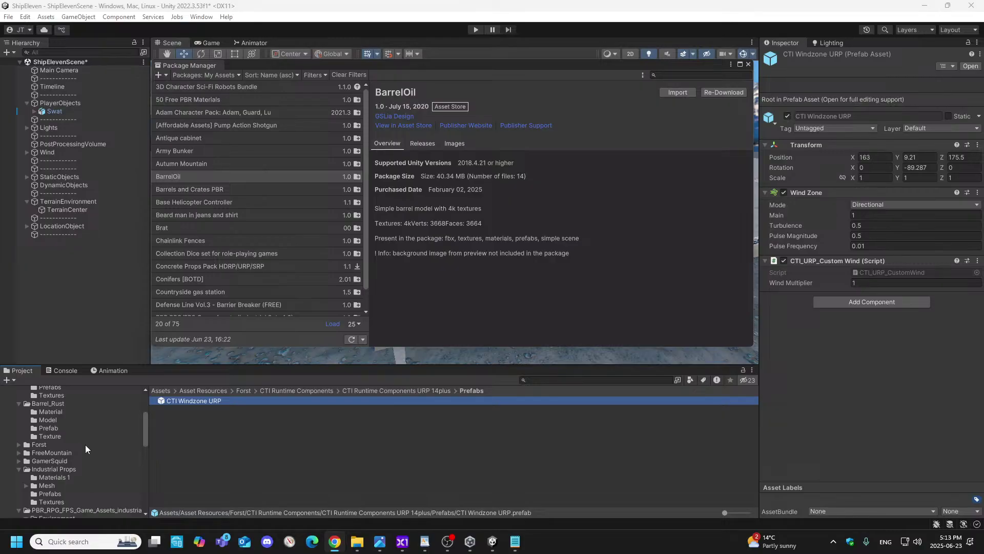
- Collapse the Barrel_Rust and Barrel folders and preview the Scaffolding prefab in Industrial Props
click(19, 404)
scroll(27, 422, up, 2)
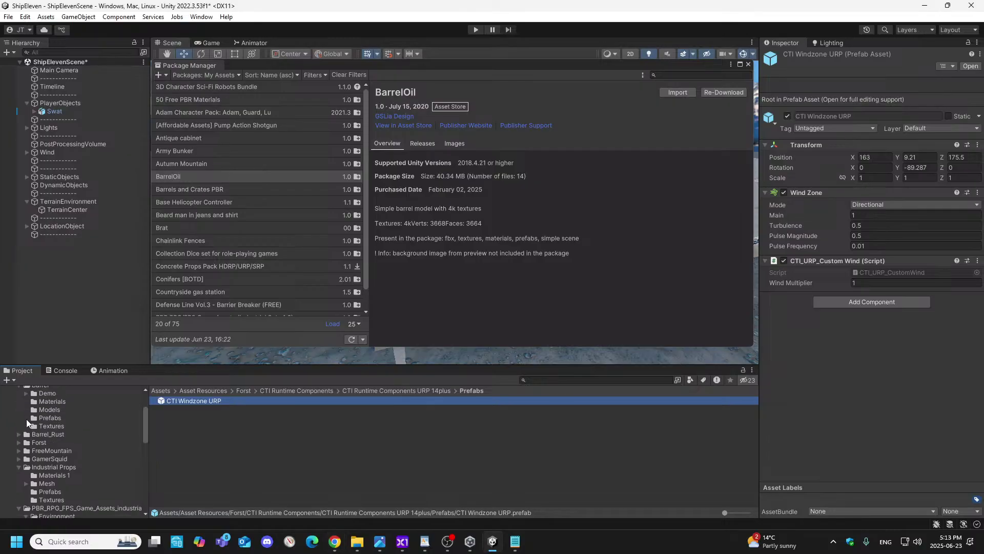
scroll(36, 447, up, 2)
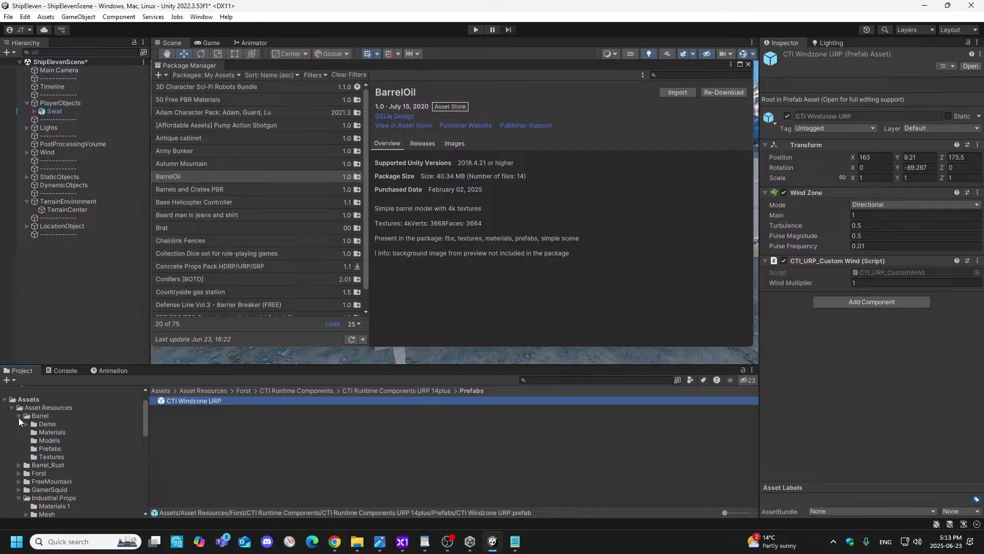
click(19, 416)
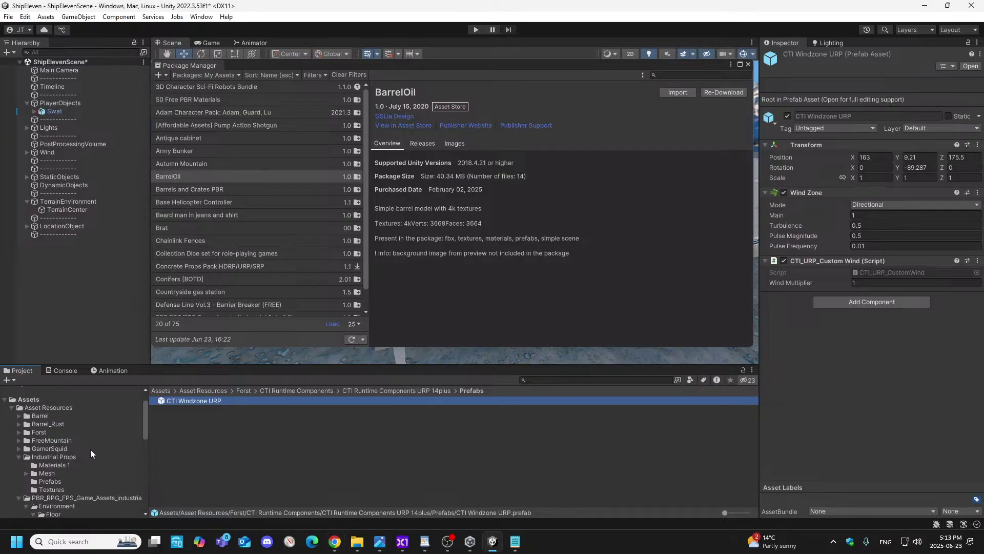
click(52, 482)
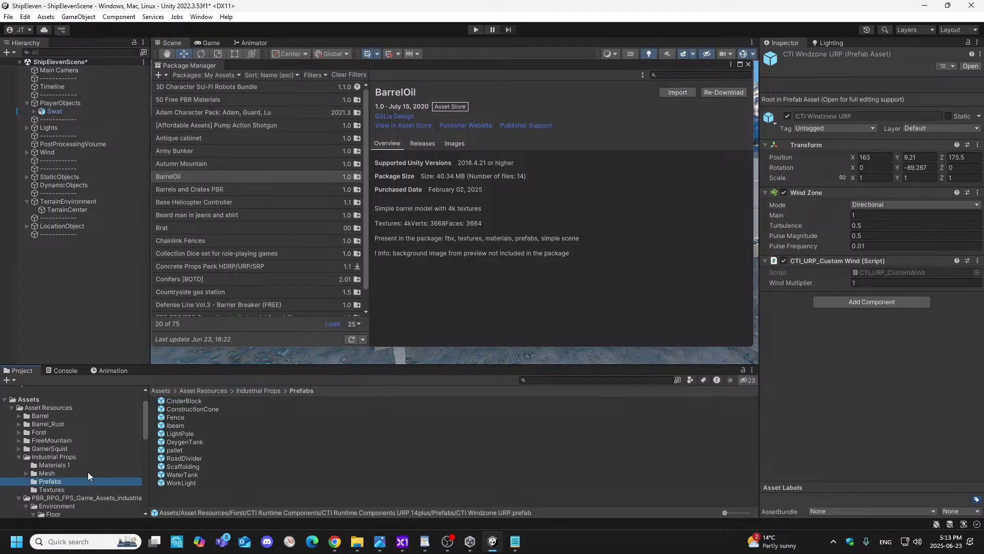
click(179, 466)
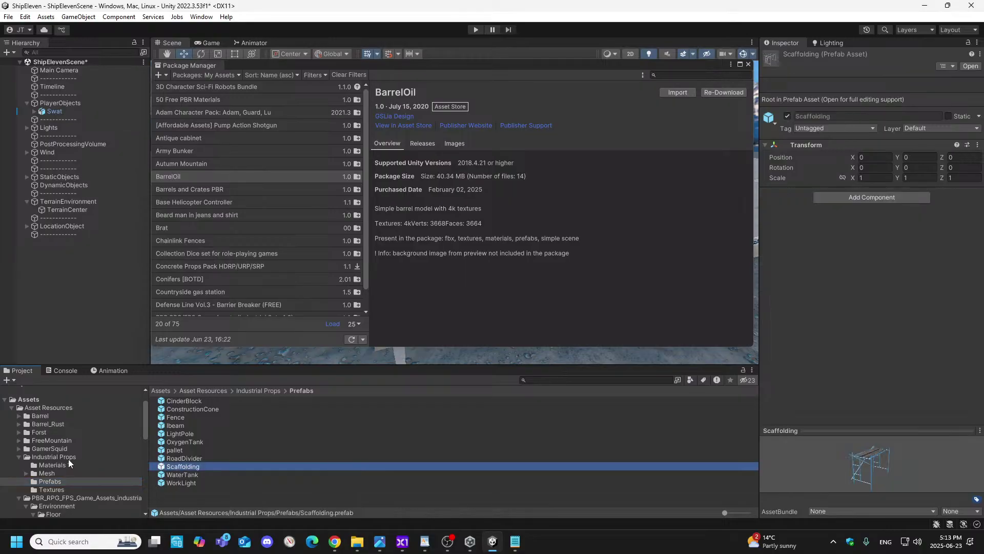
- Collapse the Oil_tanks folder and view the container source files and prefabs in the Container_v1 folder
scroll(70, 456, down, 3)
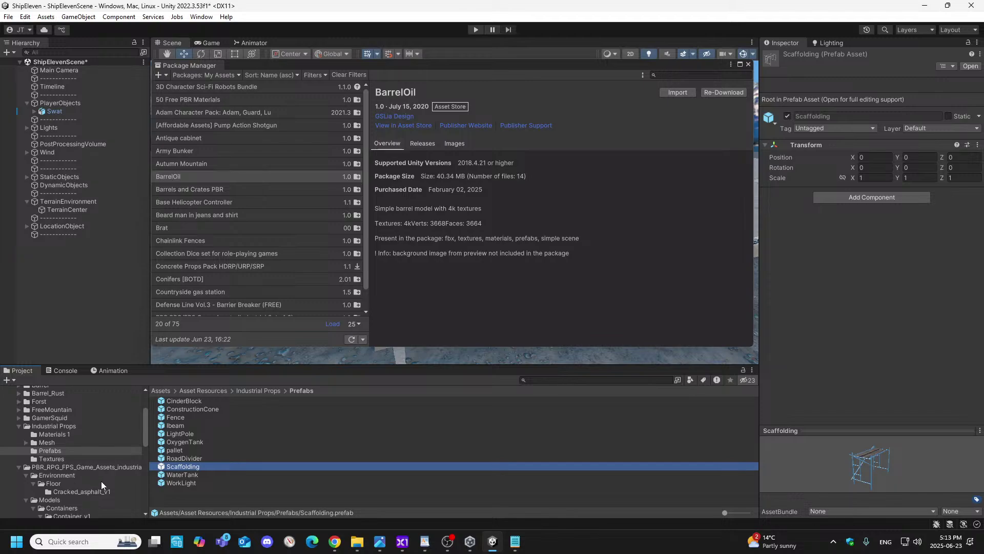
scroll(100, 480, down, 3)
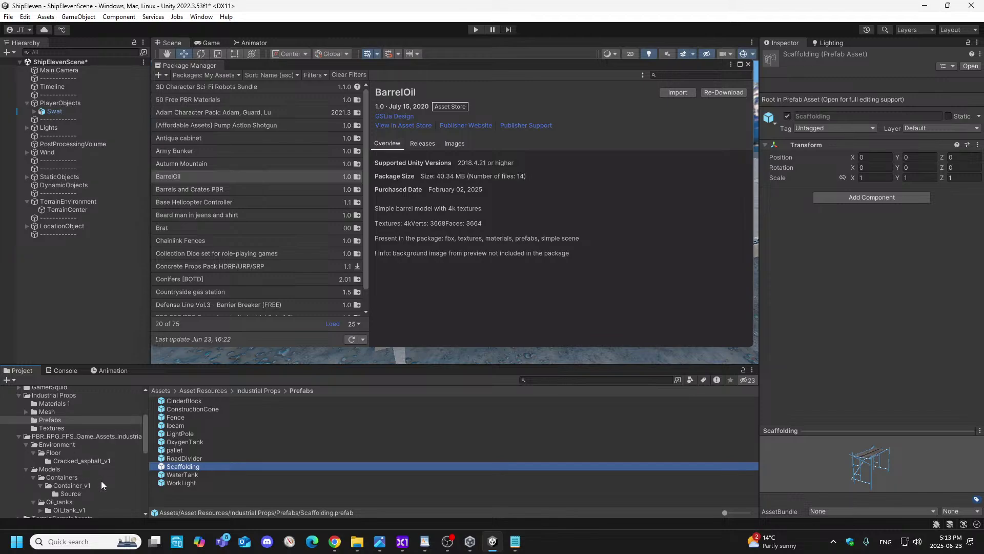
scroll(100, 481, down, 3)
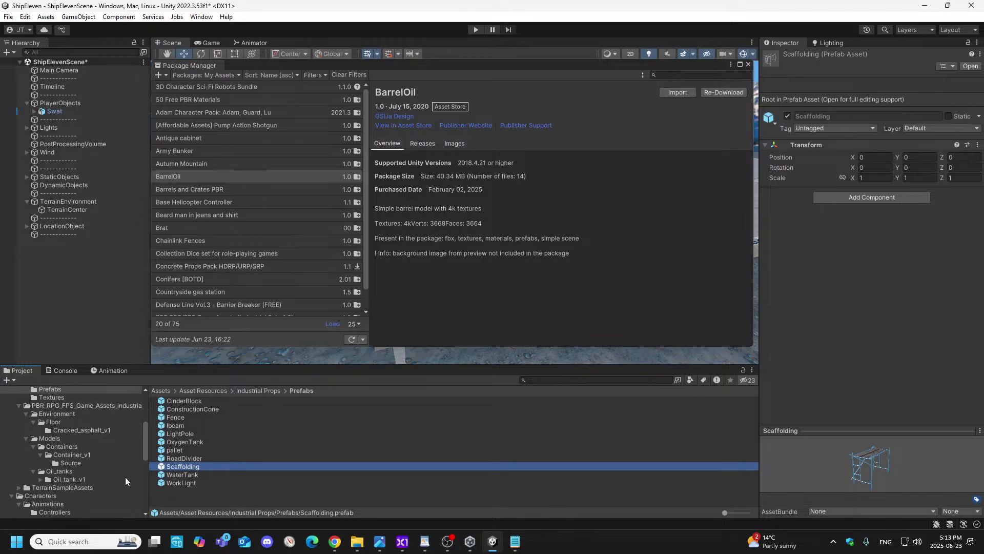
click(33, 470)
click(70, 463)
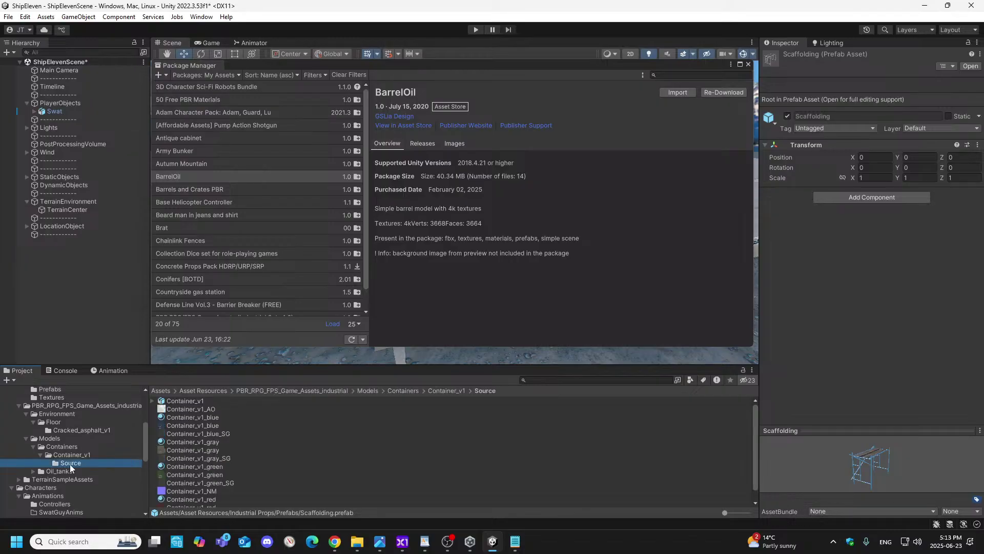
click(73, 454)
click(73, 447)
click(73, 455)
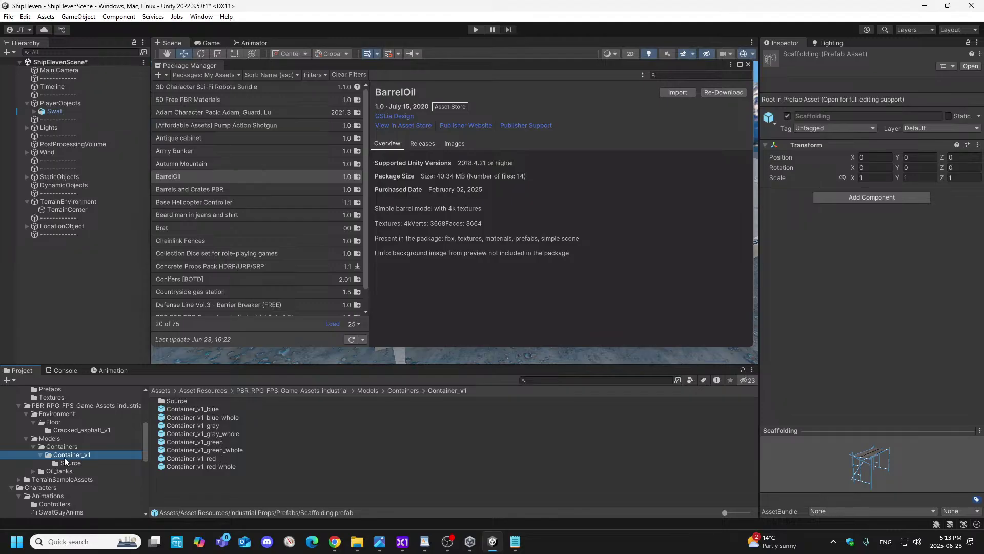
scroll(64, 458, down, 3)
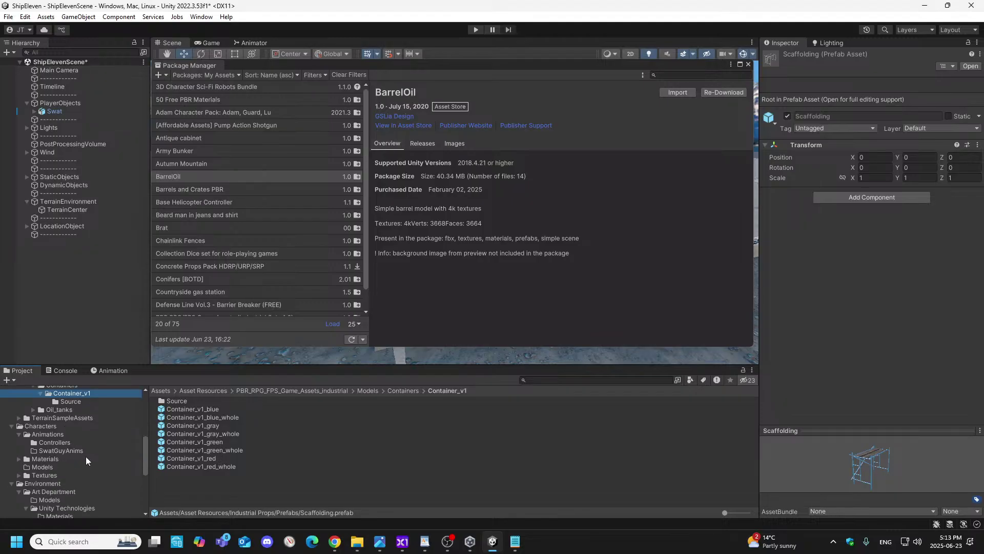
scroll(86, 458, up, 5)
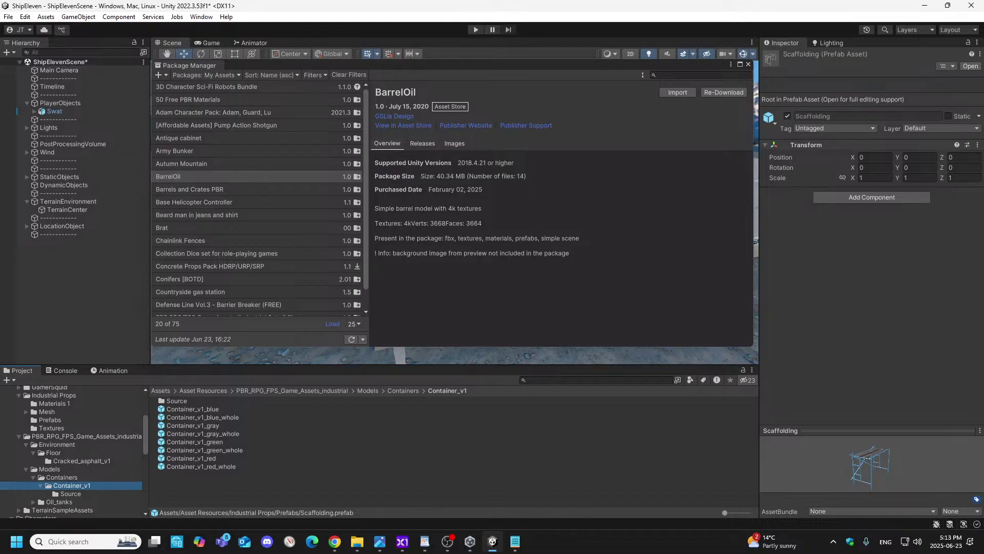
key(super+d)
key(super+d)
key(super+d)
key(super+d)
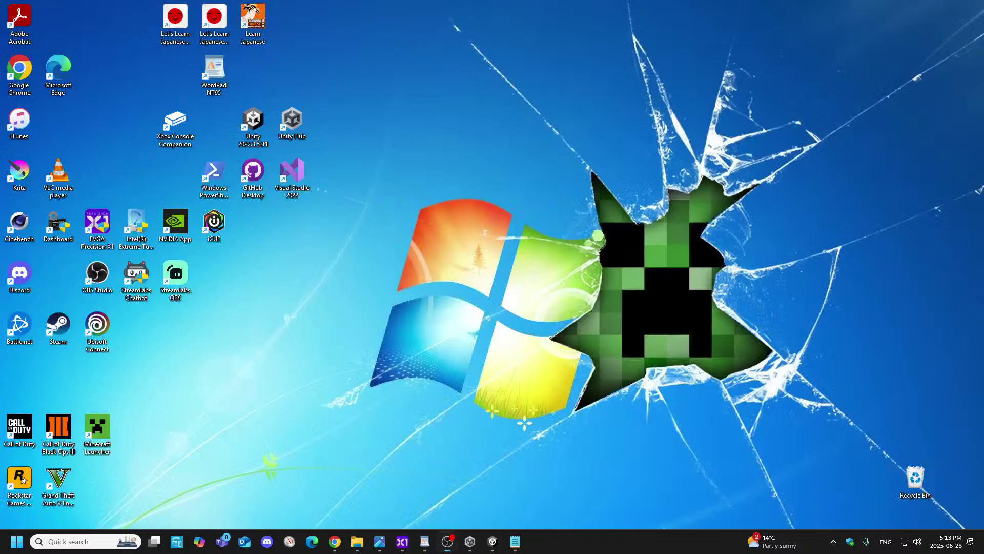
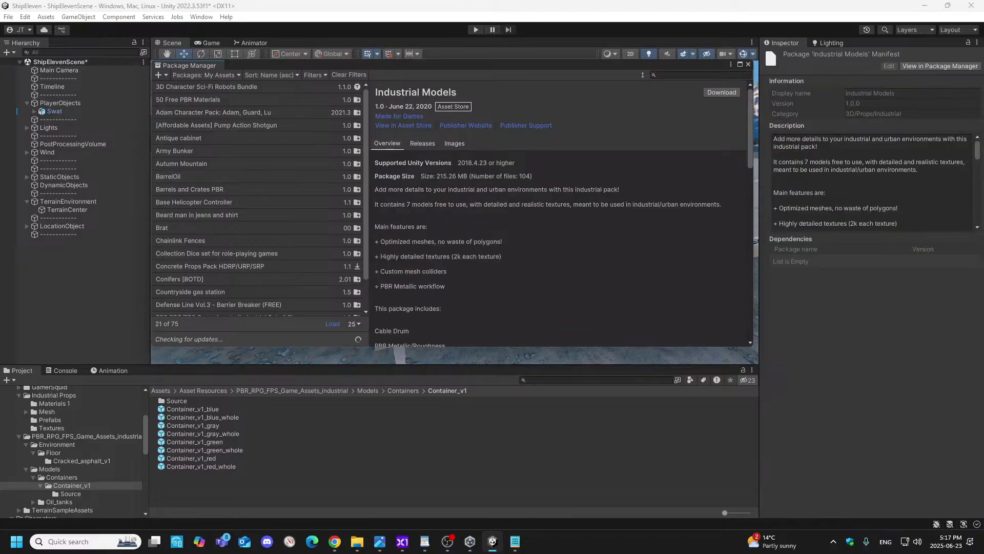
- Download the Industrial Models package and import it without the _ExampleScene folder
click(719, 92)
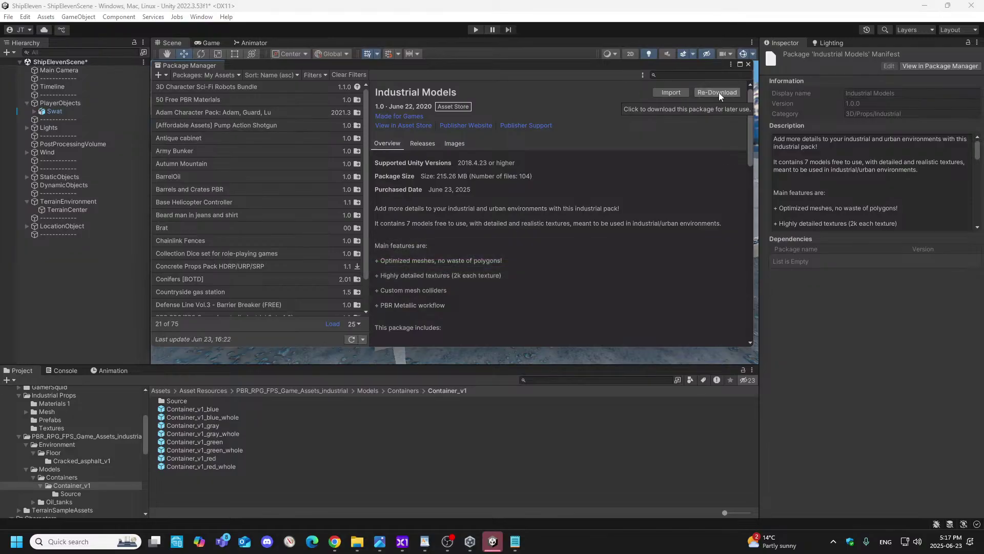
click(672, 93)
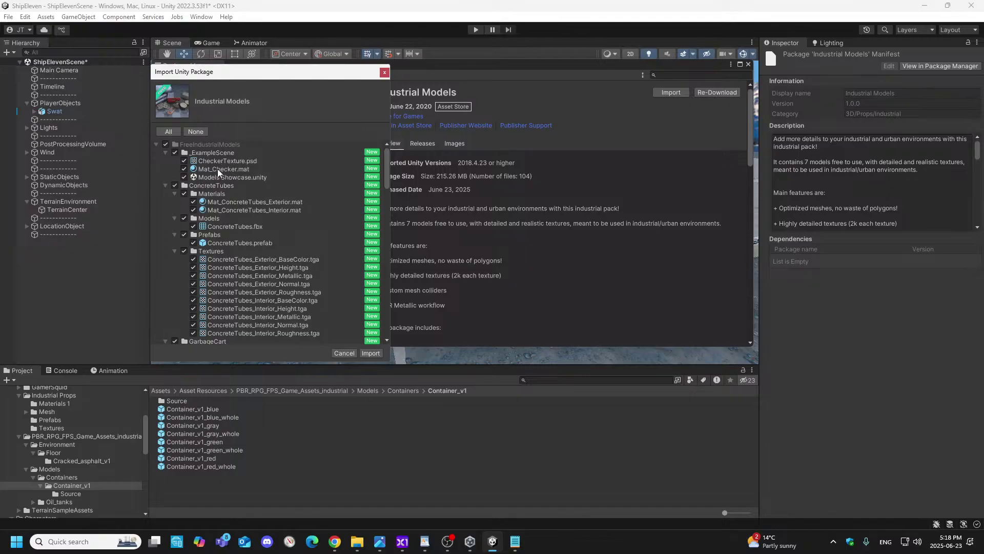
click(184, 176)
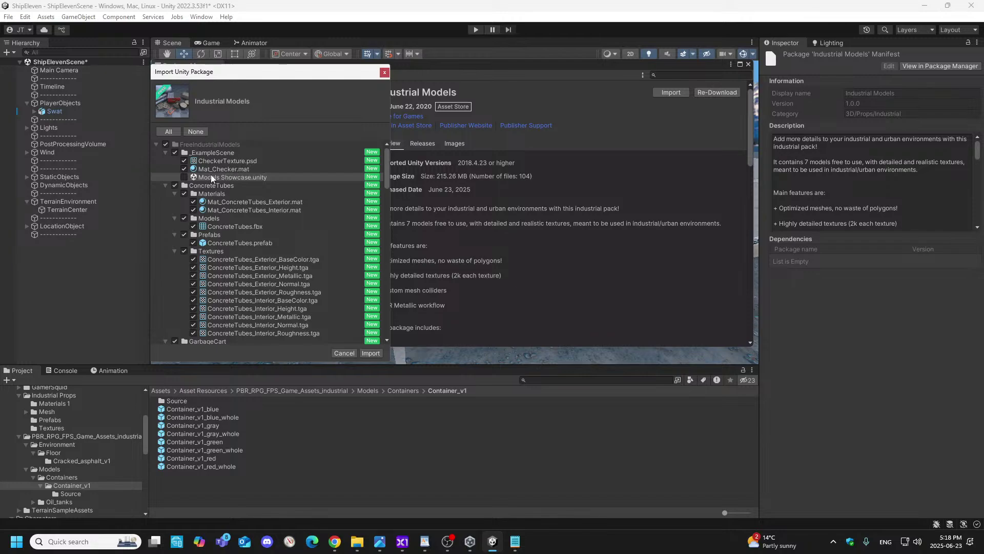
click(175, 152)
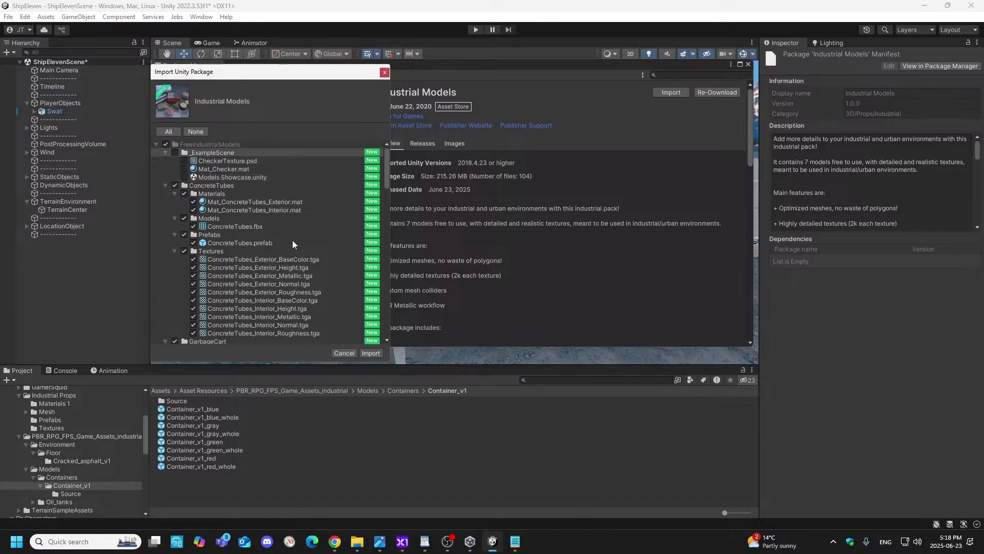
drag(387, 181, 374, 336)
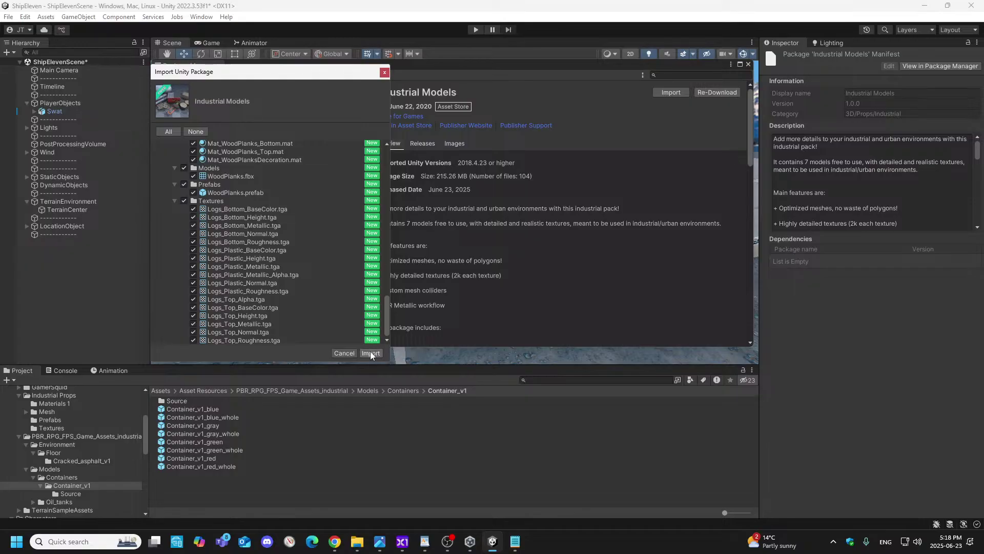
click(370, 353)
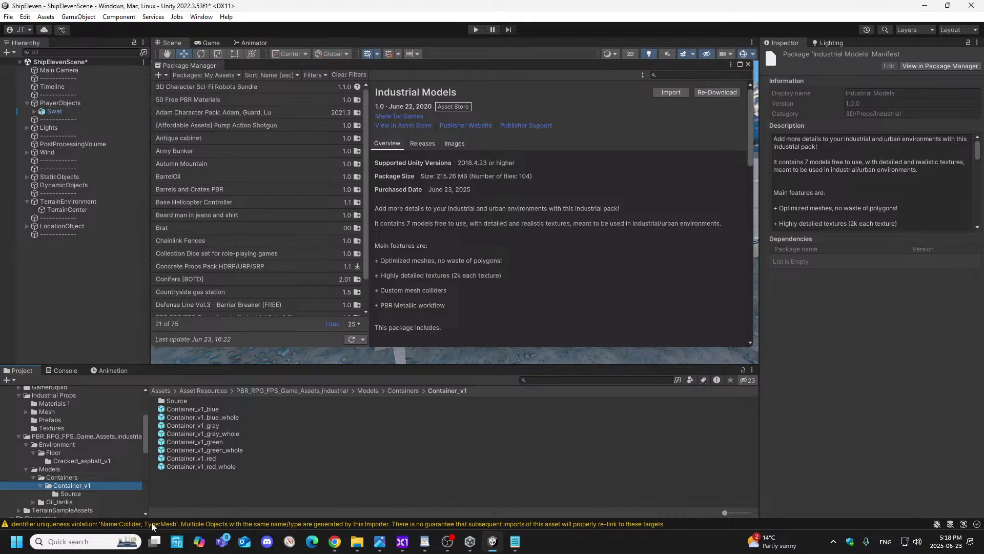
- Clear the identifier uniqueness warning from the console and return to the project files
click(64, 370)
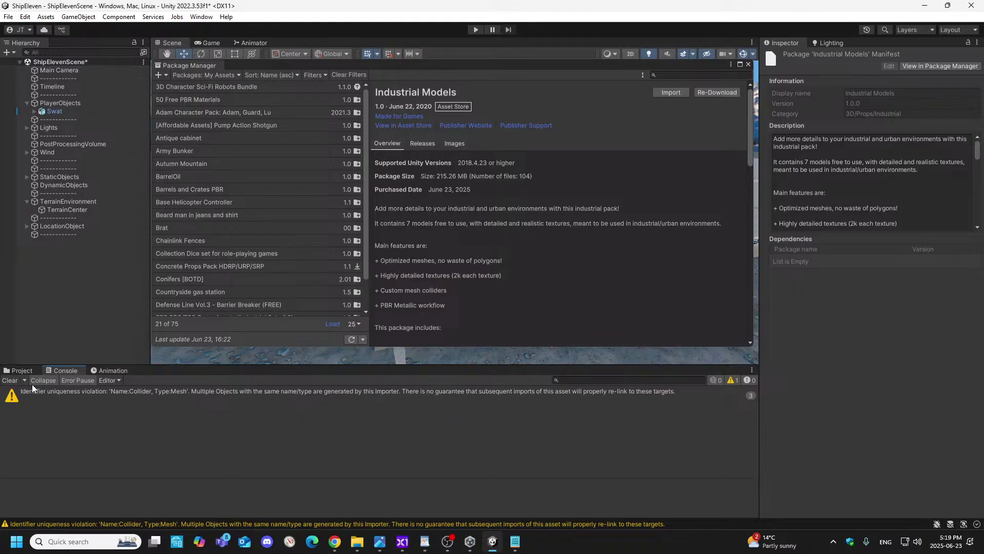
click(20, 370)
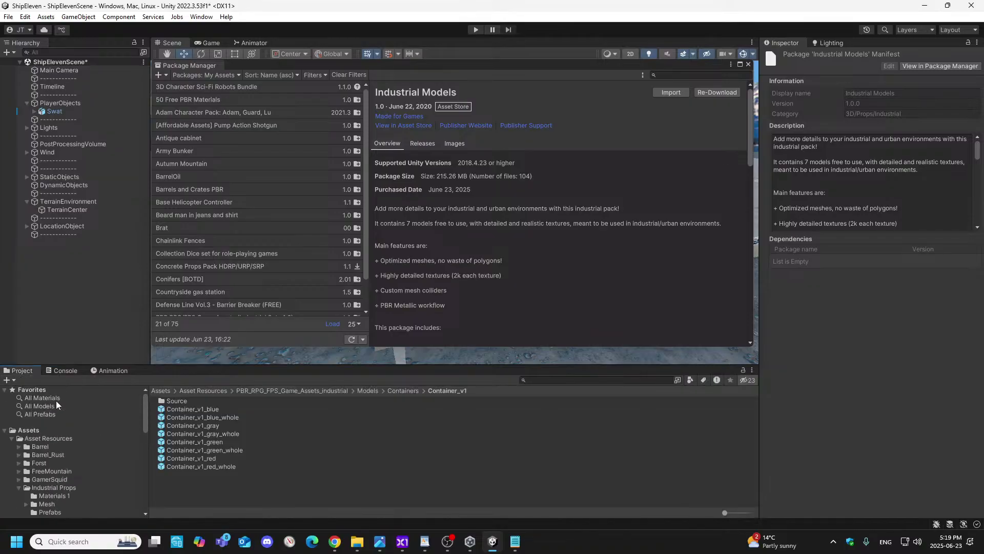
- Move the FreeIndustrialModels folder into the Asset Resources folder and view the contents of Asset Resources
click(41, 430)
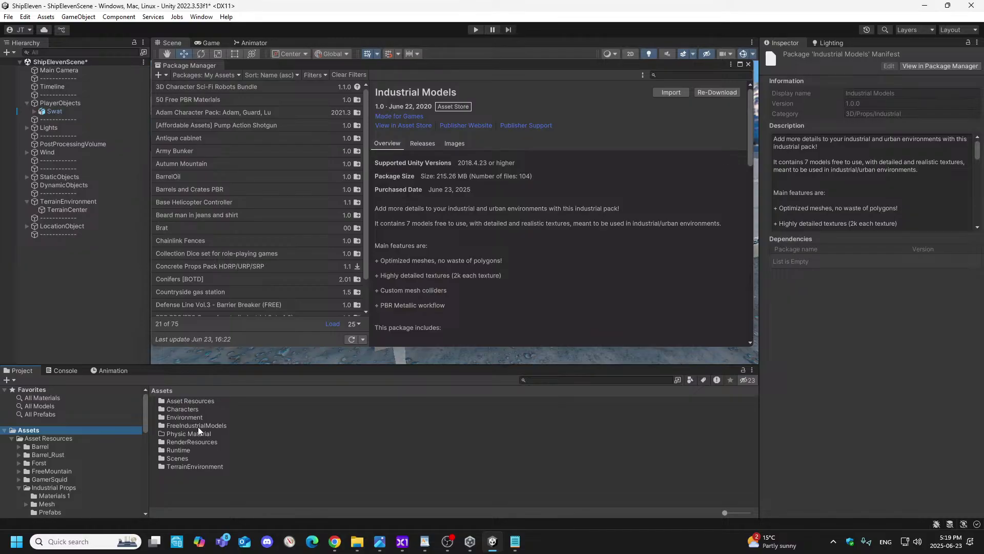
scroll(56, 469, down, 5)
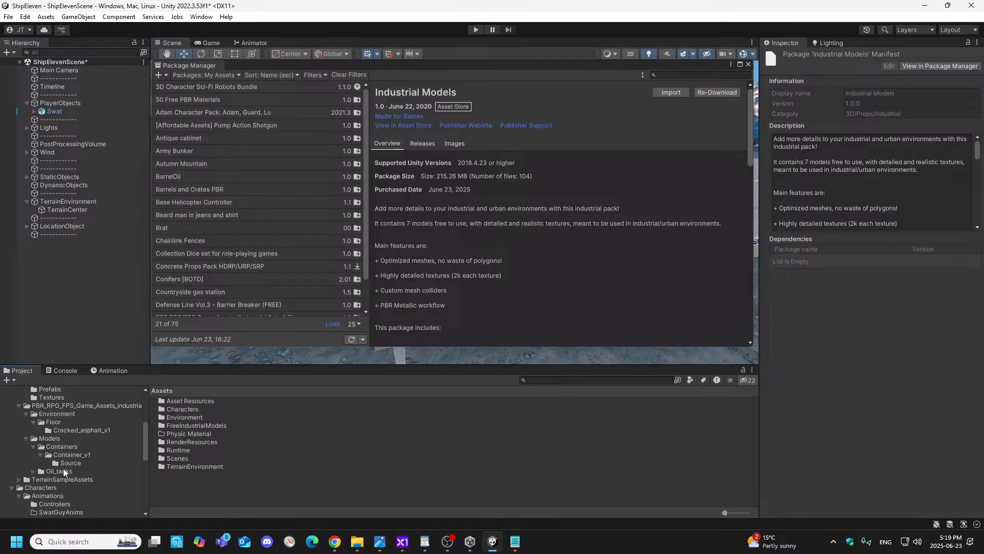
scroll(59, 488, down, 5)
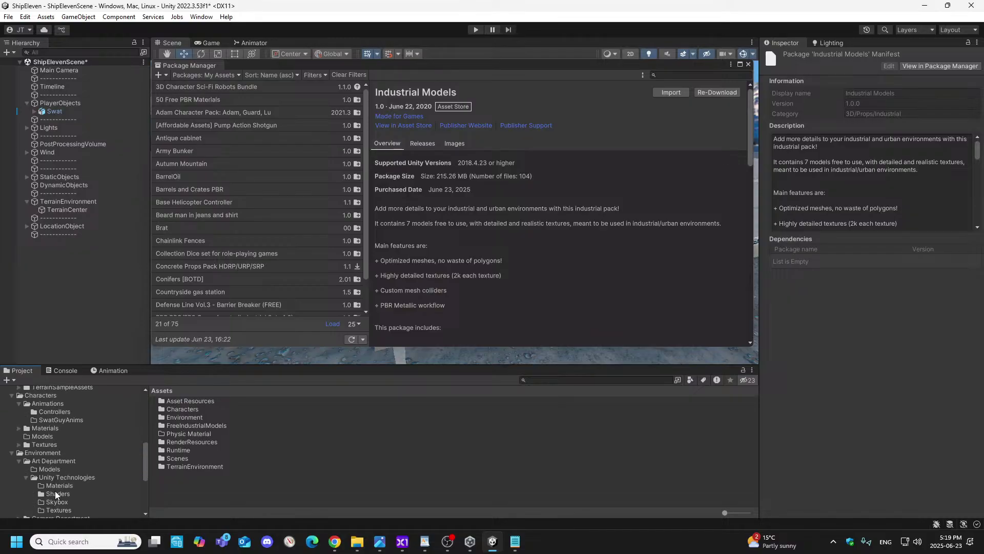
scroll(66, 494, down, 1)
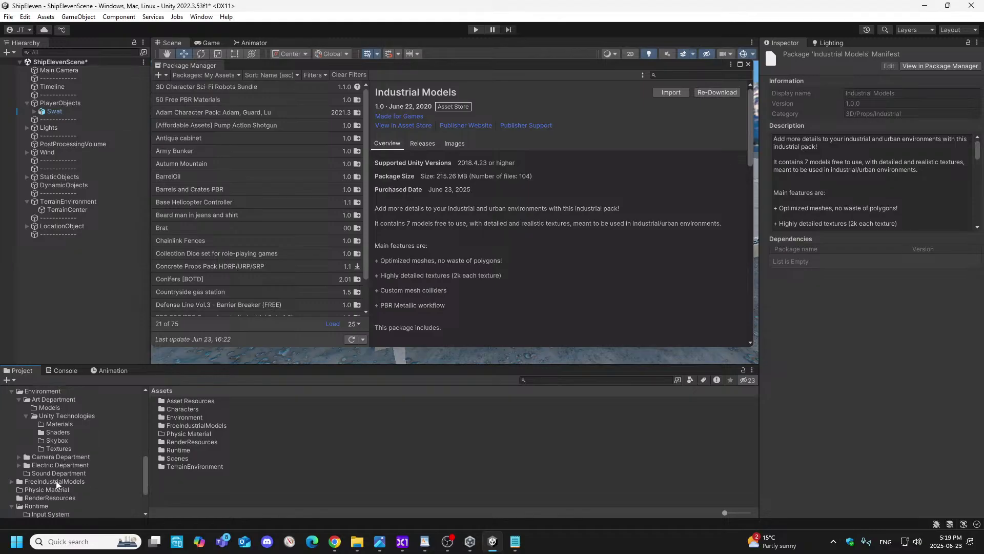
click(55, 481)
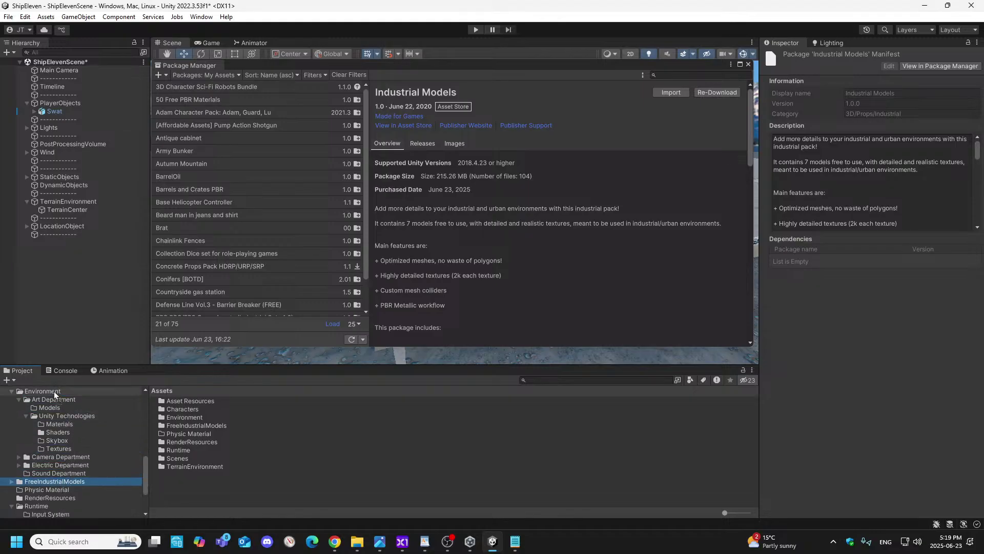
scroll(54, 392, up, 10)
drag(54, 387, 51, 439)
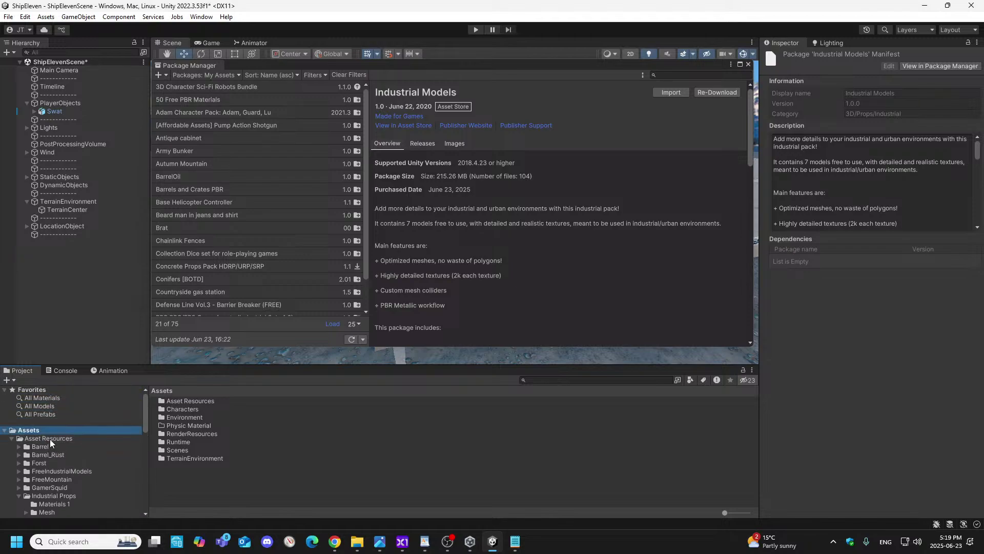
click(50, 439)
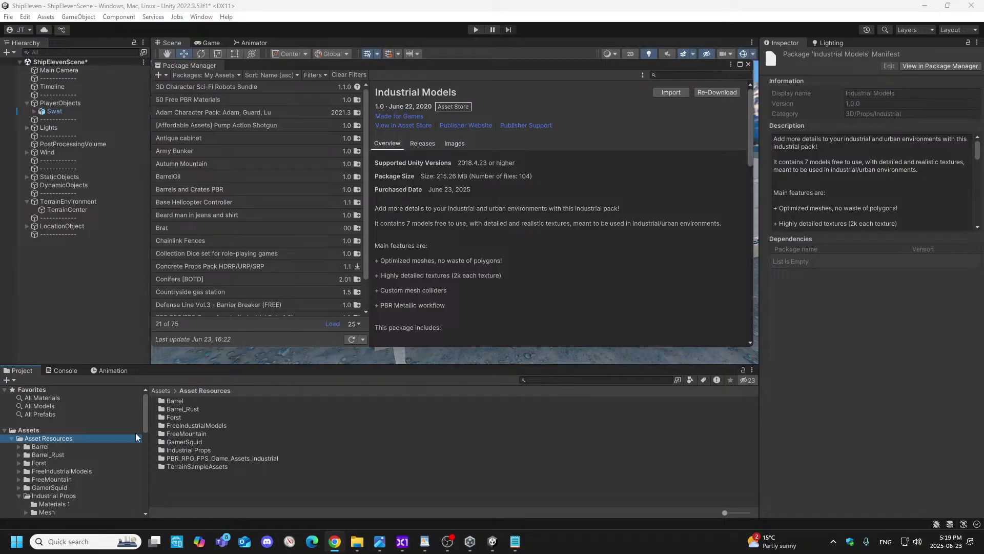
- Expand GamerSquid down to its Assets subfolders, view the Prefabs folder and collapse GamerSquid again
scroll(34, 464, down, 2)
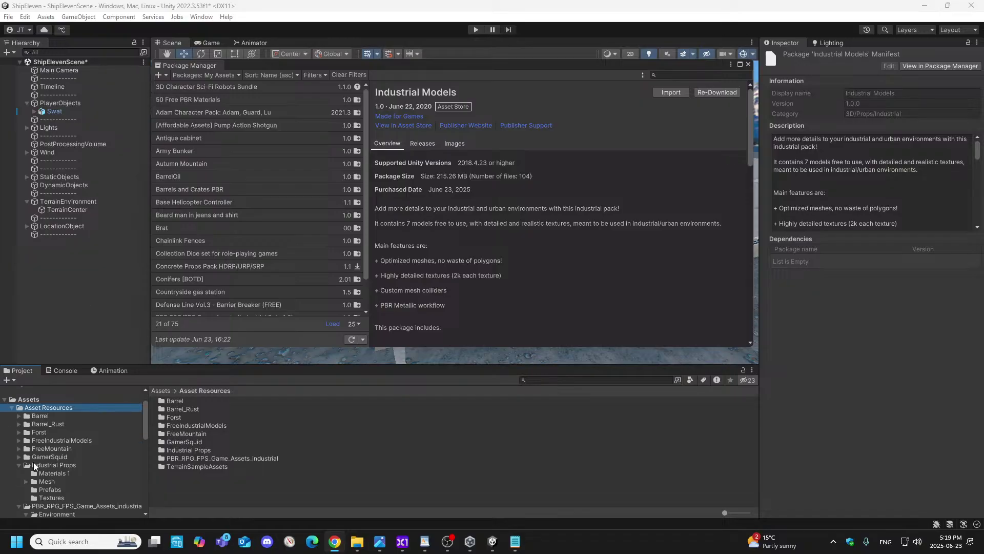
click(19, 441)
click(19, 441)
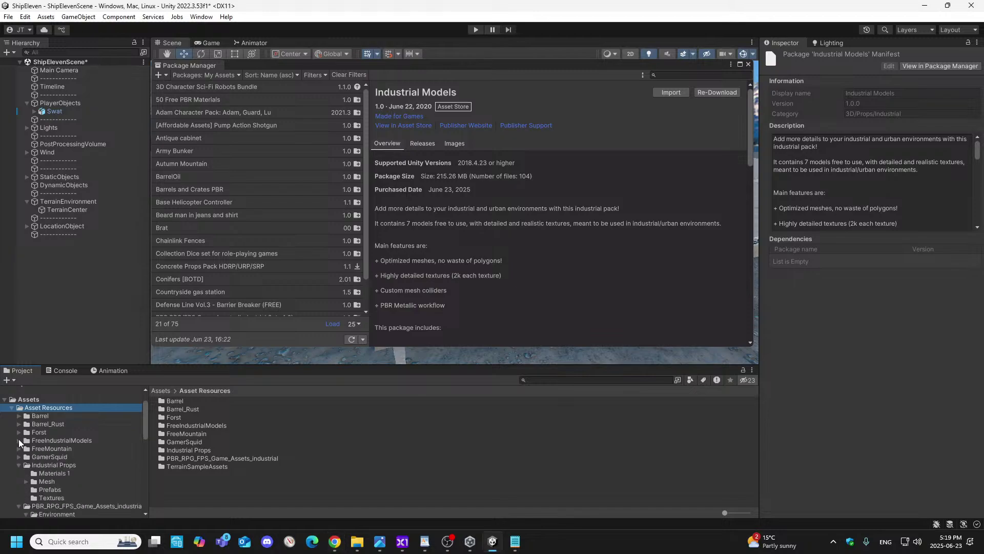
click(19, 457)
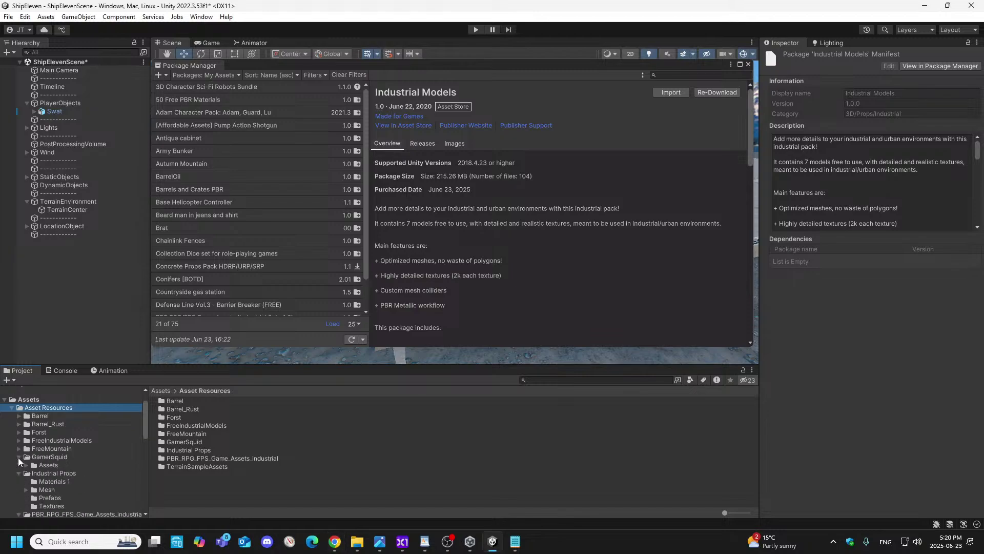
click(27, 465)
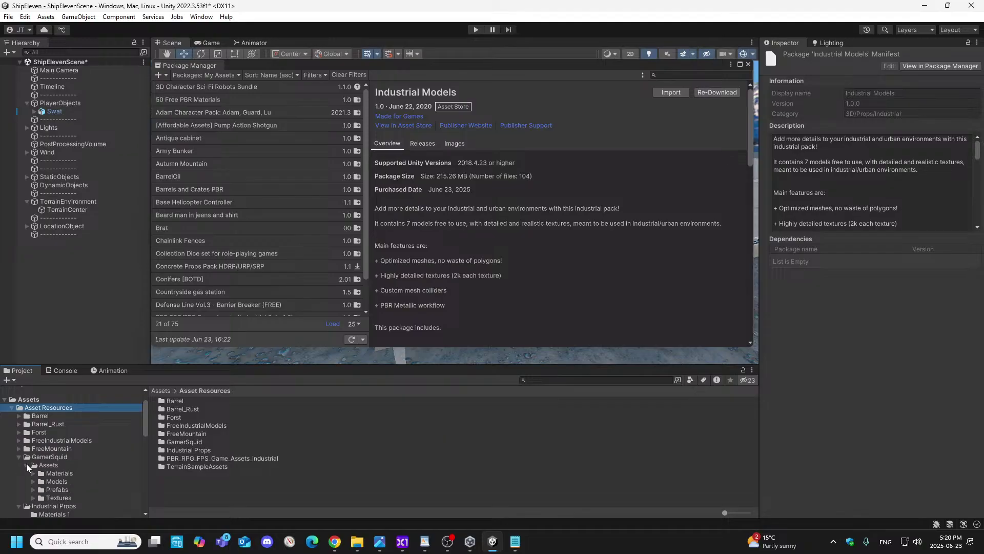
click(57, 490)
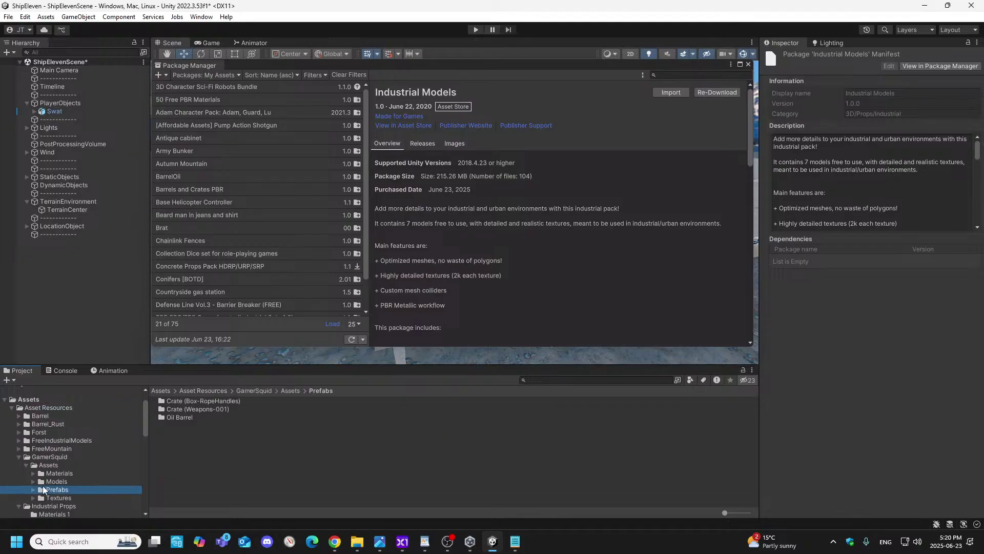
click(26, 466)
click(19, 457)
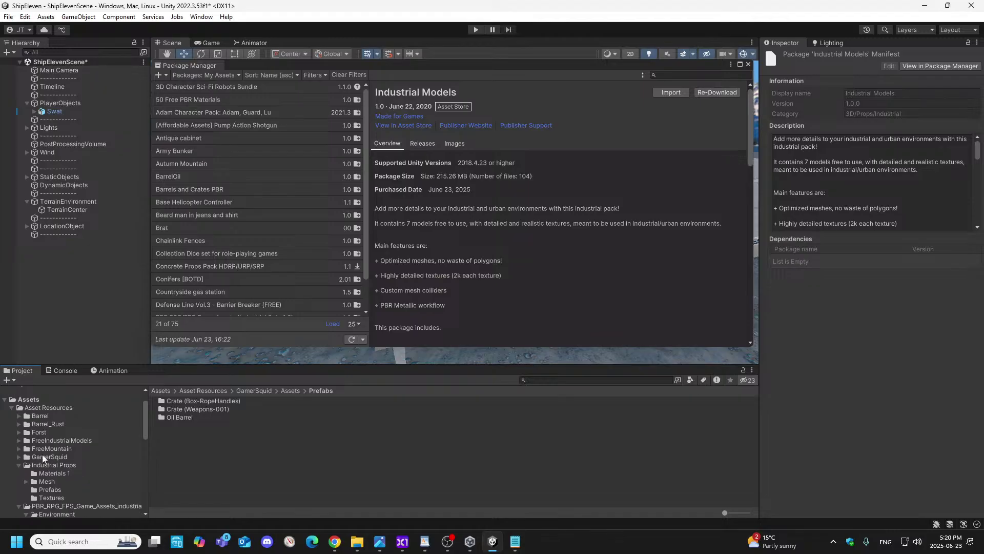
- View the prefabs in the Industrial Props folder and collapse that folder
scroll(60, 455, down, 1)
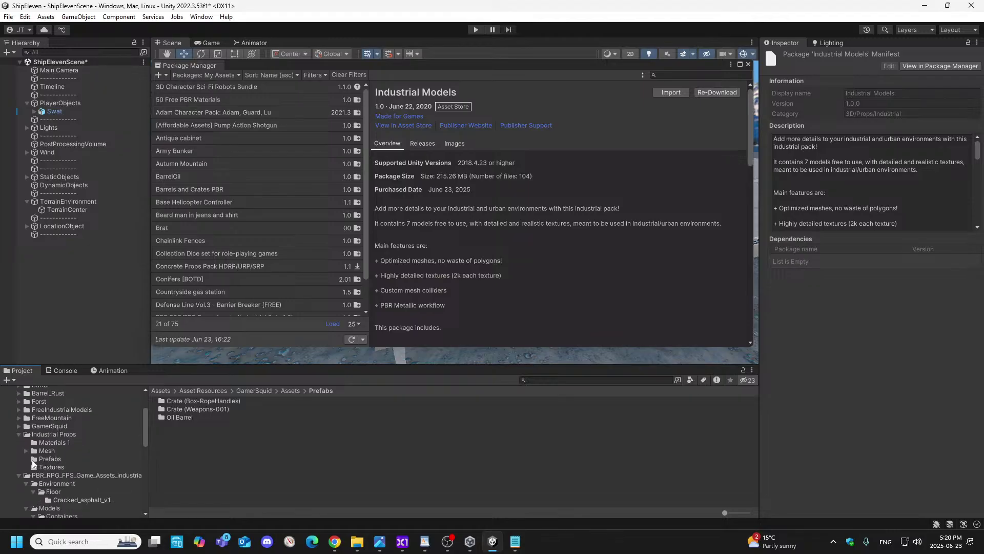
click(49, 459)
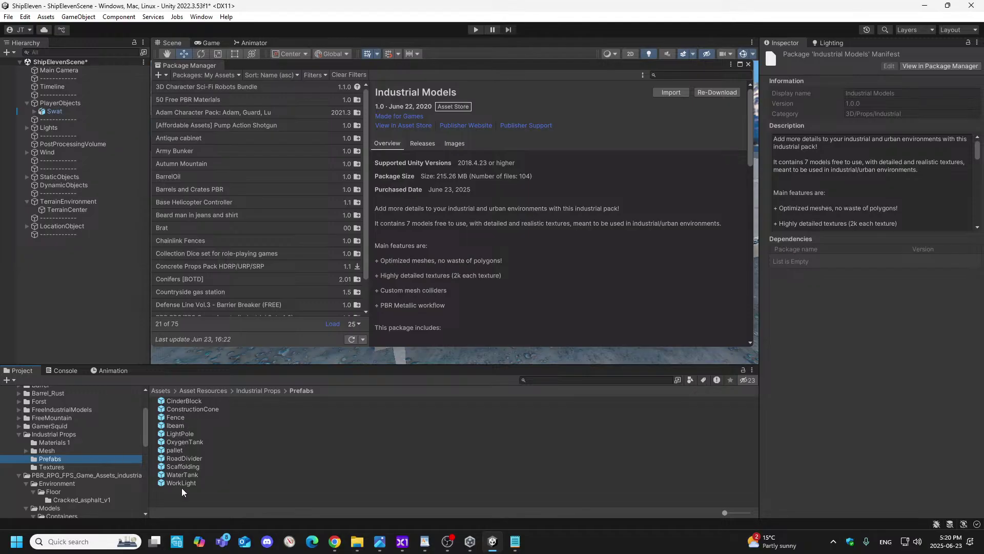
click(19, 435)
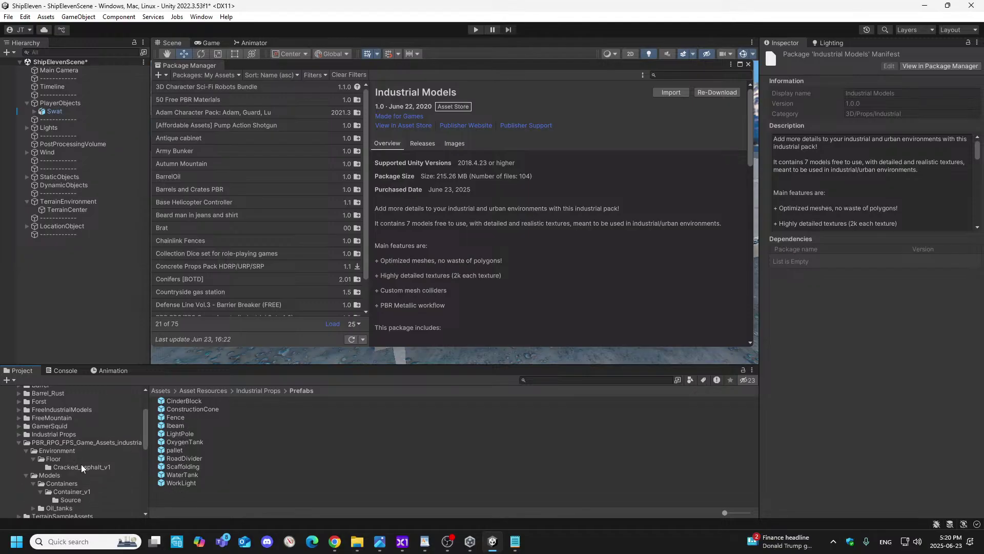
- Expand TerrainSampleAssets, view its vegetation prefabs and collapse the folder again
scroll(81, 464, down, 2)
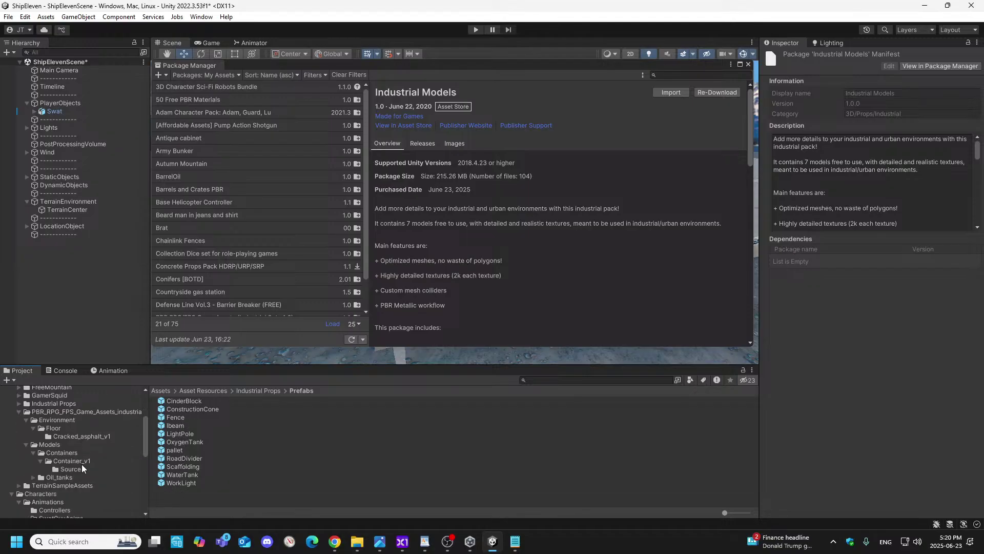
click(19, 485)
scroll(66, 483, down, 1)
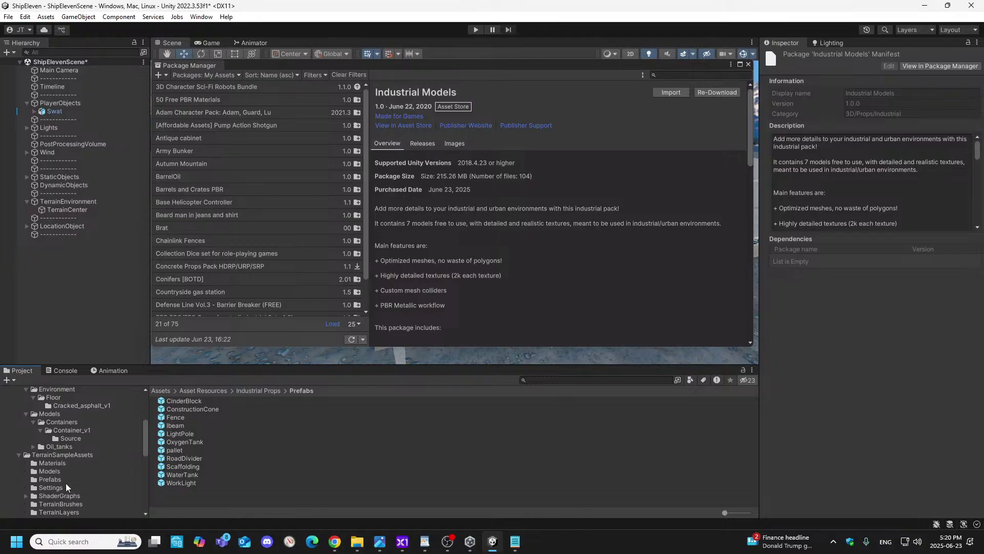
click(41, 480)
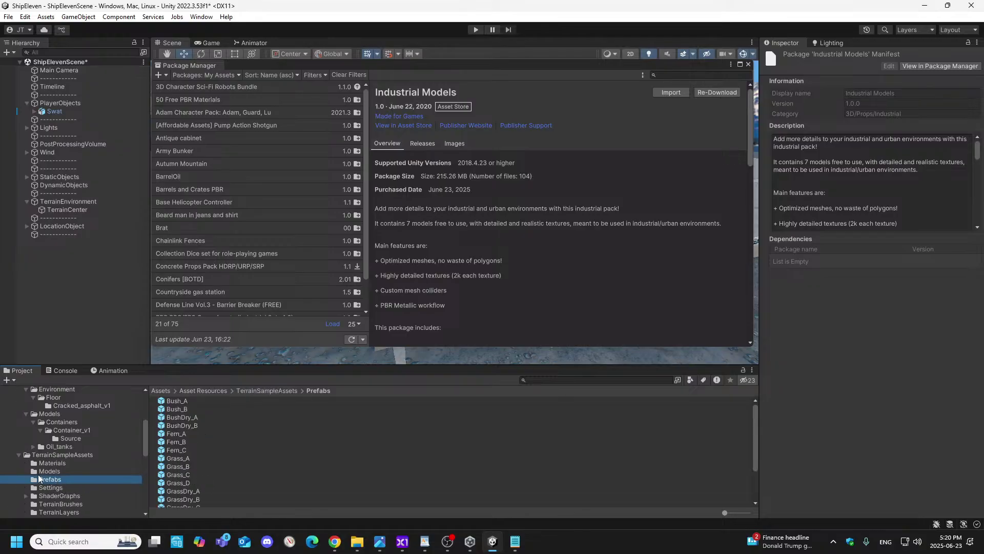
click(19, 455)
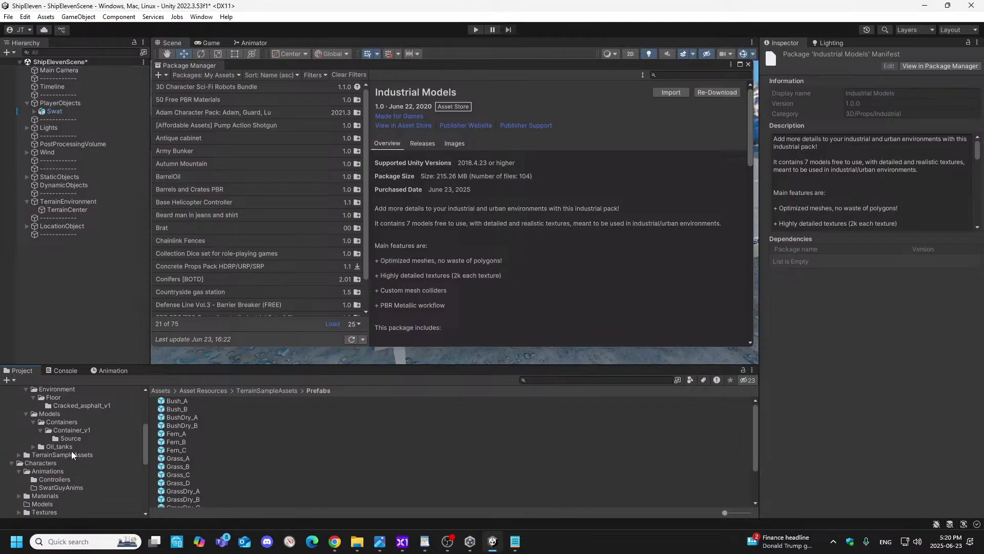
- Collapse the PBR_RPG_FPS_Game_Assets_industrial folder together with its nested Models and Environment subfolders
click(40, 430)
click(32, 421)
click(26, 413)
click(34, 397)
click(28, 391)
scroll(79, 444, up, 1)
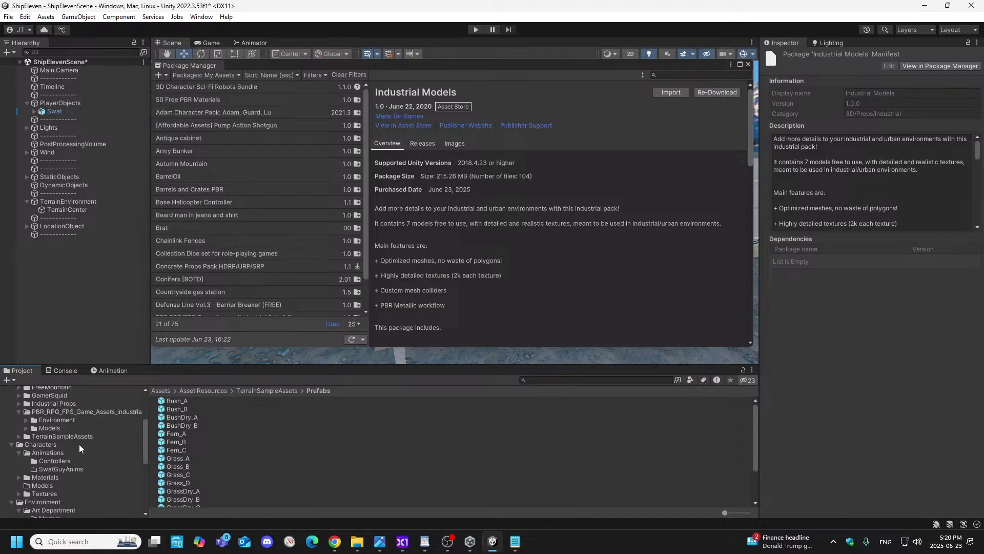
click(20, 411)
scroll(83, 454, up, 1)
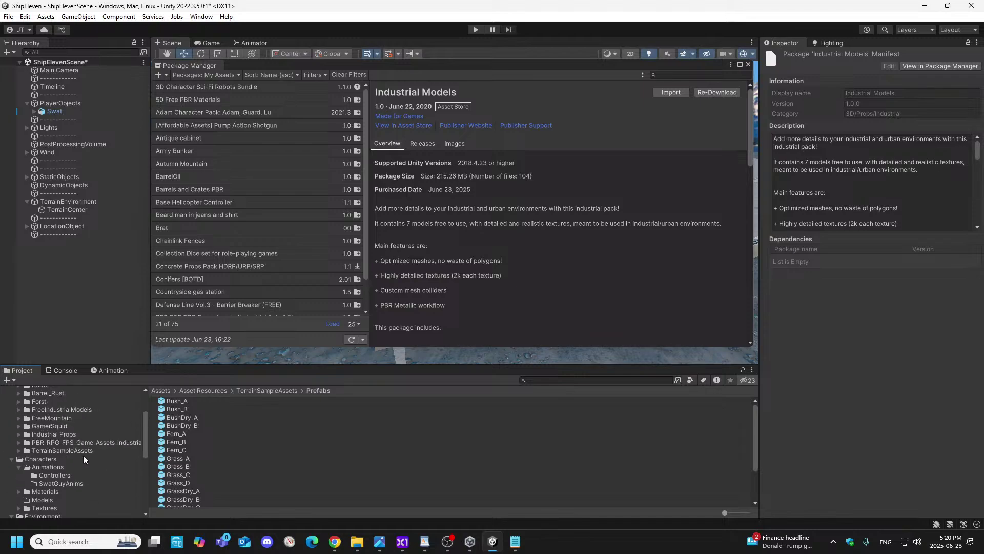
- View the prefabs in the Barrel_Rust and Barrel folders, collapsing each folder after checking it
scroll(42, 439, up, 3)
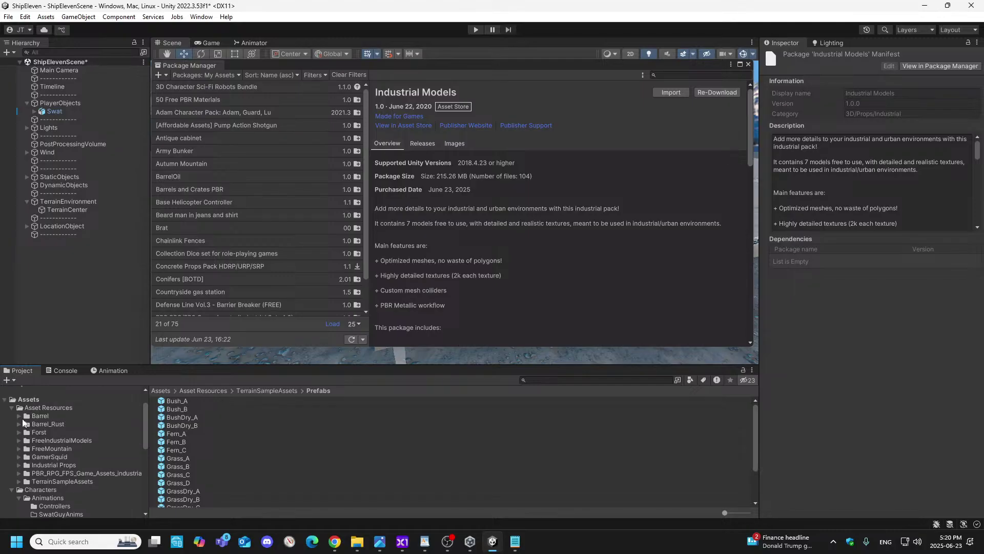
click(19, 424)
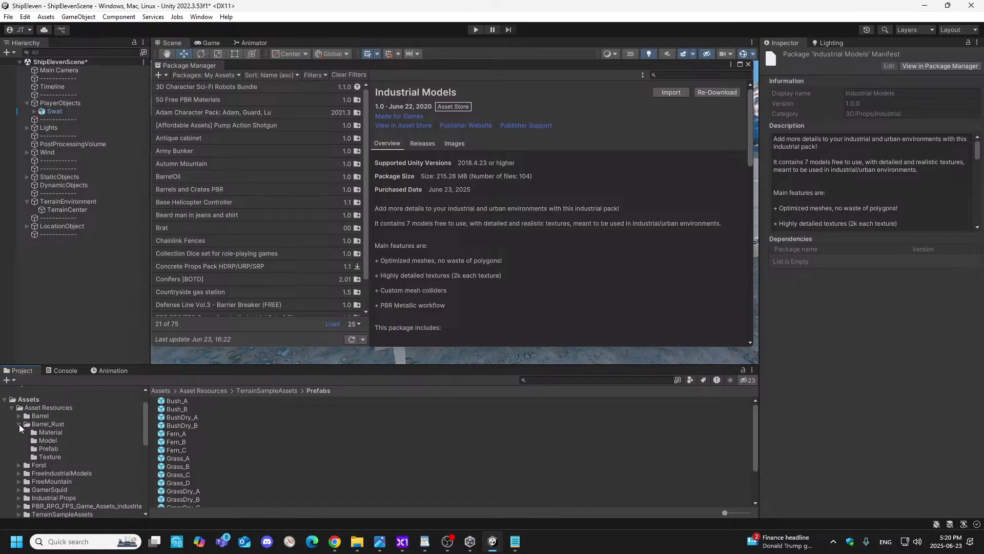
click(48, 449)
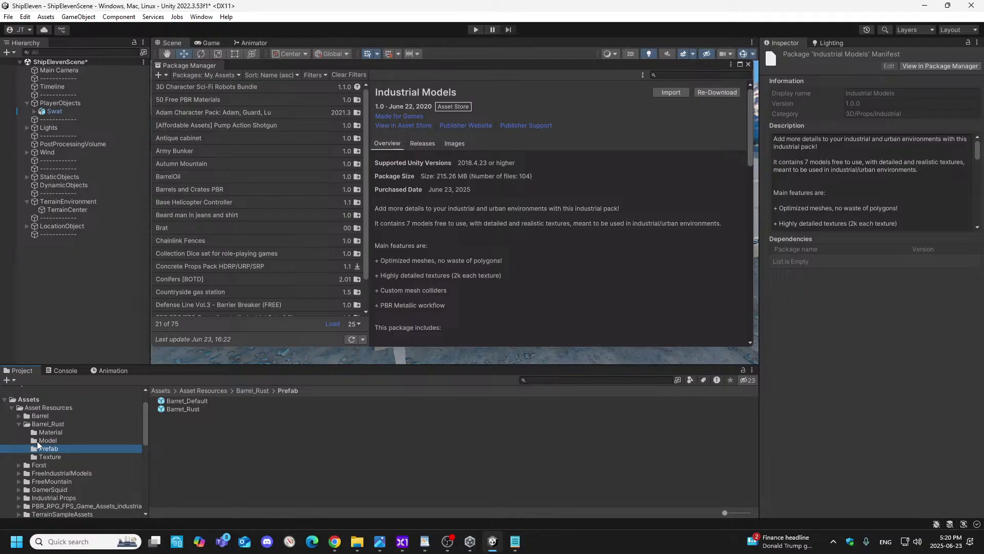
click(19, 424)
click(19, 416)
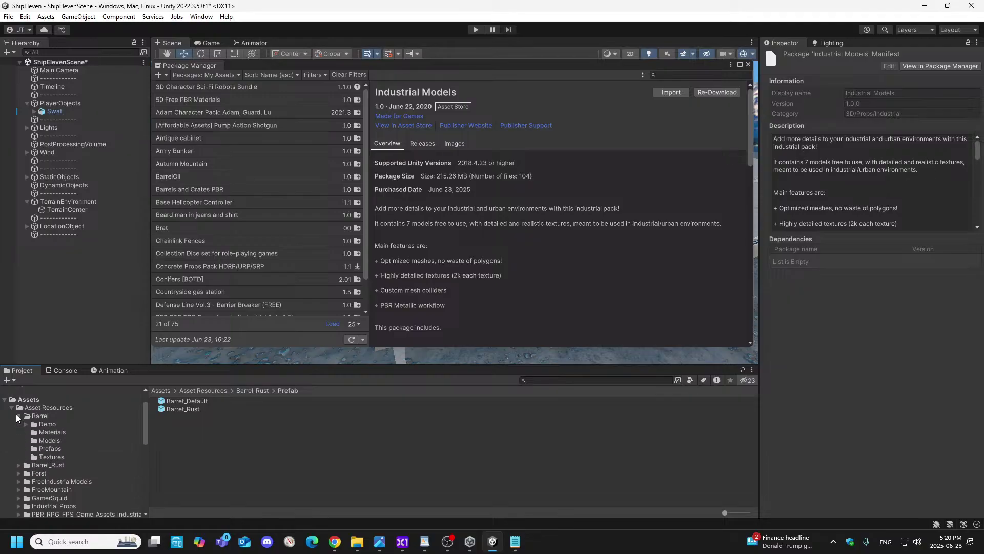
click(47, 448)
click(20, 416)
- Review the FreeIndustrialModels subfolders, collapse them and browse the contents of the FreeMountain folder
scroll(84, 429, down, 3)
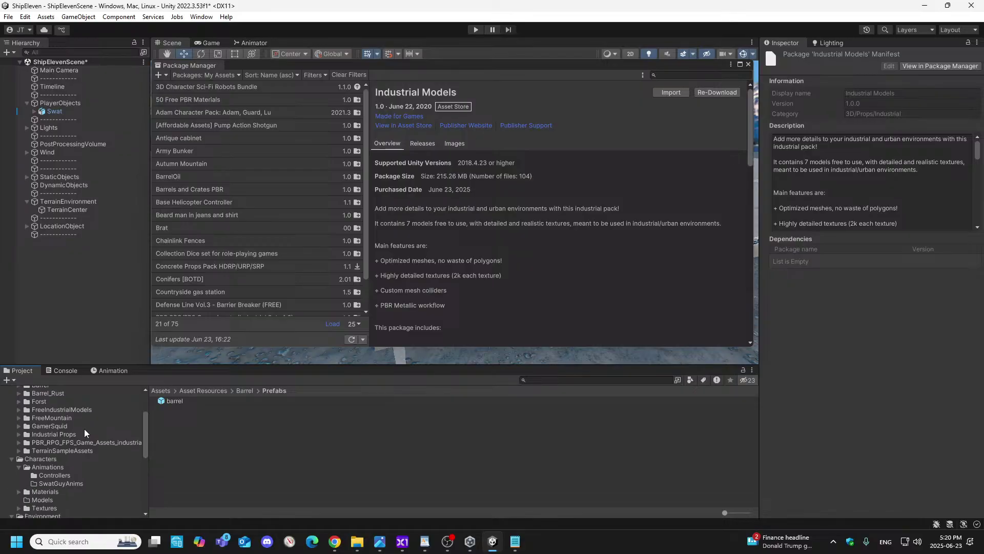
click(19, 410)
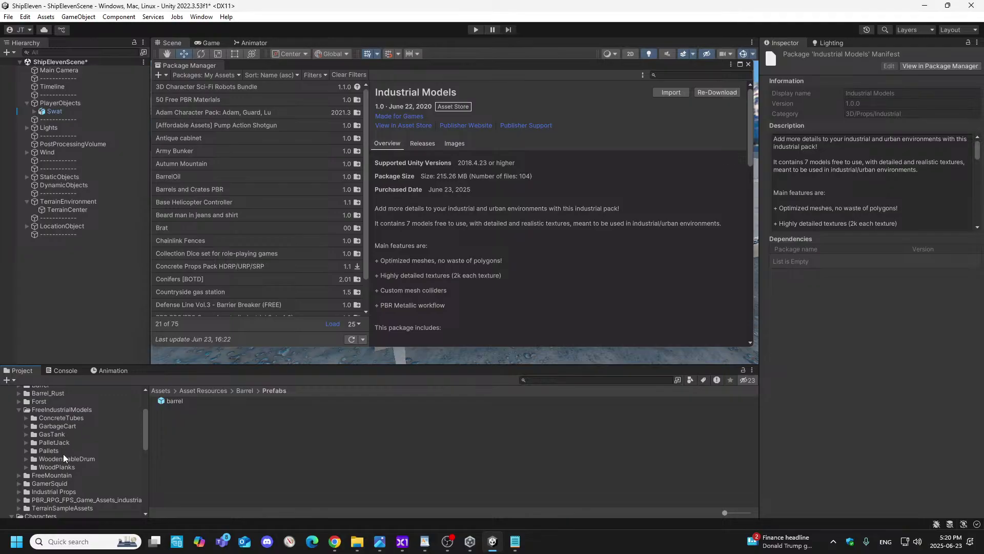
click(20, 410)
click(20, 418)
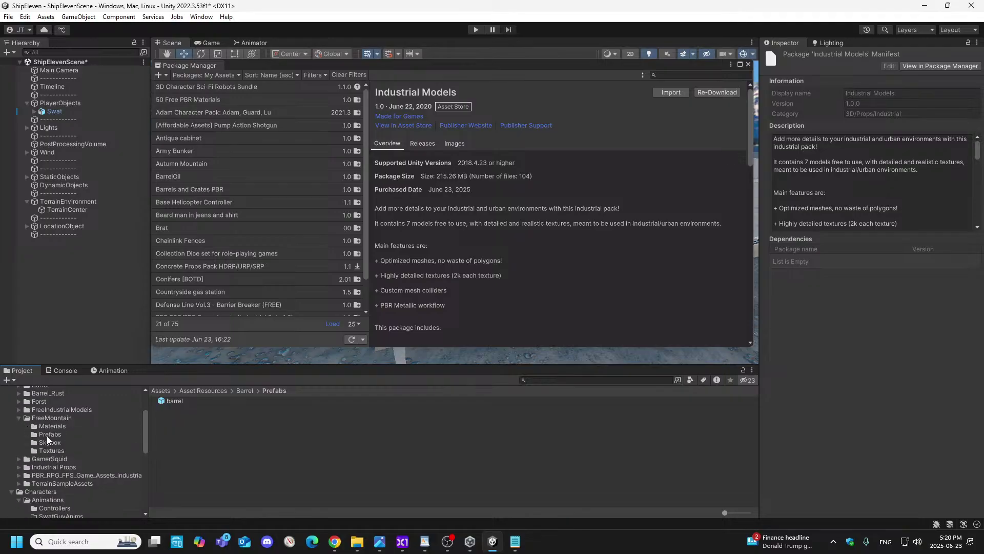
click(47, 436)
click(20, 419)
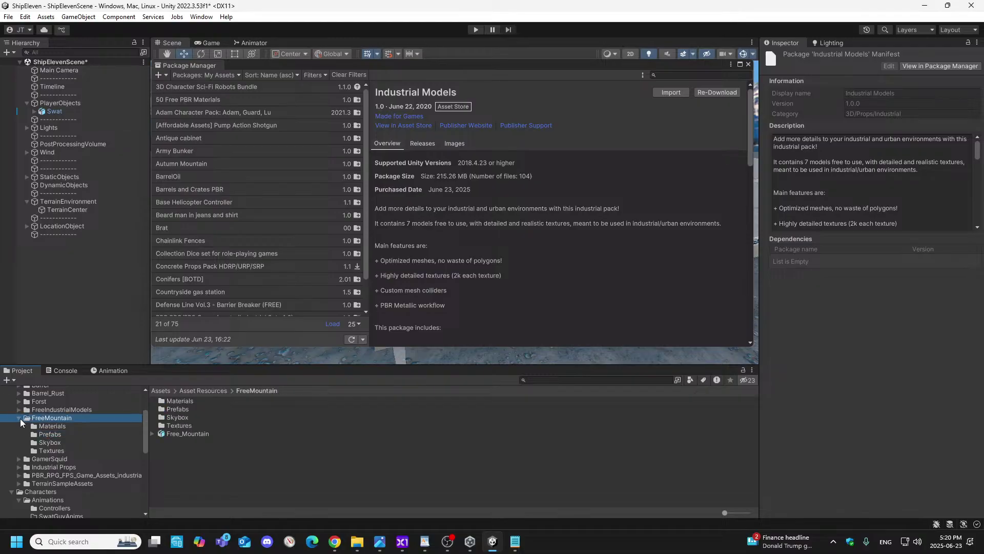
- Examine the prefab and texture subfolders of the GamerSquid asset folder, and collapse its folder tree
click(20, 419)
click(19, 426)
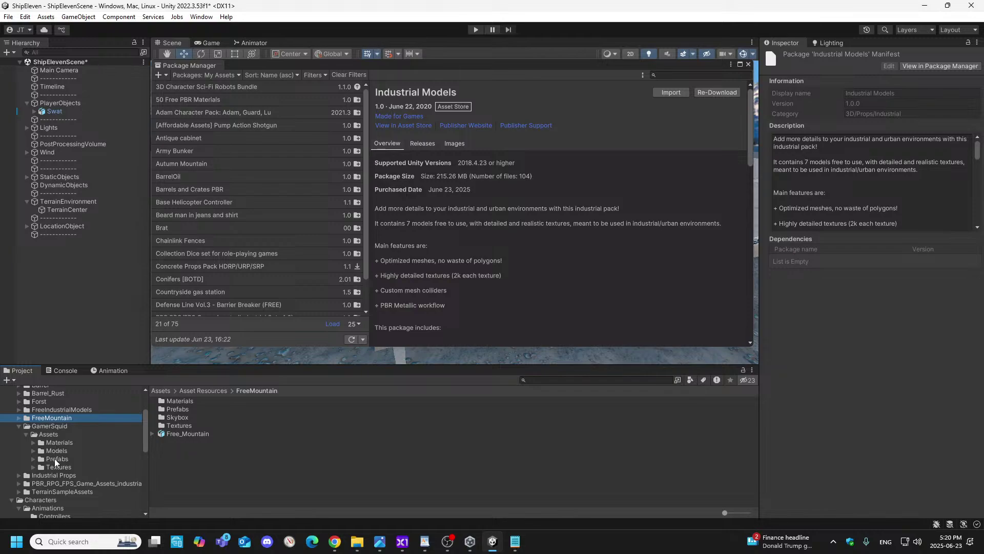
click(54, 459)
click(33, 467)
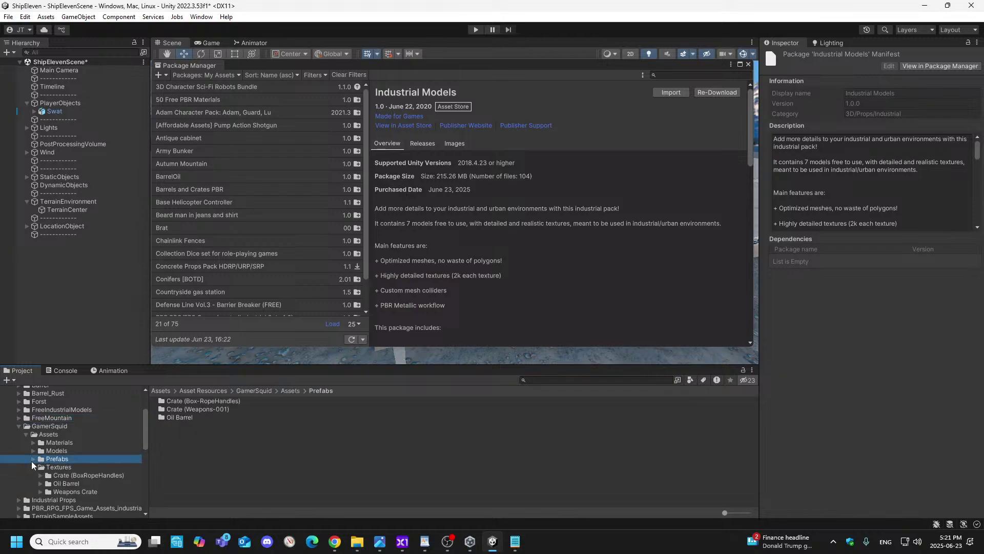
click(32, 460)
click(32, 459)
click(32, 468)
click(26, 435)
click(18, 426)
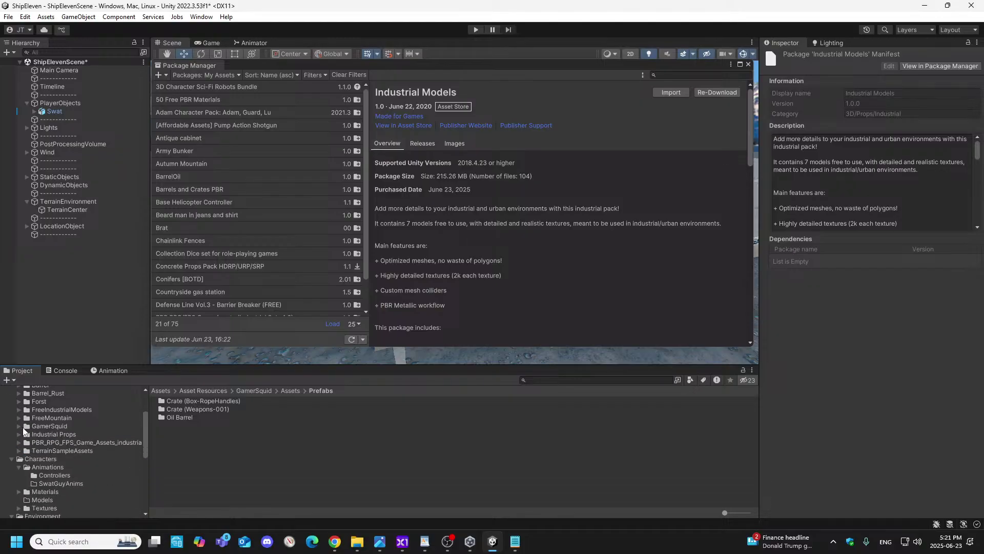
- Examine the prefabs contained in the Industrial Props asset folder
click(20, 434)
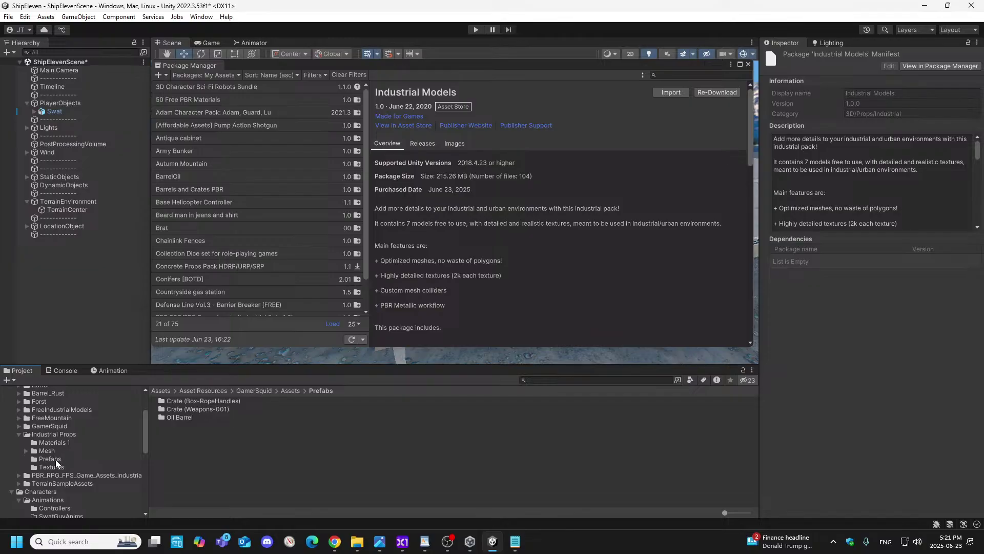
click(51, 459)
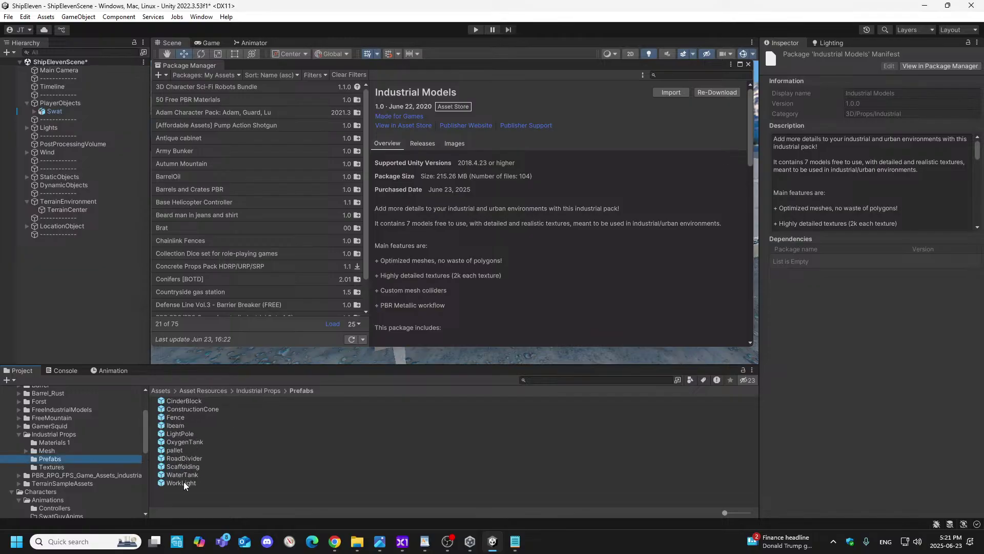
click(19, 434)
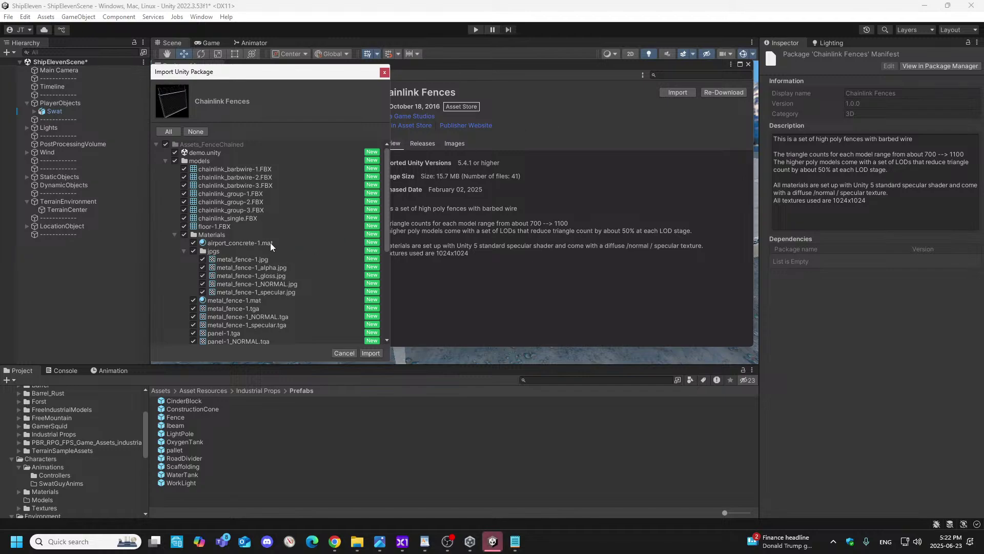
- Import the Chainlink Fences package without demo.unity, profile.unity and the screenshots folder
click(175, 153)
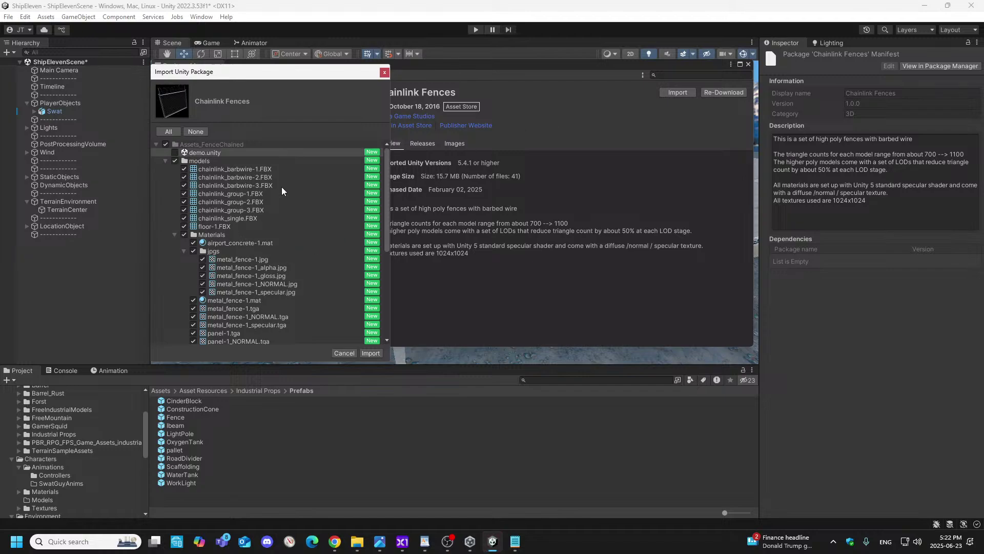
scroll(259, 211, down, 3)
scroll(252, 217, down, 5)
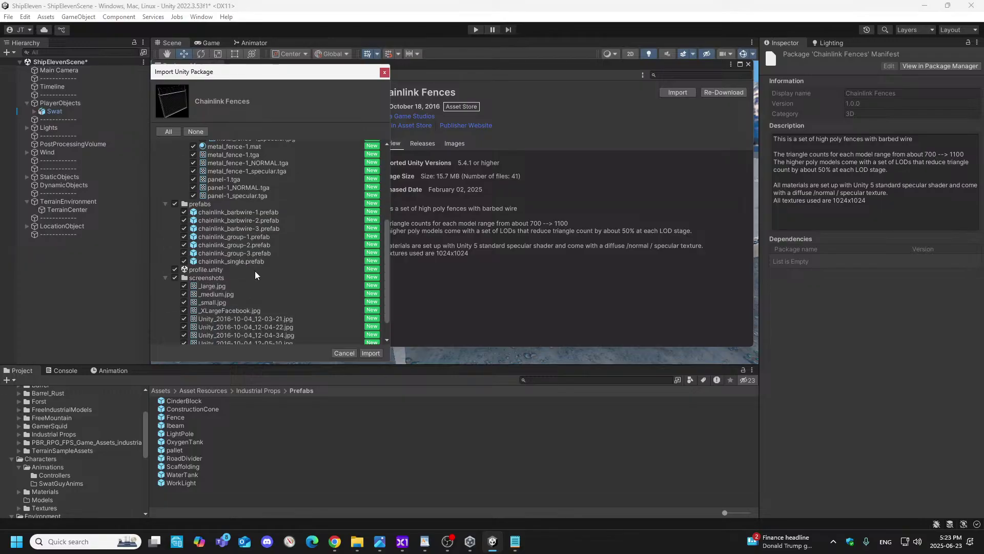
click(174, 269)
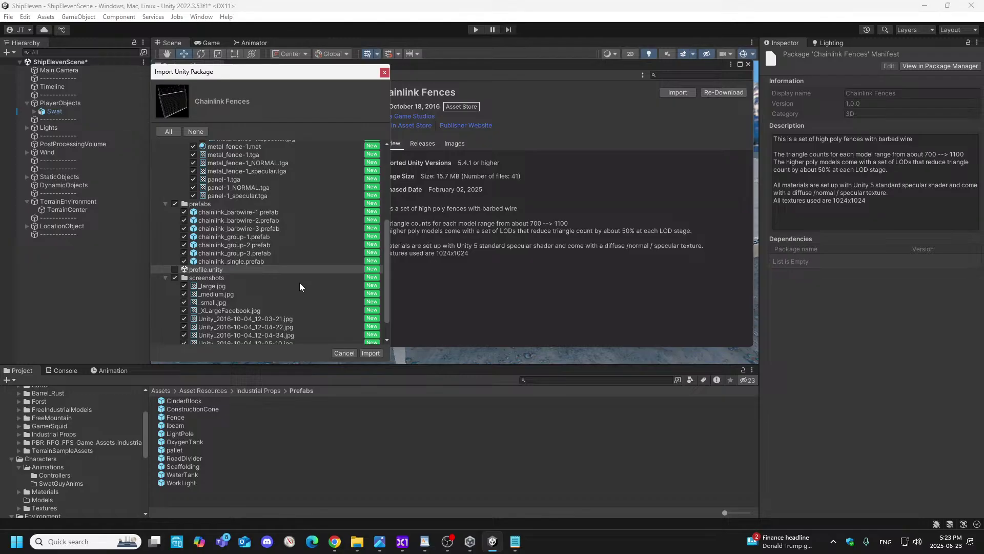
scroll(301, 287, down, 2)
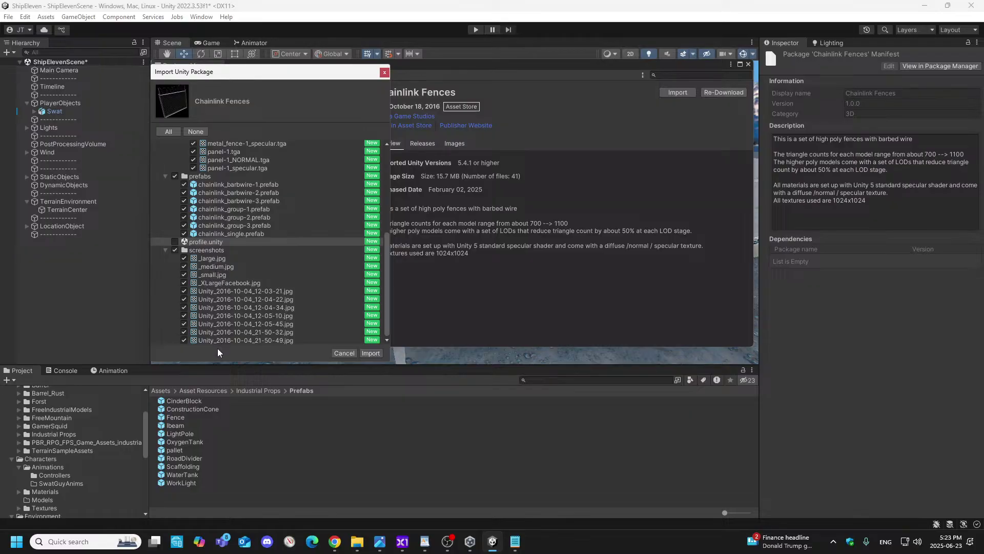
click(174, 250)
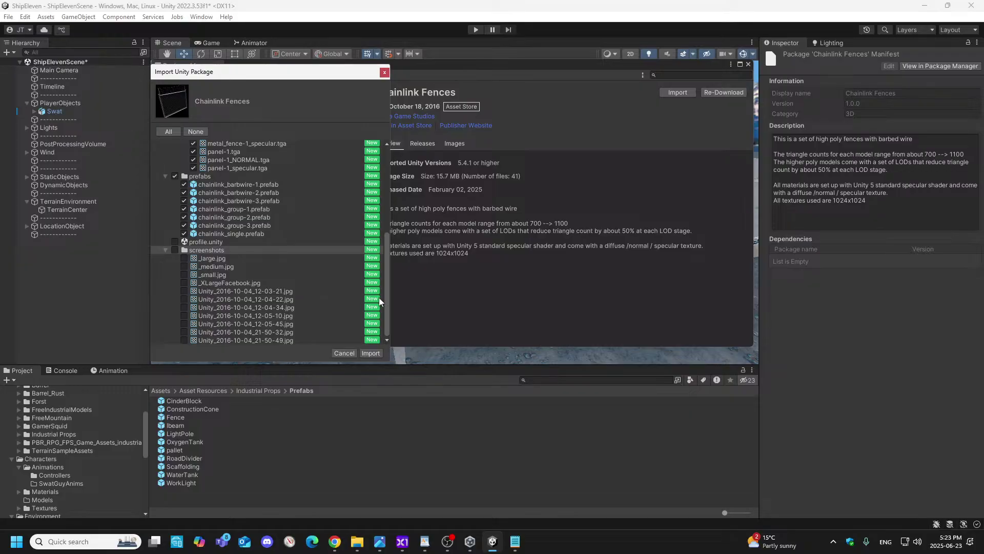
drag(387, 299, 377, 214)
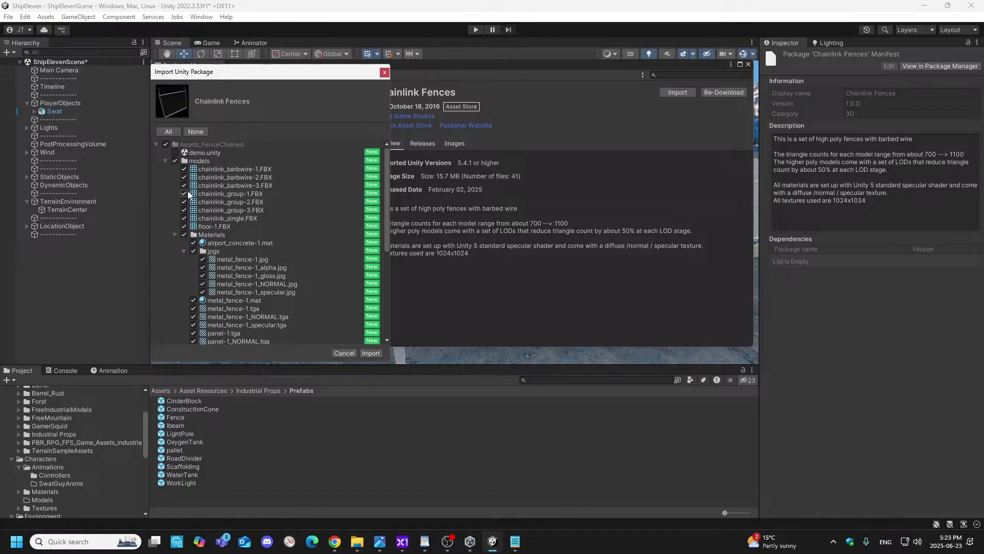
drag(388, 208, 386, 206)
click(373, 355)
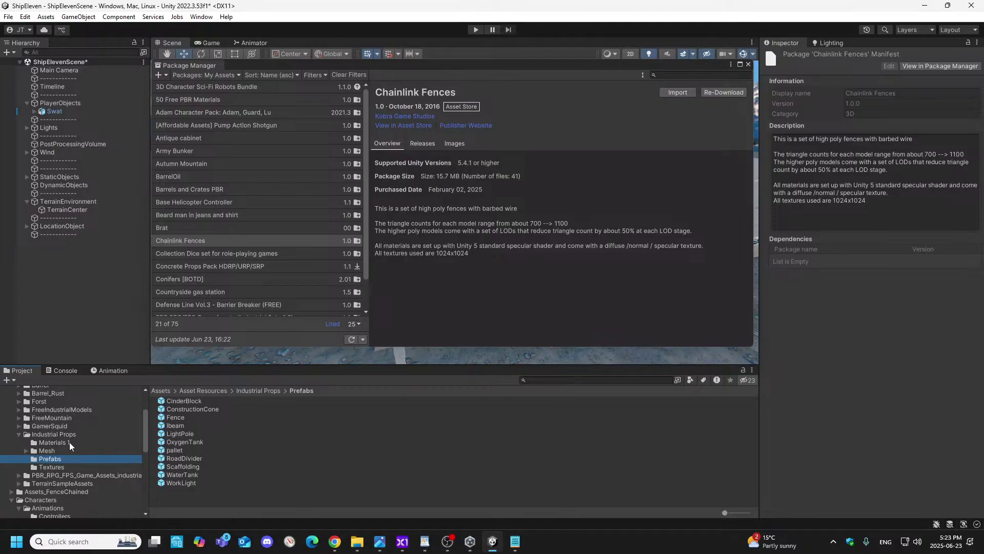
- Move the Assets_FenceChained folder into Asset Resources and open it there
scroll(50, 418, up, 4)
click(36, 431)
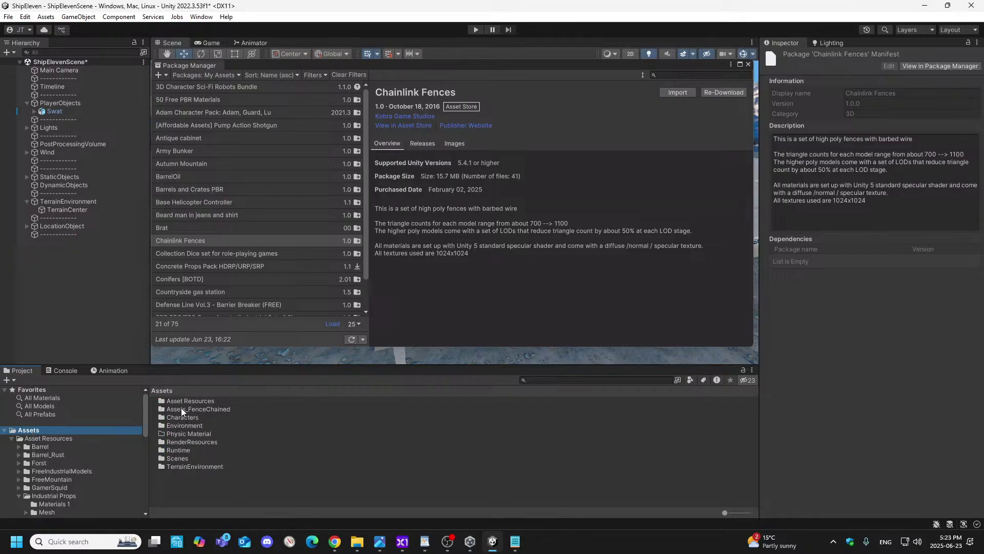
scroll(74, 448, down, 5)
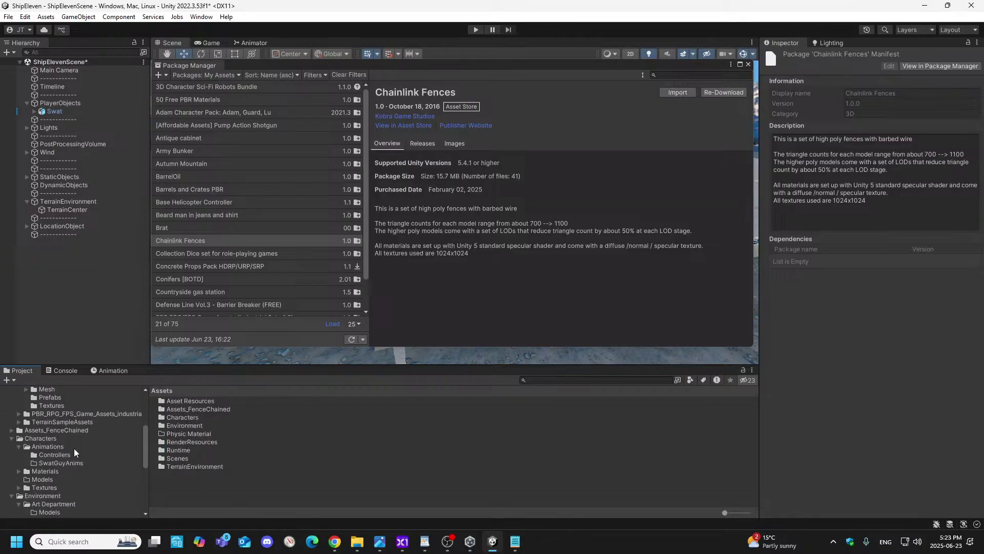
mouse_move(64, 431)
mouse_down()
mouse_move(67, 376)
mouse_move(59, 437)
mouse_up()
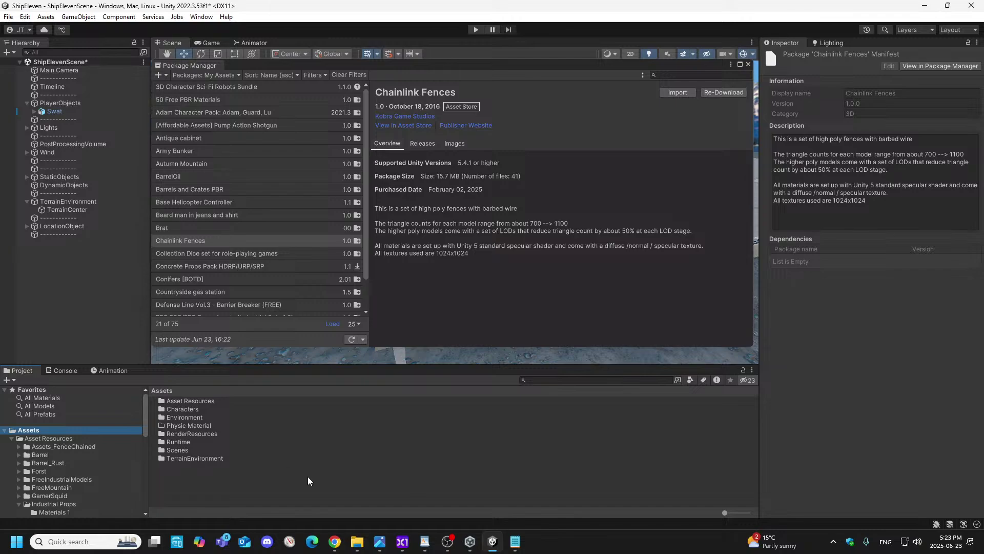
click(64, 446)
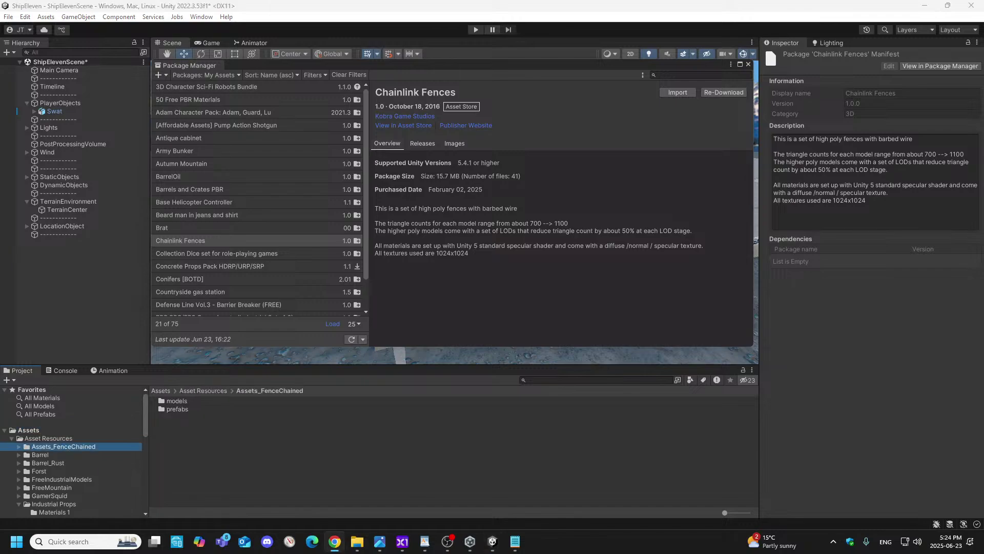
- Close Unity Hub, return to the ShipEleven project in the Unity editor and close its Package Manager window
click(379, 541)
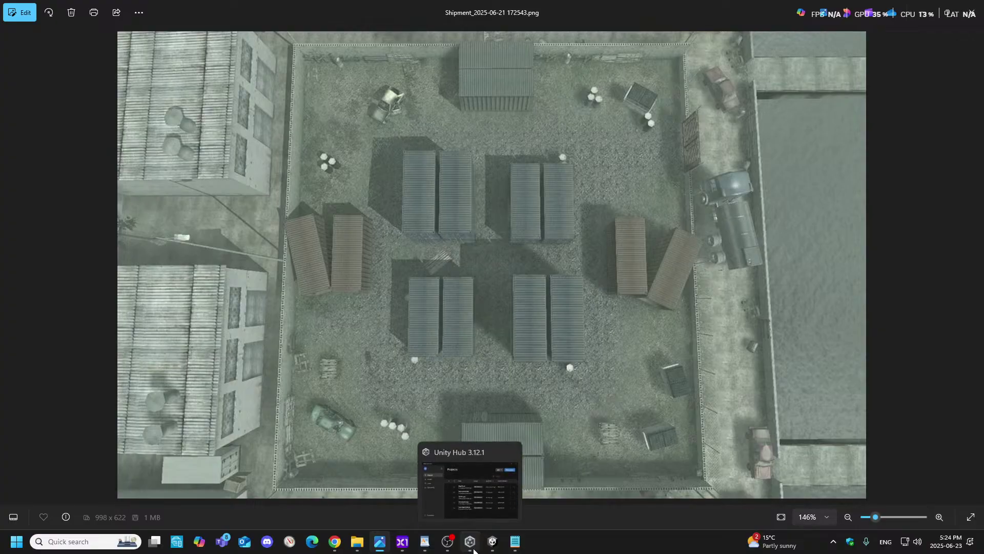
mouse_move(512, 549)
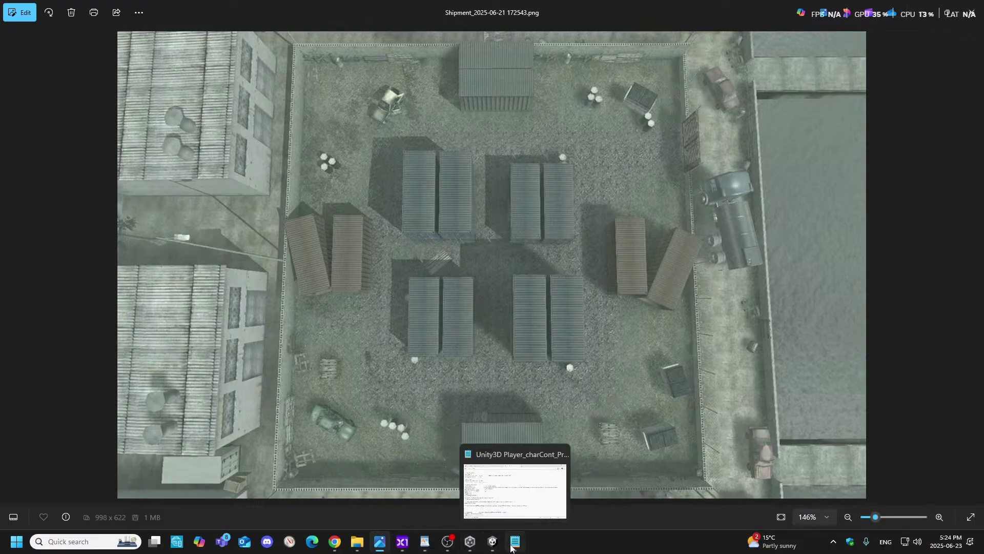
click(492, 547)
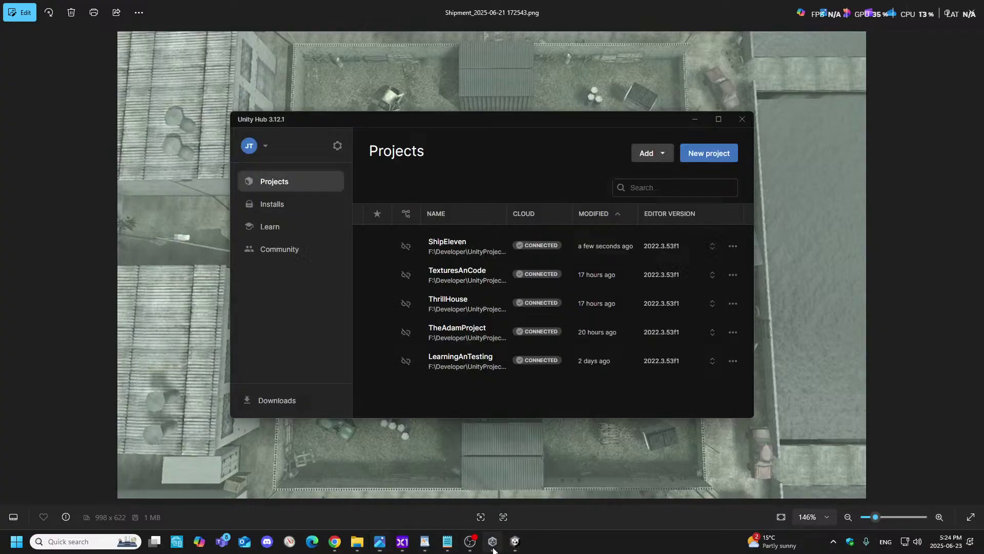
click(694, 119)
click(494, 544)
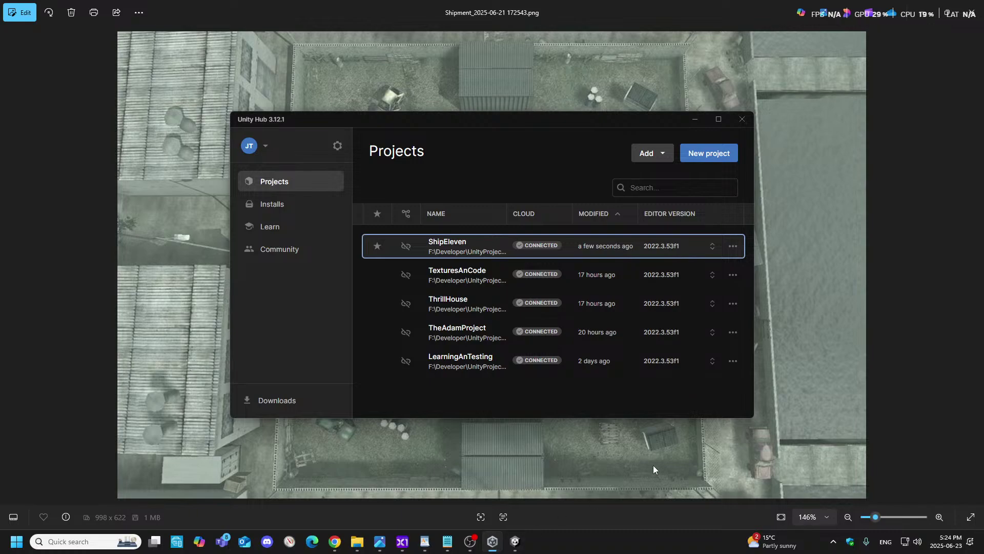
click(743, 118)
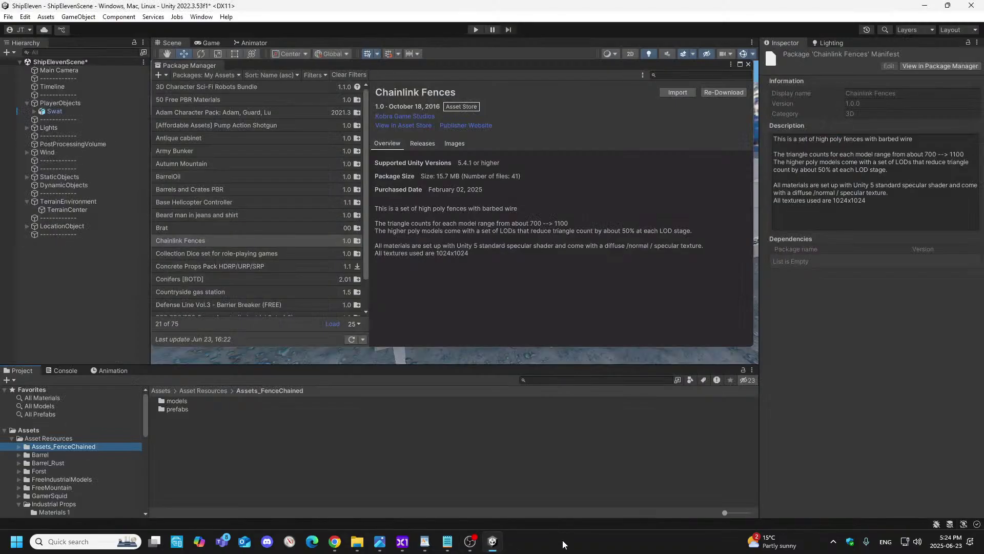
click(749, 65)
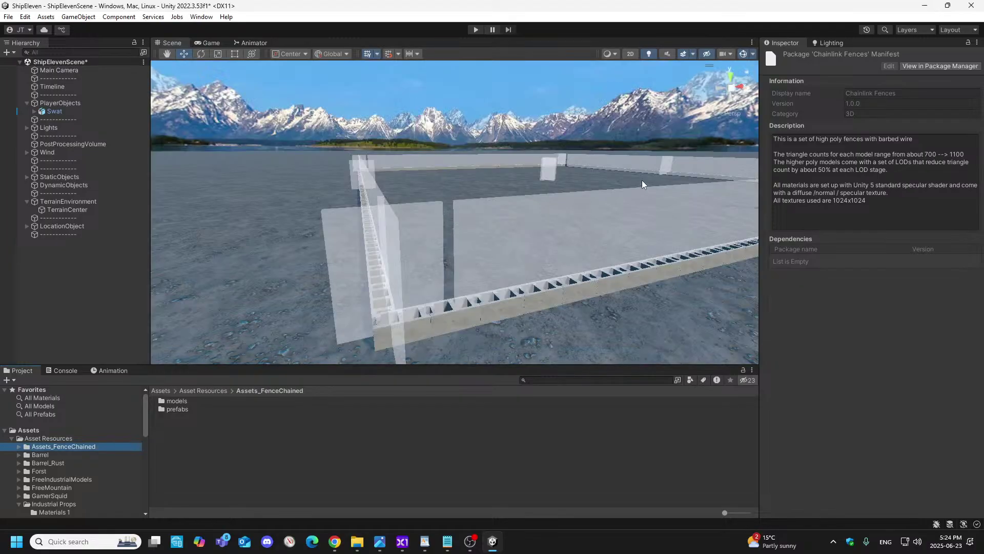
right_drag(593, 198, 430, 243)
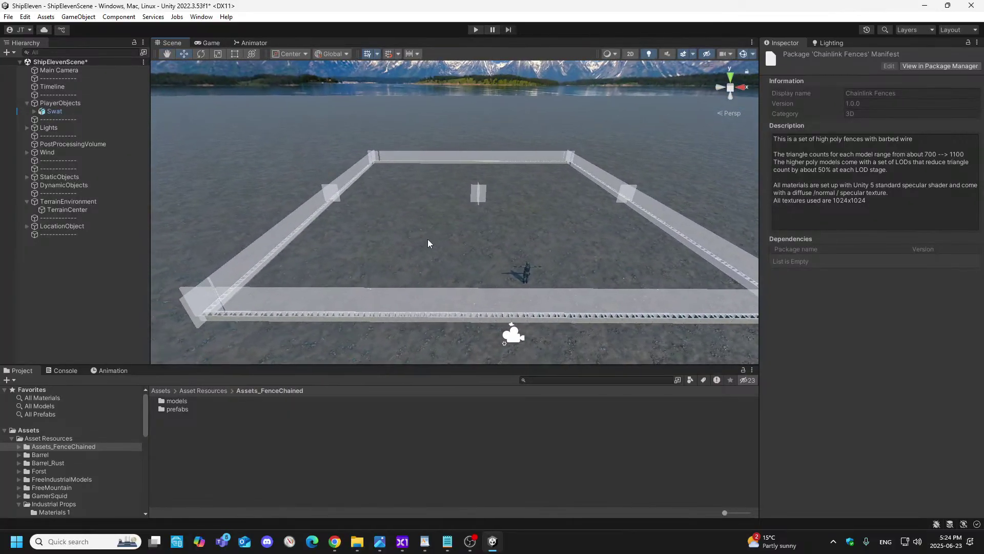
click(204, 17)
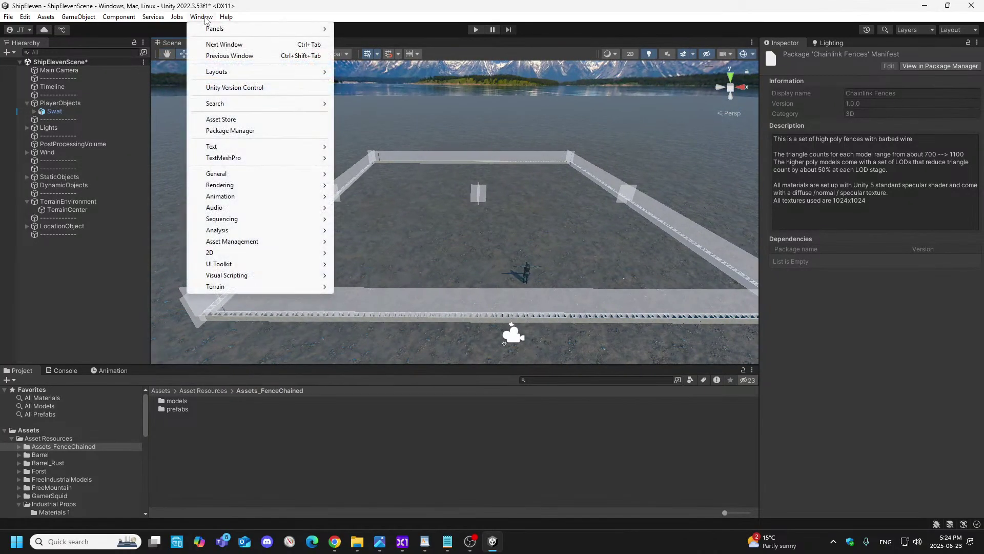
mouse_move(226, 190)
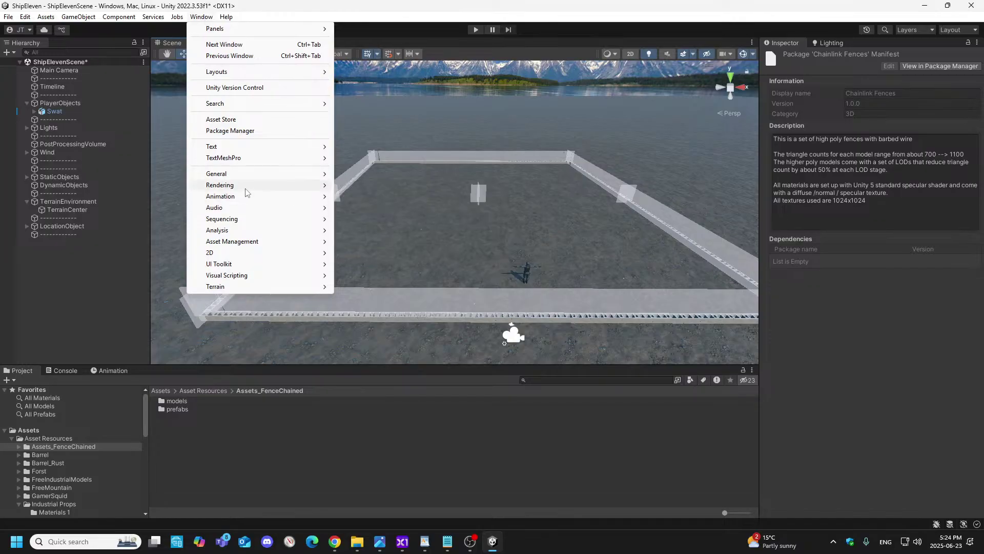
click(201, 18)
click(201, 19)
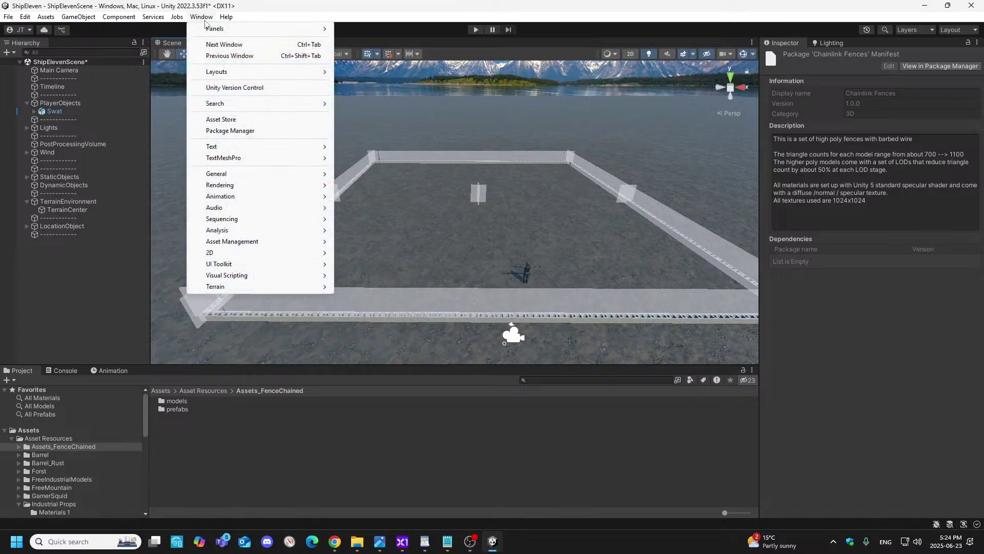
mouse_move(232, 188)
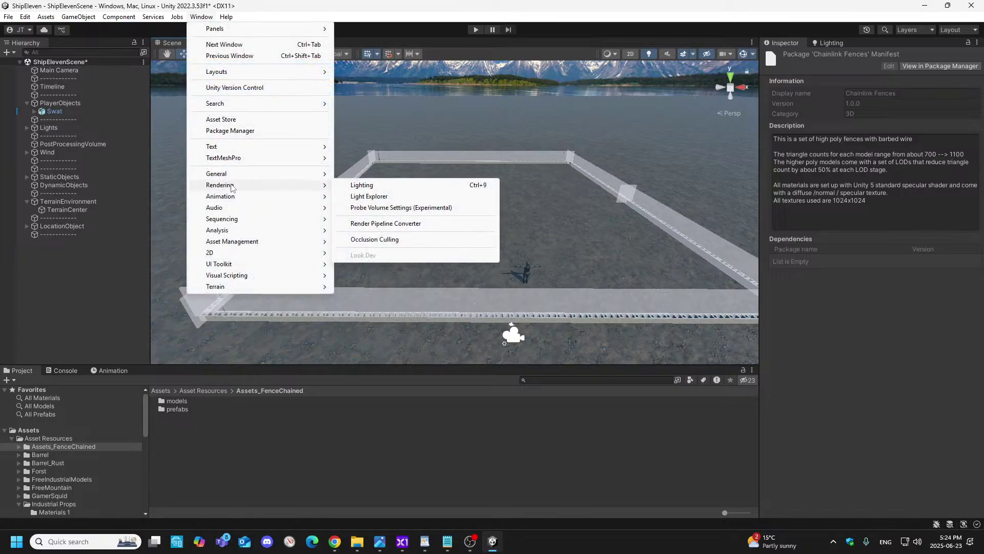
click(269, 3)
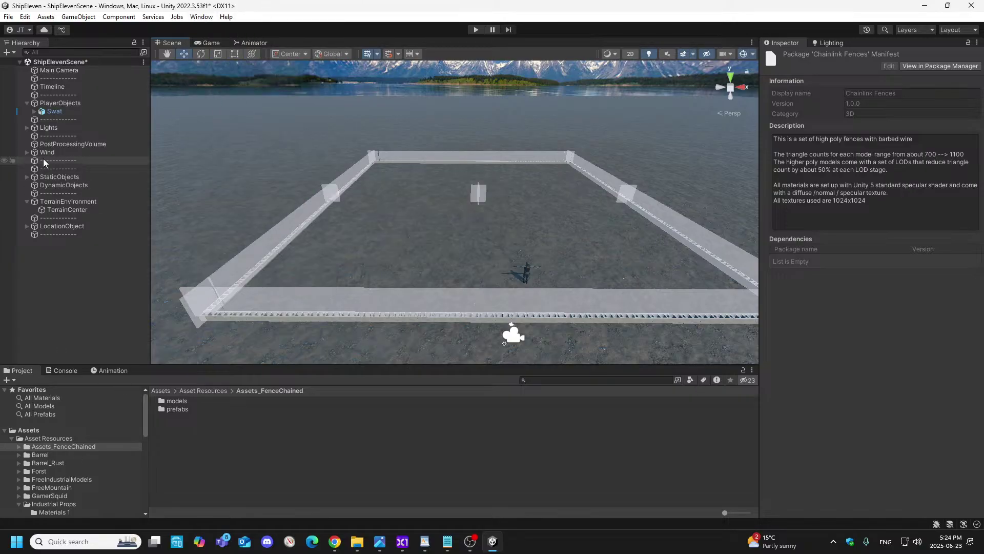
- Examine the previews of all materials in the project, and return to the Assets root folder
click(46, 399)
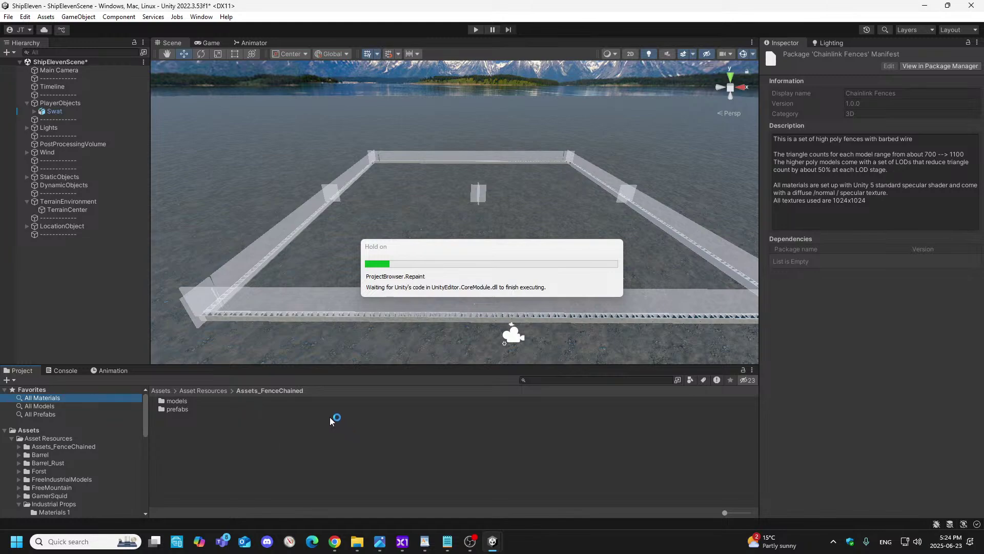
scroll(569, 477, down, 2)
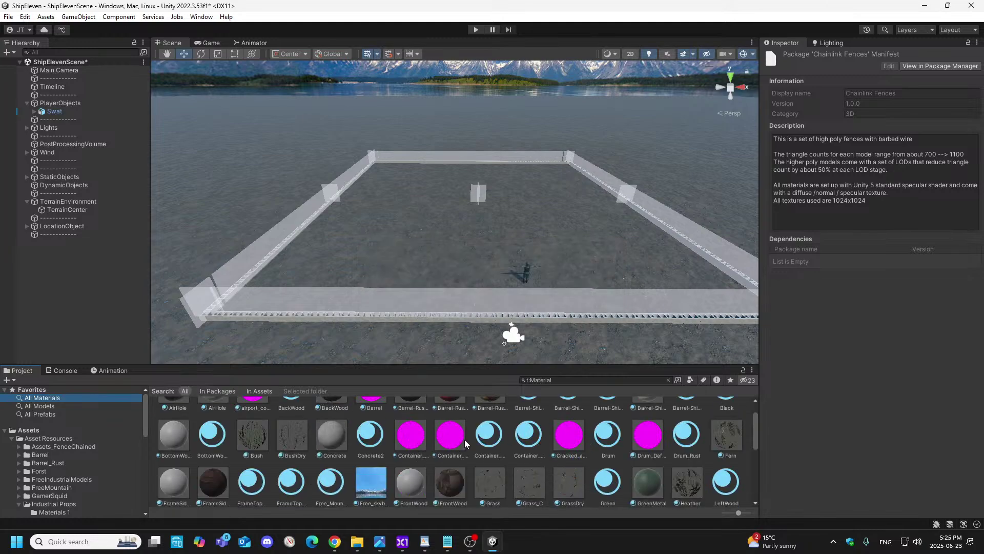
scroll(505, 453, down, 2)
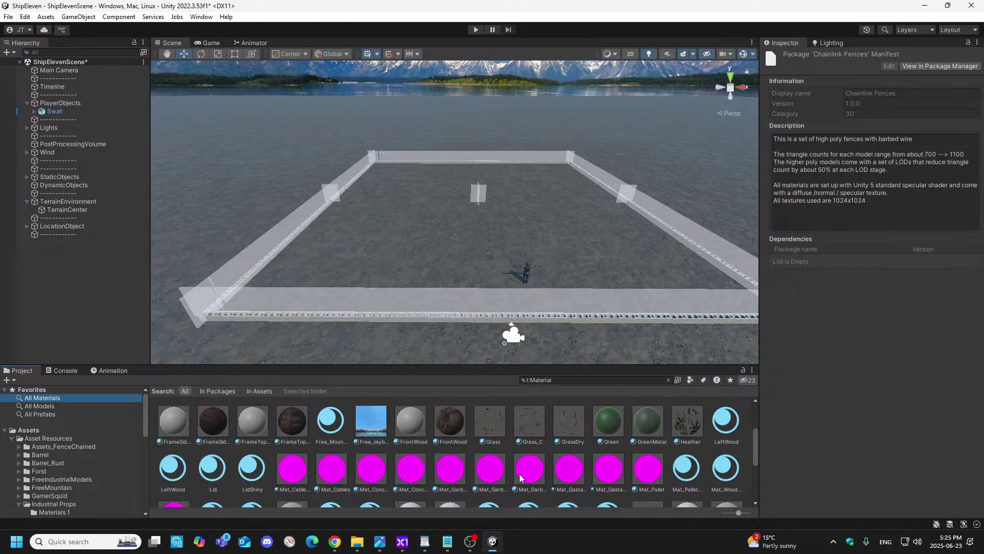
scroll(521, 478, down, 1)
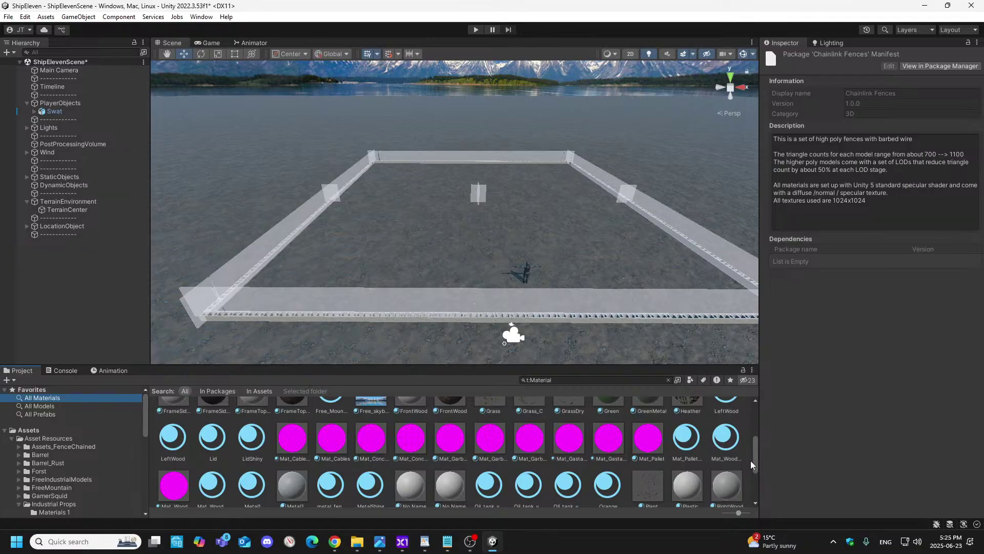
scroll(731, 454, up, 5)
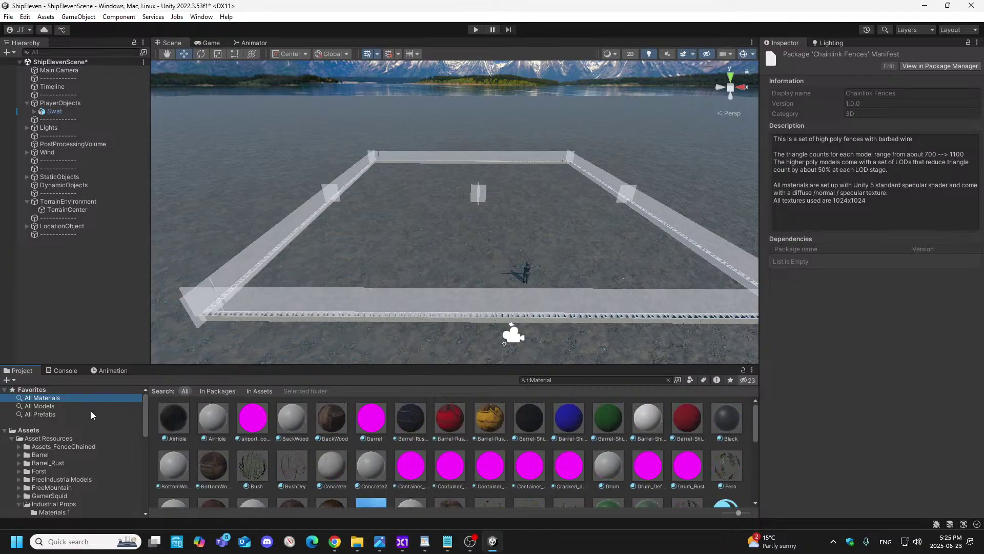
click(38, 432)
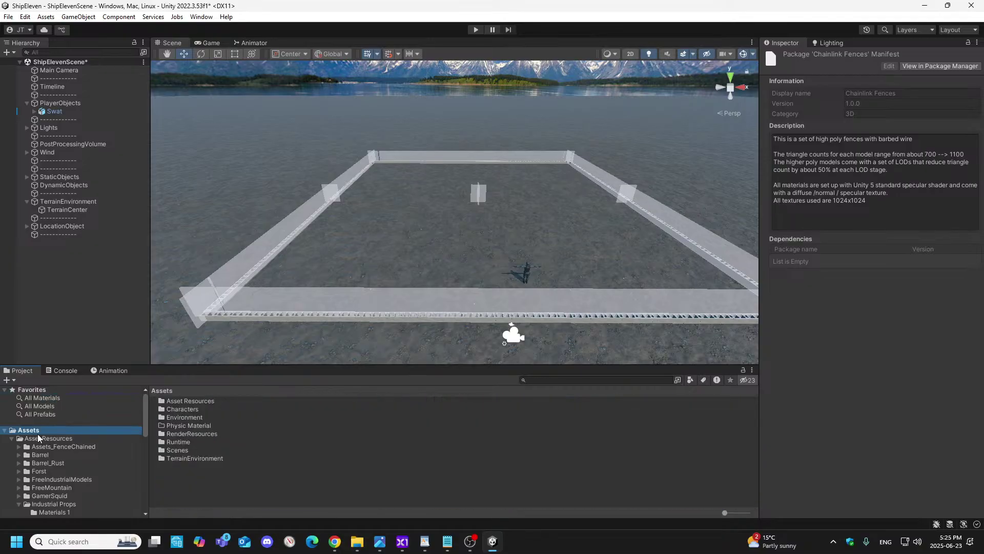
- Run the Render Pipeline Converter's Material Upgrade from Built-in to URP, initializing and converting in one go and saving the scene
click(200, 19)
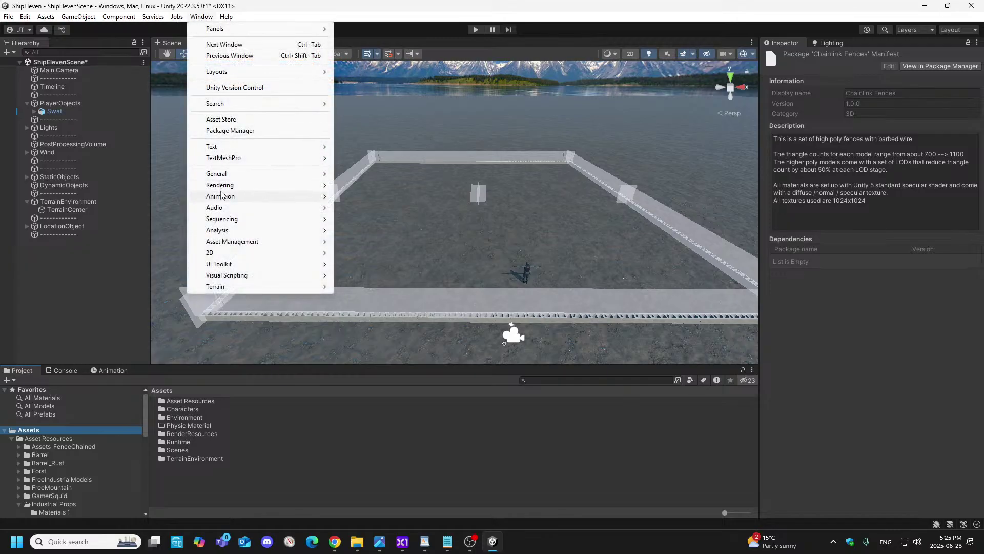
mouse_move(224, 189)
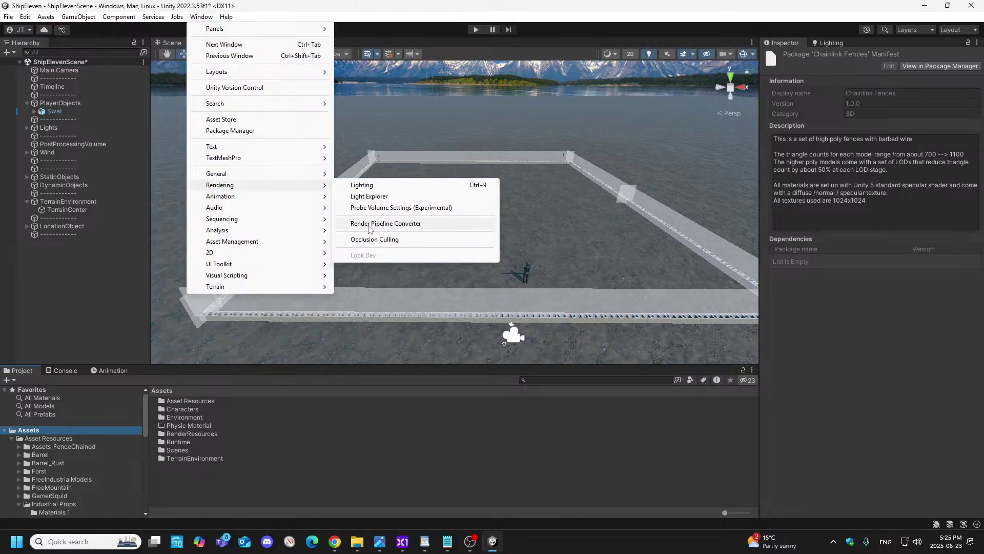
click(391, 224)
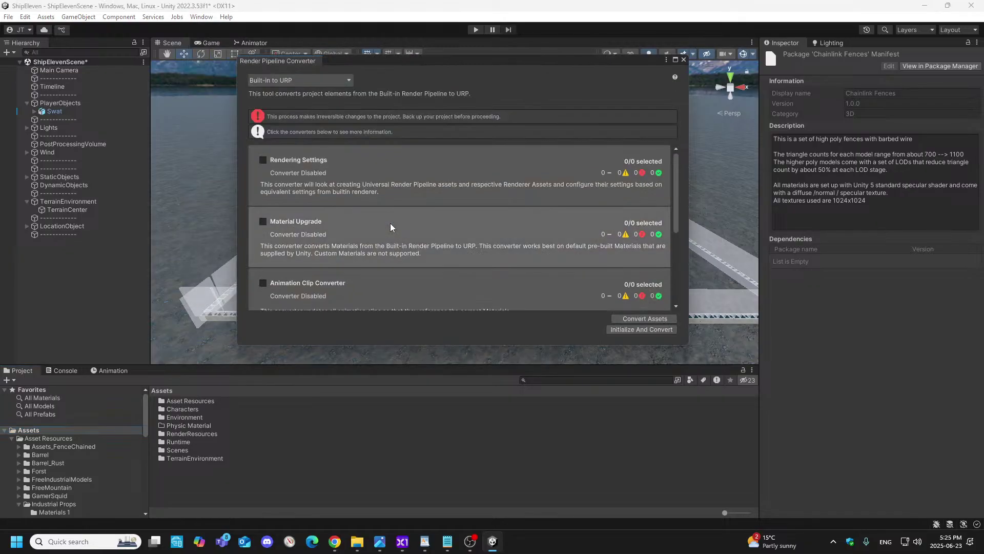
click(263, 222)
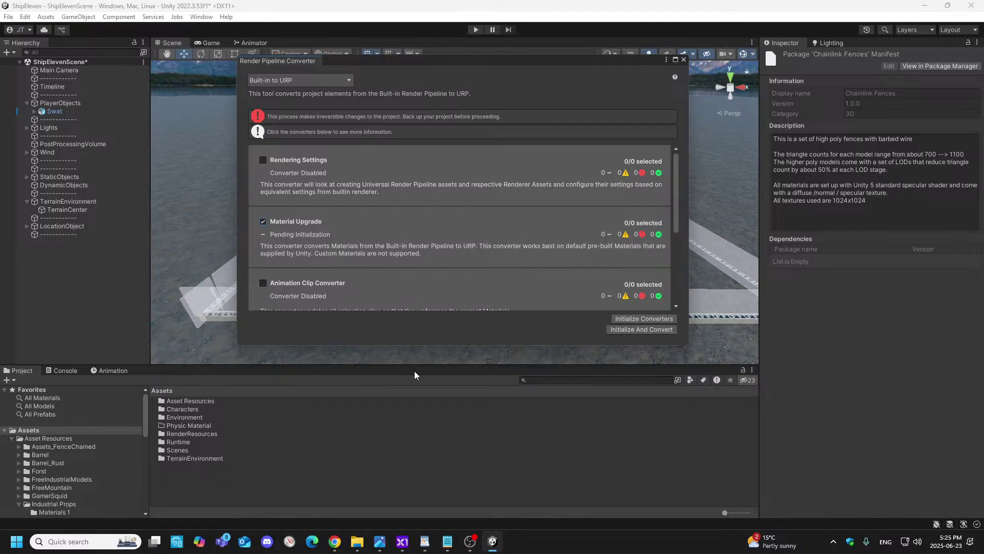
click(645, 330)
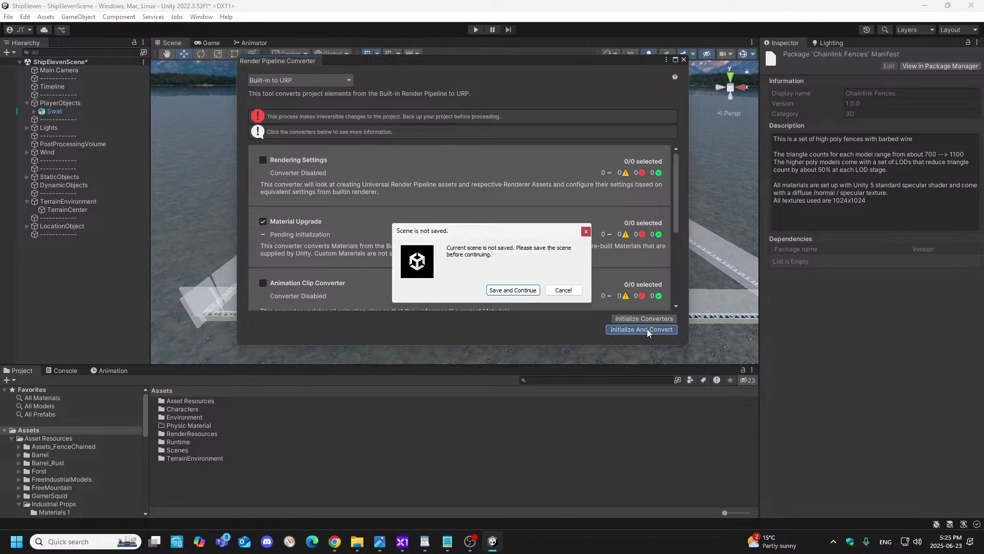
click(512, 289)
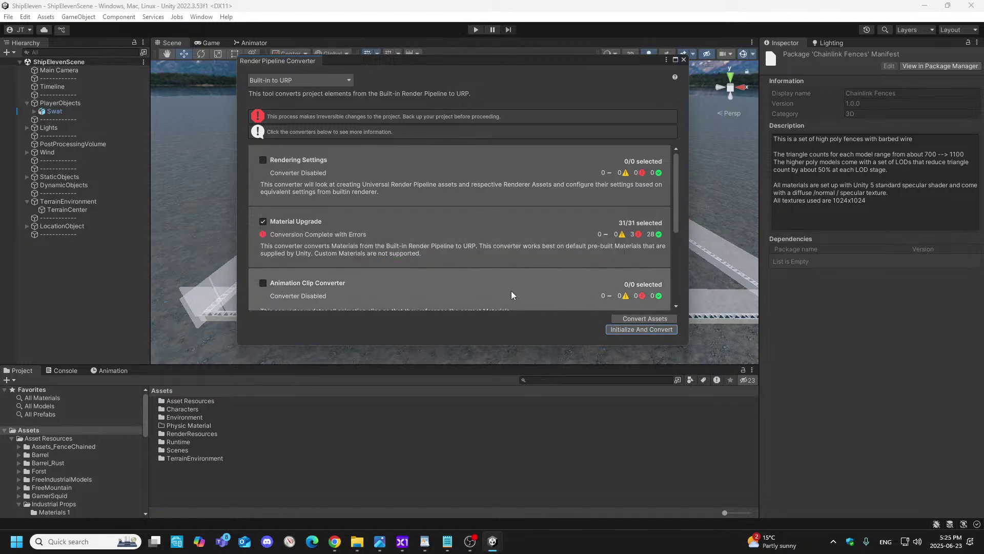
- Review the per-material results of the Material Upgrade, including the failed items, and close the Render Pipeline Converter
click(634, 239)
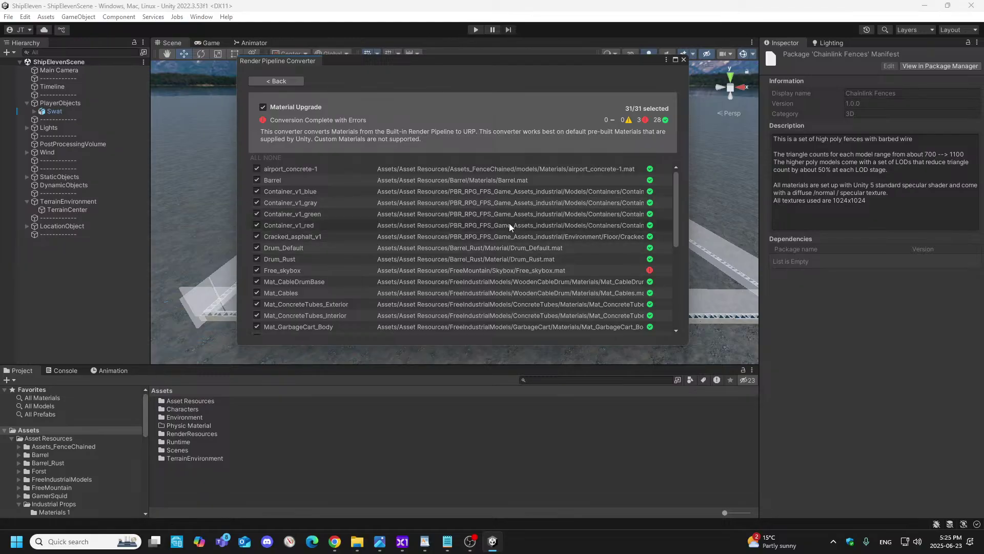
scroll(513, 226, down, 5)
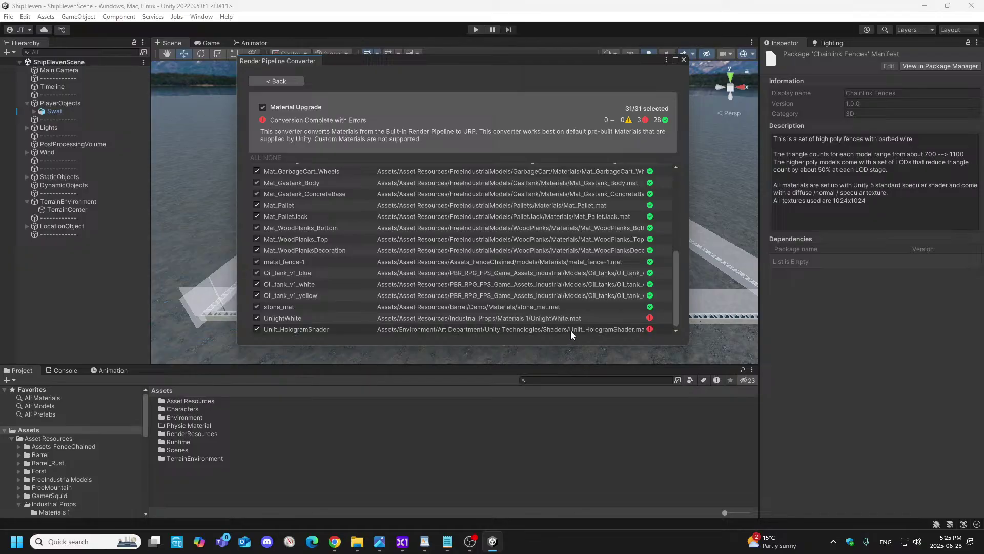
scroll(592, 330, up, 10)
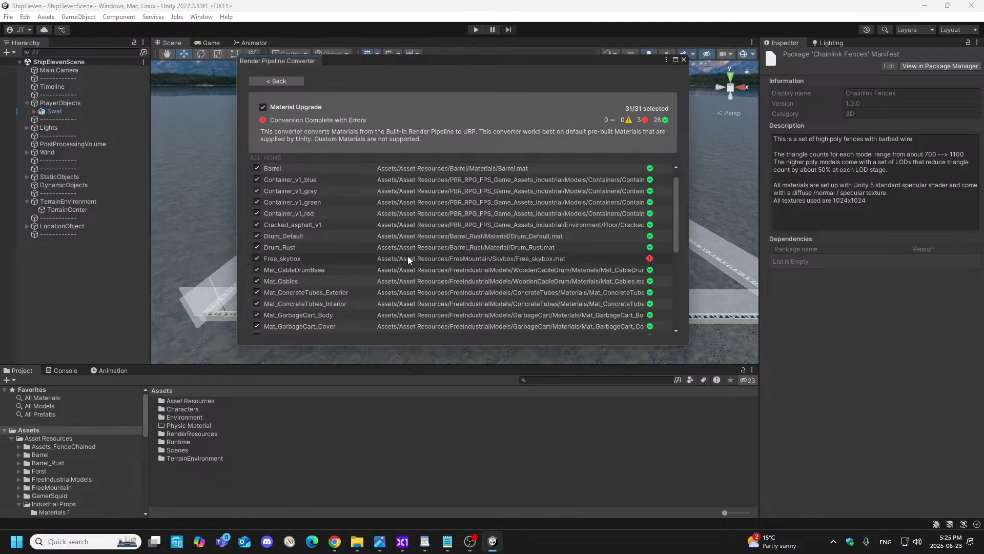
click(257, 259)
click(257, 259)
click(257, 259)
click(257, 259)
click(684, 60)
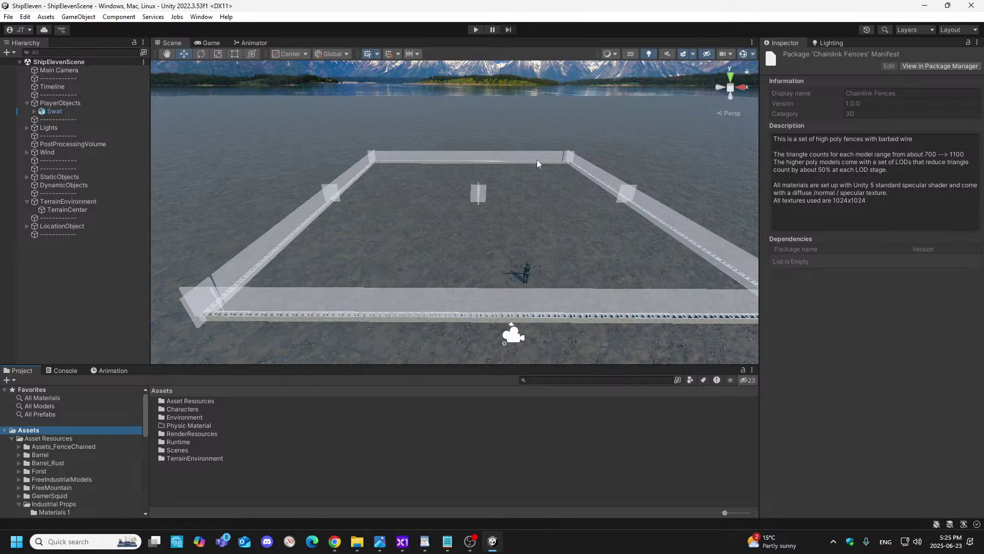
- Test the scene briefly in Play mode, stop it, and inspect the near corner of the boundary walls
click(476, 29)
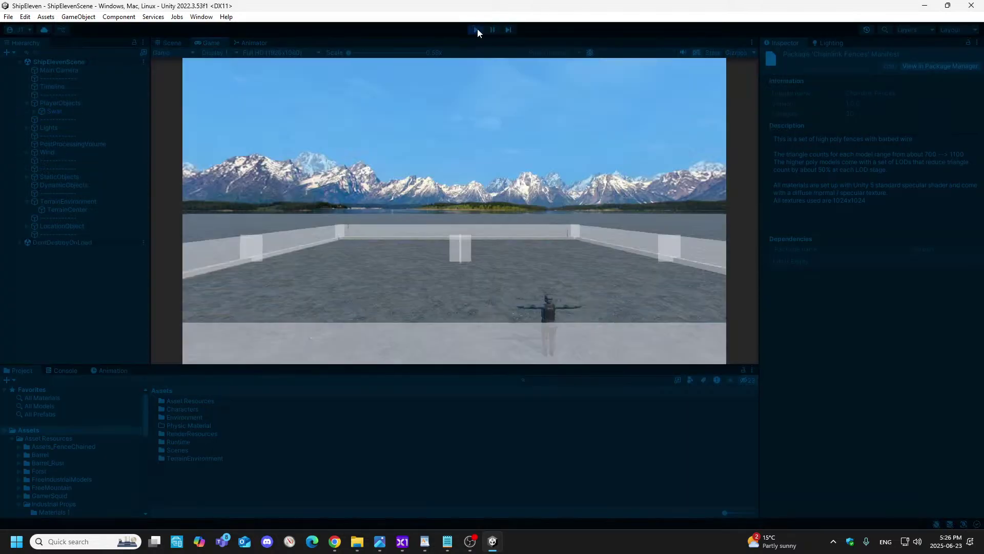
click(477, 29)
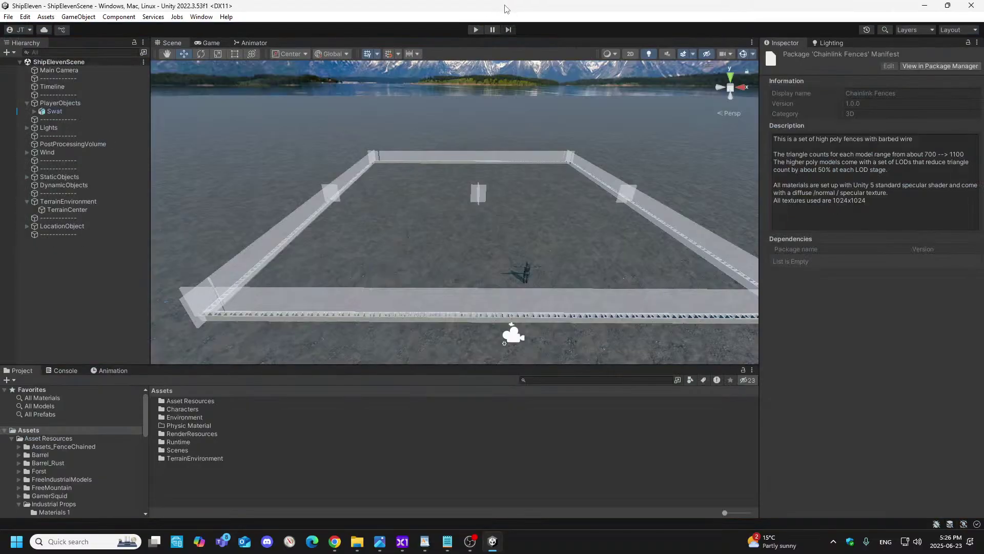
alt+drag(387, 207, 452, 233)
key(w)
right_drag(452, 232, 469, 275)
key(s)
key(w)
key(s)
key(d)
key(s)
key(w)
key(e)
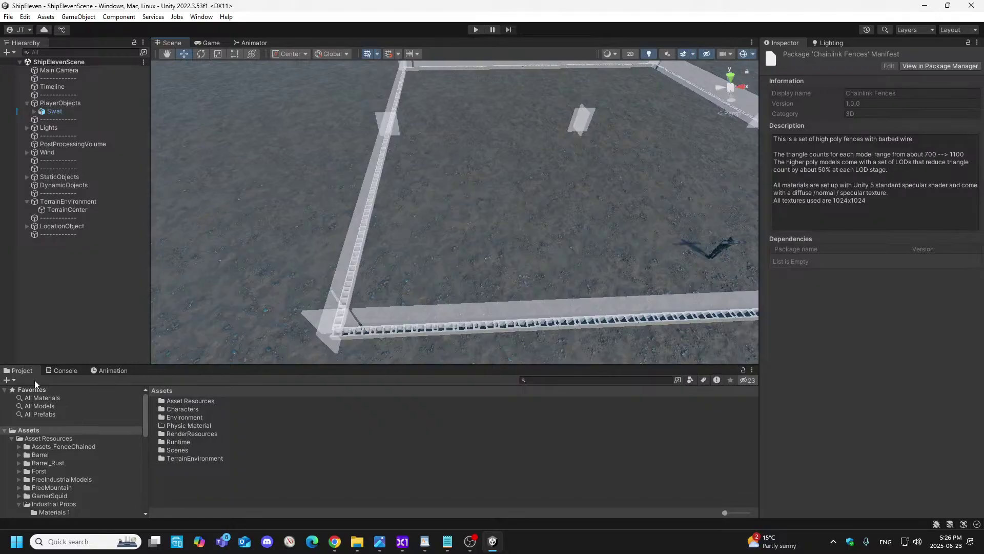
- Try both deactivating LocationObject and hiding it only in the scene view, and leave LocationObject deactivated
click(26, 226)
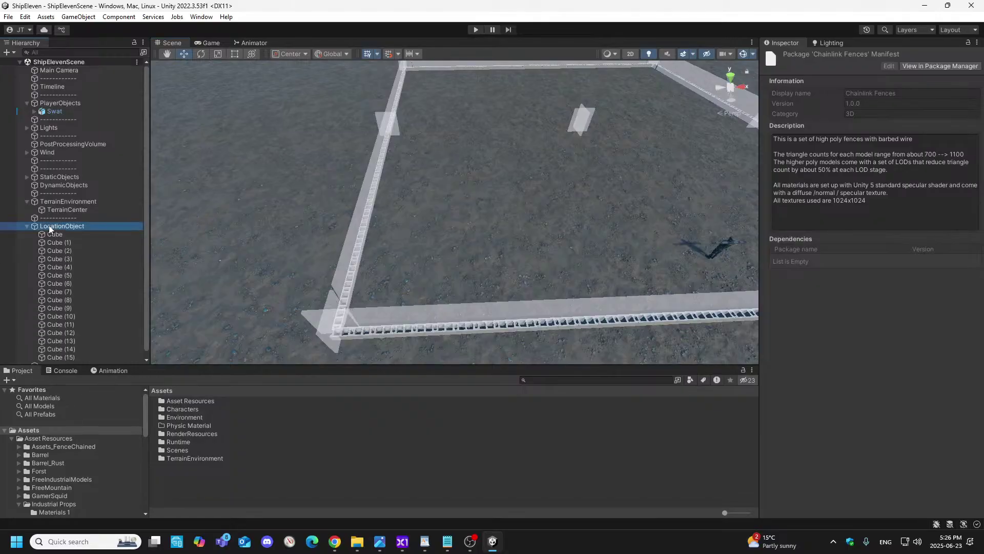
click(48, 226)
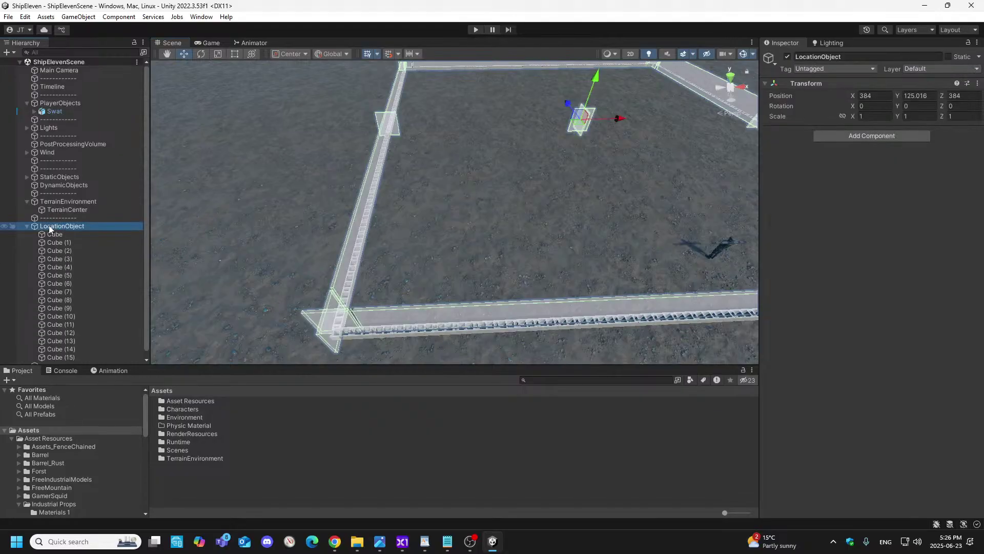
click(787, 57)
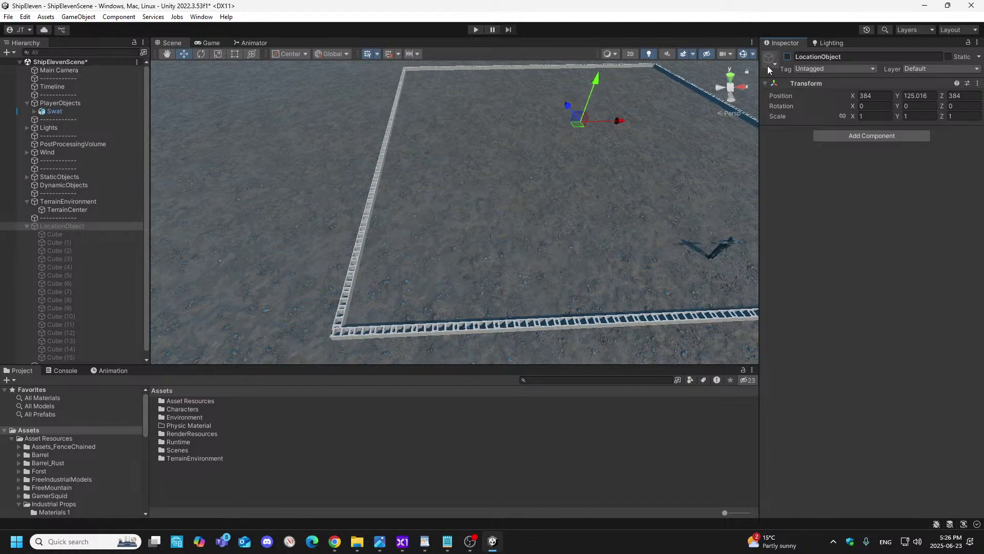
click(788, 57)
click(27, 227)
click(5, 227)
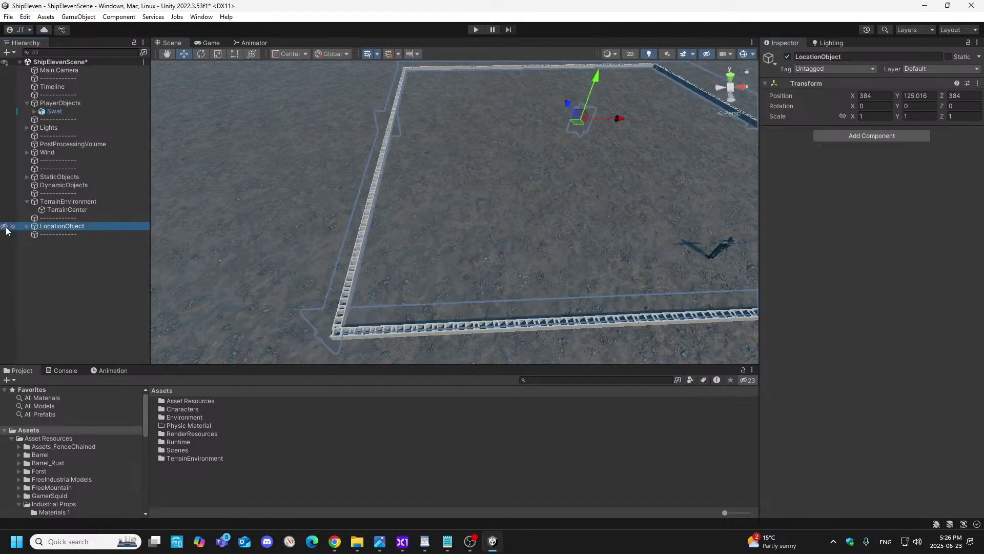
right_drag(464, 155, 578, 195)
click(4, 227)
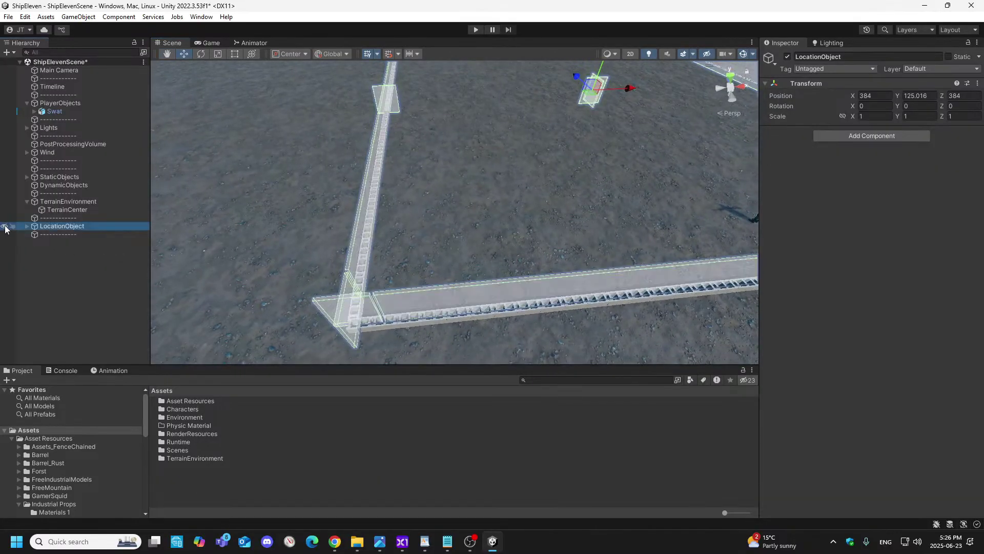
click(787, 57)
right_drag(570, 231, 540, 217)
- Select all the cinder blocks along the near boundary wall, from the CinderBlock corner piece to the opposite corner
click(356, 268)
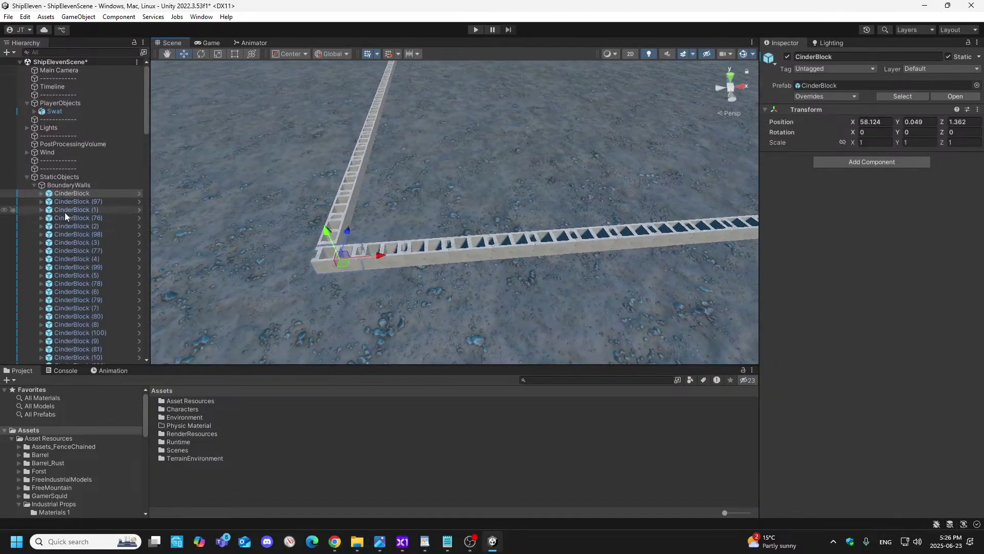
scroll(65, 214, down, 5)
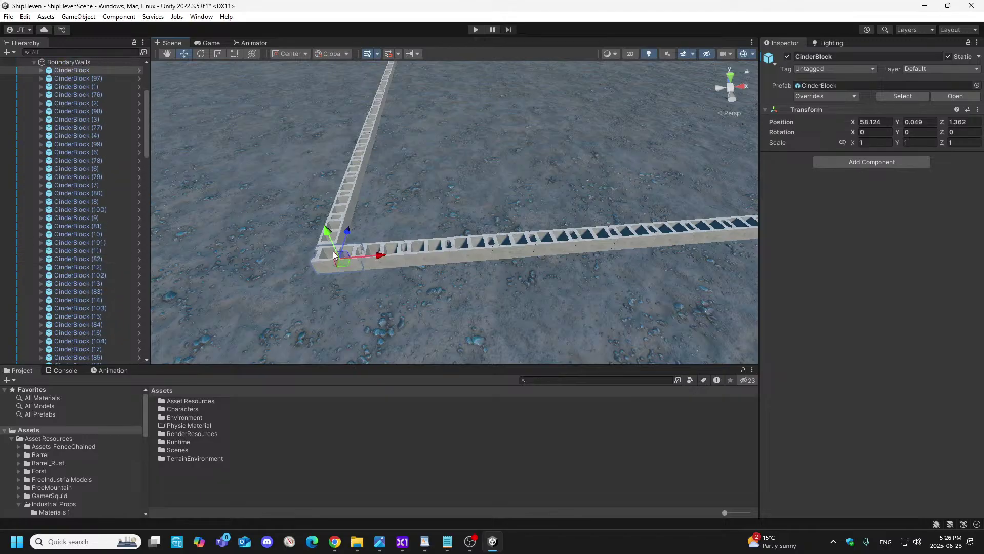
scroll(110, 186, up, 5)
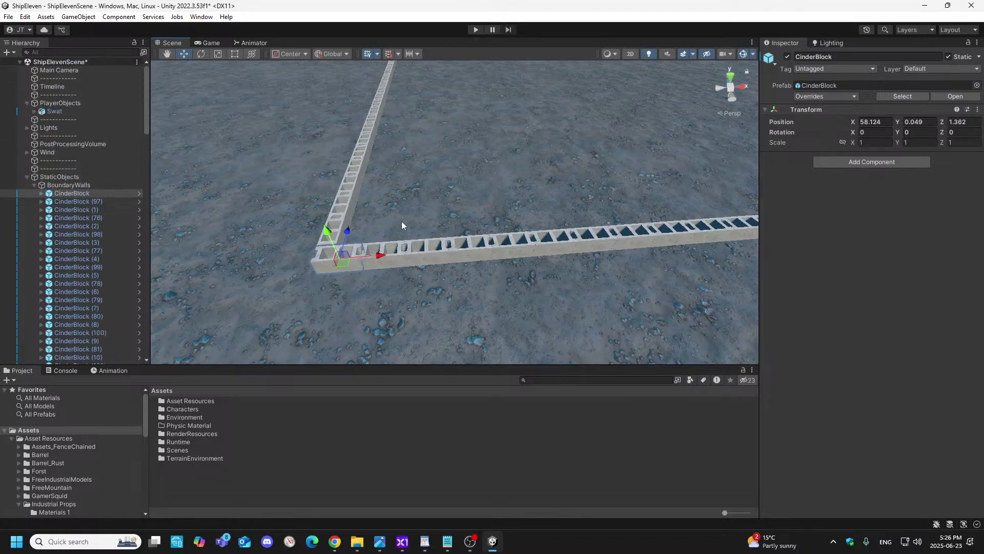
right_drag(491, 189, 467, 197)
shift+click(438, 243)
shift+click(513, 239)
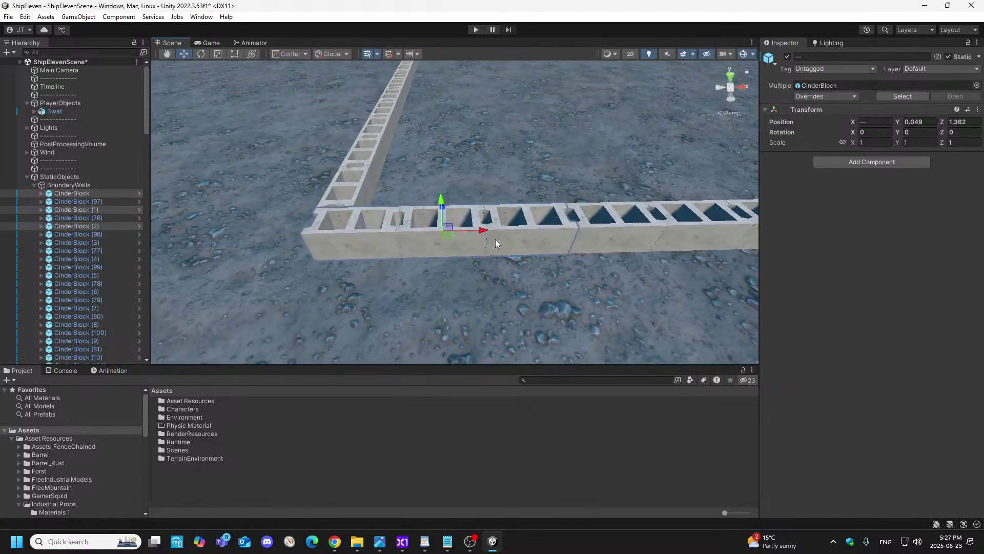
shift+click(608, 235)
shift+click(675, 234)
right_drag(699, 247, 428, 239)
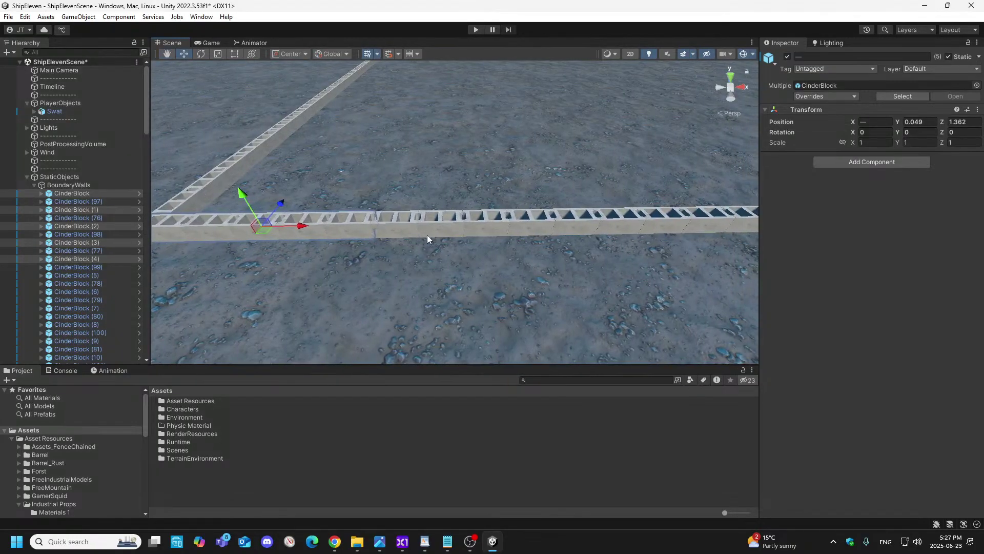
shift+click(408, 231)
shift+click(438, 227)
shift+click(488, 229)
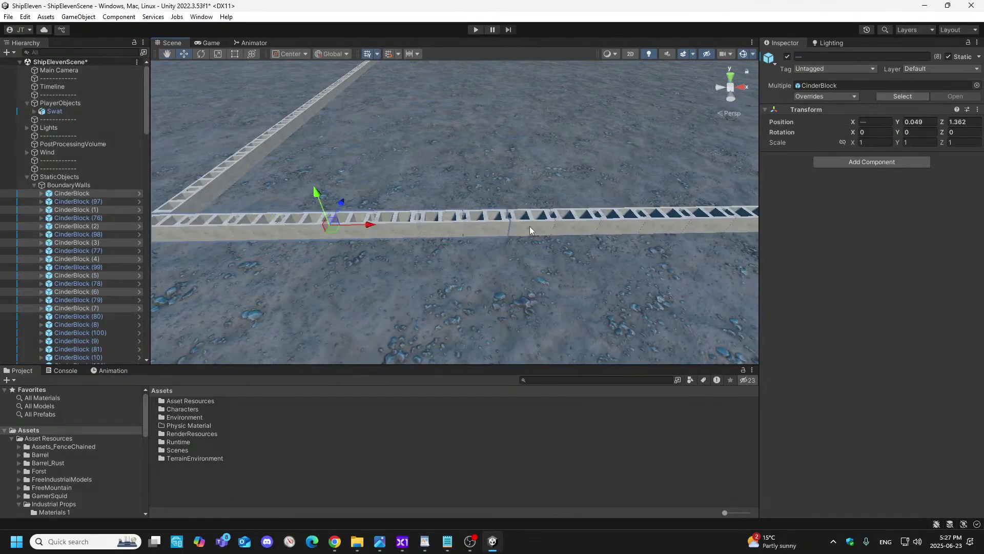
shift+click(531, 226)
shift+click(624, 226)
shift+click(670, 226)
shift+click(706, 224)
shift+click(728, 225)
right_drag(696, 253, 323, 235)
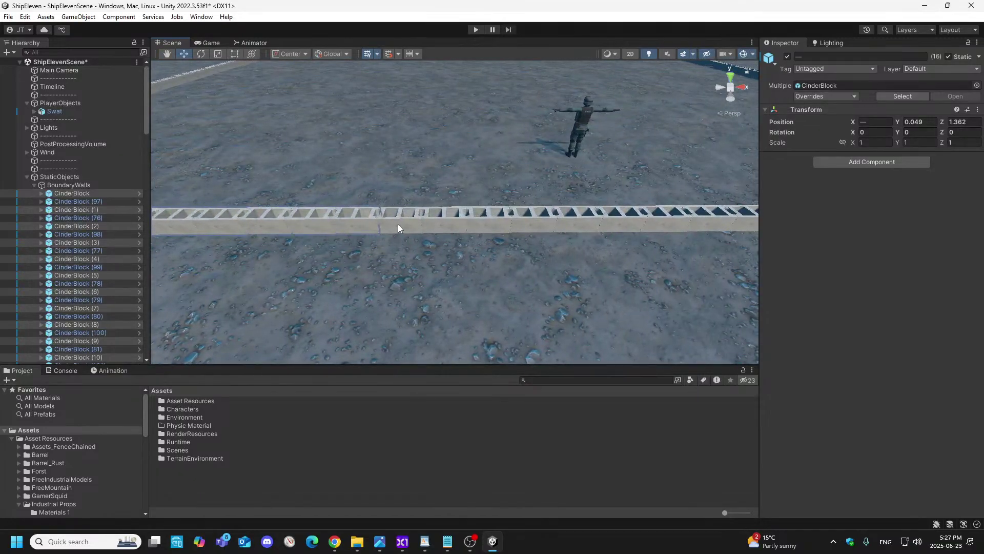
shift+click(567, 223)
shift+click(590, 223)
shift+click(636, 223)
shift+click(682, 218)
shift+click(710, 223)
shift+click(744, 225)
right_drag(663, 230, 546, 230)
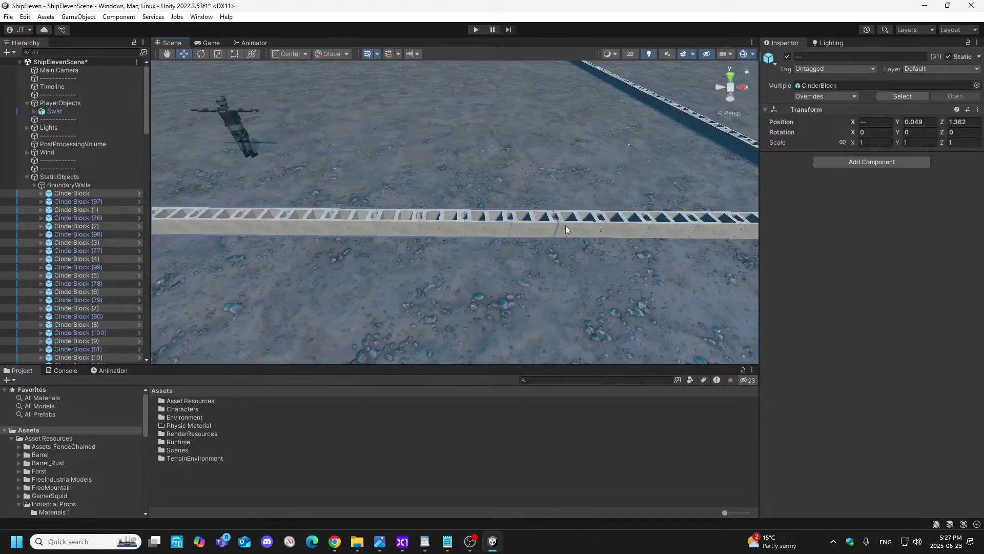
right_drag(637, 253, 497, 250)
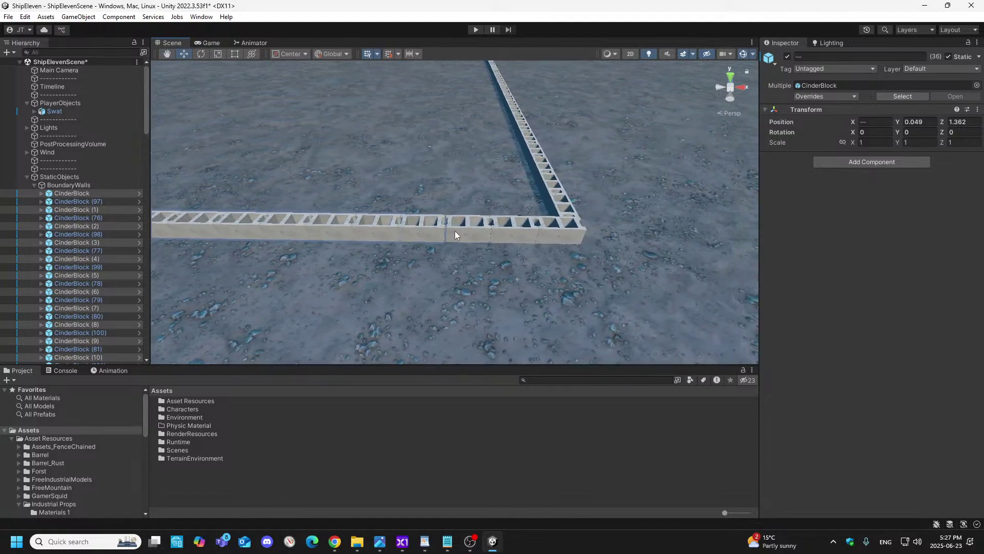
right_drag(567, 234, 307, 236)
scroll(81, 234, down, 12)
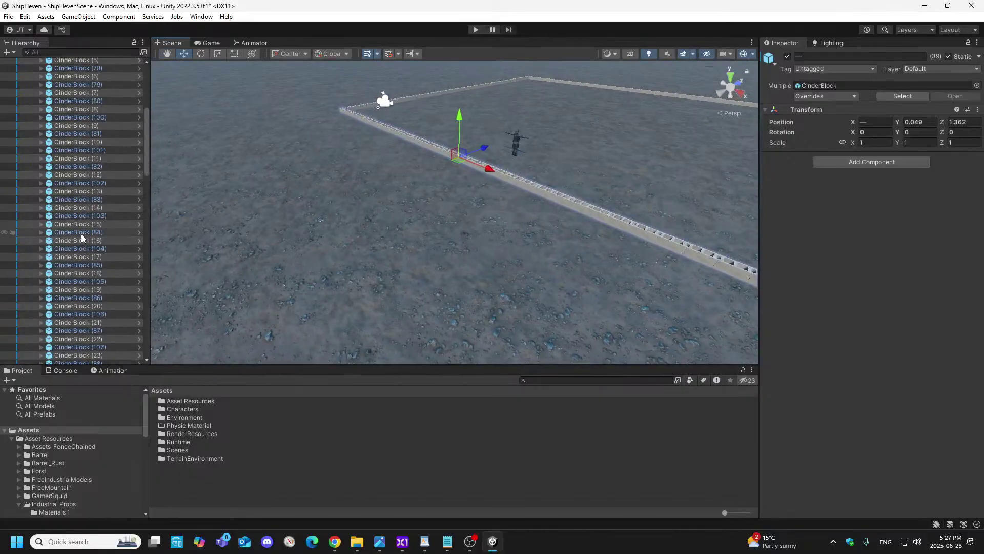
scroll(81, 233, down, 12)
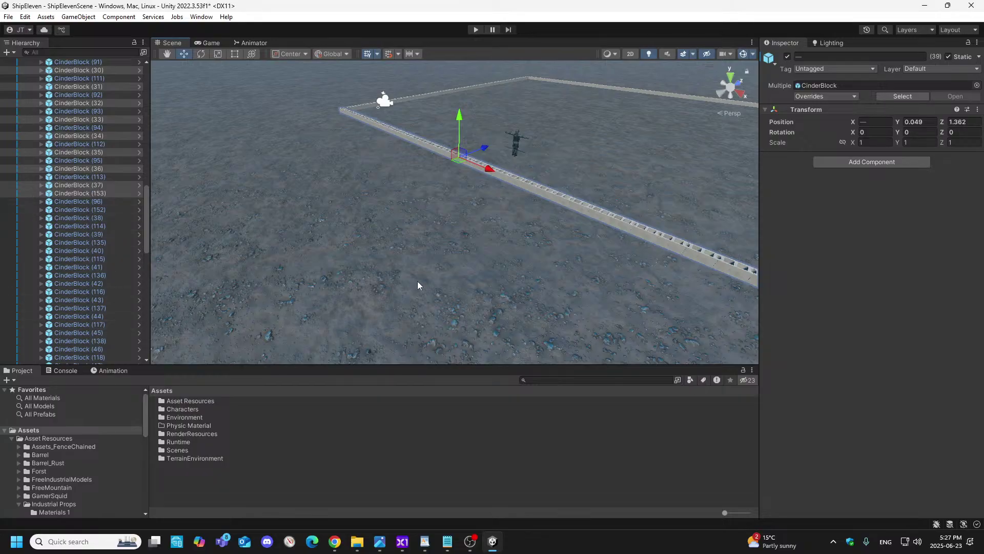
- Try raising the selected row of cinder blocks above the ground, and undo the move
right_drag(468, 160, 612, 153)
key(a)
key(s)
drag(475, 203, 480, 117)
right_drag(490, 268, 577, 286)
key(s)
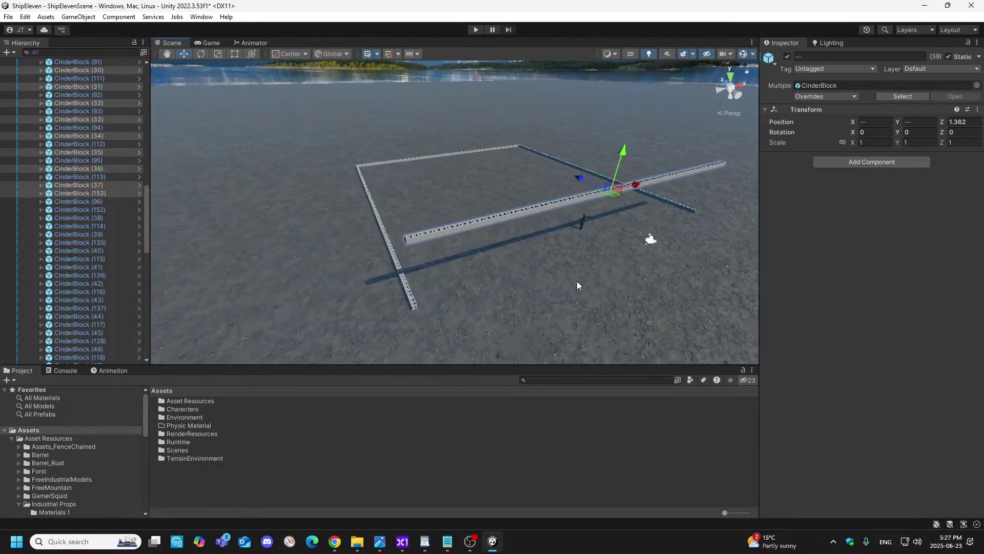
key(ctrl+z)
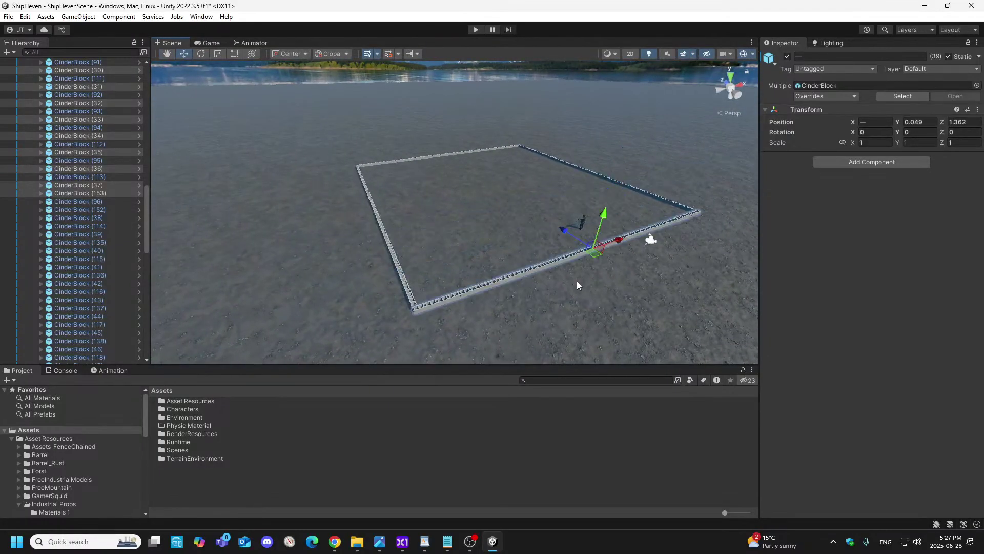
right_click(84, 135)
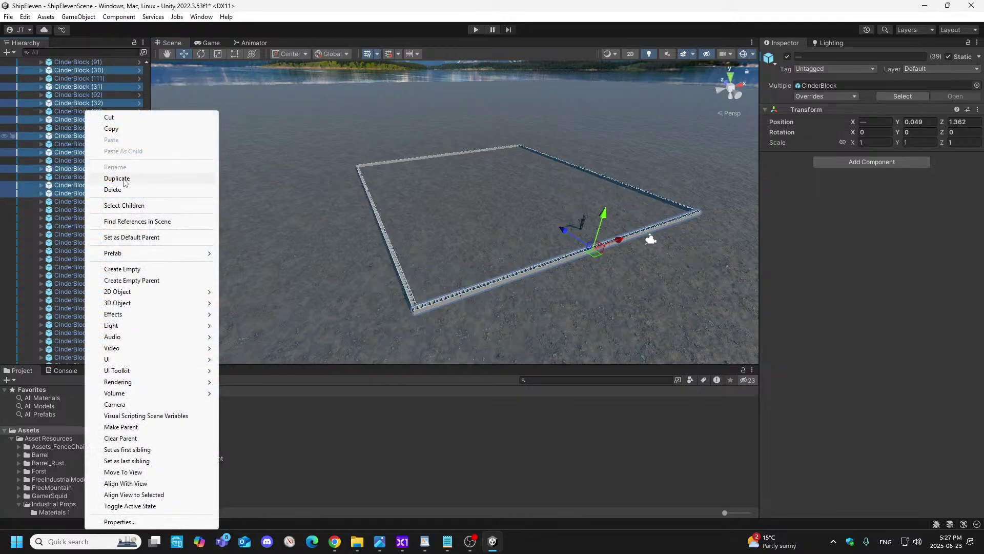
click(441, 224)
- Duplicate the CinderBlock at the near corner of the boundary wall within BoundaryWalls
click(441, 285)
key(w)
right_drag(464, 325, 436, 282)
click(433, 294)
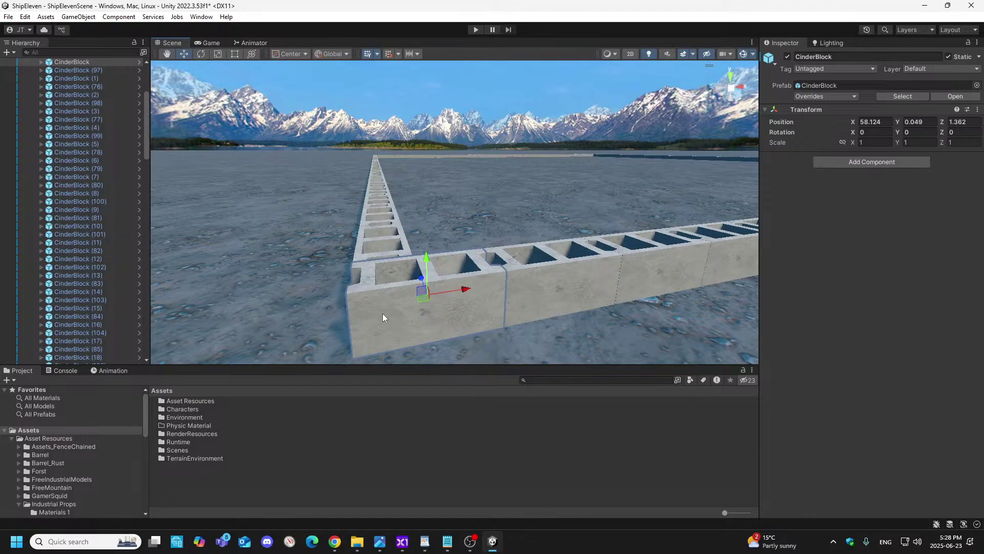
scroll(94, 177, up, 5)
right_click(80, 195)
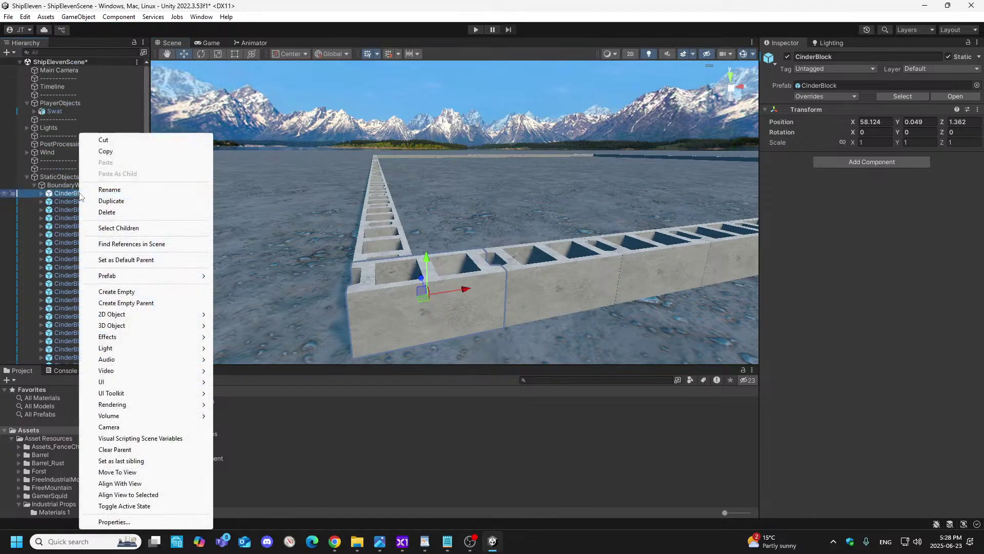
click(112, 200)
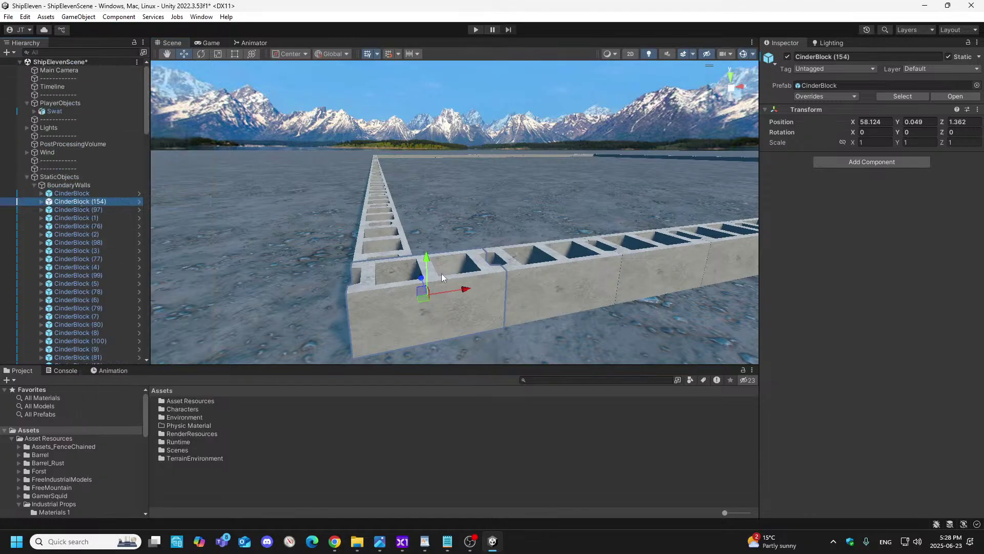
- Raise the duplicated corner cinder block until it rests flush on the block beneath it, at Y position 0.45
drag(426, 264, 427, 194)
alt+drag(425, 254, 424, 222)
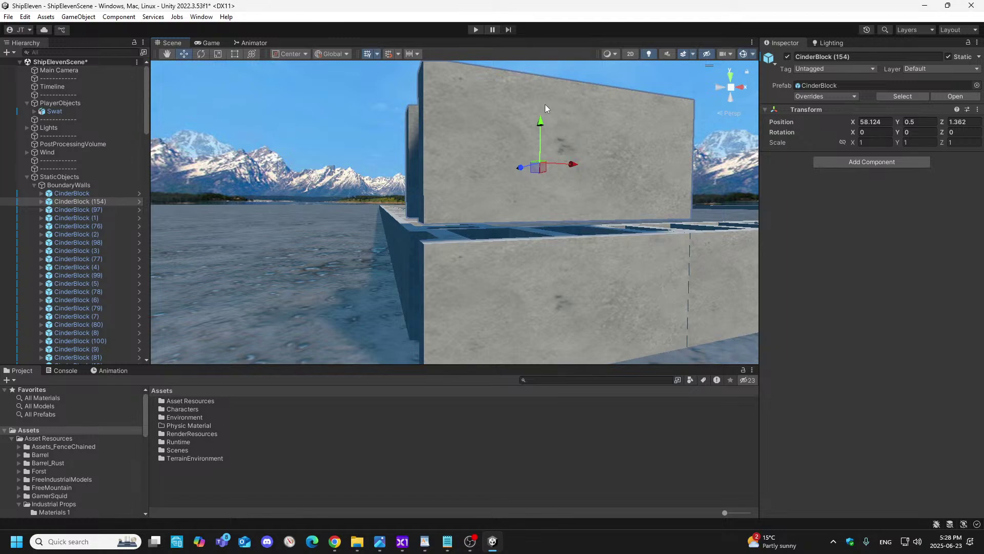
drag(541, 126, 540, 142)
right_drag(505, 239, 536, 166)
key(w)
key(s)
mouse_move(513, 162)
mouse_down()
mouse_move(513, 147)
mouse_move(512, 158)
mouse_up()
alt+drag(512, 158, 495, 221)
drag(568, 109, 568, 107)
alt+drag(555, 226, 576, 251)
right_drag(492, 232, 438, 246)
key(w)
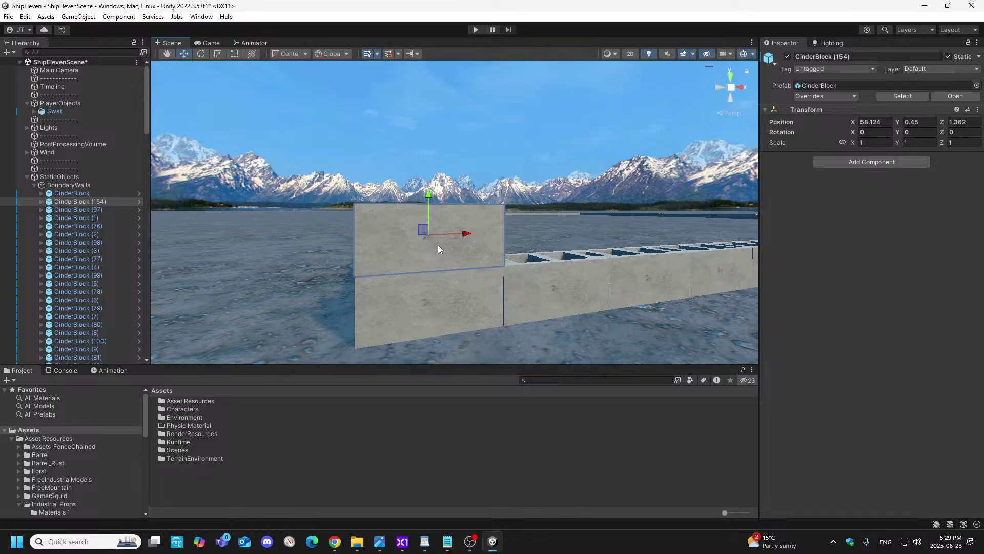
- Compare the transform positions of the lower corner cinder block and the duplicate stacked on it
click(426, 303)
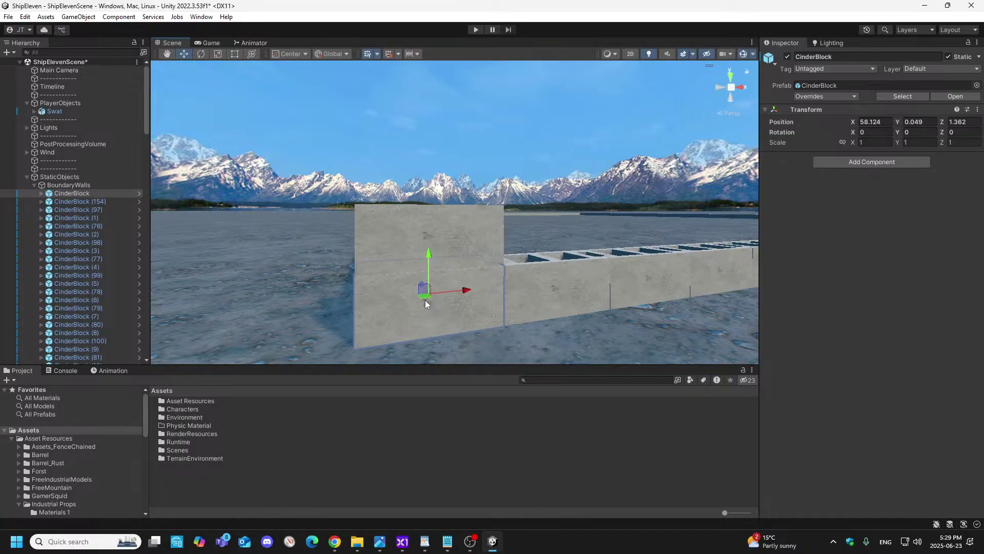
click(402, 228)
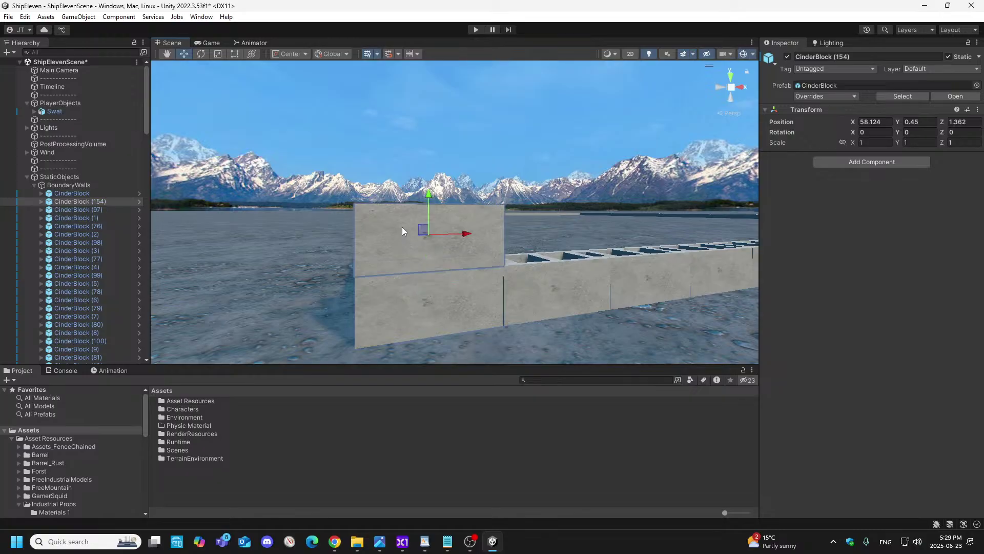
click(395, 305)
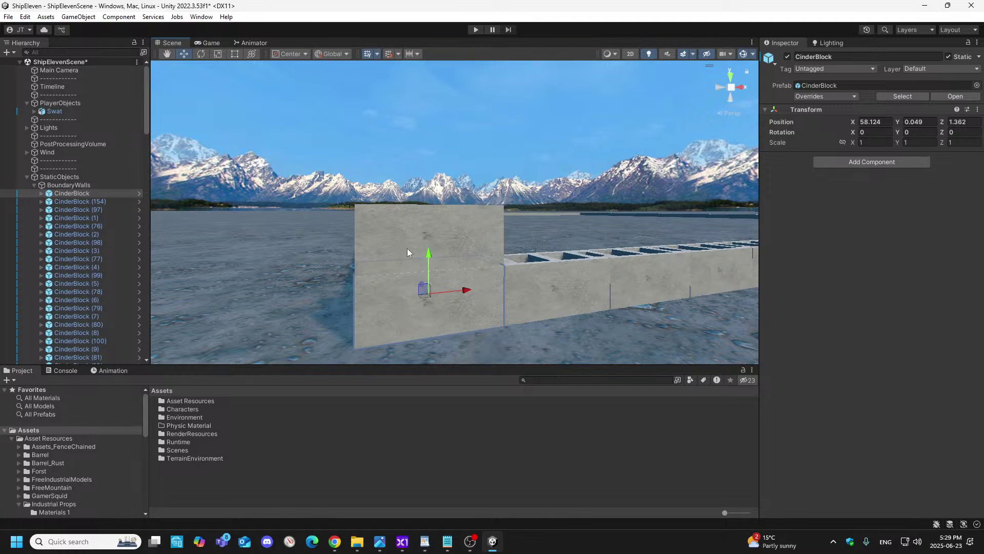
click(422, 232)
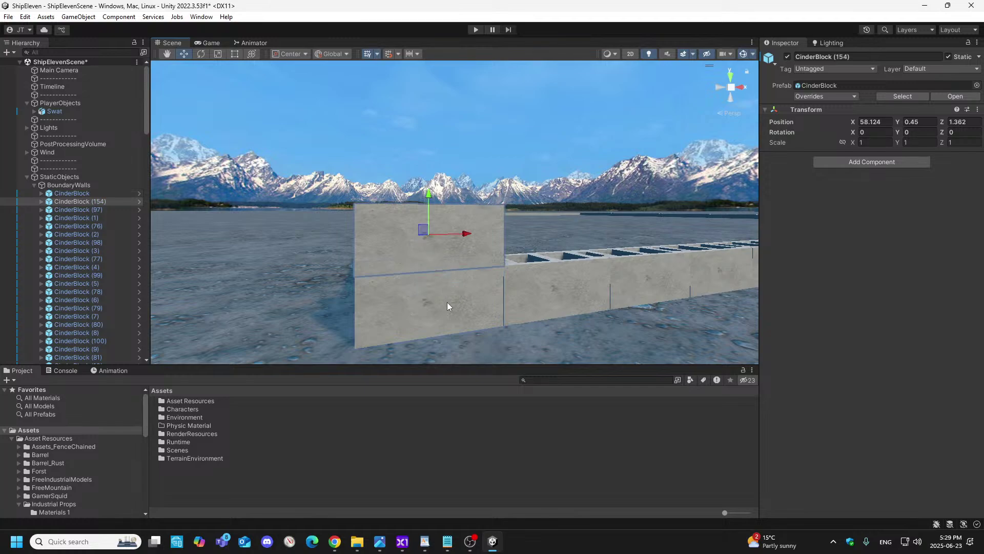
click(462, 311)
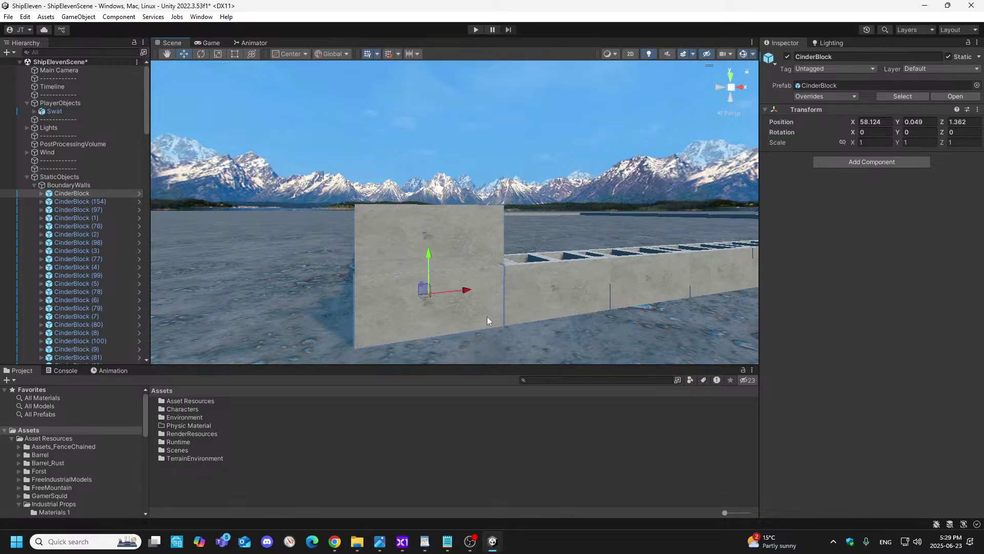
click(400, 221)
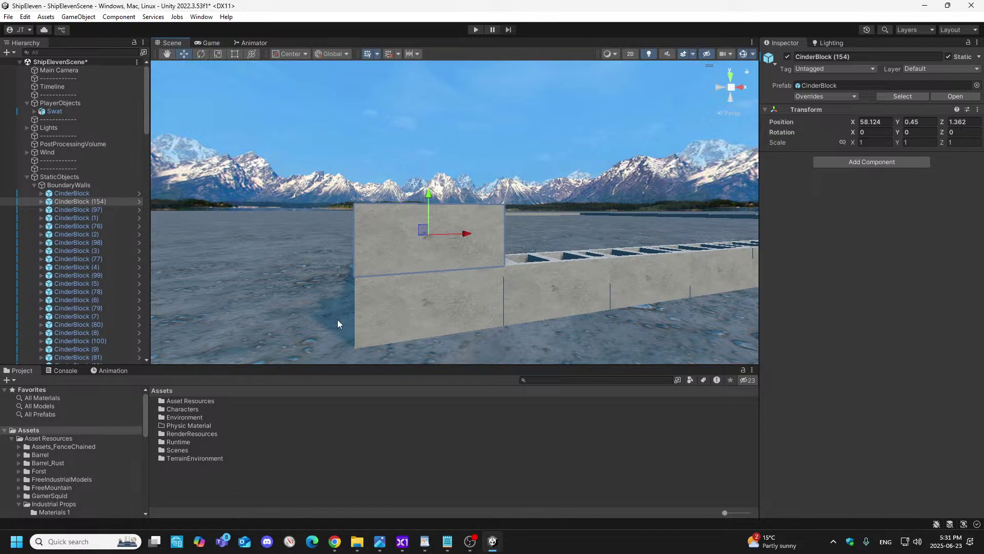
click(467, 319)
click(466, 319)
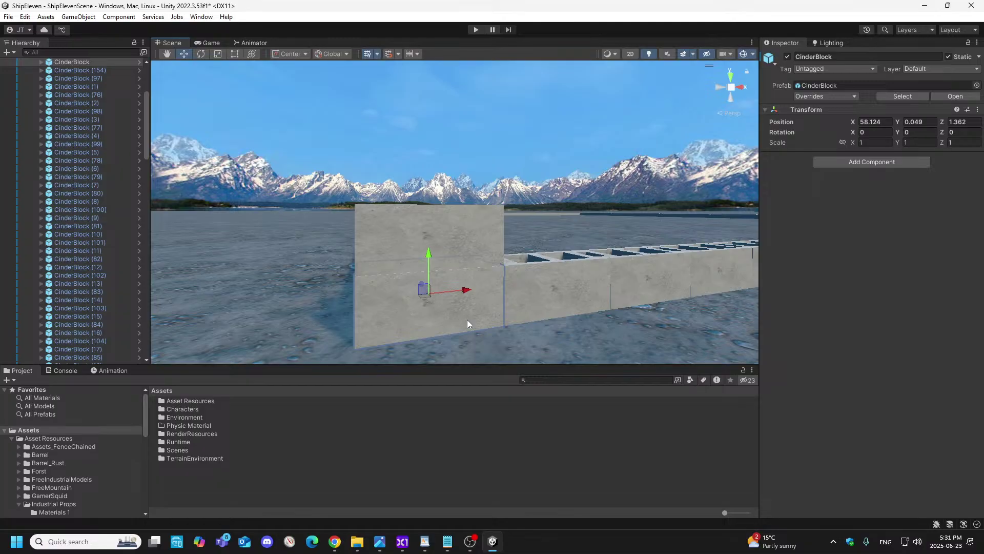
- Delete the trial duplicate stacked on the corner cinder block
click(387, 235)
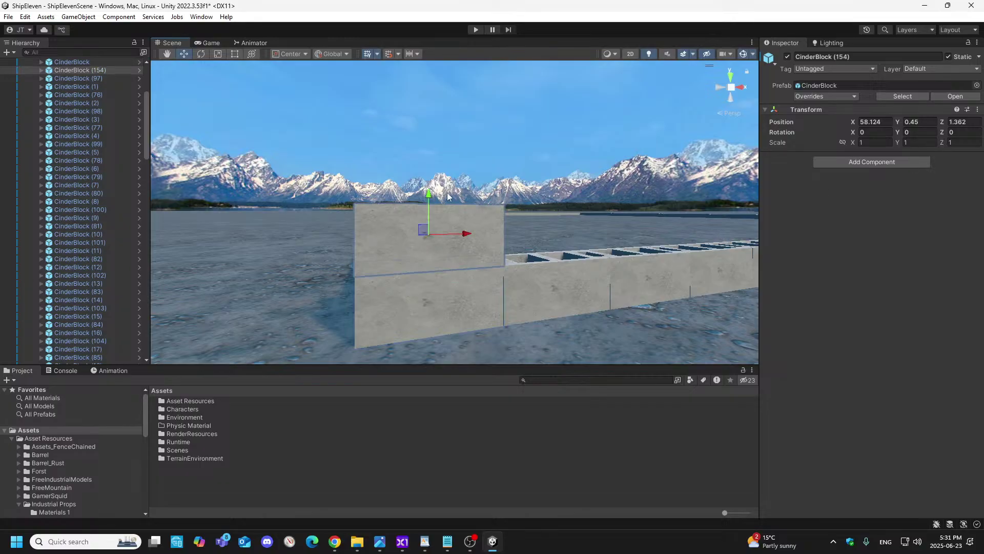
key(Delete)
- Select every block of the near wall's ground-level row, from the CinderBlock corner piece to the opposite corner
right_drag(514, 301, 503, 341)
key(a)
key(s)
key(s)
key(w)
key(a)
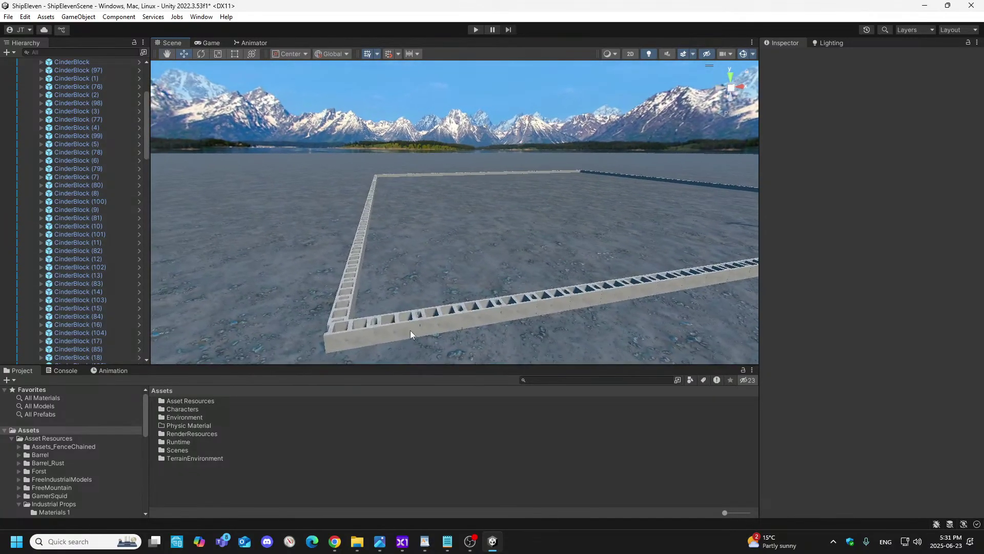
click(357, 336)
scroll(113, 170, up, 5)
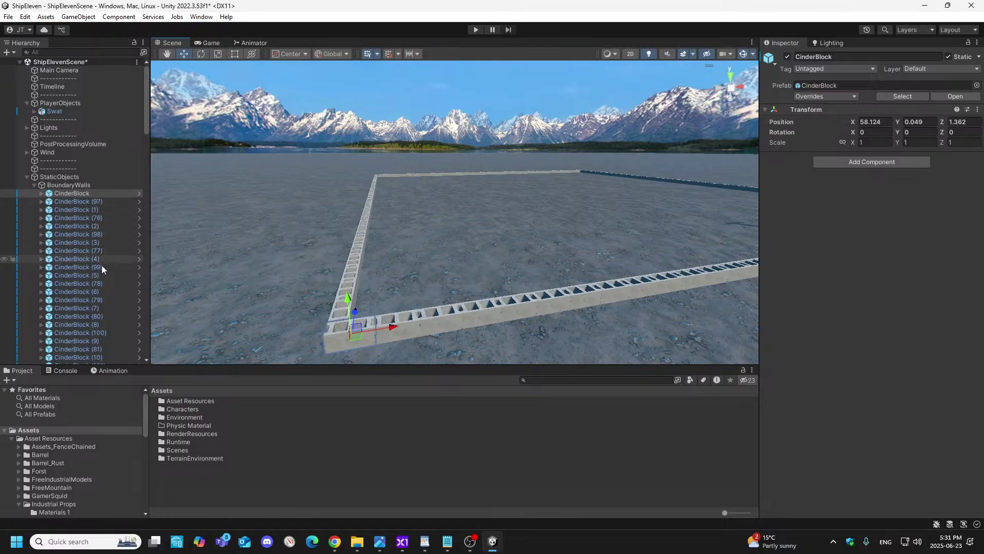
scroll(99, 275, down, 2)
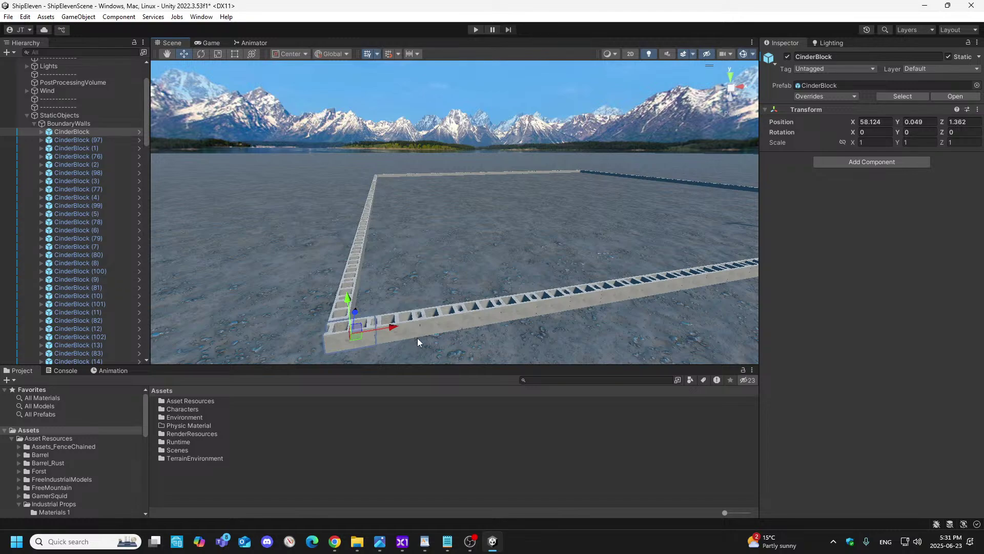
ctrl+click(400, 334)
ctrl+click(440, 324)
ctrl+click(480, 319)
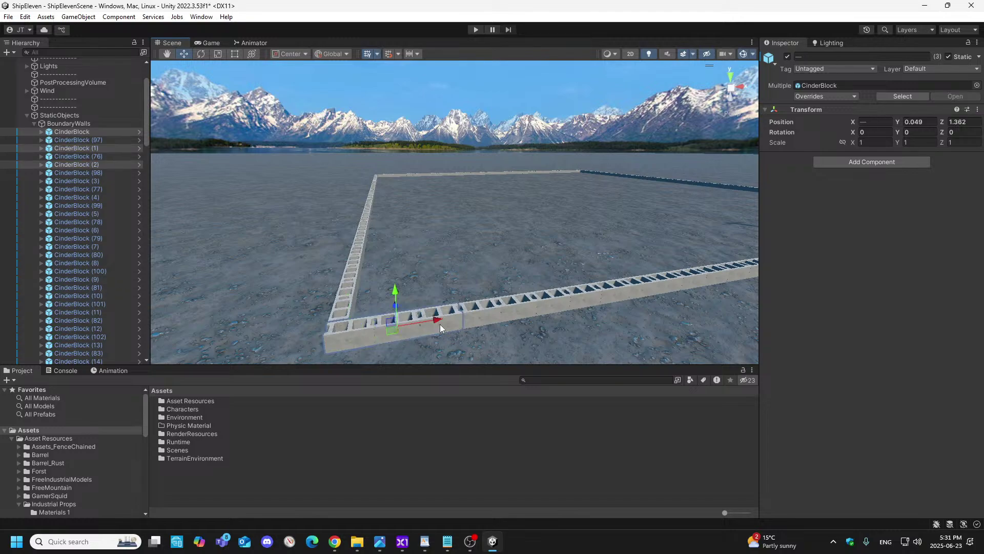
ctrl+click(517, 310)
ctrl+click(558, 303)
ctrl+click(595, 297)
ctrl+click(628, 290)
ctrl+click(653, 292)
right_drag(653, 292, 633, 285)
key(d)
ctrl+click(365, 302)
ctrl+click(392, 300)
ctrl+click(428, 301)
ctrl+click(464, 300)
ctrl+click(524, 295)
ctrl+click(548, 296)
ctrl+click(598, 290)
right_drag(598, 290, 586, 265)
key(d)
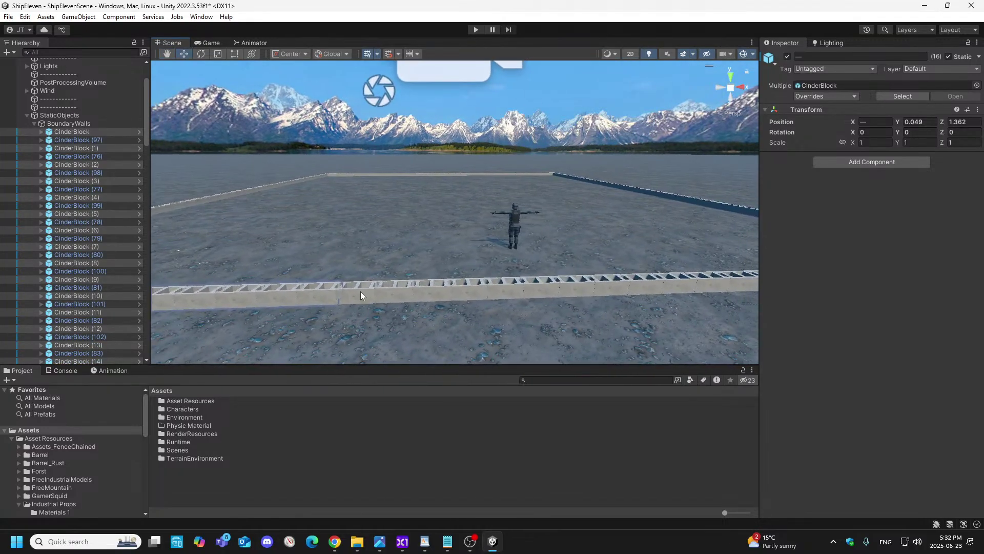
ctrl+click(479, 291)
ctrl+click(518, 288)
ctrl+click(554, 288)
ctrl+click(598, 287)
ctrl+click(621, 290)
ctrl+click(644, 287)
key(d)
right_drag(670, 245, 669, 245)
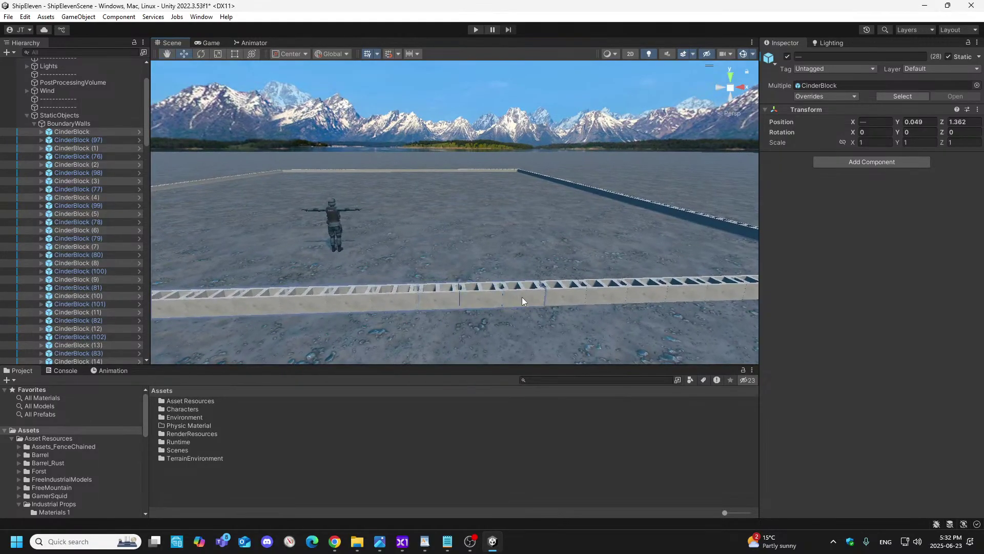
ctrl+click(611, 293)
ctrl+click(654, 291)
key(d)
right_drag(618, 223, 615, 226)
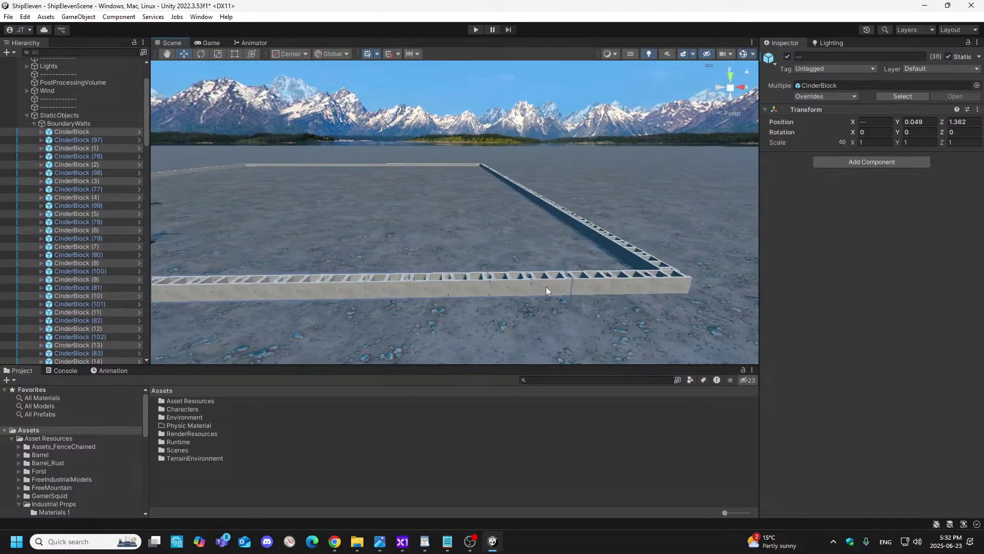
ctrl+click(662, 285)
- Duplicate the selected ground-level row of cinder blocks within BoundaryWalls
right_drag(602, 242, 404, 263)
key(s)
key(d)
key(a)
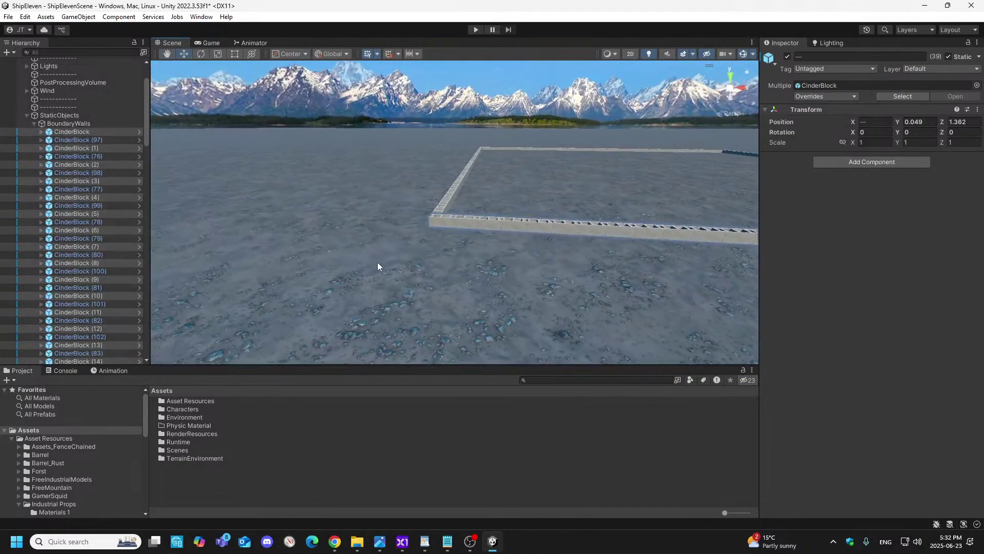
right_click(82, 131)
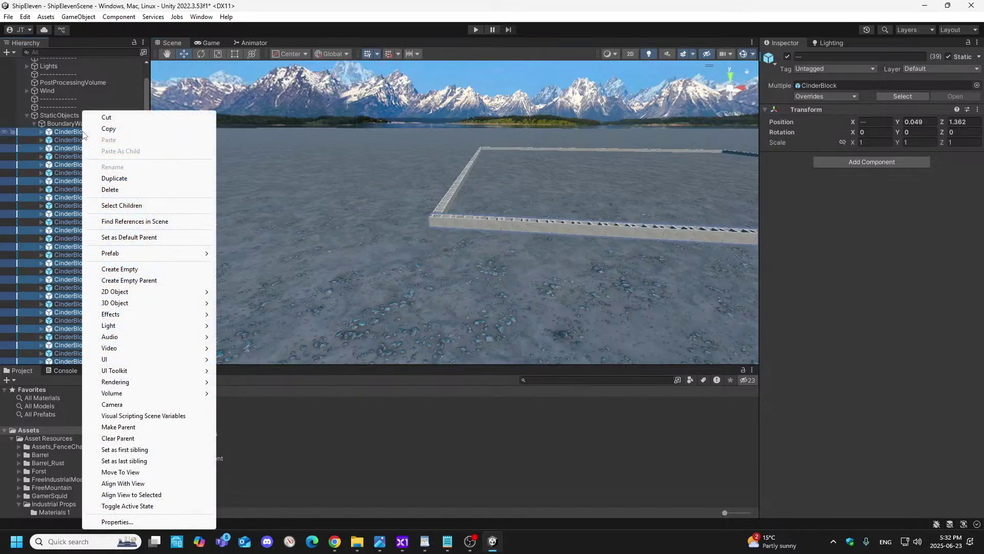
click(119, 178)
- Raise the duplicated row onto the near wall as a second course, setting its Y position to 0.45, and deselect it
key(d)
right_drag(507, 189, 552, 180)
drag(603, 184, 608, 162)
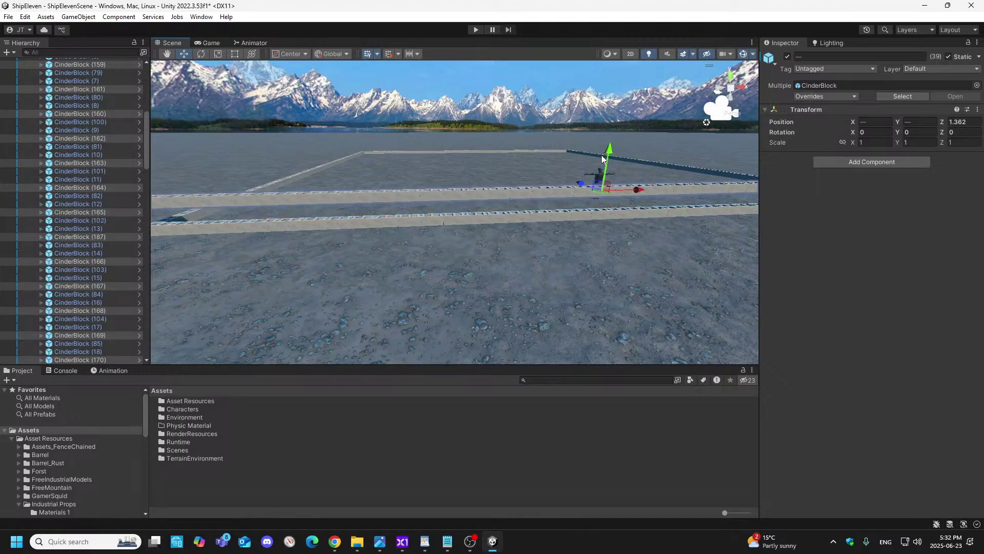
click(917, 122)
text(0.475)
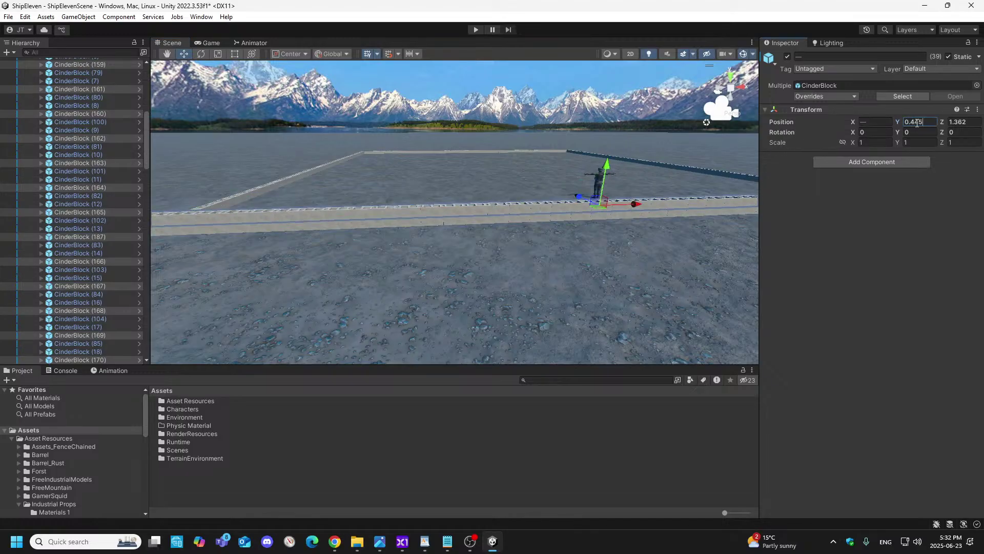
key(BackSpace)
click(519, 278)
- Select the first six cinder blocks of the near wall's second course, starting at the CinderBlock (154) corner
right_drag(384, 278, 380, 251)
click(380, 251)
shift+click(444, 248)
shift+click(488, 245)
shift+click(543, 249)
shift+click(603, 251)
shift+click(647, 247)
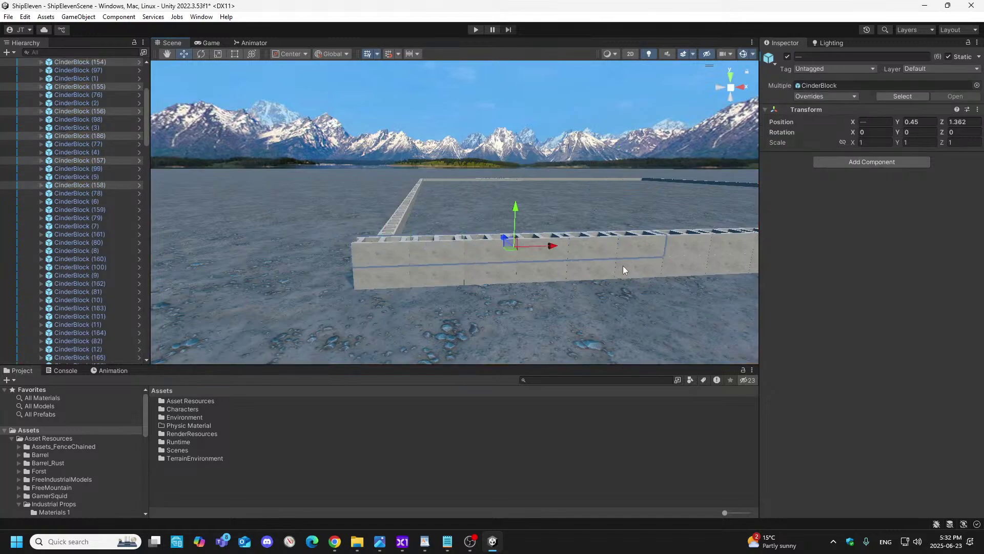
- Switch to the Shipment reference image, examine the boundary wall beside the angled containers, and return to Unity
click(379, 542)
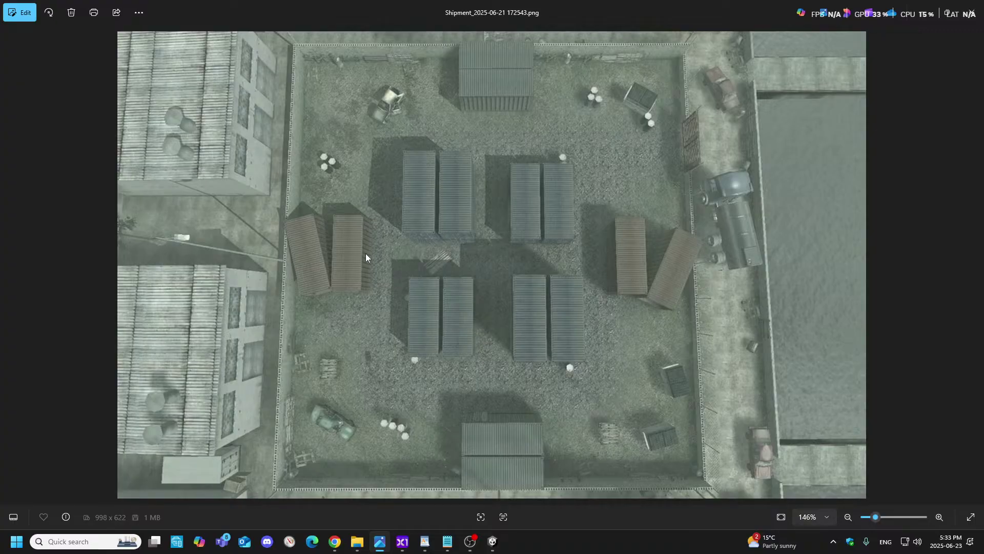
scroll(328, 247, up, 5)
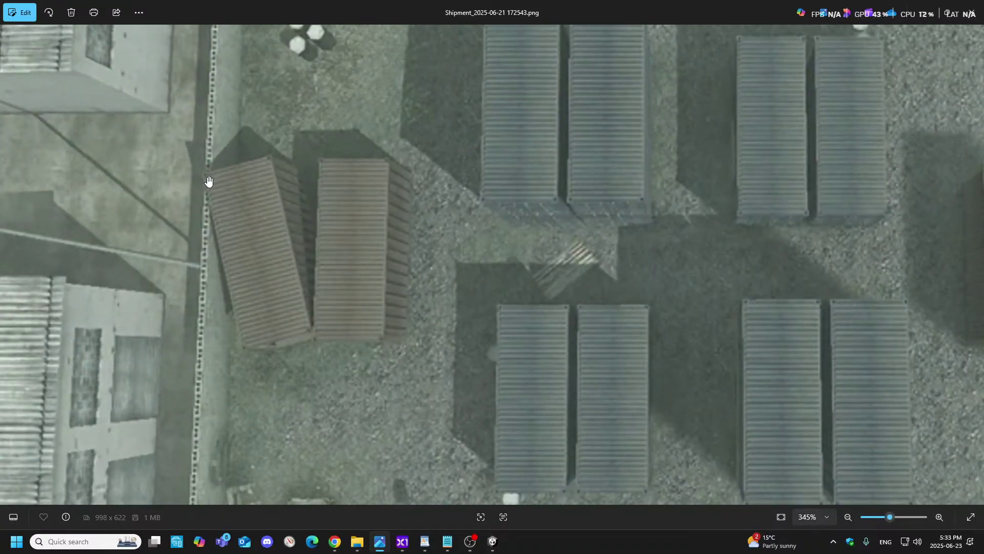
scroll(229, 198, down, 5)
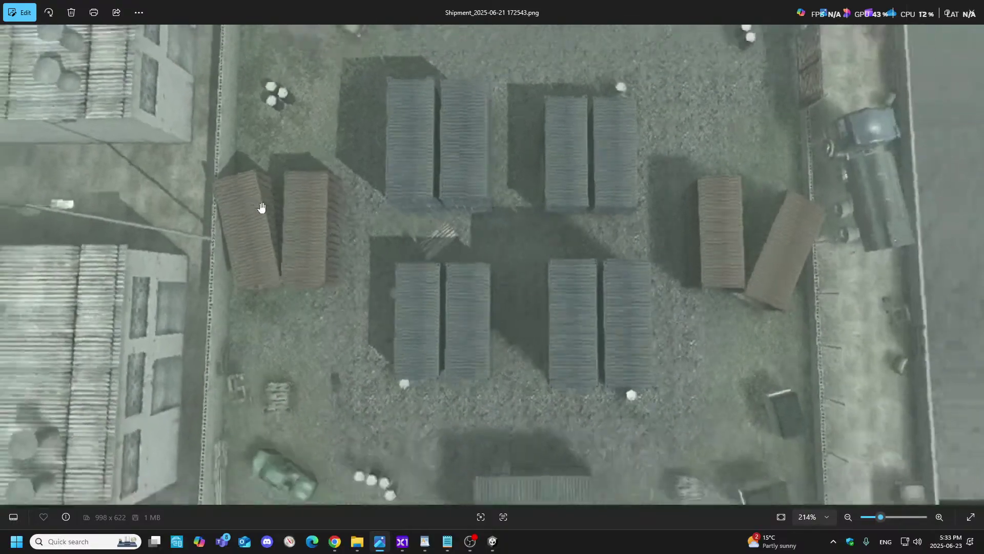
scroll(290, 214, down, 1)
scroll(290, 214, up, 1)
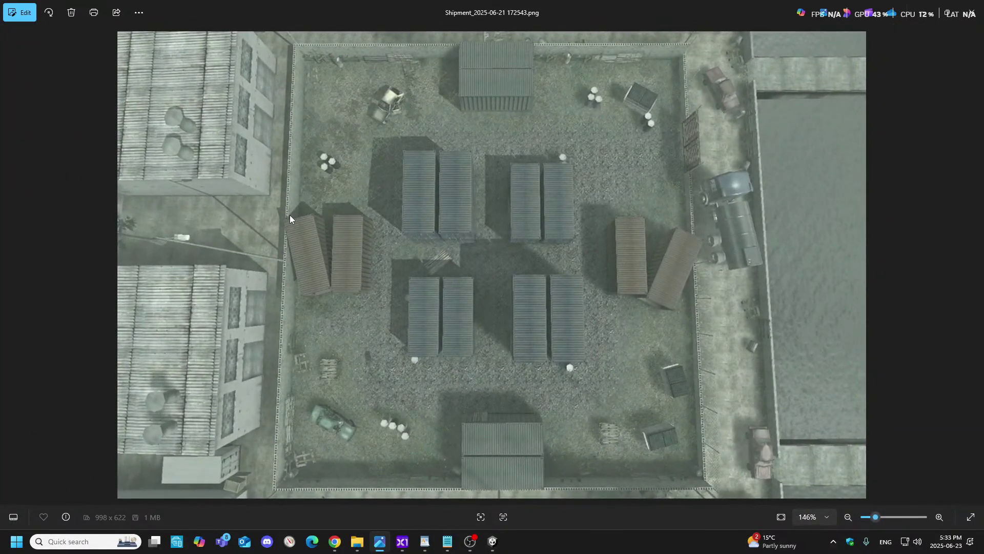
mouse_move(492, 547)
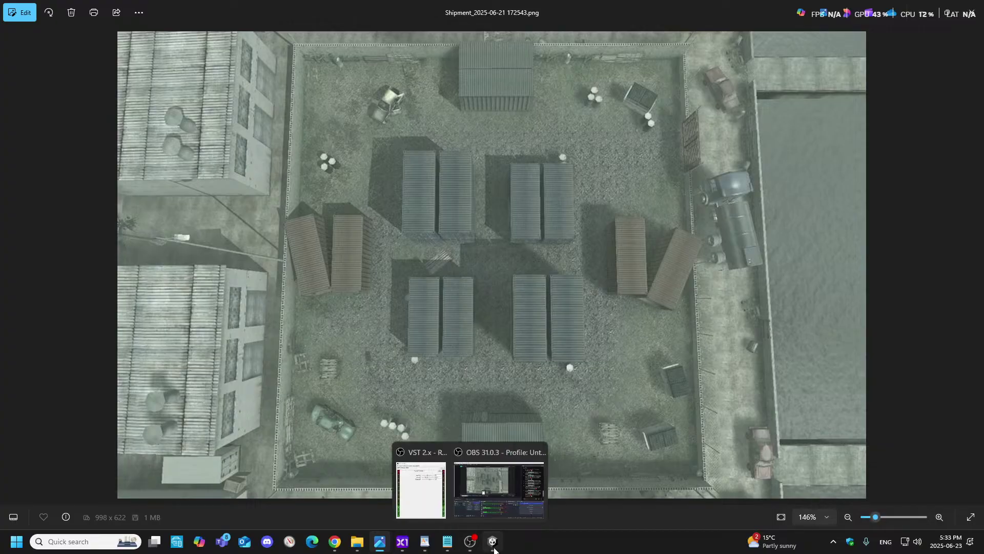
click(492, 542)
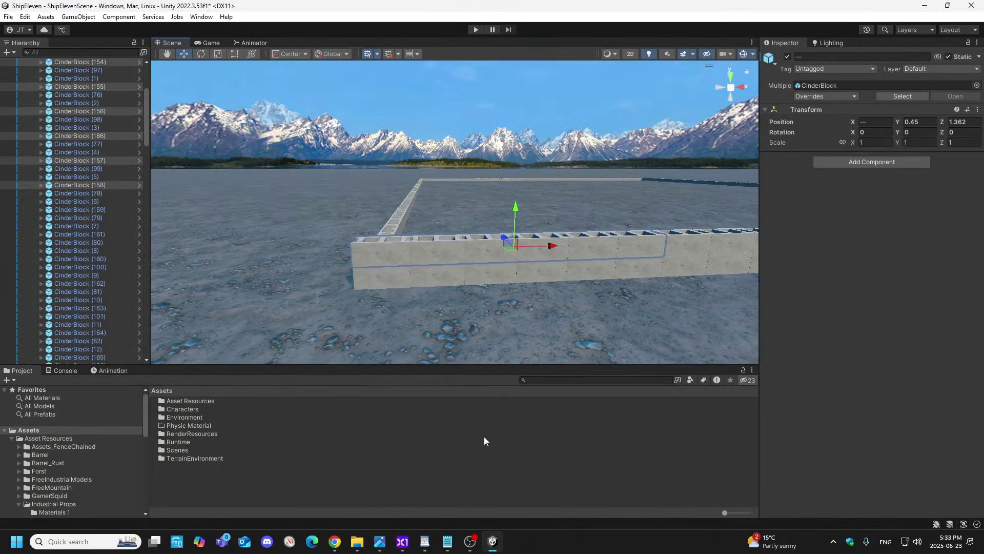
- Extend the selection along the near wall's second course to include every remaining block up to the opposite corner
mouse_move(567, 312)
right_down()
mouse_move(580, 306)
mouse_move(570, 299)
right_up()
key(d)
shift+click(408, 248)
shift+click(446, 249)
shift+click(492, 248)
shift+click(548, 250)
shift+click(577, 246)
shift+click(616, 245)
shift+click(657, 241)
shift+click(695, 242)
right_drag(696, 241, 652, 212)
key(d)
shift+click(349, 240)
shift+click(477, 236)
shift+click(525, 232)
shift+click(562, 233)
shift+click(599, 232)
shift+click(641, 232)
shift+click(676, 232)
shift+click(708, 231)
key(d)
right_drag(697, 209, 682, 202)
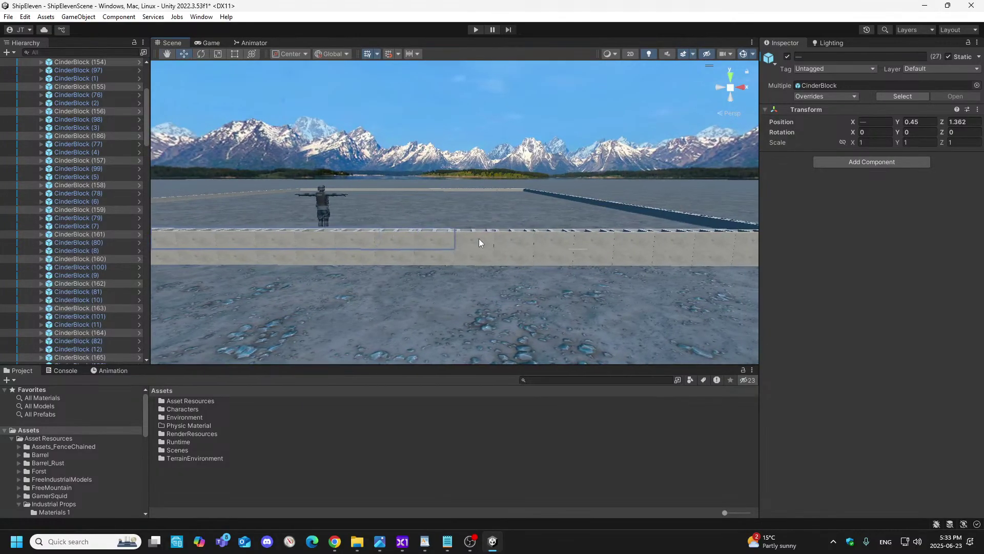
shift+click(555, 239)
shift+click(679, 242)
key(d)
right_drag(665, 196, 660, 195)
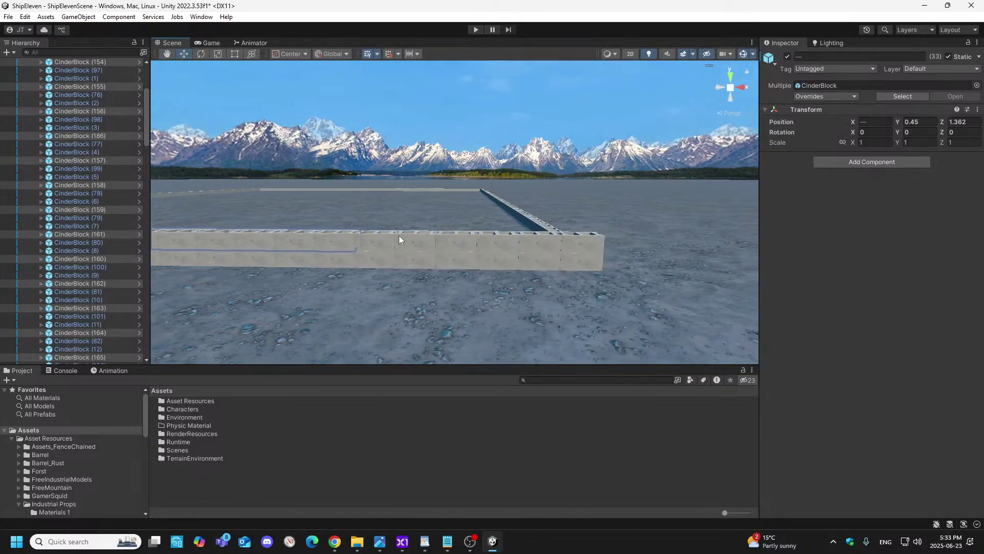
shift+click(539, 244)
shift+click(590, 246)
- Duplicate the selected second course of cinder blocks within BoundaryWalls
mouse_move(383, 266)
right_down()
mouse_move(262, 266)
mouse_move(371, 265)
right_up()
key(a)
key(e)
key(s)
key(a)
key(w)
right_click(89, 184)
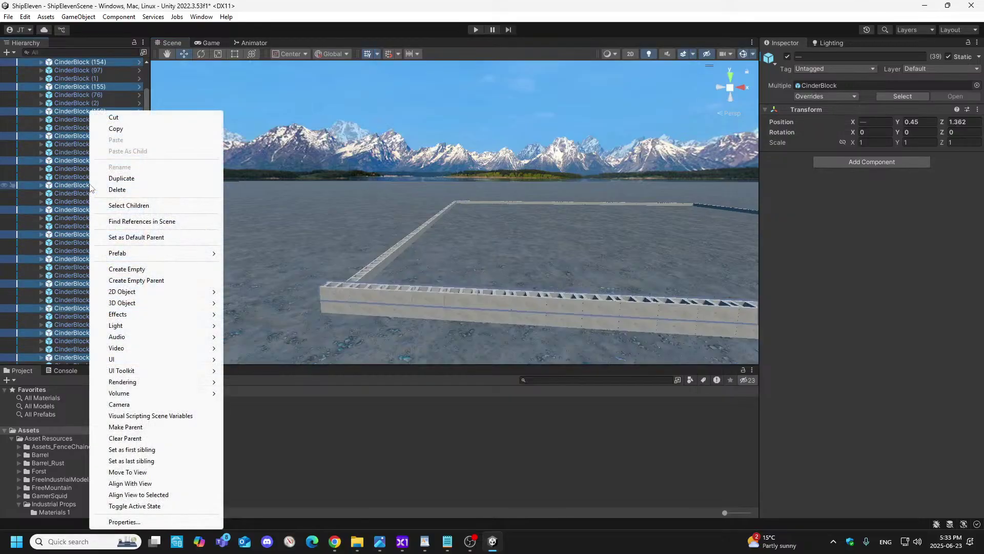
click(126, 178)
- Raise the duplicated course onto the near wall as a third course, setting its Y position to 0.851, and deselect it
right_drag(512, 246, 572, 240)
key(d)
drag(634, 231, 634, 214)
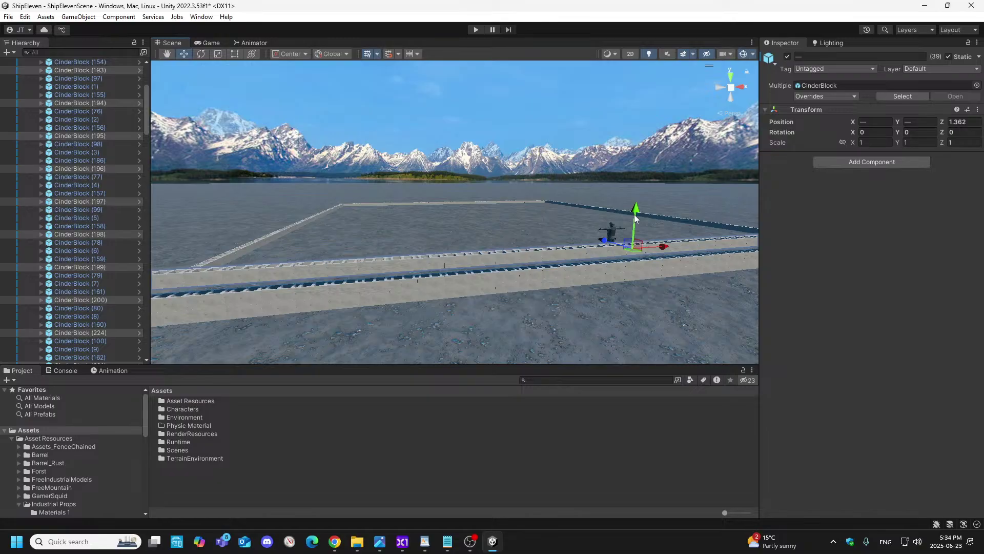
click(916, 121)
text(.851)
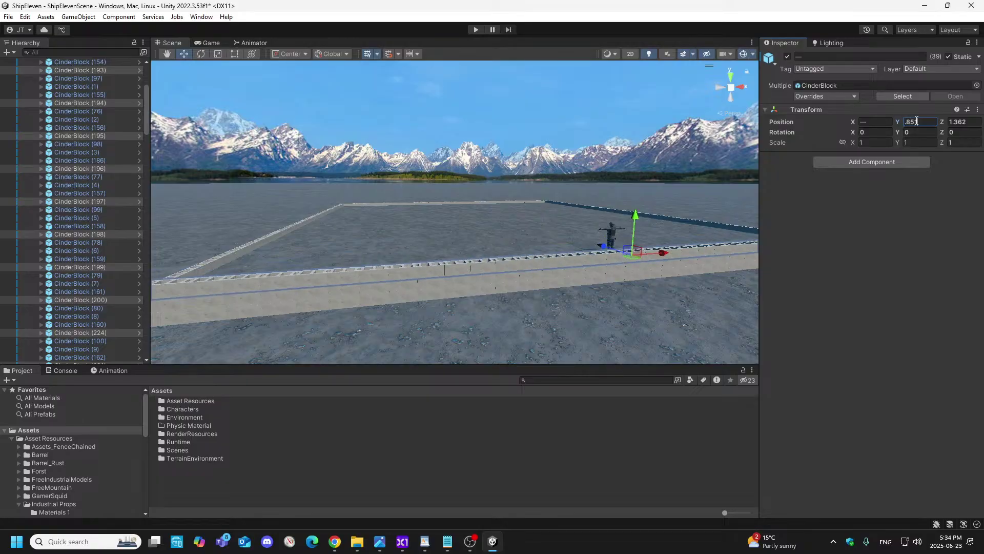
click(502, 335)
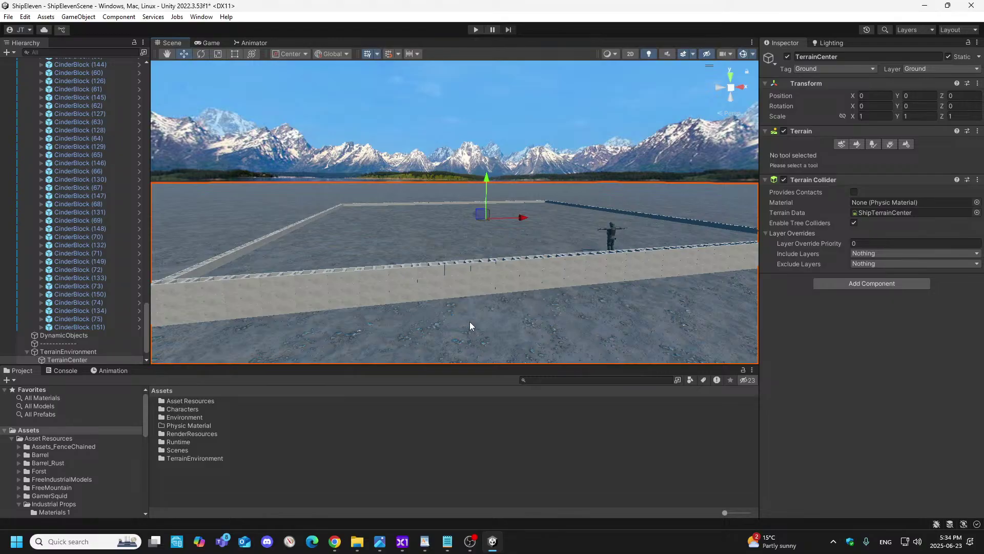
click(383, 301)
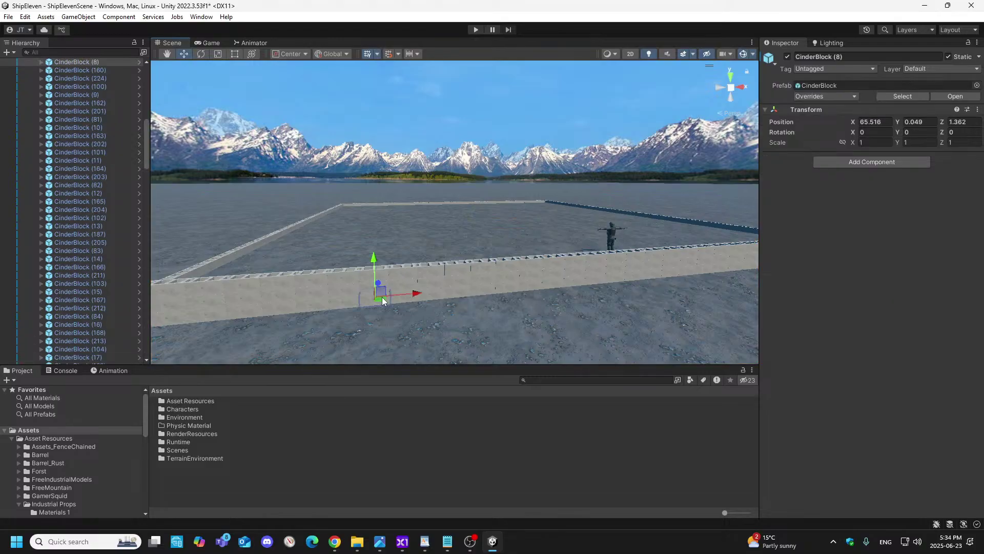
- Check the Y positions of a second-course block and a third-course block in the near wall
click(341, 293)
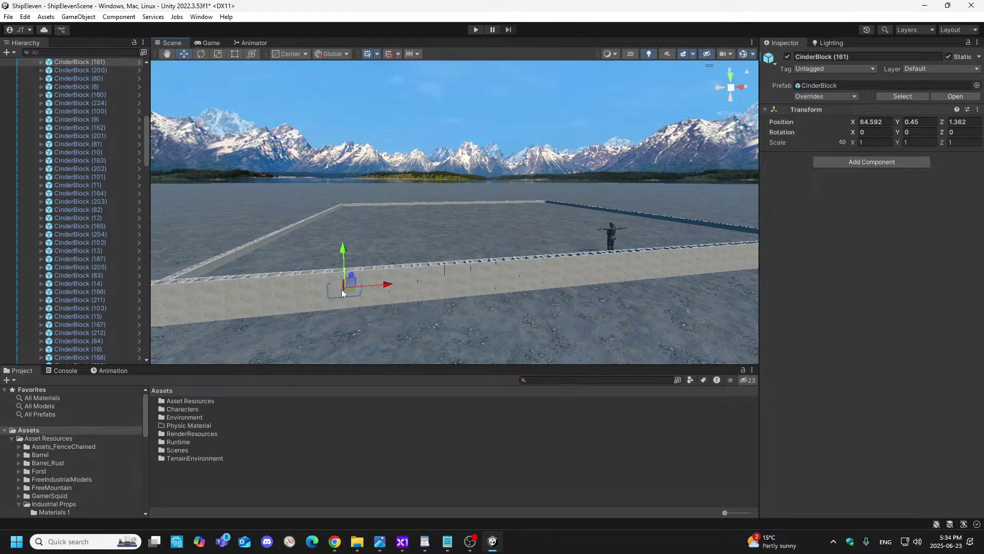
click(314, 281)
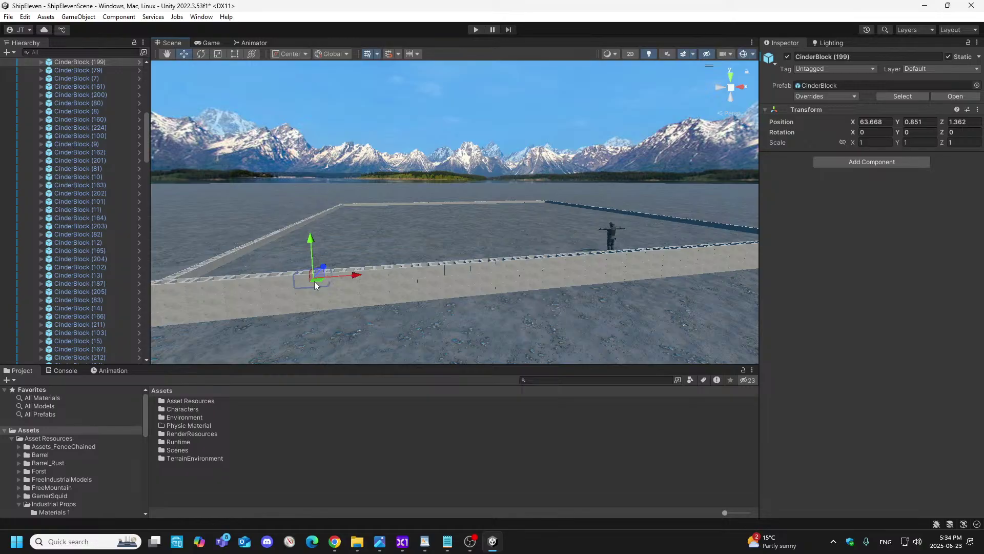
- Select the near wall's third-course cinder blocks one after another, starting from the corner and leaving no gaps
alt+drag(370, 193, 406, 233)
click(414, 241)
shift+click(454, 240)
shift+click(530, 232)
shift+click(565, 226)
alt+drag(500, 246, 491, 249)
scroll(492, 249, up, 3)
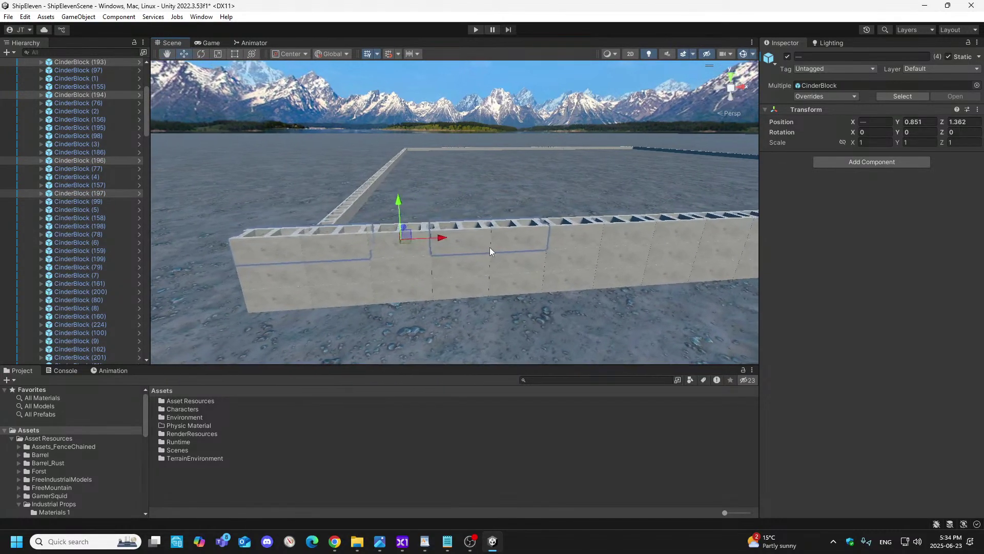
shift+click(377, 252)
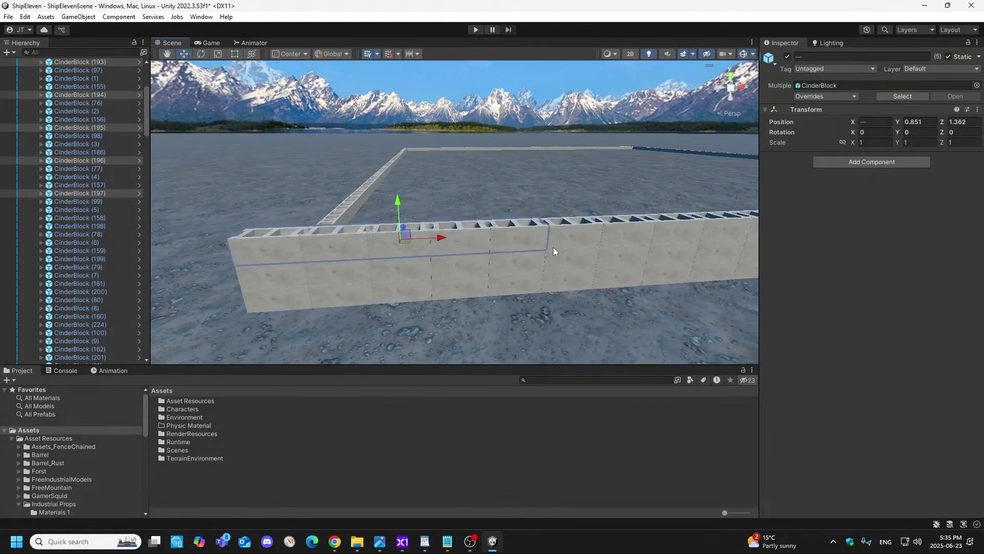
shift+click(574, 243)
shift+click(636, 237)
shift+click(673, 236)
shift+click(718, 230)
- Add the next stretch of third-course blocks to the selection, continuing along the near wall toward the soldier
right_drag(685, 177, 674, 175)
key(d)
shift+click(414, 242)
shift+click(503, 236)
shift+click(560, 242)
shift+click(645, 233)
shift+click(682, 228)
shift+click(667, 226)
- Extend the third-course selection along the middle of the near wall, past the soldier
right_drag(653, 179, 646, 163)
key(d)
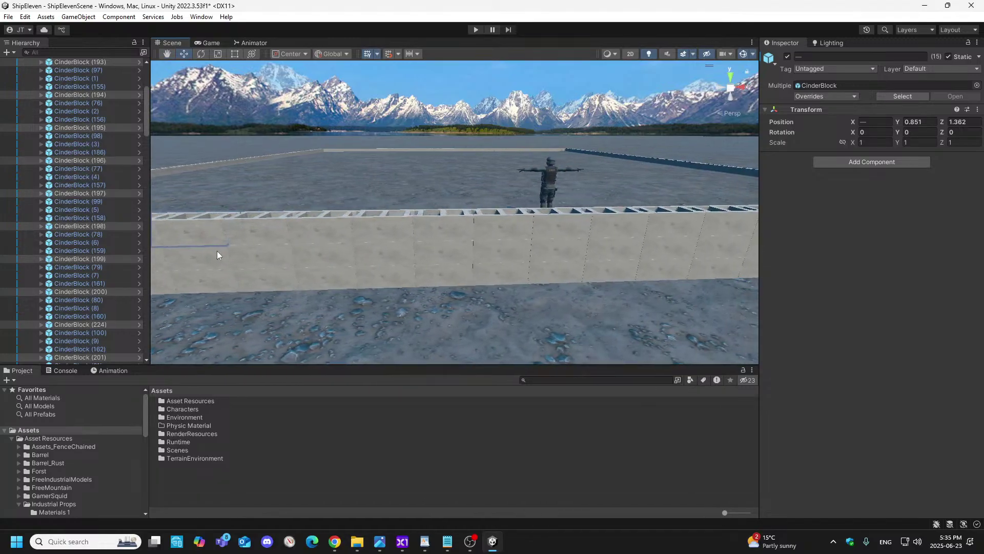
shift+click(259, 234)
shift+click(316, 231)
shift+click(378, 235)
shift+click(440, 232)
shift+click(513, 229)
shift+click(578, 229)
shift+click(618, 228)
shift+click(673, 227)
- Add the remaining third-course blocks up to the opposite corner, completing the selection of the whole course
right_drag(651, 194, 443, 229)
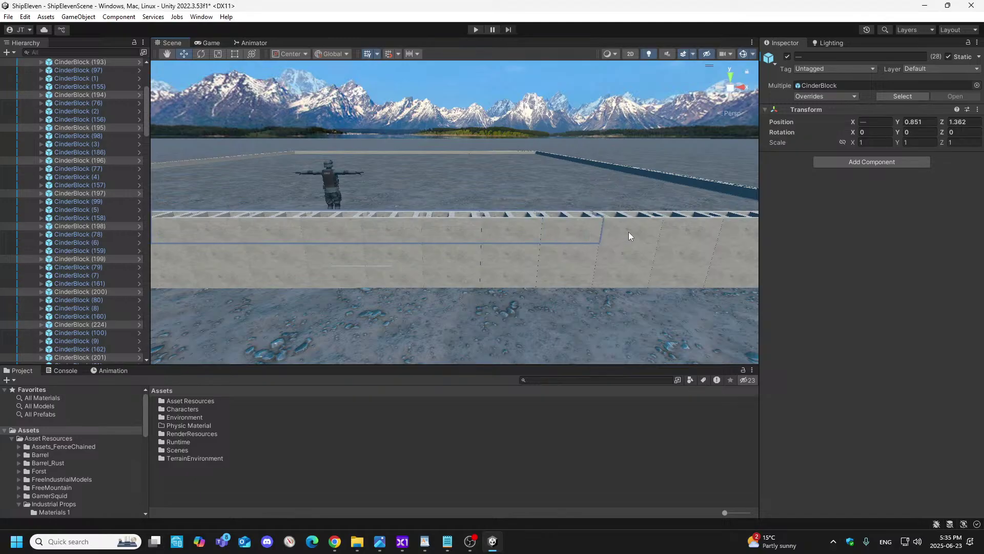
shift+click(680, 235)
right_drag(680, 235, 645, 177)
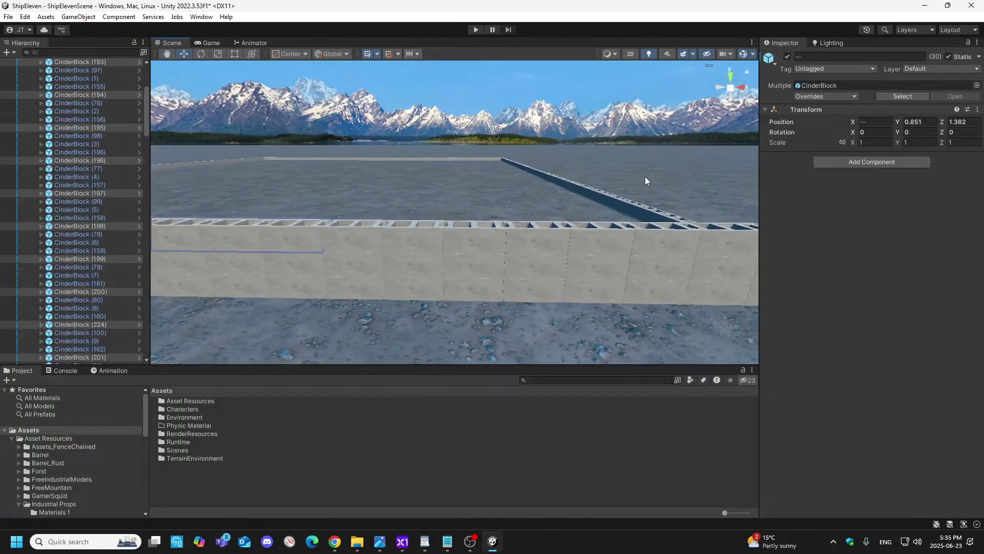
shift+click(353, 242)
shift+click(530, 237)
shift+click(615, 236)
shift+click(672, 239)
shift+click(724, 246)
right_drag(724, 247, 263, 188)
shift+click(374, 242)
key(a)
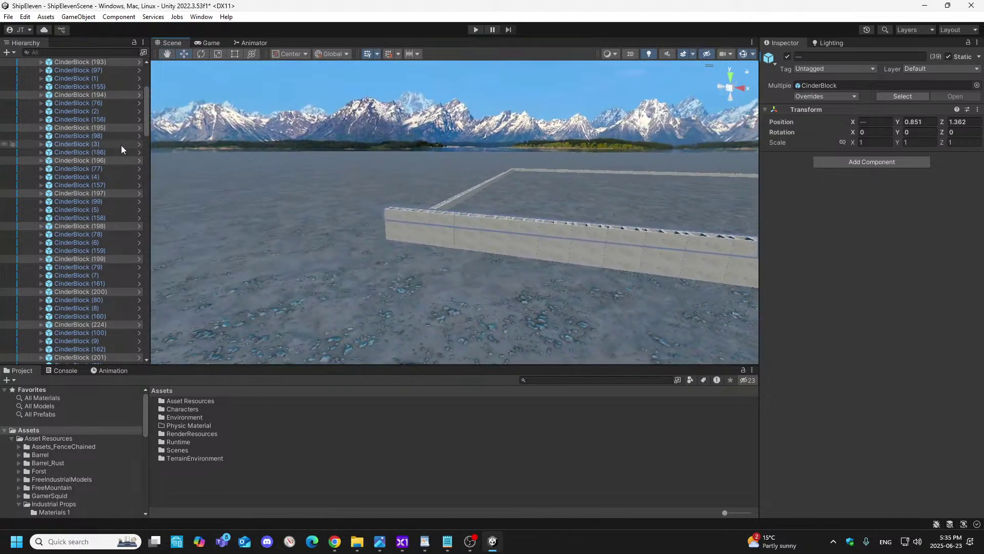
- Duplicate the selected third course, raise the copy to Y position 1.252 as a fourth course, and deselect it
right_click(97, 129)
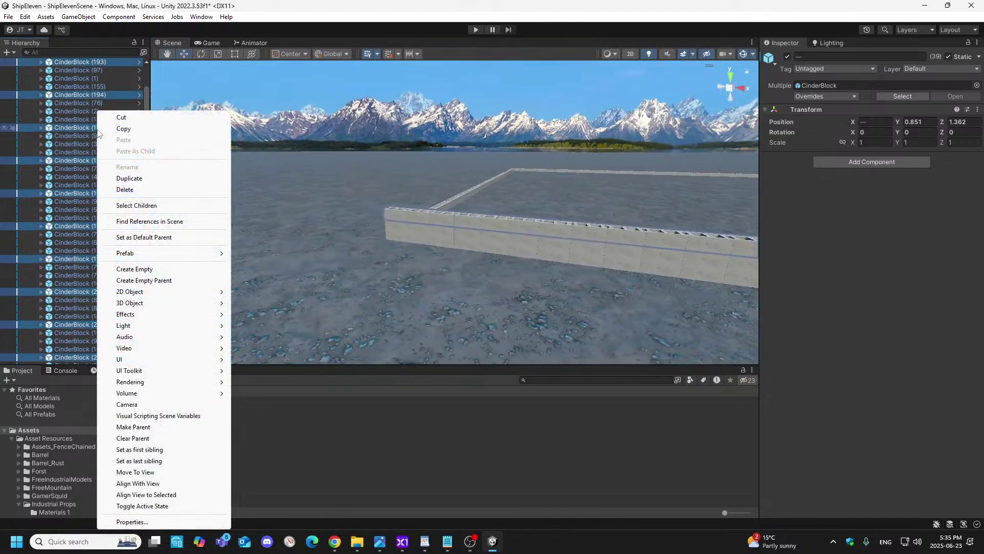
click(136, 178)
right_drag(594, 169, 705, 166)
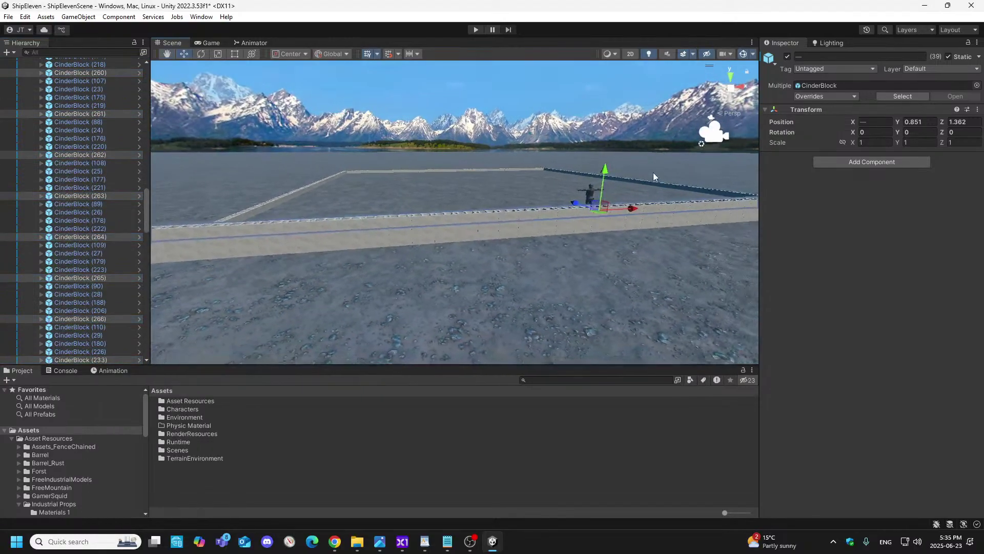
drag(613, 175, 611, 155)
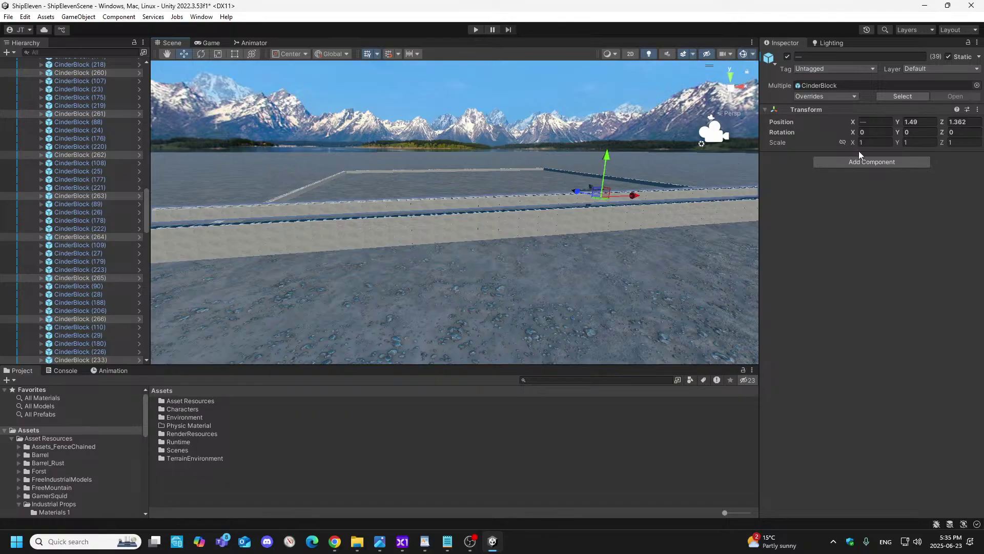
click(921, 124)
text(1)
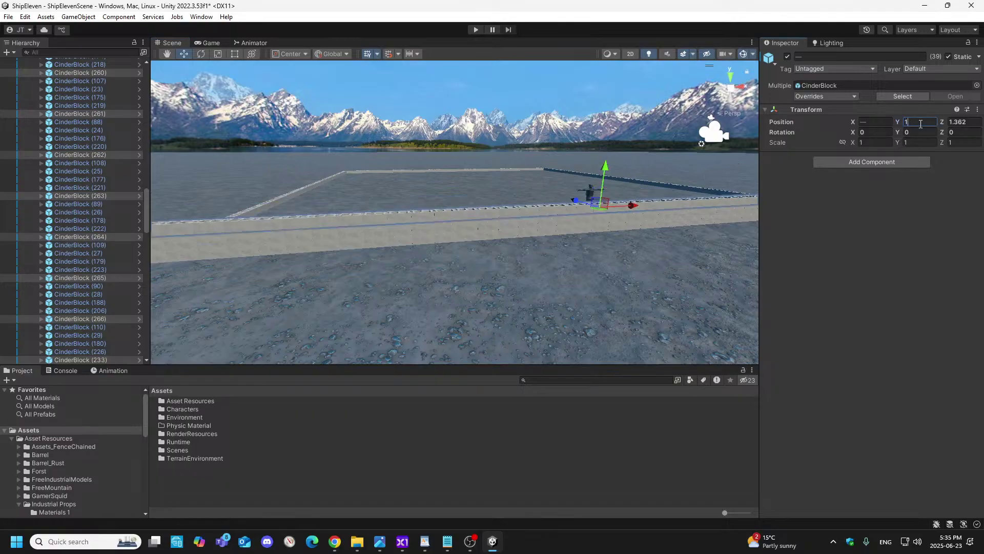
text(.252)
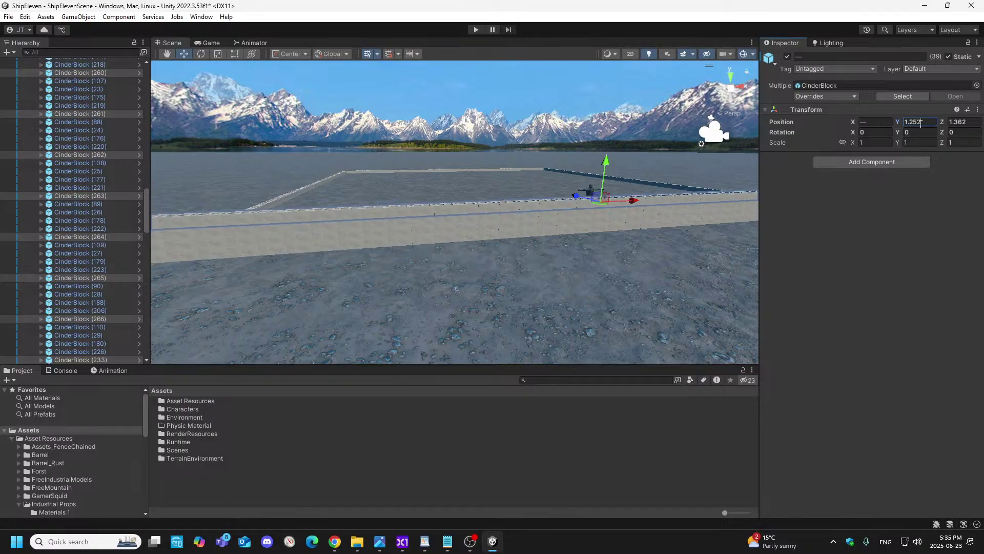
click(573, 289)
- Select the first cinder blocks of the near wall's new fourth course, starting at the corner
right_drag(469, 261, 425, 242)
key(w)
click(425, 242)
ctrl+click(500, 228)
ctrl+click(567, 230)
ctrl+click(650, 234)
ctrl+click(737, 238)
- Add the following fourth-course blocks to the selection, moving along the near wall away from the starting corner
middle_drag(737, 239, 315, 248)
ctrl+click(298, 241)
ctrl+click(341, 237)
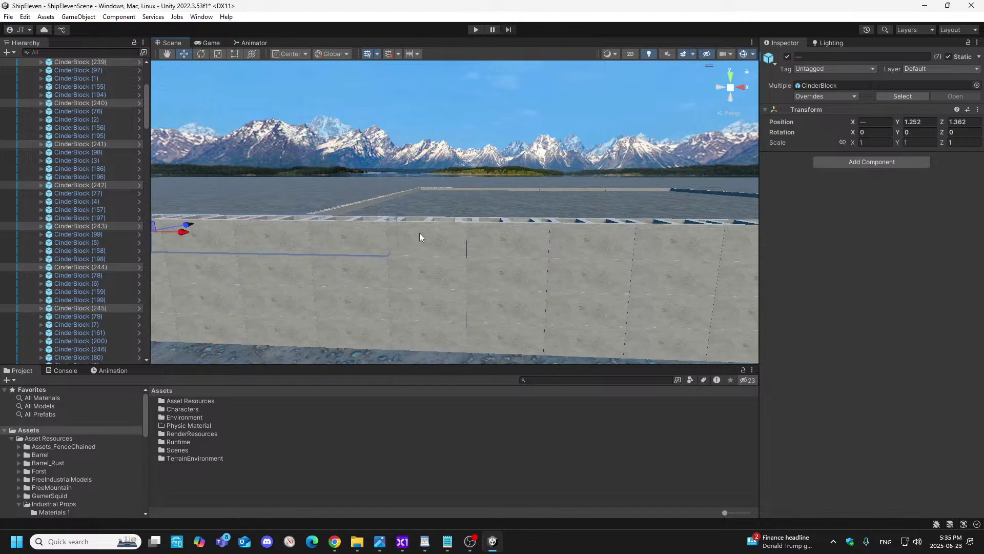
ctrl+click(420, 233)
ctrl+click(503, 236)
ctrl+click(573, 238)
ctrl+click(650, 229)
- Extend the fourth-course selection block by block toward the part of the near wall in front of the soldier
right_drag(649, 222, 638, 203)
key(s)
key(d)
ctrl+click(226, 238)
ctrl+click(272, 232)
ctrl+click(334, 237)
ctrl+click(389, 240)
ctrl+click(528, 238)
ctrl+click(578, 235)
ctrl+click(638, 238)
ctrl+click(689, 237)
- Continue the fourth-course selection across the blocks in front of the soldier and beyond him
key(d)
right_drag(670, 200, 669, 193)
ctrl+click(284, 241)
ctrl+click(347, 239)
ctrl+click(578, 243)
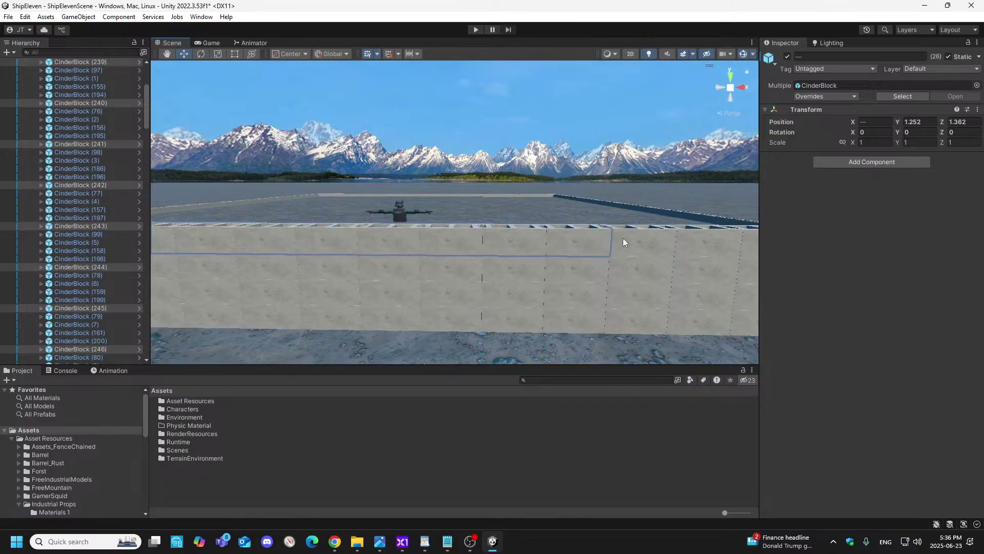
ctrl+click(703, 243)
- Complete the fourth-course selection with all remaining blocks up to the near wall's opposite corner
key(d)
right_drag(660, 189, 659, 189)
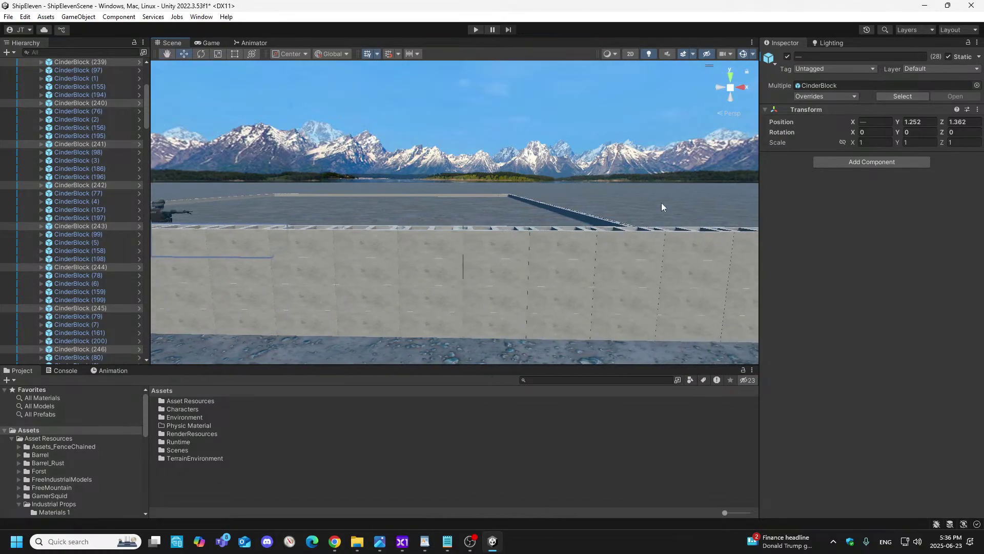
ctrl+click(328, 244)
ctrl+click(411, 250)
ctrl+click(560, 246)
ctrl+click(687, 251)
middle_drag(687, 251, 252, 254)
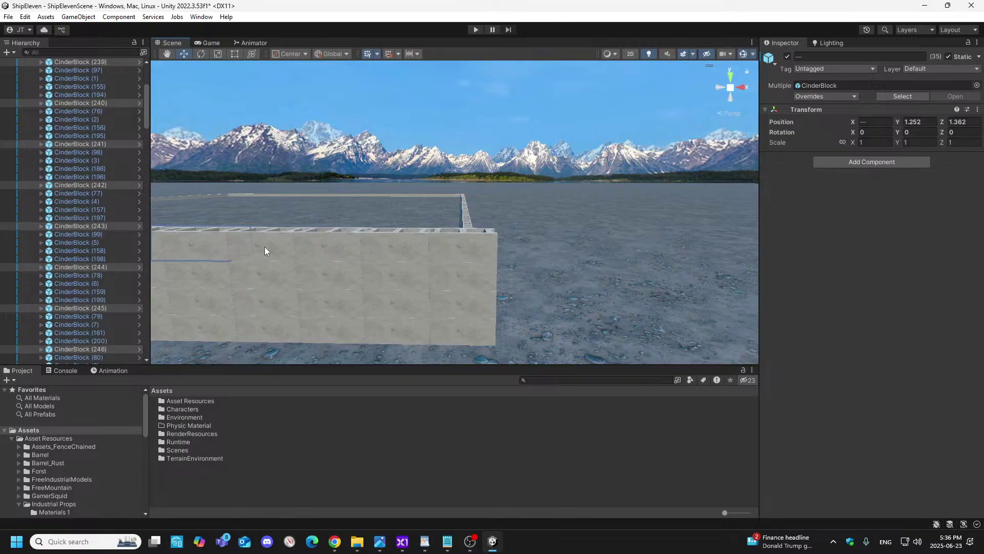
ctrl+click(435, 251)
mouse_move(426, 258)
right_down()
mouse_move(124, 253)
mouse_move(351, 307)
mouse_move(386, 264)
mouse_move(457, 255)
mouse_move(434, 257)
right_up()
key(w)
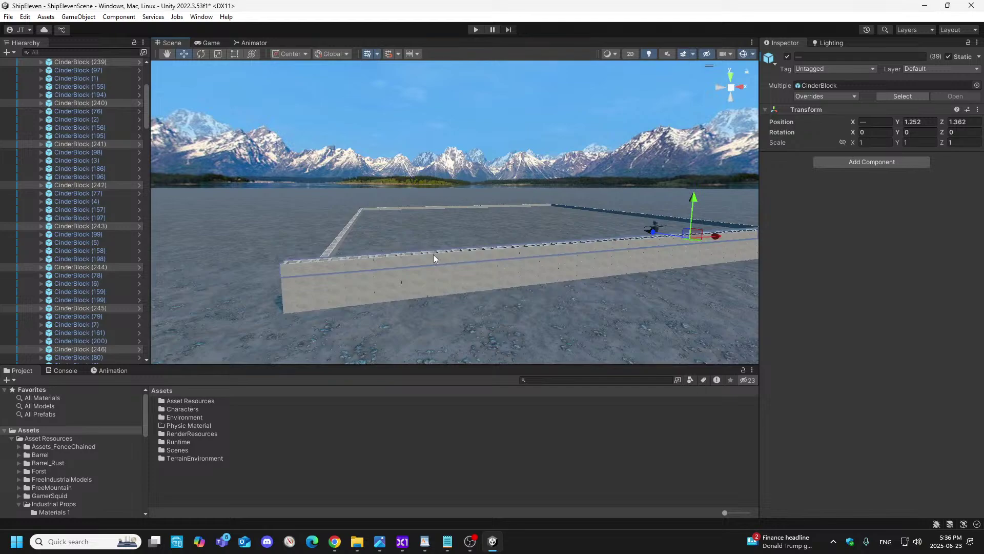
- Duplicate the selected fourth course, raise the copy to Y position 1.653 as a fifth course, and deselect it
right_click(89, 186)
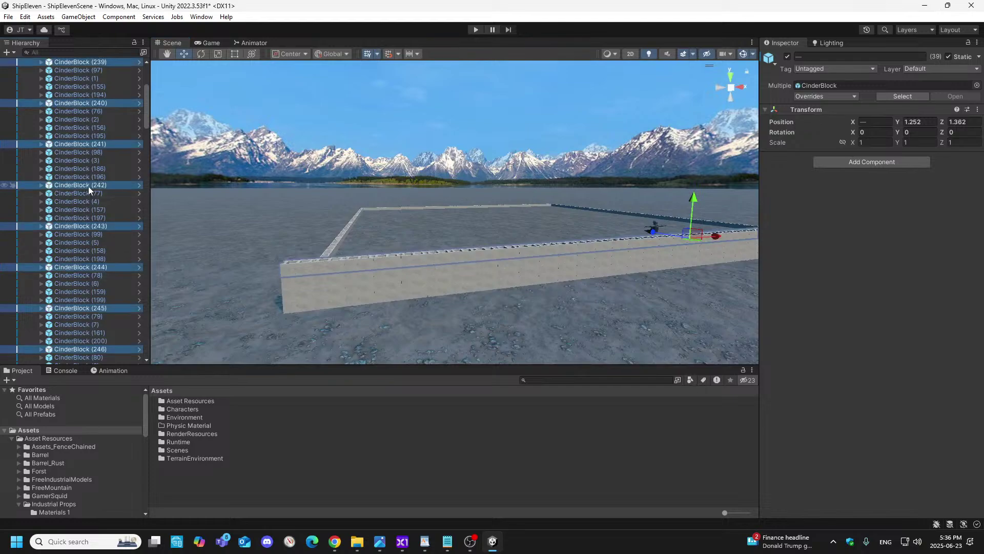
click(102, 191)
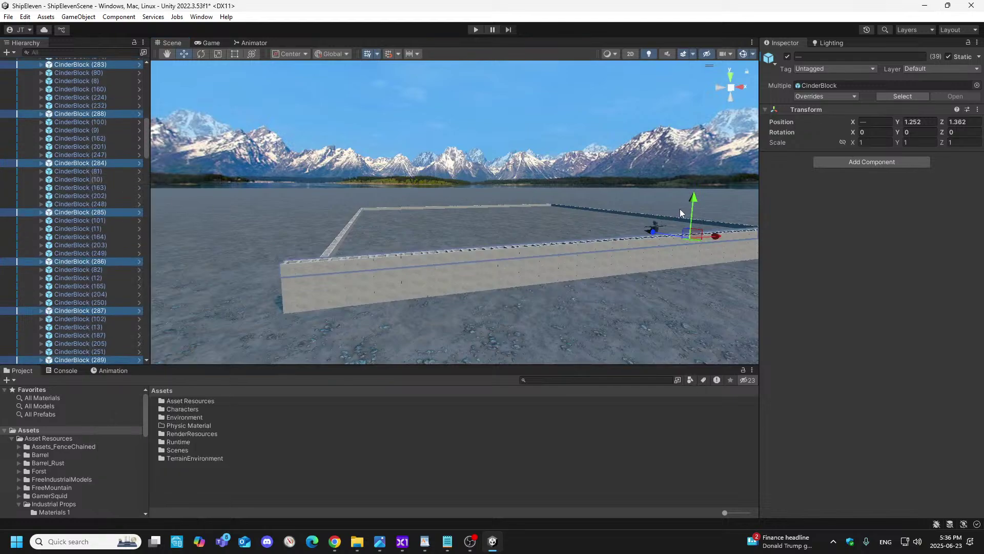
drag(695, 205, 695, 191)
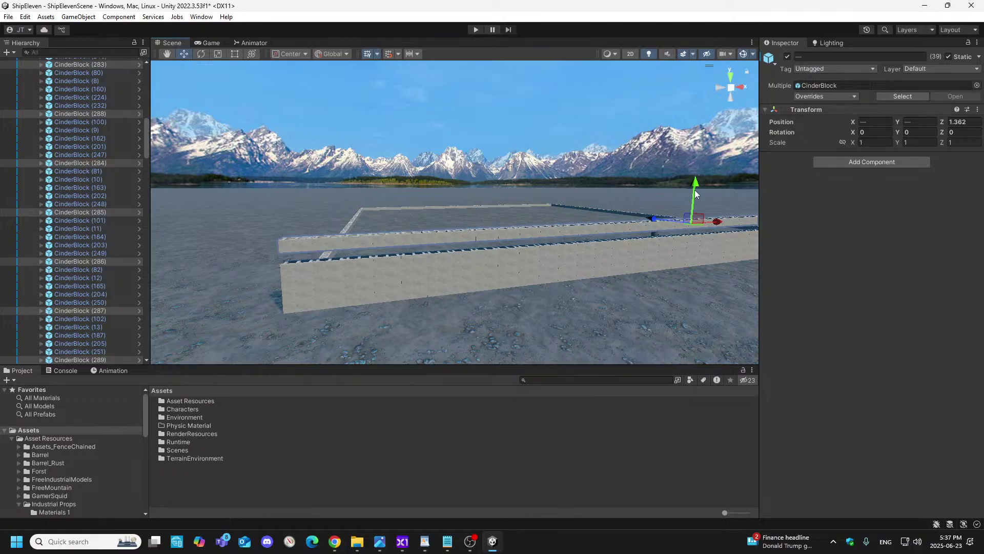
click(923, 123)
text(1.)
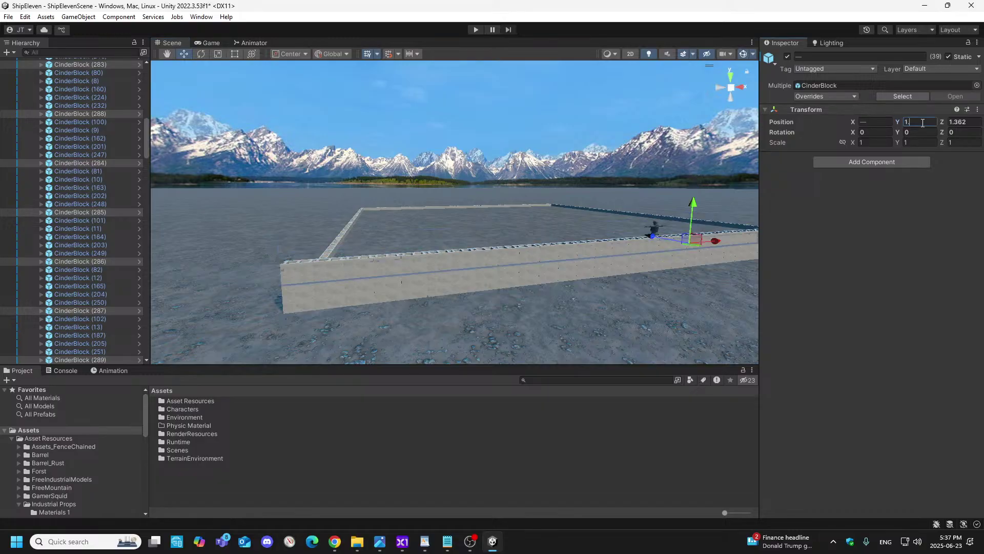
text(653)
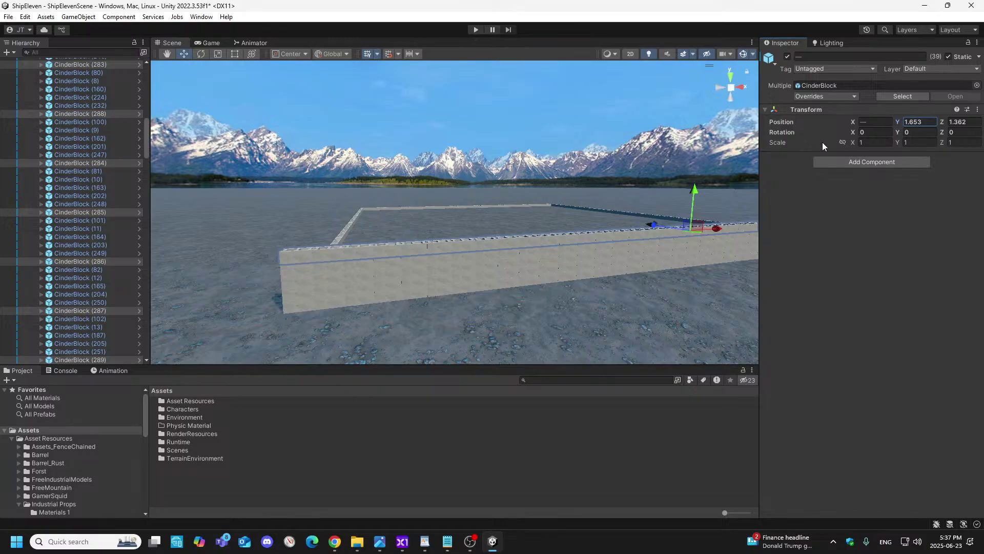
click(623, 300)
- Examine the raised wall, switch to the Shipment reference image for comparison, and return to Unity to view the wall's inner side
right_drag(460, 290, 434, 278)
right_drag(509, 240, 331, 206)
right_drag(330, 206, 331, 210)
click(379, 540)
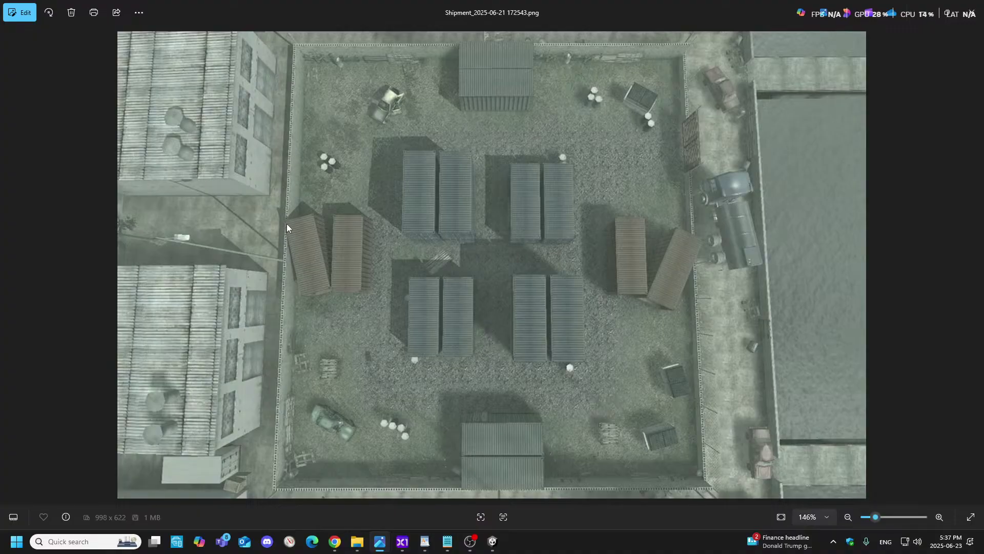
click(496, 549)
right_drag(474, 279, 528, 294)
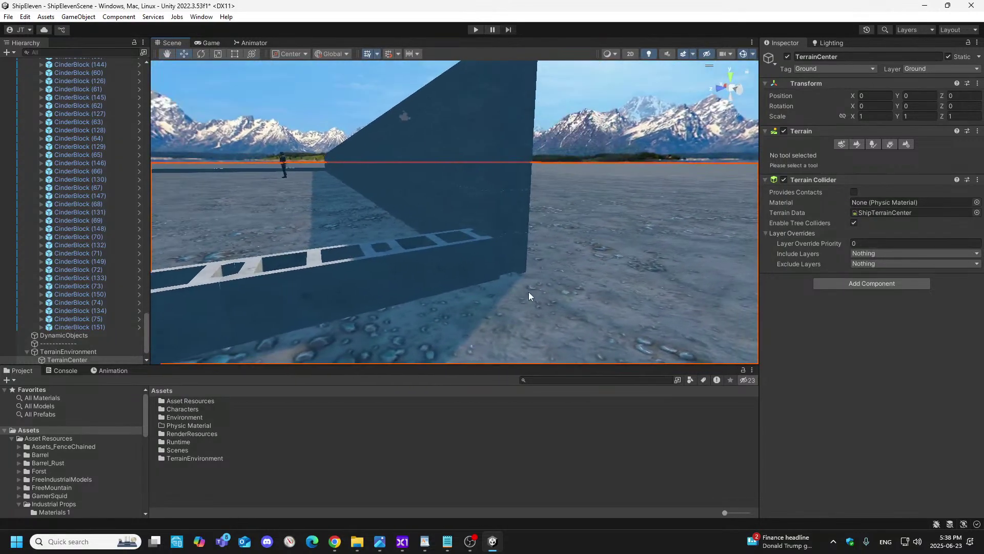
right_drag(477, 273, 315, 272)
- Pull the bottom-course block CinderBlock (21) out of the near wall to Z position 5.234, in front of the soldier
click(421, 248)
drag(468, 212, 256, 314)
right_drag(258, 313, 524, 289)
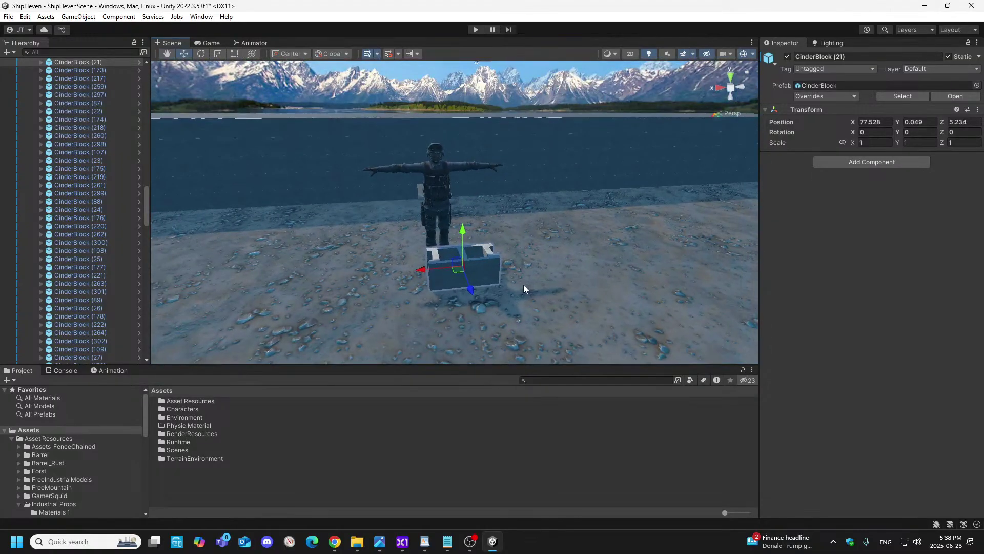
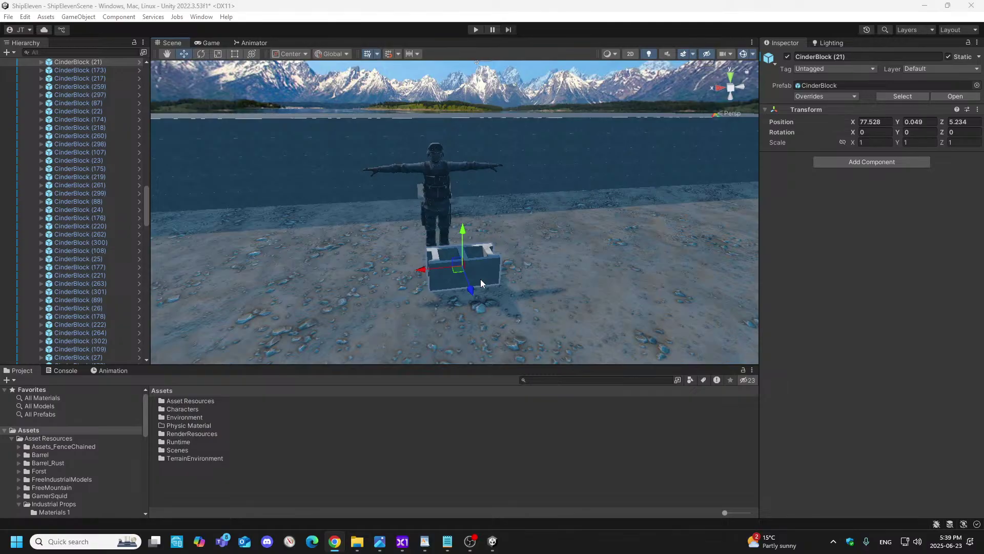
- Link the block's scale axes, set its uniform scale to 0.5, and compare its size with the soldier
key(s)
right_drag(432, 338, 605, 267)
key(w)
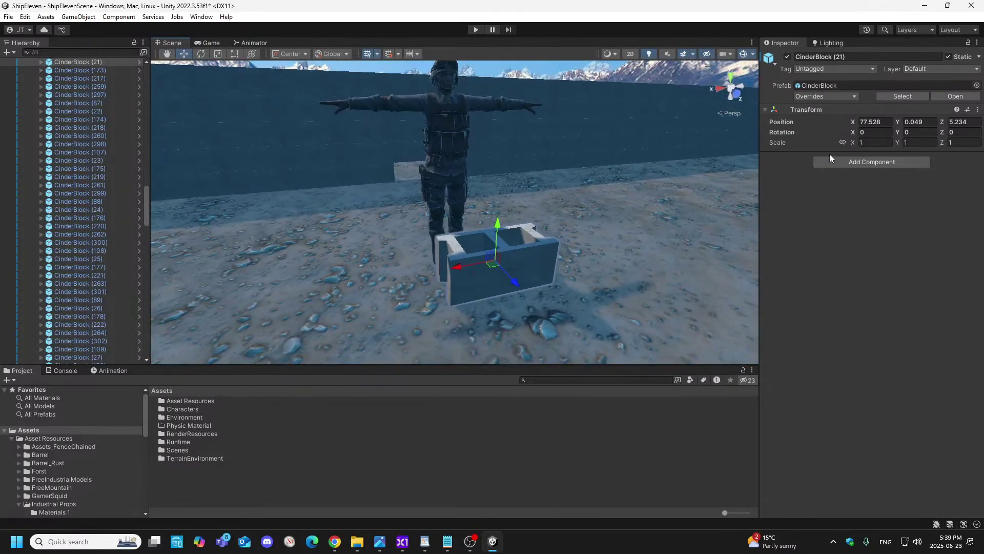
click(842, 142)
click(883, 142)
text(.5)
right_drag(539, 244, 640, 243)
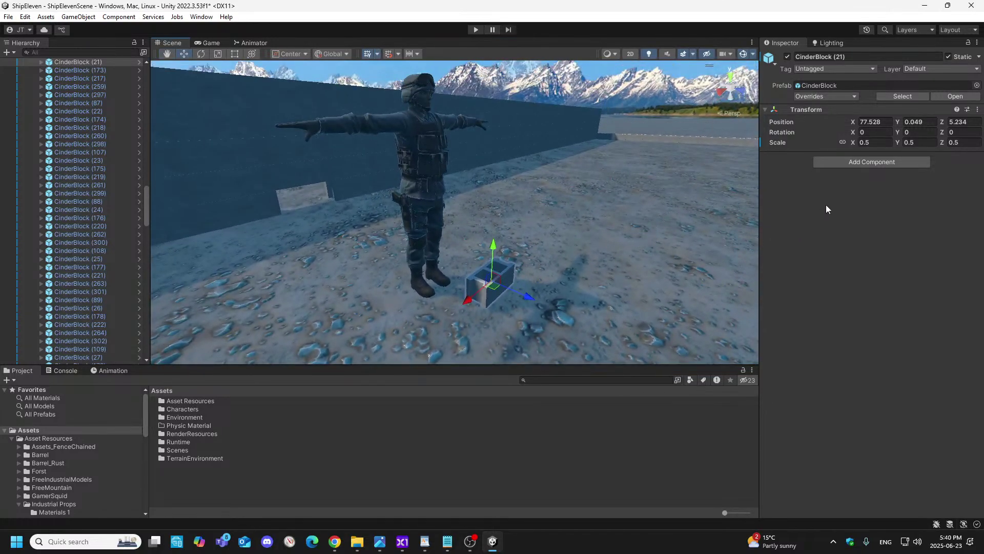
- Set the block's uniform scale to 0.6 and view it beside the soldier from different sides
click(874, 143)
text(0.6)
key(Return)
right_drag(574, 265, 539, 270)
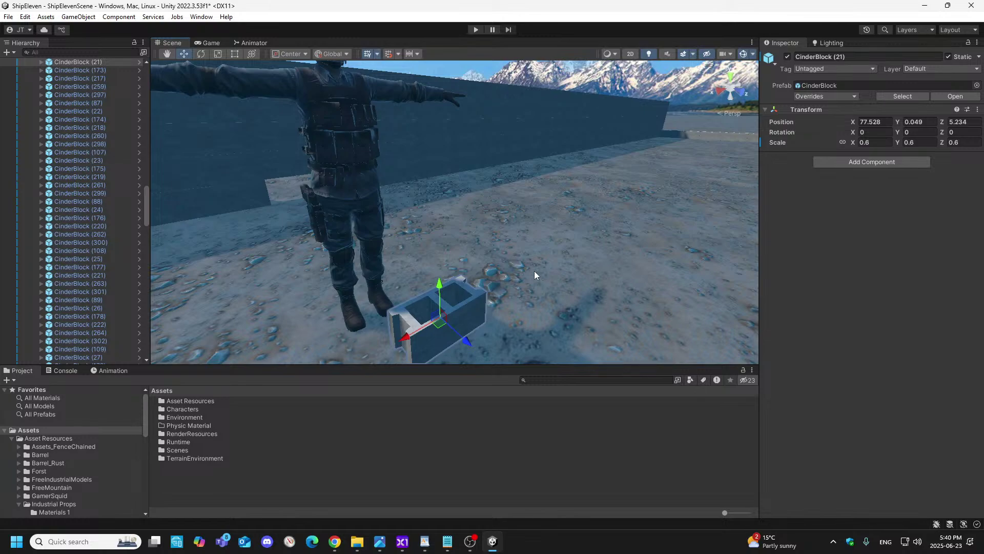
alt+drag(526, 293, 193, 301)
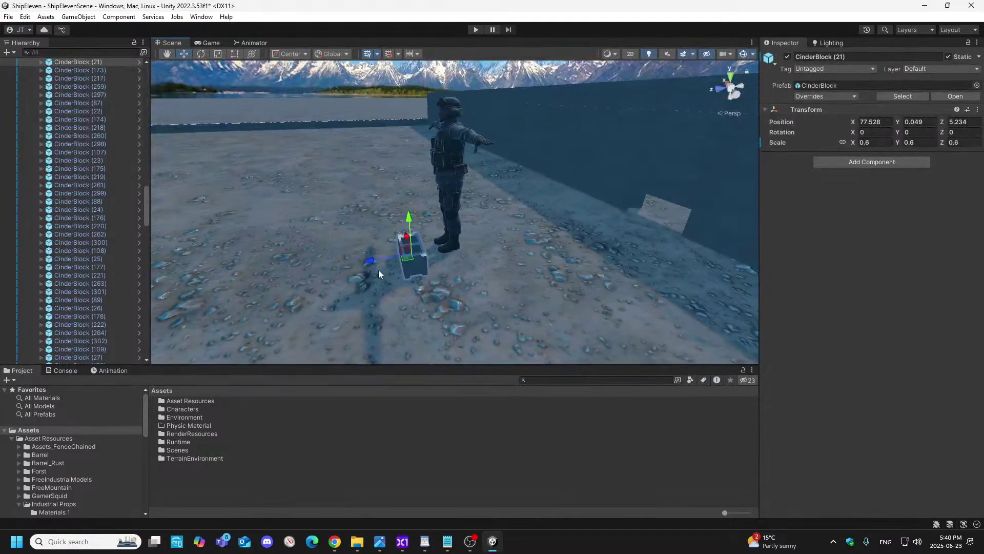
- Move the scaled block along the Z axis to 5.26 and inspect its proportions against the soldier from several angles
drag(366, 264, 635, 218)
right_drag(635, 218, 819, 170)
key(w)
key(w)
alt+drag(549, 255, 601, 245)
key(d)
right_drag(601, 246, 451, 235)
key(a)
key(s)
drag(442, 218, 370, 281)
key(w)
right_drag(370, 281, 537, 281)
key(a)
key(w)
key(d)
key(a)
alt+drag(490, 282, 608, 266)
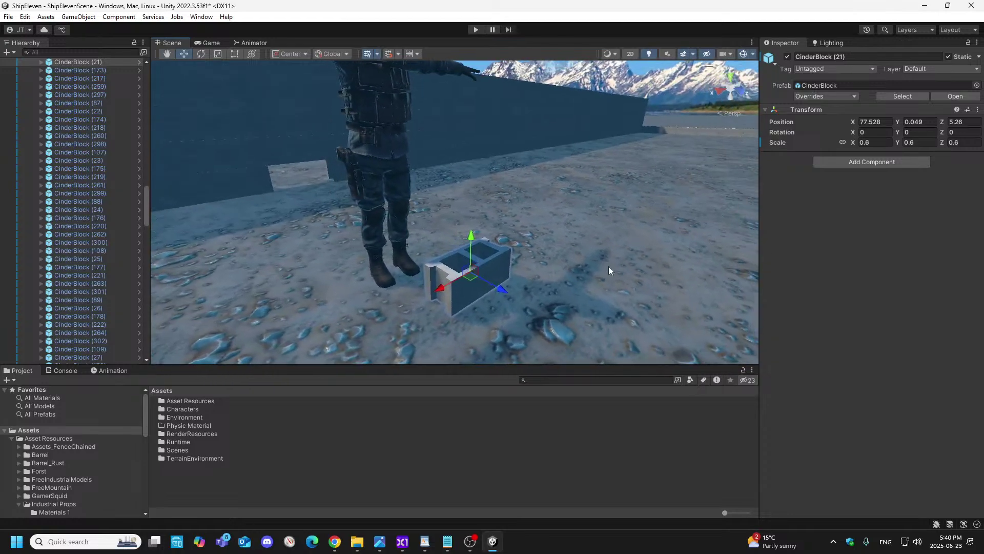
- Reposition the block along the X axis, trying 80 and 60, and slide it back to 75.18 near the soldier
alt+drag(608, 266, 332, 238)
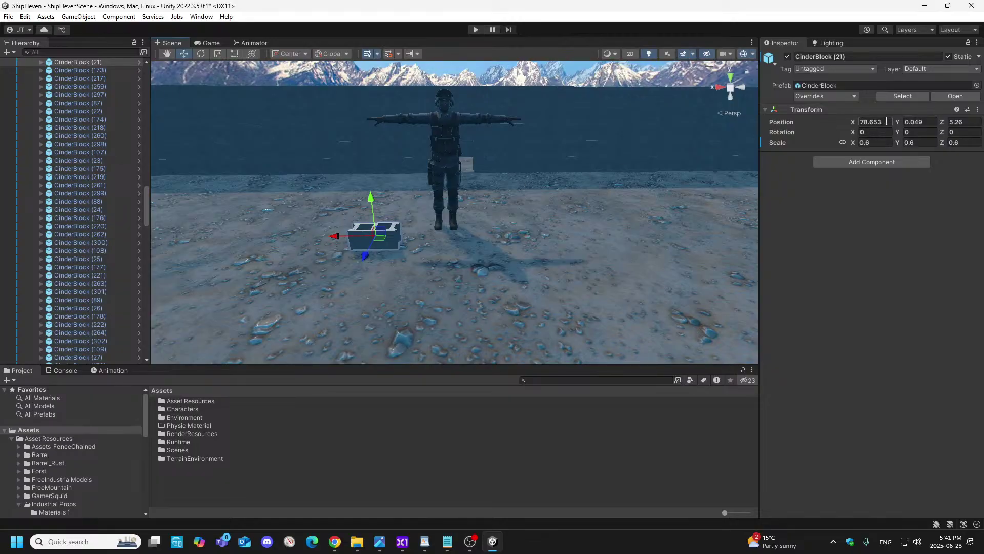
text(80)
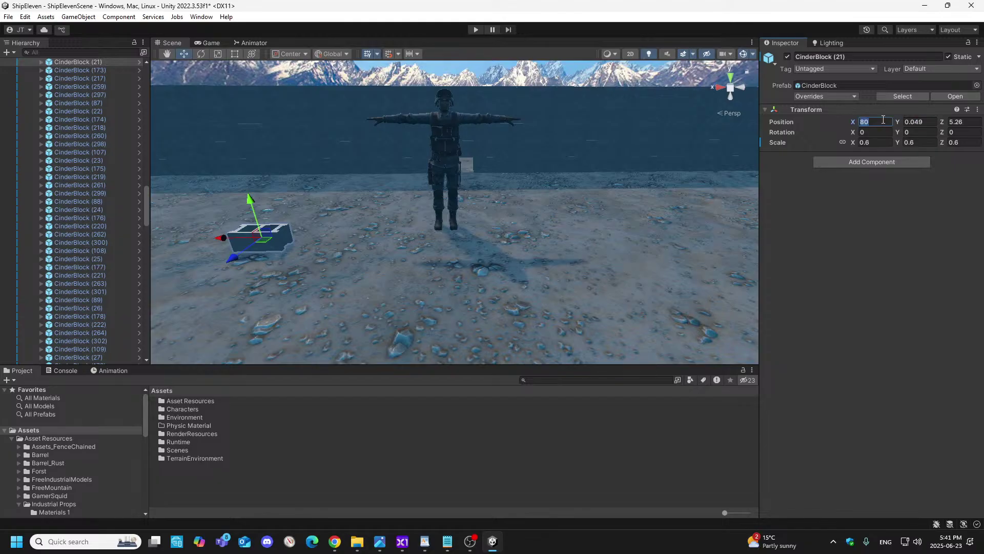
text(60)
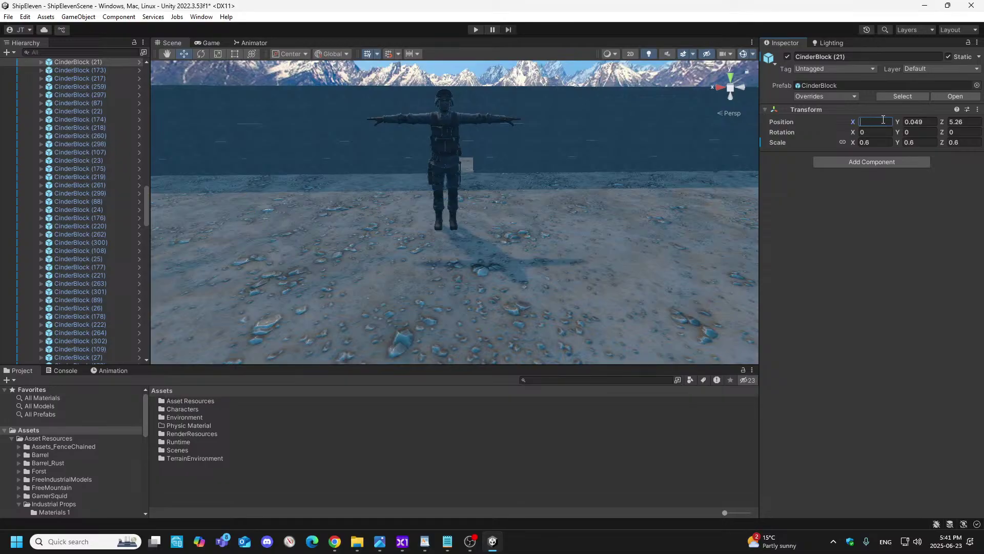
click(696, 208)
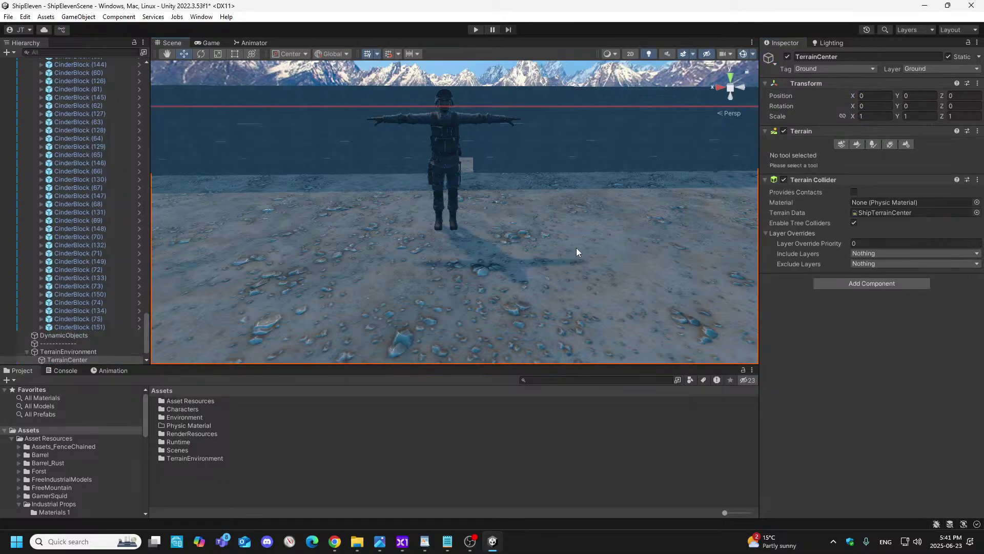
key(f)
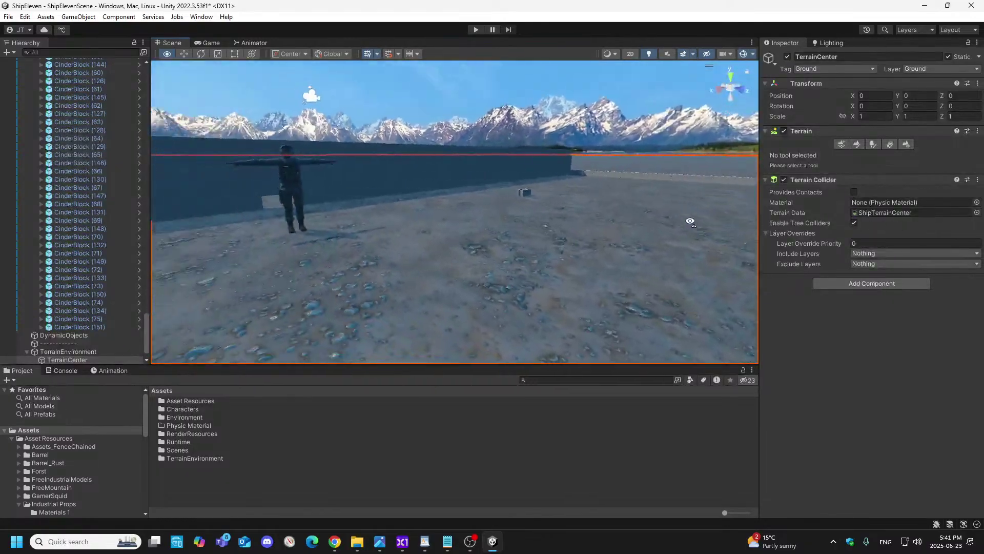
click(666, 218)
drag(647, 224, 447, 234)
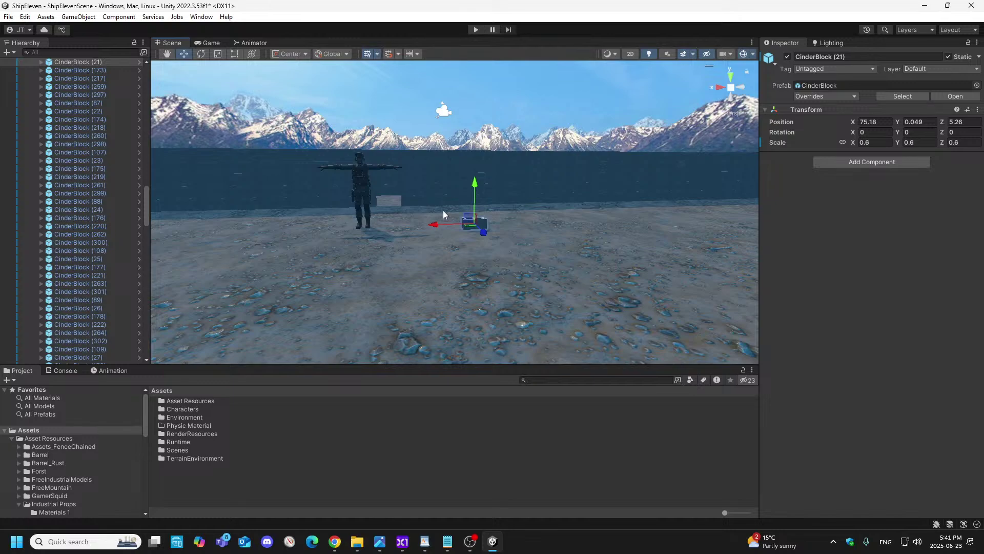
- Examine the 0.6-scale block close up beside the soldier's feet and compare their proportions from several sides
right_drag(375, 275, 407, 302)
key(w)
key(s)
key(w)
key(d)
key(d)
key(s)
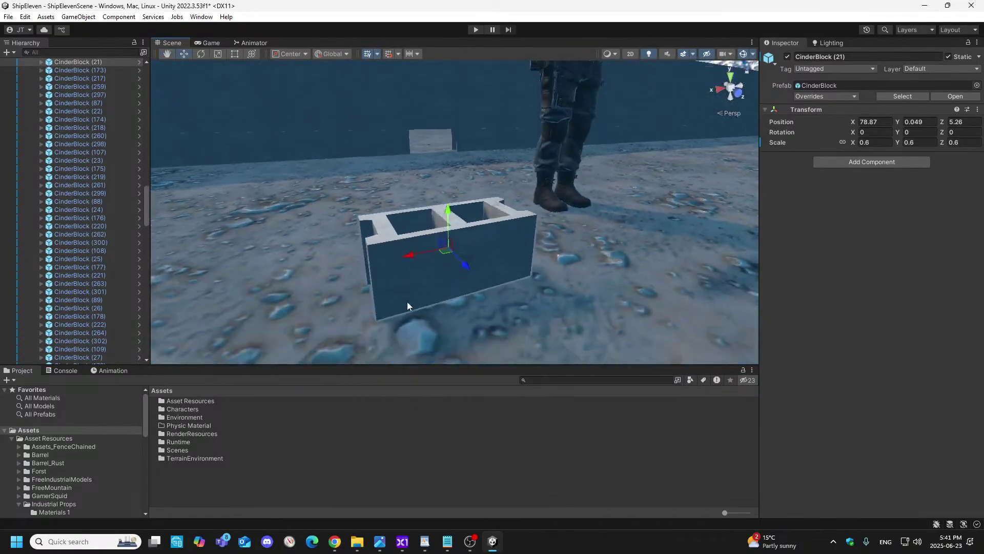
key(a)
right_drag(592, 254, 460, 332)
key(d)
key(a)
key(d)
key(a)
key(d)
key(a)
key(w)
key(d)
key(a)
key(d)
- Move the block to X 77.456 and Z 5.129 at the soldier's feet and set its uniform scale to 0.5
drag(432, 296, 641, 303)
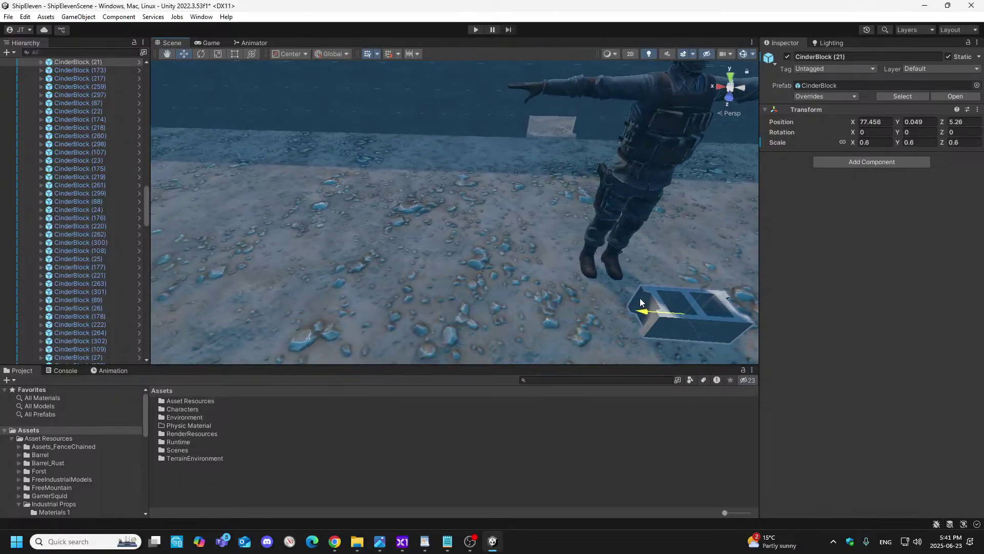
drag(703, 345, 689, 328)
key(d)
right_drag(689, 328, 736, 287)
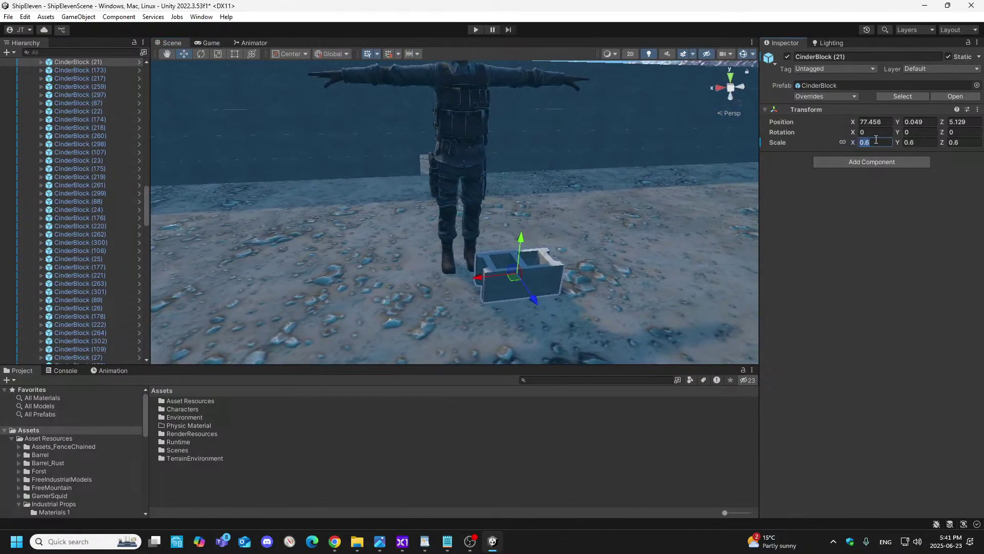
text(.5)
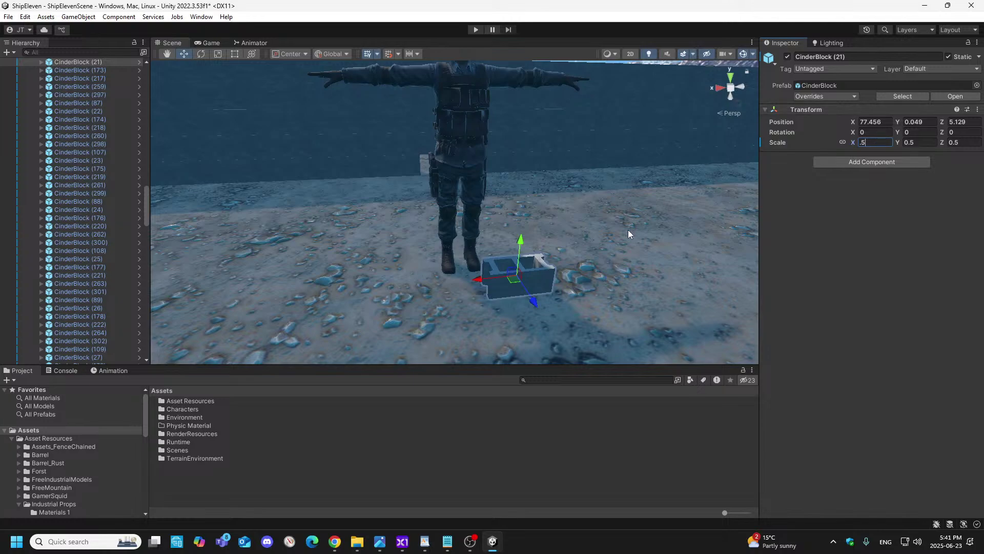
key(Return)
click(448, 307)
right_drag(448, 307, 464, 276)
- Select CinderBlock (154), load the Custom Default editor layout, and expand StaticObjects and BoundaryWalls in the scene hierarchy
scroll(36, 159, up, 15)
scroll(97, 136, up, 15)
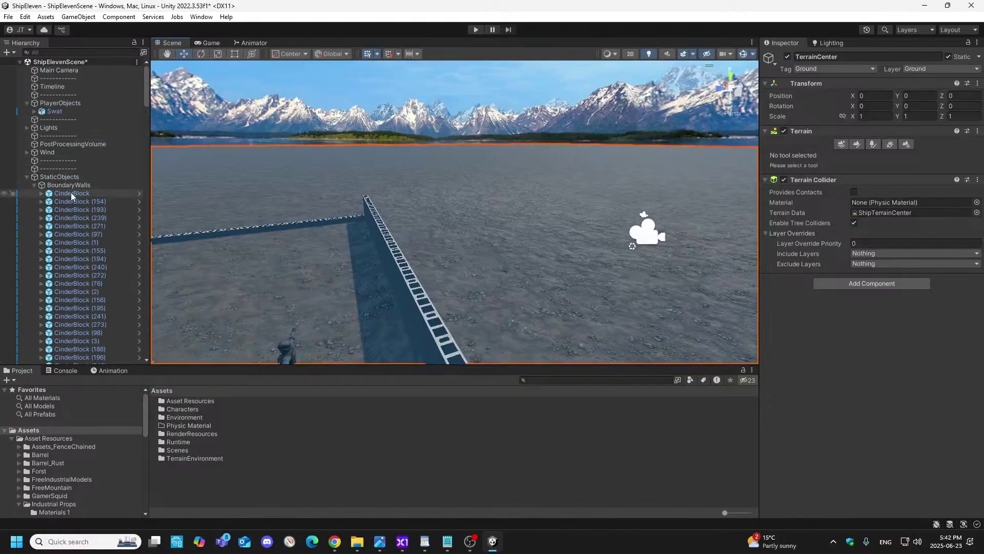
click(69, 202)
scroll(85, 258, down, 10)
scroll(86, 263, down, 10)
drag(148, 236, 143, 327)
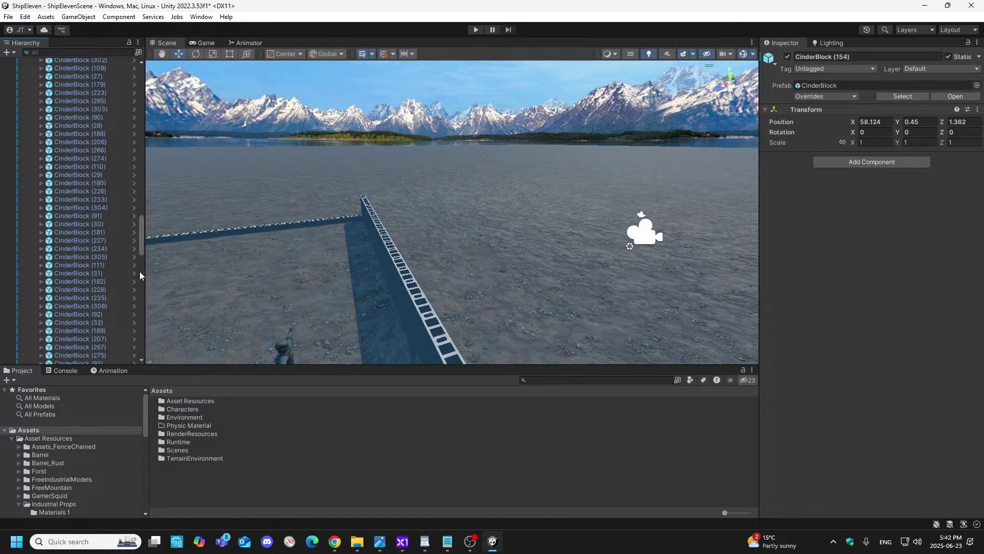
click(962, 32)
click(917, 65)
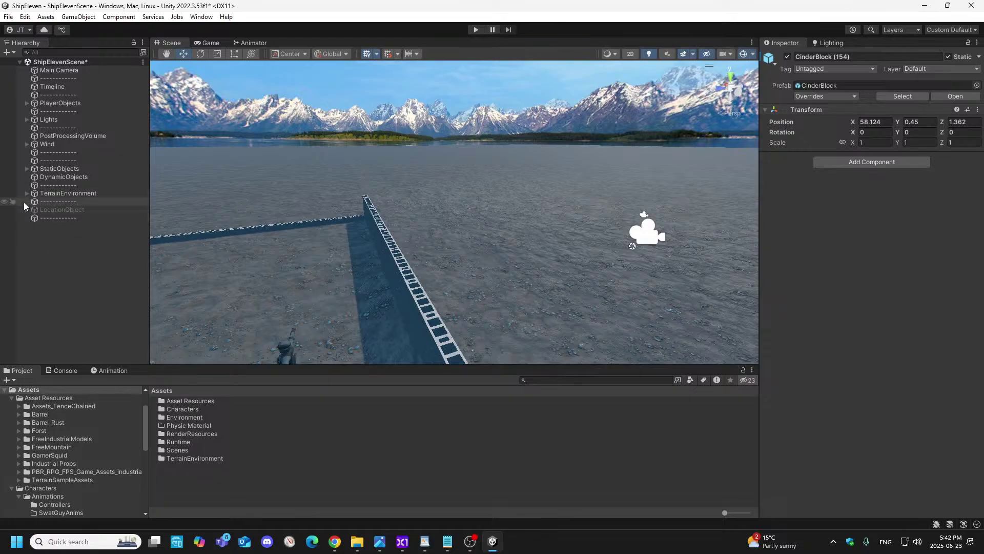
click(26, 169)
click(34, 177)
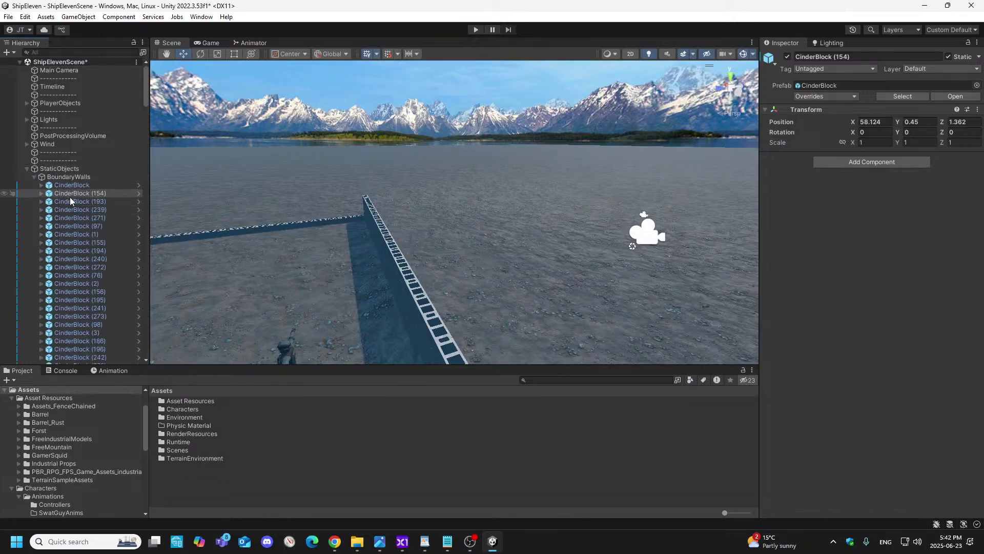
- Delete every boundary block from CinderBlock (154) through CinderBlock (151), keeping only the first CinderBlock
drag(144, 99, 134, 348)
shift+click(93, 309)
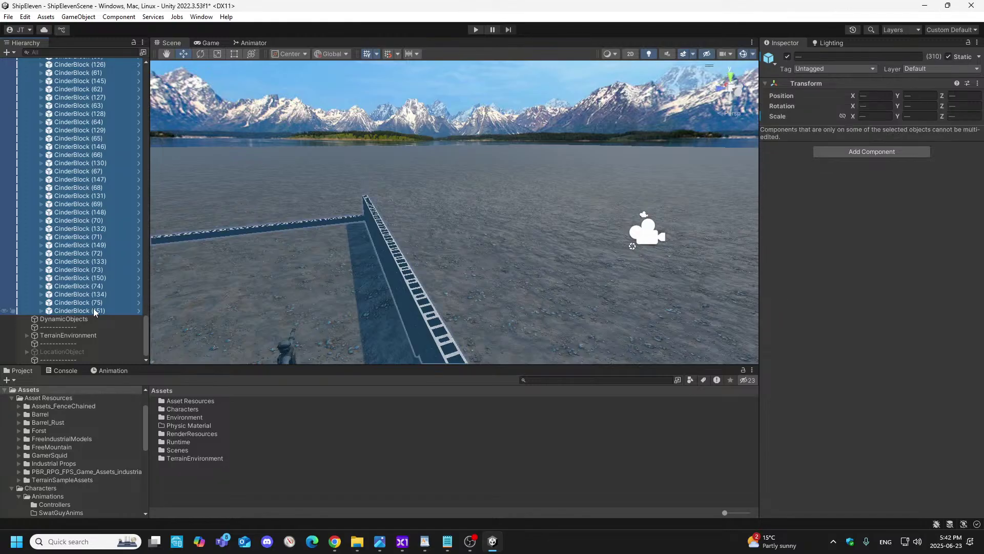
right_click(93, 310)
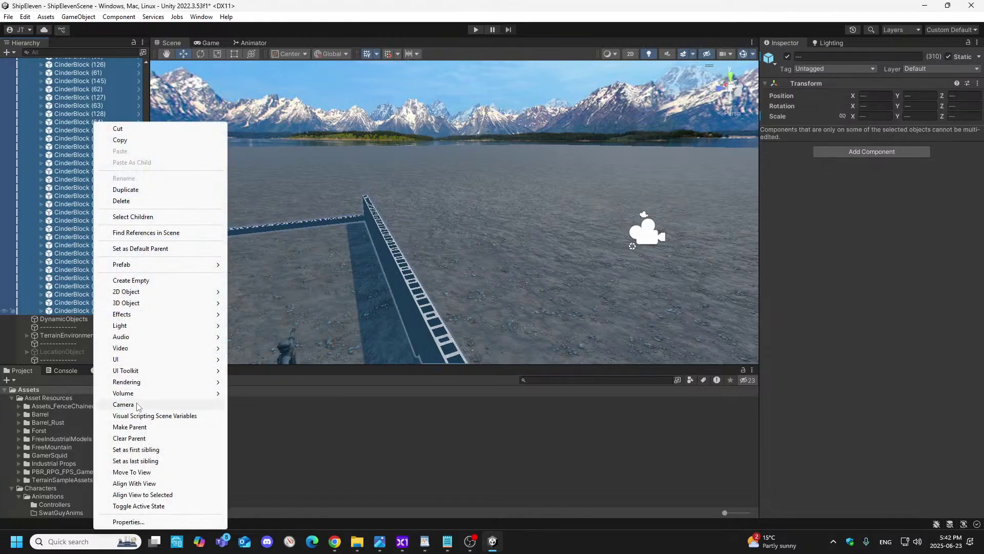
click(122, 200)
- Select the remaining CinderBlock, link its scale axes, and set its uniform scale to 0.5
right_drag(373, 279, 98, 305)
key(s)
key(a)
key(w)
click(433, 234)
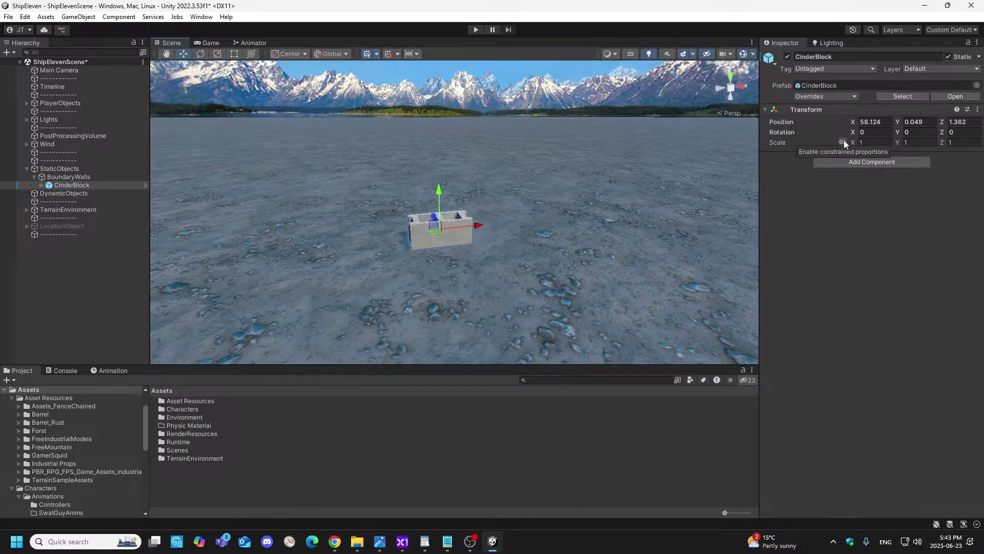
text(.5)
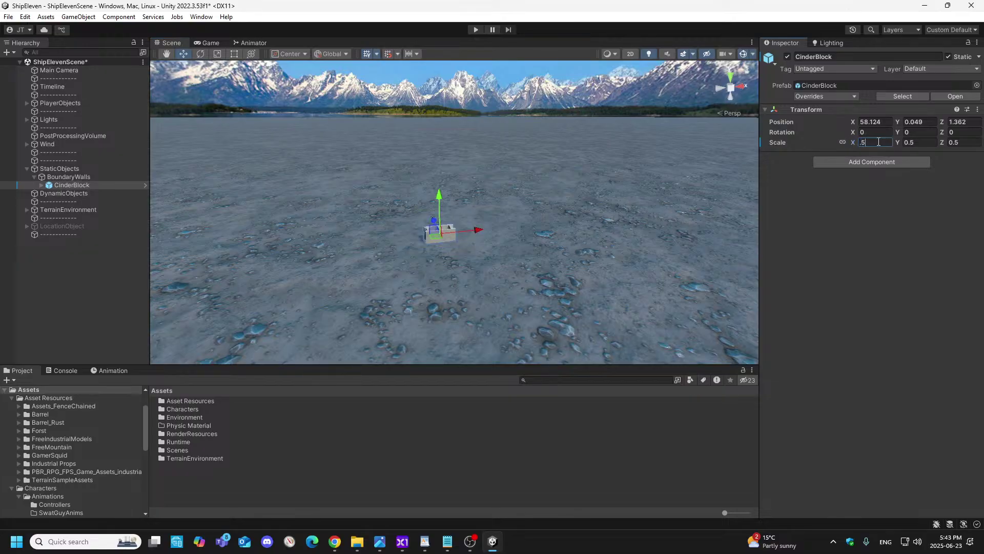
click(844, 143)
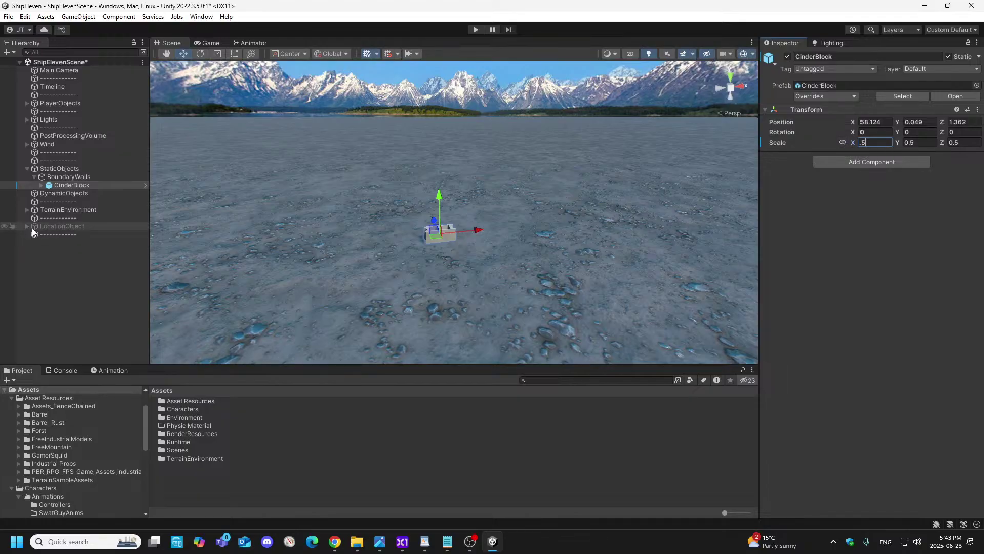
- Activate the LocationObject to show its translucent placement guides around the cinder block
click(54, 226)
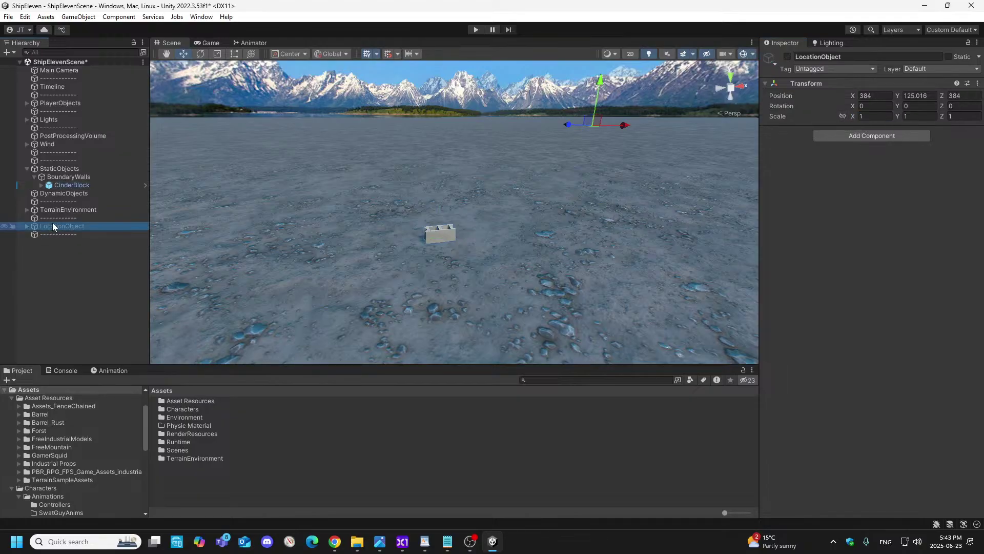
click(788, 59)
right_drag(467, 275, 727, 299)
key(d)
key(e)
key(s)
key(w)
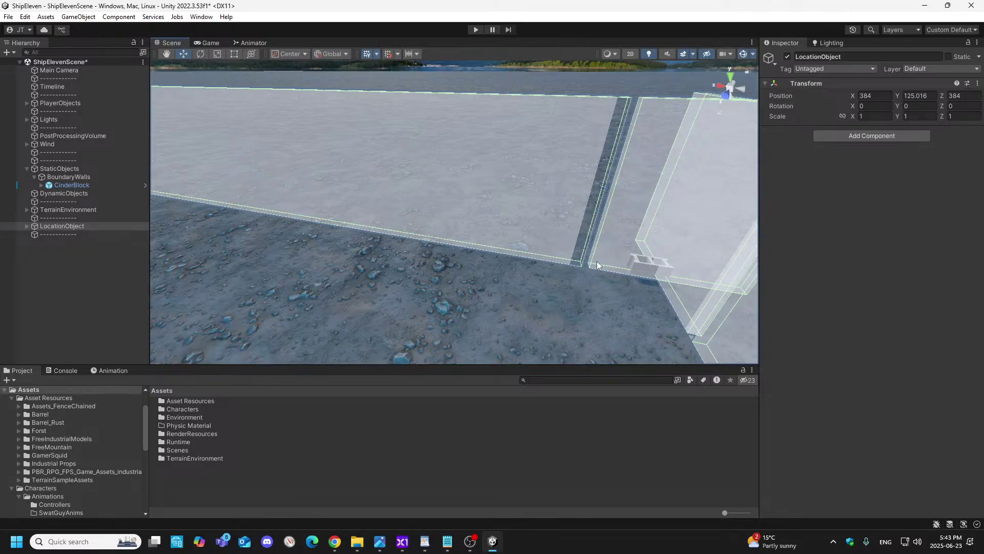
key(d)
right_drag(575, 269, 159, 279)
key(w)
right_drag(463, 275, 422, 189)
- Select the cinder block, shift it along X to 58.295, and lower it to Y position 0.0313
click(394, 285)
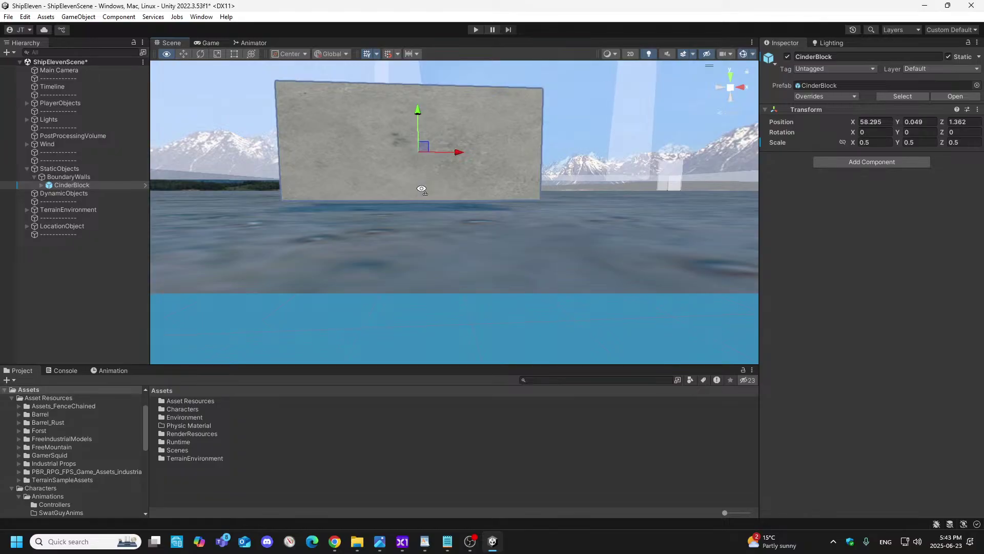
drag(420, 112, 417, 127)
right_drag(418, 127, 426, 173)
mouse_move(512, 137)
mouse_down()
mouse_move(508, 128)
mouse_move(505, 143)
mouse_move(510, 124)
mouse_move(508, 133)
mouse_up()
right_drag(467, 147, 316, 107)
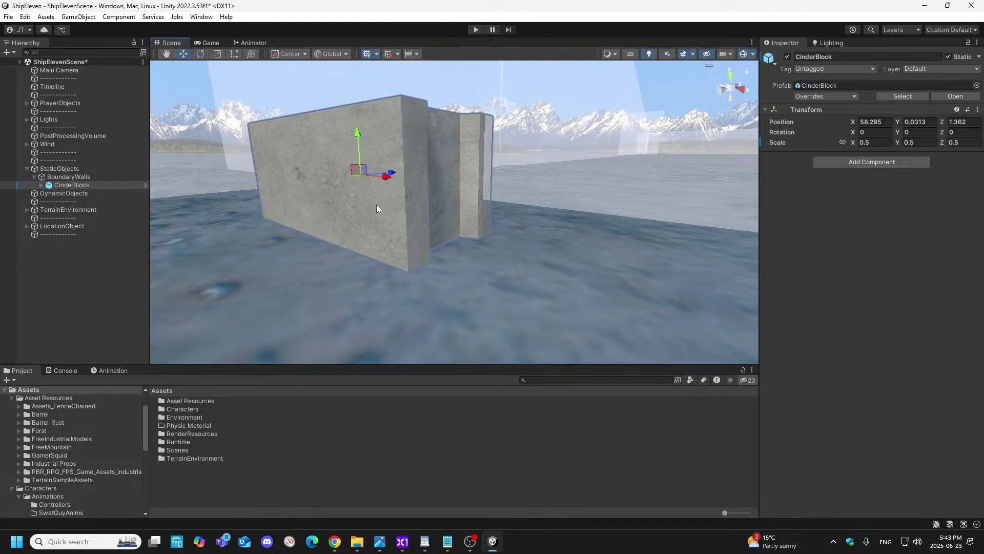
- Fine-tune the block's height against the ground and set its Y position to 0.0265
right_drag(414, 281, 414, 287)
key(w)
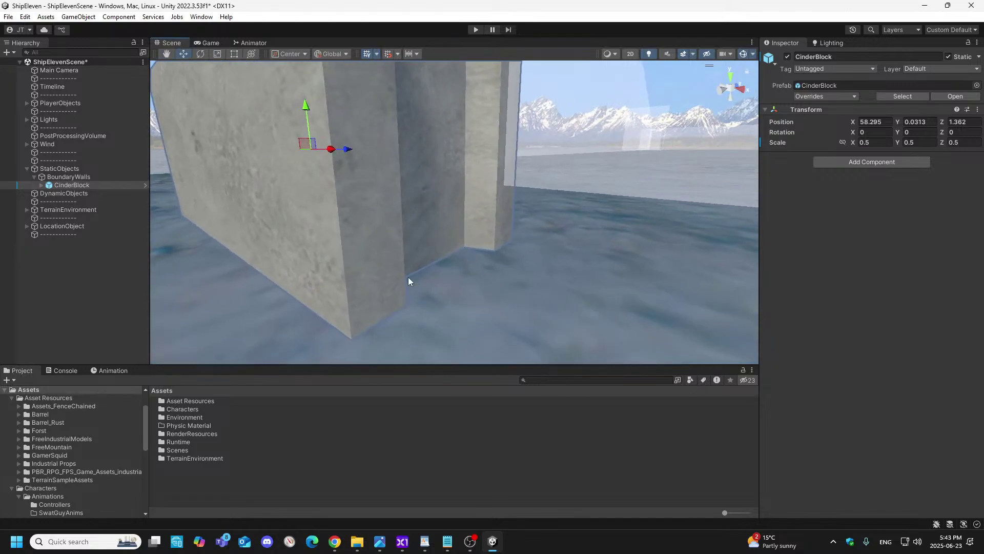
mouse_move(305, 108)
mouse_down()
mouse_move(303, 121)
mouse_move(303, 112)
mouse_up()
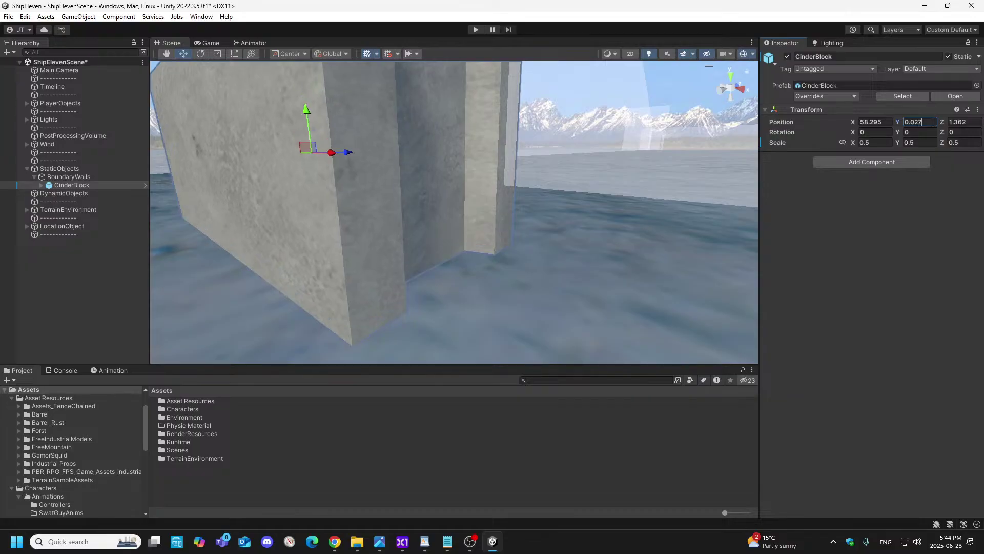
mouse_move(501, 253)
right_down()
mouse_move(478, 267)
mouse_move(477, 244)
mouse_move(545, 237)
mouse_move(627, 347)
mouse_move(605, 313)
mouse_move(555, 275)
mouse_move(618, 281)
mouse_move(306, 253)
mouse_move(507, 264)
mouse_move(576, 244)
mouse_move(515, 243)
right_up()
key(w)
key(s)
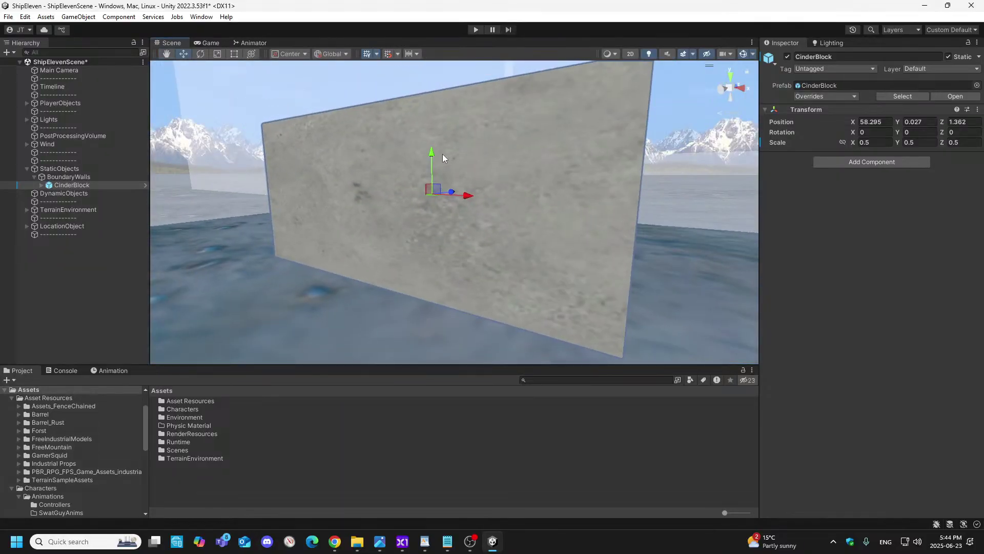
drag(431, 151, 434, 151)
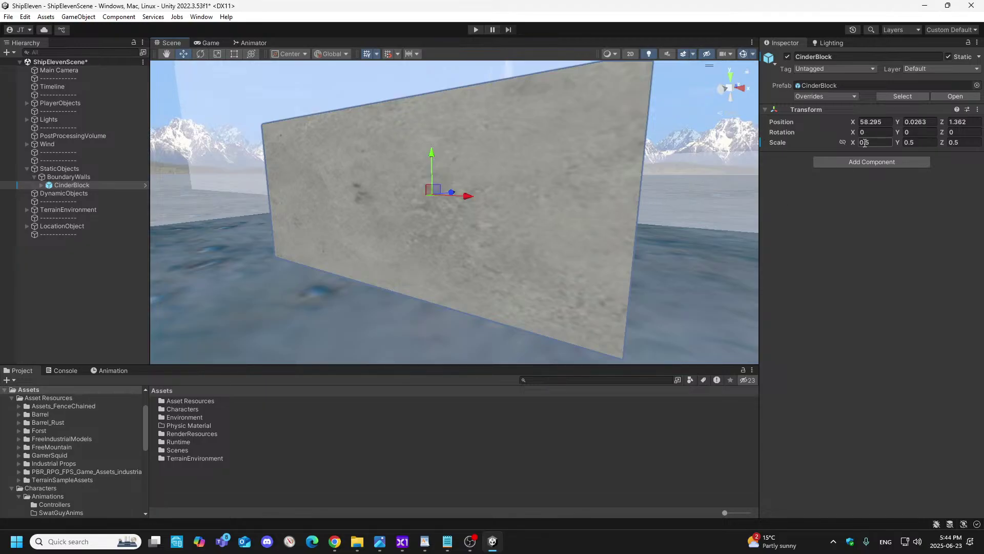
key(BackSpace)
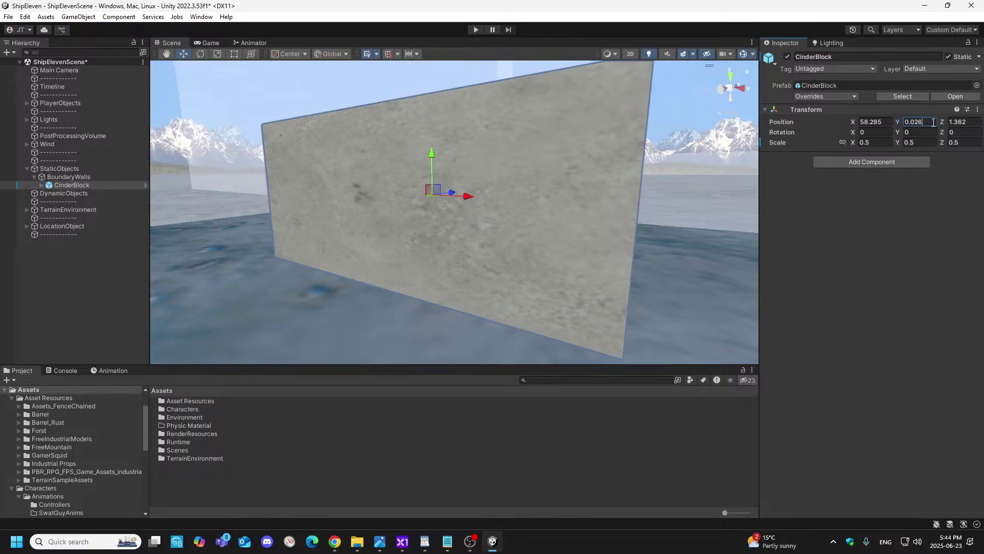
text(5)
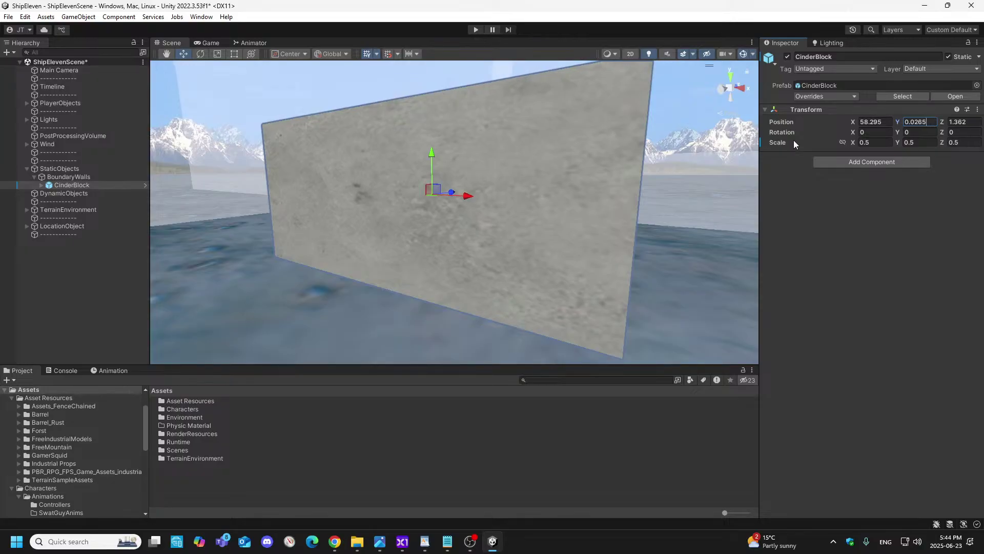
- Nudge the block along the X axis to 58.267 to align it with the translucent guide
right_drag(489, 260, 576, 259)
key(s)
key(w)
drag(538, 242, 532, 245)
right_drag(465, 284, 471, 308)
key(w)
drag(565, 220, 564, 223)
right_drag(511, 251, 505, 227)
key(s)
key(w)
key(s)
drag(508, 265, 503, 274)
- Slide the block along the Z axis to 1.433 to bring it in line with the corner guides
right_drag(477, 282, 262, 321)
key(w)
key(s)
key(w)
key(s)
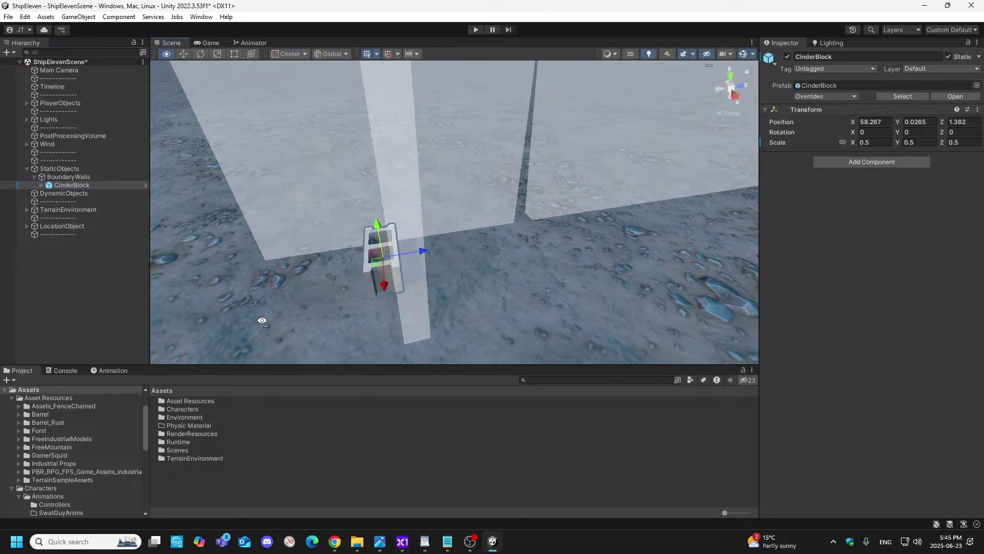
drag(424, 251, 445, 251)
right_drag(445, 252, 239, 332)
key(d)
key(d)
key(w)
drag(512, 233, 494, 222)
- Refine the block's Z position at the guide wall, trying 1.402 and ending at 1.445
right_drag(531, 257, 536, 171)
key(q)
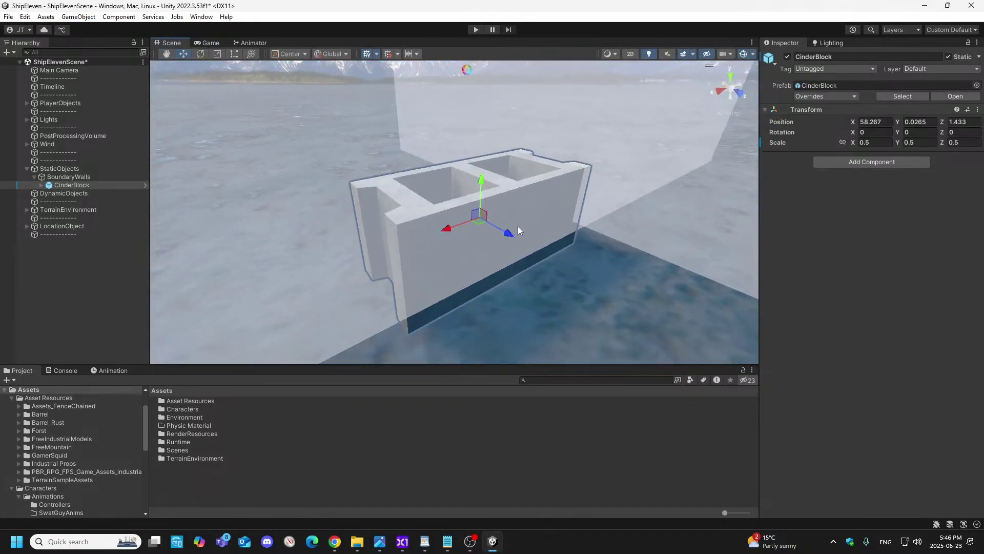
drag(511, 236, 499, 230)
right_drag(567, 318, 672, 293)
key(w)
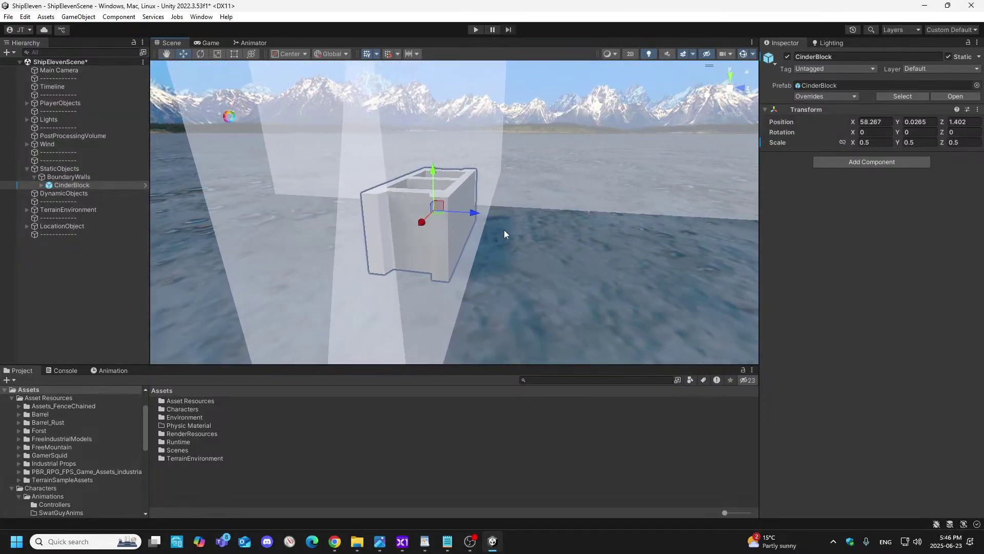
drag(475, 209, 490, 221)
- Align the block's end with the edge of the corner guide by moving it along X to 58.291
right_drag(490, 220, 594, 394)
key(w)
key(s)
key(f)
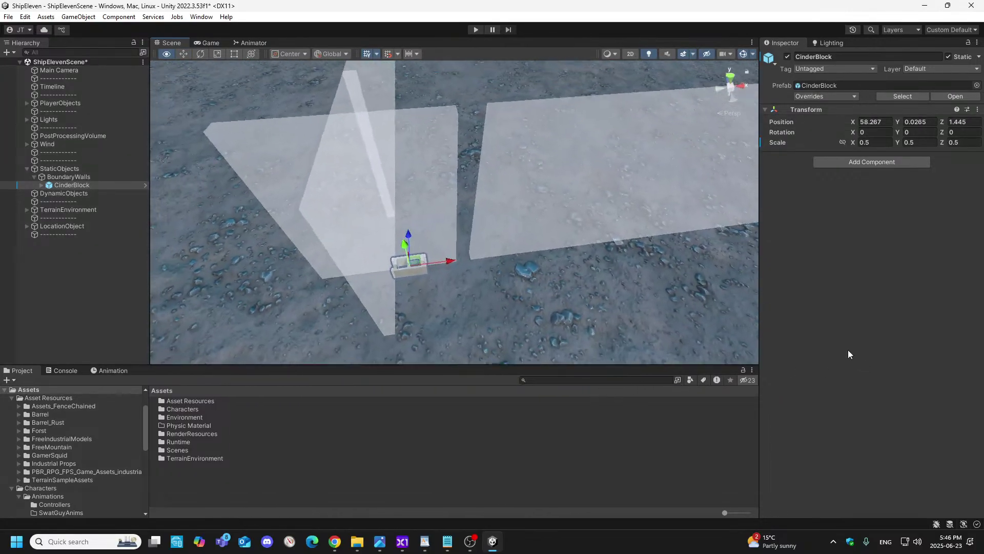
key(w)
right_drag(816, 308, 832, 207)
key(q)
key(w)
key(a)
key(d)
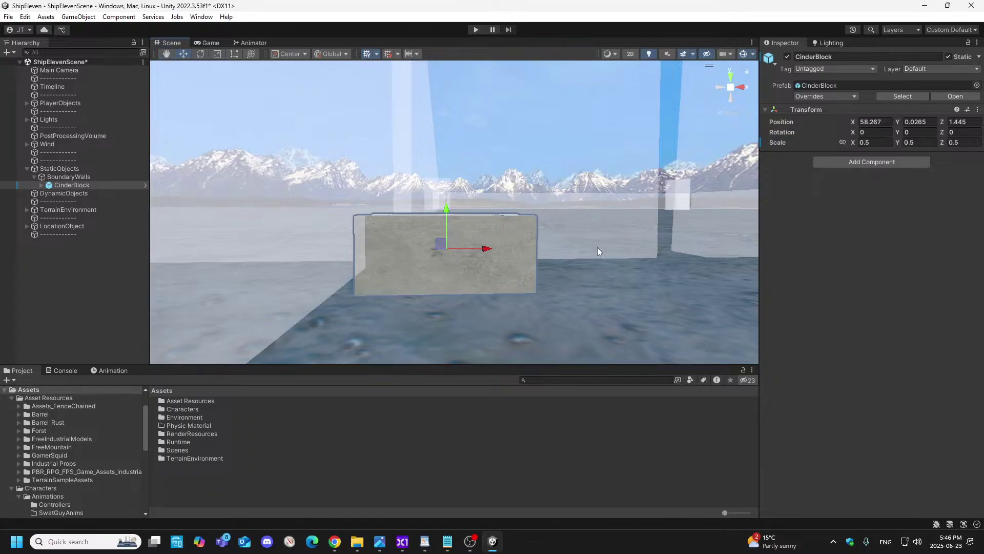
drag(487, 250, 475, 250)
mouse_move(482, 250)
right_down()
mouse_move(499, 255)
mouse_move(493, 239)
right_up()
key(s)
key(a)
key(d)
drag(492, 238, 502, 239)
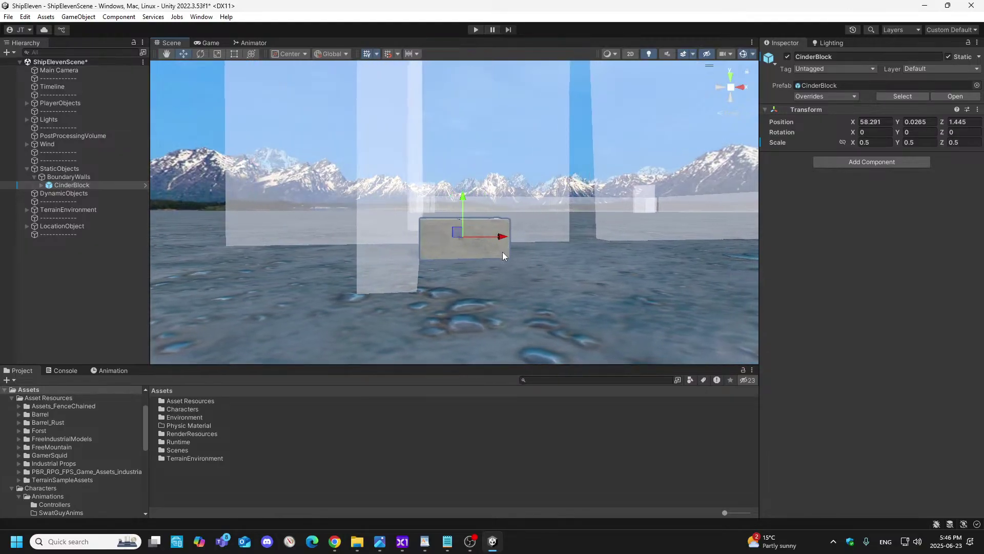
- Assign the Lid material to all sixteen guide cubes, Cube through Cube (15), under LocationObject
click(27, 226)
click(60, 234)
scroll(80, 277, down, 1)
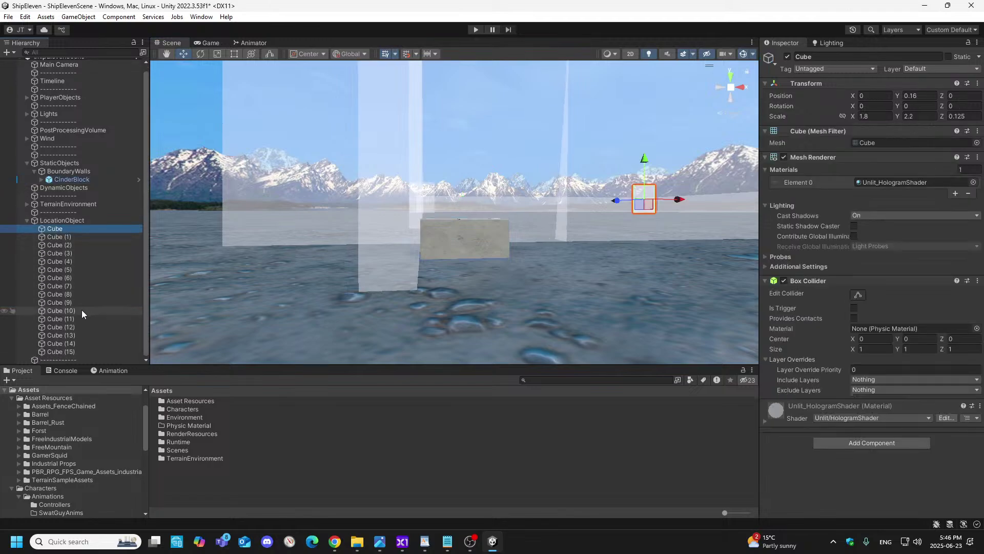
shift+click(73, 349)
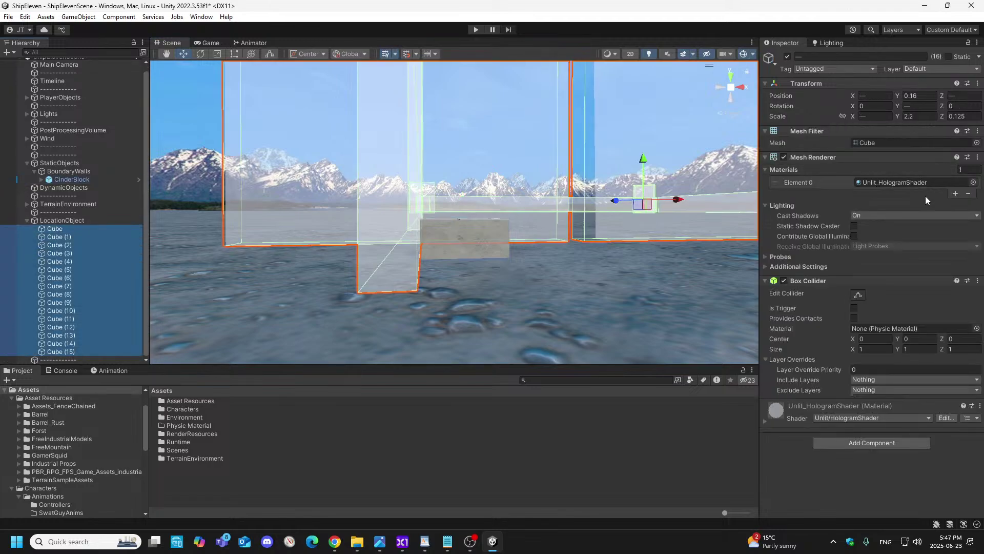
click(973, 183)
scroll(815, 210, up, 5)
scroll(783, 211, up, 2)
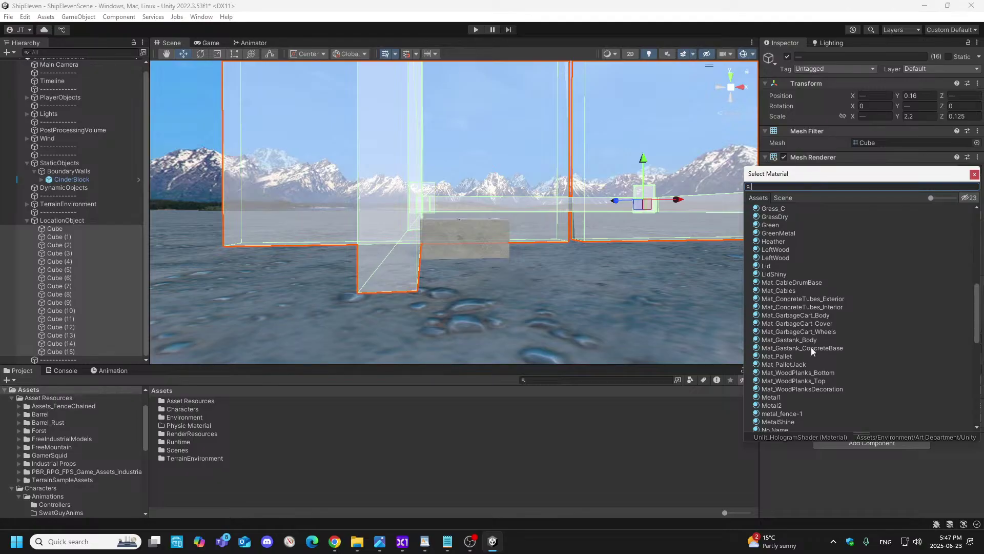
scroll(798, 338, up, 1)
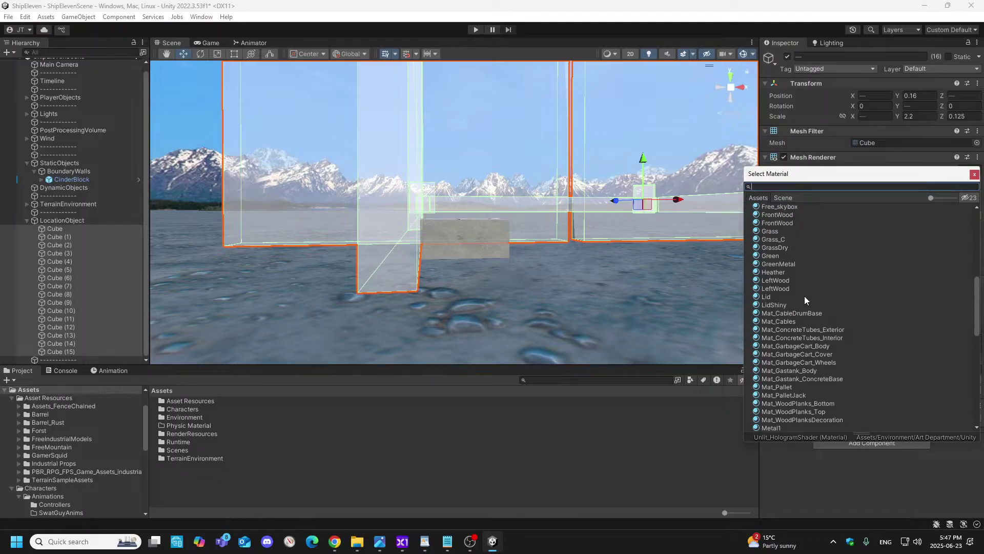
scroll(805, 295, up, 15)
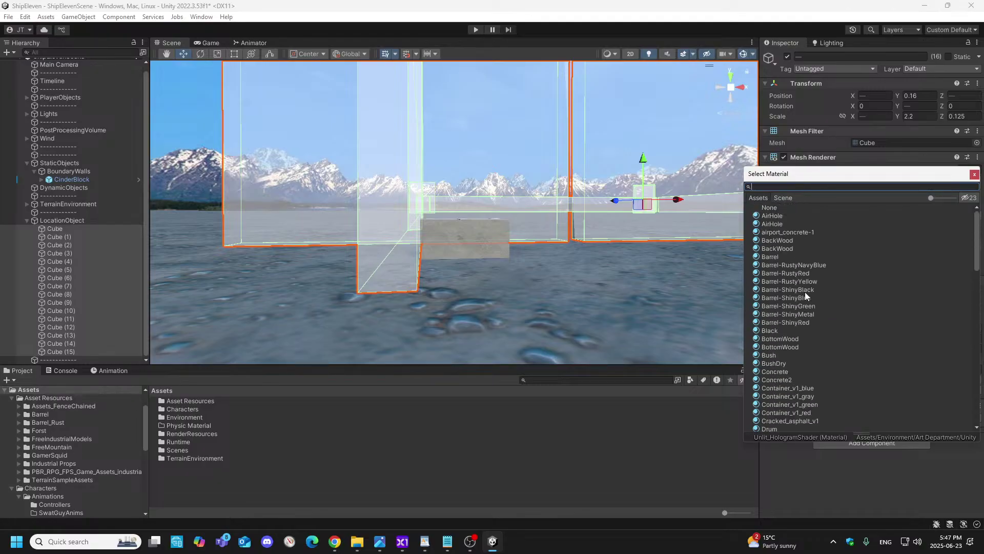
scroll(806, 293, down, 18)
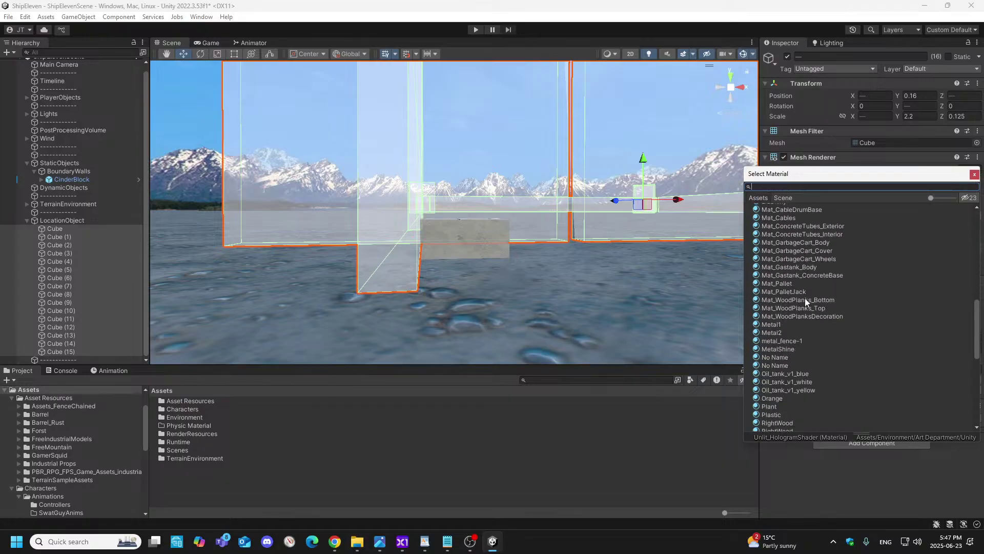
scroll(805, 301, up, 1)
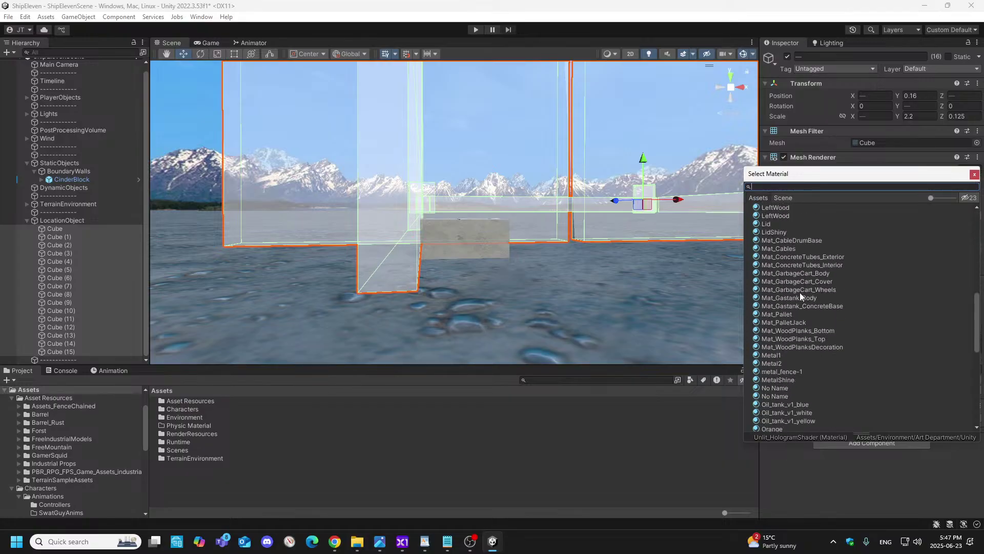
click(773, 226)
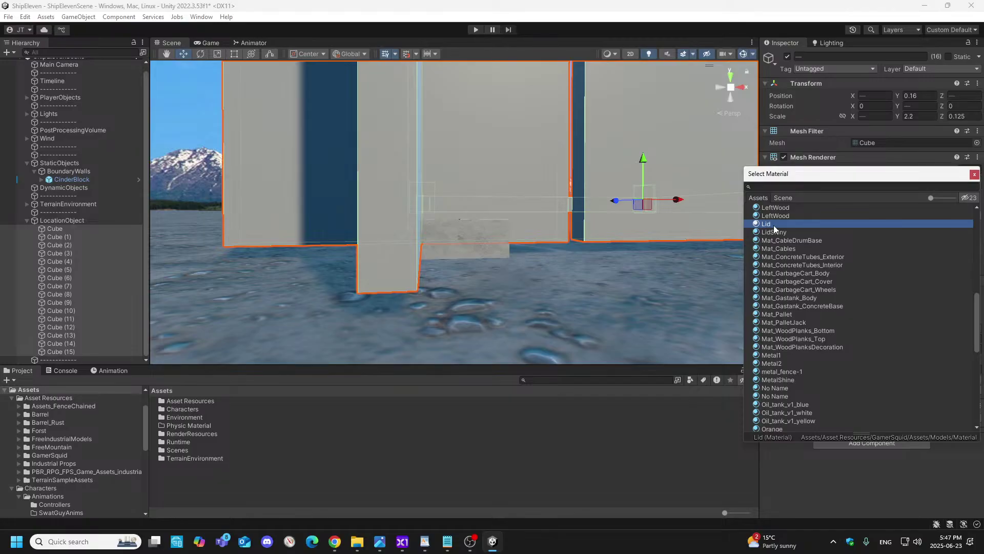
click(976, 176)
- Try shifting the cinder block along X to 58.262 and readjusting its end against the corner guide
right_drag(534, 260, 506, 266)
key(w)
click(545, 272)
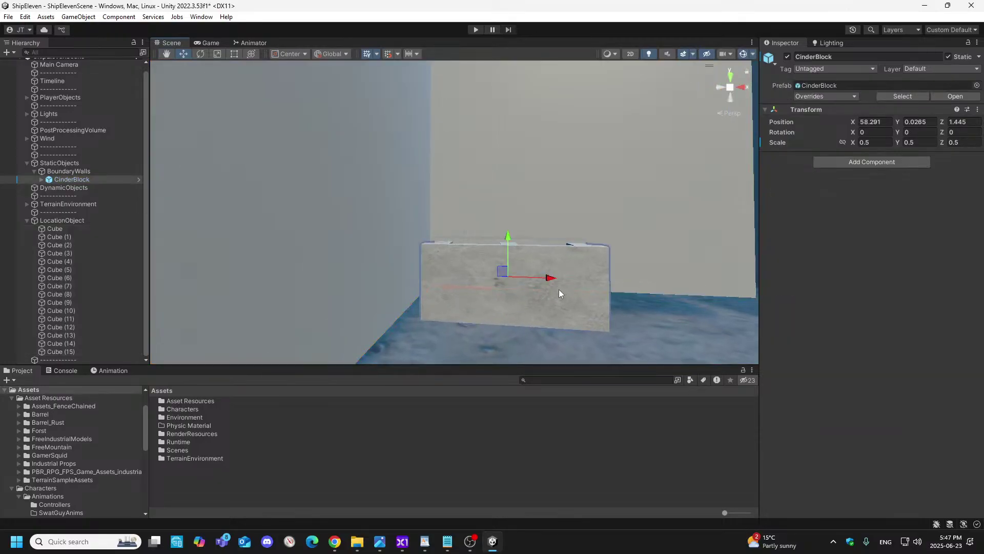
right_drag(561, 287, 562, 290)
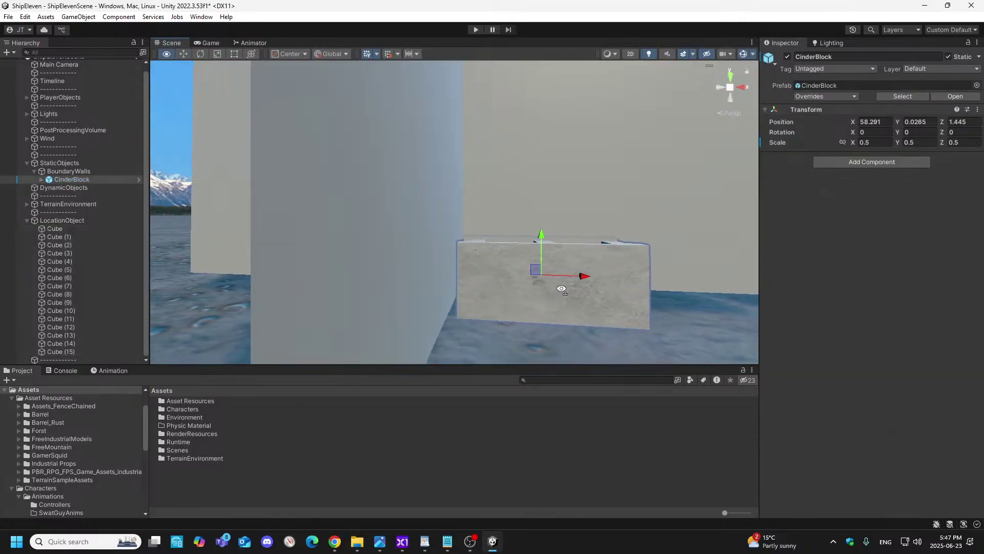
drag(585, 280, 574, 288)
right_drag(546, 330, 565, 308)
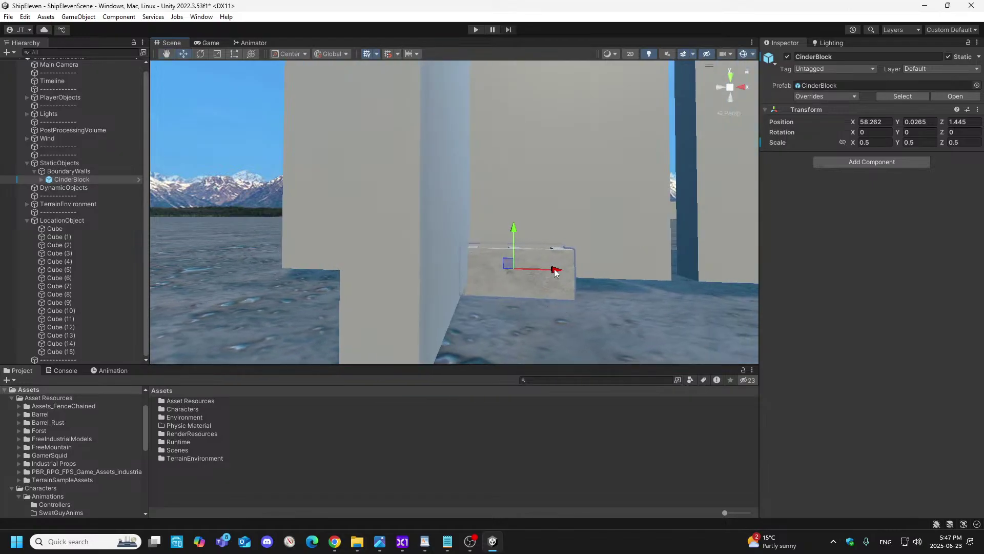
drag(553, 271, 556, 271)
- Lower the cinder block to Y 0.026 and shift it along X to 58.2566 beside the corner guide
right_drag(558, 296, 539, 309)
key(a)
right_drag(539, 308, 431, 292)
key(d)
key(q)
key(e)
key(d)
key(q)
drag(398, 131, 401, 134)
right_drag(373, 183, 504, 286)
mouse_move(539, 190)
mouse_down()
mouse_move(516, 200)
mouse_move(534, 203)
mouse_up()
right_drag(534, 203, 550, 218)
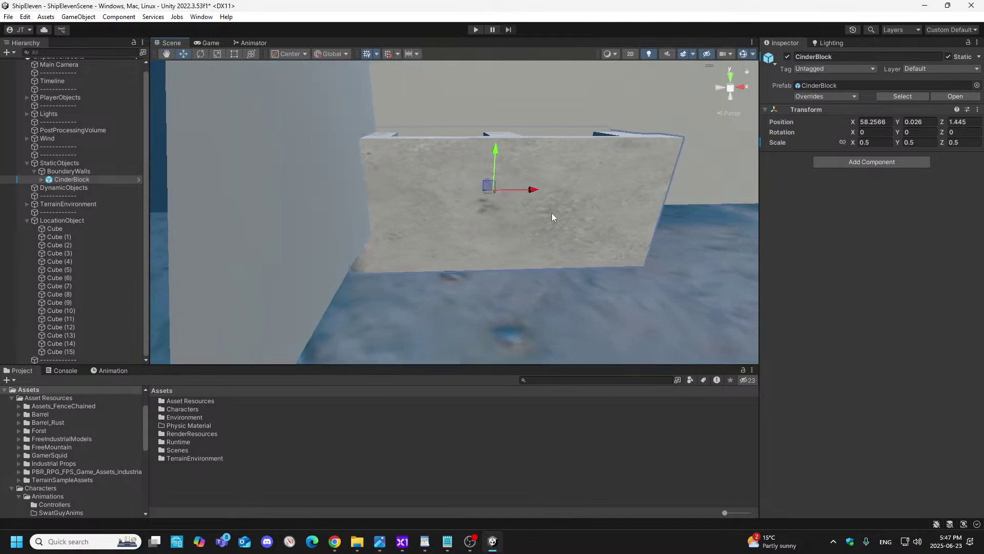
- Move the cinder block along X to align with the corner guide's edge and set its X position to 58.293
drag(533, 191, 552, 202)
key(s)
right_drag(541, 273, 529, 337)
key(w)
mouse_move(581, 262)
mouse_down()
mouse_move(571, 262)
mouse_move(591, 271)
mouse_move(580, 273)
mouse_up()
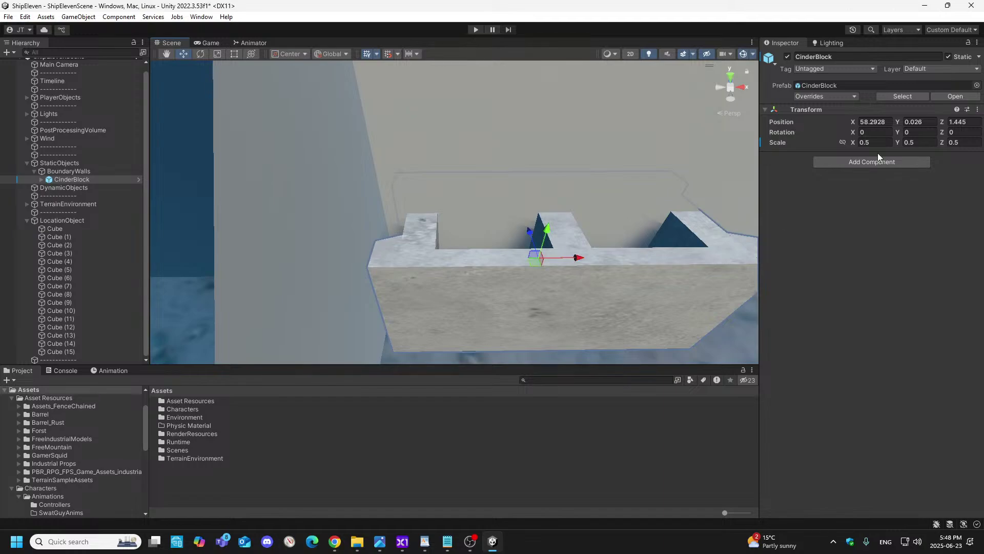
click(887, 122)
key(BackSpace)
text(3)
- Slide the cinder block along Z to 1.463 to line it up with the guide wall
right_drag(697, 187, 408, 195)
key(s)
key(d)
drag(383, 229, 390, 236)
right_drag(410, 250, 365, 244)
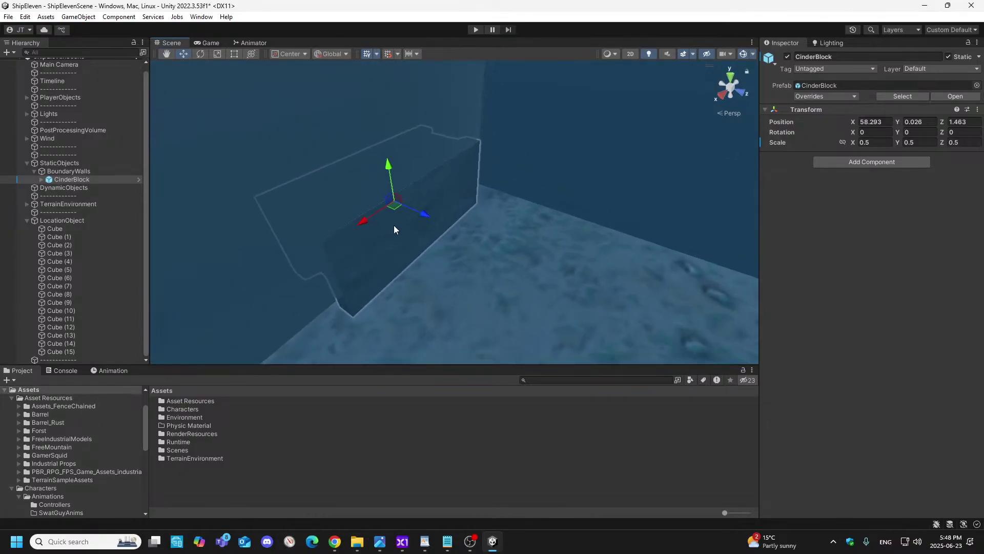
drag(425, 214, 424, 215)
- Deactivate LocationObject to hide all the guide cubes around the cinder block
right_drag(455, 249, 800, 277)
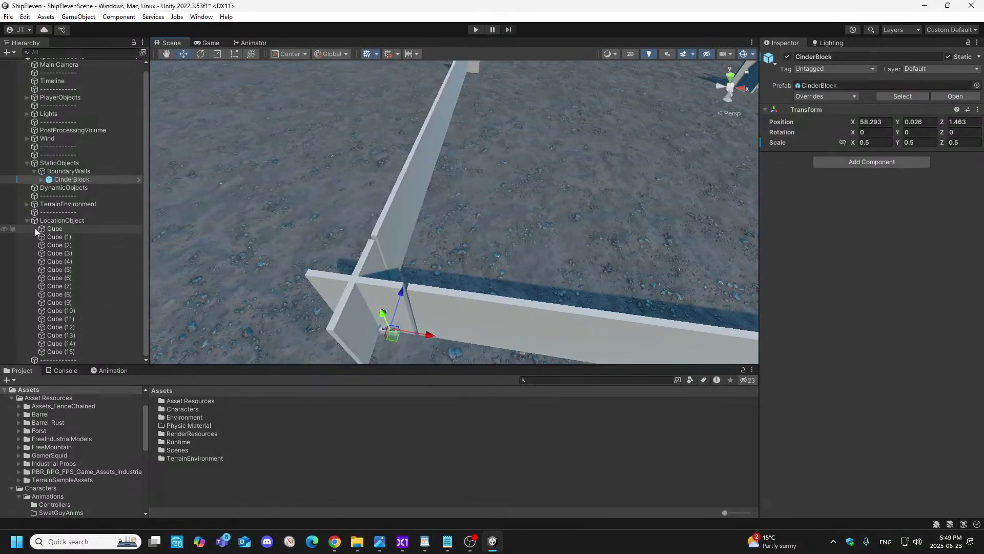
click(61, 222)
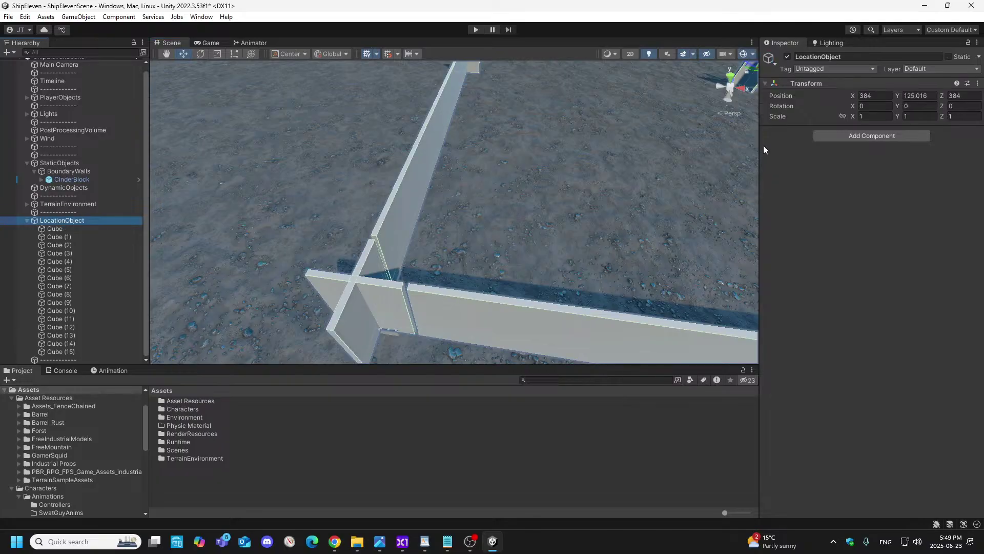
click(787, 57)
right_drag(444, 306, 412, 219)
key(w)
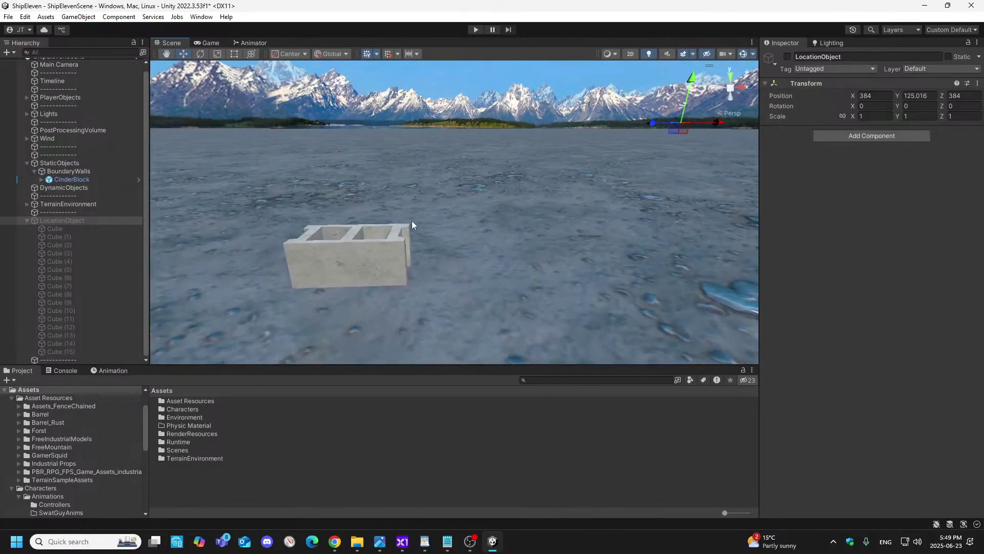
- Duplicate the cinder block and move the copy along X to 58.756, against the end of the first block
click(362, 266)
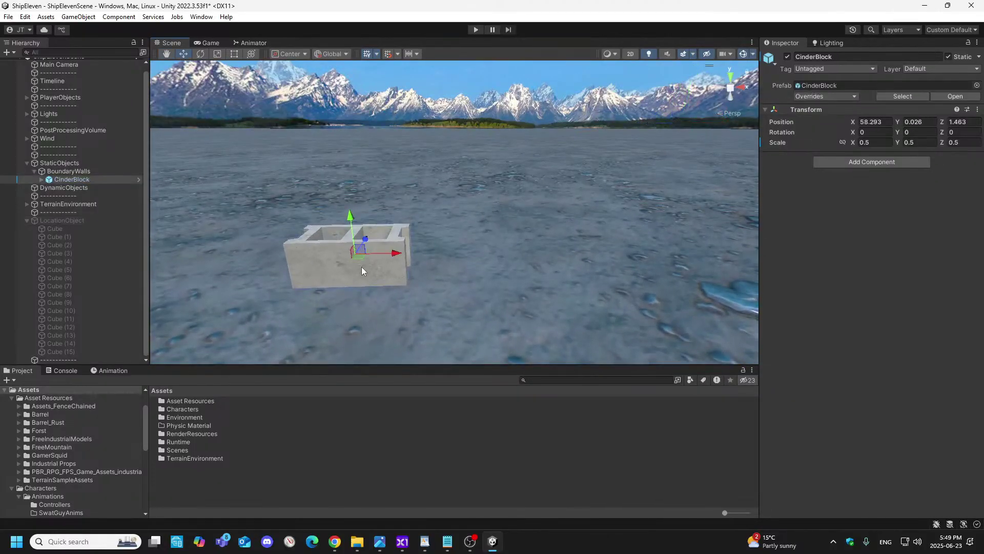
right_click(84, 179)
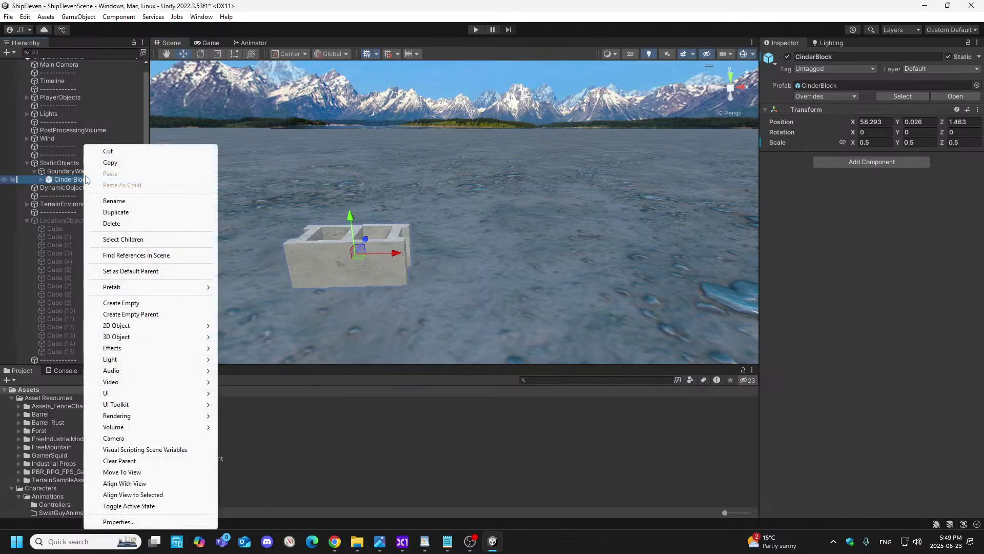
click(115, 212)
drag(402, 254, 504, 271)
right_drag(470, 308, 476, 276)
key(w)
key(a)
drag(579, 188, 575, 190)
right_drag(559, 235, 568, 340)
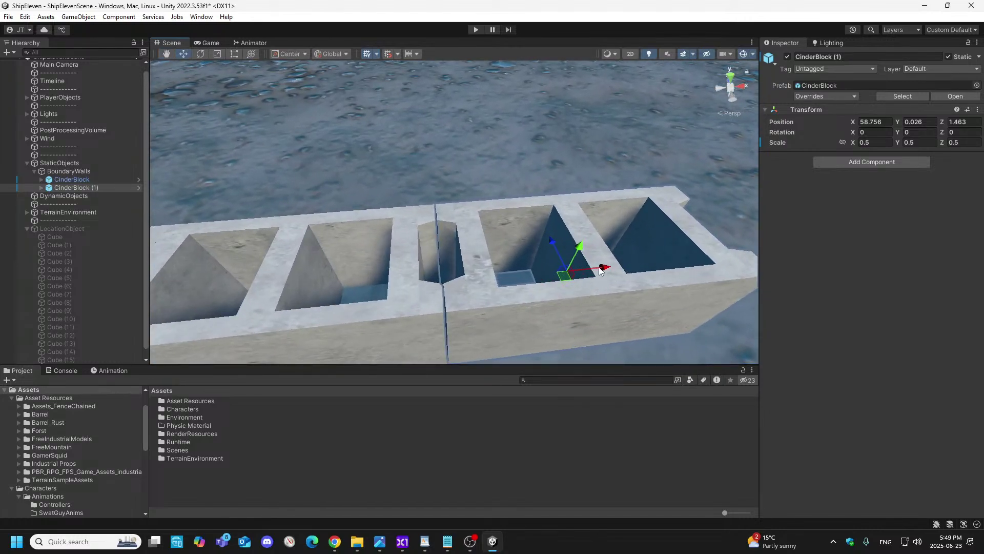
- Close the seam between the two blocks by fine-tuning the copy's X position to 58.755
drag(605, 268, 606, 269)
right_drag(507, 303, 487, 315)
drag(564, 267, 565, 269)
right_drag(433, 298, 448, 291)
drag(701, 265, 704, 266)
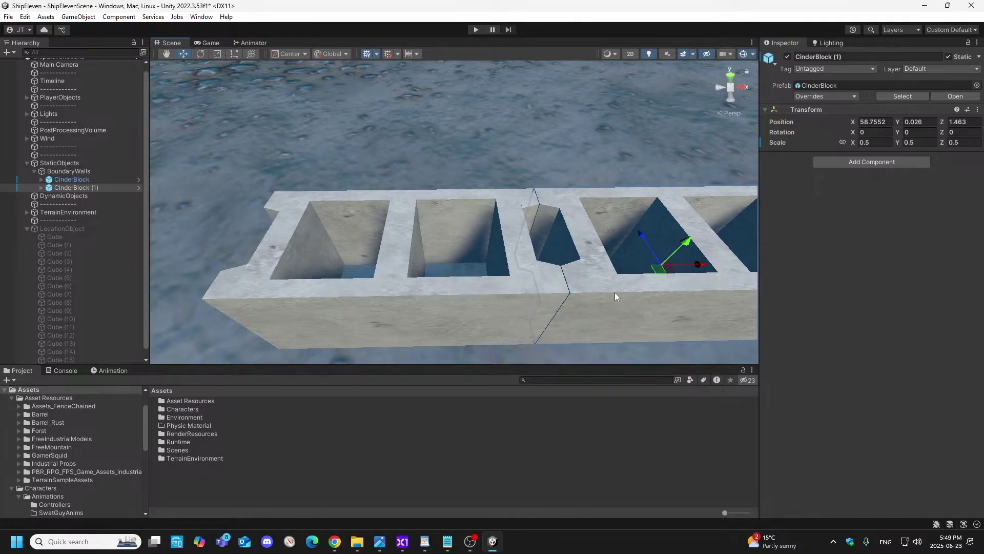
click(888, 123)
click(888, 124)
key(BackSpace)
- Compare the X positions of the two cinder blocks to work out the spacing, and inspect their seam
click(503, 295)
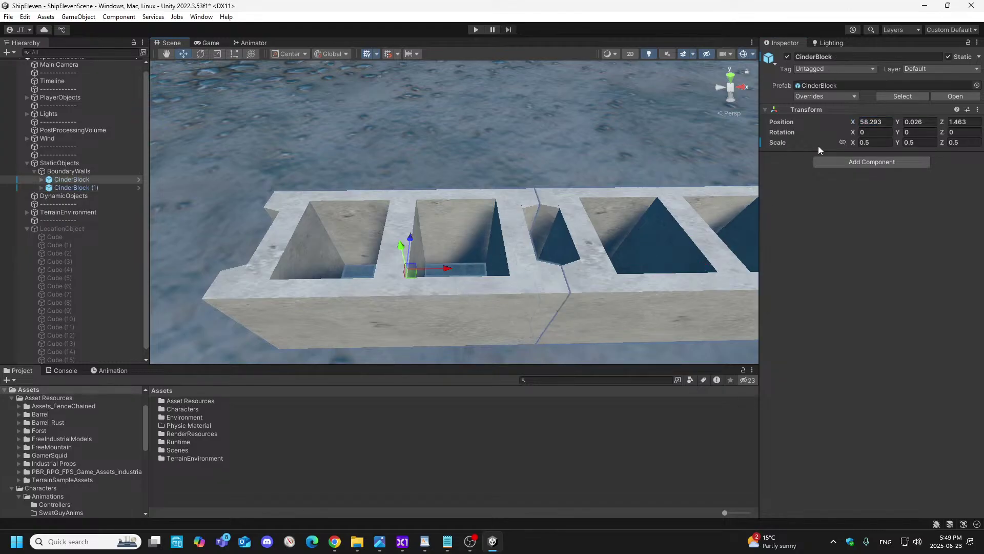
click(607, 291)
click(512, 307)
click(621, 291)
click(485, 295)
click(652, 290)
right_drag(605, 253, 613, 186)
key(s)
key(d)
key(a)
key(w)
key(s)
key(s)
key(q)
key(w)
key(e)
key(s)
key(w)
key(q)
key(w)
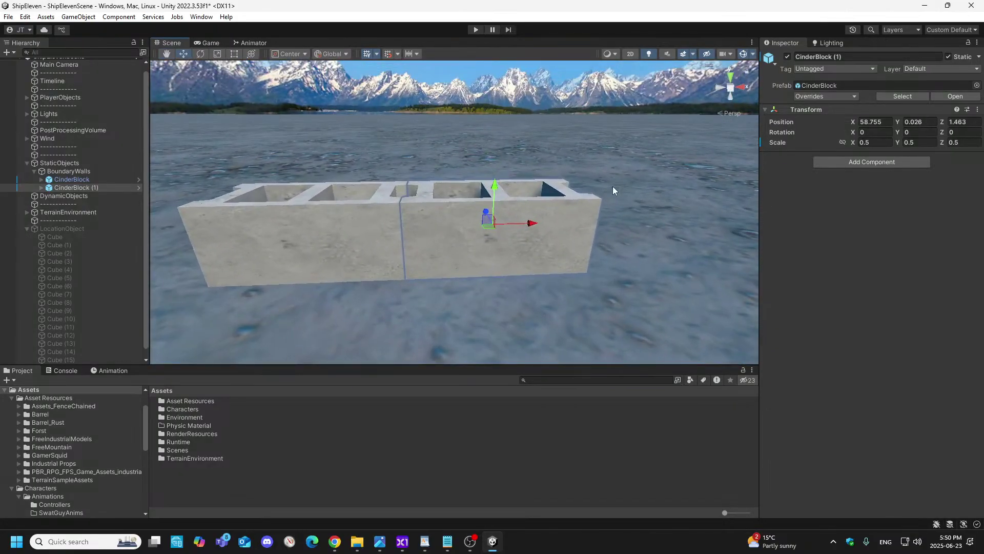
click(333, 240)
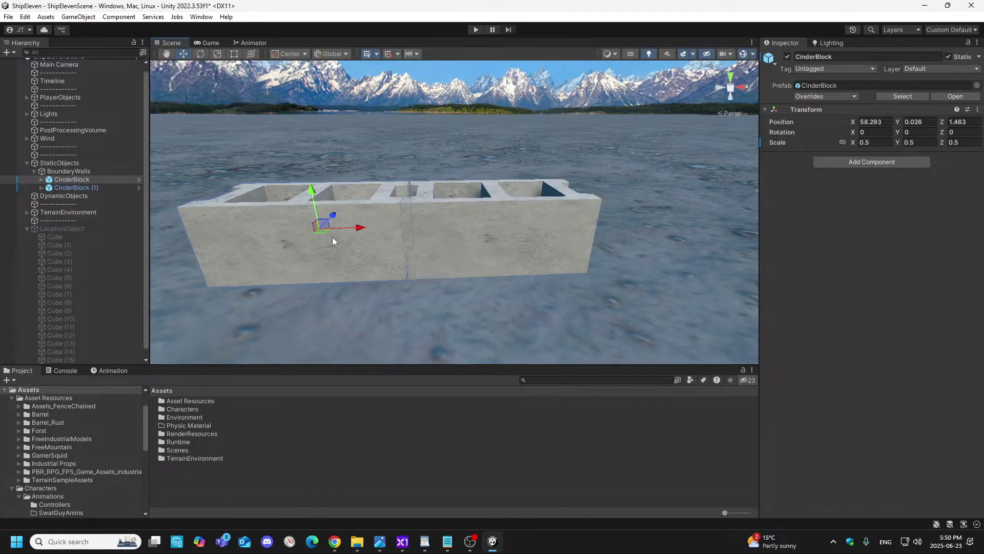
click(531, 248)
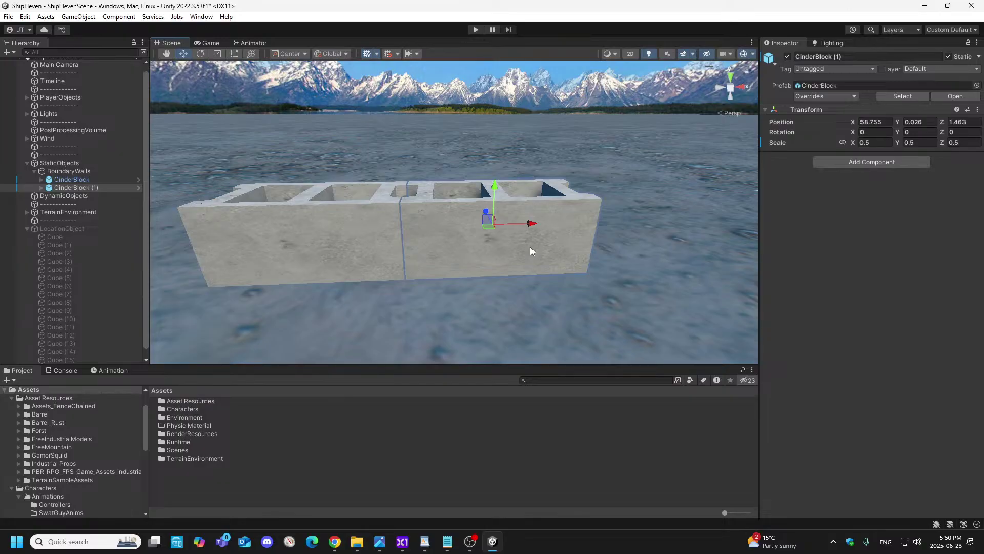
click(338, 260)
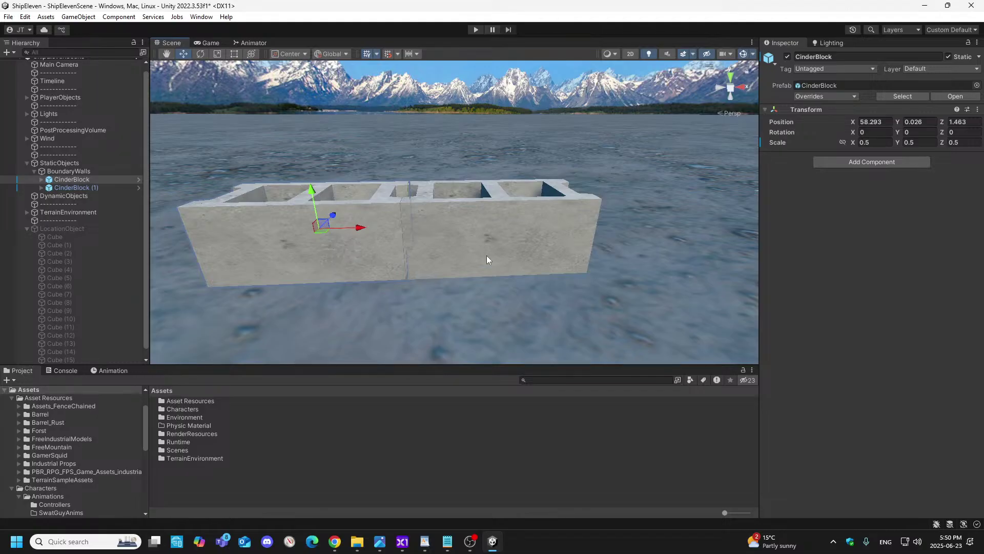
click(444, 231)
- Duplicate CinderBlock (1) and move the copy along X to 59.231, just past the end of the row
right_drag(450, 232, 442, 237)
key(d)
key(a)
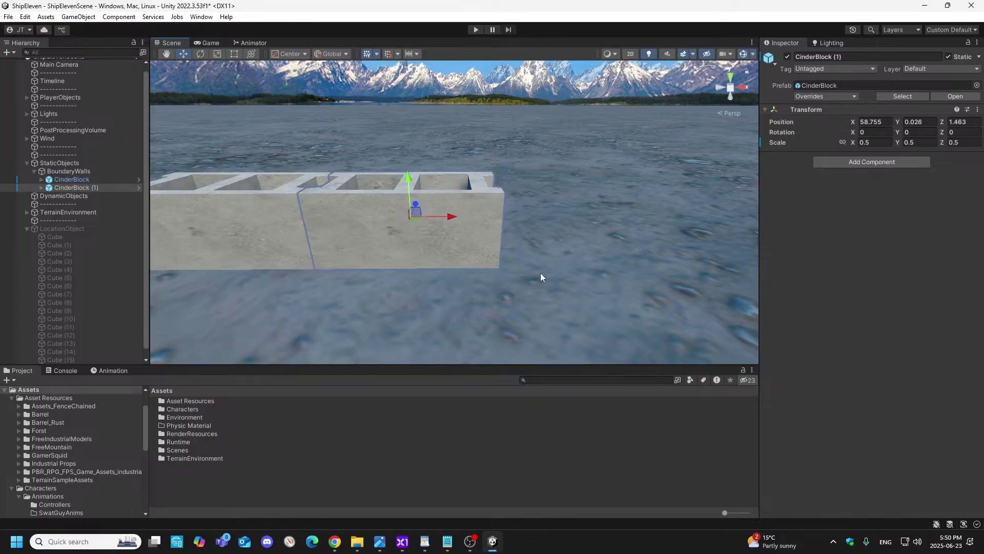
right_click(85, 187)
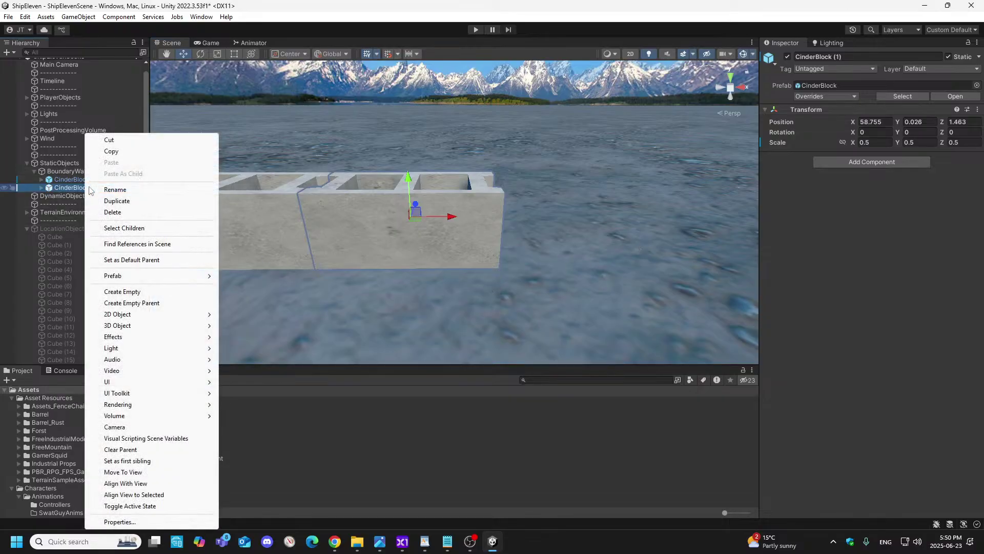
click(122, 202)
drag(454, 217, 630, 227)
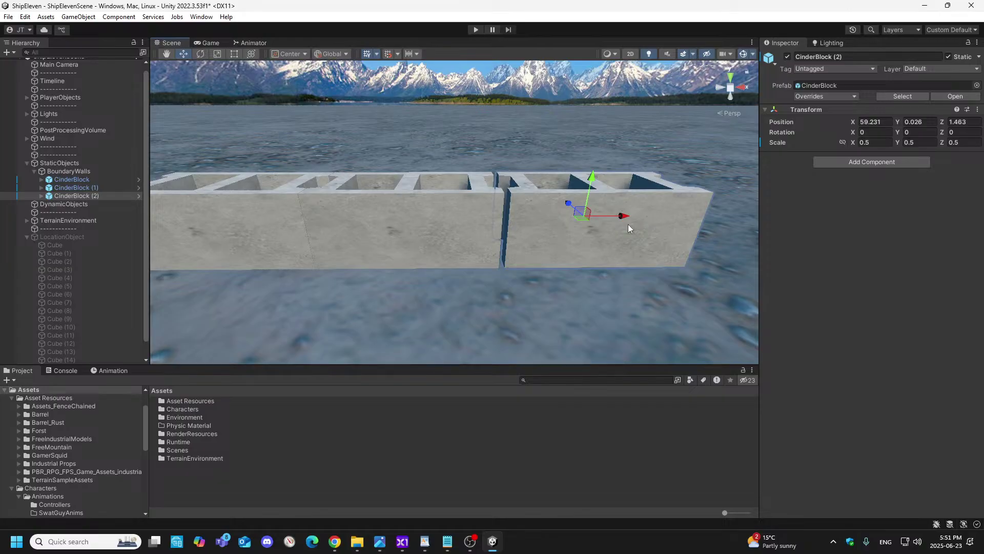
- Check the second block's X position for the spacing and set CinderBlock (2)'s X position to 59.217
click(415, 233)
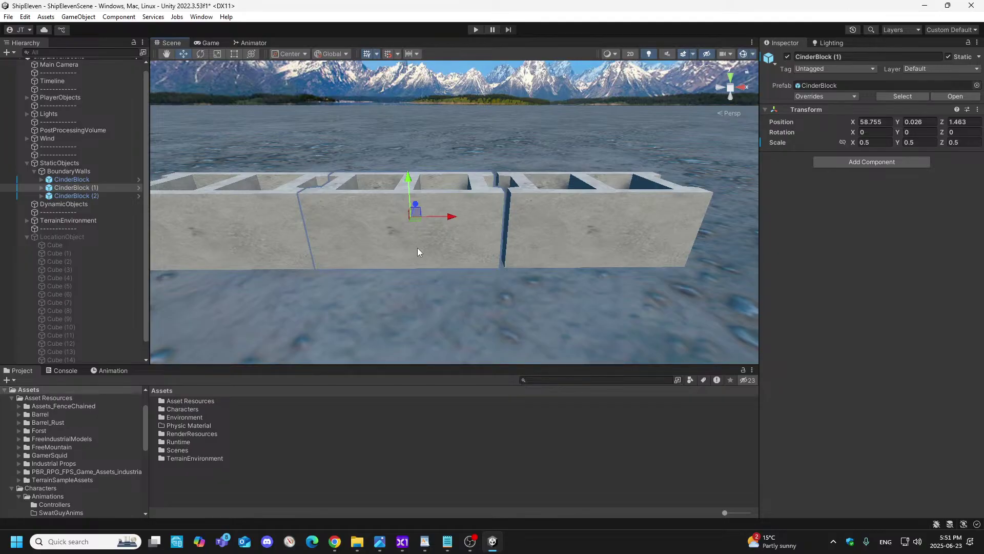
click(639, 239)
click(890, 122)
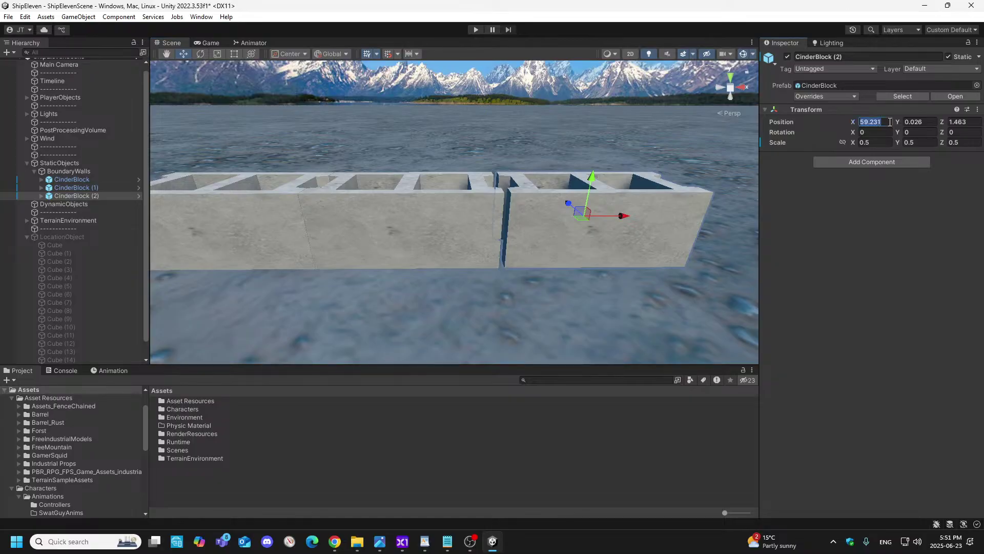
text(59.)
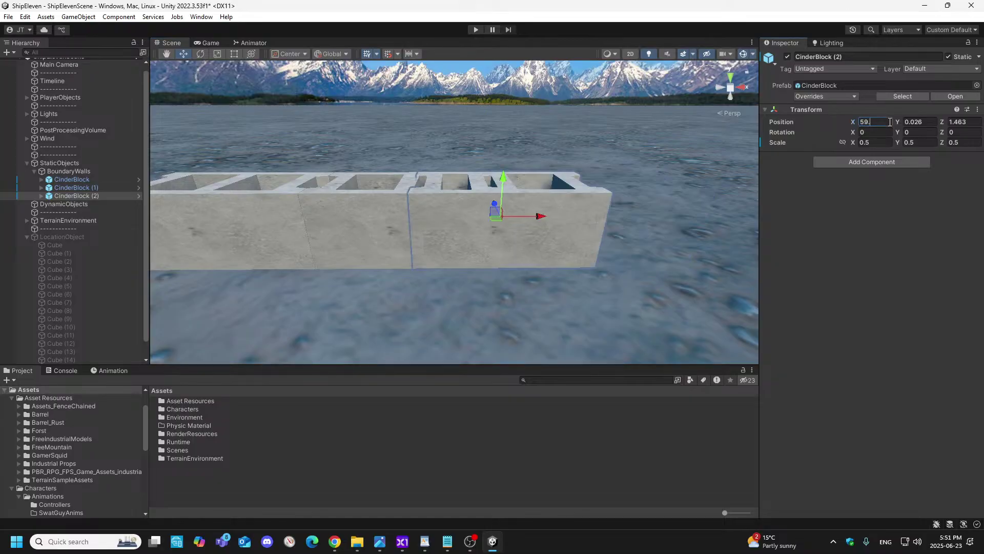
text(217)
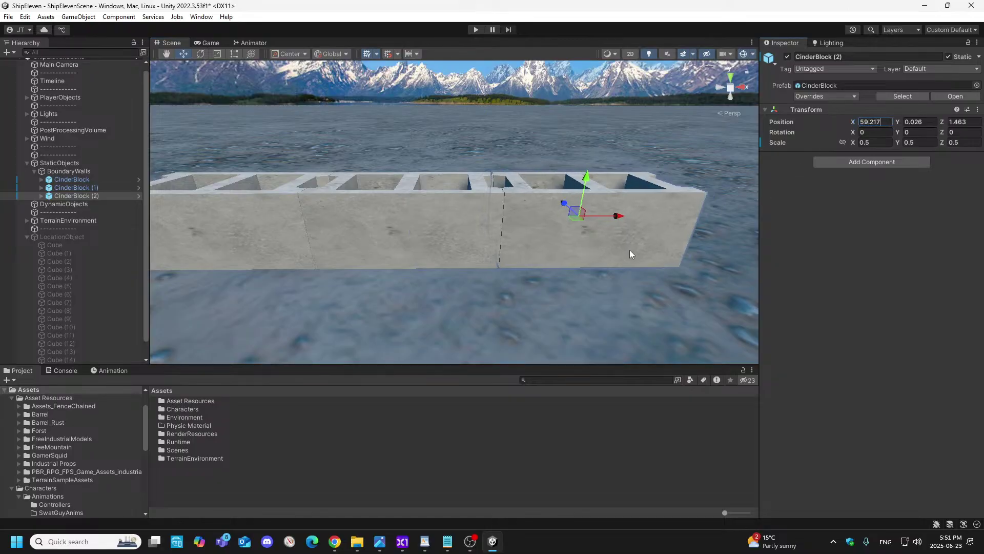
- Duplicate CinderBlock (2) and move the copy along X to just beyond the end of the row
right_click(100, 197)
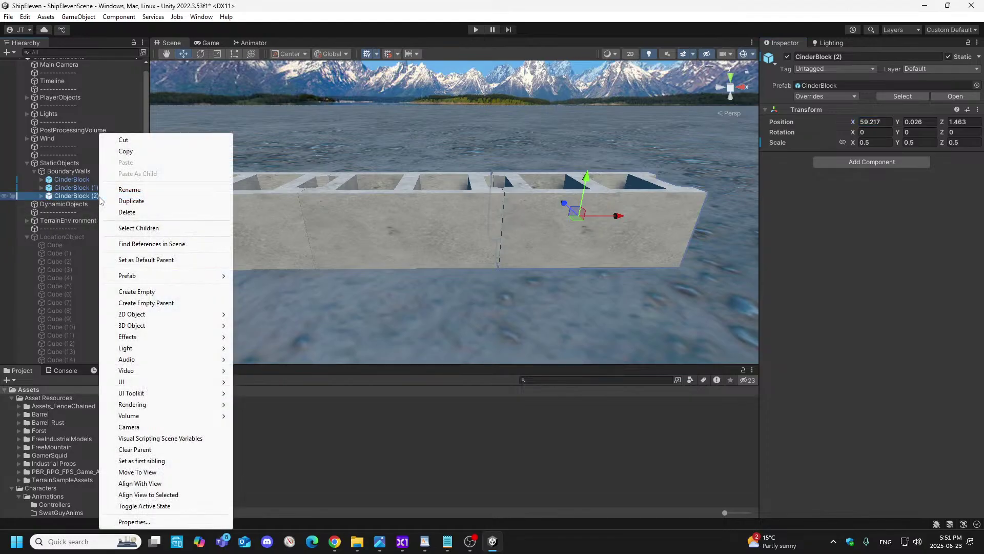
click(123, 200)
drag(615, 219, 761, 221)
right_drag(660, 258, 648, 254)
key(d)
key(s)
key(a)
mouse_move(559, 215)
mouse_down()
mouse_move(590, 213)
mouse_move(570, 217)
mouse_up()
click(546, 255)
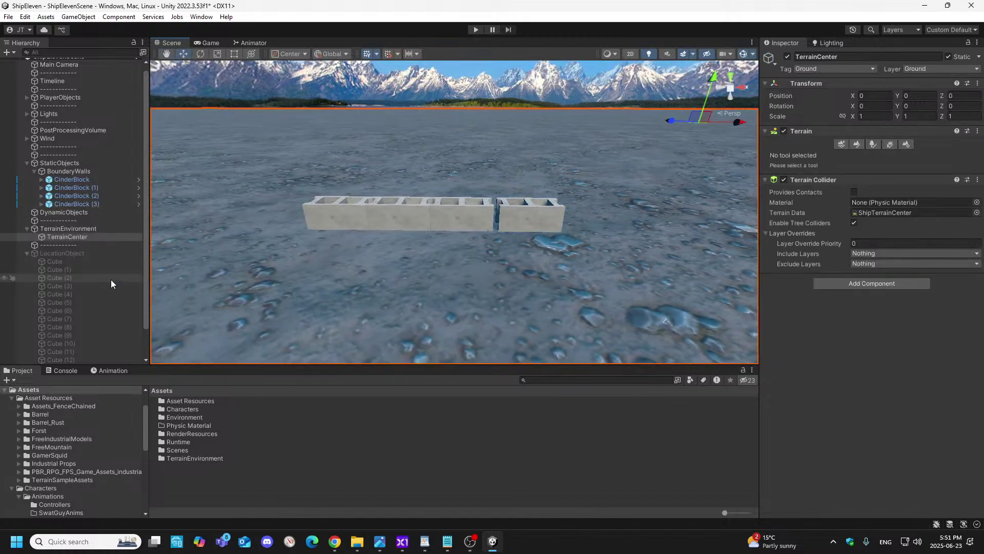
- Activate the LocationObject guides so the cinder block row can be compared with the planned walls
click(66, 254)
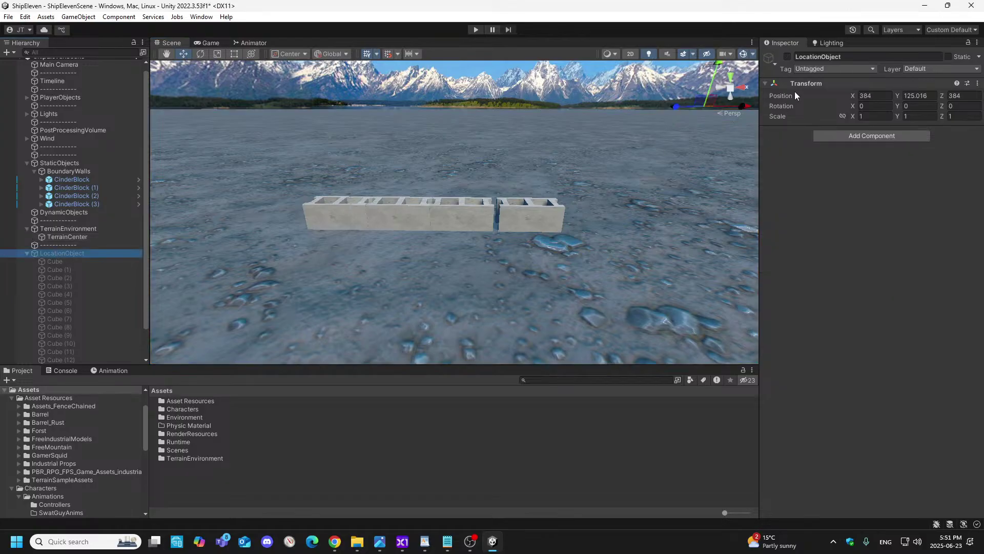
click(788, 56)
right_drag(569, 245, 536, 259)
- Duplicate the first cinder block at the corner twice, stacking the copies above it at Y 0.239 and 0.458
click(405, 244)
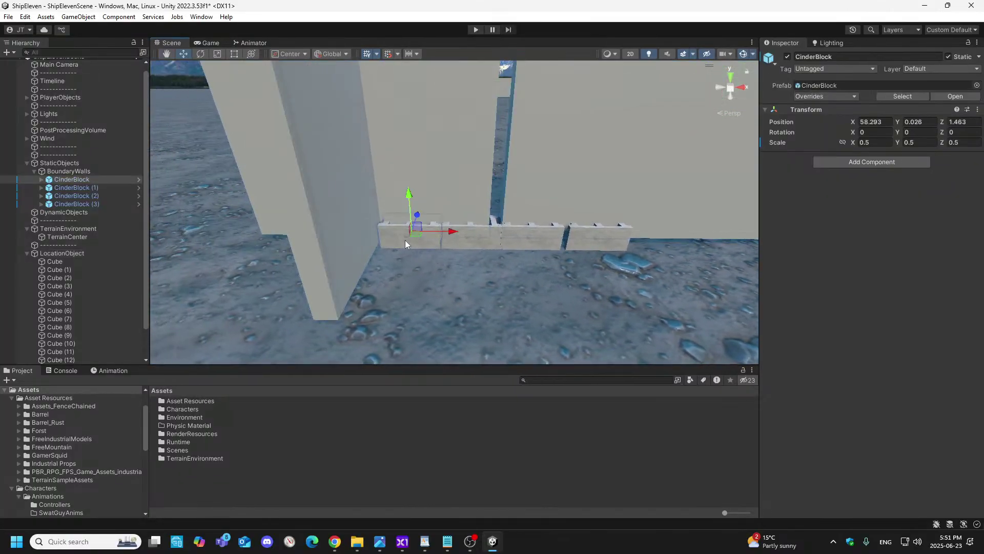
right_click(82, 179)
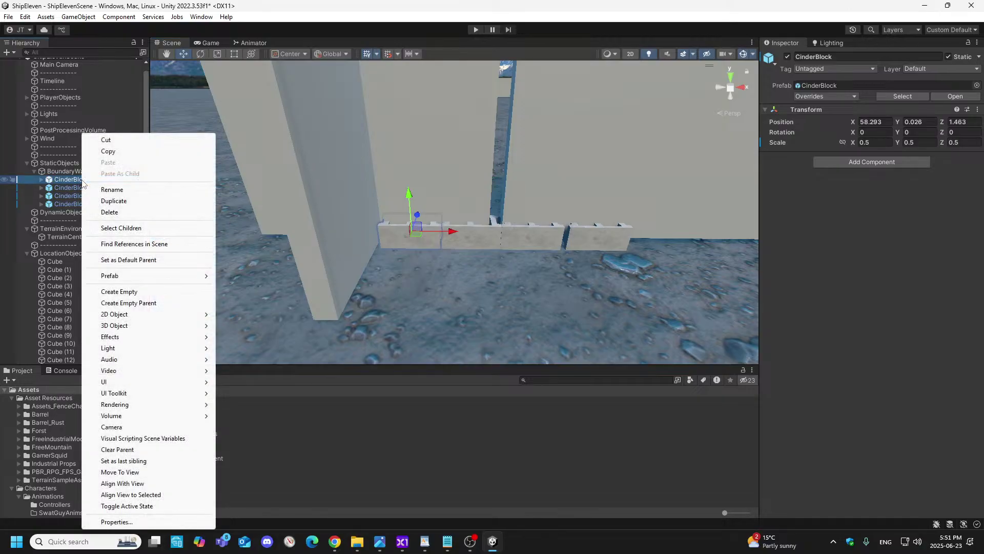
click(112, 206)
drag(410, 211, 408, 184)
right_click(93, 187)
click(122, 190)
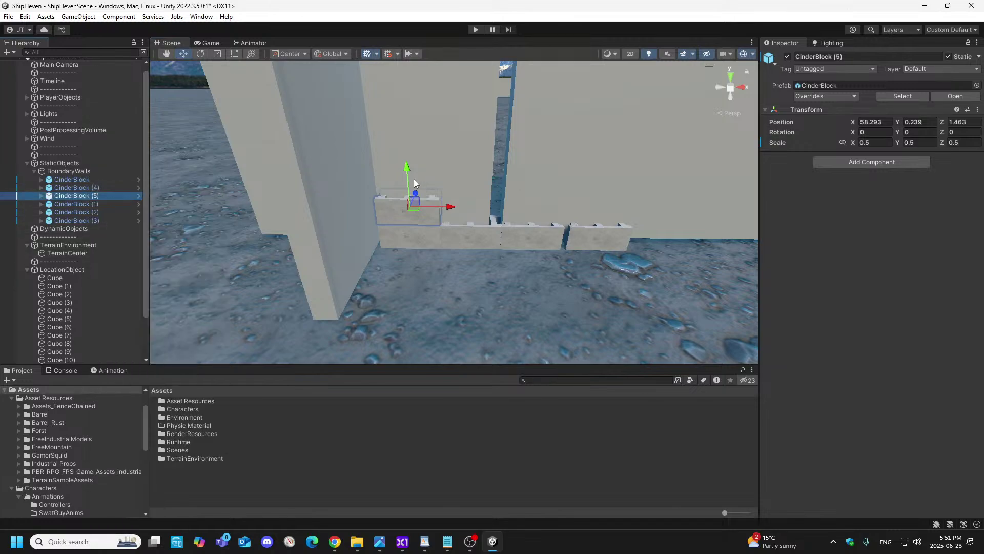
drag(408, 167, 408, 146)
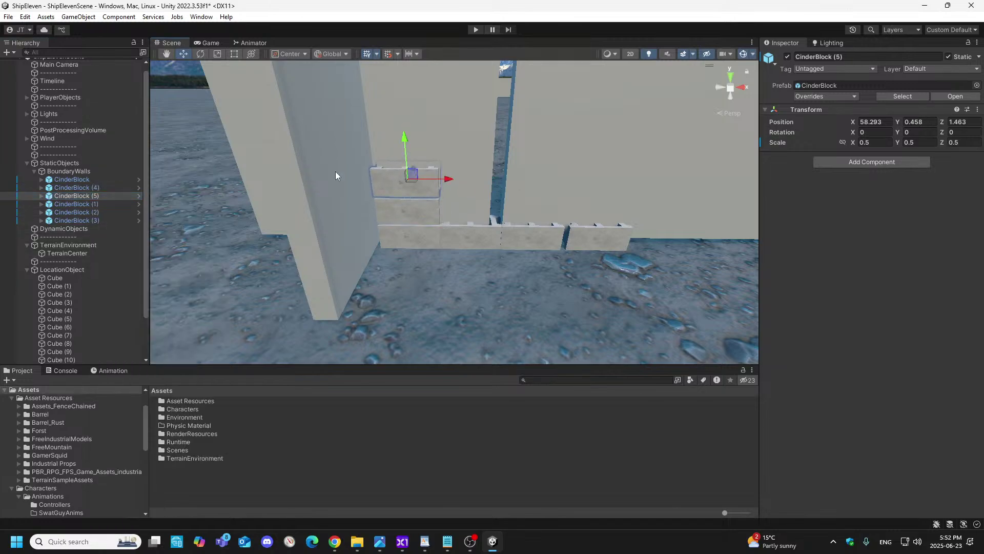
- Stack two more duplicates on the corner column, raising them to Y 0.666 and 0.864
right_click(95, 196)
click(120, 190)
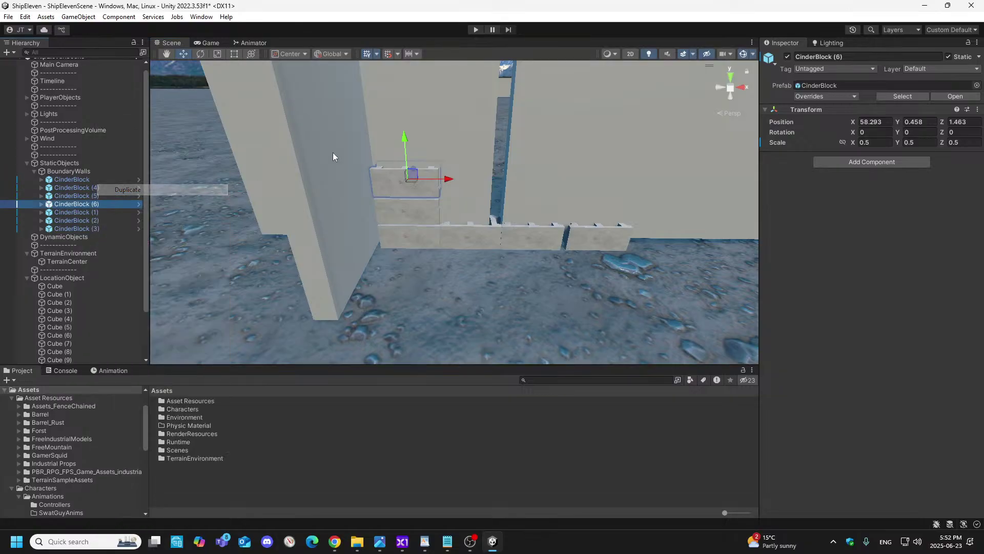
drag(402, 145, 405, 112)
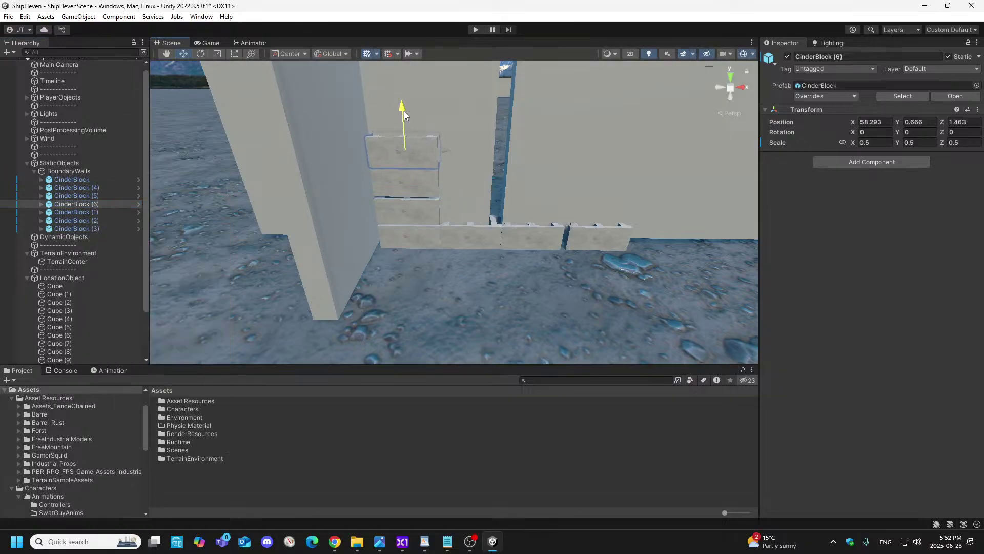
right_click(91, 204)
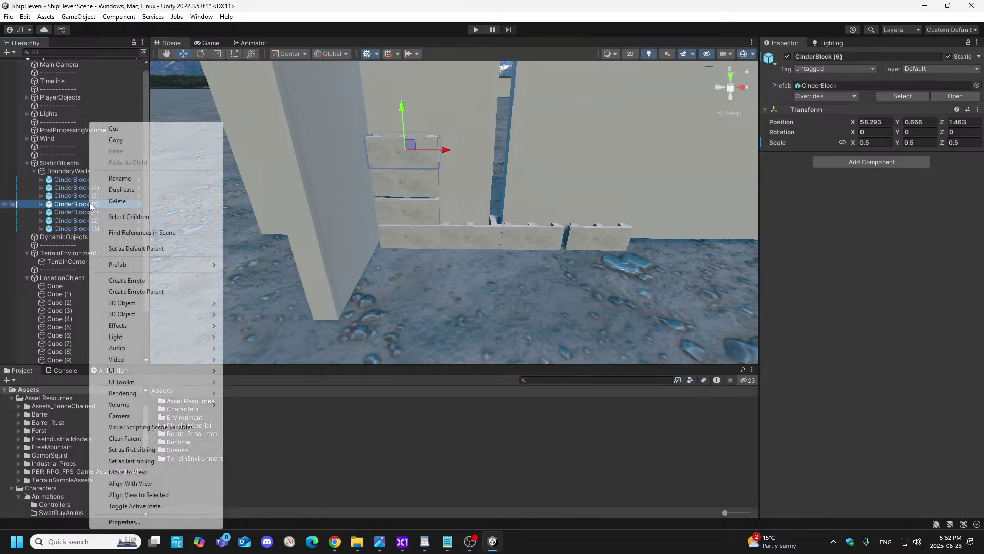
click(117, 190)
drag(405, 97, 407, 70)
- Continue the corner column with two further duplicated blocks, raised to Y 1.091 and 1.307
key(e)
right_drag(422, 132, 421, 132)
key(s)
right_click(95, 212)
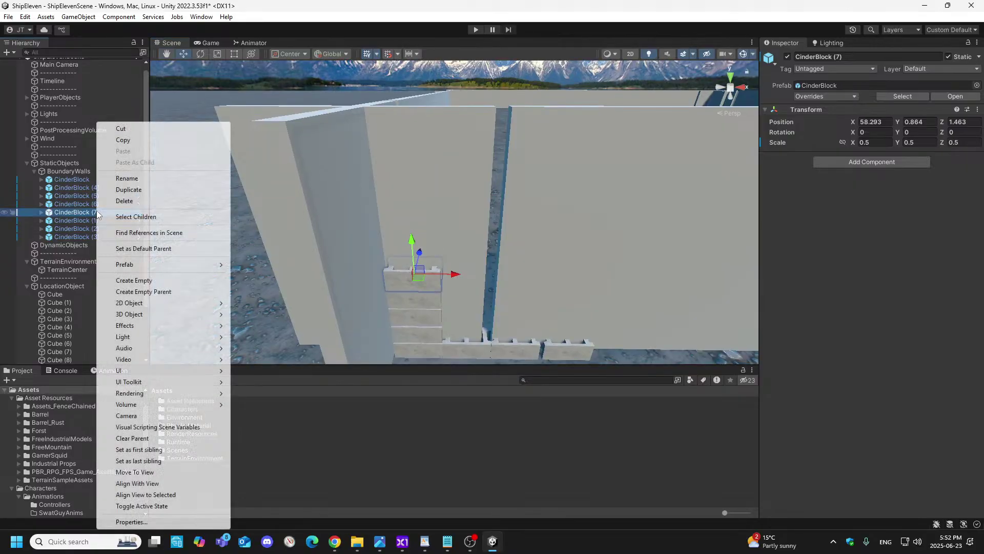
click(129, 189)
drag(415, 247, 413, 220)
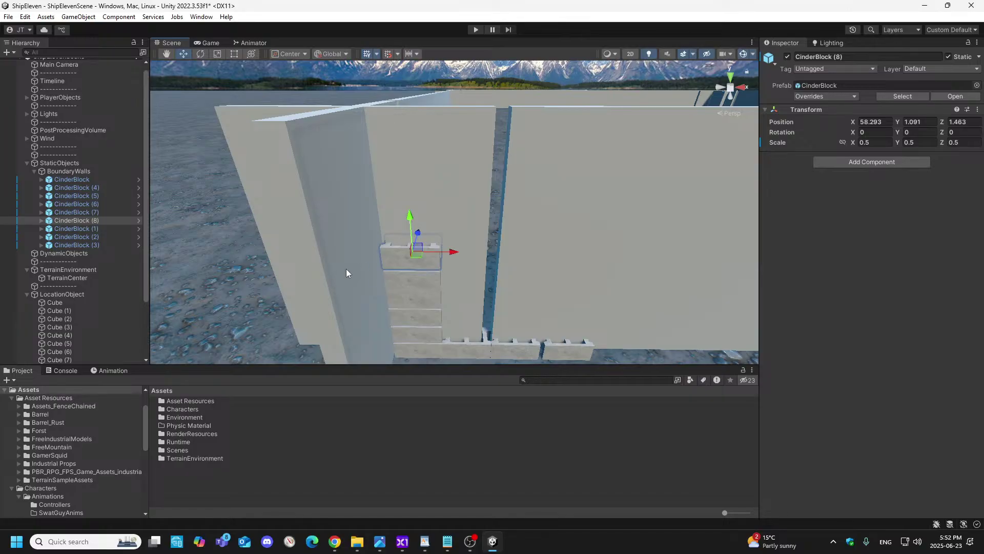
right_click(96, 220)
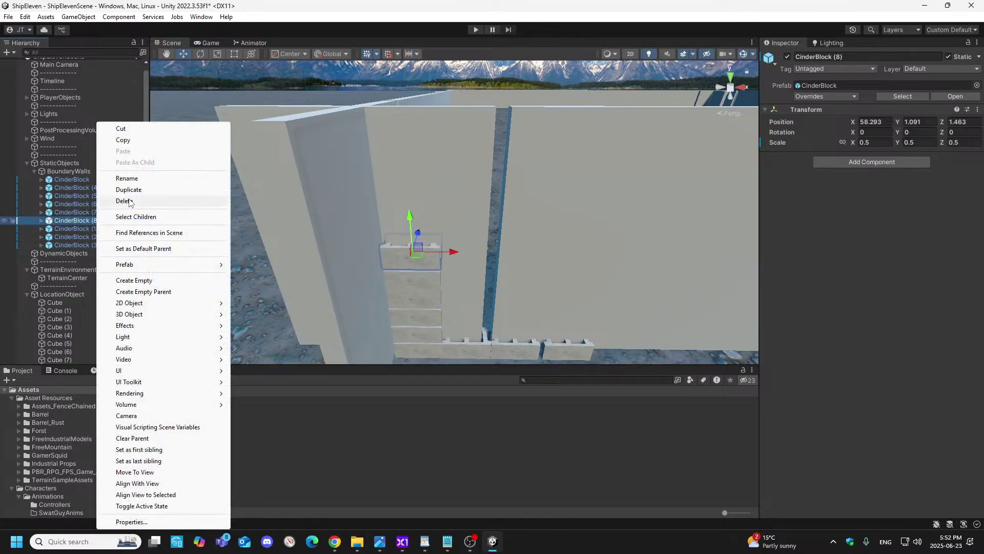
click(133, 190)
drag(414, 224, 410, 200)
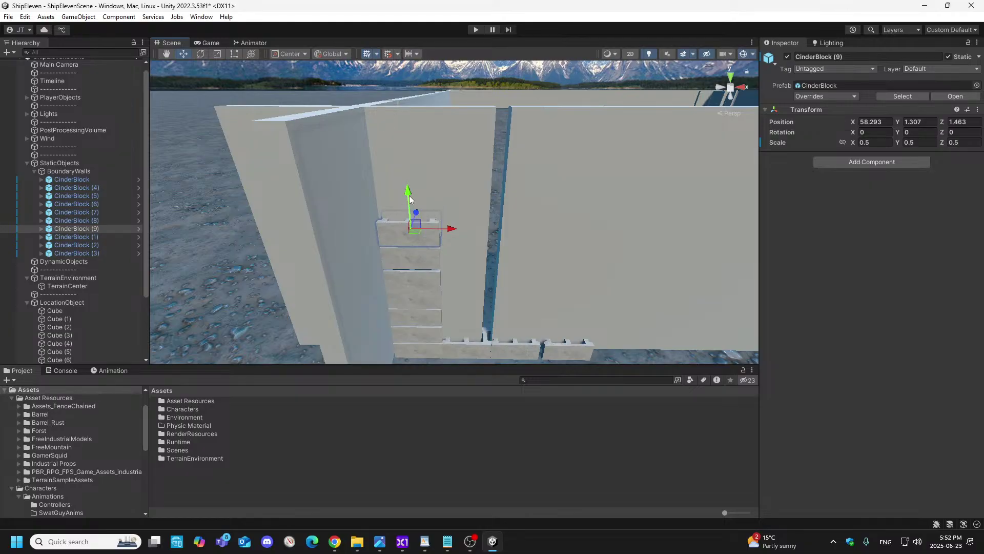
- Add three more duplicated blocks to the top of the column, at Y 1.509, 1.728 and 1.931
right_click(92, 231)
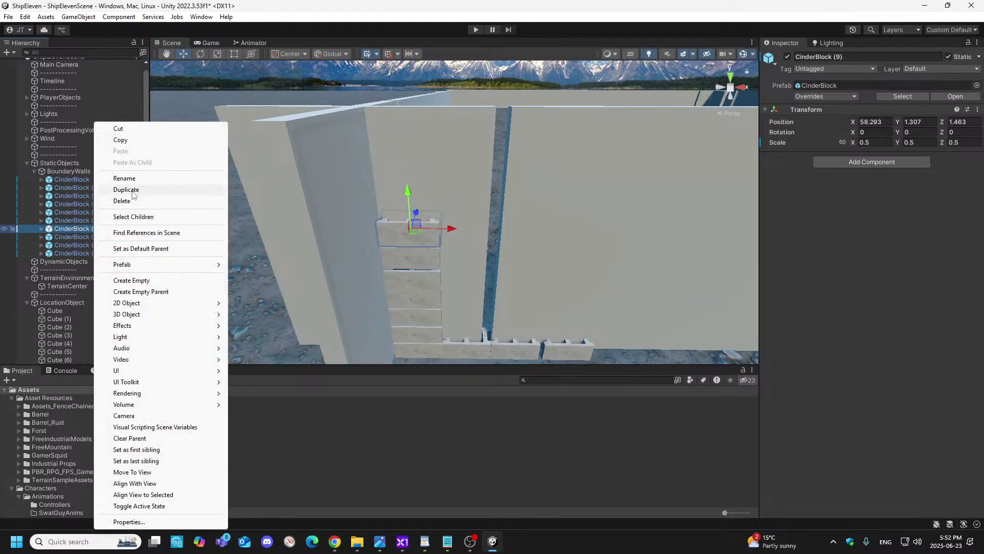
click(133, 189)
drag(409, 201, 407, 171)
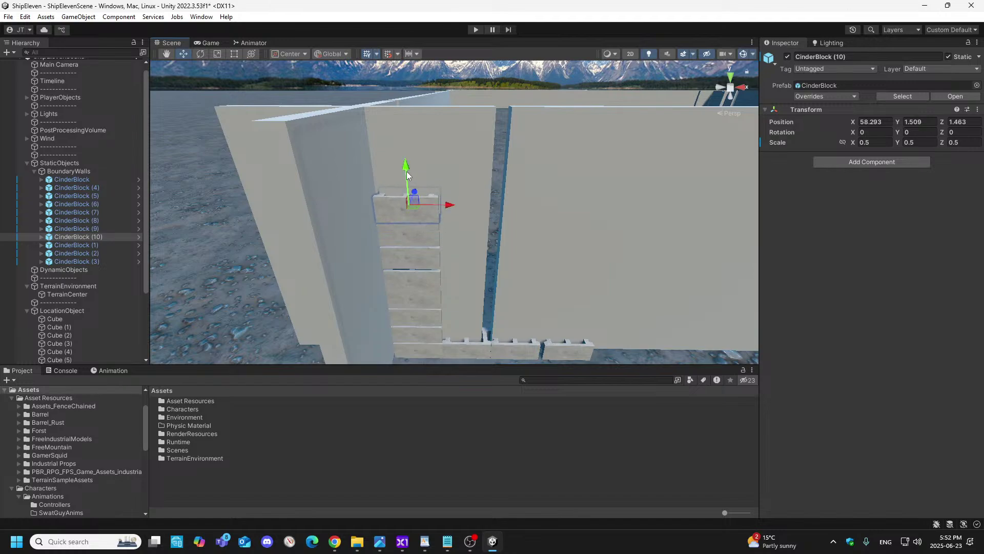
right_click(93, 238)
click(125, 190)
drag(406, 183, 405, 150)
click(102, 247)
right_click(101, 247)
click(125, 189)
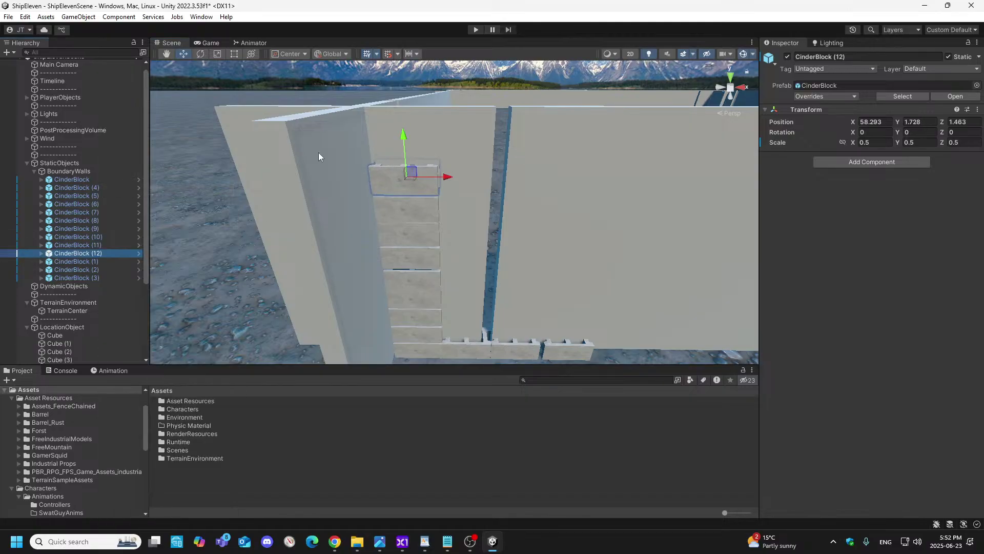
drag(407, 141, 407, 110)
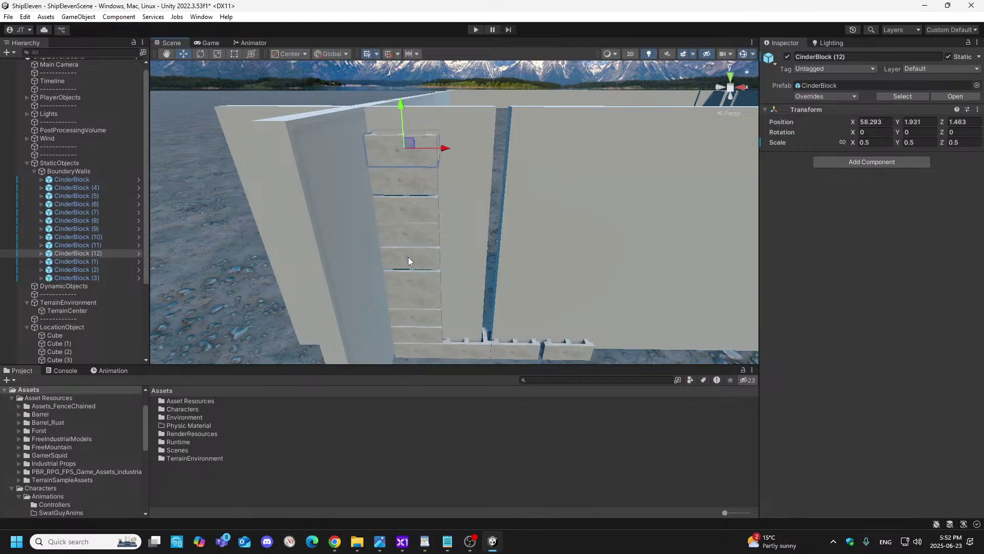
- Examine the Cube (15) guide wall's dimensions and survey the boundary layout around the cinder block corner
right_drag(405, 153, 508, 195)
click(502, 189)
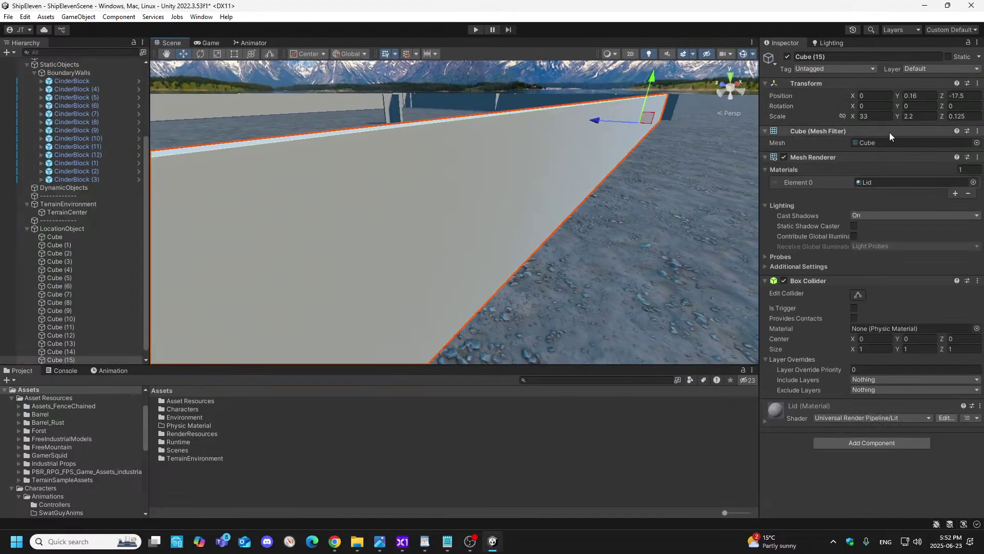
right_drag(428, 256, 680, 268)
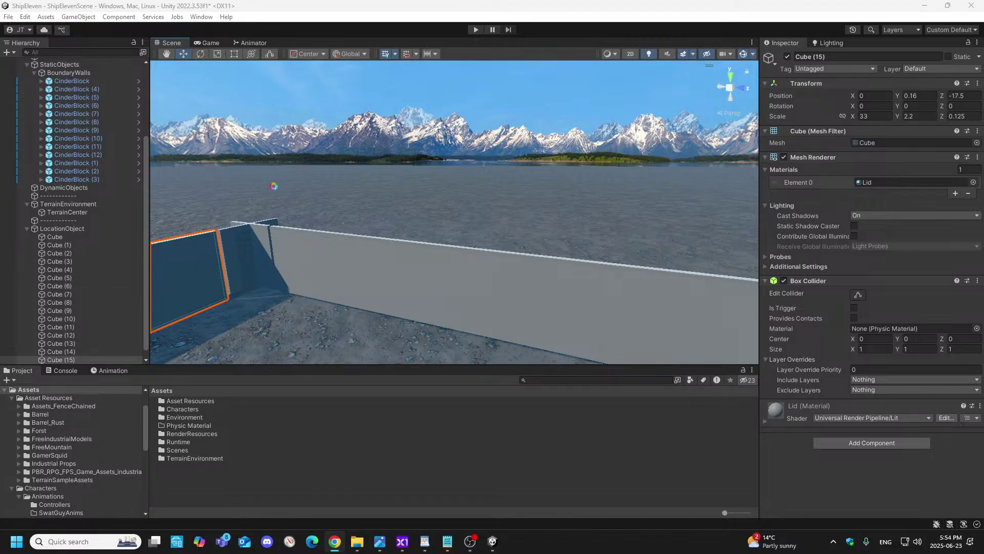
alt+drag(278, 306, 535, 345)
right_drag(535, 346, 552, 297)
key(s)
key(q)
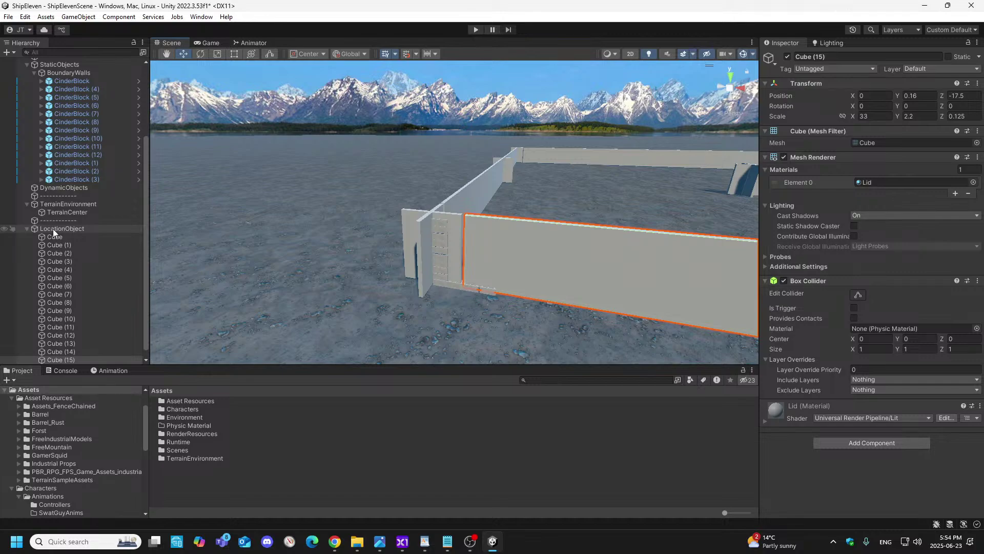
- Collapse BoundaryWalls and create an empty object named SeacanContainer under StaticObjects
scroll(72, 197, up, 4)
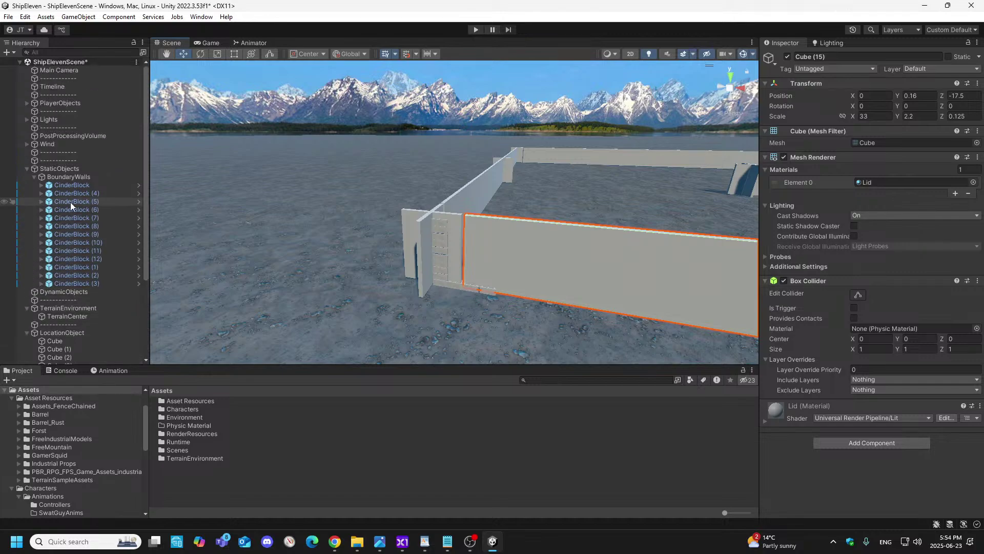
click(34, 177)
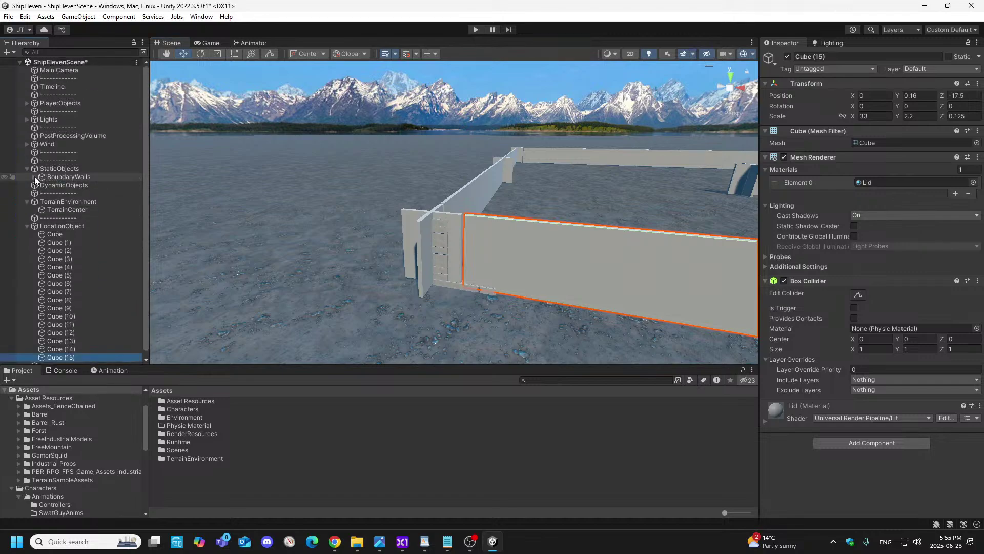
click(67, 169)
right_click(67, 169)
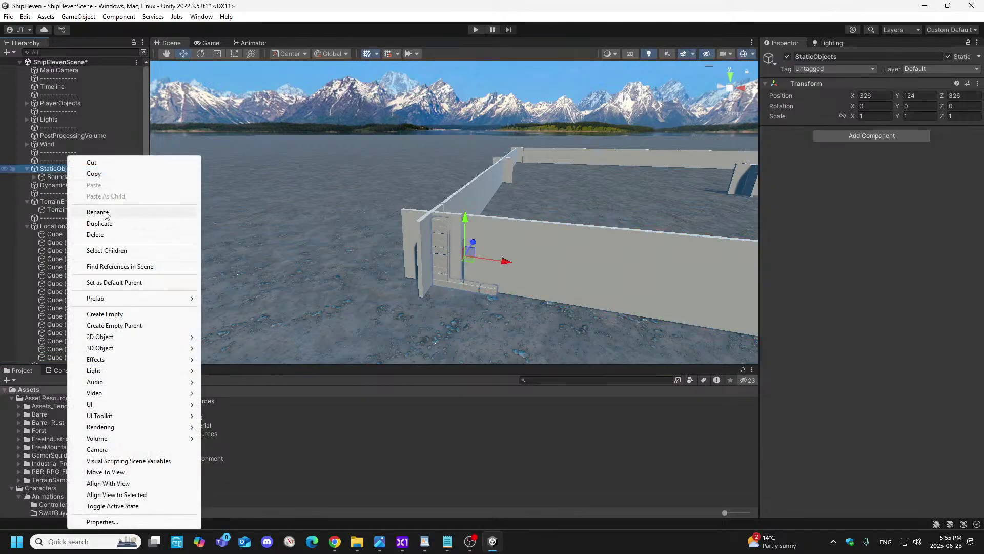
click(104, 313)
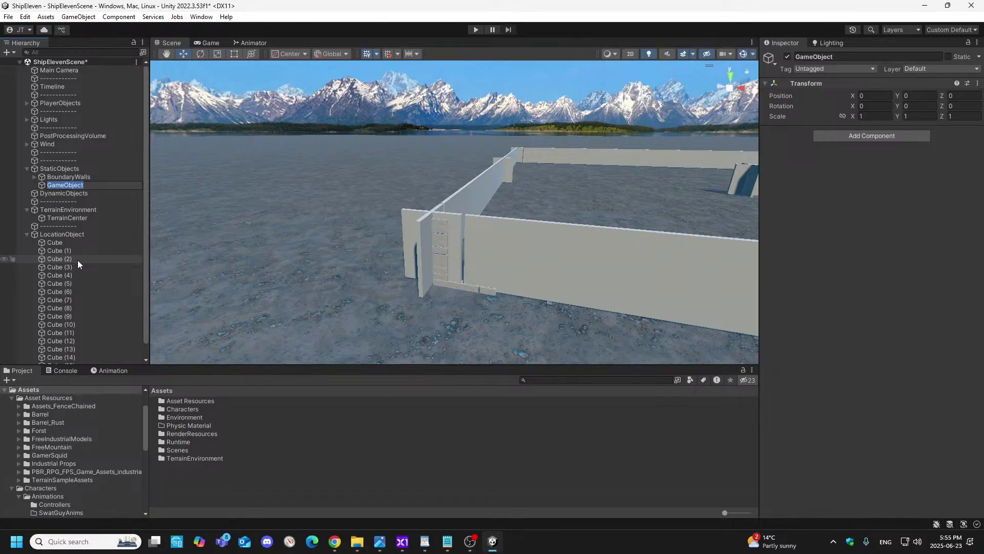
text(SeacanContainer)
key(Return)
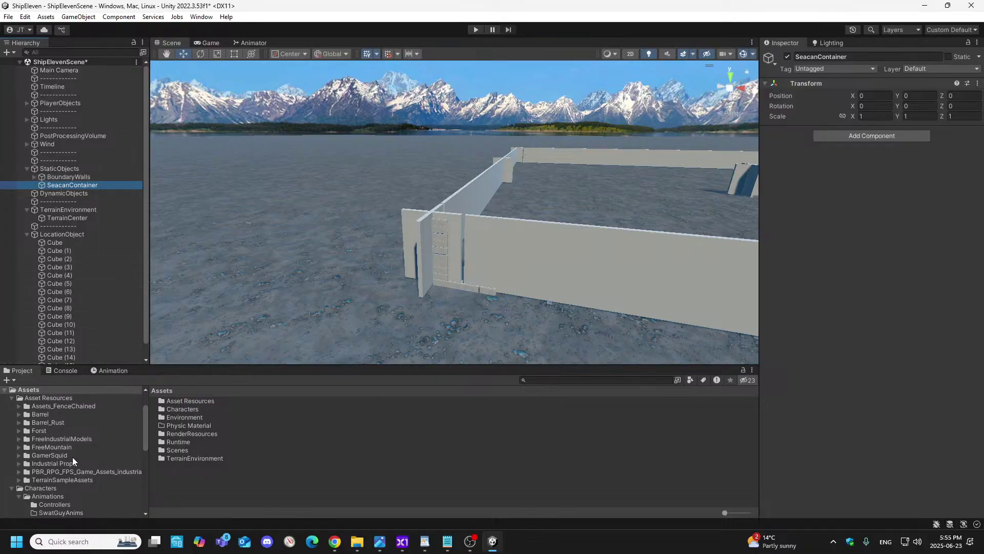
- Open the Container_v1 model folder inside the PBR_RPG_FPS_Game_Assets_industrial assets
click(19, 471)
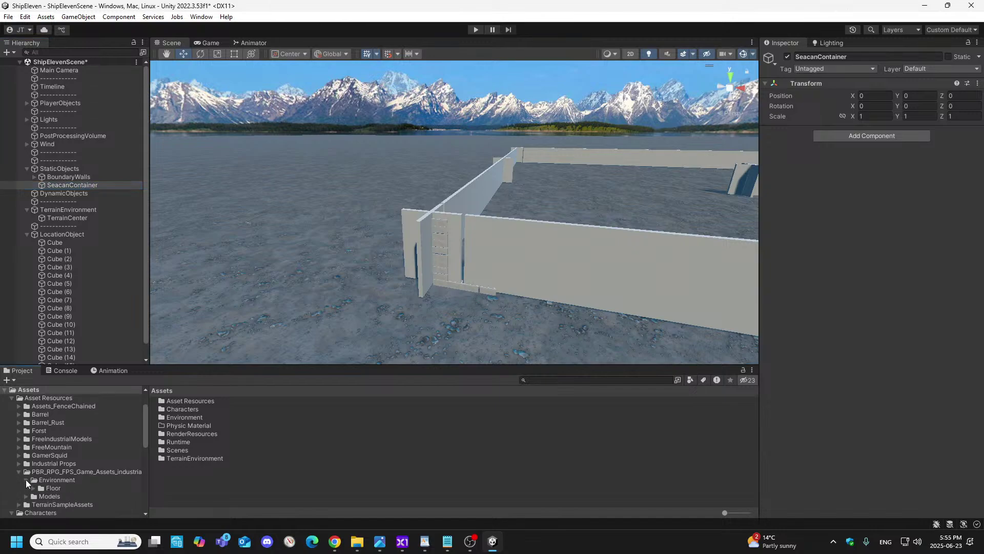
click(21, 435)
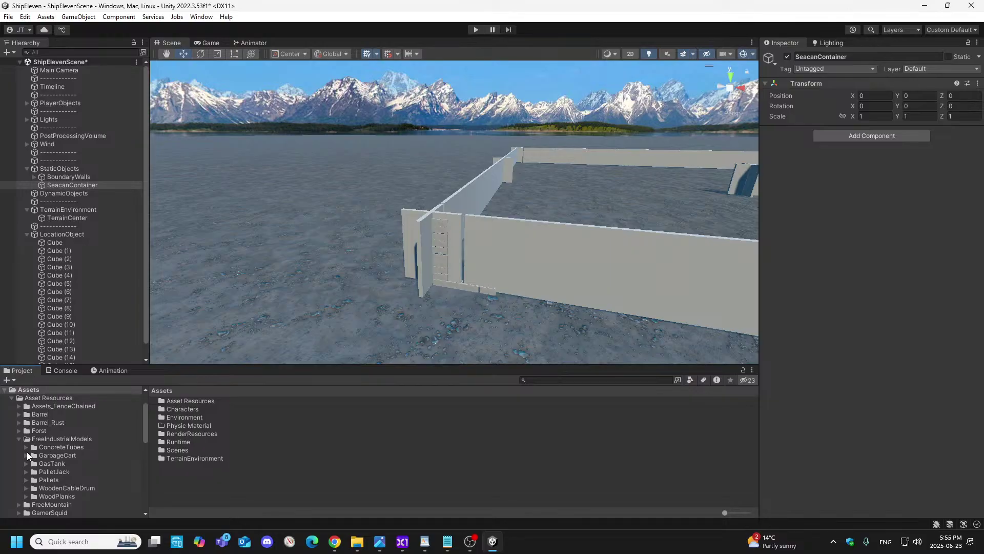
click(20, 438)
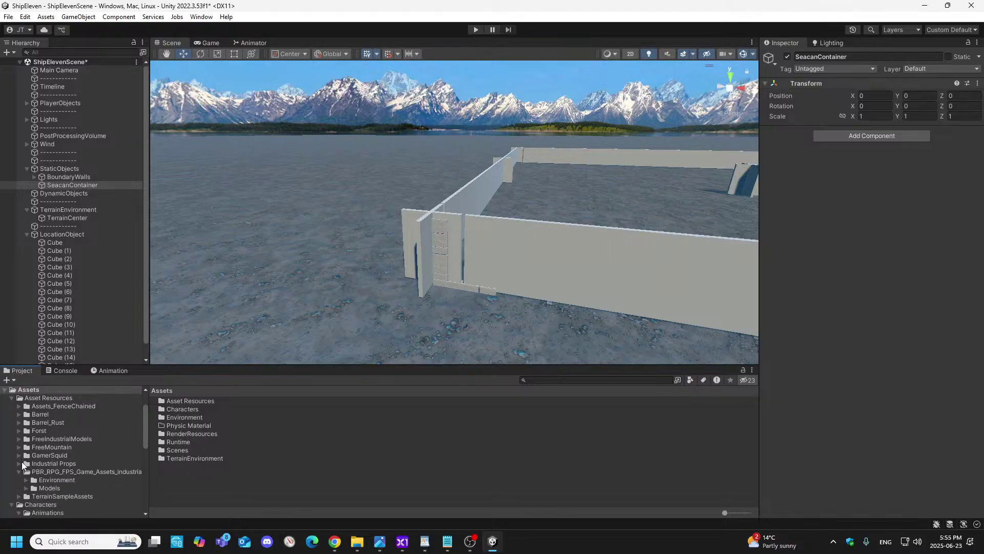
click(26, 487)
scroll(79, 472, down, 3)
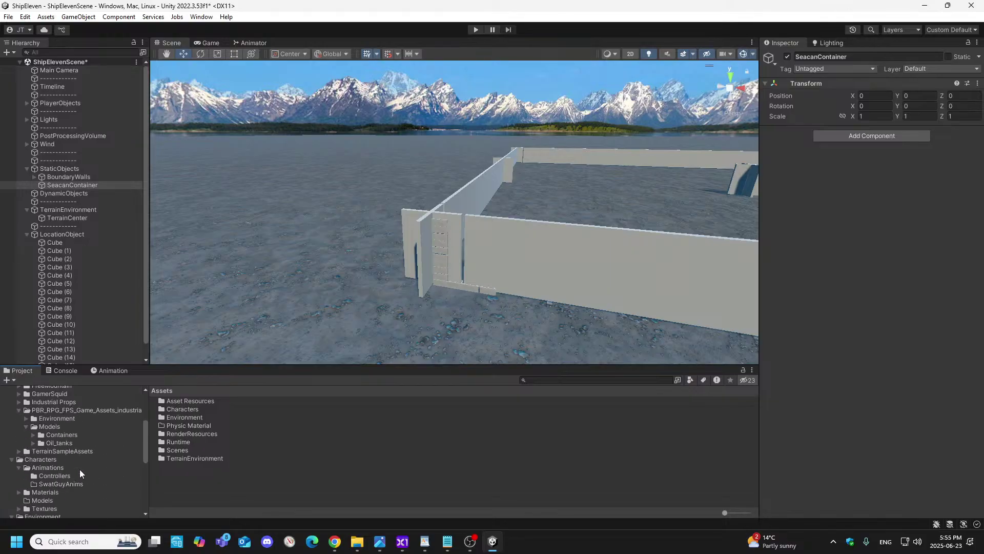
click(32, 435)
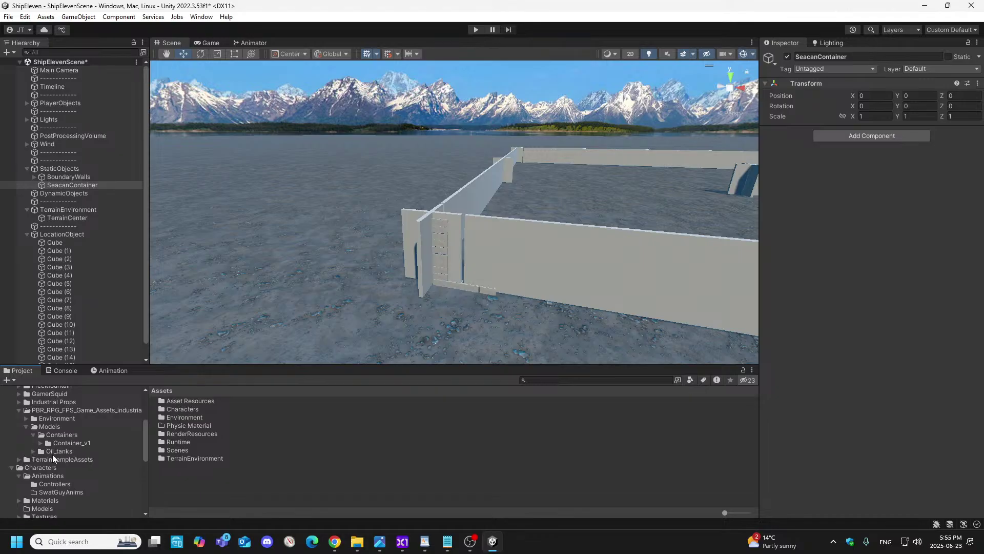
click(40, 443)
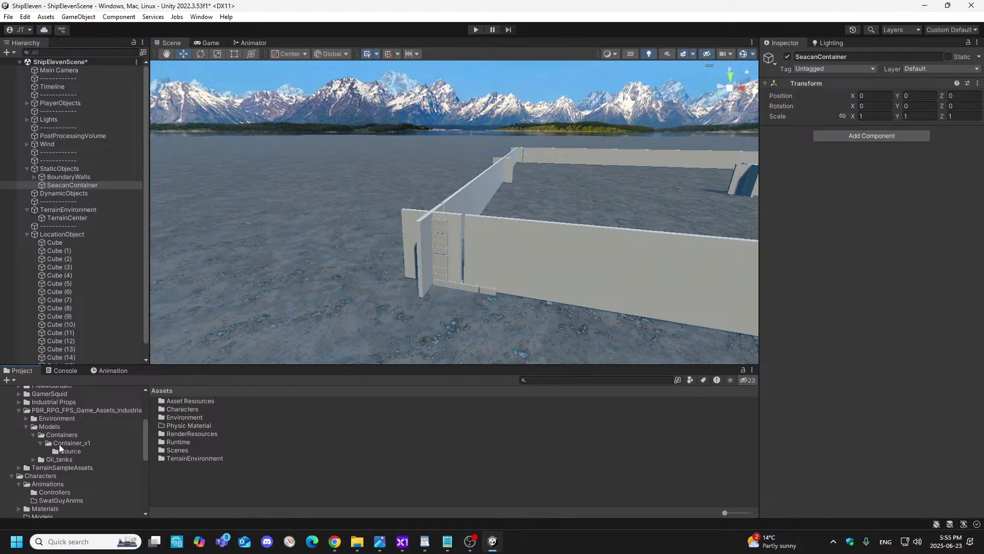
click(59, 444)
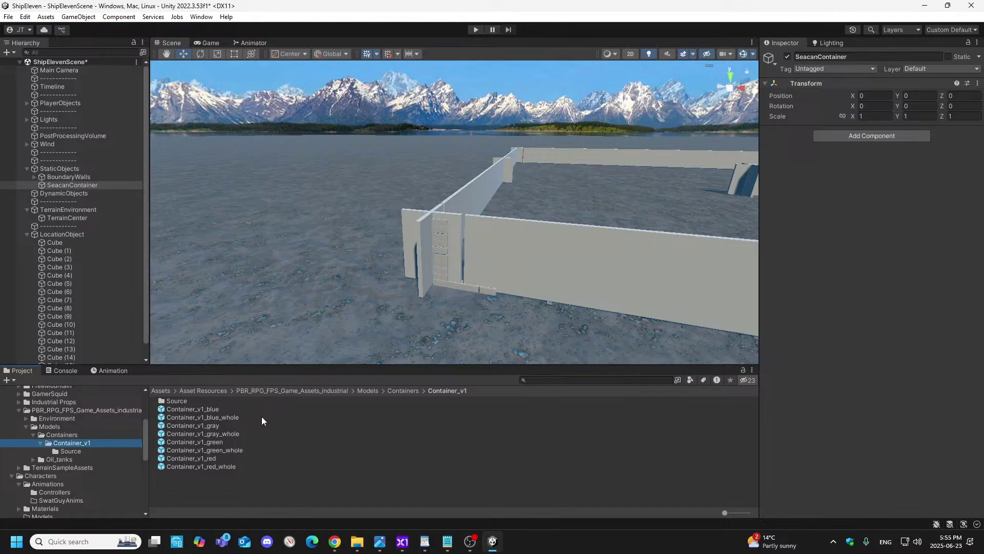
- Add the Container_v1_gray_whole prefab to the scene as a child of StaticObjects
click(212, 427)
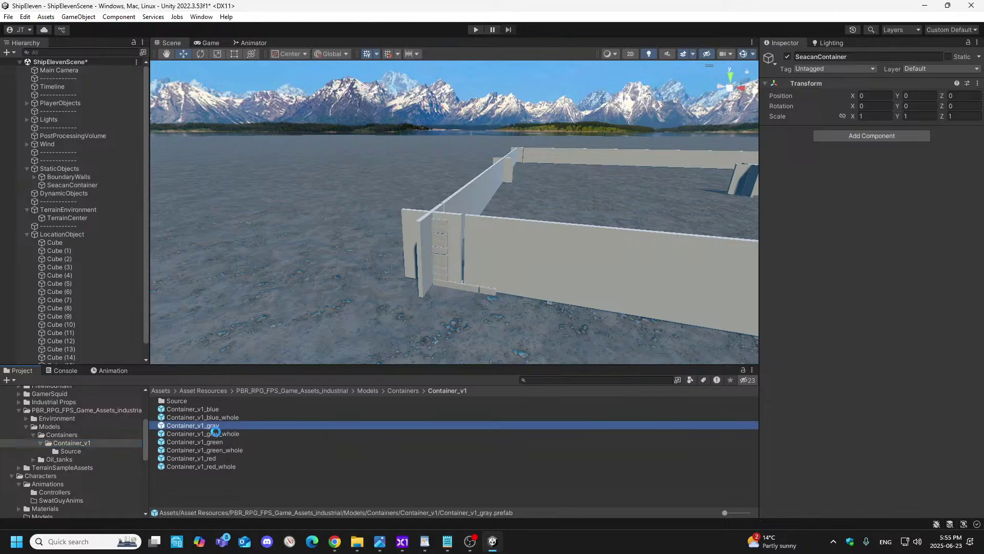
click(217, 434)
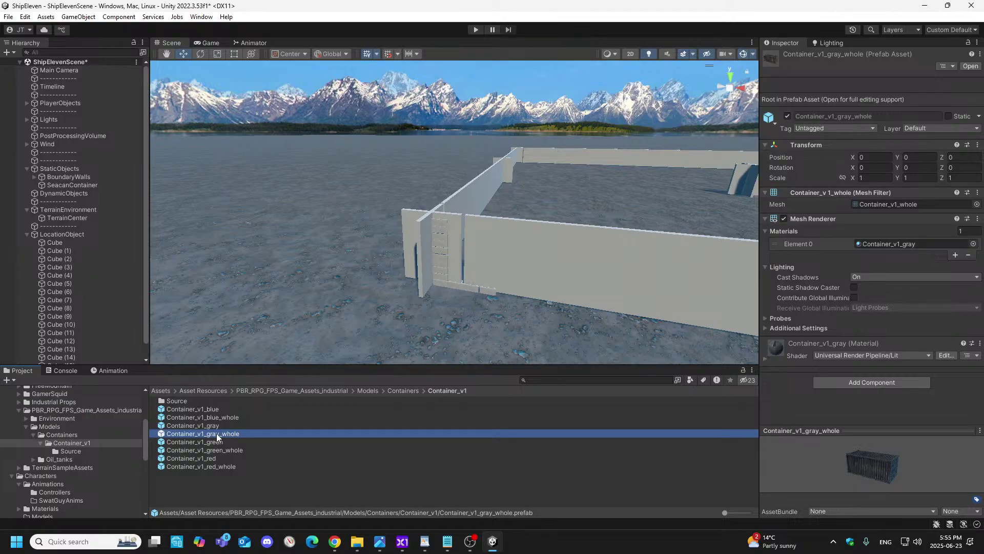
drag(206, 435, 91, 183)
- Move the gray container across the ground toward the guide walls, to about X 30.76 and Z 46.4
right_drag(333, 300, 263, 313)
key(w)
key(f)
right_drag(403, 293, 521, 248)
key(s)
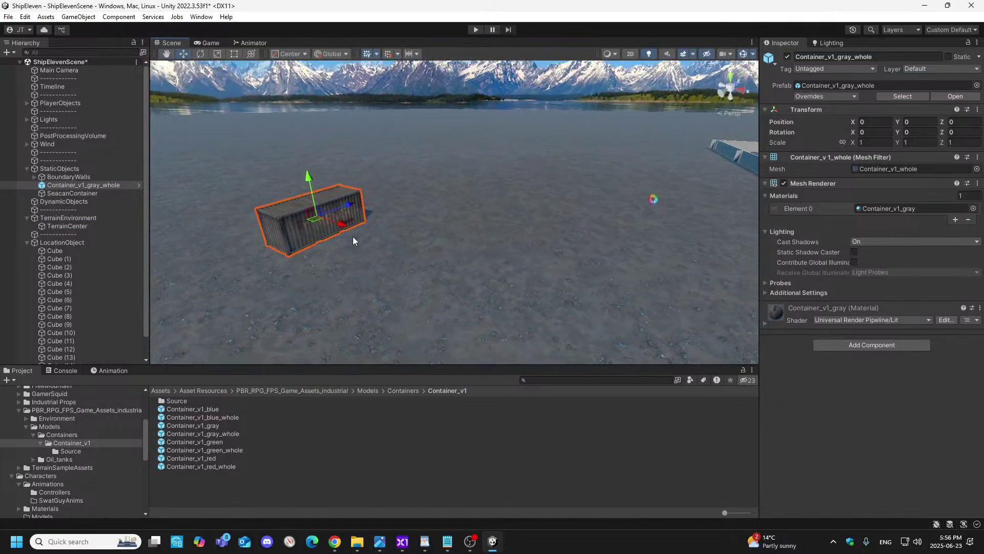
drag(349, 207, 744, 184)
right_drag(684, 205, 765, 197)
key(w)
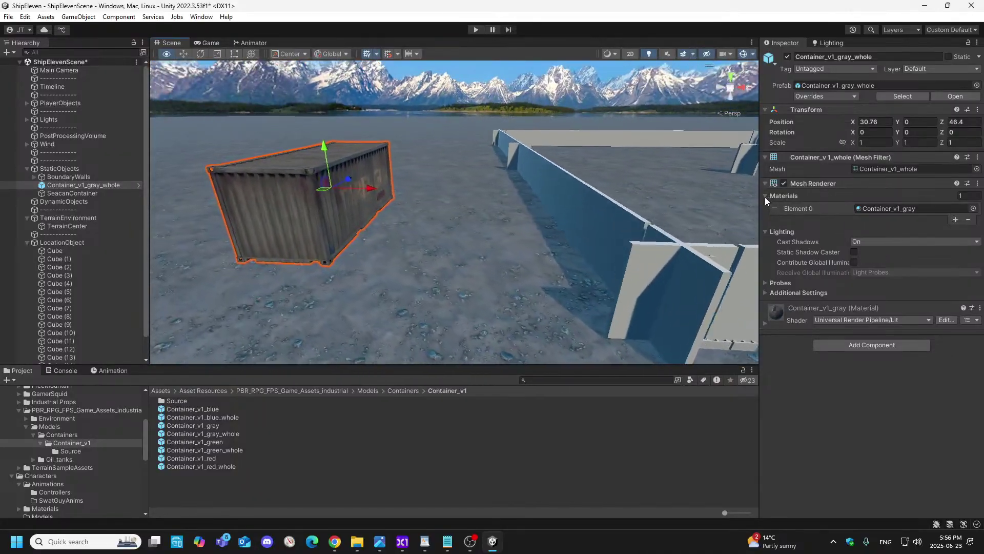
- Move the gray container against the long guide wall, to about X 38.81 and Z 43.38
drag(389, 191, 589, 193)
right_drag(589, 193, 370, 222)
drag(716, 236, 549, 235)
right_drag(424, 249, 691, 254)
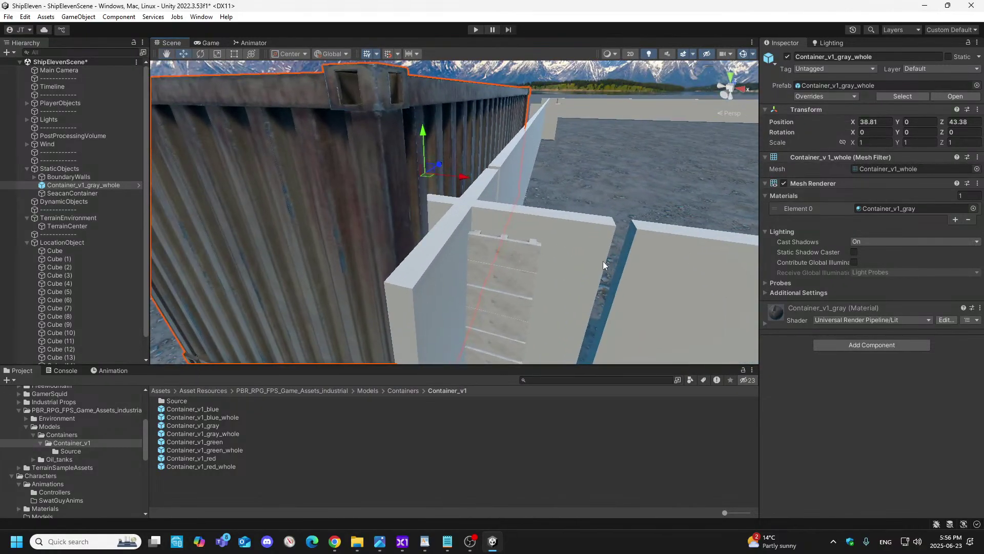
- Duplicate CinderBlock (12) twice and stack the copies on the block column at about Y 2.121 and Y 2.316
click(519, 255)
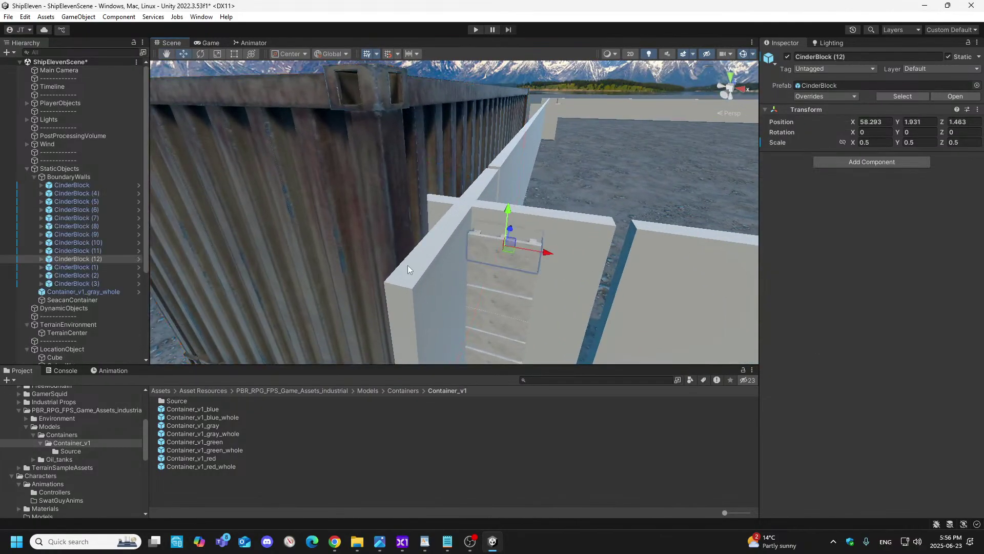
right_click(97, 258)
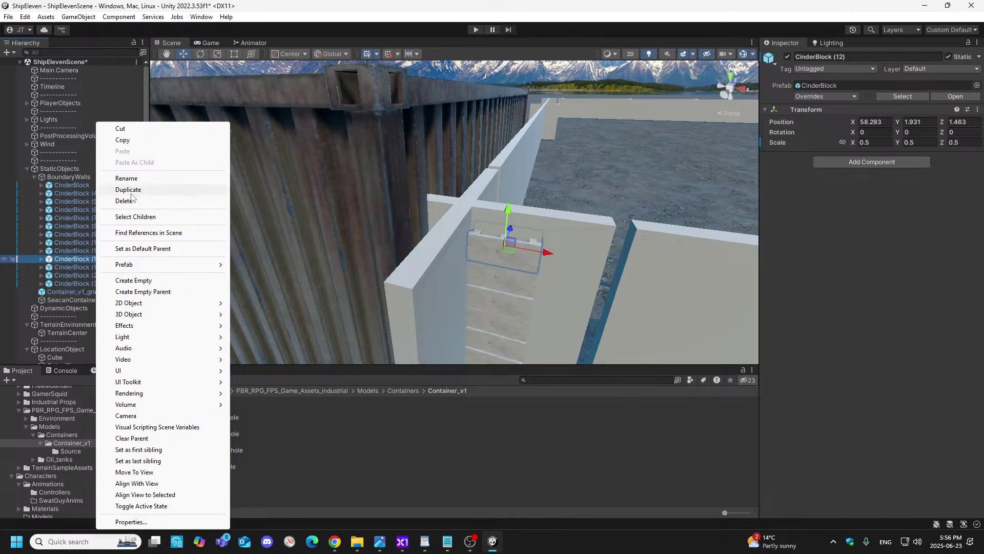
click(130, 190)
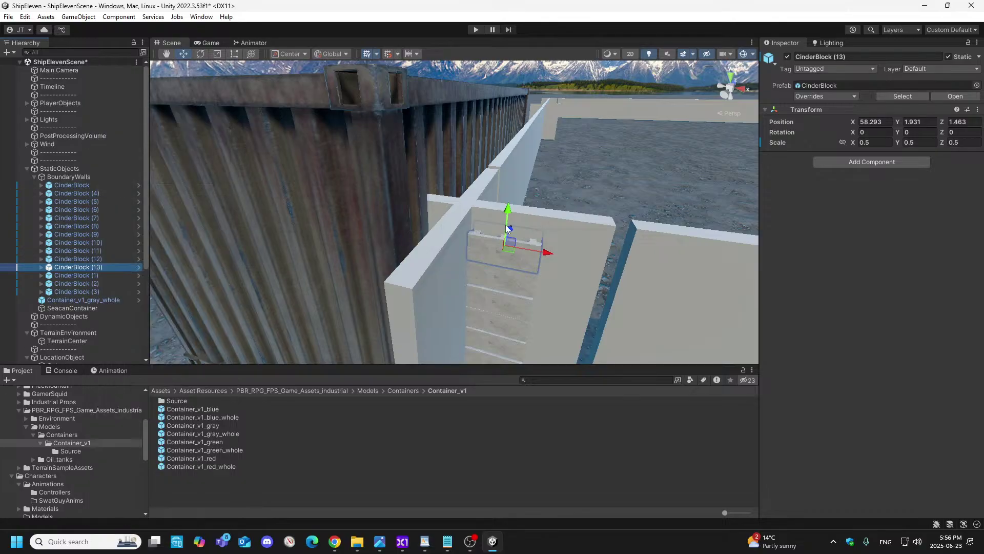
drag(508, 231, 510, 203)
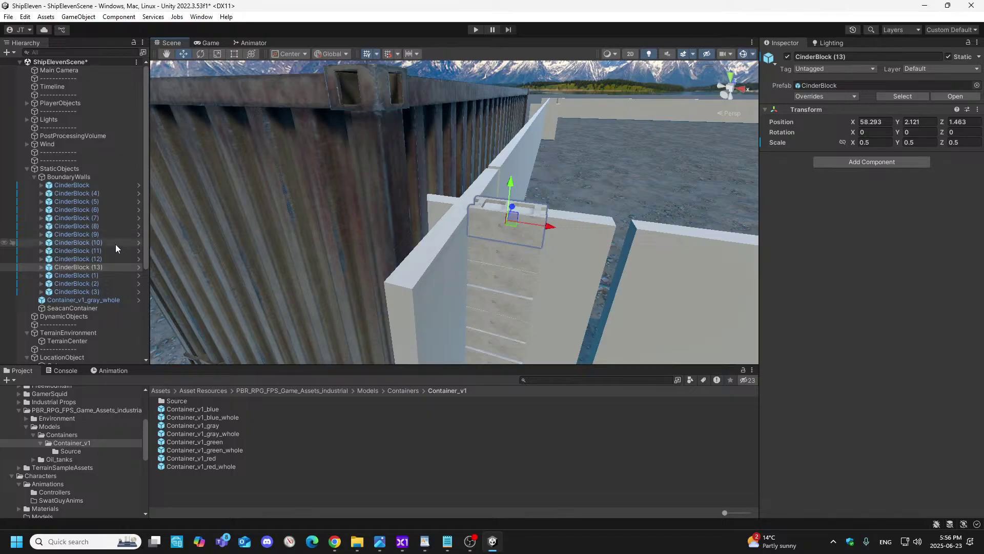
right_click(94, 269)
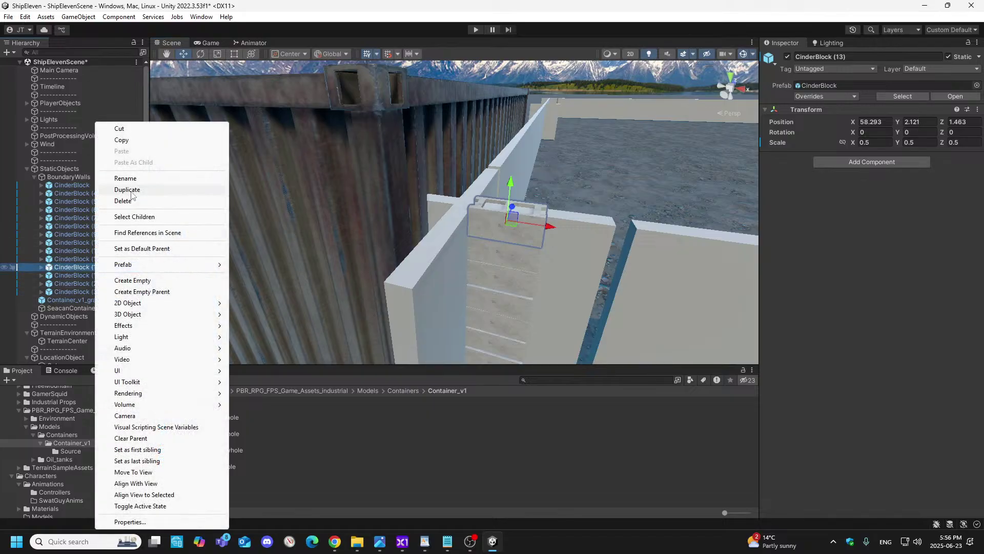
click(128, 189)
drag(513, 200, 513, 183)
- Select CinderBlock (8) through CinderBlock (14) together and lower them slightly to close the gap beneath them
right_drag(513, 184, 578, 239)
scroll(468, 273, up, 5)
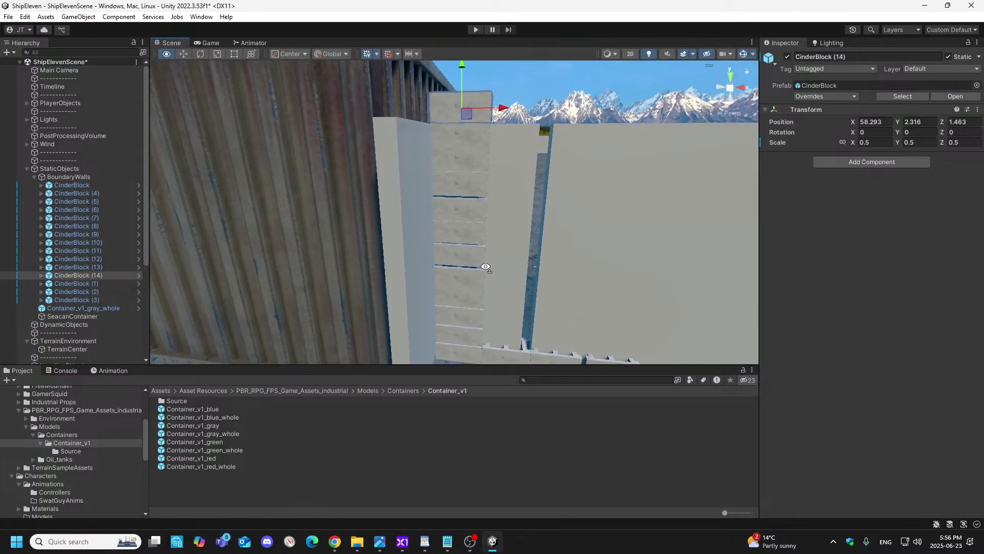
click(467, 251)
shift+click(440, 230)
shift+click(448, 207)
shift+click(447, 161)
shift+click(448, 132)
shift+click(451, 99)
shift+click(451, 76)
right_drag(508, 168, 507, 124)
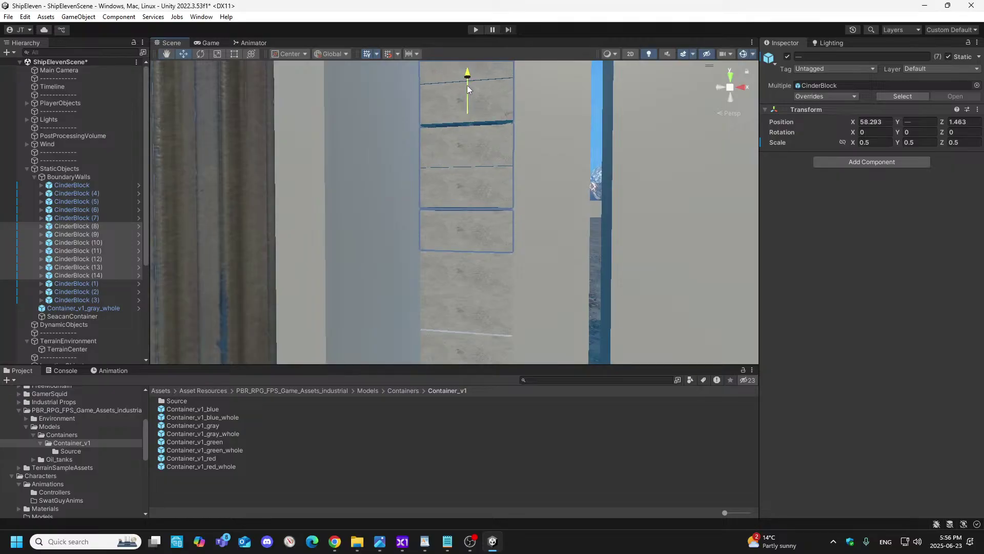
right_drag(467, 94, 558, 194)
scroll(558, 269, down, 3)
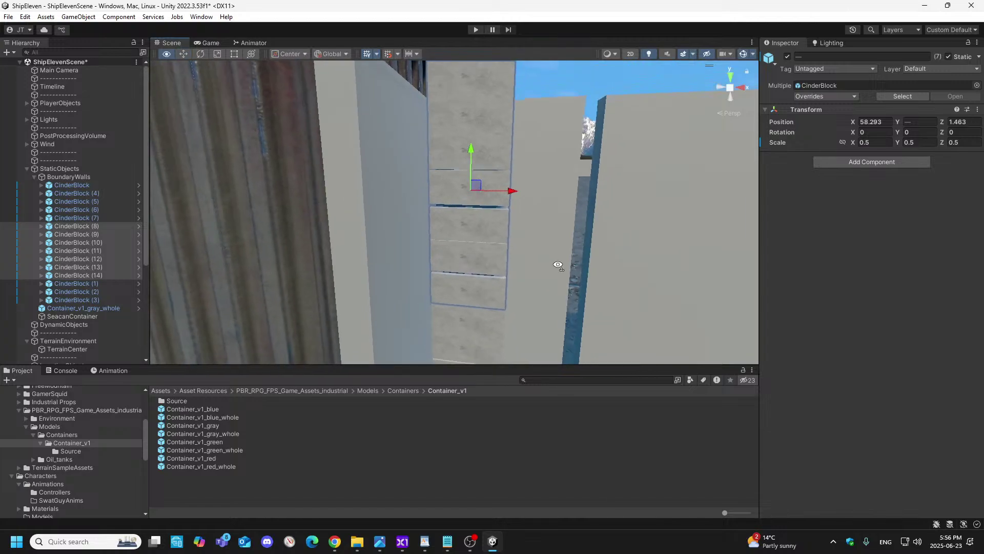
- Lower CinderBlock (9) through (14), and CinderBlock (11) through (14), slightly to close the remaining gaps in the column
ctrl+click(456, 291)
drag(470, 151, 471, 153)
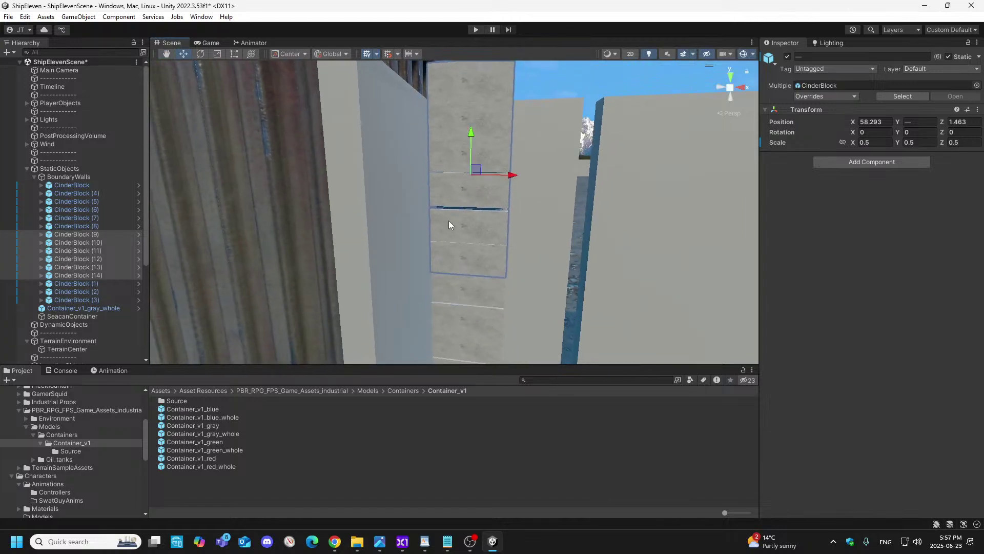
ctrl+click(457, 238)
ctrl+click(457, 259)
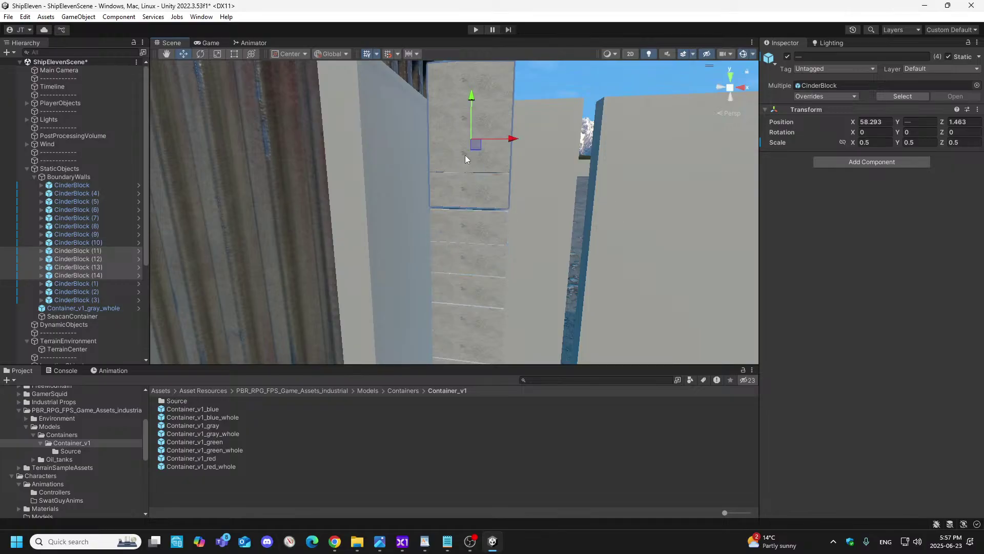
- Duplicate the top block, CinderBlock (14), and raise the copy to about Y 2.463
alt+drag(501, 201, 504, 262)
right_drag(503, 263, 509, 253)
key(s)
click(310, 220)
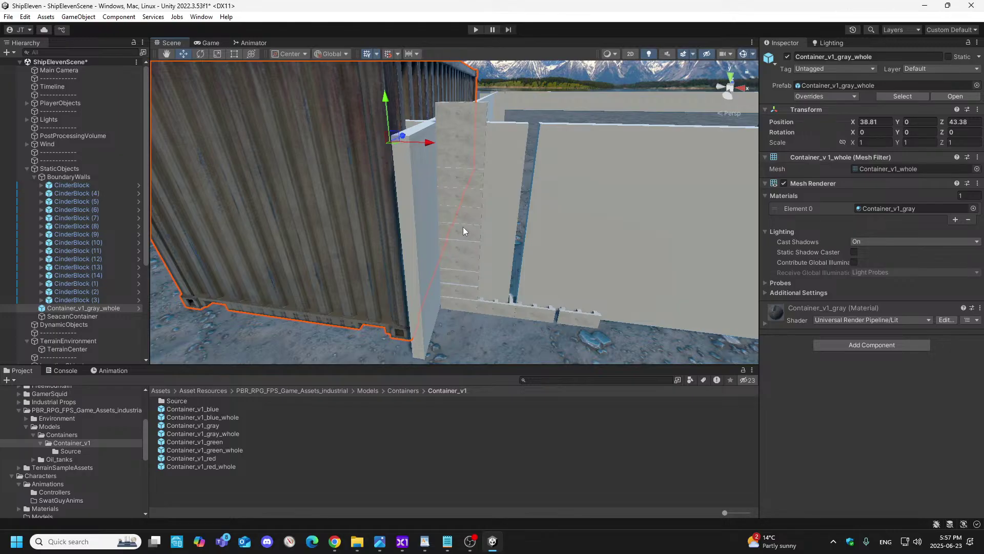
click(462, 156)
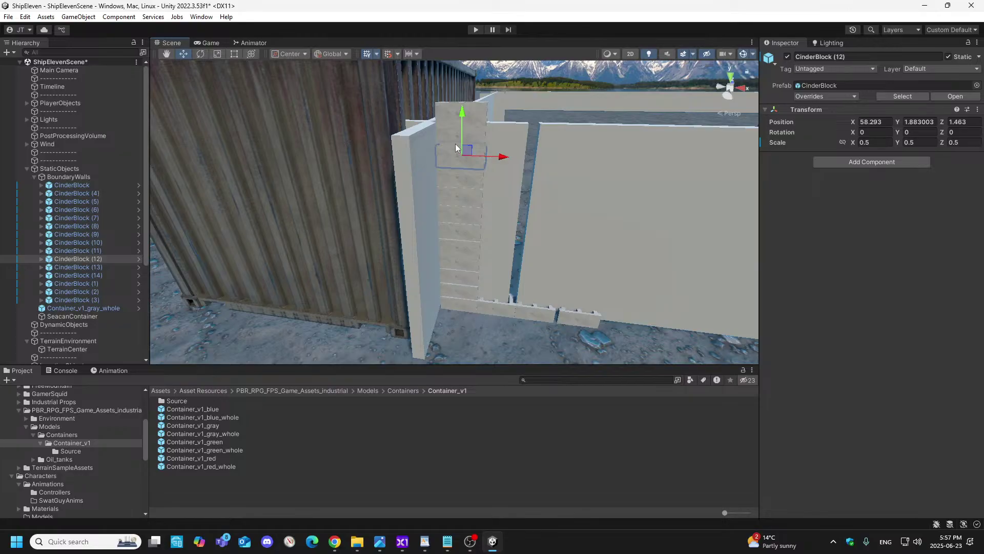
click(453, 137)
click(454, 117)
key(e)
right_drag(485, 133, 484, 149)
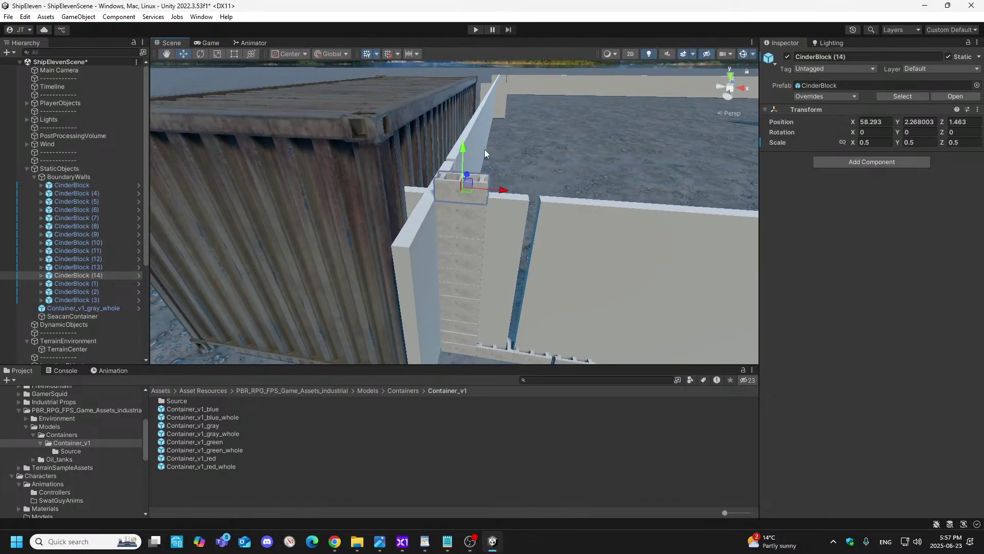
right_click(99, 277)
click(148, 189)
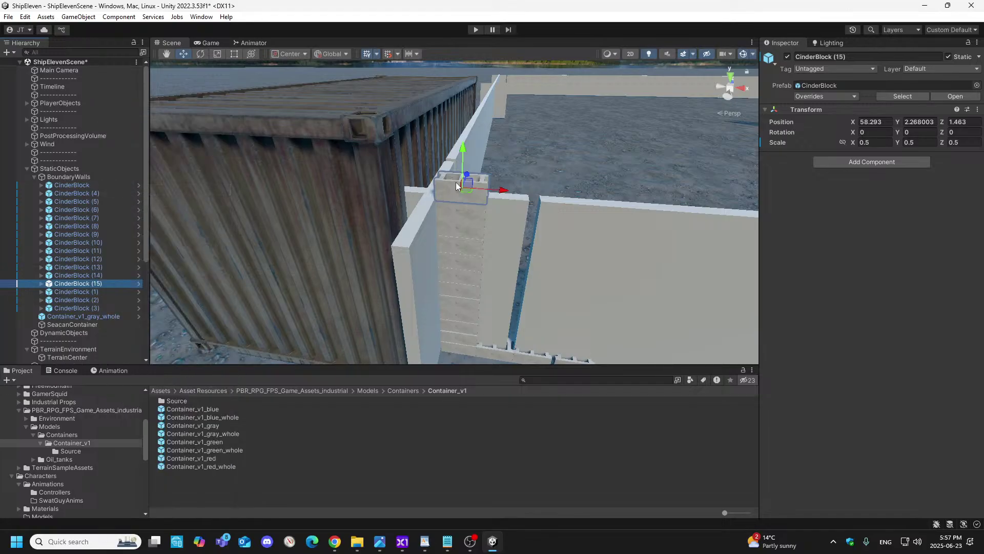
drag(466, 163, 464, 145)
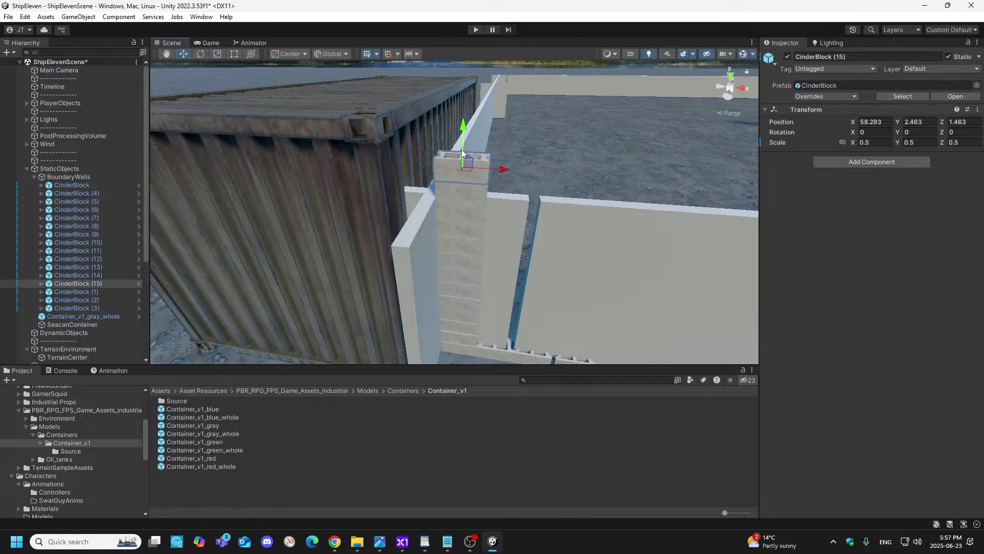
- Stack two more cinder block copies on the column, at about Y 2.667 and Y 2.862, to compare with the container's height
right_click(103, 288)
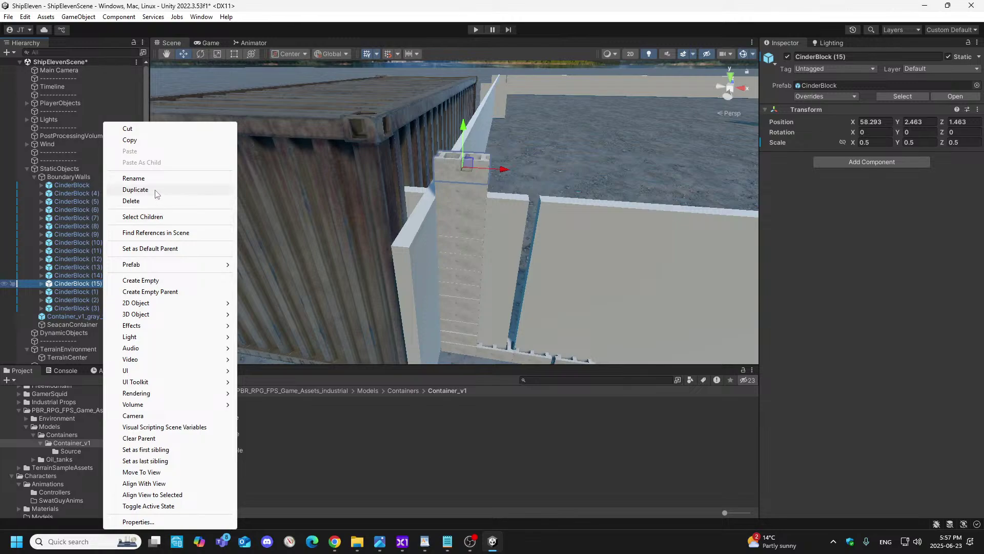
click(149, 189)
drag(463, 138, 464, 116)
right_drag(559, 223, 566, 250)
key(d)
key(w)
key(s)
key(w)
alt+drag(550, 228, 533, 155)
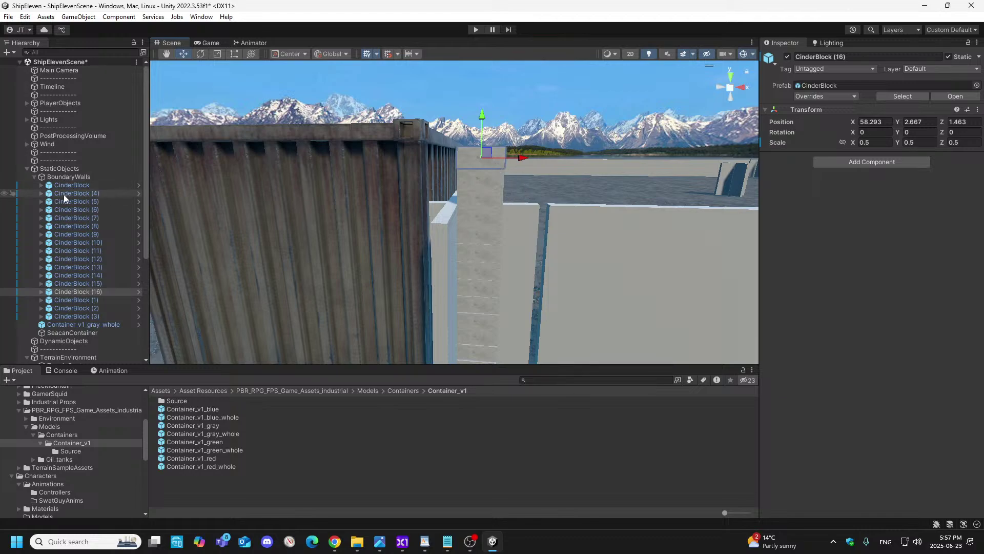
right_click(86, 292)
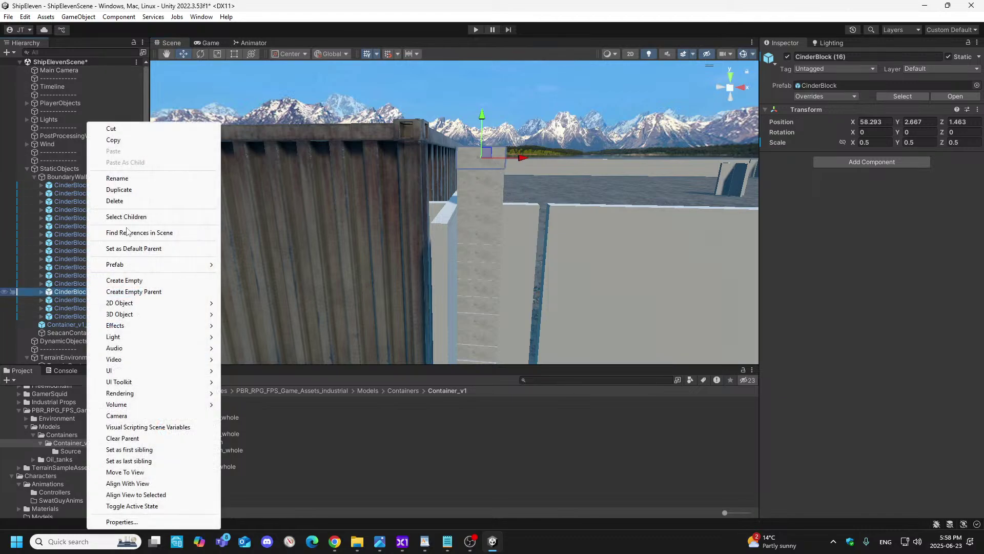
click(123, 190)
drag(483, 122, 483, 99)
right_drag(484, 127, 544, 141)
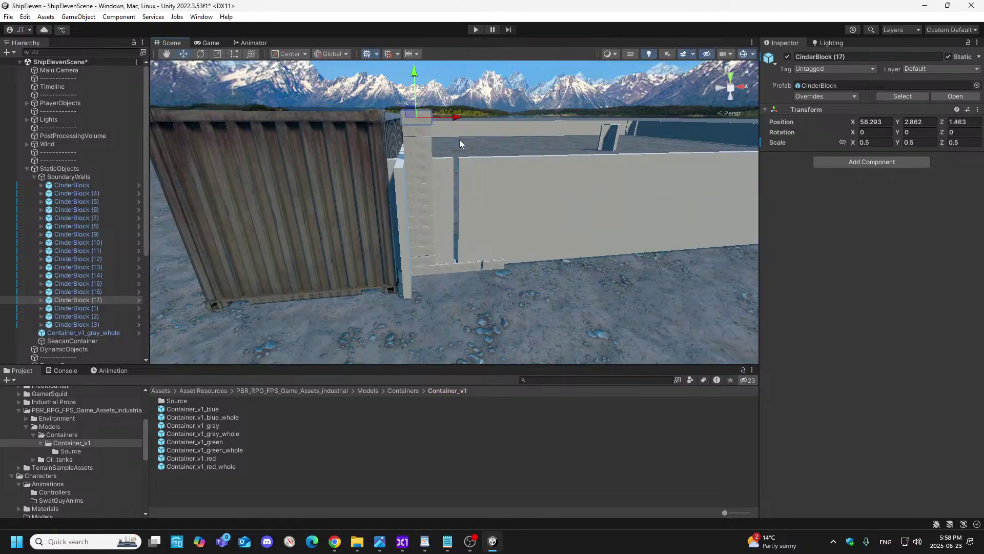
- Delete the four topmost blocks of the column, CinderBlock (14) through CinderBlock (17)
key(Delete)
click(420, 130)
key(Delete)
click(424, 146)
key(Delete)
click(422, 153)
key(Delete)
- Count the cinder blocks in the column one by one from the ground upward
right_drag(422, 154, 451, 199)
click(408, 313)
click(399, 291)
click(395, 269)
click(396, 274)
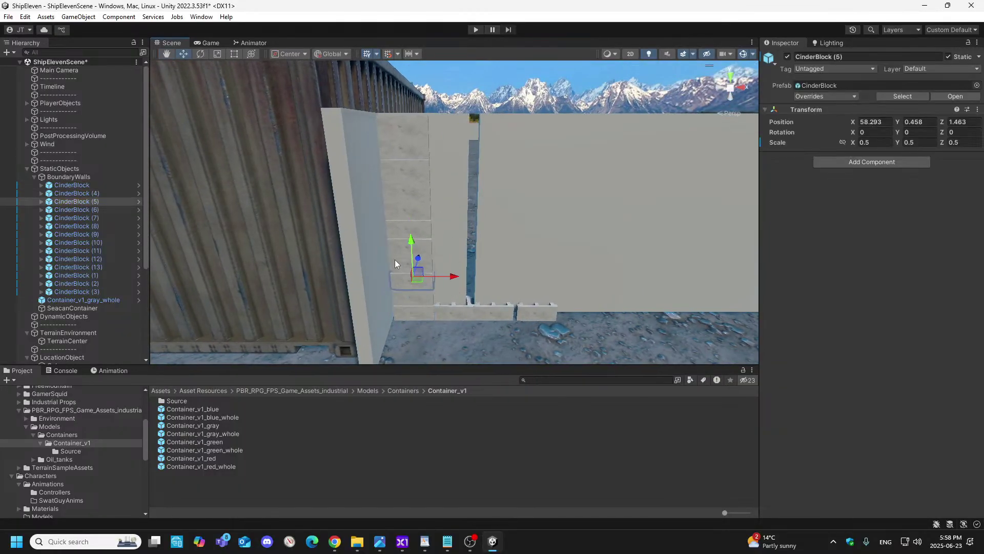
click(395, 253)
click(392, 236)
click(393, 217)
click(393, 207)
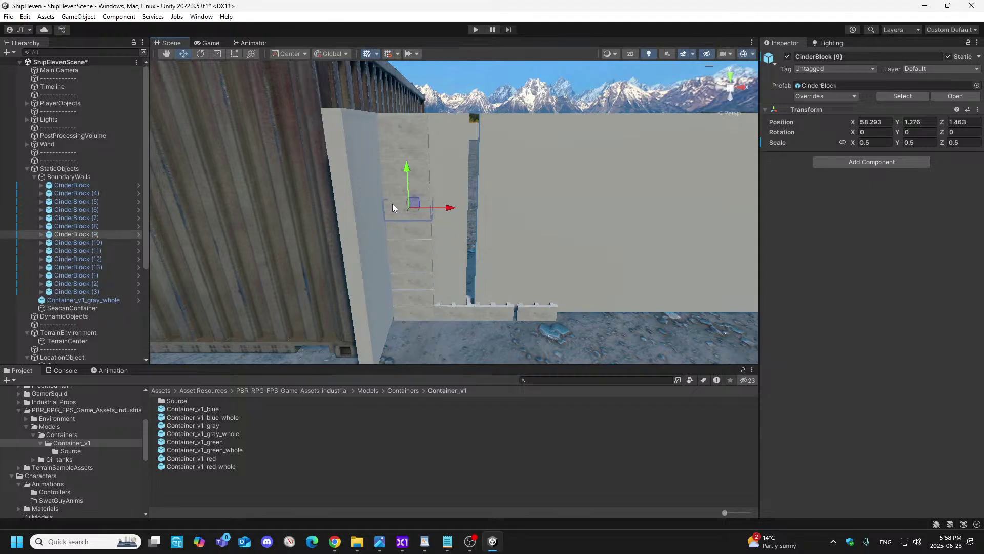
click(391, 177)
click(391, 154)
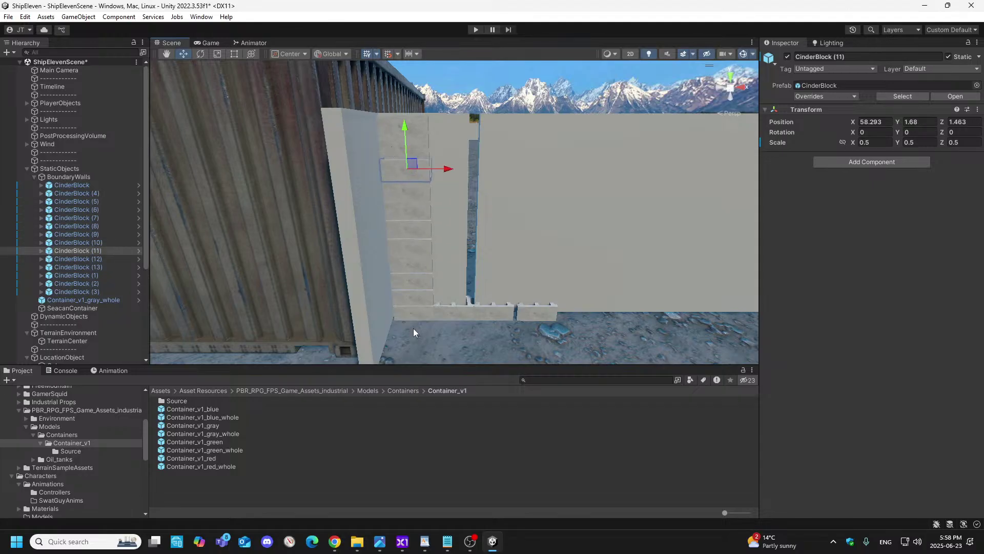
- Recount the column from its bottom block and delete the topmost one, CinderBlock (13)
click(409, 315)
click(399, 283)
click(396, 272)
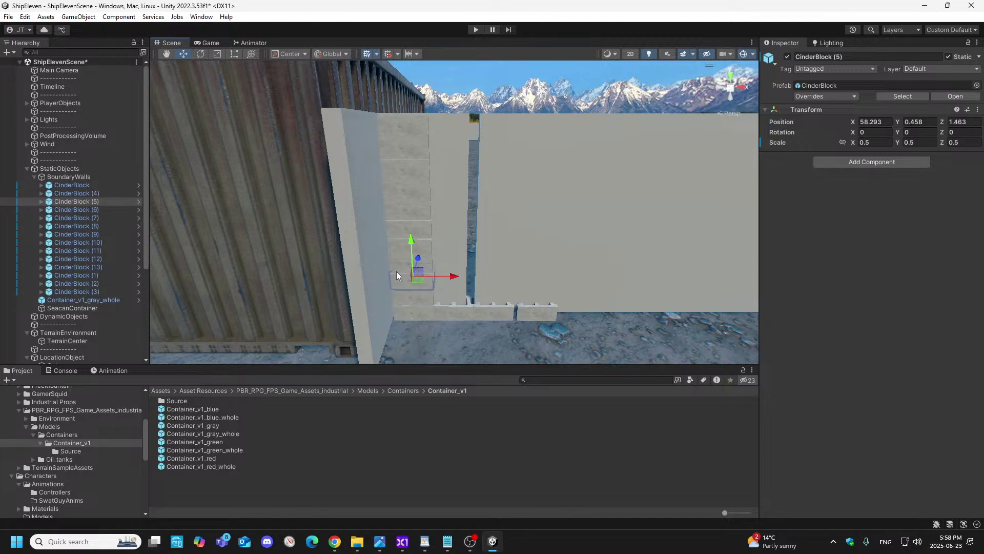
click(395, 260)
click(396, 243)
click(396, 228)
click(395, 208)
click(390, 191)
click(389, 167)
click(389, 143)
click(394, 123)
key(Delete)
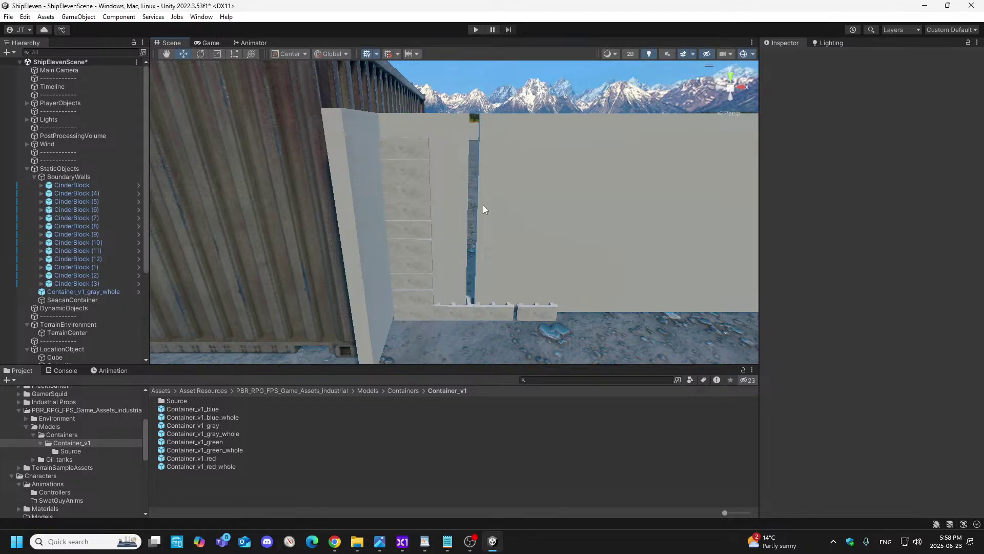
- Try shifting the column's upper five blocks, CinderBlock (8) through (12), along X, and undo the move
alt+drag(481, 193, 431, 191)
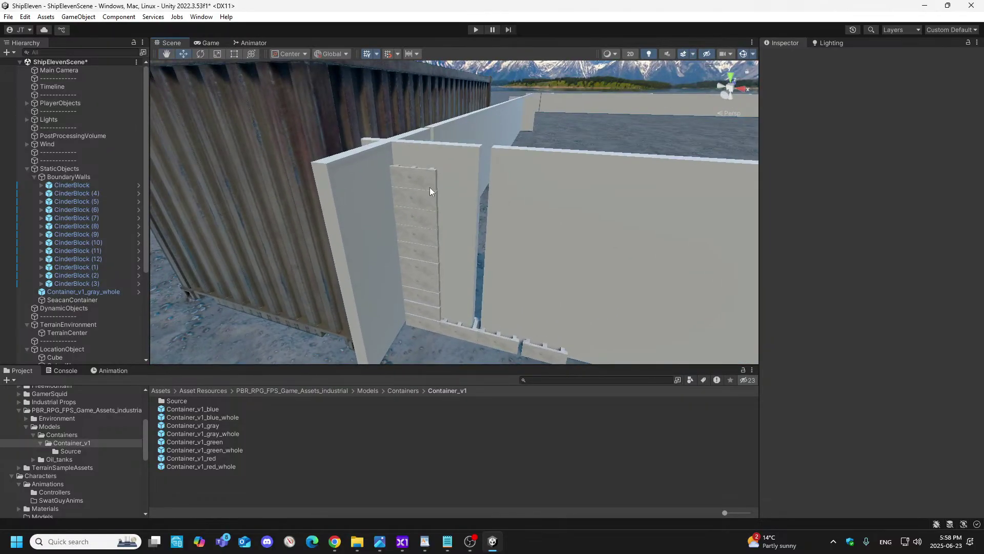
click(417, 183)
shift+click(417, 219)
shift+click(418, 230)
shift+click(415, 253)
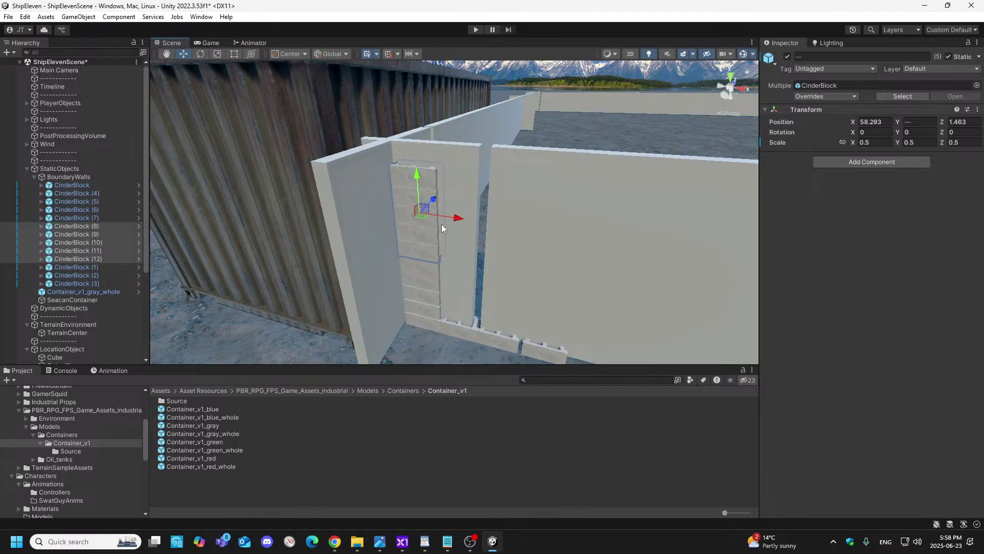
drag(458, 220, 465, 160)
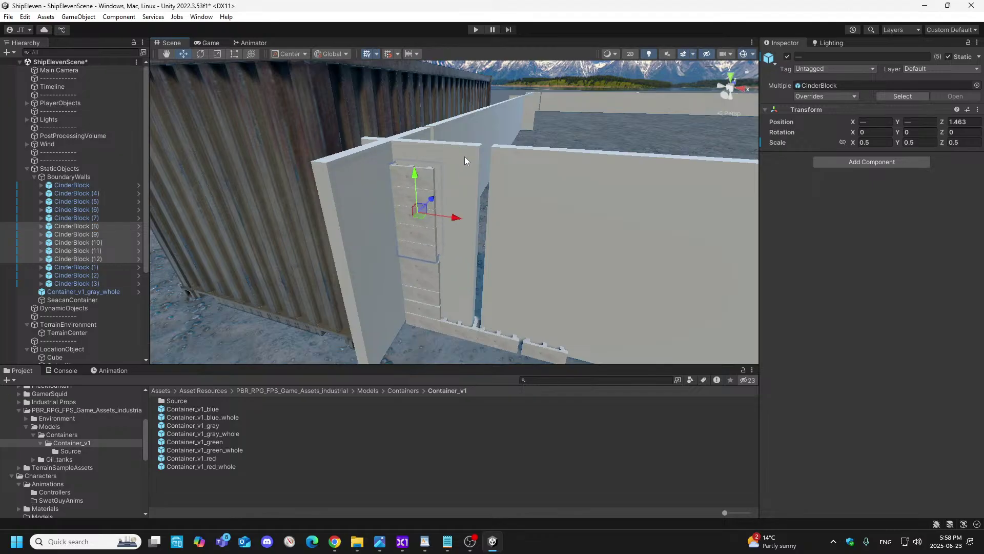
key(ctrl+z)
drag(419, 190, 422, 81)
- Examine the guide walls and the player character to judge the wall height and scale
right_drag(425, 123, 570, 272)
key(a)
key(d)
key(a)
key(w)
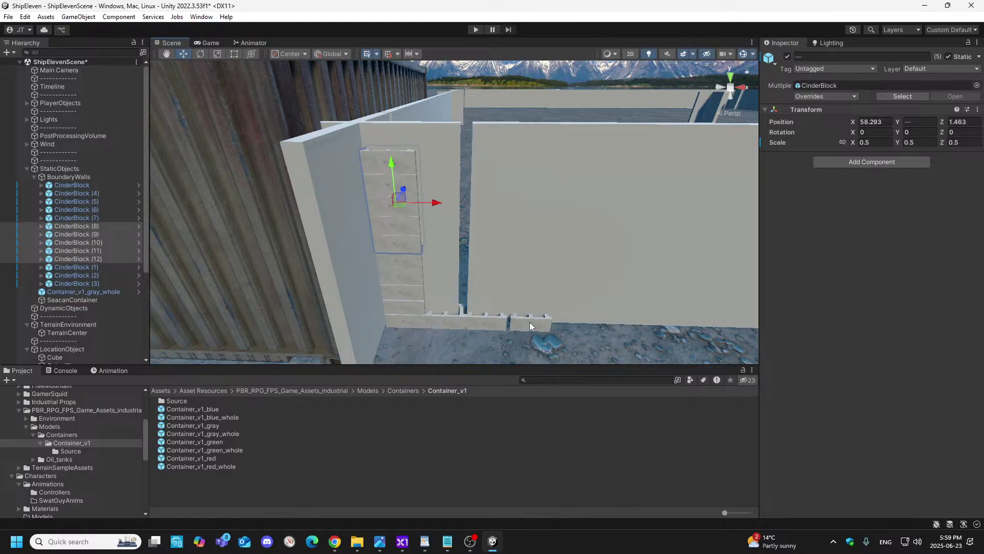
key(s)
right_drag(513, 280, 827, 223)
key(w)
key(e)
key(d)
key(a)
right_drag(598, 234, 681, 196)
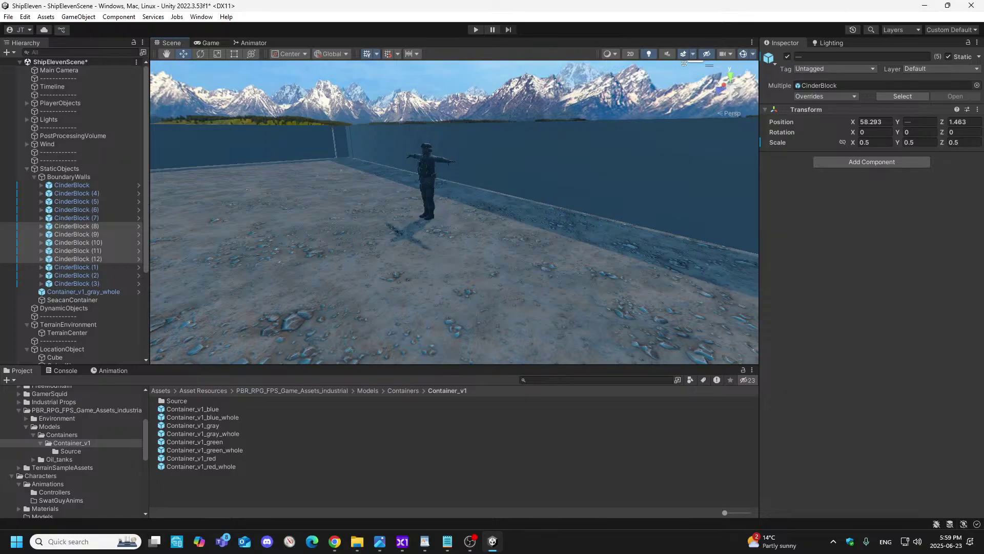
right_drag(572, 252, 186, 249)
key(w)
key(a)
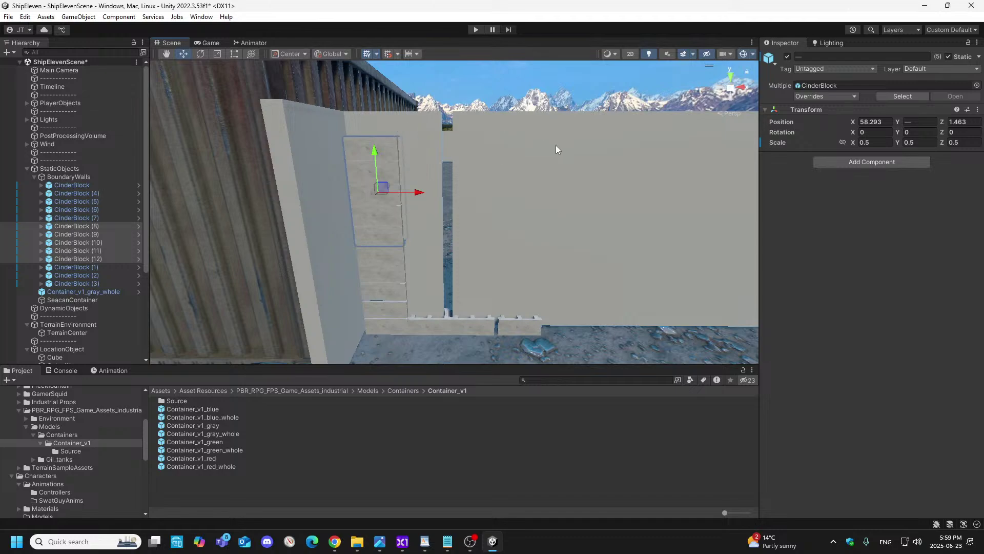
- Switch the gizmo handle to Pivot and delete CinderBlock (4) through CinderBlock (12) from the column
right_drag(504, 254, 501, 264)
key(z)
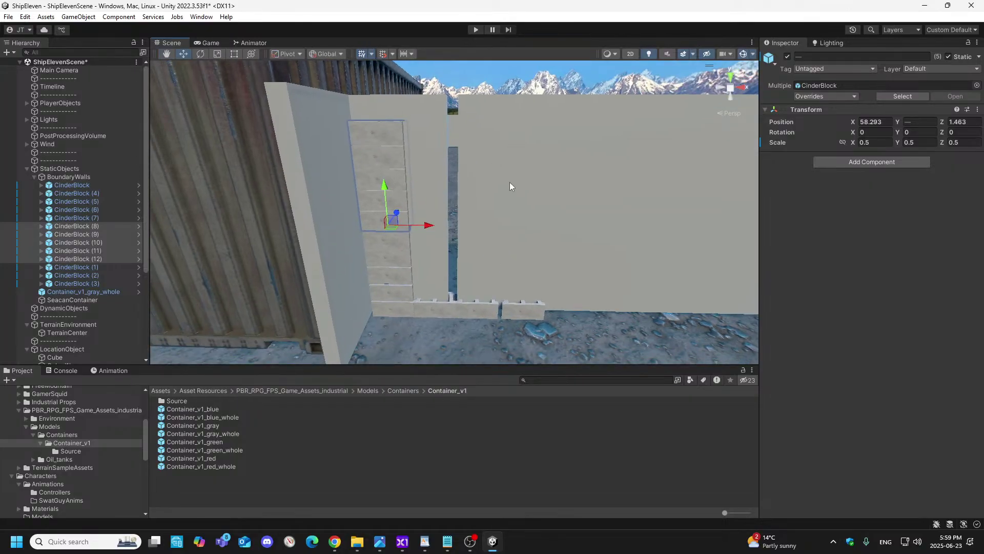
click(569, 339)
click(380, 138)
shift+click(383, 163)
shift+click(386, 185)
shift+click(385, 208)
shift+click(382, 227)
shift+click(380, 245)
shift+click(379, 262)
shift+click(379, 281)
shift+click(380, 294)
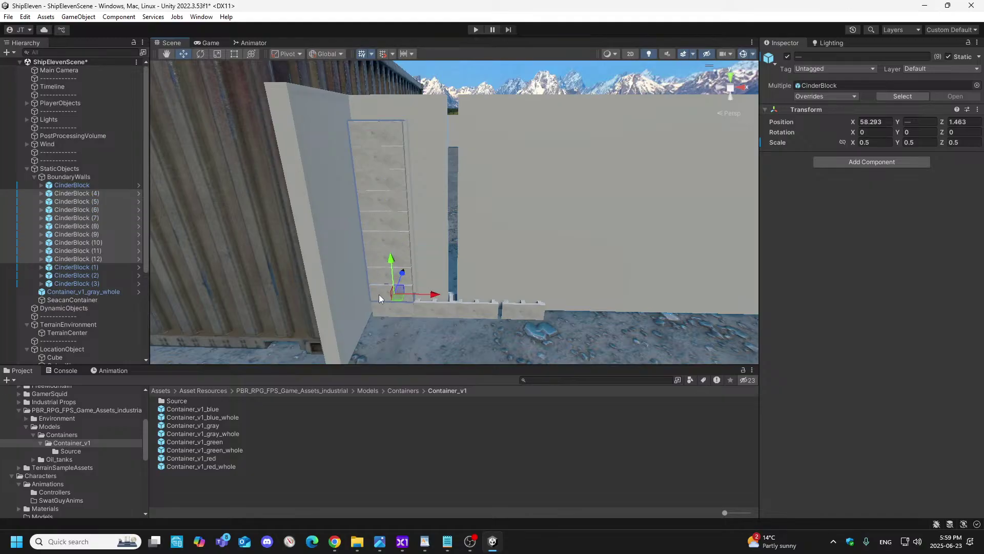
key(Delete)
- Nudge the gray container along X to 38.84, closer to the guide wall
click(531, 315)
right_drag(552, 338, 558, 331)
key(w)
key(s)
key(w)
click(377, 233)
mouse_move(410, 270)
mouse_down()
mouse_move(367, 273)
mouse_move(411, 282)
mouse_up()
- Examine both ends of the gray container and its fit beside the guide wall
key(w)
right_drag(543, 220, 137, 245)
key(d)
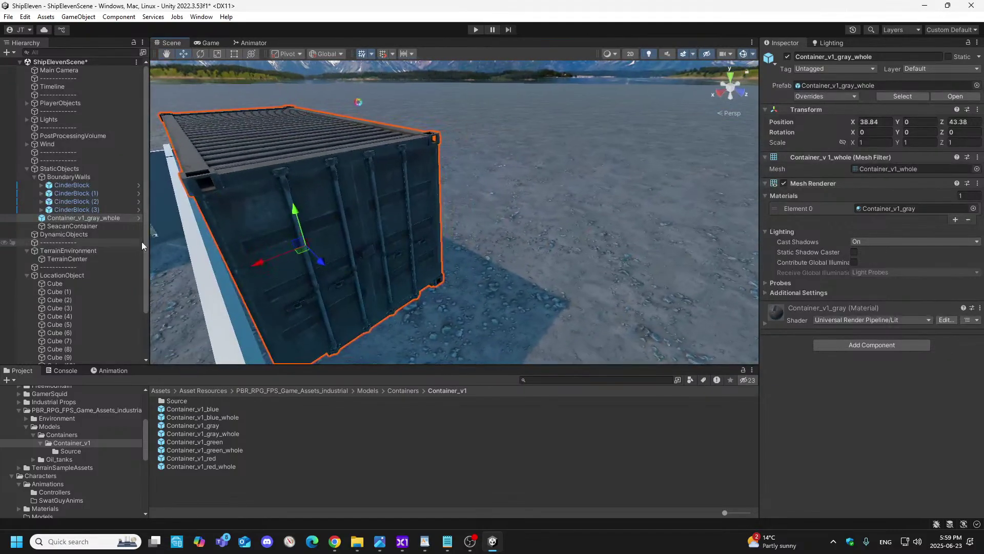
right_drag(380, 222, 791, 183)
key(w)
key(s)
key(w)
key(d)
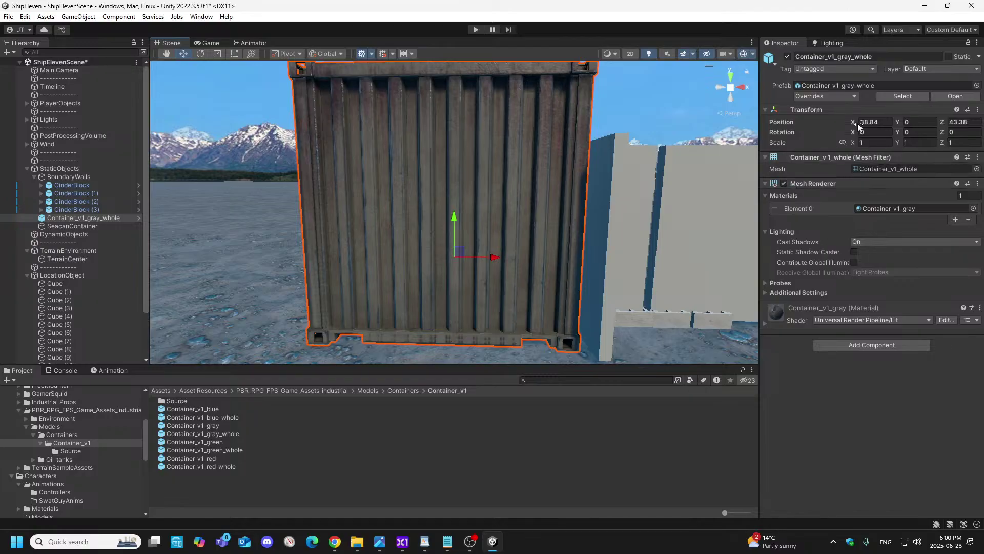
- Set CinderBlock (3)'s X position to 59.679 to close the gap beside CinderBlock (2) in the bottom block row
mouse_move(621, 303)
right_down()
mouse_move(606, 295)
mouse_move(654, 316)
mouse_move(625, 303)
right_up()
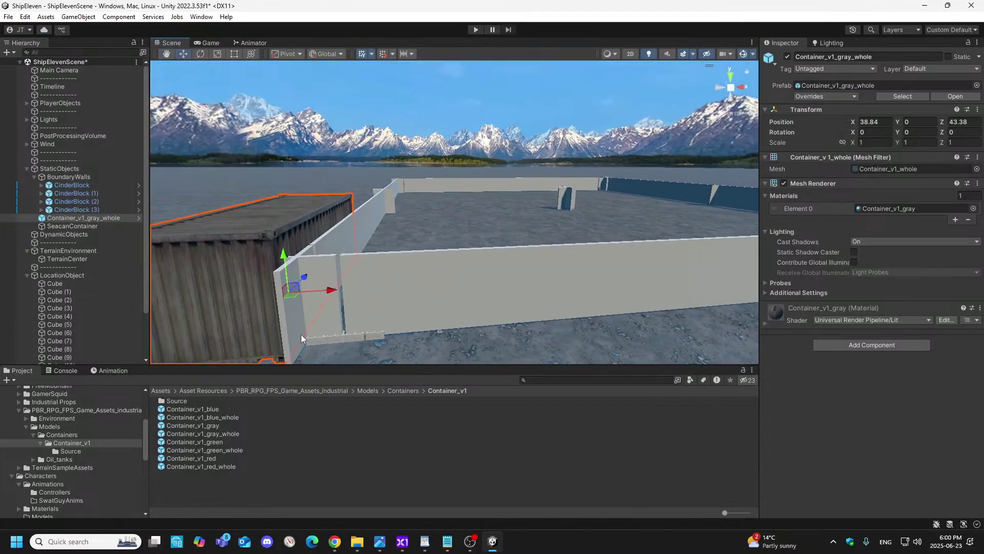
mouse_move(408, 347)
right_down()
mouse_move(395, 332)
mouse_move(419, 331)
right_up()
click(385, 338)
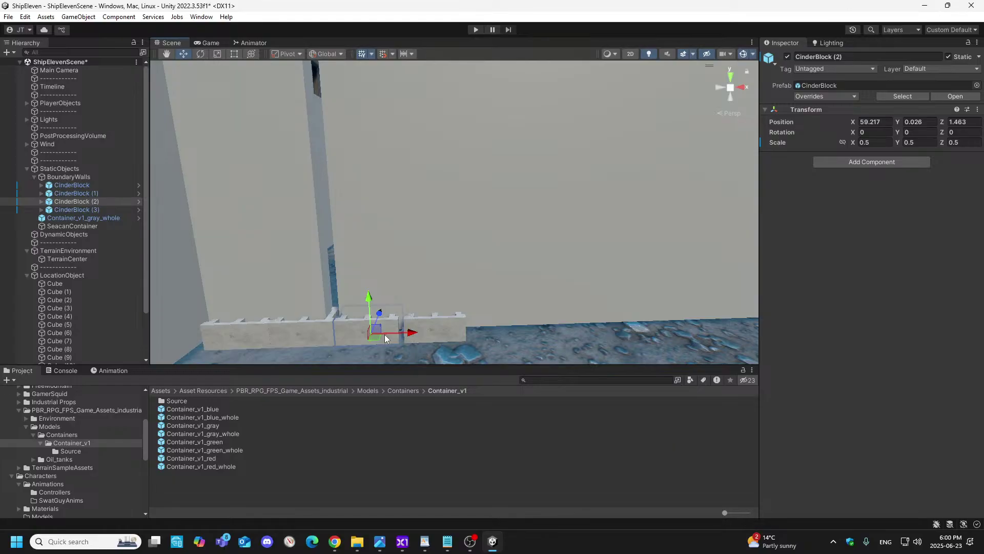
right_drag(309, 339, 340, 352)
key(w)
key(s)
key(q)
key(w)
key(a)
right_drag(341, 353, 355, 417)
key(e)
key(a)
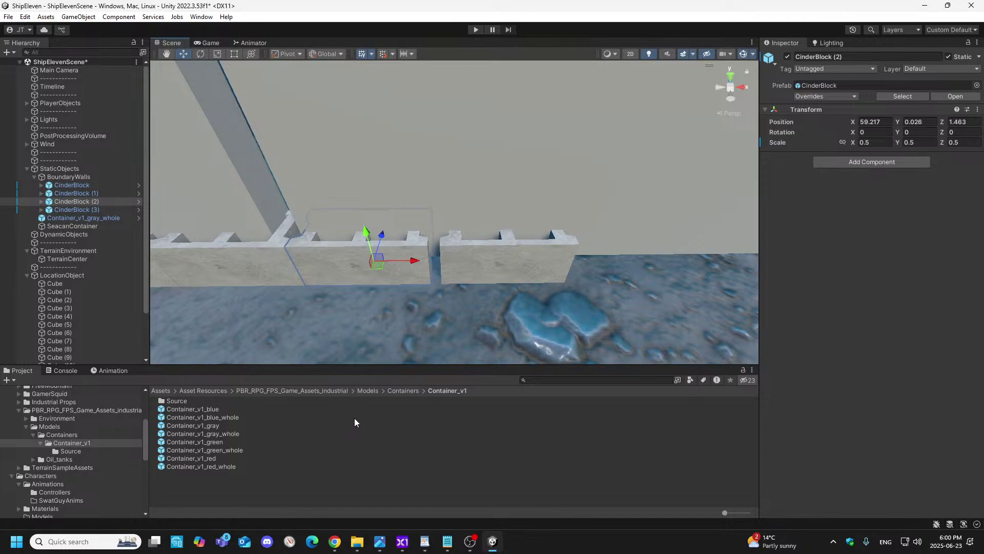
click(470, 265)
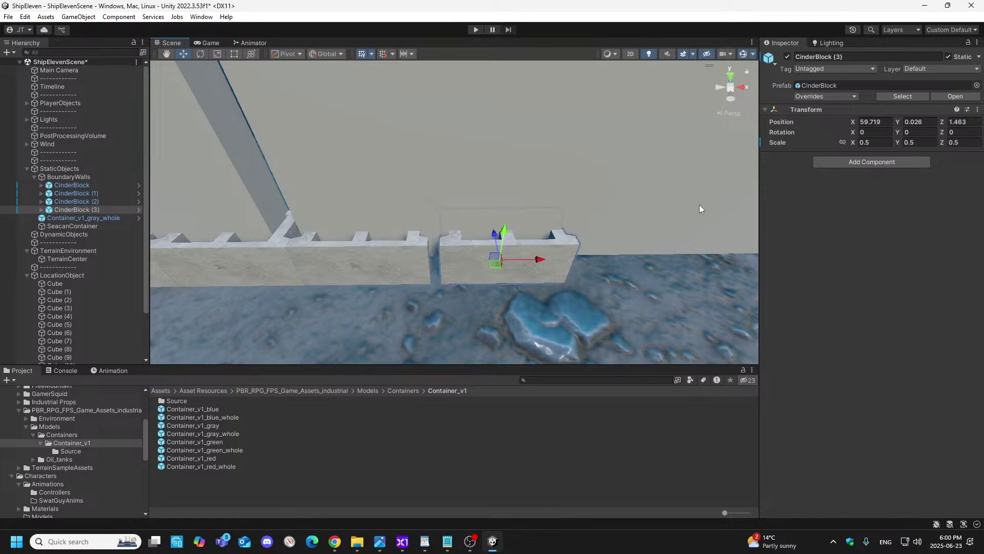
click(891, 123)
text(59.)
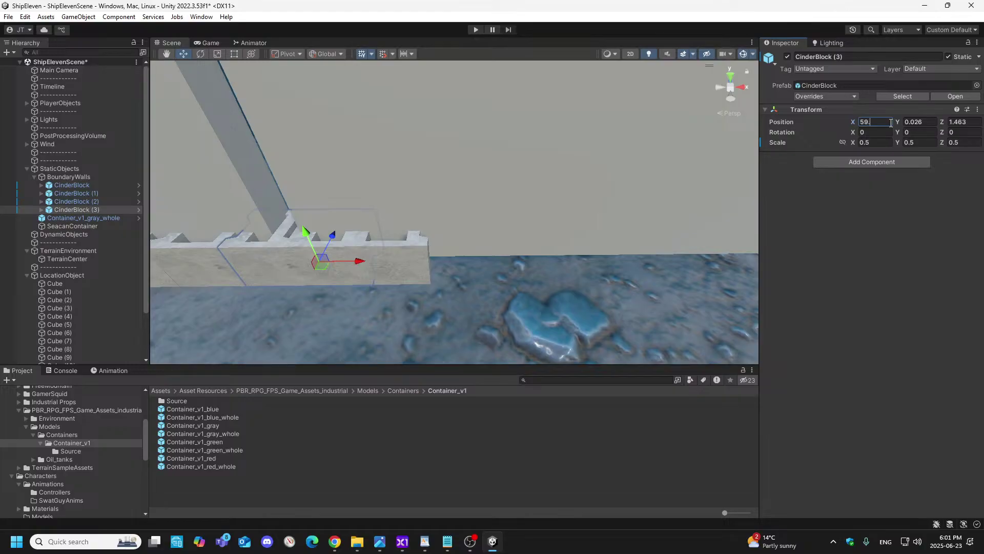
text(679)
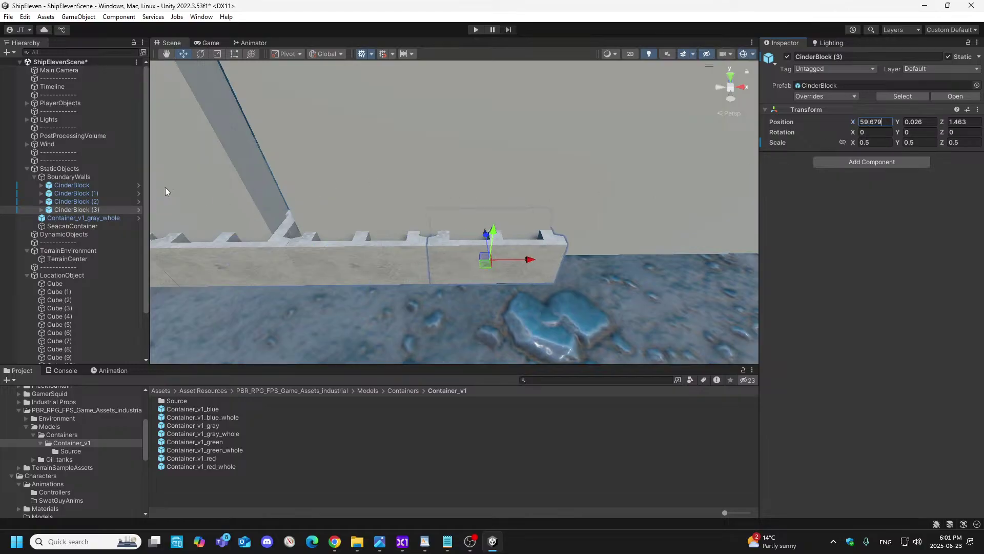
- Duplicate CinderBlock (3) and place the copy at the end of the row with X position 60.141
right_click(69, 210)
click(114, 201)
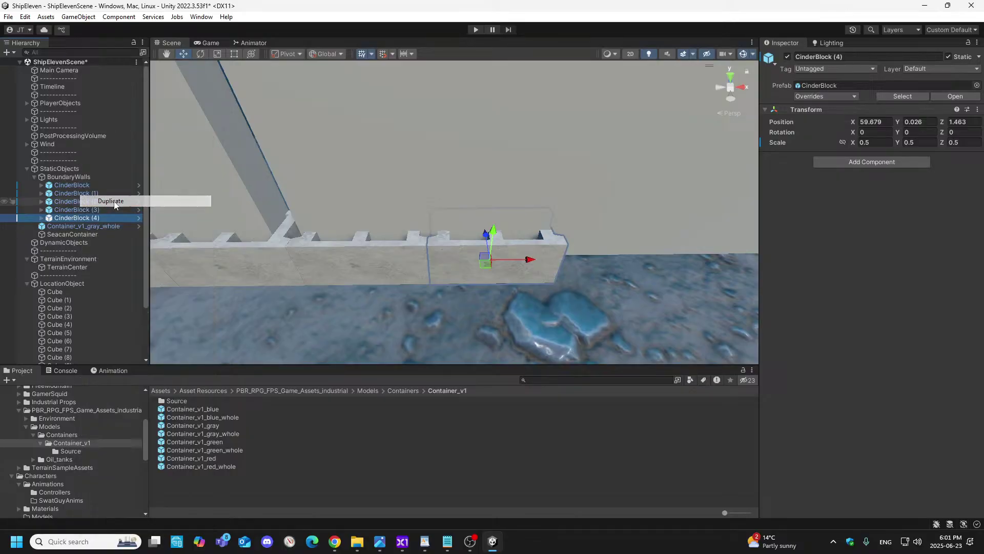
drag(517, 260, 632, 264)
key(d)
right_drag(607, 307, 609, 311)
key(a)
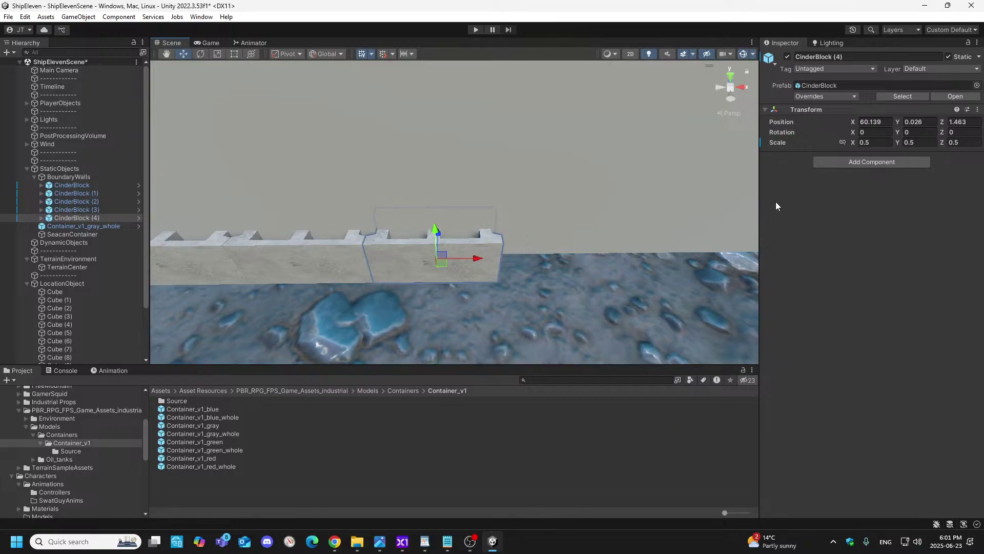
click(886, 123)
text(60.1)
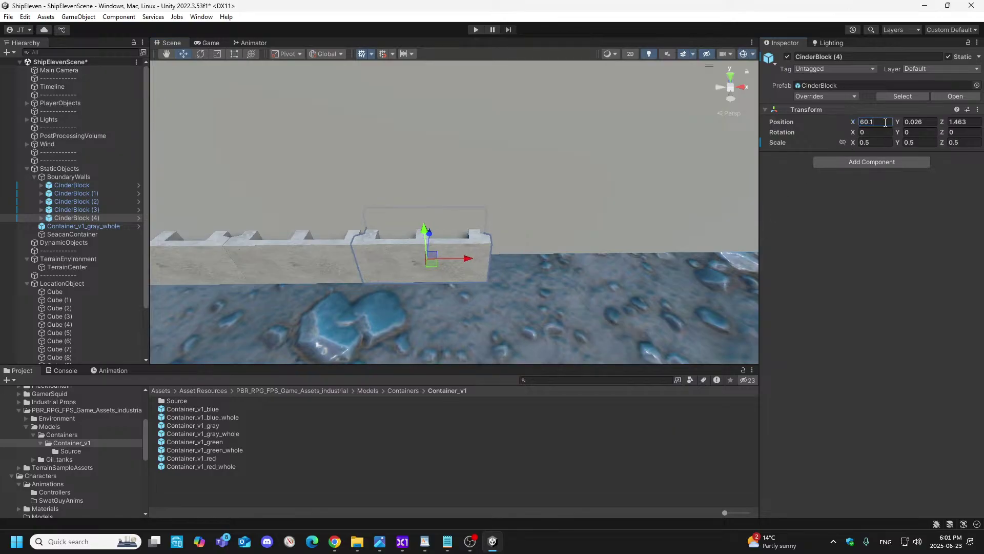
text(41)
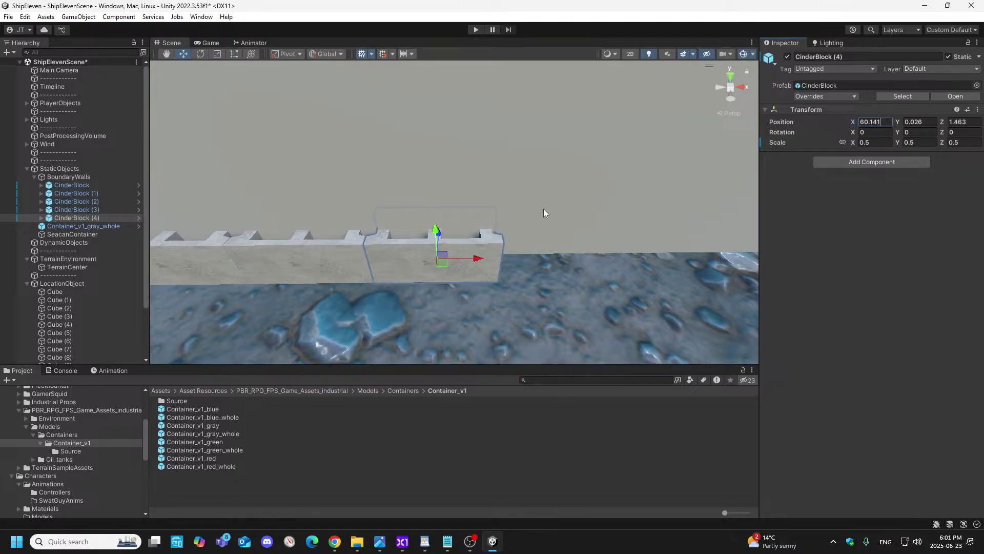
- Duplicate CinderBlock (4) and place the copy at the end of the row with X position 60.603
right_click(76, 218)
click(129, 201)
drag(455, 259, 571, 261)
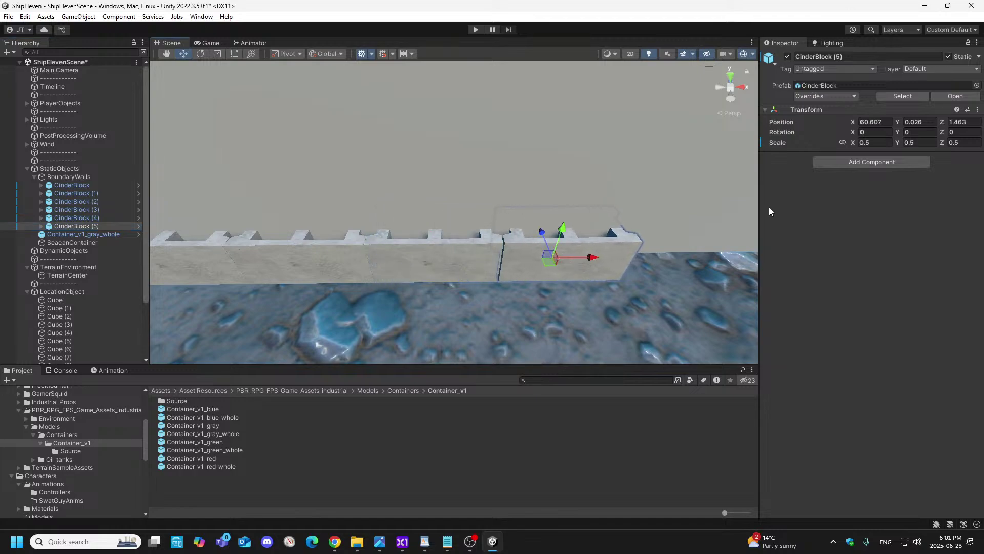
click(885, 122)
key(BackSpace)
text(3)
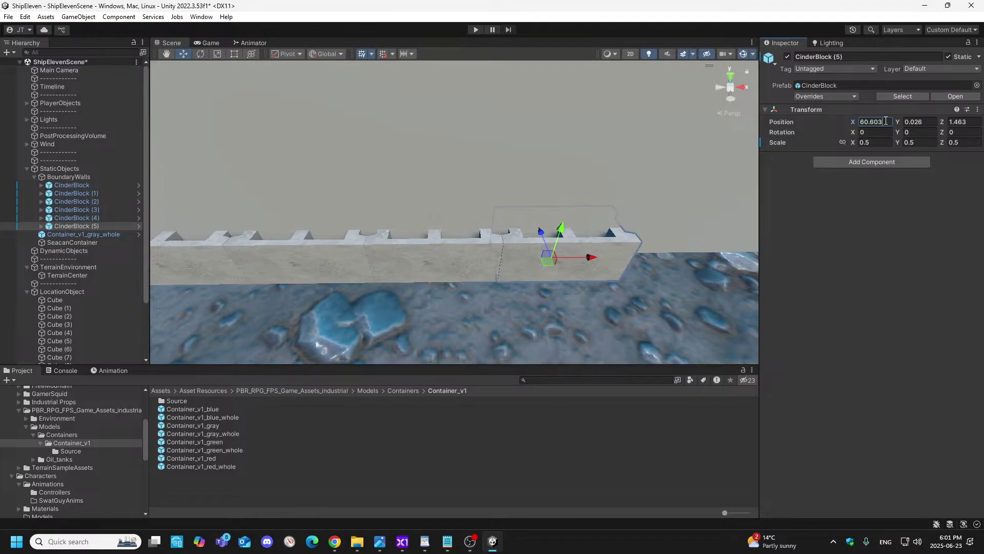
- Duplicate CinderBlock (5) and place the copy at the end of the row with X position 61.065
right_click(107, 226)
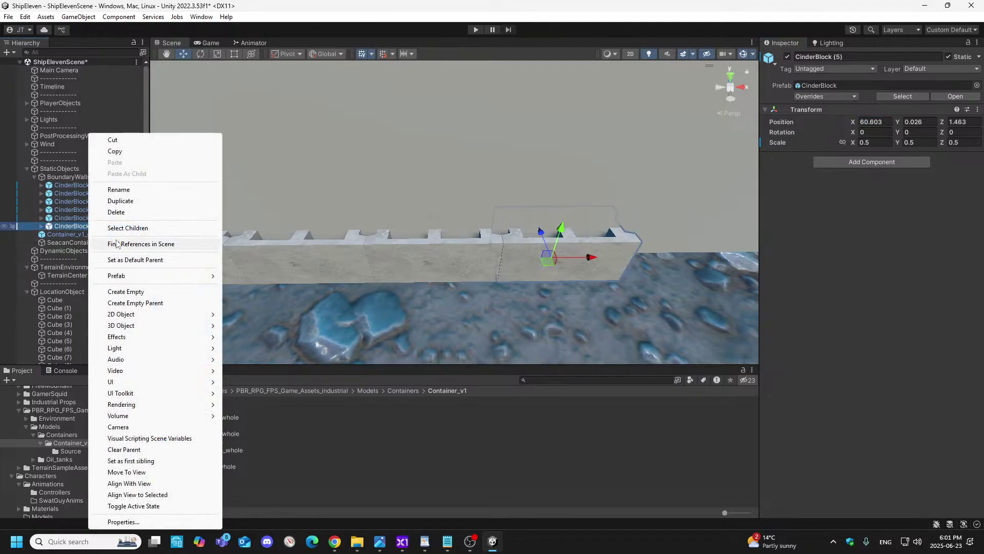
click(125, 201)
drag(573, 262, 687, 261)
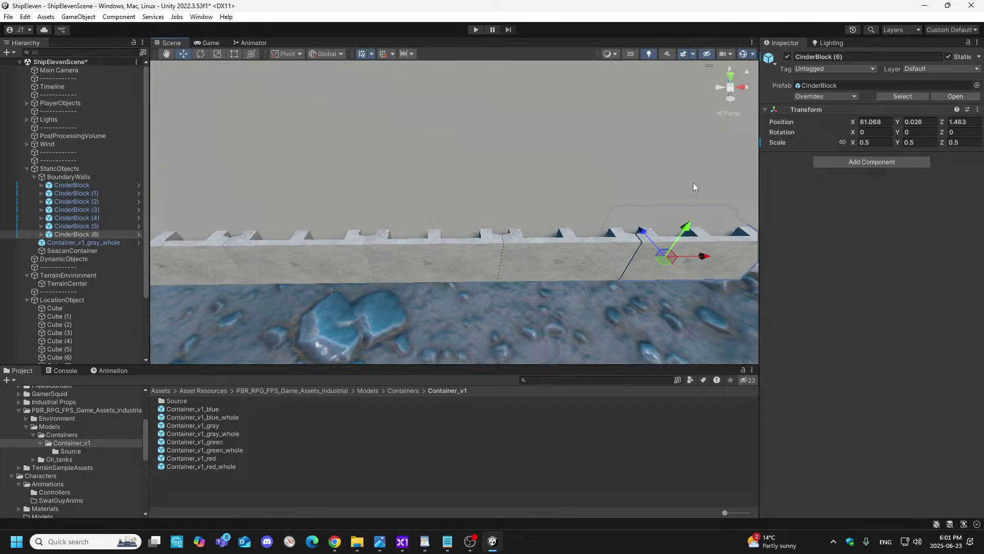
click(886, 122)
text(61.065)
- Duplicate CinderBlock (6) and place the copy at the end of the row with X position 61.527
key(d)
right_drag(555, 197, 574, 185)
key(s)
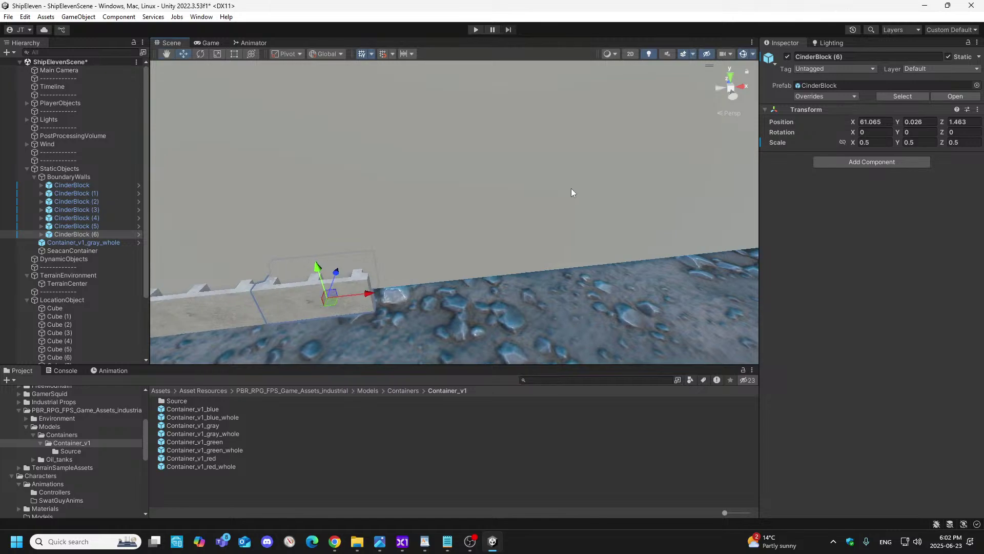
right_click(92, 234)
click(123, 201)
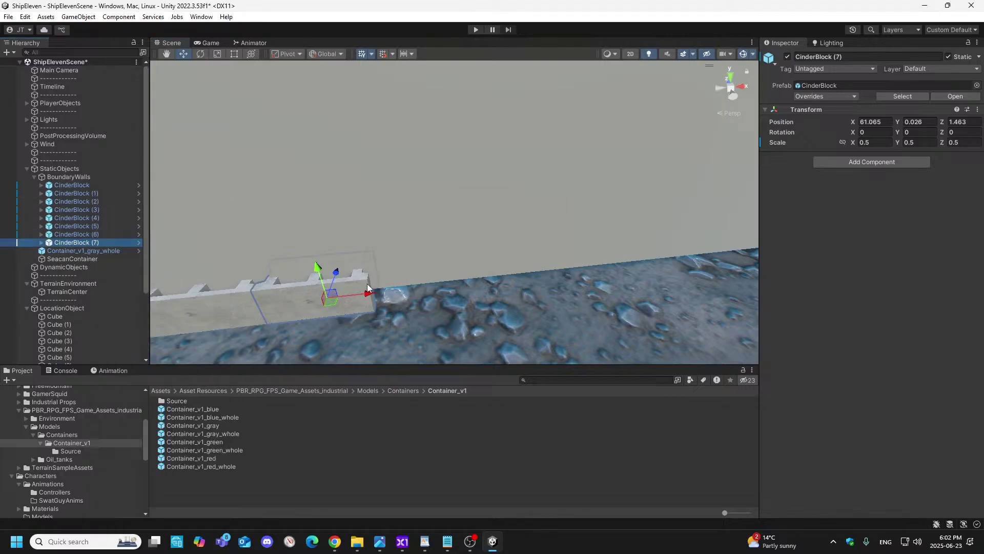
drag(372, 297, 467, 302)
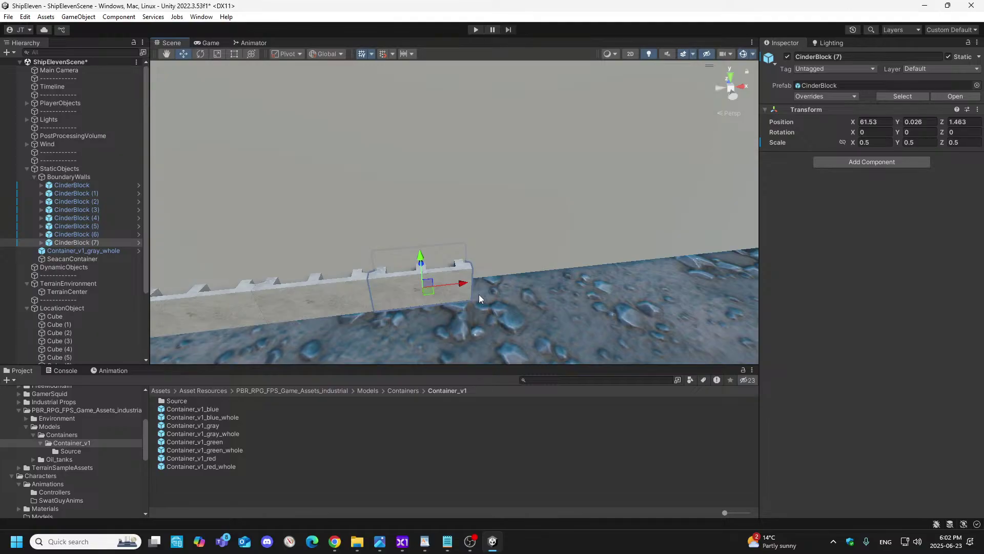
click(871, 122)
click(888, 122)
key(BackSpace)
text(27)
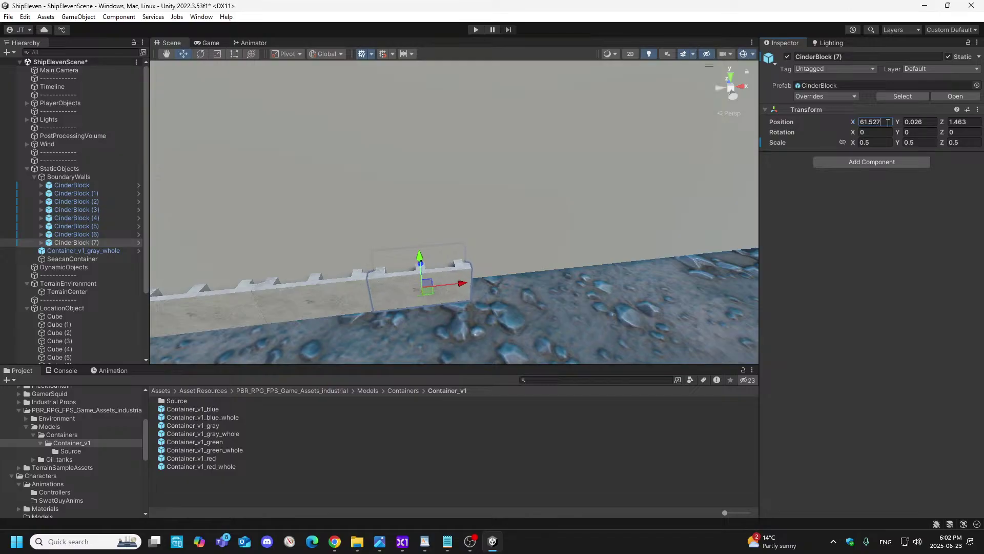
- Duplicate CinderBlock (7) and place the copy at the end of the row with X position 61.989
right_click(96, 244)
click(131, 201)
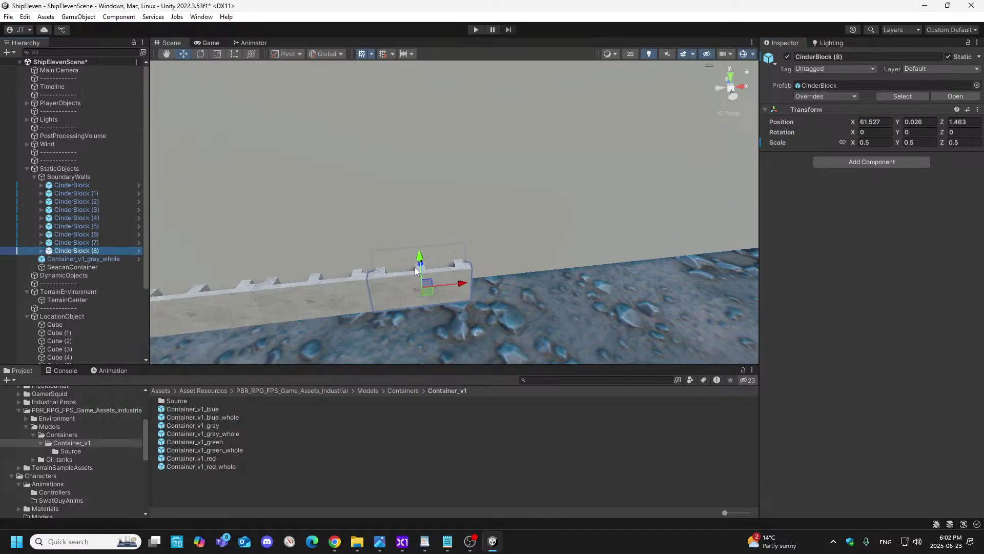
drag(464, 284, 549, 282)
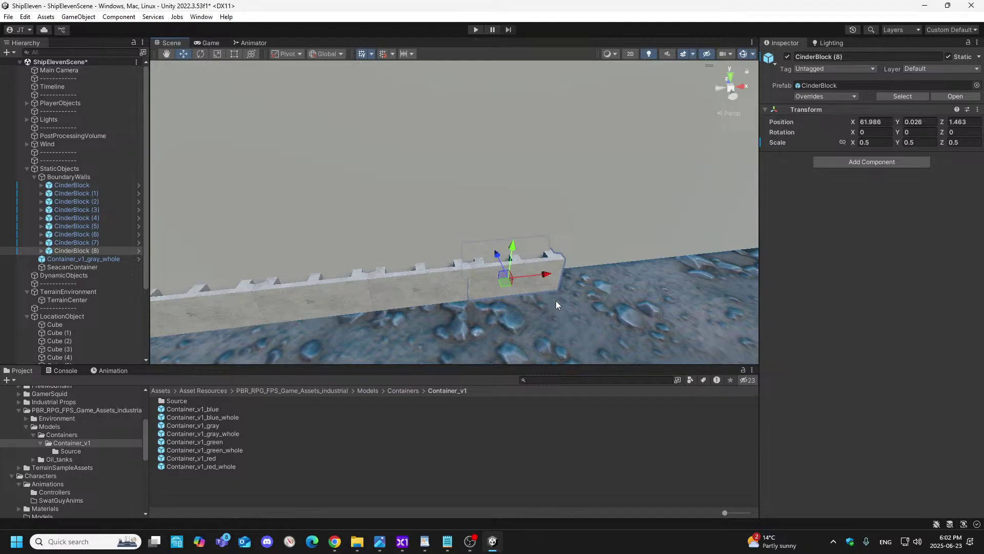
click(889, 122)
click(889, 121)
key(BackSpace)
text(9)
- Duplicate CinderBlock (8) and place the copy at the end of the row with X position 62.451
right_click(76, 250)
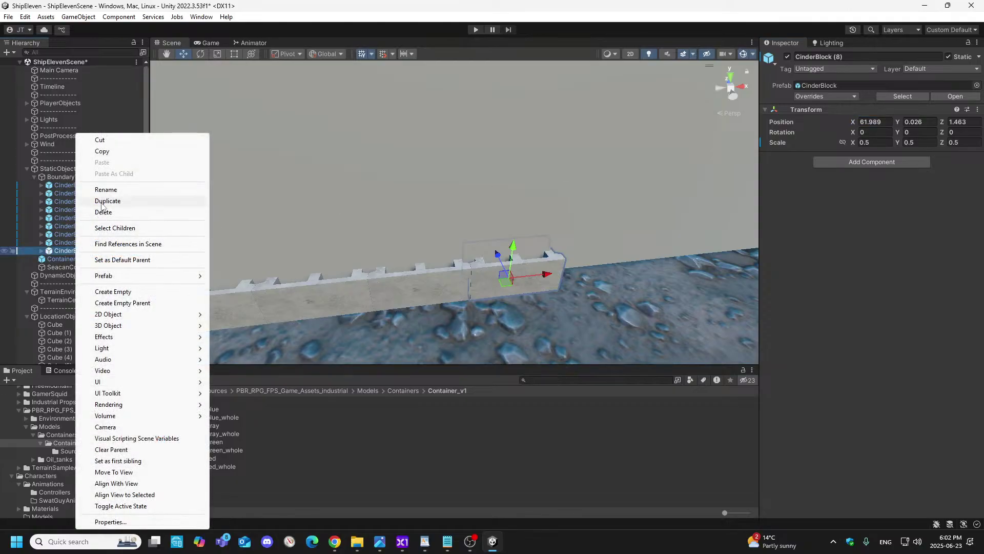
click(108, 201)
drag(546, 275, 620, 272)
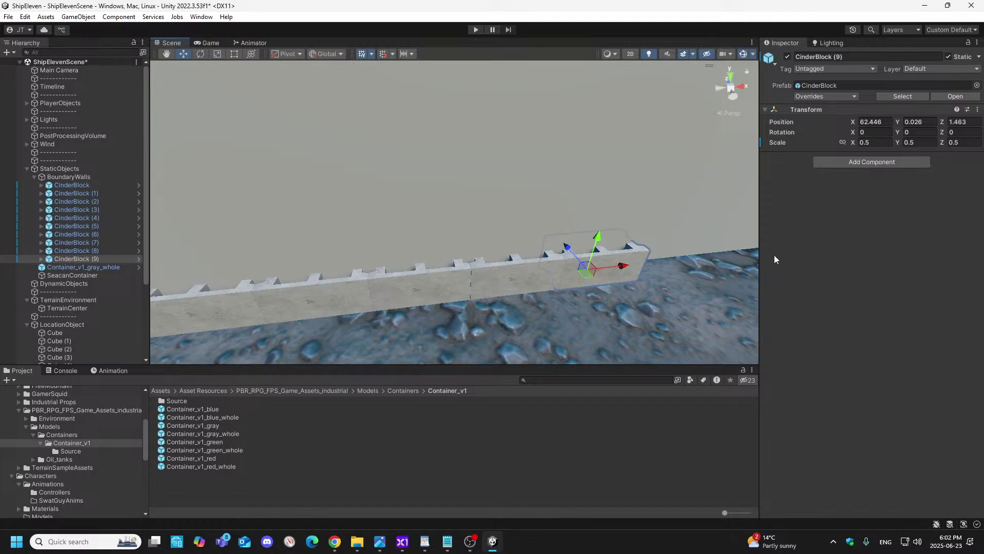
click(887, 122)
key(BackSpace)
key(BackSpace)
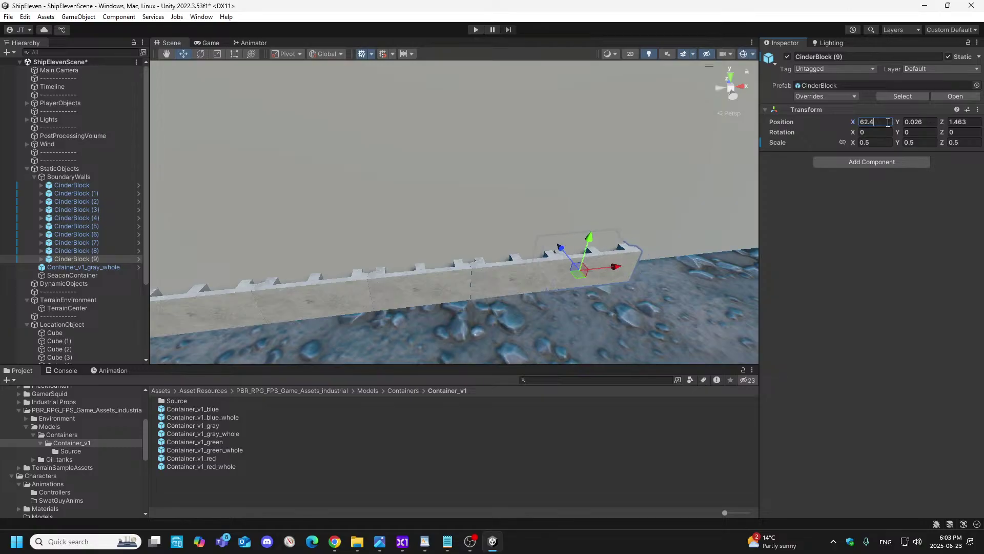
text(51)
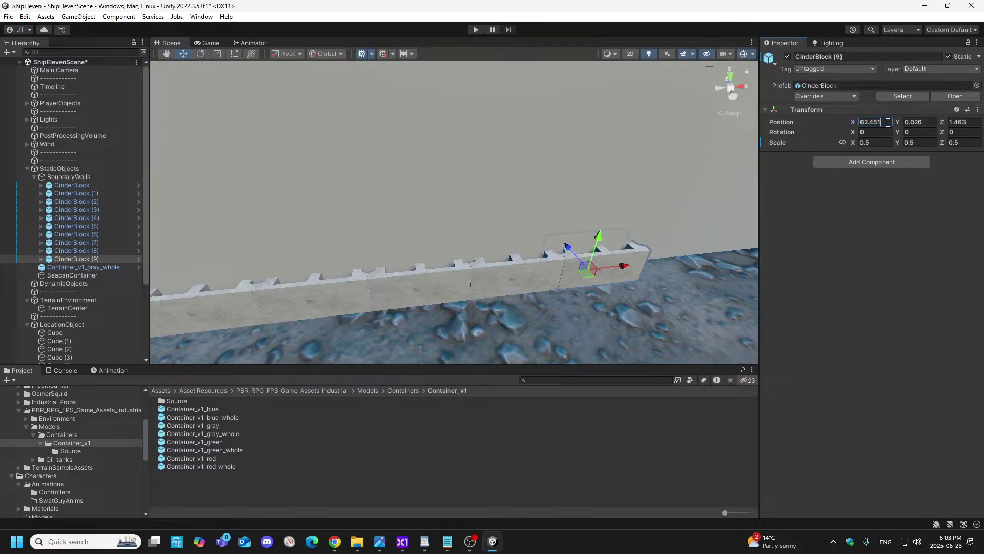
- Duplicate CinderBlock (9) and place the copy at the end of the row with X position 62.913
right_click(98, 262)
click(128, 201)
drag(622, 265, 698, 267)
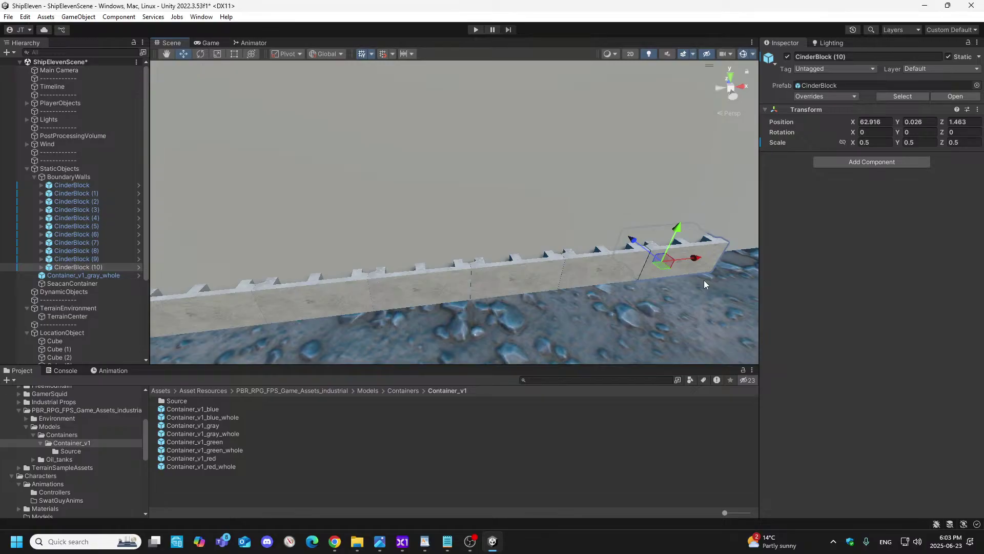
click(887, 122)
click(888, 122)
key(BackSpace)
key(BackSpace)
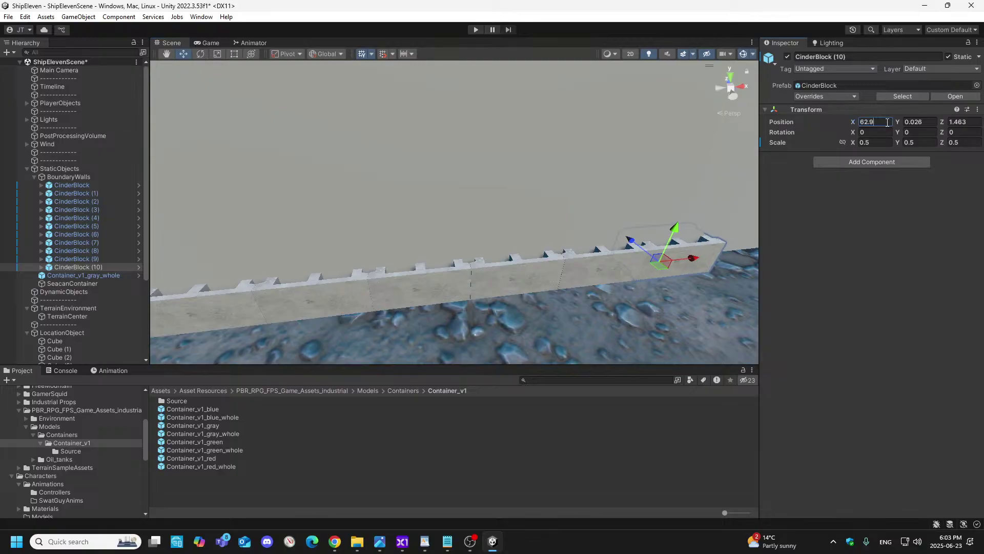
text(13)
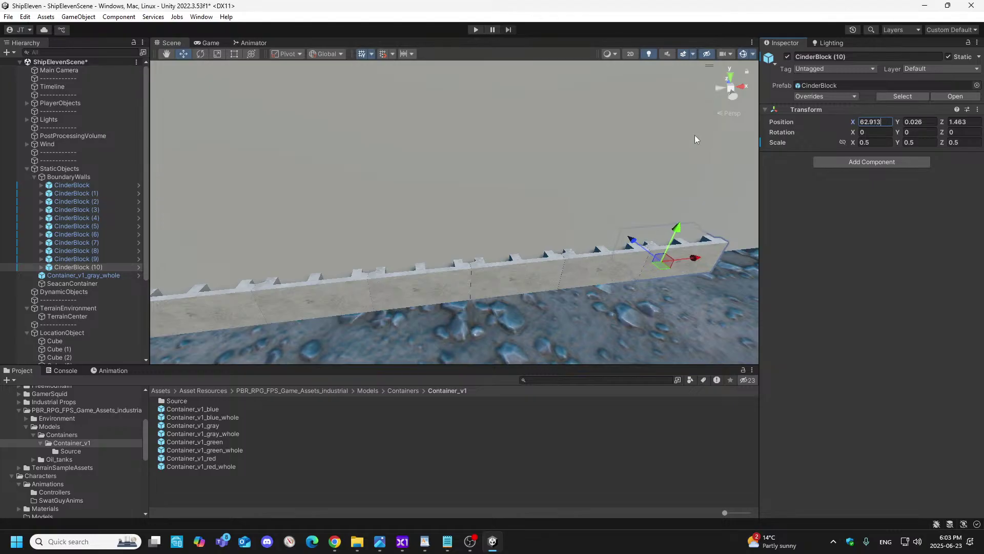
- Duplicate CinderBlock (10) and place the copy at the end of the row with X position 63.375
right_click(102, 268)
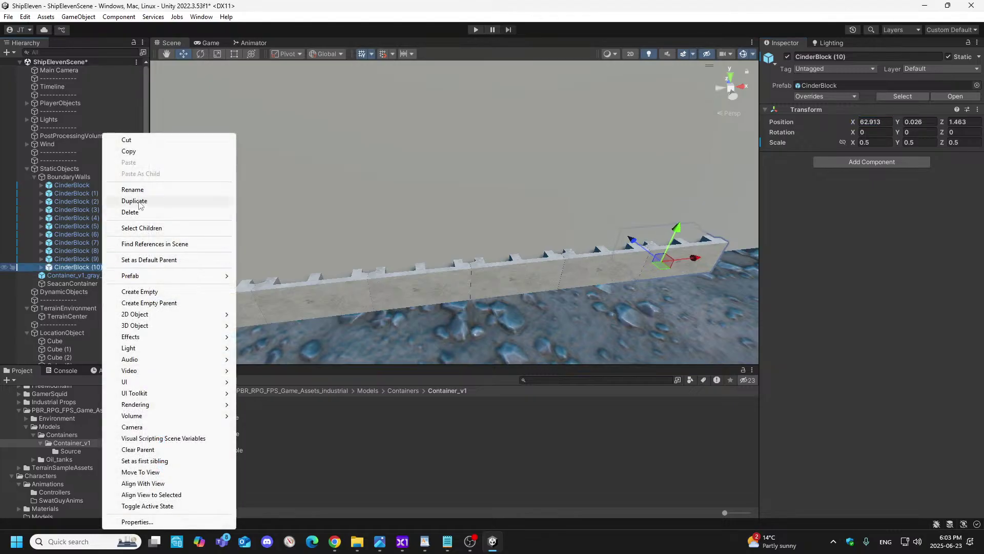
click(136, 202)
drag(695, 257, 745, 255)
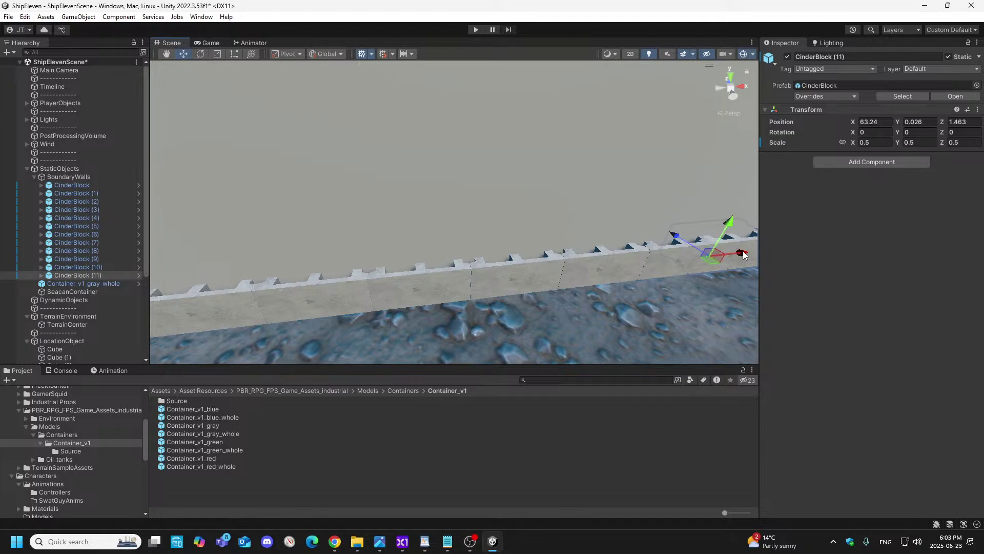
click(885, 122)
key(BackSpace)
key(BackSpace)
text(375)
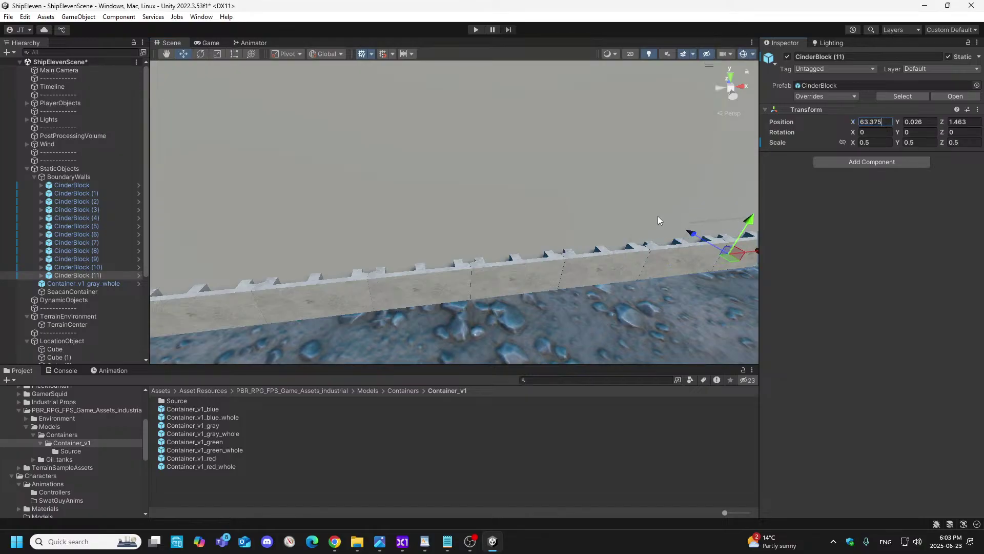
- Duplicate CinderBlock (11) and place the copy at the end of the row with X position 63.837
alt+drag(630, 191, 645, 170)
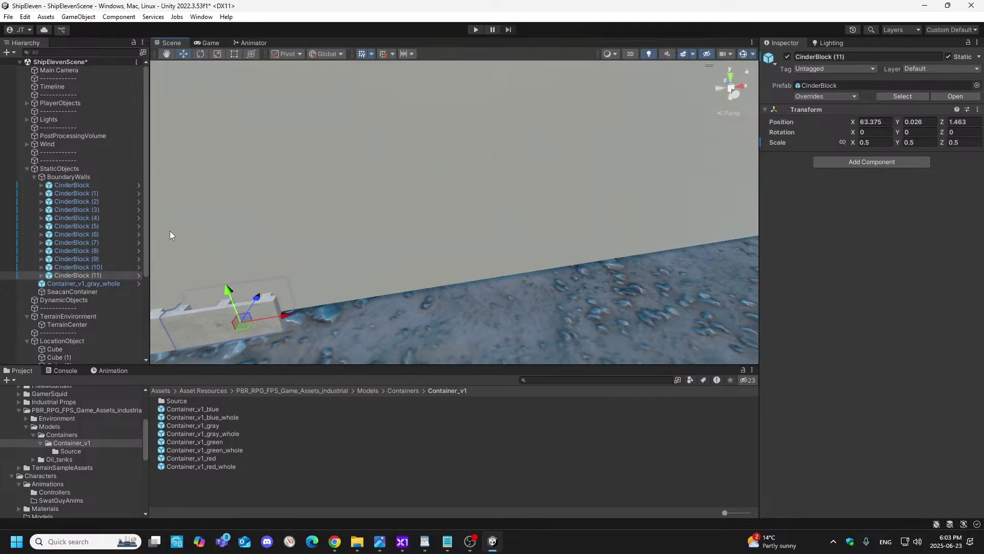
right_click(102, 275)
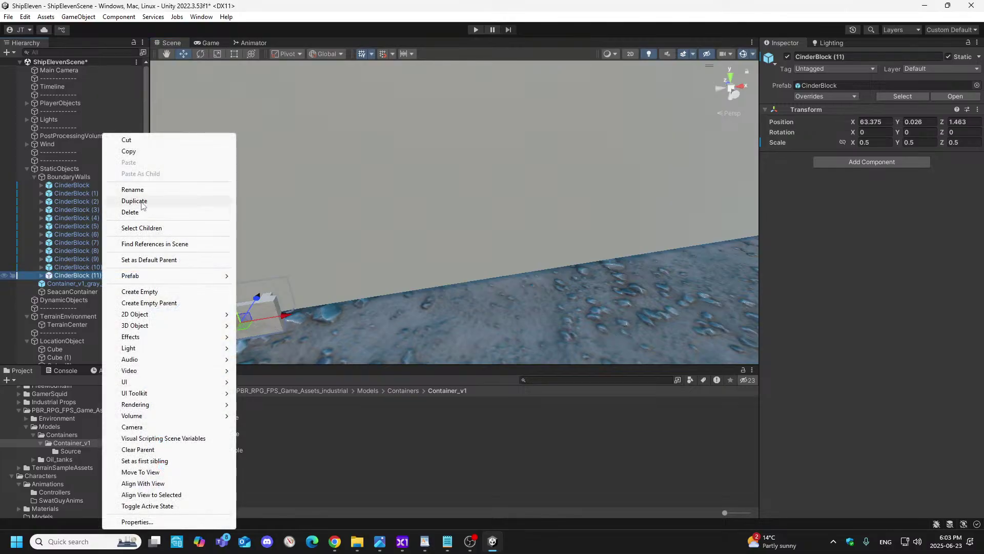
click(135, 201)
drag(358, 310, 374, 311)
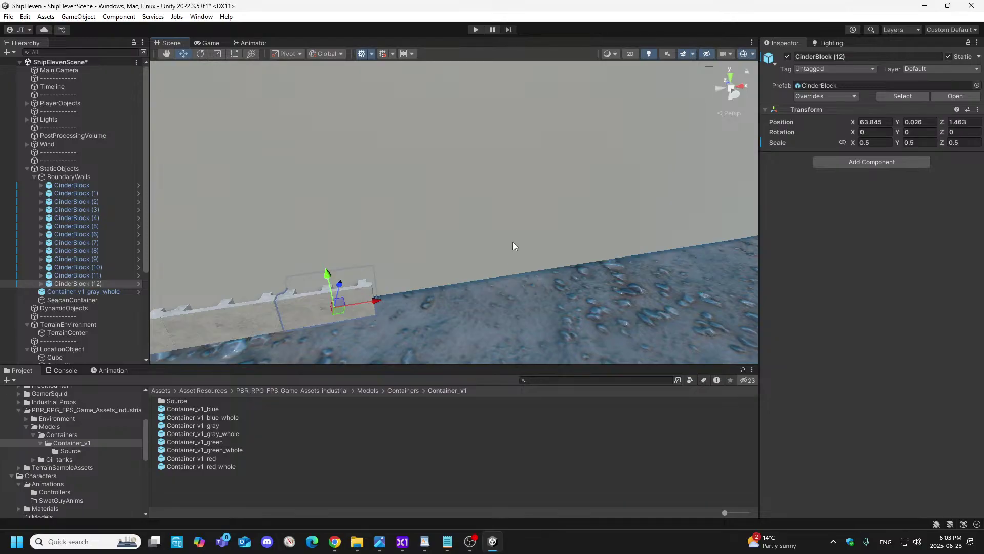
click(884, 122)
key(BackSpace)
key(BackSpace)
text(37)
- Duplicate CinderBlock (12) and place the copy at the end of the row with X position 64.229
right_click(90, 283)
click(124, 200)
drag(371, 301, 442, 291)
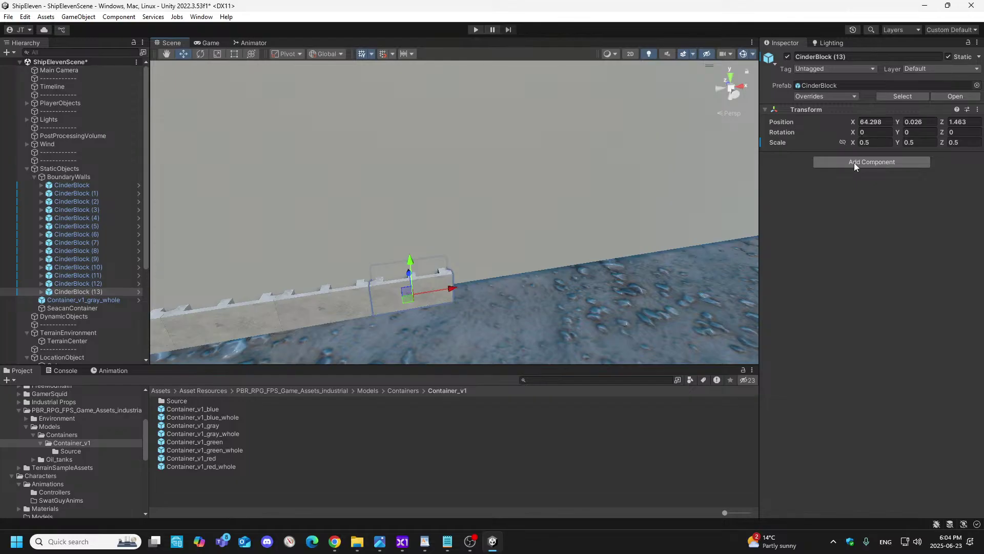
click(887, 122)
key(BackSpace)
key(BackSpace)
text(29)
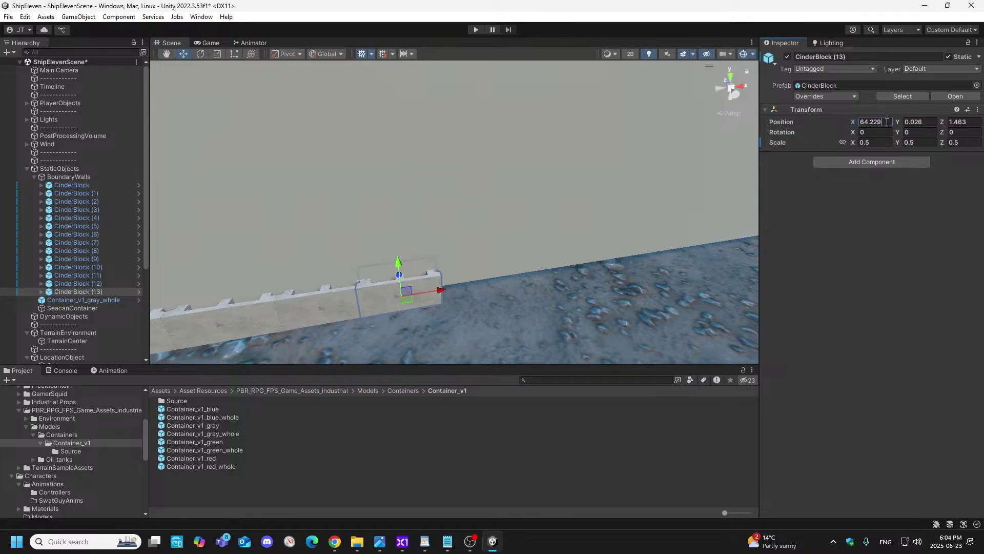
- Set the X position of CinderBlock (13) to 64.299
key(BackSpace)
key(BackSpace)
text(99)
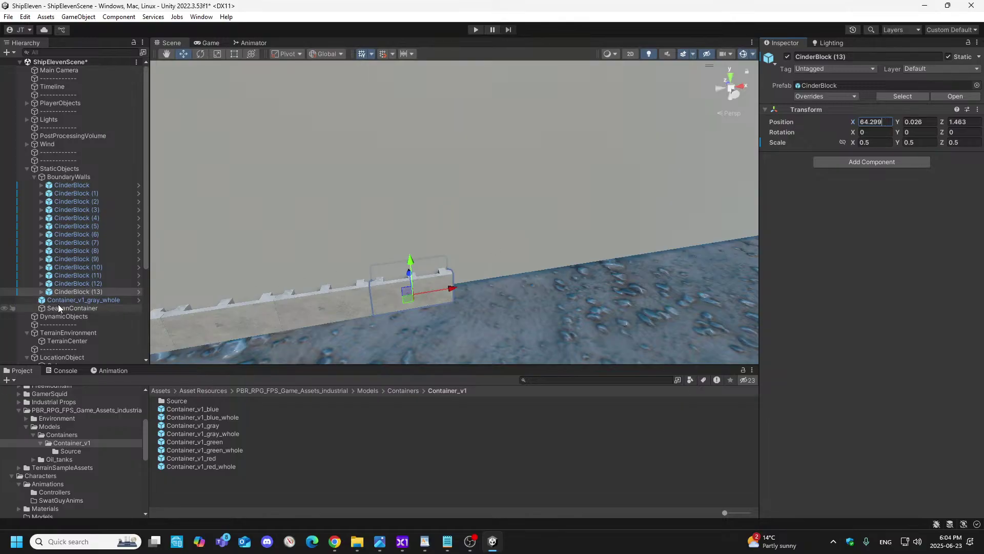
- Duplicate CinderBlock (13) and place the copy at the end of the row with X position 64.761
right_click(72, 293)
click(104, 201)
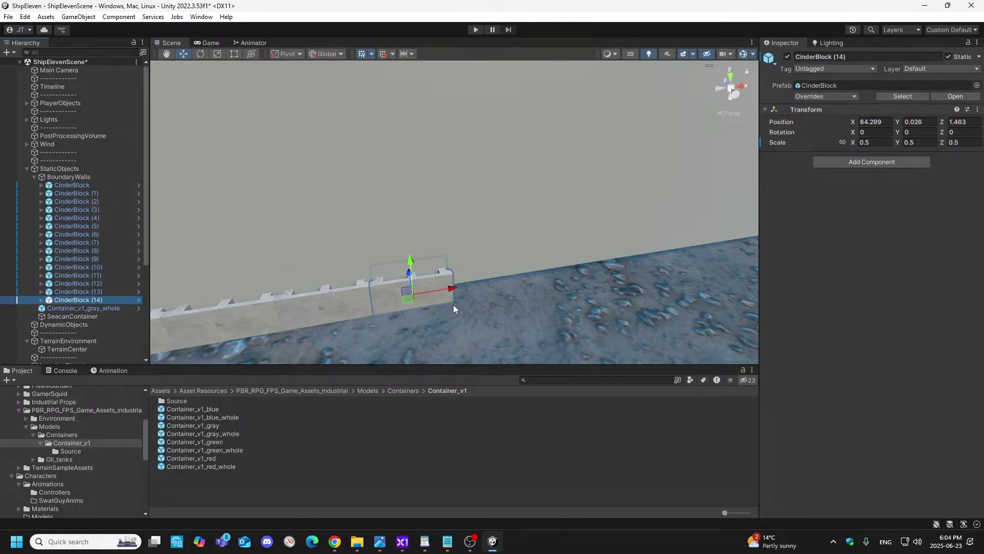
click(452, 292)
drag(531, 272, 521, 282)
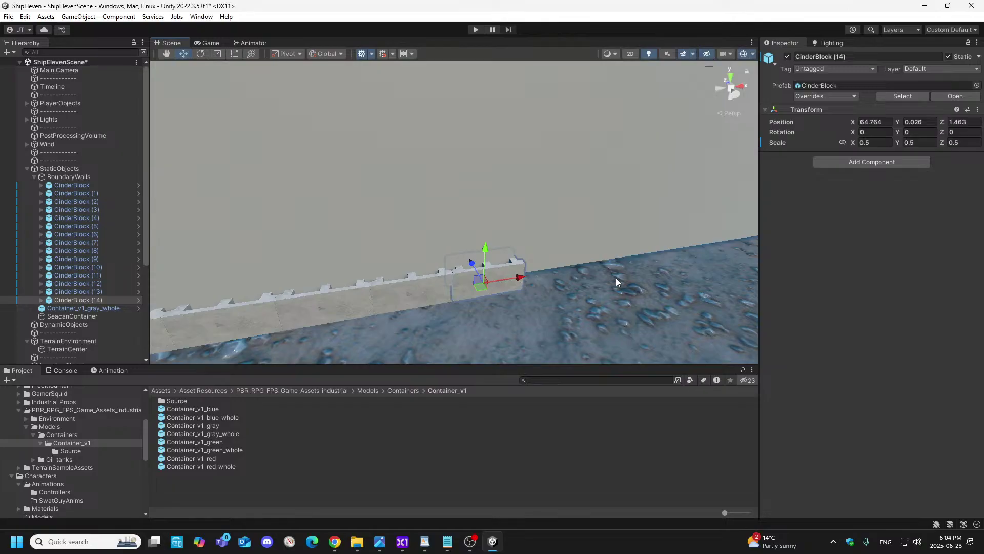
click(889, 122)
key(BackSpace)
text(1)
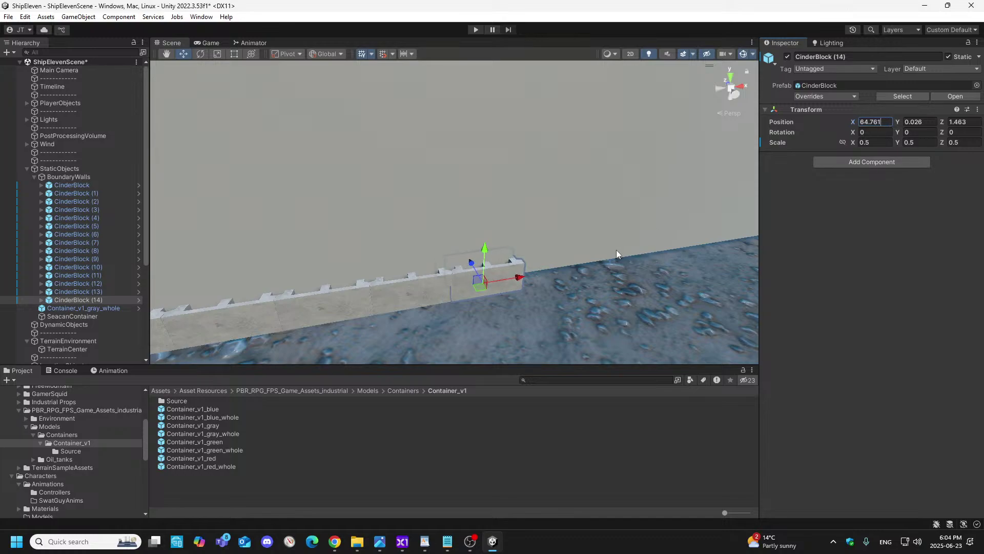
- Duplicate CinderBlock (14) and place the copy at the end of the row with X position 65.223
right_click(90, 300)
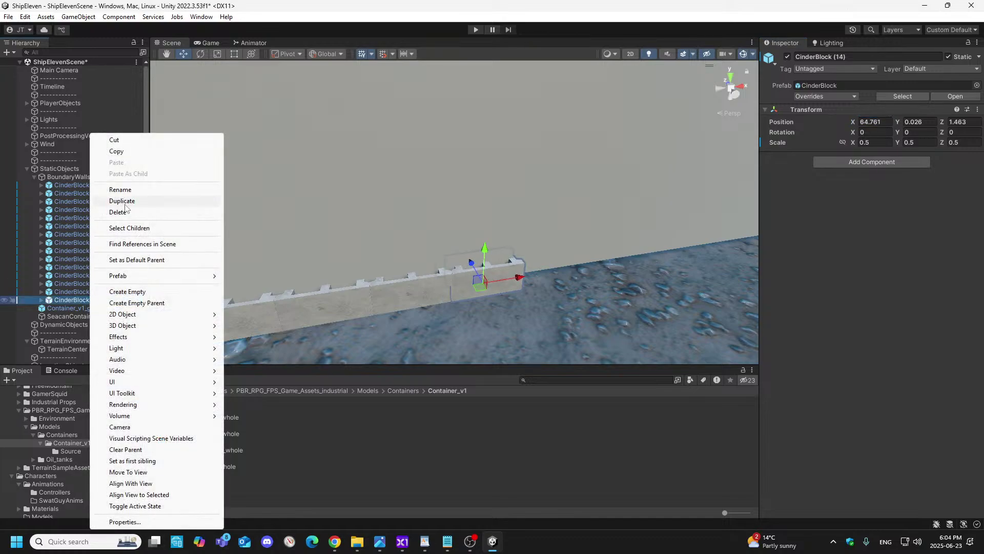
click(125, 201)
drag(518, 282, 581, 272)
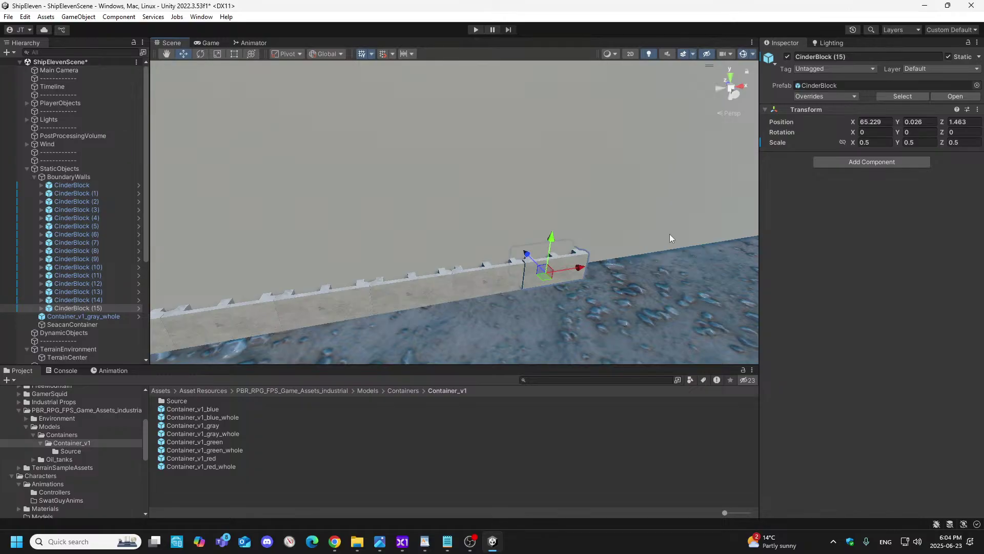
click(890, 121)
text(65.223)
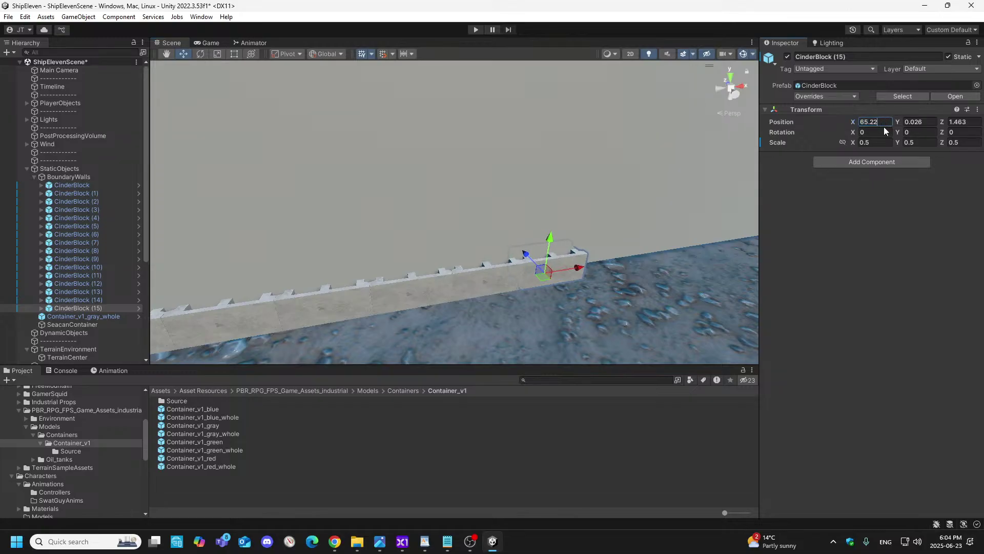
- Duplicate CinderBlock (15) and place the copy at the end of the row with X position 65.685
right_click(121, 307)
click(216, 201)
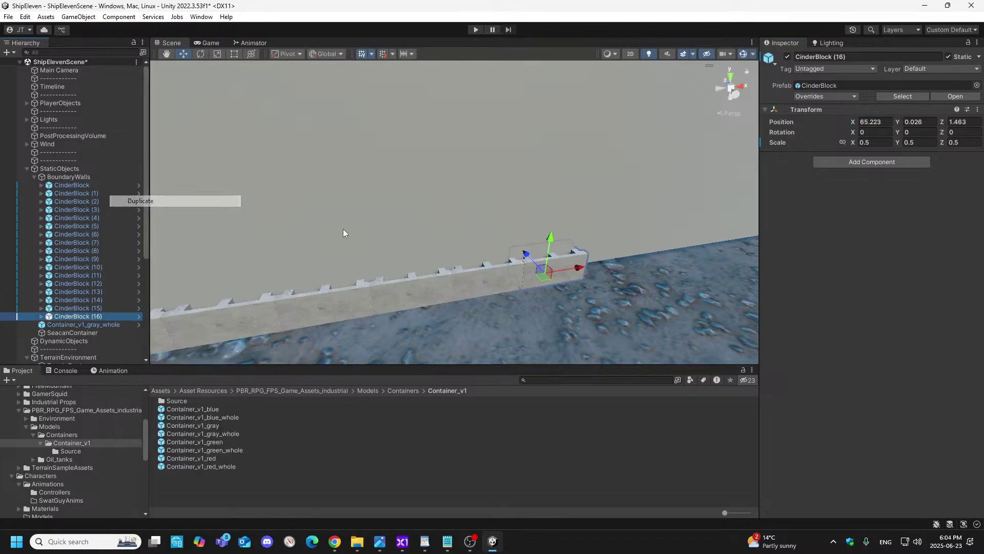
drag(579, 273, 632, 265)
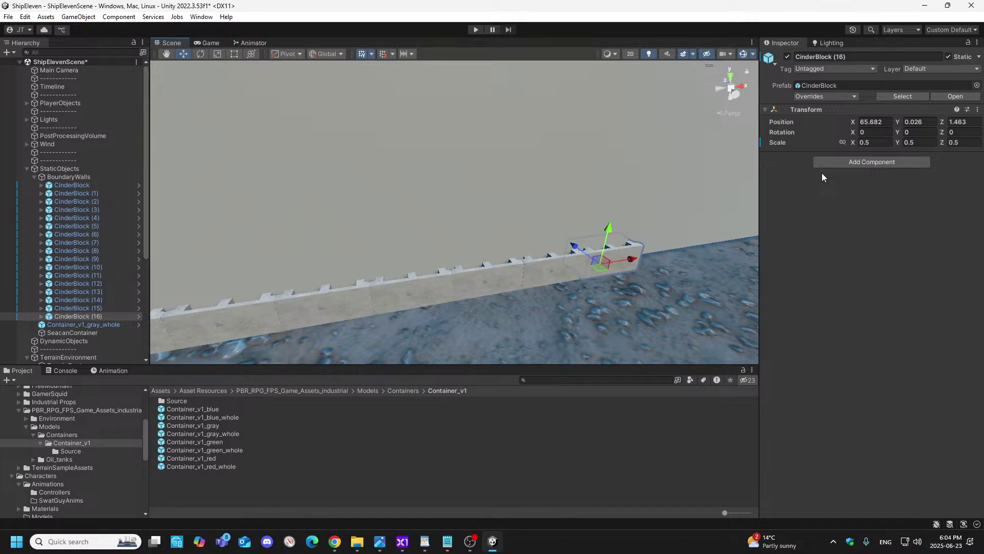
click(886, 122)
text(685)
- Duplicate CinderBlock (16) and place the copy at the end of the row with X position 66.147
right_click(108, 316)
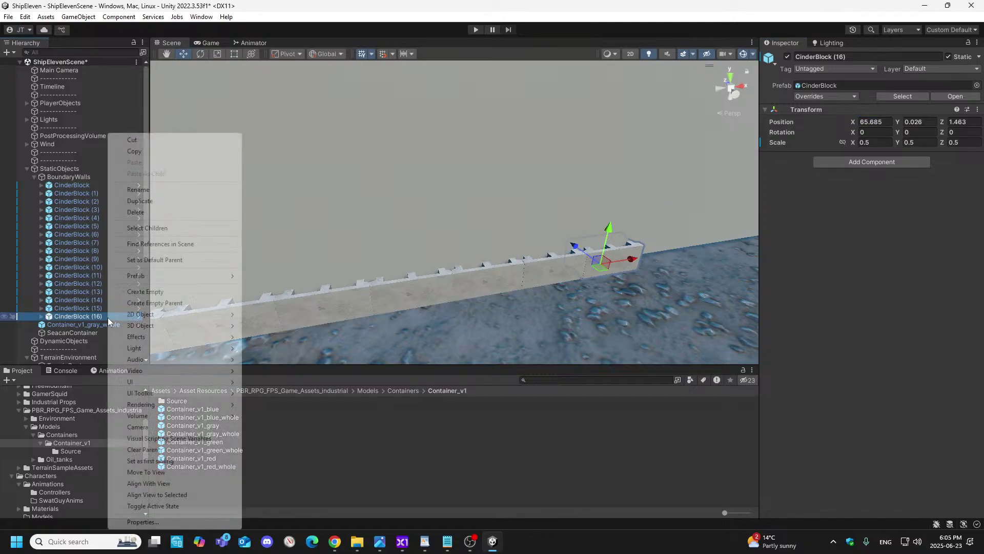
click(140, 202)
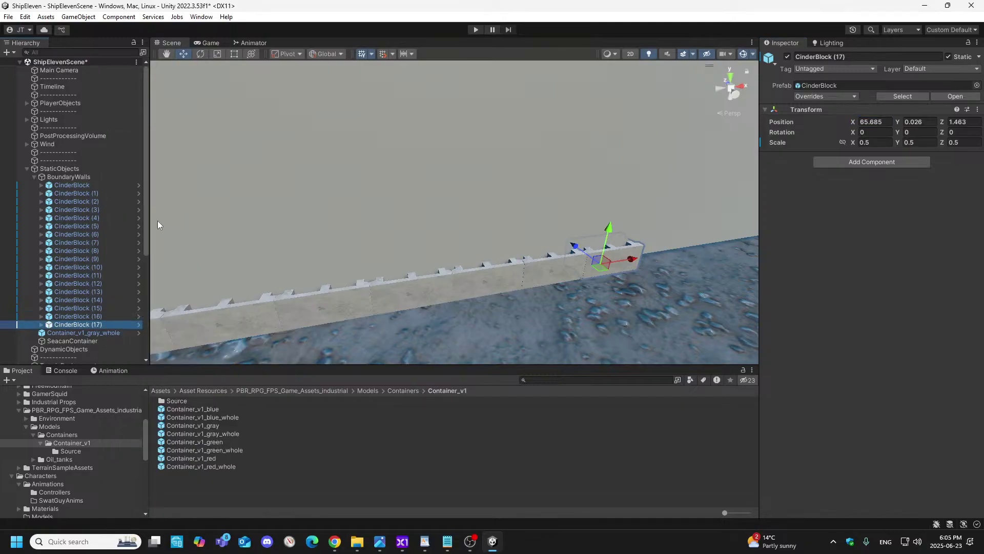
drag(626, 262, 679, 267)
click(887, 121)
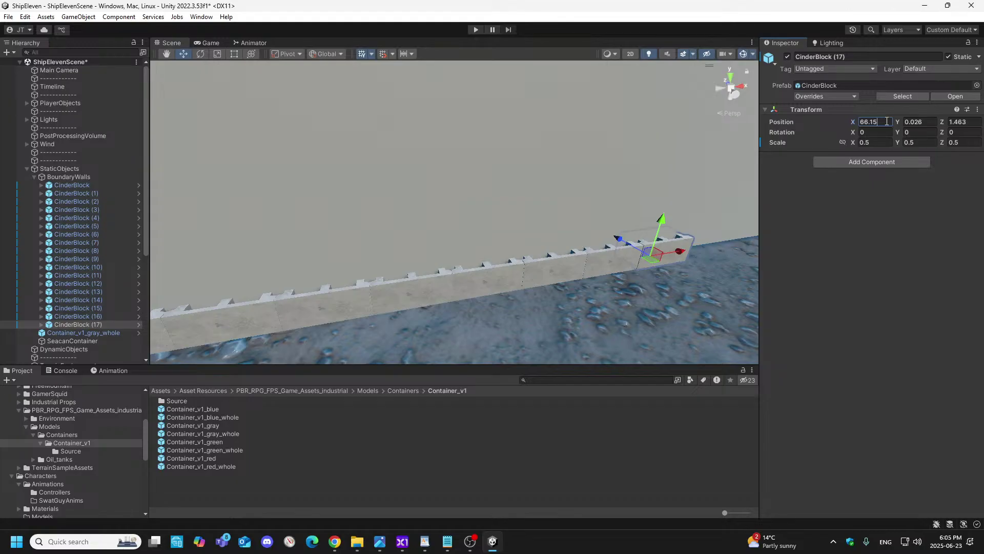
key(BackSpace)
key(BackSpace)
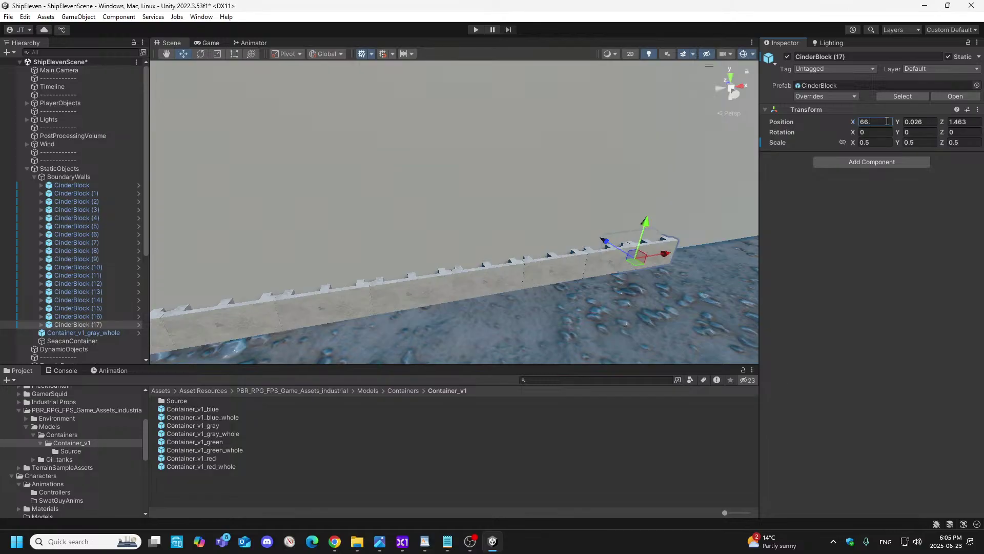
text(147)
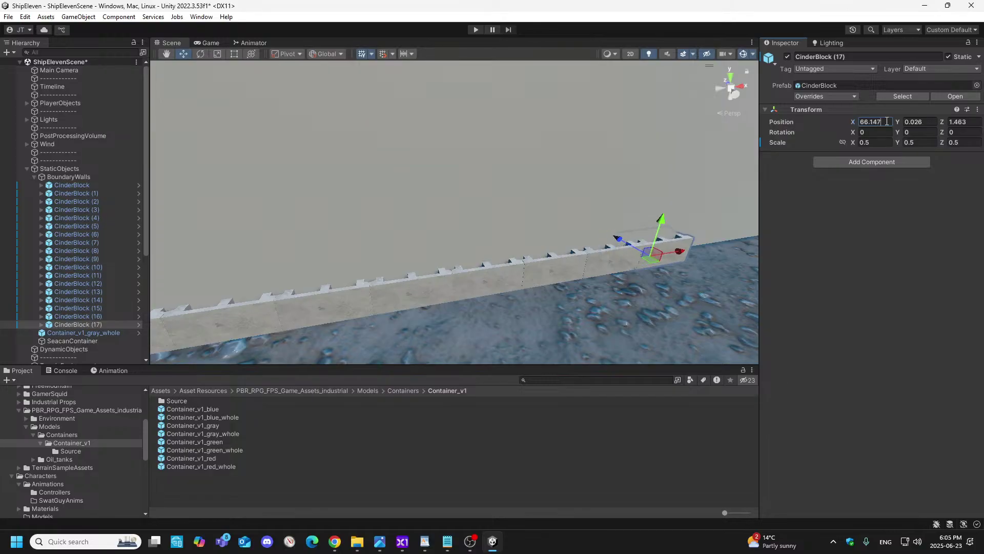
- Duplicate CinderBlock (17) and place the copy at the end of the row with X position 66.609
right_click(115, 324)
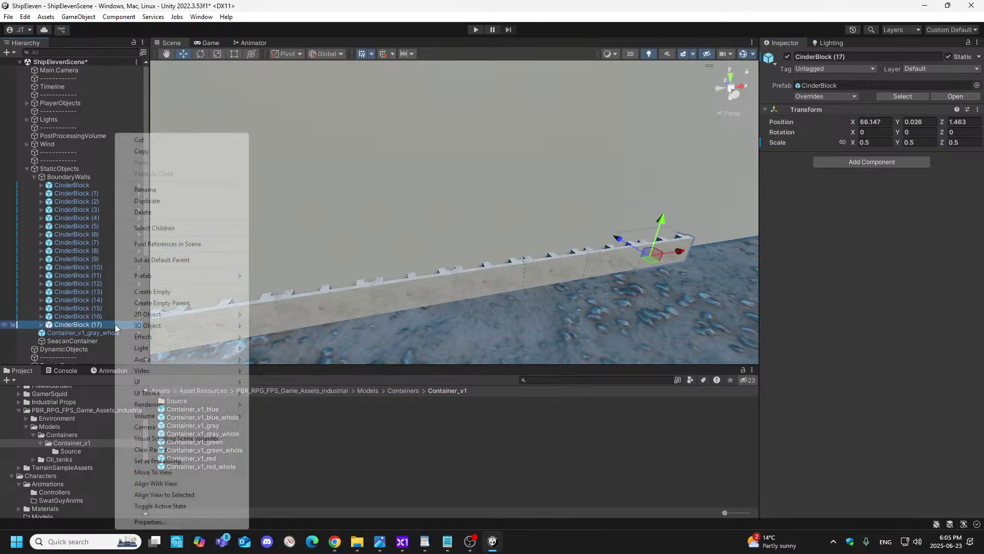
click(162, 206)
drag(685, 253, 724, 249)
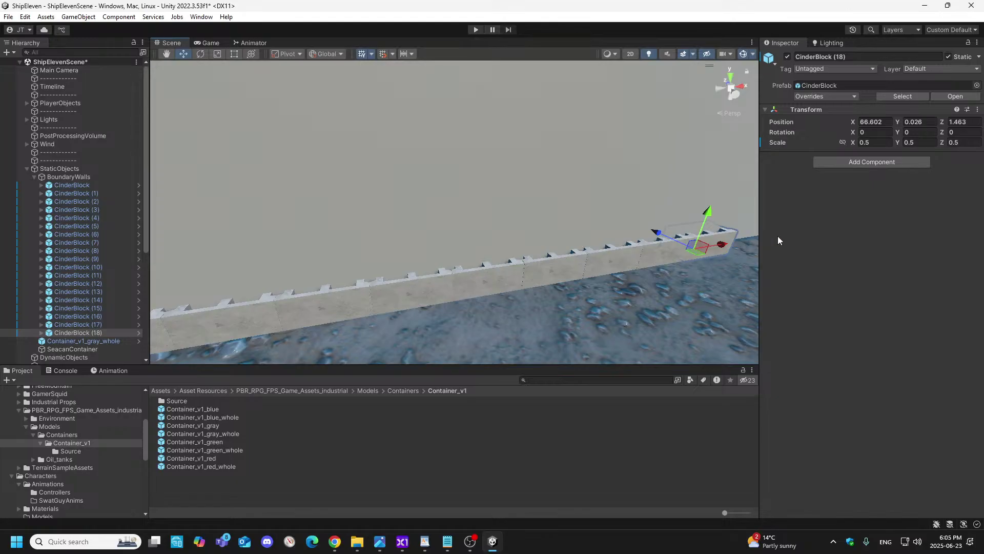
mouse_move(727, 245)
mouse_down()
mouse_move(744, 241)
mouse_move(732, 253)
mouse_up()
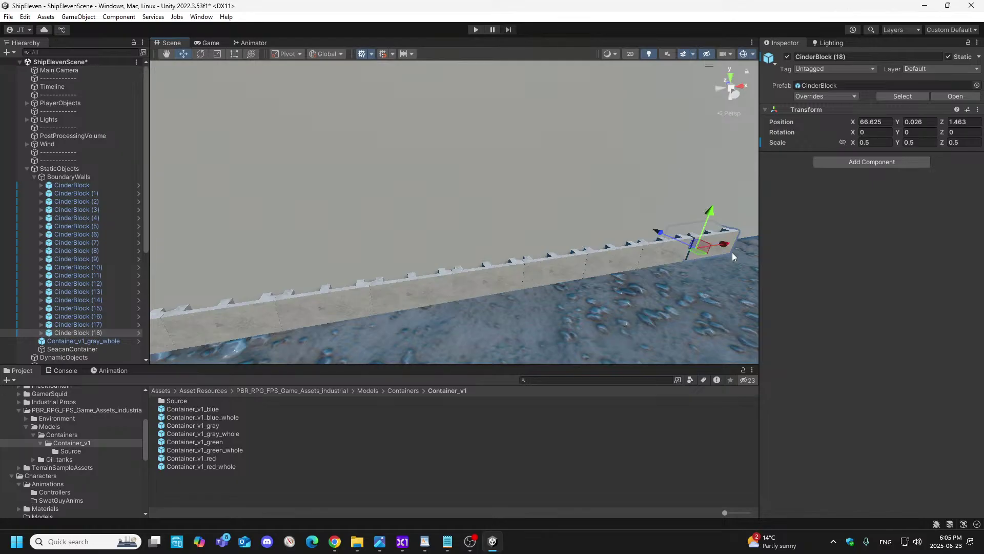
click(888, 121)
key(BackSpace)
key(BackSpace)
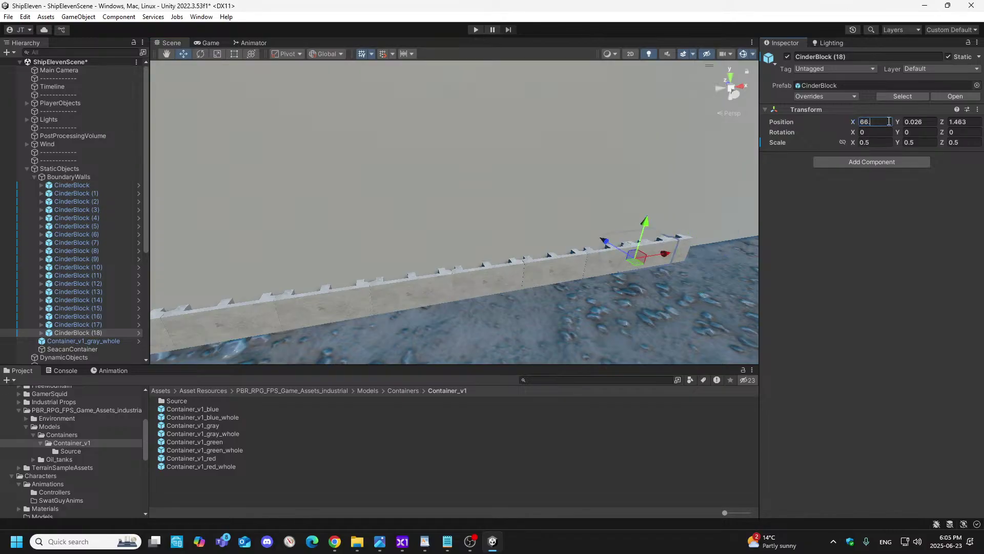
text(609)
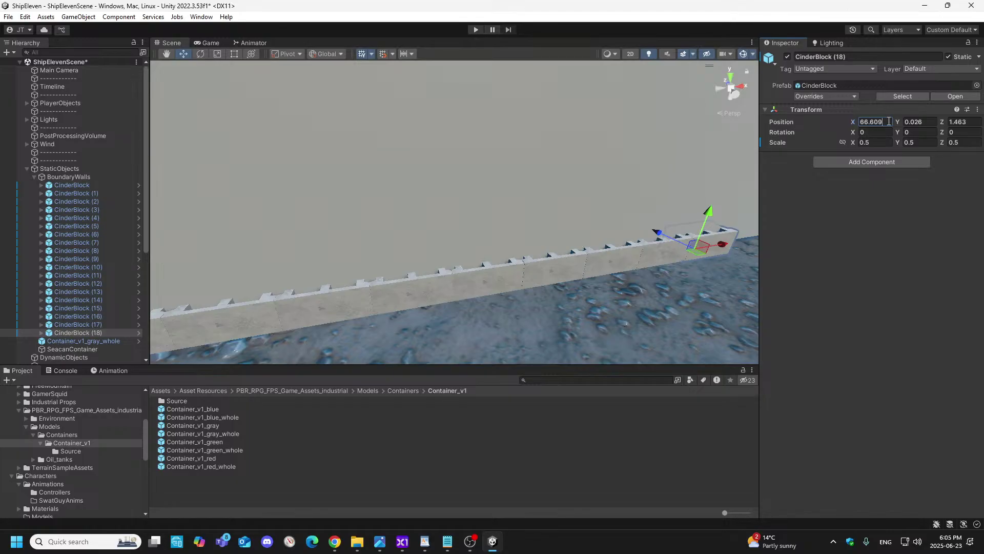
- Duplicate CinderBlock (18) and place the copy at the end of the row with X position 67.071
right_drag(591, 210, 622, 187)
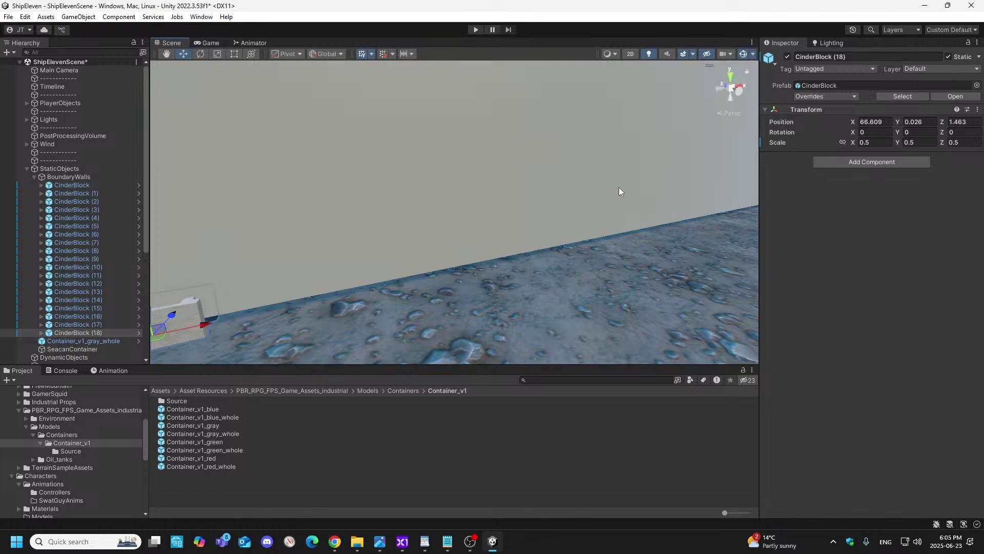
right_click(110, 333)
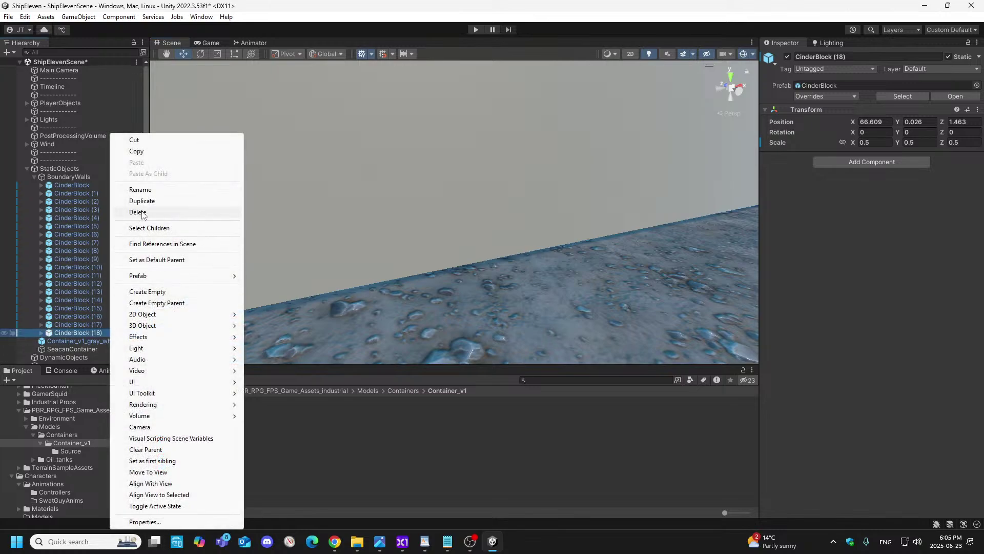
click(130, 200)
drag(201, 323, 312, 327)
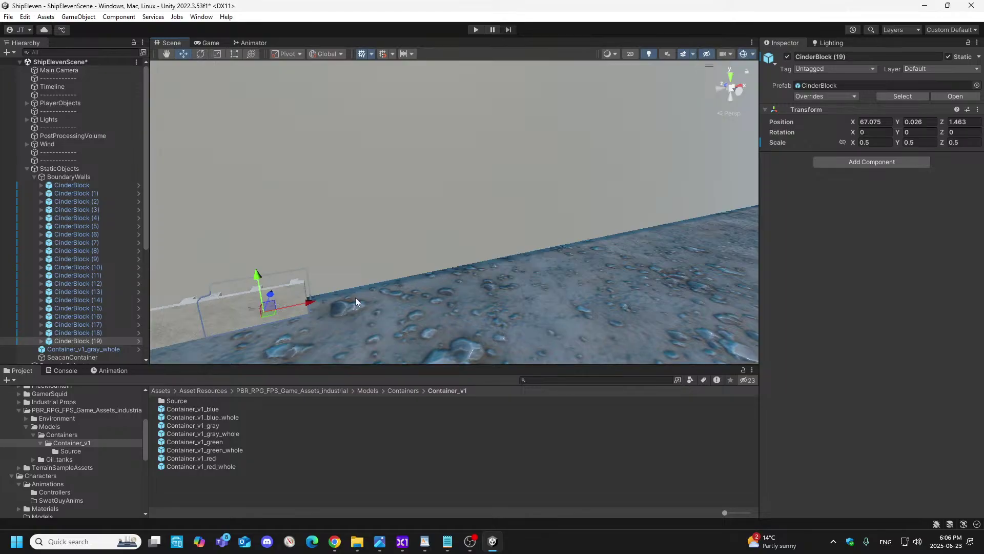
click(887, 122)
key(BackSpace)
text(1)
- Duplicate CinderBlock (19) and place the copy at the end of the row with X position 67.533
right_click(91, 340)
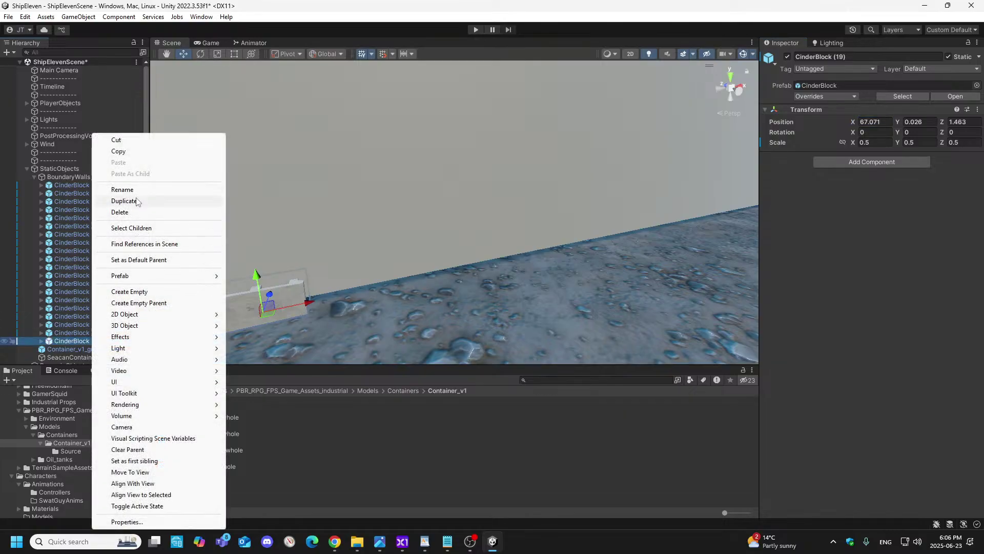
click(137, 201)
click(345, 297)
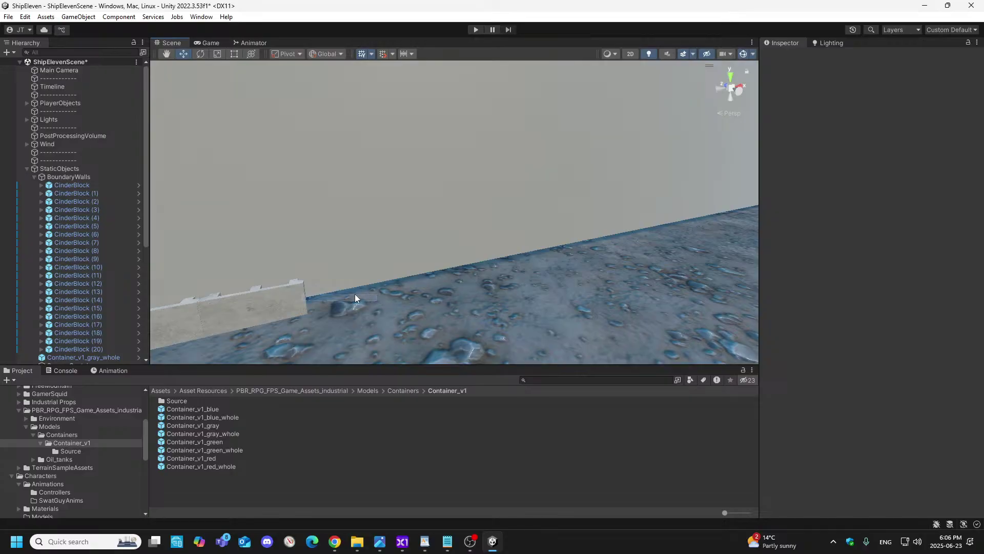
click(252, 321)
drag(318, 306, 395, 314)
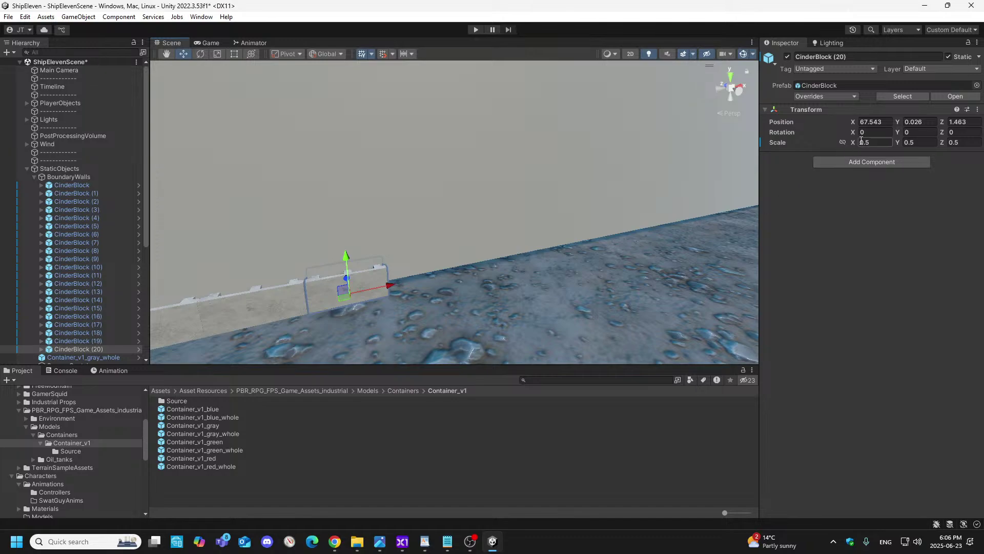
click(892, 124)
click(888, 122)
key(BackSpace)
key(BackSpace)
text(33)
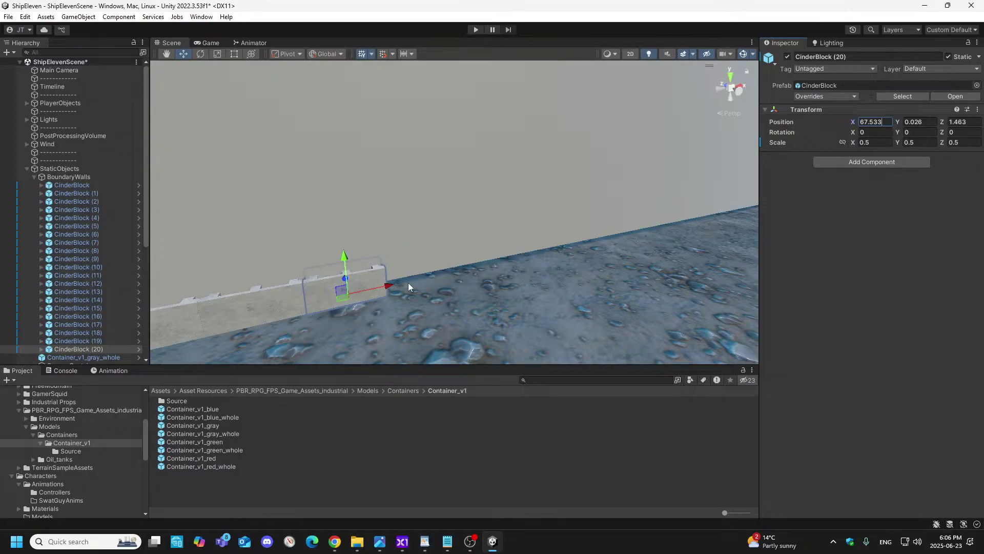
drag(386, 286, 425, 285)
key(ctrl+z)
- Duplicate CinderBlock (20) and place the copy at the end of the row with X position 67.995
right_click(94, 349)
click(139, 204)
drag(146, 223, 148, 292)
drag(388, 285, 454, 282)
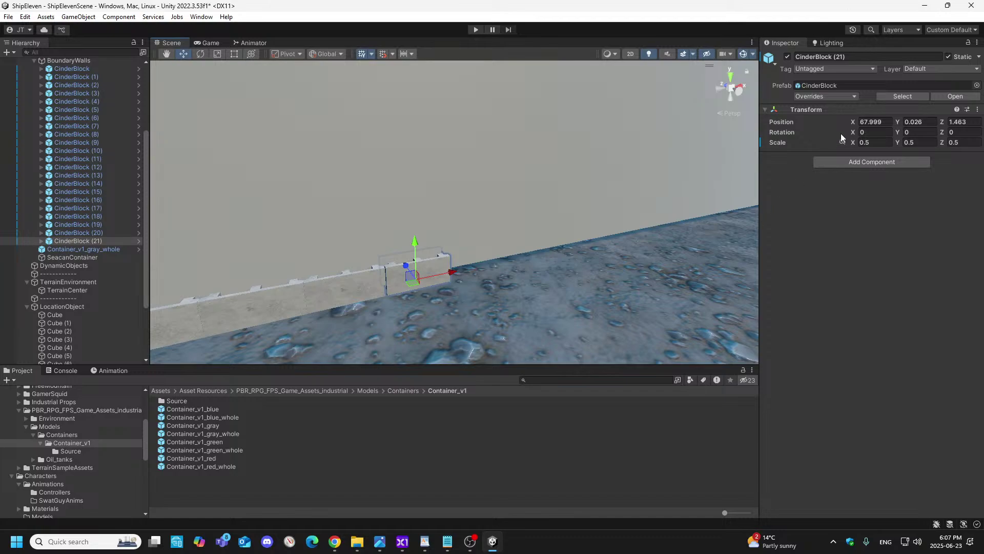
click(887, 122)
click(889, 125)
key(BackSpace)
text(5)
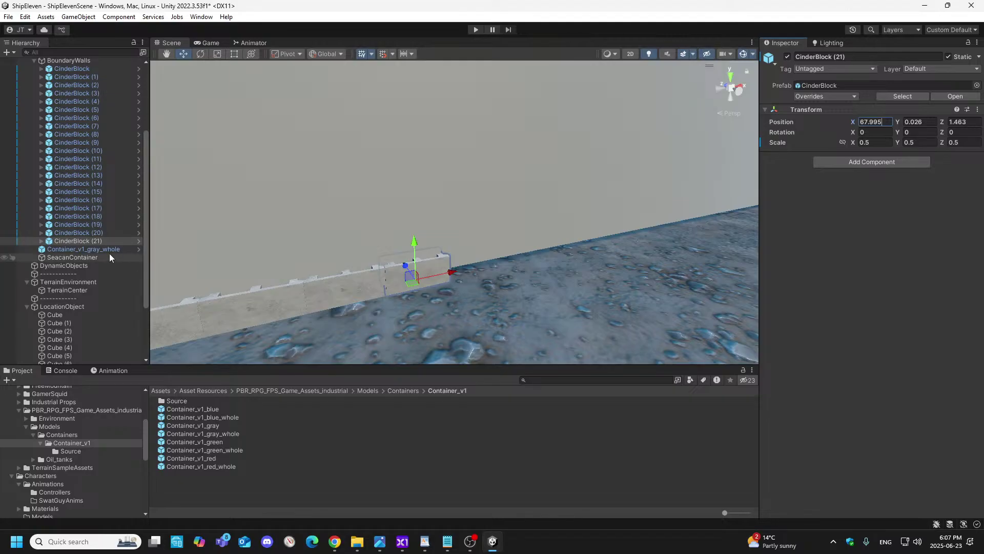
- Duplicate CinderBlock (21) and place the copy at the end of the row with X position 68.457
right_click(112, 240)
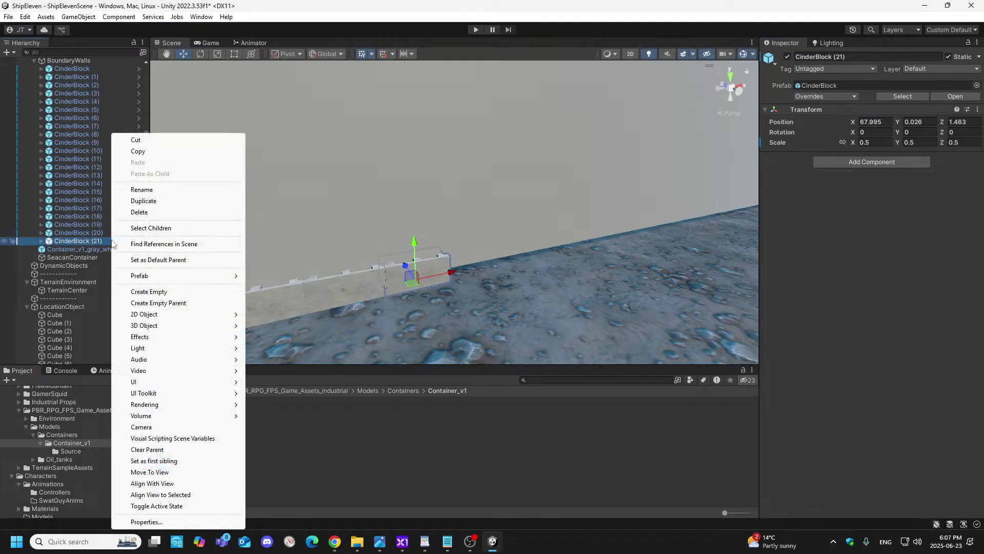
click(154, 201)
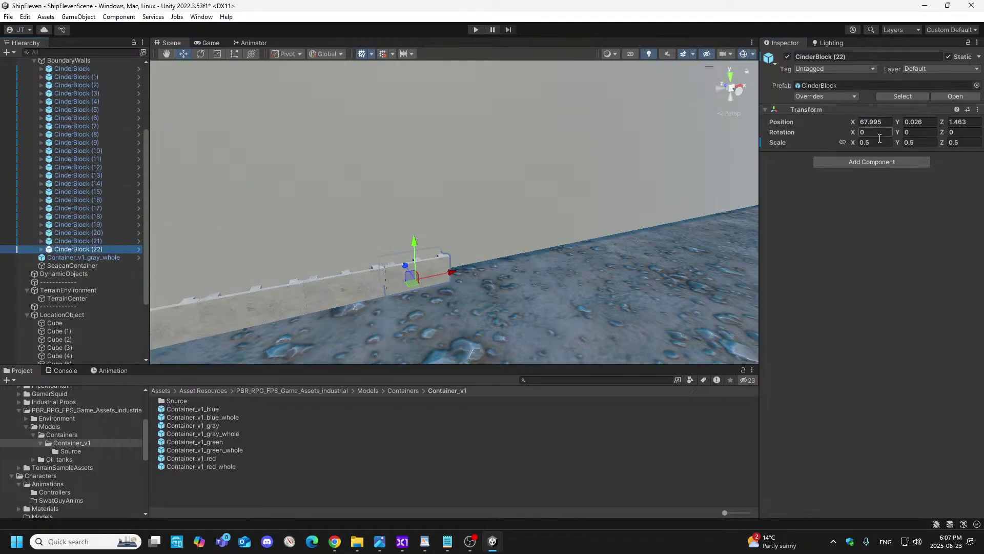
drag(453, 278, 505, 266)
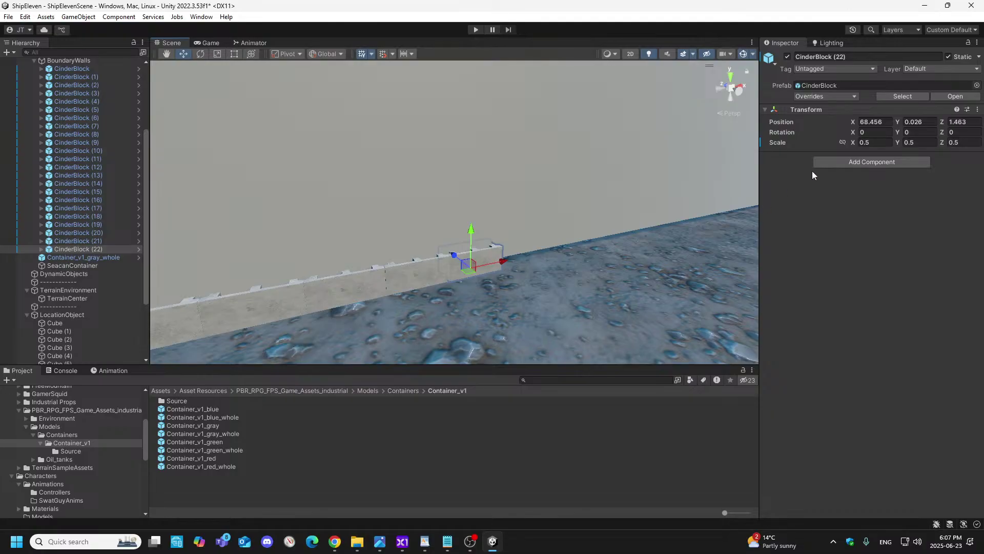
click(888, 121)
key(BackSpace)
text(7)
- Duplicate CinderBlock (22) and move the copy along the X axis to the end of the row, at about 68.918
right_click(82, 248)
click(115, 201)
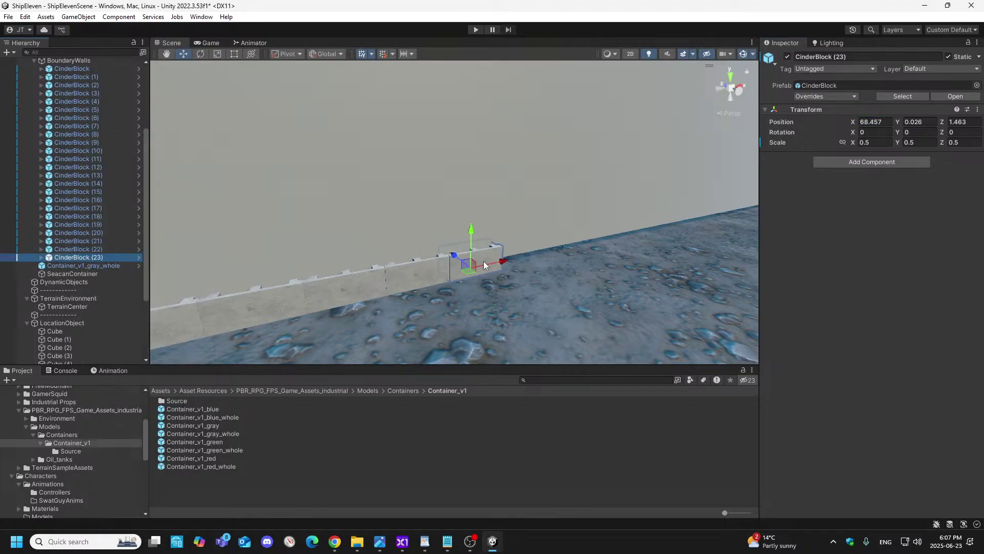
drag(501, 263, 550, 256)
drag(552, 263, 547, 263)
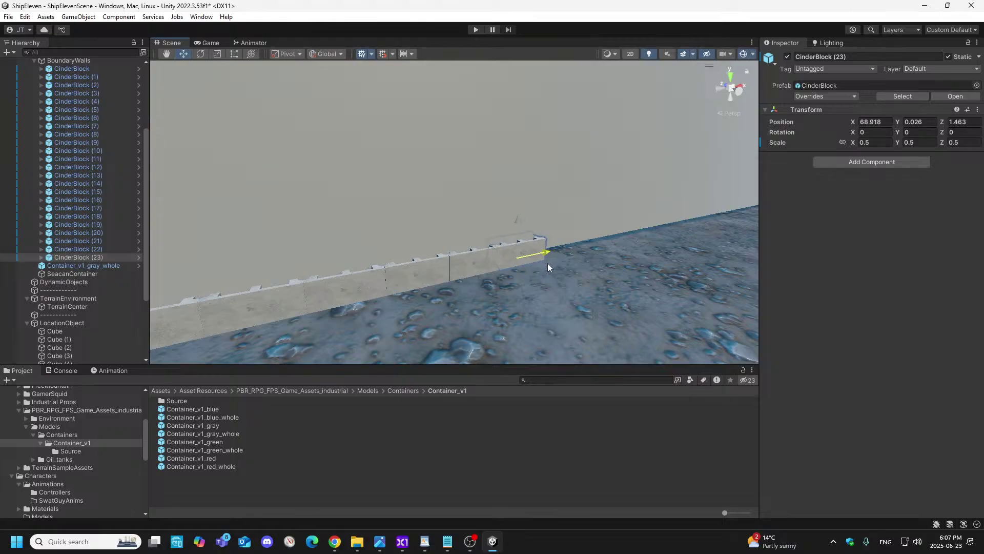
- Set the X position of CinderBlock (23) to 68.919
click(883, 122)
click(885, 123)
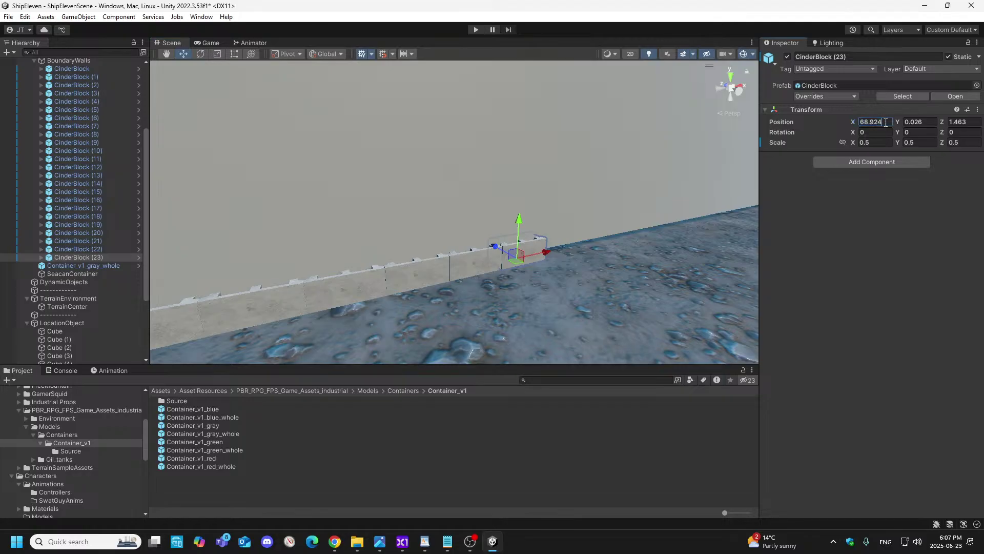
key(BackSpace)
key(BackSpace)
key(BackSpace)
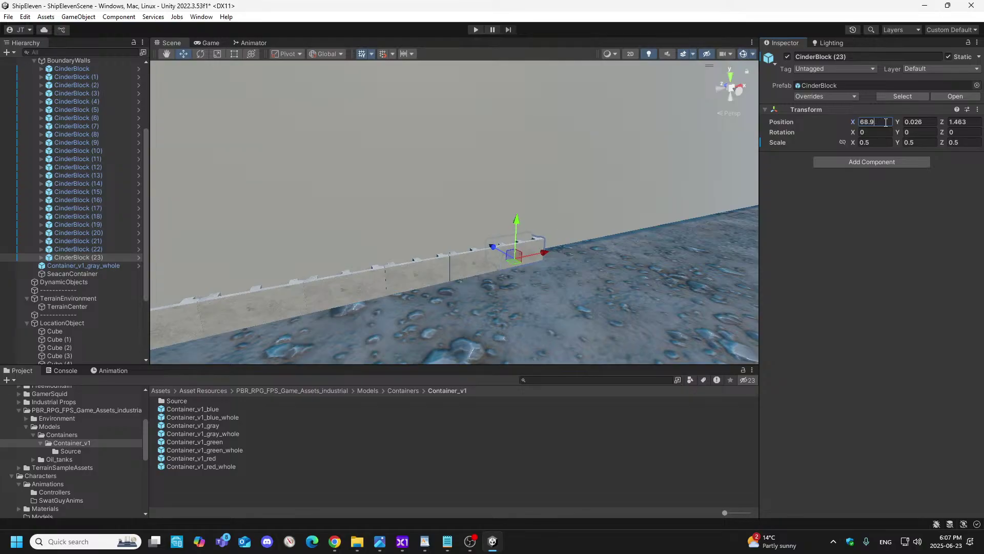
text(919)
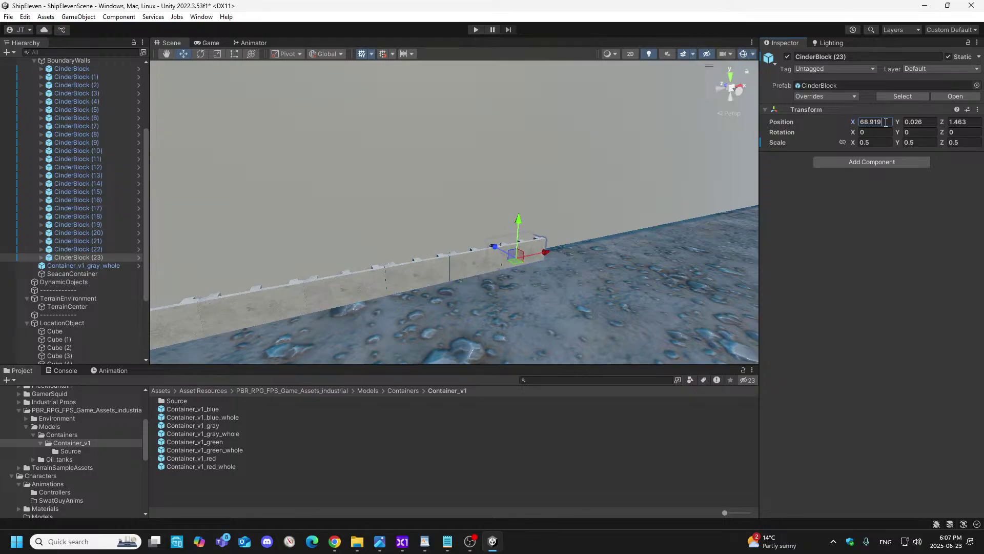
- Duplicate CinderBlock (23), move the copy along X to the end of the row, and set its X position to 69.381
right_click(108, 258)
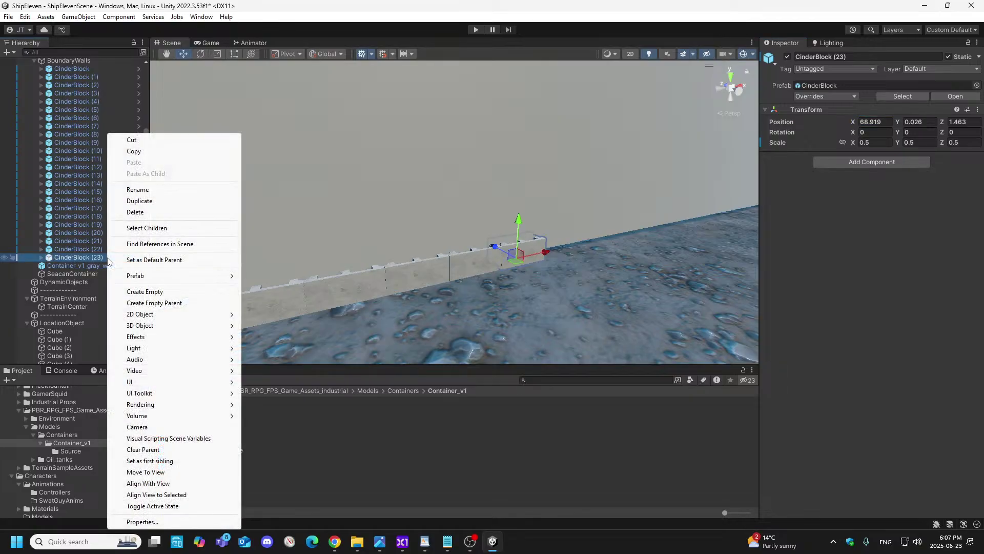
click(140, 201)
drag(545, 257, 585, 250)
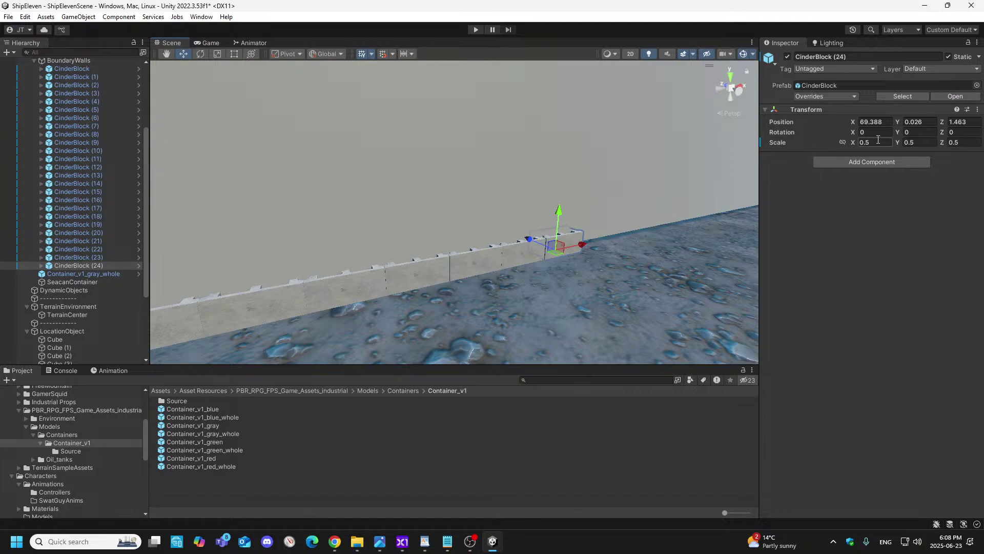
click(888, 122)
key(BackSpace)
text(1)
- Duplicate CinderBlock (24), move the copy along X to the end of the row, and set its X position to 69.843
right_click(91, 267)
click(135, 201)
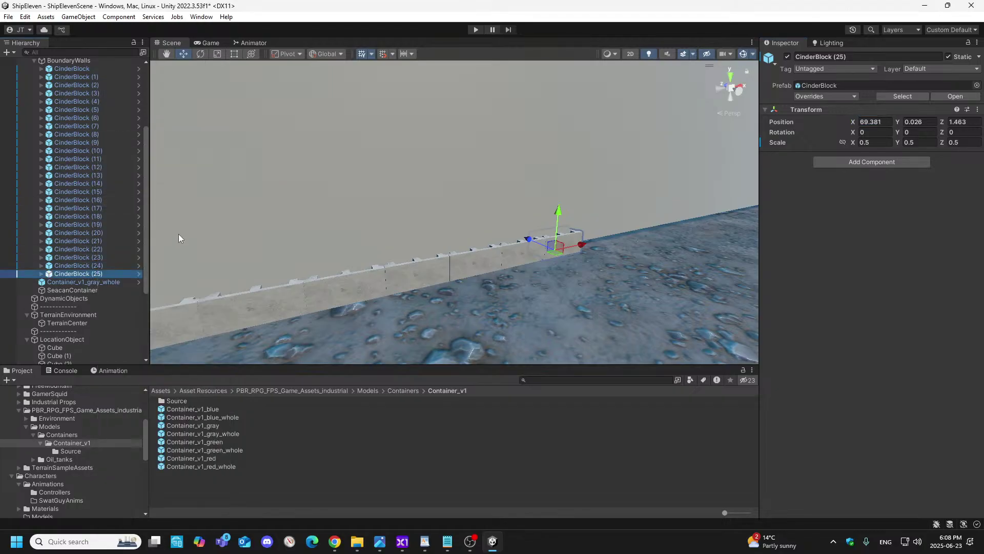
drag(585, 250, 619, 248)
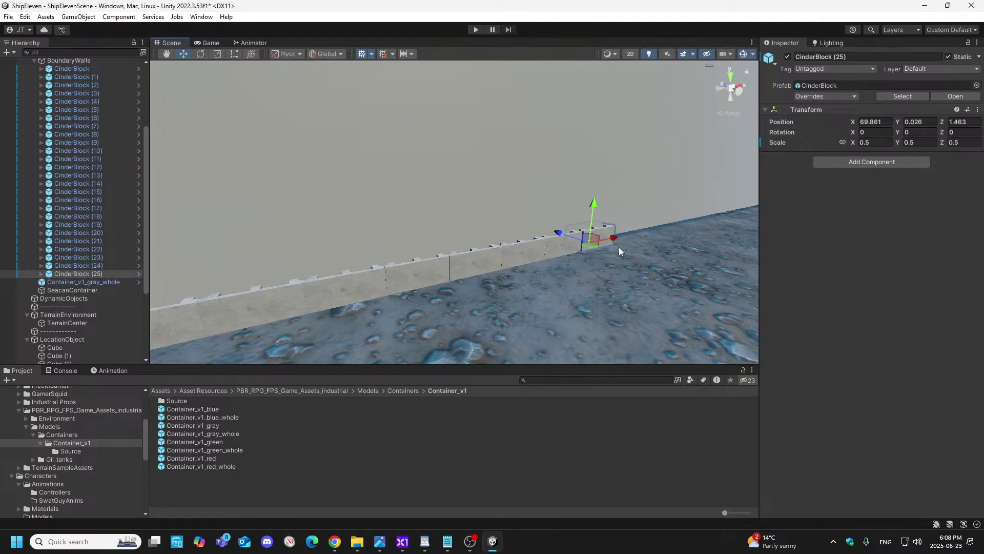
click(890, 123)
key(BackSpace)
key(BackSpace)
text(43)
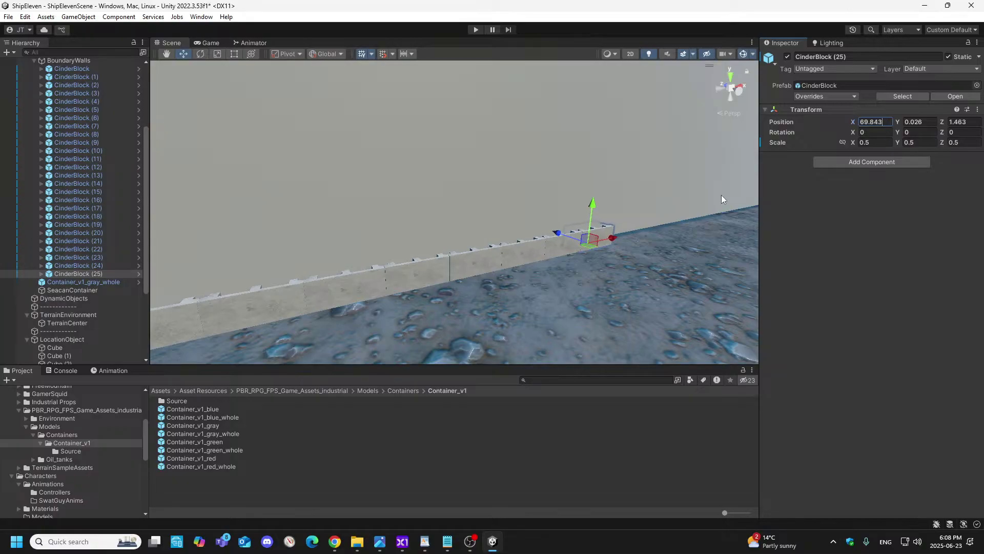
drag(614, 239, 637, 237)
key(ctrl+z)
- Duplicate CinderBlock (25), move the copy along X to the end of the row, and set its X position to 70.305
right_click(96, 273)
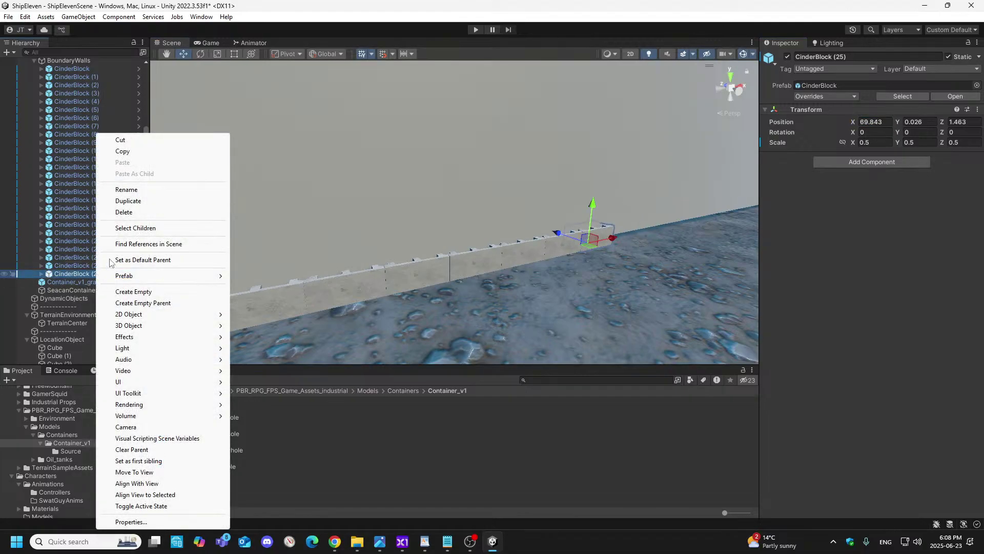
click(131, 202)
drag(610, 237, 641, 240)
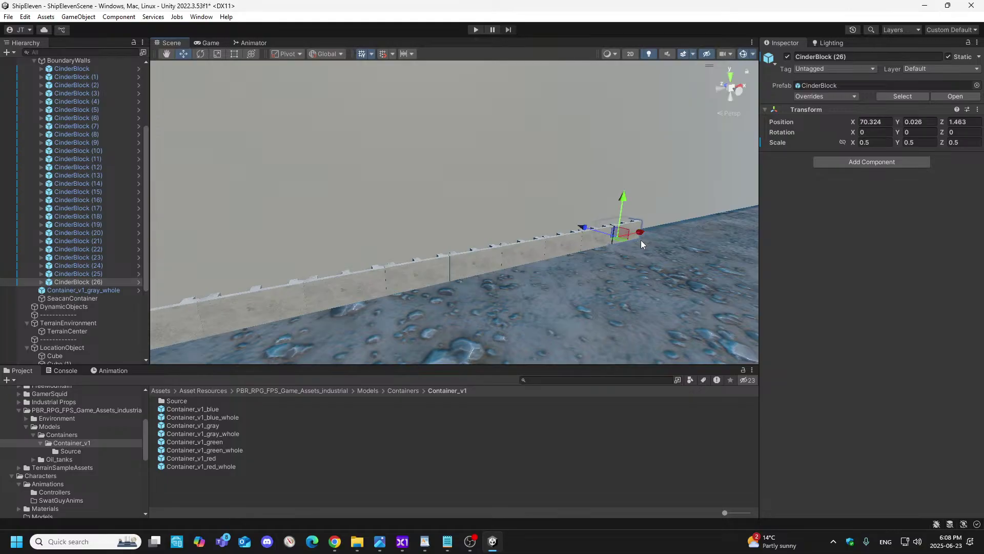
click(888, 119)
click(892, 123)
key(BackSpace)
key(BackSpace)
text(05)
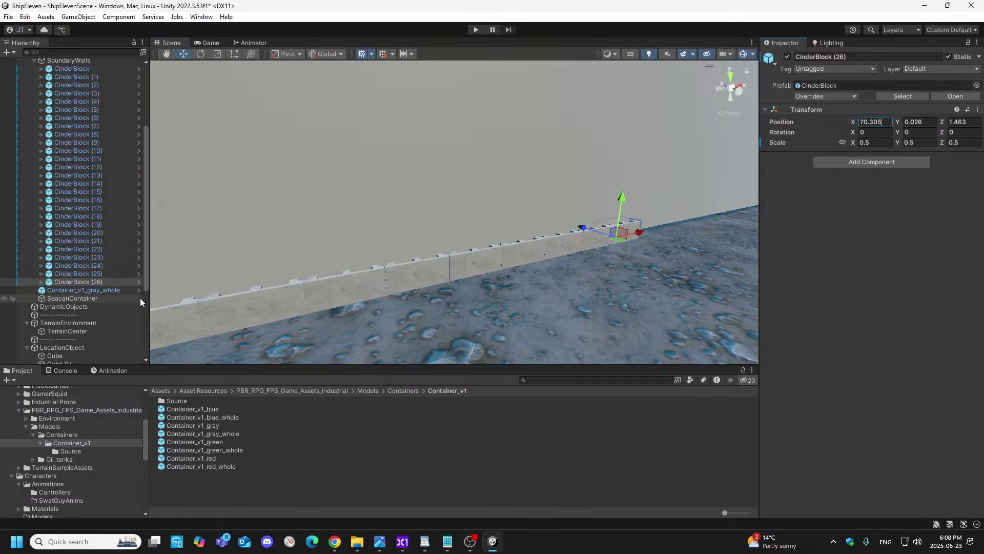
- Duplicate CinderBlock (26), move the copy along X to the end of the row, and set its X position to 70.767
right_click(107, 281)
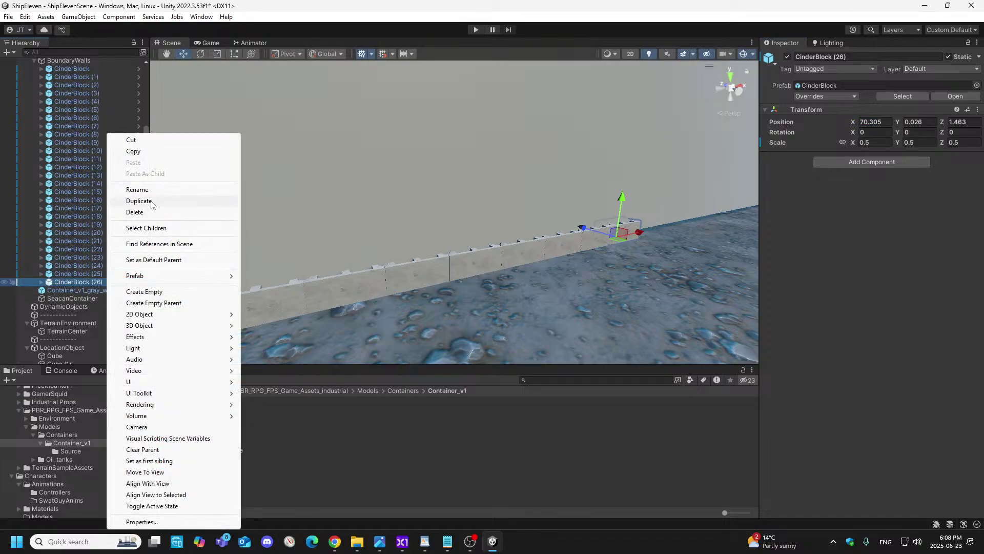
click(152, 201)
drag(639, 232, 661, 233)
click(886, 122)
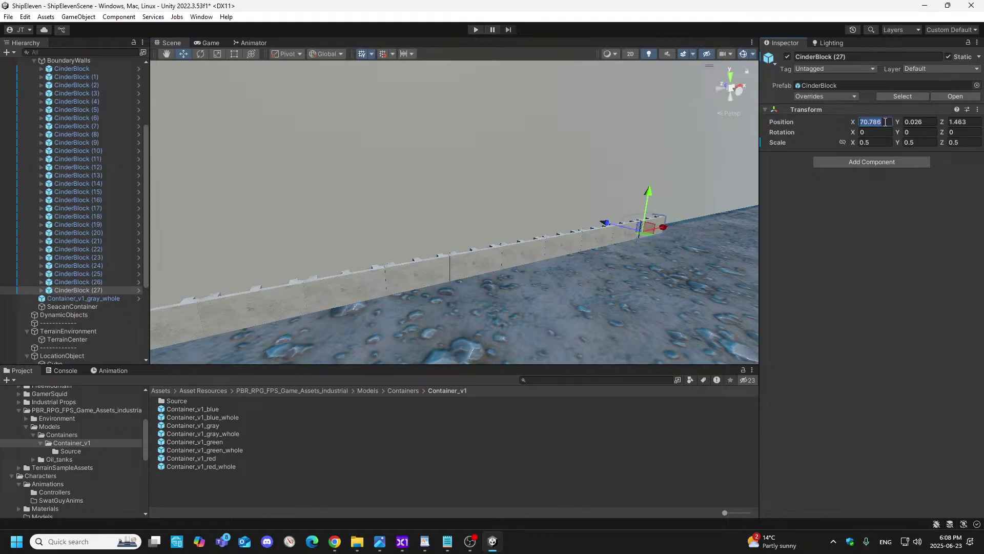
click(886, 122)
key(BackSpace)
key(BackSpace)
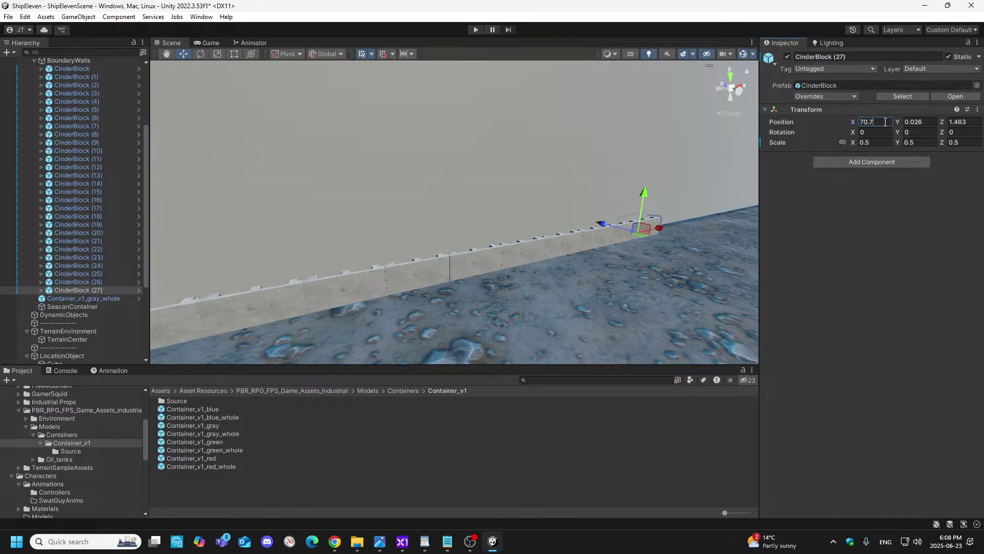
text(67)
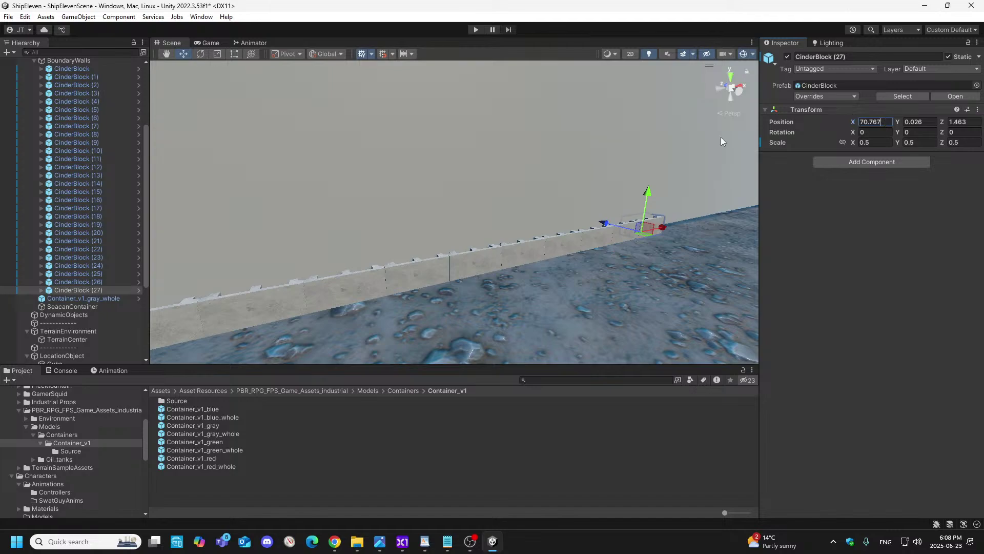
- Duplicate CinderBlock (27), move the copy along X to the end of the row, and set its X position to 71.229
right_click(77, 290)
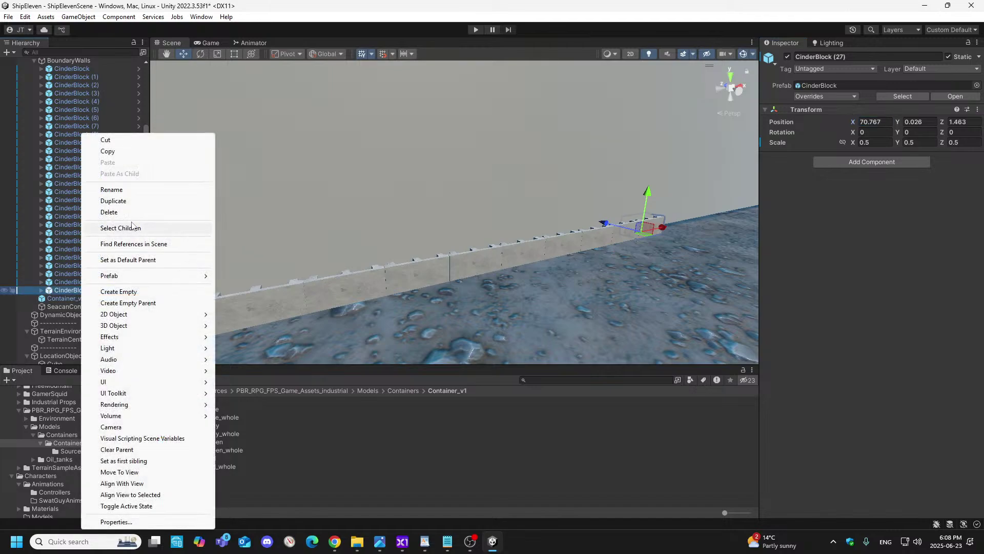
click(128, 201)
drag(662, 229, 688, 232)
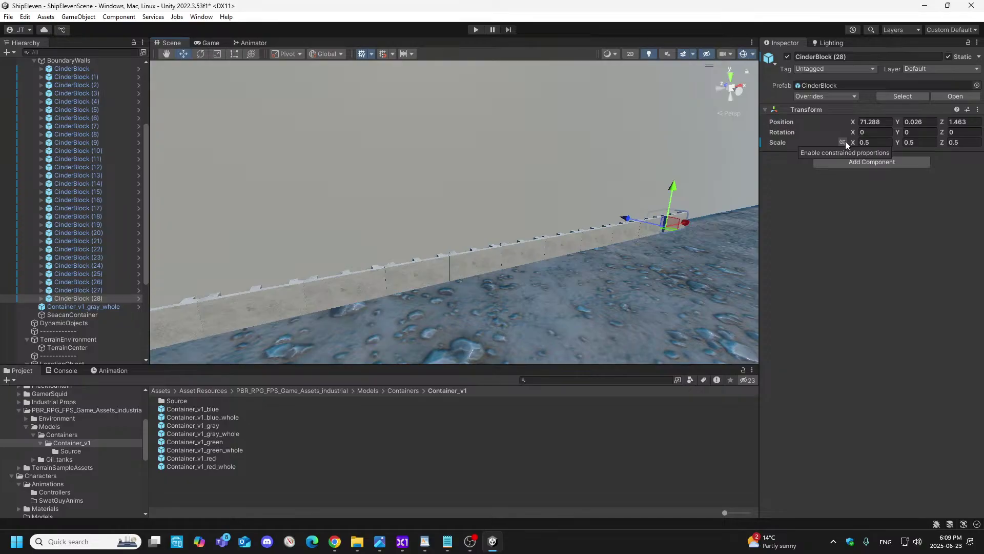
click(887, 122)
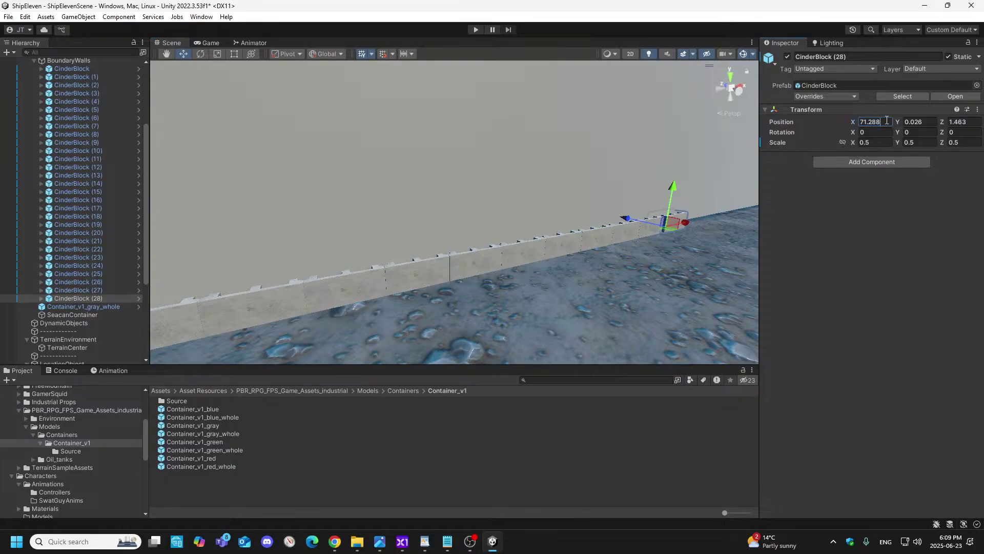
key(BackSpace)
key(BackSpace)
text(29)
- Duplicate CinderBlock (28), move the copy along X to the end of the row, and set its X position to 71.691
right_drag(561, 176, 573, 137)
key(d)
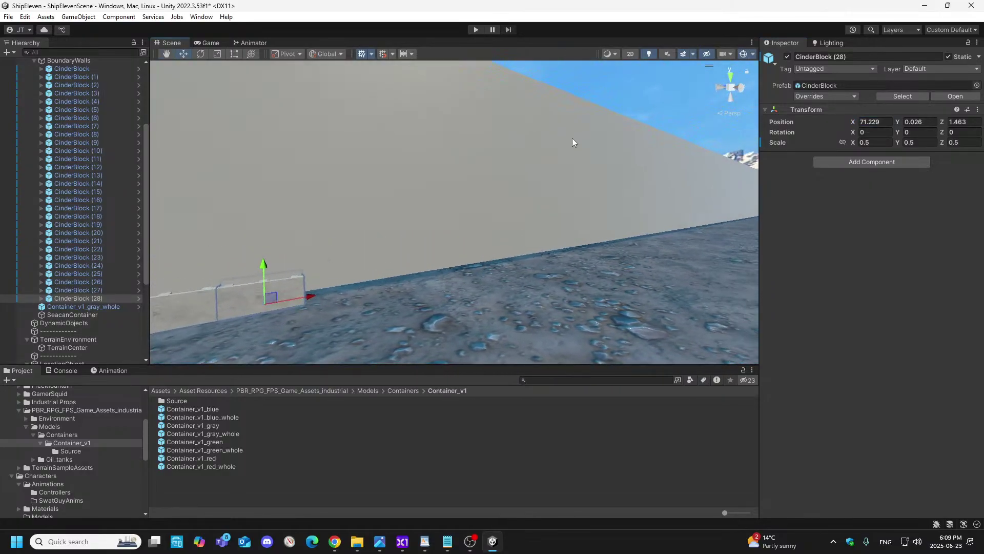
right_click(93, 298)
click(125, 201)
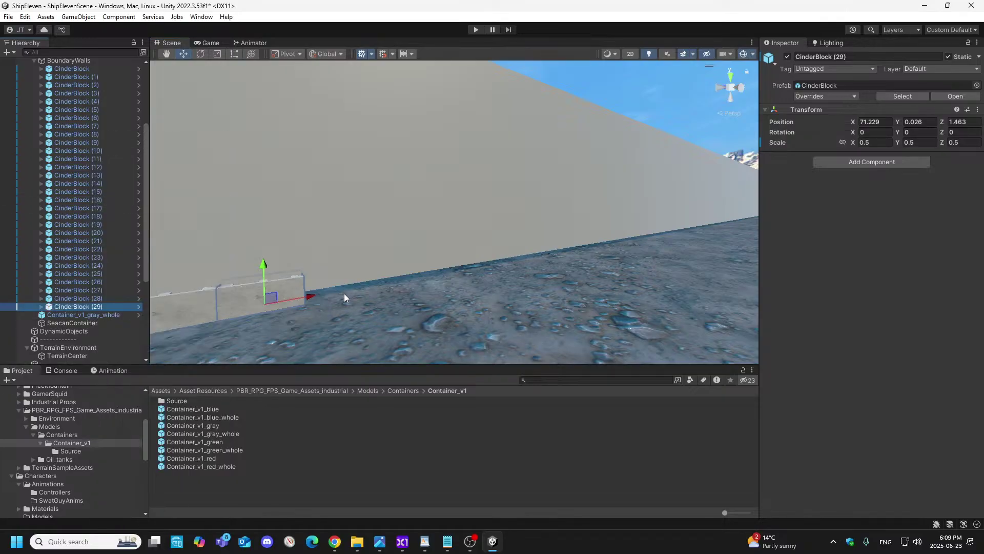
drag(312, 296, 388, 298)
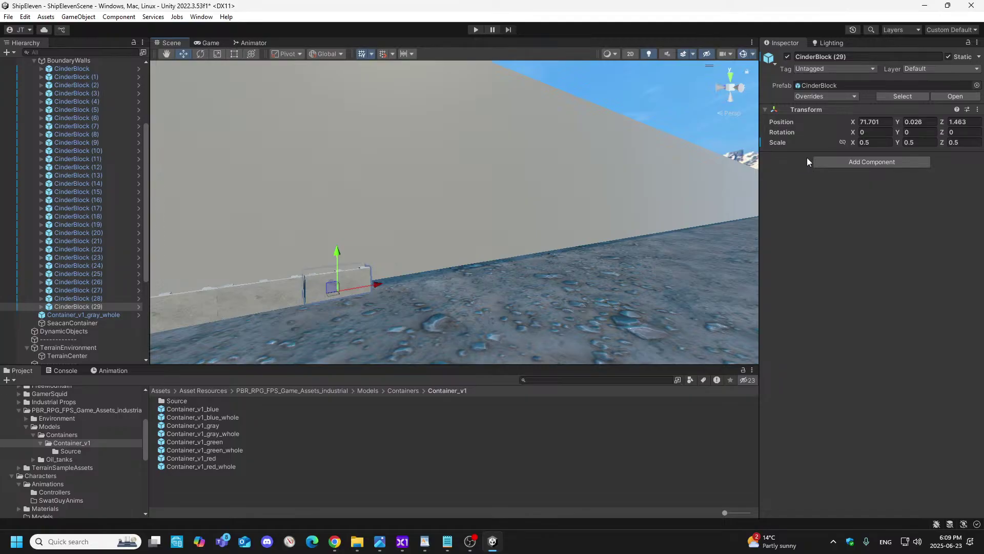
click(886, 121)
text(71.691)
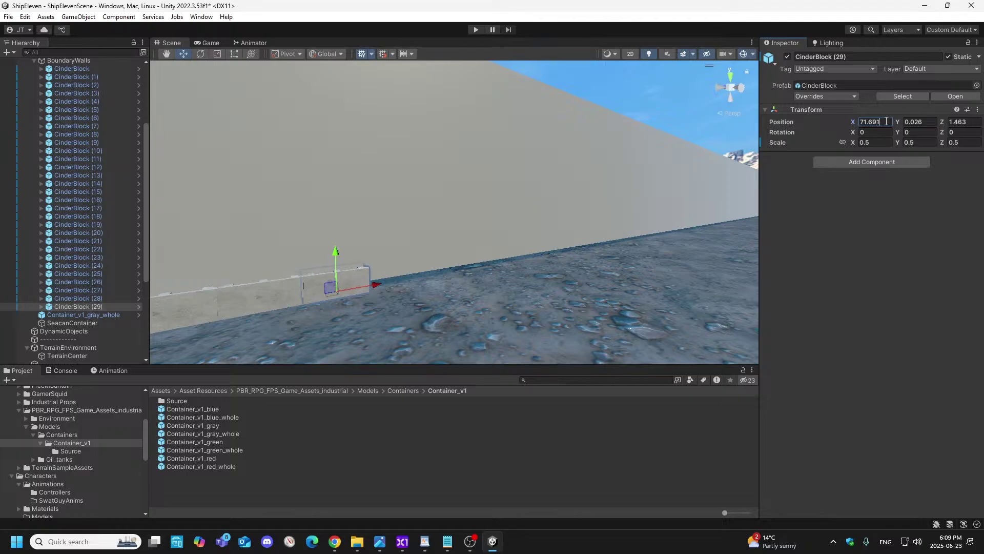
- Duplicate CinderBlock (29), move the copy along X to the end of the row, and set its X position to 72.153
right_click(96, 306)
click(128, 201)
drag(377, 286, 430, 285)
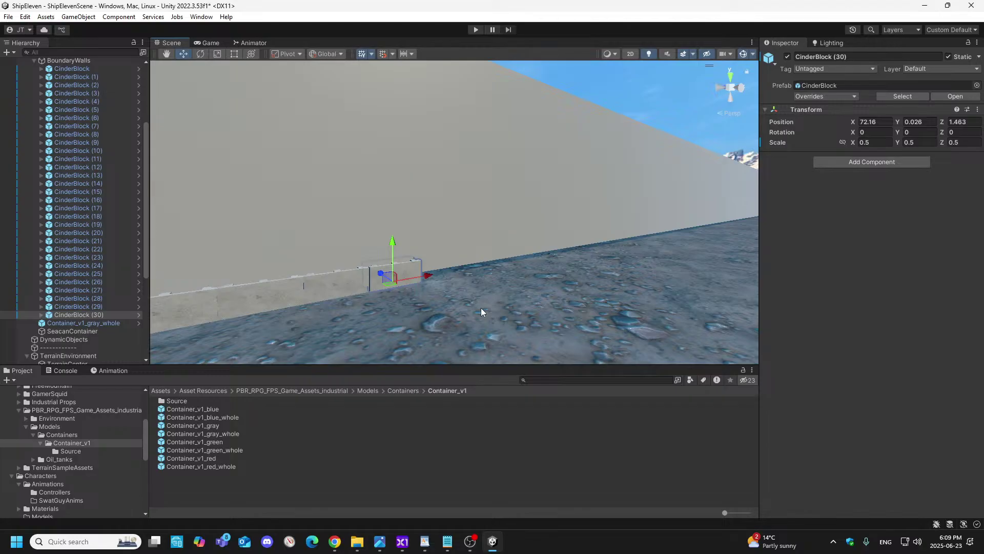
click(885, 123)
text(72.153)
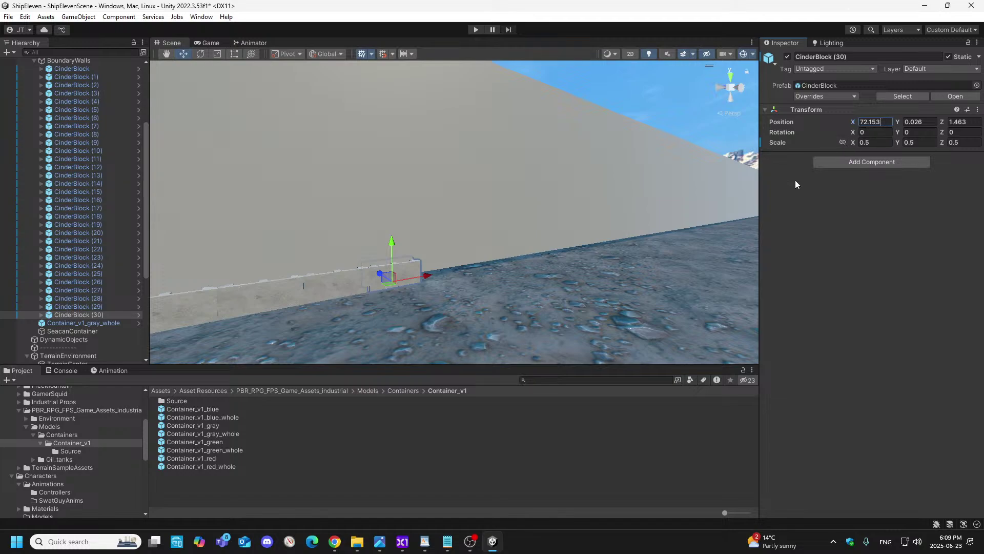
- Duplicate CinderBlock (30), move the copy along X to the end of the row, and set its X position to 72.615
right_click(100, 314)
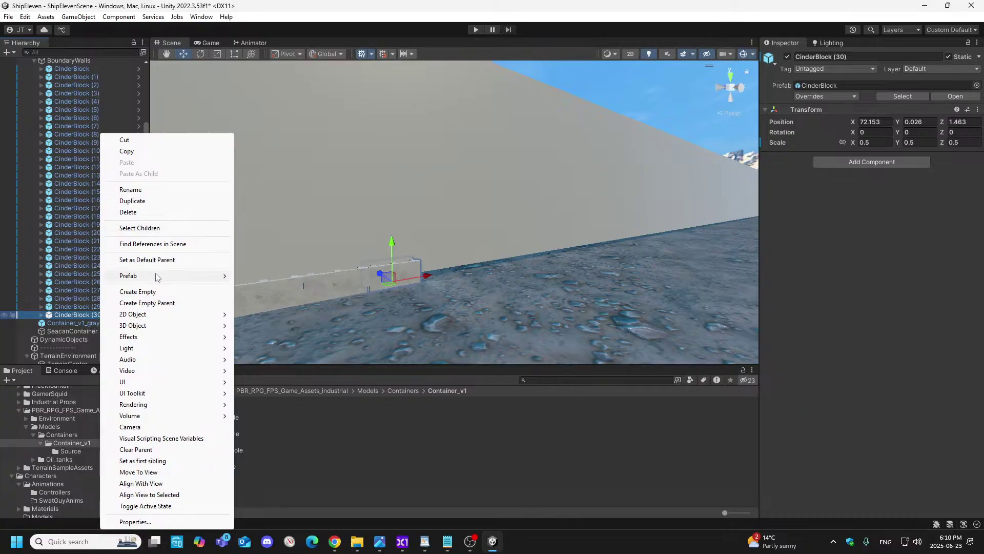
click(133, 200)
drag(424, 279, 469, 277)
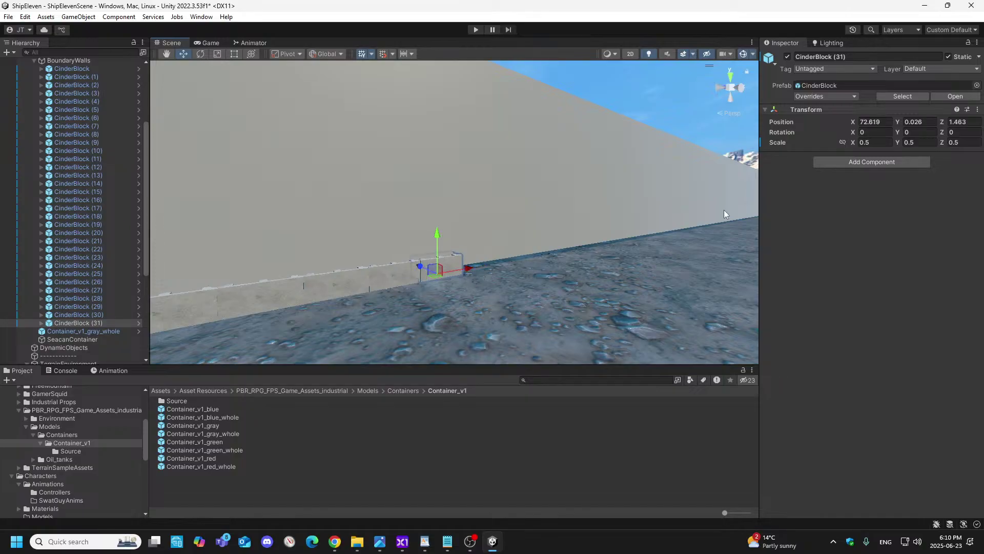
click(880, 121)
click(884, 122)
key(BackSpace)
text(5)
drag(468, 266, 510, 269)
key(ctrl+z)
- Duplicate CinderBlock (31), move the copy along X to the end of the row, and set its X position to 73.077
right_click(100, 323)
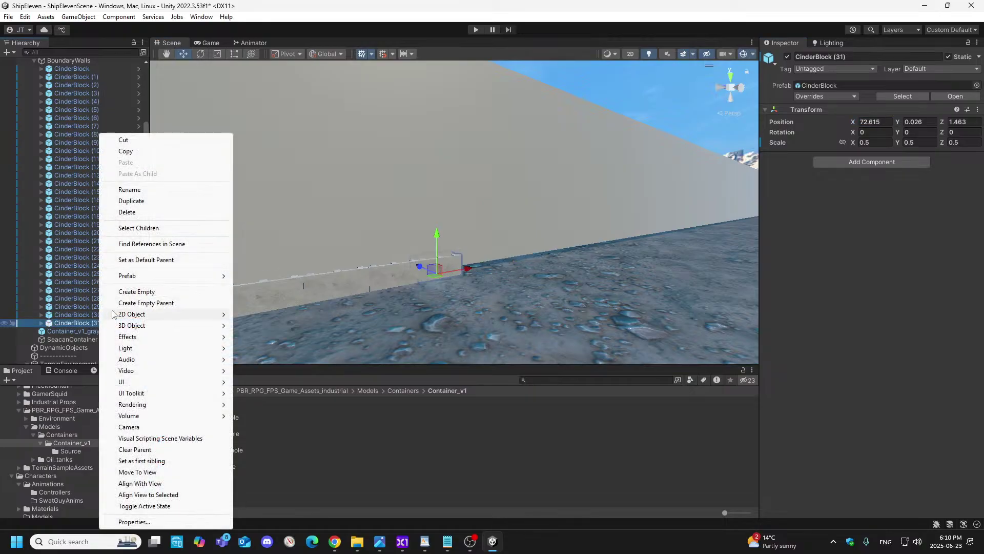
click(138, 201)
drag(468, 273, 501, 279)
click(863, 132)
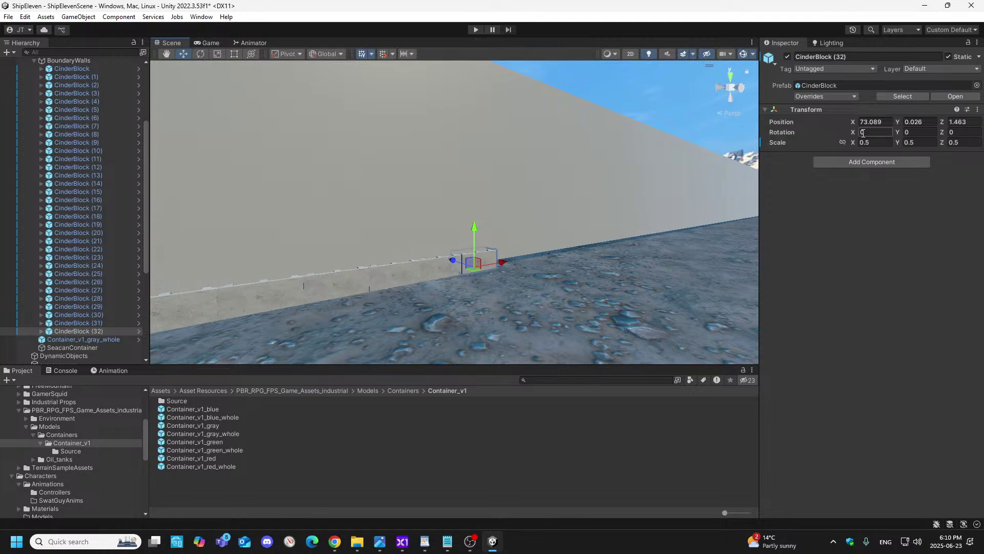
click(887, 121)
text(73.077)
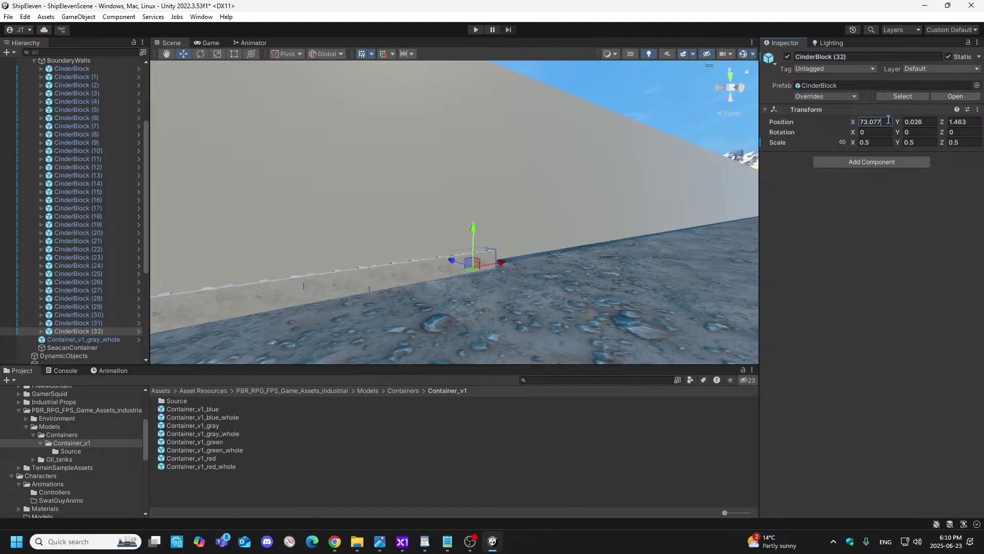
- Duplicate CinderBlock (32), move the copy along X to the end of the row, and set its X position to 73.539
right_click(93, 331)
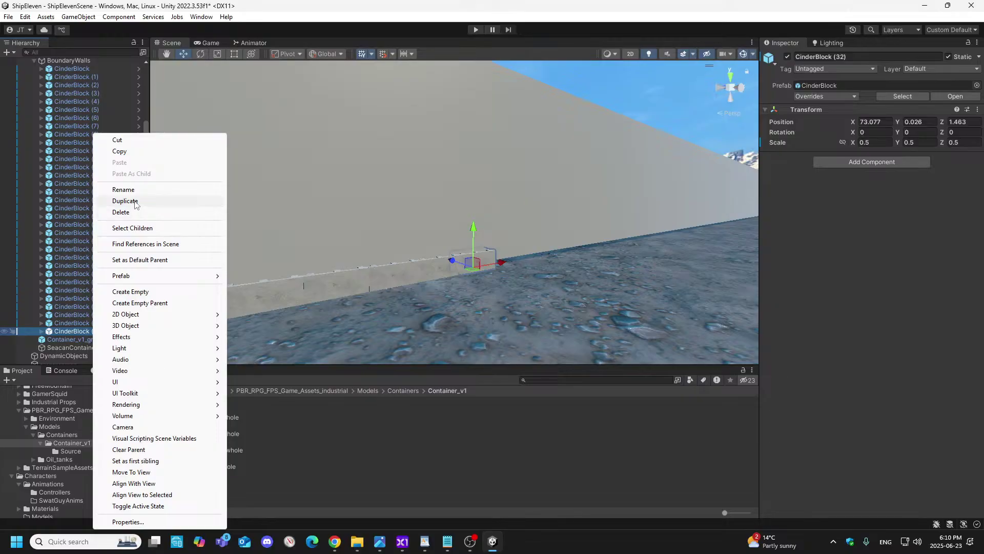
click(132, 201)
drag(492, 263, 525, 265)
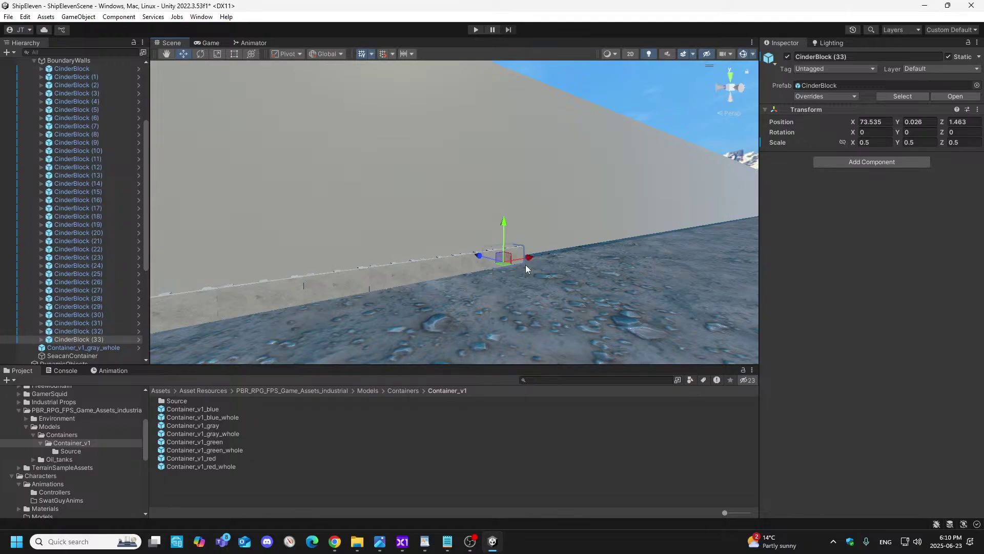
click(886, 122)
key(BackSpace)
text(9)
- Duplicate CinderBlock (33), move the copy along X to the end of the row, and set its X position to 74.001
right_click(97, 338)
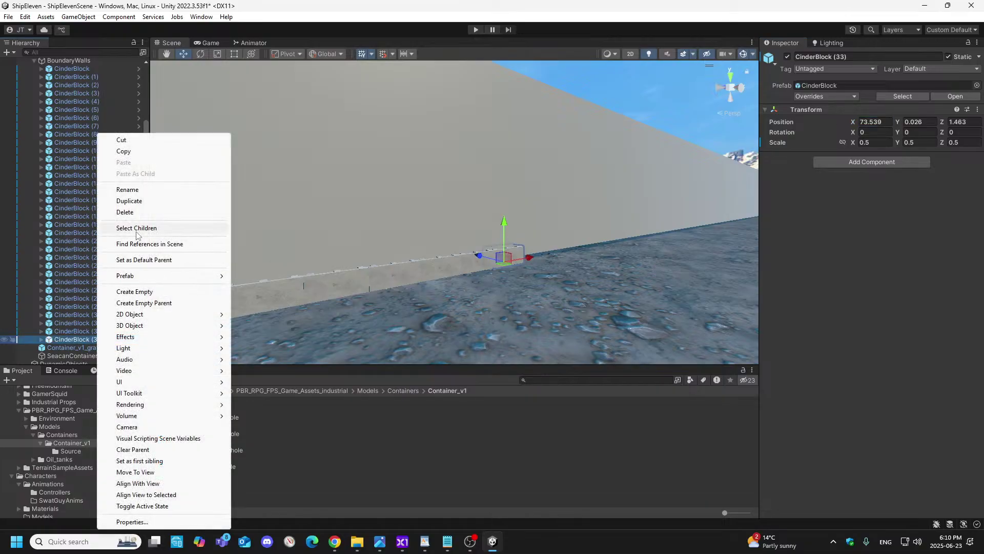
click(129, 201)
drag(527, 256, 554, 260)
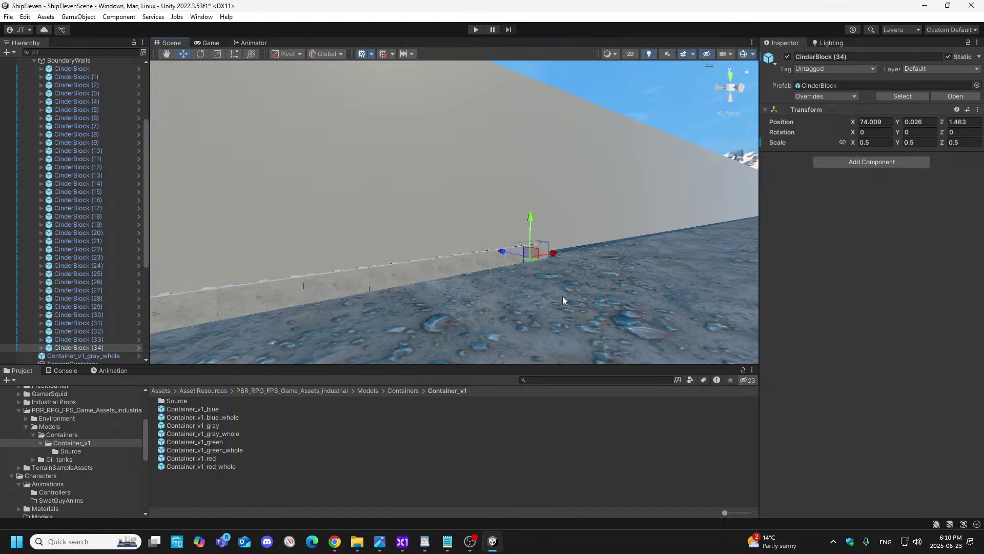
right_drag(481, 291, 624, 317)
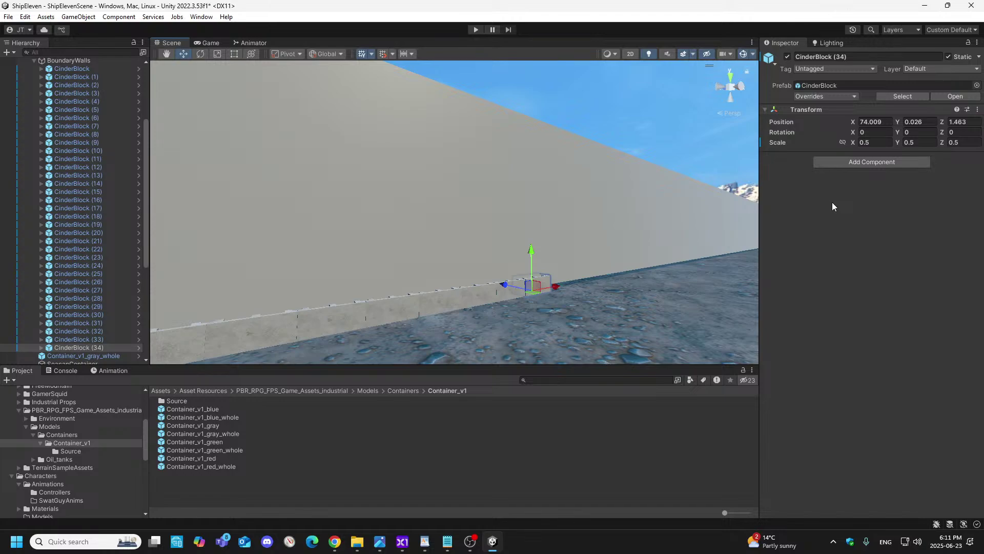
click(889, 122)
key(BackSpace)
text(1)
- Duplicate CinderBlock (34), move the copy along X to the end of the row, and set its X position to 74.463
right_click(87, 350)
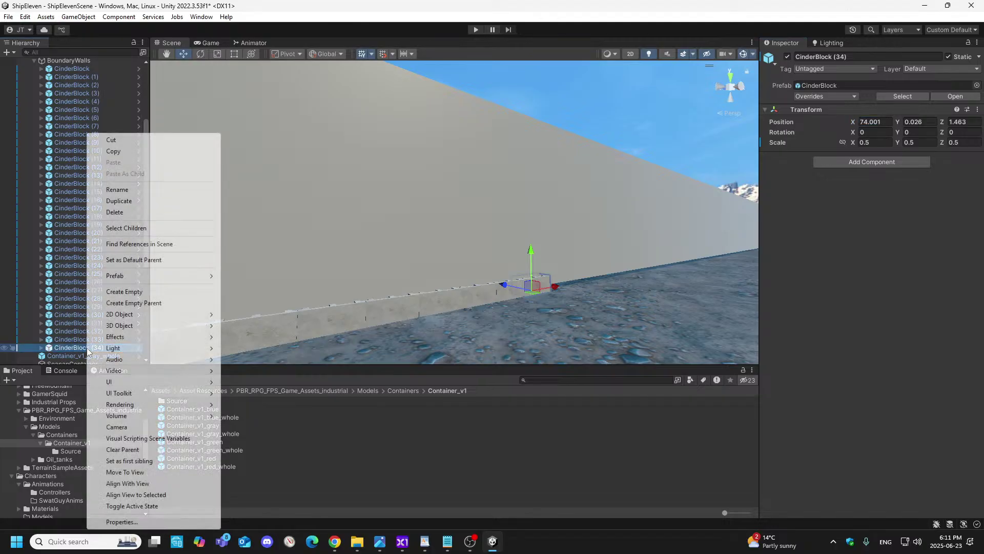
click(121, 200)
mouse_move(560, 288)
mouse_down()
mouse_move(583, 288)
mouse_move(575, 294)
mouse_up()
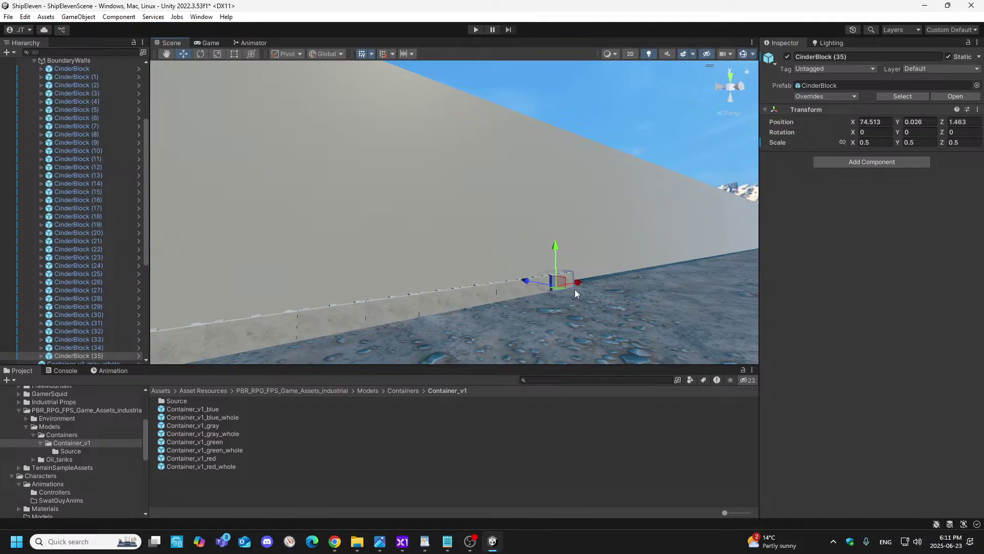
click(889, 121)
click(889, 121)
key(BackSpace)
key(BackSpace)
key(BackSpace)
text(463)
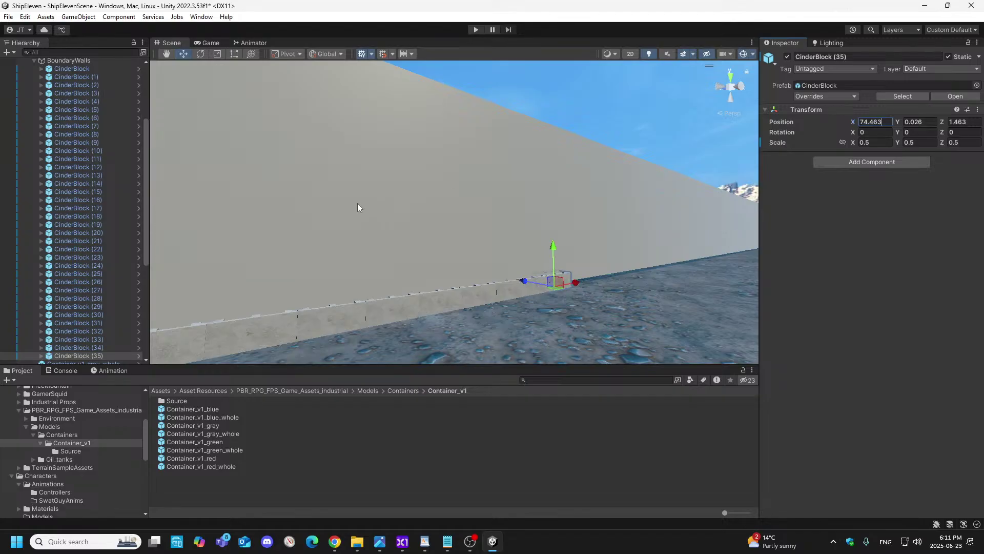
- Duplicate CinderBlock (35), move the copy along X to the end of the row, and set its X position to 74.925
scroll(75, 303, down, 3)
right_click(100, 295)
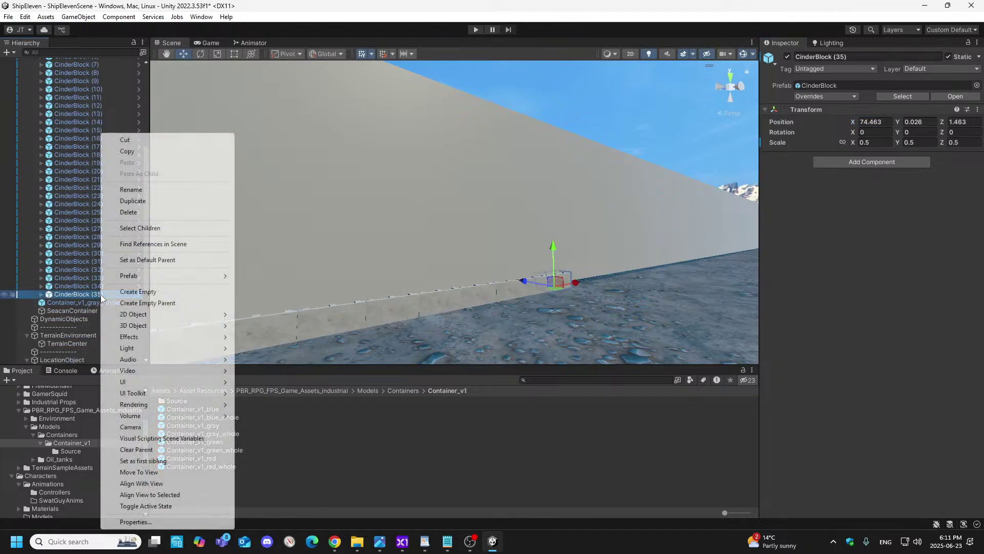
click(137, 202)
drag(574, 283, 596, 280)
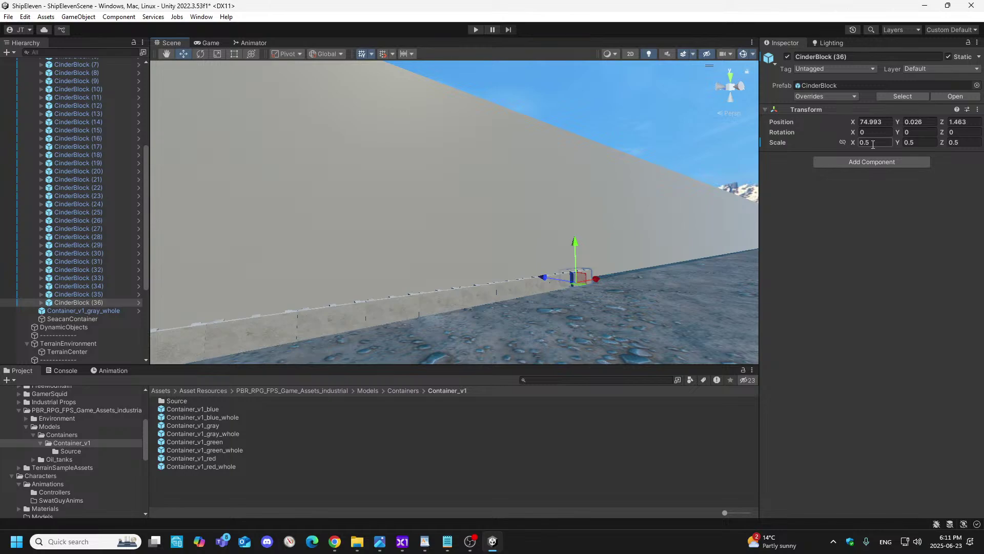
click(889, 122)
key(BackSpace)
key(BackSpace)
text(25)
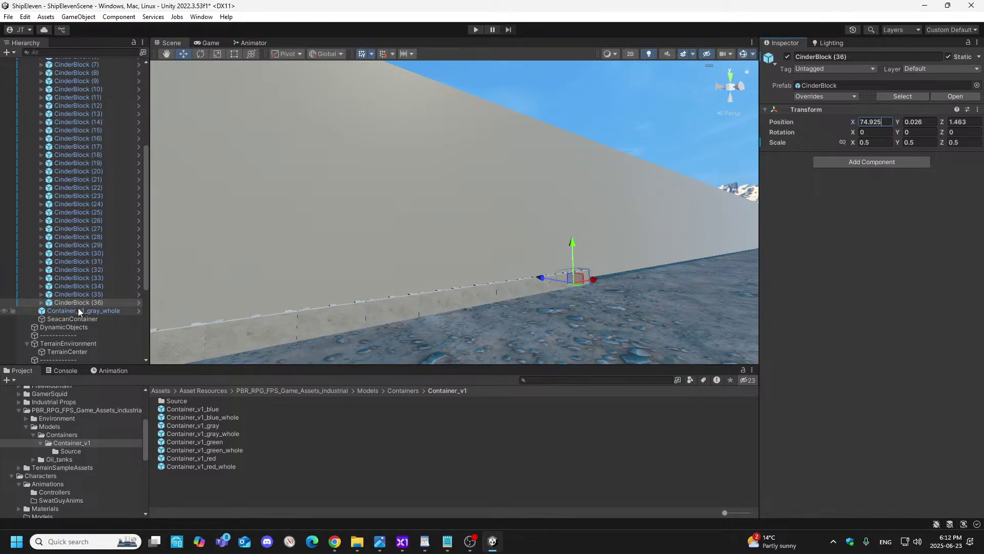
- Duplicate CinderBlock (36), move the copy along X to the end of the row, and set its X position to 75.387
right_click(91, 302)
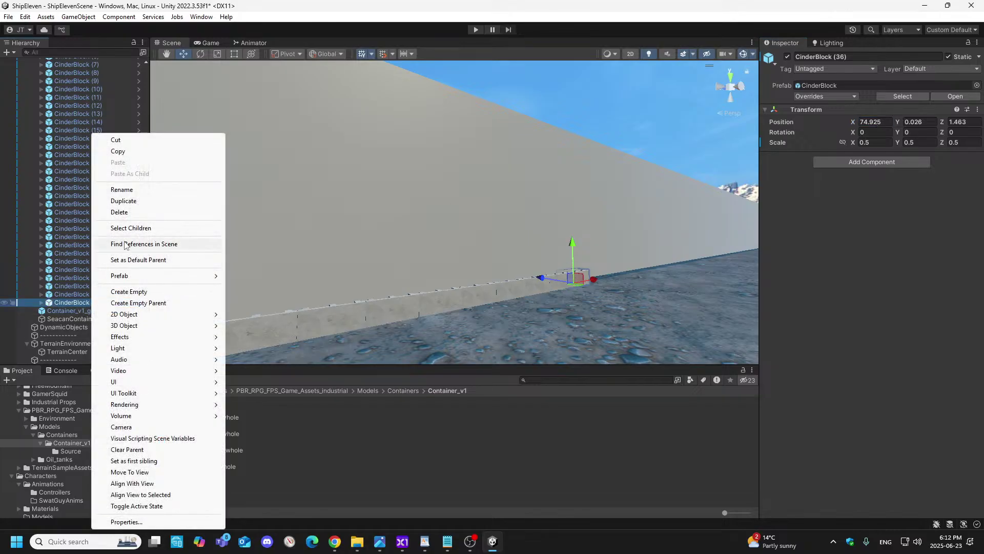
click(124, 200)
drag(595, 280, 617, 283)
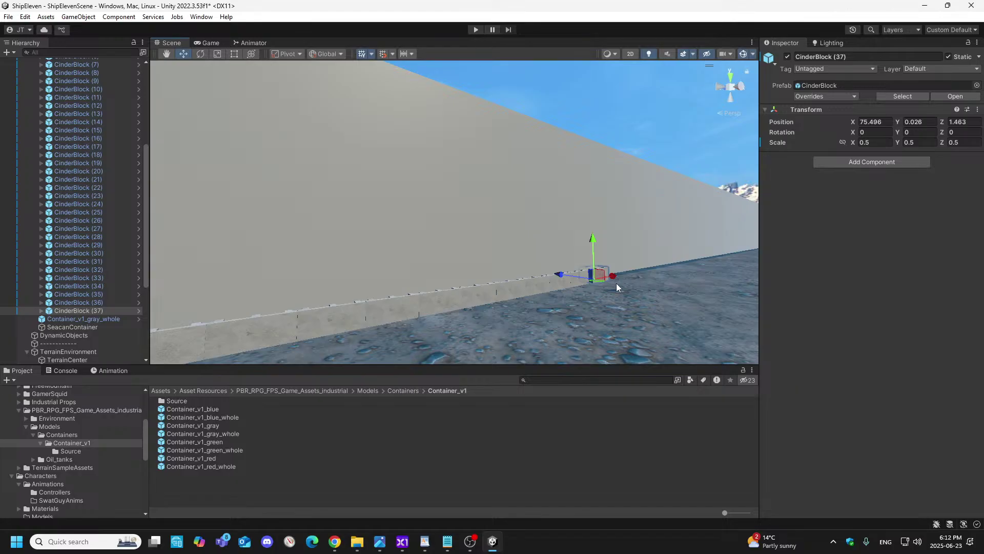
click(888, 121)
text(75.387)
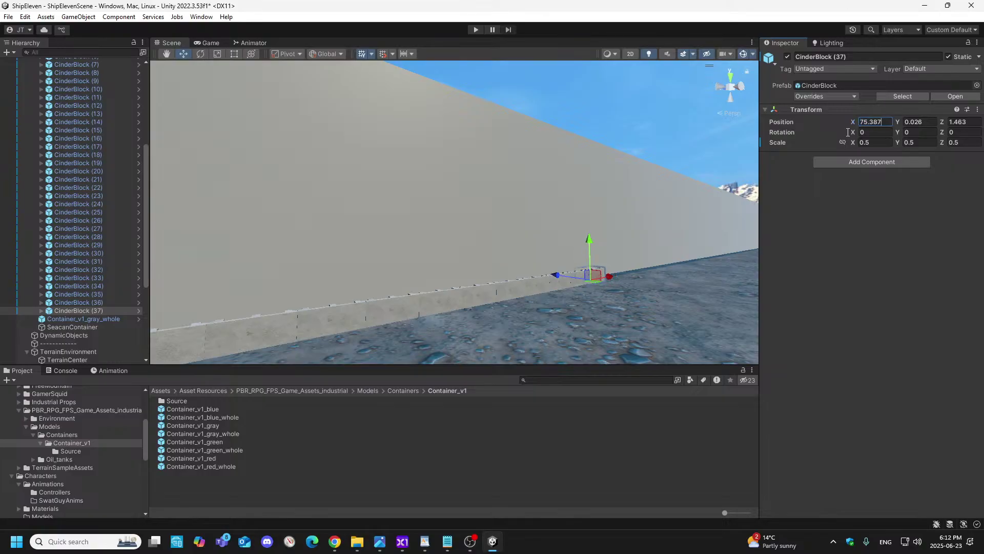
- Duplicate CinderBlock (37), move the copy along X to the end of the row, and set its X position to 75.849
right_click(91, 310)
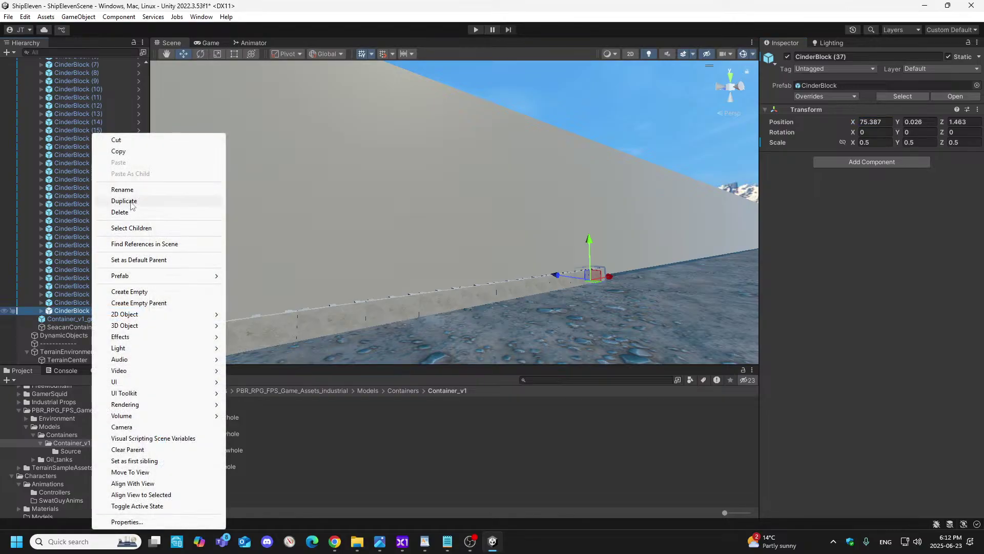
click(126, 201)
mouse_move(610, 278)
mouse_down()
mouse_move(630, 276)
mouse_move(626, 285)
mouse_up()
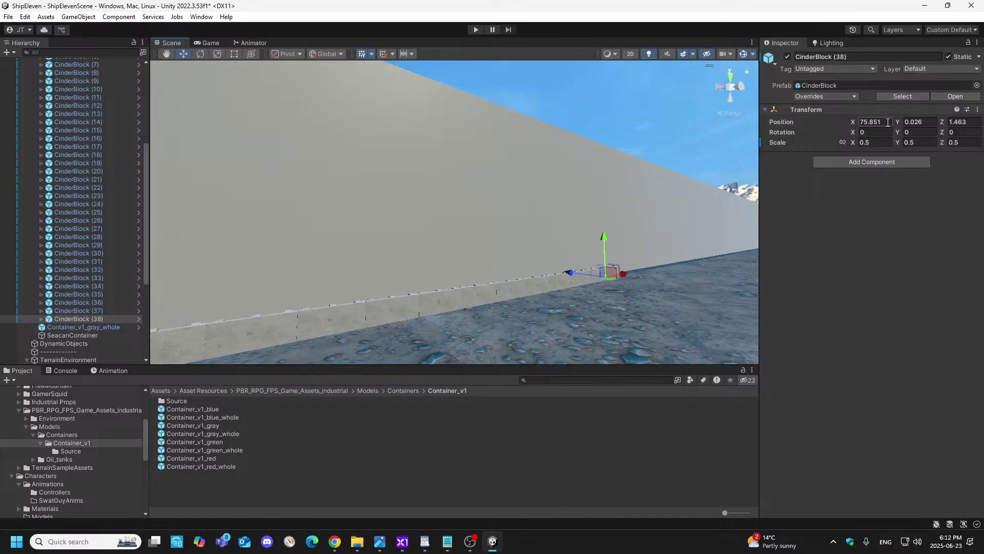
click(888, 122)
click(888, 122)
key(BackSpace)
key(BackSpace)
text(49)
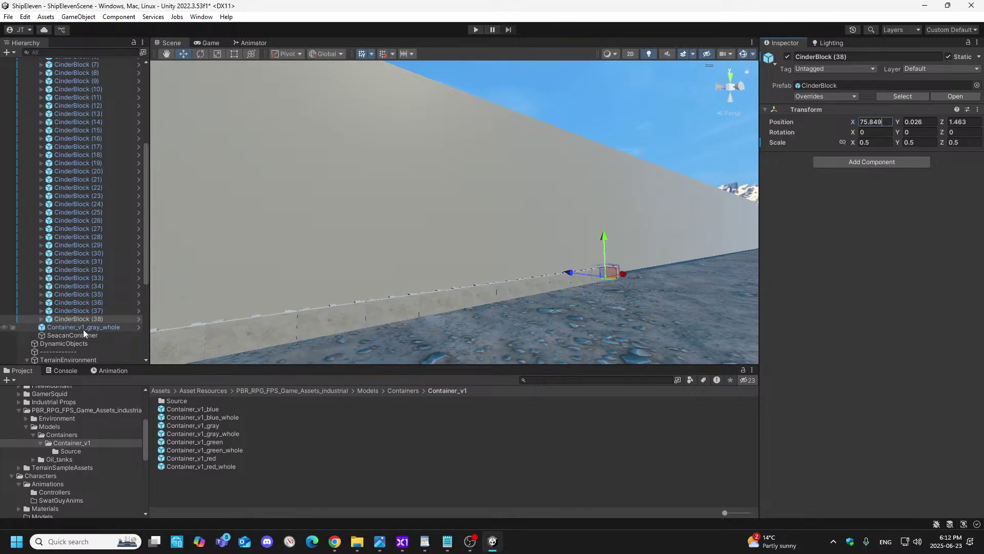
- Duplicate CinderBlock (38), move the copy along X to the end of the row, and set its X position to 76.311
right_click(100, 321)
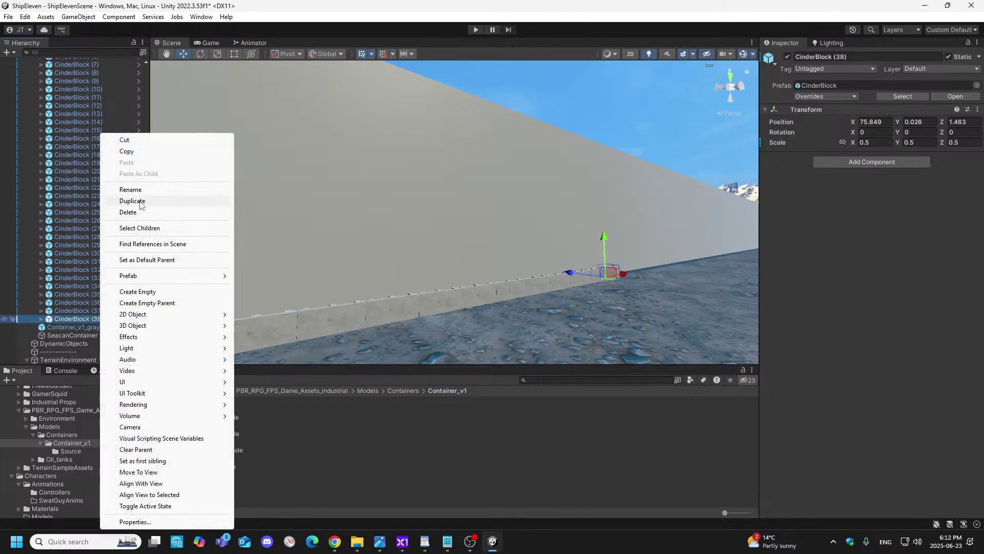
click(123, 201)
mouse_move(622, 278)
mouse_down()
mouse_move(650, 275)
mouse_move(641, 281)
mouse_up()
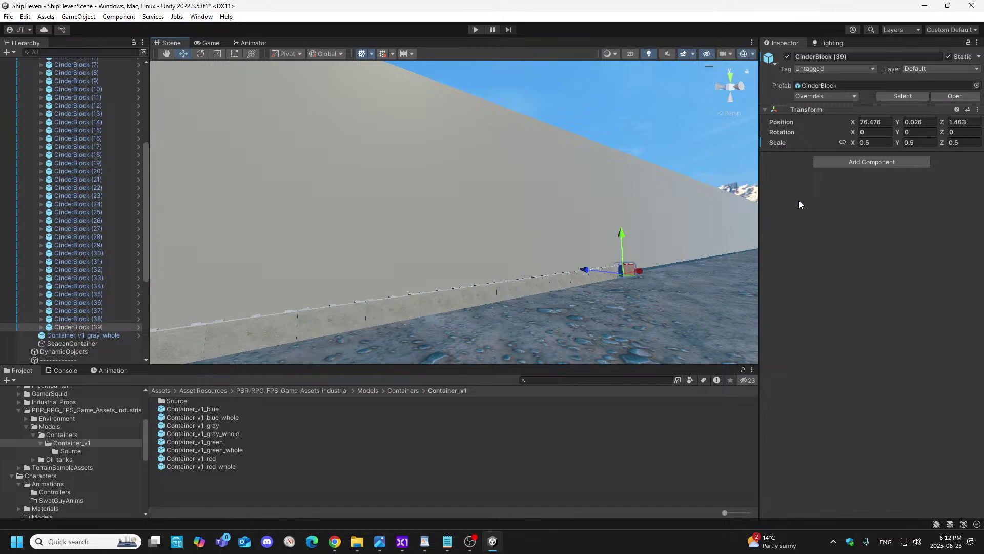
click(886, 123)
text(76.311)
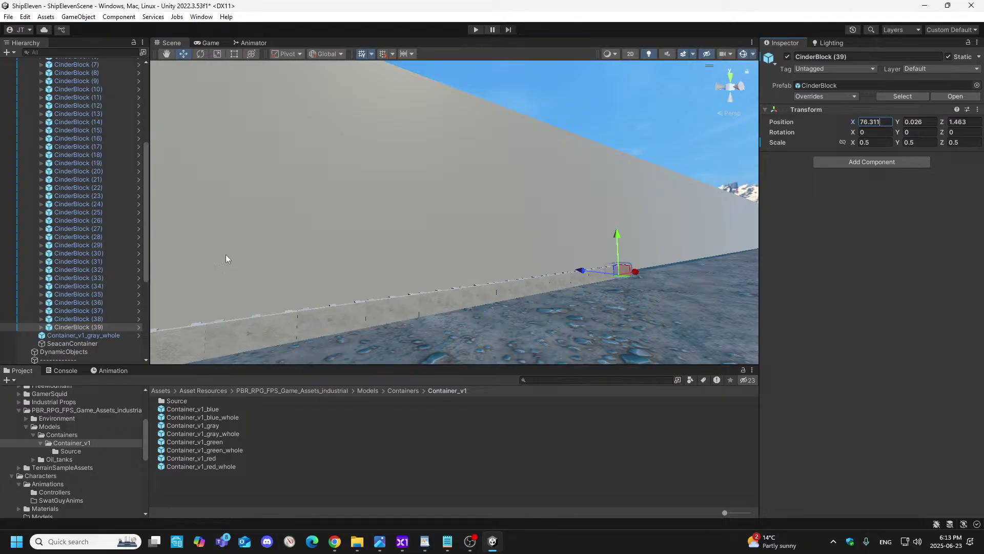
- Duplicate CinderBlock (39), move the copy along X to the end of the row, and set its X position to 76.773
scroll(89, 306, down, 3)
right_click(99, 297)
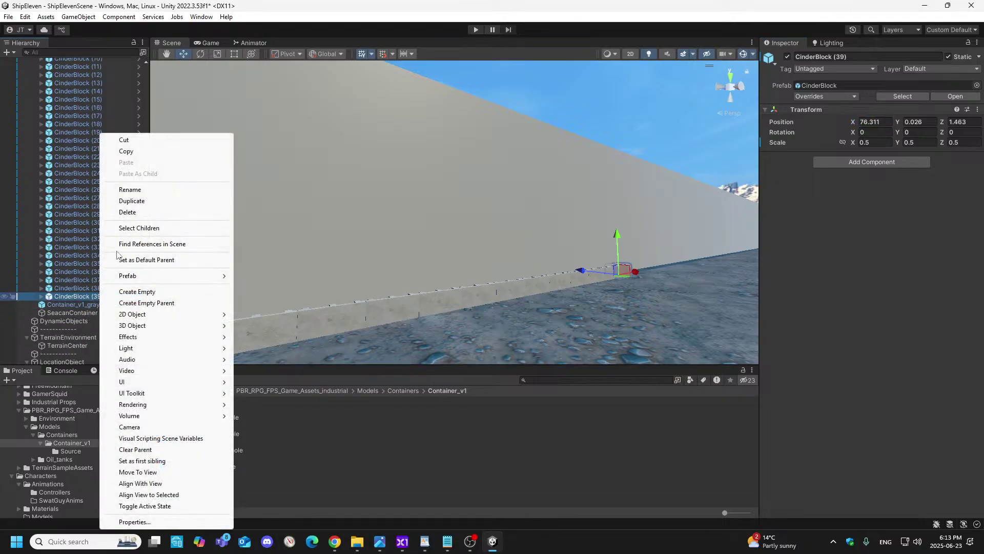
click(132, 200)
drag(636, 272, 651, 272)
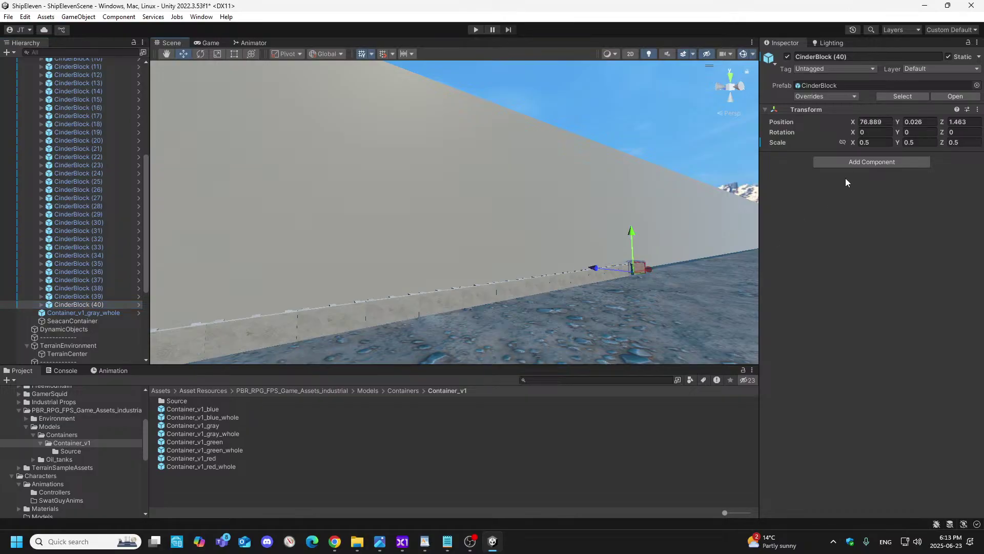
click(887, 119)
key(BackSpace)
key(BackSpace)
key(BackSpace)
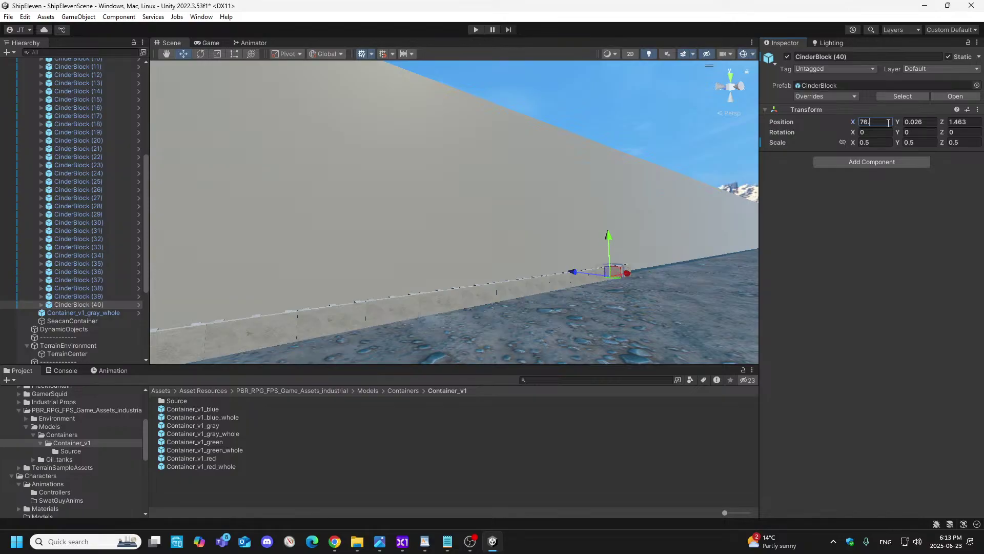
text(773)
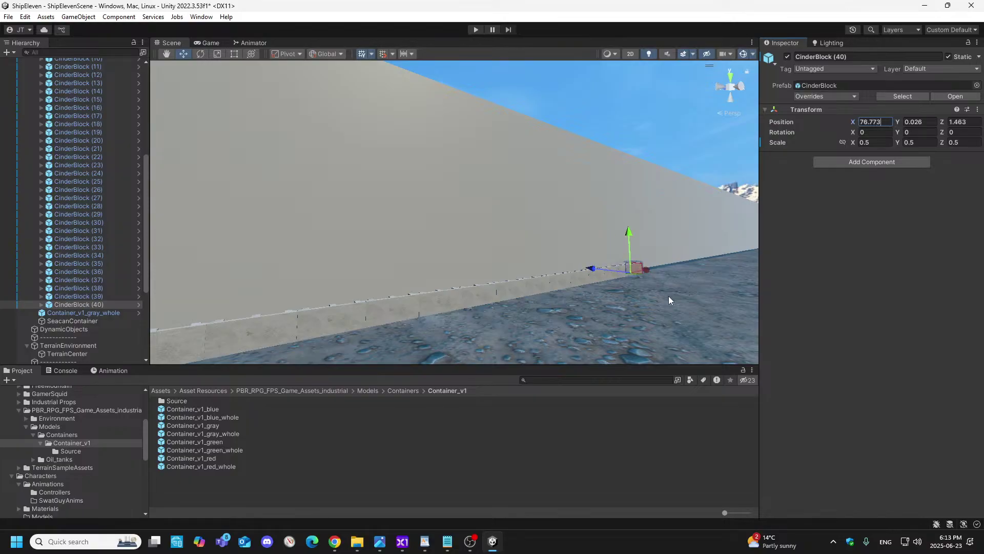
- Duplicate CinderBlock (40), move the copy along X to the end of the row, and set its X position to 77.235
right_click(84, 305)
click(135, 205)
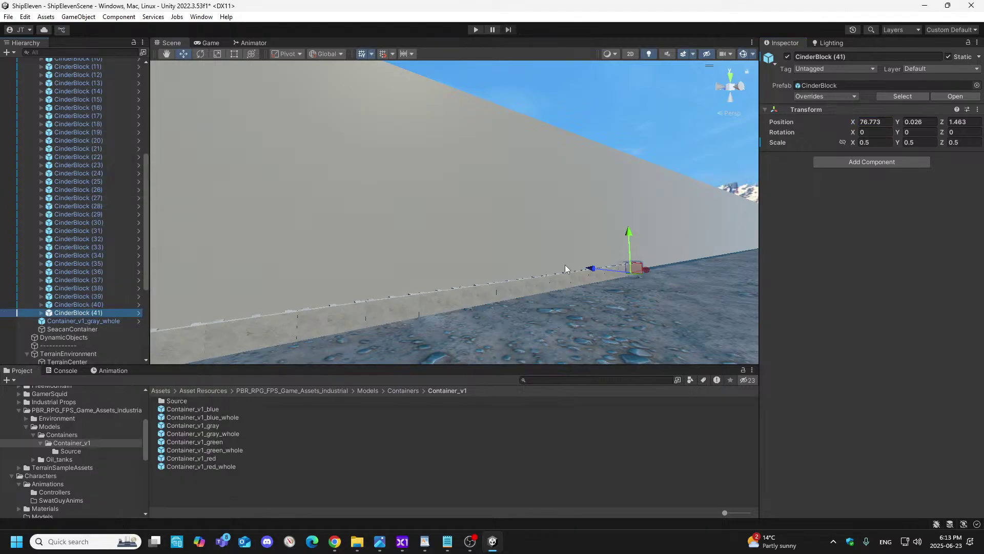
drag(648, 271, 663, 270)
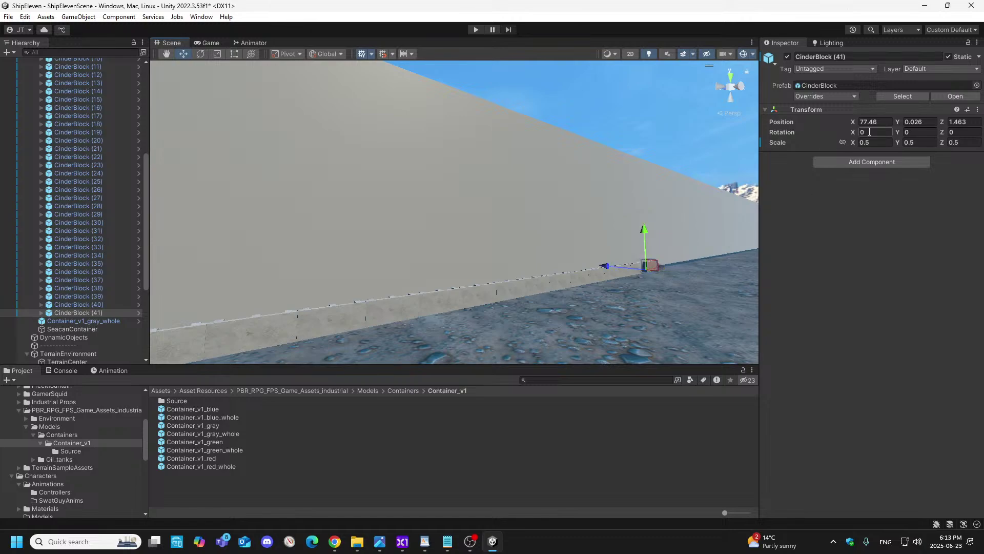
click(884, 123)
text(77.235)
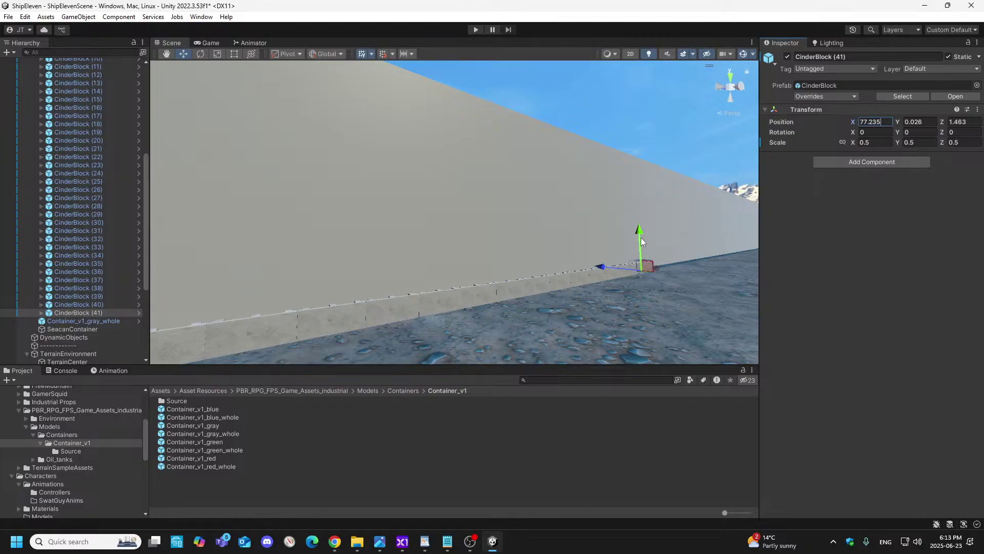
- Duplicate CinderBlock (41), move the copy along X to the end of the row, and set its X position to 77.697
mouse_move(632, 217)
right_down()
mouse_move(605, 210)
mouse_move(622, 209)
right_up()
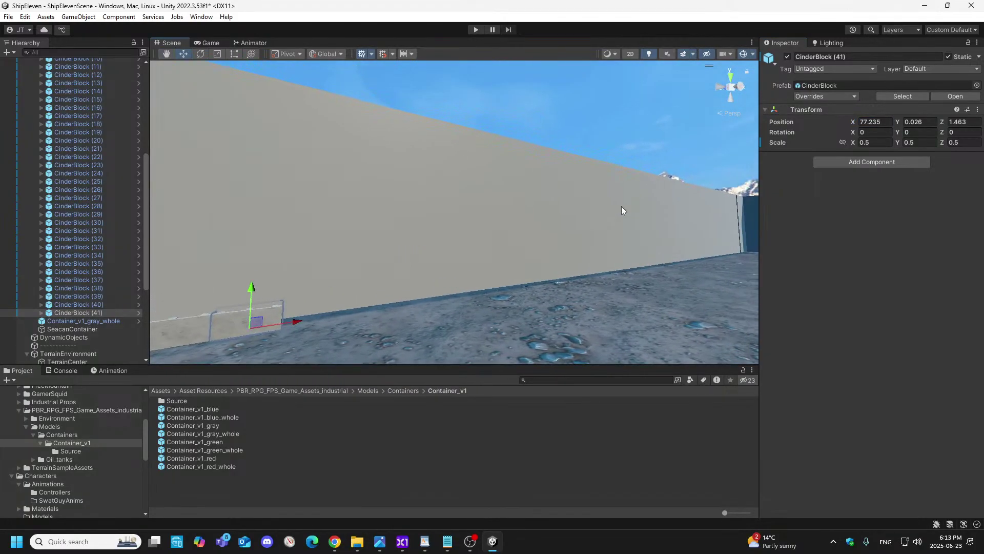
right_click(104, 311)
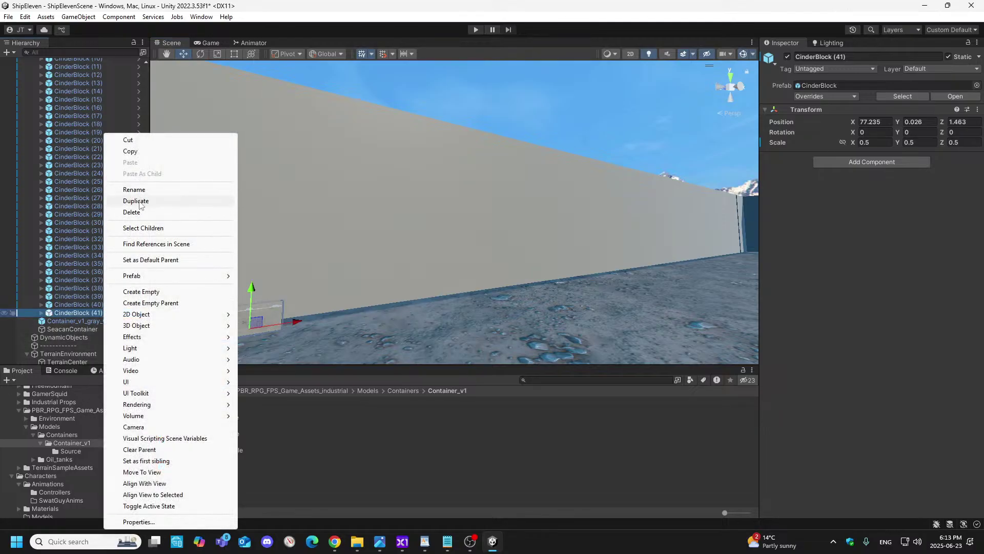
click(137, 201)
drag(297, 322, 354, 330)
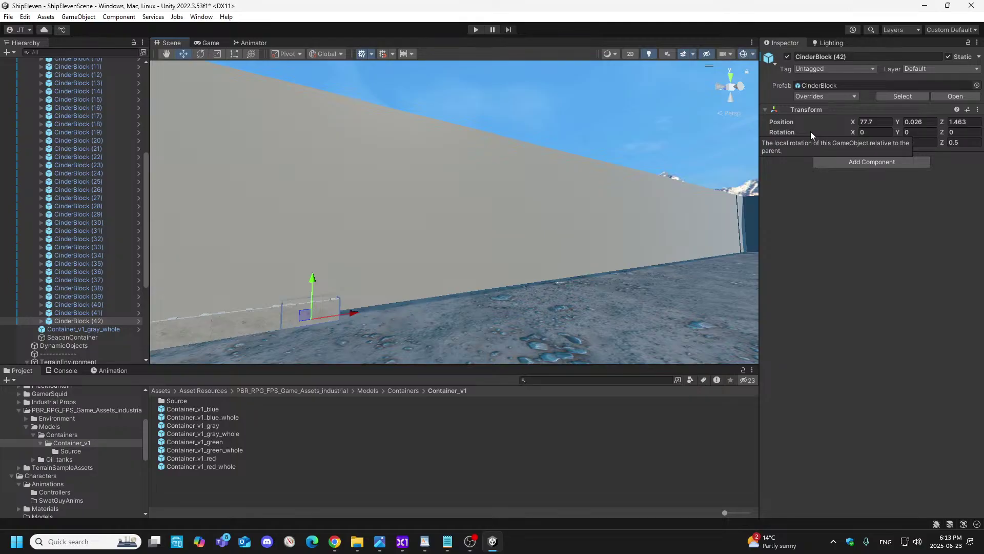
click(889, 123)
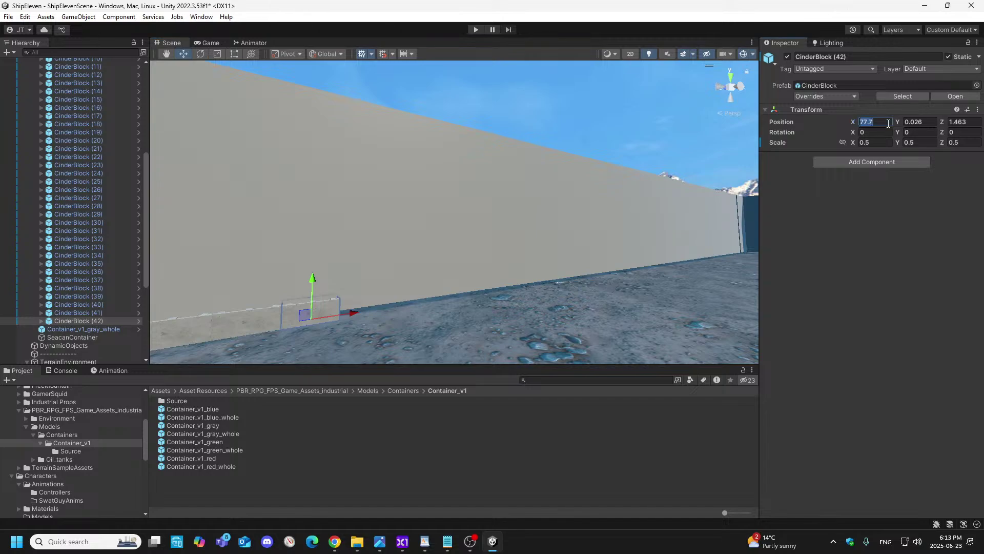
text(77.697)
- Duplicate CinderBlock (42), move the copy along X to the end of the row, and set its X position to 78.159
click(92, 322)
right_click(92, 323)
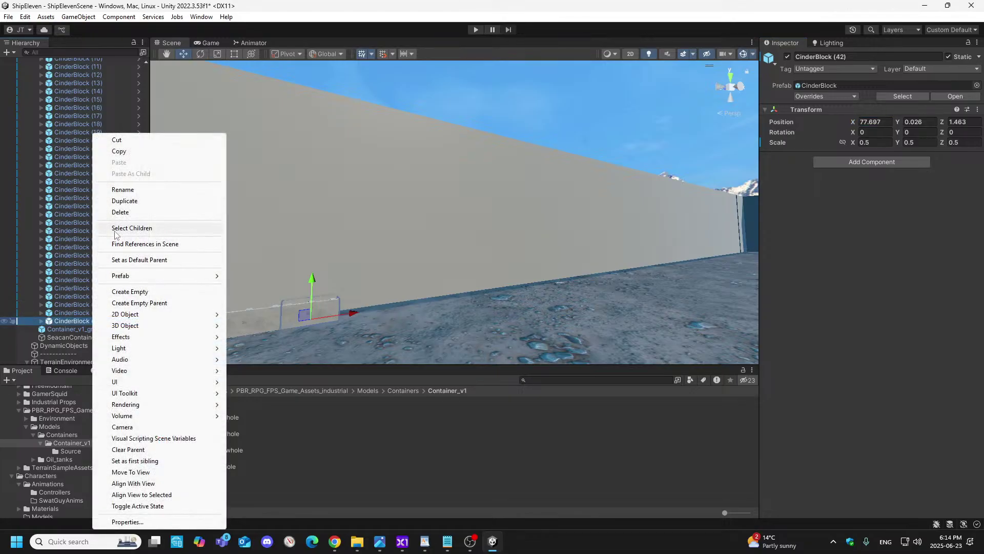
click(125, 201)
drag(346, 320, 390, 311)
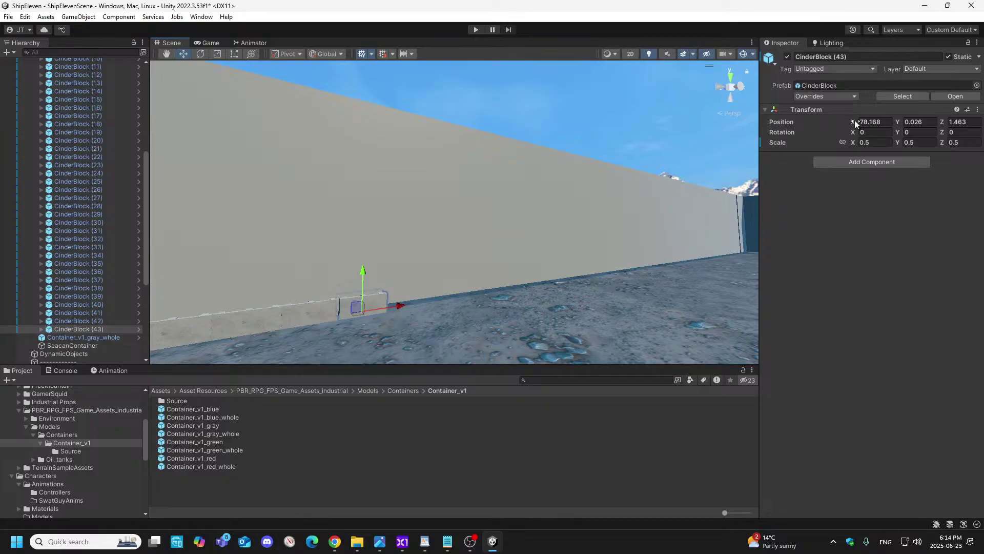
click(882, 122)
click(884, 119)
key(BackSpace)
key(BackSpace)
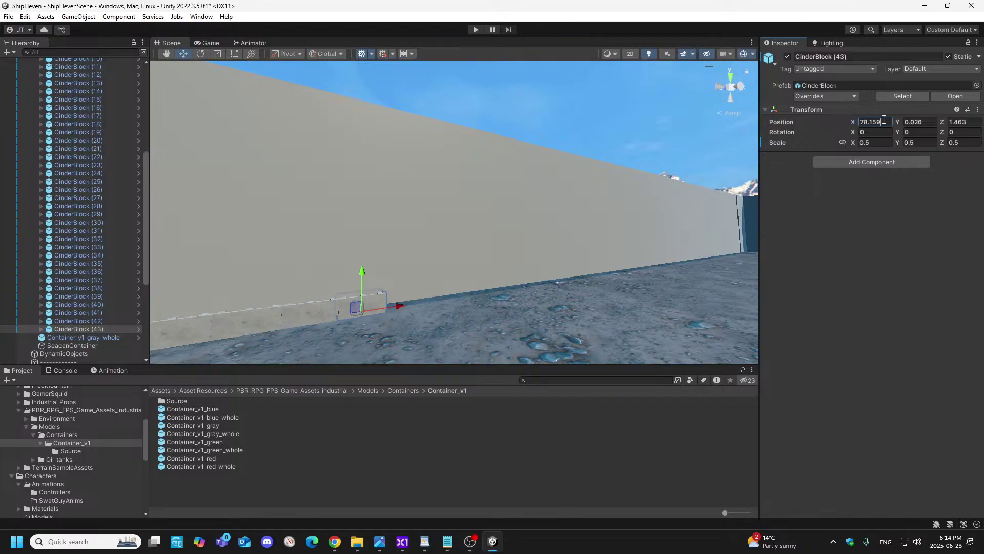
- Duplicate CinderBlock (43), move the copy along X to the end of the row, and set its X position to 78.621
right_click(103, 329)
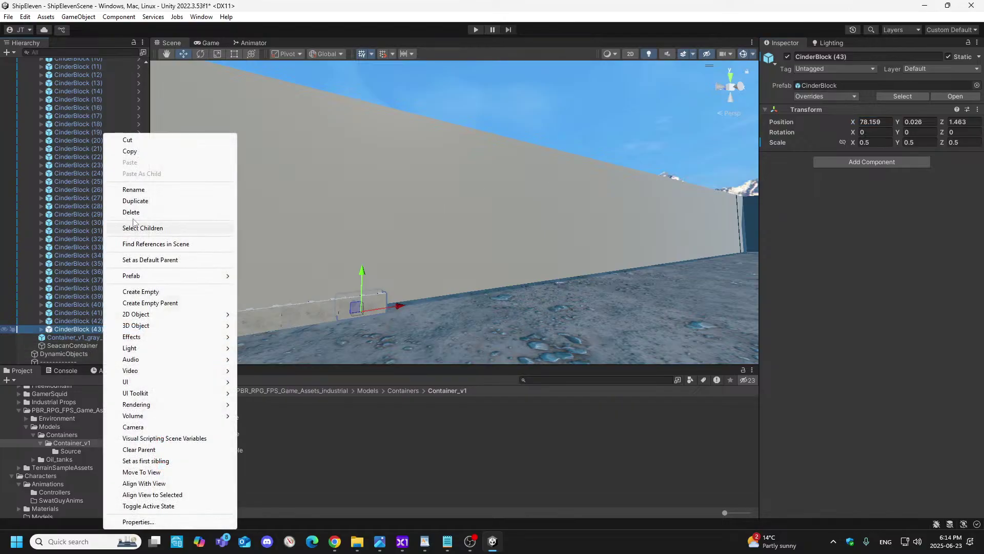
click(135, 200)
drag(400, 309, 439, 314)
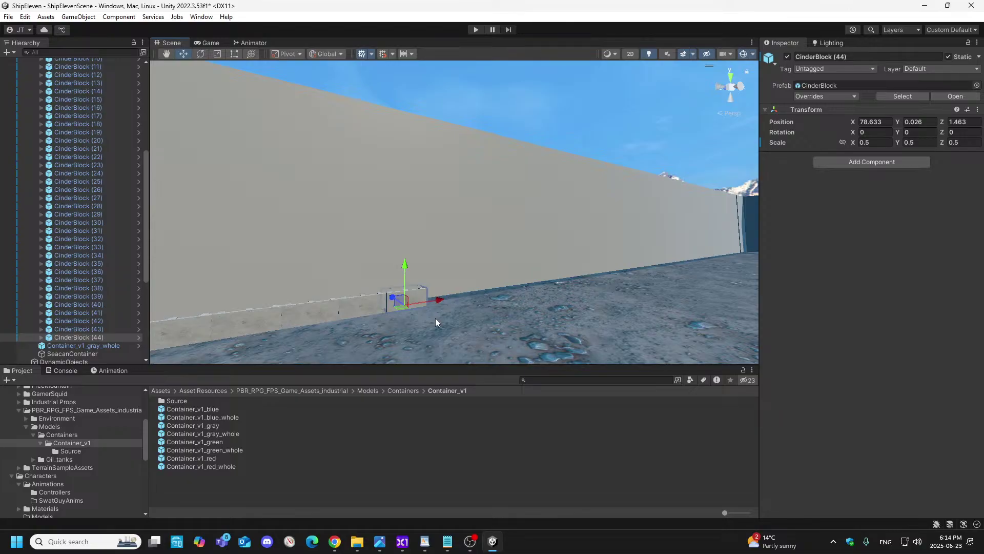
click(883, 123)
key(BackSpace)
key(BackSpace)
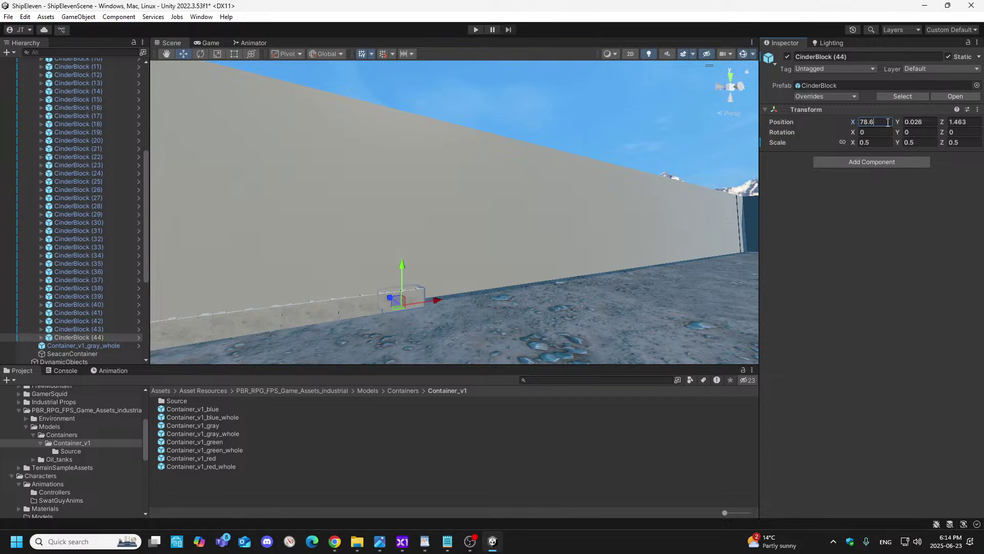
text(21)
- Duplicate CinderBlock (44), move the copy along X to the end of the row, and set its X position to 79.083
right_click(88, 337)
click(111, 200)
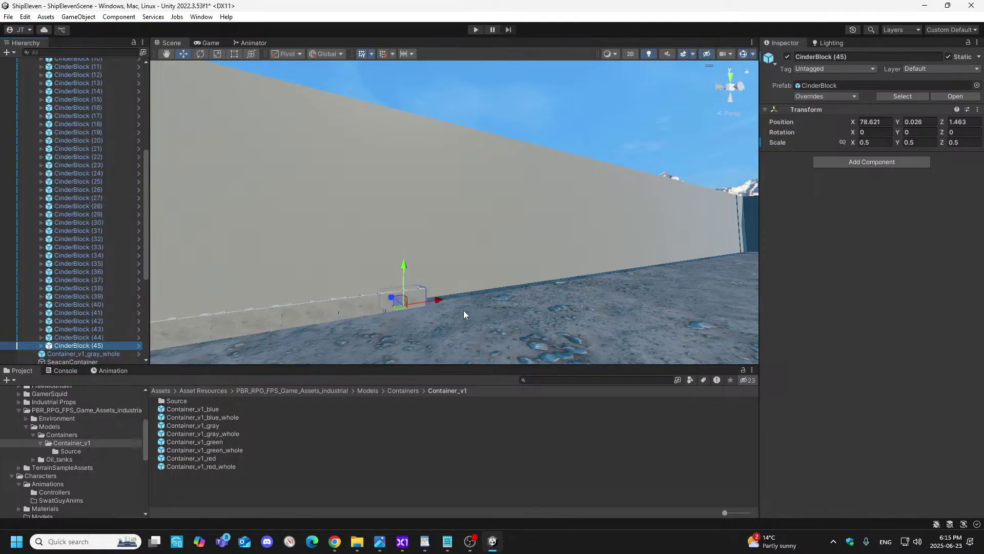
drag(435, 303, 473, 305)
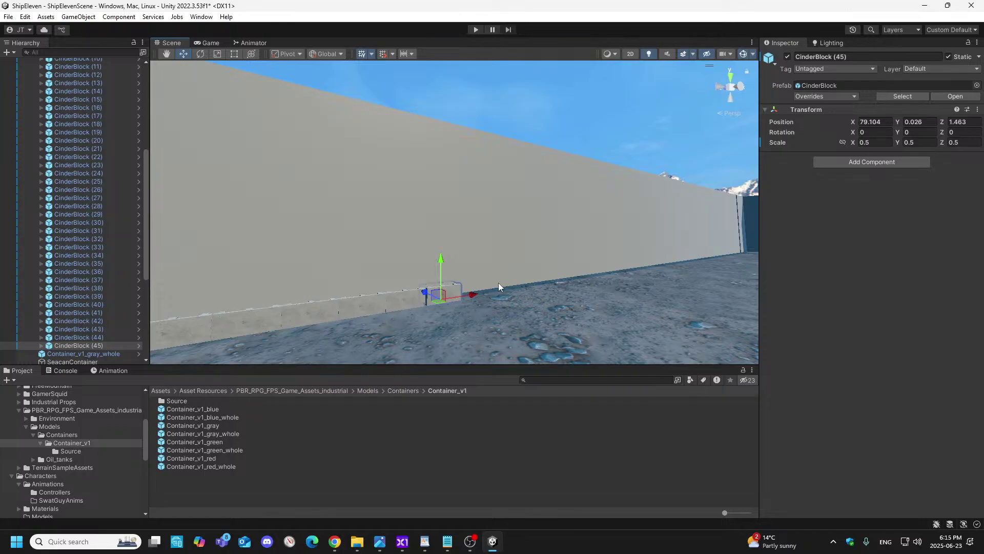
click(890, 121)
click(890, 122)
key(BackSpace)
key(BackSpace)
key(BackSpace)
text(083)
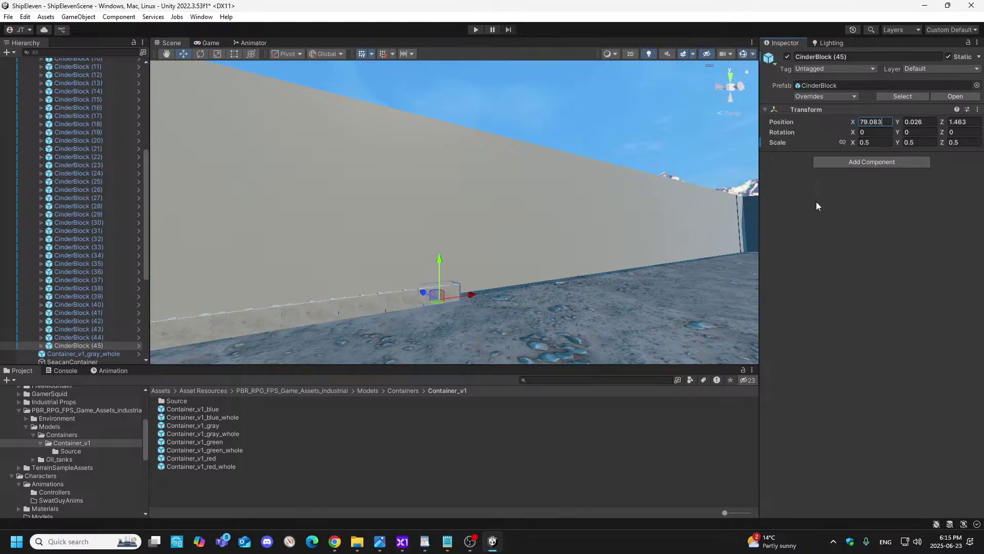
- Duplicate CinderBlock (45), move the copy along X to the end of the row, and set its X position to 79.545
right_click(91, 345)
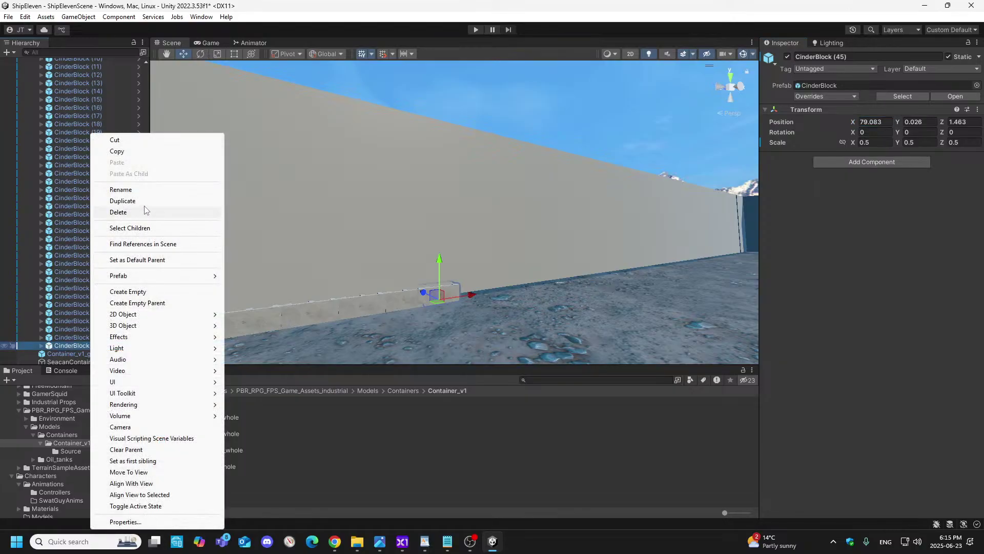
click(123, 200)
drag(478, 292, 501, 293)
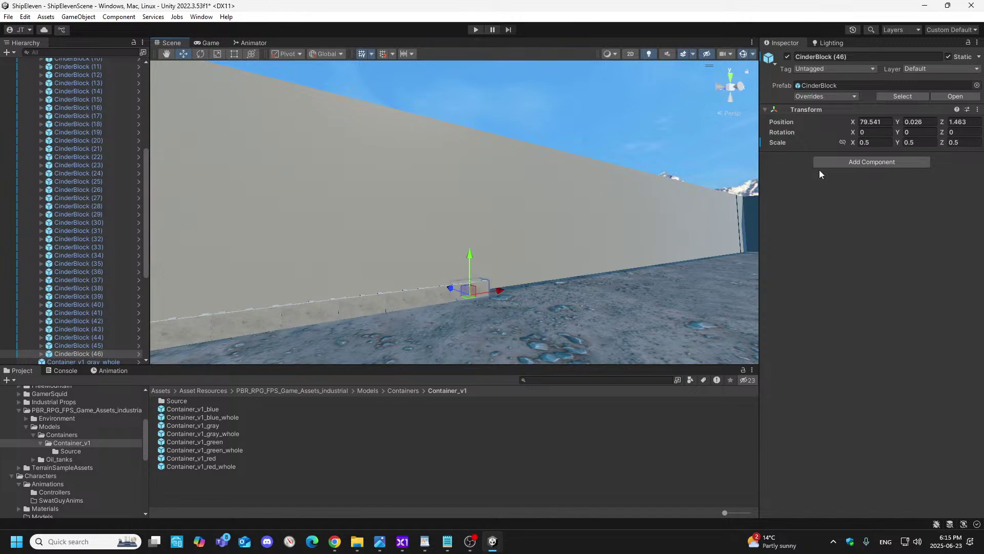
click(888, 125)
key(BackSpace)
text(5)
drag(500, 291, 515, 295)
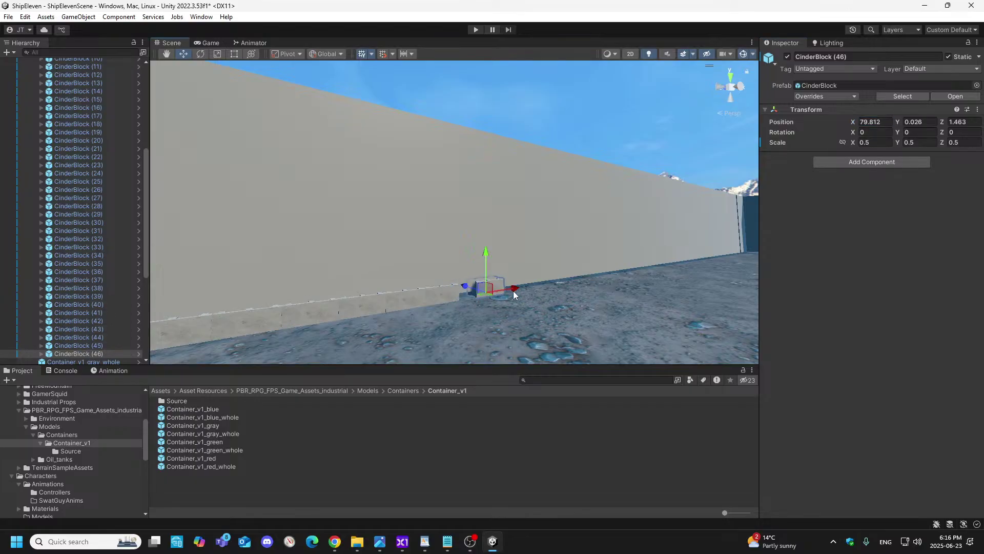
key(ctrl+z)
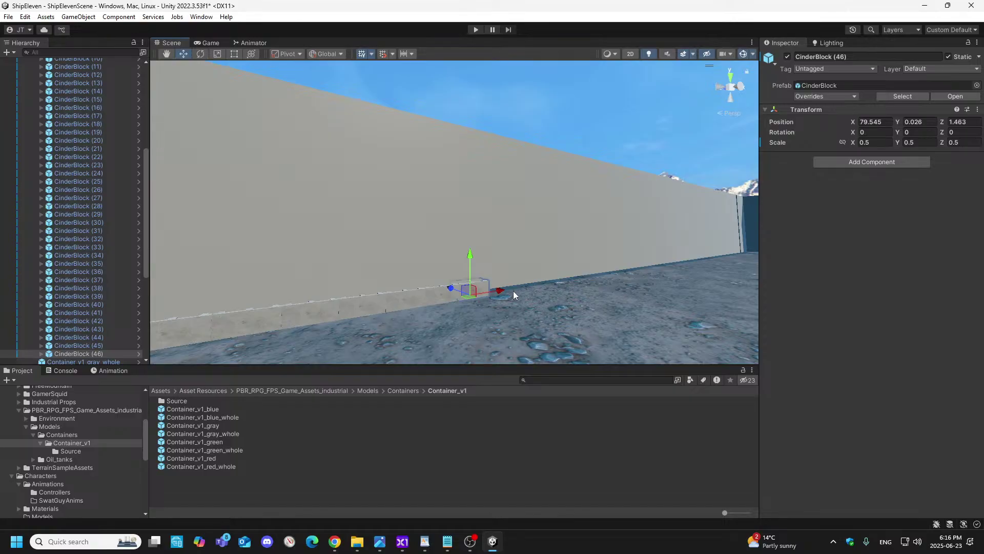
- Duplicate CinderBlock (46), move the copy along X to the end of the row, and set its X position to 80.007
right_click(105, 354)
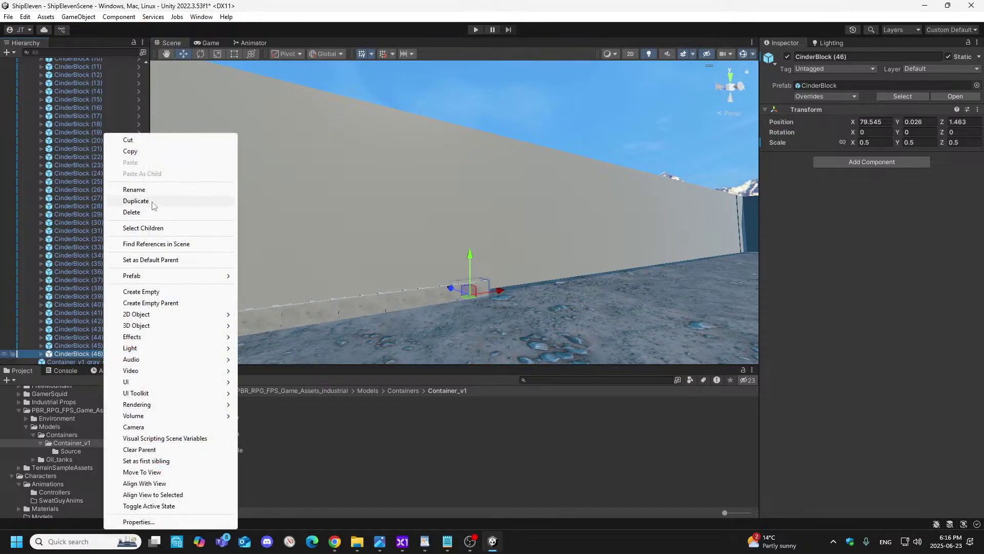
click(154, 202)
drag(500, 295, 524, 295)
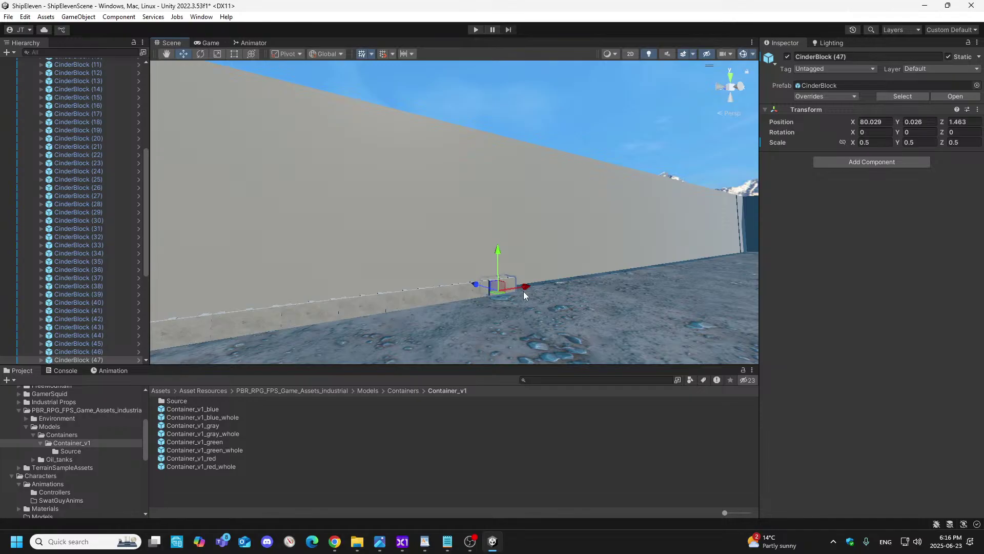
click(889, 123)
double_click(888, 122)
click(889, 122)
key(BackSpace)
key(BackSpace)
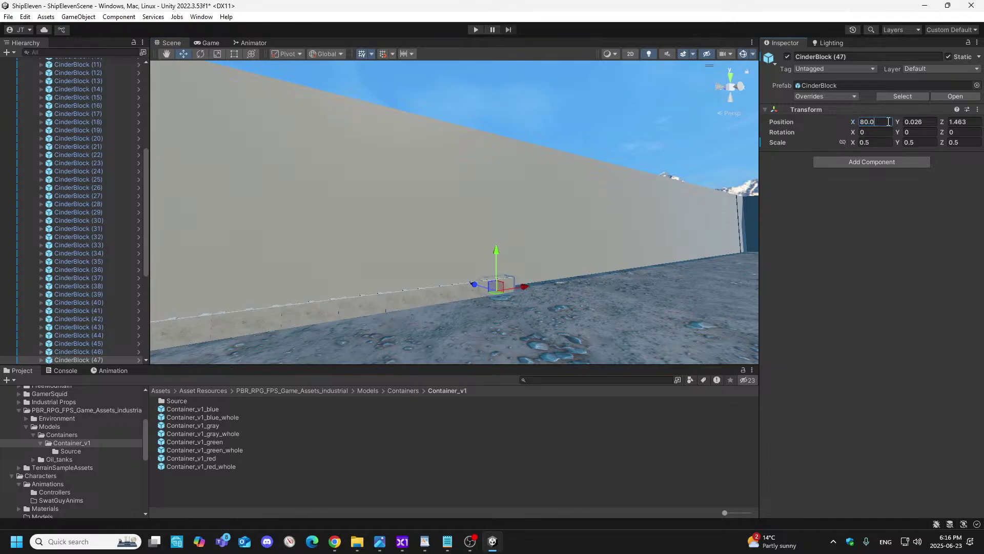
text(07)
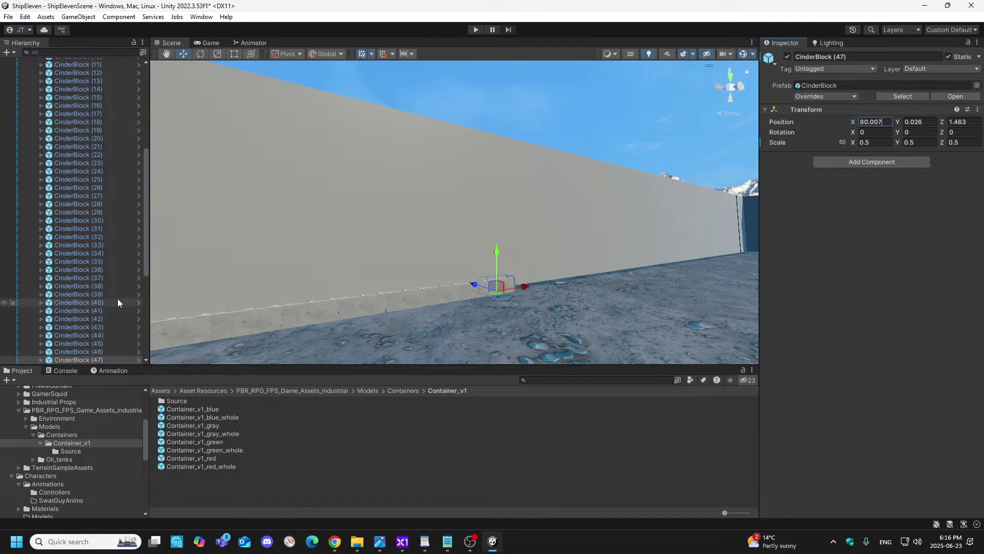
- Duplicate CinderBlock (47), move the copy along X to the end of the row, and set its X position to 80.469
scroll(118, 300, down, 5)
right_click(97, 235)
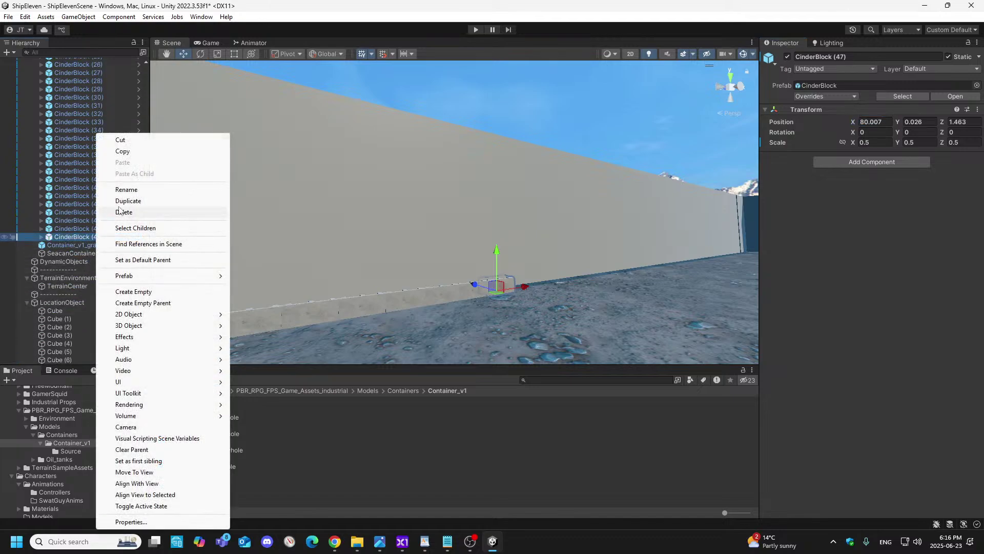
click(128, 201)
drag(527, 287, 547, 288)
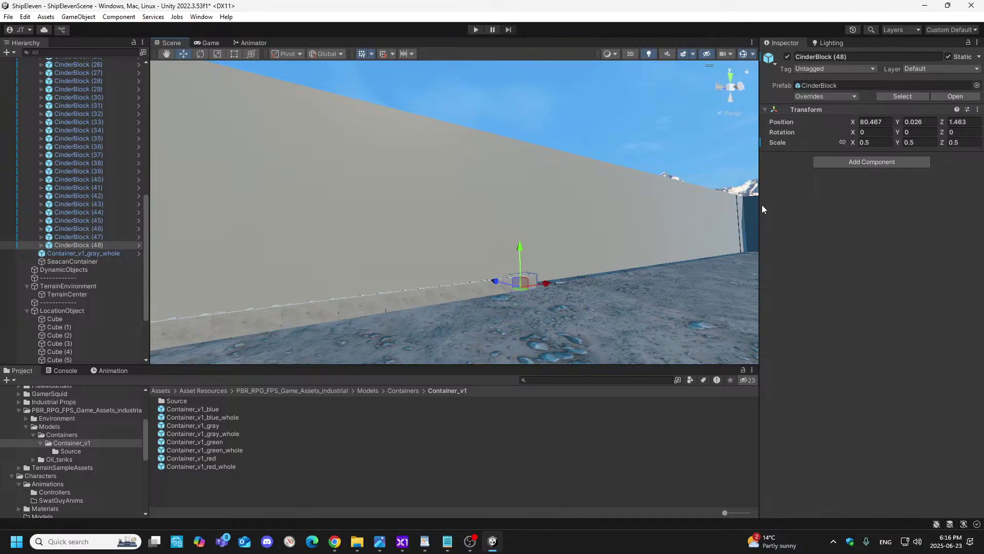
click(887, 122)
click(888, 122)
- Duplicate CinderBlock (48) and set the copy's X position to 80.931
right_click(84, 245)
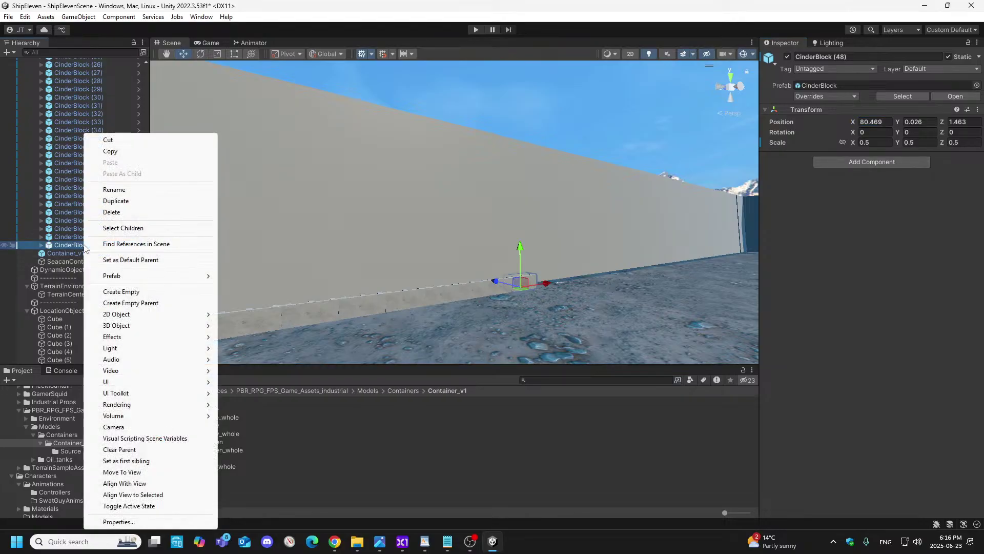
click(124, 203)
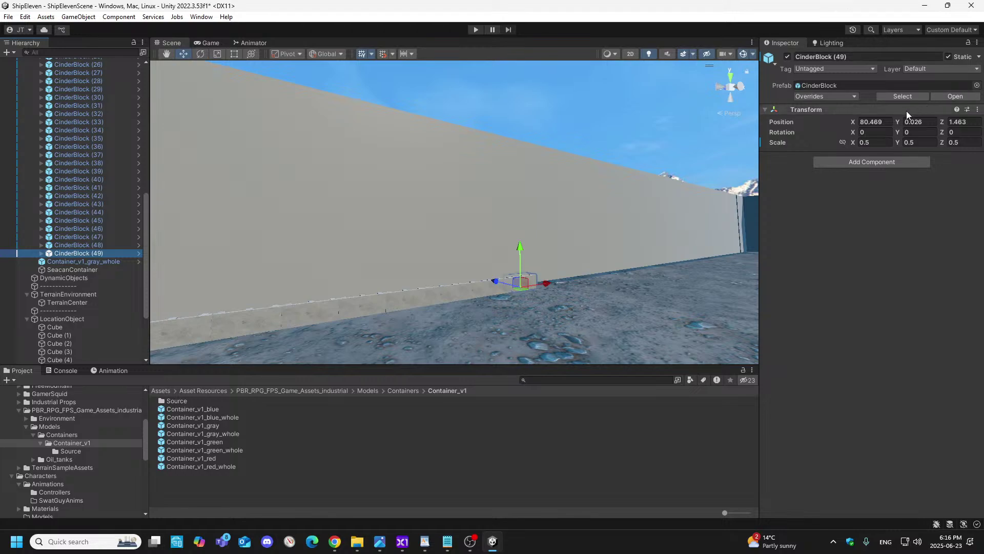
click(890, 123)
key(BackSpace)
key(BackSpace)
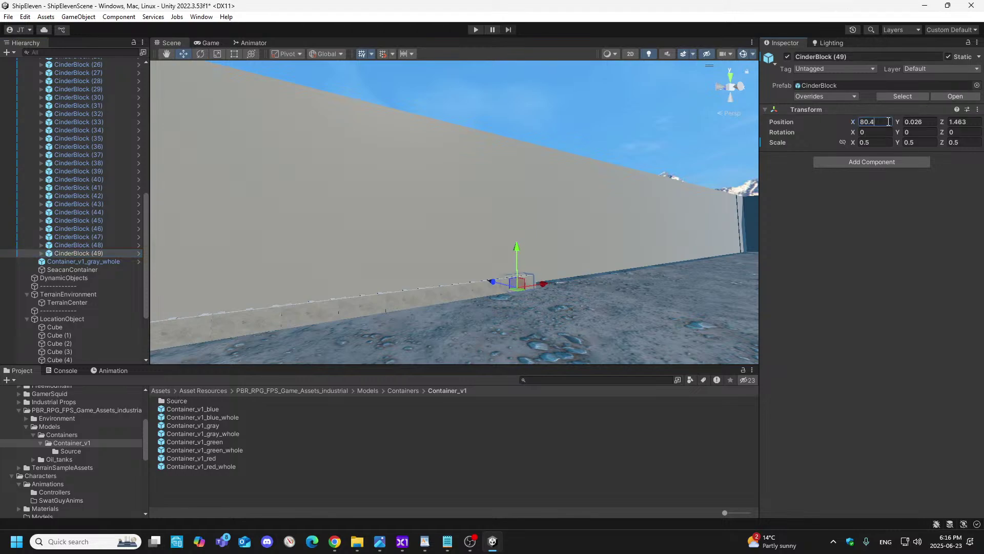
key(BackSpace)
text(931)
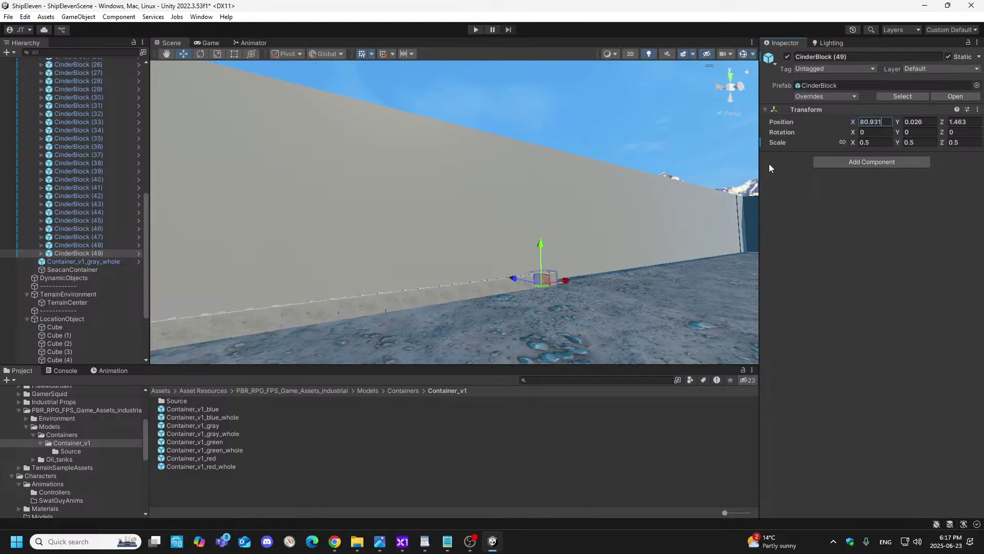
click(92, 246)
click(100, 253)
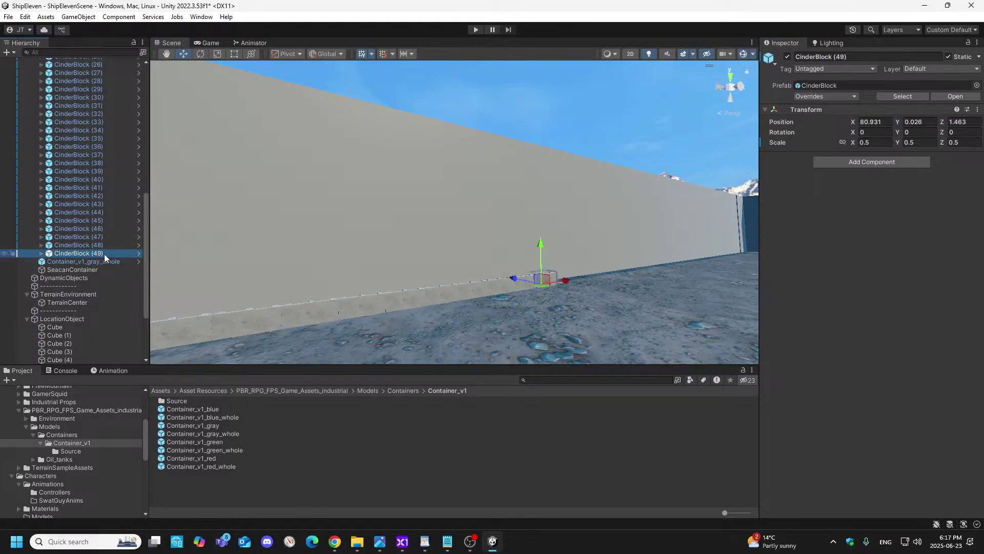
drag(565, 279, 585, 280)
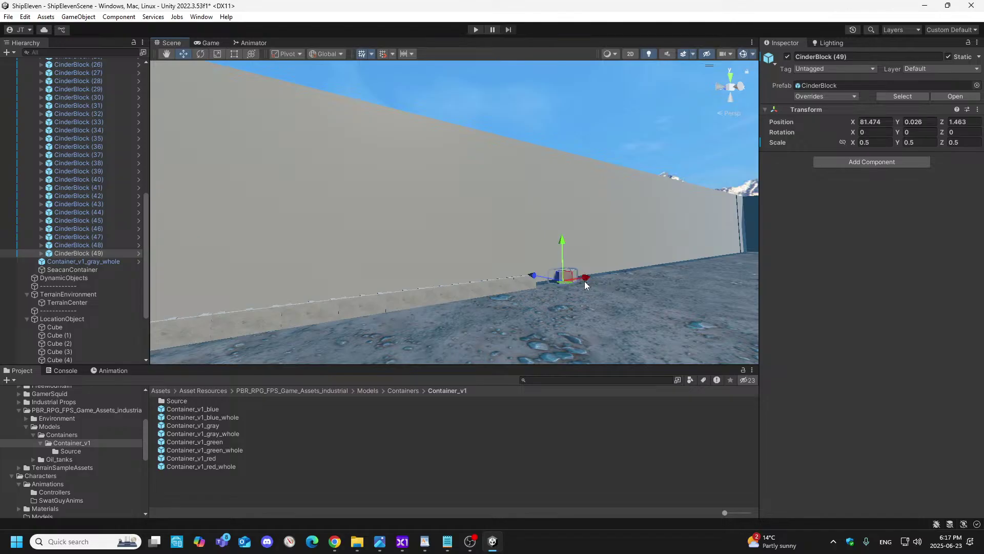
key(ctrl+z)
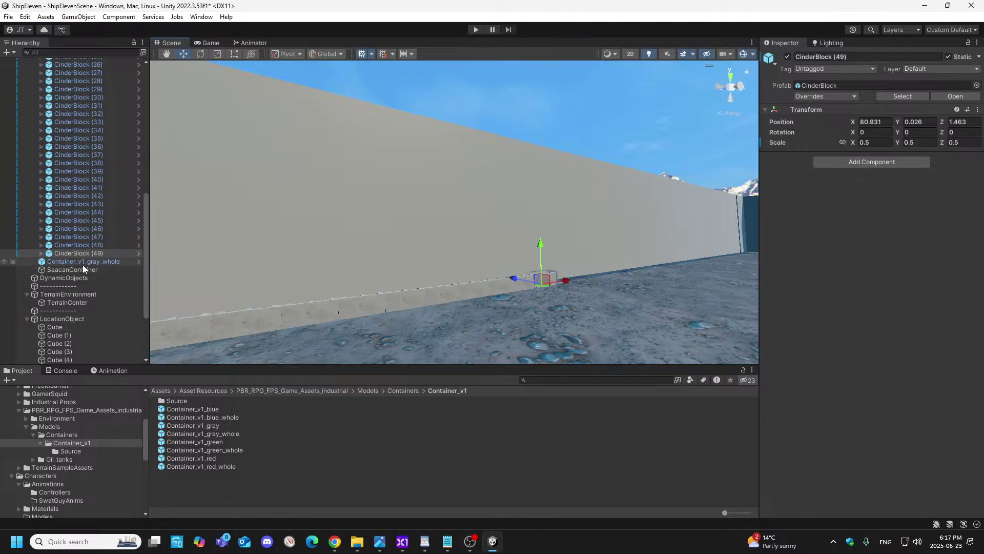
- Duplicate CinderBlock (49), move the copy along X to the end of the row, and set its X position to 81.393
right_click(92, 253)
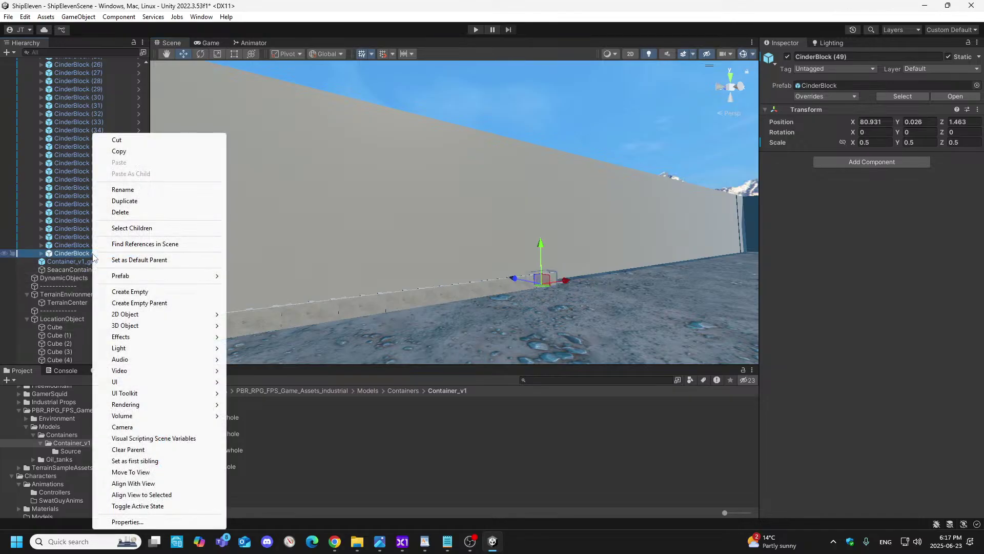
click(134, 202)
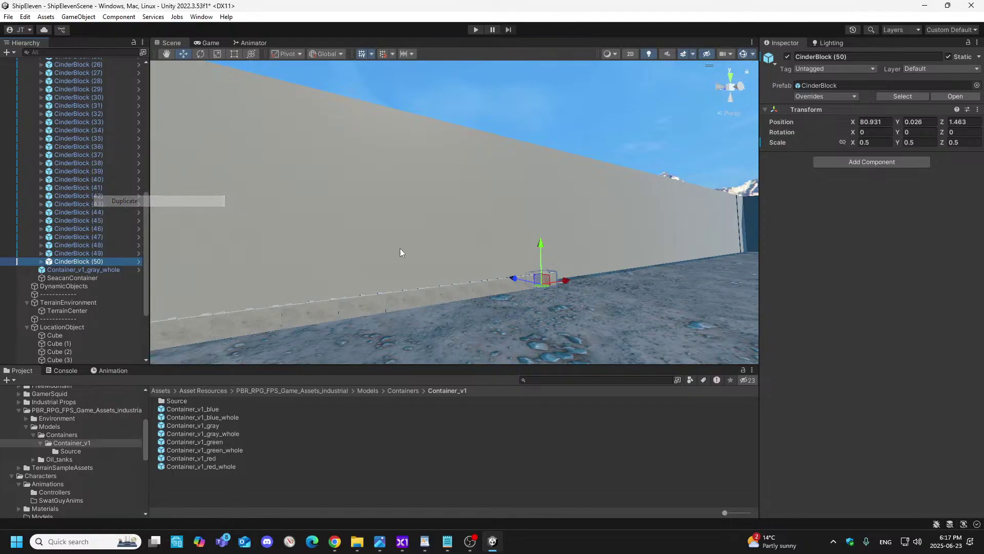
drag(563, 281, 583, 280)
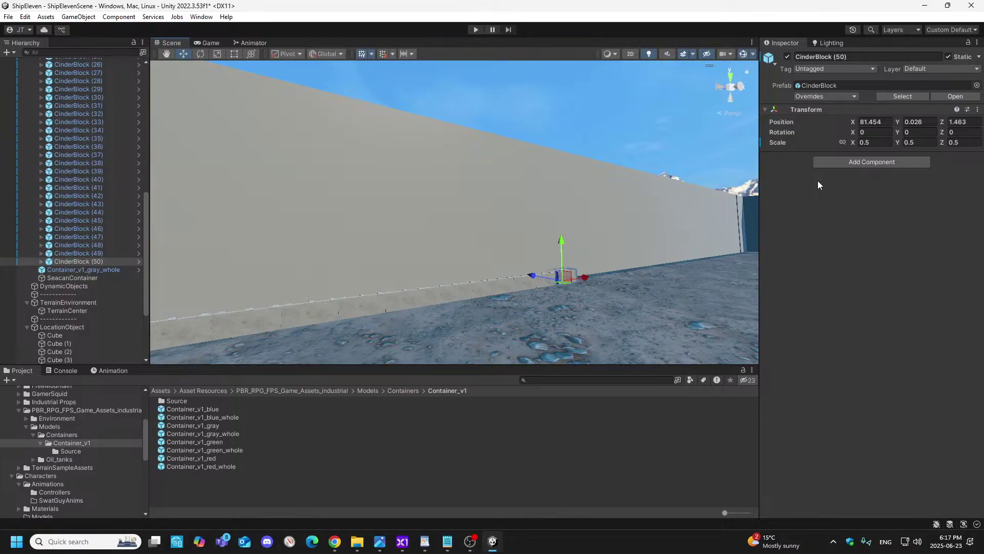
click(886, 122)
text(81.393)
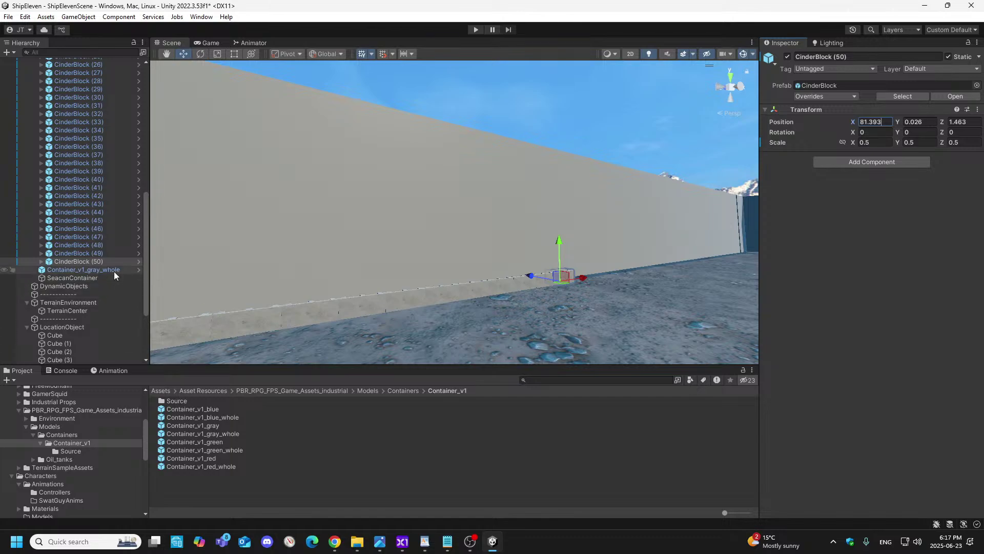
- Duplicate CinderBlock (50), move the copy along X to the end of the row, and set its X position to 81.855
right_click(99, 263)
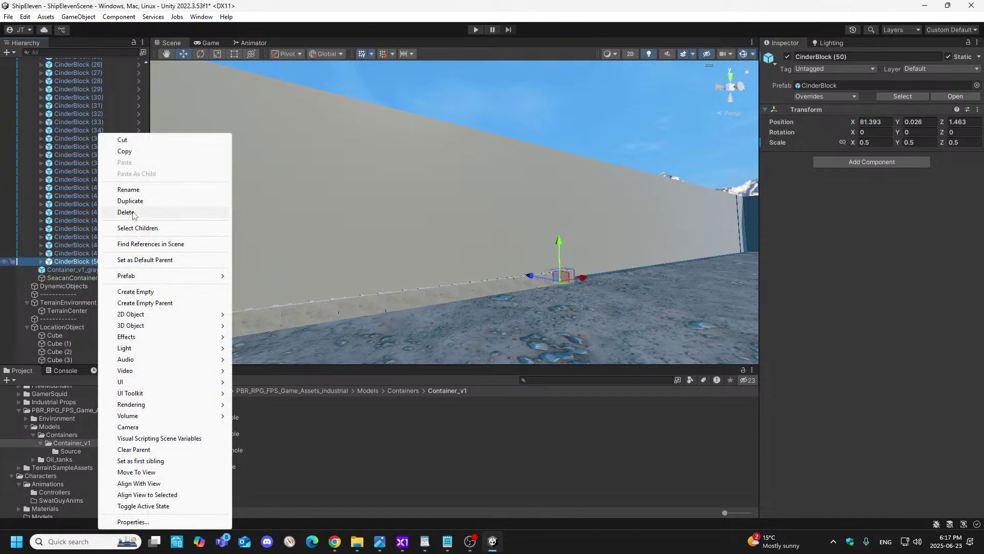
click(131, 201)
drag(585, 281, 602, 285)
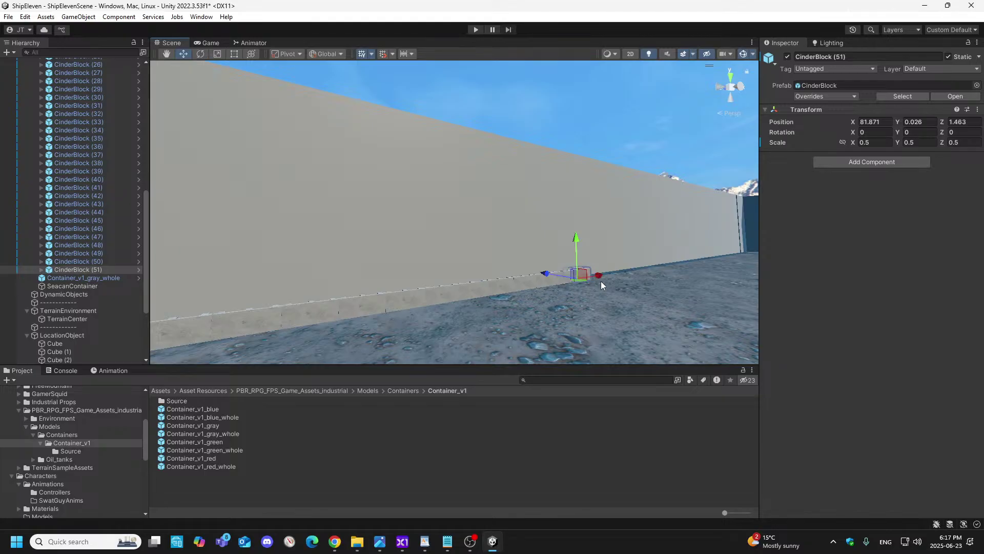
text(81.855)
- Duplicate CinderBlock (51), move the copy along X to the end of the row, and set its X position to 82.317
right_click(100, 269)
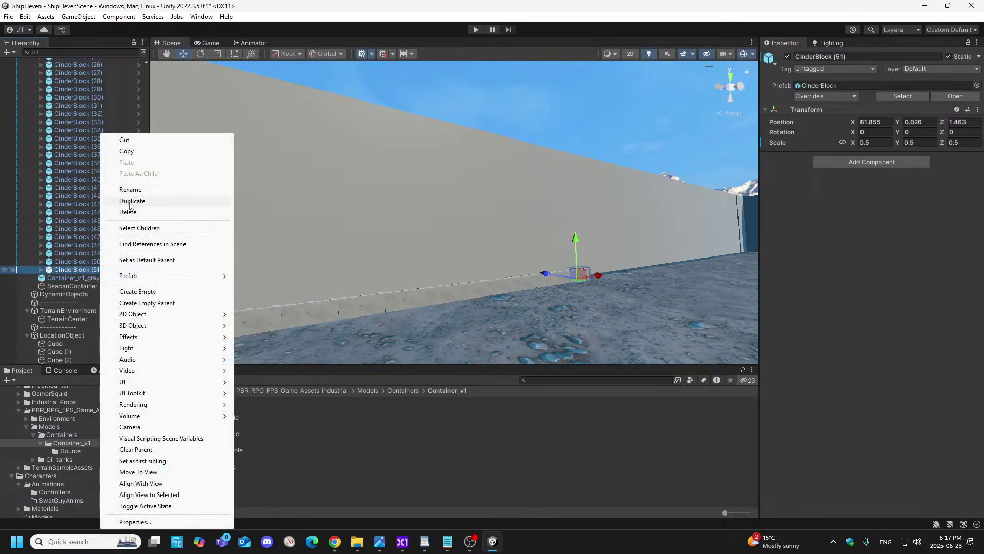
click(132, 201)
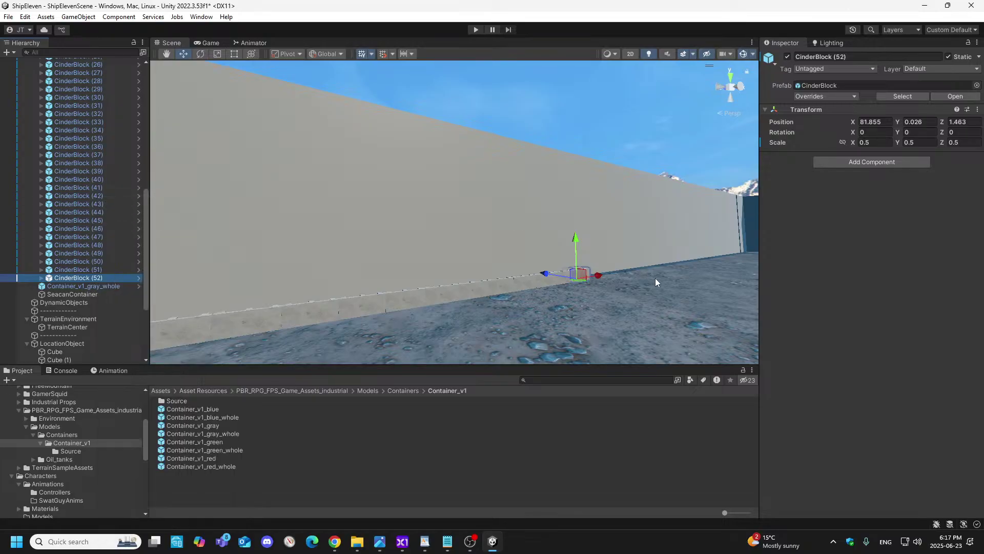
drag(589, 276, 615, 276)
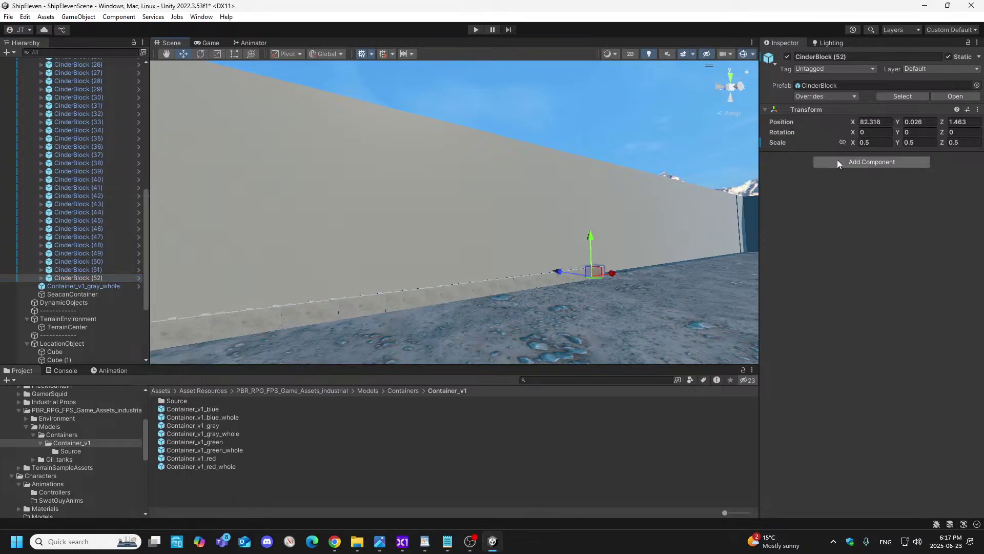
click(890, 121)
- Duplicate CinderBlock (52), move the copy along X to the end of the row, and set its X position to 82.779
right_click(97, 278)
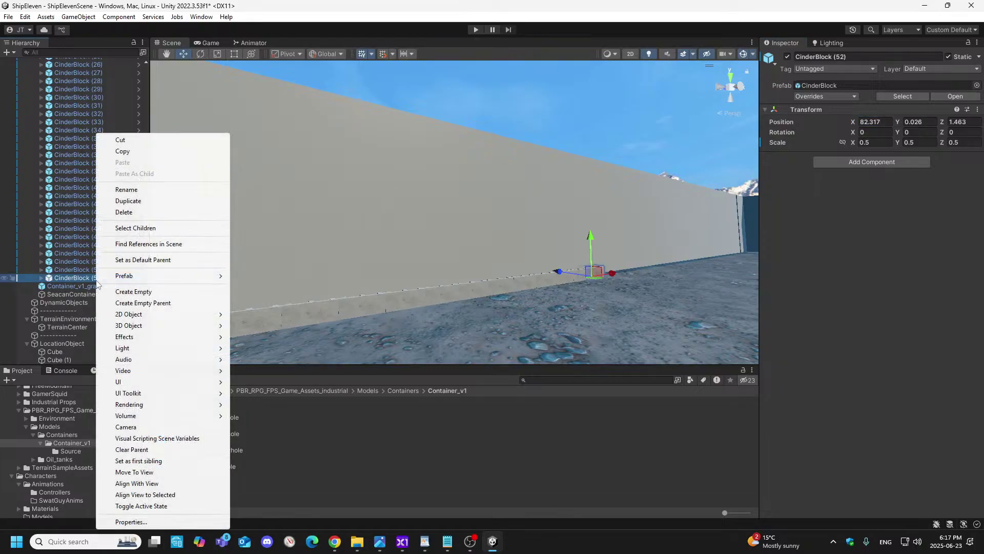
click(132, 203)
drag(618, 272, 629, 275)
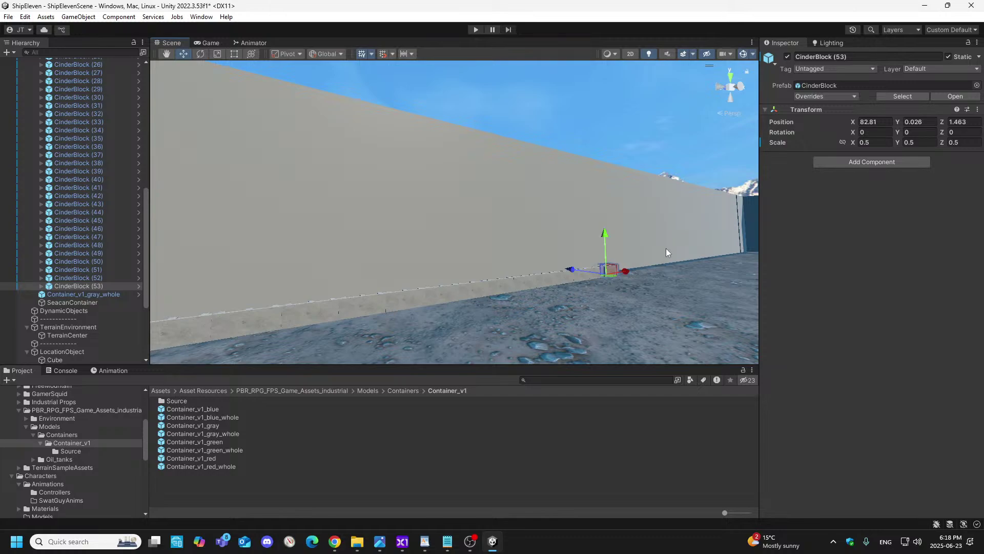
click(885, 122)
text(82.779)
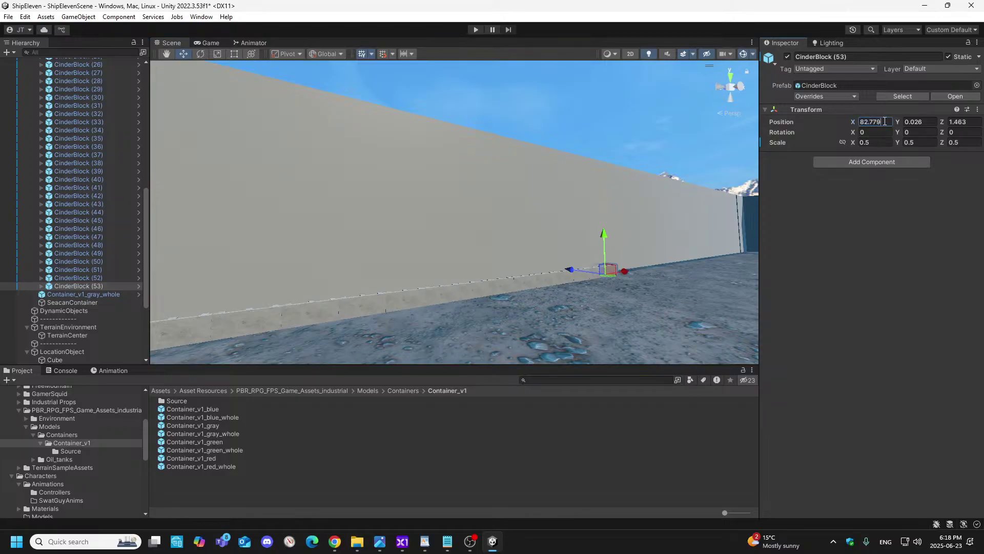
- Duplicate CinderBlock (53), move the copy along X to the end of the row, and set its X position to 83.241
right_click(104, 288)
click(141, 204)
drag(623, 272, 641, 272)
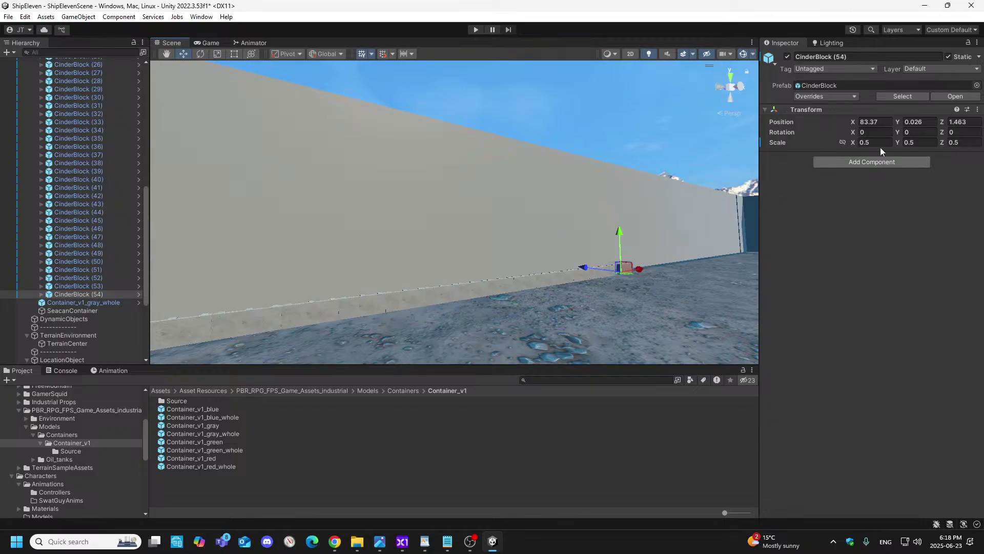
click(887, 122)
click(887, 121)
key(BackSpace)
key(BackSpace)
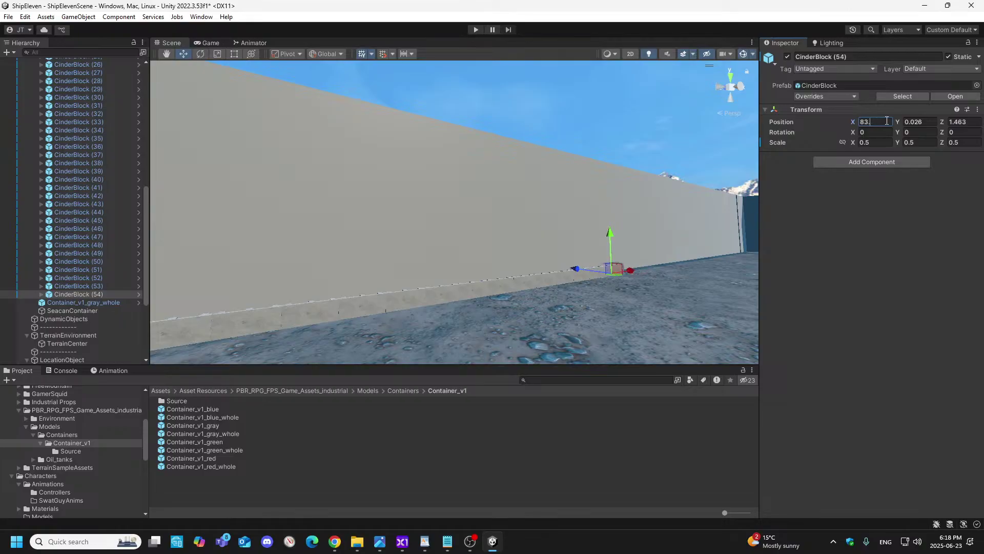
text(241)
- Duplicate CinderBlock (54), move the copy along X to the end of the row, and set its X position to 83.703
right_drag(623, 255, 612, 264)
key(d)
key(w)
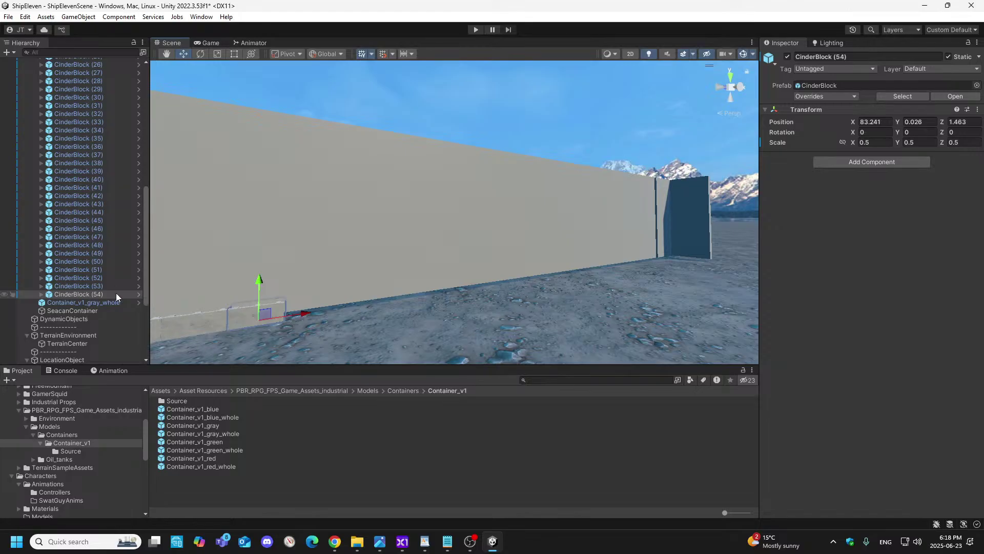
right_click(101, 295)
click(134, 202)
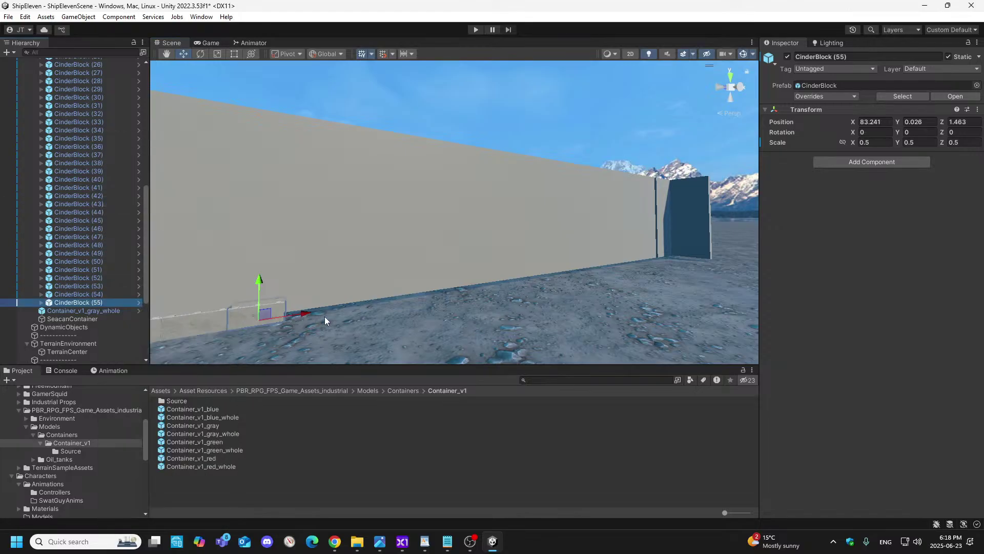
drag(303, 315, 352, 321)
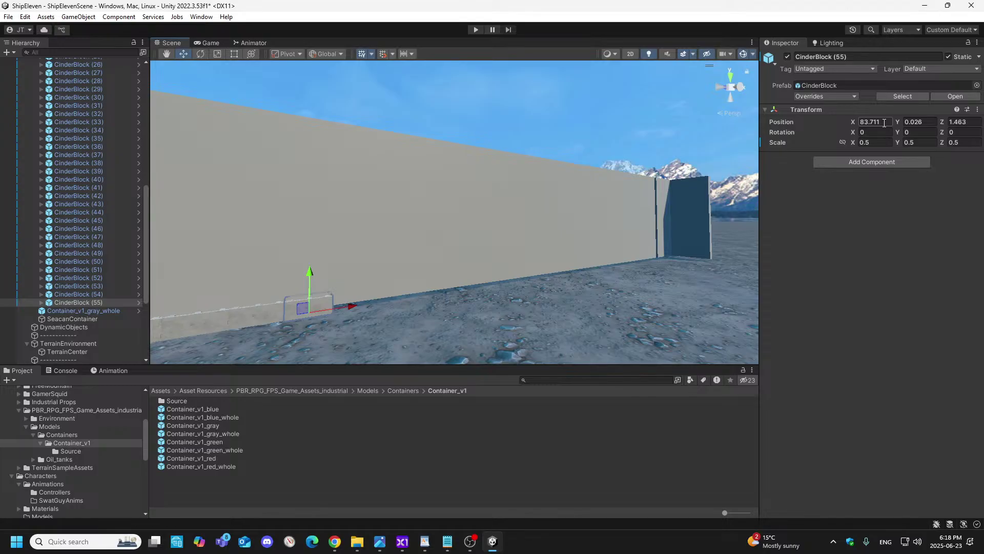
click(885, 123)
click(889, 125)
key(BackSpace)
key(BackSpace)
text(03)
- Duplicate CinderBlock (55), move the copy along X to the end of the row, and set its X position to 84.165
right_click(105, 303)
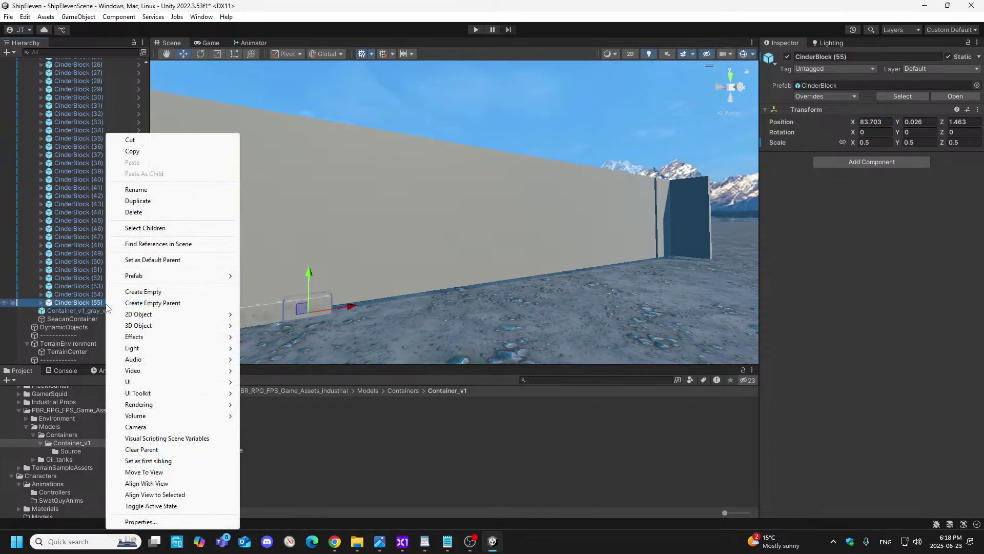
click(148, 201)
drag(348, 303, 387, 311)
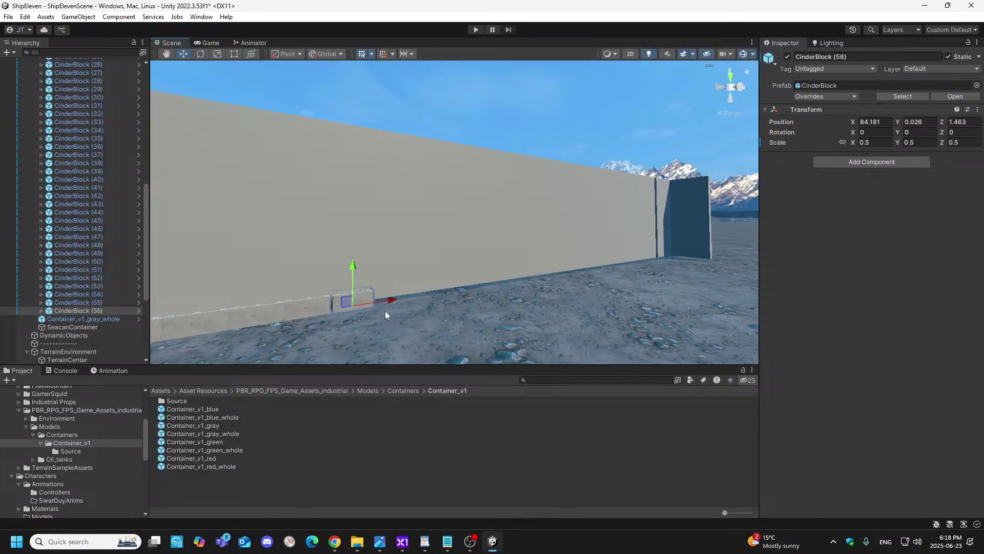
click(890, 122)
key(BackSpace)
key(BackSpace)
text(65)
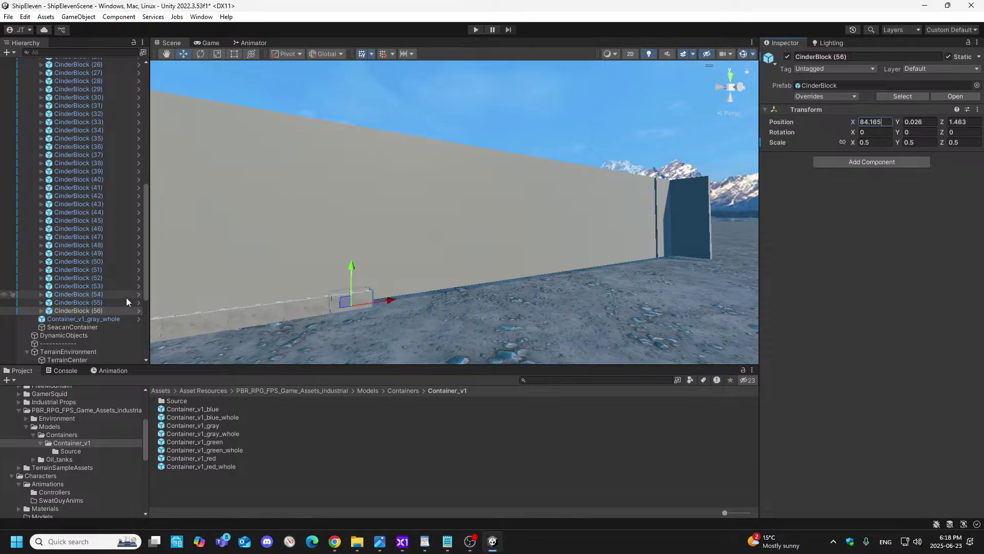
- Duplicate CinderBlock (56), move the copy along X to the end of the row, and set its X position to 84.627
right_click(105, 310)
click(140, 200)
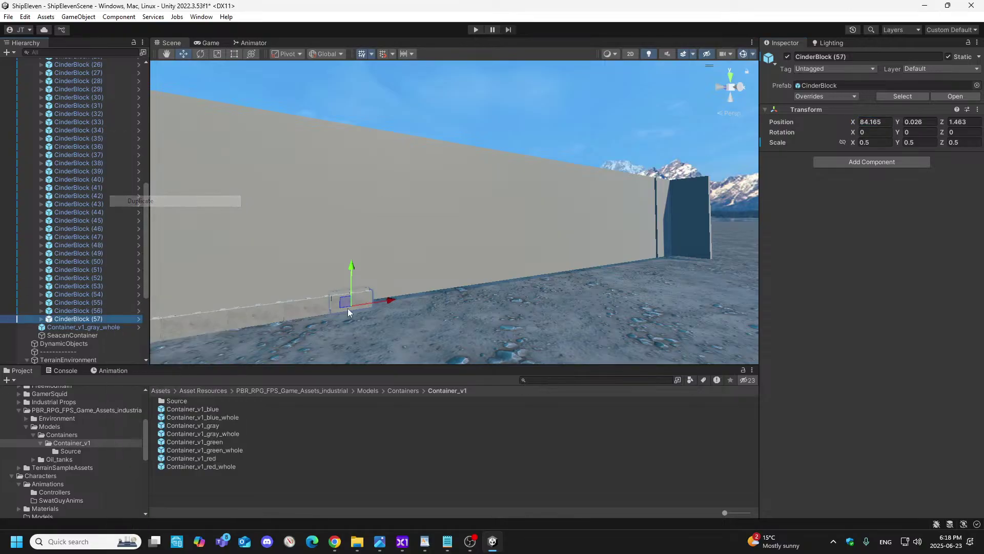
drag(404, 303, 420, 307)
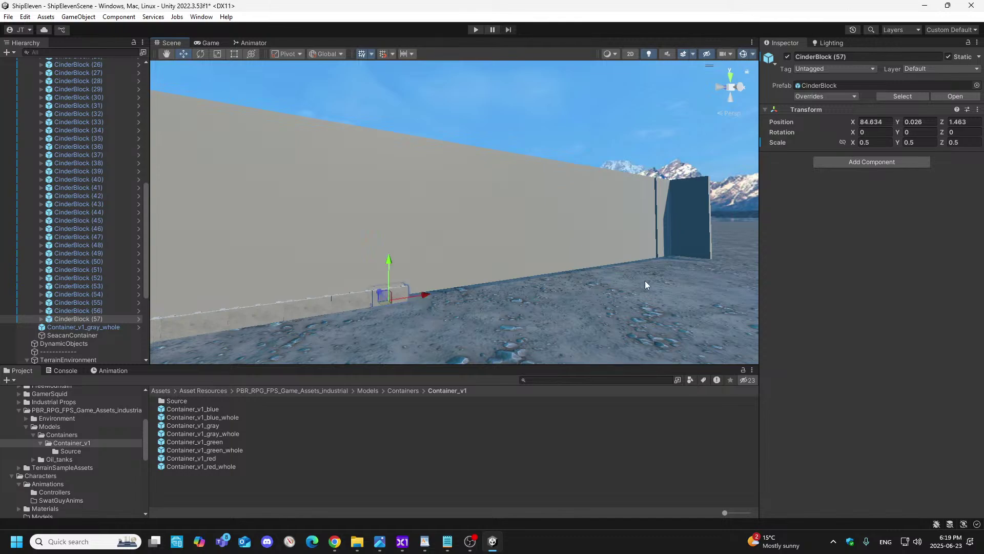
click(886, 123)
click(888, 123)
key(BackSpace)
key(BackSpace)
text(27)
- Duplicate CinderBlock (57) and move the copy along X to the end of the row, at X position 85.089
right_click(102, 319)
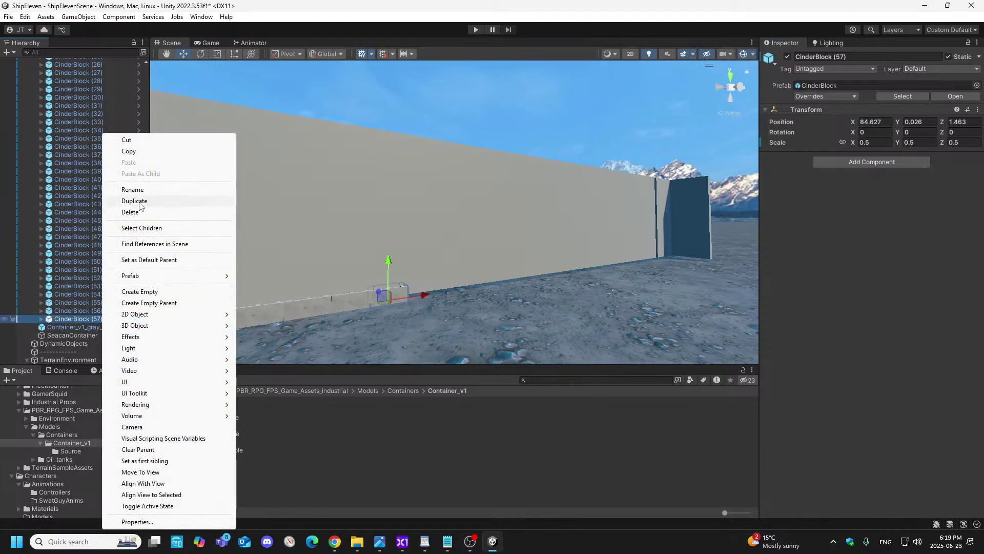
click(136, 201)
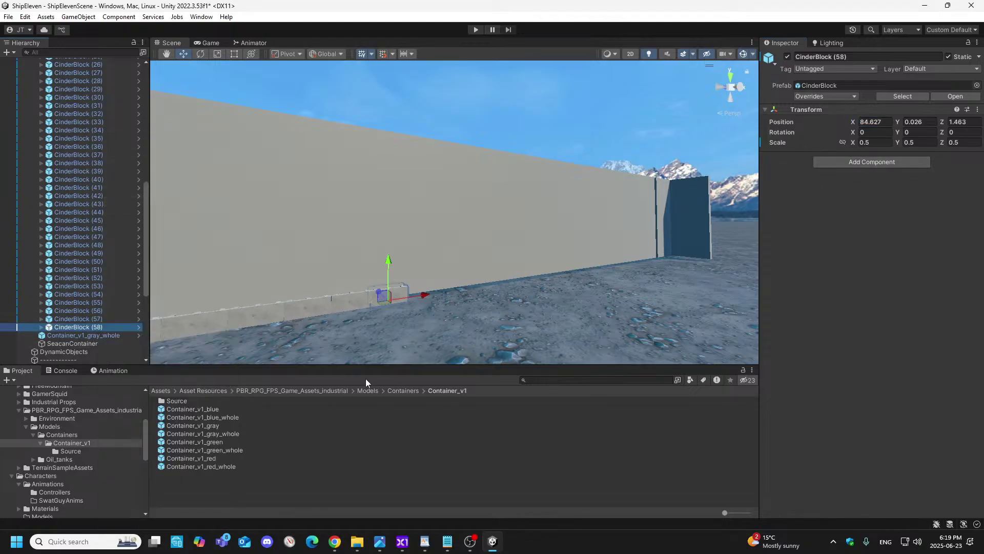
drag(419, 297, 453, 303)
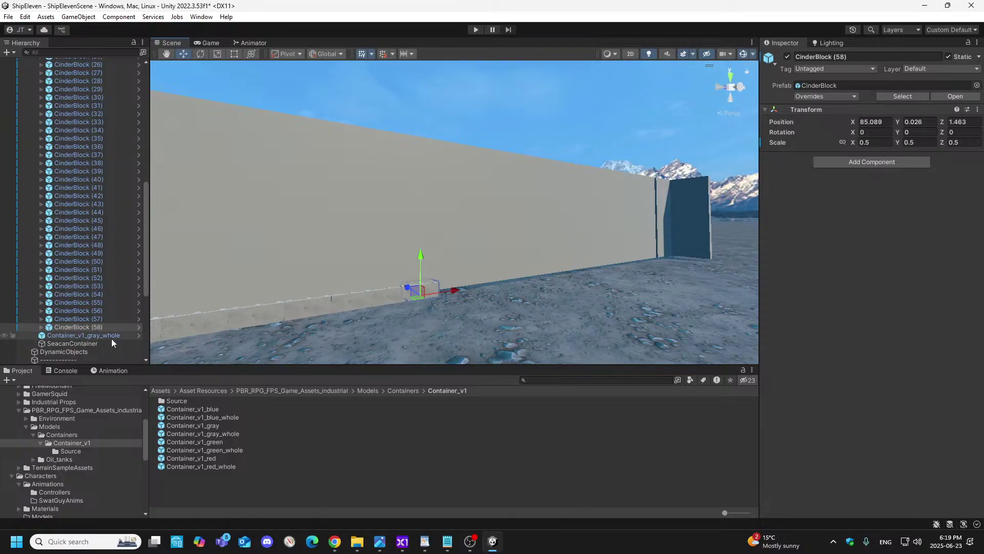
- Duplicate CinderBlock (58), move the copy along X to the end of the row, and set its X position to 85.551
right_click(99, 327)
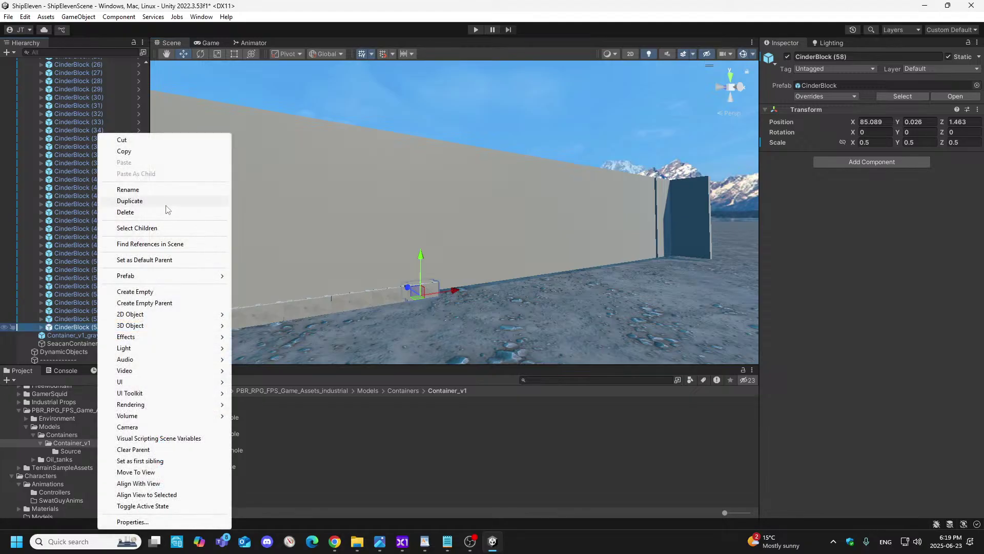
click(160, 204)
drag(457, 291, 485, 294)
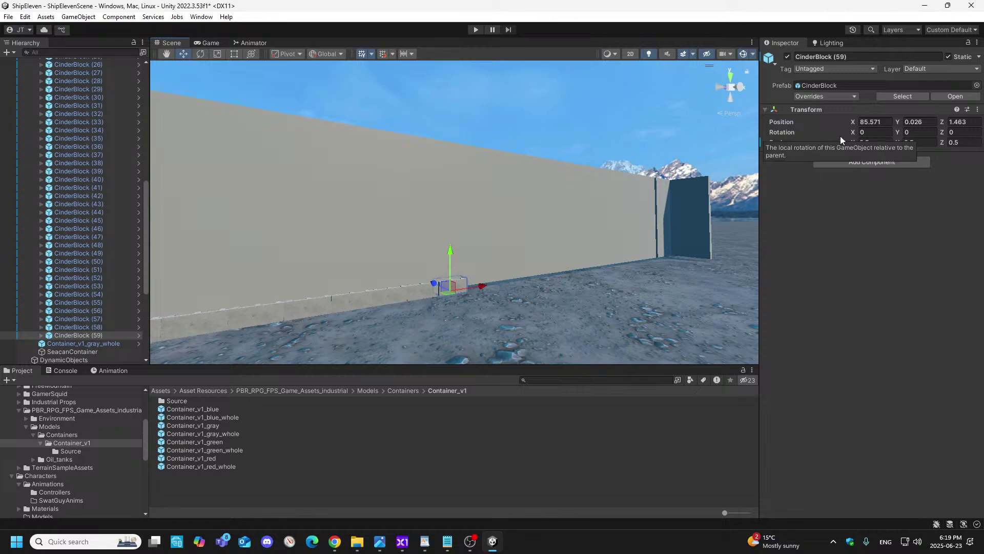
click(882, 121)
key(BackSpace)
text(5)
key(Return)
- Duplicate CinderBlock (59), move the copy along X to the end of the row, and set its X position to 86.031
right_click(82, 336)
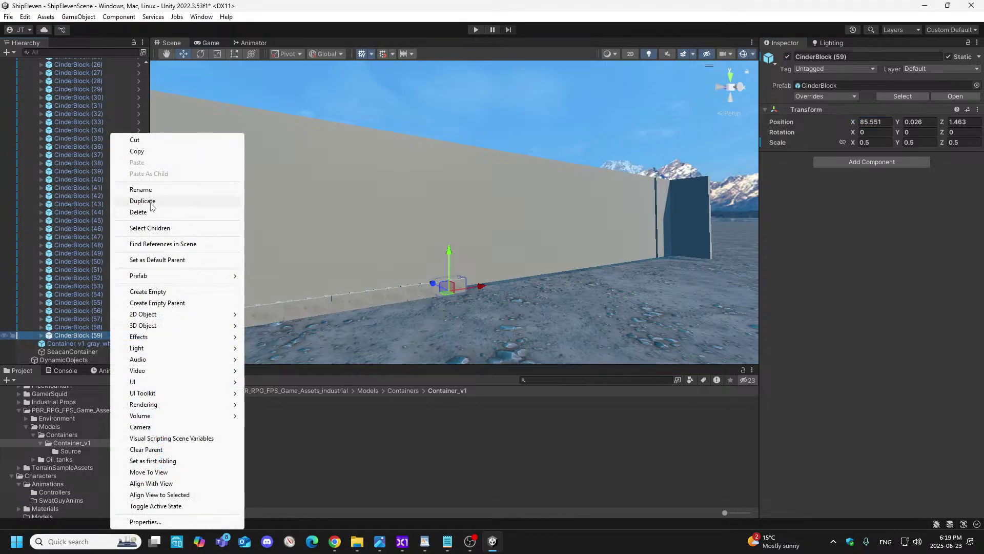
click(143, 200)
drag(482, 284, 508, 292)
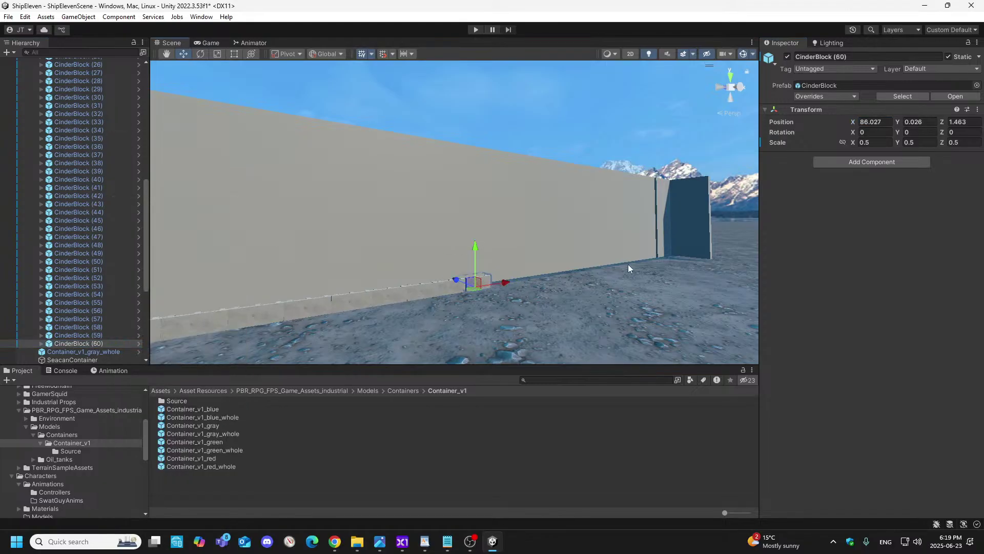
click(889, 121)
text(86.031)
- Duplicate CinderBlock (60), move the copy along X to the end of the row, and set its X position to 86.475
scroll(87, 312, down, 3)
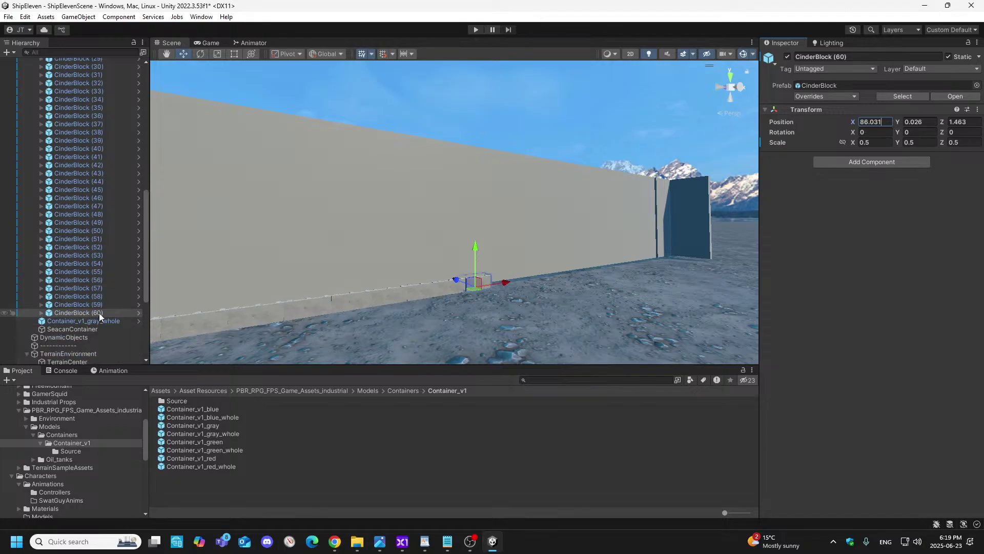
right_click(100, 313)
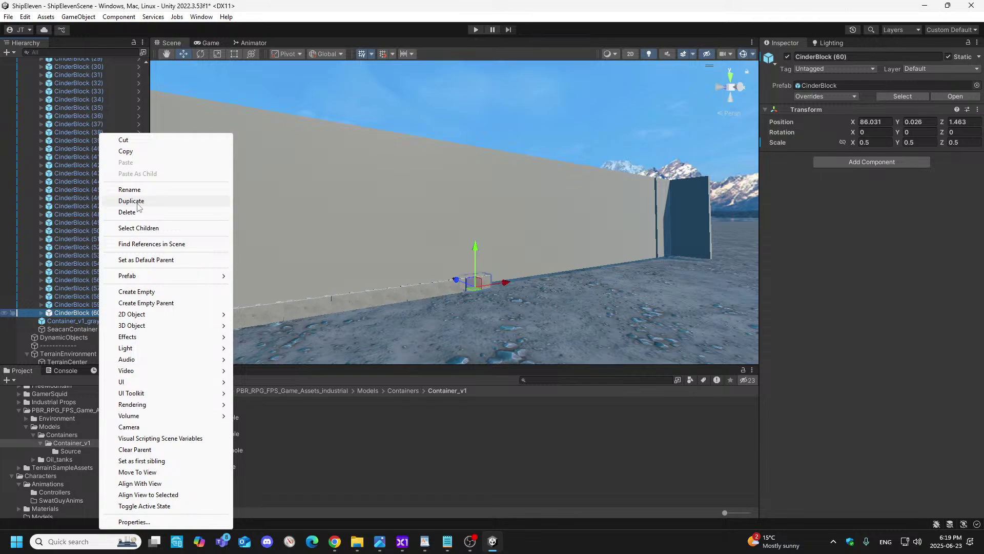
click(131, 201)
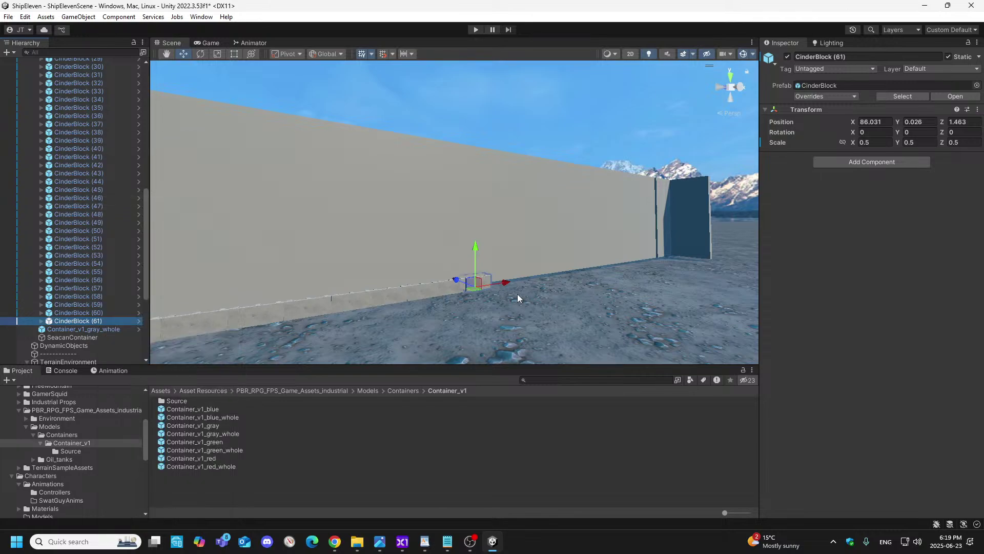
mouse_move(516, 282)
mouse_down()
mouse_move(540, 286)
mouse_move(530, 291)
mouse_up()
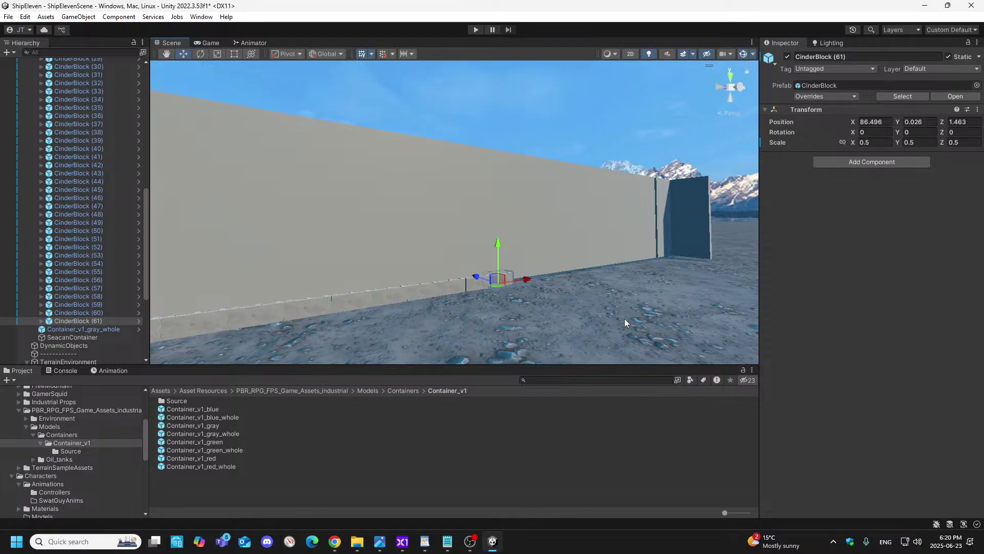
drag(862, 121, 889, 120)
click(889, 121)
key(BackSpace)
key(BackSpace)
text(75)
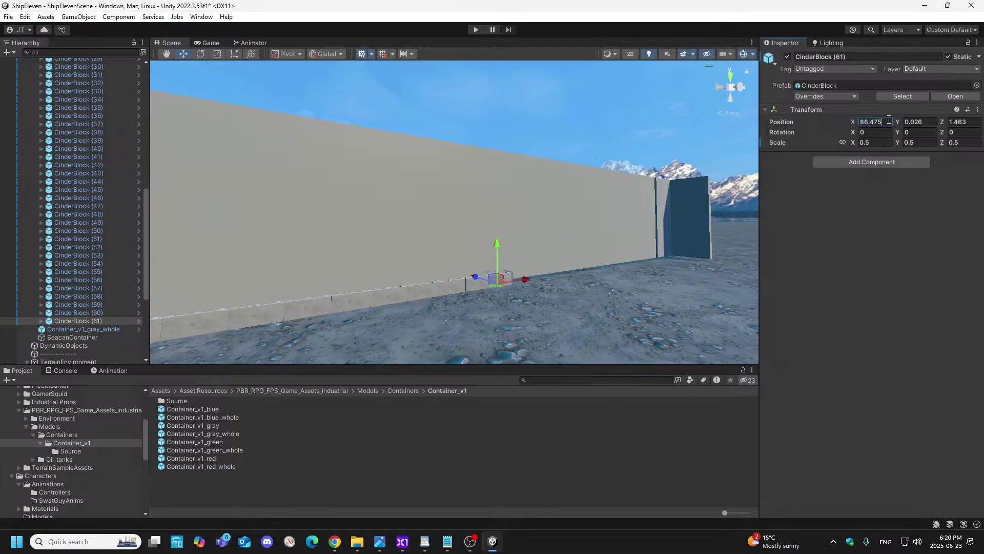
- Duplicate CinderBlock (61), move the copy along X to the end of the row, and set its X position to 86.937
right_click(100, 321)
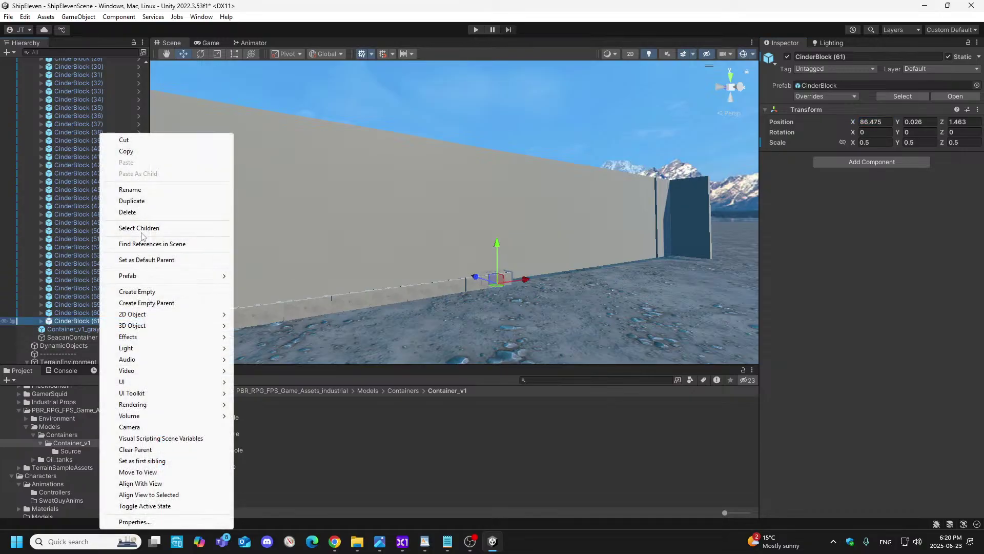
click(132, 200)
drag(525, 279, 546, 284)
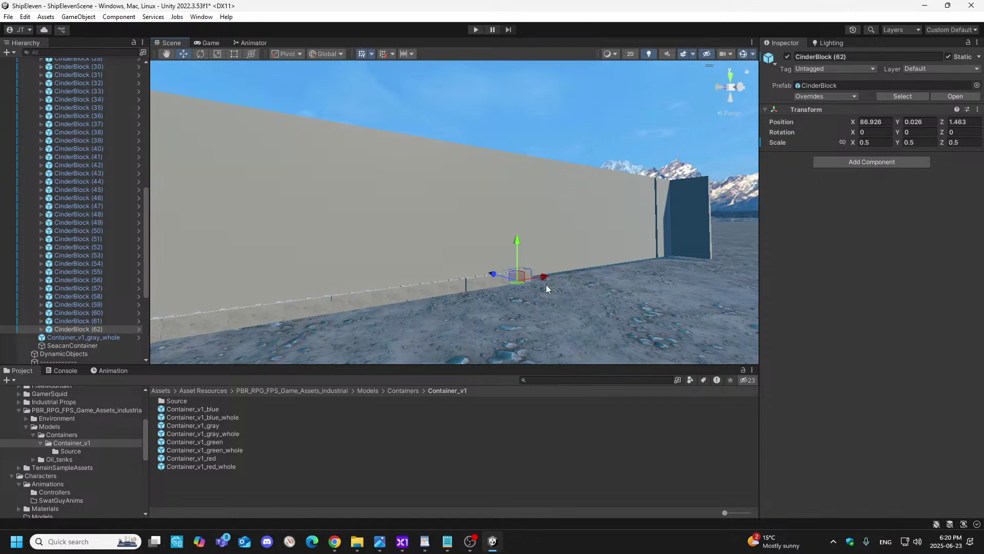
click(885, 122)
key(BackSpace)
key(BackSpace)
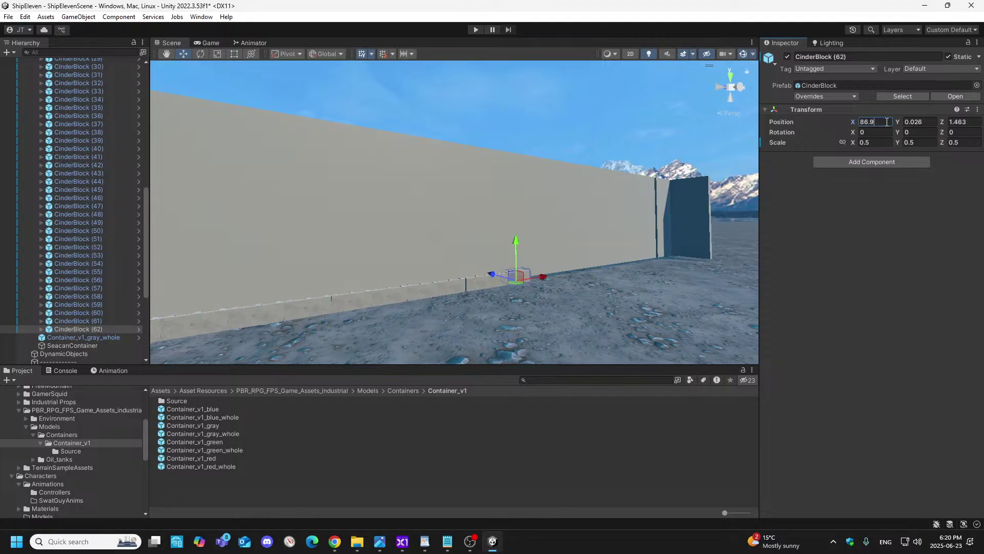
text(37)
- Duplicate CinderBlock (62), move the copy along X to the end of the row, and set its X position to 87.399
right_click(88, 330)
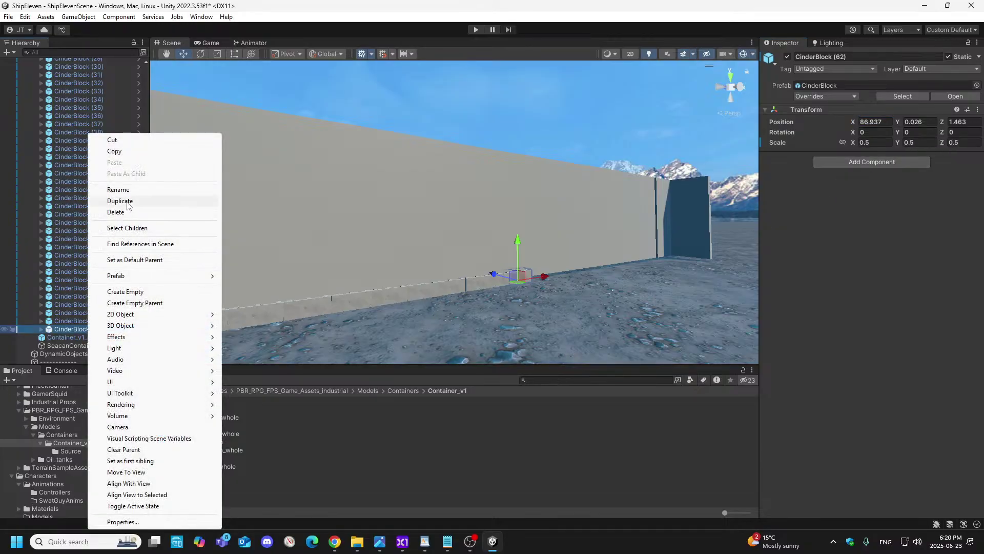
click(120, 200)
drag(544, 277, 562, 283)
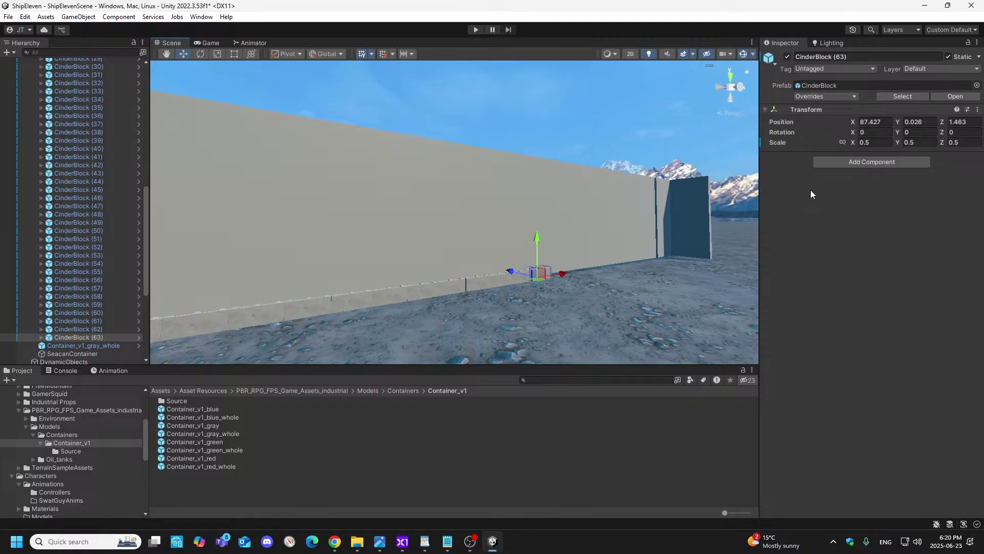
click(893, 124)
key(BackSpace)
key(BackSpace)
key(BackSpace)
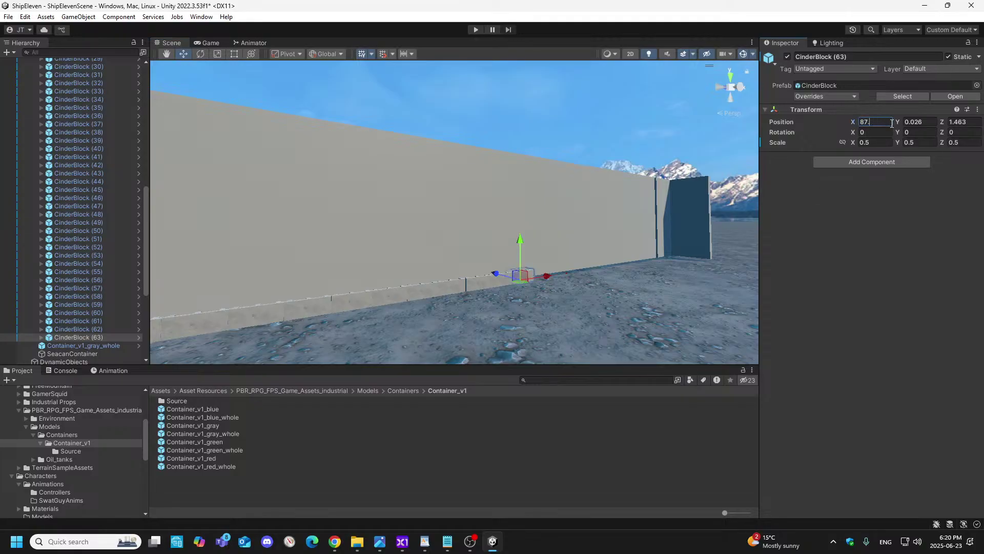
text(399)
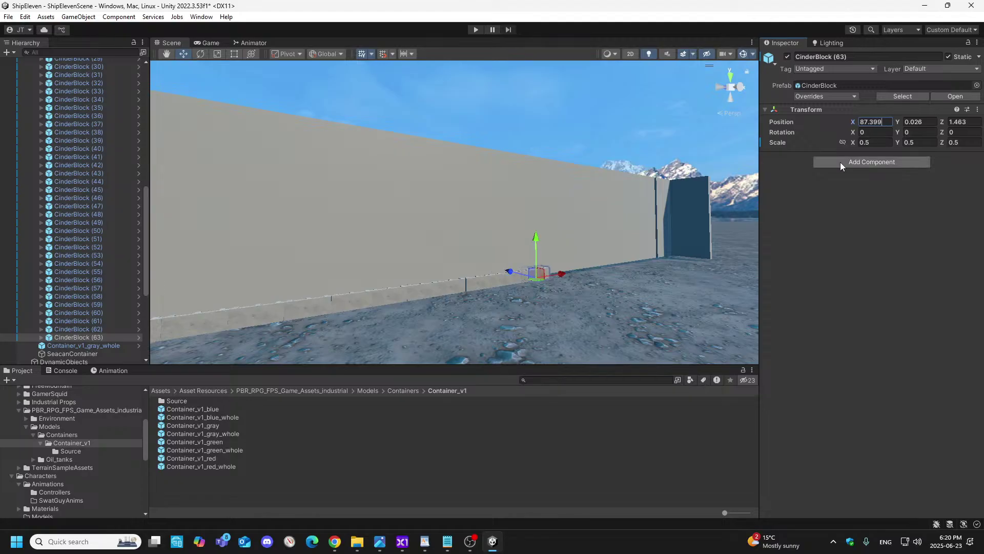
- Duplicate CinderBlock (63), move the copy along X to the end of the row, and set its X position to 87.861
right_click(99, 338)
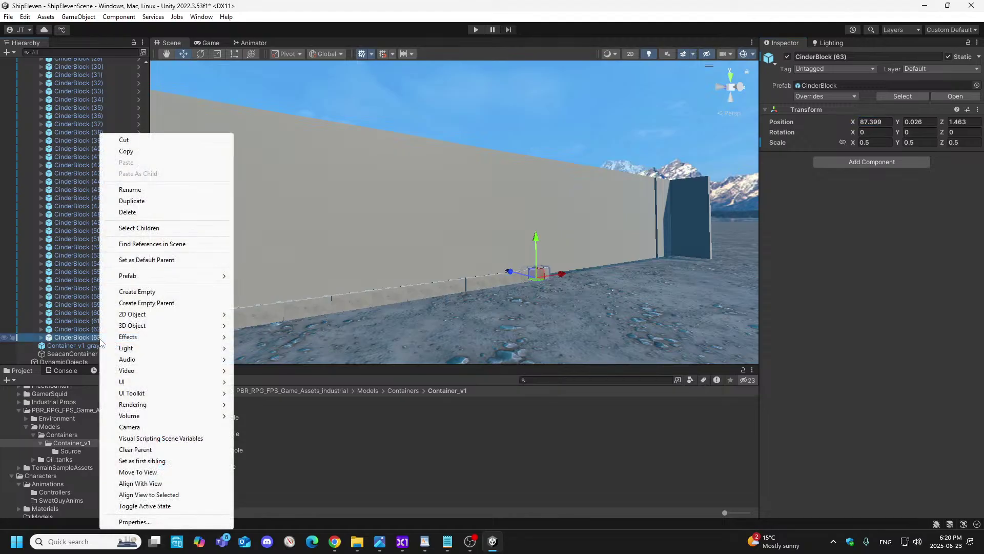
click(132, 200)
drag(563, 279, 583, 281)
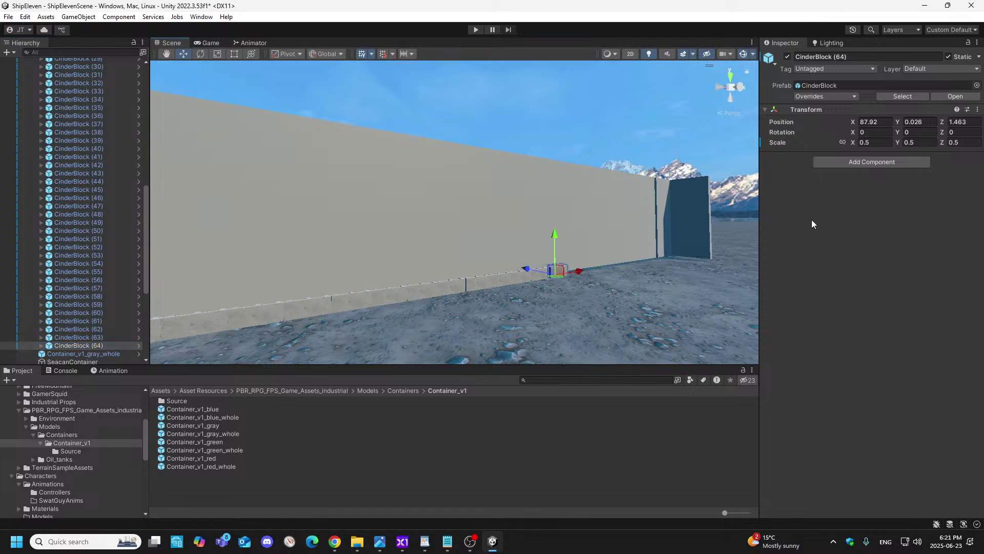
click(888, 123)
key(BackSpace)
key(BackSpace)
text(861)
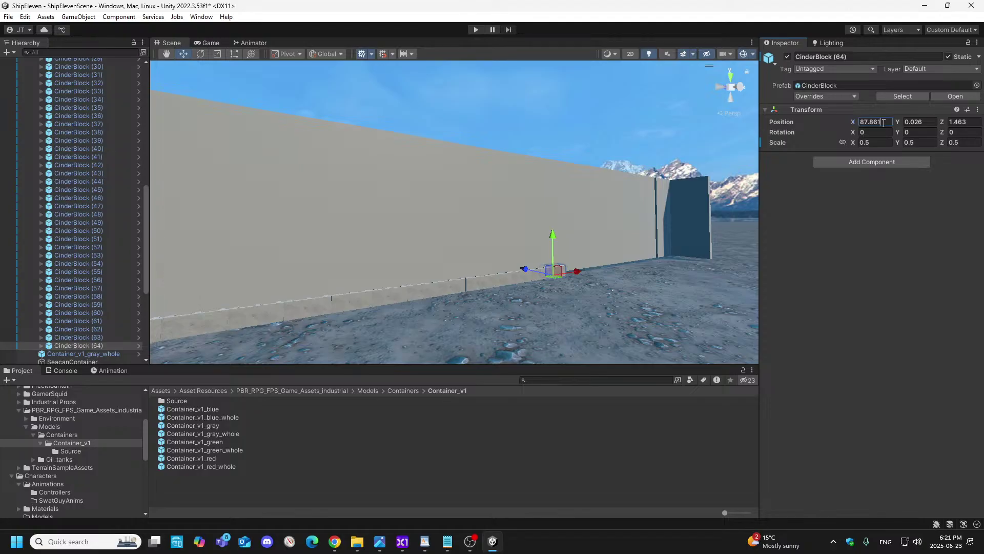
- Duplicate CinderBlock (64), move the copy along X to the end of the row, and set its X position to 88.323
right_click(88, 343)
click(119, 200)
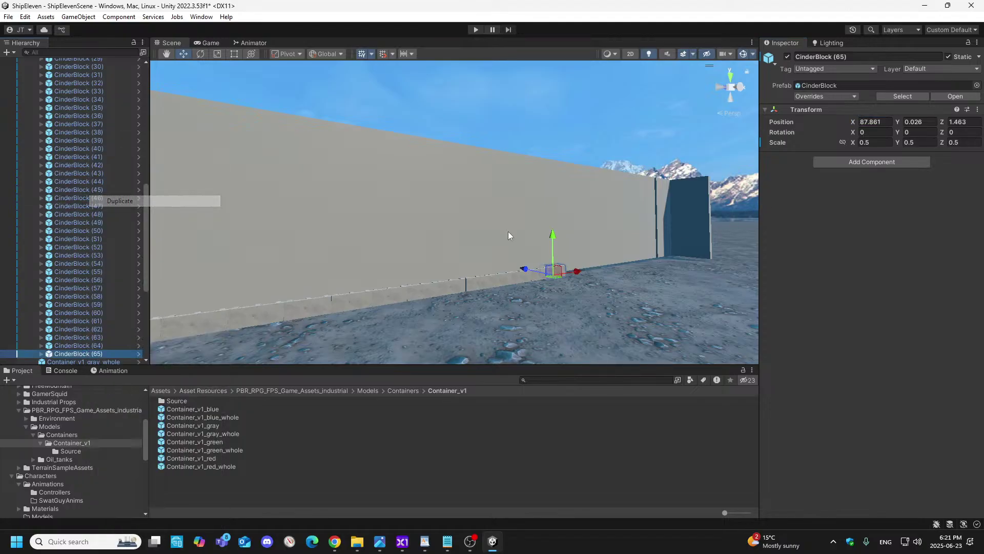
drag(586, 270, 598, 273)
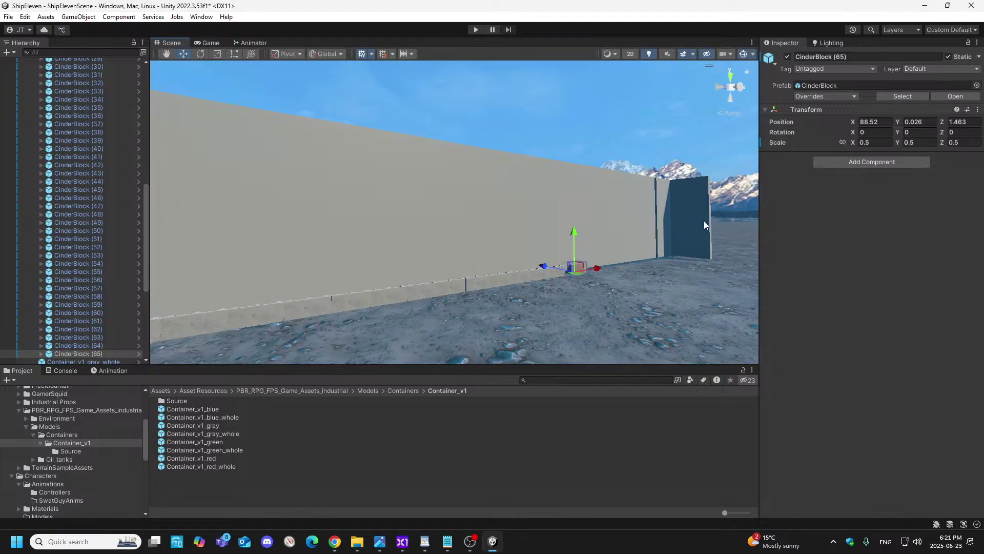
click(885, 121)
click(887, 121)
key(BackSpace)
key(BackSpace)
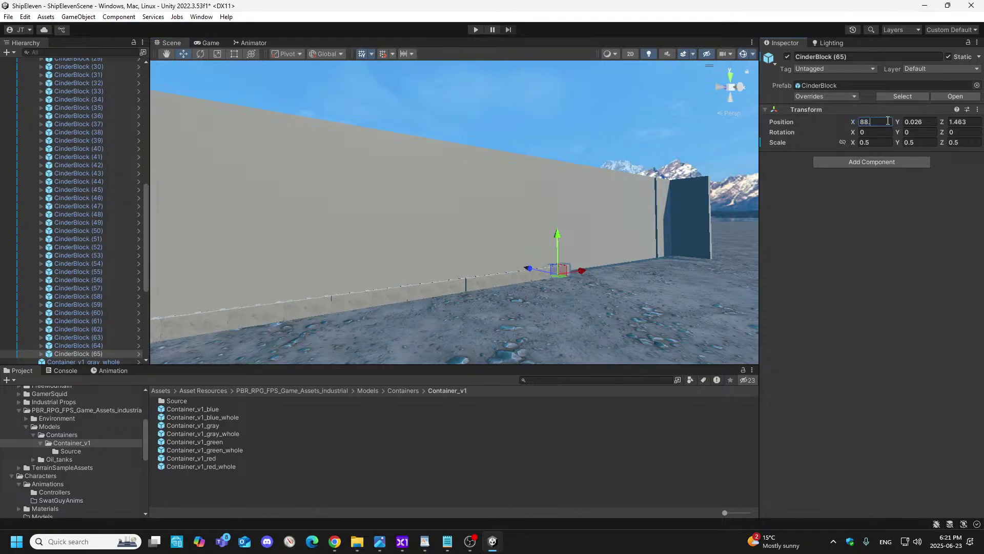
text(323)
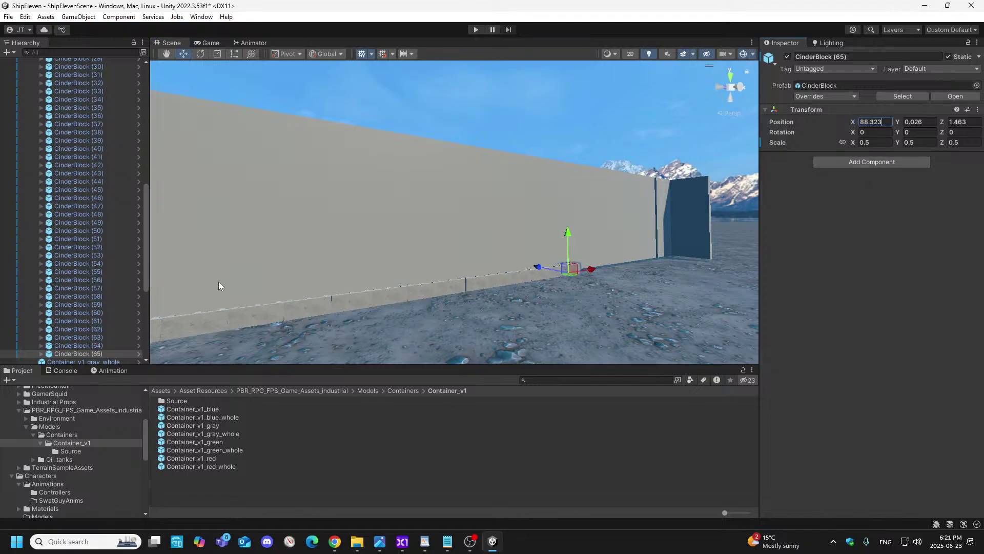
- Duplicate CinderBlock (65), move the copy along X to the end of the row, and set its X position to 88.785
drag(147, 286, 150, 332)
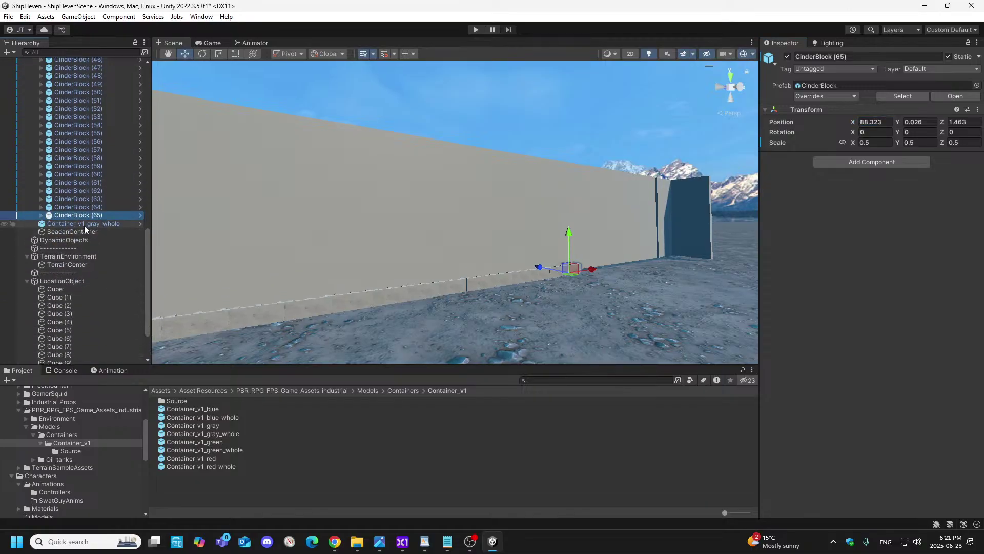
right_click(94, 216)
click(126, 201)
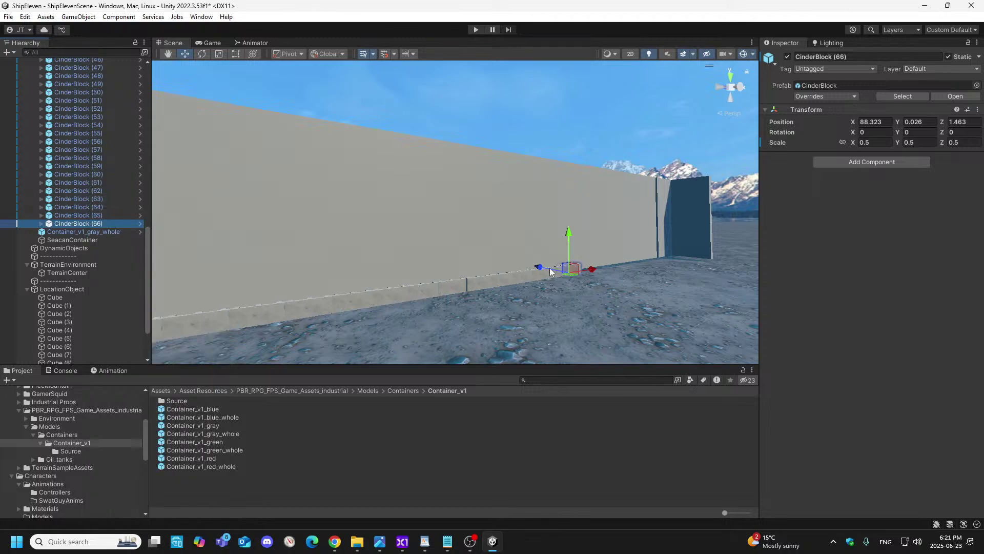
drag(592, 272, 605, 276)
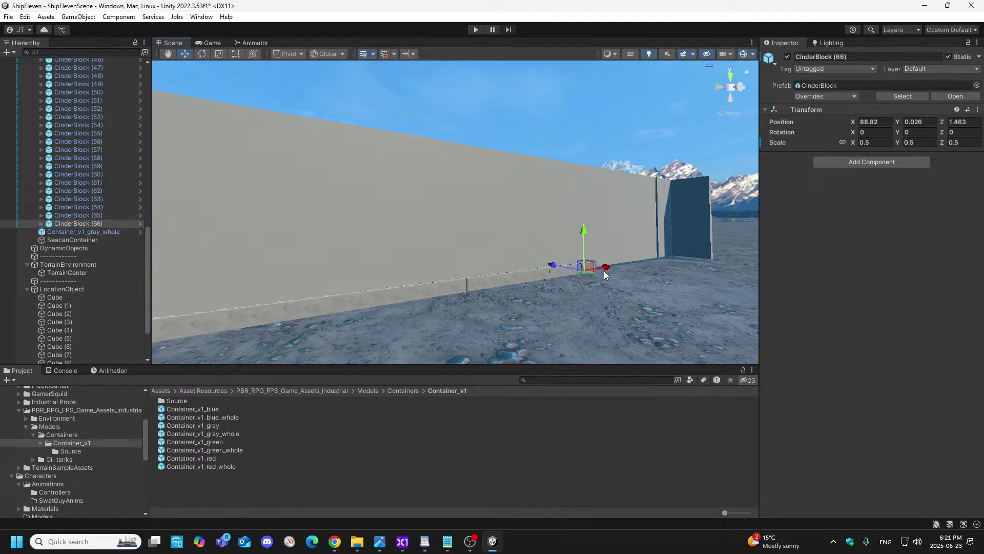
click(889, 121)
text(88.785)
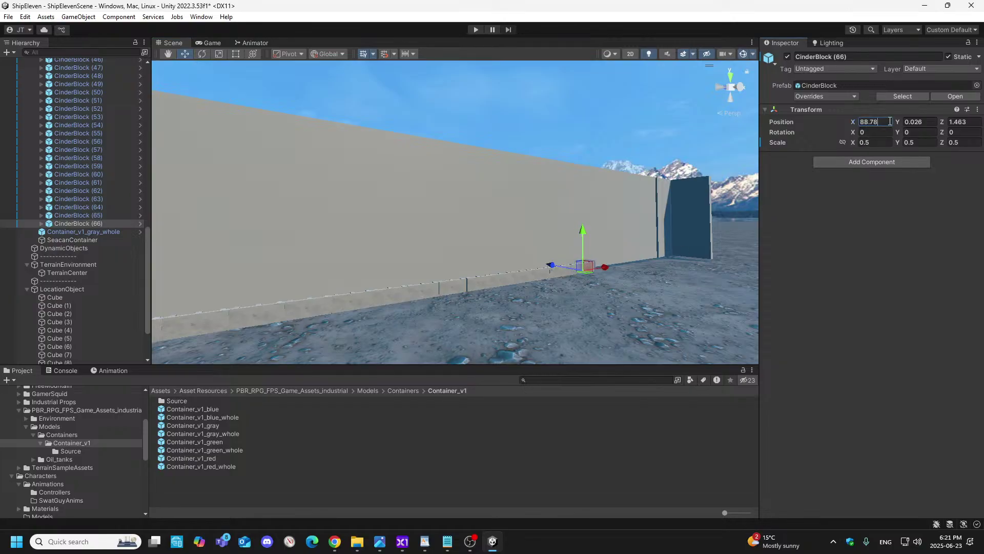
- Duplicate CinderBlock (66), move the copy along X to the end of the row, and set its X position to 89.247
right_click(105, 223)
click(134, 201)
drag(605, 267, 620, 273)
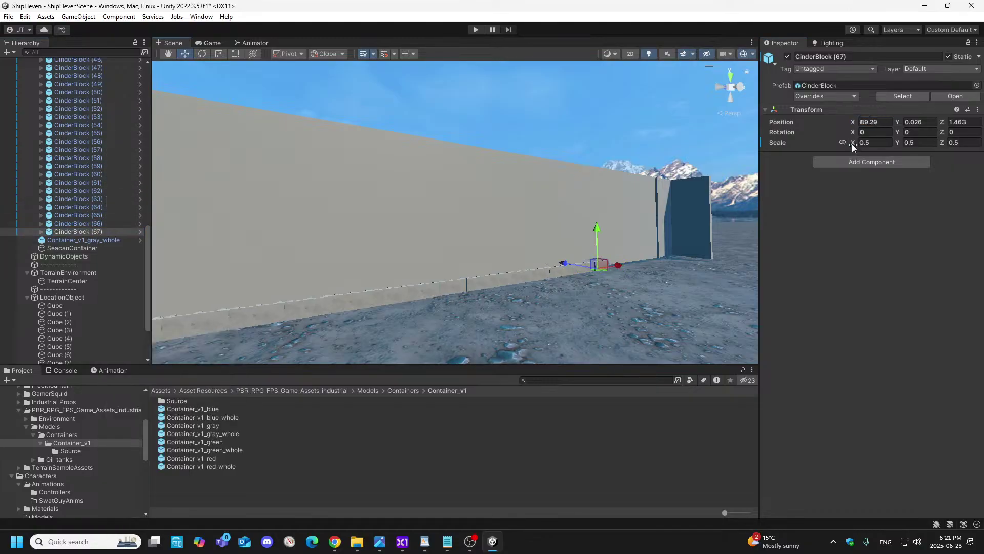
click(887, 121)
key(BackSpace)
text(47)
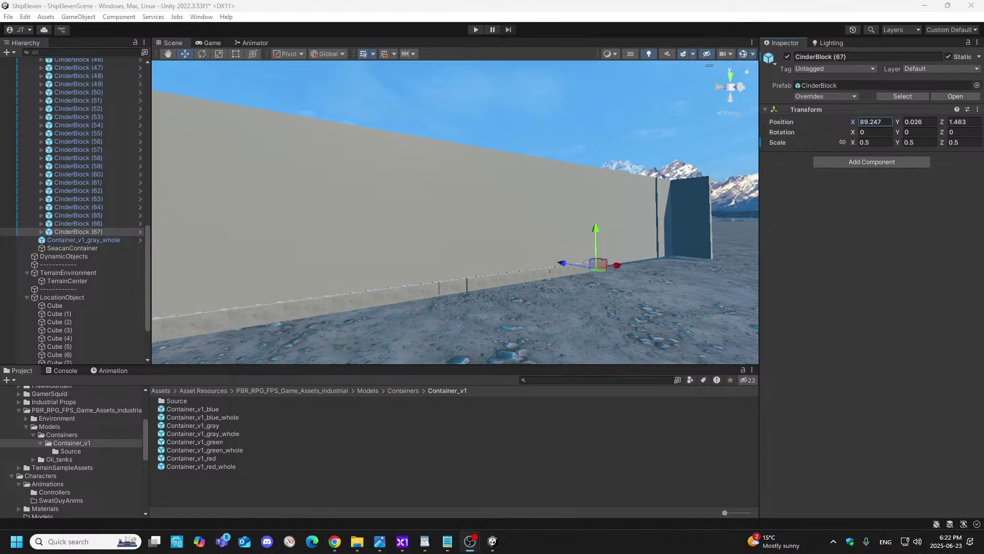
mouse_move(624, 267)
mouse_down()
mouse_move(639, 263)
mouse_move(629, 273)
mouse_up()
key(ctrl+z)
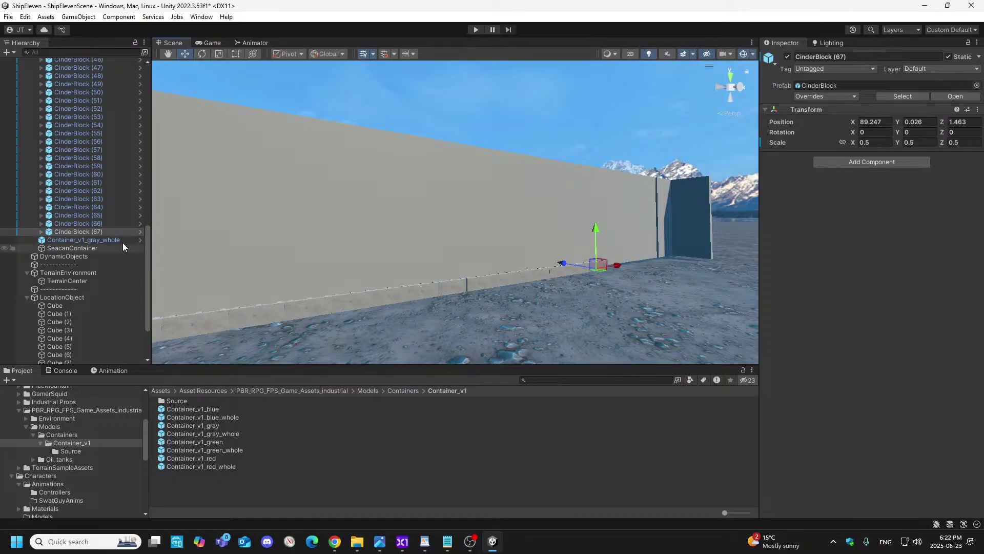
- Duplicate CinderBlock (67), move the copy along X to the end of the row, and set its X position to 89.709
right_click(85, 231)
click(149, 201)
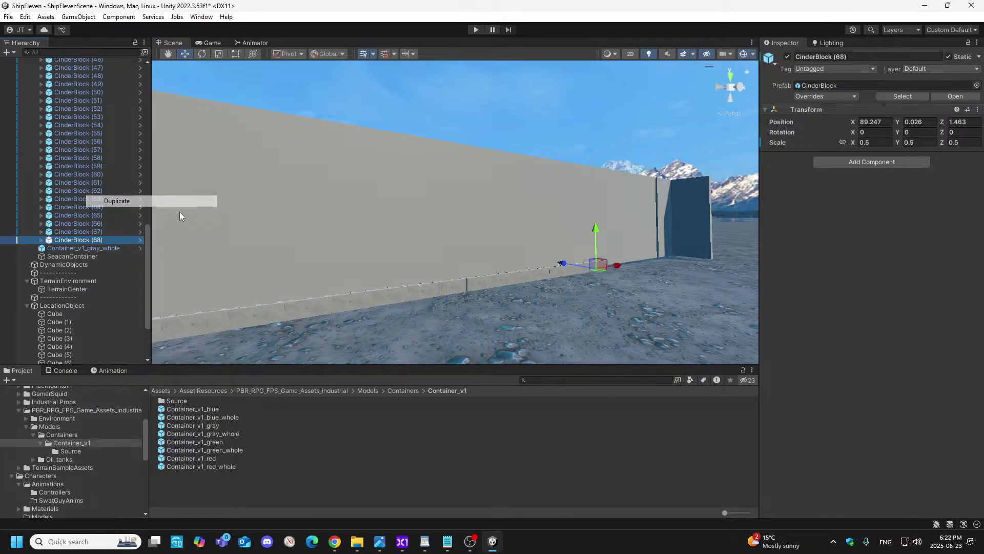
drag(616, 265, 631, 266)
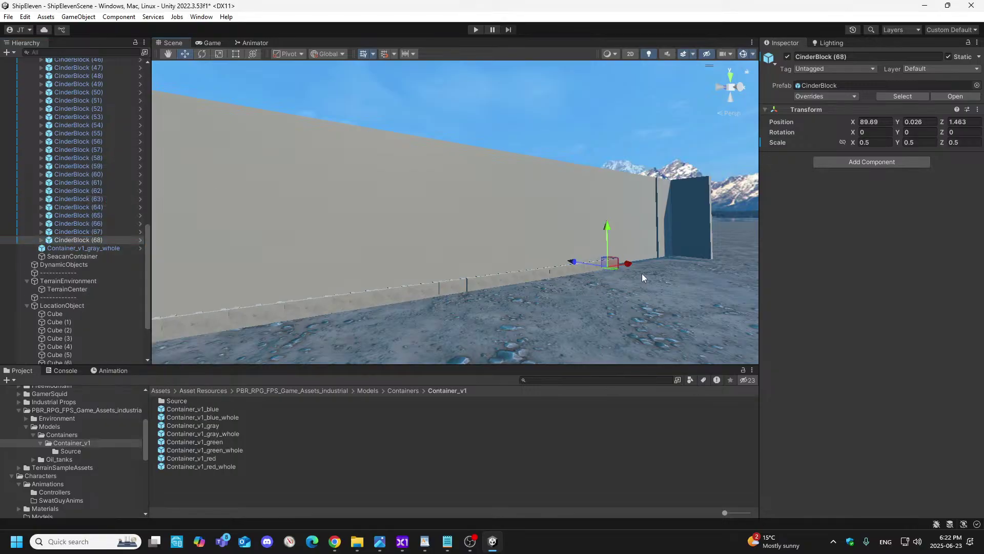
click(889, 122)
key(BackSpace)
key(BackSpace)
text(709)
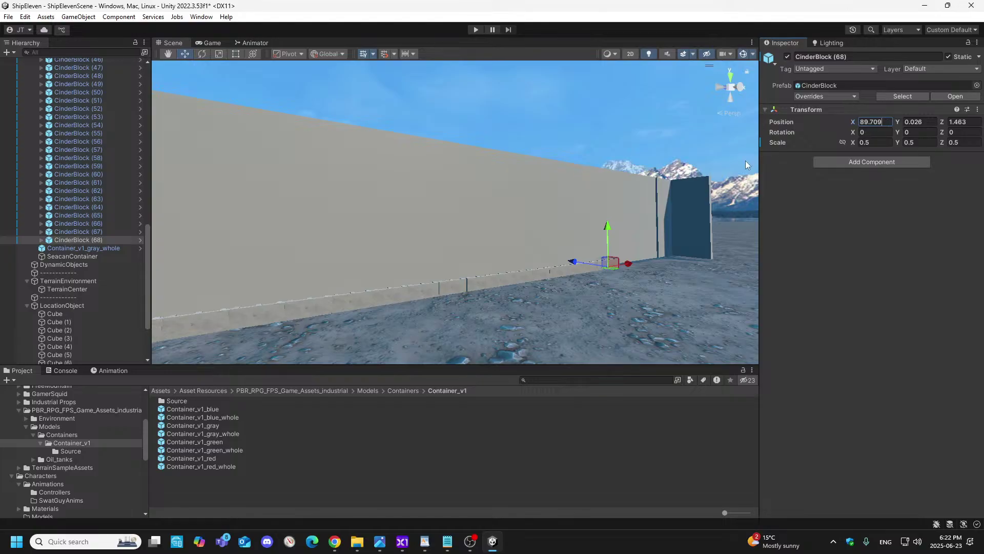
- Duplicate CinderBlock (68), move the copy along X to the end of the row, and set its X position to 90.171
click(107, 241)
right_click(106, 240)
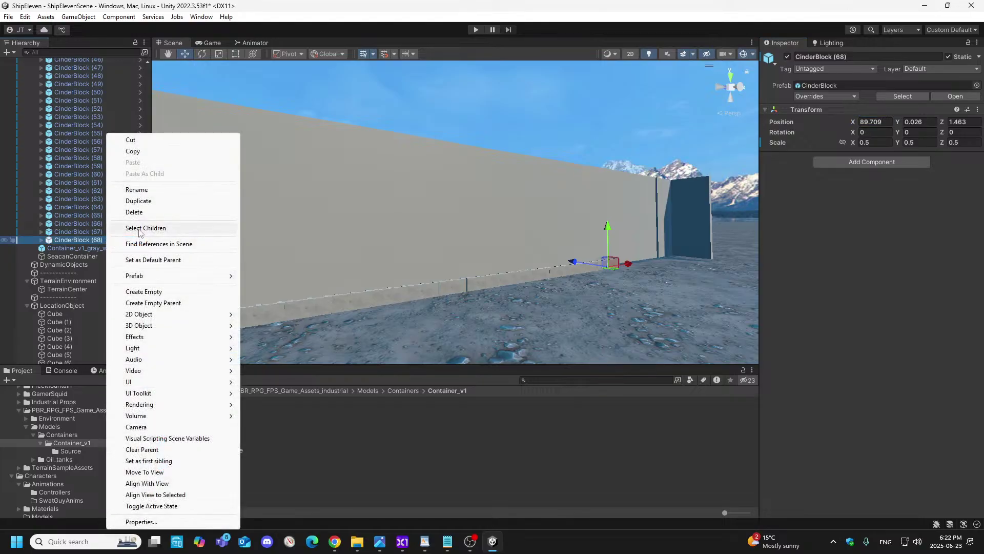
click(129, 200)
drag(629, 262, 647, 263)
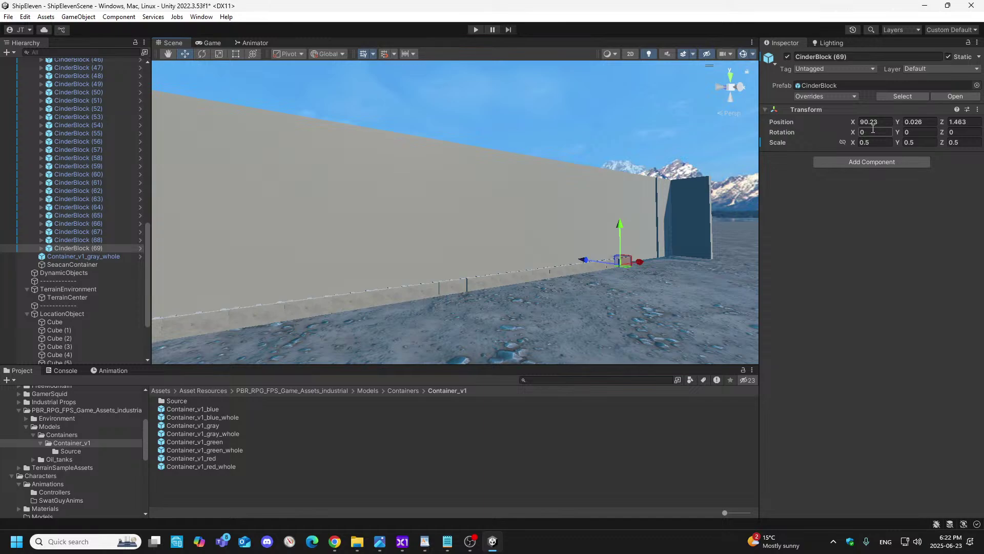
click(885, 122)
click(884, 122)
key(BackSpace)
key(BackSpace)
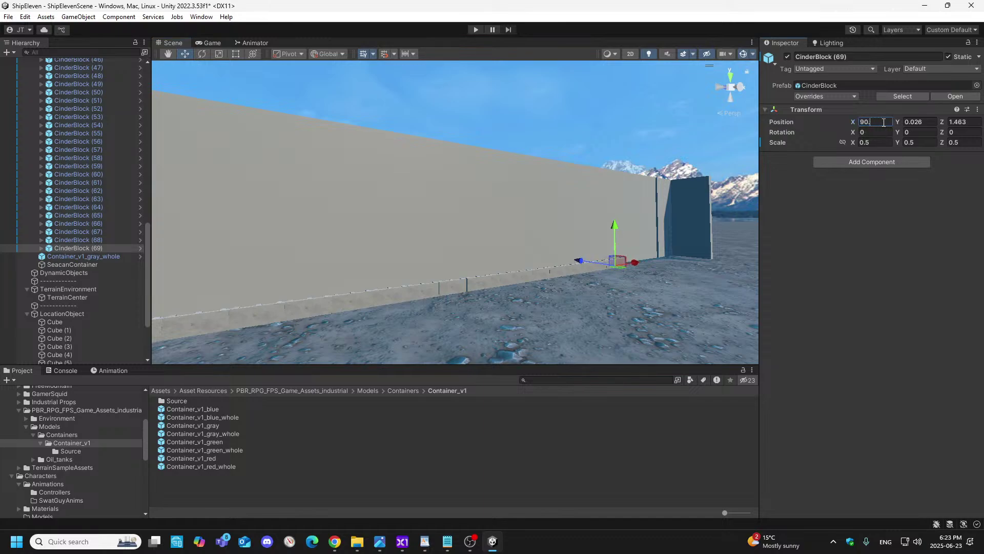
text(171)
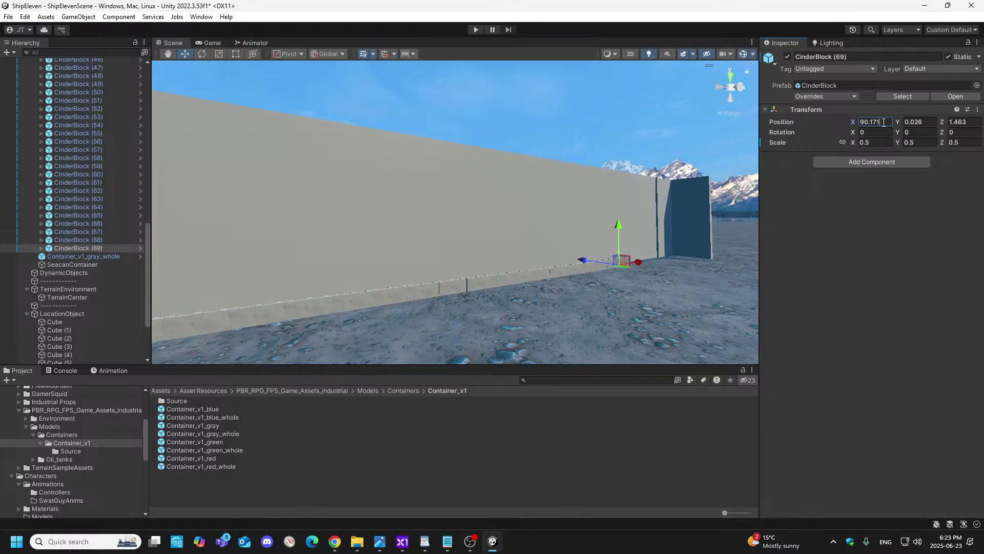
- Duplicate CinderBlock (69), move the copy along X to the end of the row, and set its X position to 90.633
right_click(107, 246)
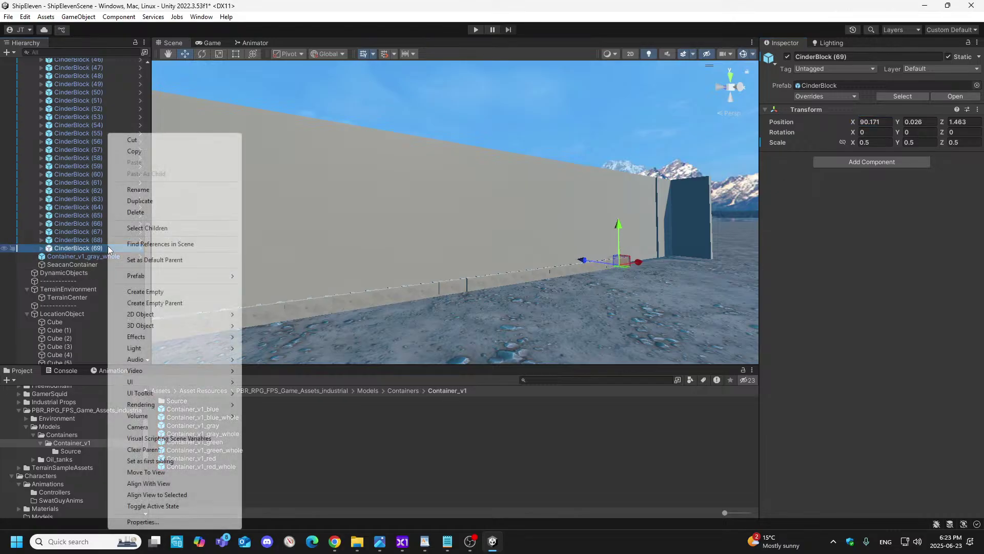
click(174, 203)
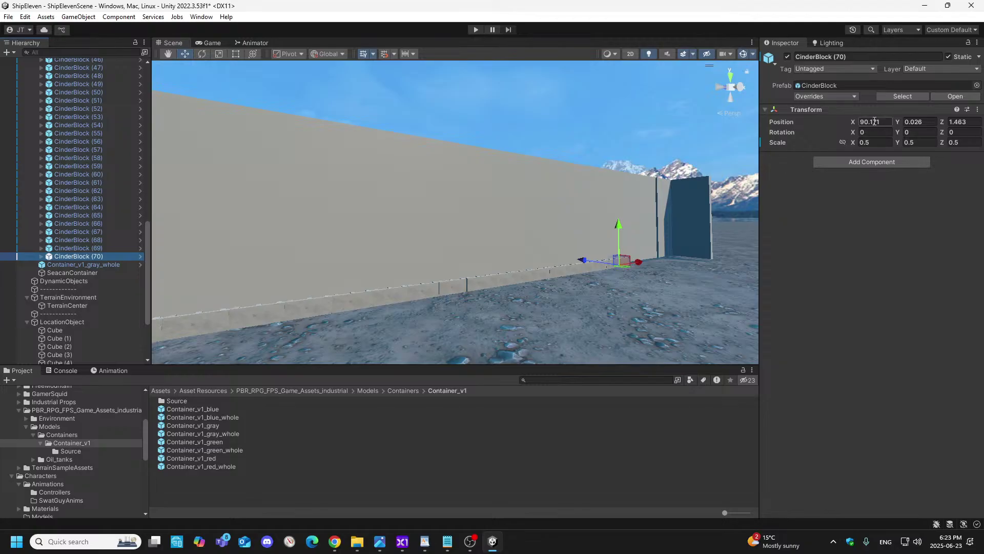
drag(639, 262, 651, 265)
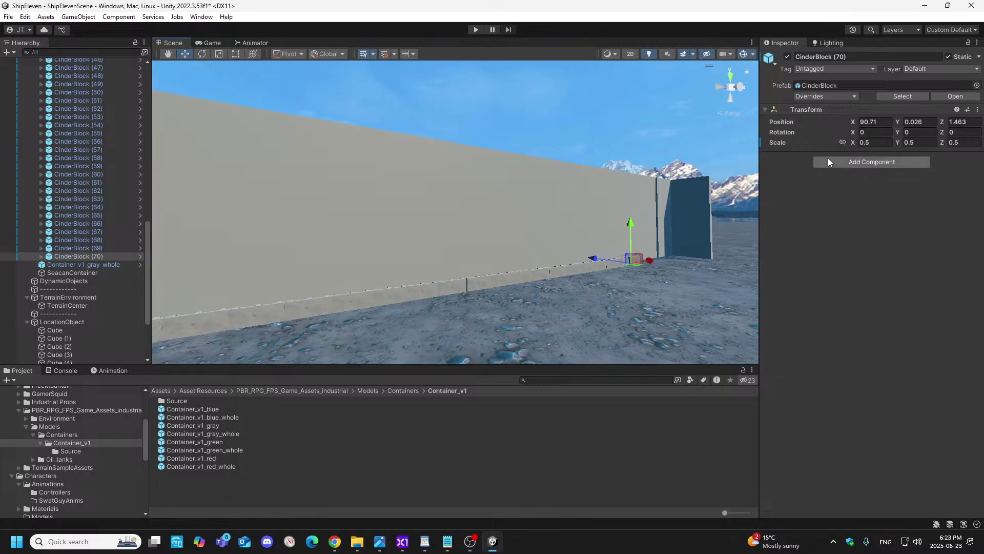
click(885, 122)
text(90.633)
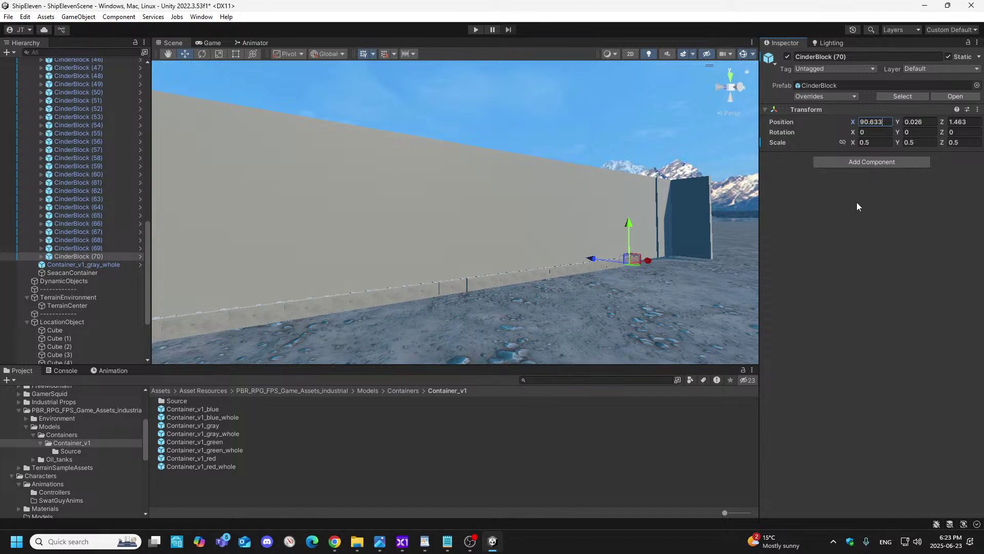
- Duplicate CinderBlock (70), move the copy along X to the end of the row, and set its X position to 91.095
right_click(100, 258)
click(133, 201)
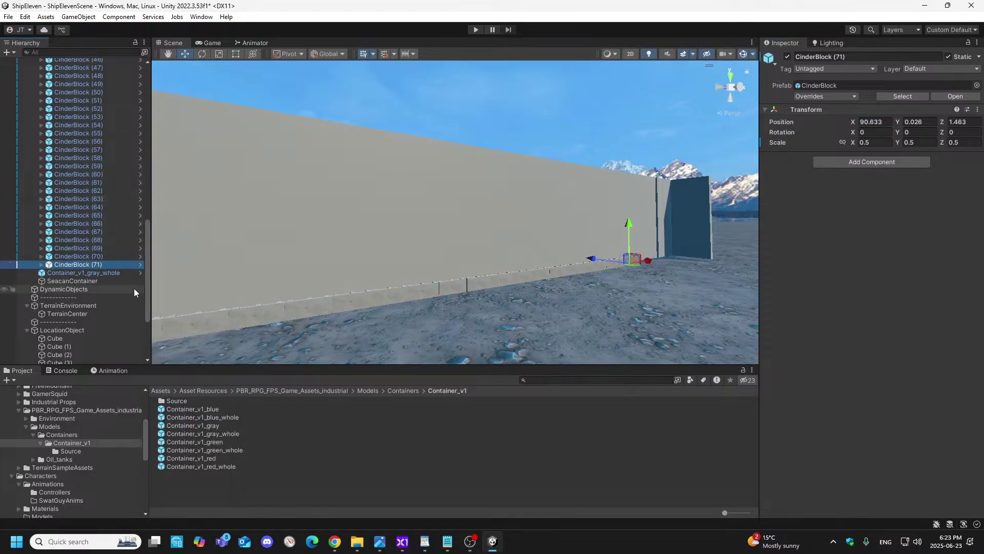
drag(651, 259, 663, 258)
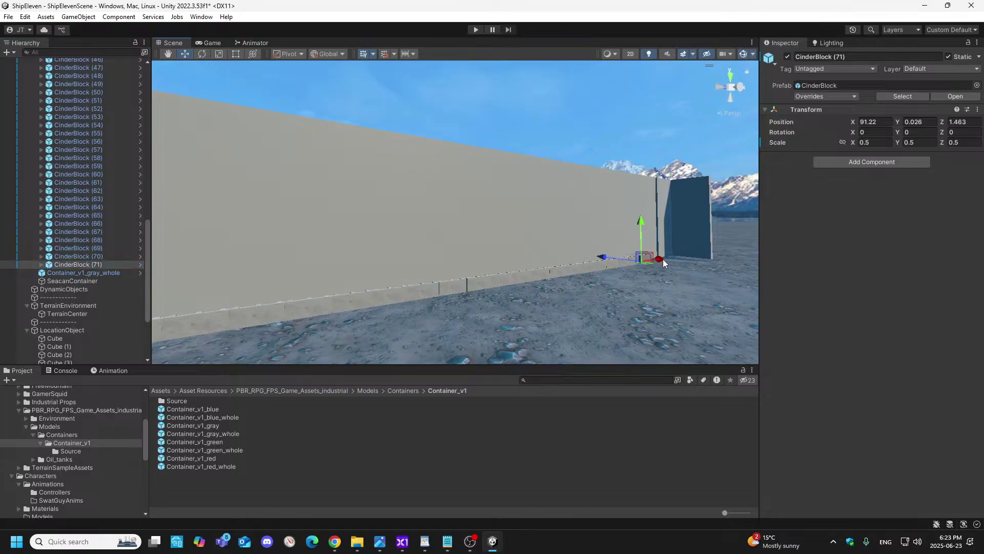
click(887, 122)
key(BackSpace)
key(BackSpace)
text(095)
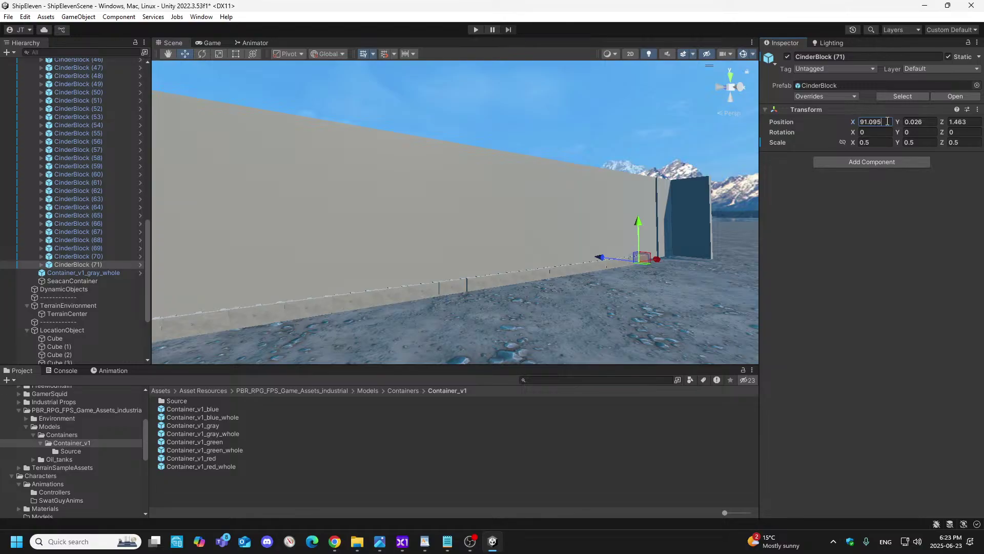
- Duplicate CinderBlock (71), move the copy along X to the end of the row, and set its X position to 91.557
right_drag(658, 293, 636, 296)
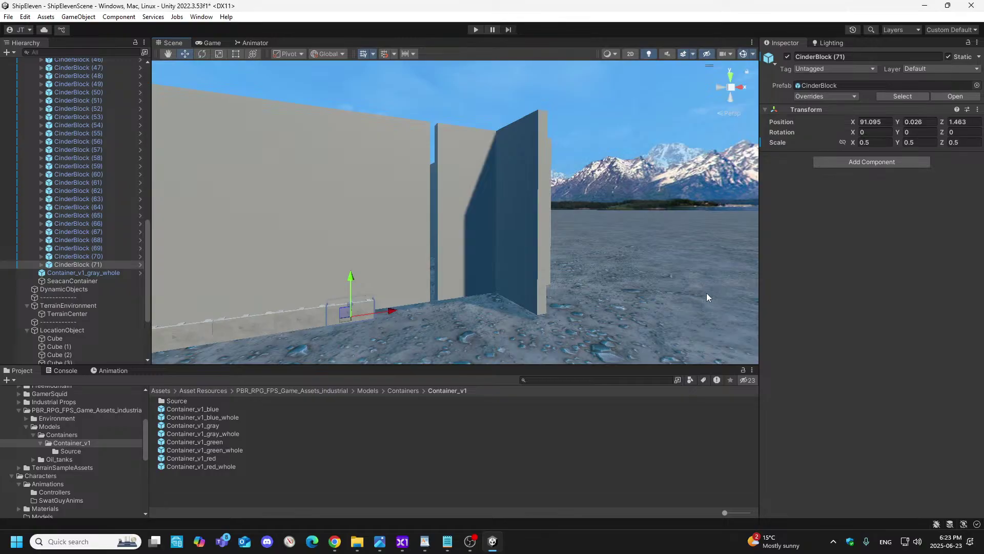
right_click(104, 264)
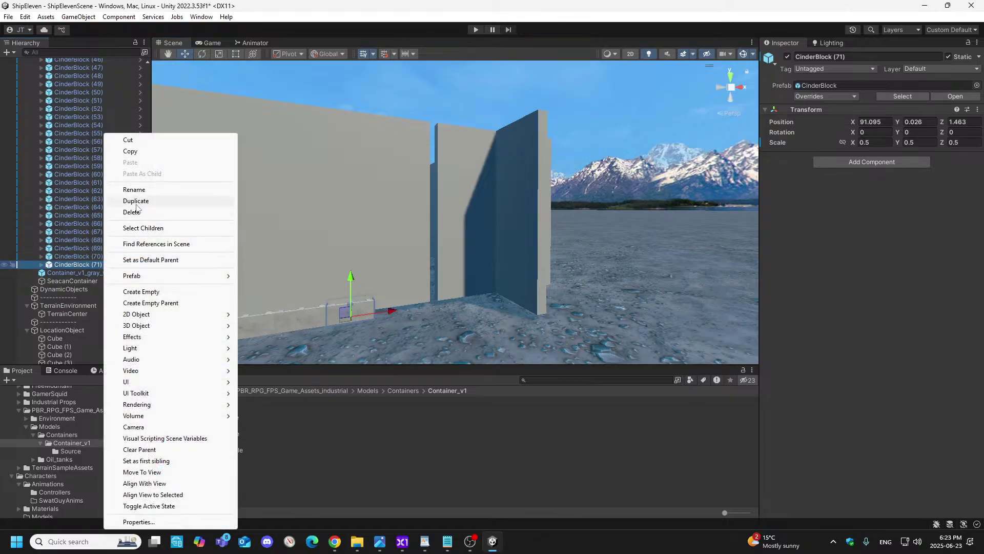
click(136, 204)
drag(392, 312, 429, 314)
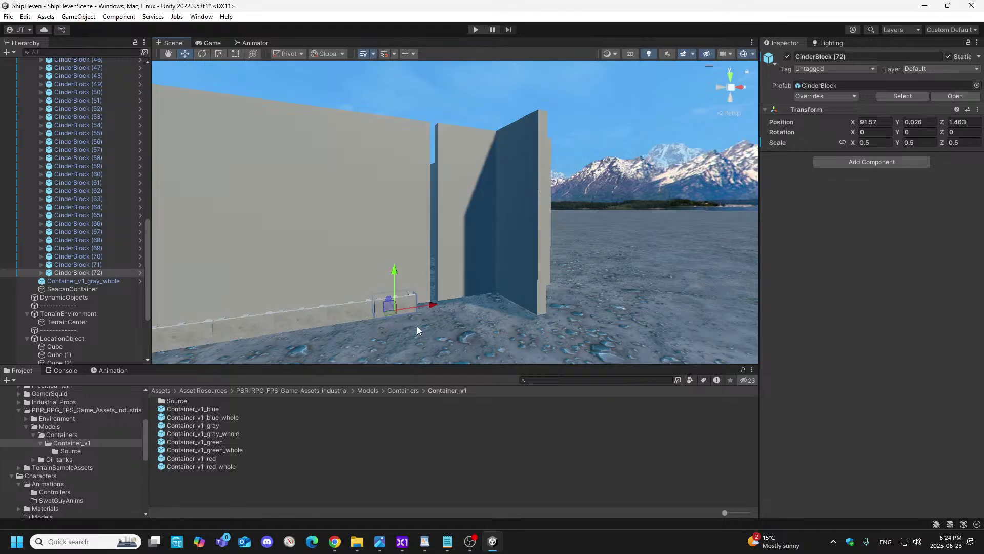
click(876, 122)
key(BackSpace)
text(57)
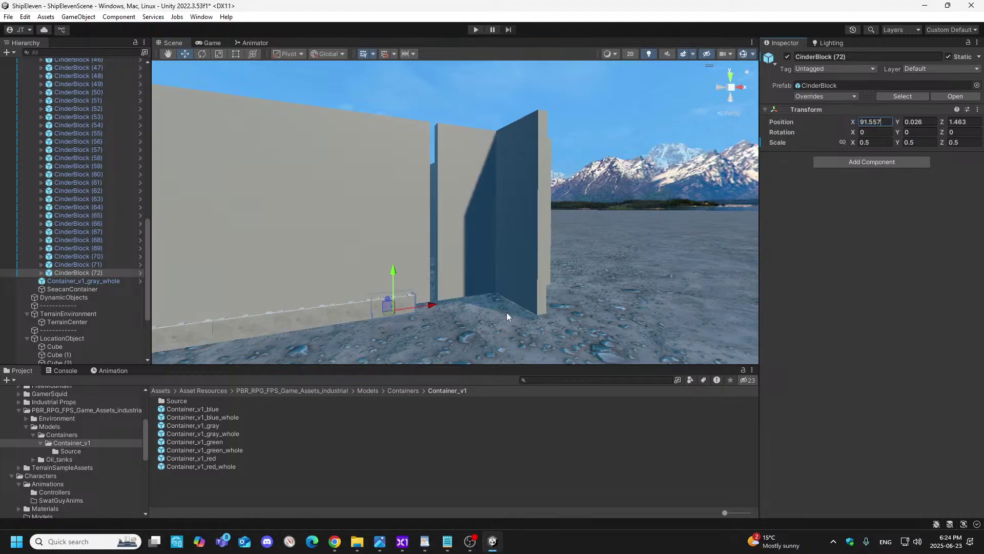
- Duplicate CinderBlock (72), move the copy along X to the end of the row, and set its X position to 92.019
right_click(97, 272)
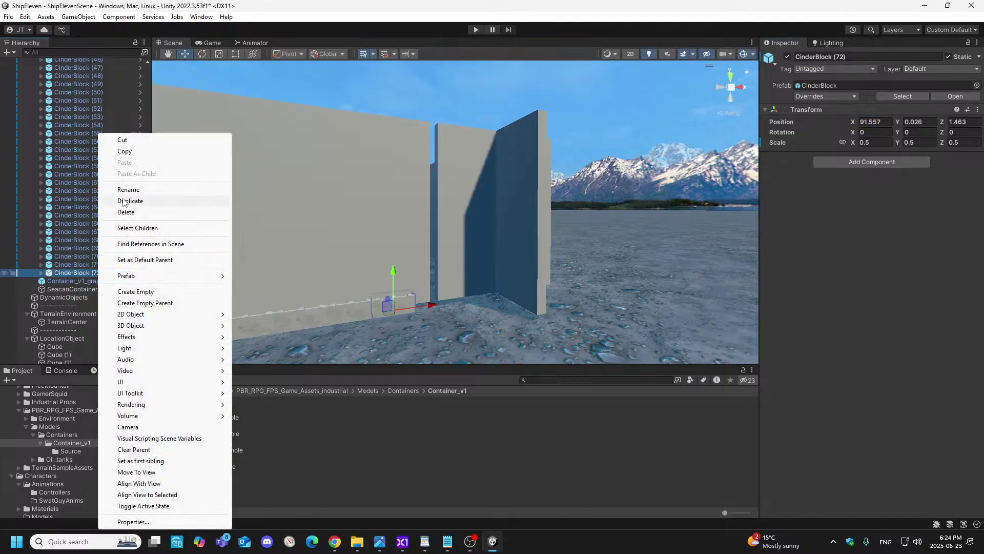
click(123, 203)
drag(433, 305, 470, 300)
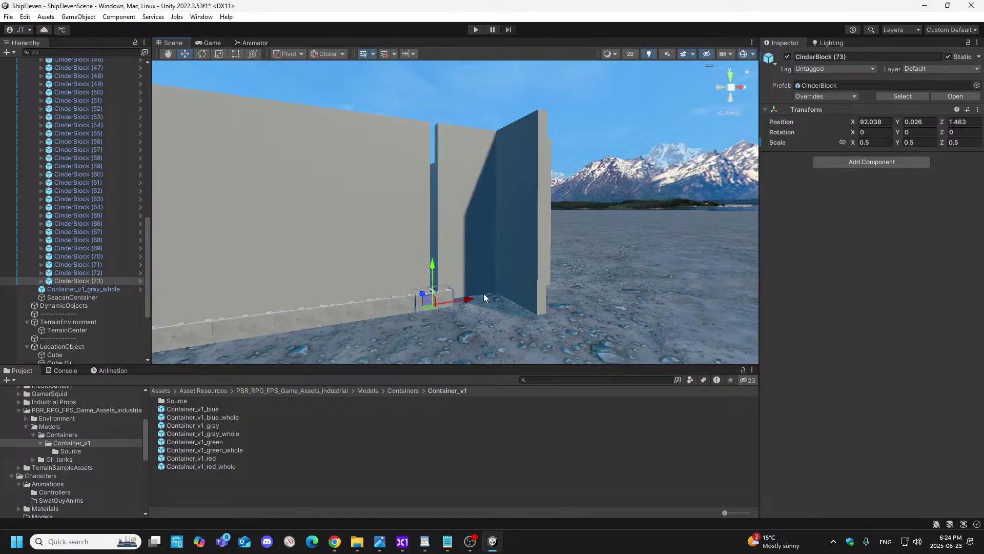
click(887, 123)
key(BackSpace)
key(BackSpace)
text(19)
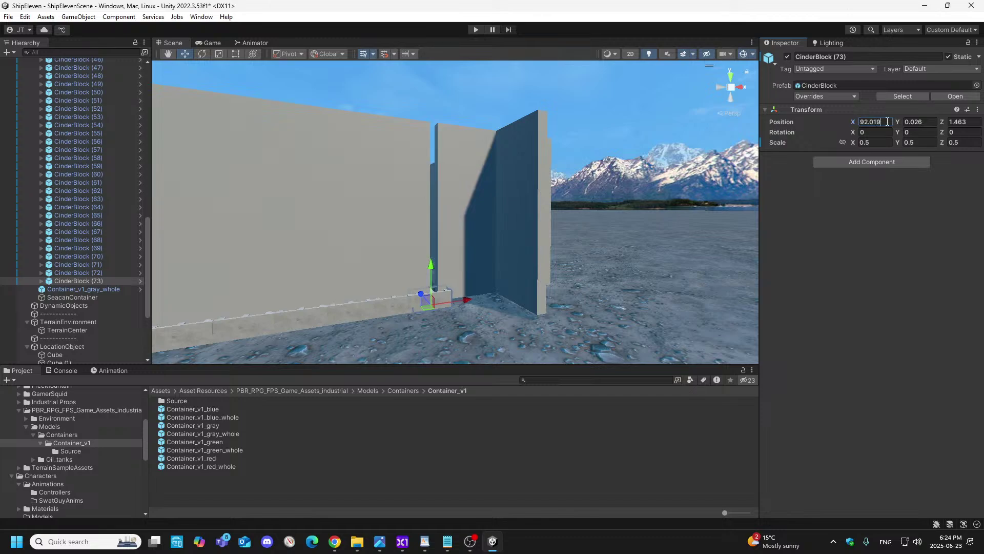
- Duplicate CinderBlock (73), move the copy along X to the end of the row, and set its X position to 92.481
right_click(103, 281)
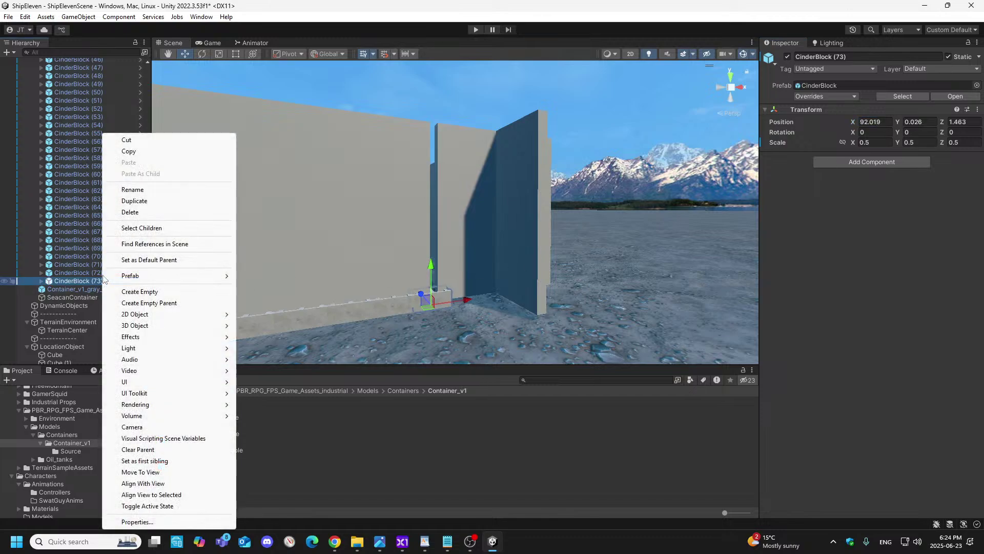
click(136, 201)
drag(467, 306, 502, 300)
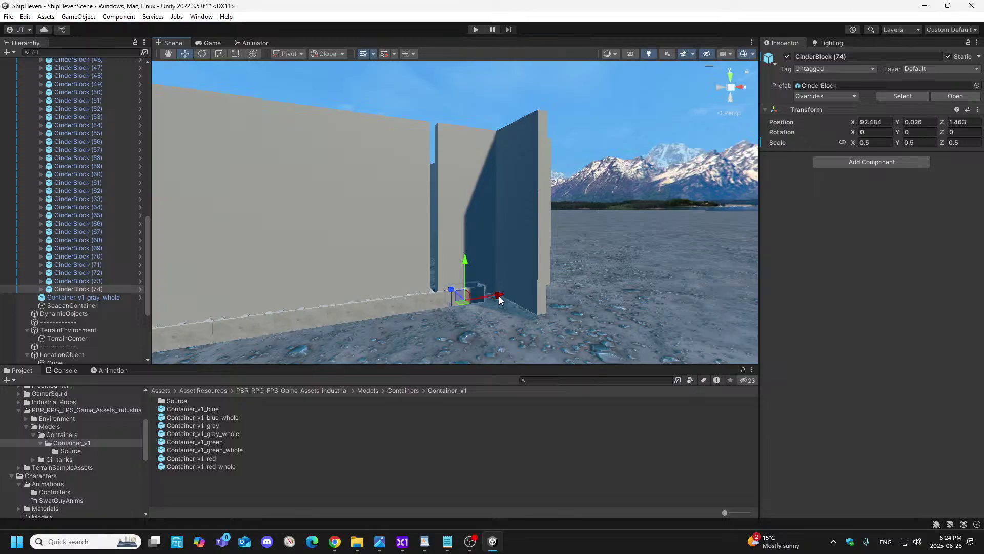
click(887, 121)
text(92.4)
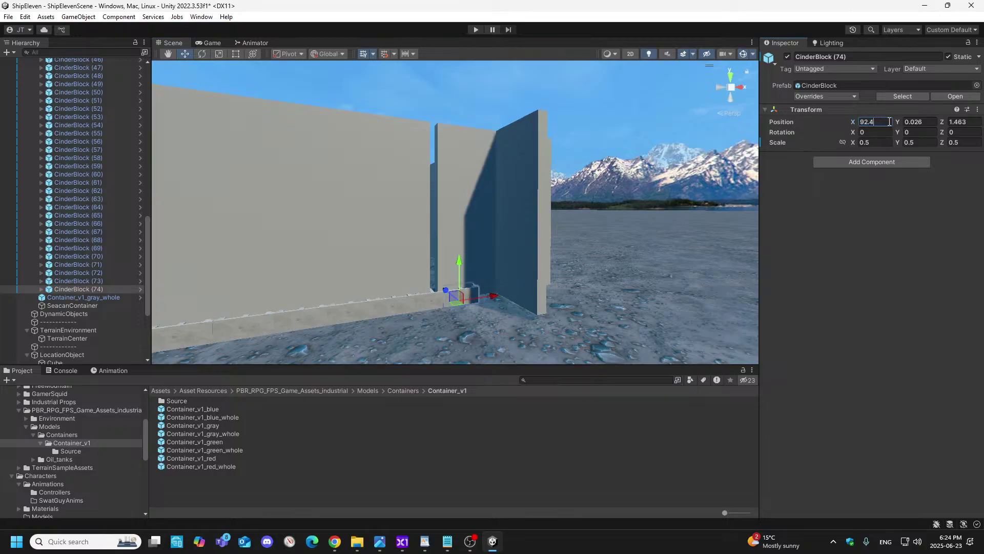
text(81)
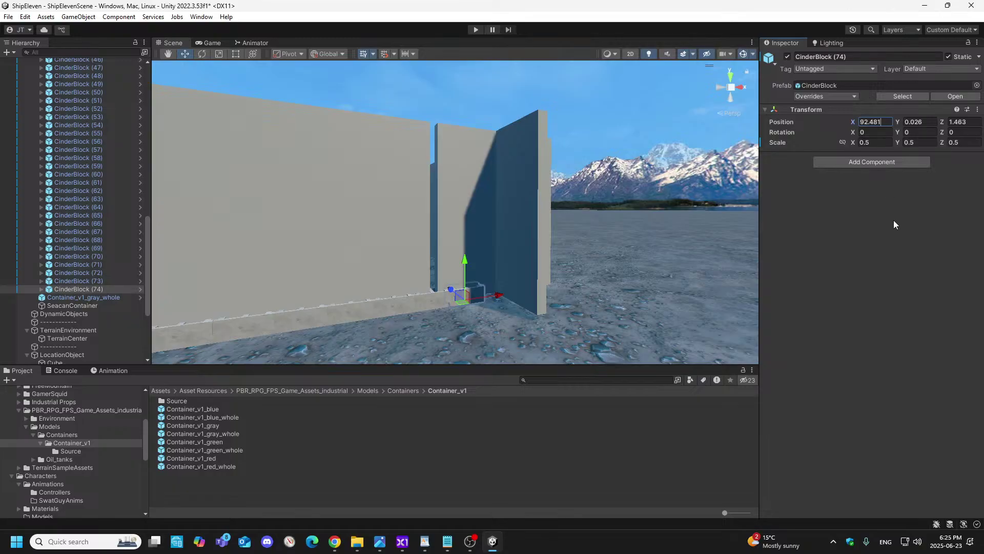
- Duplicate CinderBlock (74), move the copy along X into the wall corner, and set its X position to 92.943
right_click(98, 289)
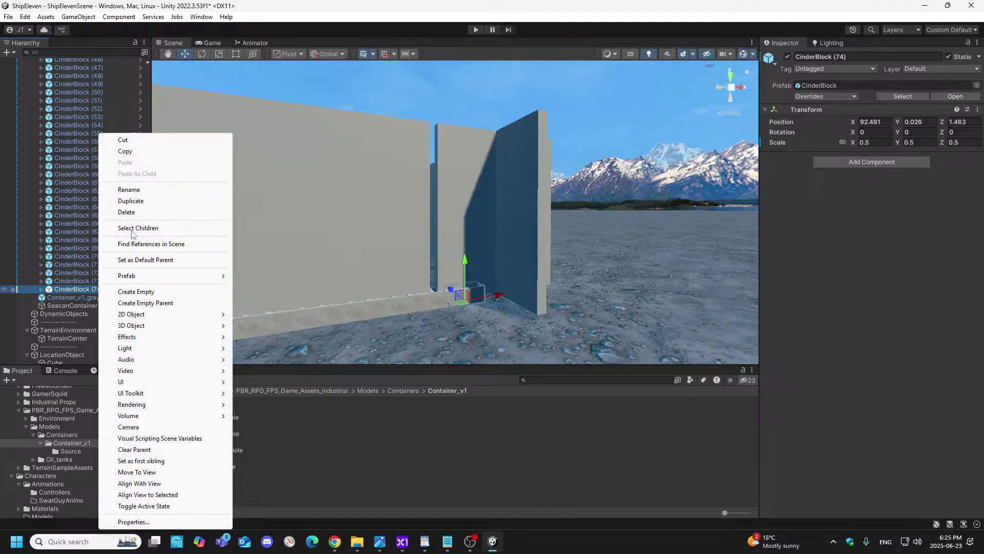
click(136, 201)
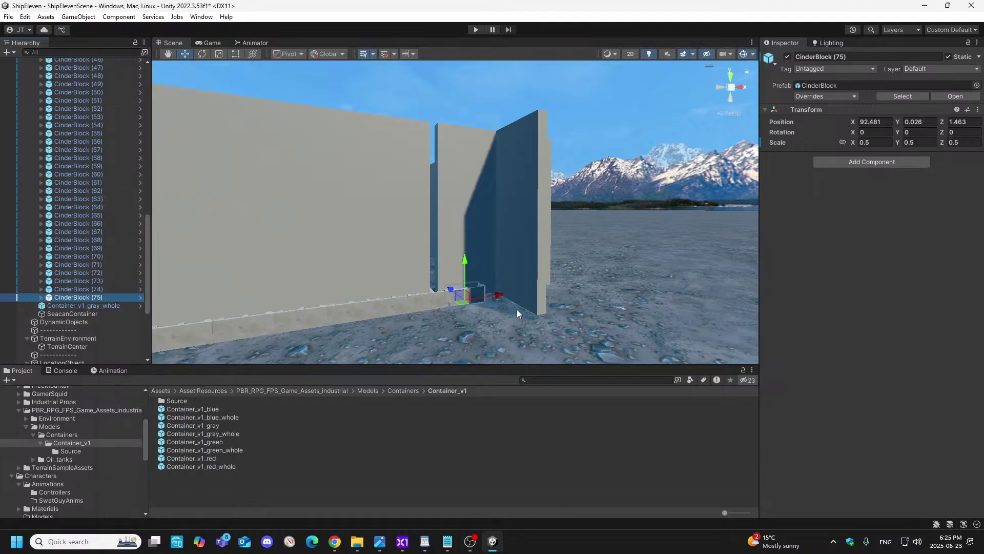
drag(494, 296, 530, 302)
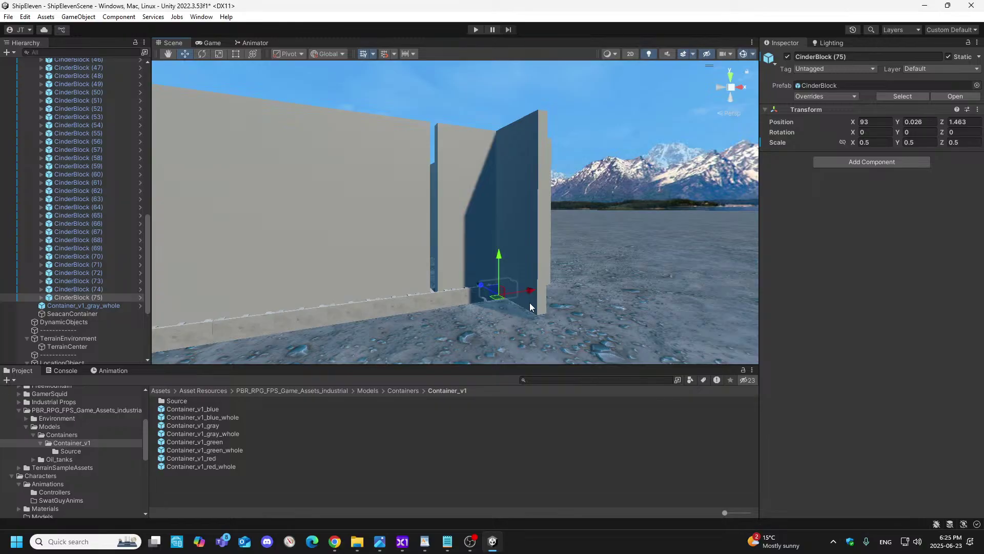
click(879, 122)
key(BackSpace)
text(2.)
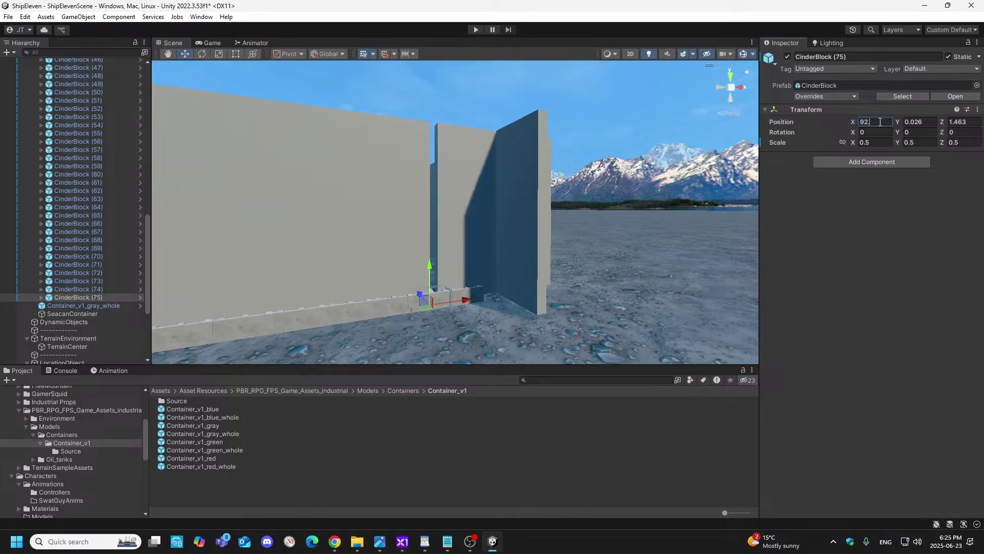
text(943)
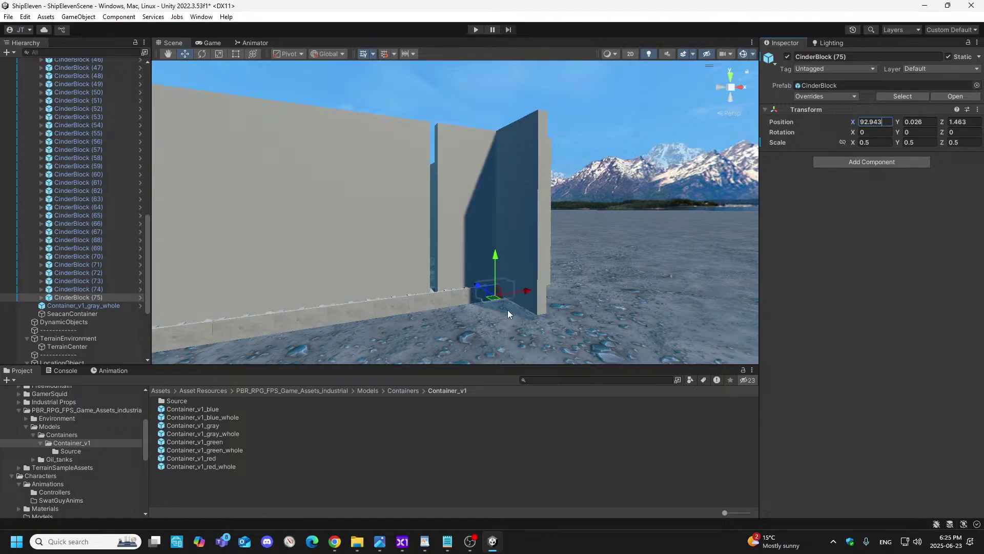
- Deactivate LocationObject to examine the cinder block row at the wall corner without the placeholder walls, and activate it again
right_drag(589, 307, 625, 349)
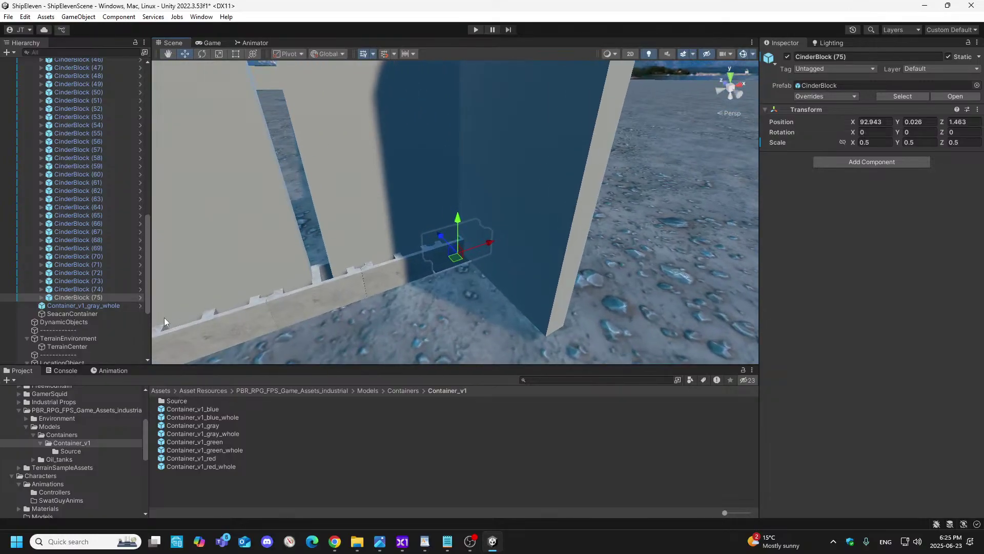
scroll(89, 314, down, 5)
click(52, 222)
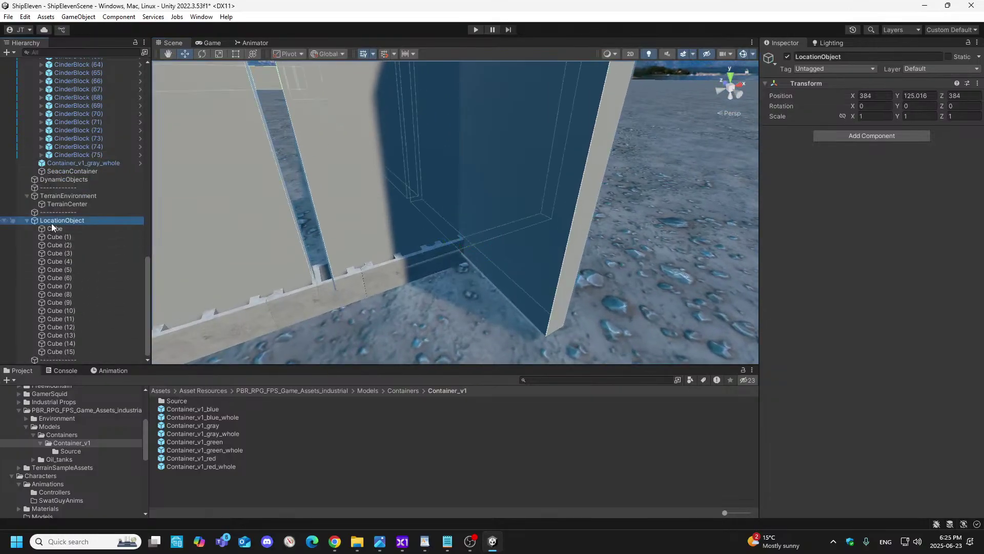
click(787, 56)
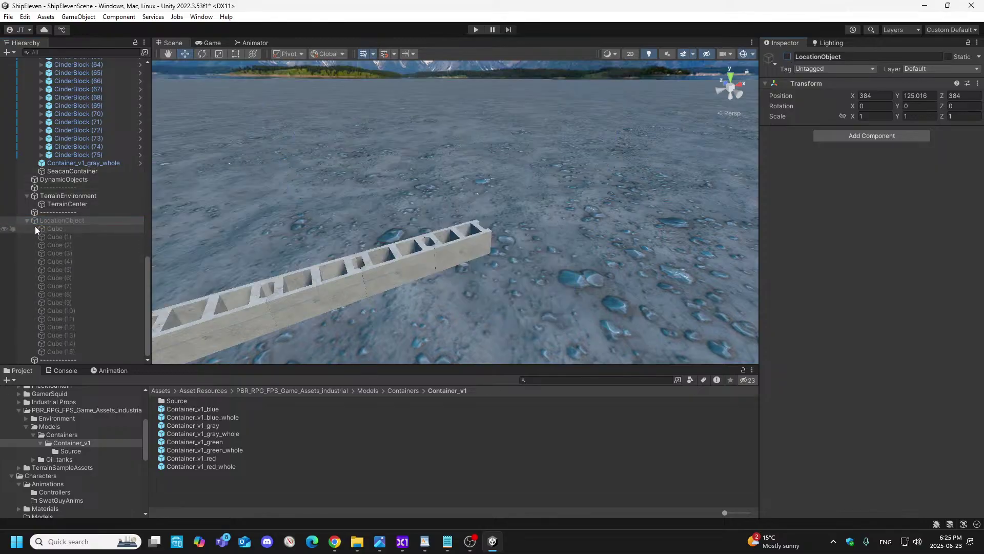
click(787, 56)
alt+drag(601, 251, 527, 277)
key(s)
right_drag(527, 276, 524, 270)
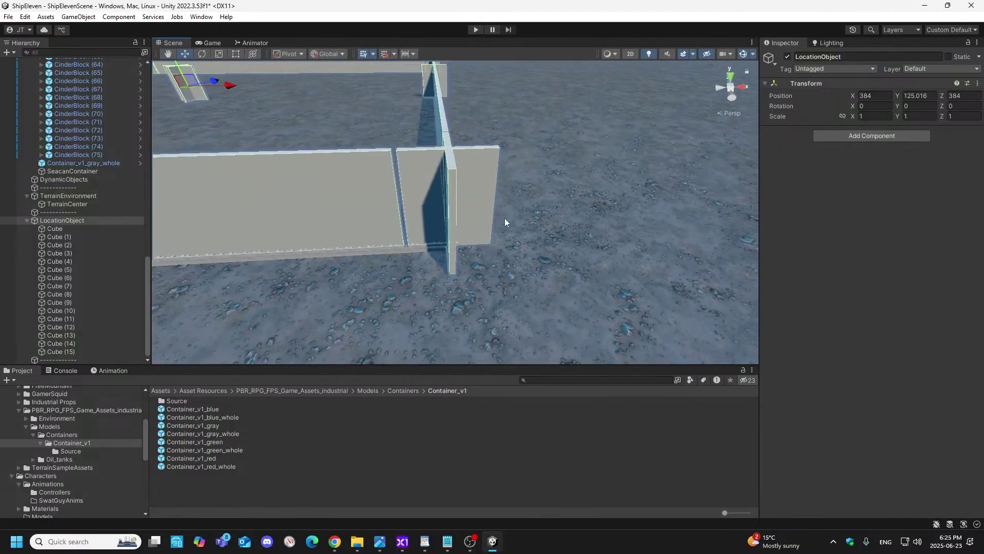
- Assign the Unlit_HologramShader material to all cubes under LocationObject, from Cube through Cube (15)
click(66, 229)
shift+click(62, 351)
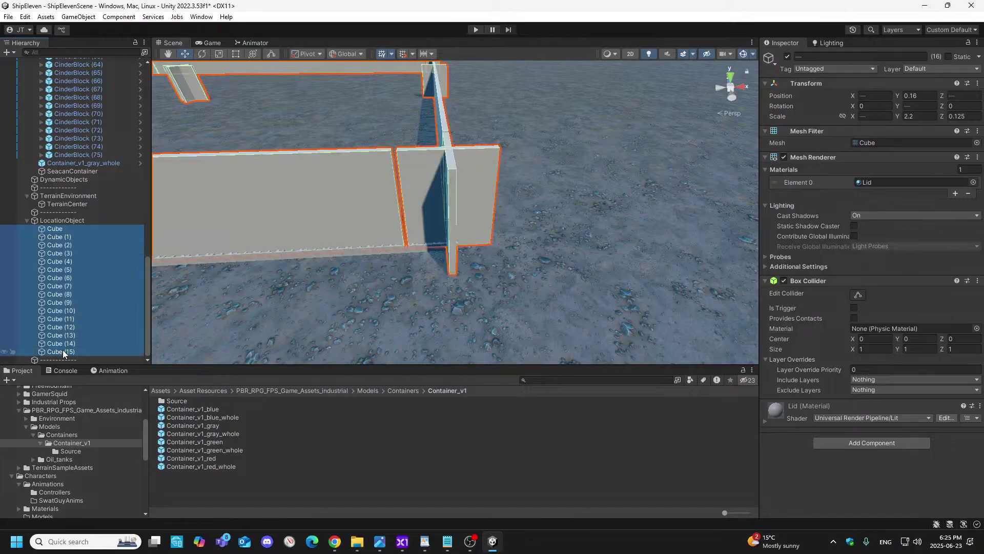
click(973, 182)
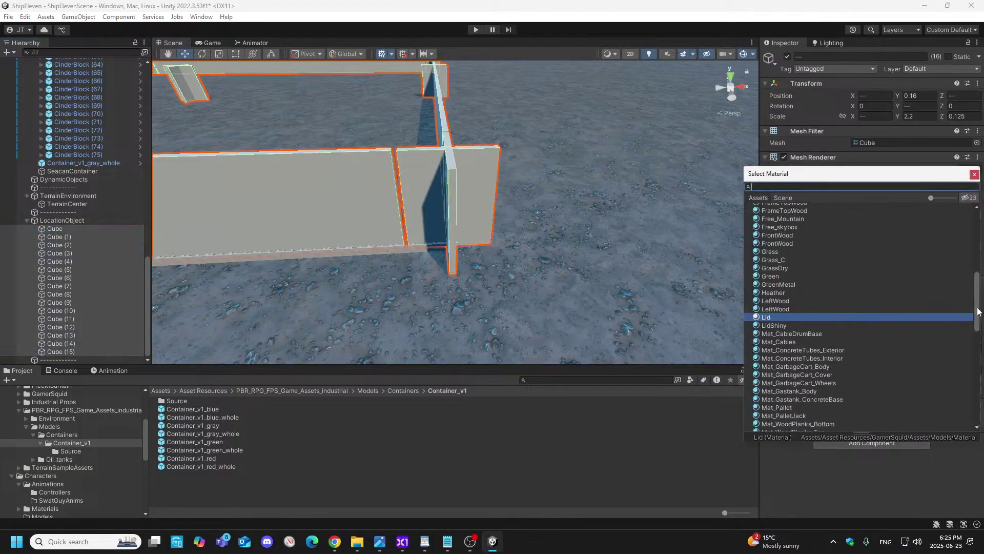
drag(977, 307, 978, 376)
click(819, 332)
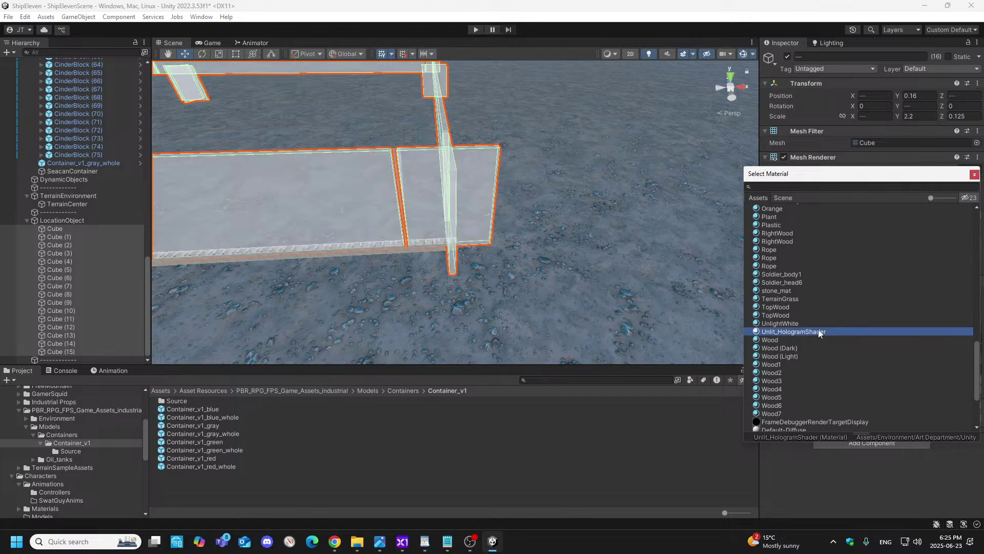
click(976, 175)
- Move the shipping container along X away from the boundary wall at the starting end of the row
right_drag(528, 297, 512, 271)
key(w)
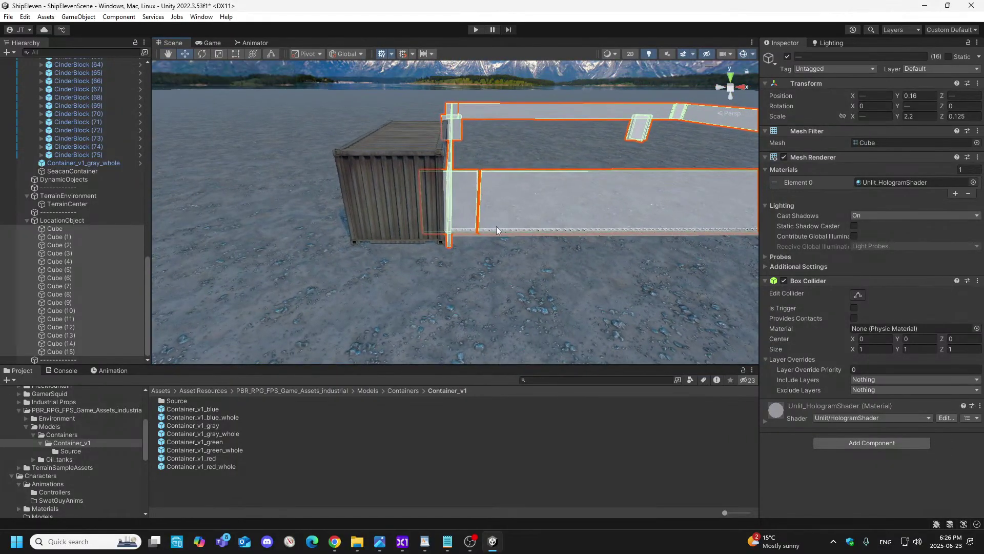
click(405, 163)
drag(454, 201, 378, 206)
- Duplicate the first CinderBlock, move the copy along X just beyond the row's start, and set its Y rotation to 90
right_drag(453, 277, 516, 214)
click(522, 212)
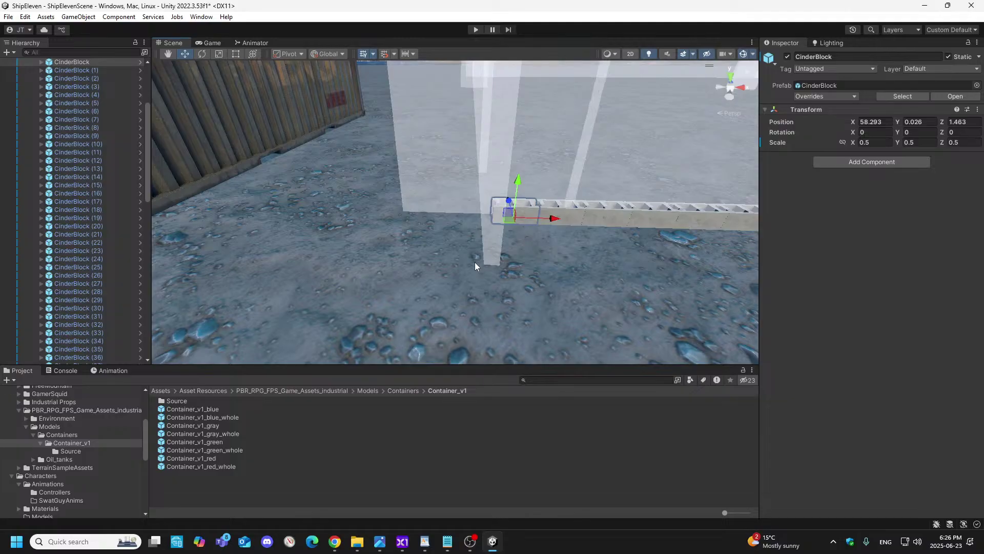
scroll(131, 118, up, 5)
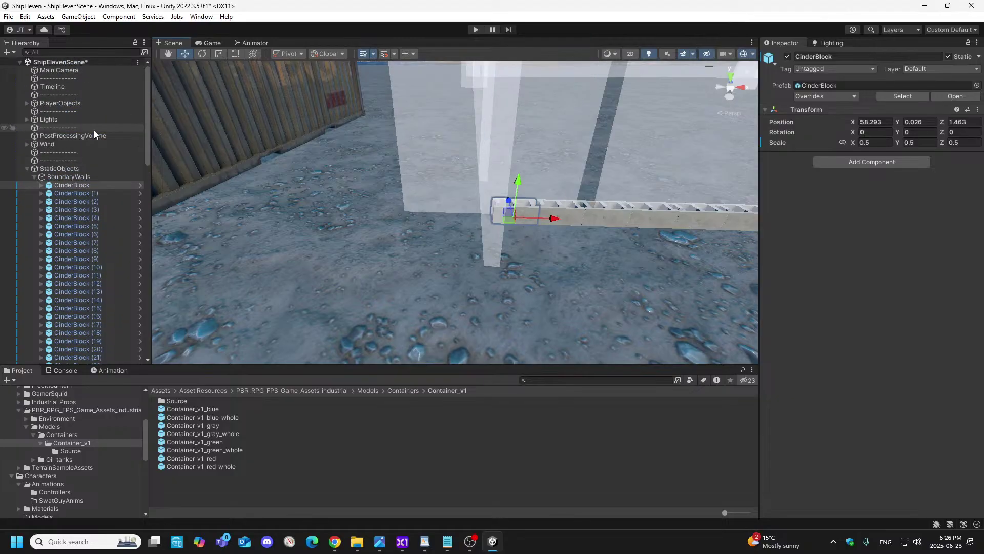
right_click(88, 185)
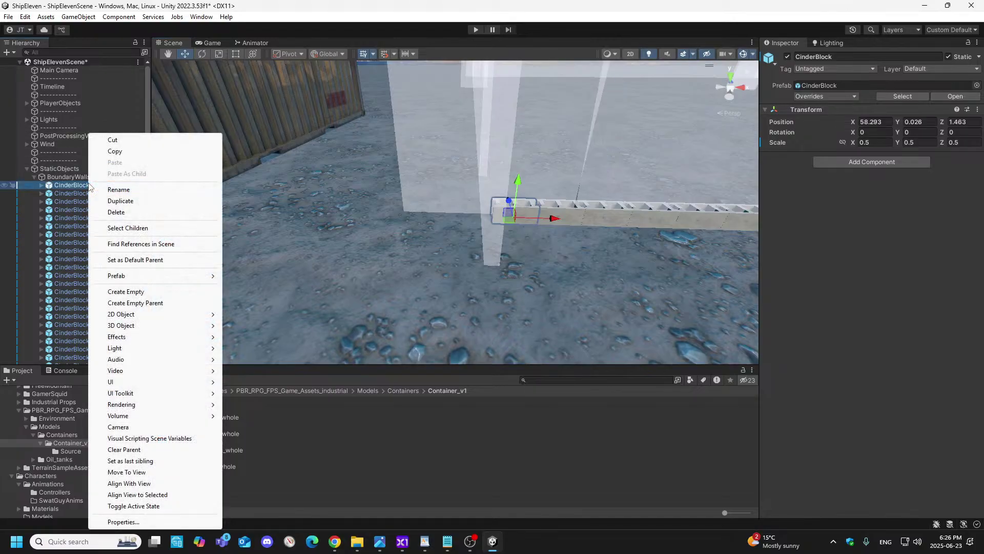
click(131, 201)
drag(553, 218, 500, 219)
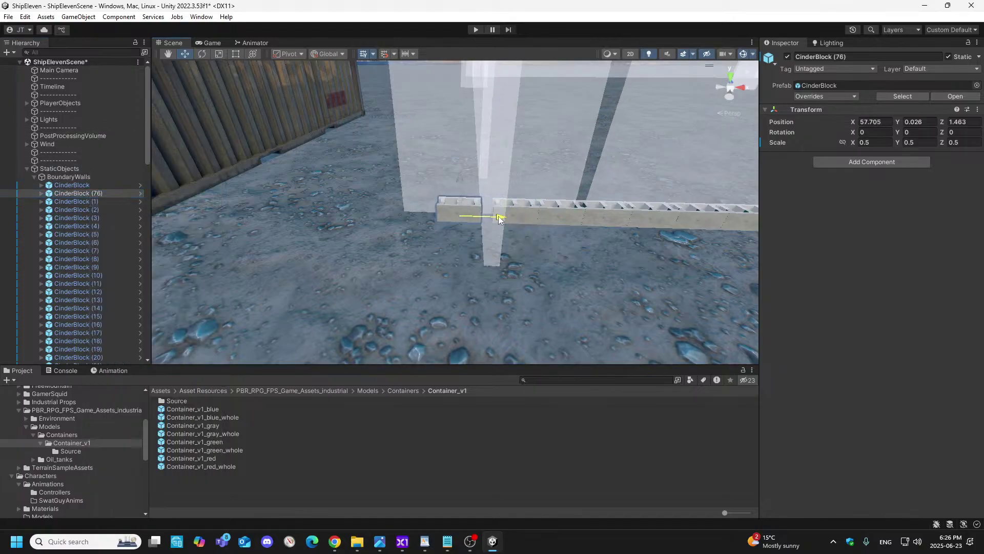
click(930, 134)
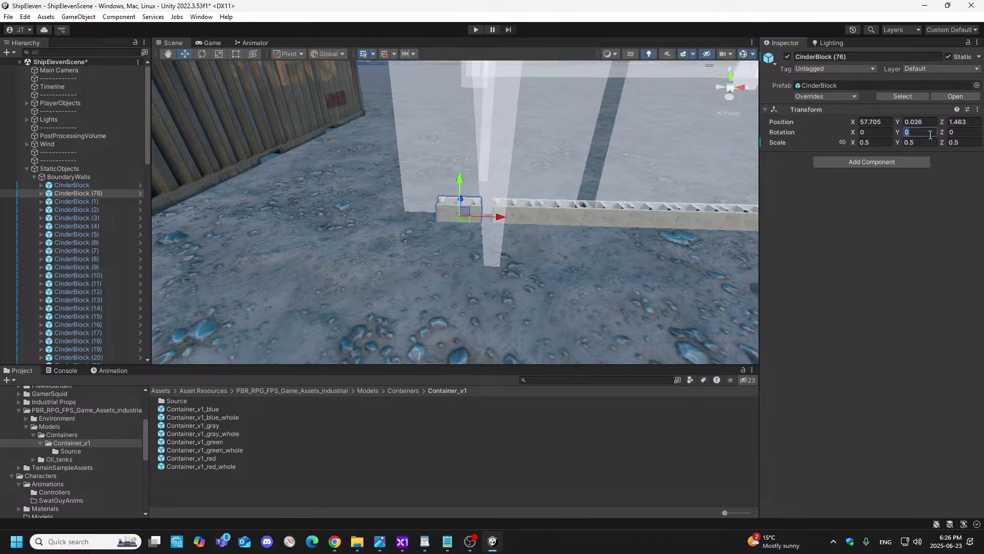
text(90)
- Move the rotated cinder block against the row's first block, to about X 57.946 and Z 1.583
right_drag(543, 233, 182, 291)
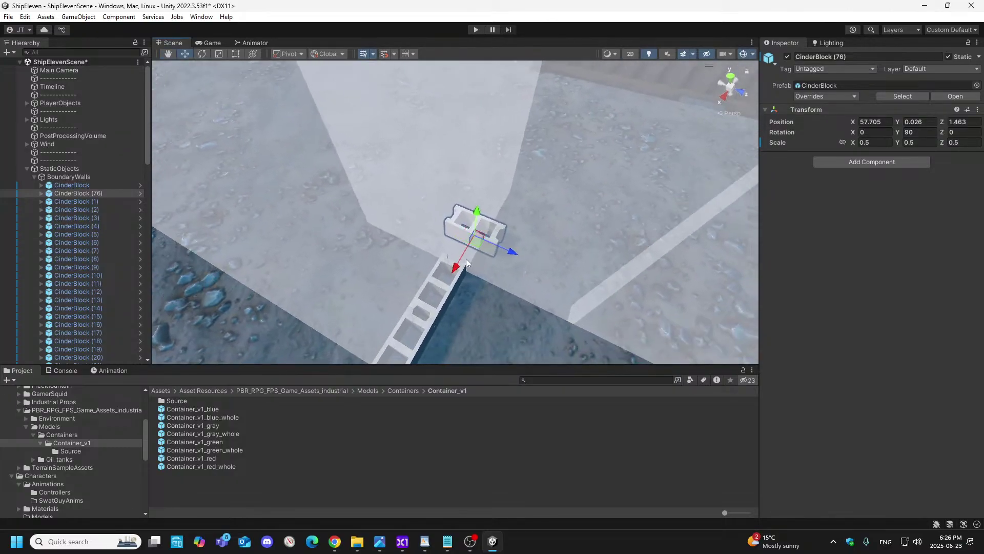
drag(455, 267, 511, 282)
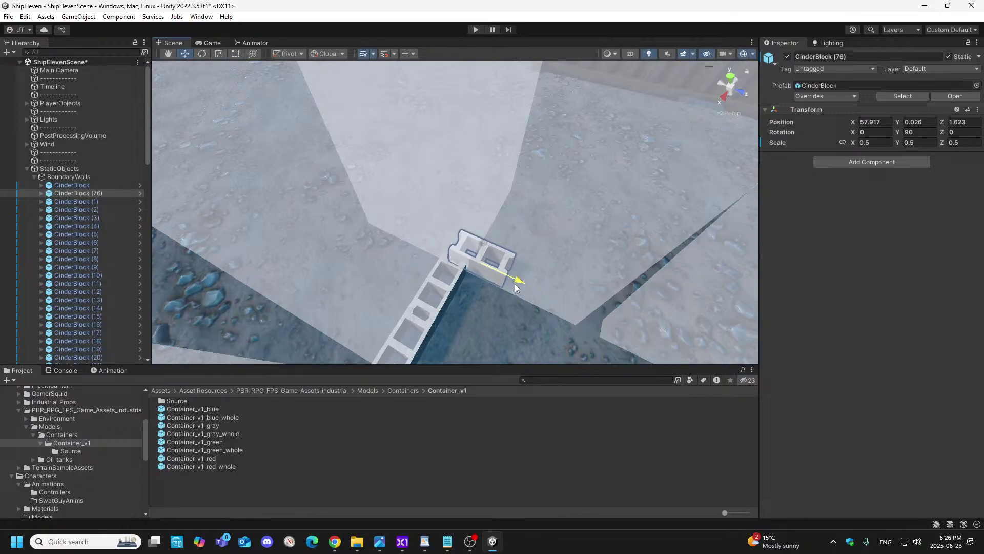
right_drag(496, 294, 410, 208)
key(w)
key(w)
key(w)
key(s)
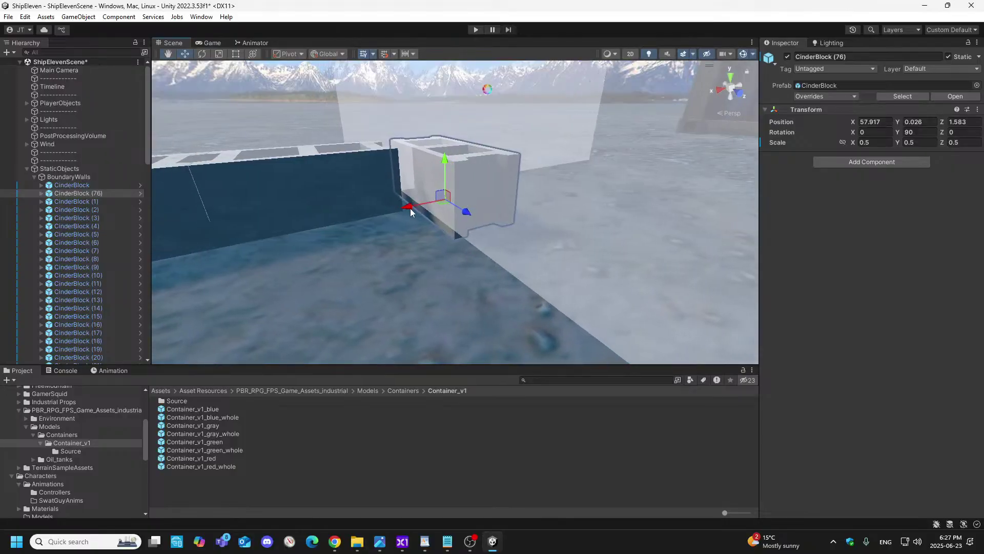
drag(411, 207, 401, 209)
- Nudge the rotated corner block along X to 57.963 so it sits tightly against the row's end
right_drag(415, 214, 451, 201)
key(w)
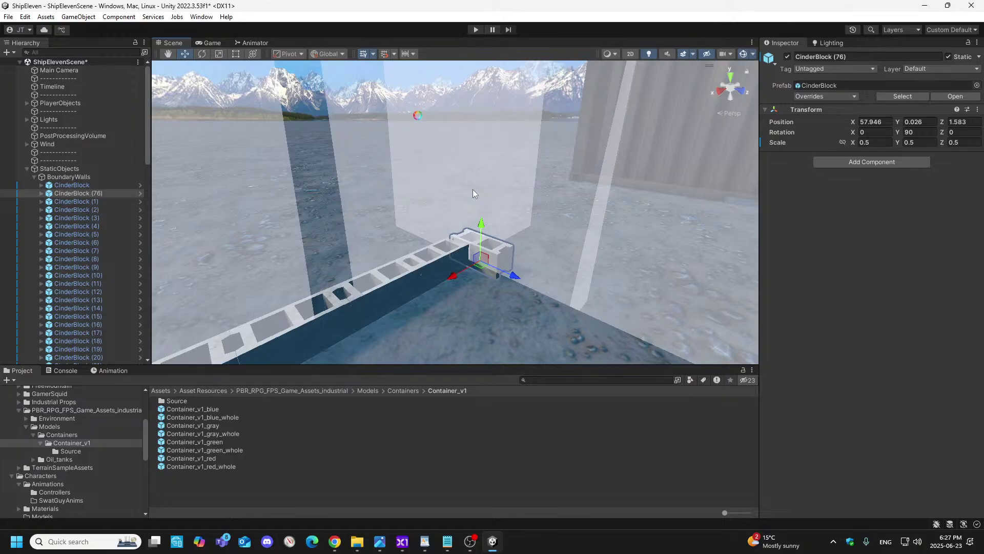
alt+drag(463, 314, 314, 329)
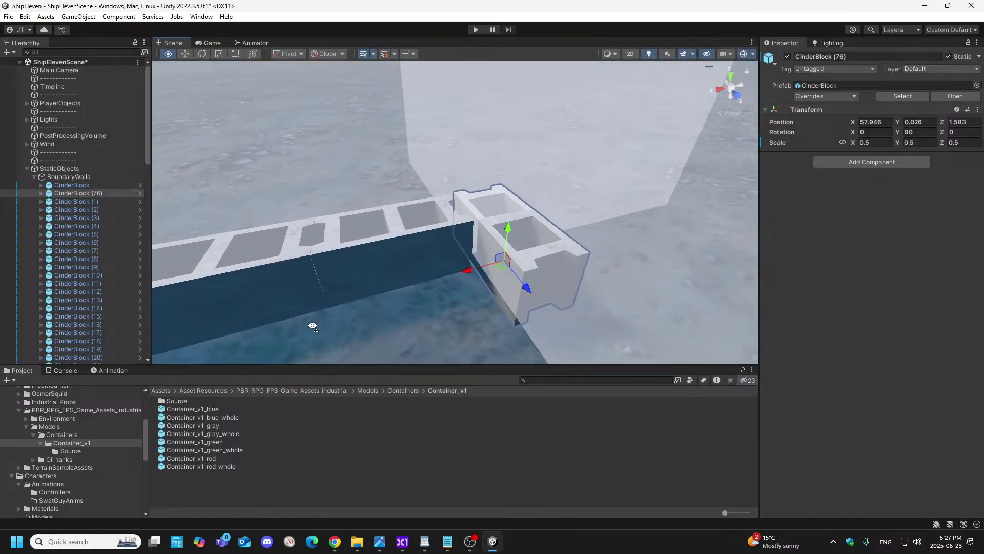
alt+drag(426, 336, 607, 334)
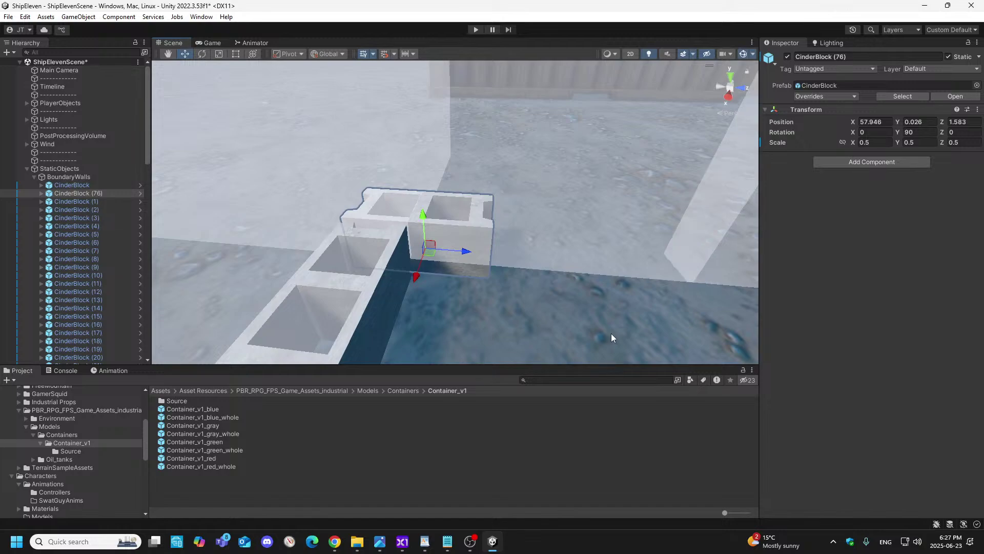
alt+drag(443, 316, 270, 296)
drag(423, 249, 392, 278)
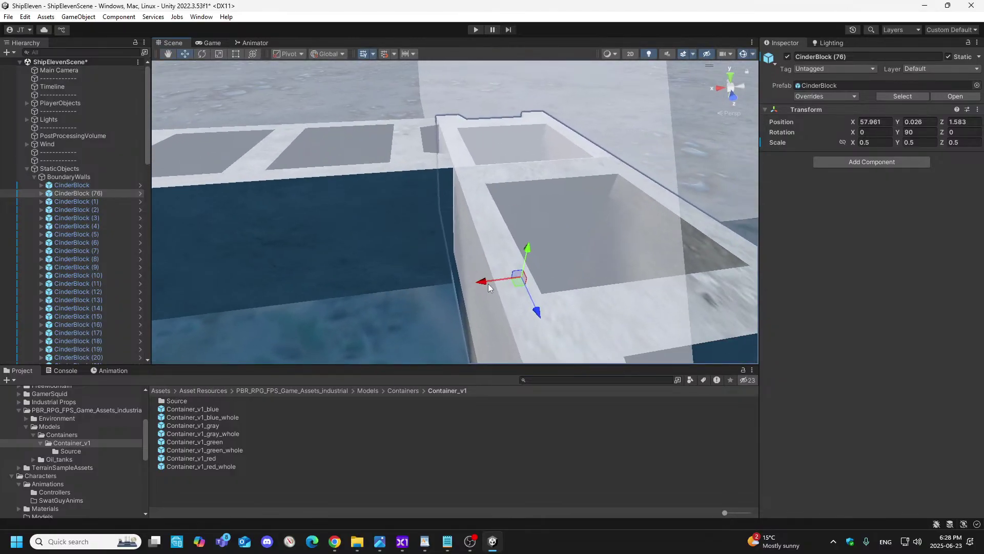
mouse_move(484, 284)
mouse_down()
mouse_move(449, 272)
mouse_move(488, 289)
mouse_up()
- Nudge the rotated corner block along Z to about 1.594 to align it with the row's outer side
key(a)
right_drag(444, 242, 686, 274)
key(s)
key(w)
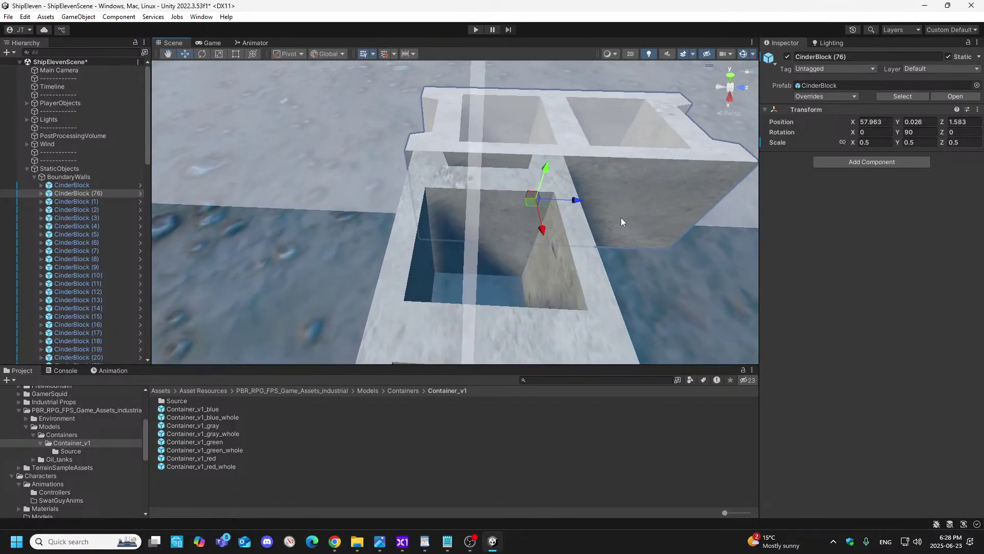
drag(576, 198, 587, 207)
right_drag(588, 208, 593, 280)
key(e)
drag(566, 272, 570, 285)
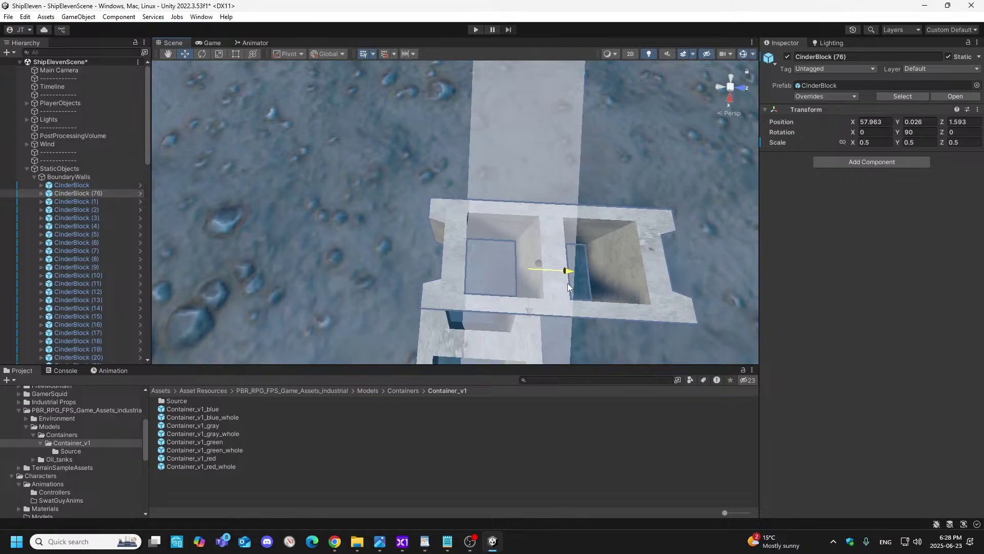
- Examine the rotated corner block's fit against the row and the adjoining placeholder wall from several angles
right_drag(619, 316, 389, 249)
key(w)
key(w)
key(s)
key(w)
key(s)
key(w)
key(s)
key(w)
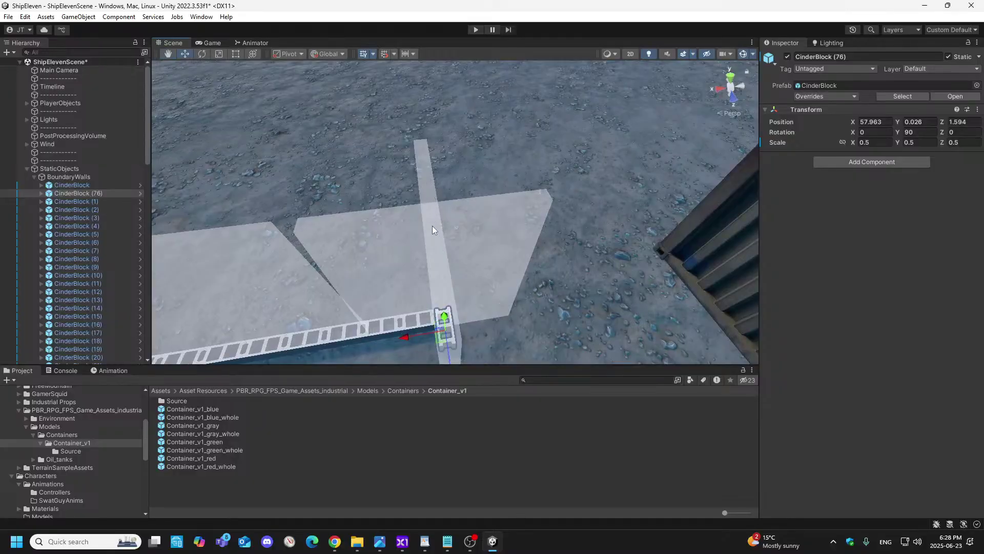
right_drag(433, 238, 762, 182)
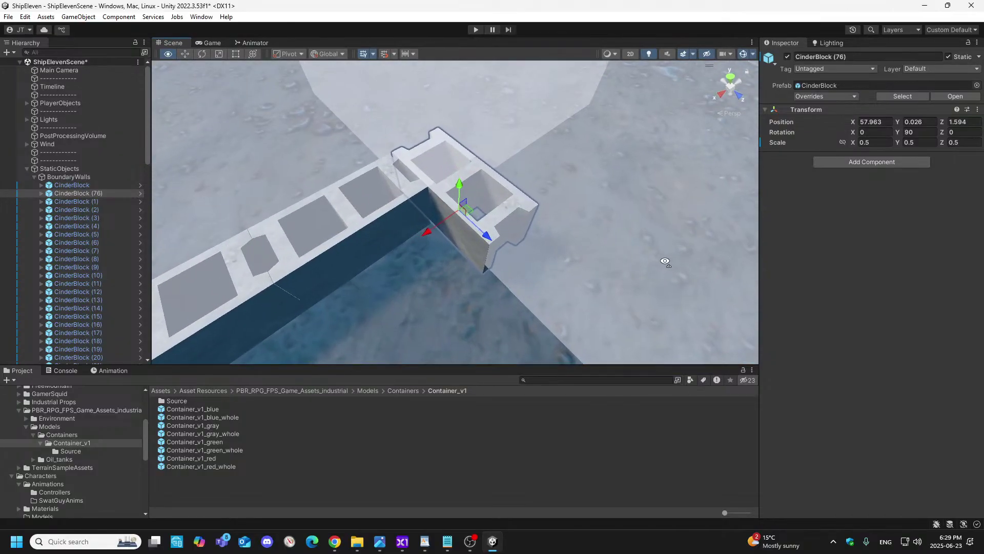
right_drag(673, 260, 702, 267)
right_drag(845, 277, 296, 152)
key(a)
key(d)
key(q)
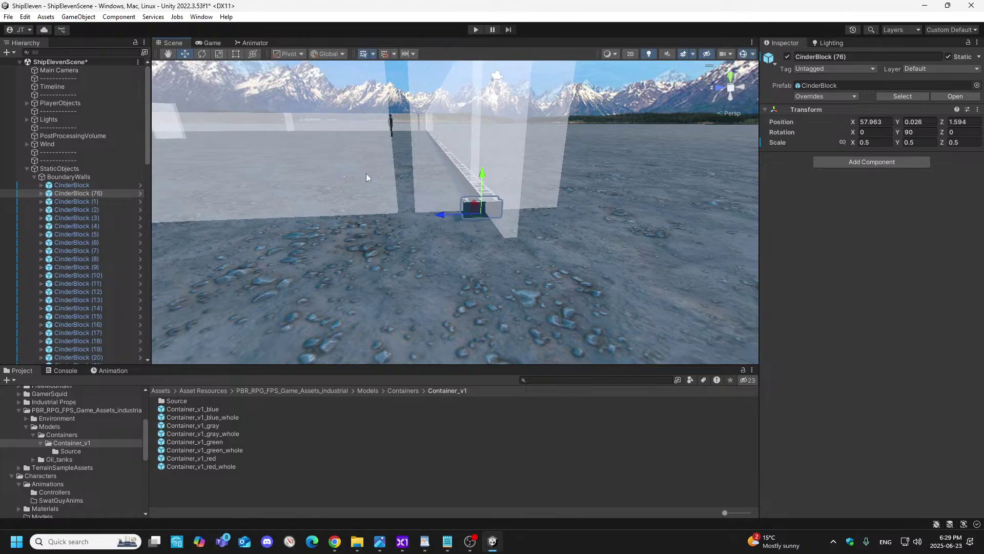
right_drag(533, 252, 514, 229)
key(w)
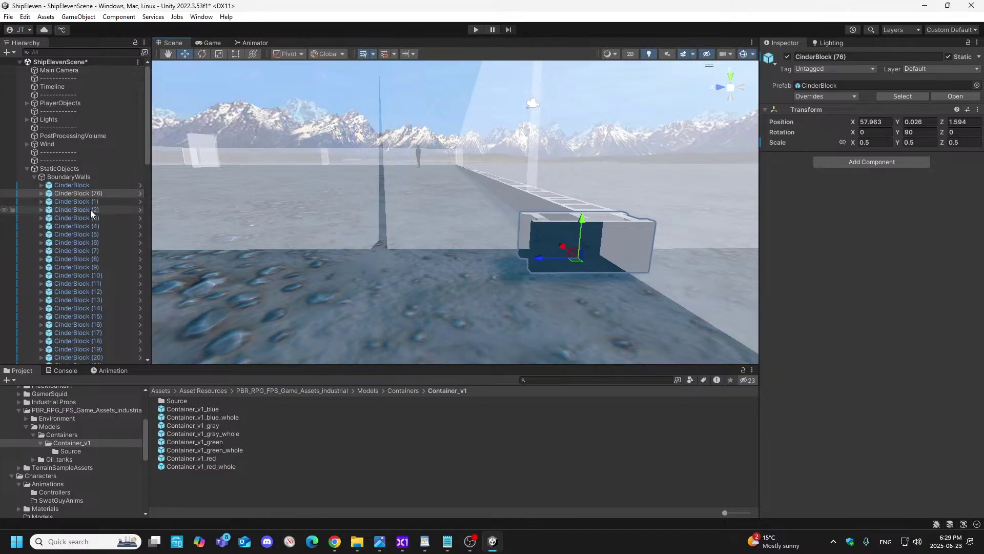
- Reload the Custom Default editor layout
drag(148, 160, 149, 162)
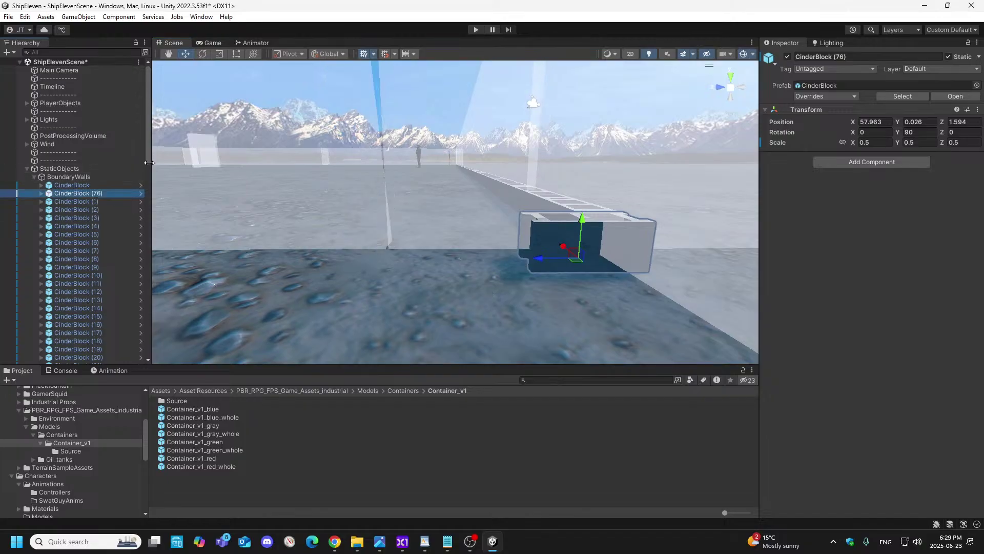
click(968, 31)
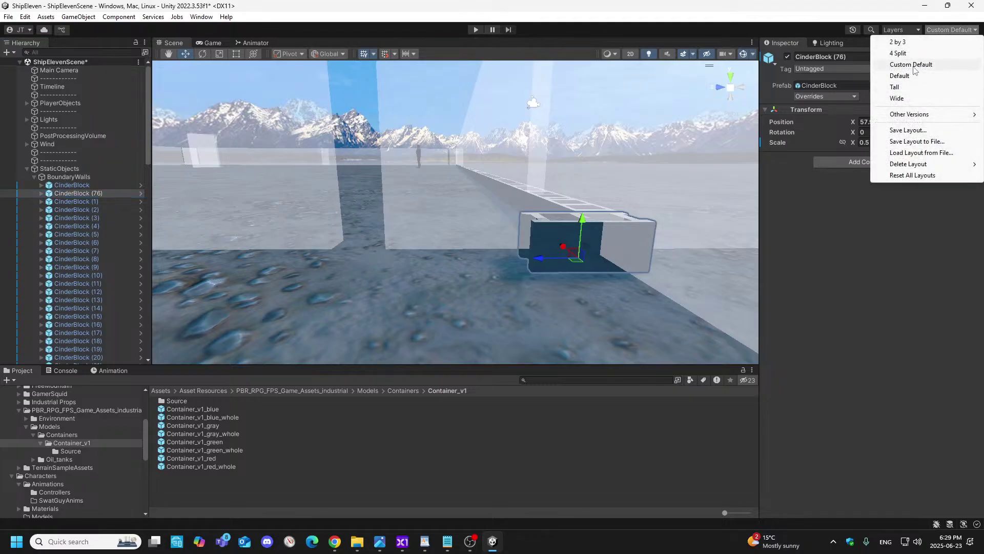
click(911, 64)
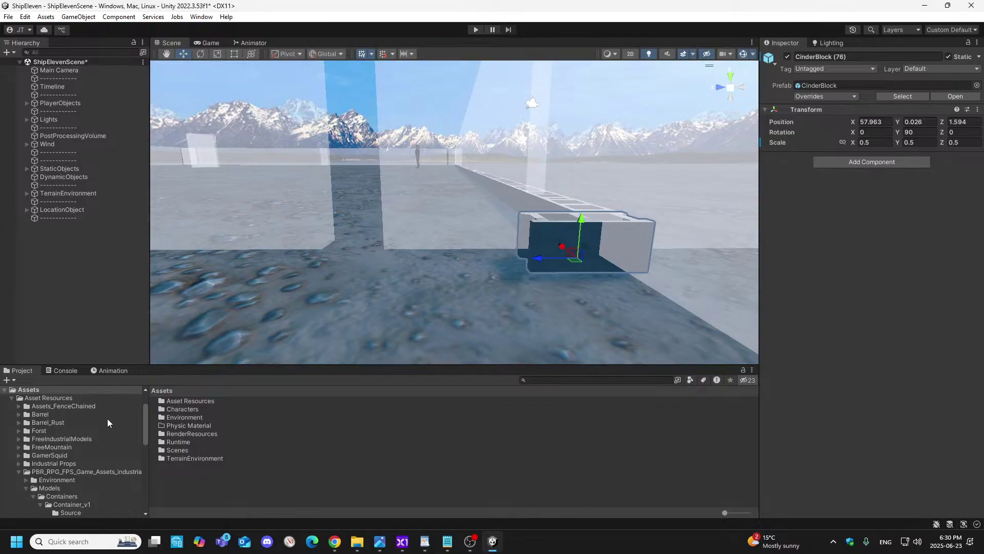
drag(143, 426, 146, 398)
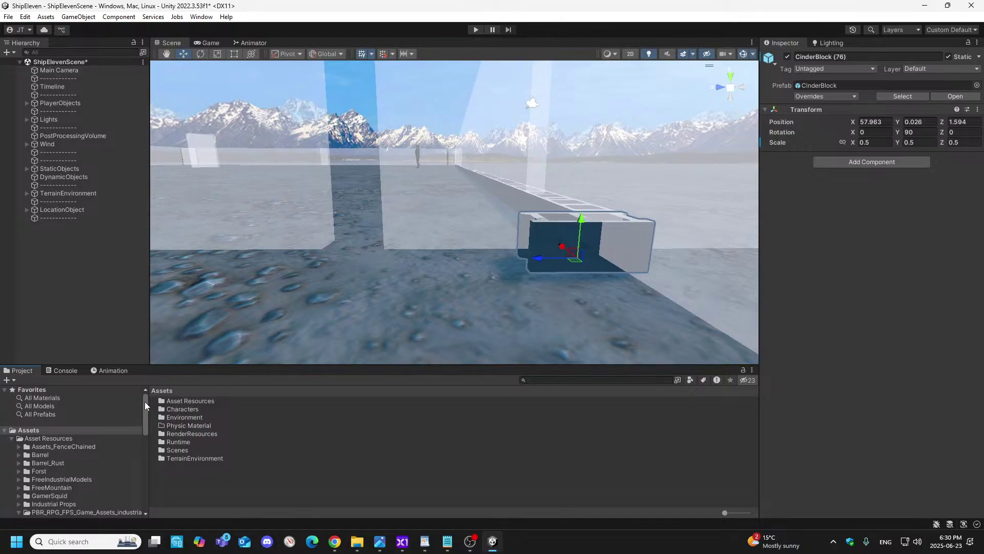
drag(144, 402, 147, 398)
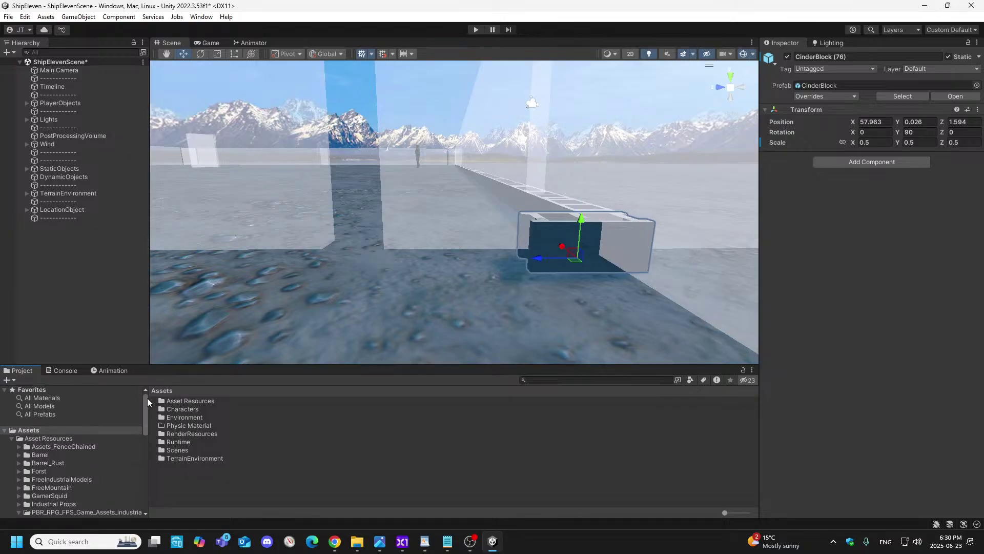
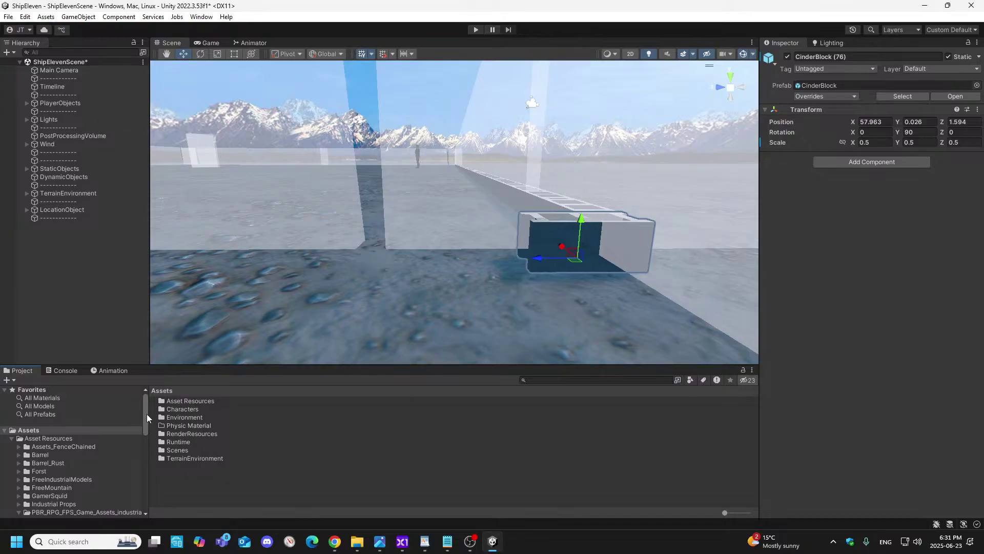
mouse_move(146, 412)
mouse_down()
mouse_move(146, 421)
mouse_move(144, 402)
mouse_up()
click(335, 541)
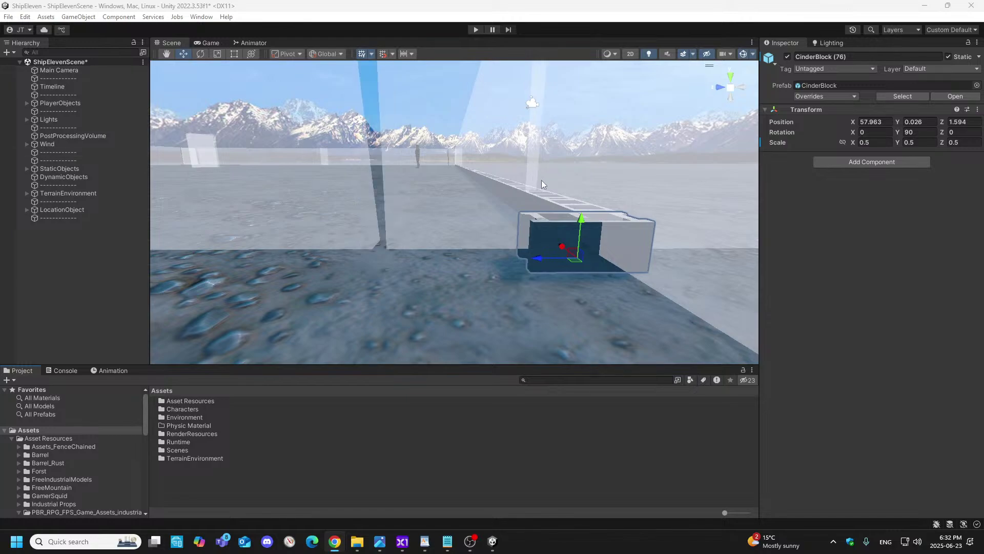
key(e)
right_drag(445, 248, 280, 296)
key(s)
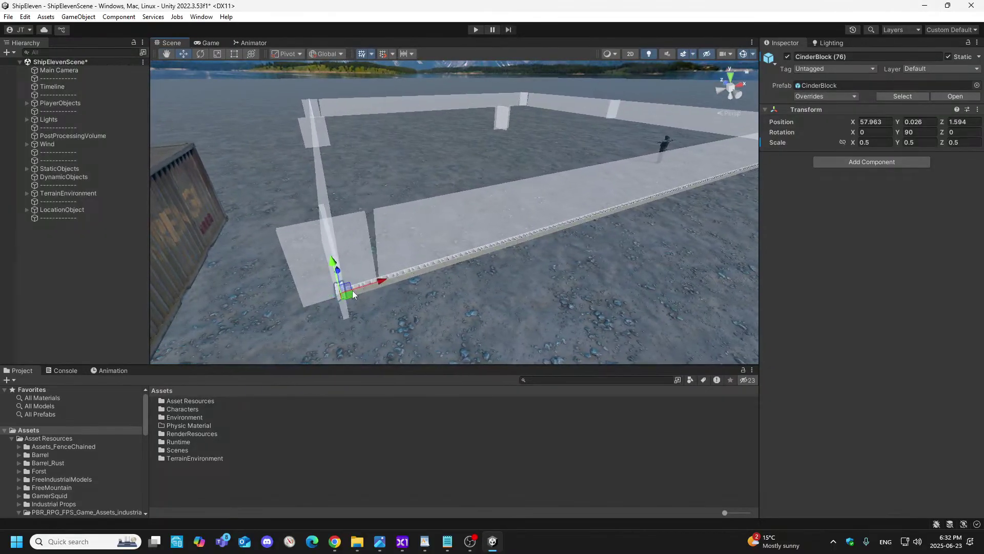
right_drag(460, 293, 379, 291)
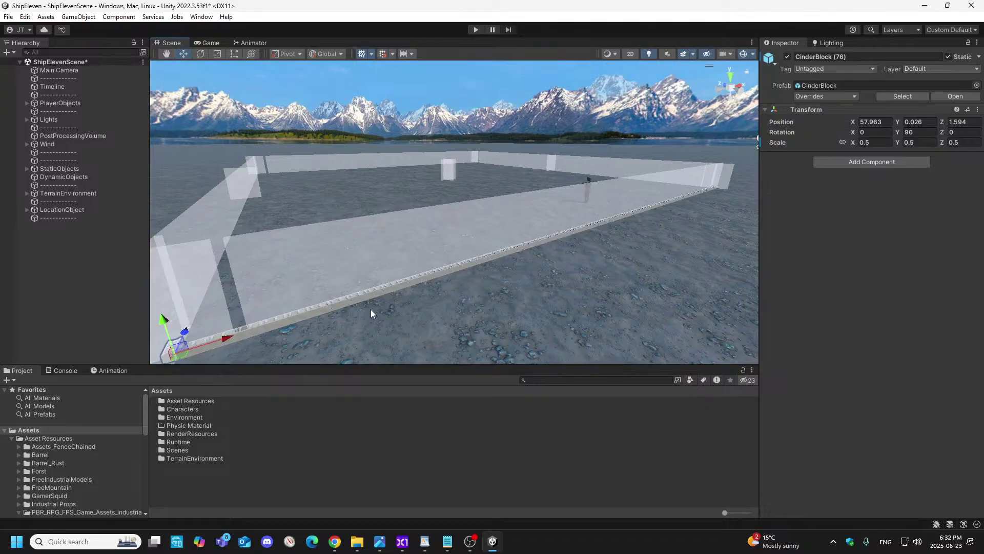
- Make the Container_v1_gray_whole object a child of SeacanContainer inside the StaticObjects group
right_drag(484, 274, 396, 309)
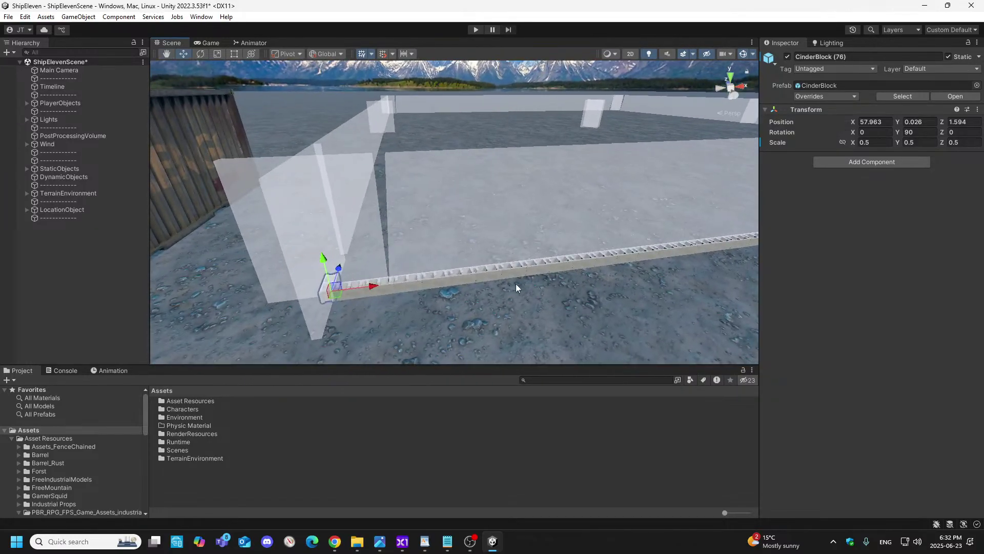
right_drag(473, 300, 564, 268)
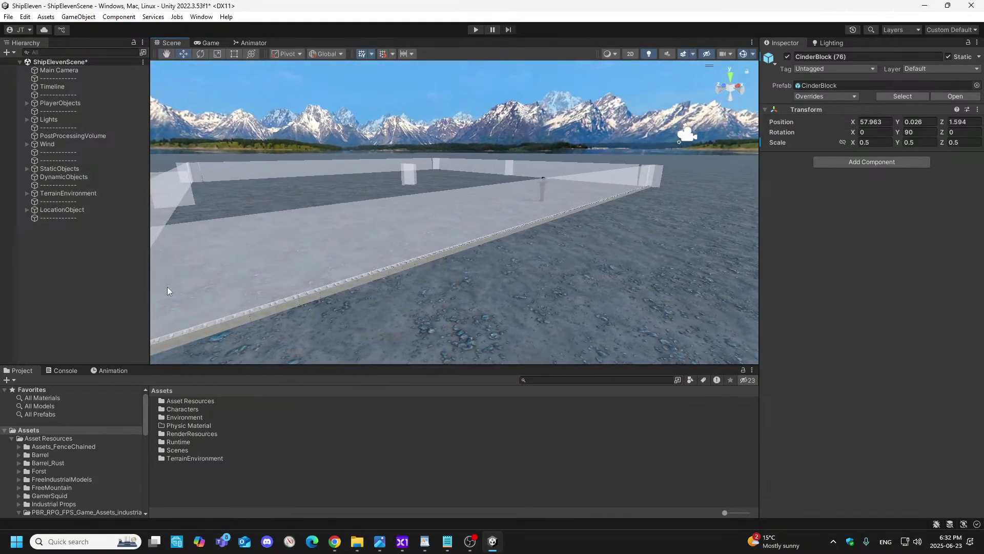
click(27, 169)
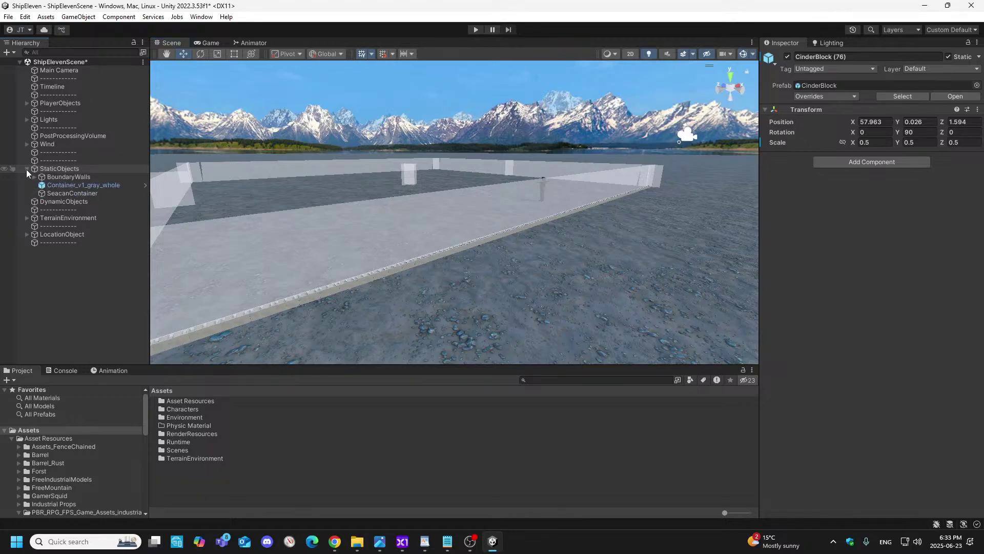
mouse_move(63, 183)
mouse_down()
mouse_move(56, 196)
mouse_move(69, 193)
mouse_up()
click(69, 185)
click(70, 193)
right_drag(254, 241, 204, 251)
- Compare the transform values of SeacanContainer, its gray container child and the BoundaryWalls parent
click(82, 186)
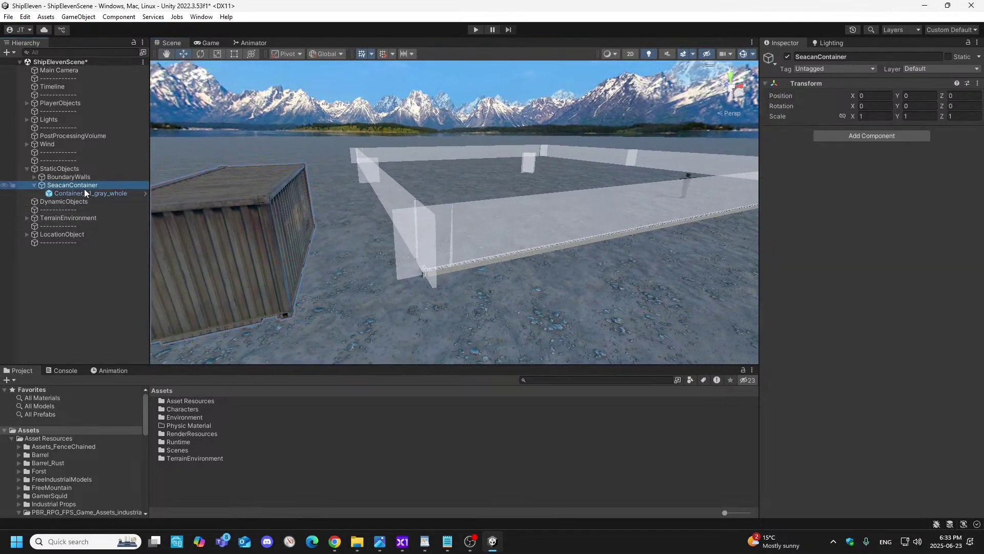
click(84, 193)
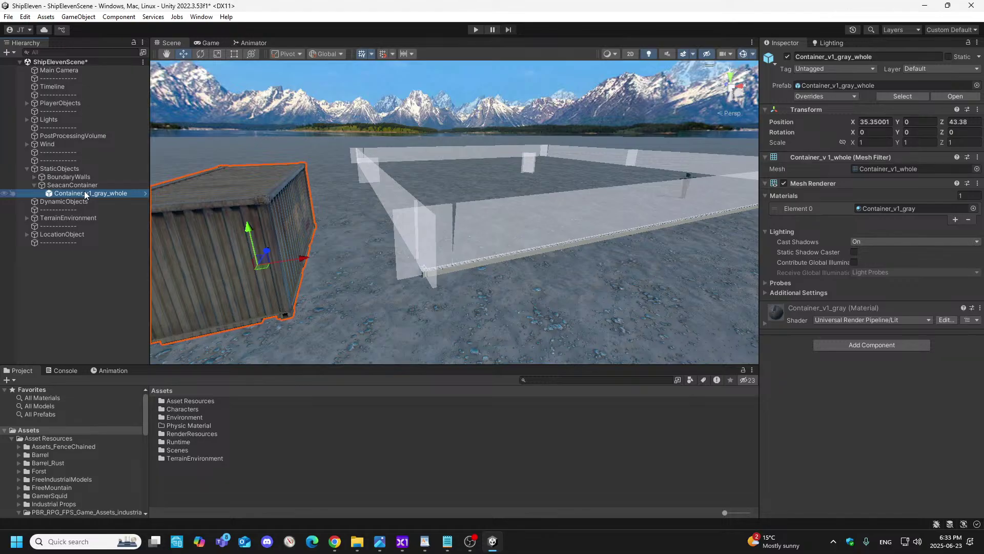
click(82, 184)
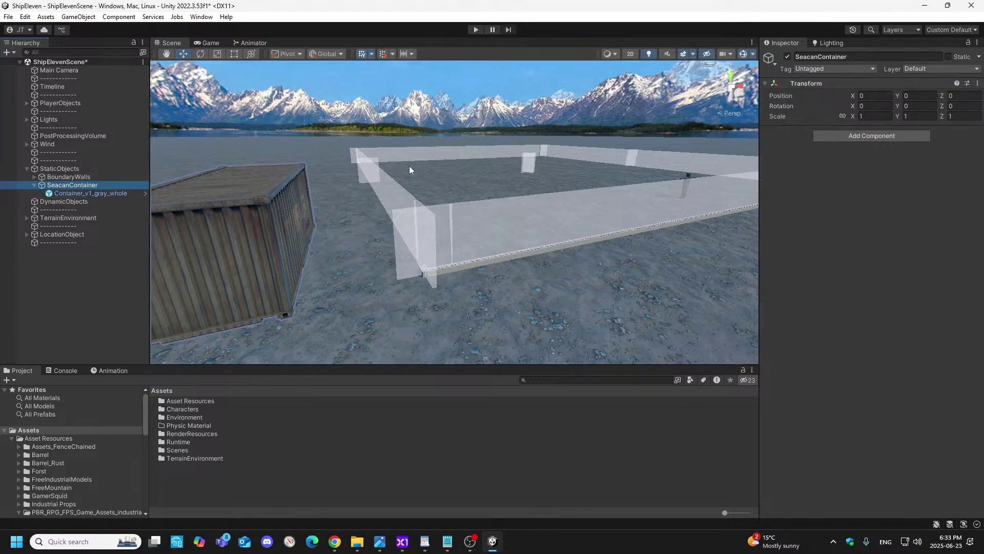
click(85, 194)
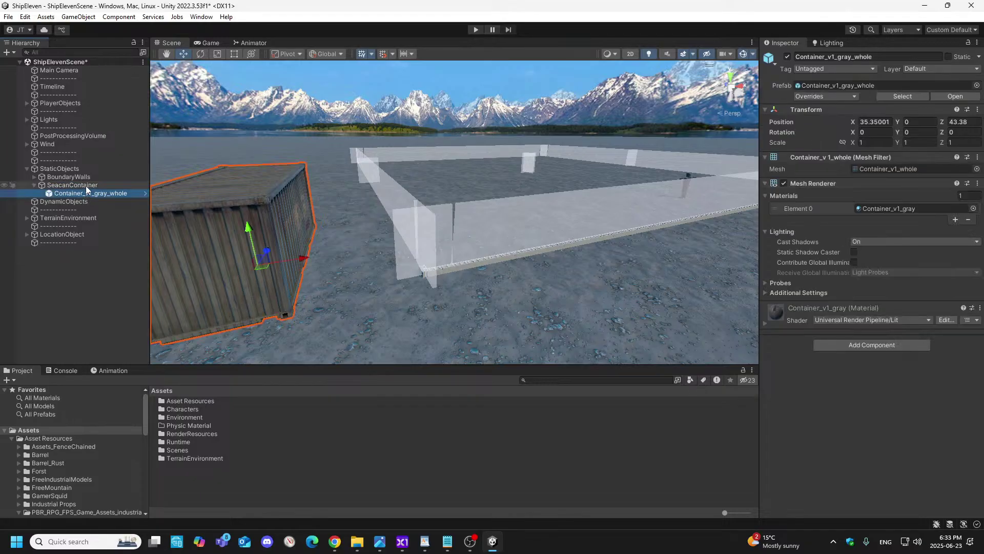
click(86, 187)
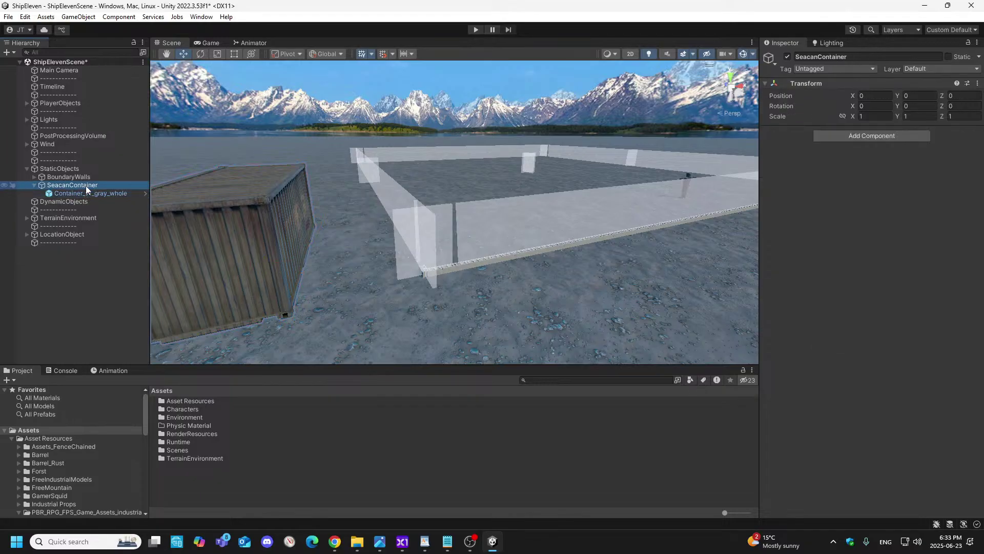
click(72, 169)
click(73, 177)
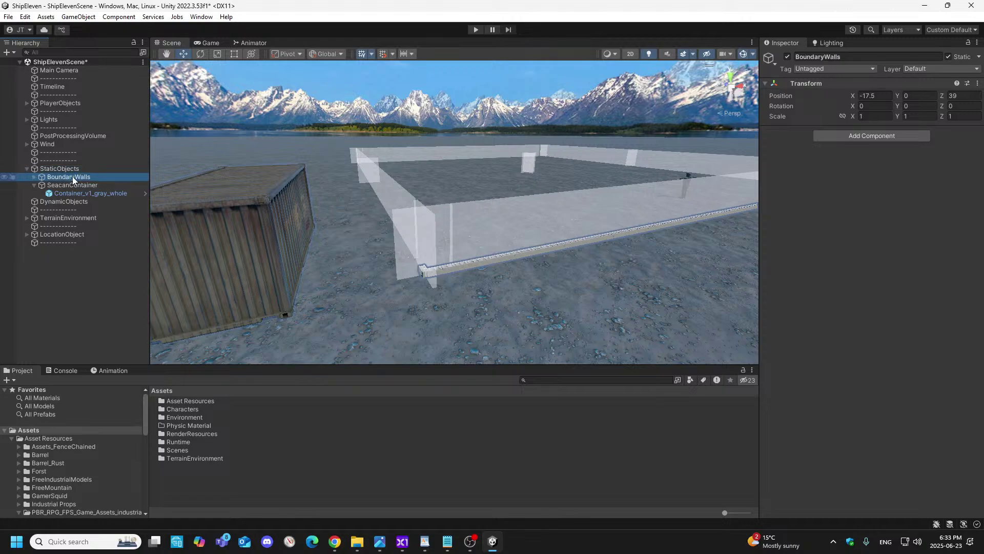
click(72, 186)
- Set the X position of Container_v1_gray_whole to 35.35
click(74, 193)
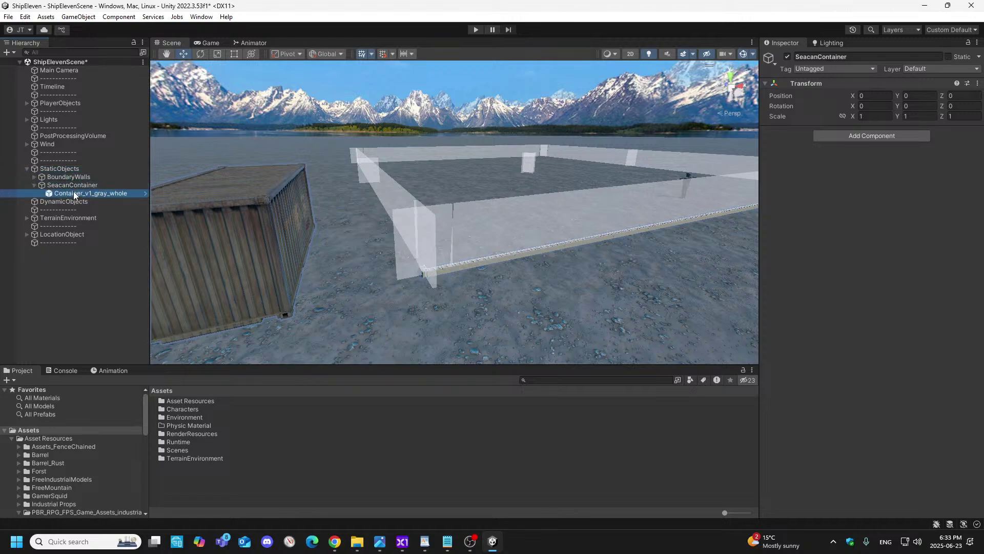
click(880, 124)
click(879, 122)
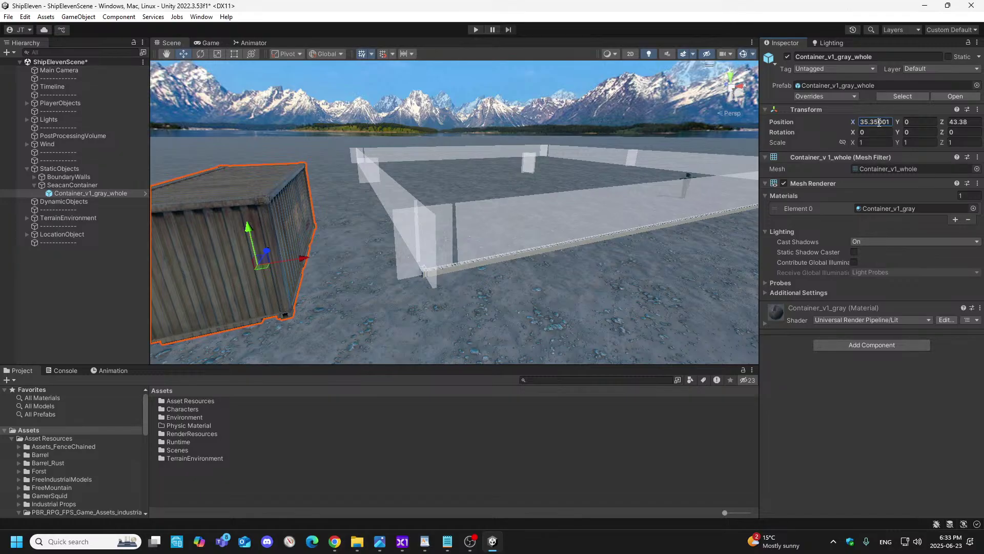
key(Delete)
key(Delete)
key(Delete)
click(971, 125)
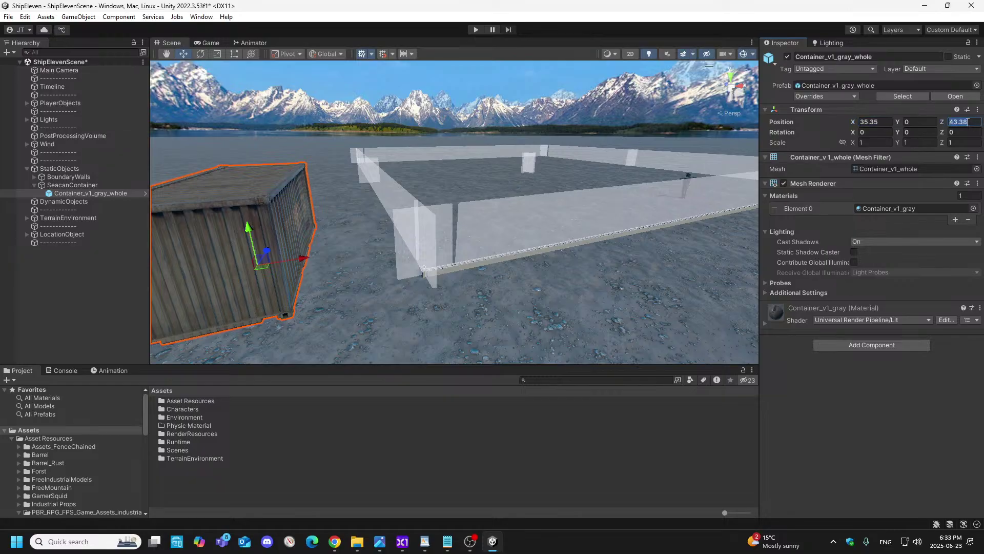
- Reorder the rotated corner block, CinderBlock (76), to the end of the cinder block list, directly after CinderBlock (75)
right_drag(497, 270, 190, 303)
key(w)
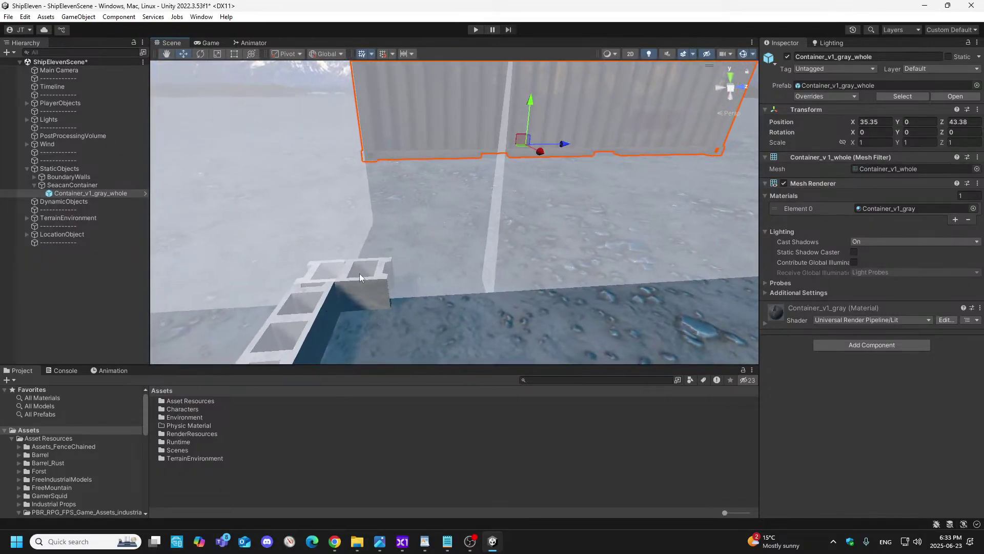
right_drag(343, 310, 90, 312)
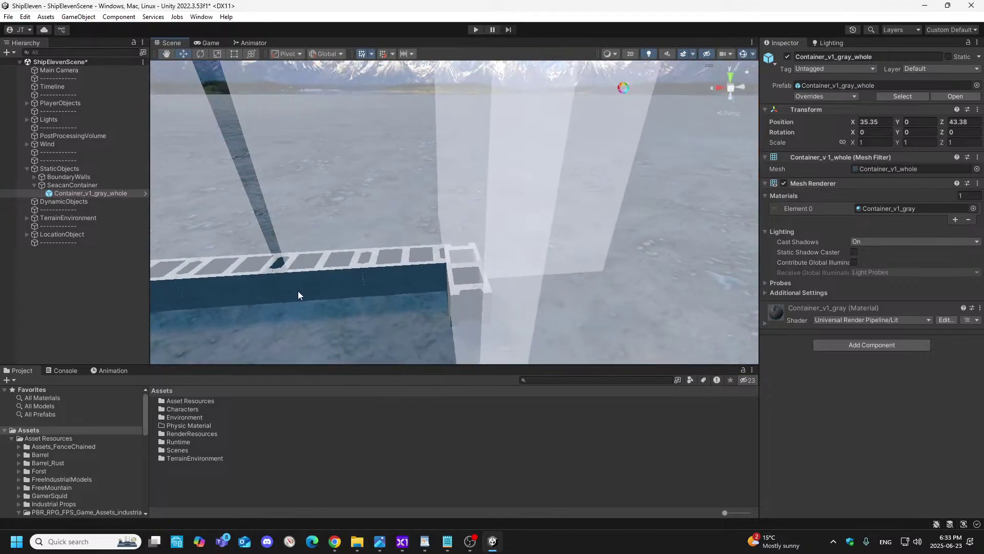
right_drag(426, 294, 143, 264)
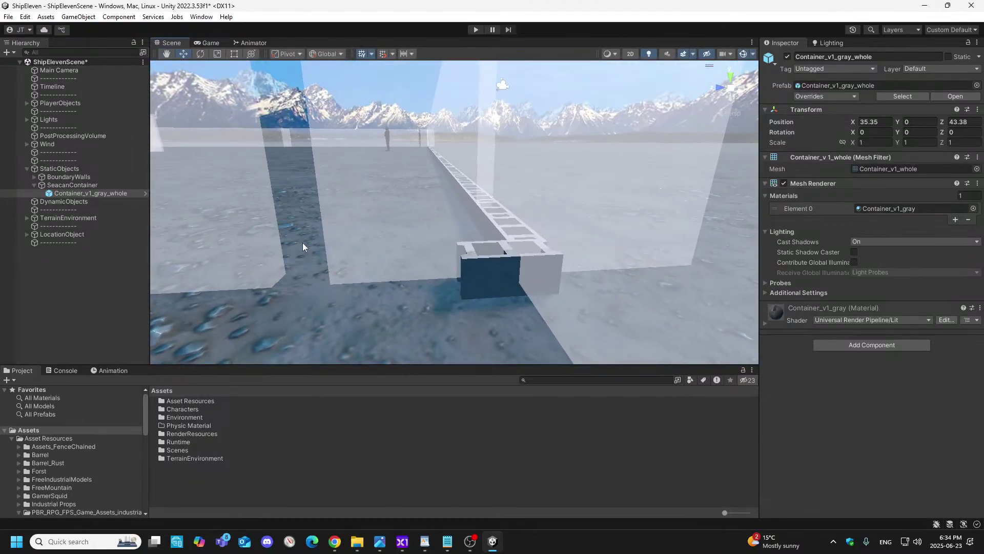
click(472, 280)
drag(91, 199, 91, 295)
scroll(91, 294, down, 5)
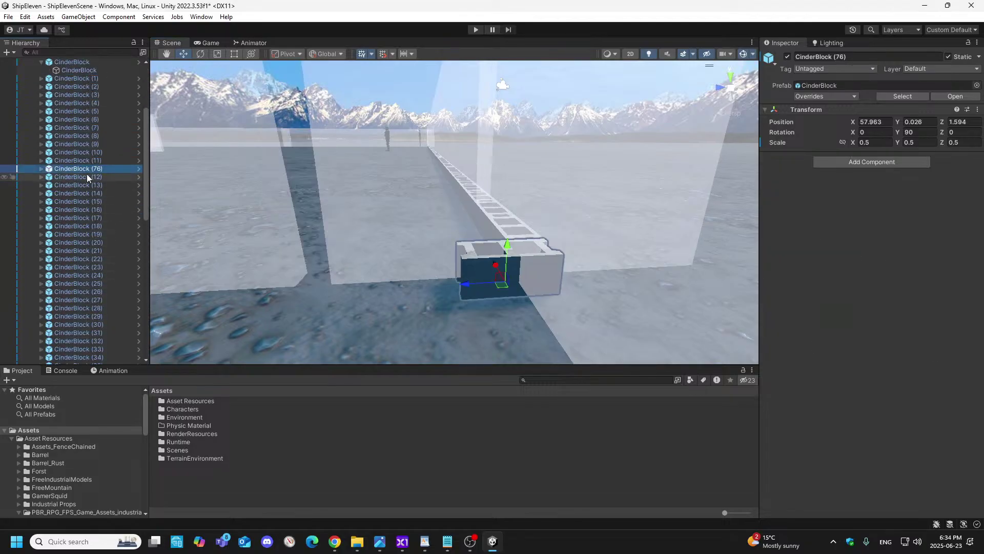
drag(90, 167, 89, 328)
scroll(97, 290, down, 5)
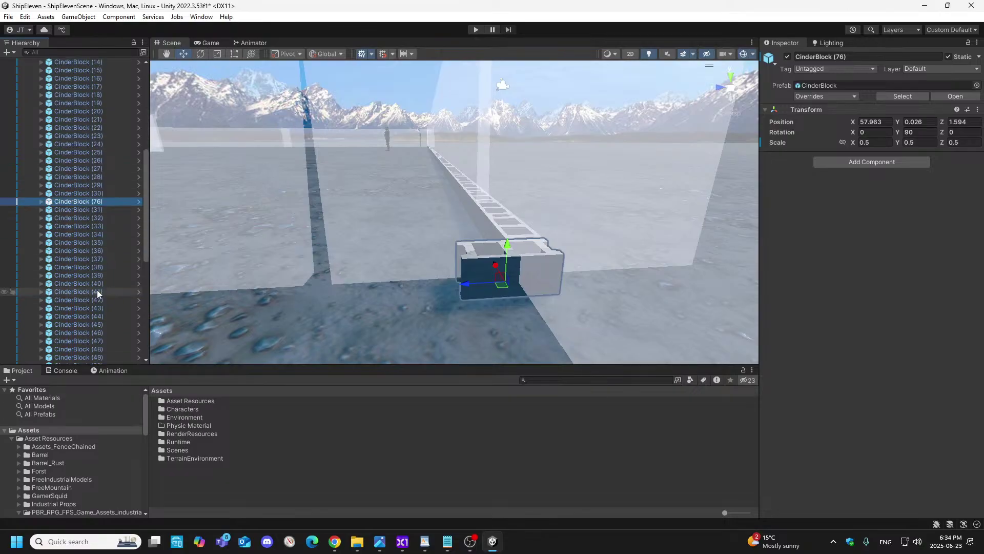
scroll(97, 290, down, 4)
drag(91, 108, 81, 338)
scroll(94, 297, down, 3)
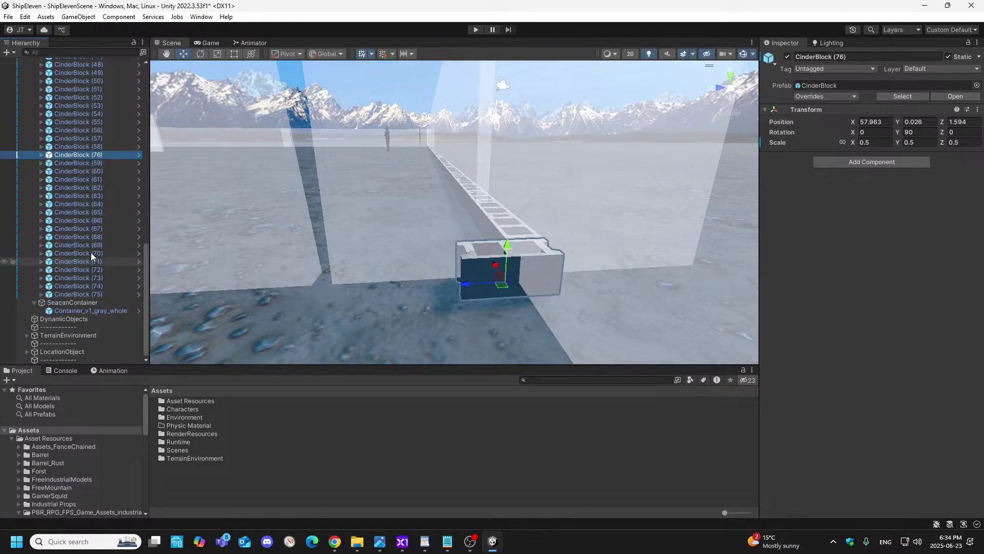
drag(63, 296, 62, 300)
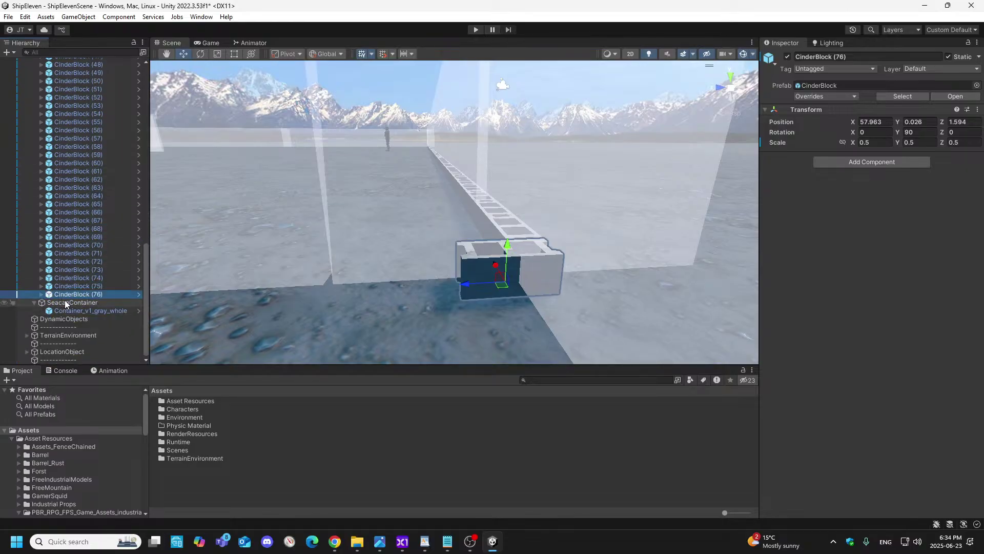
- Duplicate the rotated corner block and place the copy against it along the adjoining wall, with its Z position at 2.056
right_click(85, 294)
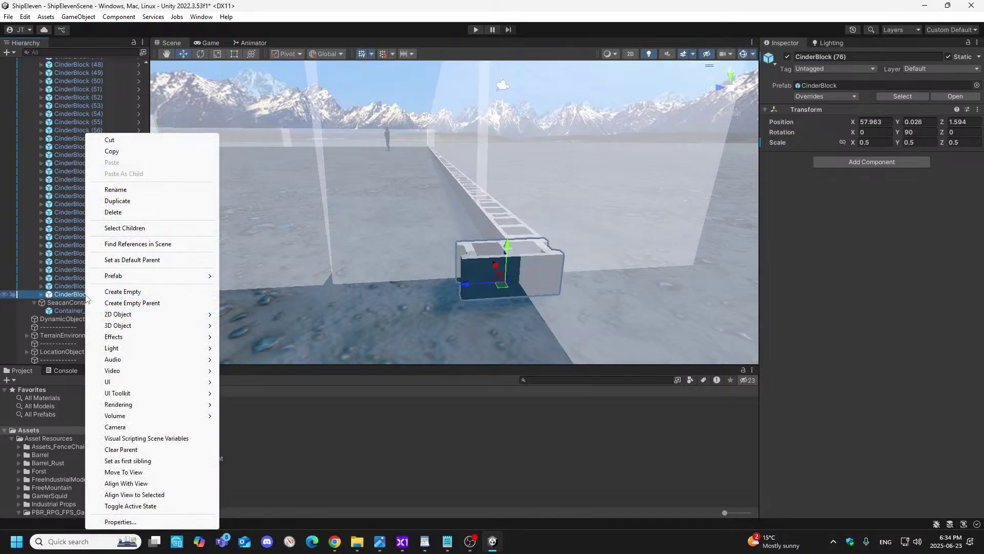
click(117, 200)
drag(468, 286, 367, 309)
click(483, 282)
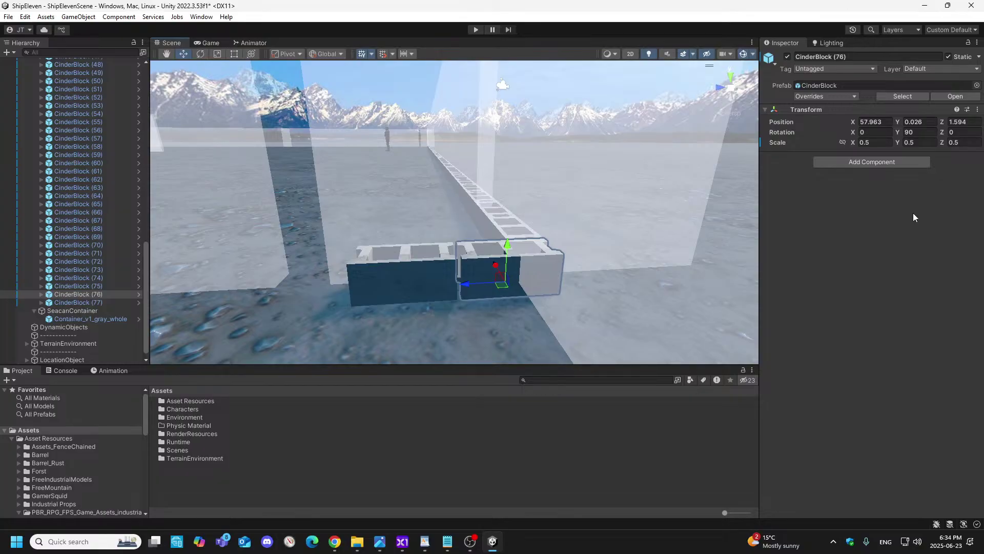
click(449, 291)
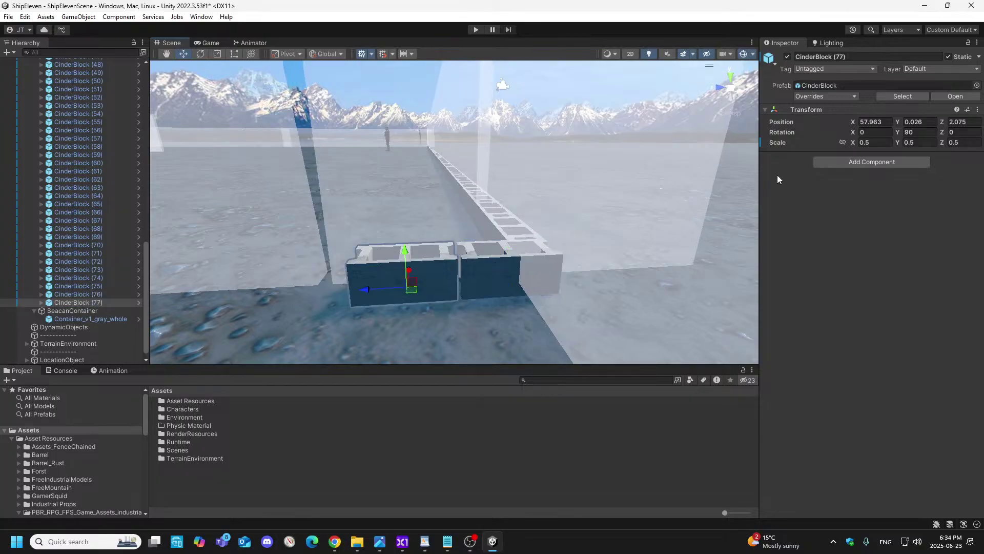
click(970, 122)
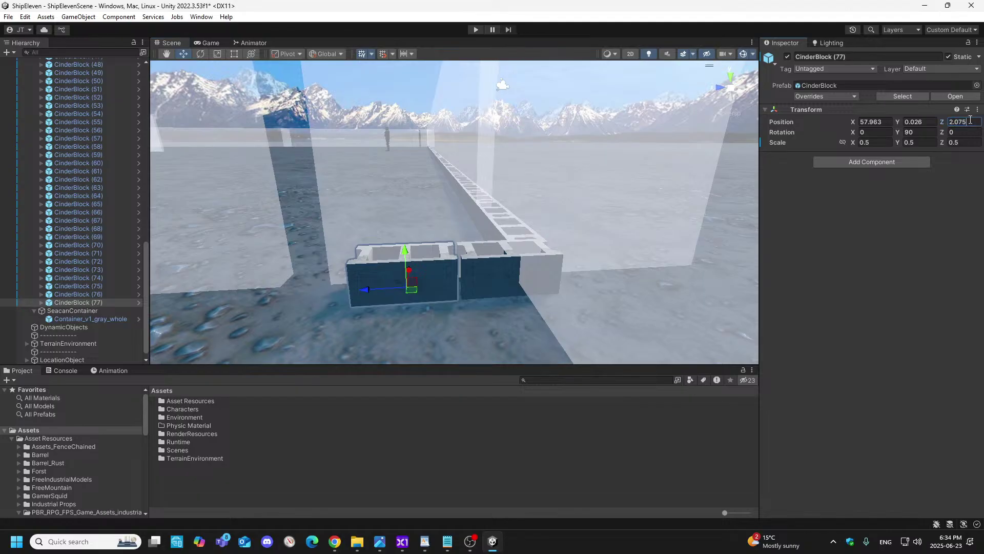
key(BackSpace)
key(BackSpace)
text(56)
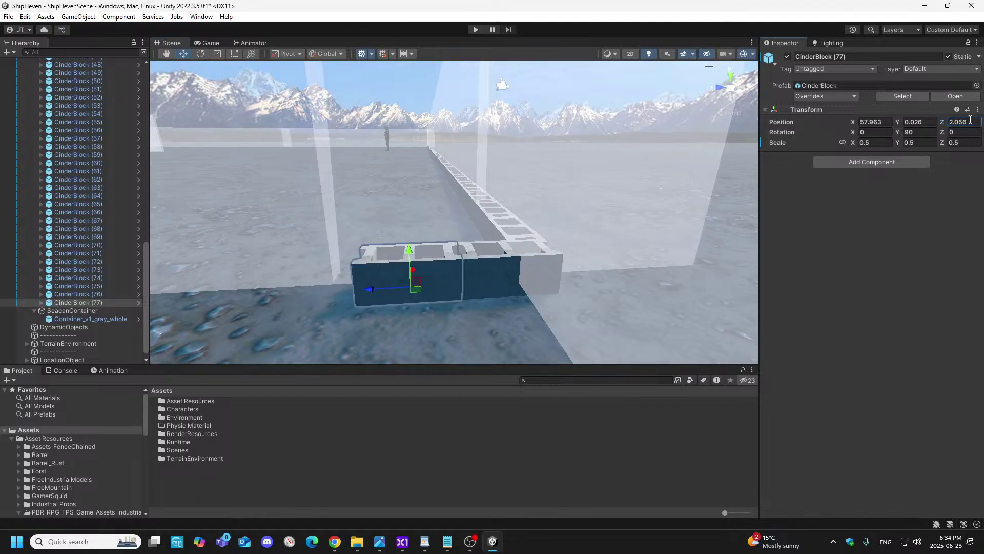
- Duplicate CinderBlock (77) and place the copy at the end of the new side row, with its Z position at 2.518
right_click(93, 303)
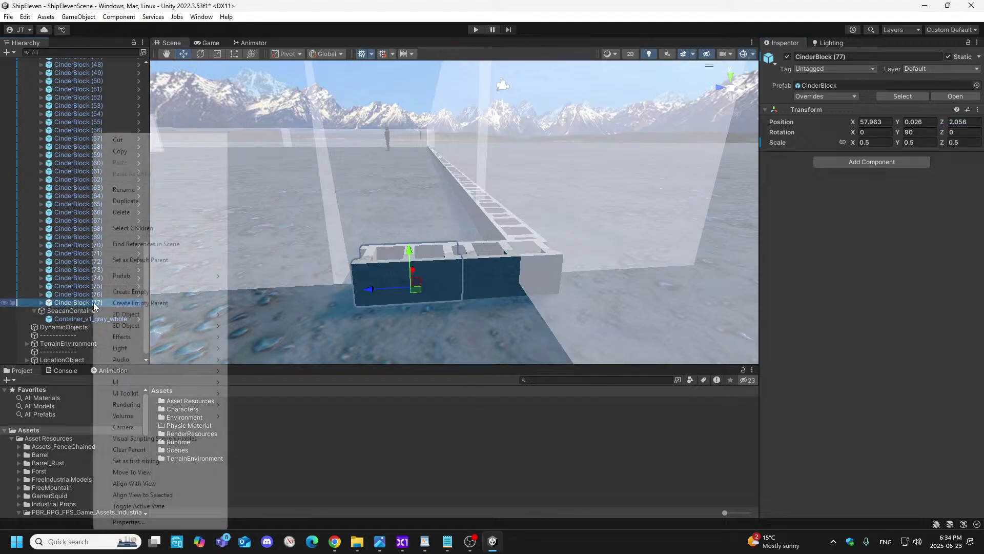
click(126, 200)
drag(379, 288, 267, 304)
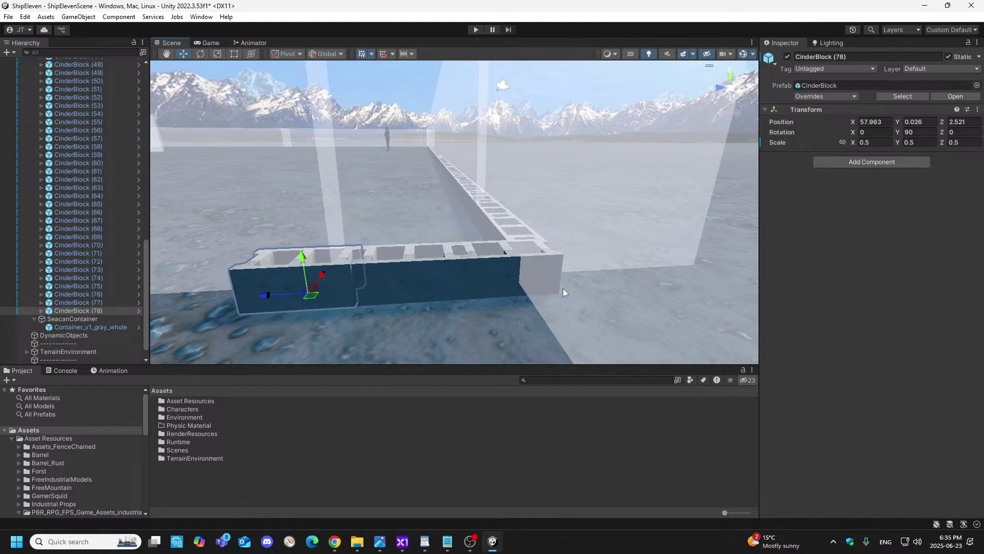
click(971, 122)
key(BackSpace)
key(BackSpace)
text(18)
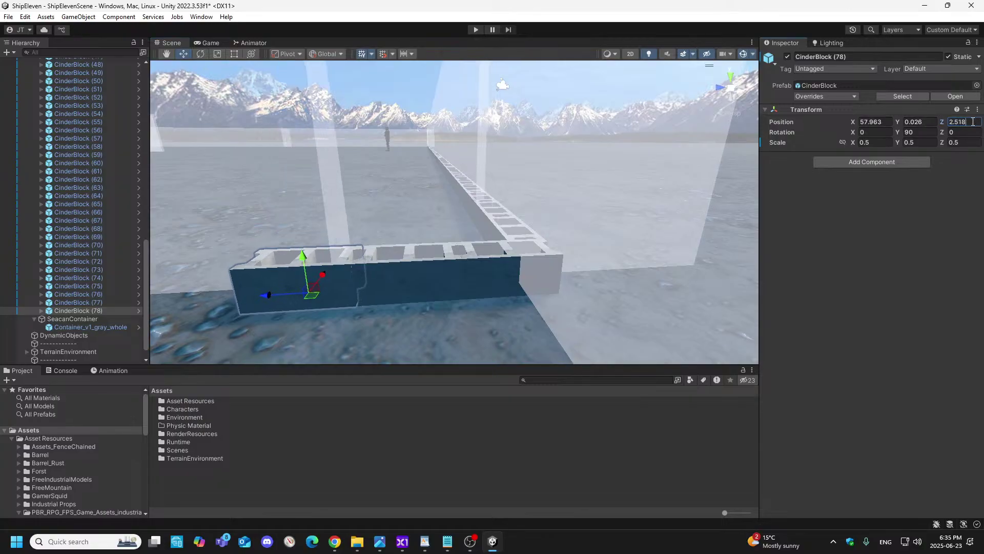
- Duplicate CinderBlock (78) and extend the side row with the copy, setting its Z position to 2.98
right_drag(537, 248, 553, 224)
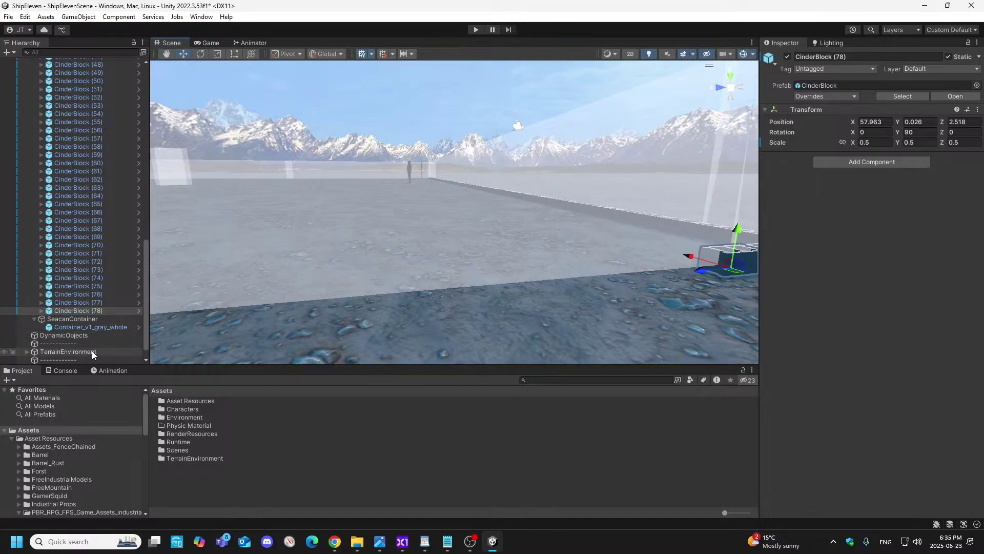
right_click(100, 312)
click(133, 200)
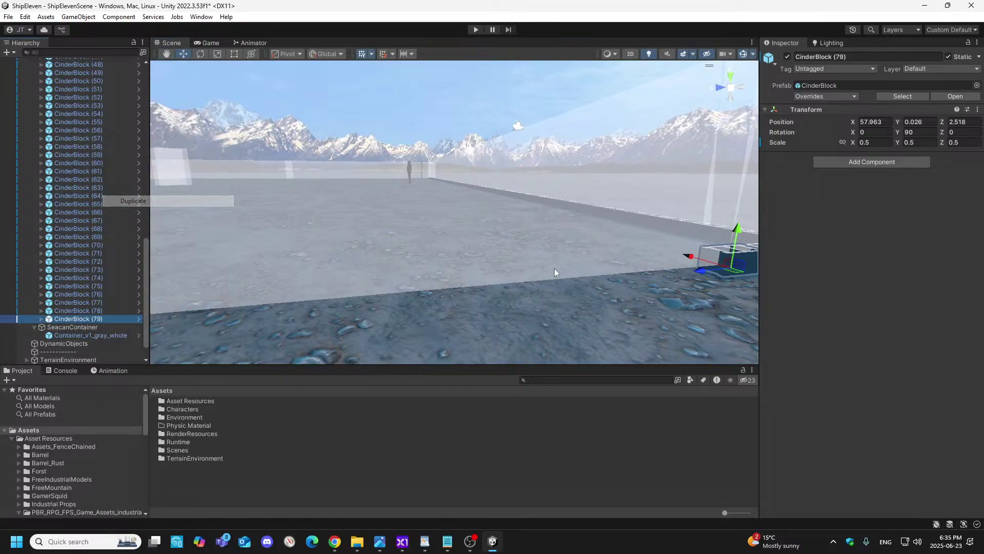
drag(706, 271, 665, 287)
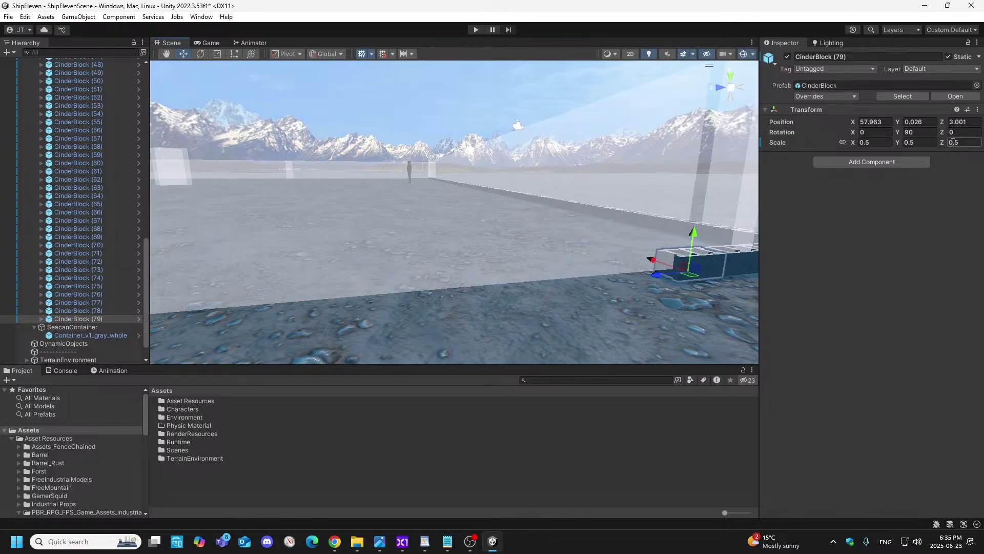
click(972, 122)
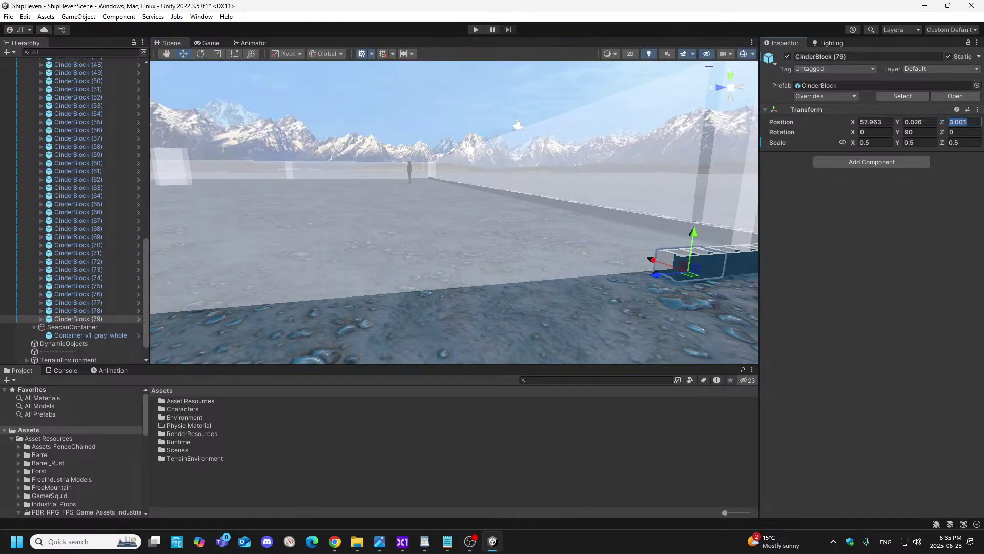
text(2.98)
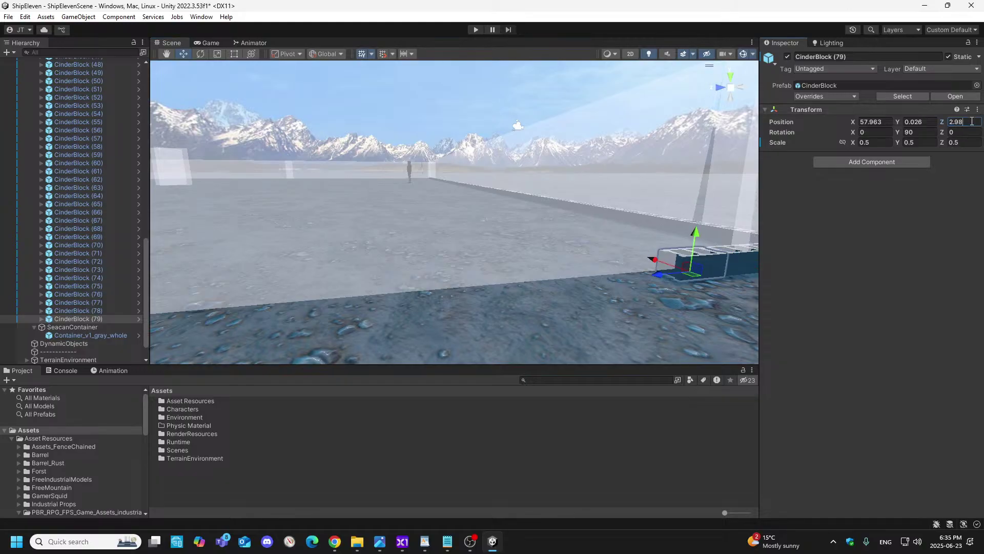
- Duplicate CinderBlock (79) and place the copy at the end of the side row, with its Z position at 3.442
right_click(90, 319)
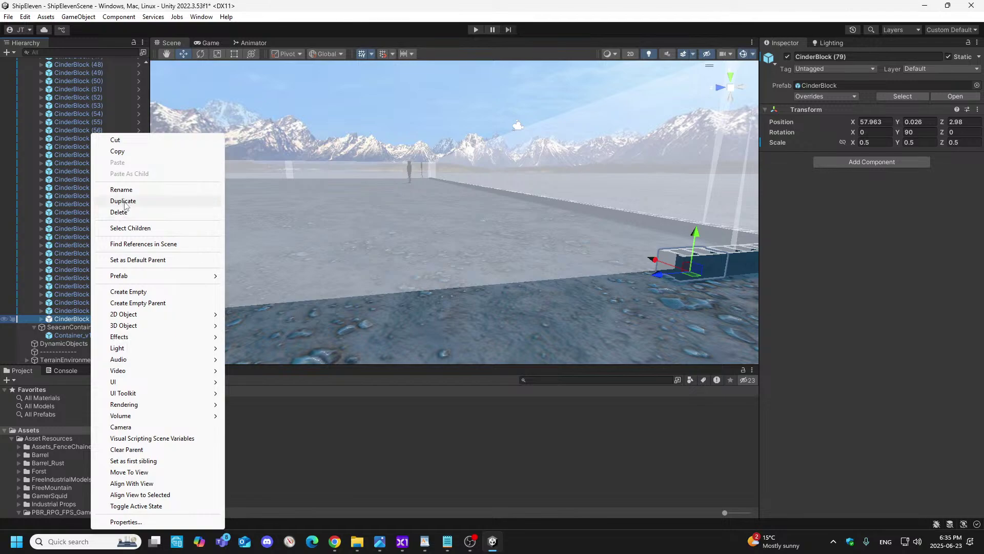
click(123, 201)
drag(654, 275, 610, 292)
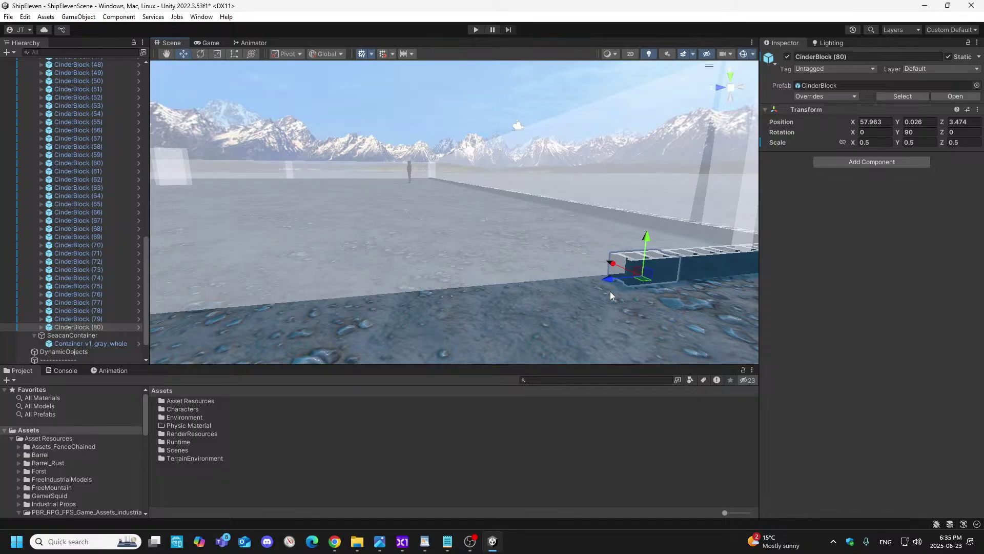
click(974, 123)
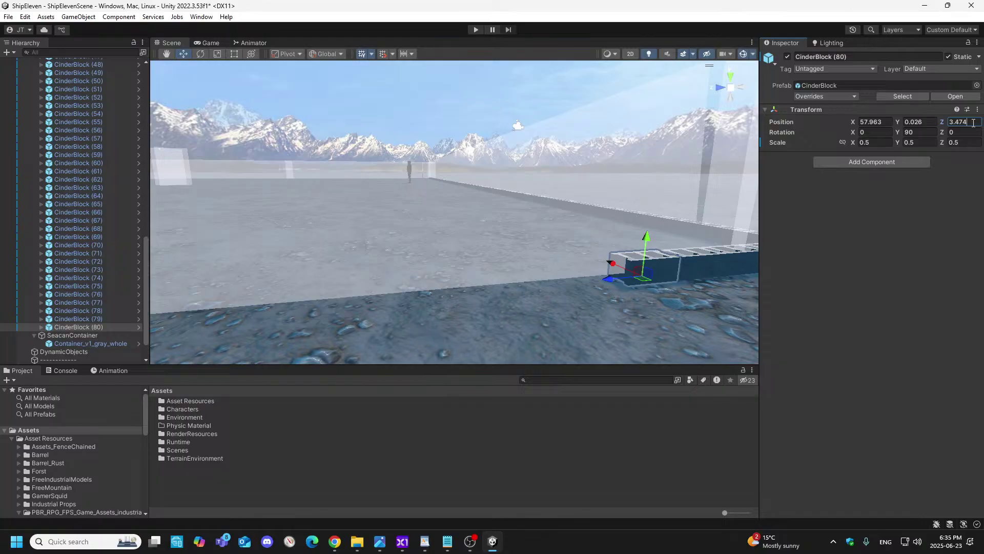
key(BackSpace)
key(BackSpace)
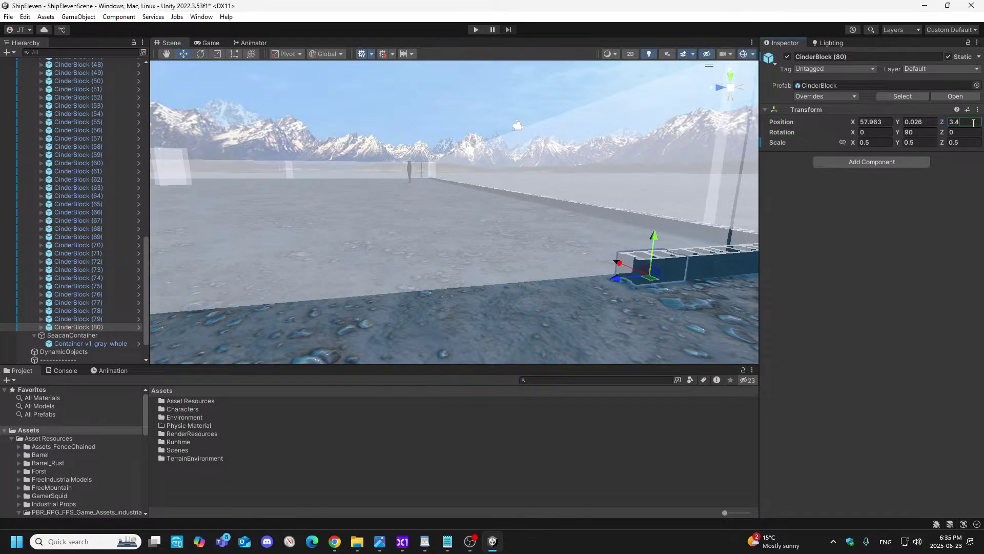
text(42)
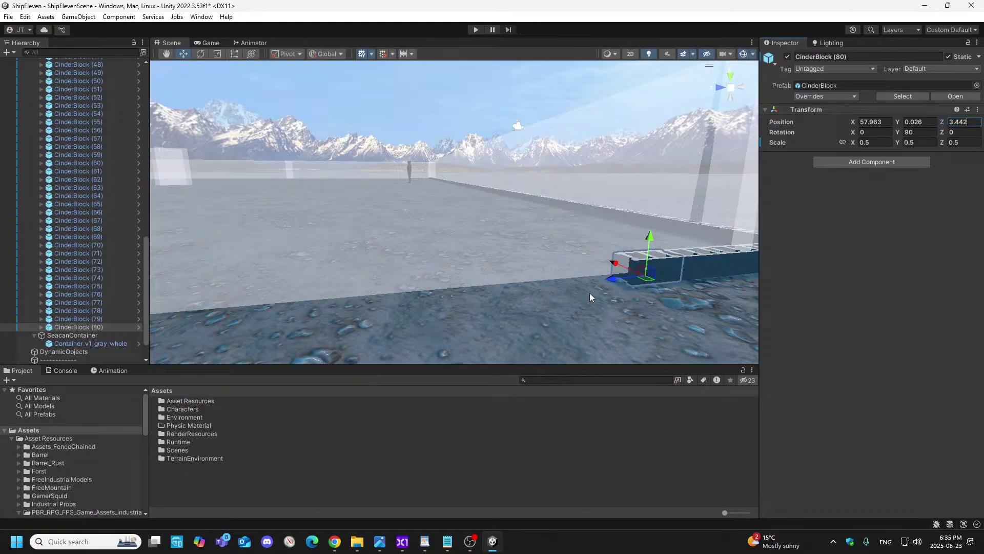
- Duplicate CinderBlock (80) and extend the side row with the copy, setting its Z position to 3.904
right_click(85, 328)
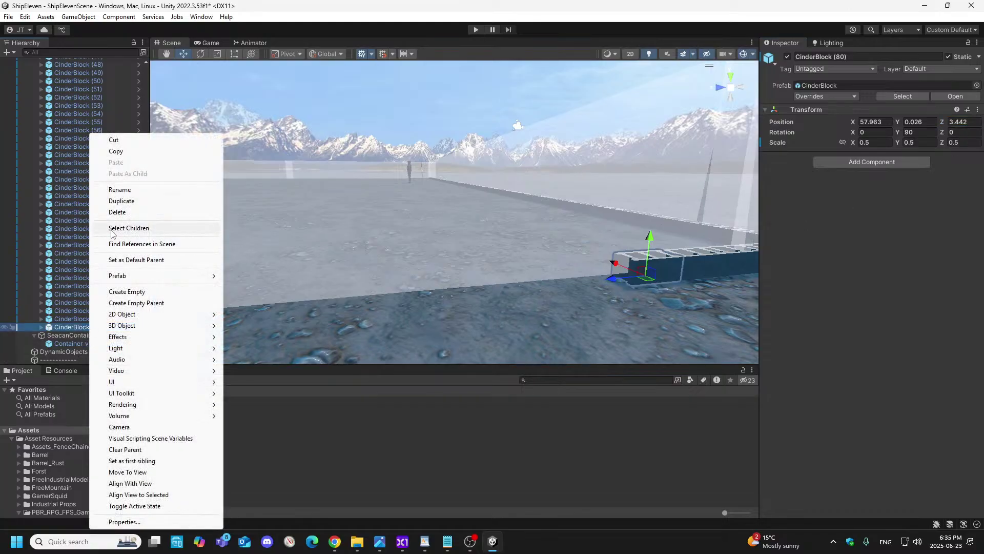
click(121, 201)
drag(612, 280, 558, 292)
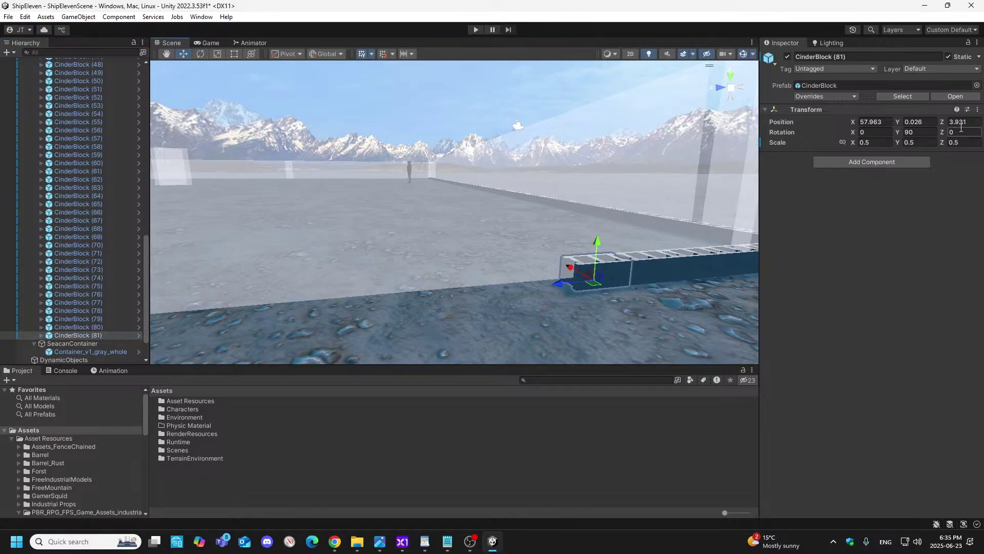
click(962, 123)
text(3.904)
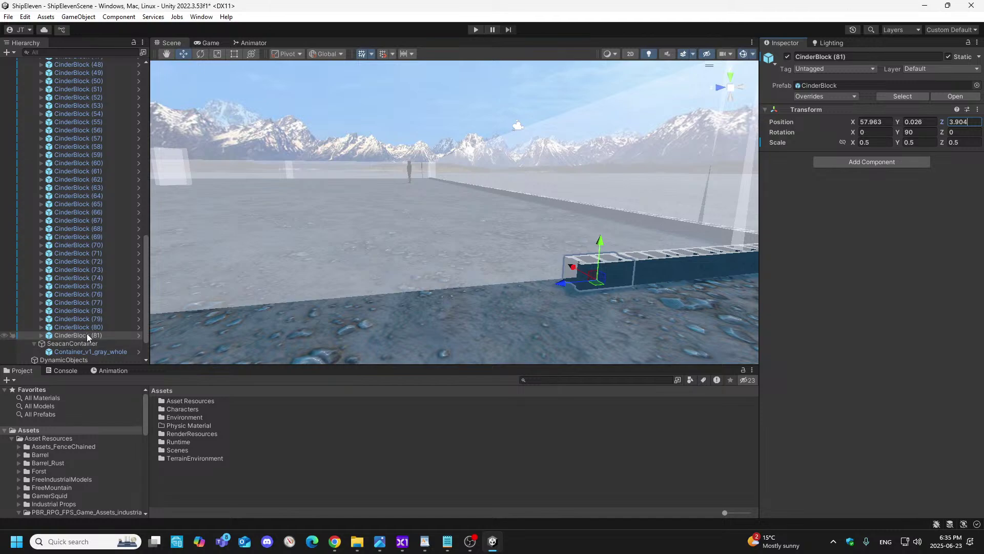
- Duplicate CinderBlock (81) and move the copy along the row to Z position 4.366
right_click(87, 334)
click(137, 201)
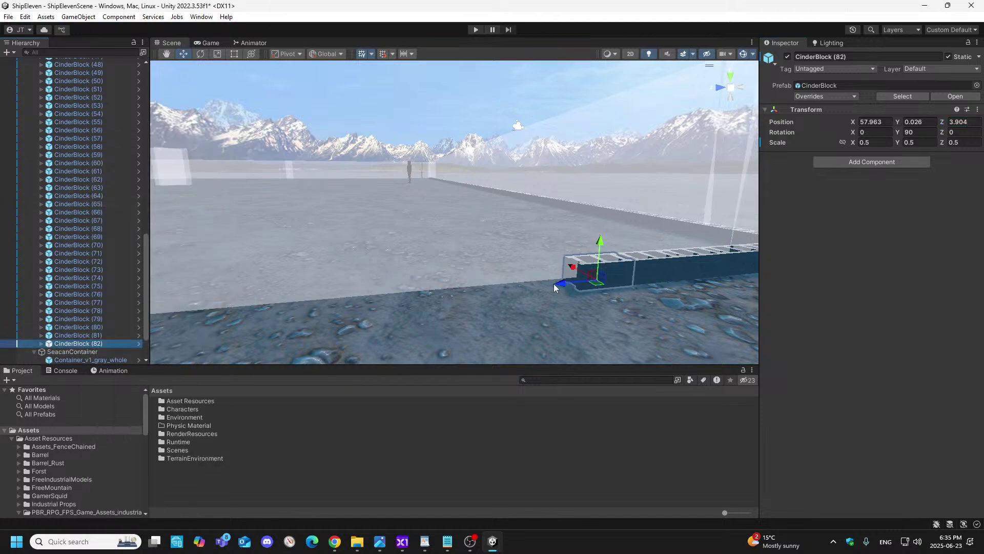
drag(560, 286, 507, 297)
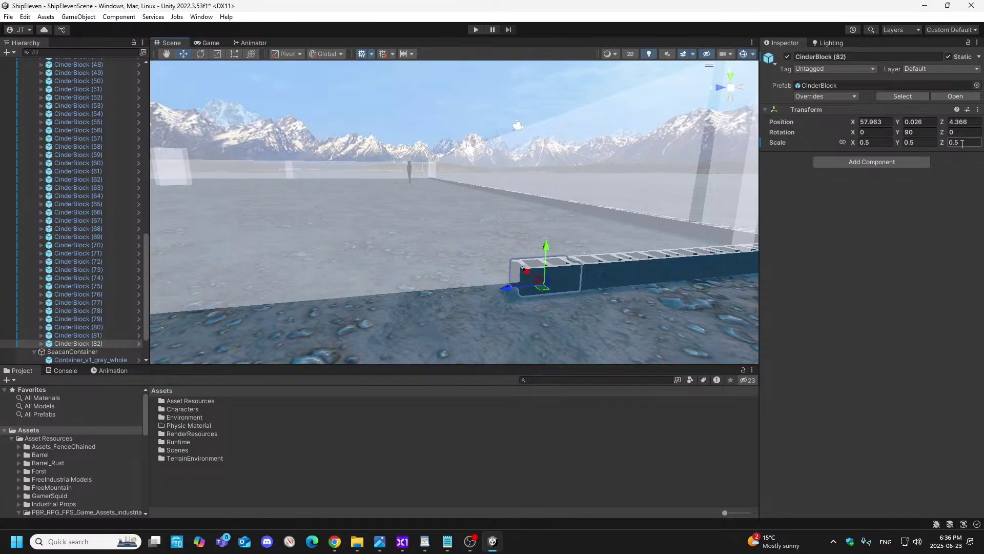
- Duplicate CinderBlock (82) and place the copy against it in the side row, with its Z position at 4.828
right_click(100, 343)
click(142, 206)
drag(507, 288, 447, 306)
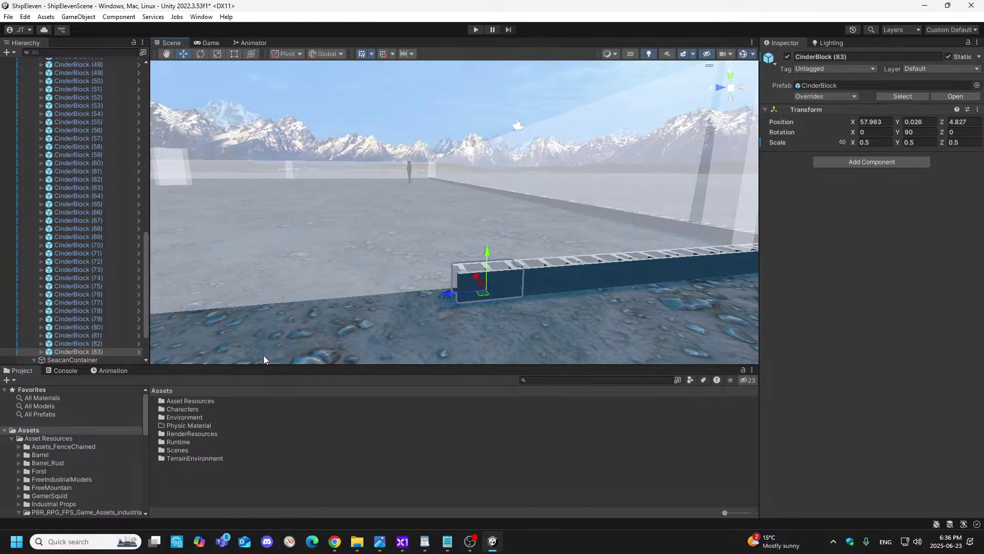
click(976, 122)
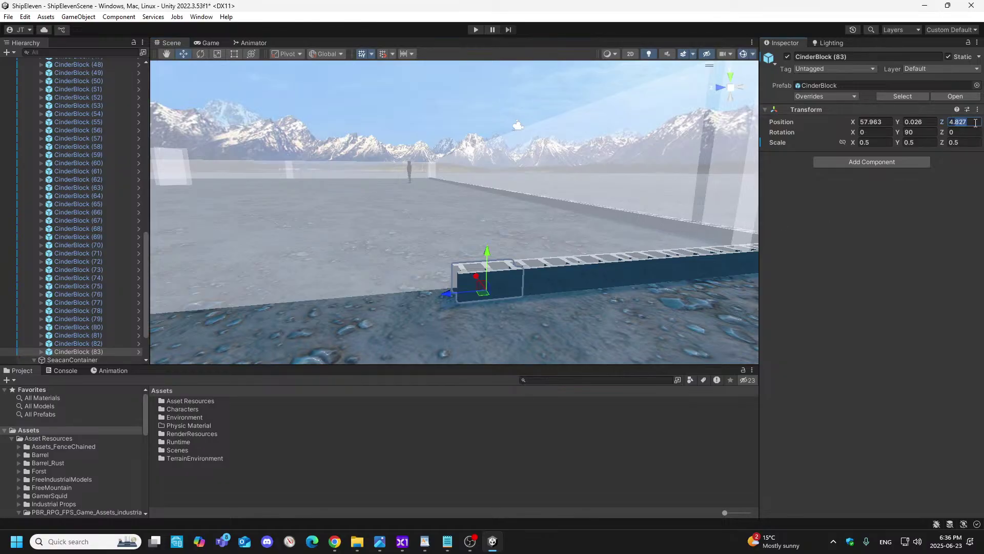
text(4.828)
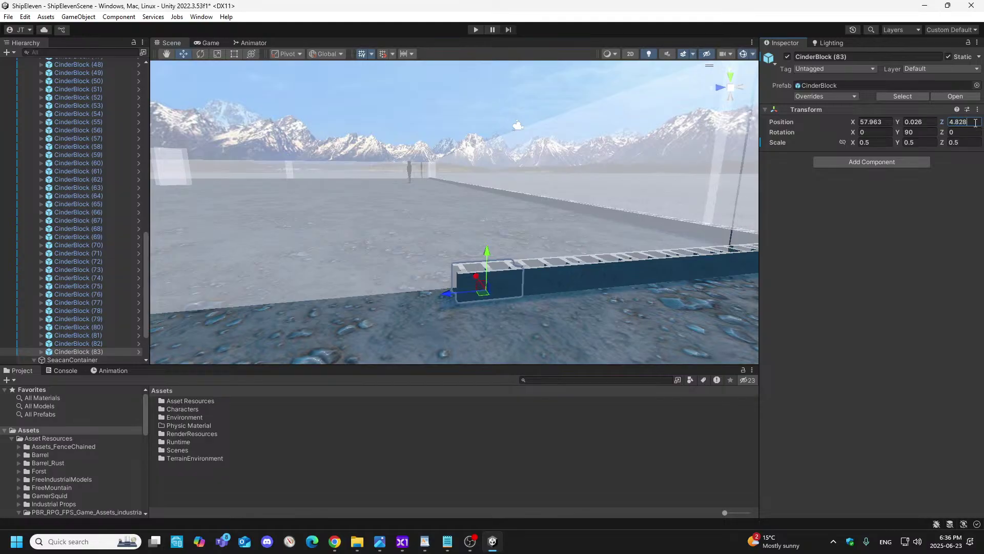
- Duplicate CinderBlock (83) and extend the side row with the copy, setting its Z position to 5.29
click(146, 303)
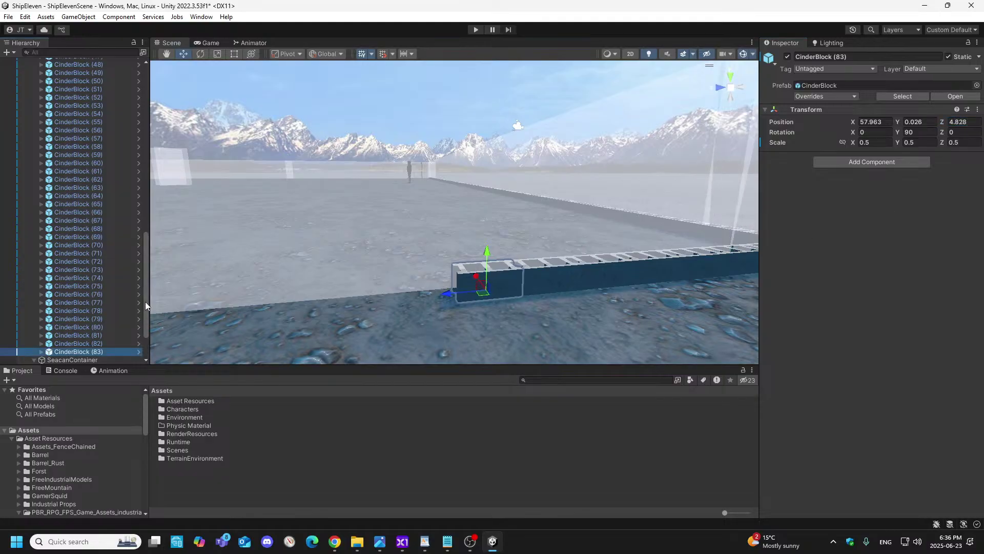
scroll(129, 336, down, 3)
right_click(94, 293)
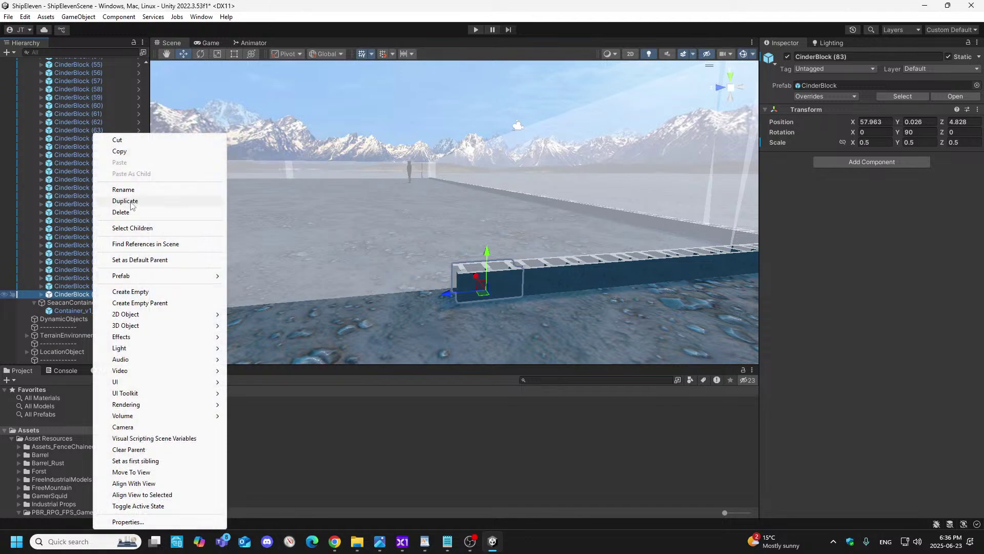
click(125, 200)
drag(451, 293, 382, 308)
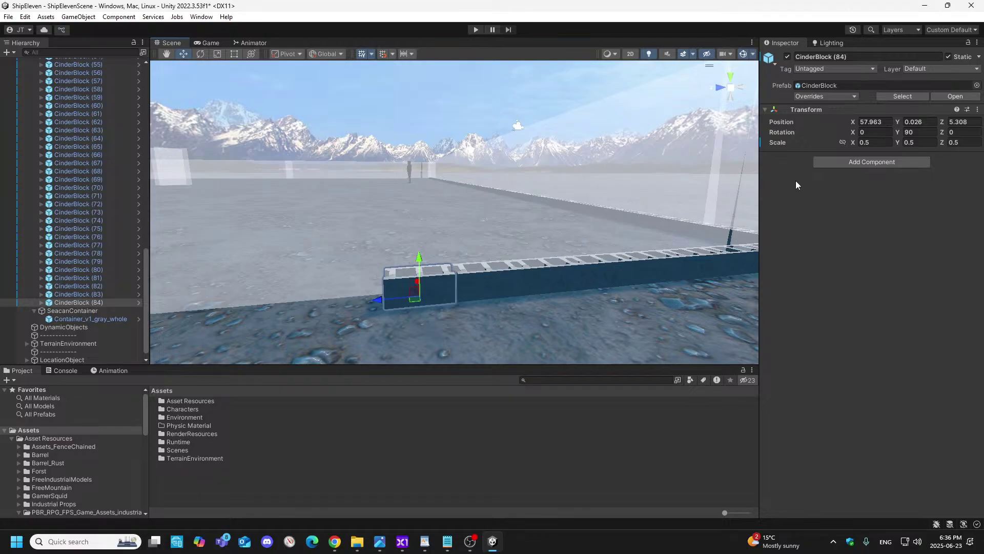
click(977, 121)
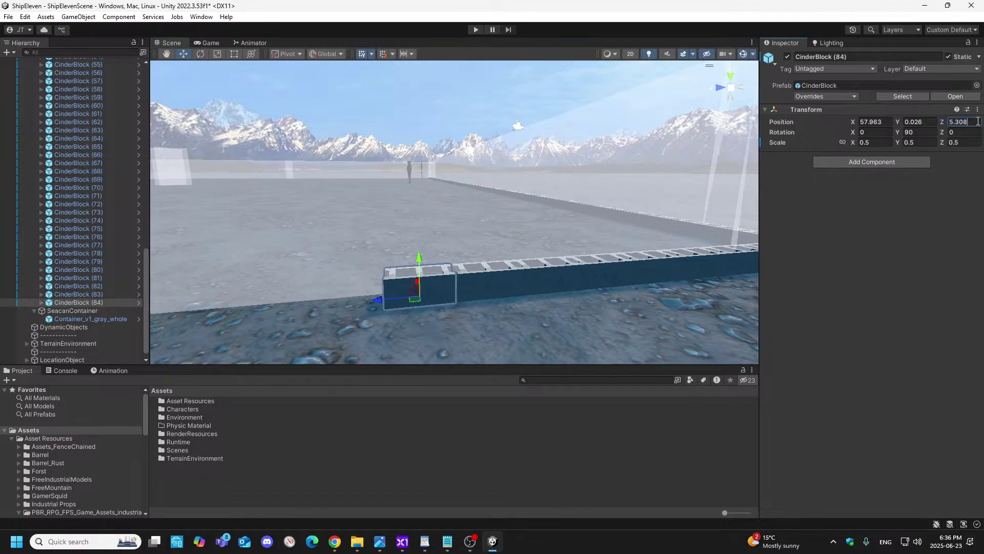
key(BackSpace)
key(BackSpace)
key(BackSpace)
text(29)
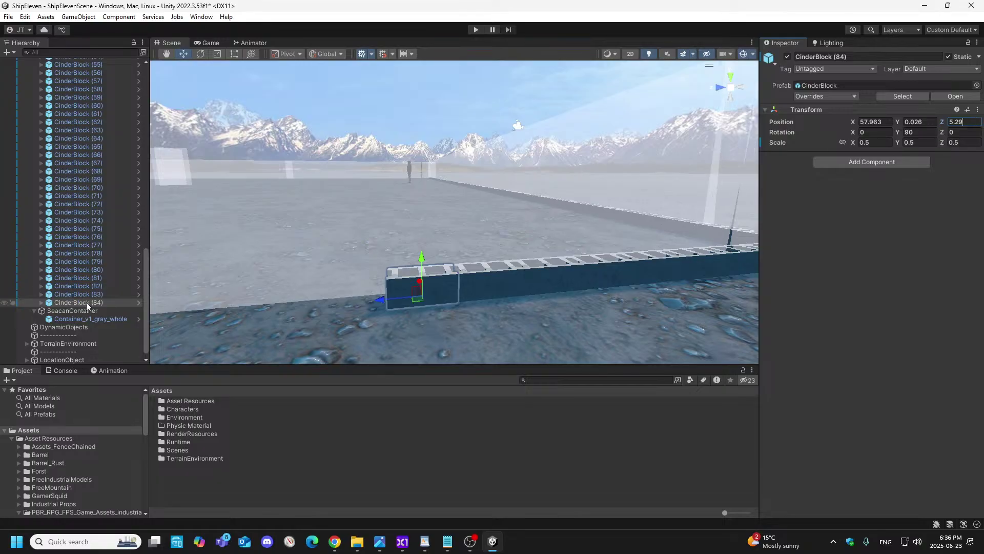
- Duplicate CinderBlock (84) and move the copy along the row to a Z position of about 5.76
right_click(86, 302)
click(118, 201)
drag(380, 299, 310, 308)
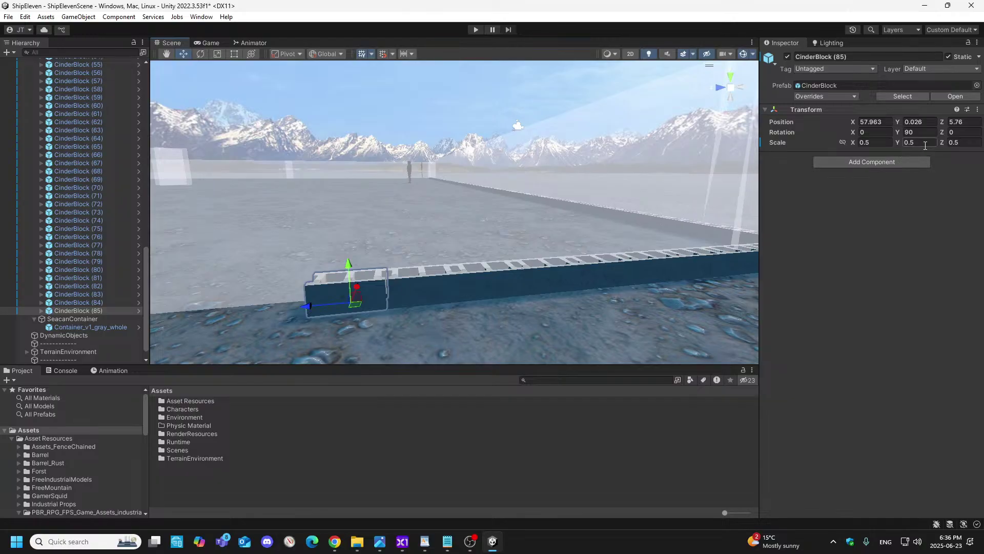
- Try shifting CinderBlock (84) along the row to about Z 5.311, and set its Z position back to 5.29
click(414, 290)
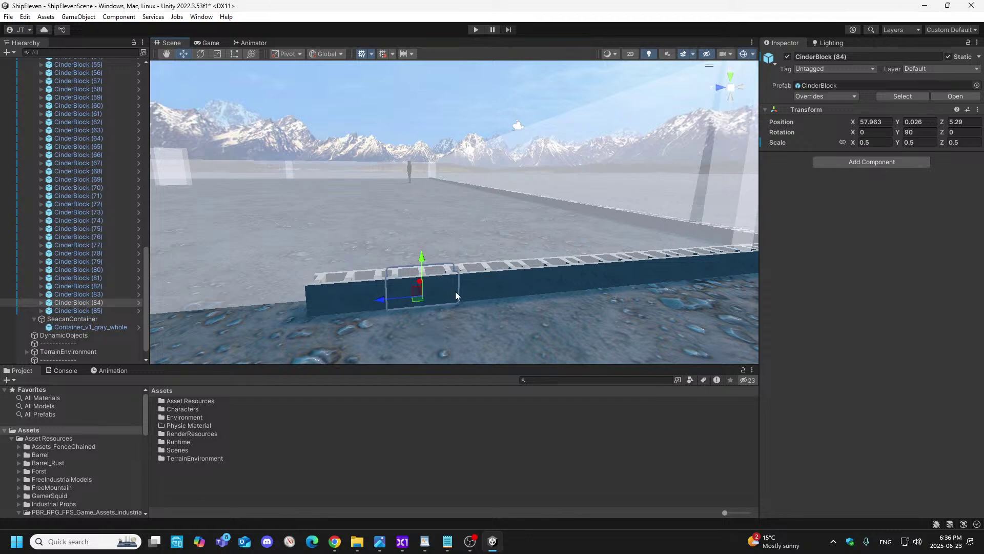
mouse_move(395, 296)
mouse_down()
mouse_move(365, 304)
mouse_move(379, 302)
mouse_up()
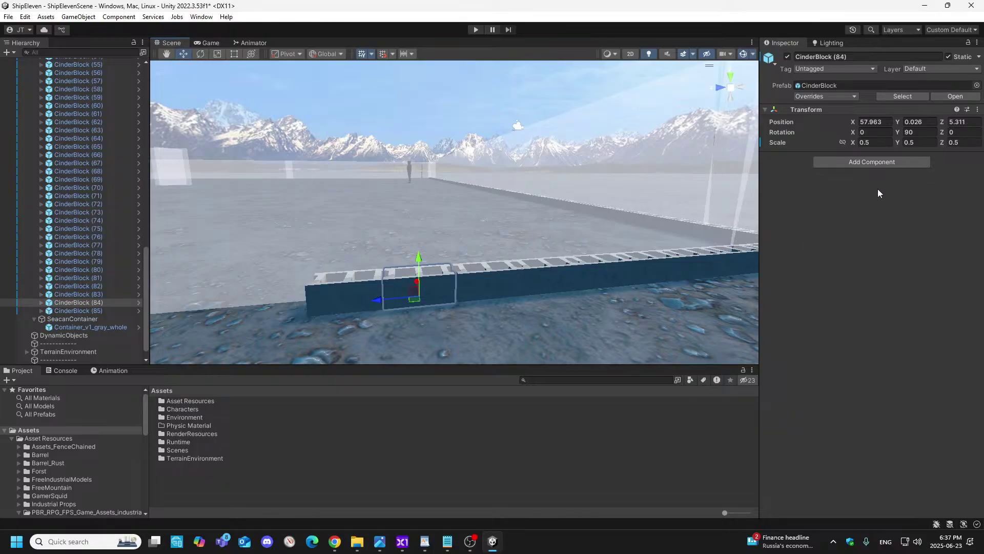
click(490, 290)
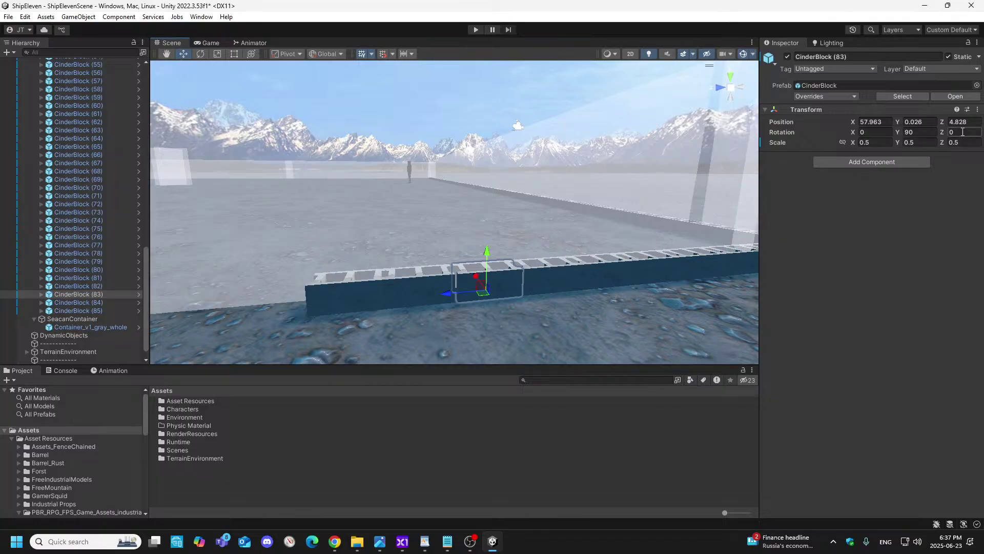
click(419, 295)
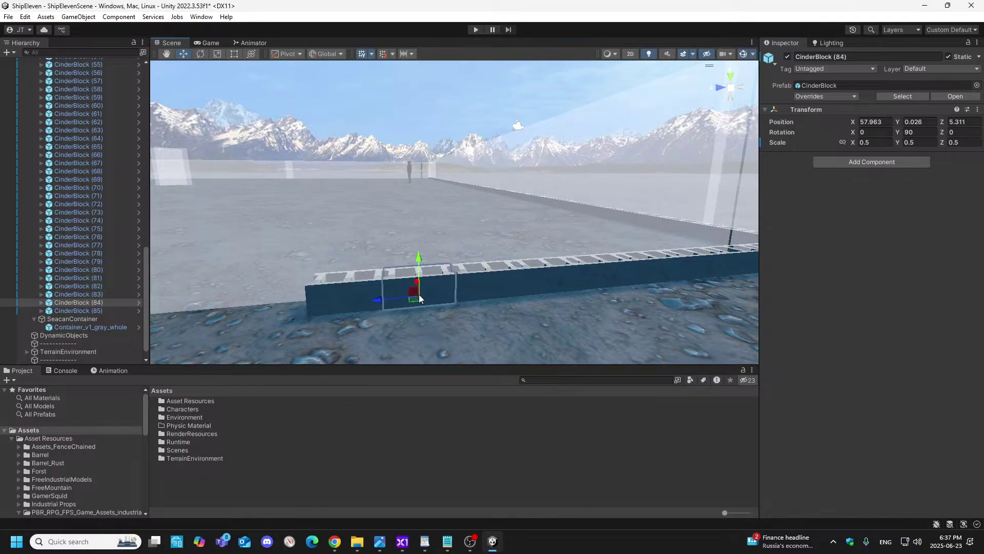
click(980, 122)
text(5.3)
key(BackSpace)
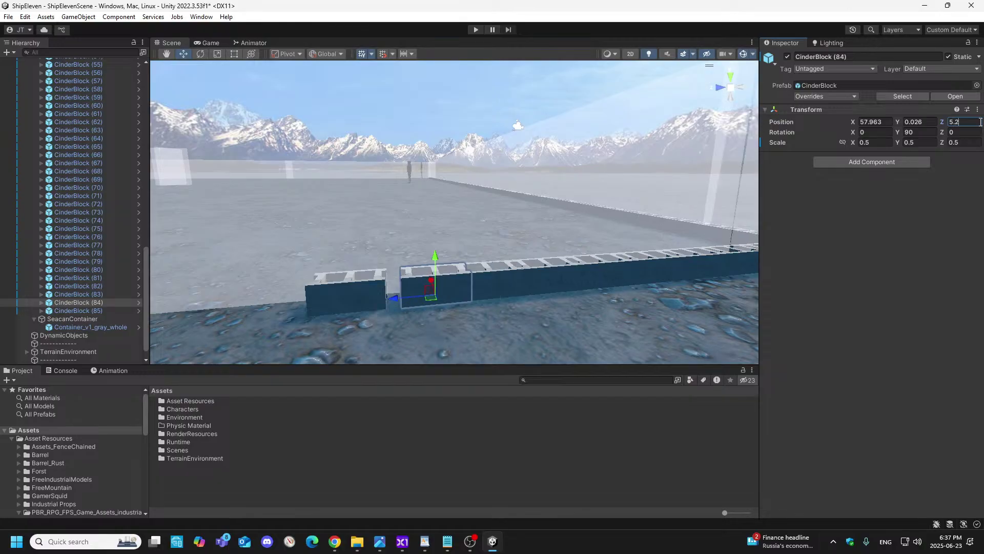
text(29)
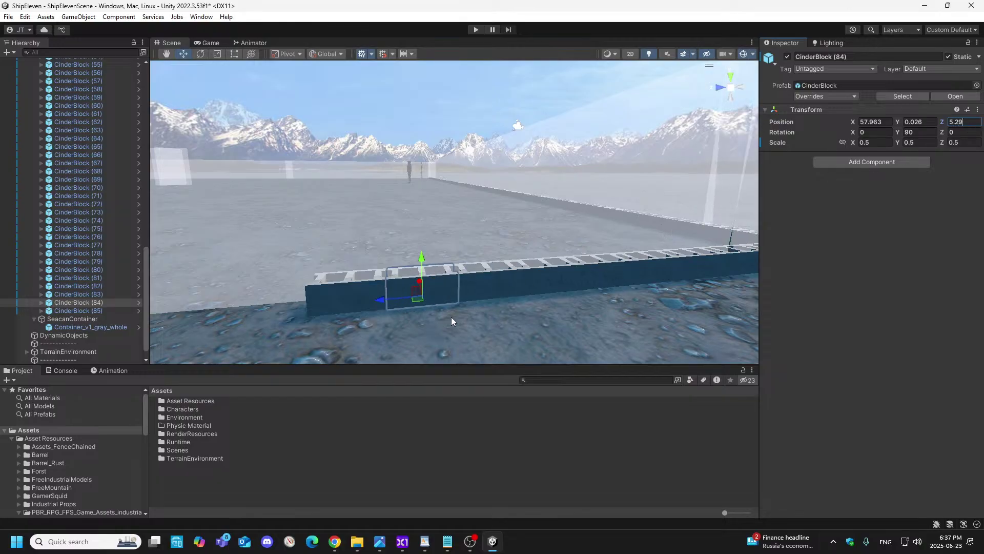
- Set the Z position of CinderBlock (85), the last block in the side row, to 5.752
click(328, 296)
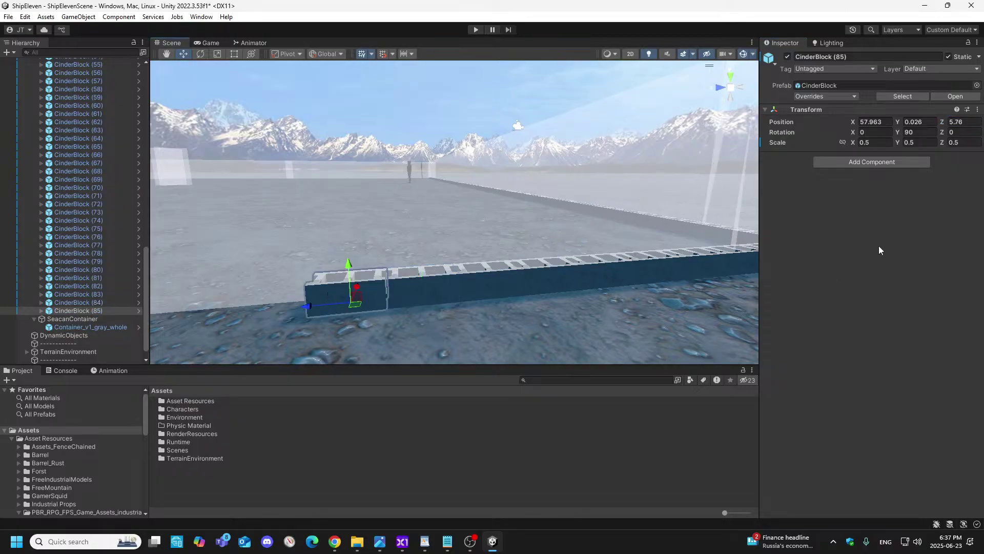
click(976, 121)
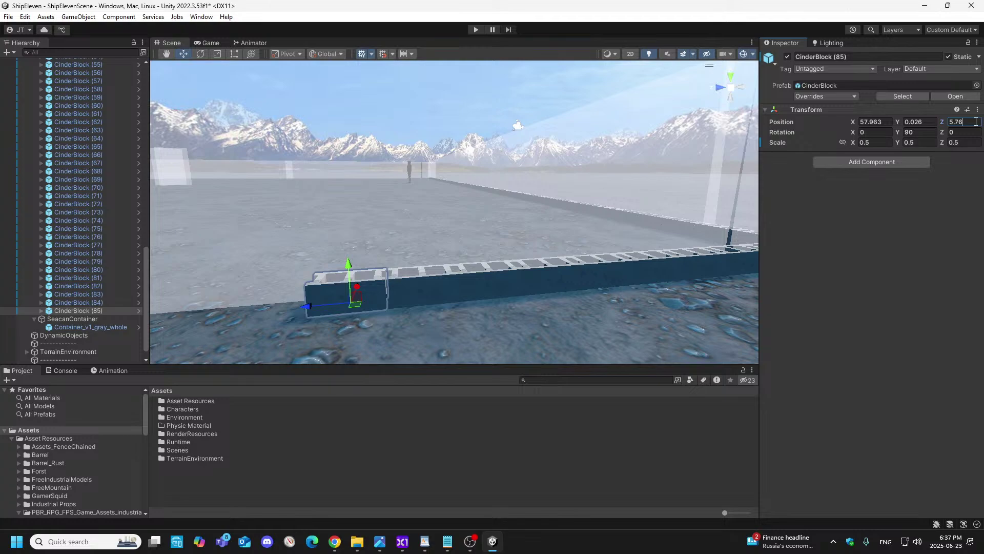
key(BackSpace)
text(52)
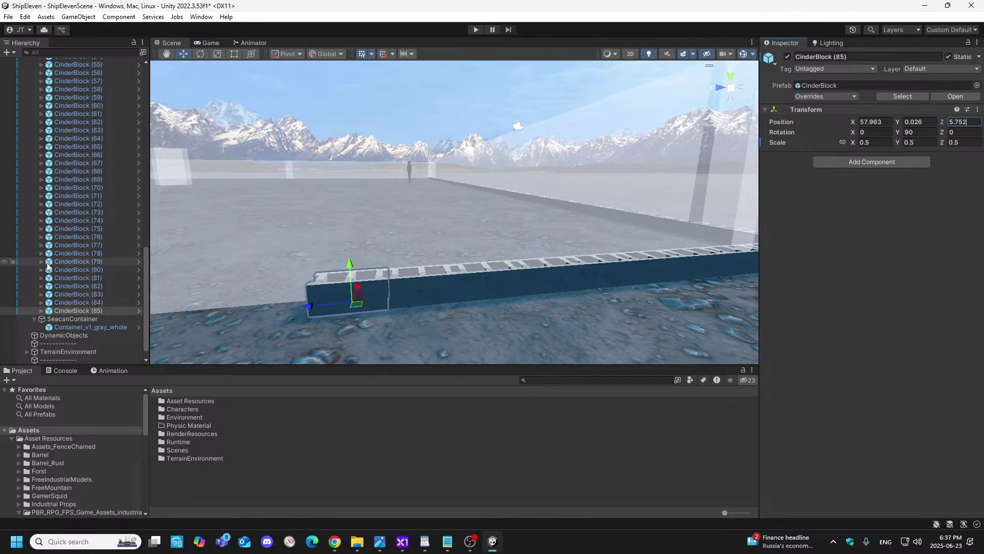
- Duplicate CinderBlock (85) and place the copy at the end of the side row, with its Z position at 6.214
right_click(90, 311)
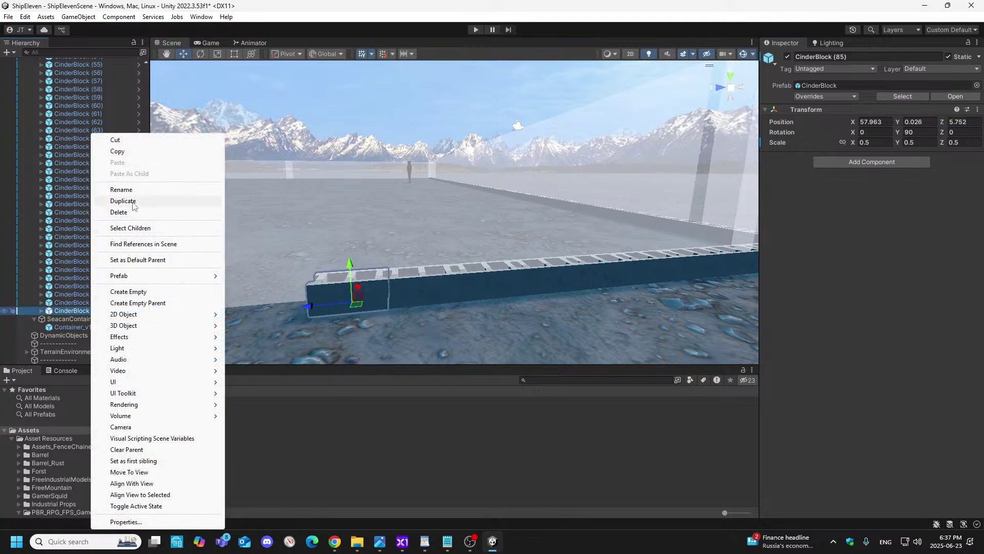
click(123, 200)
drag(309, 306, 223, 333)
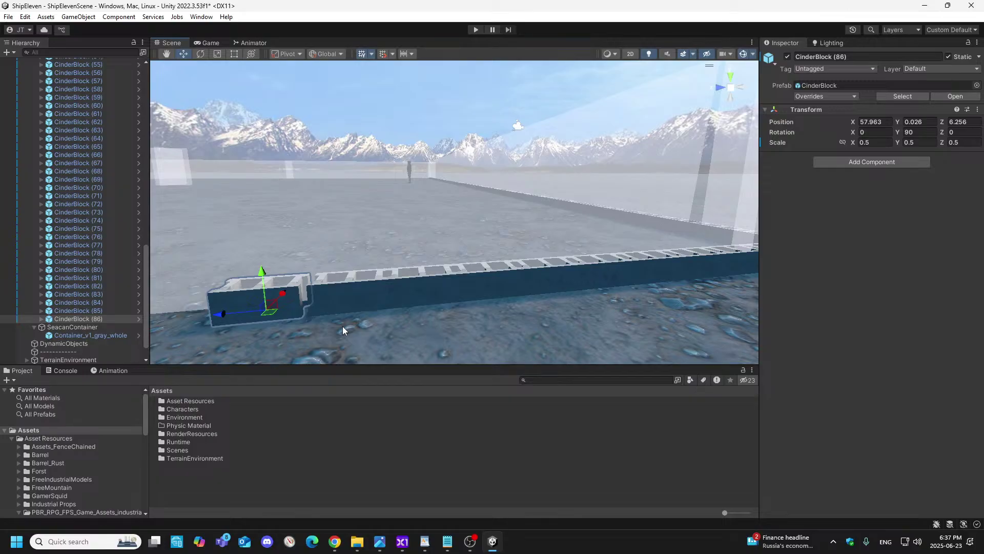
click(961, 122)
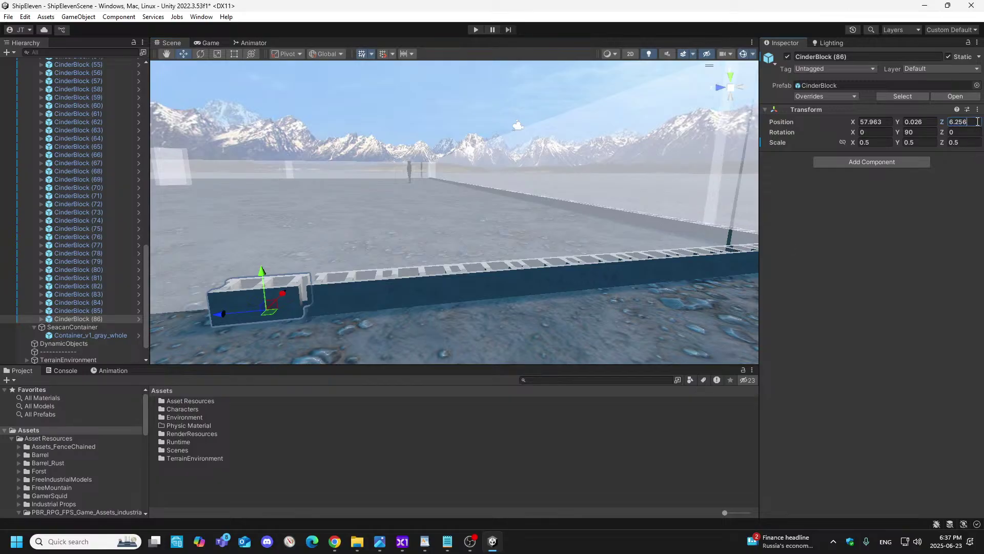
text(6.214)
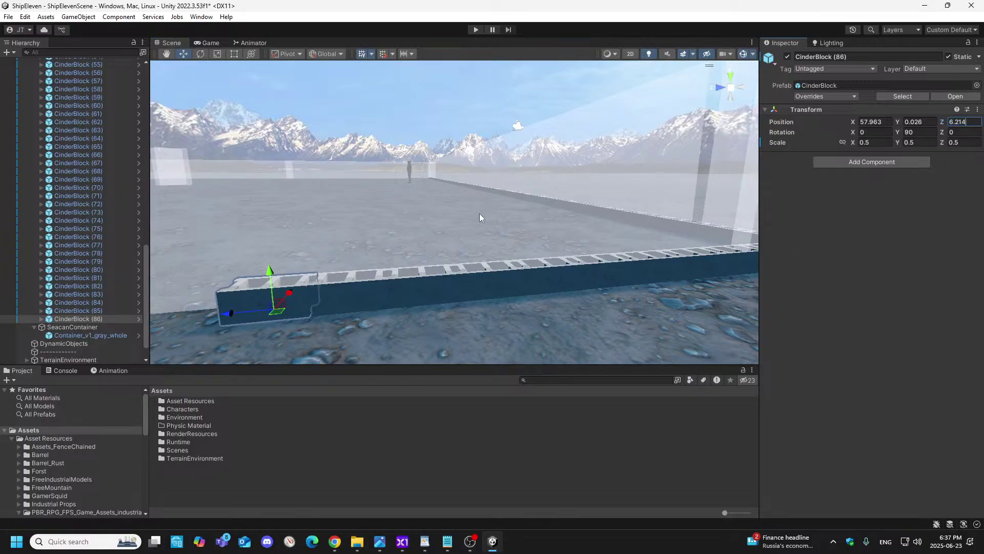
- Delete the four blocks CinderBlock (85), (84), (83) and (82) from the side row
click(362, 301)
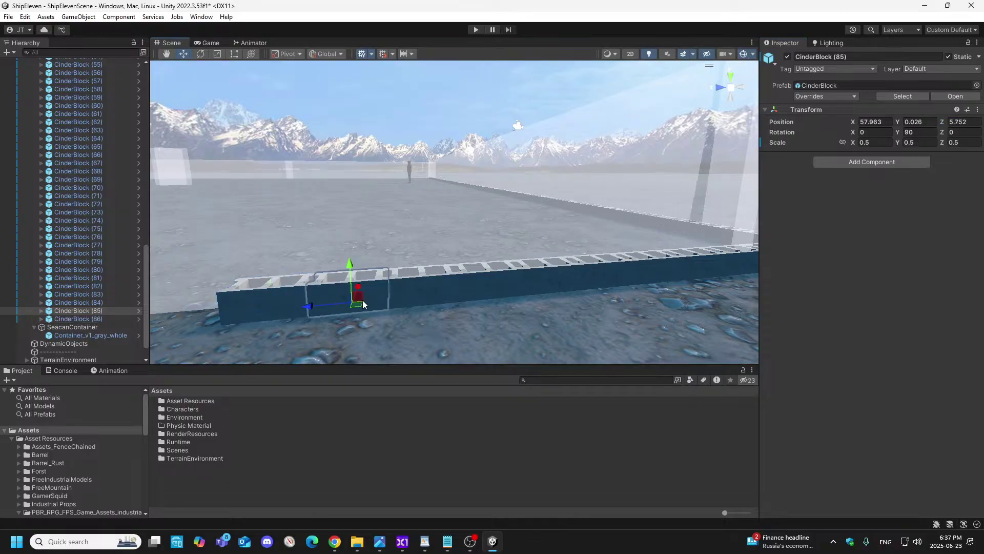
key(Delete)
click(436, 295)
key(Delete)
click(500, 285)
key(Delete)
click(547, 284)
key(Delete)
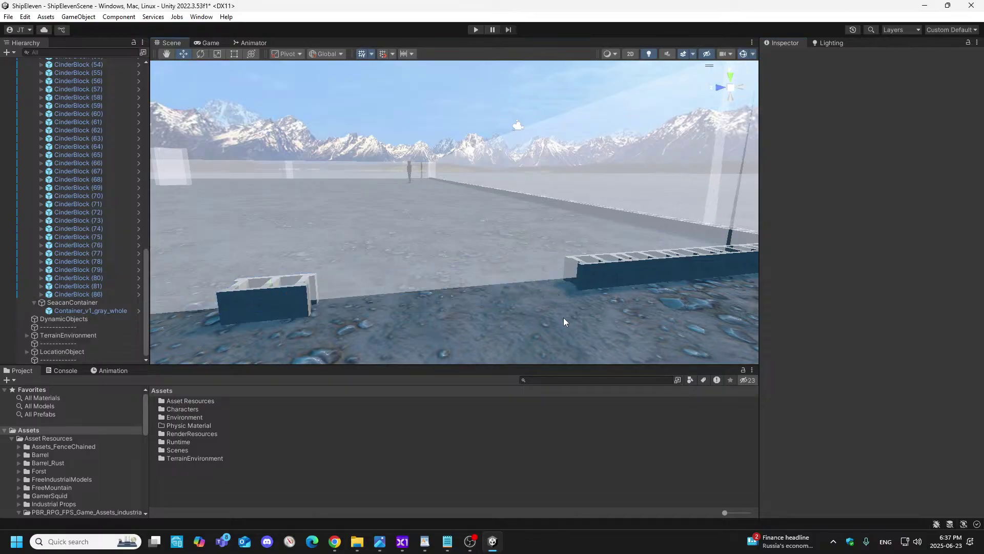
- Undo the deletion of blocks CinderBlock (82) through (85) in the side row
key(ctrl+z)
key(ctrl+z)
key(ctrl+z)
key(ctrl+z)
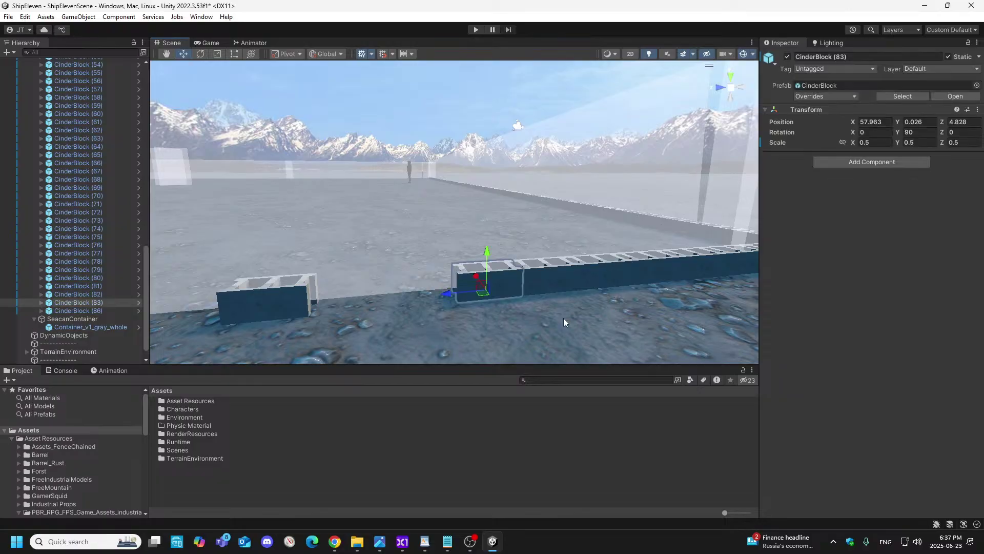
key(ctrl+z)
key(ctrl+z)
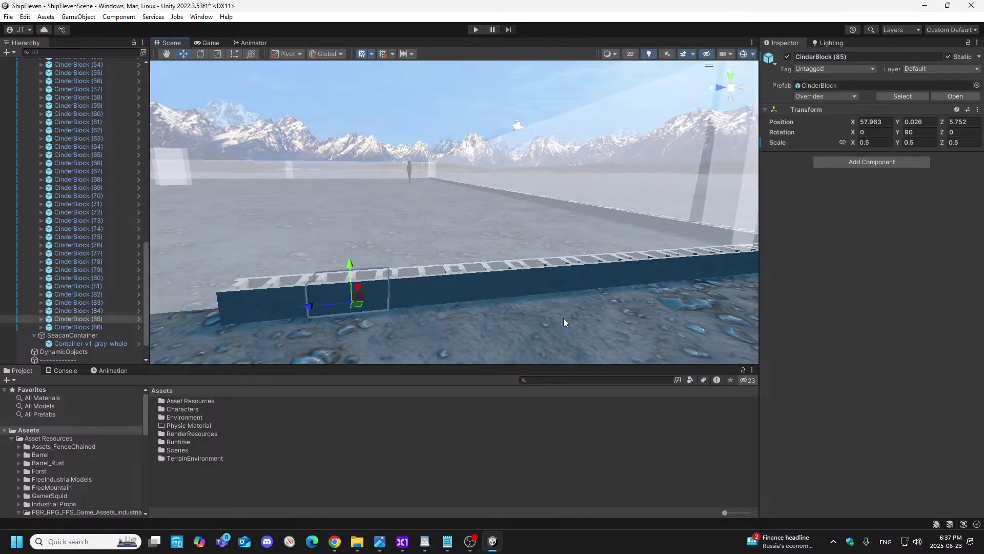
- Select CinderBlock (86) at the end of the side row and save the scene
click(273, 307)
mouse_move(378, 296)
right_down()
mouse_move(351, 294)
mouse_move(379, 292)
right_up()
key(a)
key(s)
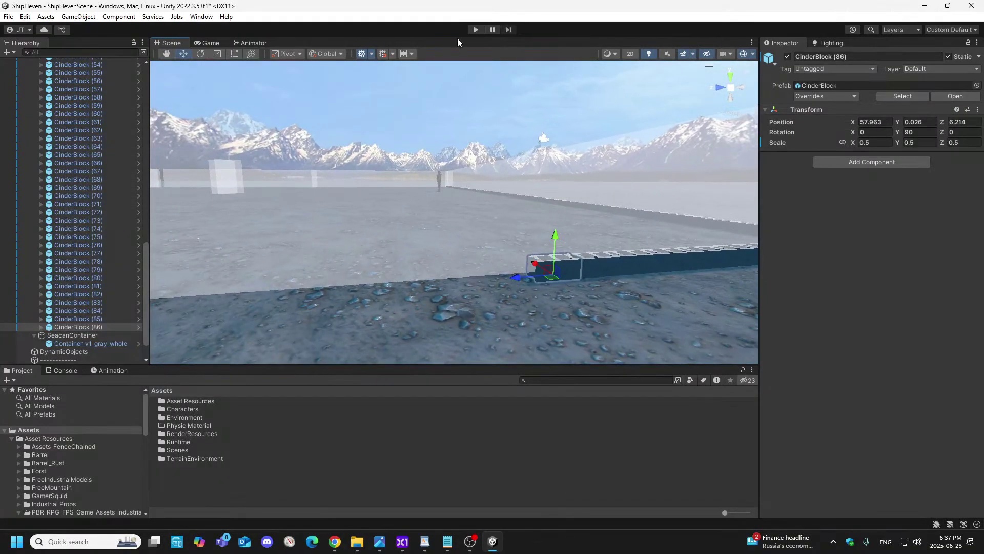
key(ctrl+s)
- Duplicate CinderBlock (86) and place the copy at the end of the side row, with its Z position at 6.676
key(a)
right_drag(460, 217, 445, 200)
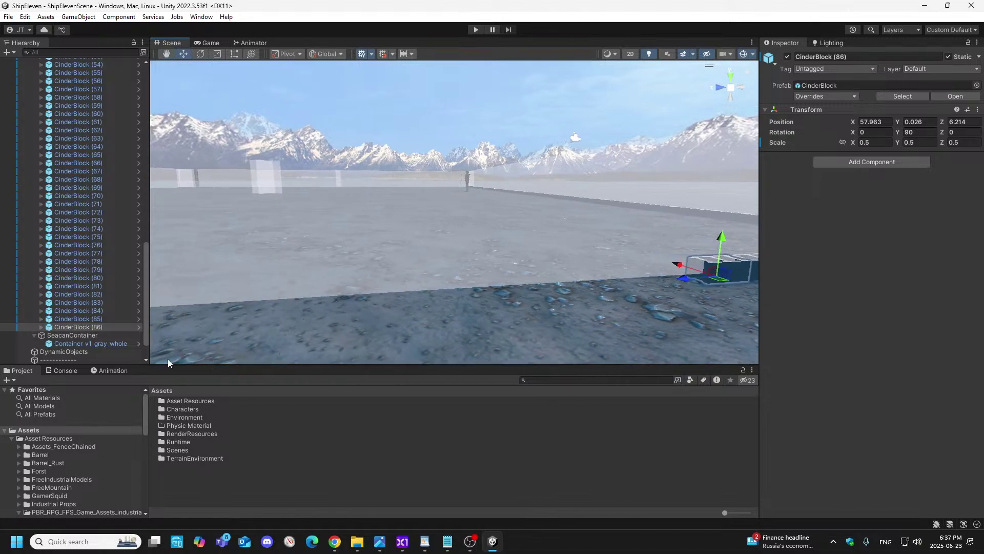
right_click(99, 328)
click(140, 204)
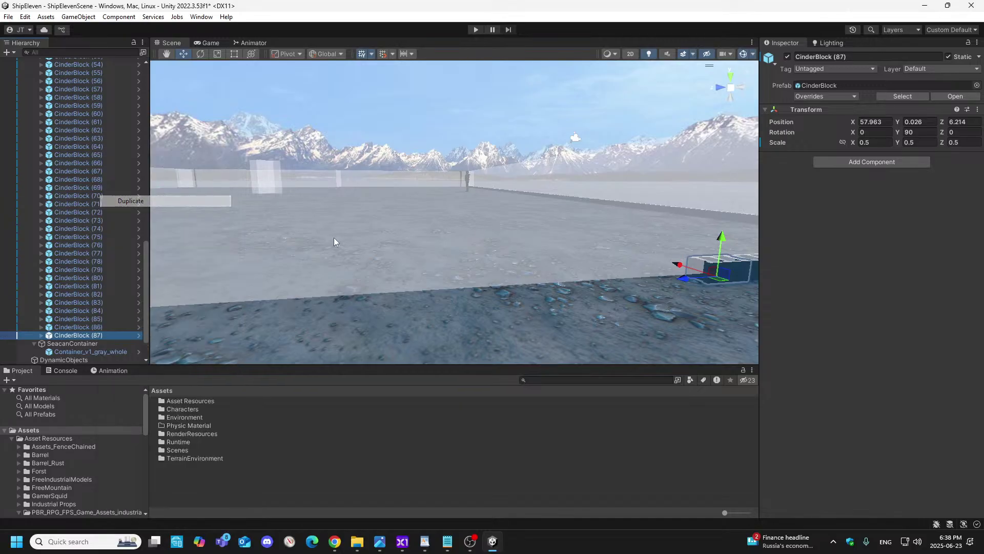
drag(681, 278, 638, 292)
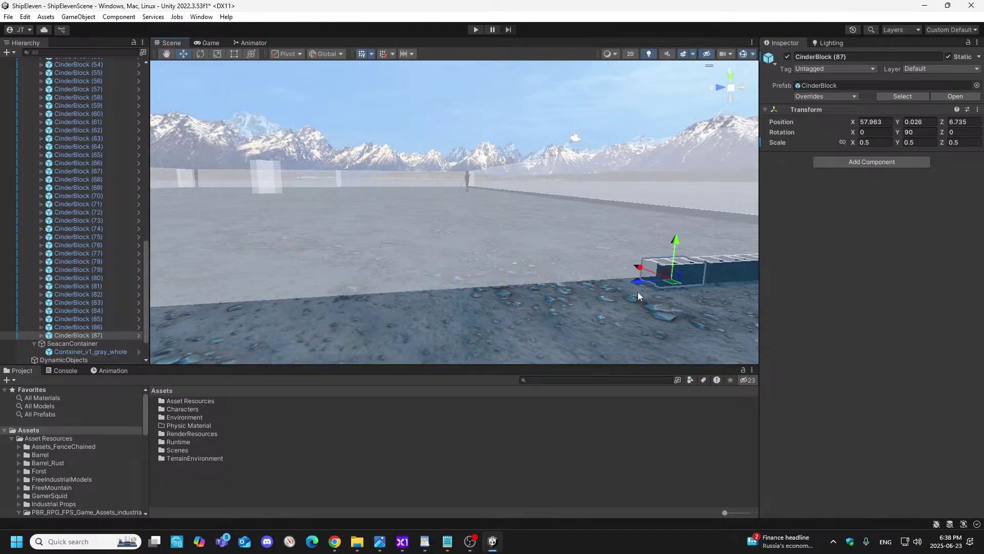
click(976, 122)
click(976, 120)
key(BackSpace)
key(BackSpace)
key(BackSpace)
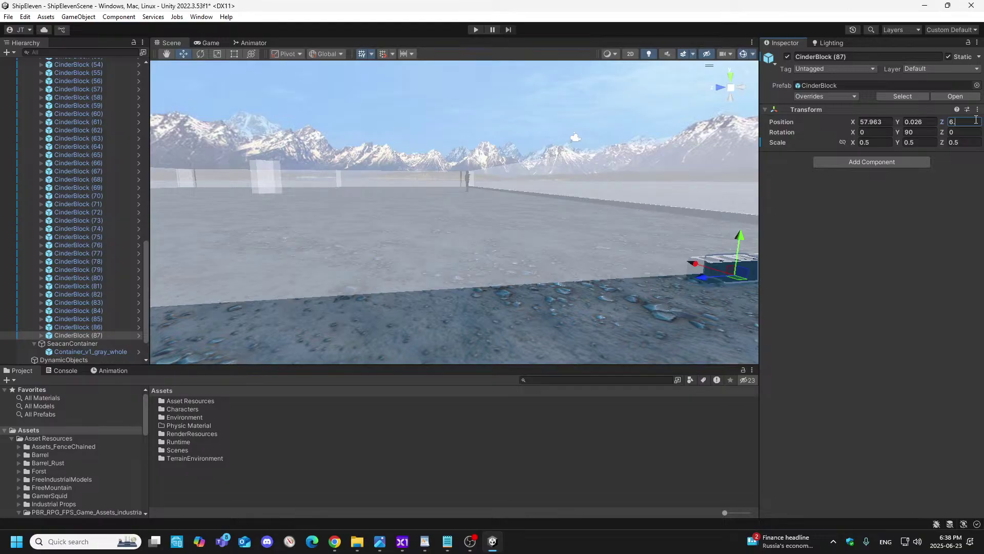
text(676)
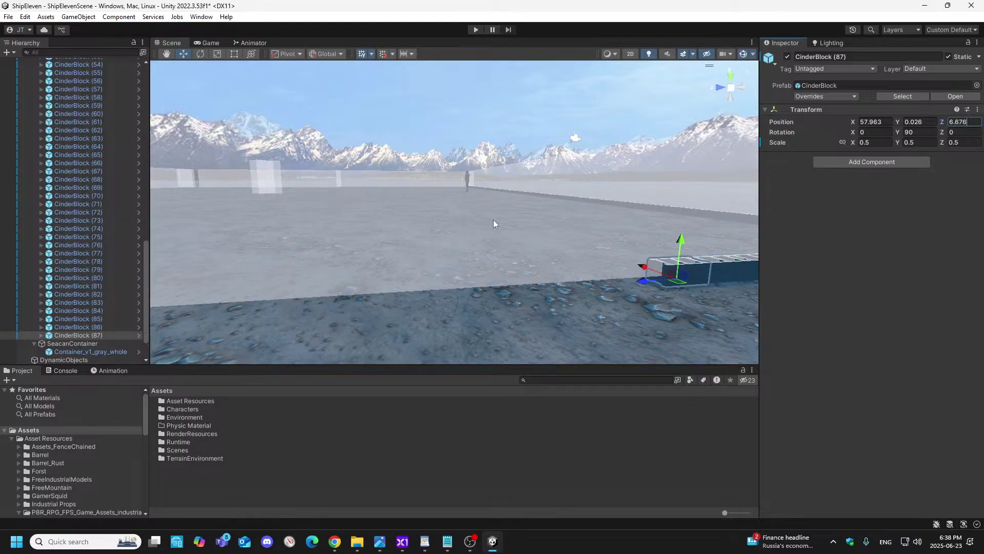
- Duplicate CinderBlock (87) and place the copy at the end of the side row, with its Z position at 7.138
right_click(106, 334)
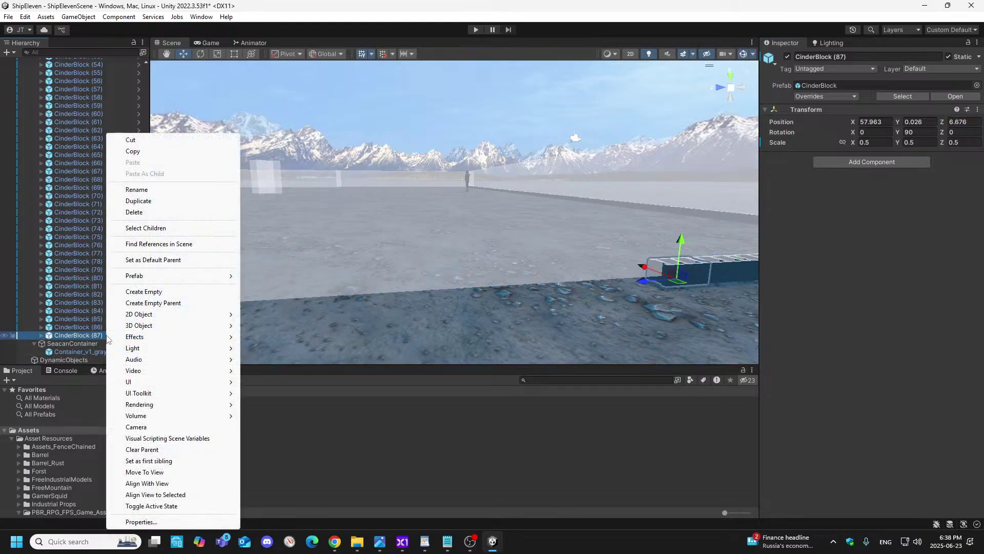
click(136, 200)
drag(641, 283, 605, 293)
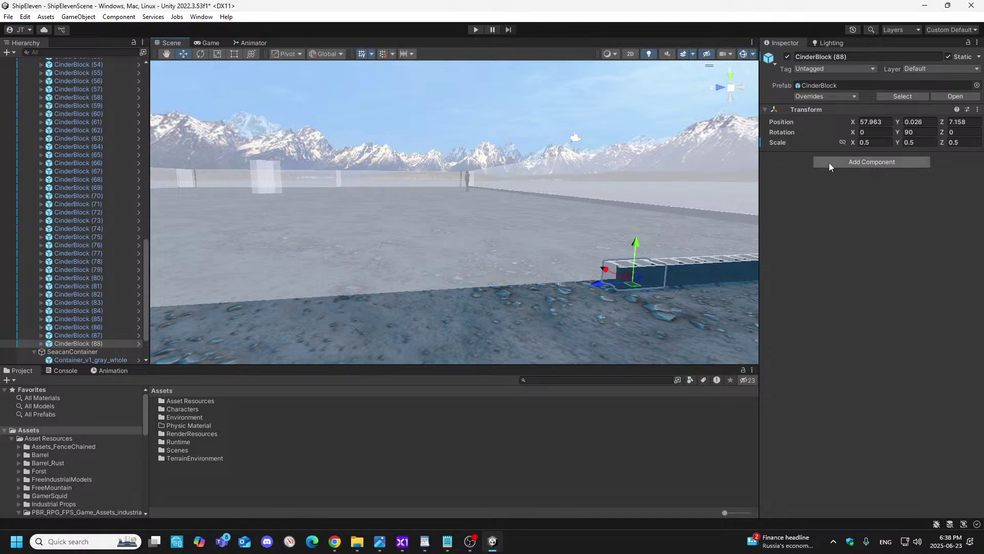
click(961, 122)
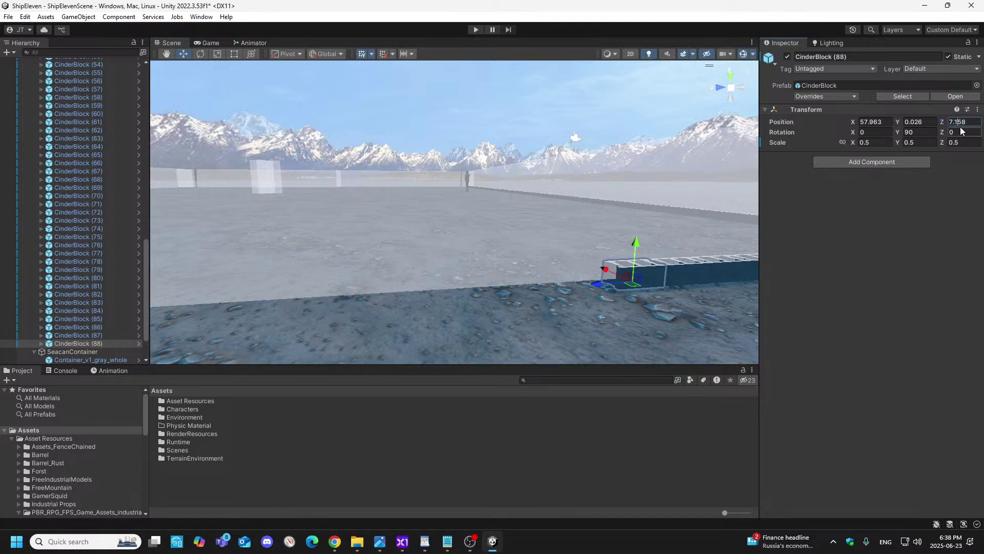
key(BackSpace)
text(3)
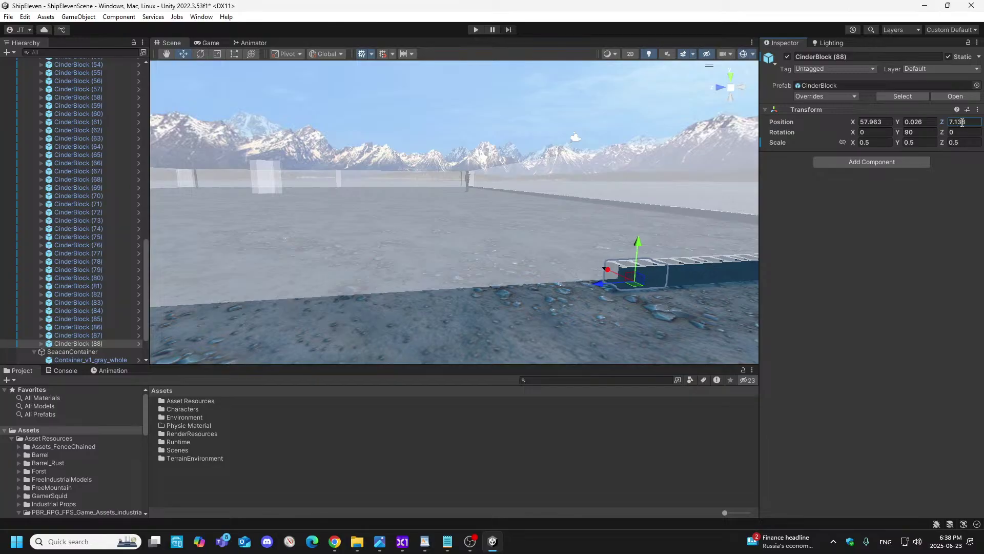
- Duplicate CinderBlock (88) and place the copy at the end of the side row, with its Z position at 7.6
right_click(103, 346)
click(136, 201)
drag(613, 289, 561, 310)
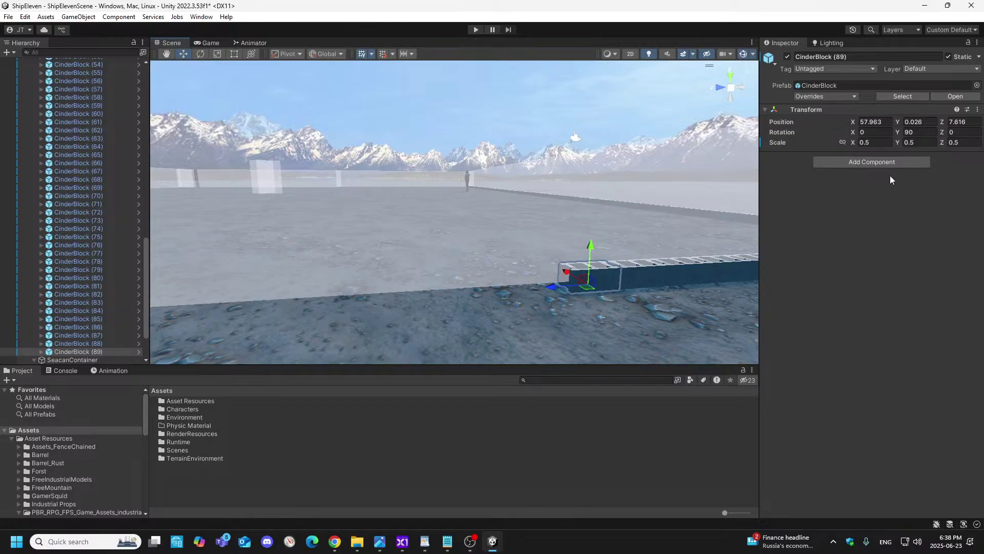
click(976, 123)
click(974, 121)
key(BackSpace)
key(BackSpace)
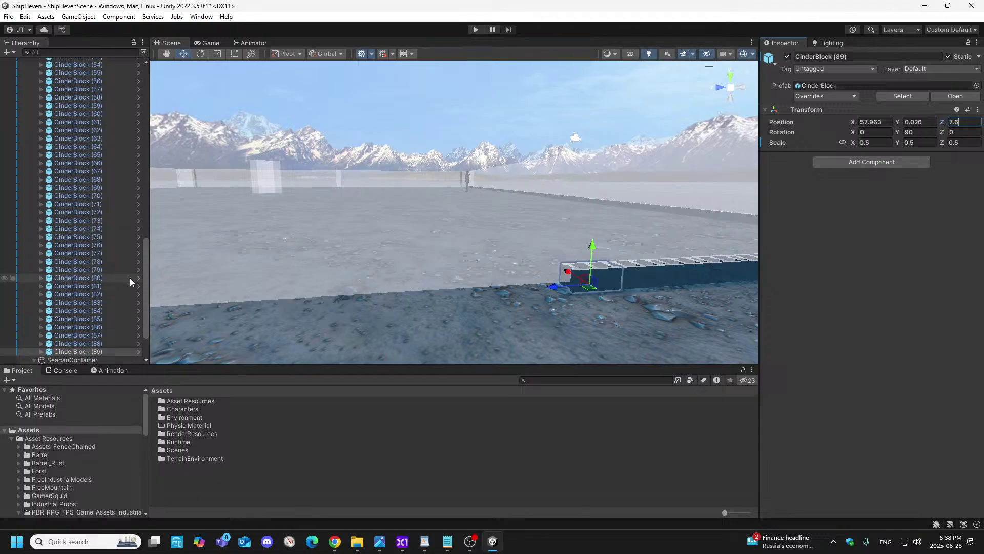
scroll(131, 302, down, 3)
drag(568, 287, 527, 296)
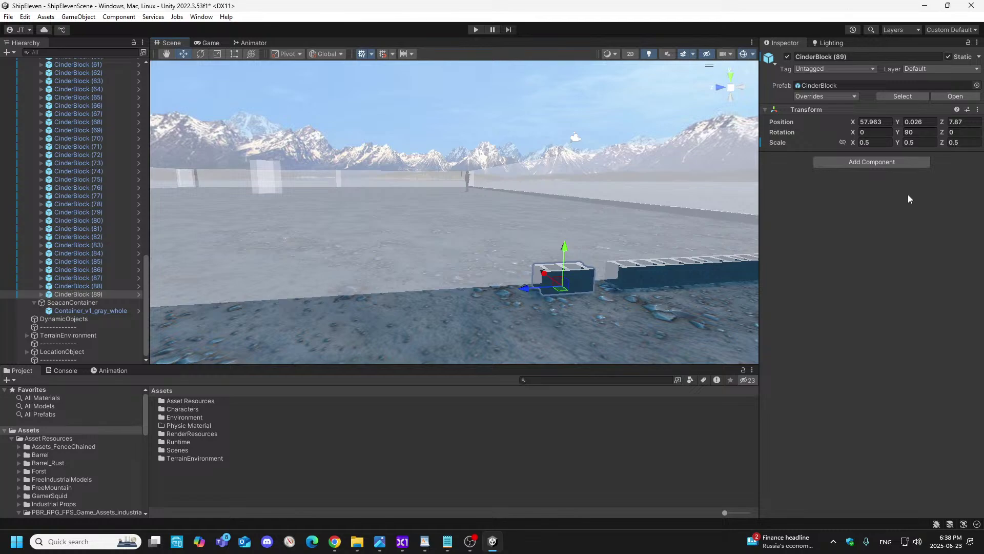
key(ctrl+z)
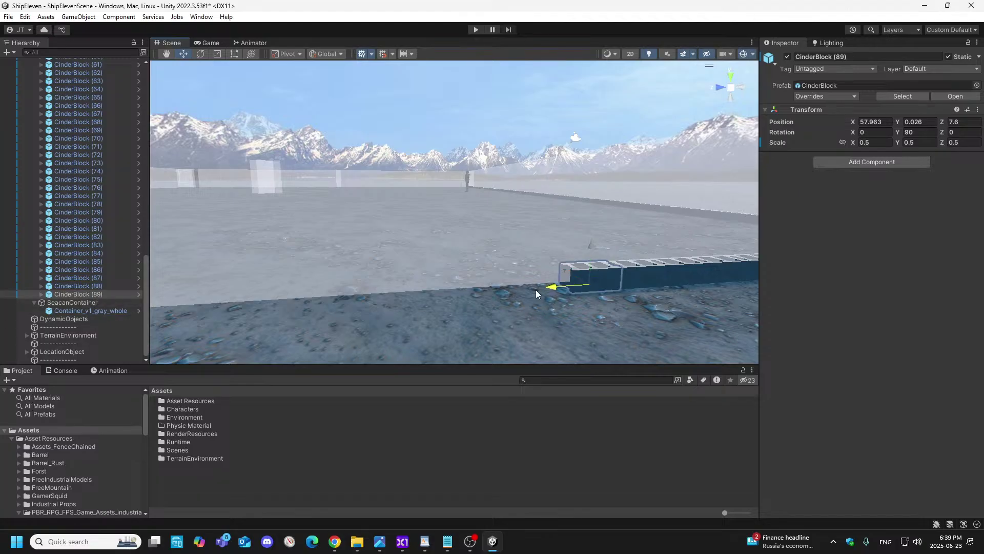
drag(543, 288, 468, 309)
key(ctrl+z)
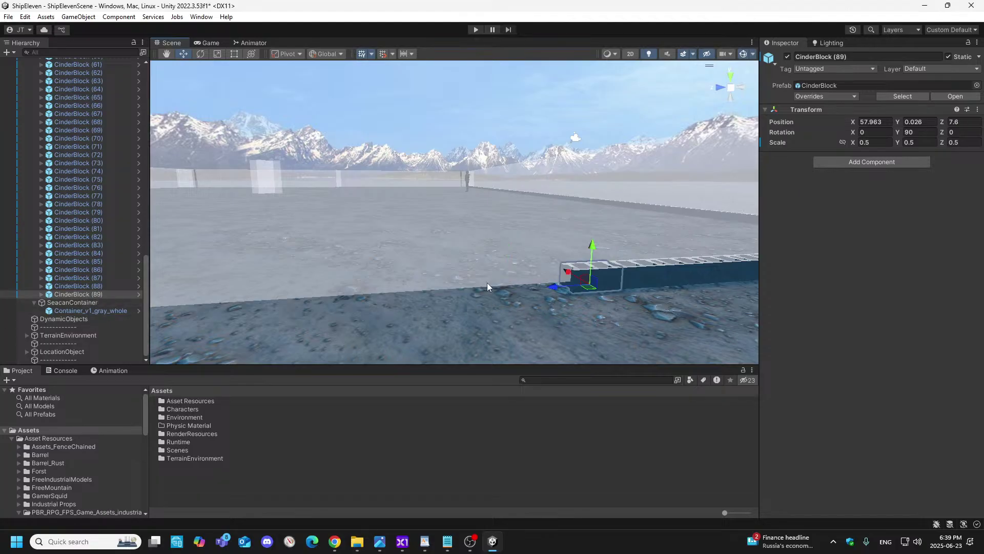
- Duplicate CinderBlock (89) and place the copy at the end of the side row, with its Z position at 8.062
right_click(103, 292)
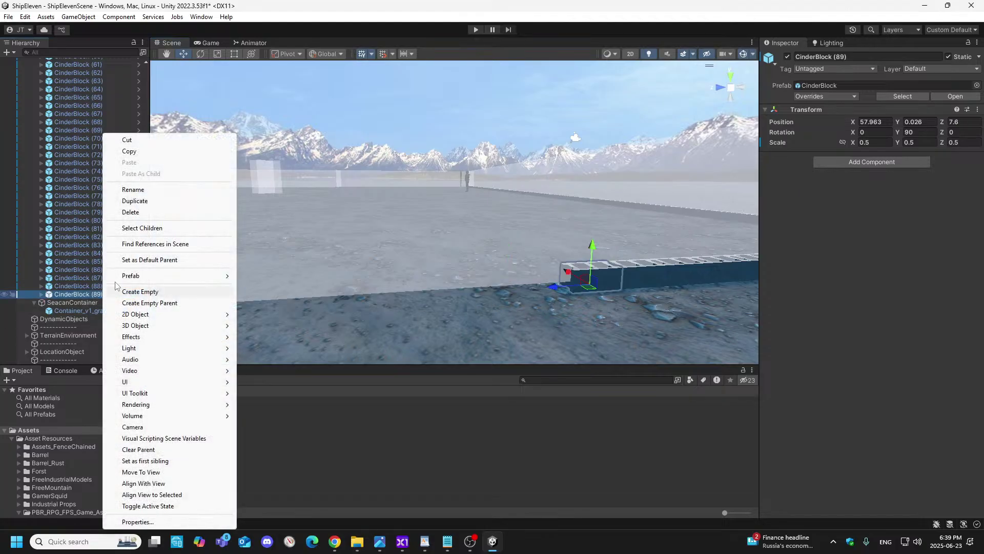
click(142, 204)
drag(550, 287, 501, 302)
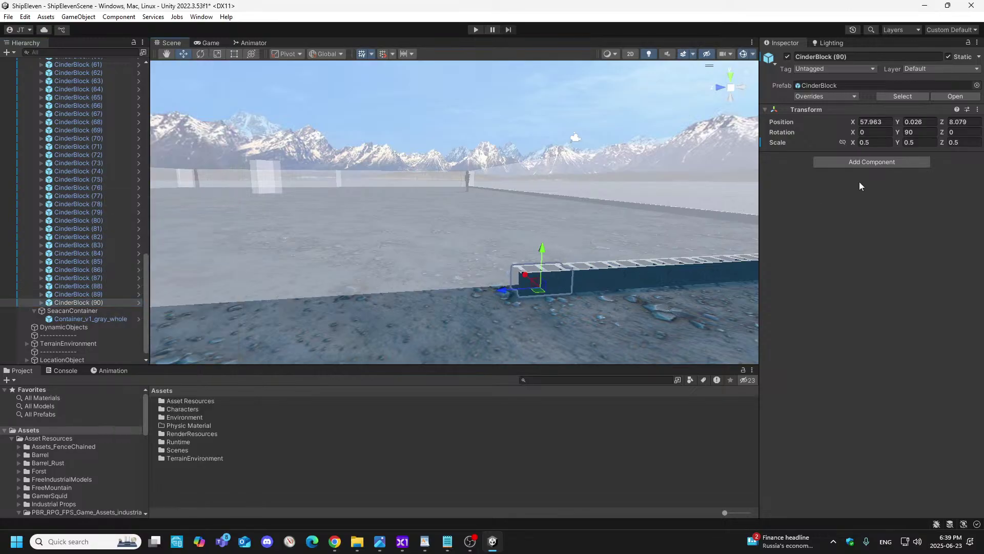
click(977, 126)
key(BackSpace)
key(BackSpace)
text(62)
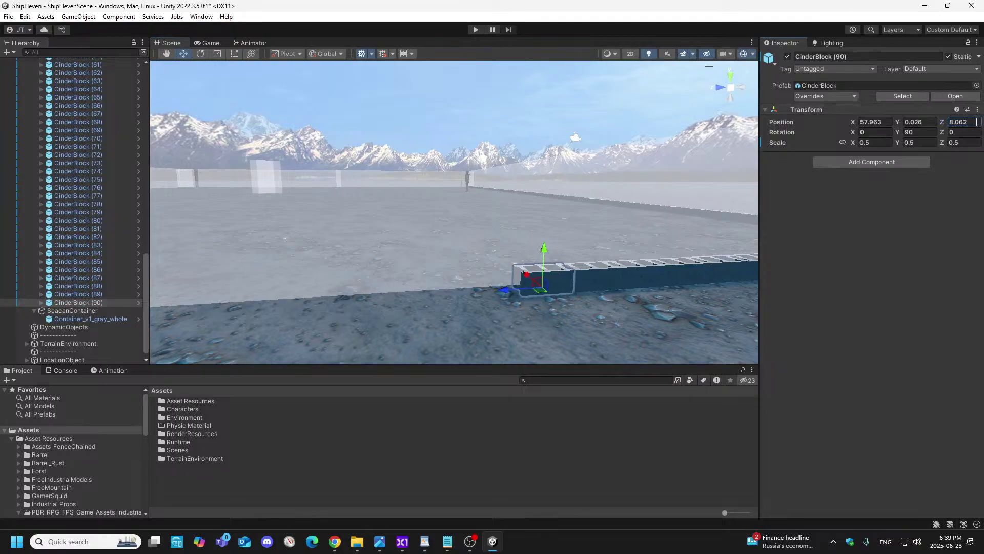
- Duplicate CinderBlock (90) and place the copy at the end of the side row, with its Z position at 8.524
right_click(110, 304)
click(142, 200)
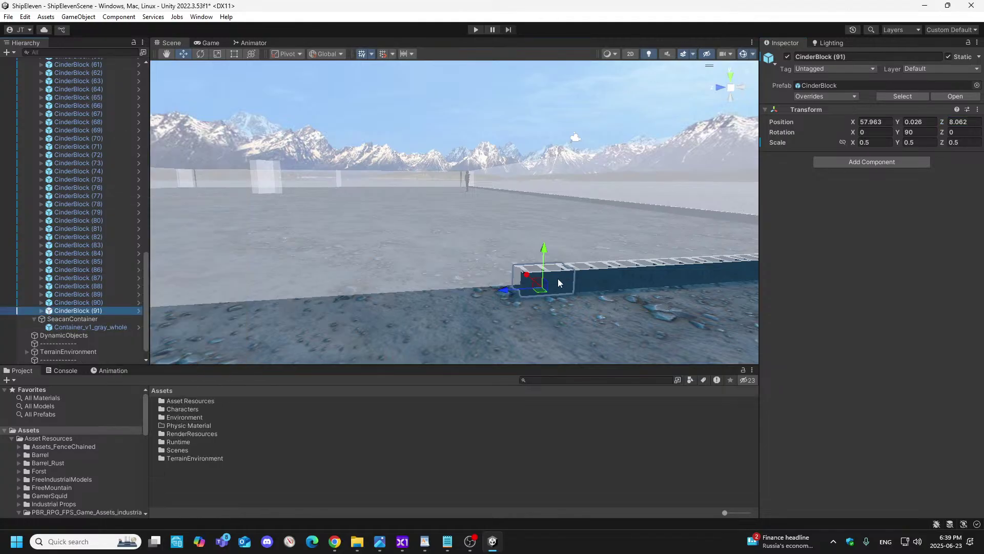
drag(500, 292, 452, 306)
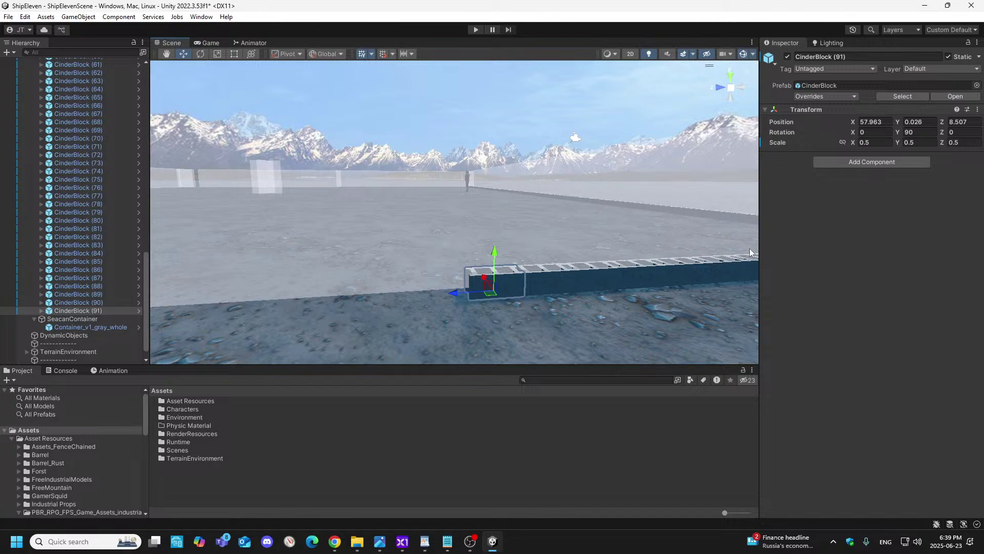
click(976, 121)
key(BackSpace)
key(BackSpace)
text(24)
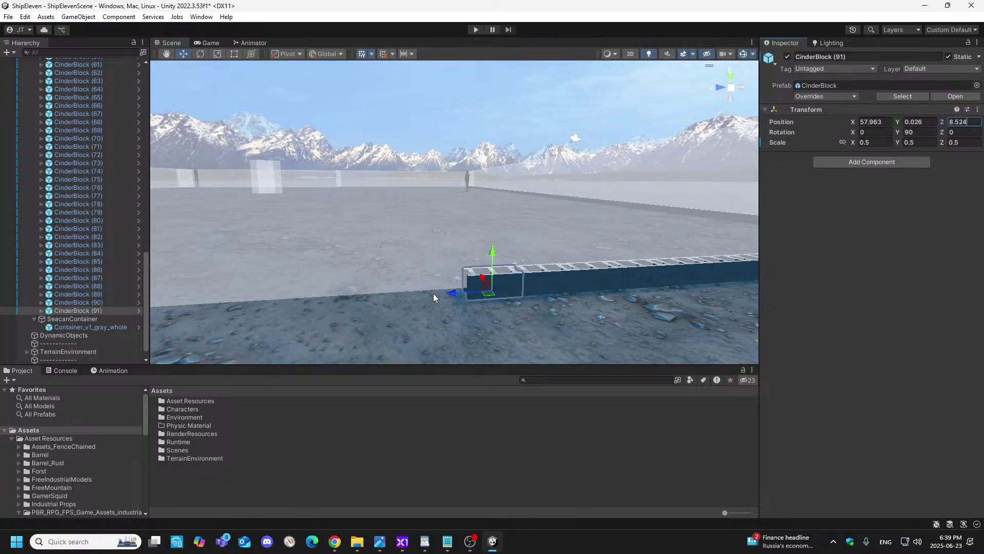
- Duplicate CinderBlock (91) and place the copy at the end of the side row, with its Z position at 8.986
right_click(92, 310)
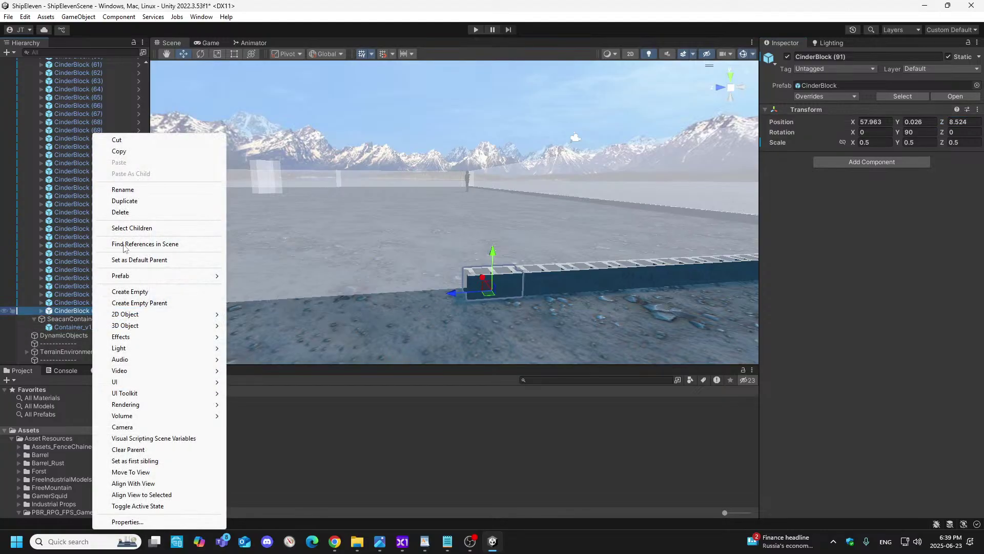
click(124, 200)
drag(451, 295, 396, 310)
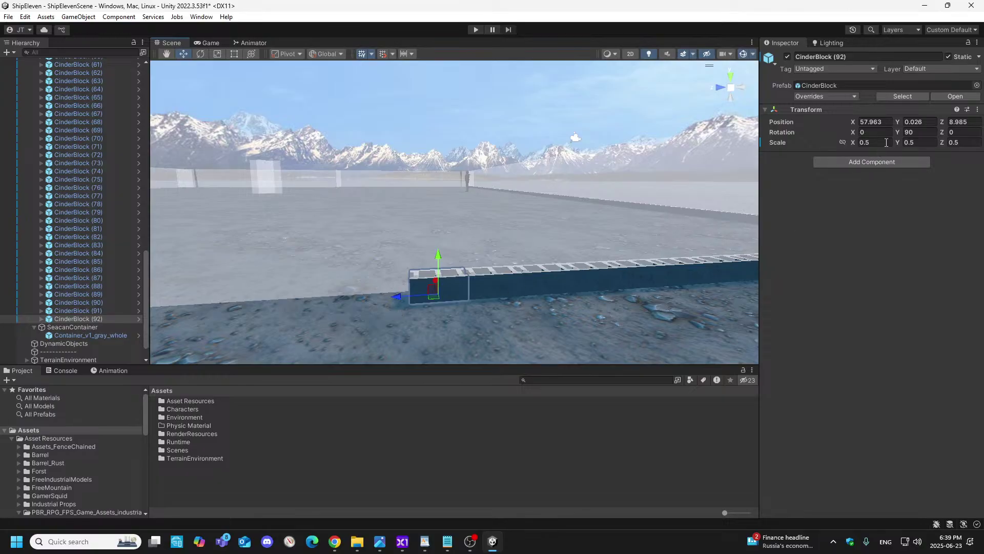
click(976, 122)
click(976, 122)
key(BackSpace)
text(6)
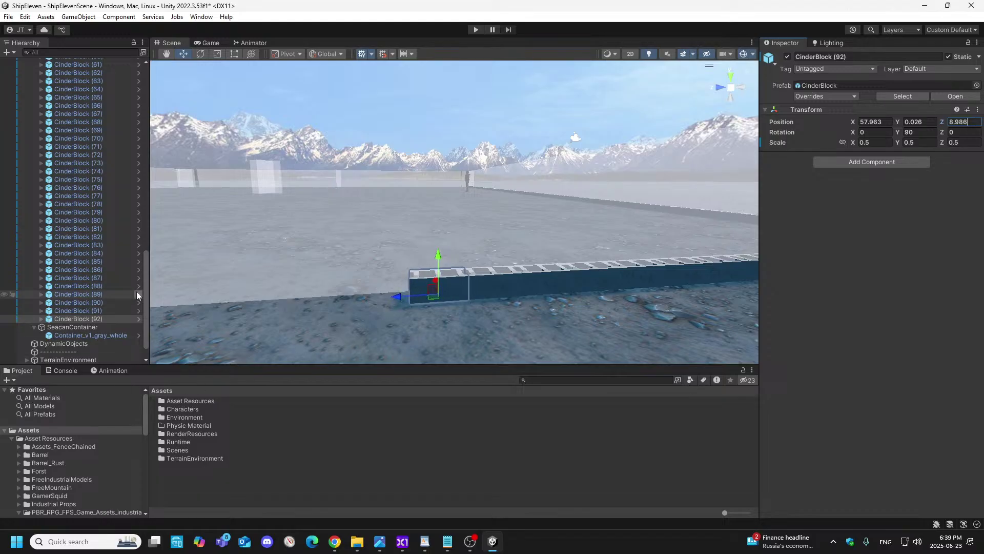
- Duplicate CinderBlock (92) and place the copy at the end of the side row, with its Z position at 9.448
drag(146, 301, 144, 328)
right_click(85, 293)
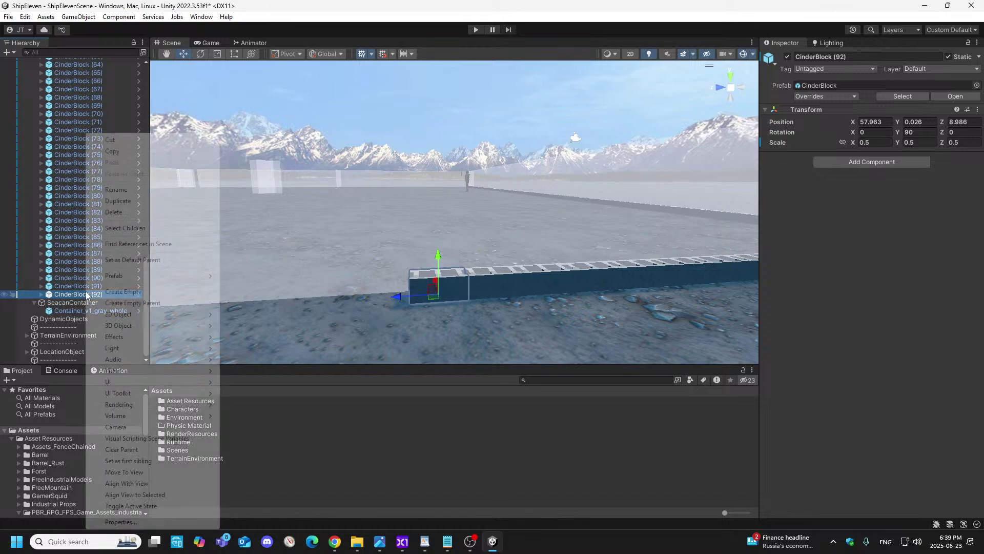
click(118, 201)
drag(400, 297, 339, 318)
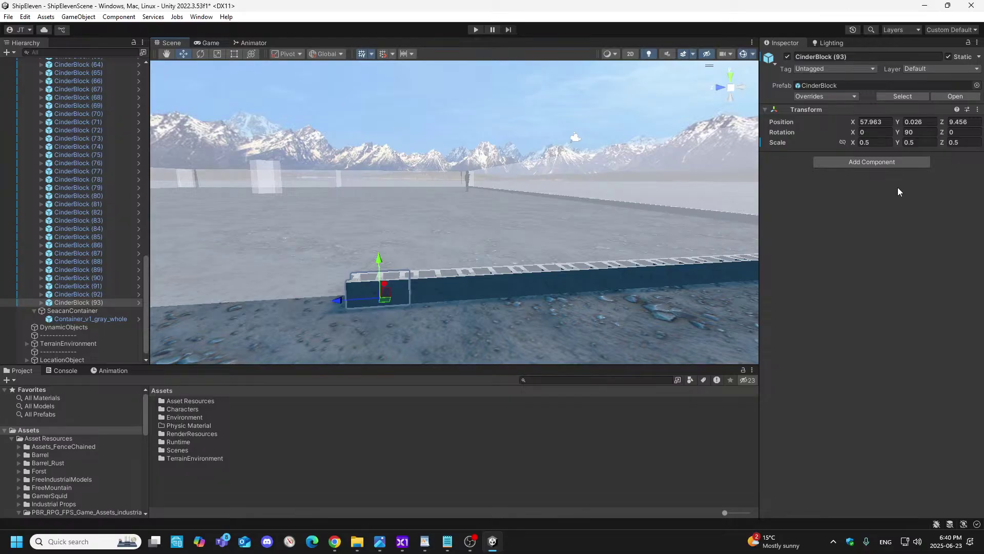
click(976, 122)
text(9.4)
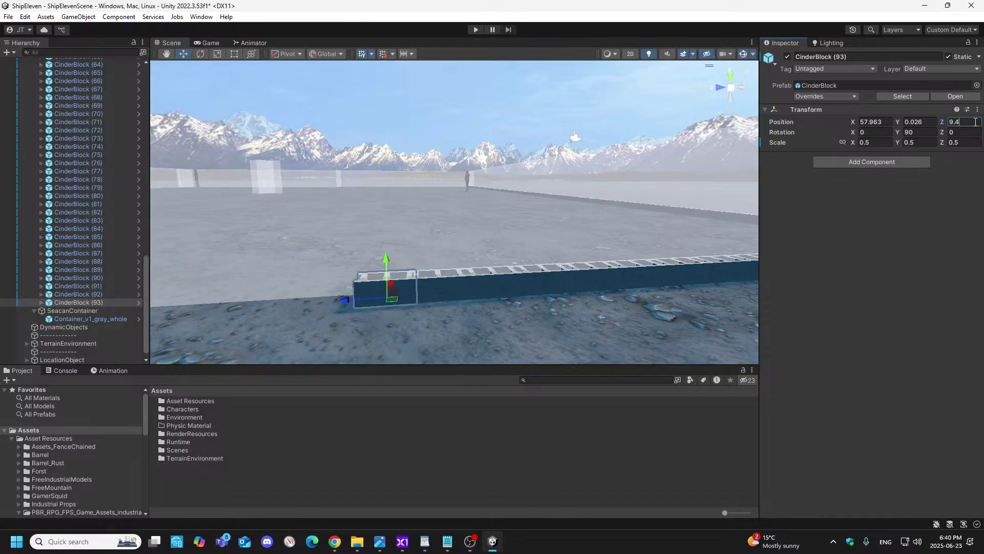
text(48)
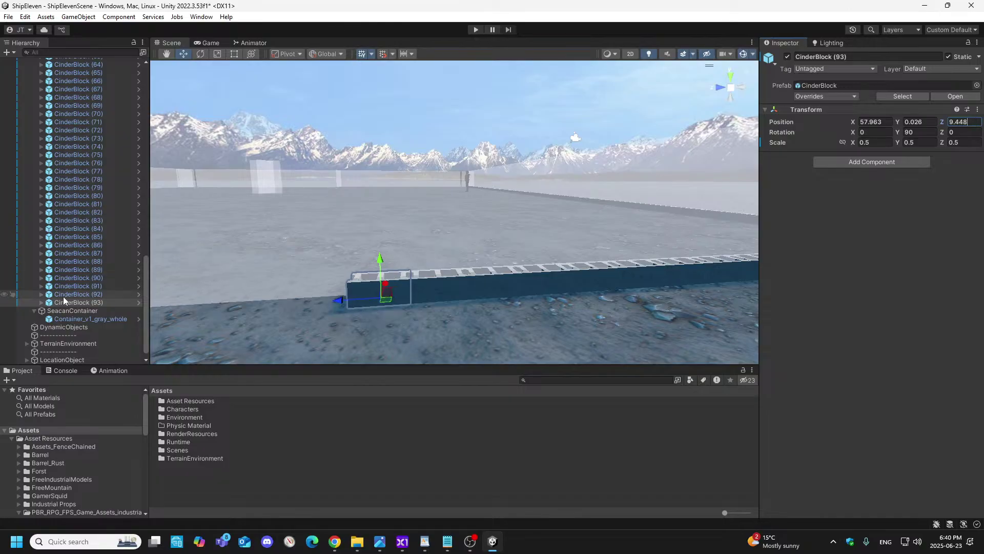
- Duplicate CinderBlock (93) and place the copy at the end of the side row, with its Z position at 9.91
right_click(87, 303)
click(119, 201)
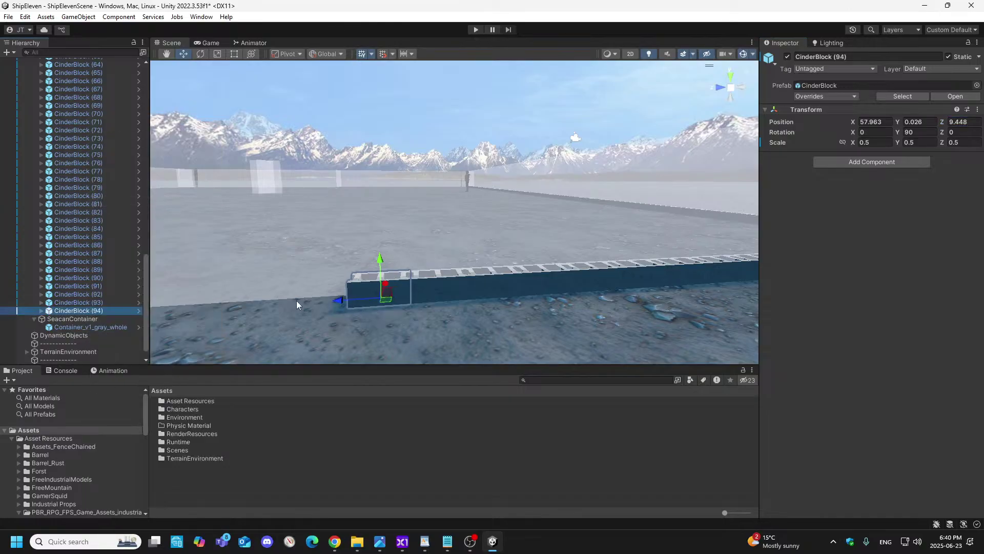
drag(338, 301, 277, 305)
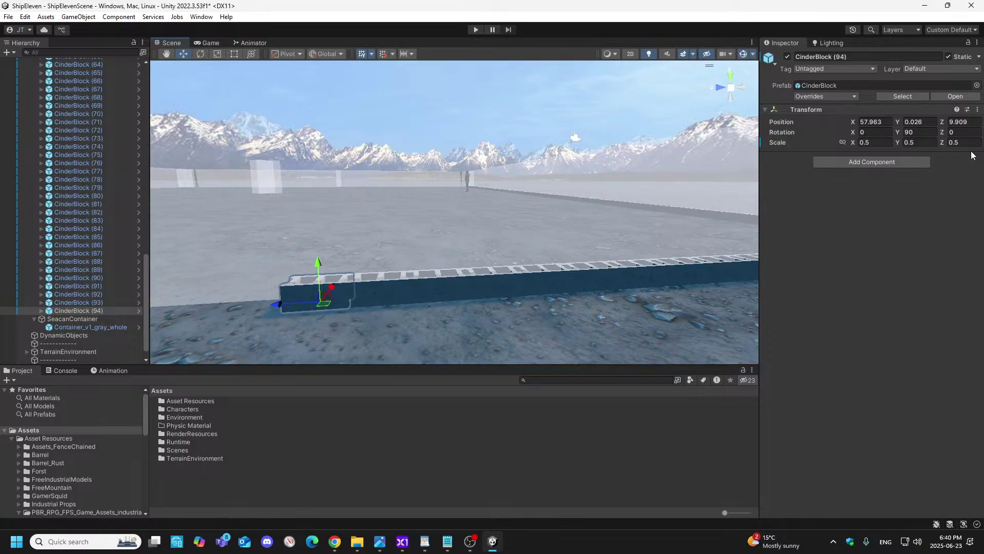
click(975, 123)
key(BackSpace)
key(BackSpace)
text(1)
- Duplicate CinderBlock (94) and place the copy at the end of the side row, with its Z position at 10.372
right_click(107, 312)
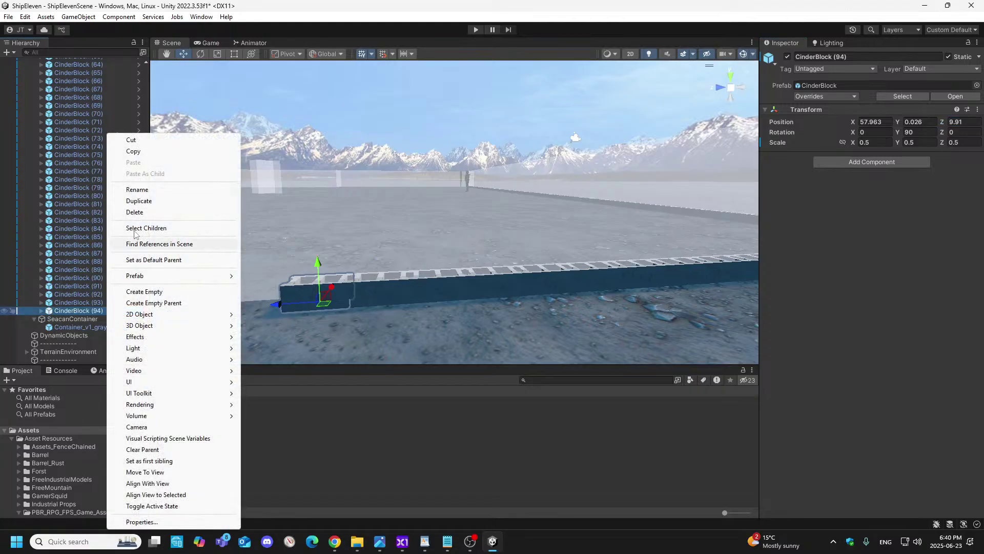
click(154, 201)
drag(269, 303, 211, 307)
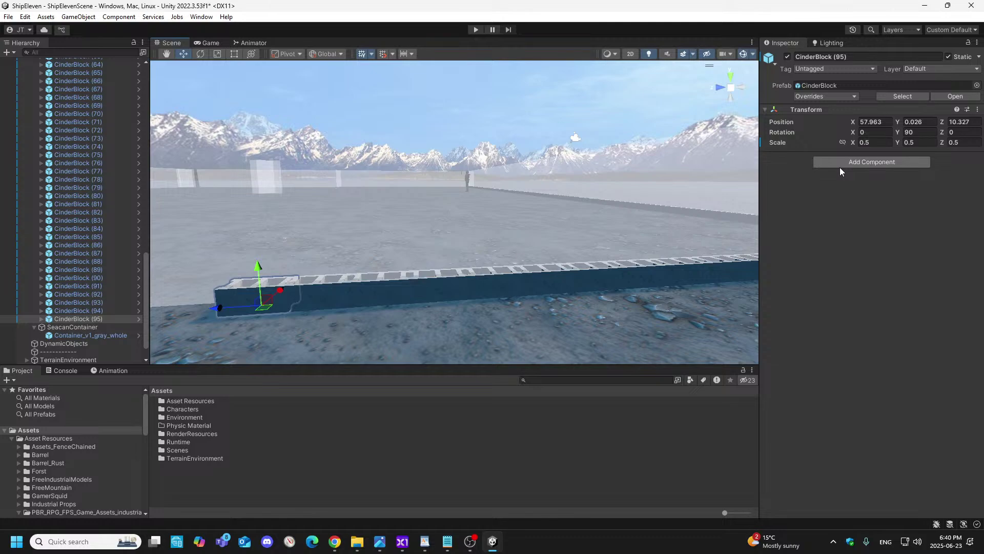
click(976, 121)
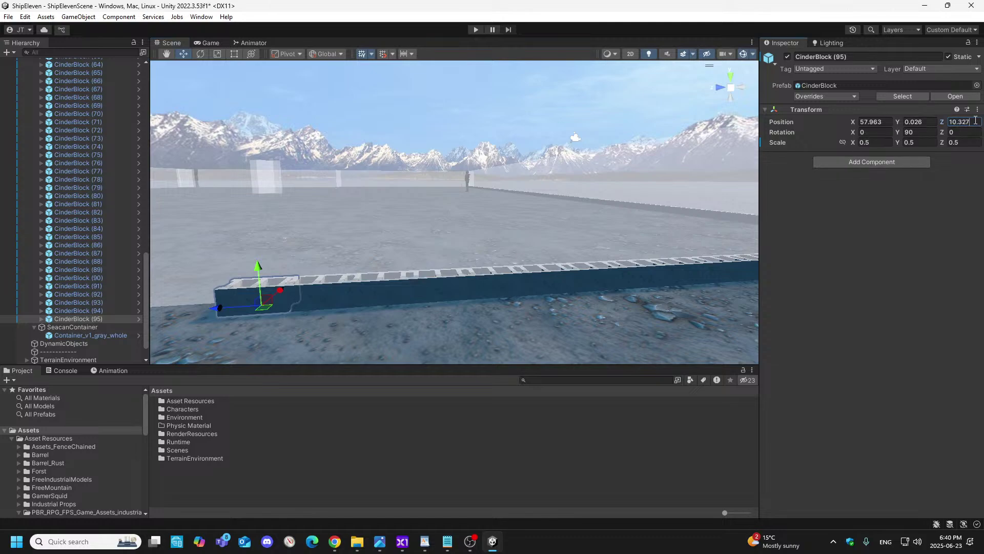
key(BackSpace)
key(BackSpace)
text(72)
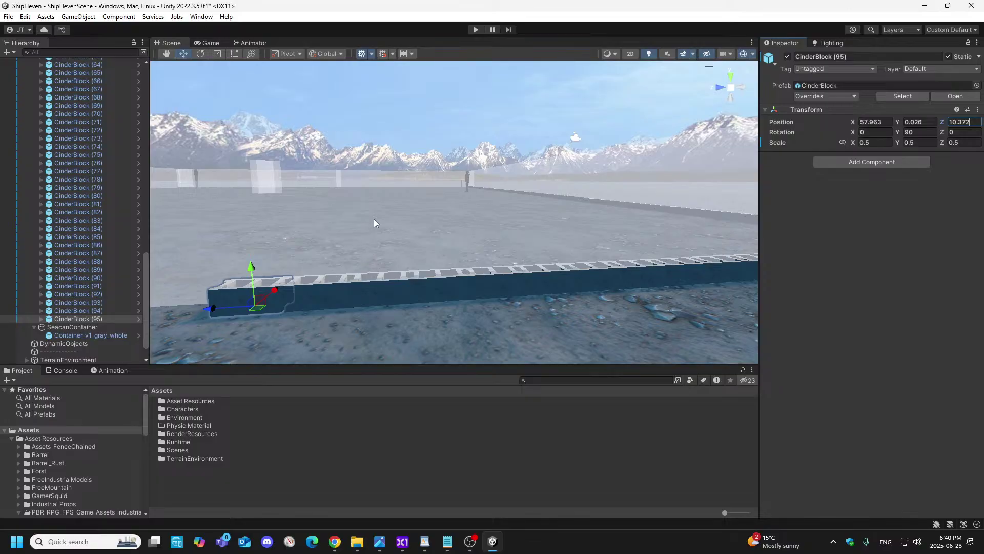
- Duplicate CinderBlock (95) and place the copy at the end of the side row, with its Z position at 10.834
right_drag(374, 220, 375, 213)
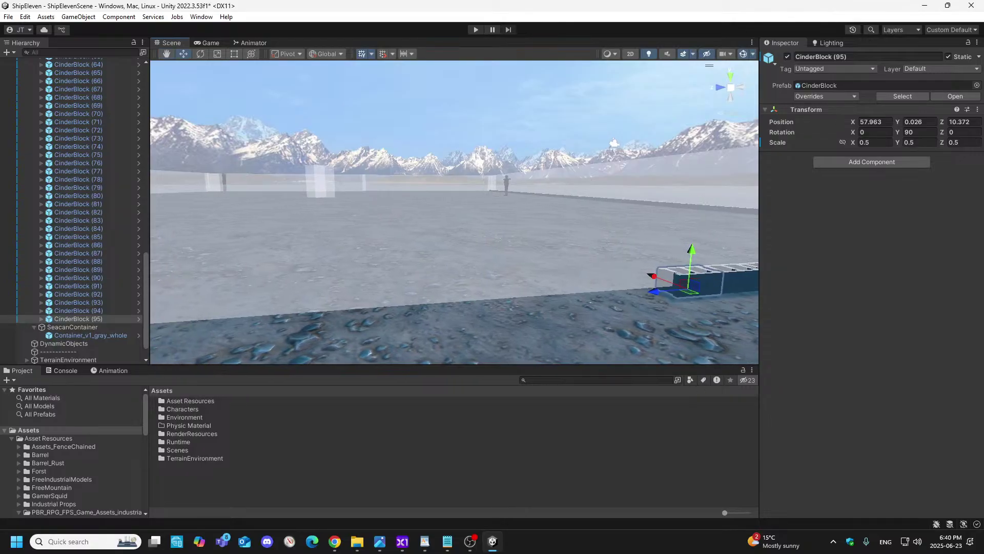
drag(656, 290, 619, 303)
key(ctrl+z)
right_click(103, 319)
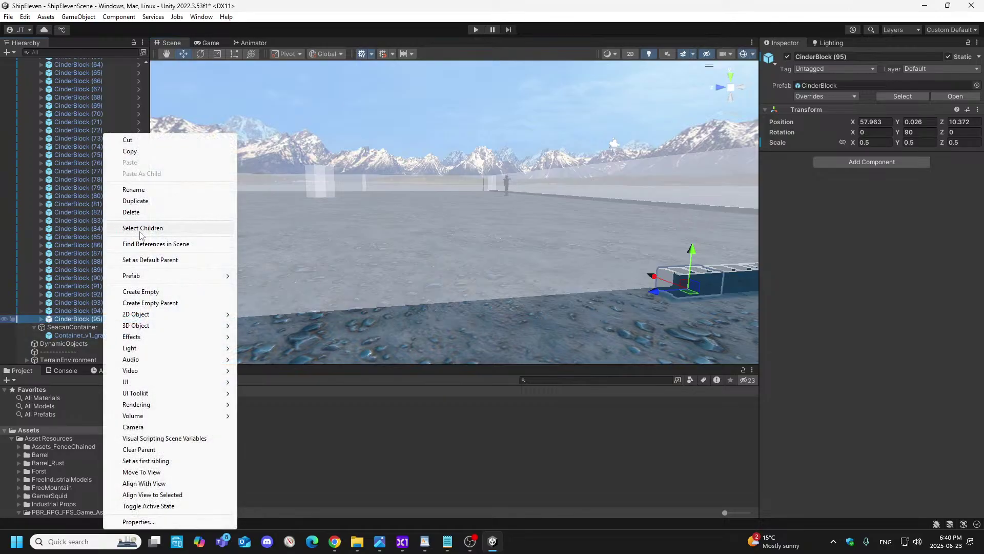
click(143, 204)
drag(657, 291, 611, 310)
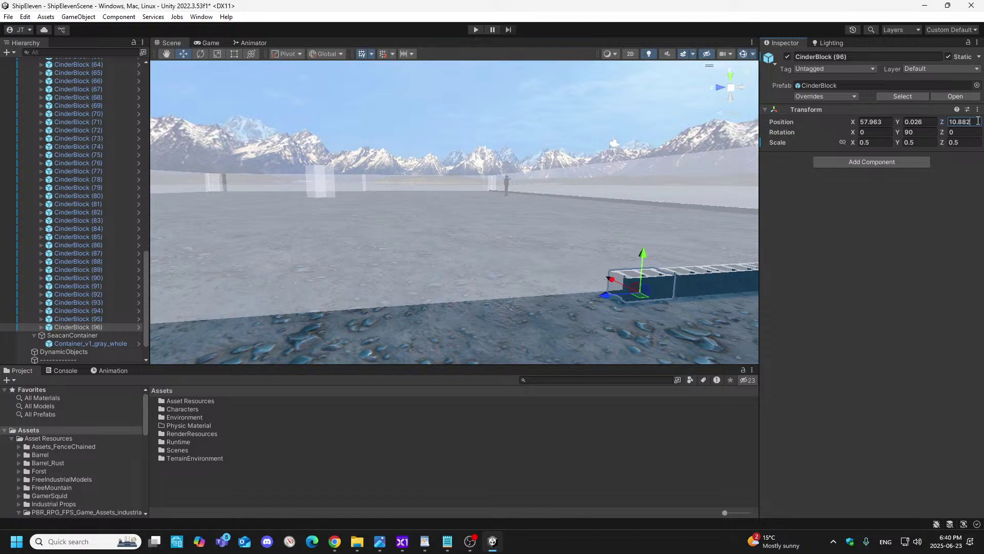
key(BackSpace)
key(BackSpace)
text(34)
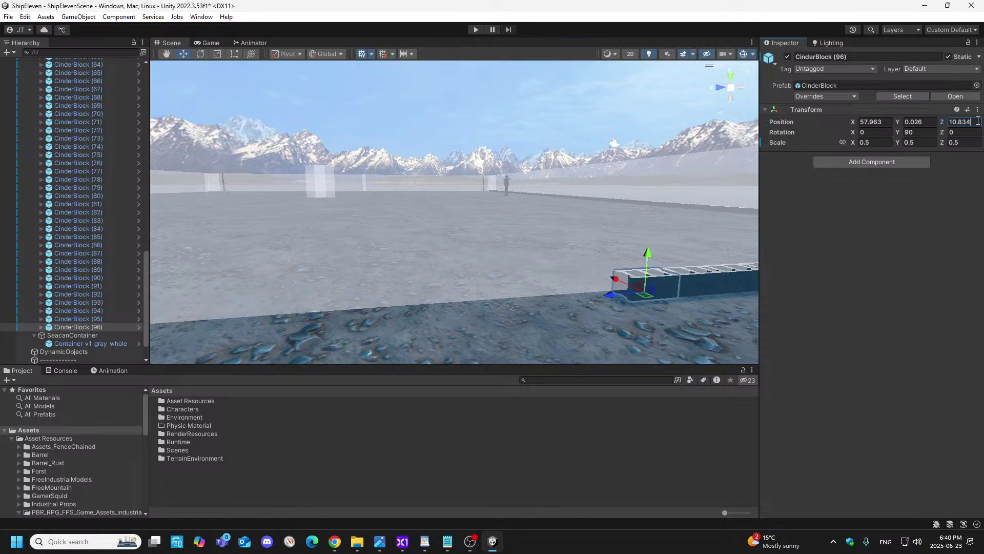
- Duplicate CinderBlock (96) and place the copy at the end of the side row, with its Z position at 11.296
right_click(109, 324)
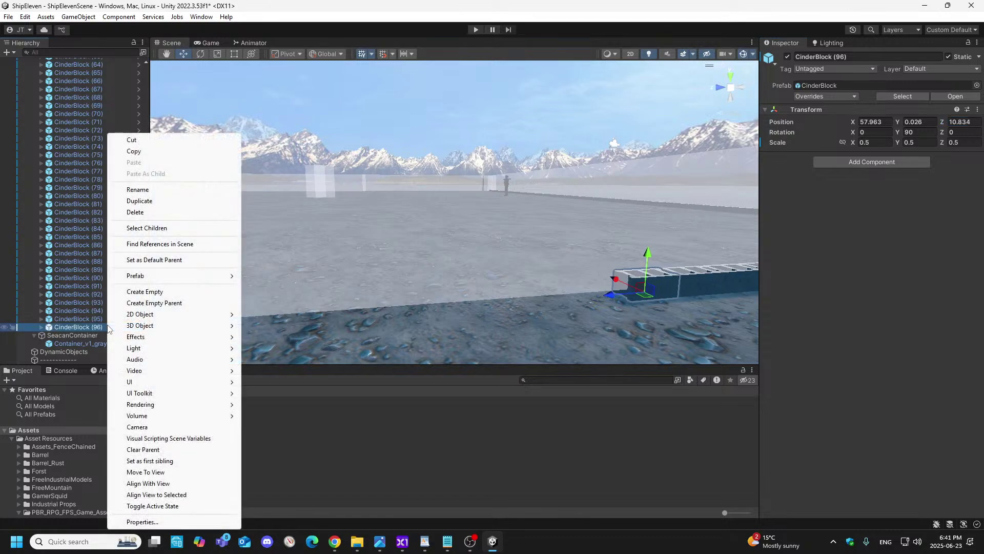
click(154, 201)
drag(611, 294, 571, 308)
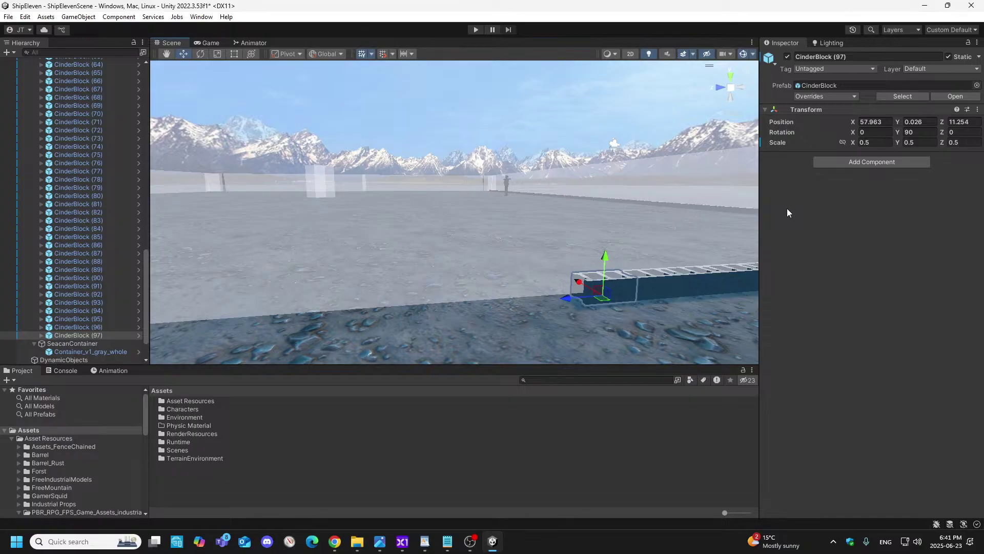
click(978, 122)
key(BackSpace)
key(BackSpace)
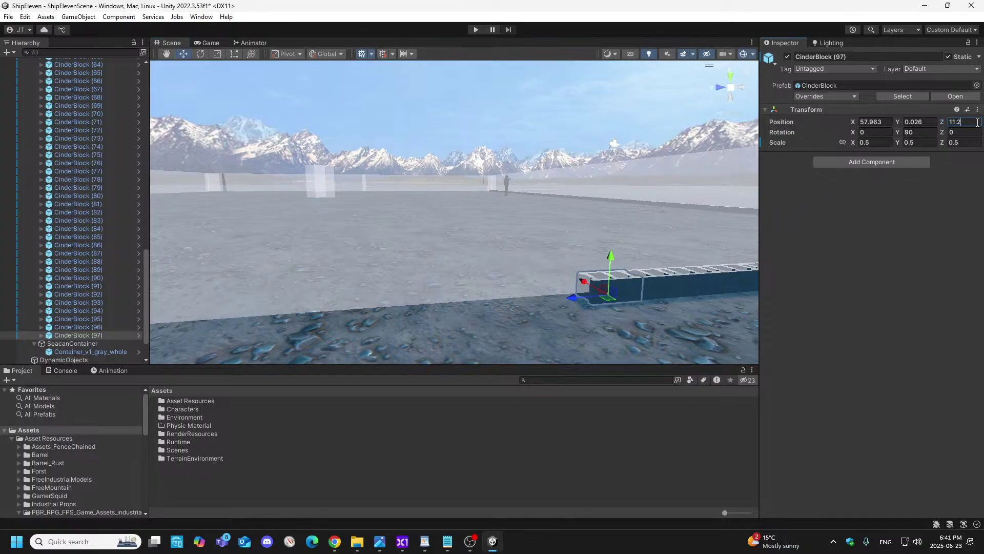
text(96)
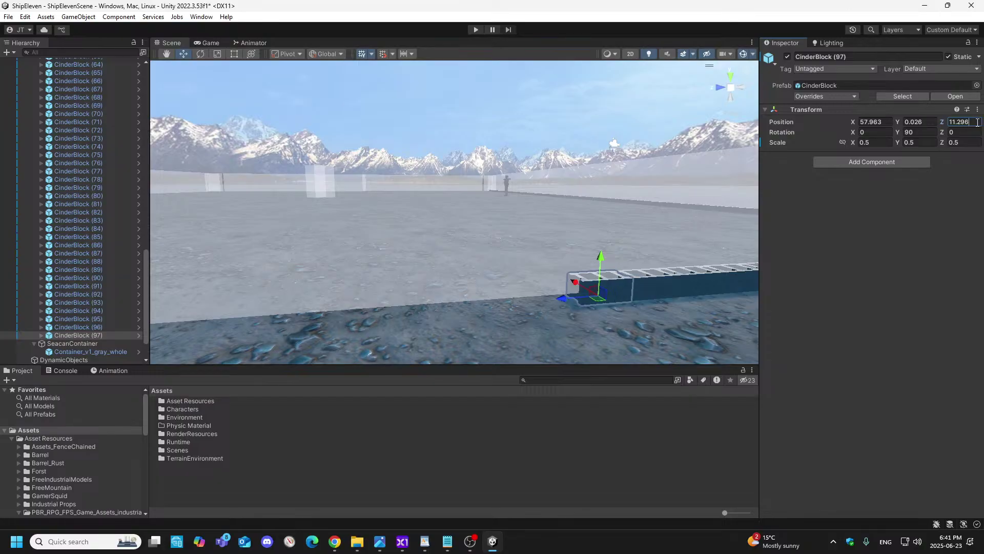
- Duplicate CinderBlock (97) and place the copy at the end of the side row, with its Z position at 11.758
right_click(115, 334)
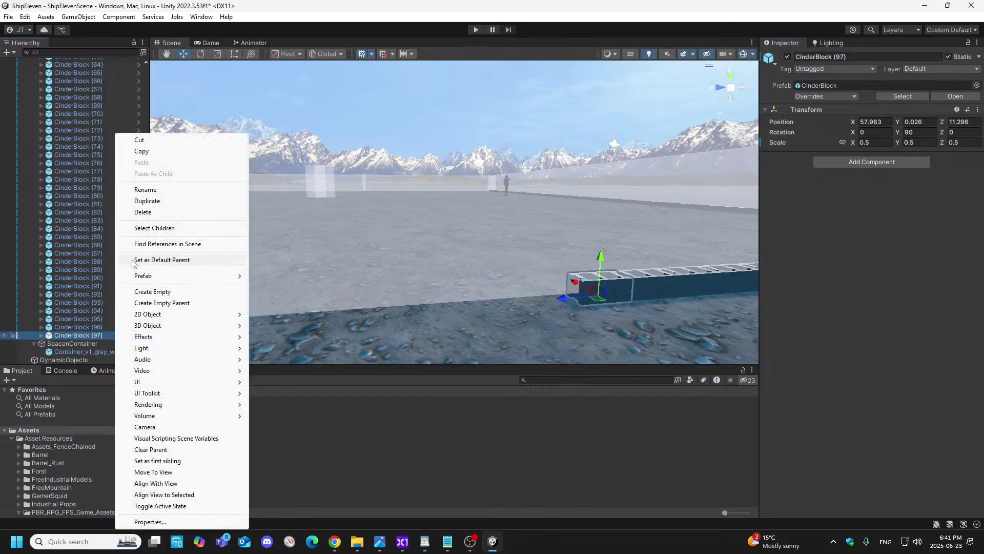
click(146, 201)
drag(559, 297, 506, 312)
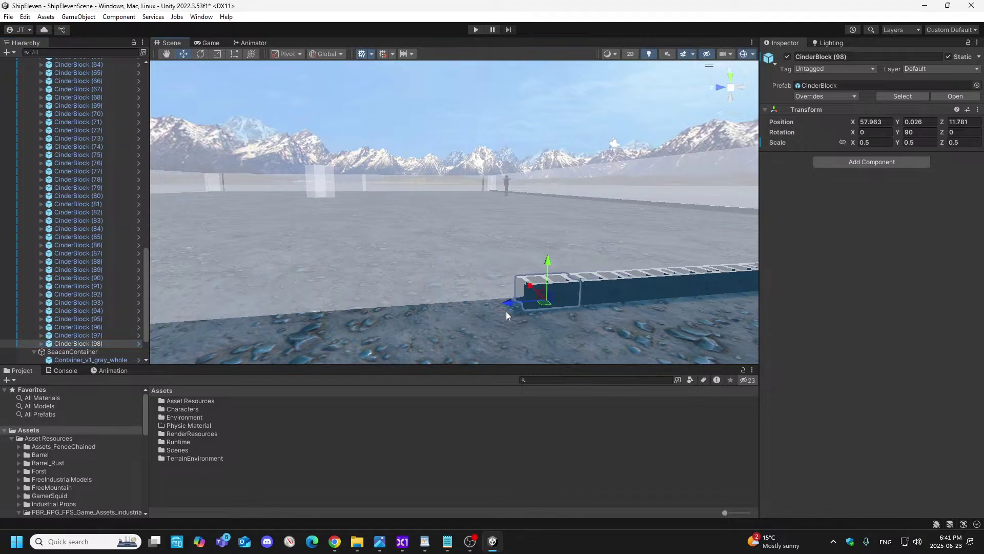
click(978, 122)
click(979, 122)
key(BackSpace)
key(BackSpace)
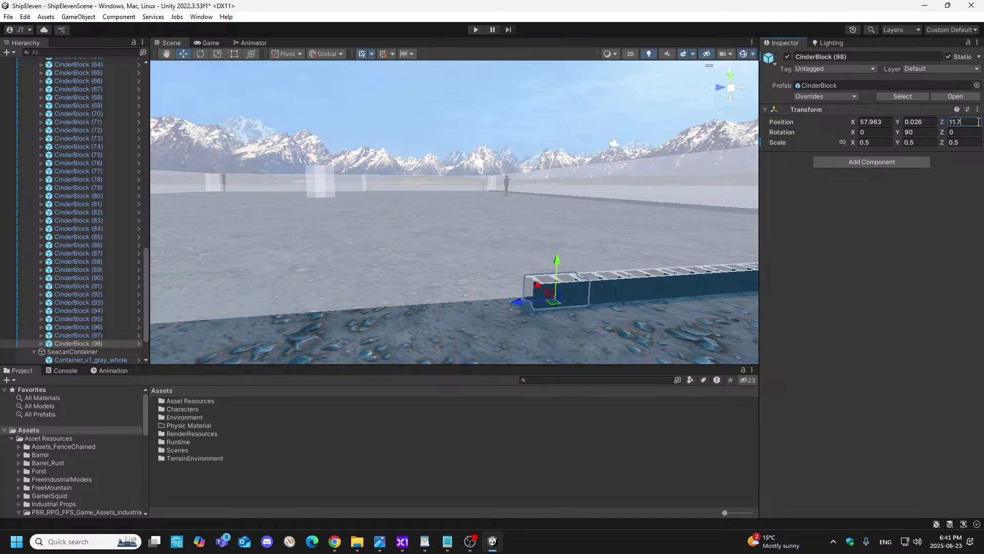
text(58)
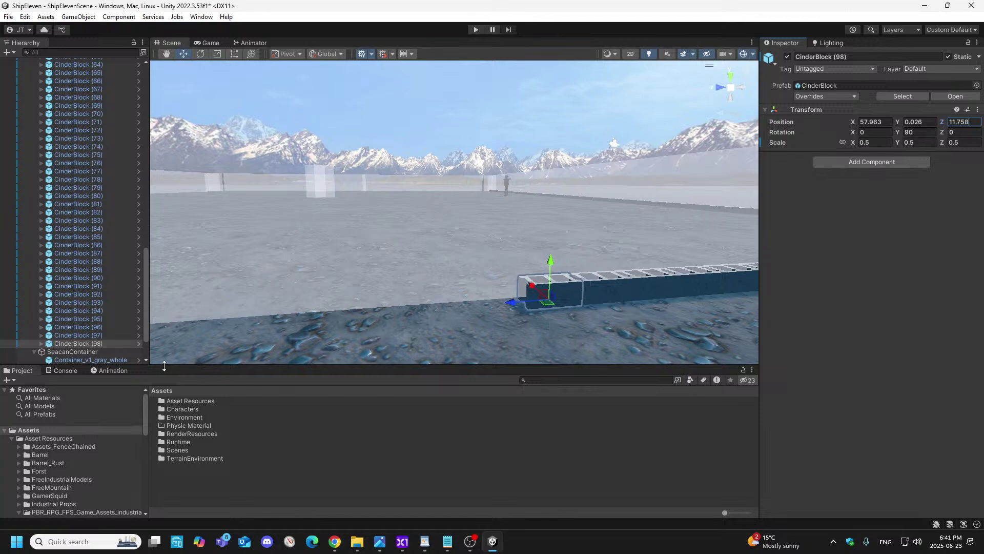
- Duplicate CinderBlock (98) and place the copy at the end of the side row, with its Z position at 12.22
right_click(85, 341)
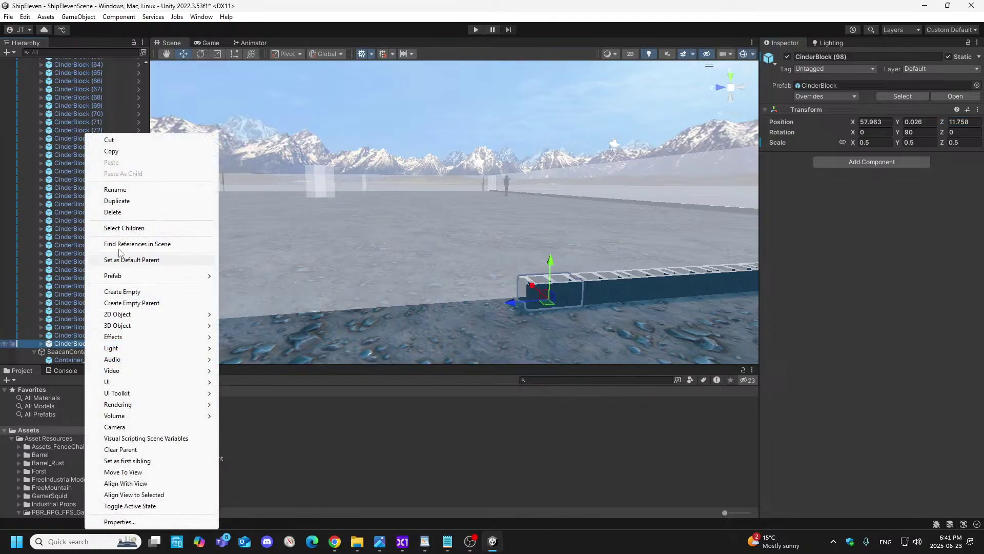
click(117, 201)
drag(514, 306, 461, 317)
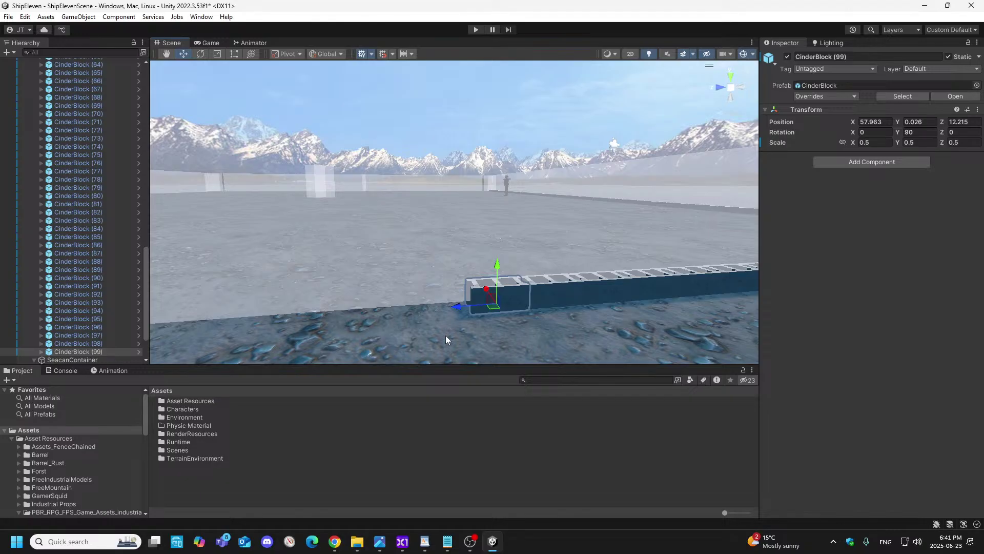
click(975, 121)
key(BackSpace)
key(BackSpace)
text(2)
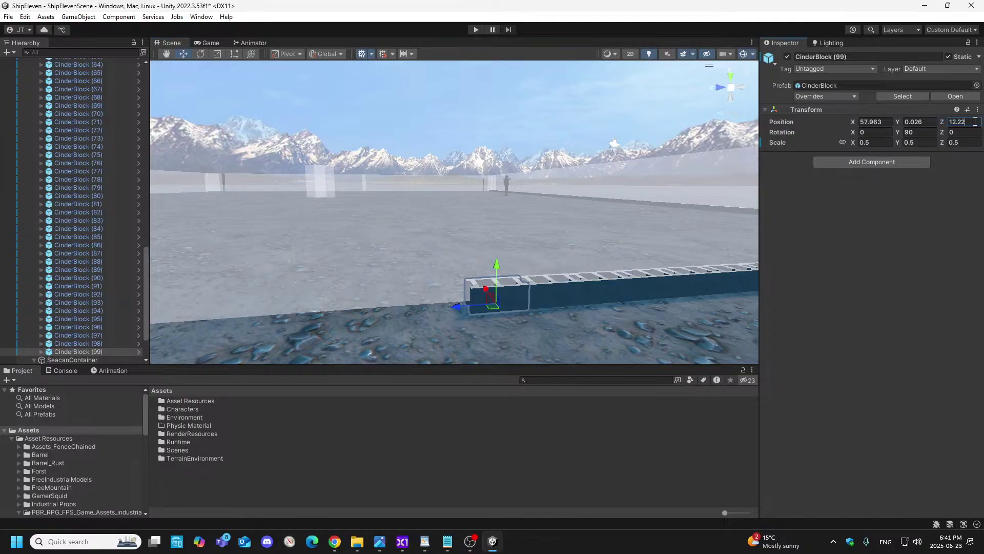
- Duplicate CinderBlock (99) and place the copy at the end of the side row, with its Z position at 12.682
scroll(105, 306, down, 3)
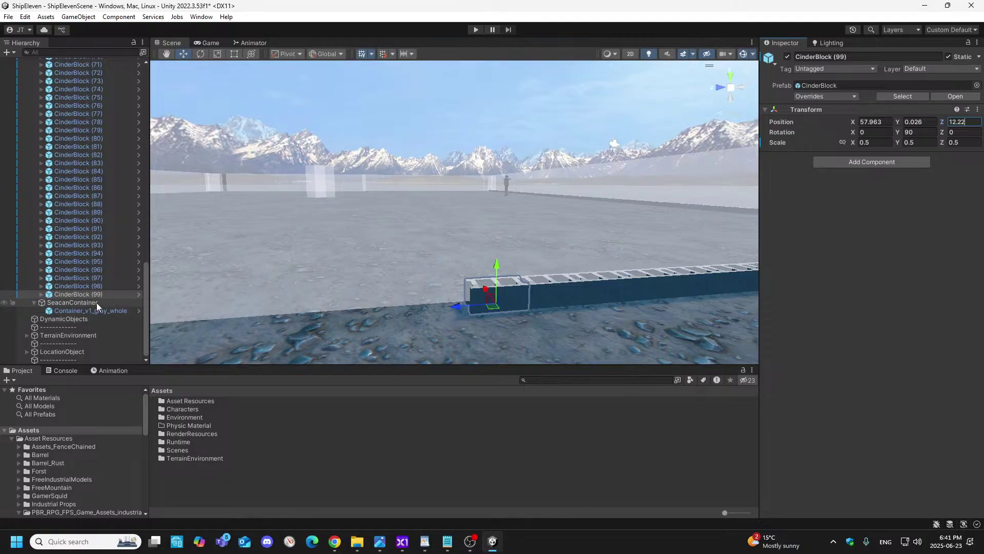
right_click(100, 297)
click(132, 200)
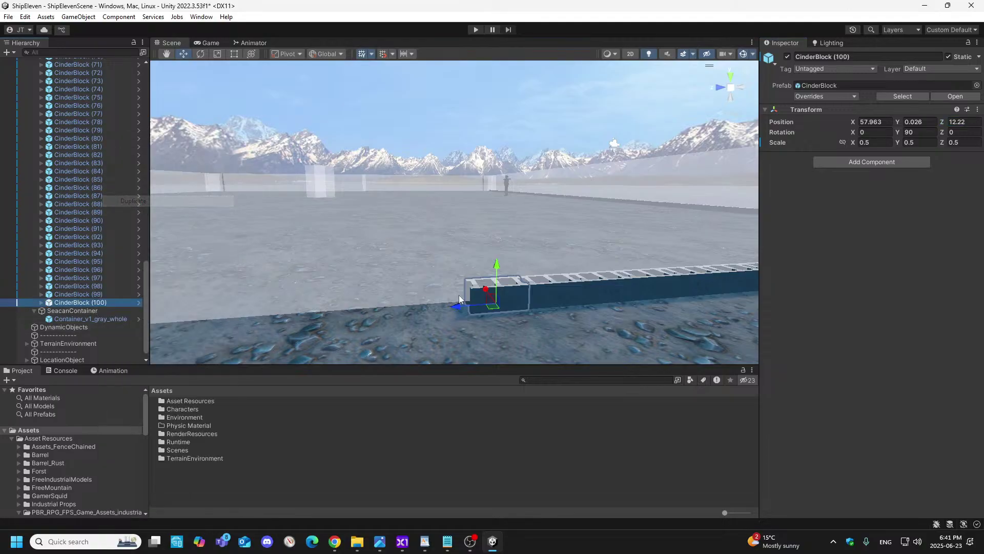
drag(457, 304, 395, 322)
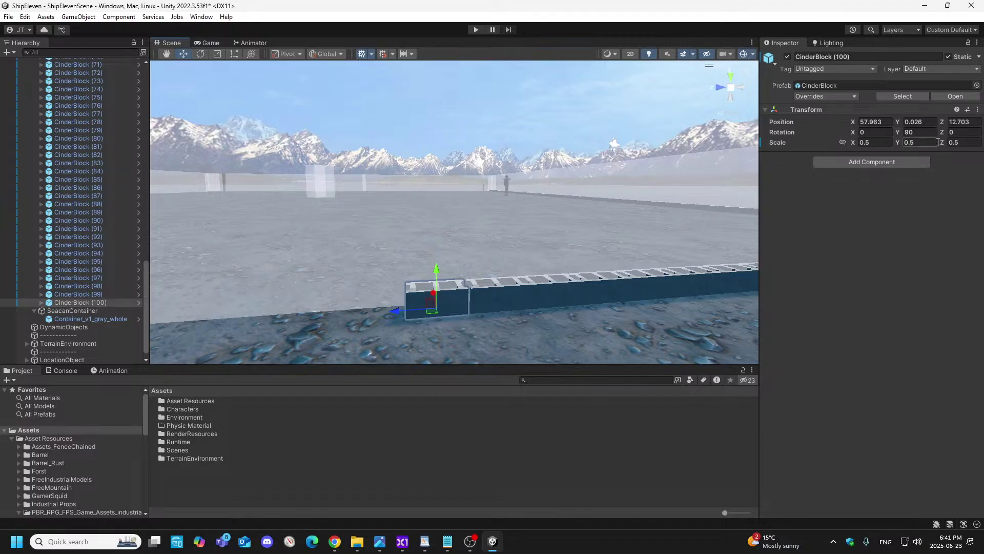
click(971, 122)
text(12.)
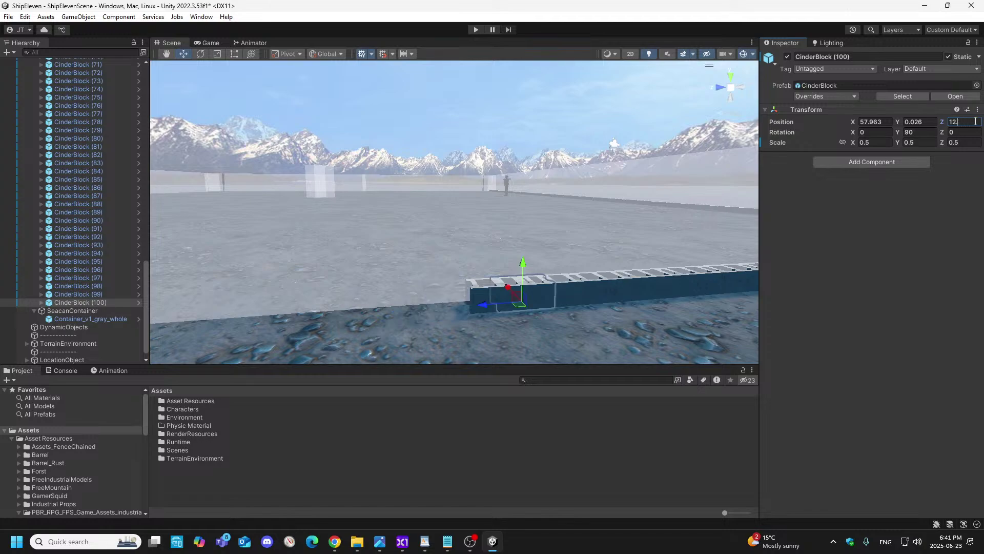
text(682)
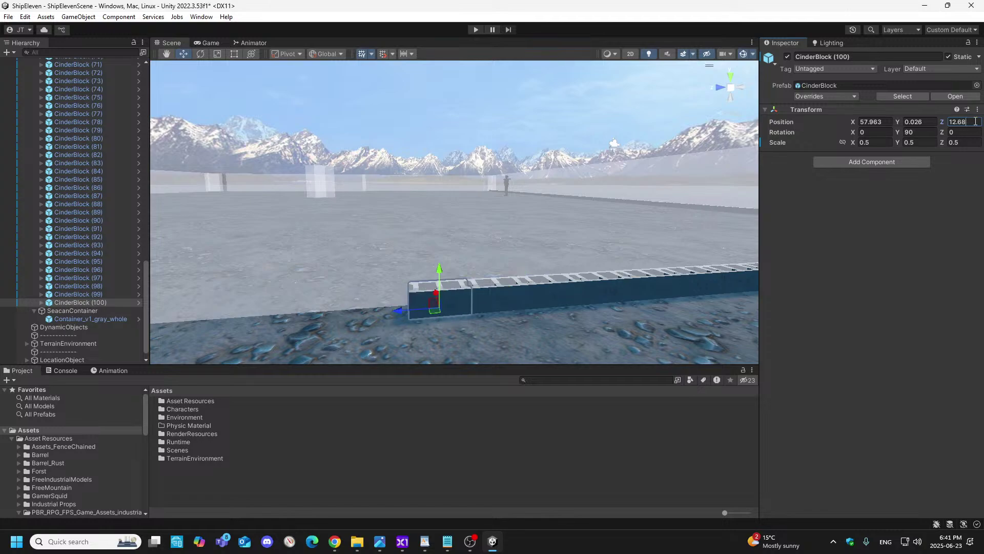
- Duplicate CinderBlock (100) and place the copy at the end of the side row, with its Z position at 13.144
right_click(103, 303)
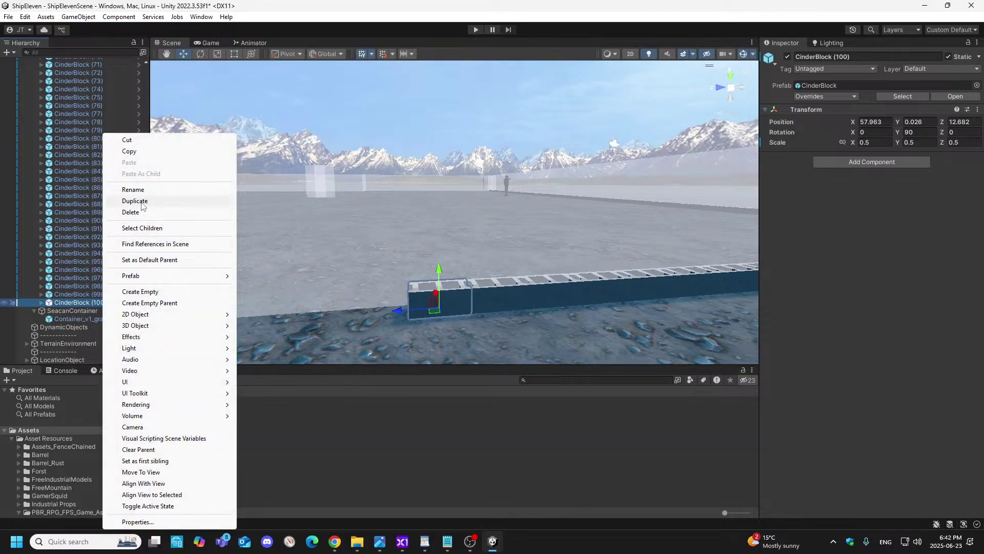
click(142, 201)
drag(386, 322, 337, 330)
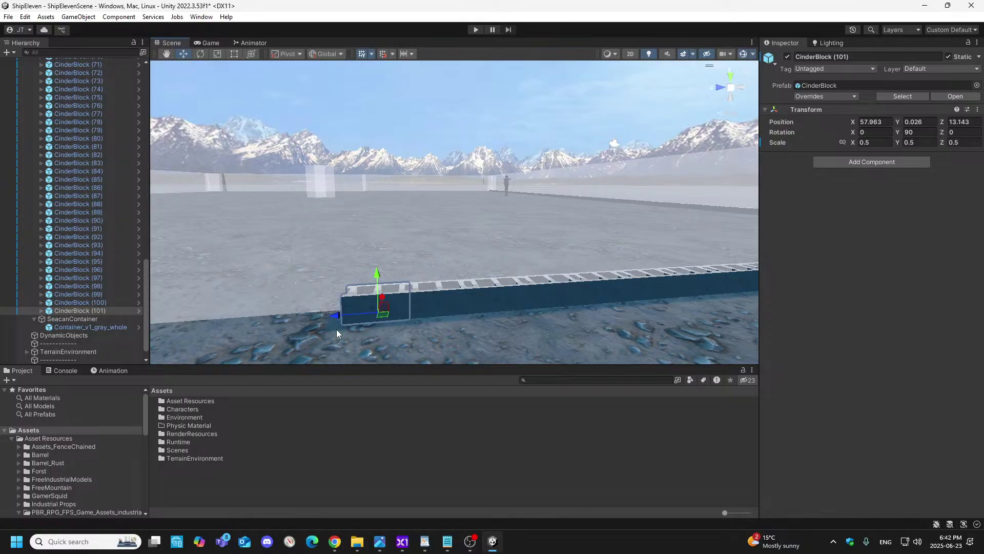
click(968, 125)
click(979, 122)
key(BackSpace)
text(4)
- Duplicate CinderBlock (101) and place the copy at the end of the side row, with its Z position at 13.606
right_click(105, 312)
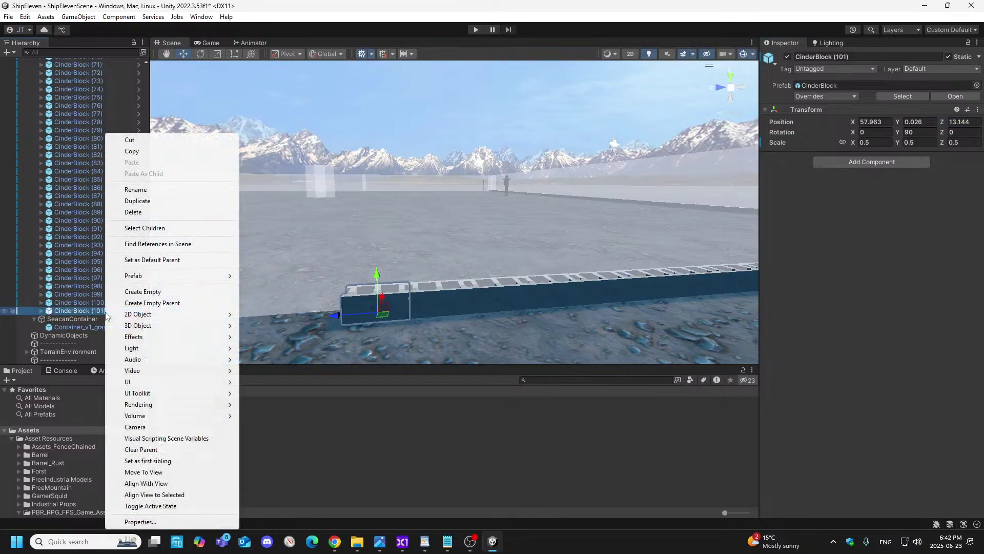
click(138, 201)
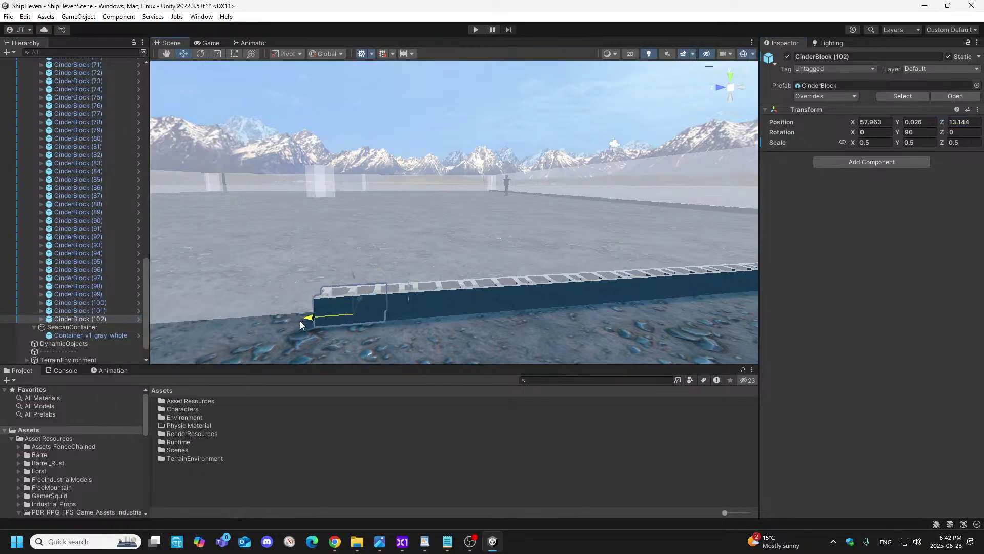
drag(309, 323, 263, 327)
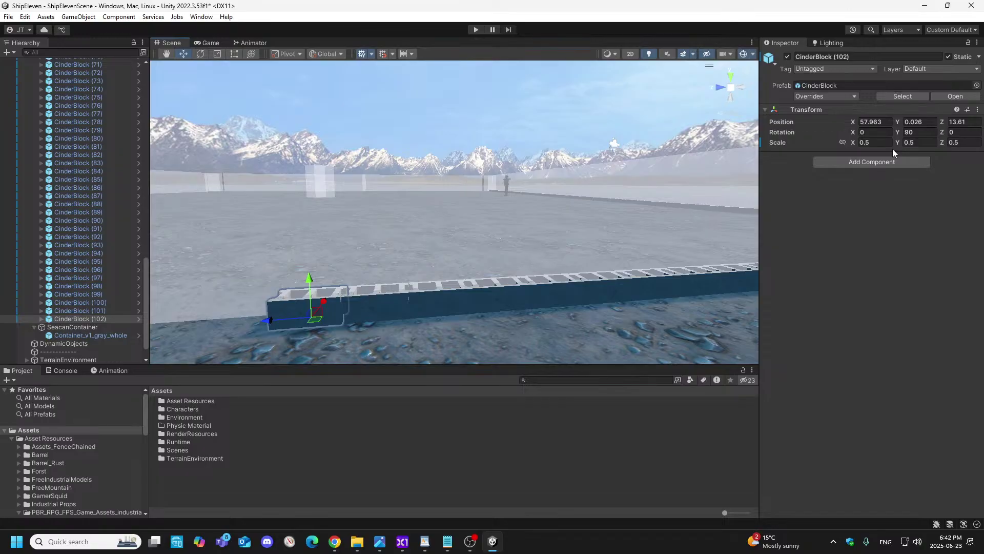
click(975, 123)
key(BackSpace)
text(06)
- Duplicate CinderBlock (102) and place the copy at the end of the side row, with its Z position at 14.068
right_click(110, 318)
click(146, 200)
drag(267, 326, 191, 327)
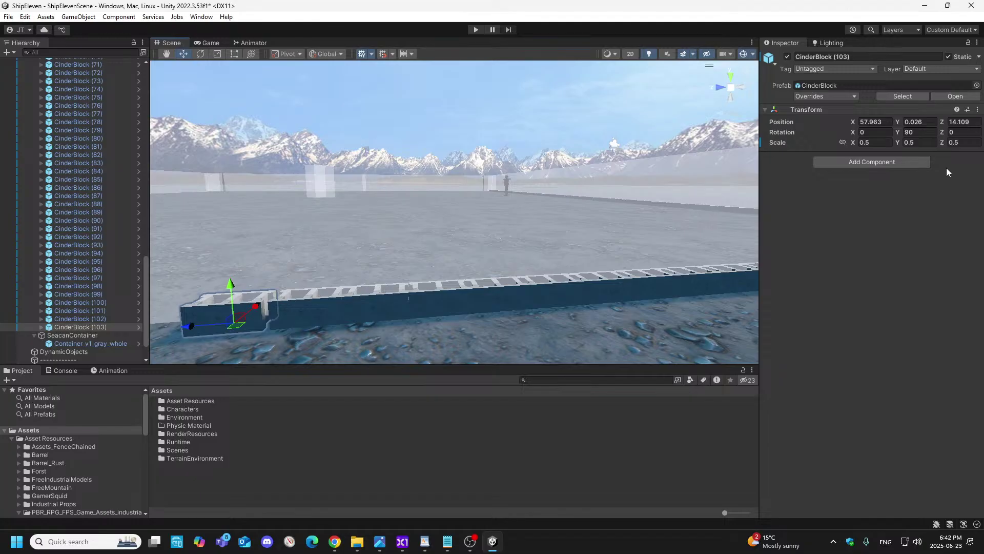
click(977, 121)
key(BackSpace)
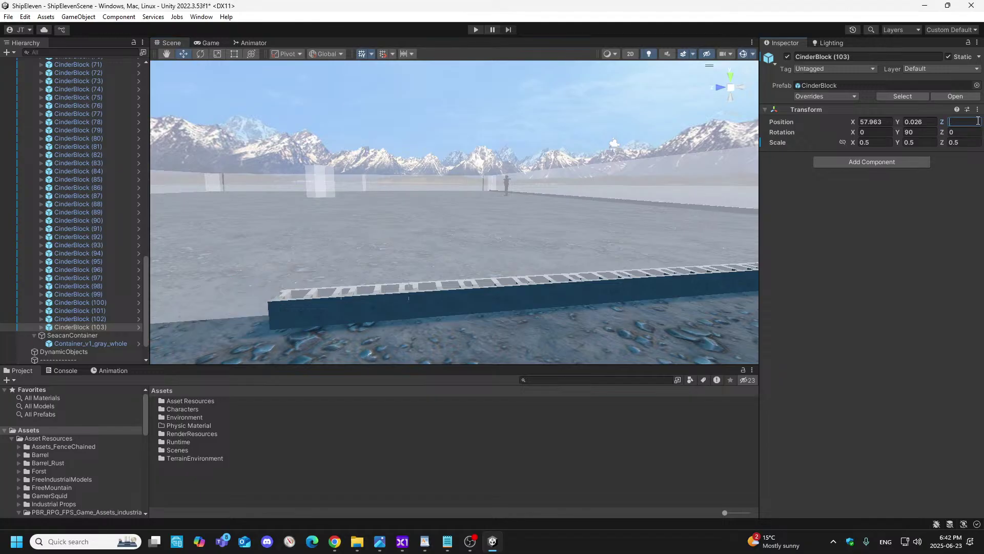
text(14.068)
- Duplicate CinderBlock (103) and move the copy along Z just past the end of the side row, to about 14.645
mouse_move(554, 185)
right_down()
mouse_move(433, 211)
mouse_move(544, 176)
mouse_move(533, 184)
mouse_move(552, 220)
mouse_move(552, 187)
right_up()
key(a)
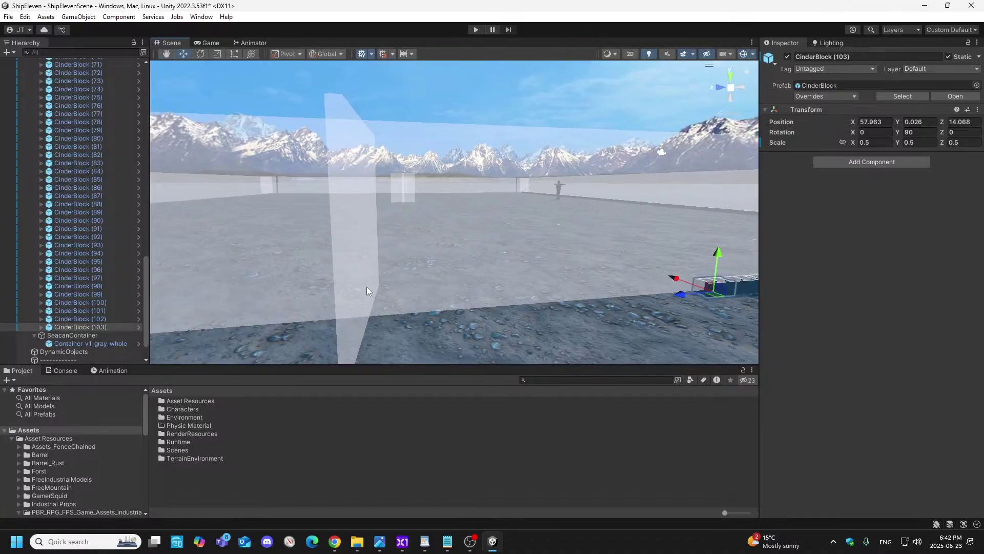
right_click(94, 327)
click(123, 201)
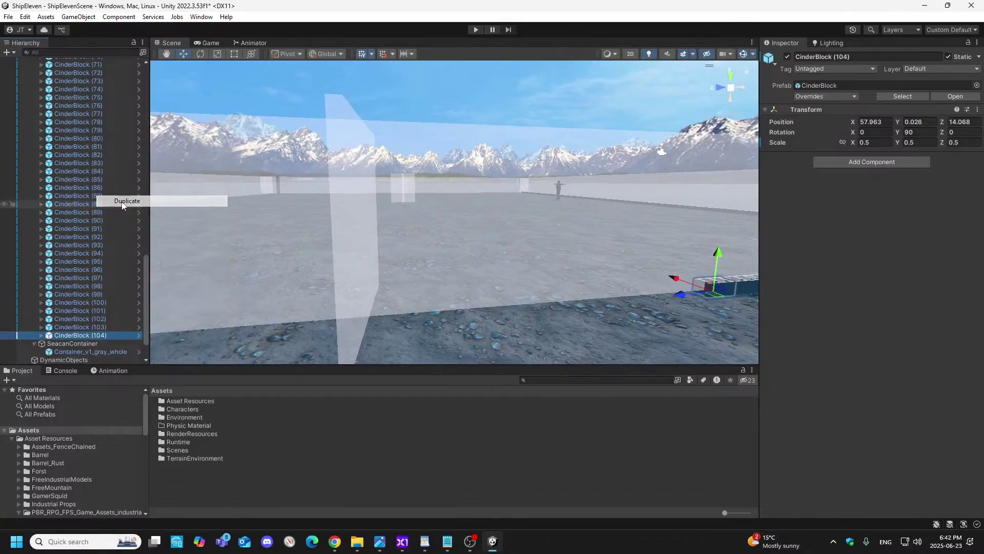
drag(684, 294, 656, 310)
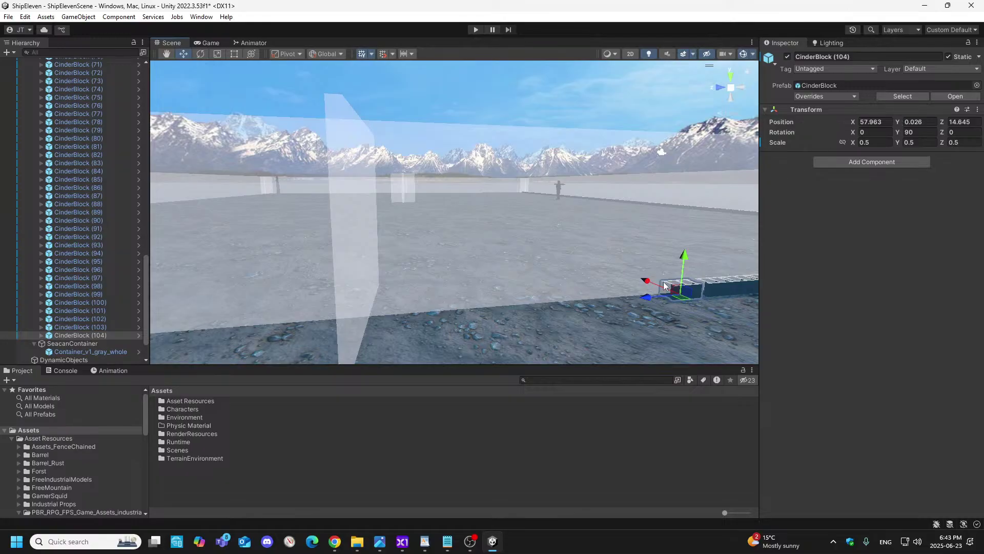
- Examine the side row's open end and the remaining stretch to the boundary corner from a distance and close up
right_drag(623, 265, 727, 233)
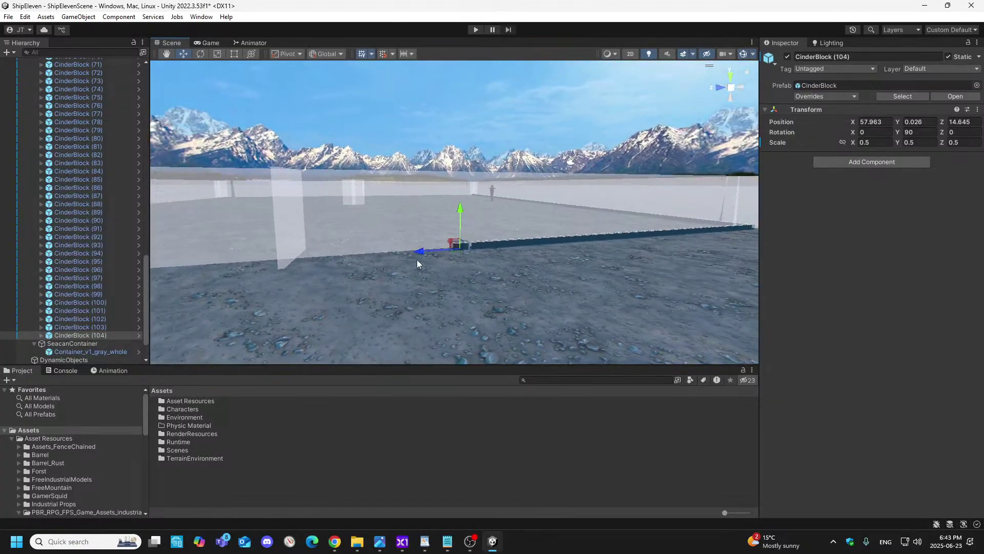
mouse_move(676, 254)
right_down()
mouse_move(663, 255)
mouse_move(681, 238)
right_up()
right_drag(281, 229, 305, 251)
right_drag(614, 251, 541, 231)
right_drag(345, 263, 279, 245)
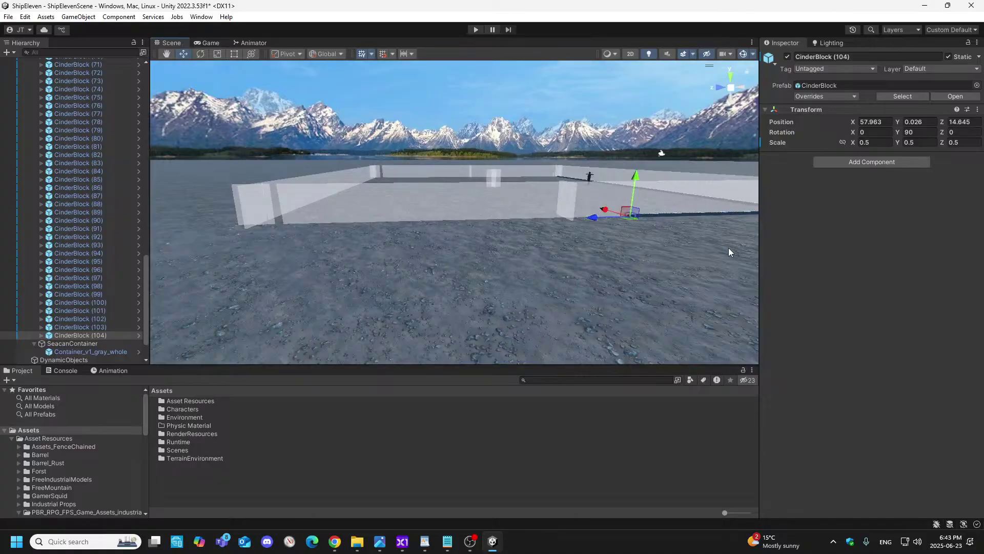
right_drag(542, 279, 572, 260)
key(w)
key(d)
key(w)
key(s)
key(d)
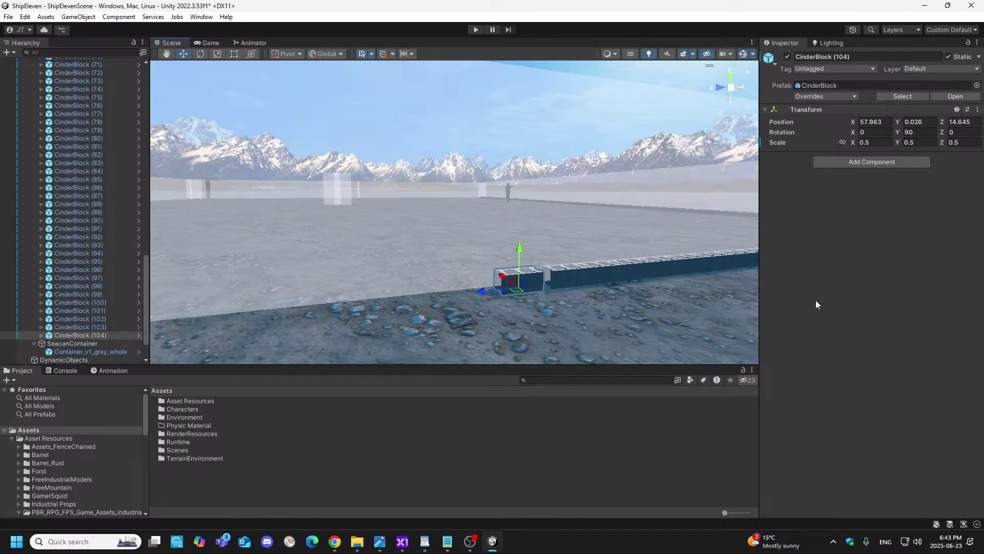
- Set the Z position of CinderBlock (104) to 14.53 so it sits against the end of the side row
click(974, 121)
click(976, 121)
key(BackSpace)
key(BackSpace)
key(BackSpace)
text(5)
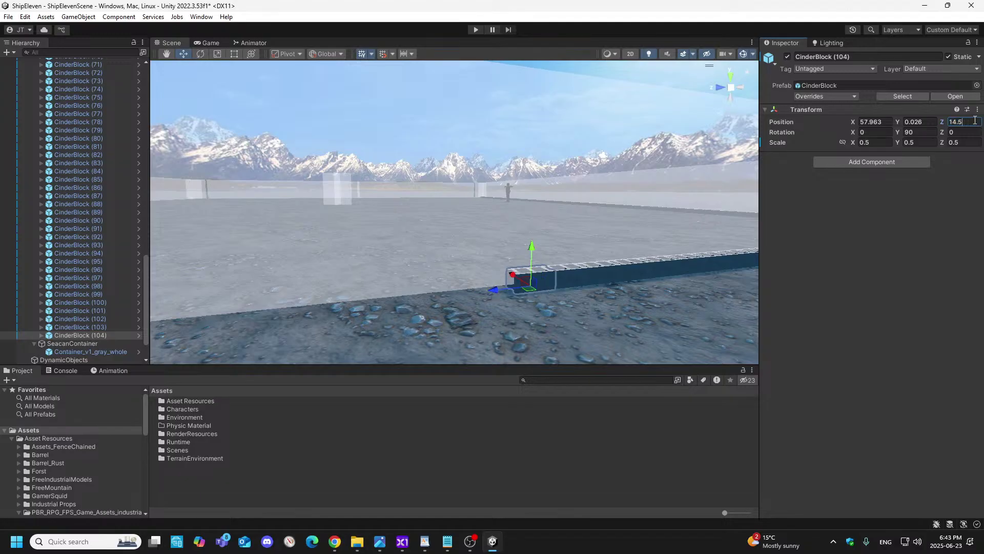
text(3)
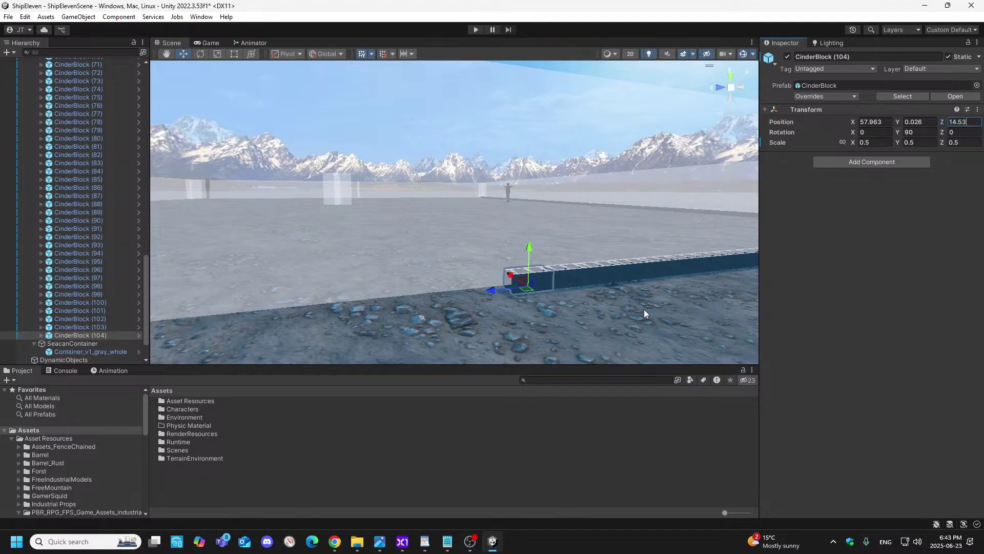
- Duplicate CinderBlock (104) to extend the side row toward the boundary corner
key(w)
right_drag(619, 316, 582, 327)
key(s)
key(a)
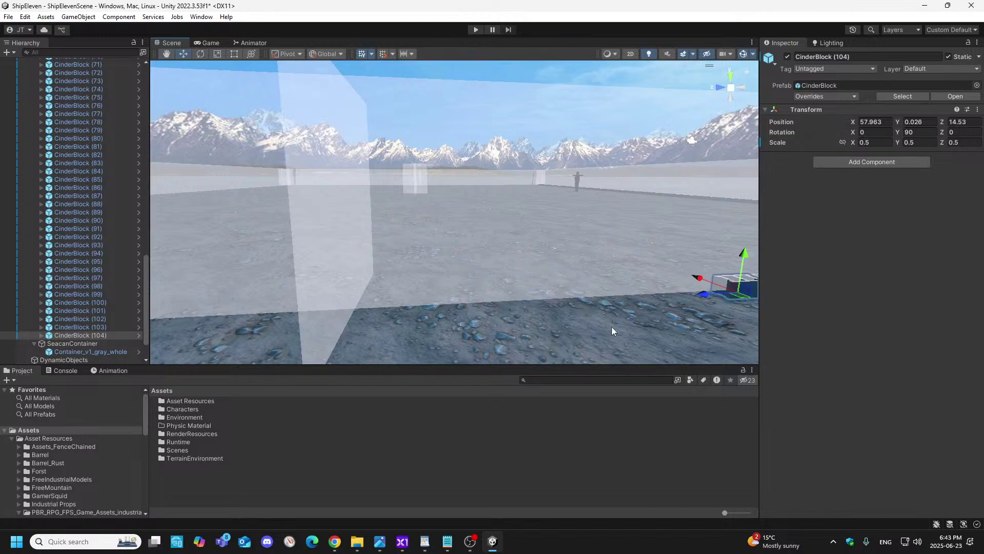
right_click(108, 334)
click(160, 200)
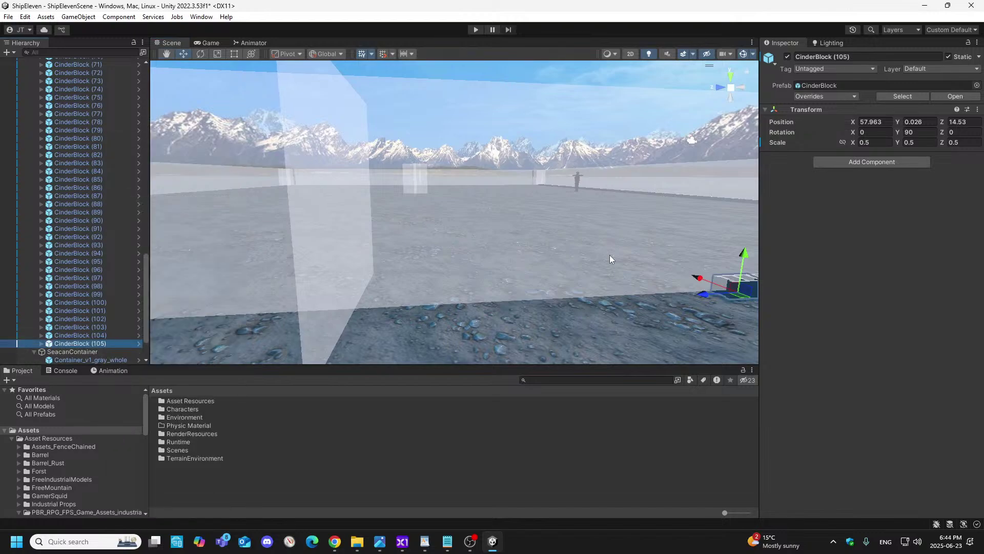
- Move CinderBlock (105) along the wall line and set its Z position to 14.992
drag(704, 294, 669, 306)
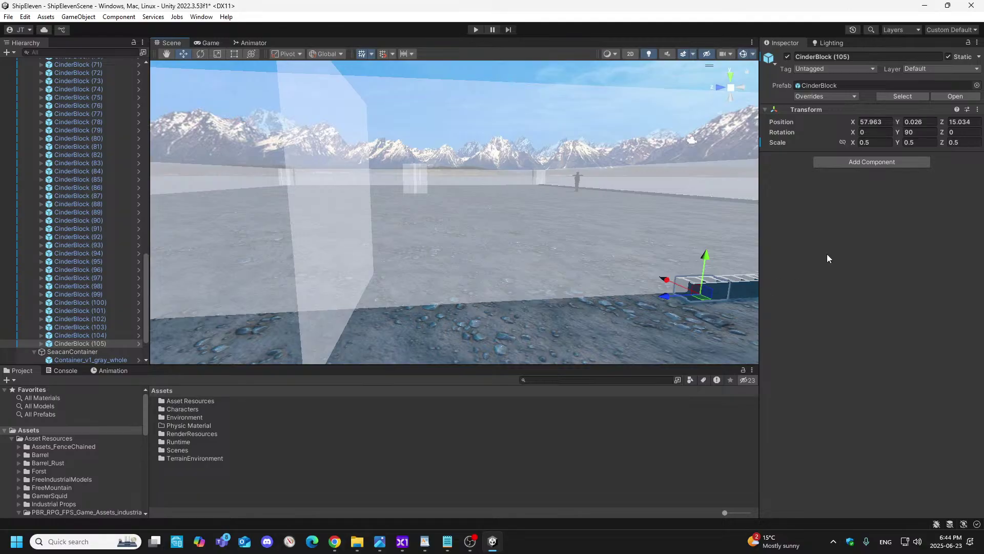
click(972, 122)
text(14.)
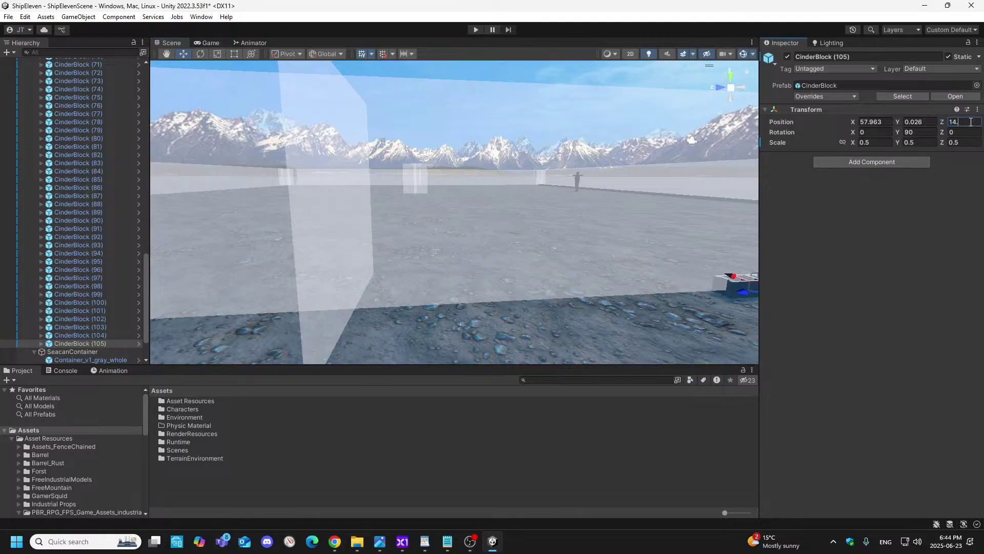
text(992)
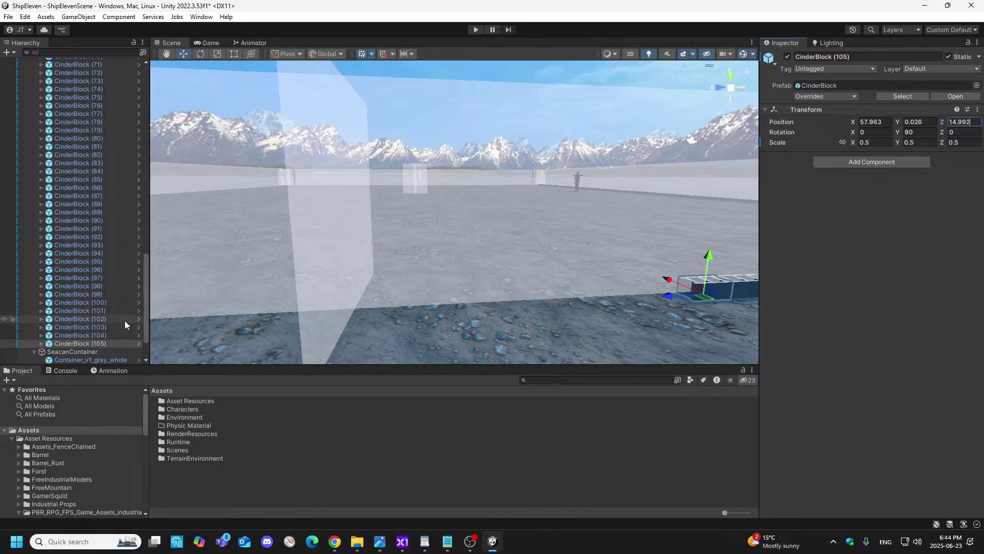
- Duplicate CinderBlock (105) and place the copy at the end of the row with a Z position of 15.454
right_click(101, 343)
click(132, 200)
drag(670, 307, 629, 306)
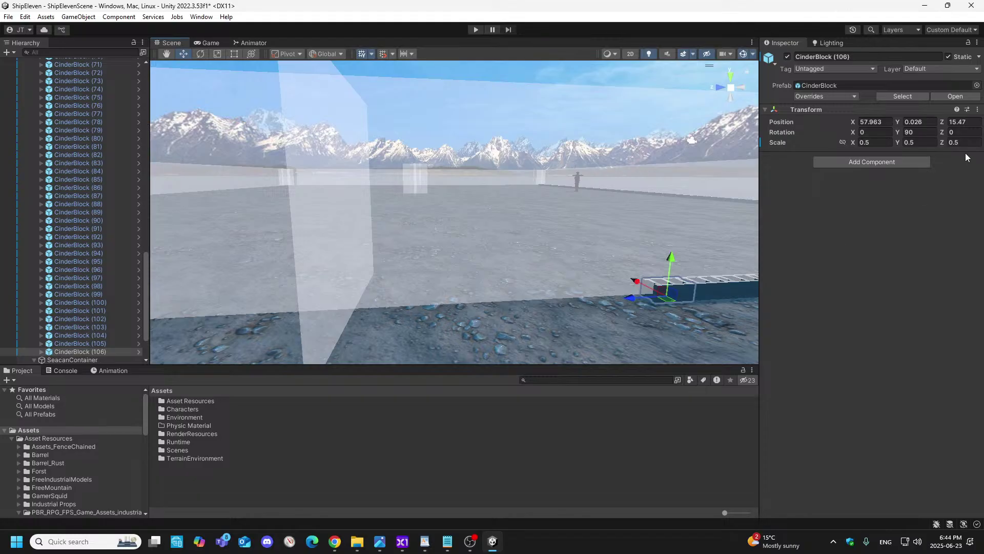
click(976, 122)
text(15.454)
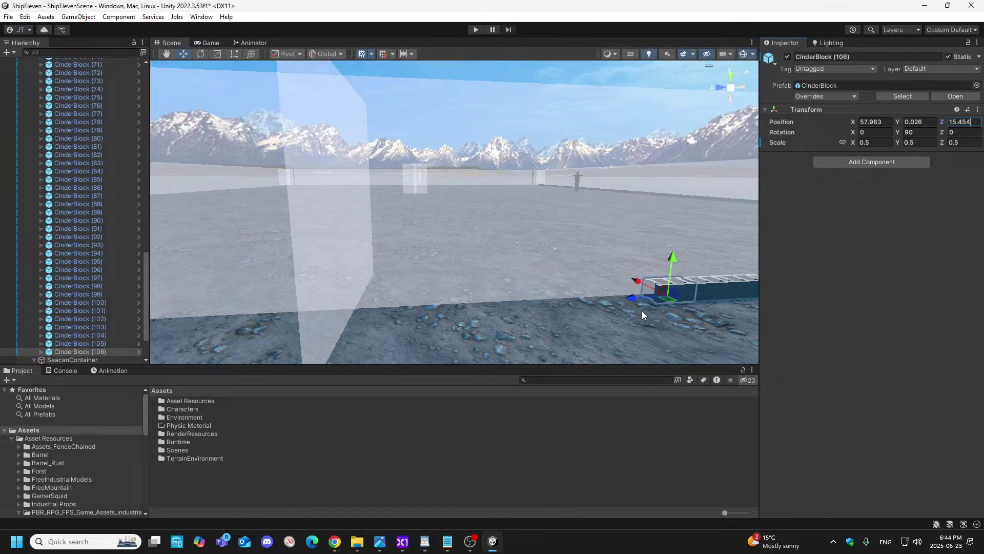
- Duplicate CinderBlock (106) and extend the row by setting the copy's Z position to 15.916
right_click(89, 351)
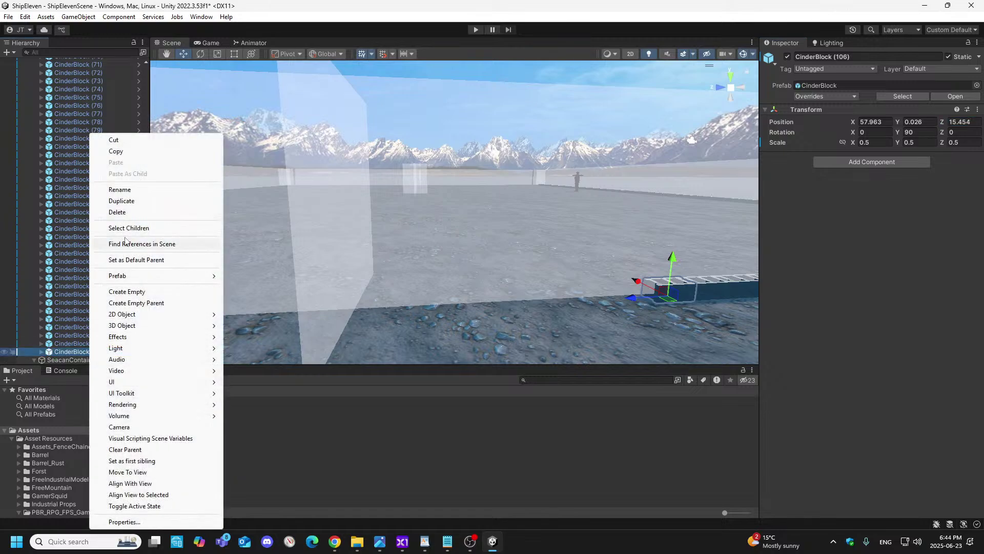
click(124, 201)
drag(629, 298, 603, 310)
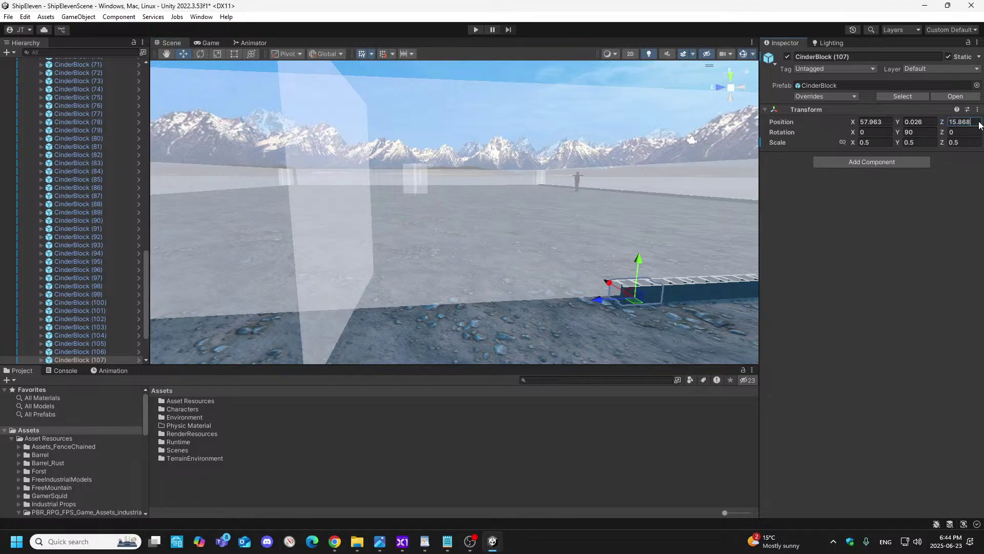
key(BackSpace)
key(BackSpace)
key(BackSpace)
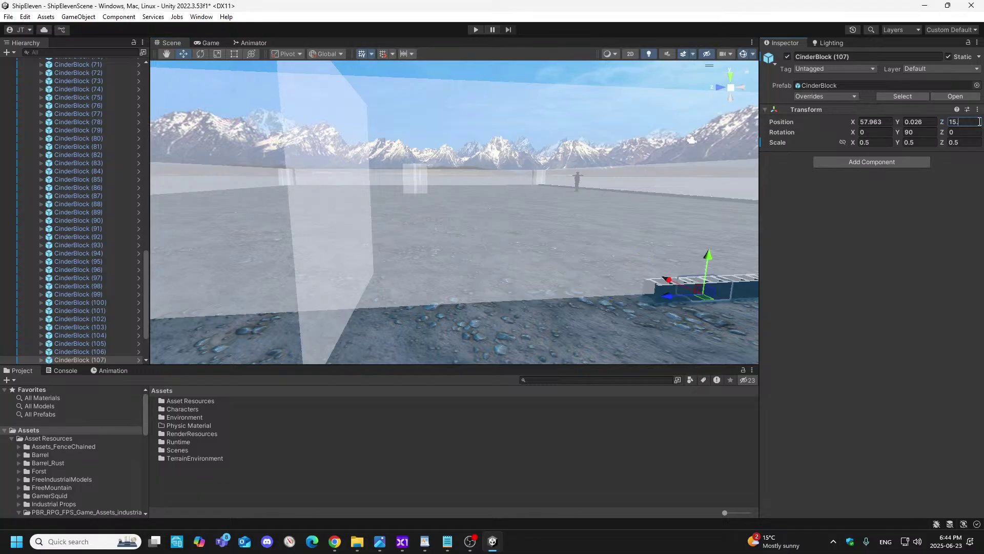
text(916)
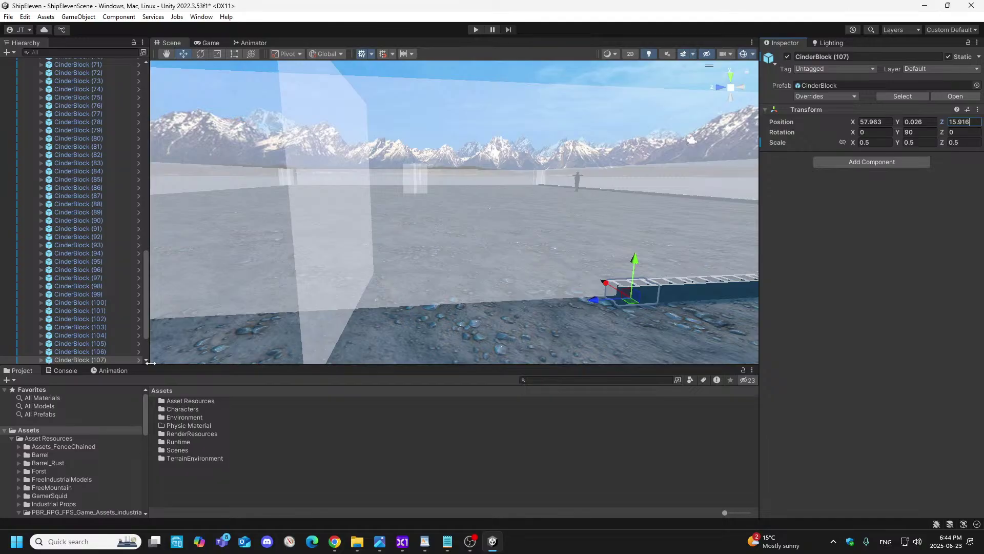
- Duplicate CinderBlock (107) and set the copy's Z position to 16.378 so it continues the row
scroll(98, 308, down, 3)
right_click(97, 297)
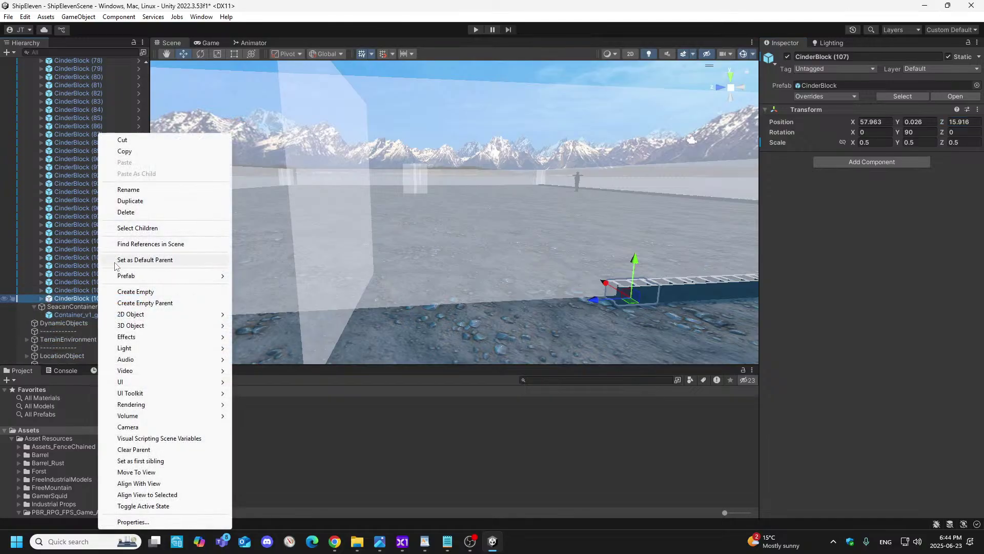
click(131, 201)
drag(598, 302, 558, 311)
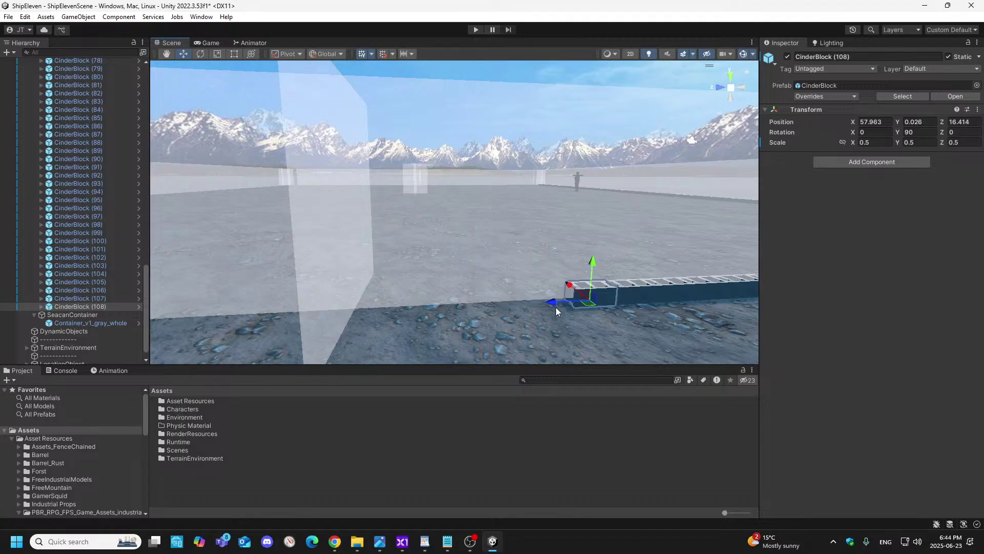
click(976, 121)
key(BackSpace)
key(BackSpace)
key(BackSpace)
text(378)
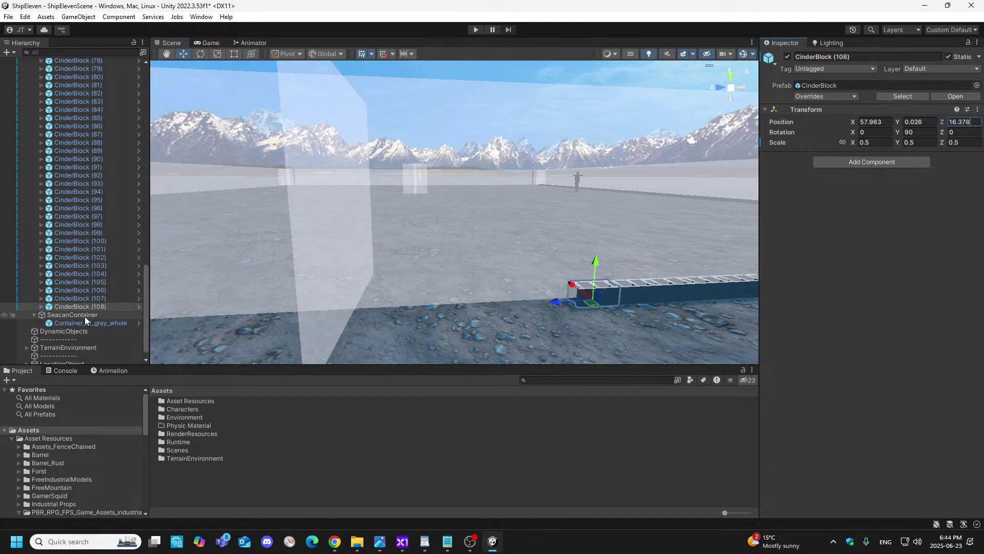
- Duplicate CinderBlock (108) and place the copy next in the row at Z position 16.84
right_click(116, 306)
click(149, 201)
drag(548, 307, 509, 316)
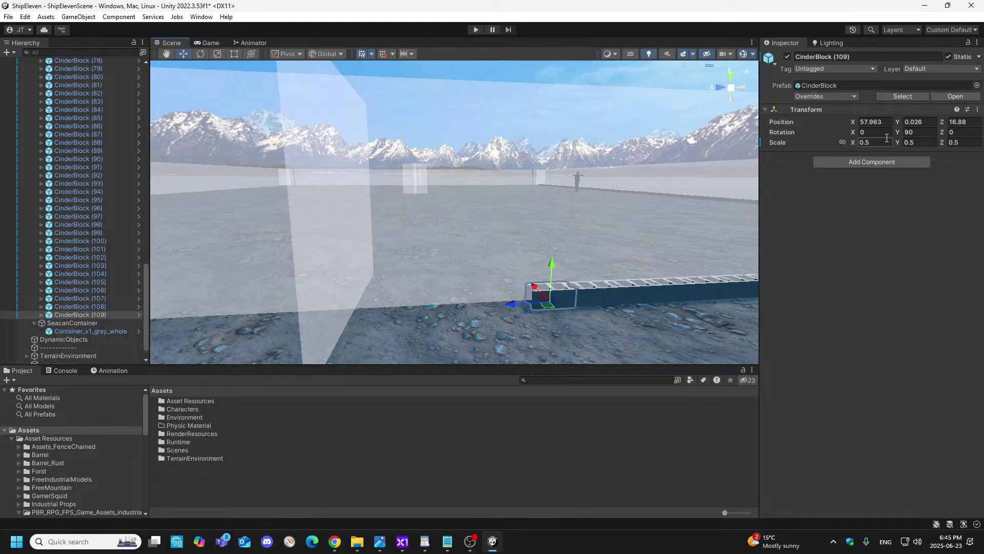
click(964, 121)
key(BackSpace)
text(4)
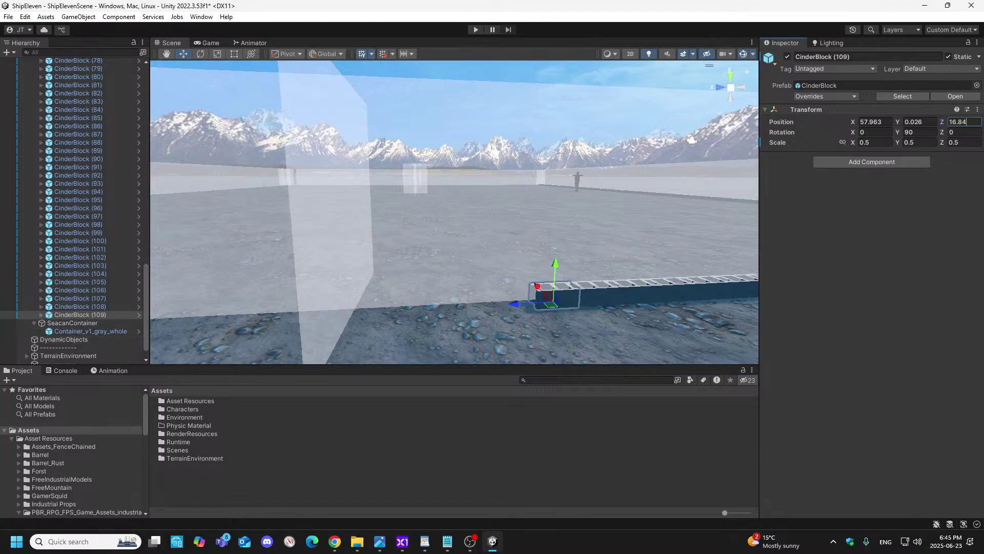
- Duplicate CinderBlock (109) and place the copy next in the row at Z position 17.302
right_click(88, 315)
click(121, 201)
drag(509, 310, 468, 313)
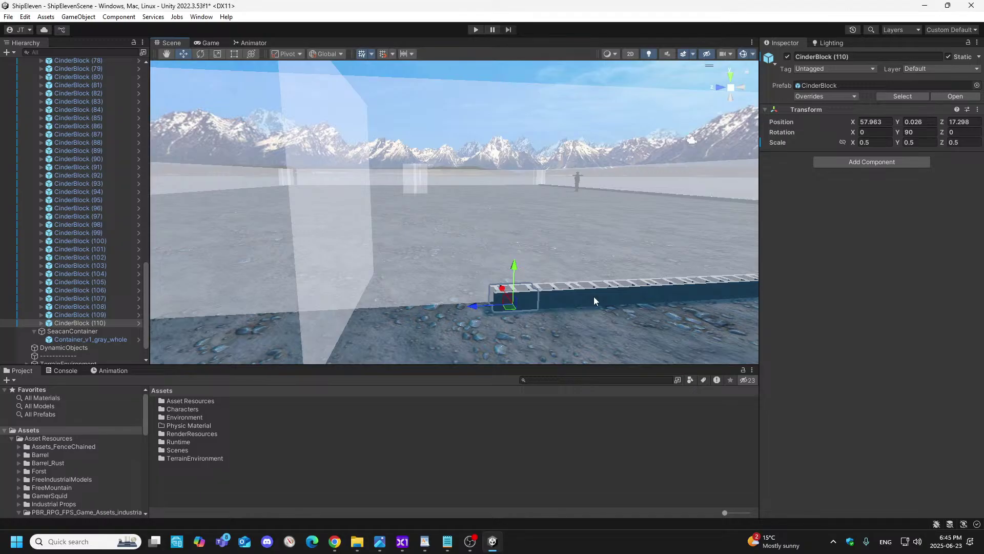
click(969, 123)
click(978, 122)
key(BackSpace)
key(BackSpace)
key(BackSpace)
text(302)
- Duplicate CinderBlock (110) and place the copy next in the row at Z position 17.764
right_click(100, 323)
click(132, 200)
drag(476, 310, 429, 324)
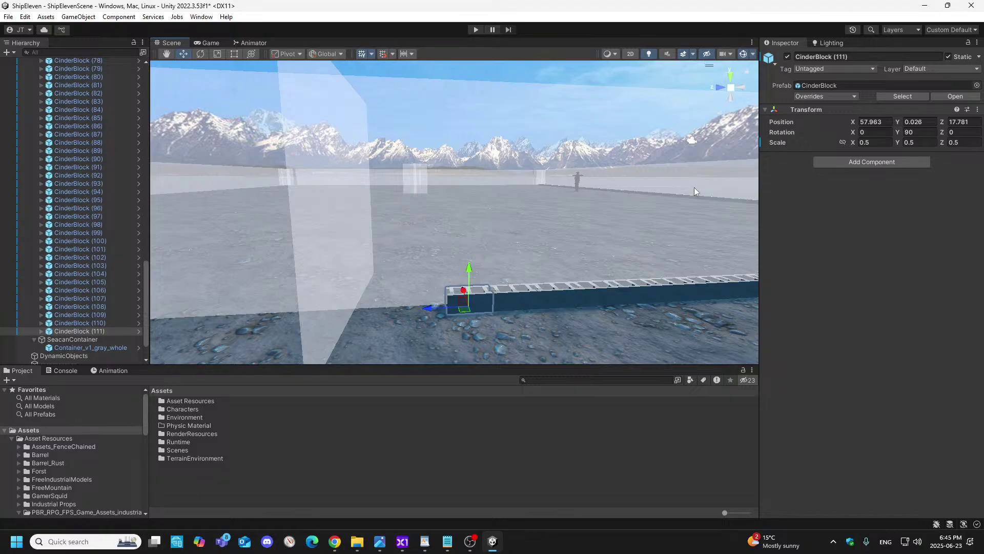
click(977, 121)
key(BackSpace)
key(BackSpace)
text(64)
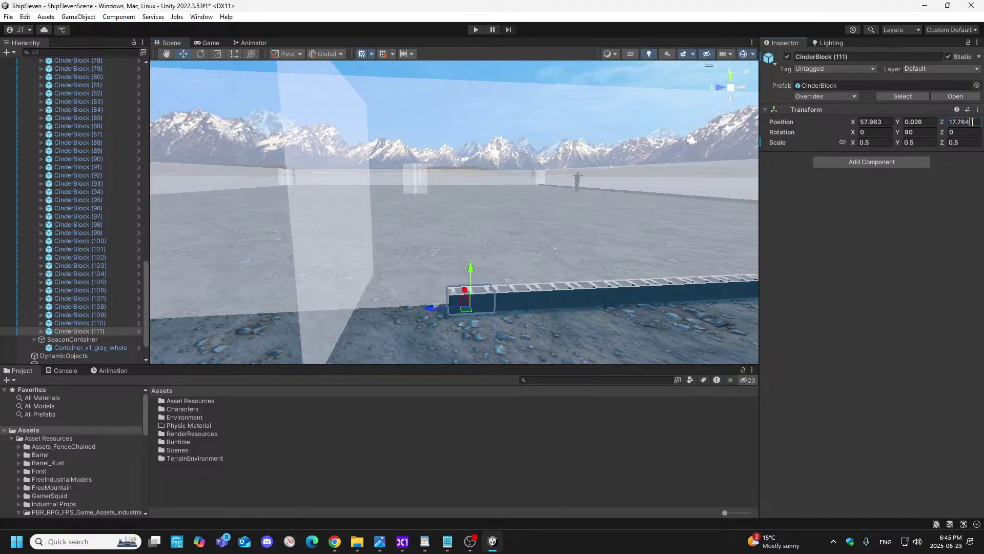
- Duplicate CinderBlock (111) and place the copy next in the row at Z position 18.226
right_click(98, 333)
click(130, 200)
drag(427, 305, 386, 317)
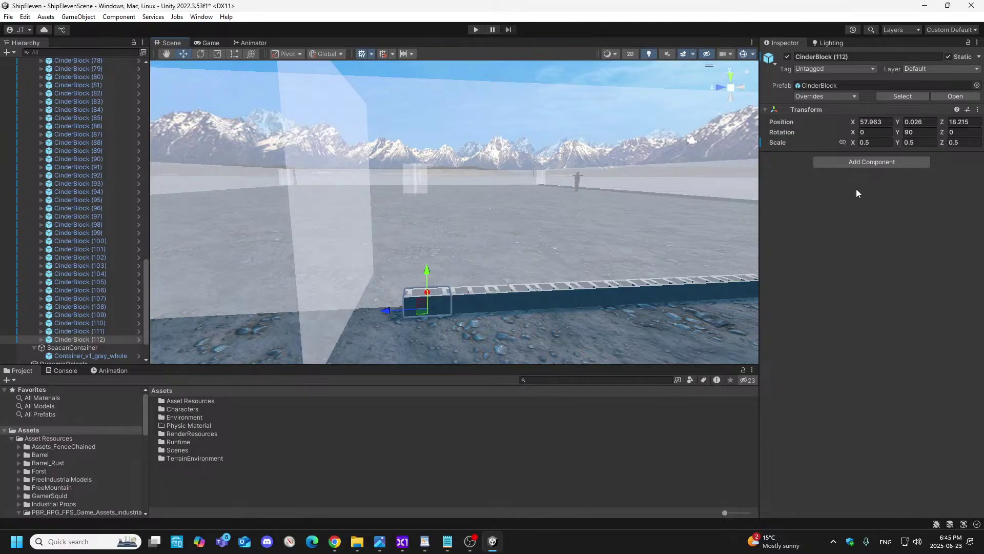
click(977, 121)
key(BackSpace)
key(BackSpace)
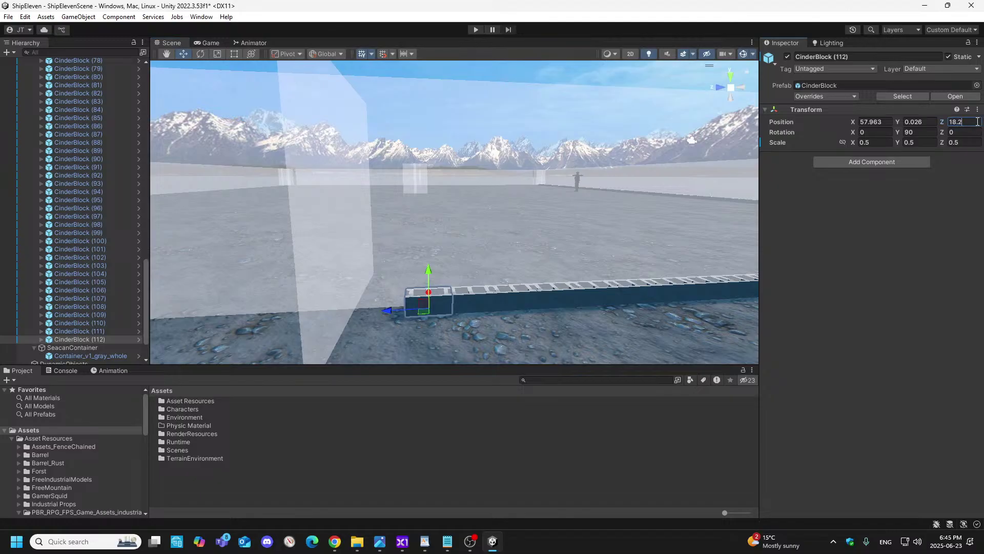
text(26)
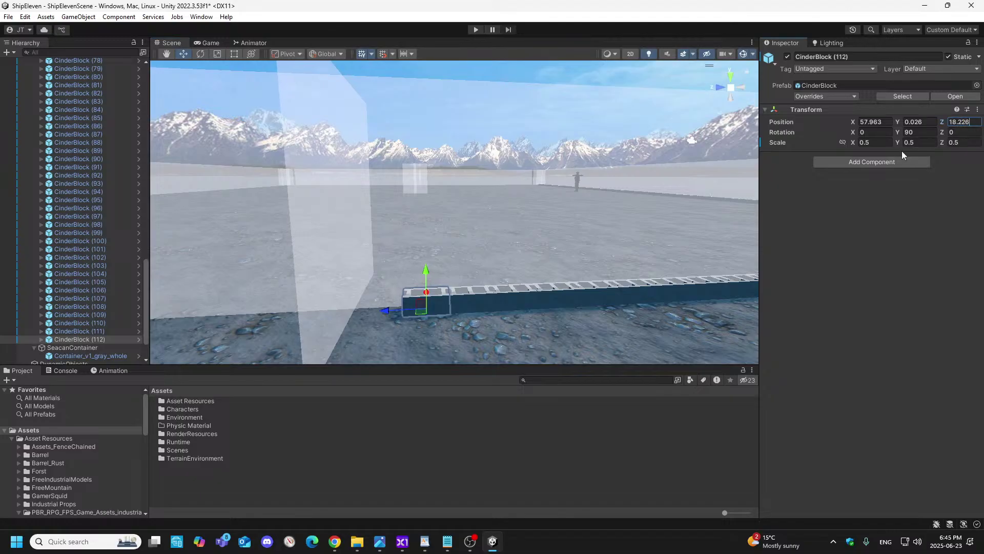
- Duplicate CinderBlock (112) and place the copy next in the row at Z position 18.688
right_click(100, 339)
click(132, 200)
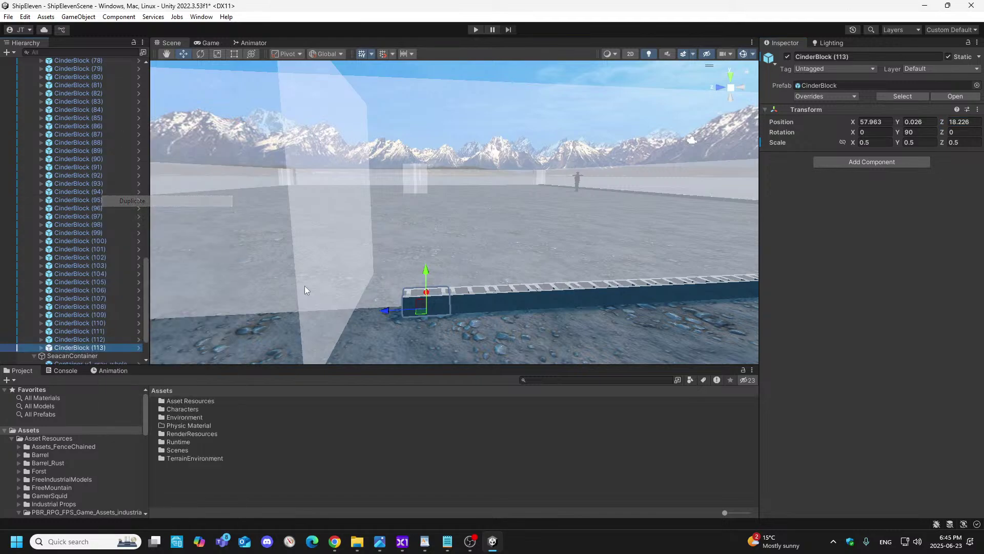
drag(382, 308, 337, 319)
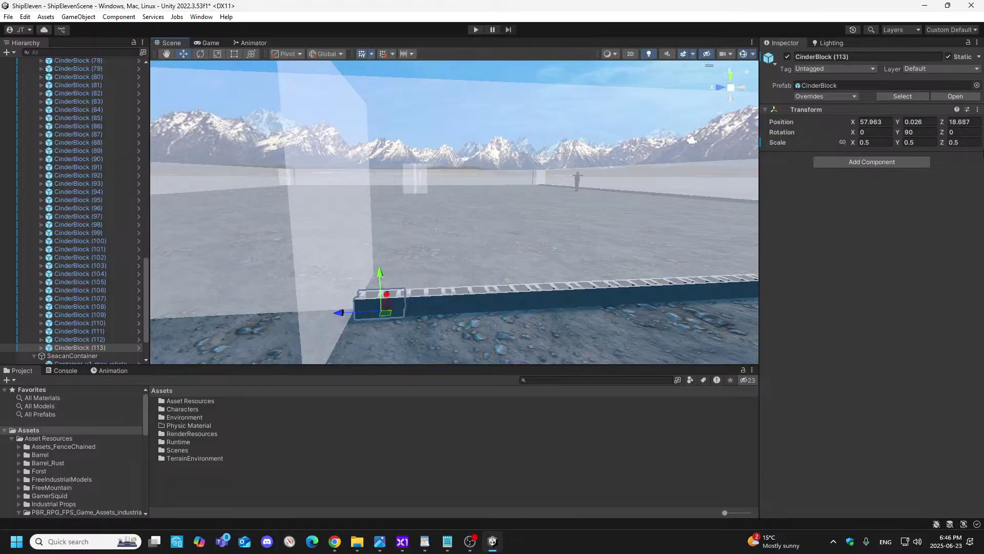
click(976, 123)
key(BackSpace)
text(8)
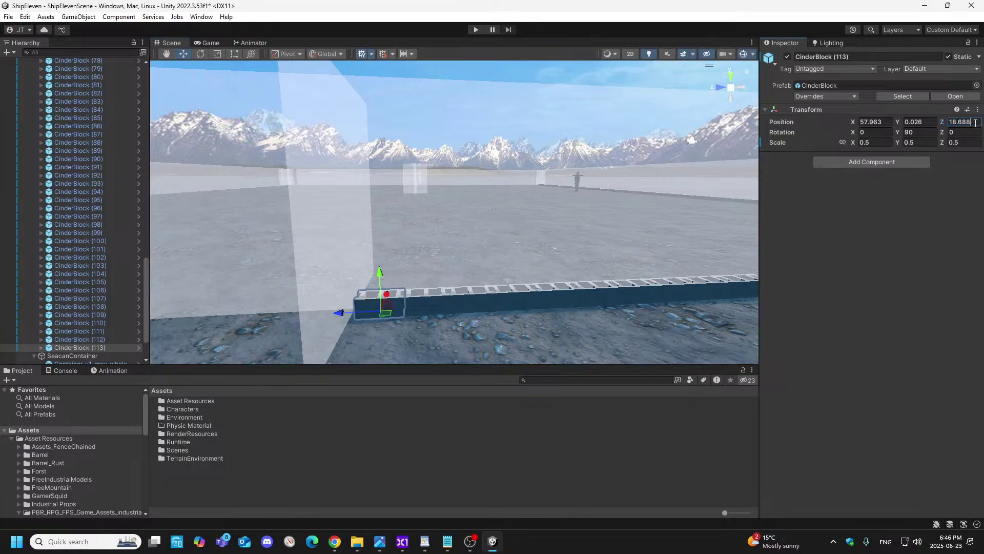
- Set the Z position of CinderBlock (113) to 19.15
right_drag(428, 262, 431, 260)
key(s)
key(a)
key(w)
key(s)
key(a)
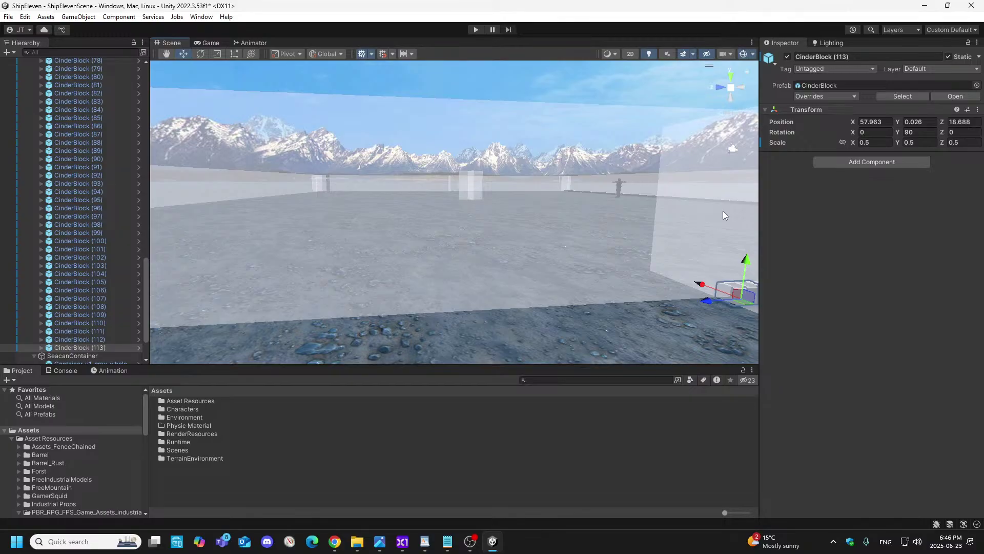
click(966, 121)
text(19.)
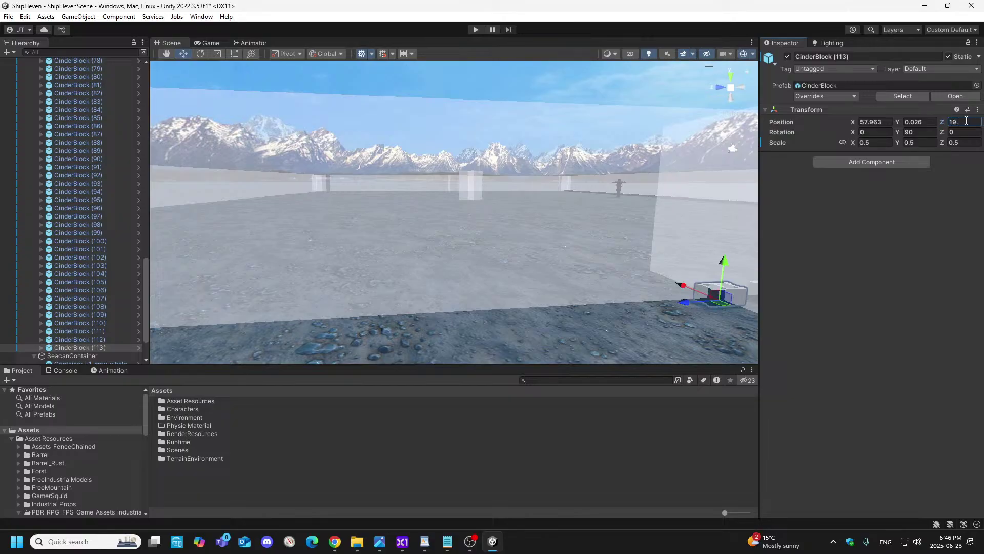
text(15)
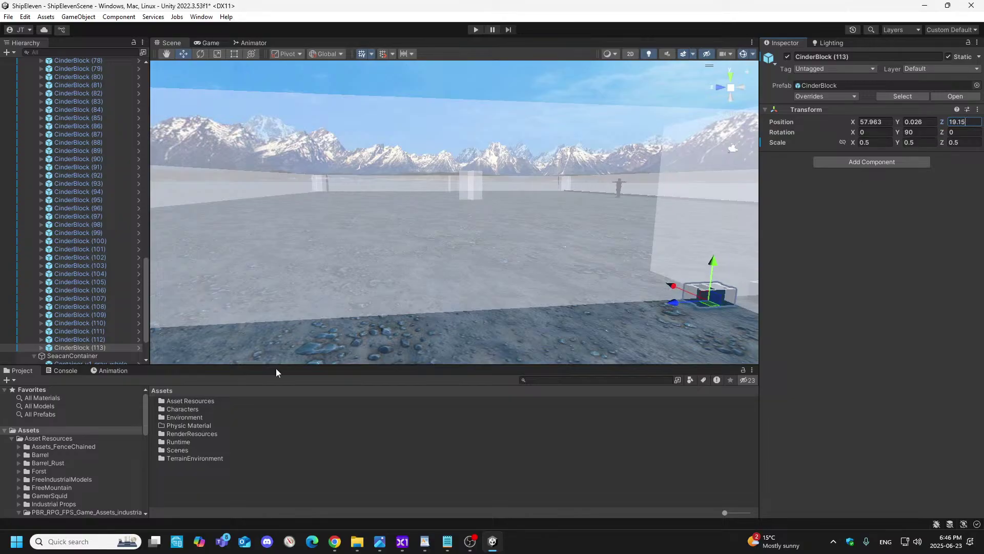
- Duplicate CinderBlock (113) and set the copy's Z position to 19.612
scroll(77, 307, down, 3)
right_click(91, 293)
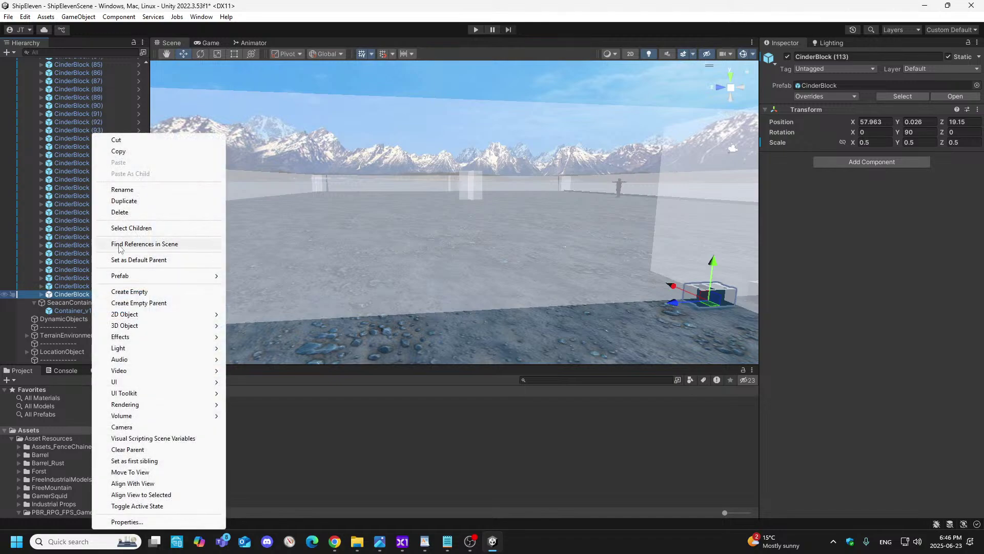
click(134, 201)
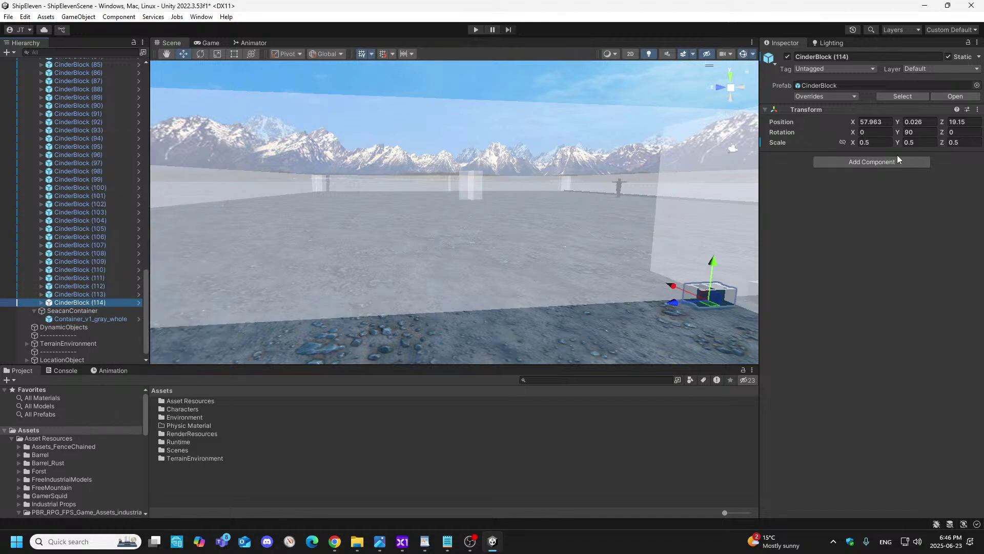
click(973, 122)
key(BackSpace)
key(BackSpace)
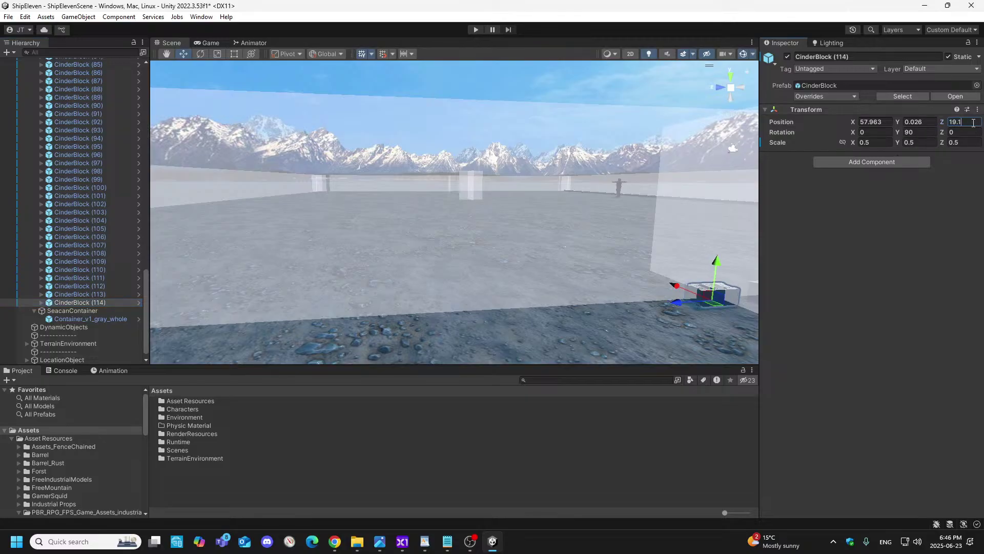
text(612)
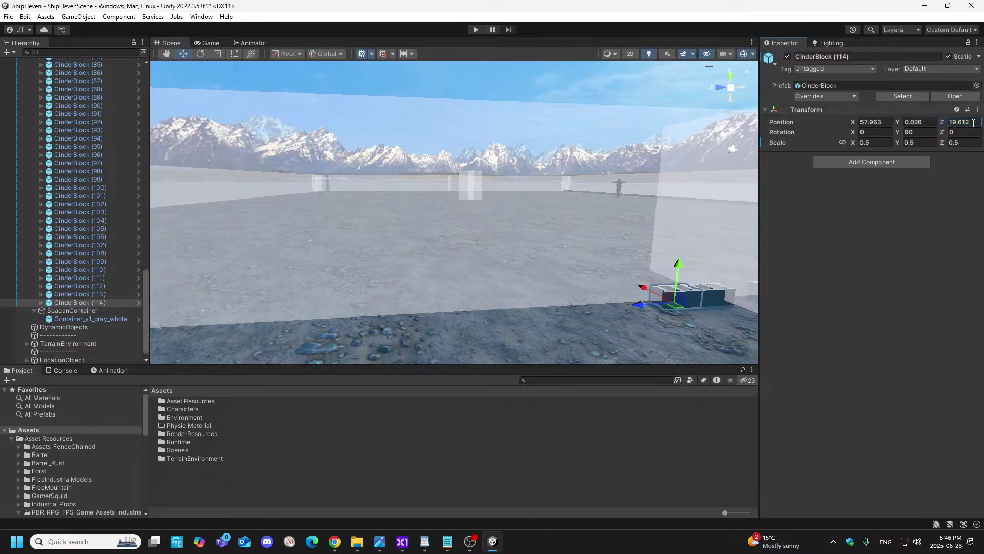
- Close the gap in the block row by setting the Z position of CinderBlock (113) to 18.688
right_drag(657, 268, 652, 281)
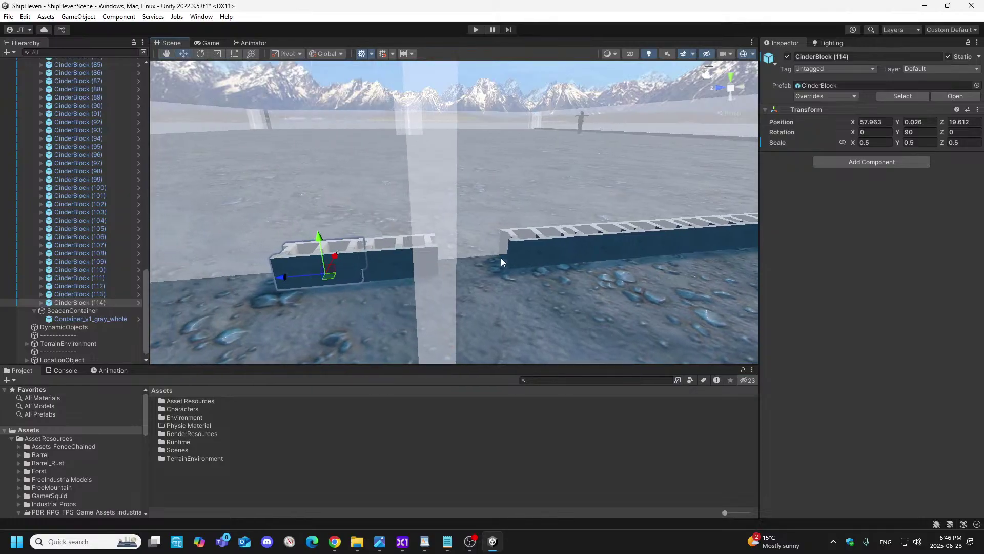
click(538, 251)
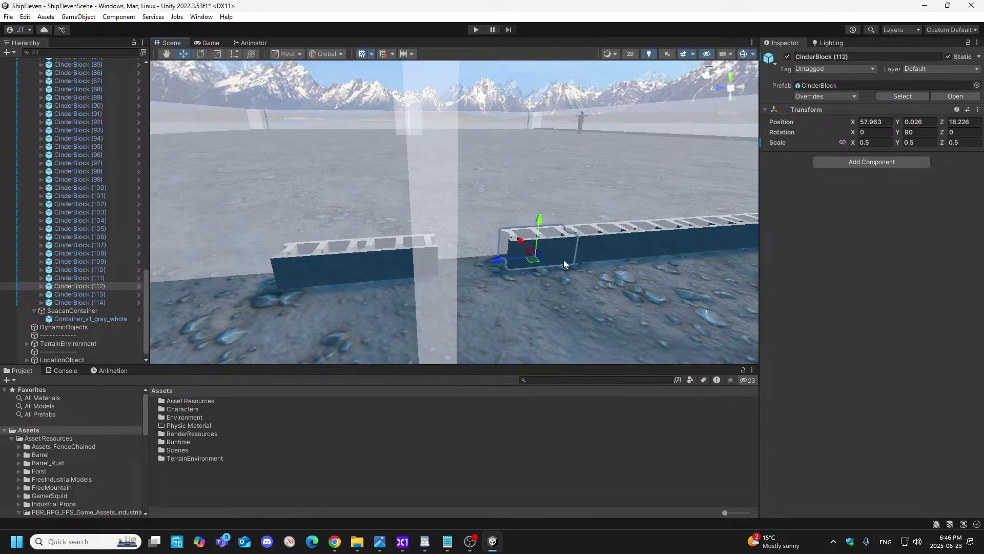
click(377, 267)
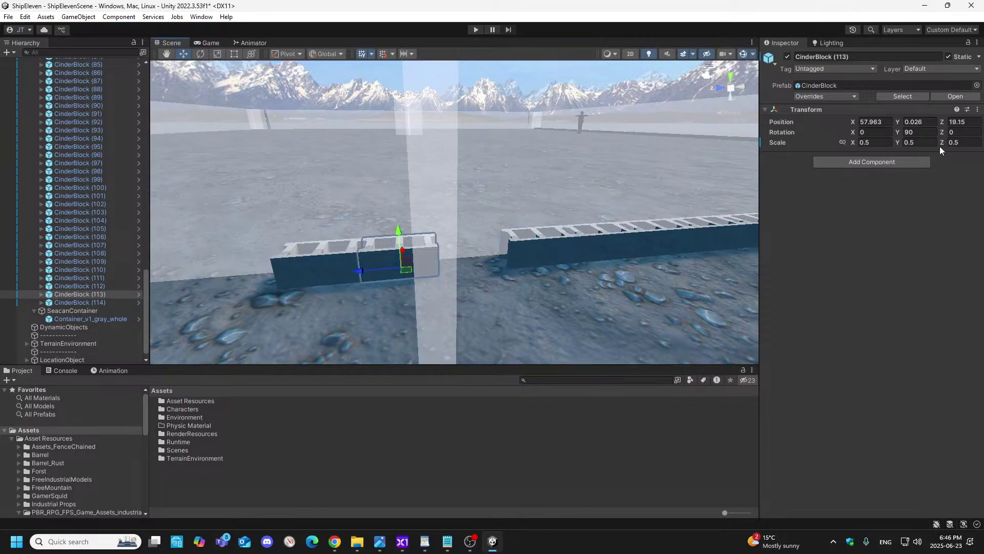
click(971, 121)
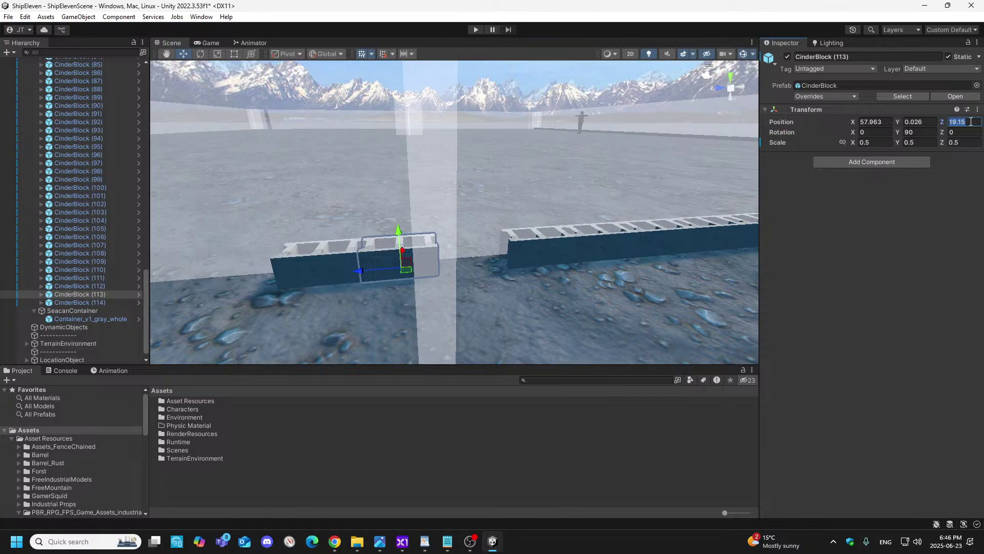
text(18.)
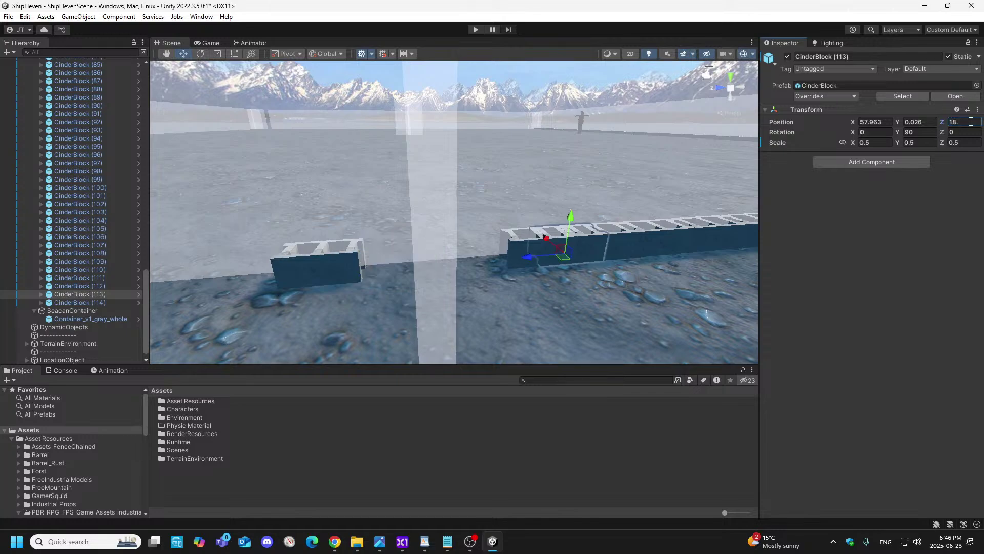
text(688)
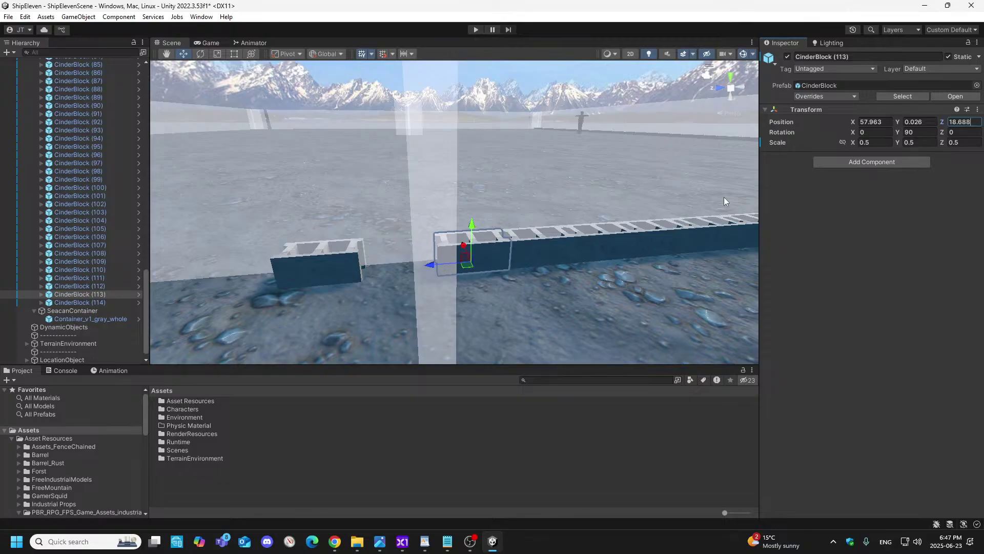
- Set the Z position of CinderBlock (114), the detached block at the end of the row, to 19.15
click(354, 283)
click(971, 123)
text(19.15)
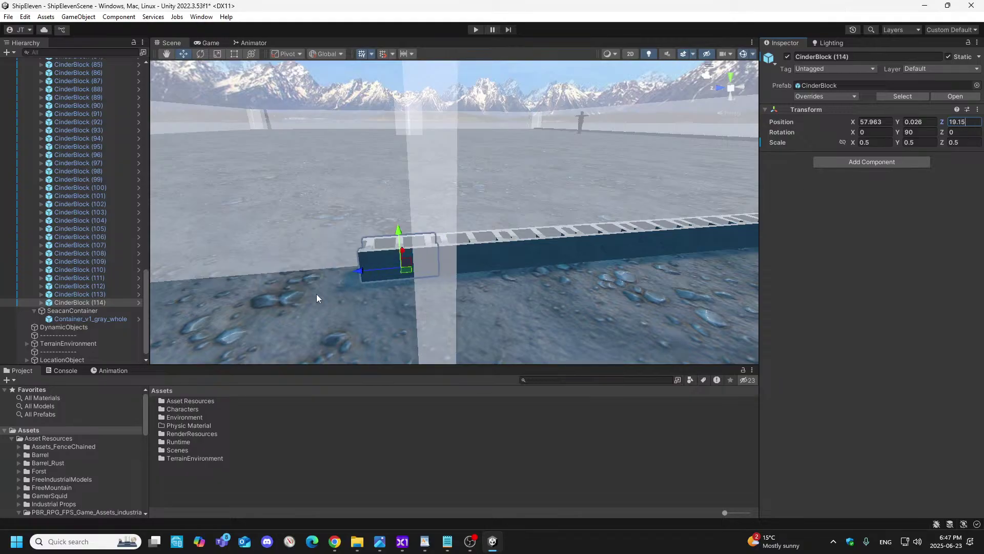
- Duplicate CinderBlock (114) and set the copy's Z position to 19.612
right_click(99, 303)
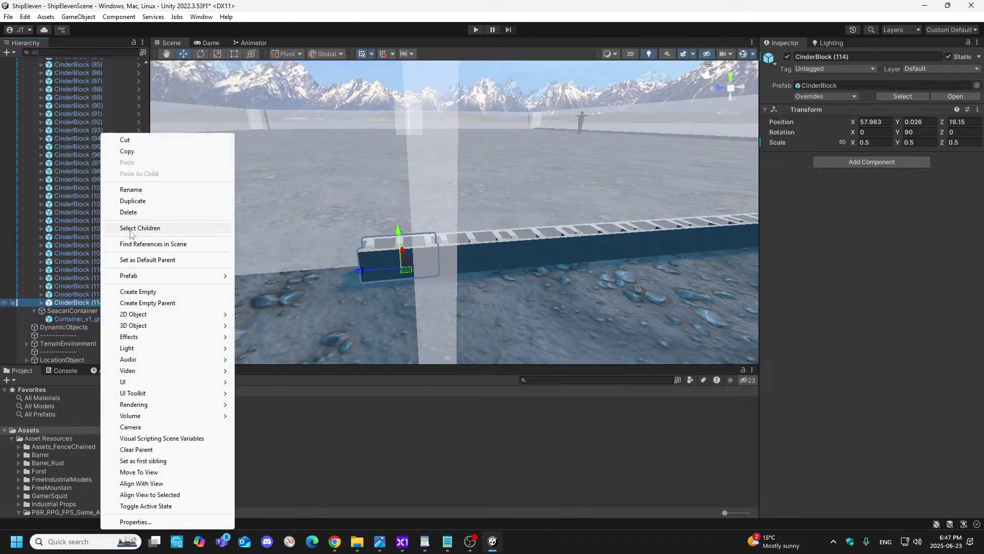
click(133, 200)
drag(353, 272, 281, 299)
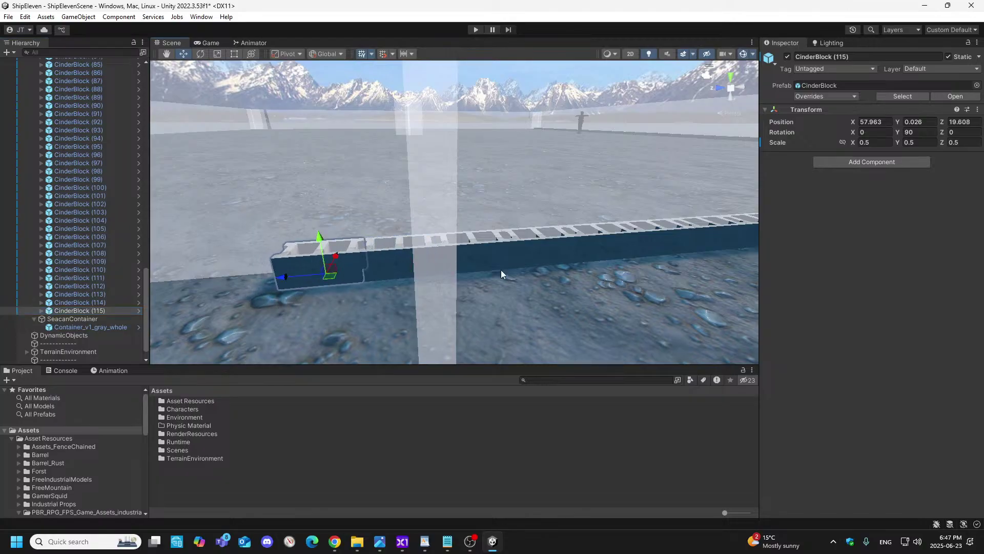
double_click(977, 122)
text(6)
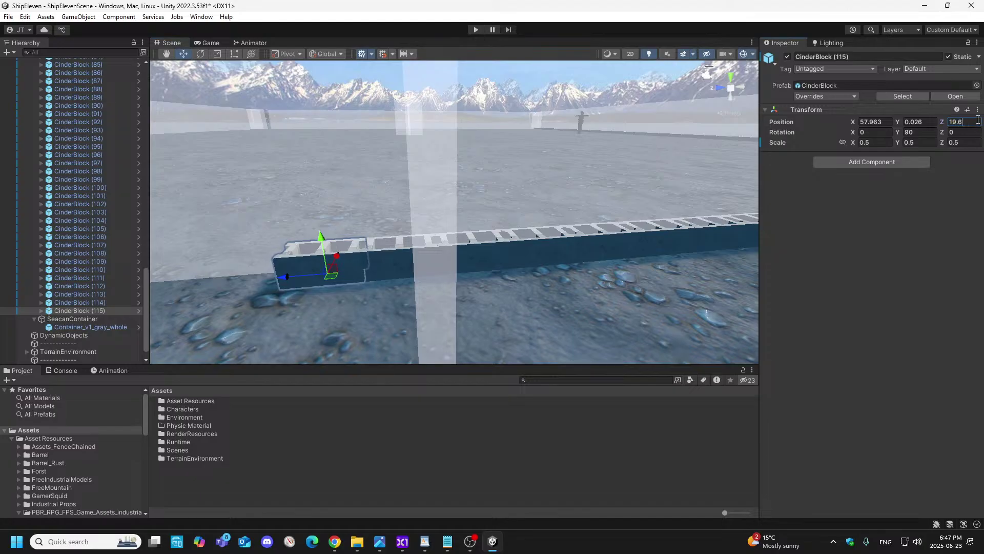
text(12)
- Duplicate CinderBlock (115) and set the copy's Z position to 20.074
right_drag(345, 285, 344, 254)
key(a)
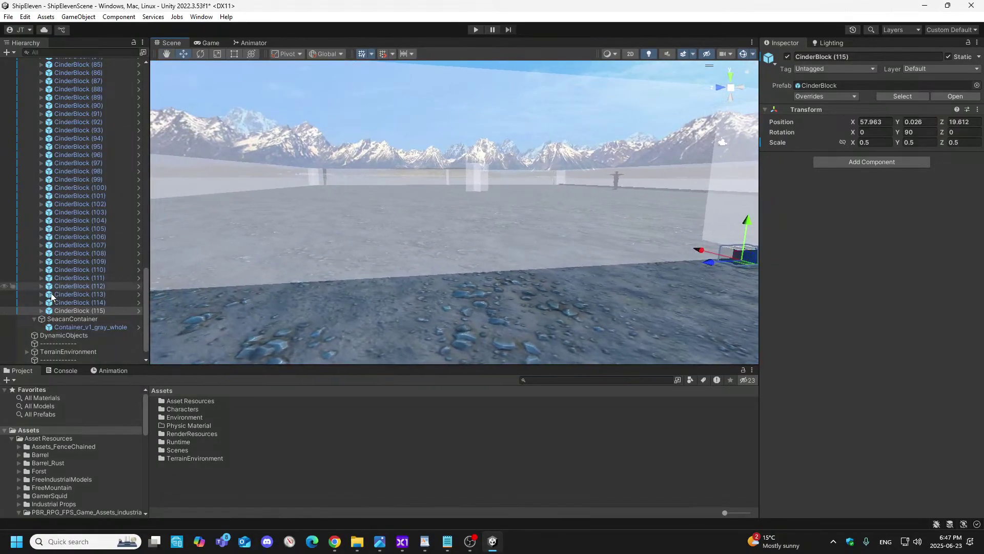
right_click(85, 311)
click(118, 201)
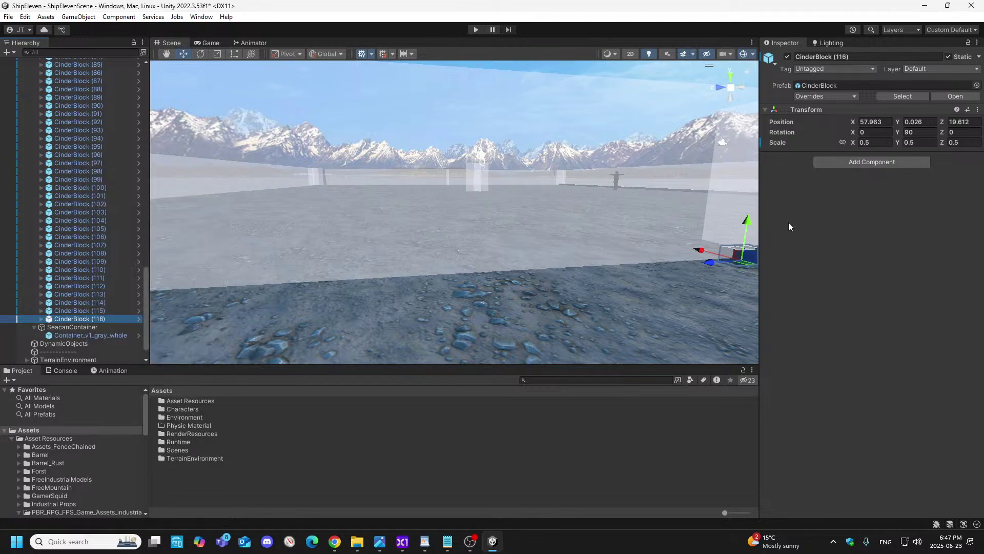
click(971, 123)
text(20.074)
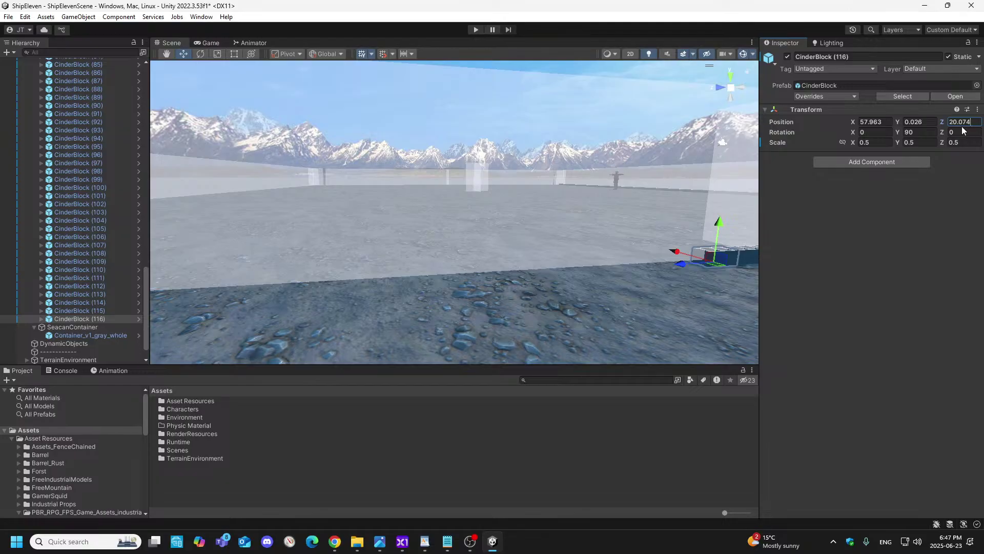
drag(681, 266, 621, 286)
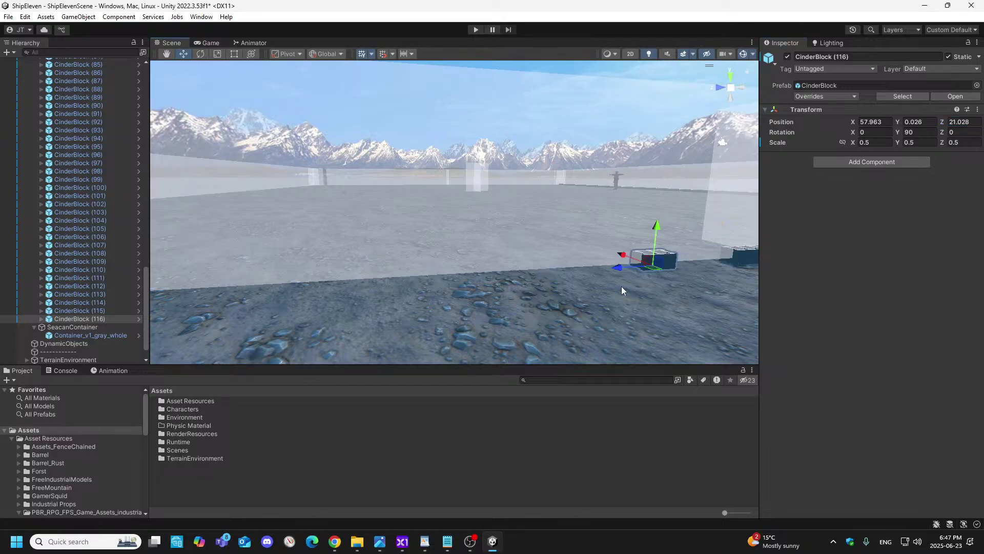
key(ctrl+z)
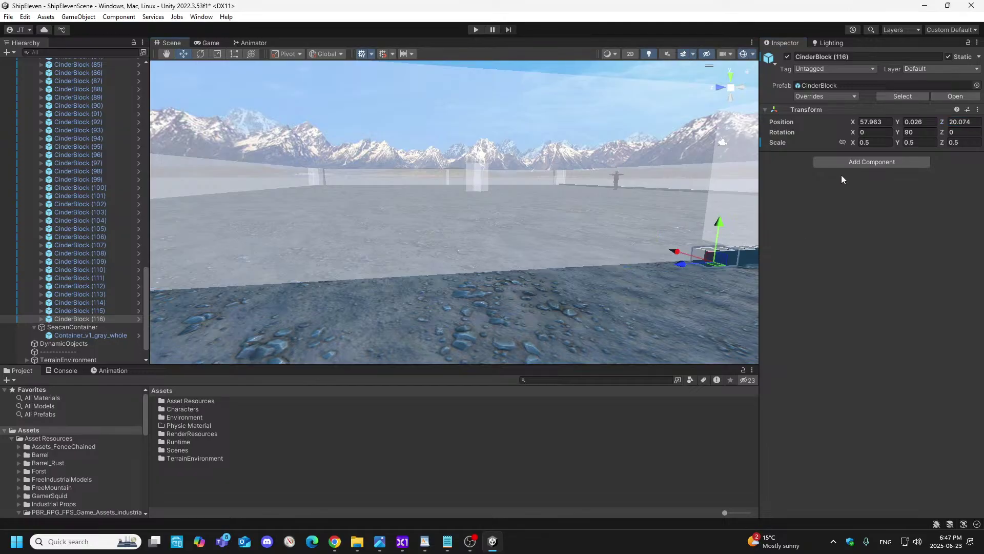
- Duplicate CinderBlock (116) and place the copy next in the row at Z position 20.536
right_click(106, 319)
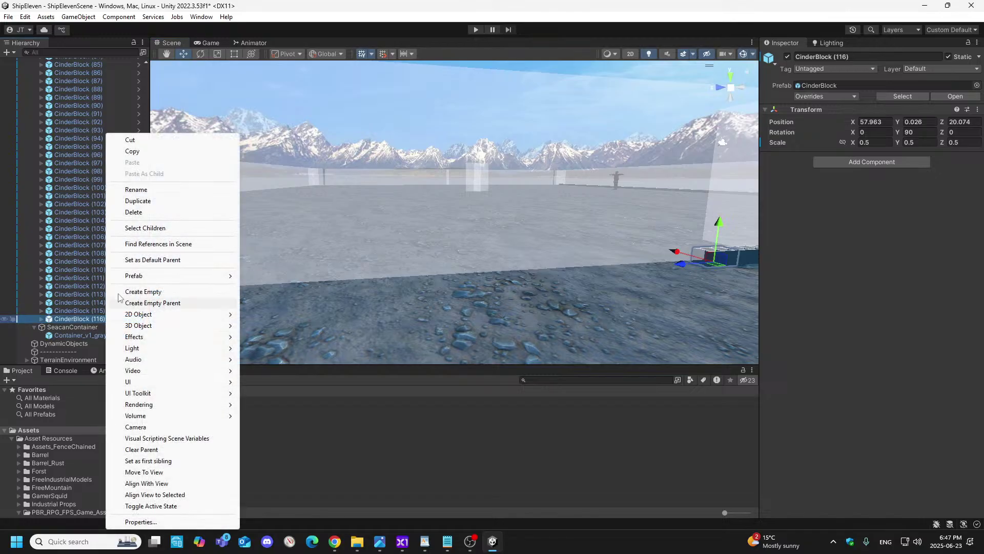
click(153, 201)
drag(681, 266, 655, 275)
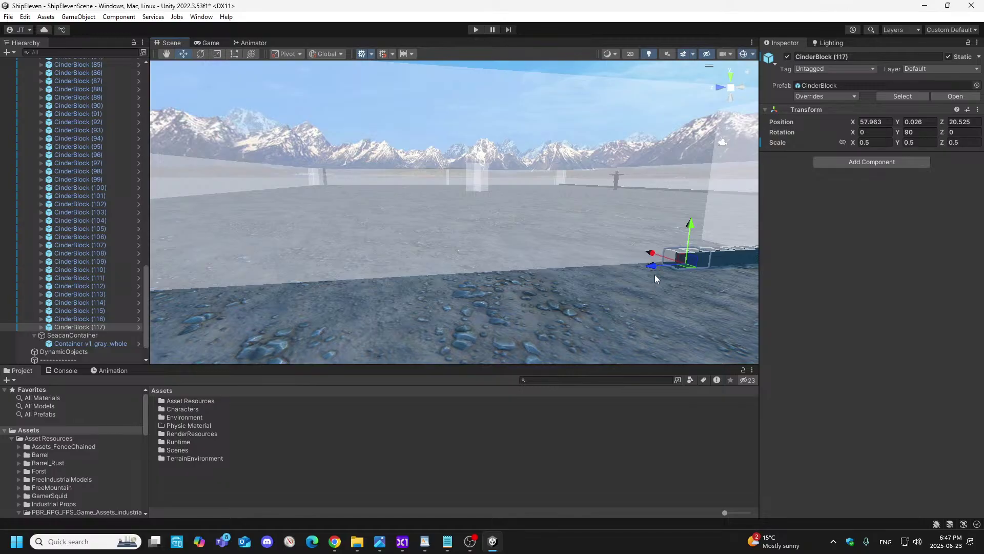
click(977, 121)
key(BackSpace)
key(BackSpace)
text(36)
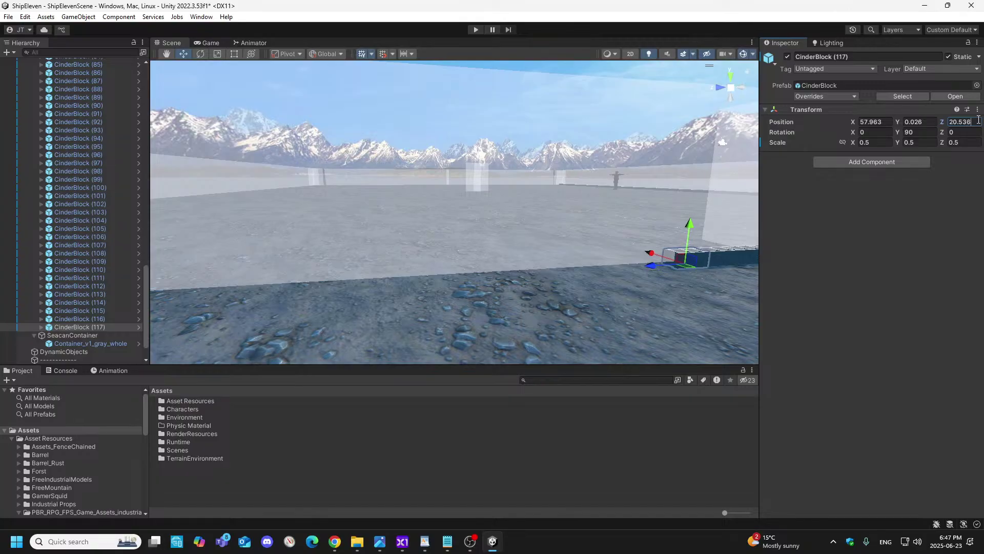
- Duplicate CinderBlock (117) and place the copy next in the row at Z position 20.998
right_click(103, 328)
click(130, 202)
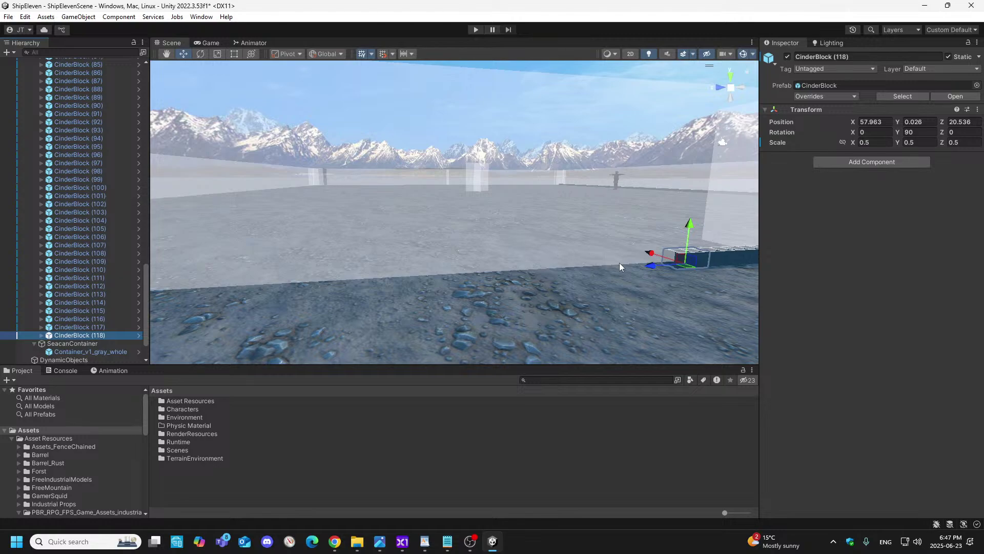
drag(650, 263, 623, 272)
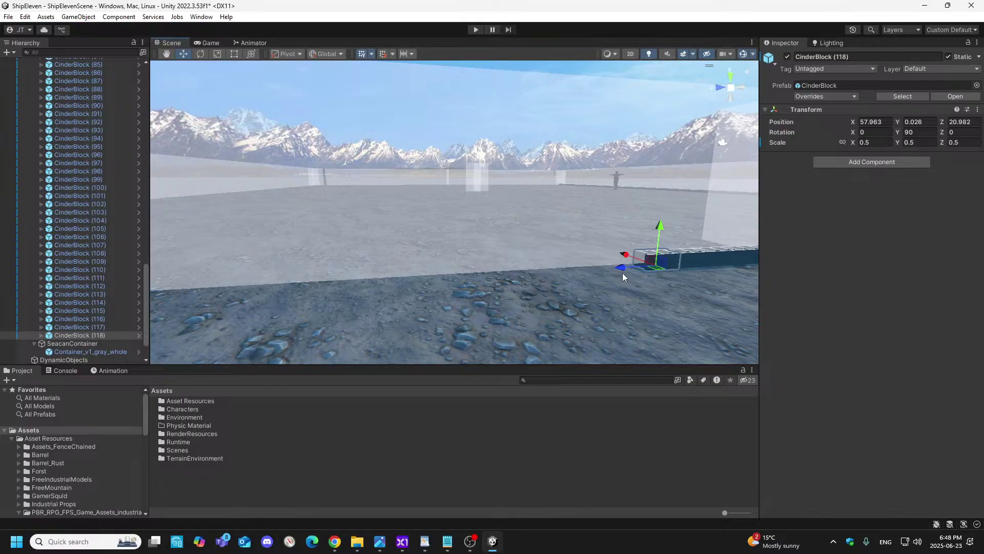
click(978, 121)
key(BackSpace)
key(BackSpace)
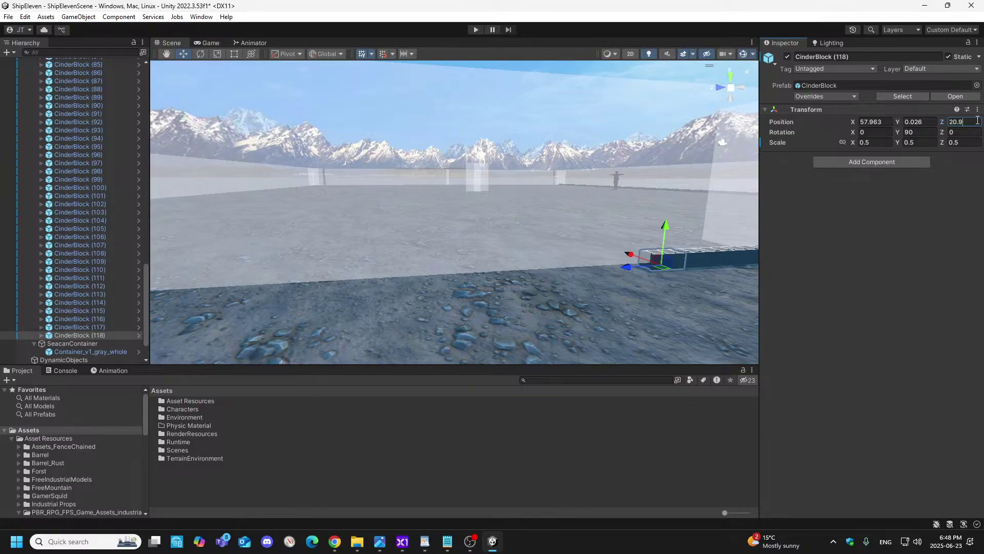
text(98)
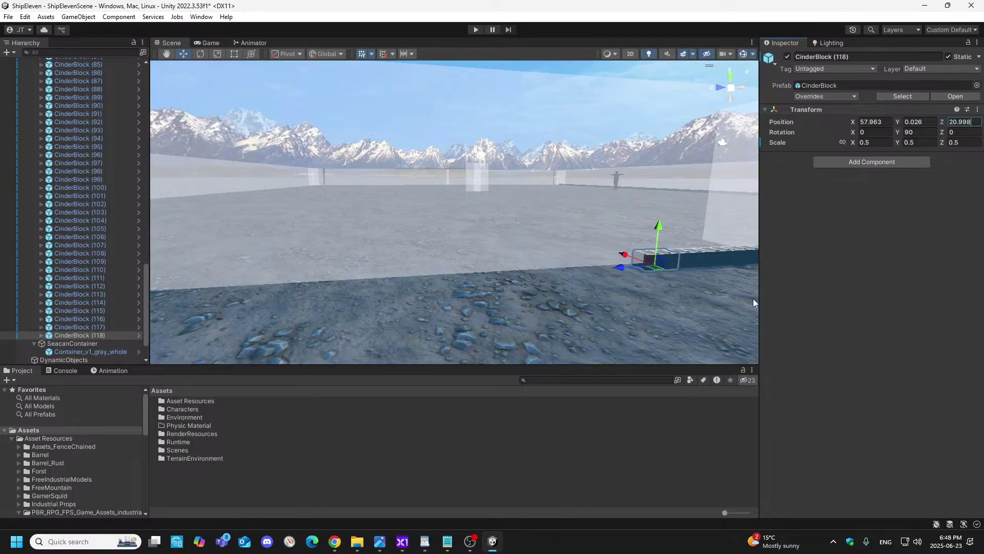
drag(618, 269, 580, 280)
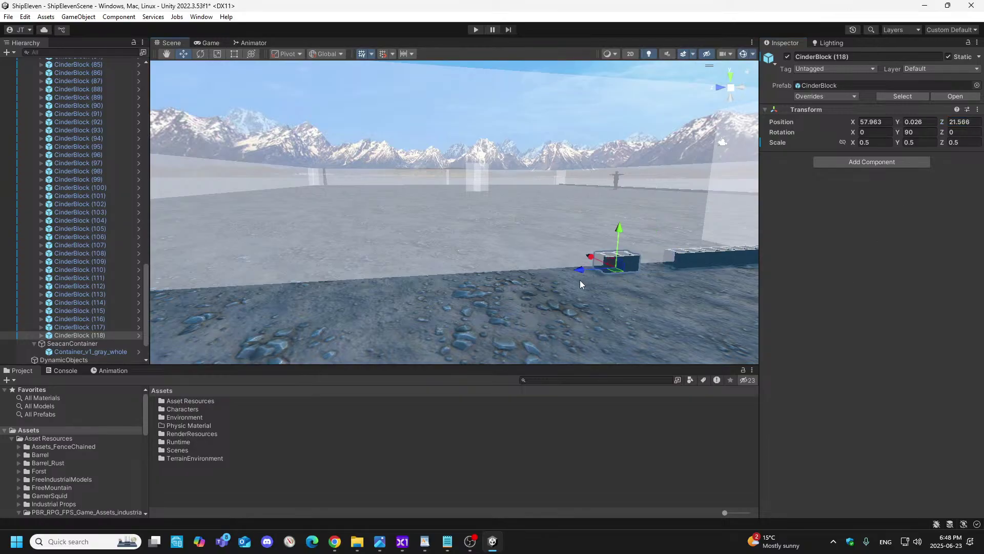
key(ctrl+z)
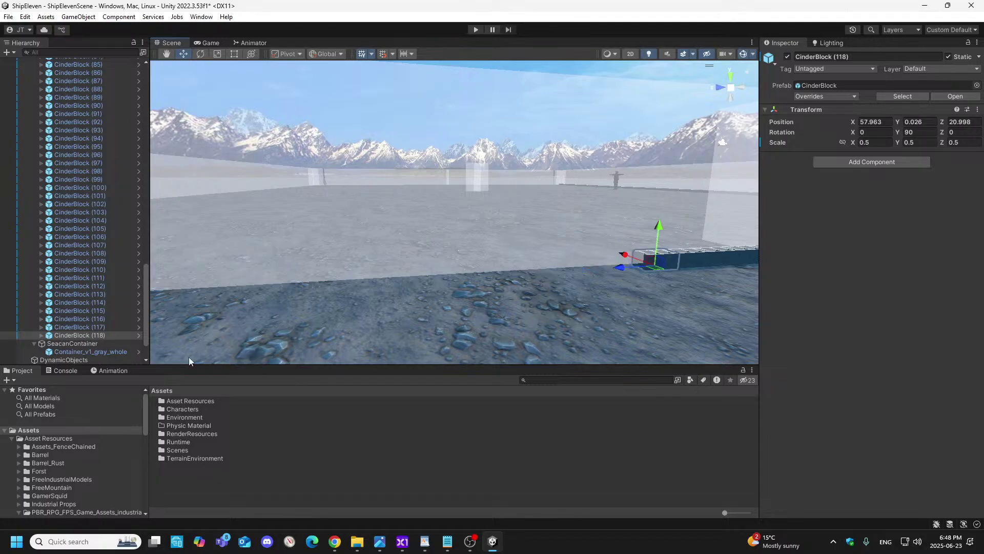
- Duplicate CinderBlock (118) and place the copy next in the row at Z position 21.46
right_click(107, 336)
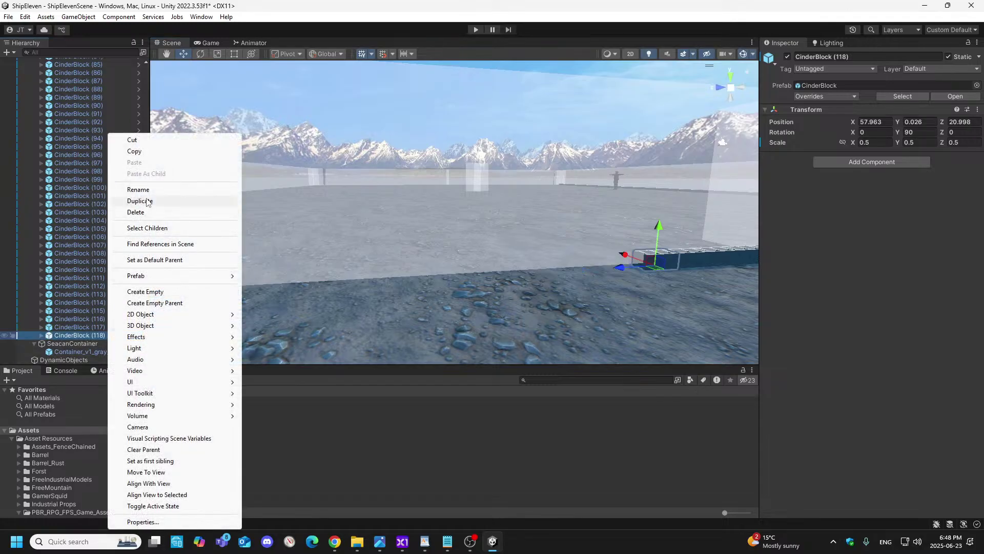
click(147, 201)
drag(621, 268, 588, 281)
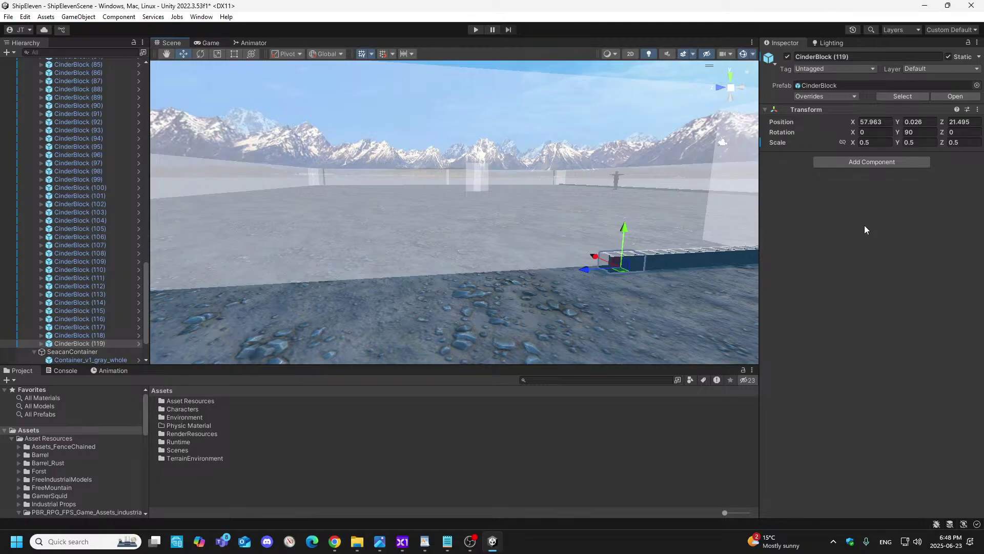
click(975, 122)
key(BackSpace)
key(BackSpace)
text(6)
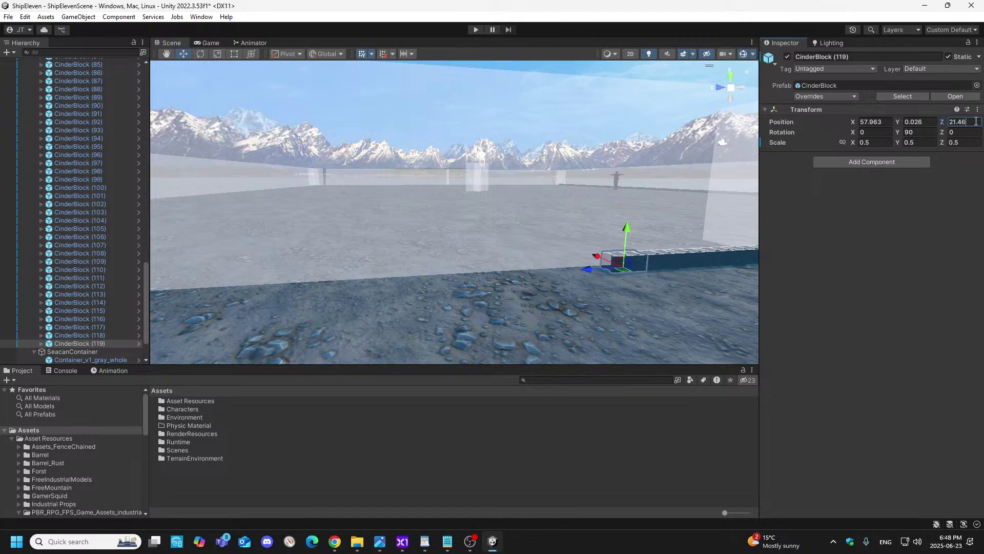
- Duplicate CinderBlock (119) and place the copy next in the row at Z position 21.922
scroll(98, 339, down, 2)
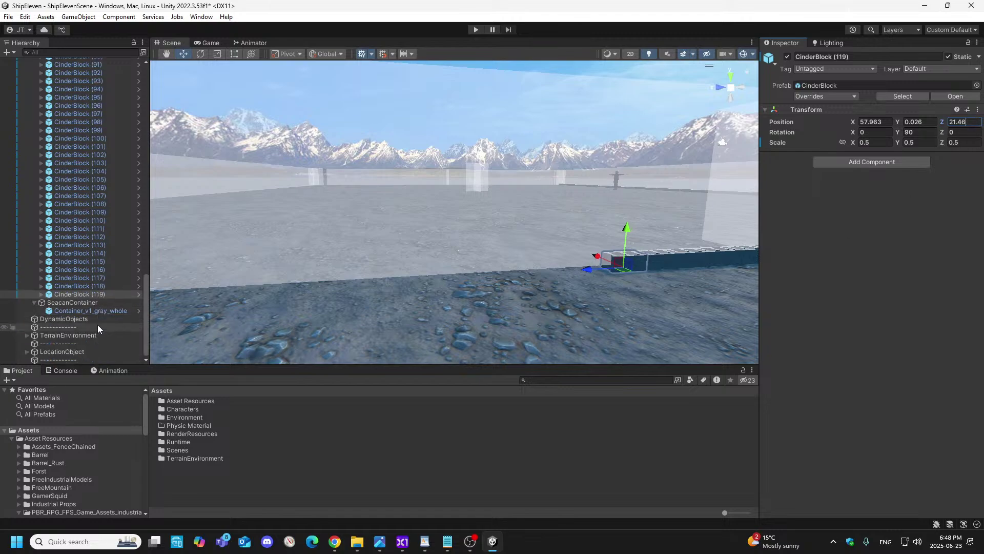
right_click(106, 296)
click(141, 200)
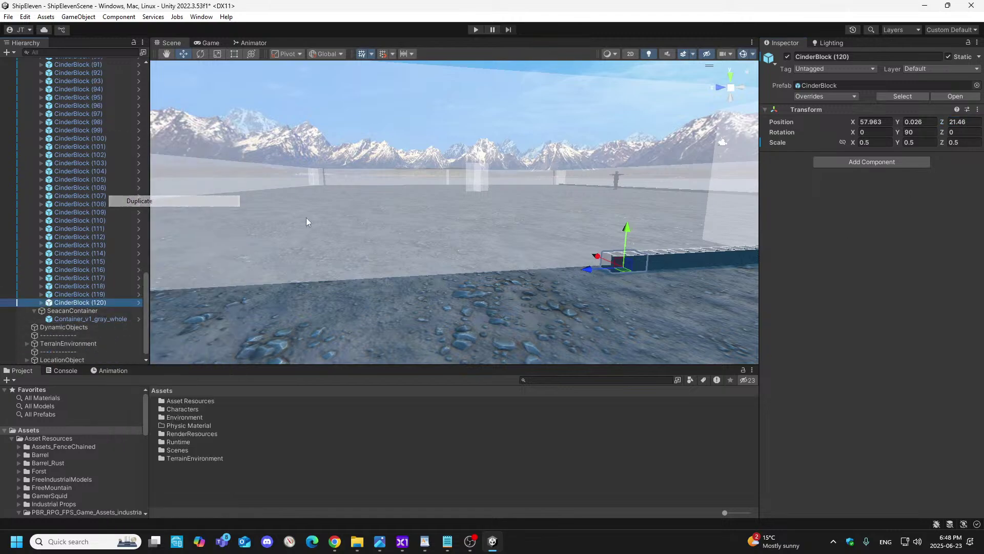
drag(588, 265, 552, 274)
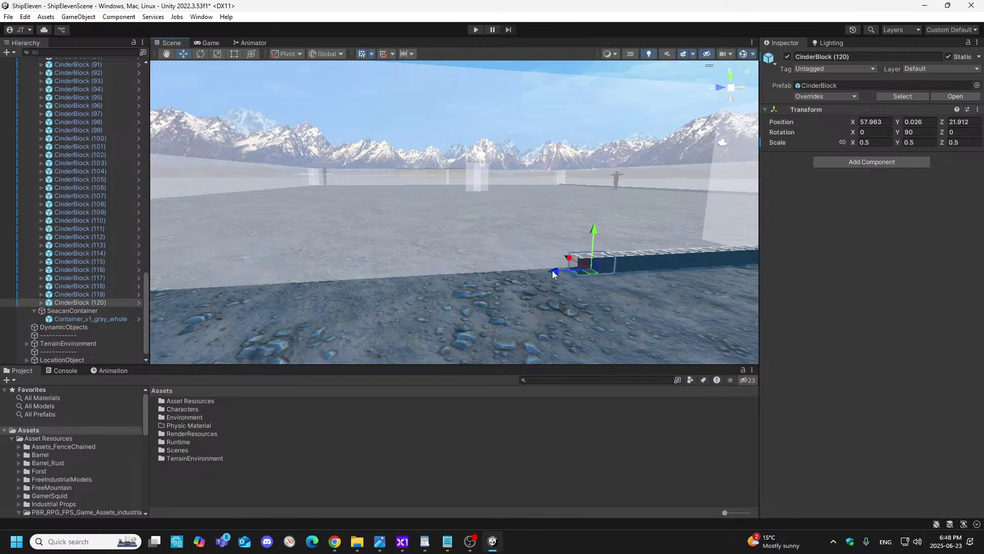
click(971, 122)
key(BackSpace)
key(BackSpace)
text(22)
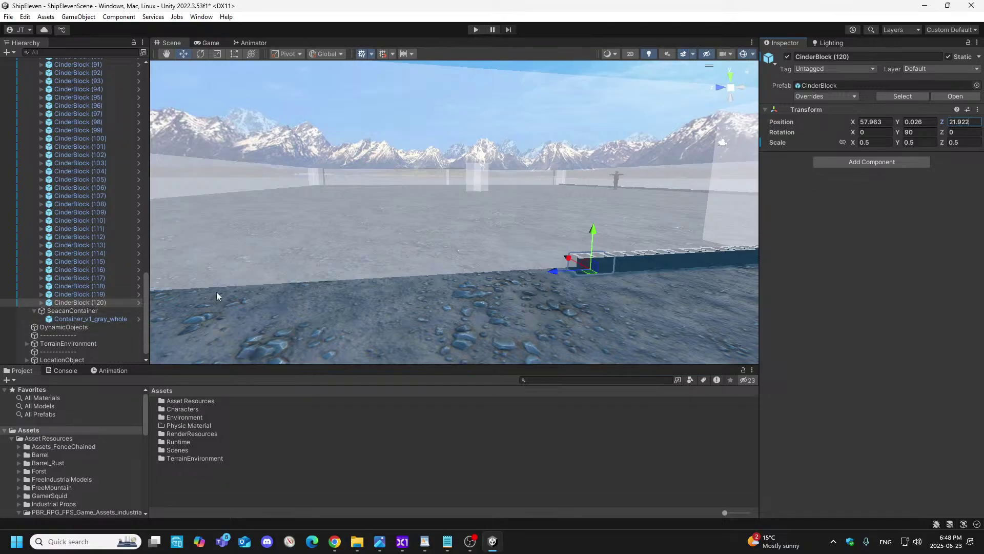
drag(548, 268, 515, 282)
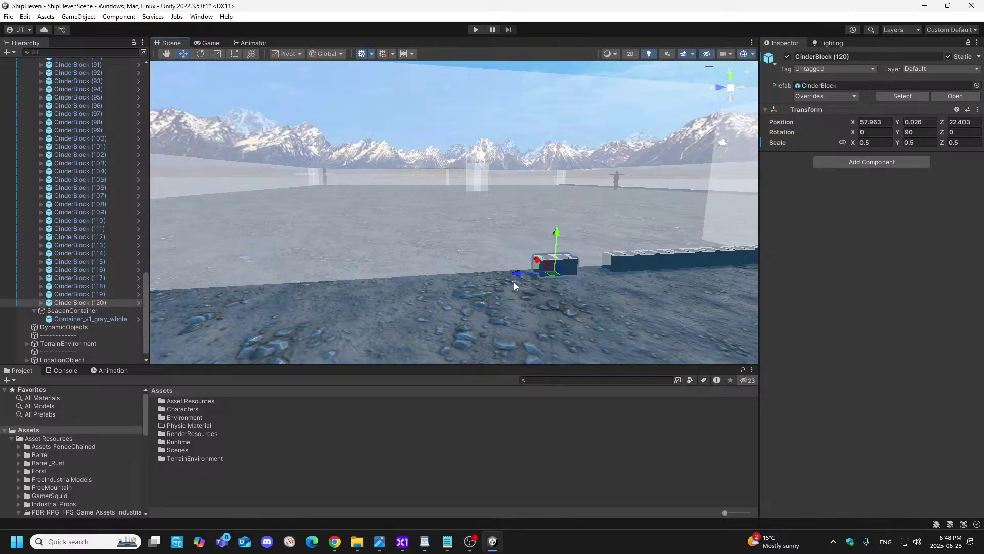
key(ctrl+z)
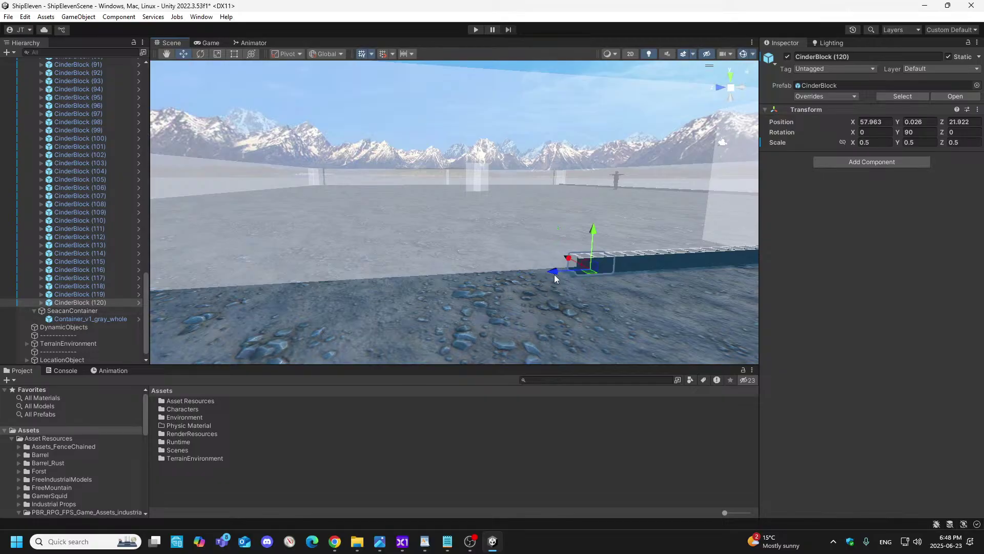
- Duplicate CinderBlock (120) and place the copy next in the row at Z position 22.384
right_click(101, 302)
click(140, 201)
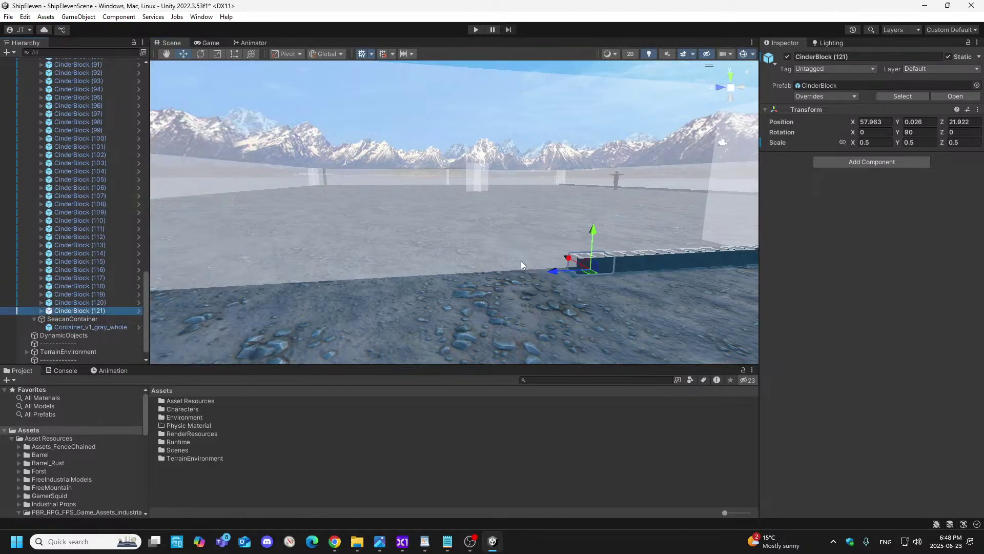
drag(555, 272, 517, 290)
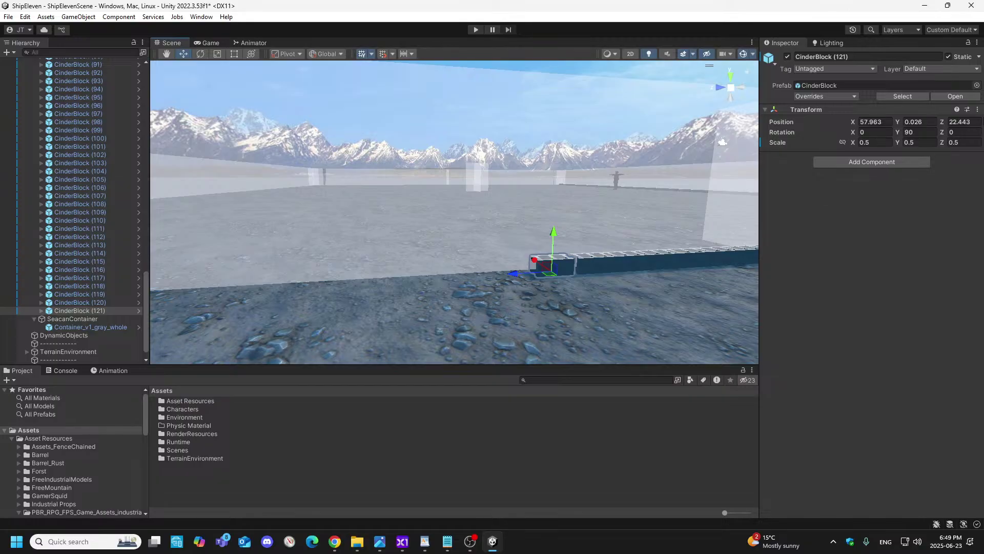
click(976, 122)
key(BackSpace)
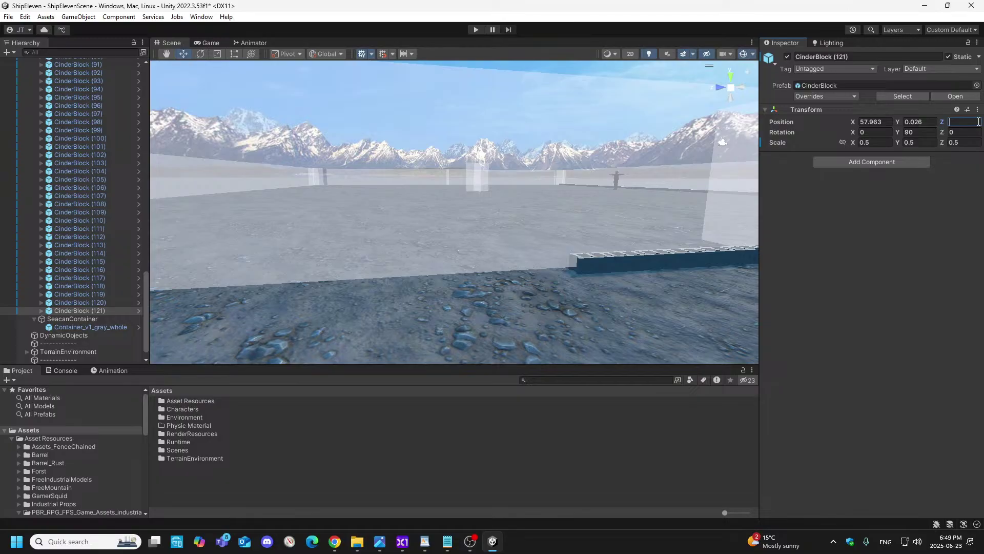
text(22)
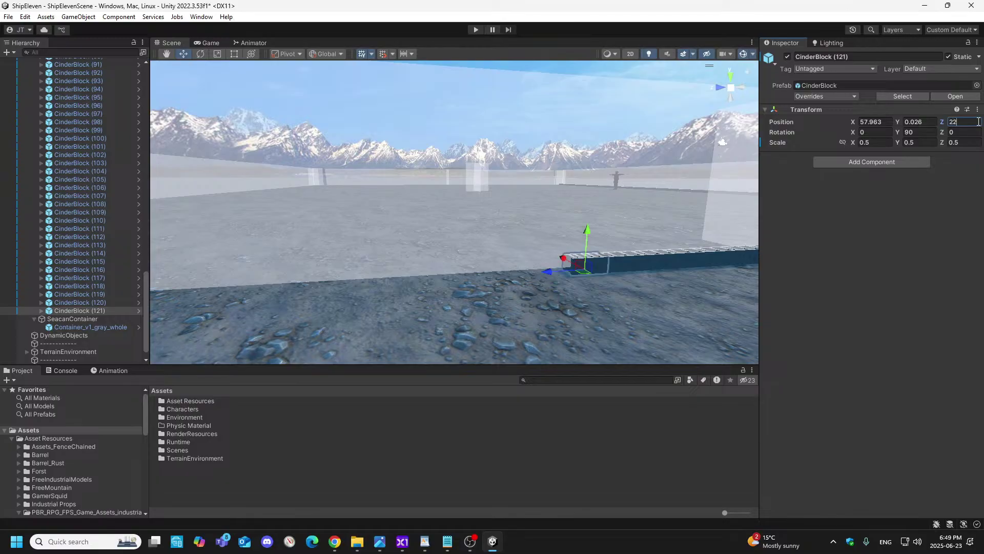
text(.384)
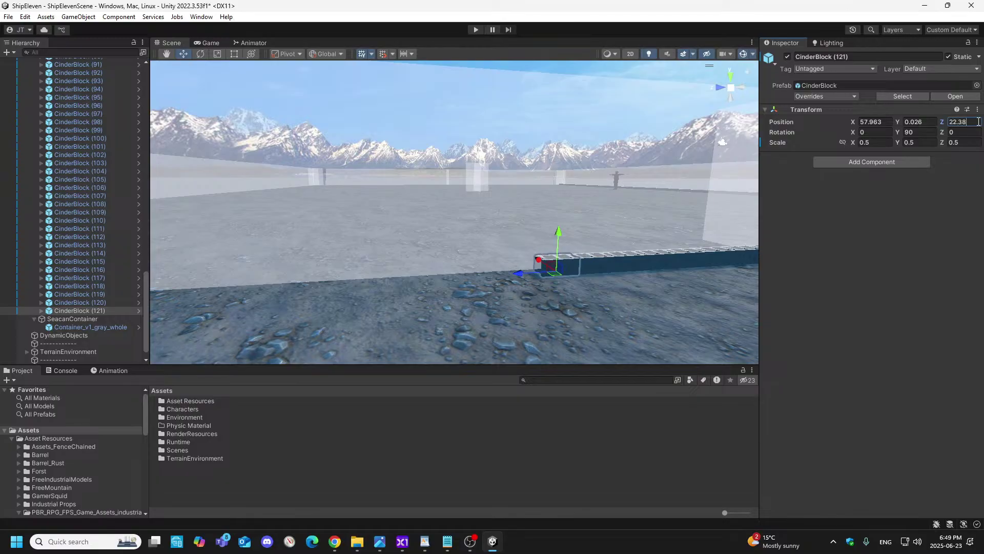
- Duplicate CinderBlock (121) and place the copy next in the row at Z position 22.846
right_click(91, 310)
click(124, 200)
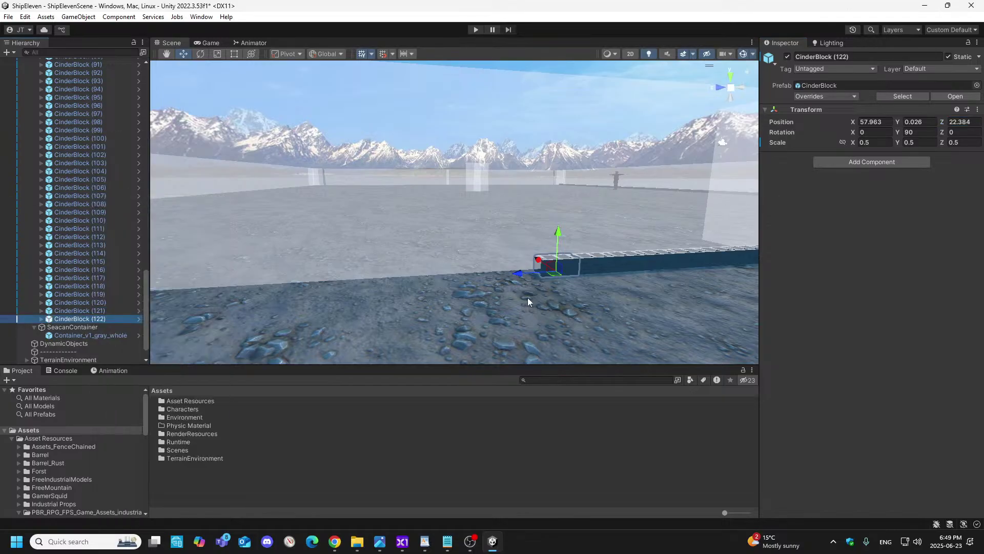
drag(524, 275, 484, 289)
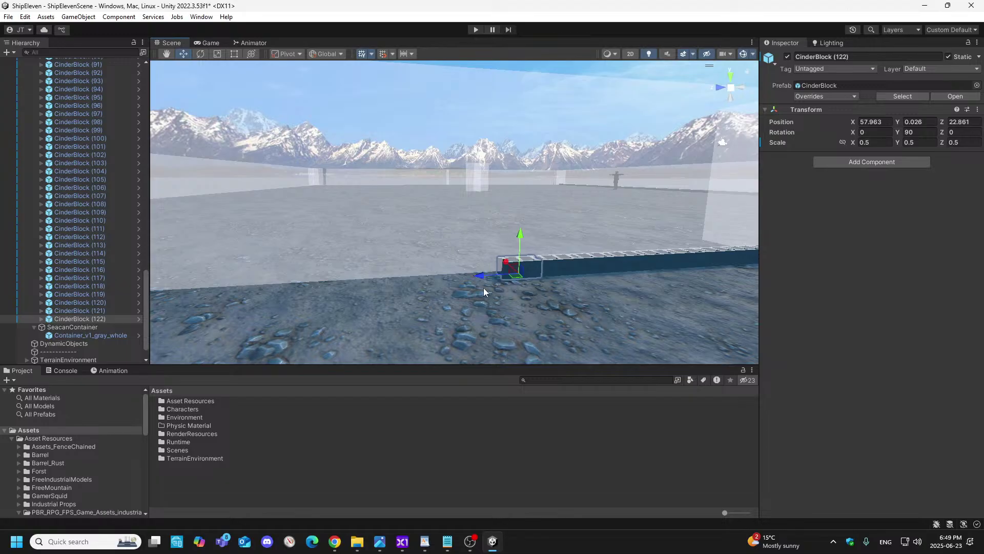
click(973, 122)
click(974, 122)
key(BackSpace)
key(BackSpace)
text(46)
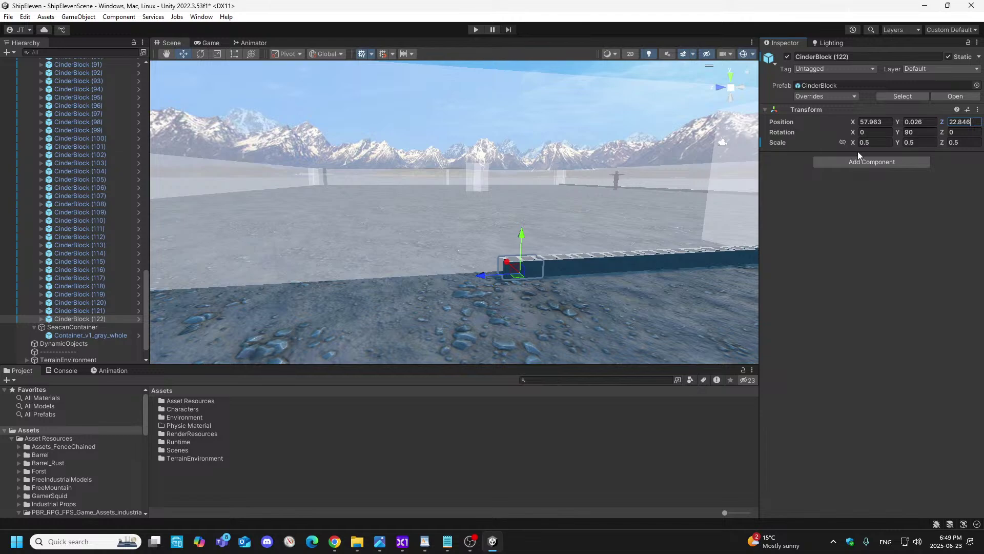
drag(498, 279, 447, 287)
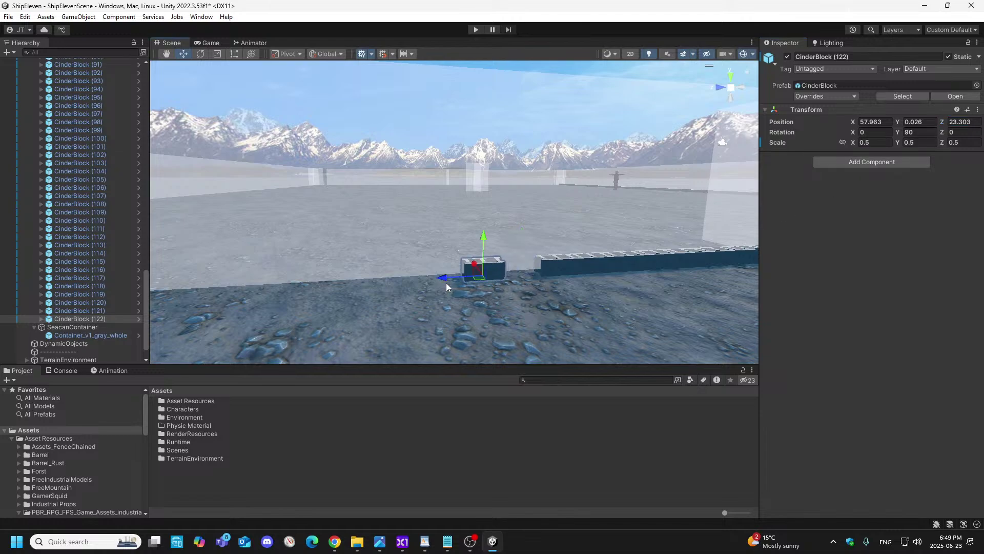
key(ctrl+z)
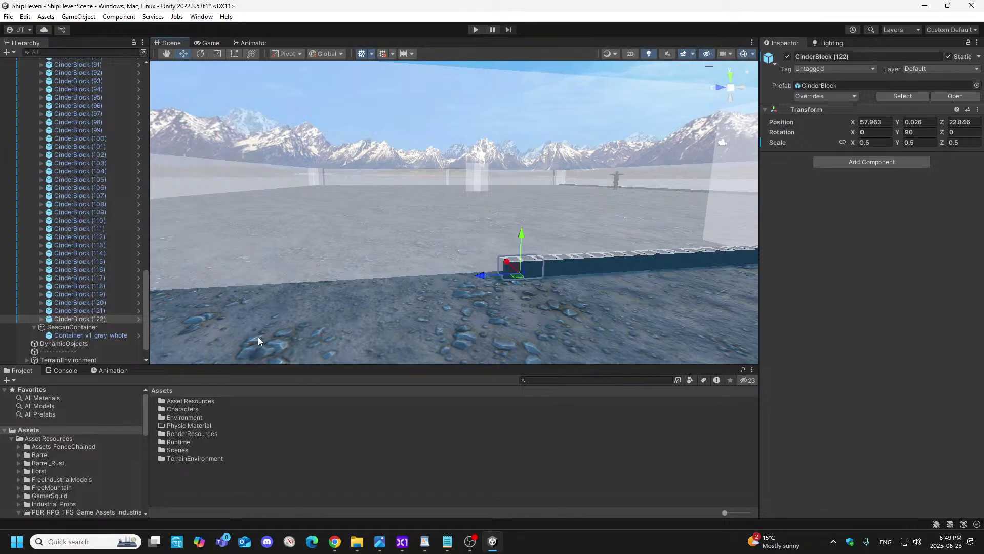
- Duplicate CinderBlock (122) and place the copy next in the row at Z position 23.308
right_click(82, 319)
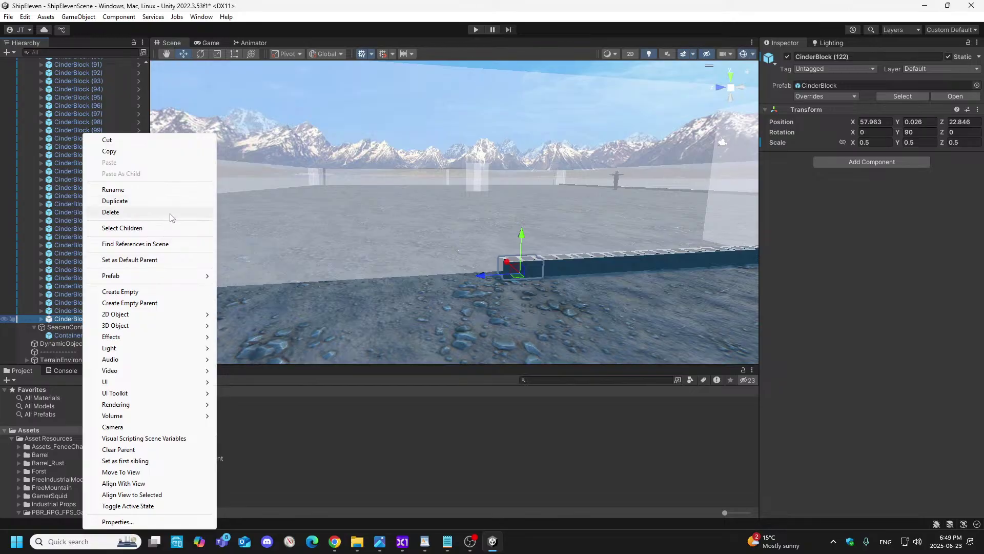
click(140, 201)
drag(480, 279, 439, 287)
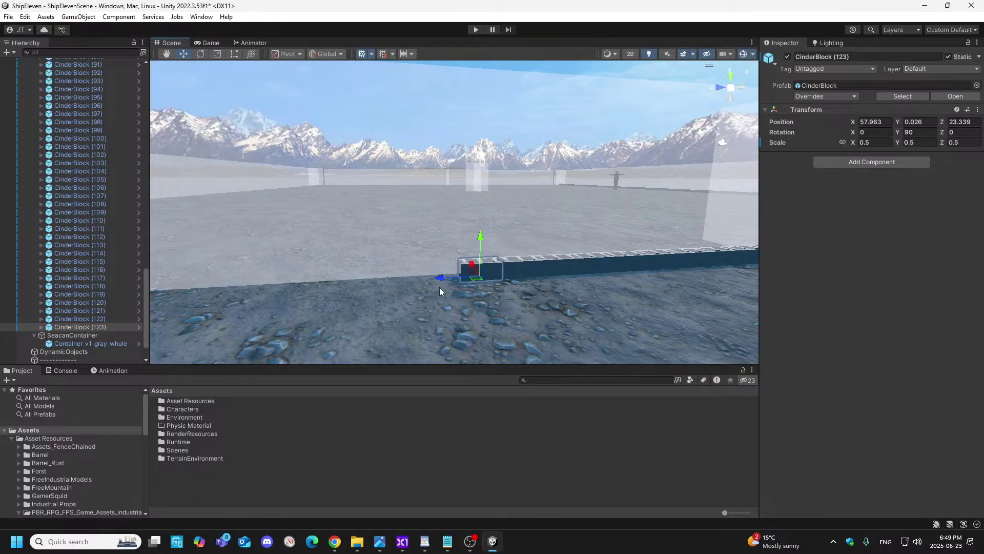
click(977, 122)
click(978, 123)
key(BackSpace)
key(BackSpace)
text(08)
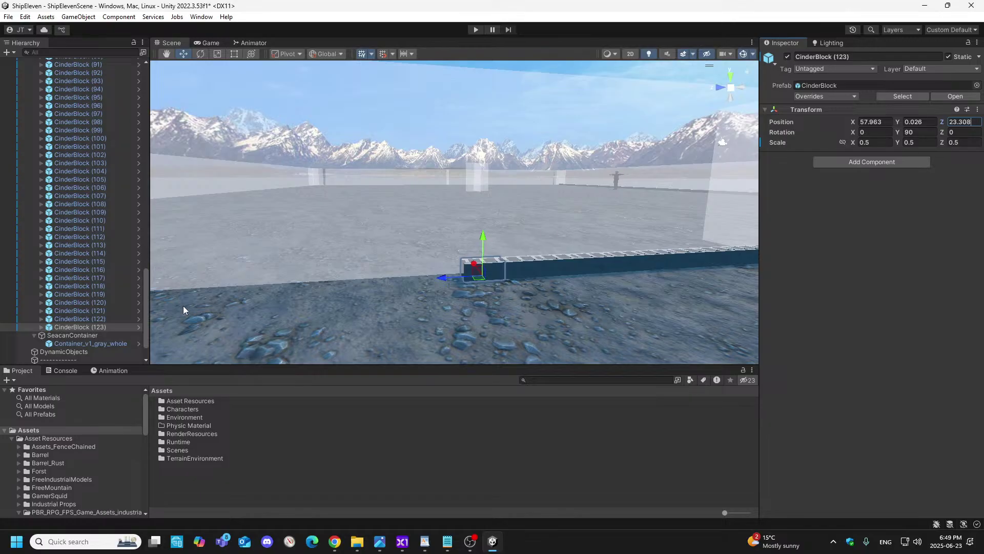
- Duplicate CinderBlock (123) and place the copy next in the row at Z position 23.77
right_click(93, 327)
click(118, 203)
drag(443, 278, 404, 289)
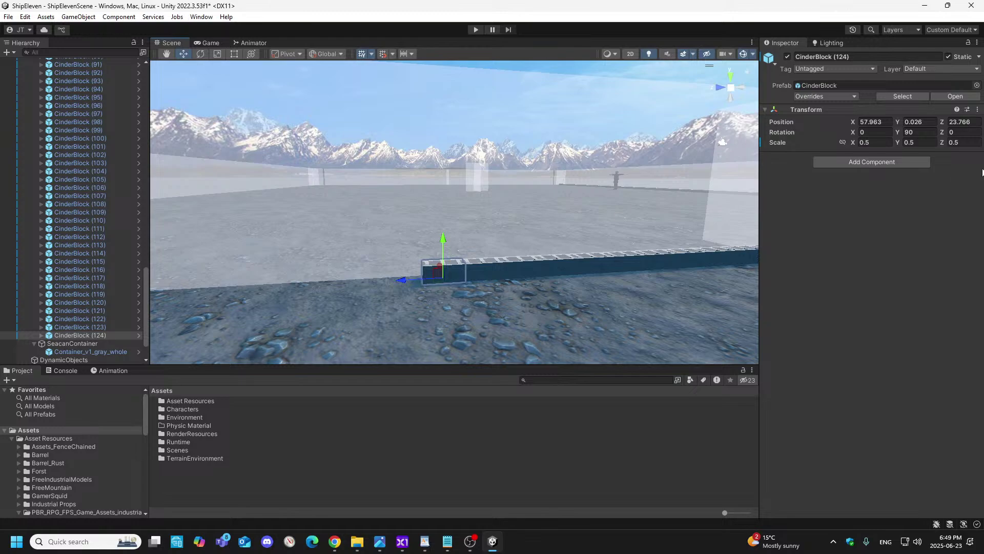
click(977, 121)
text(23.77)
- Duplicate CinderBlock (124) and place the copy next in the row at Z position 24.232
right_click(102, 332)
click(135, 201)
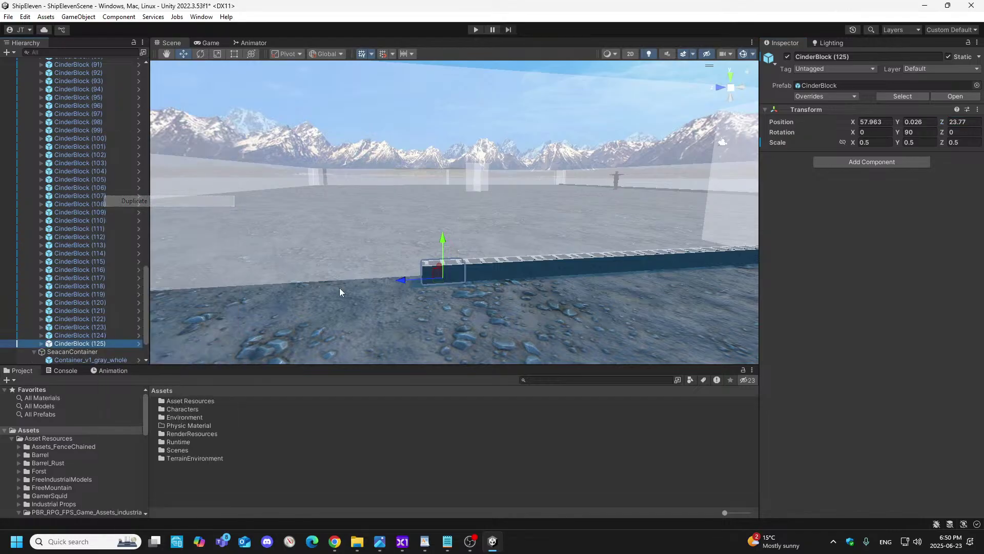
drag(410, 286, 362, 290)
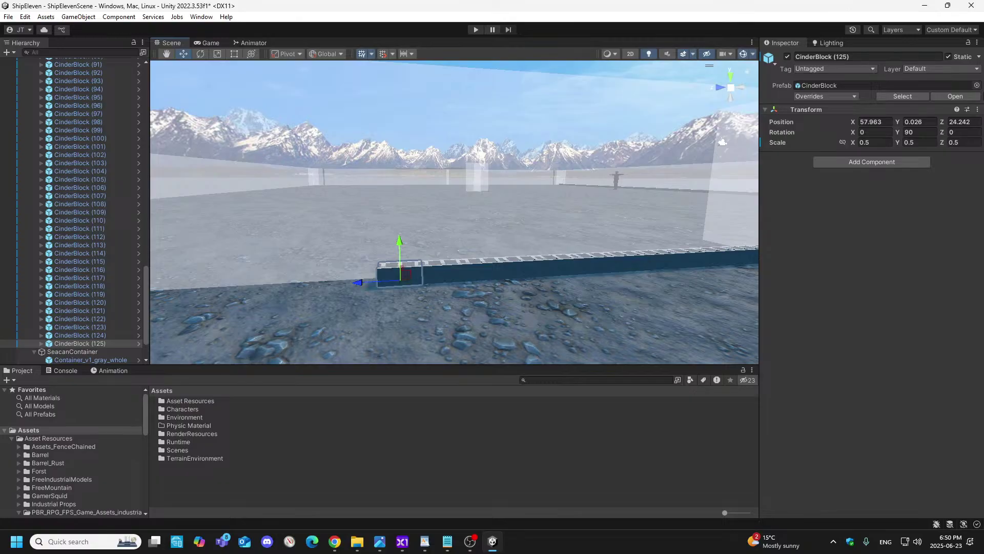
click(976, 122)
key(BackSpace)
key(BackSpace)
text(32)
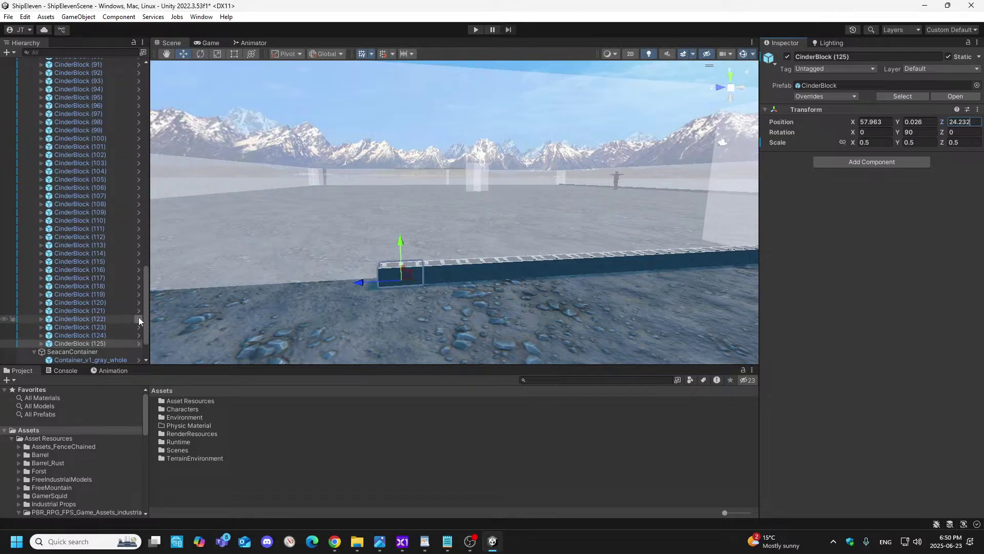
- Duplicate CinderBlock (125) and place the copy next in the row at Z position 24.694
drag(146, 321, 146, 335)
right_click(91, 294)
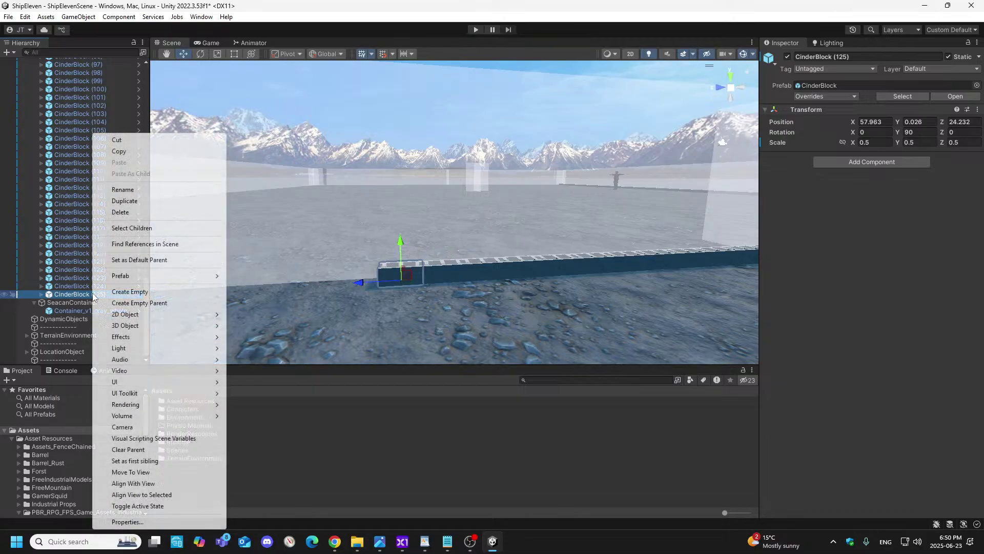
click(123, 201)
drag(358, 283, 314, 284)
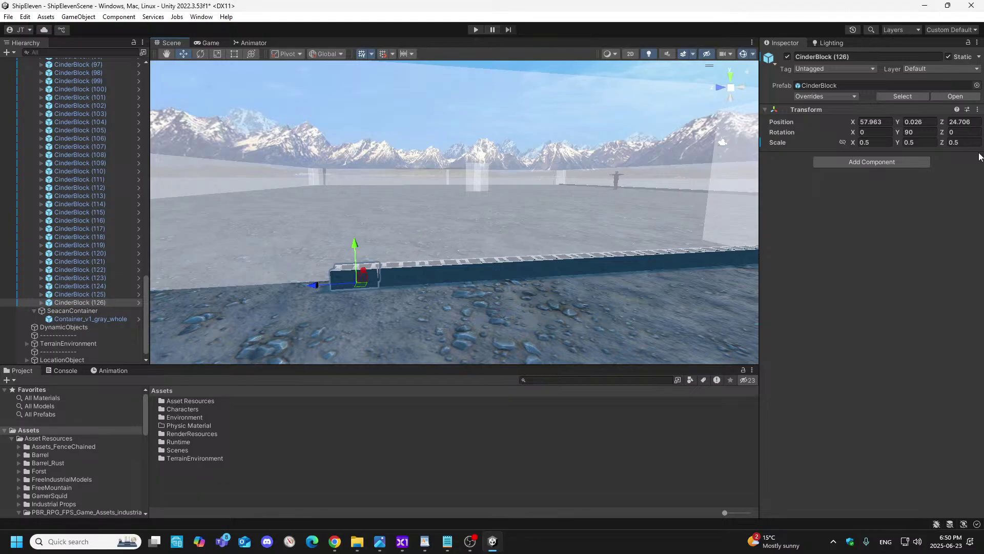
click(977, 121)
click(975, 120)
key(BackSpace)
key(BackSpace)
key(BackSpace)
text(694)
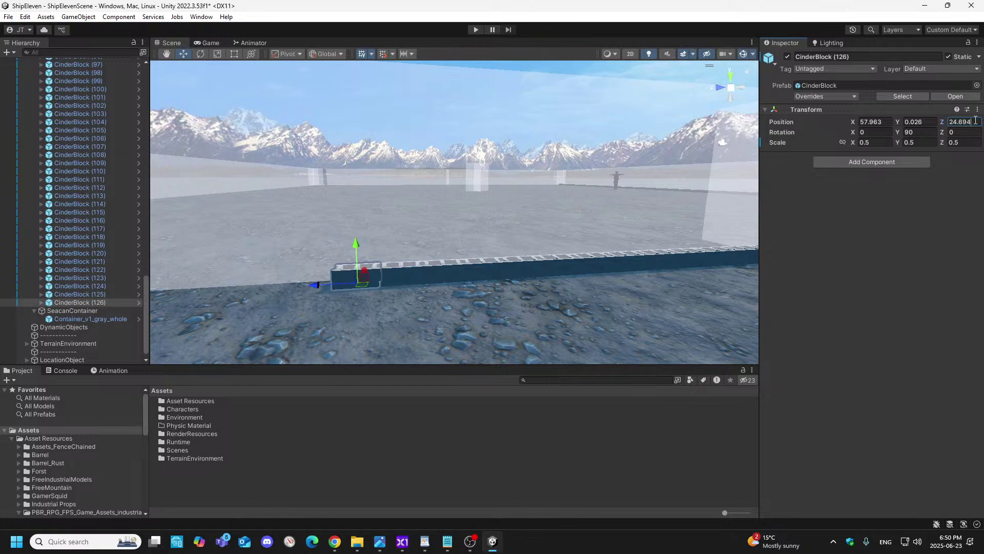
- Duplicate CinderBlock (126) and place the copy next in the row at Z position 25.156
right_click(101, 302)
click(133, 201)
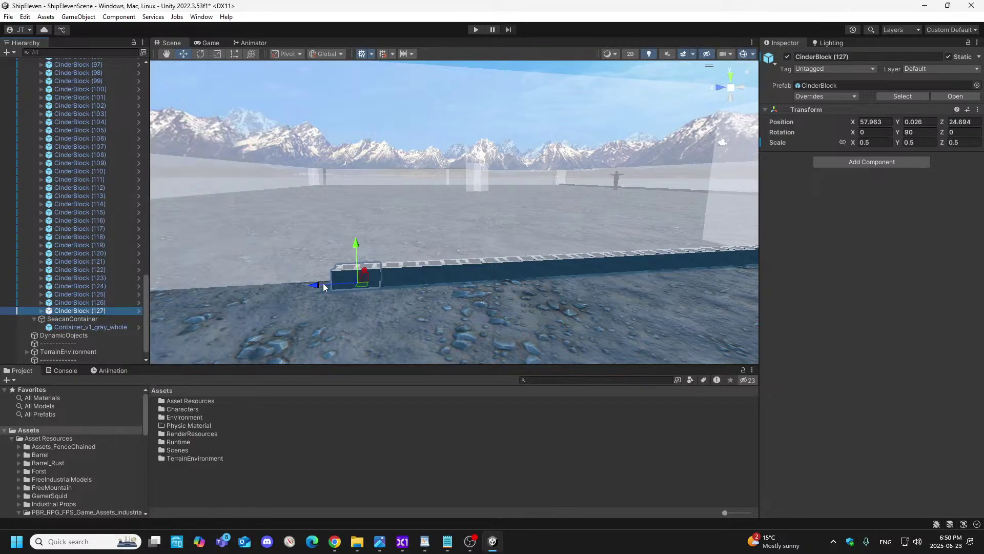
drag(320, 286, 274, 293)
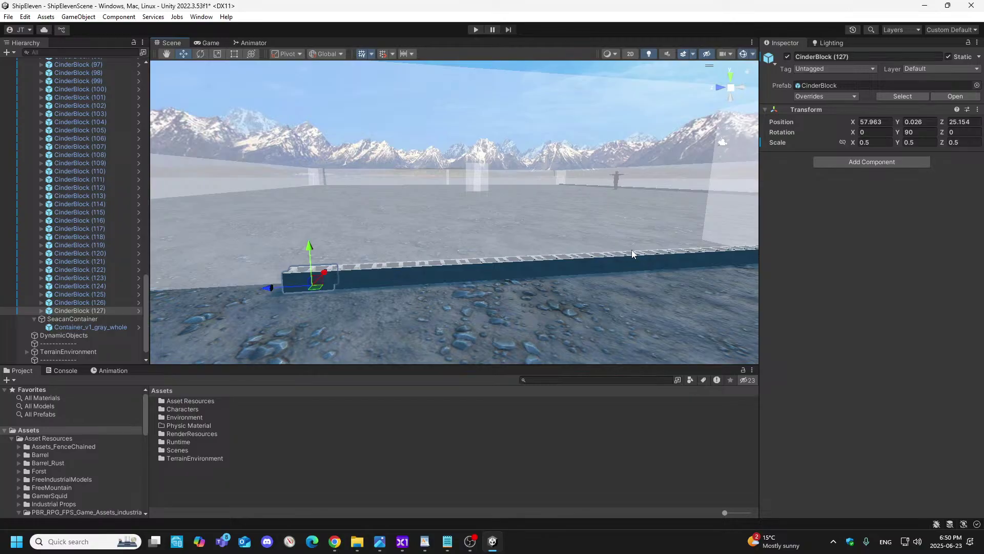
click(973, 125)
key(BackSpace)
text(6)
- Duplicate CinderBlock (127) and place the copy next in the row at Z position 25.618
right_drag(378, 301, 375, 295)
key(a)
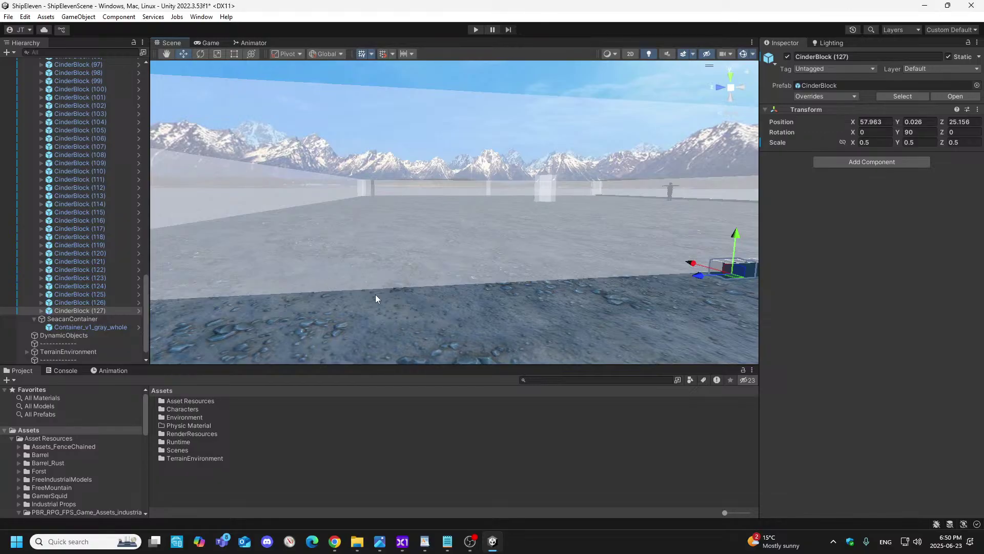
right_click(110, 311)
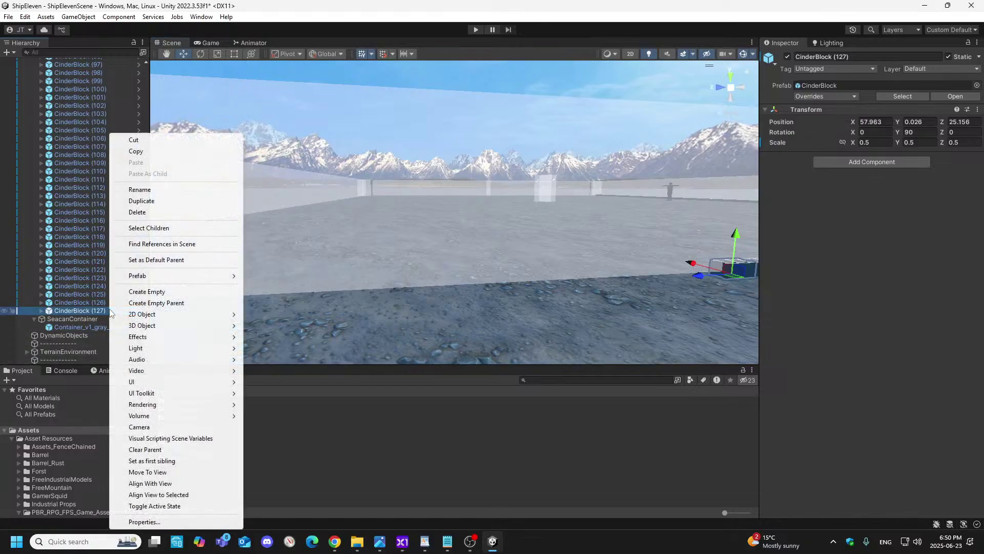
click(141, 200)
drag(698, 279, 675, 287)
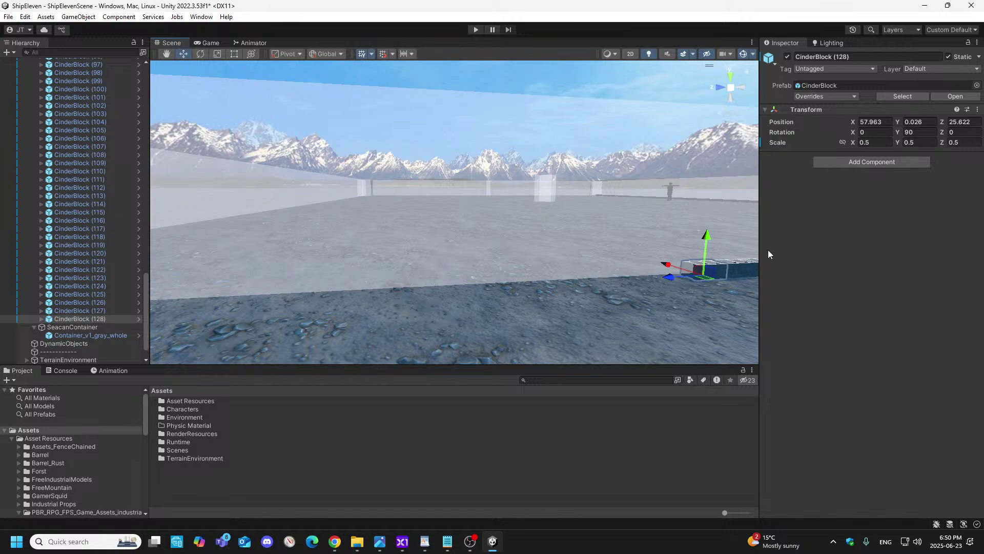
click(980, 121)
text(25.618)
- Duplicate CinderBlock (128) and place the copy next in the row at Z position 26.08
right_click(106, 318)
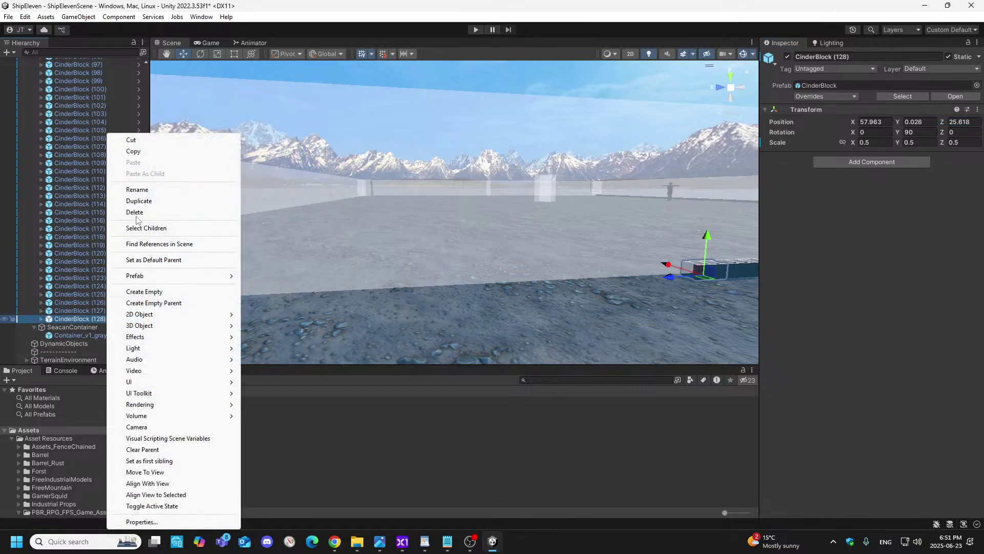
click(139, 201)
drag(672, 282, 640, 296)
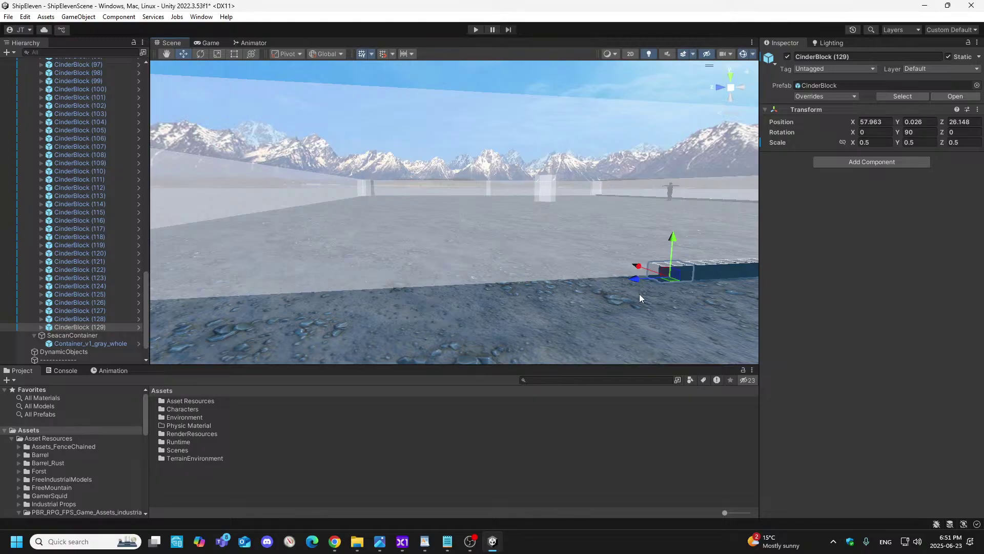
click(973, 121)
key(BackSpace)
key(BackSpace)
key(BackSpace)
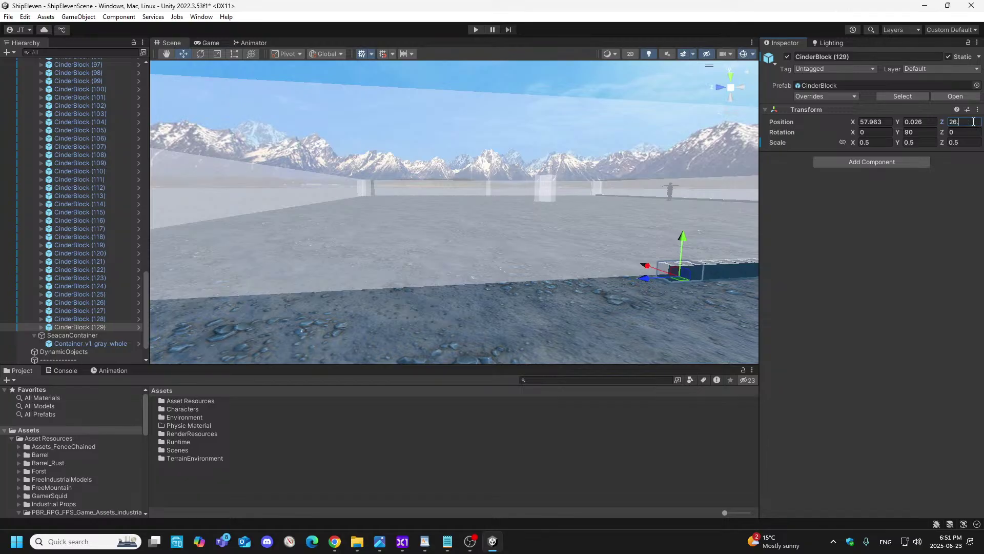
text(08)
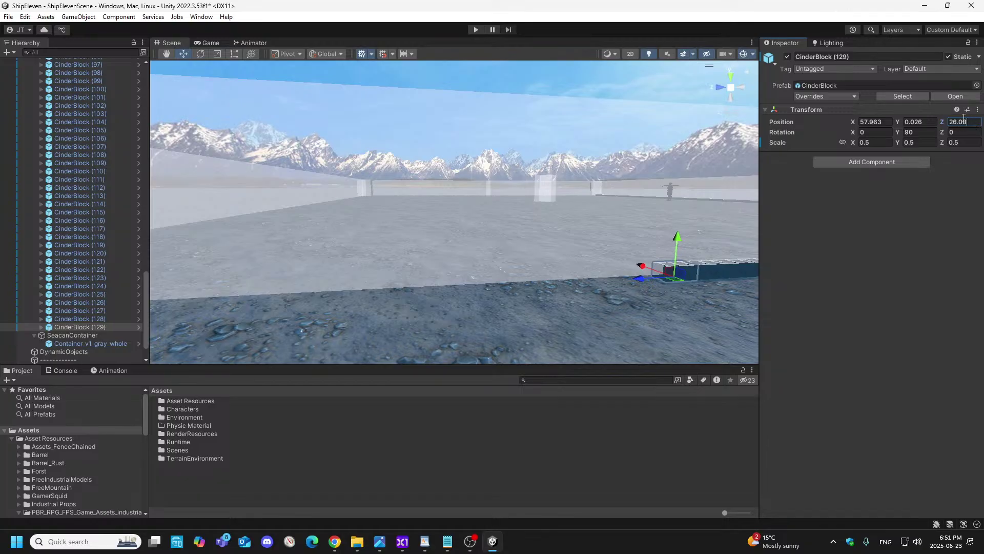
- Duplicate CinderBlock (129) and place the copy next in the row at Z position 26.542
right_click(98, 326)
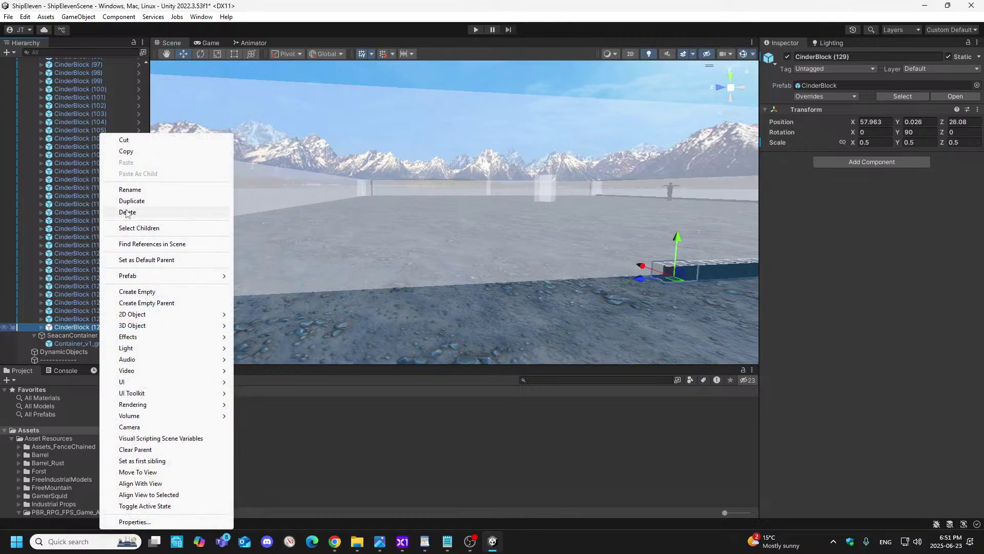
click(132, 200)
drag(633, 279, 605, 284)
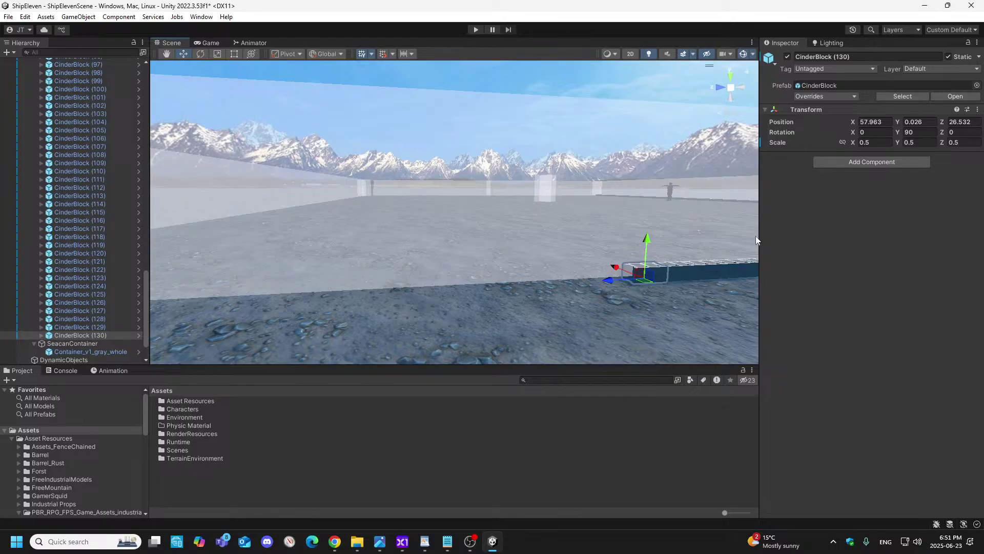
click(974, 122)
key(BackSpace)
key(BackSpace)
text(42)
- Duplicate CinderBlock (130) and place the copy next in the row at Z position 27.004
right_click(97, 338)
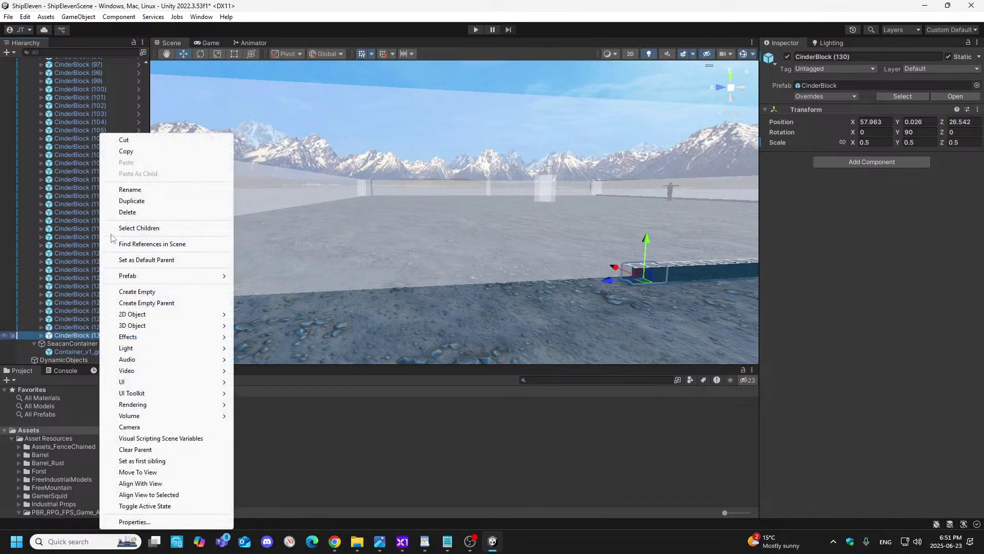
click(132, 201)
drag(605, 281, 572, 296)
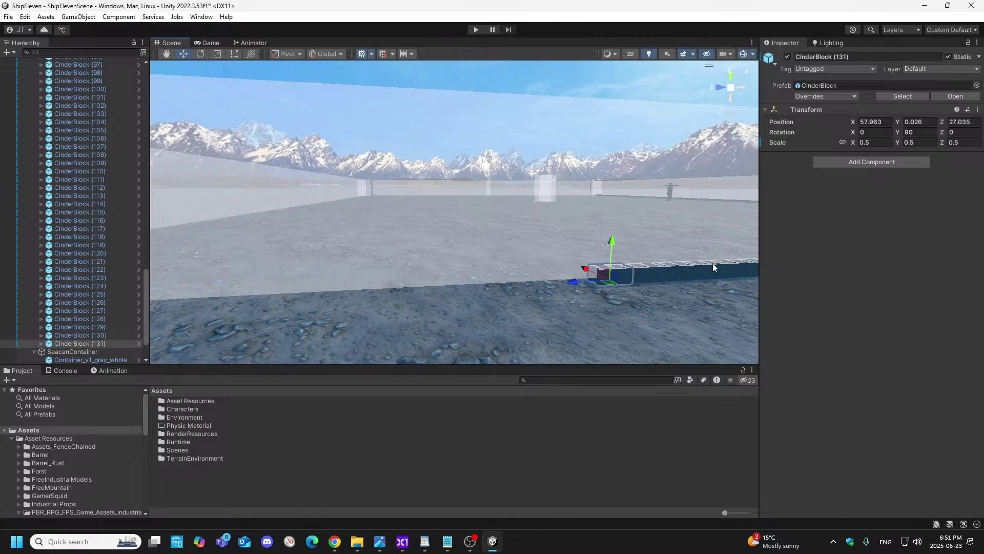
click(977, 121)
key(BackSpace)
key(BackSpace)
text(04)
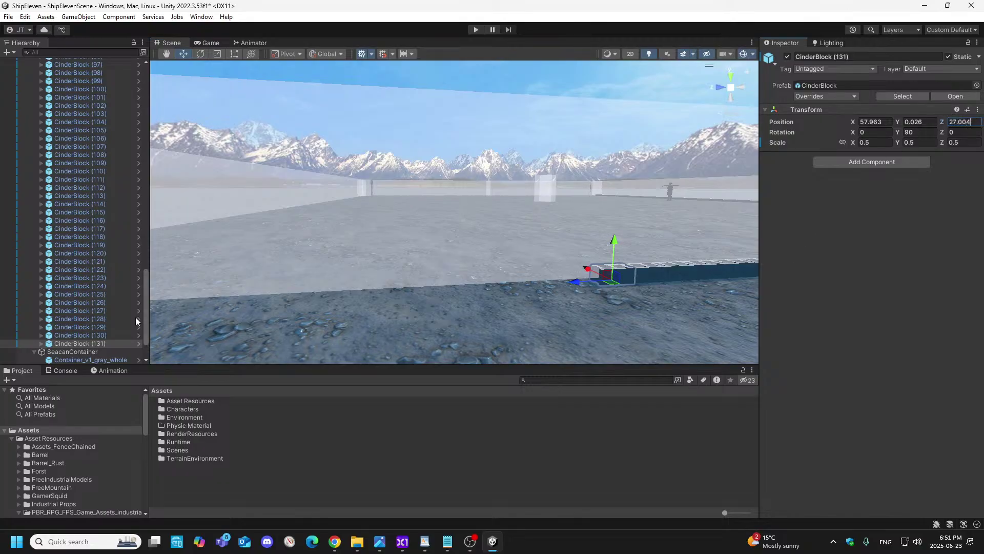
- Duplicate CinderBlock (131) and place the copy next in the row at Z position 27.466
right_click(101, 343)
click(154, 201)
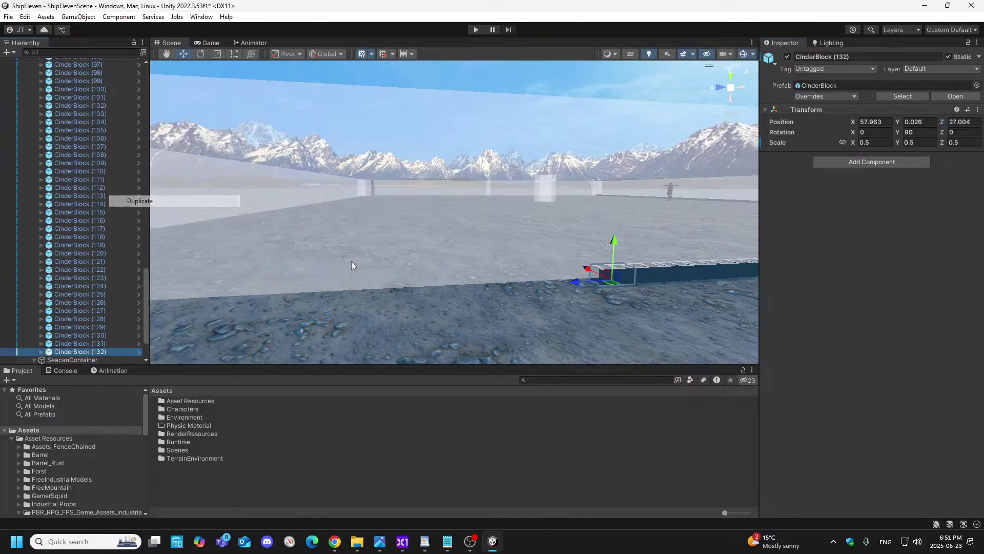
drag(574, 282, 540, 294)
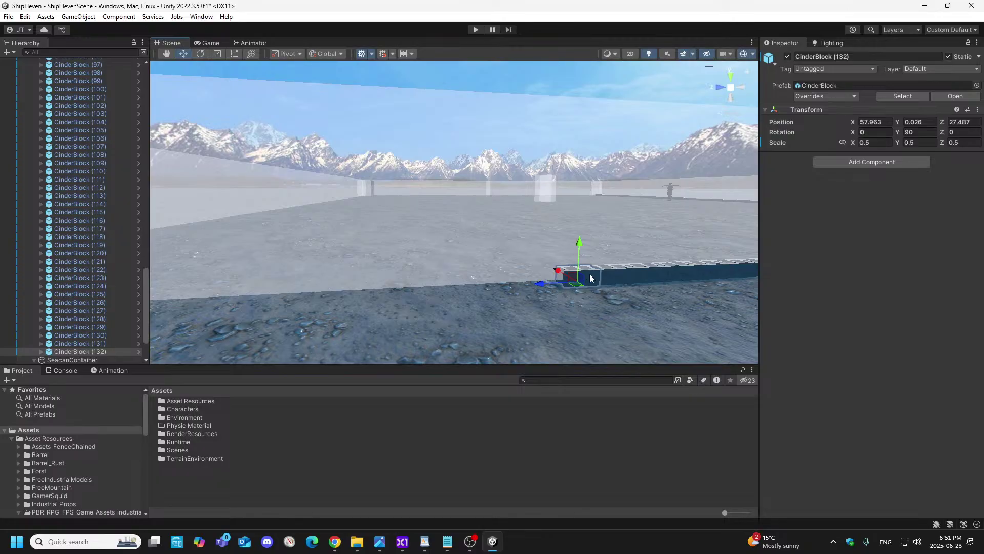
double_click(975, 122)
text(466)
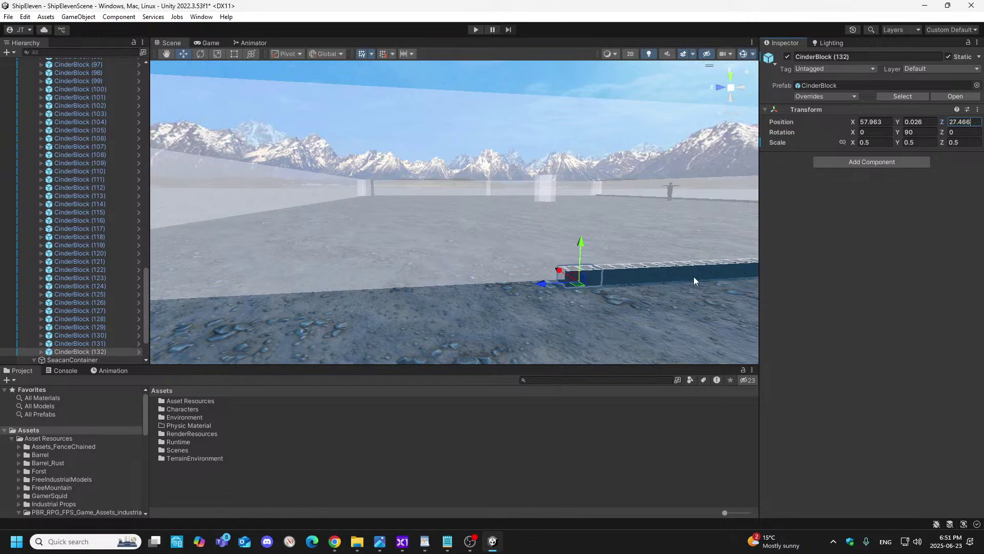
drag(535, 295, 516, 291)
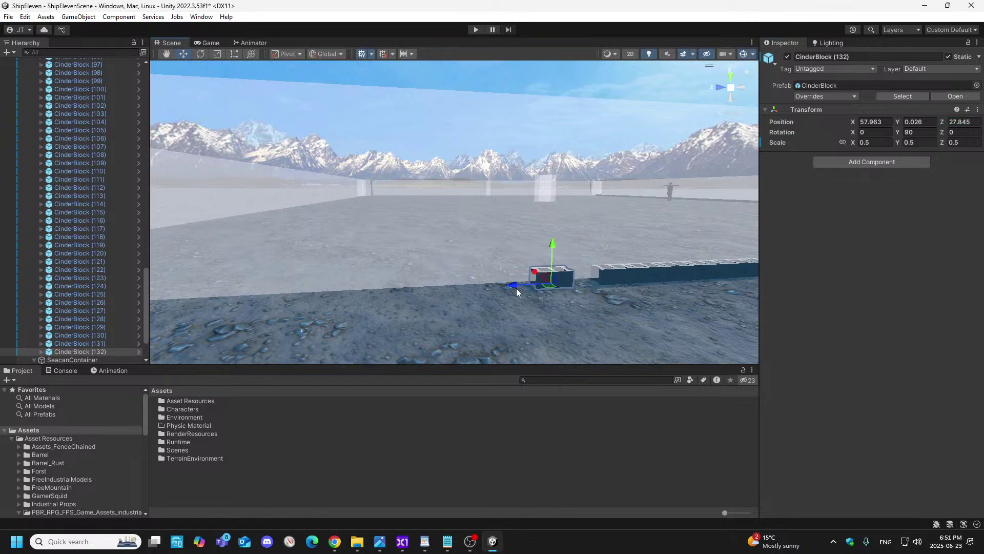
key(ctrl+z)
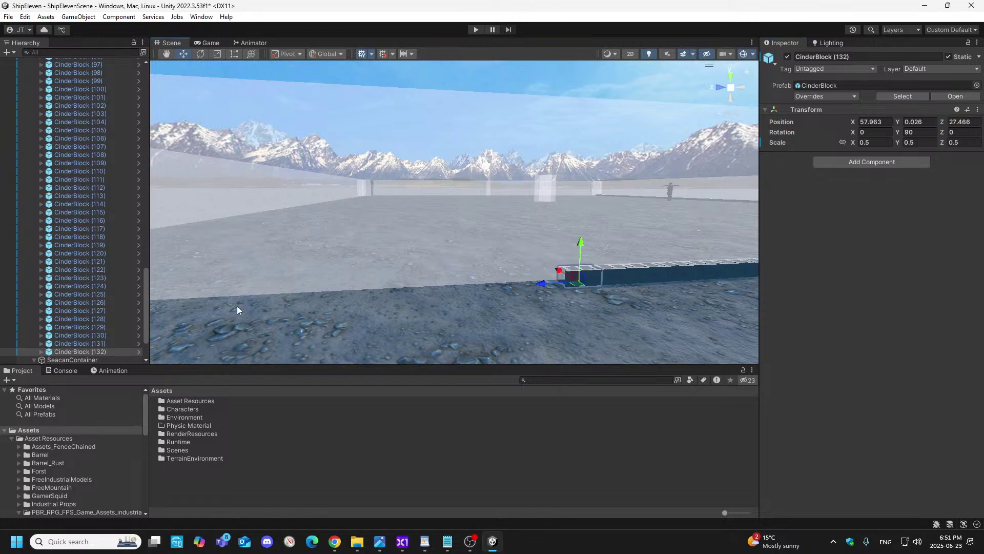
- Duplicate CinderBlock (132) and place the copy next in the row at Z position 27.928
right_click(106, 349)
click(134, 200)
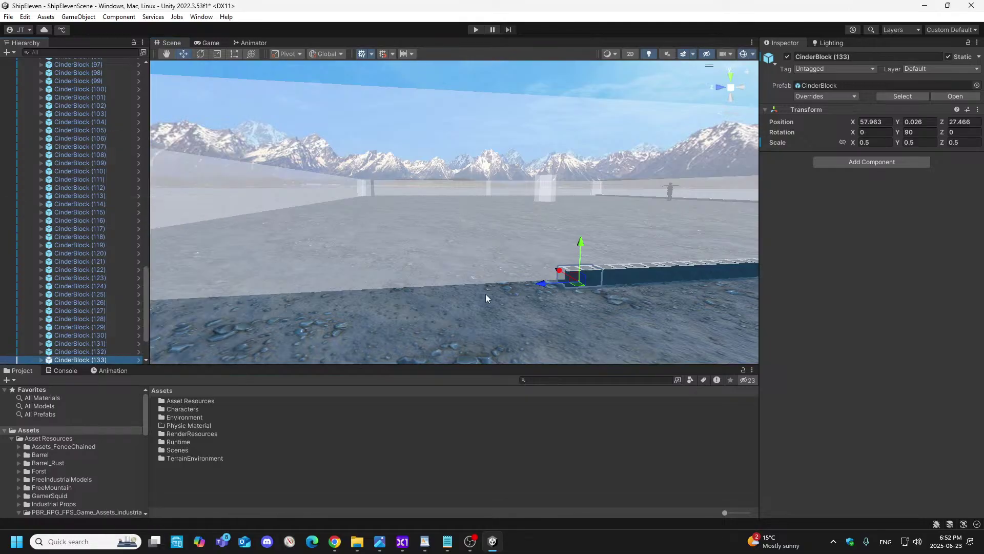
drag(540, 282, 506, 292)
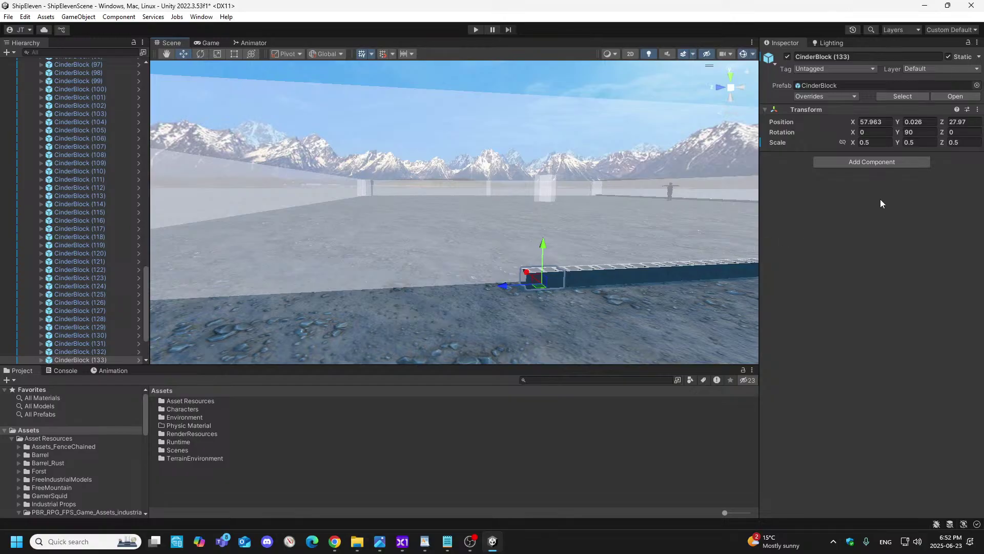
click(973, 122)
text(27.928)
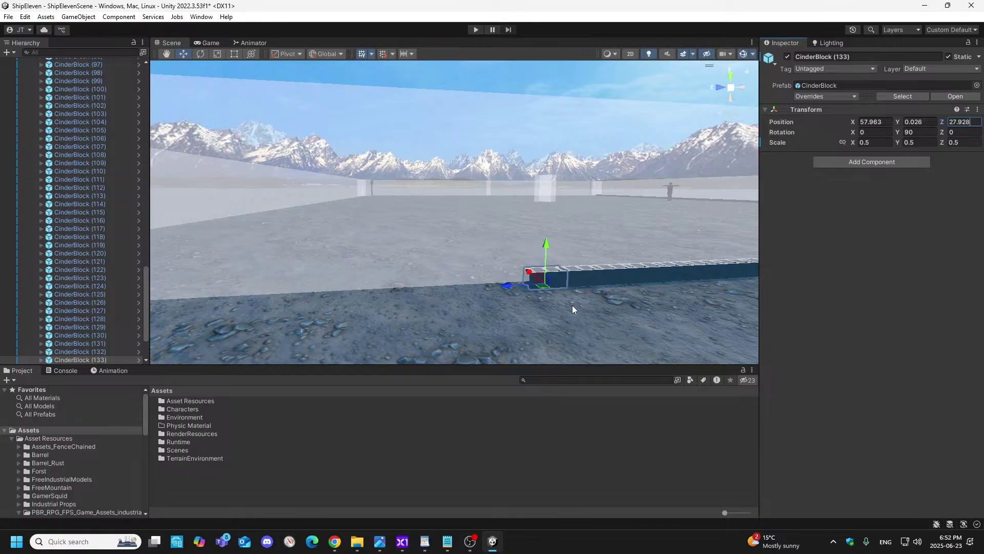
scroll(116, 294, down, 5)
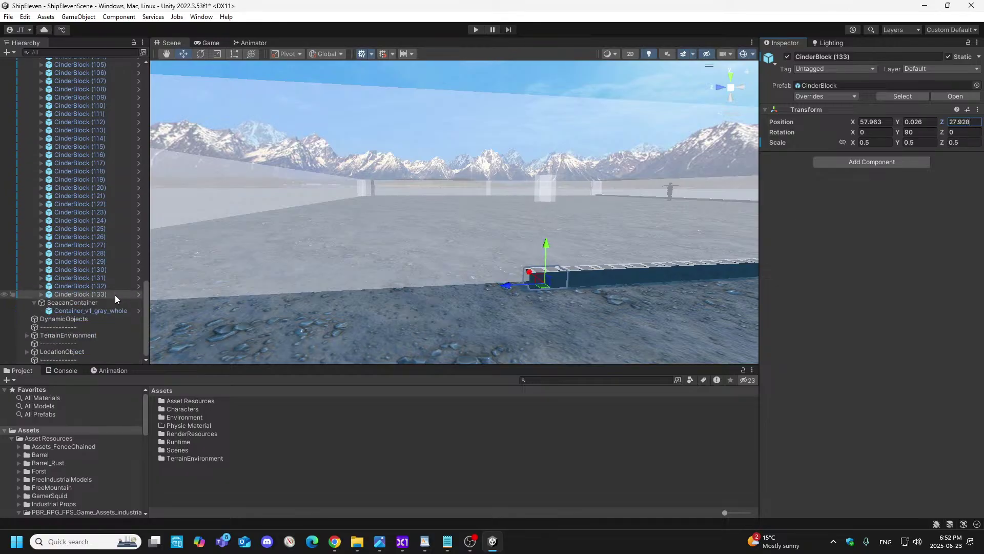
drag(508, 285, 469, 293)
key(ctrl+z)
- Duplicate CinderBlock (133) and place the copy next in the row at Z position 28.39
right_click(96, 294)
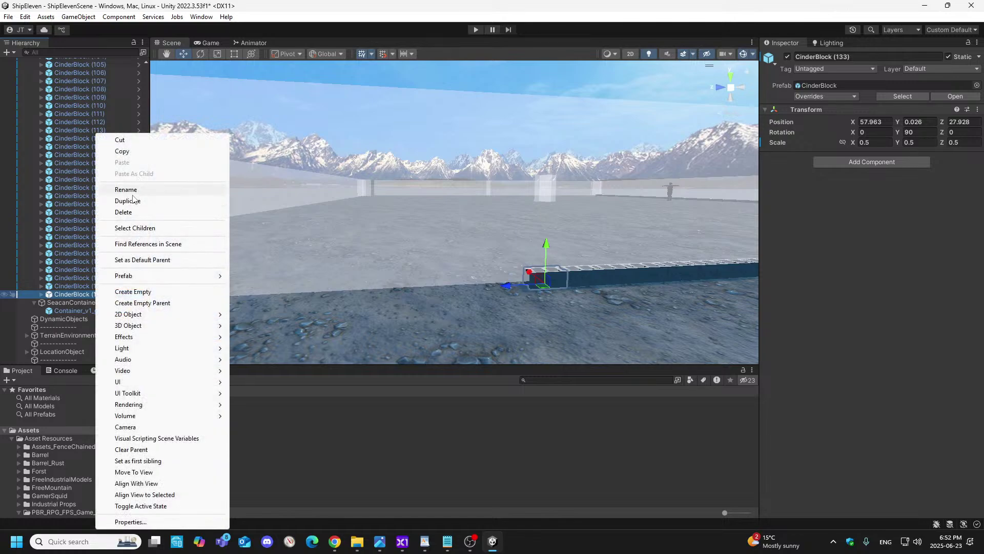
click(129, 201)
drag(509, 285, 471, 288)
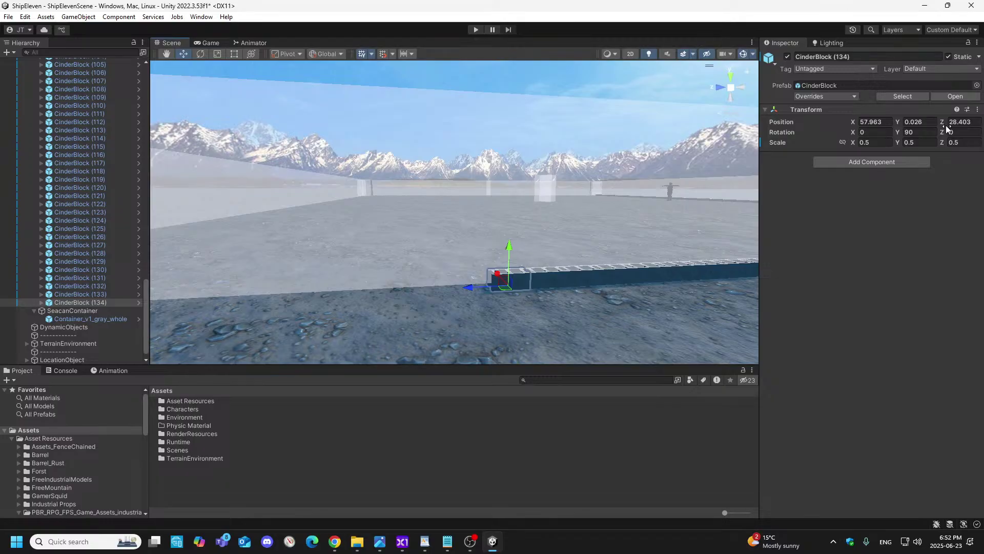
click(969, 122)
key(BackSpace)
key(BackSpace)
key(BackSpace)
text(39)
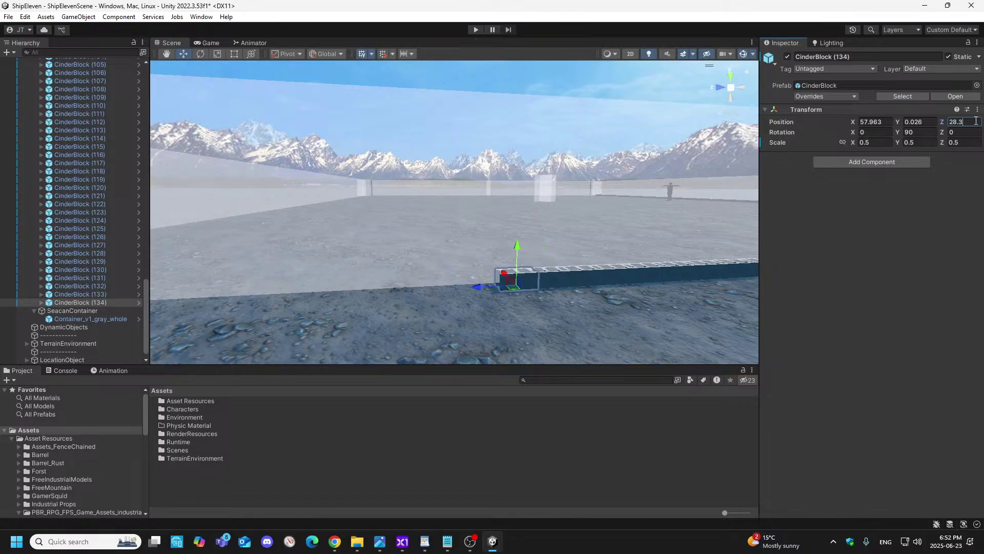
- Duplicate CinderBlock (134) and place the copy next in the row at Z position 28.852
right_click(103, 303)
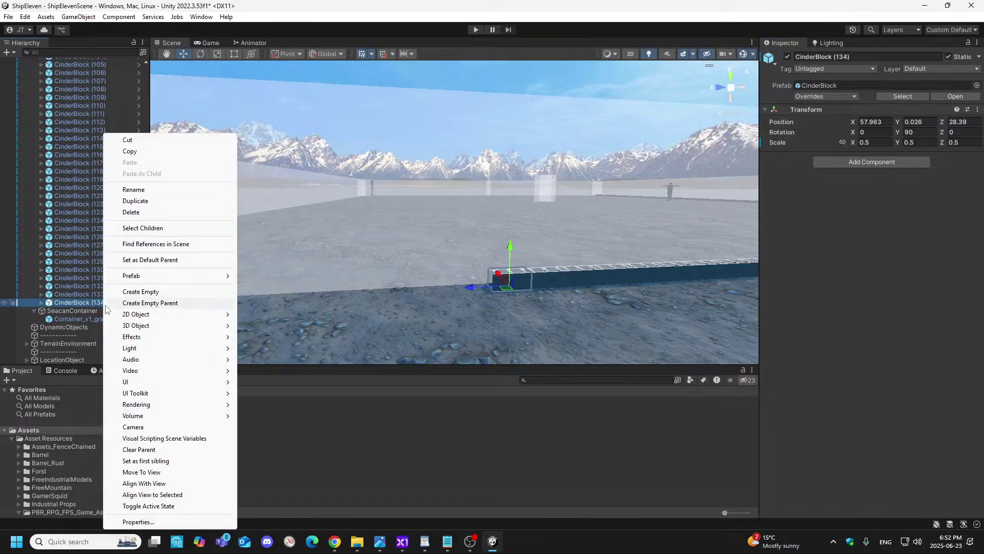
click(123, 201)
drag(471, 288, 433, 300)
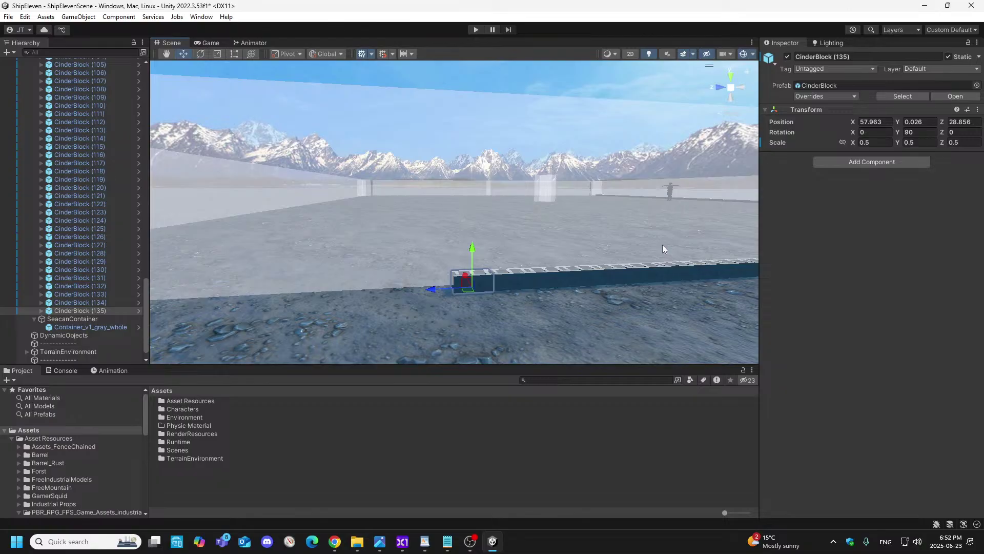
click(975, 122)
click(975, 122)
key(BackSpace)
text(2)
- Duplicate CinderBlock (135) and move the copy along the Z axis to about 29.344, next in the row
right_click(109, 312)
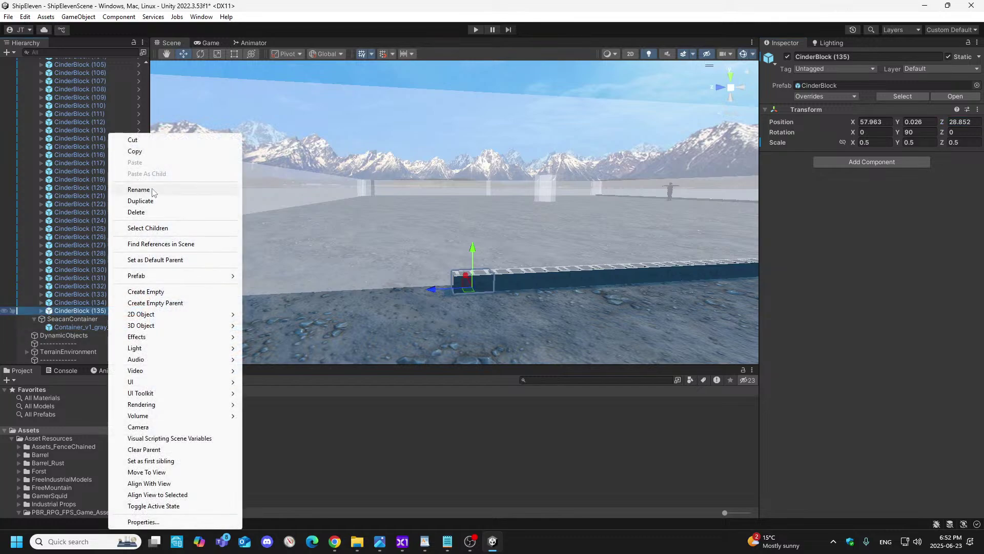
click(142, 201)
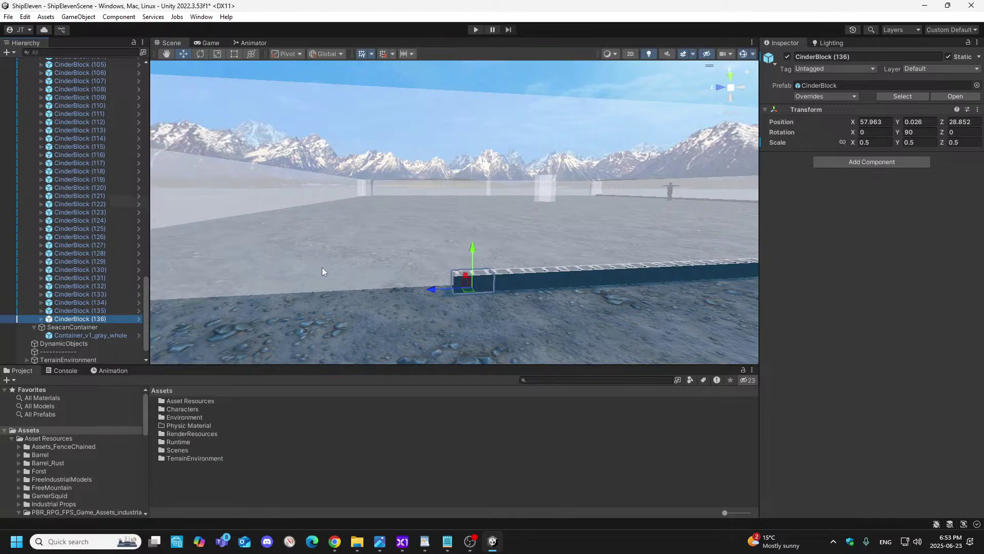
drag(429, 288, 388, 290)
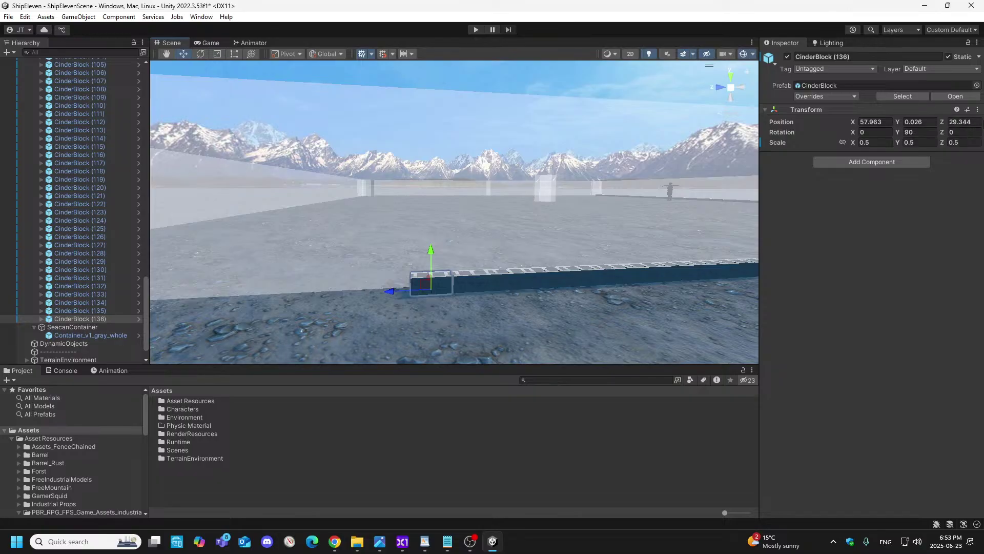
- Set the Z position of CinderBlock (136) to 29.776
click(977, 122)
key(BackSpace)
key(BackSpace)
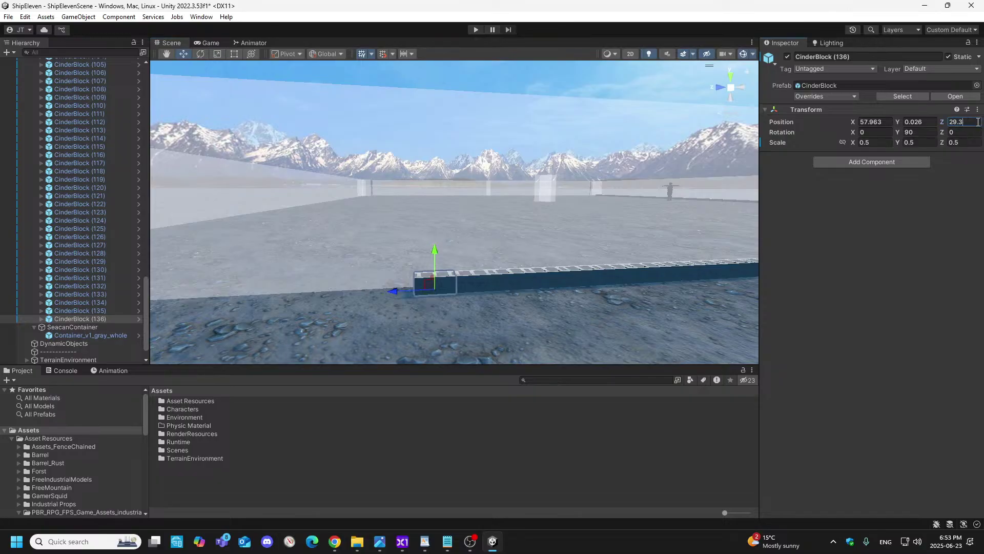
text(776)
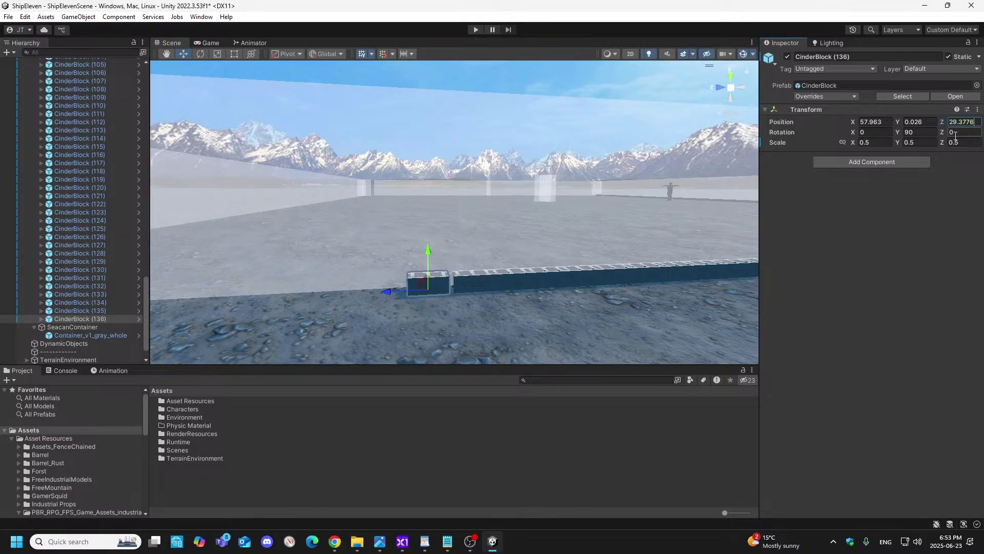
key(BackSpace)
key(Left)
key(BackSpace)
text(7)
click(978, 124)
- Check the position of CinderBlock (135) and correct the Z position of CinderBlock (136) to 29.314
click(464, 287)
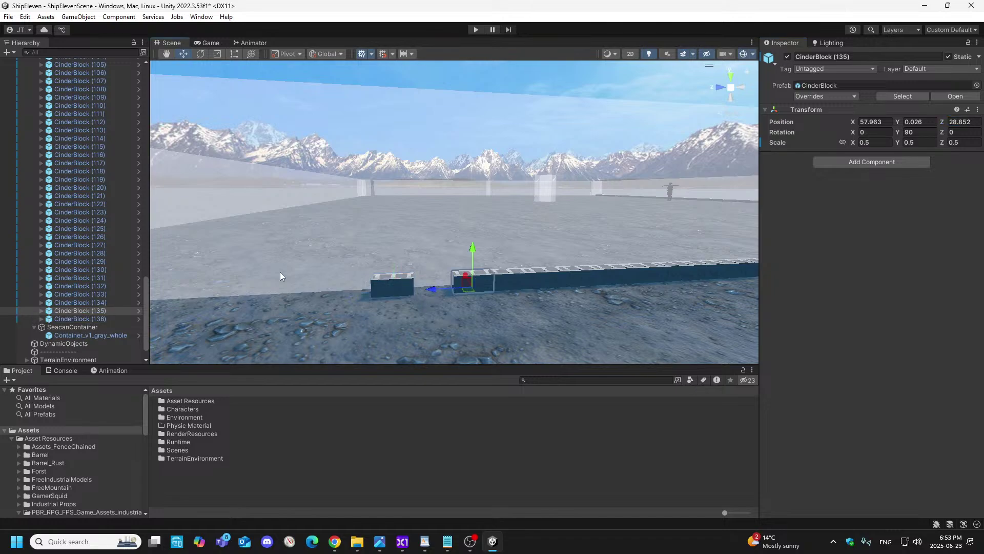
click(387, 290)
click(977, 121)
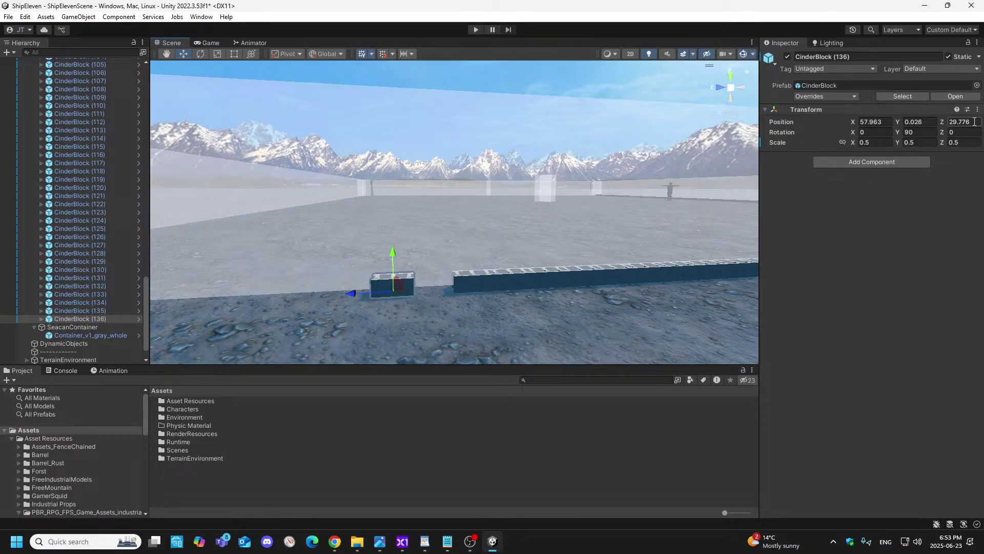
click(978, 122)
key(BackSpace)
key(BackSpace)
key(BackSpace)
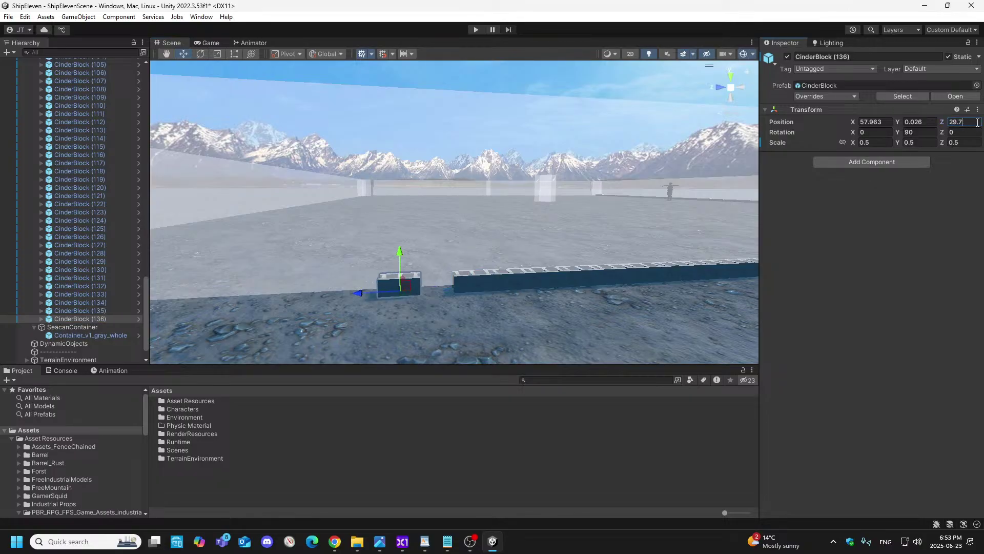
text(314)
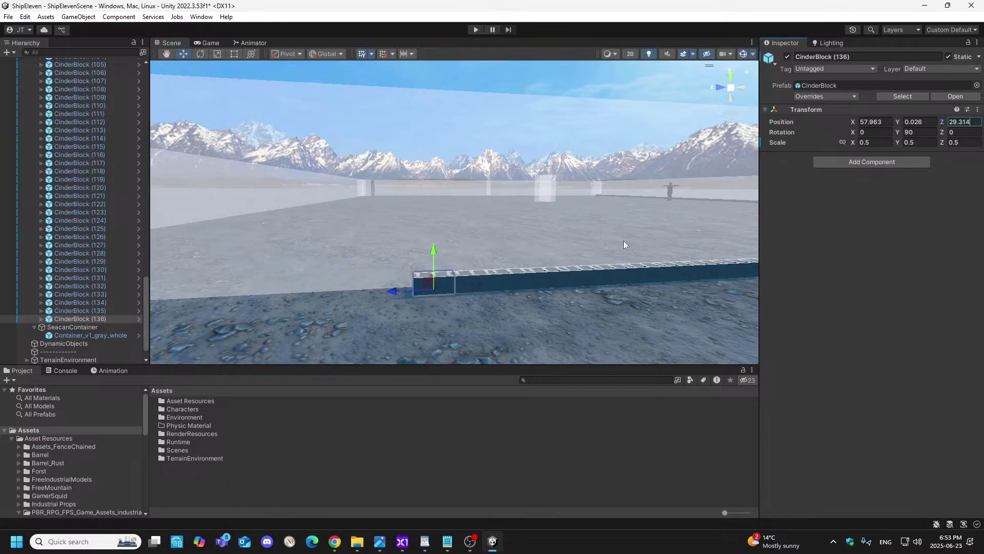
- Duplicate CinderBlock (136) and place the copy next in the row at Z position 29.776
right_click(96, 318)
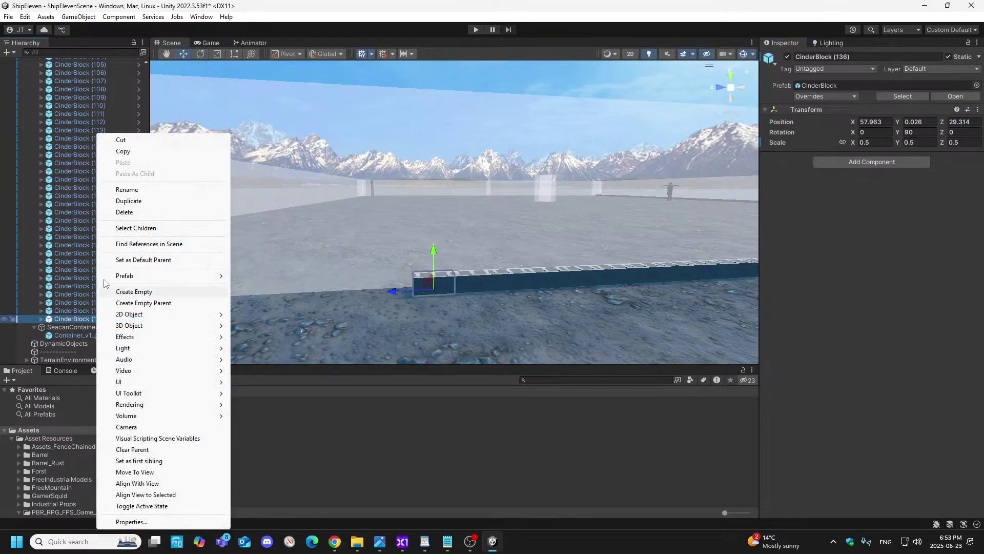
click(128, 201)
drag(397, 294, 352, 296)
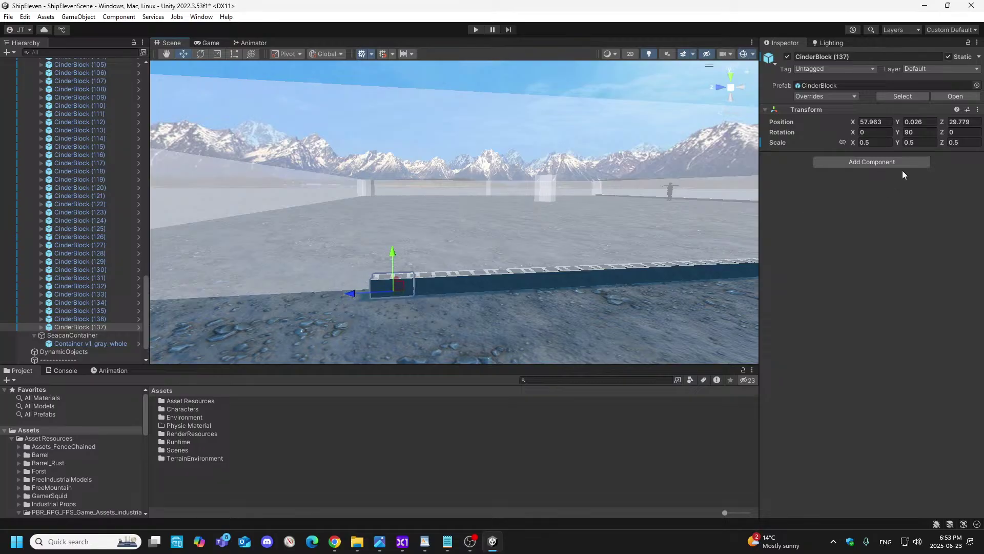
click(972, 124)
click(976, 122)
key(BackSpace)
text(6)
- Duplicate CinderBlock (137) and place the copy next in the row at Z position 30.238
right_click(109, 327)
click(143, 201)
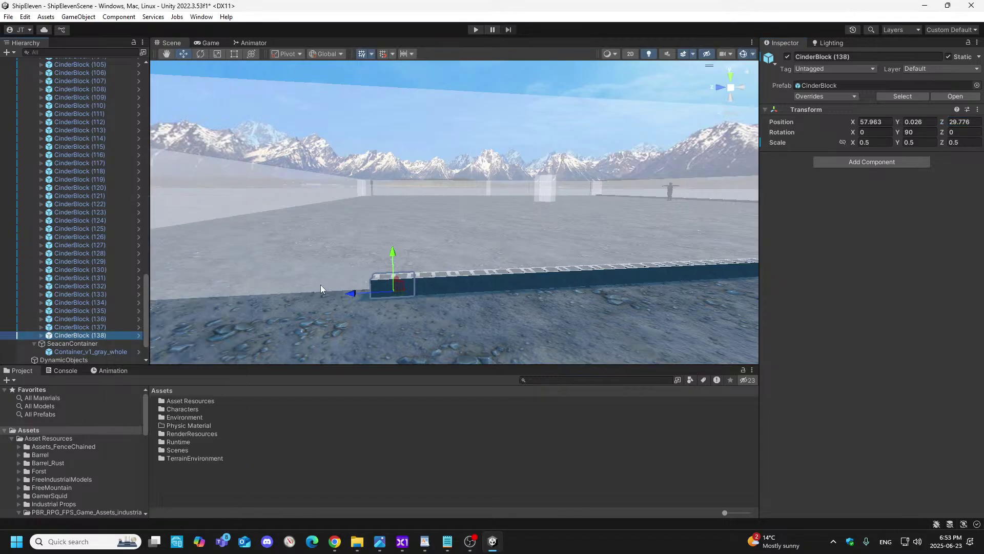
drag(353, 293, 310, 304)
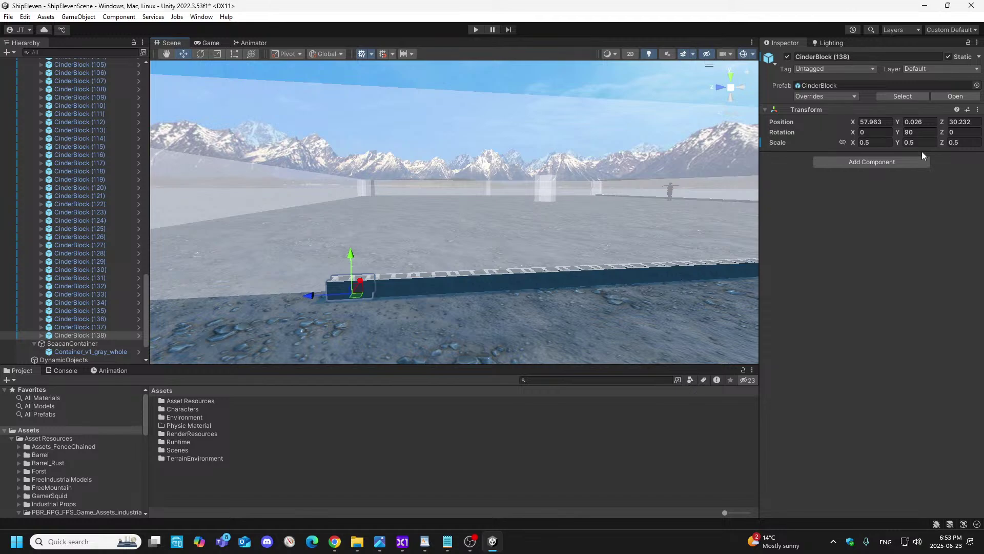
click(974, 123)
click(977, 123)
key(BackSpace)
text(8)
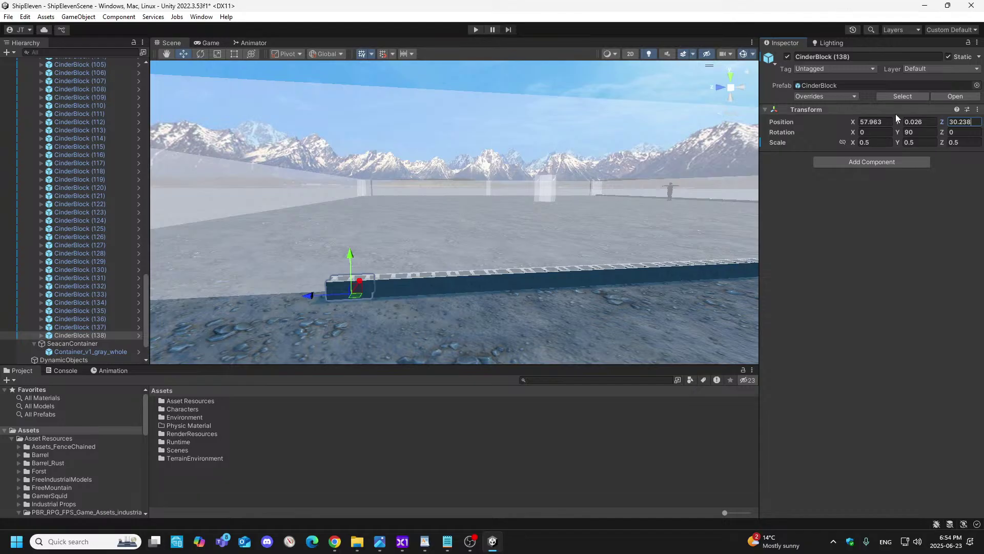
- Duplicate CinderBlock (138) and place the copy next in the row at Z position 30.7
right_click(108, 336)
click(131, 201)
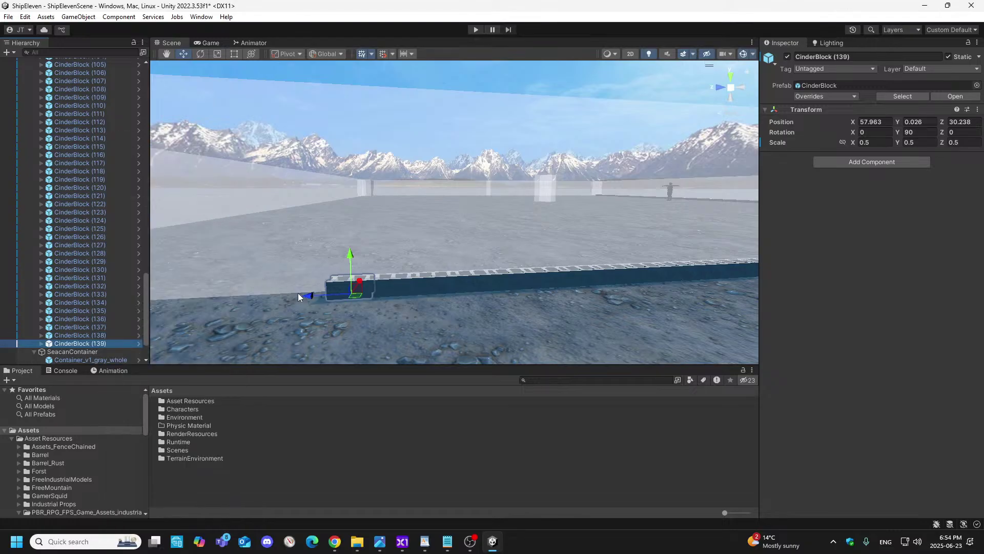
drag(309, 294, 263, 300)
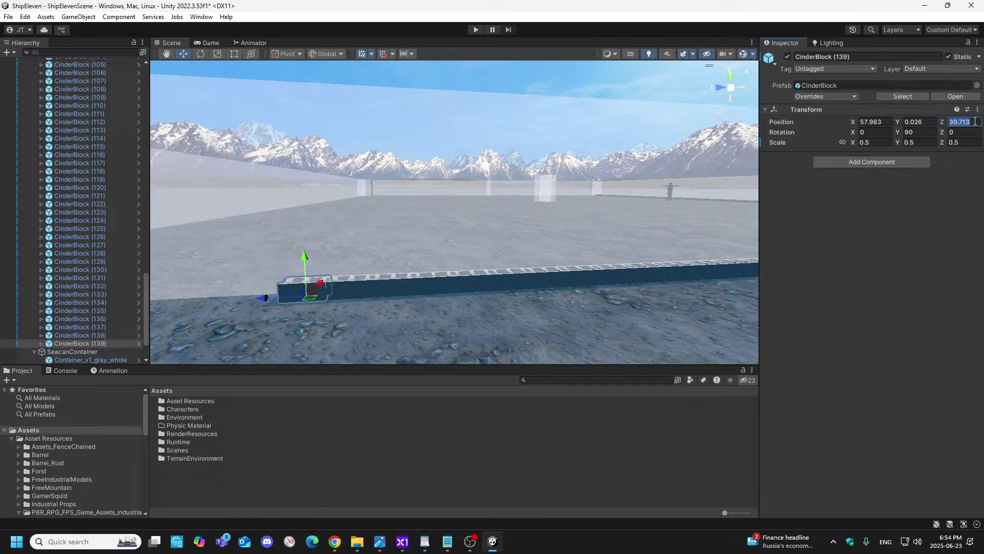
click(349, 299)
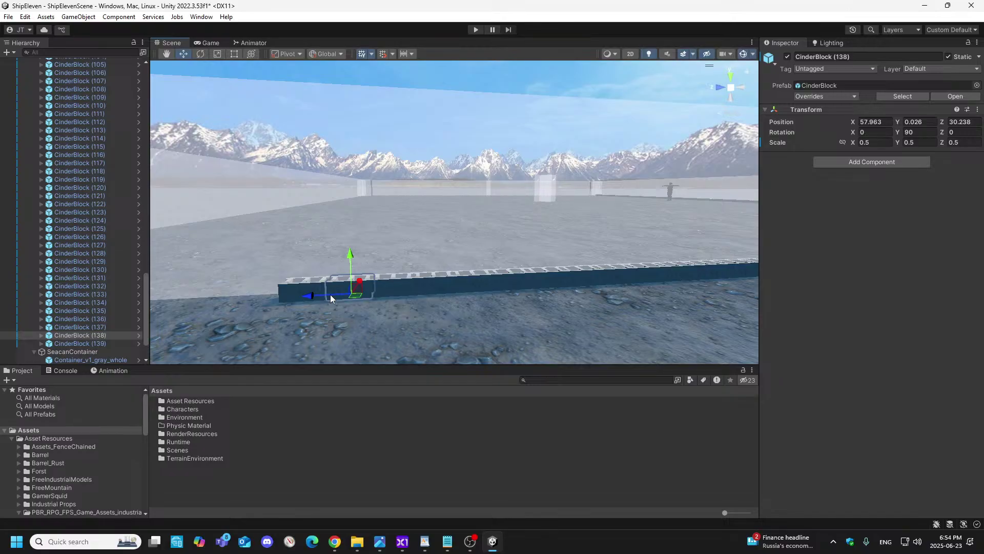
click(288, 287)
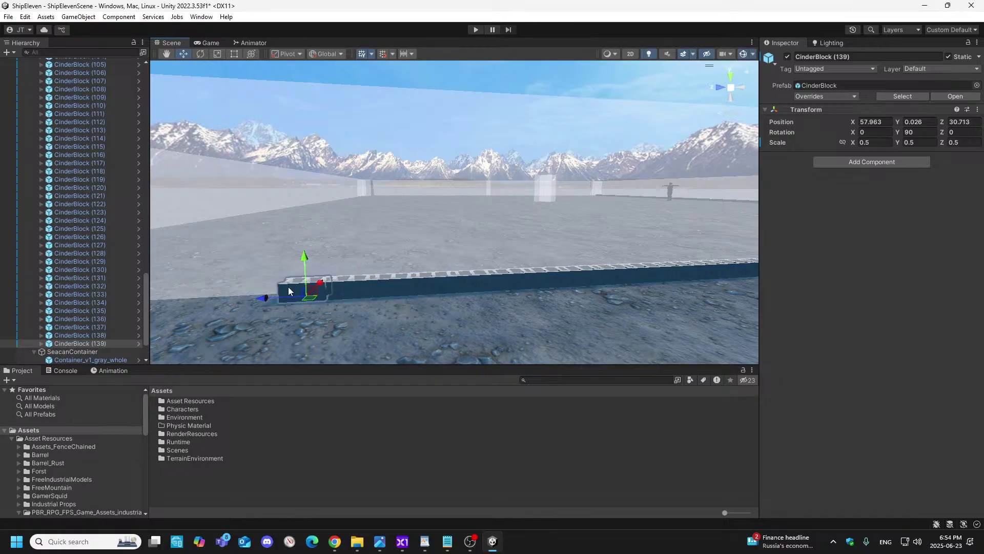
click(976, 122)
key(BackSpace)
key(BackSpace)
- Duplicate CinderBlock (139) and place the copy next in the row at Z position 31.162
scroll(109, 339, down, 2)
right_click(103, 297)
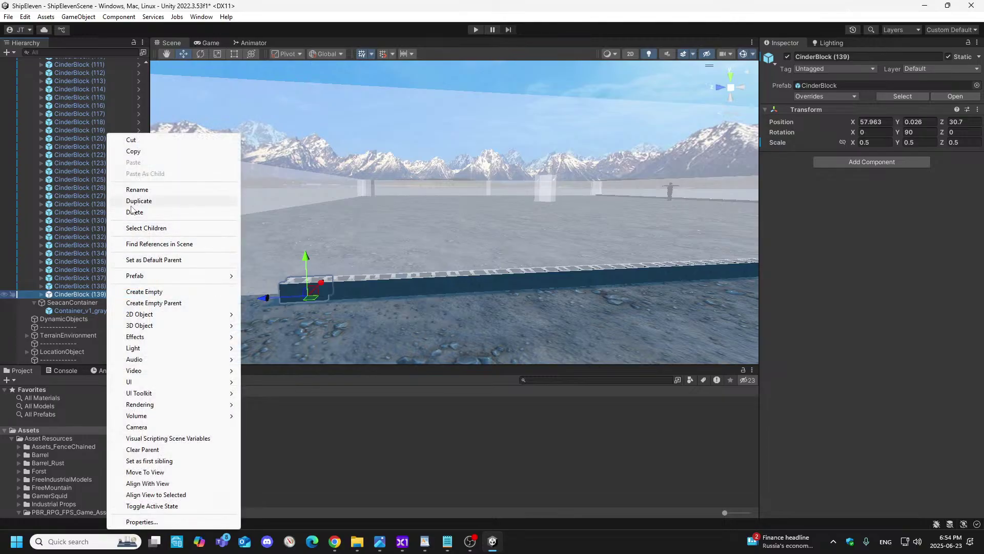
click(132, 201)
drag(267, 304, 216, 302)
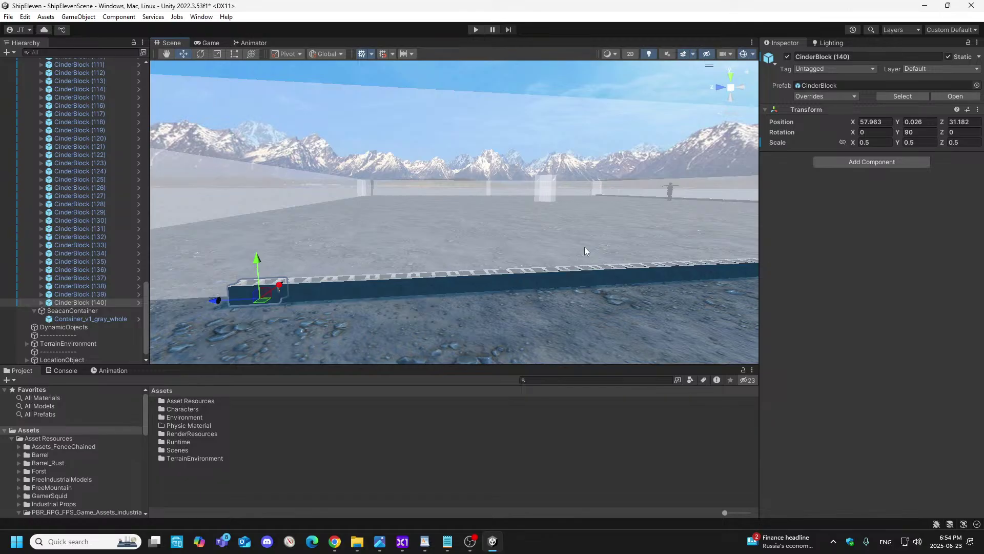
click(976, 122)
key(BackSpace)
key(BackSpace)
text(62)
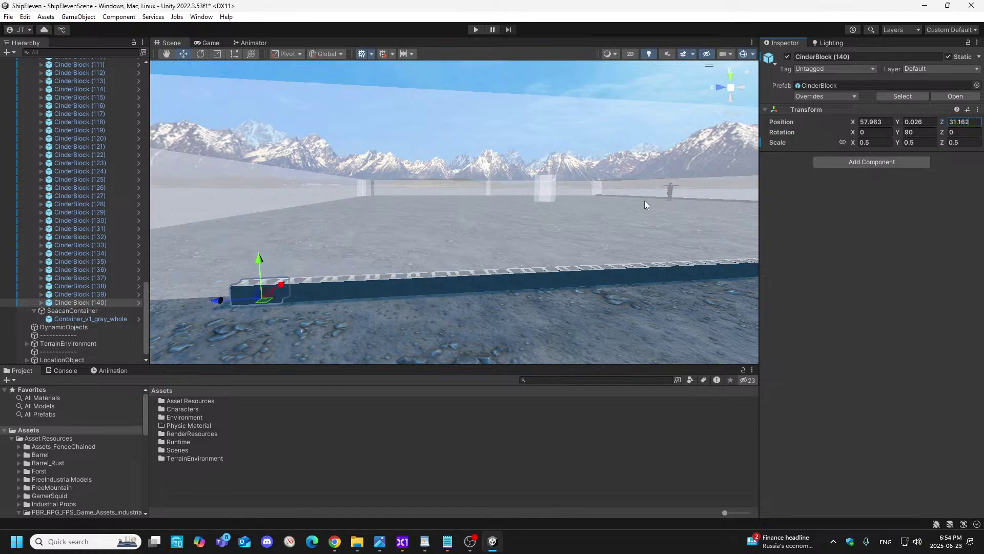
- Move CinderBlock (140) away from the end of the row along the Z axis to Z position 32.715
right_drag(546, 226, 572, 206)
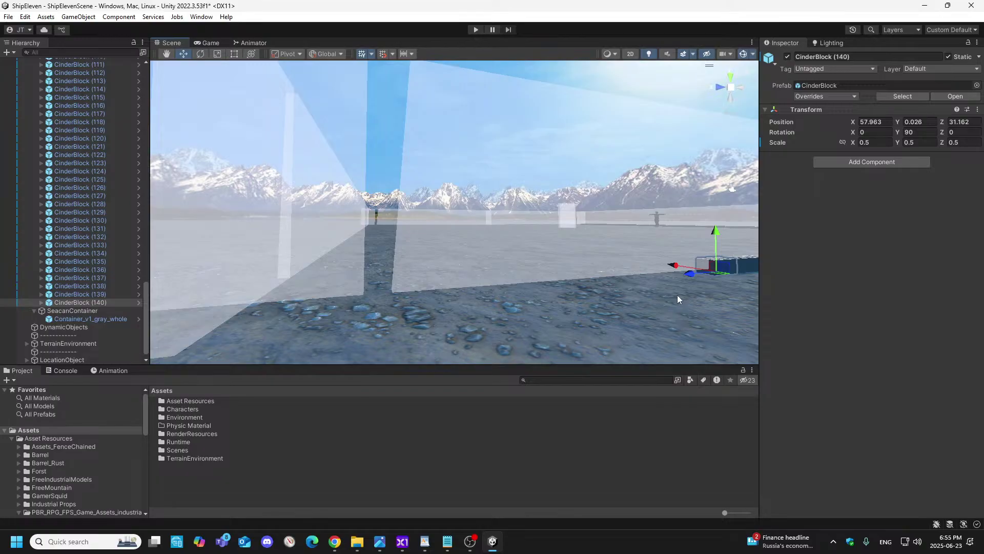
drag(693, 273, 609, 296)
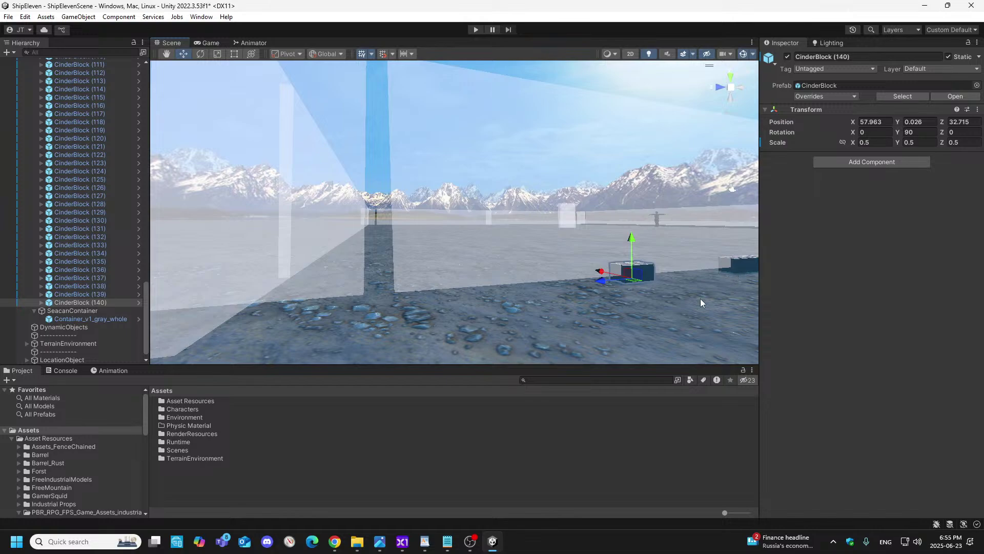
right_drag(638, 305, 621, 308)
click(548, 271)
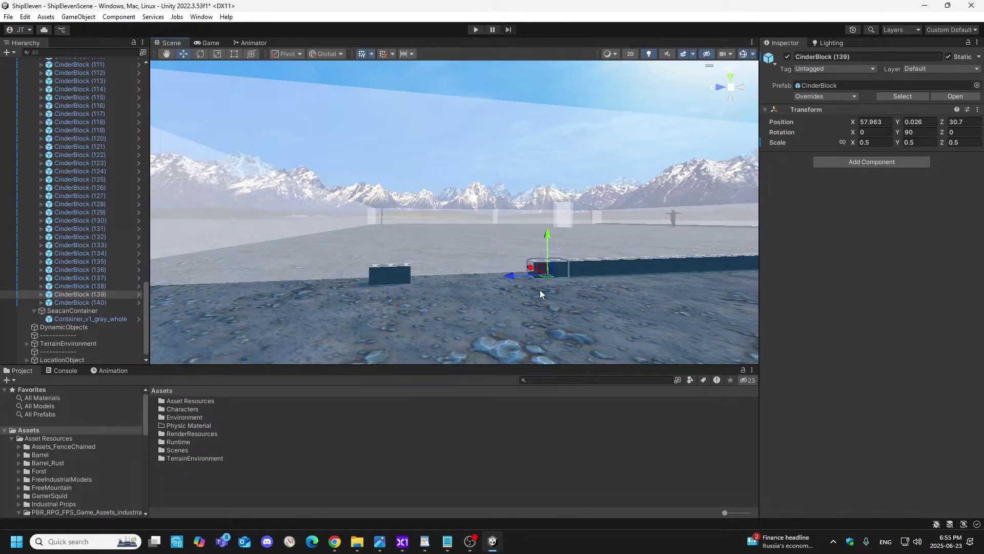
click(380, 280)
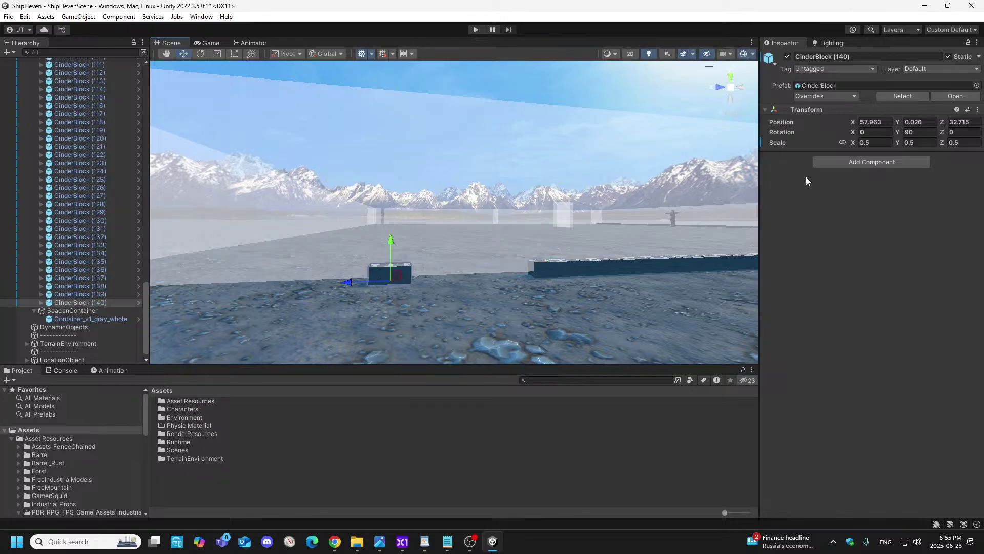
click(959, 122)
click(974, 122)
key(BackSpace)
key(BackSpace)
key(BackSpace)
key(BackSpace)
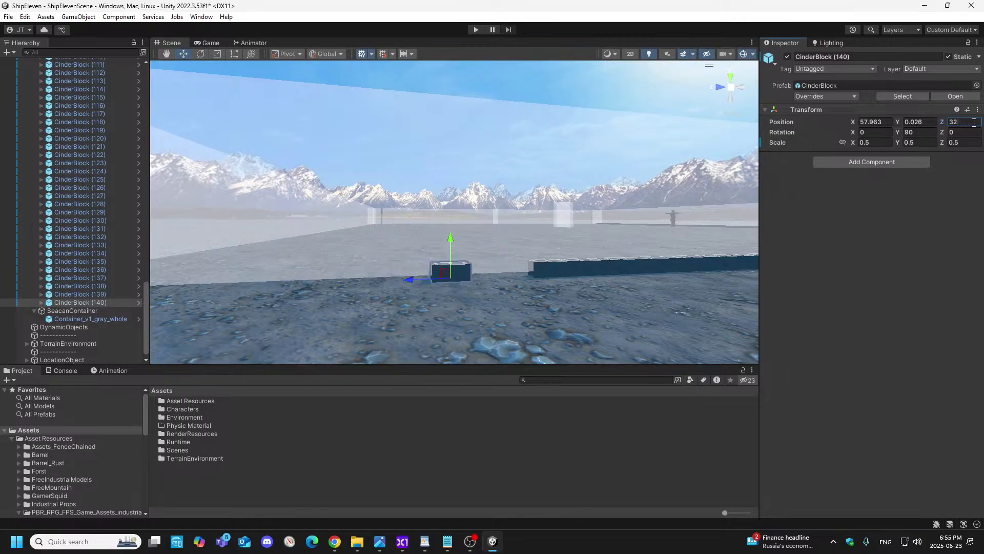
key(BackSpace)
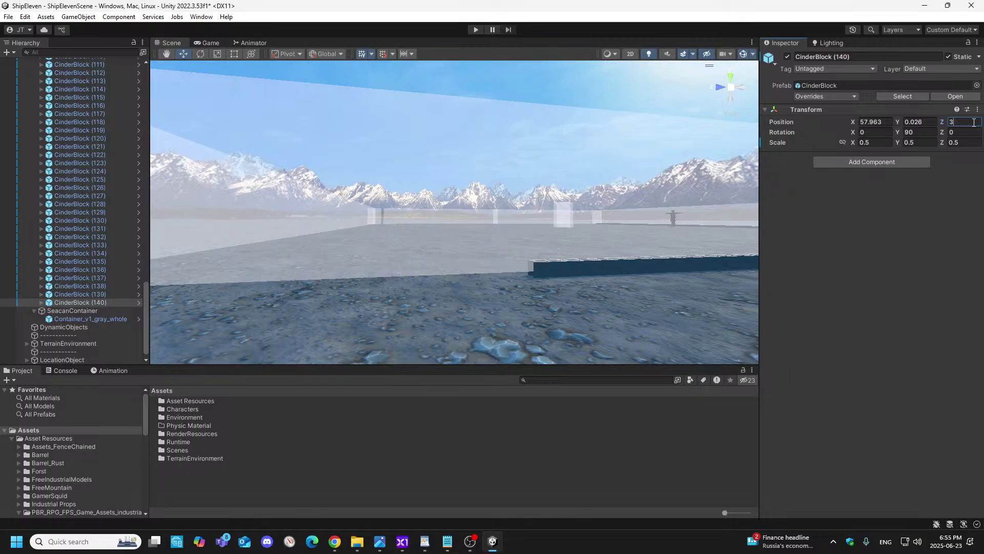
text(1)
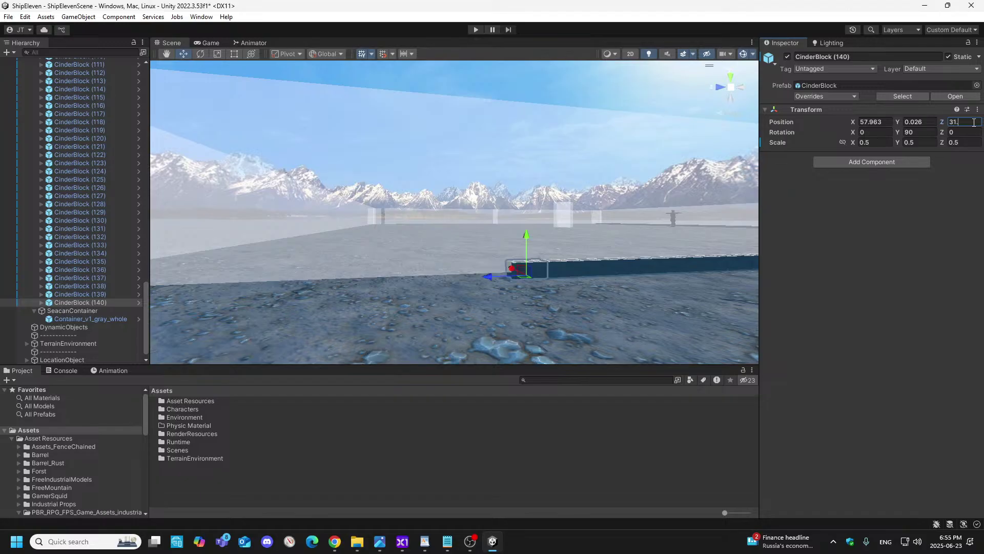
key(Escape)
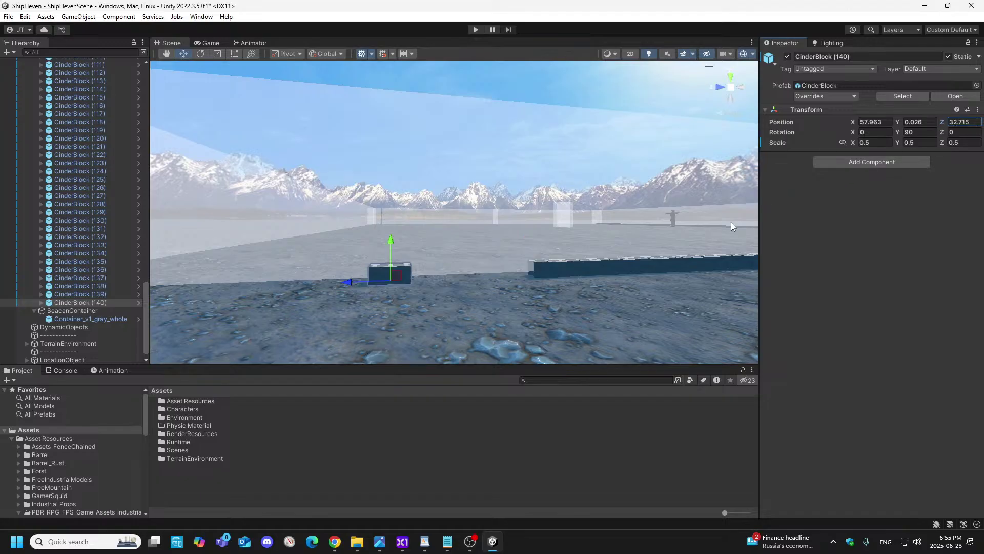
- Set CinderBlock (140)'s Z position to 31.162 to place it directly after CinderBlock (139) in the row
click(557, 276)
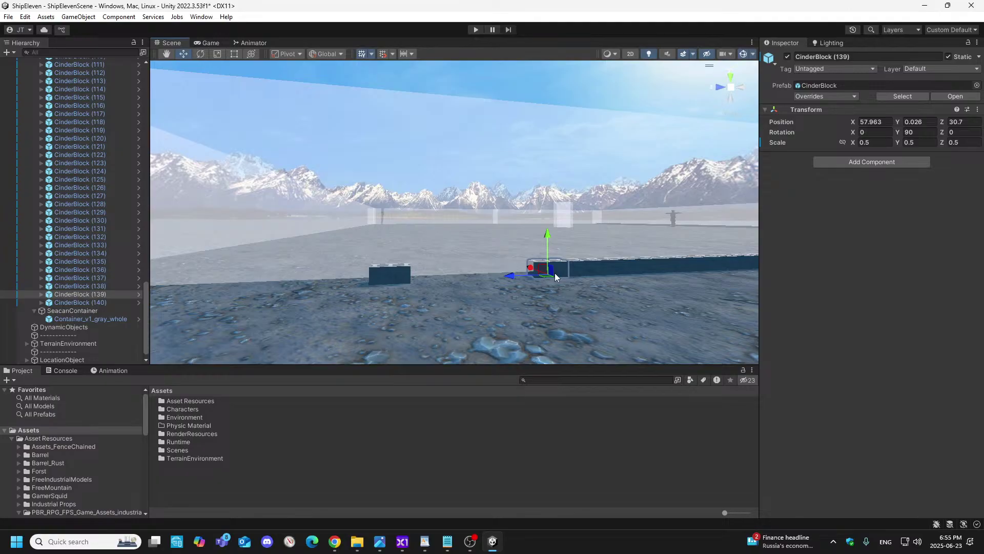
click(382, 275)
click(974, 122)
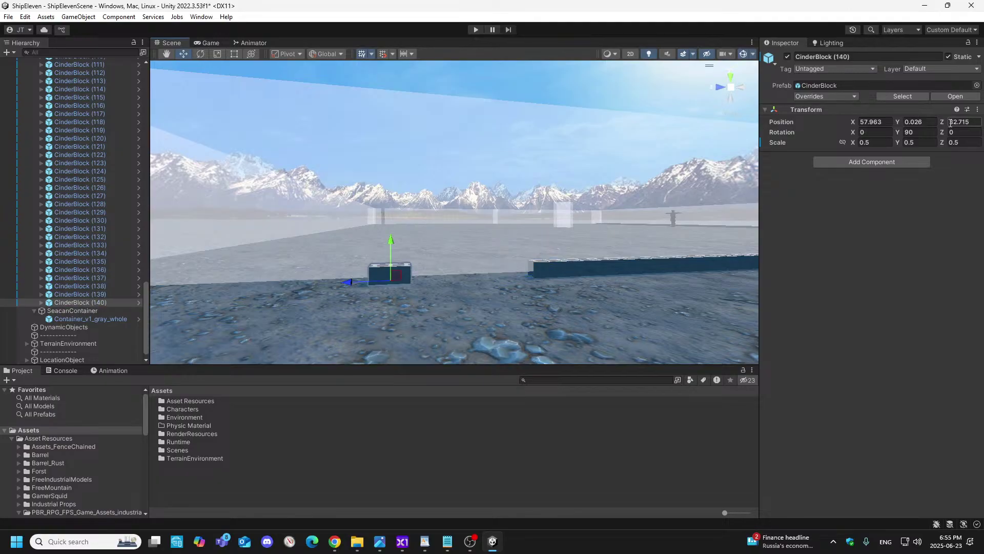
text(32)
key(BackSpace)
text(1)
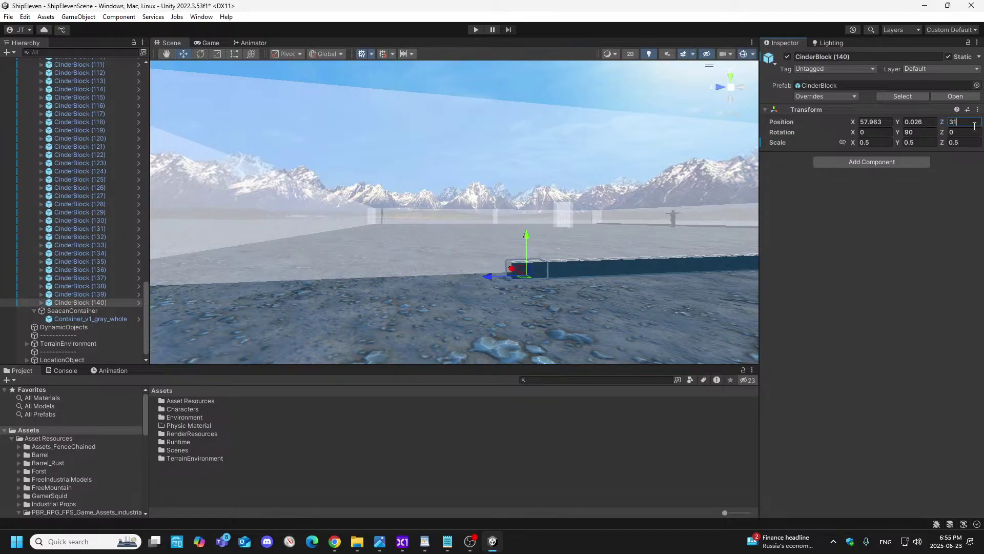
text(.162)
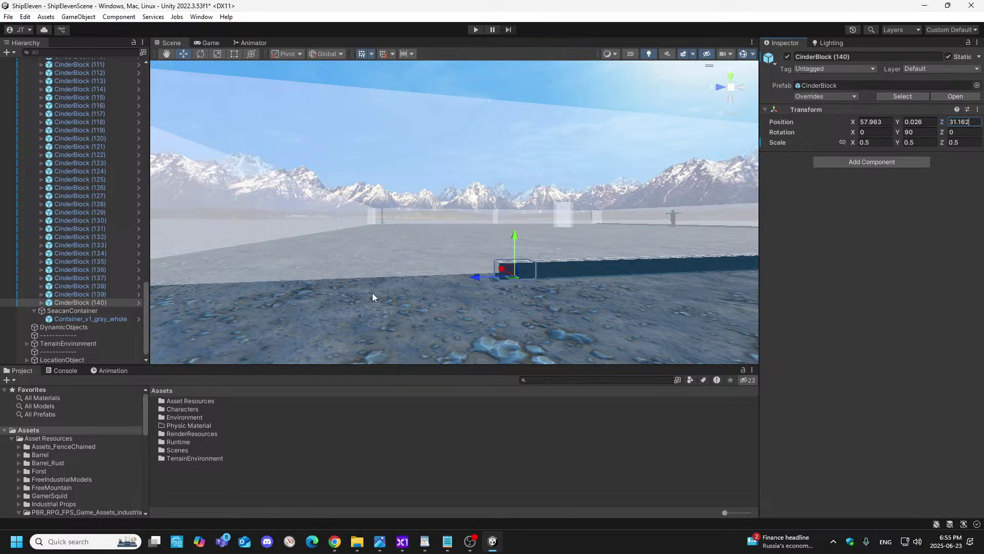
- Duplicate CinderBlock (140) and place the copy next in the row at Z position 31.624
right_click(125, 302)
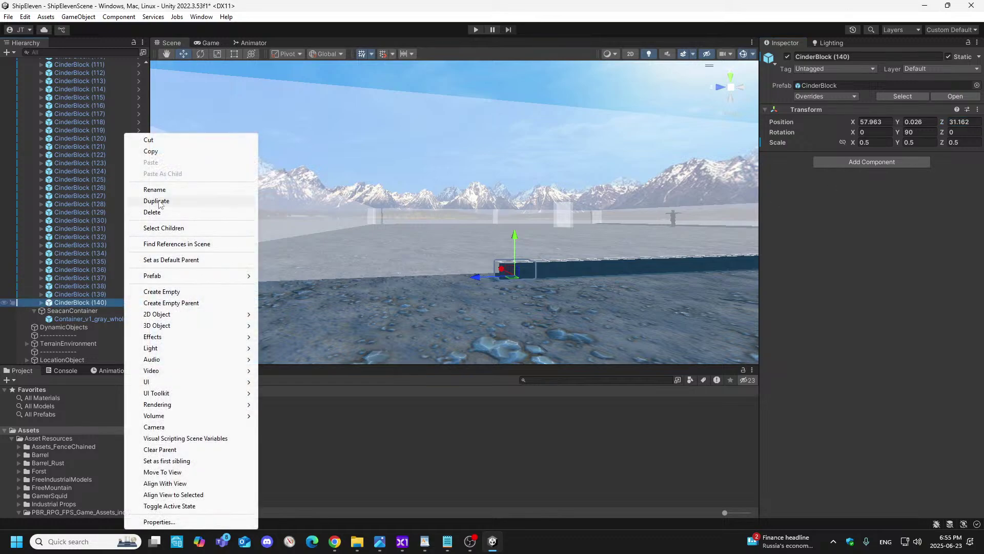
click(160, 205)
drag(476, 278, 435, 286)
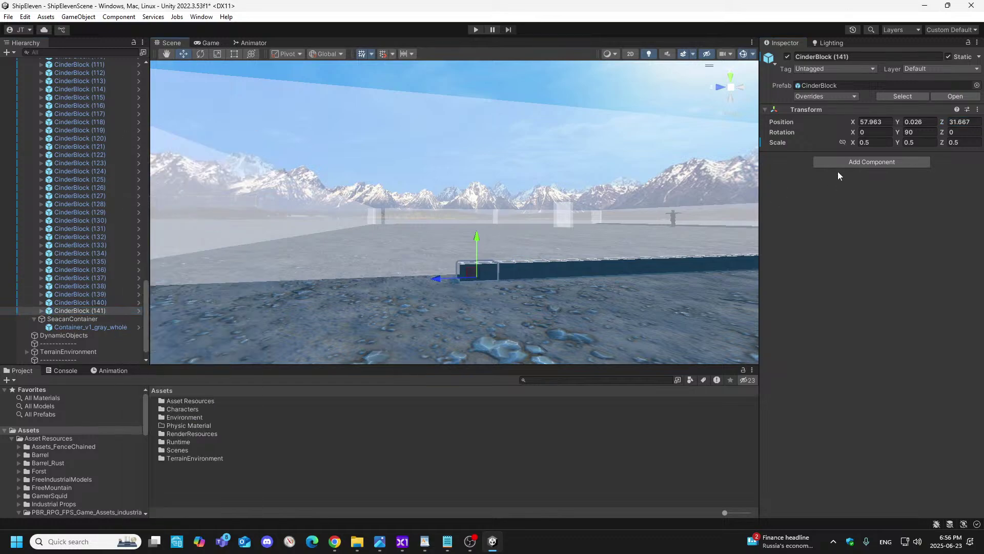
click(976, 122)
key(BackSpace)
key(BackSpace)
text(24)
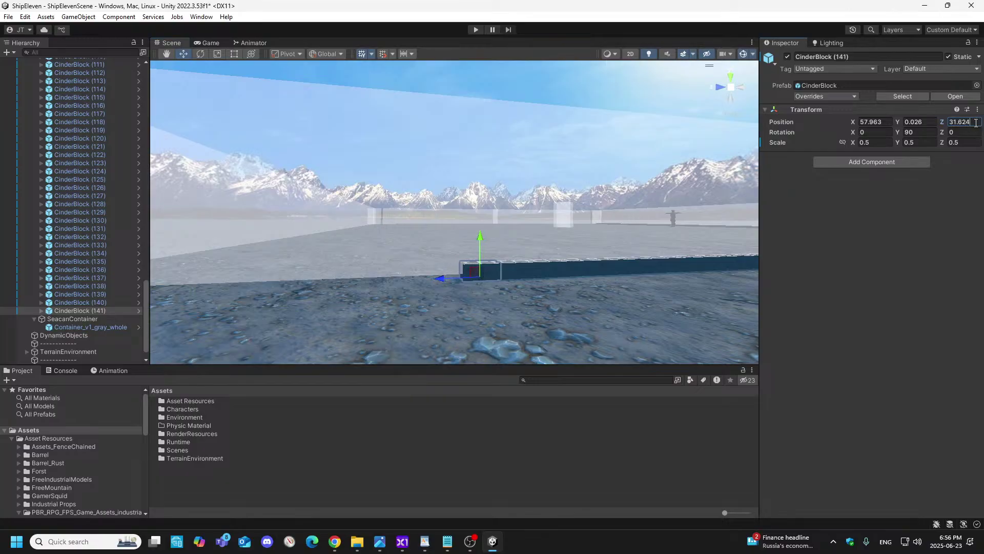
- Duplicate CinderBlock (141) and place the copy next in the row at Z position 32.086
right_click(98, 309)
click(135, 201)
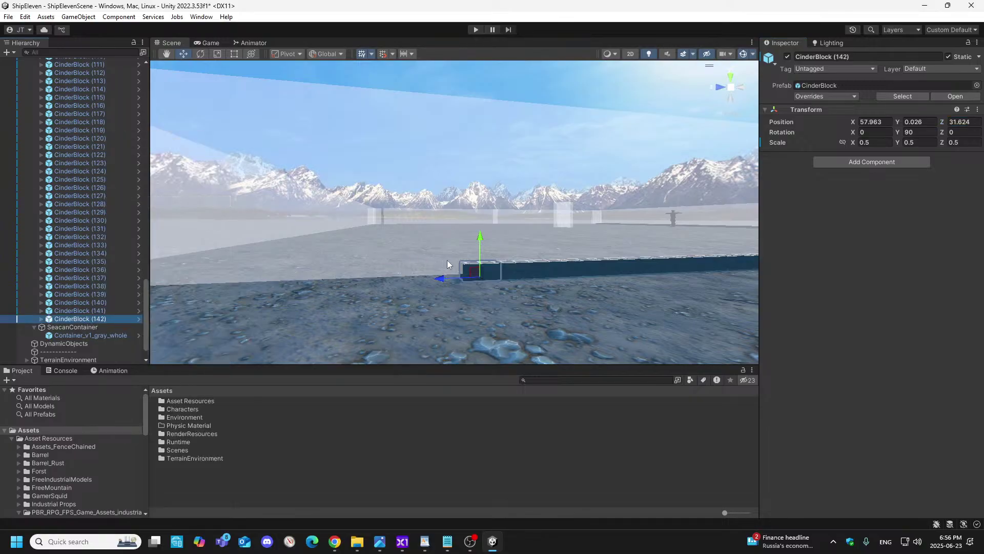
drag(448, 278, 411, 285)
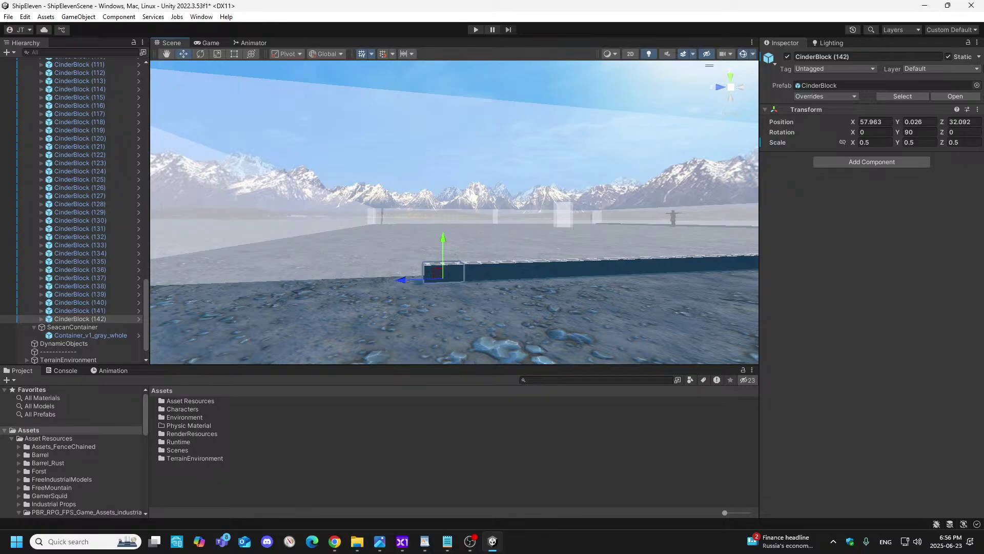
click(974, 122)
text(32.0)
text(85)
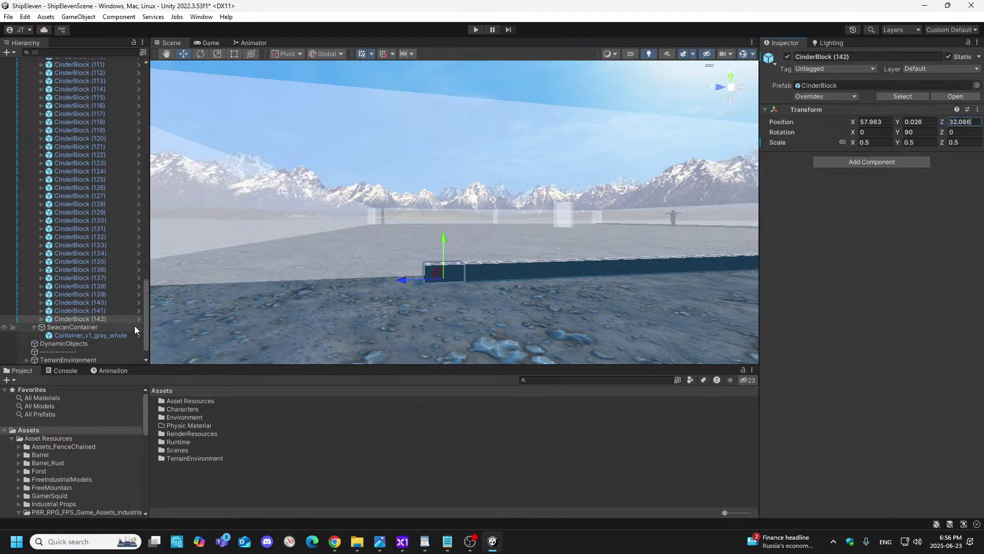
- Duplicate CinderBlock (142) and place the copy next in the row at Z position 32.548
right_click(93, 318)
click(139, 203)
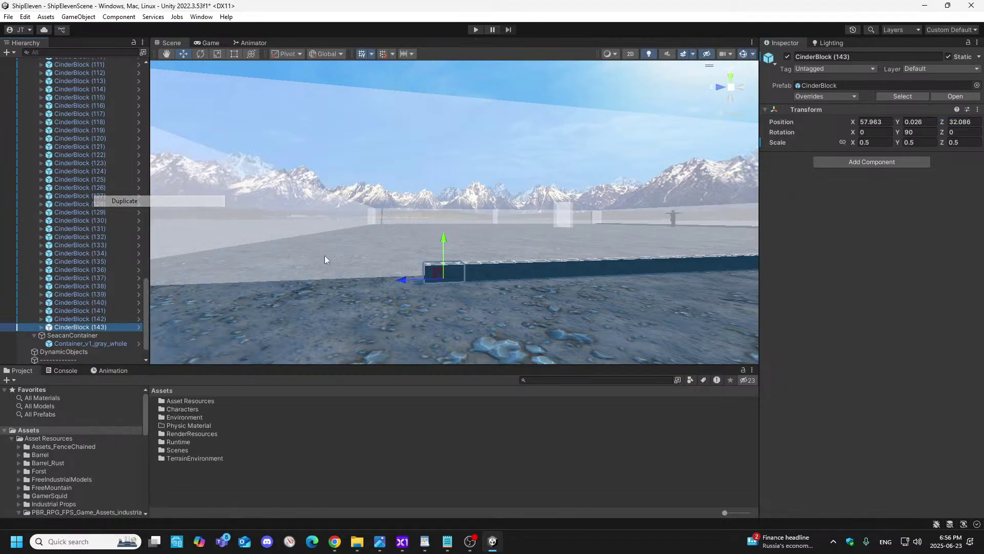
drag(417, 287, 365, 288)
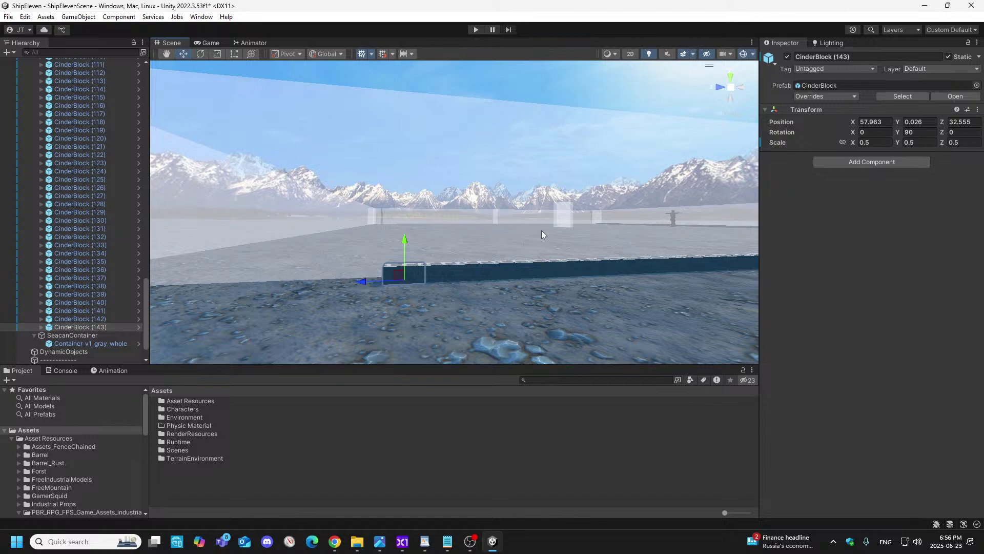
click(975, 121)
click(976, 121)
key(BackSpace)
key(BackSpace)
text(48)
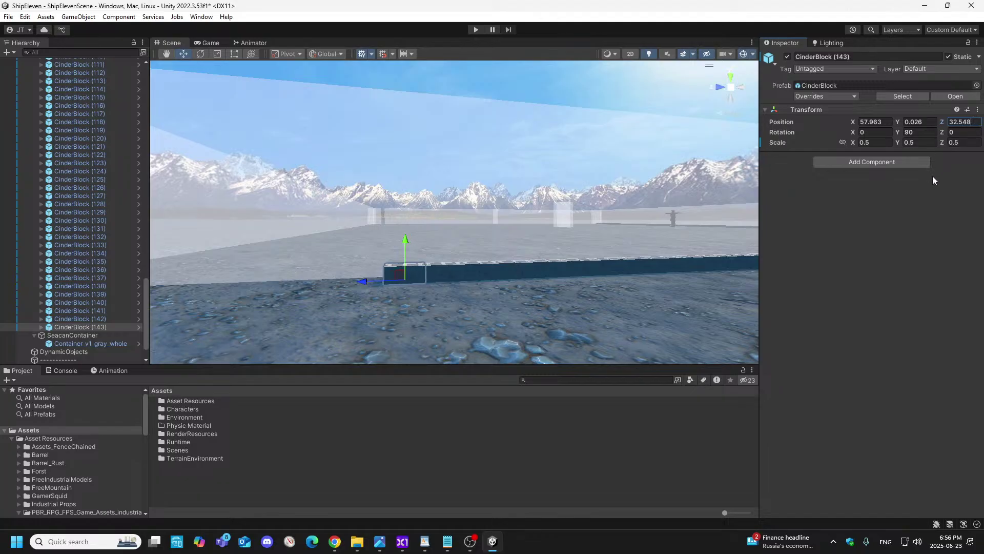
- Duplicate CinderBlock (143) and place the copy next in the row at Z position 33.01
right_click(106, 329)
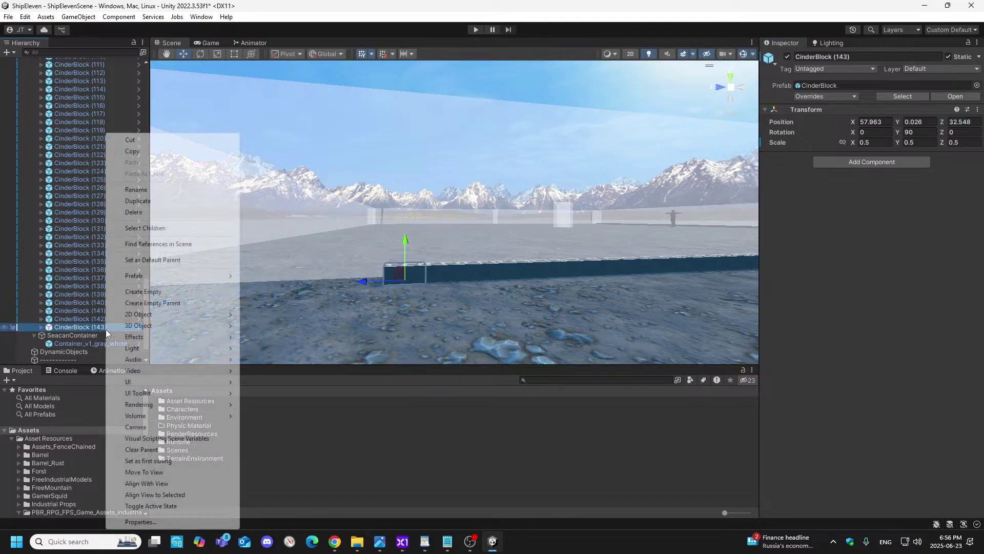
click(138, 200)
drag(362, 282, 320, 297)
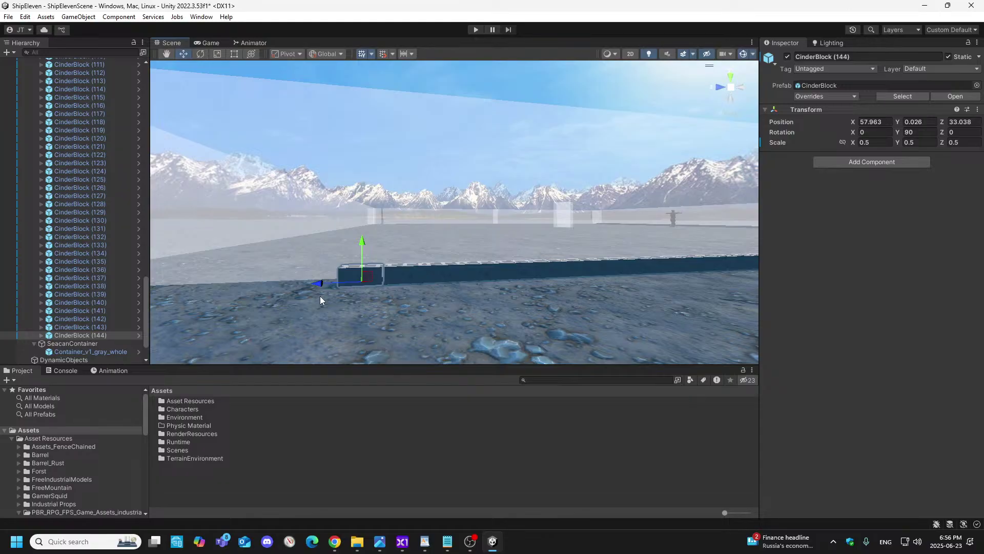
click(981, 122)
key(BackSpace)
key(BackSpace)
text(1)
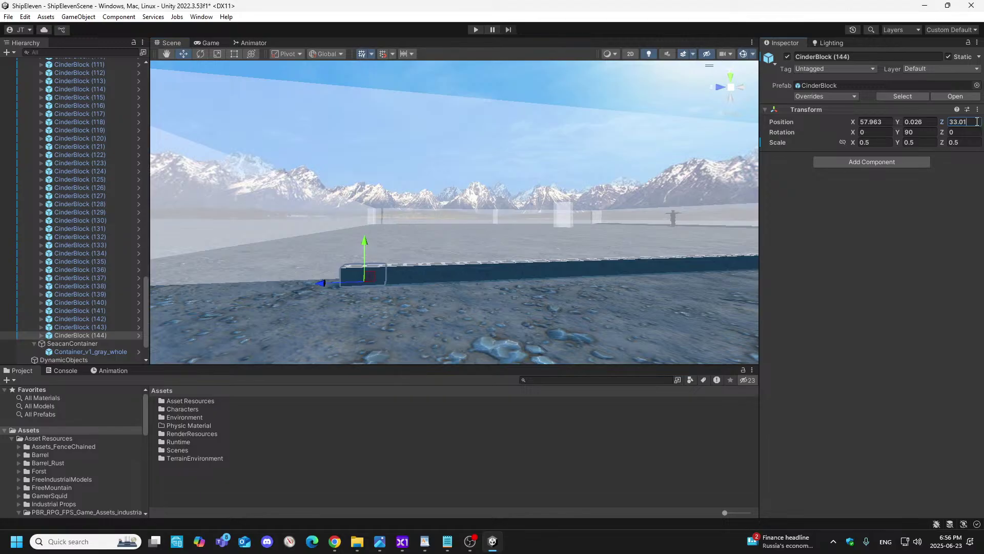
- Duplicate CinderBlock (144) and place the copy next in the row at Z position 33.472
right_click(100, 335)
click(129, 201)
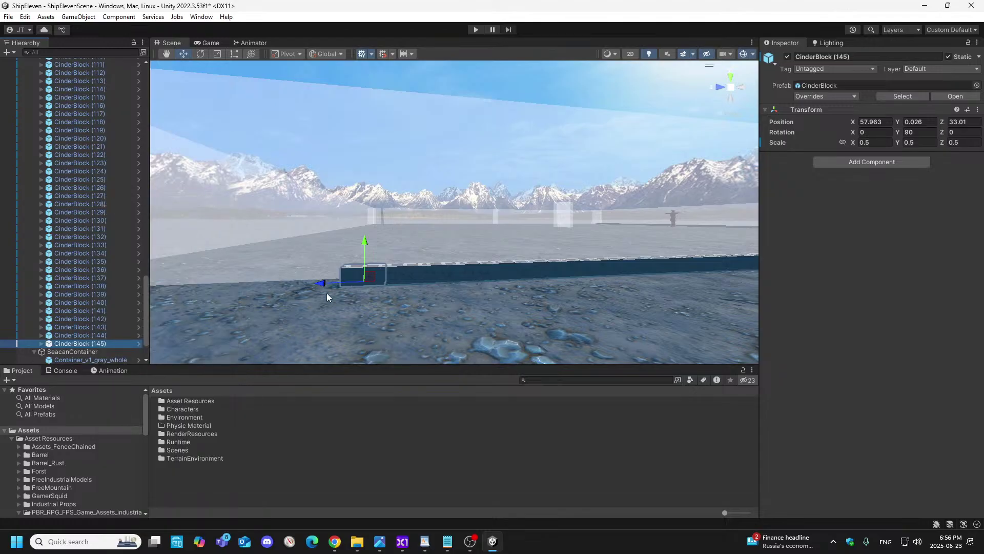
drag(318, 281, 271, 285)
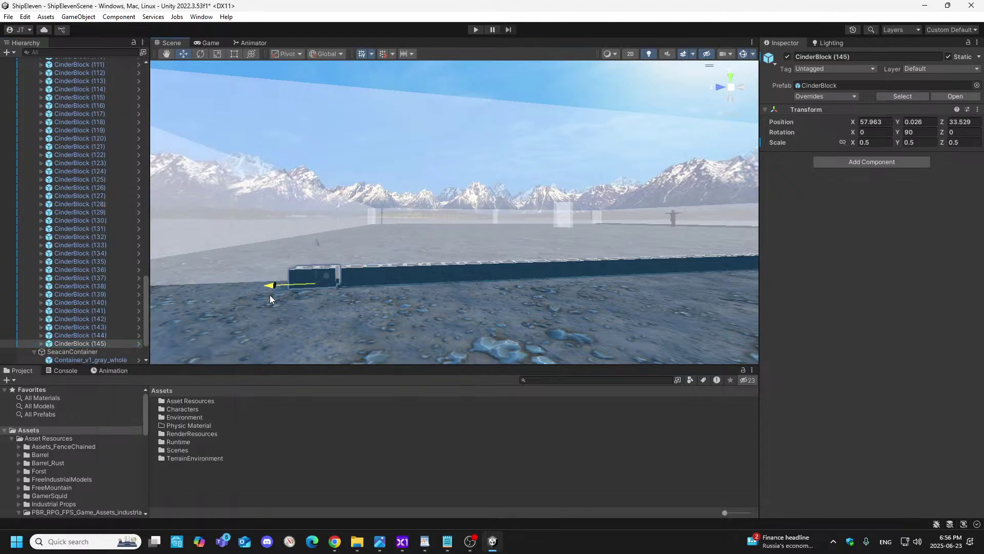
click(976, 123)
key(BackSpace)
key(BackSpace)
key(BackSpace)
text(472)
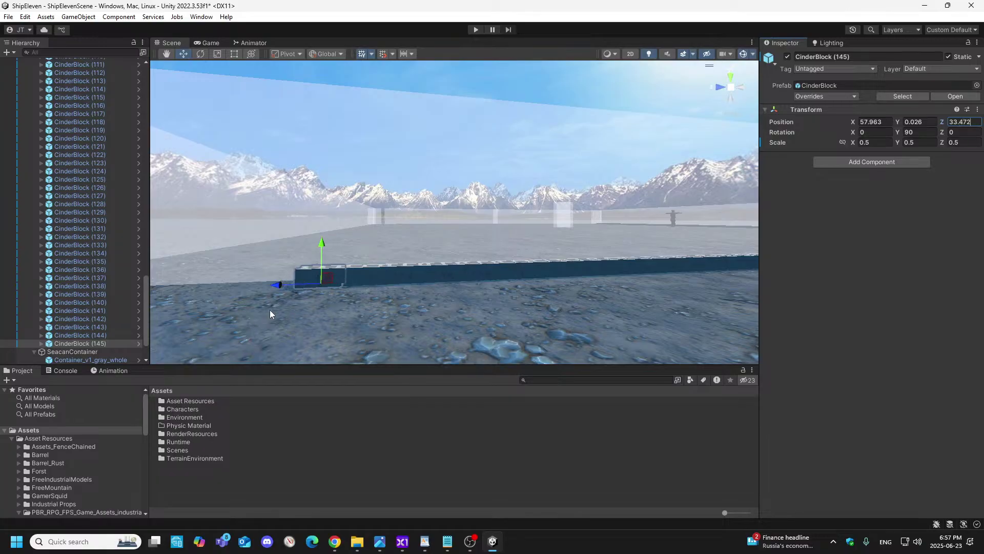
- Duplicate CinderBlock (145) and place the copy next in the row at Z position 33.934
scroll(112, 342, down, 2)
right_click(98, 295)
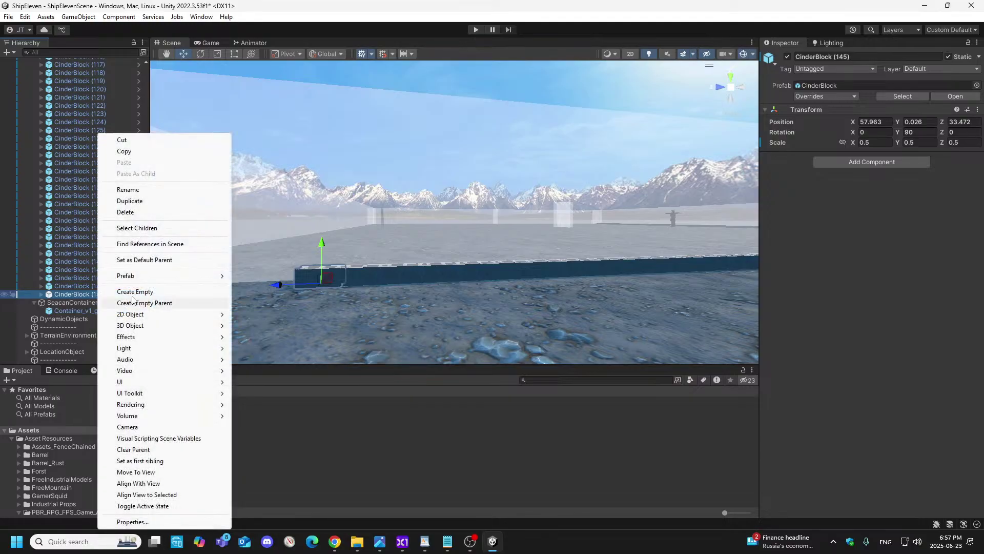
click(129, 200)
drag(264, 285, 227, 294)
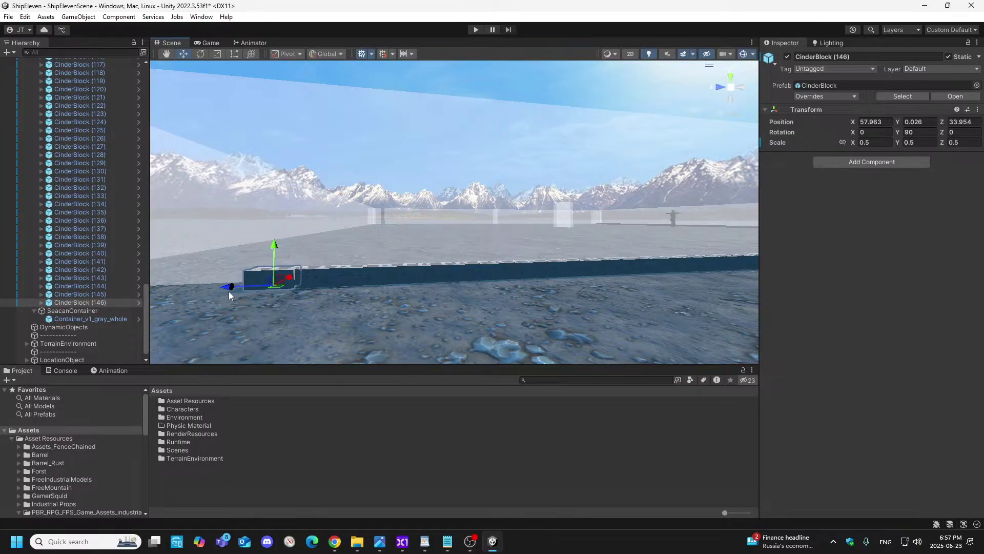
click(977, 121)
click(977, 121)
key(BackSpace)
key(BackSpace)
text(34)
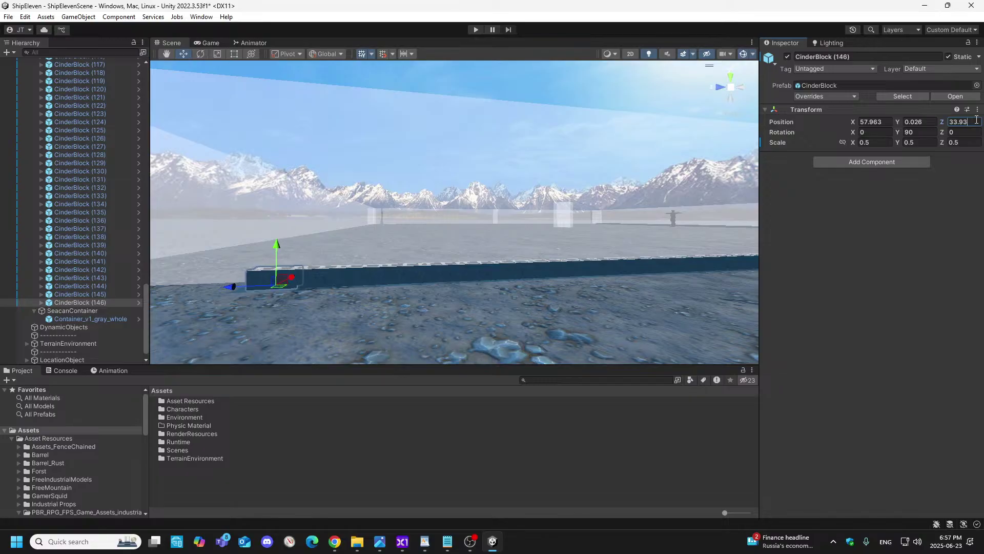
- Duplicate CinderBlock (146) and place the copy next in the row at Z position 34.396
right_click(104, 303)
click(137, 200)
drag(232, 287, 186, 297)
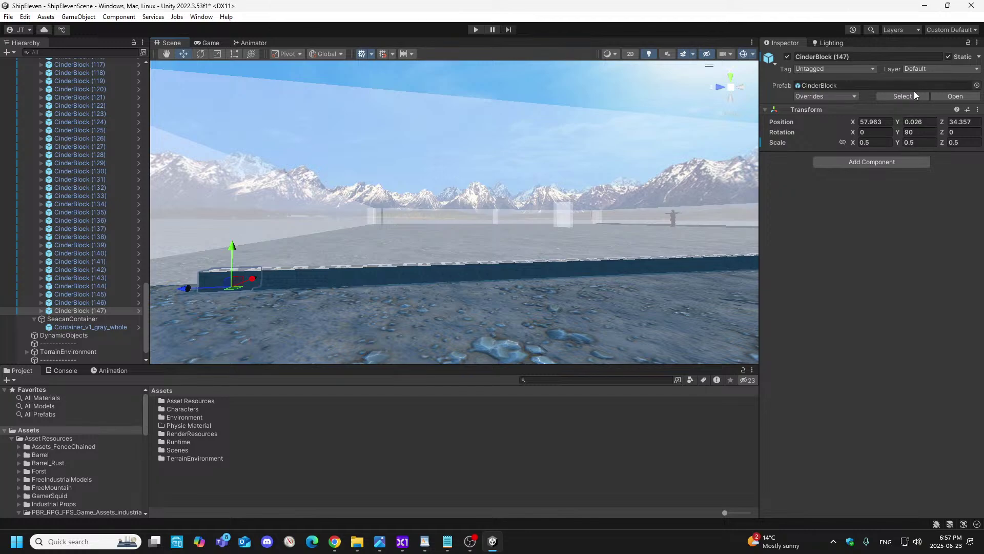
click(977, 122)
key(BackSpace)
key(BackSpace)
text(96)
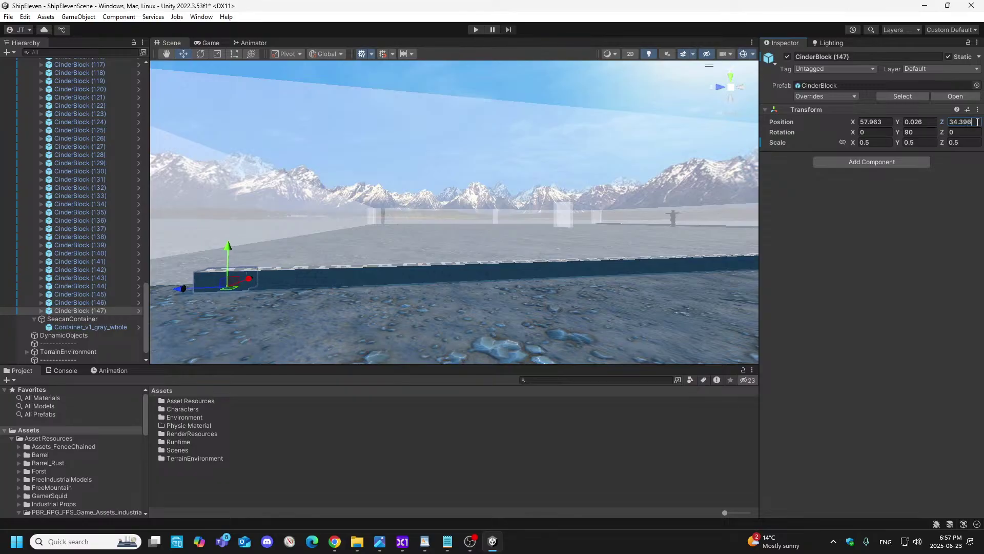
right_drag(340, 284, 320, 287)
click(470, 542)
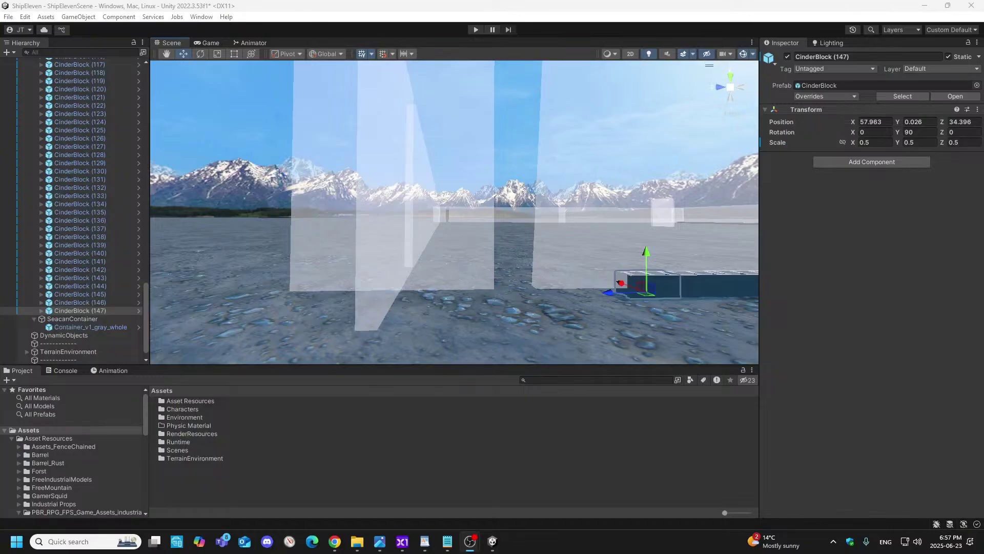
drag(617, 299, 577, 302)
key(ctrl+z)
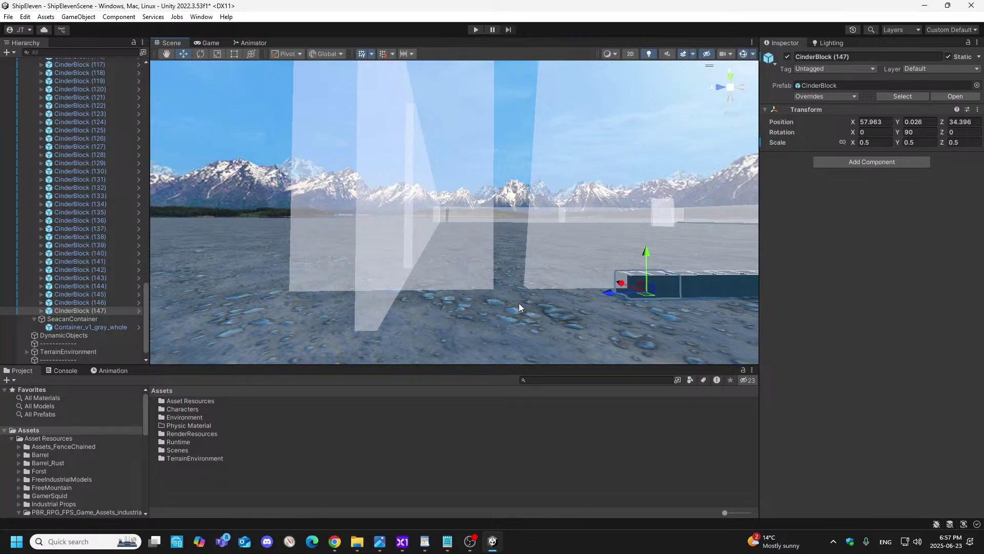
- Duplicate CinderBlock (147) and place the copy next in the row at Z position 34.858
right_click(114, 310)
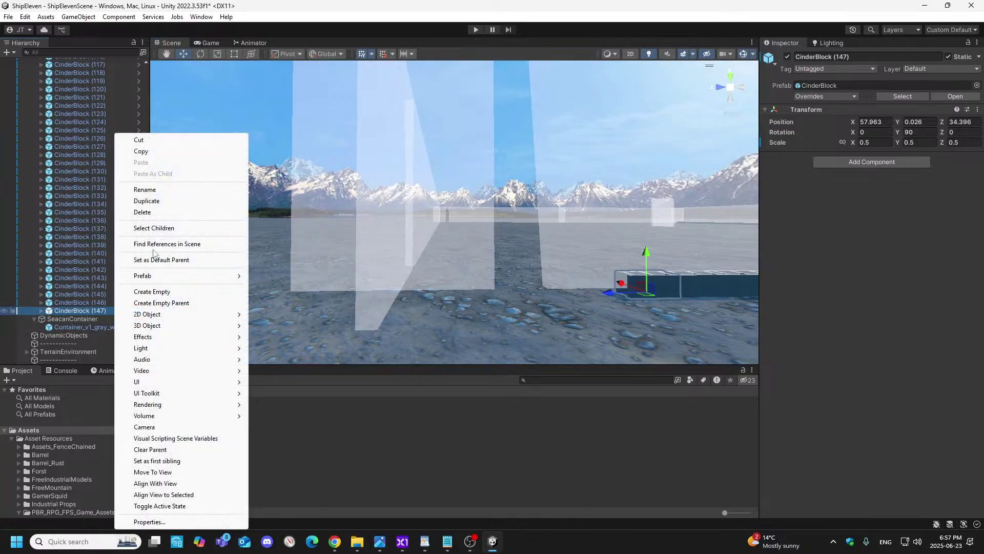
click(168, 200)
drag(608, 291, 554, 310)
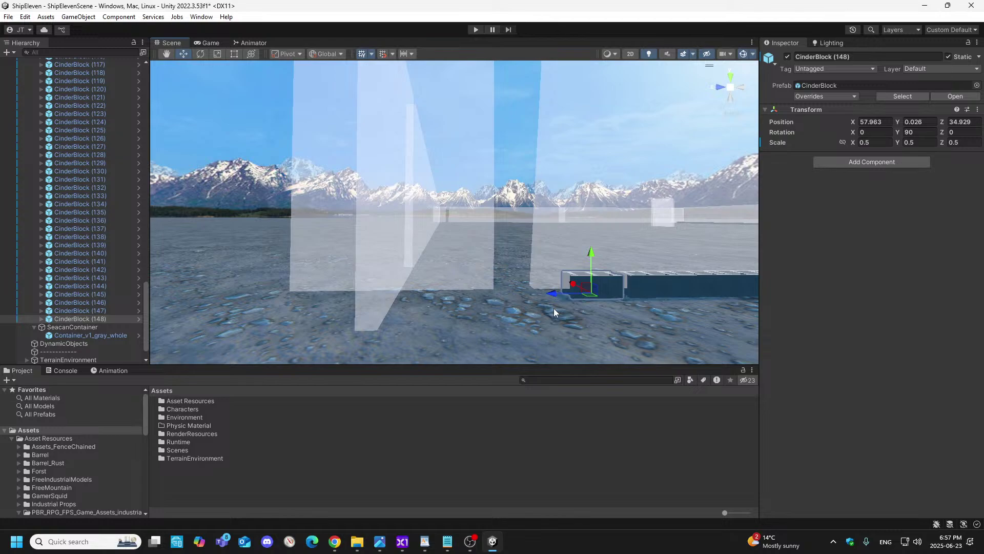
click(975, 126)
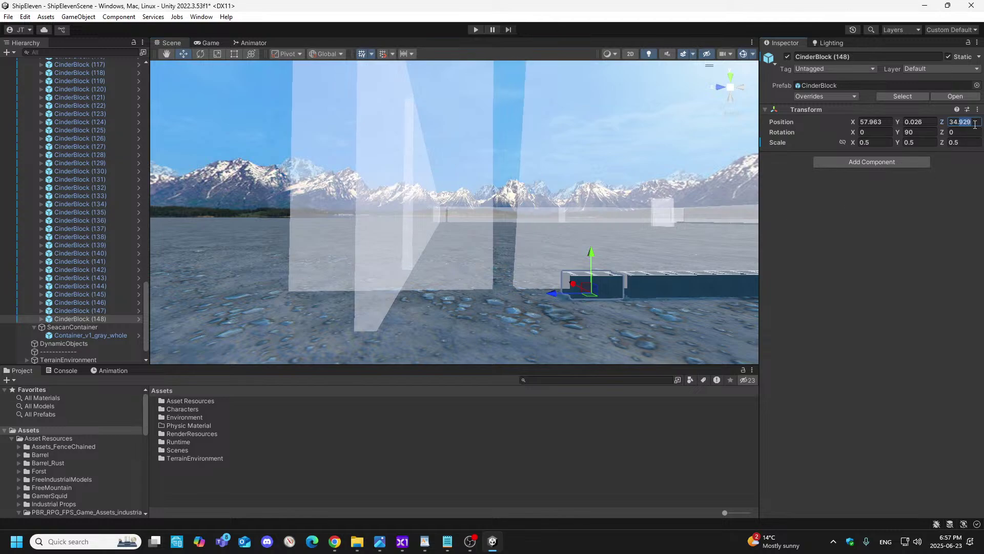
text(34.858)
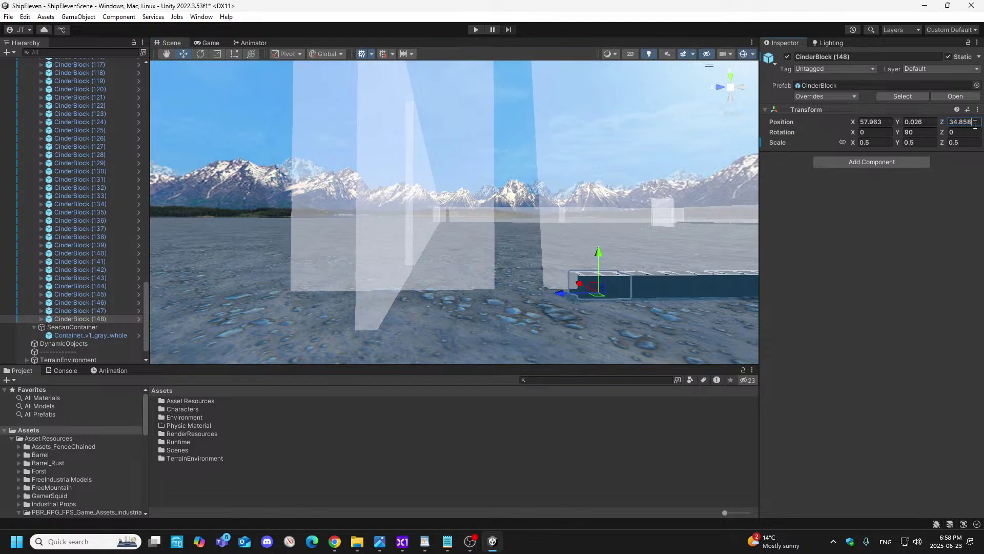
- Duplicate CinderBlock (148) and place the copy next in the row at Z position 35.32
right_click(110, 319)
click(143, 201)
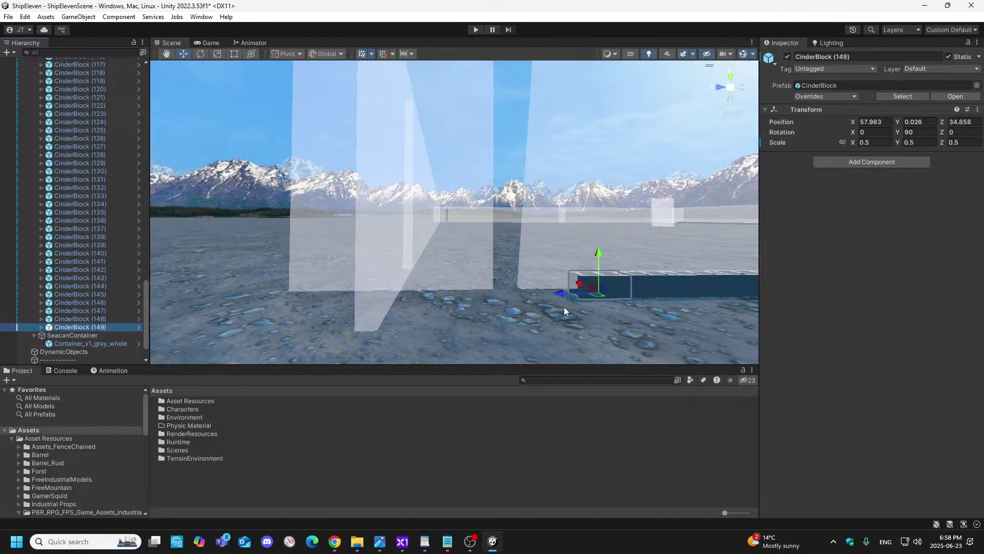
drag(559, 295, 511, 309)
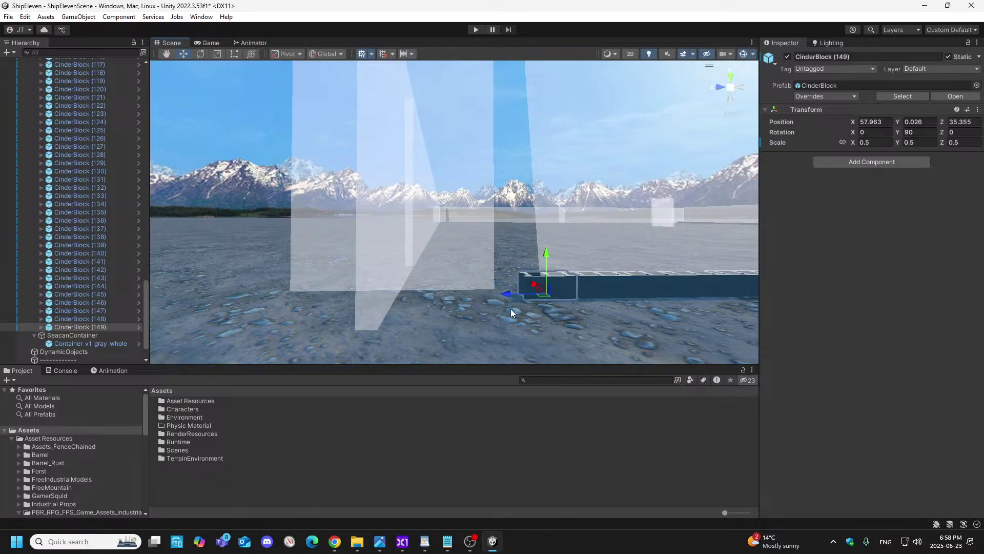
click(978, 123)
text(35.3)
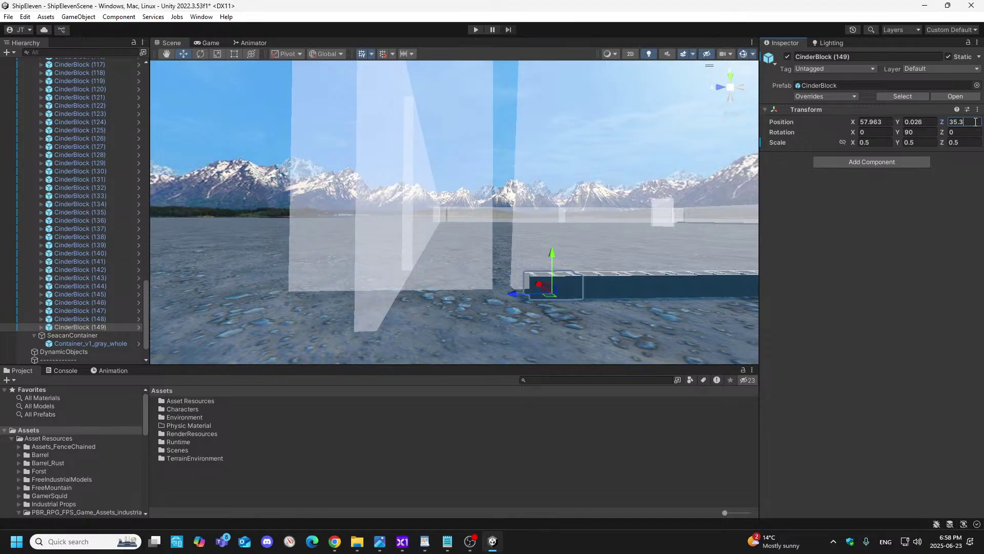
text(2)
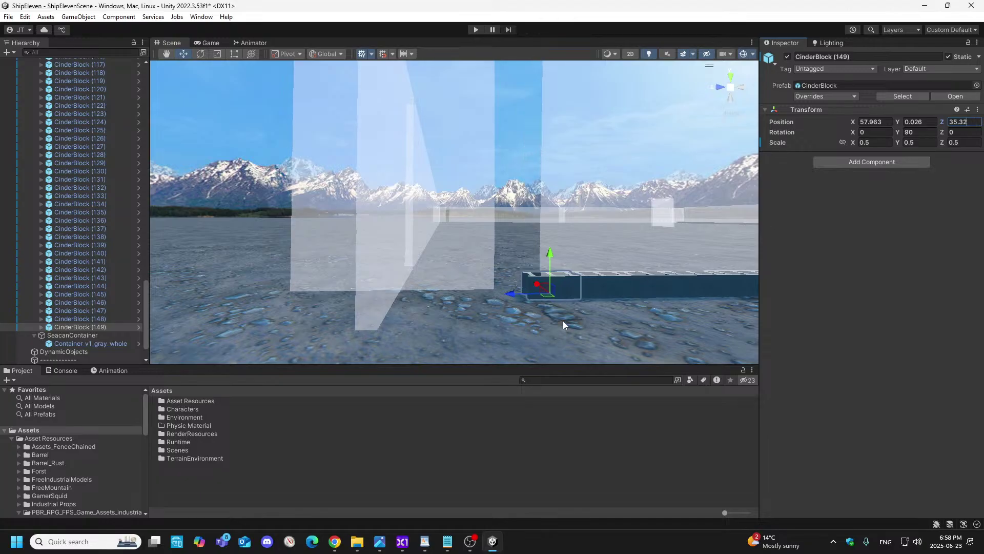
- Duplicate CinderBlock (149) and place the copy next in the row at Z position 35.782
right_click(112, 327)
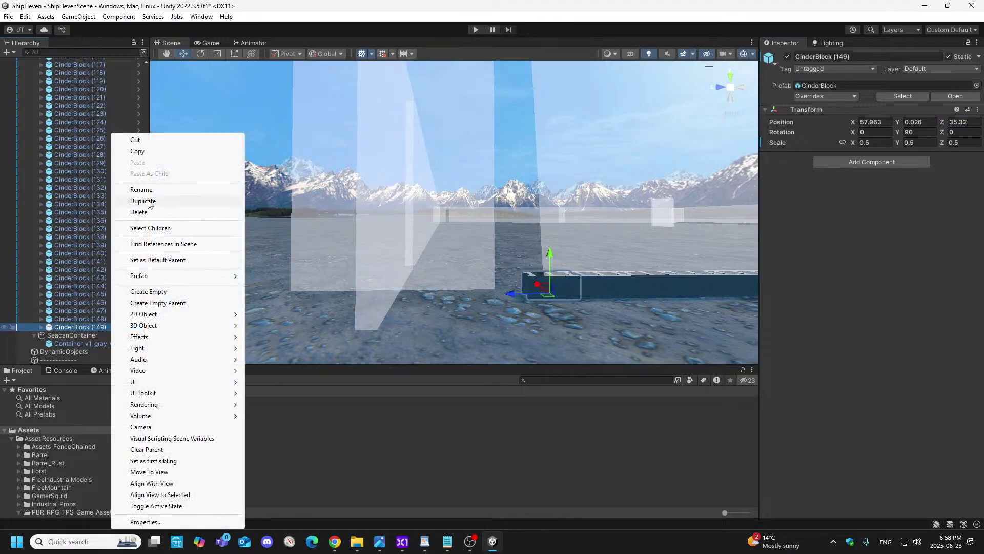
click(147, 201)
drag(503, 292, 459, 308)
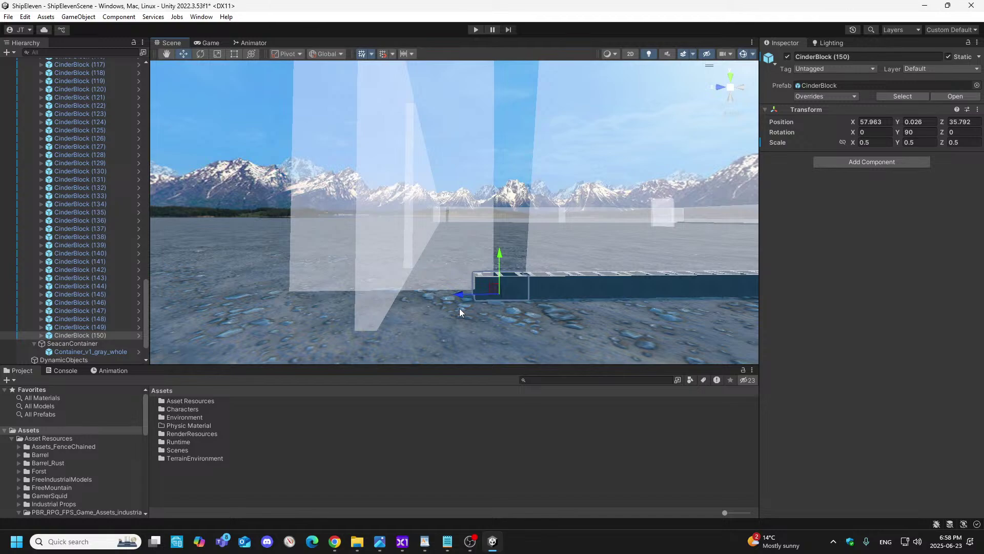
click(976, 122)
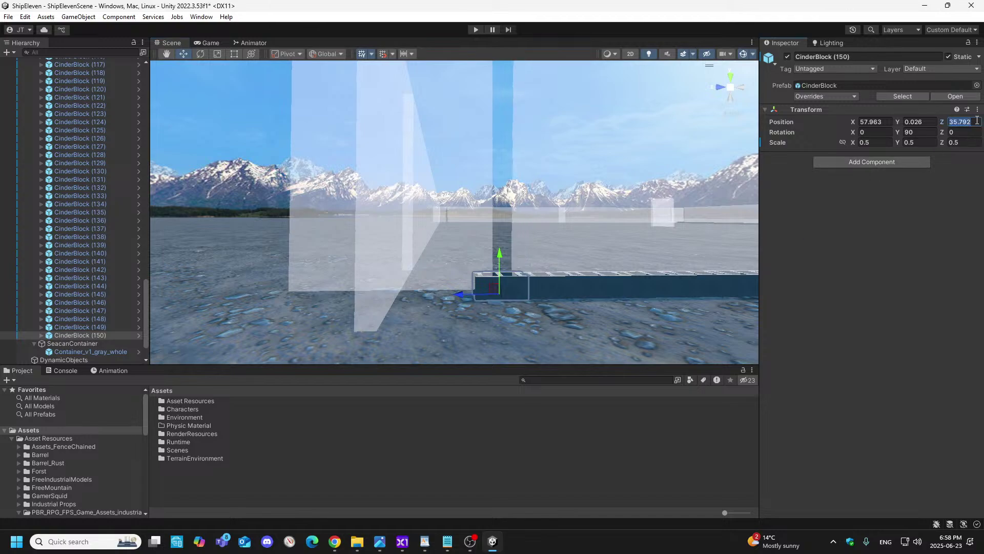
text(35.7)
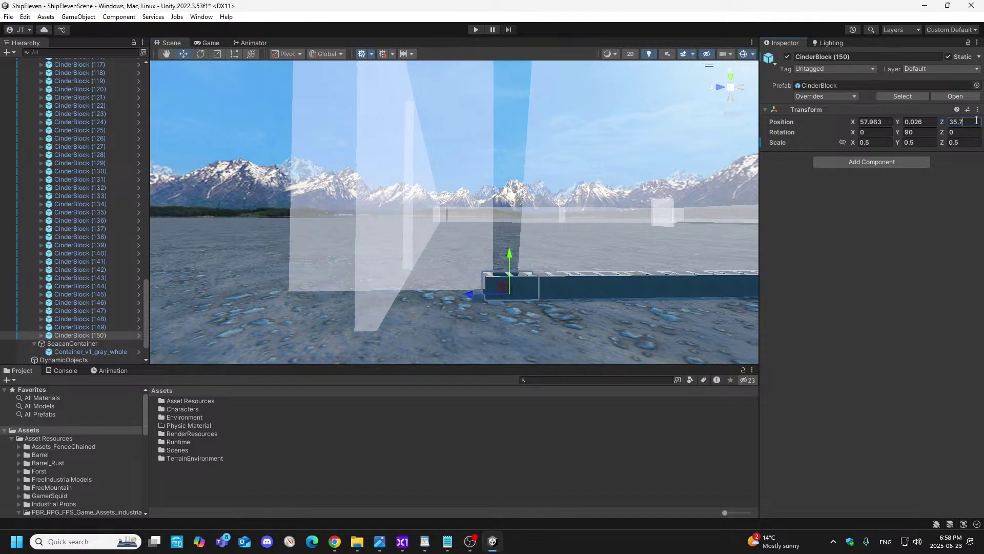
text(82)
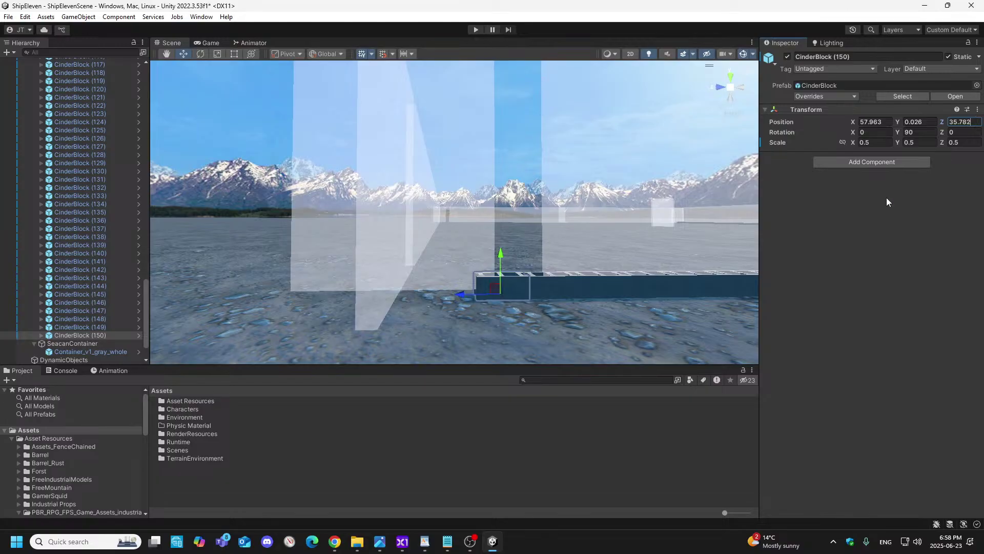
- Duplicate CinderBlock (150) and place the copy next in the row at Z position 36.244
right_click(92, 335)
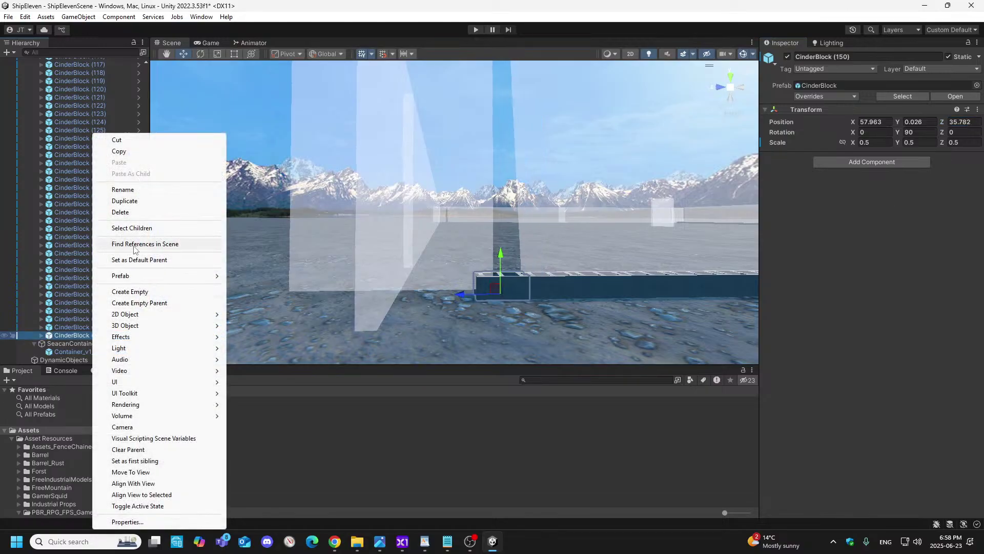
click(123, 201)
drag(460, 296, 401, 318)
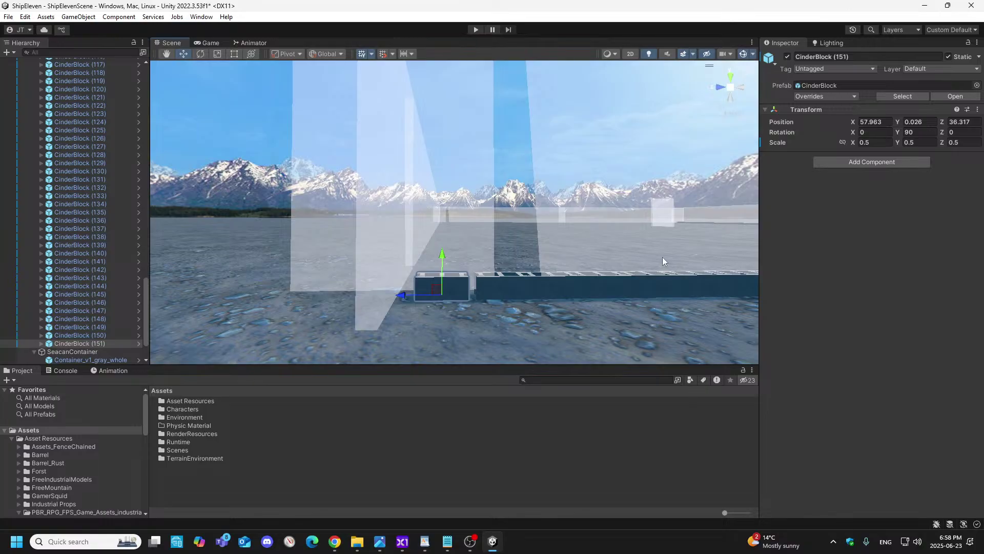
click(973, 122)
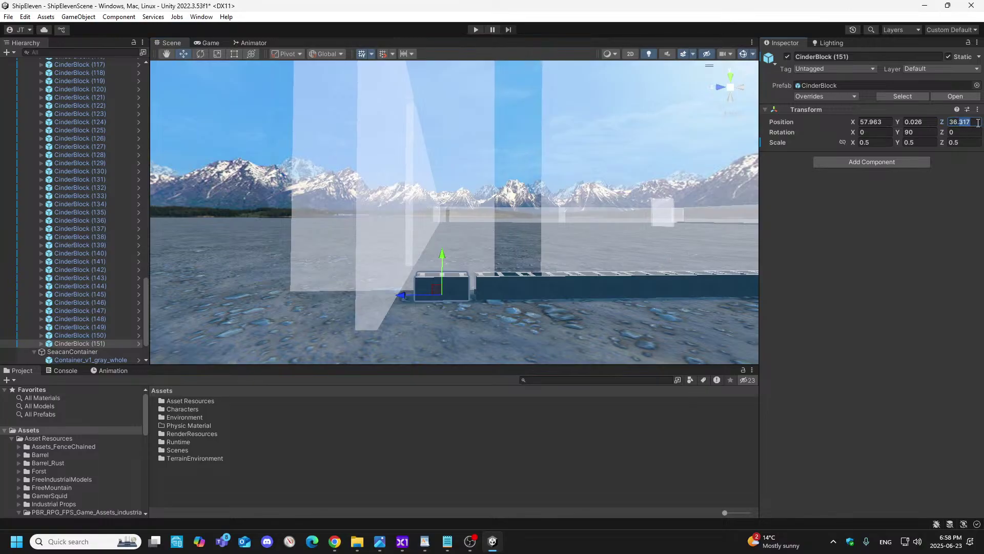
text(36.244)
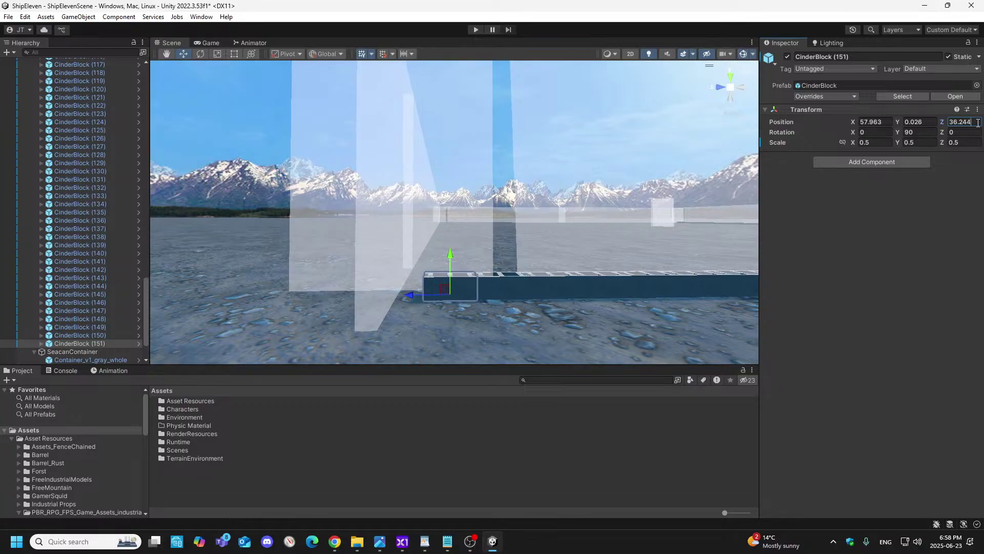
- Duplicate CinderBlock (151) and place the copy at the end of the row at Z position 36.706
right_click(109, 343)
click(141, 201)
drag(411, 297, 356, 301)
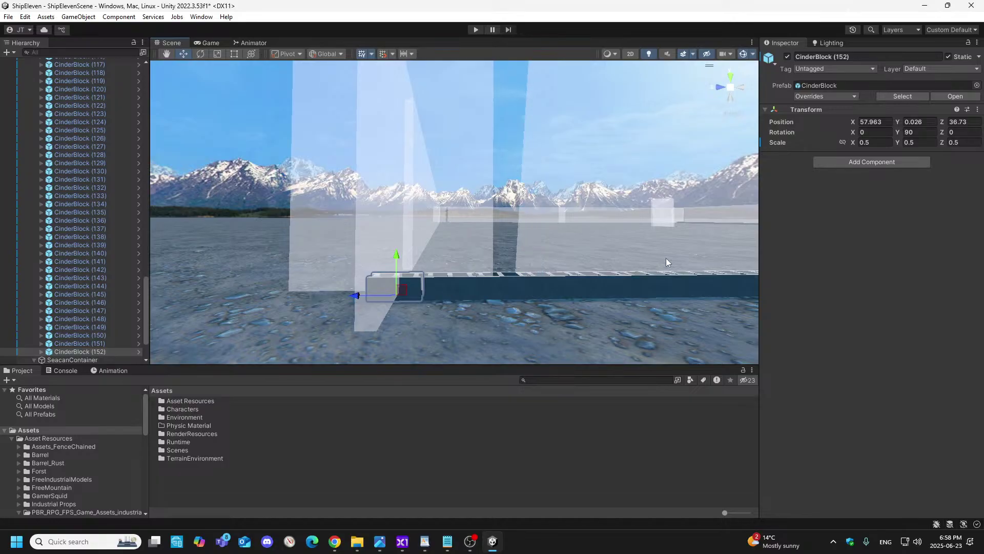
click(975, 122)
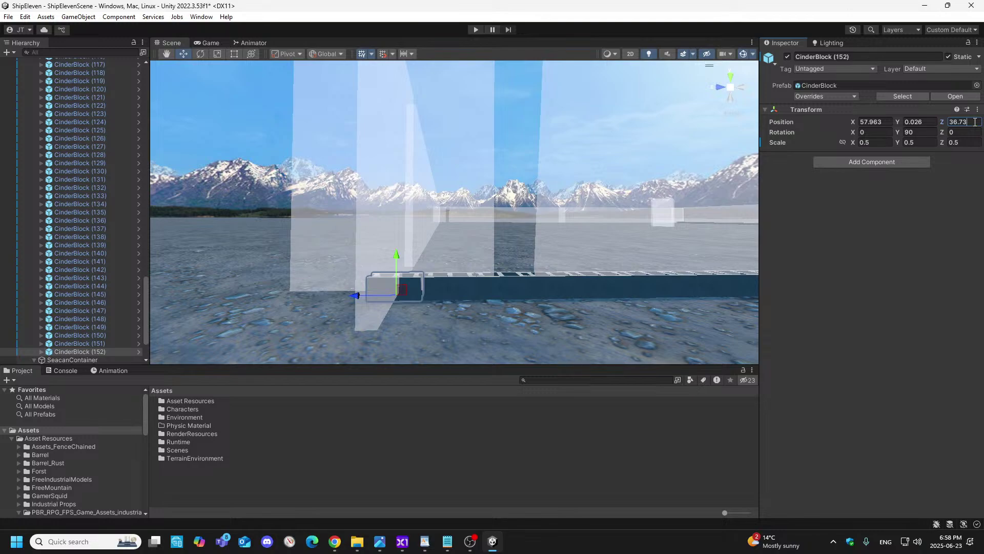
text(36.706)
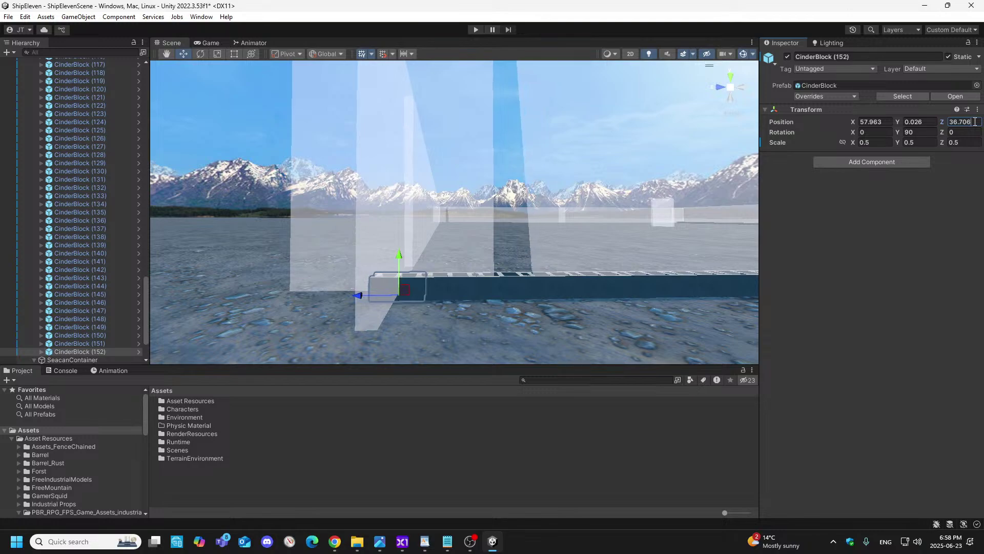
- Examine the cinder block rows and their corners, including the end block of the X-axis row, CinderBlock (75)
right_drag(402, 256, 418, 318)
key(w)
key(s)
key(s)
key(d)
right_drag(493, 268, 416, 219)
key(w)
click(389, 209)
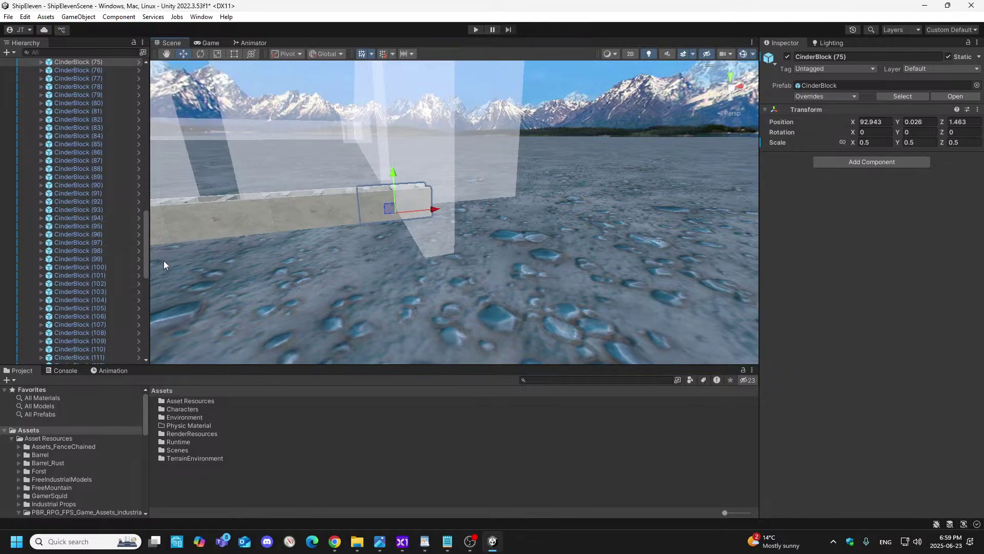
drag(146, 254, 148, 351)
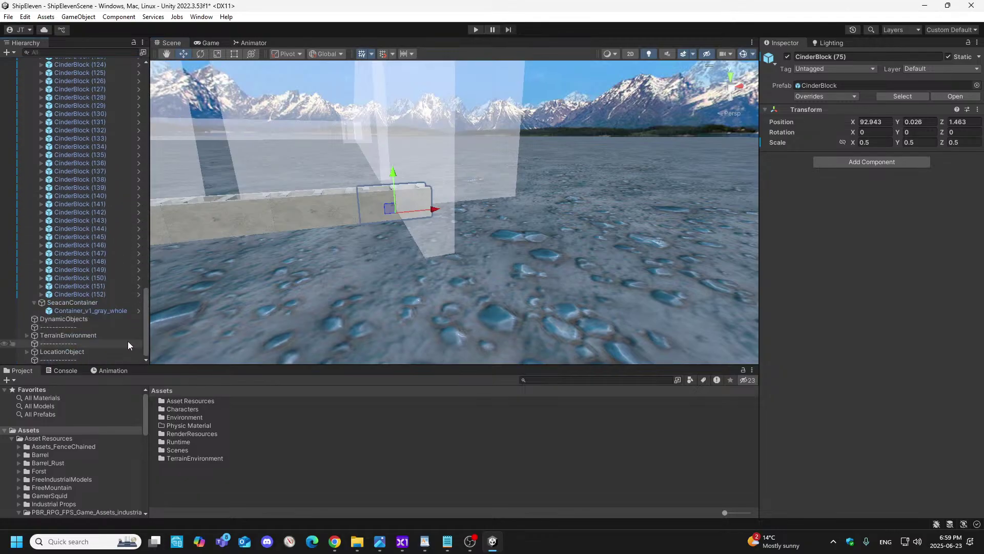
right_drag(451, 274, 778, 231)
key(s)
key(w)
right_drag(693, 217, 585, 302)
key(w)
- Select CinderBlock (1) through CinderBlock (10) together in the X-axis row, starting beside the corner block
click(441, 274)
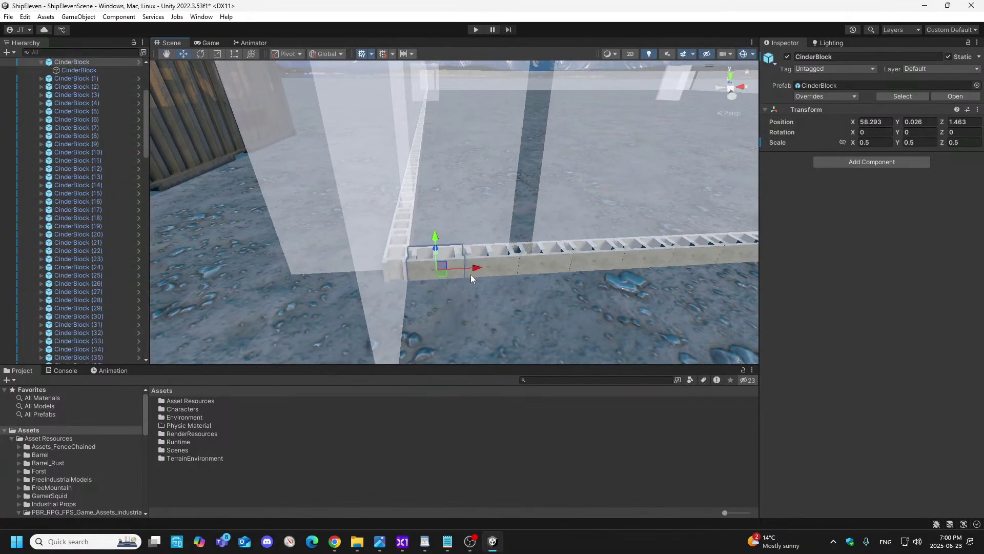
click(492, 269)
shift+click(546, 267)
shift+click(599, 267)
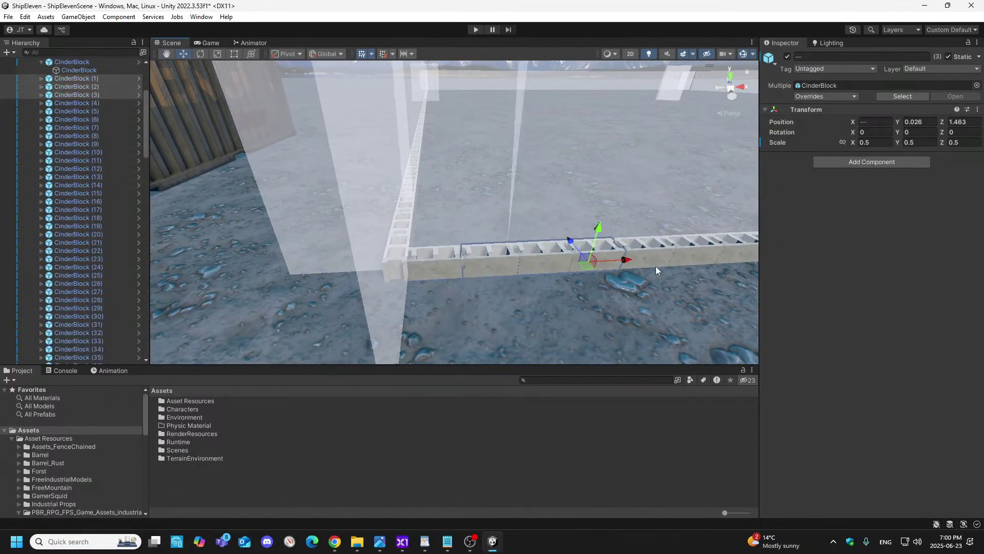
shift+click(656, 269)
key(d)
key(d)
right_drag(642, 288, 641, 289)
shift+click(407, 255)
shift+click(447, 257)
shift+click(513, 252)
shift+click(554, 249)
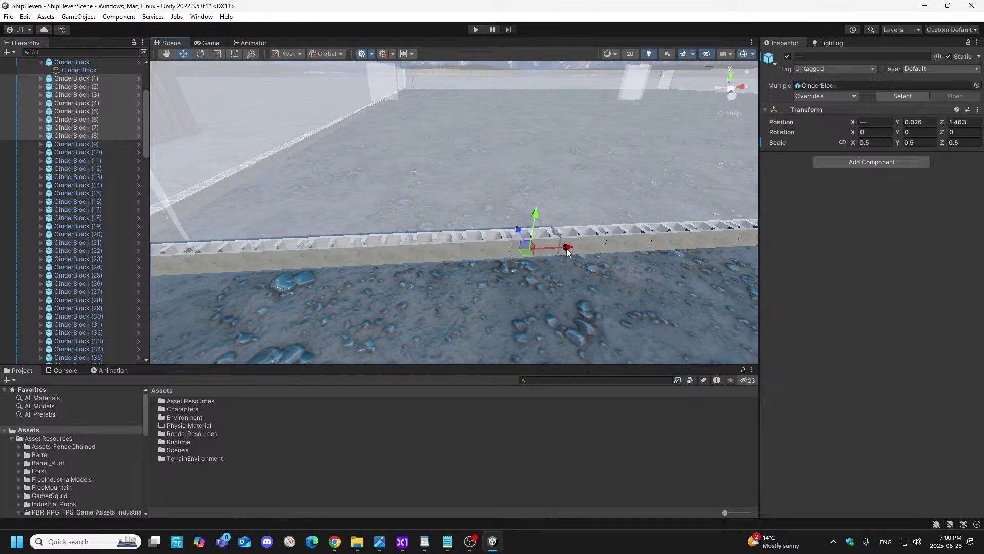
shift+click(590, 248)
shift+click(644, 245)
- Add CinderBlock (11) through CinderBlock (18) to the multi-selection along the X-axis row
middle_drag(644, 245, 335, 254)
shift+click(302, 240)
shift+click(343, 238)
shift+click(388, 241)
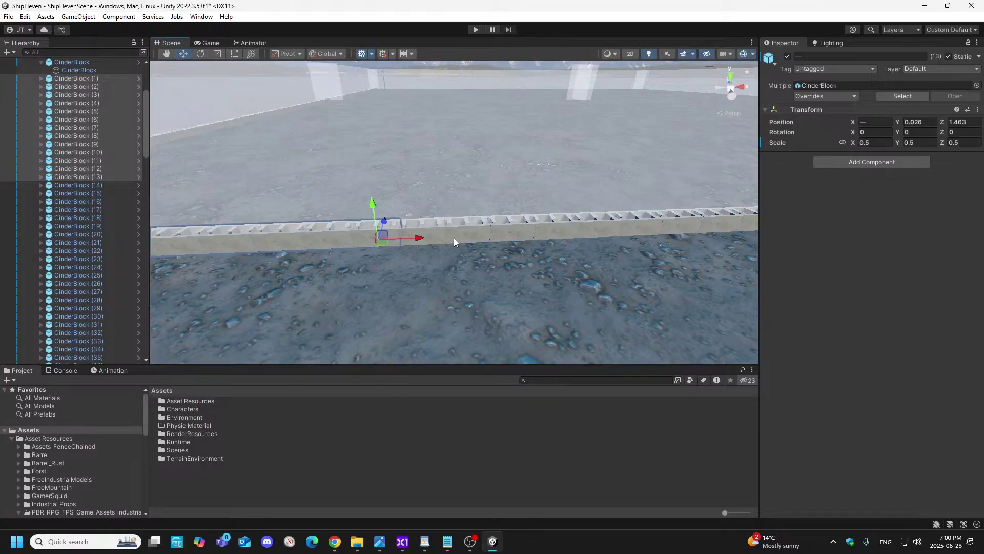
shift+click(438, 236)
shift+click(473, 238)
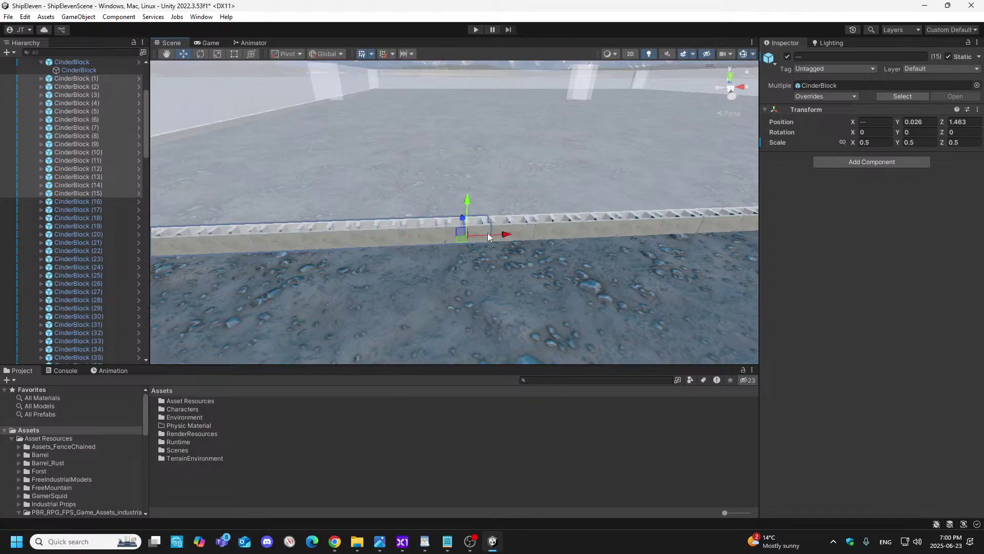
shift+click(522, 233)
shift+click(559, 232)
shift+click(605, 230)
alt+drag(607, 230, 590, 228)
- Extend the multi-selection along the X-axis row with CinderBlock (19) through CinderBlock (30)
shift+click(378, 236)
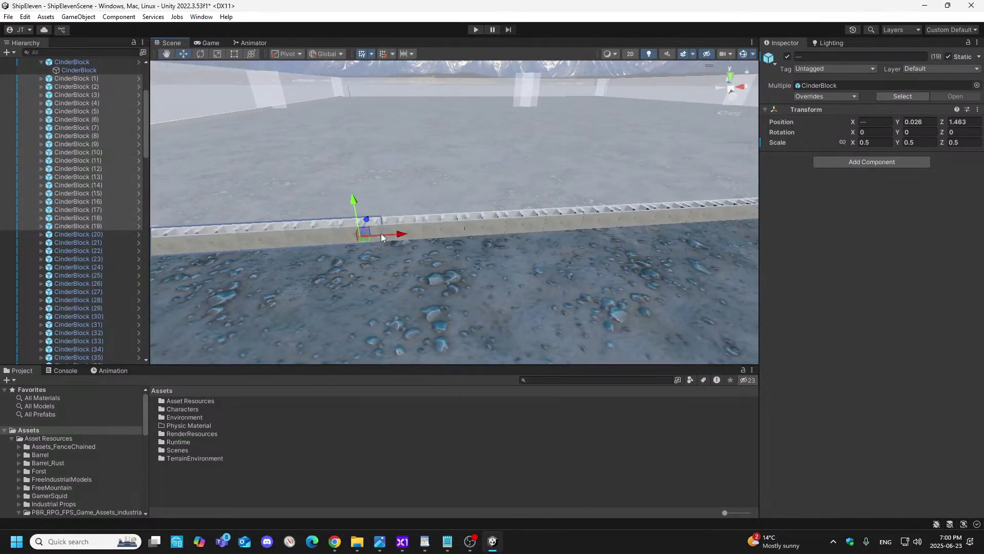
shift+click(413, 232)
shift+click(456, 231)
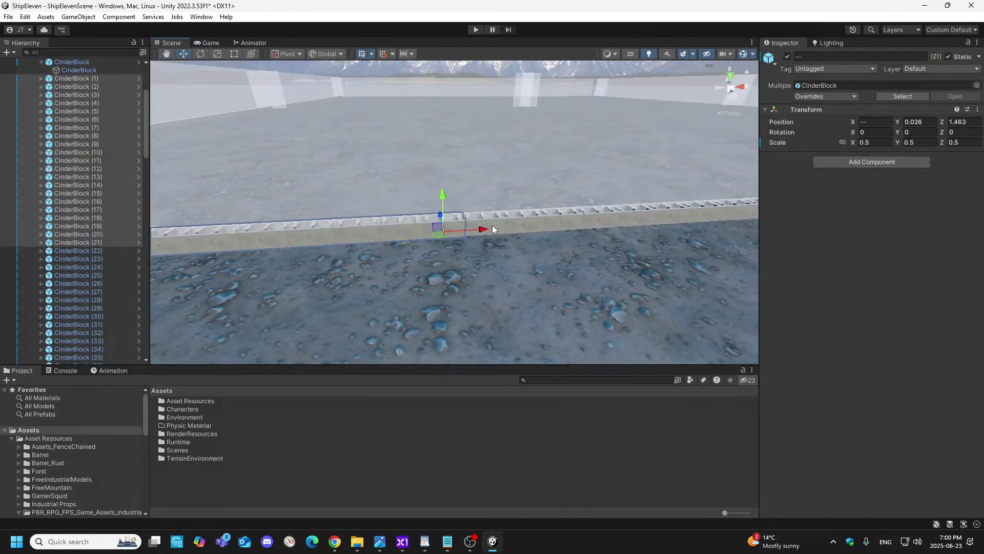
shift+click(522, 229)
shift+click(538, 223)
alt+drag(538, 223, 574, 225)
shift+click(297, 249)
shift+click(344, 249)
shift+click(392, 249)
shift+click(463, 240)
shift+click(512, 229)
shift+click(556, 227)
shift+click(607, 229)
- Continue adding consecutive blocks from CinderBlock (31) onward until 42 blocks of the X-axis row are selected
right_drag(636, 230, 650, 216)
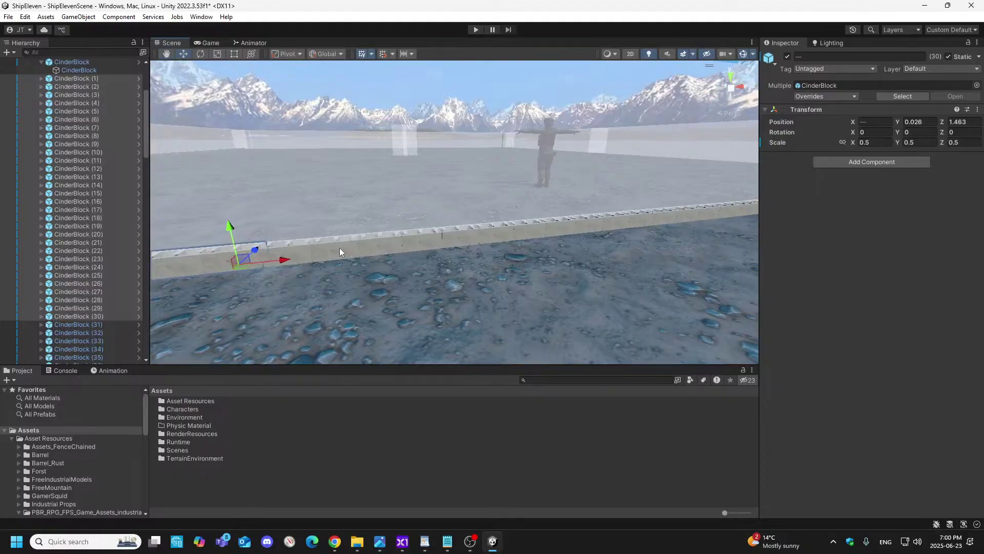
shift+click(304, 260)
shift+click(359, 253)
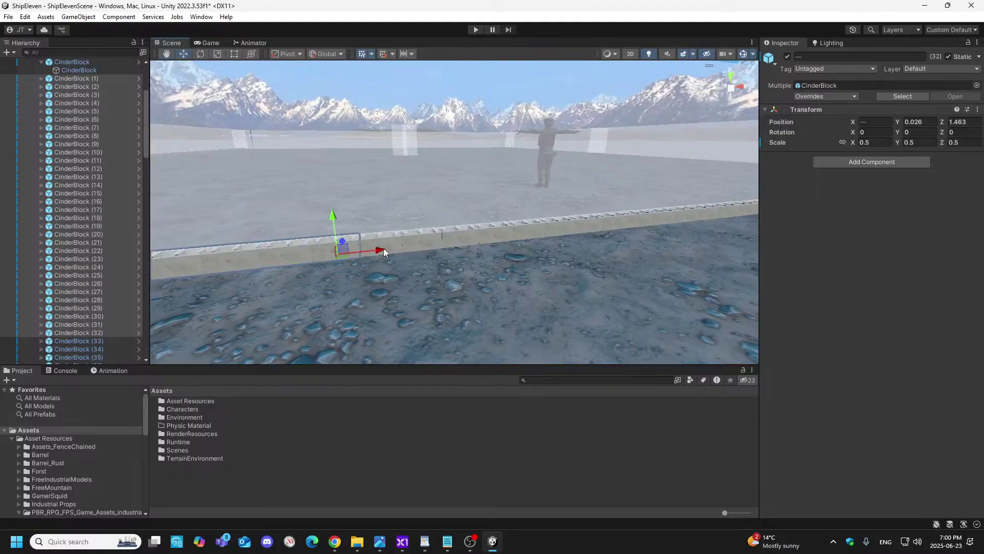
shift+click(401, 246)
ctrl+click(435, 241)
ctrl+click(483, 237)
ctrl+click(465, 239)
key(d)
right_drag(496, 258, 556, 224)
ctrl+click(427, 282)
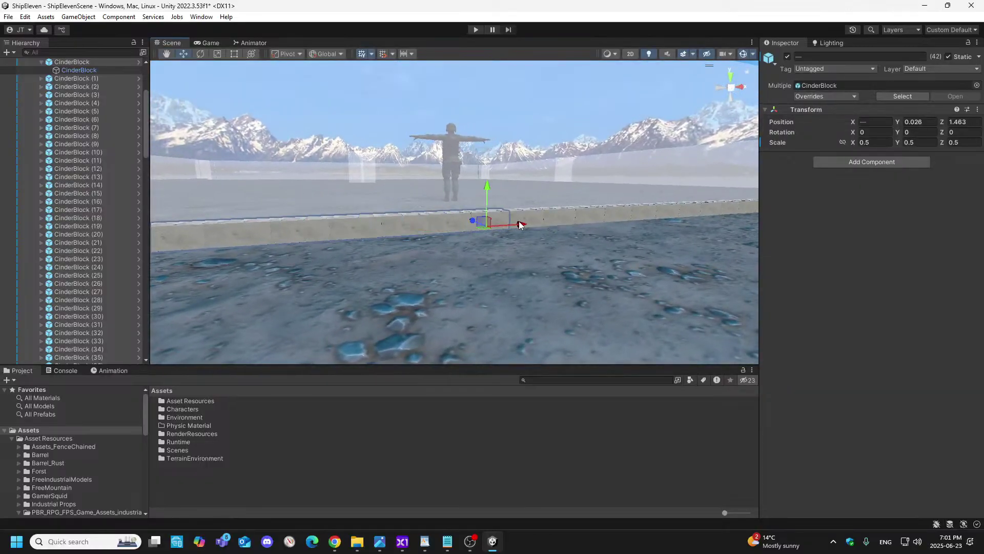
- Extend the multi-selection along the X-axis row with the next consecutive blocks until 55 CinderBlocks are selected
middle_drag(549, 229, 256, 229)
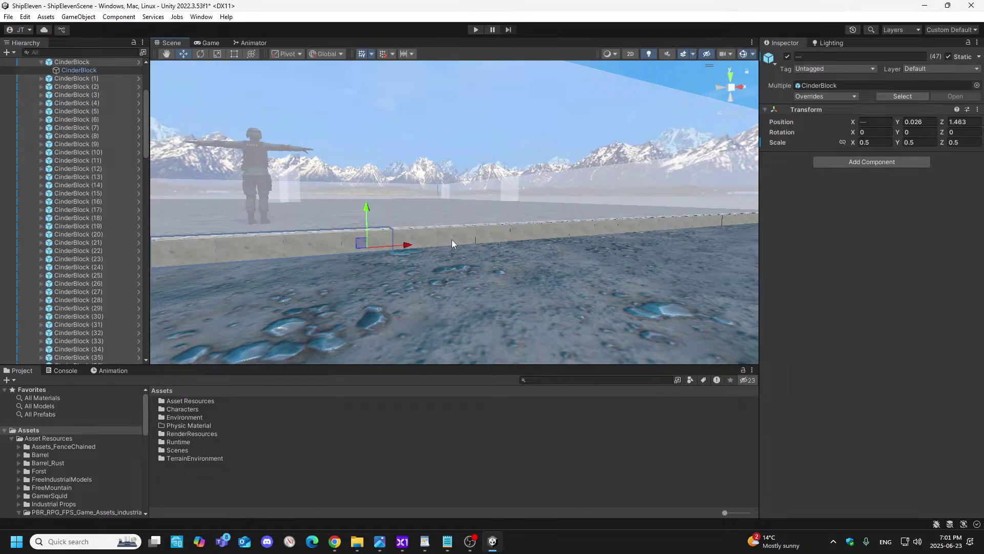
shift+click(500, 239)
right_drag(543, 249, 545, 238)
key(d)
shift+click(264, 259)
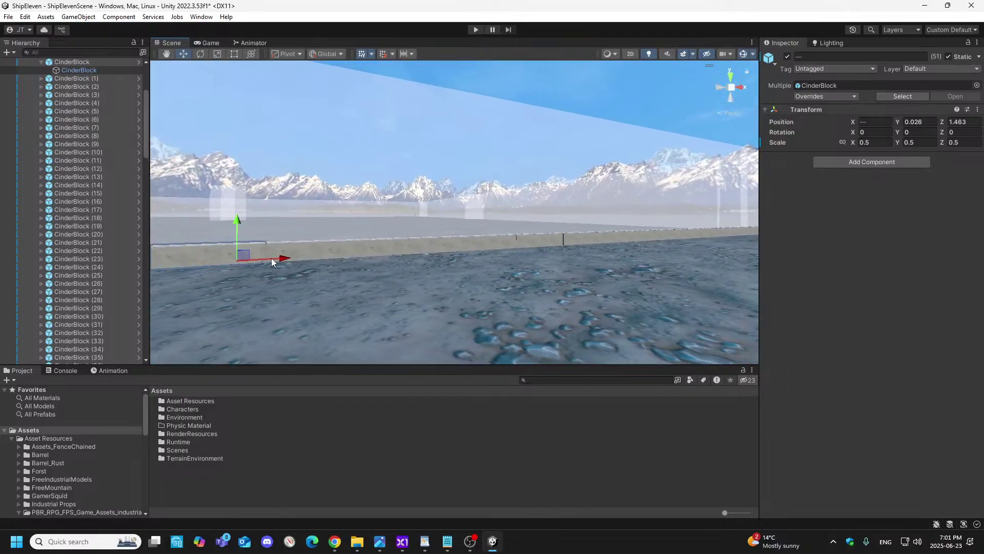
shift+click(301, 254)
shift+click(361, 255)
shift+click(398, 246)
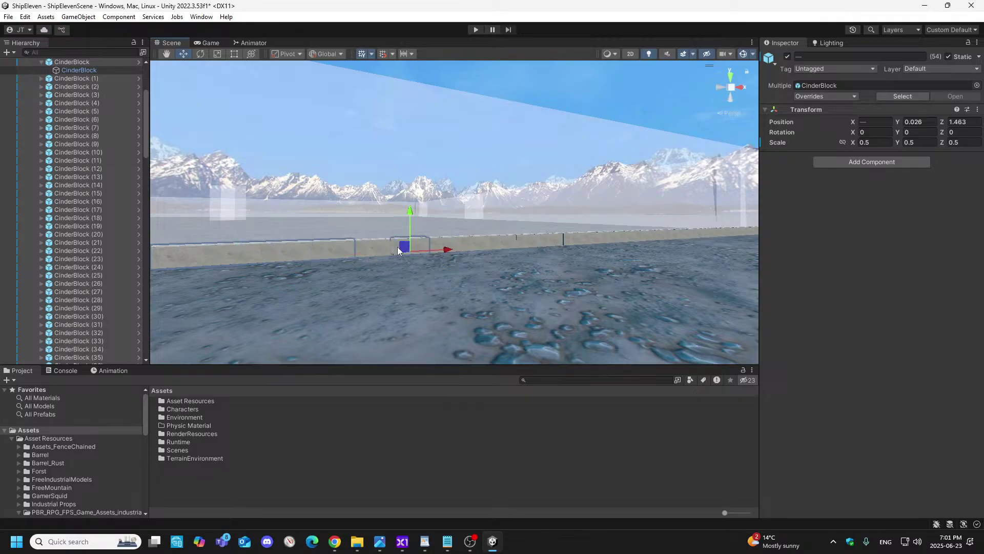
shift+click(441, 251)
- Add the next ten consecutive blocks of the X-axis row to the multi-selection, reaching 65 CinderBlocks
right_drag(447, 253, 457, 246)
key(w)
key(d)
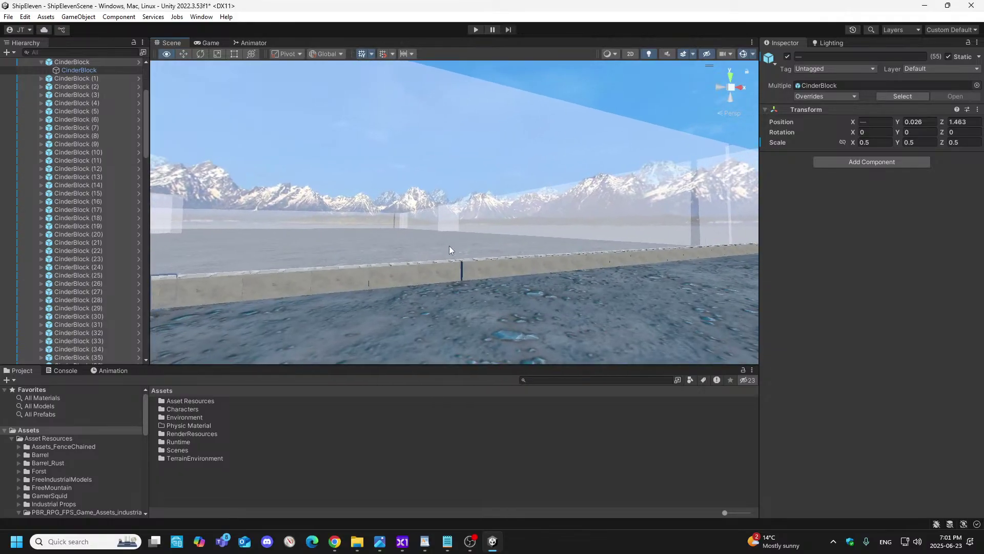
right_drag(274, 283, 255, 288)
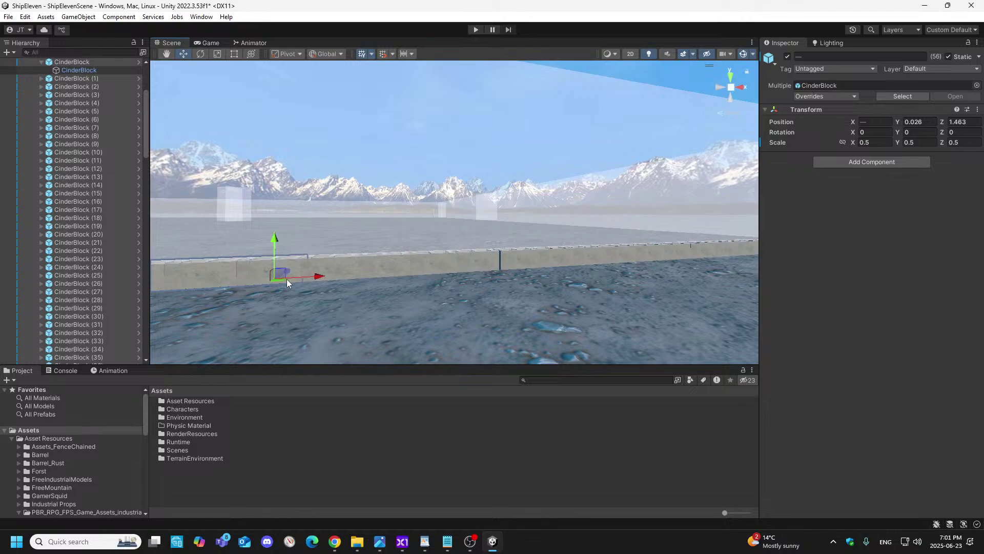
shift+click(408, 269)
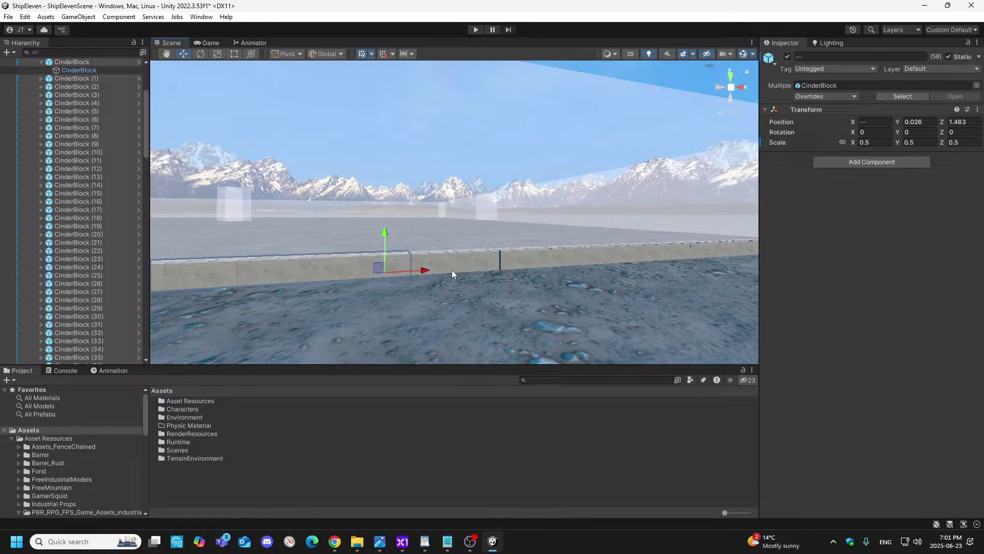
shift+click(572, 267)
right_drag(603, 269, 626, 262)
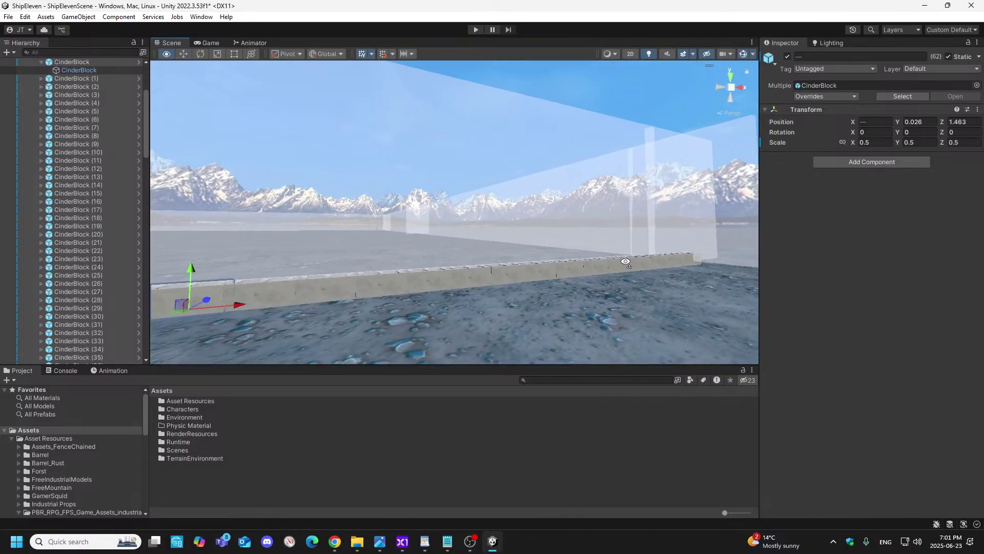
shift+click(286, 296)
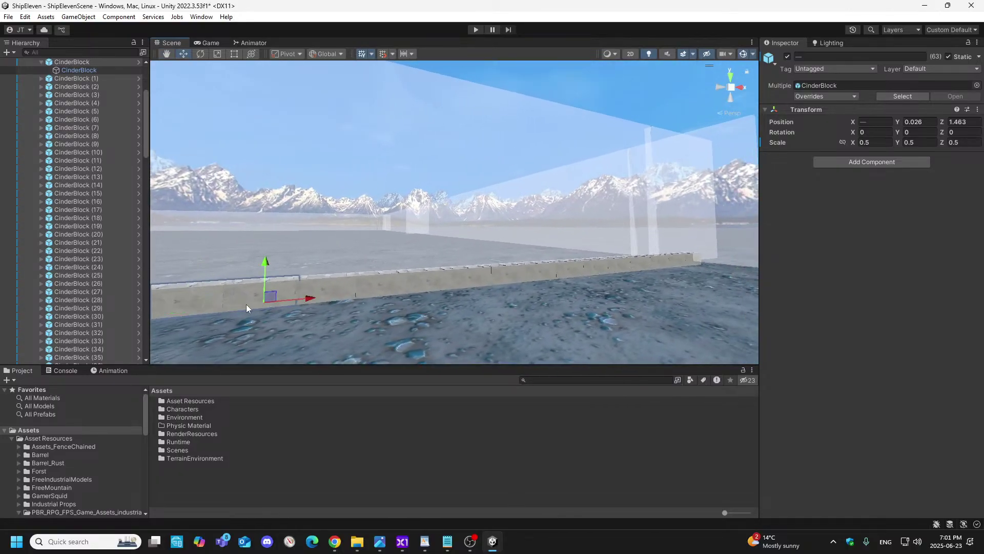
shift+click(348, 295)
shift+click(397, 290)
- Add the remaining blocks up to the far end of the X-axis row, completing a multi-selection of 76 CinderBlocks
right_drag(446, 298, 340, 333)
ctrl+click(301, 325)
ctrl+click(358, 323)
ctrl+click(410, 323)
ctrl+click(468, 313)
ctrl+click(519, 309)
ctrl+click(562, 308)
ctrl+click(604, 303)
ctrl+click(650, 296)
ctrl+click(677, 294)
right_drag(685, 297, 690, 290)
key(d)
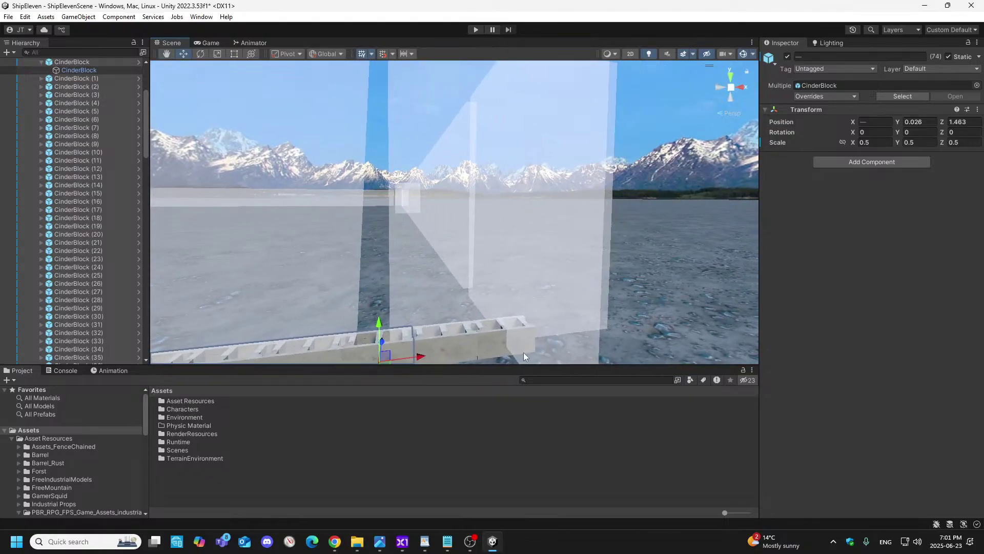
ctrl+click(457, 355)
ctrl+click(497, 339)
- Collapse the expanded first CinderBlock entry under BoundaryWalls in the hierarchy
key(s)
right_drag(496, 326, 255, 290)
key(d)
key(e)
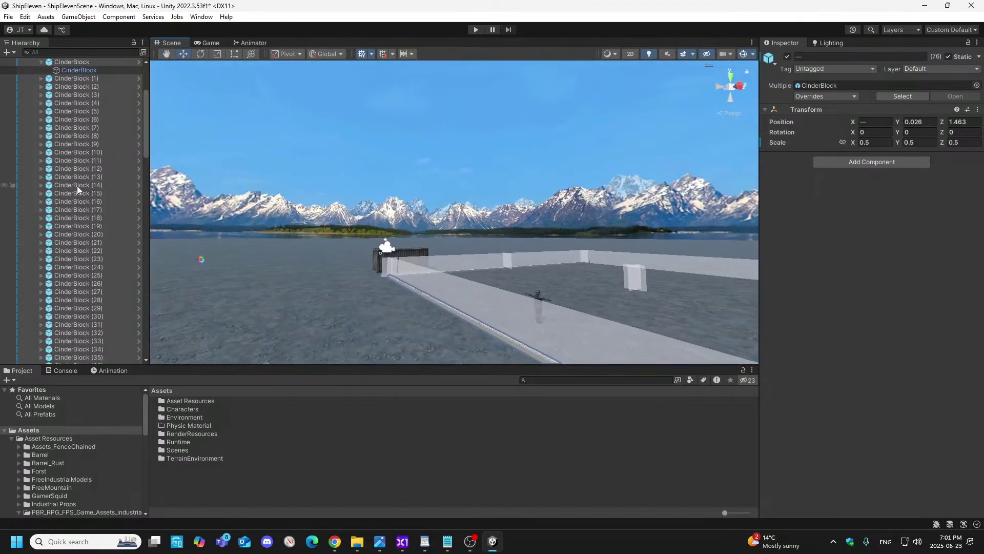
scroll(77, 185, up, 3)
click(49, 144)
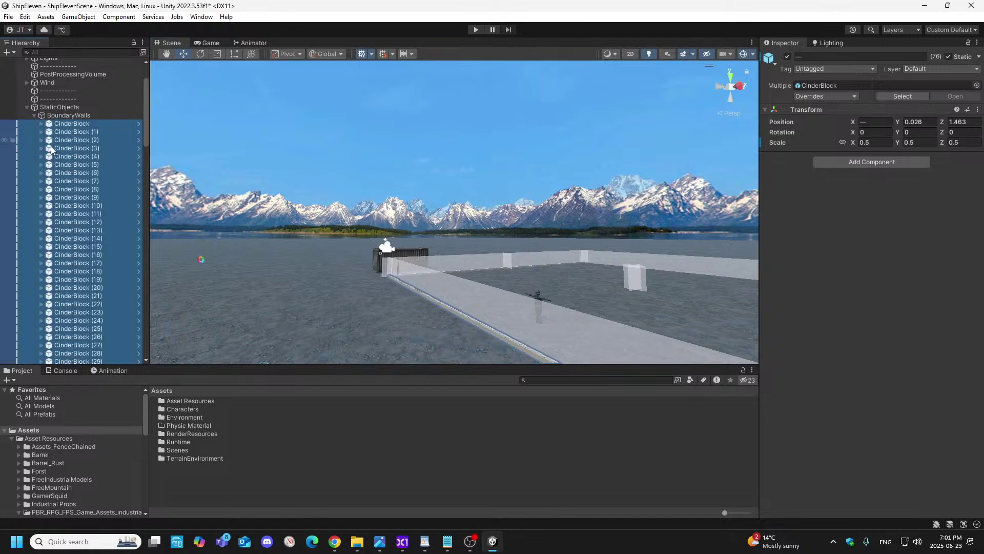
mouse_move(145, 131)
mouse_down()
mouse_move(144, 311)
mouse_move(148, 135)
mouse_up()
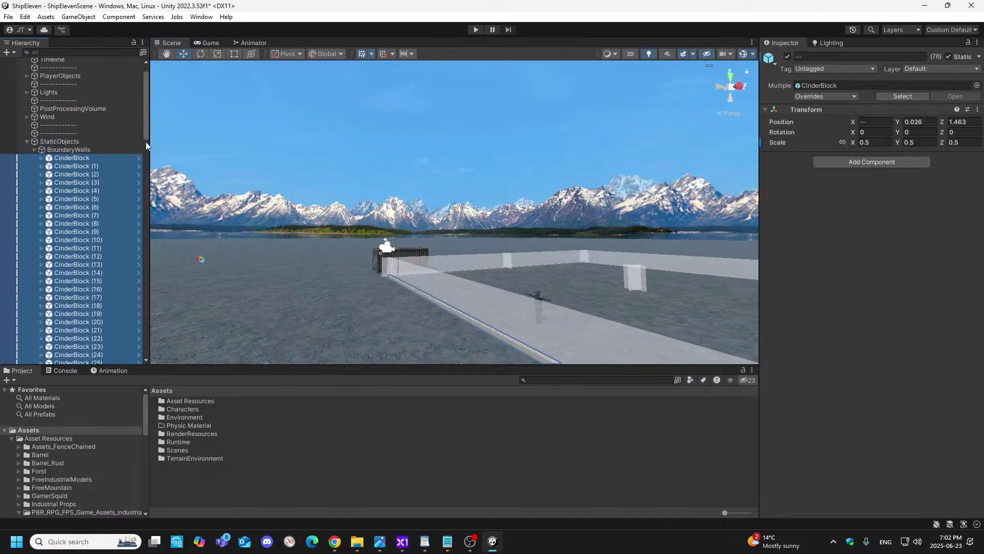
- Inspect the first CinderBlock and CinderBlock (75) individually to identify the two ends of the X-axis row
click(72, 158)
scroll(76, 158, down, 10)
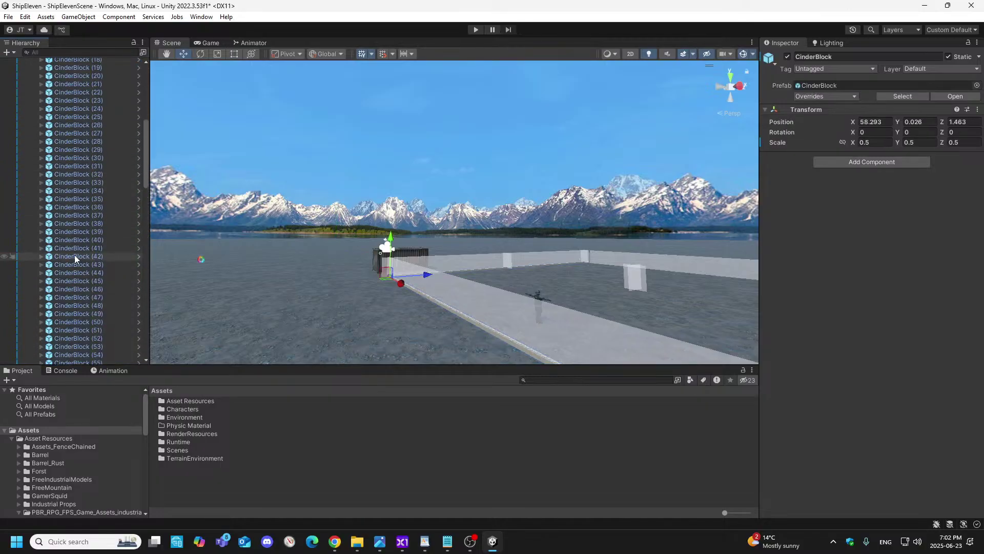
drag(148, 164, 150, 213)
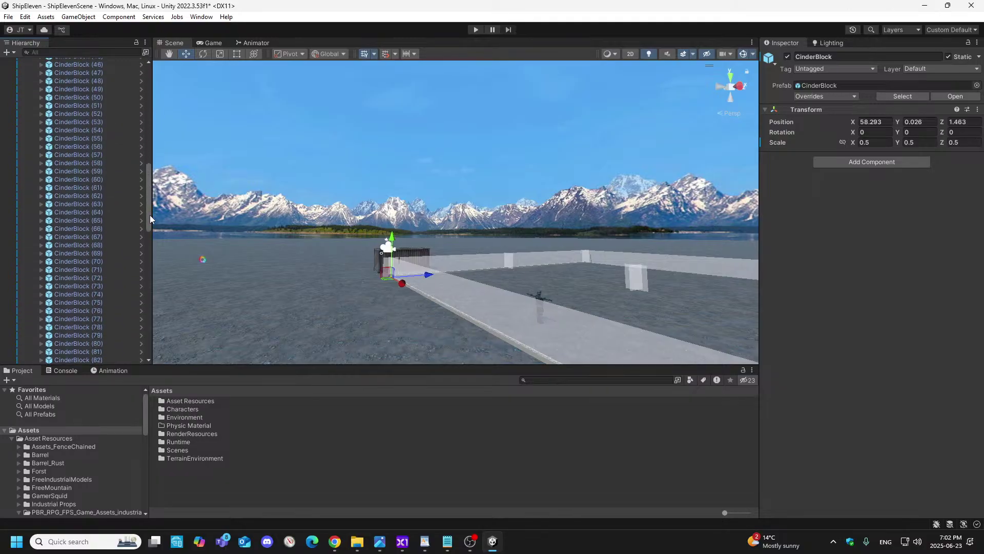
click(93, 304)
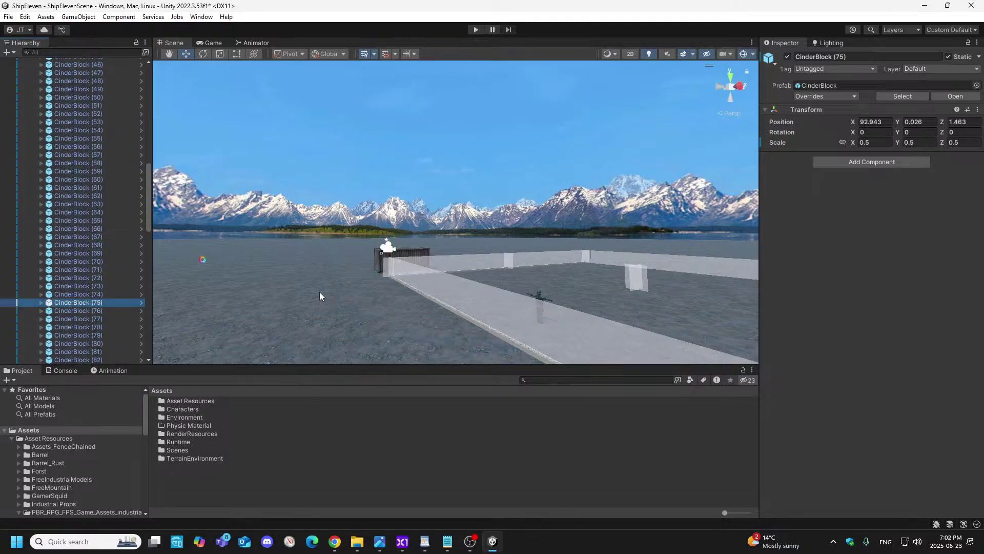
- Select the whole range from CinderBlock through CinderBlock (75) under BoundaryWalls in the hierarchy
scroll(113, 165, up, 15)
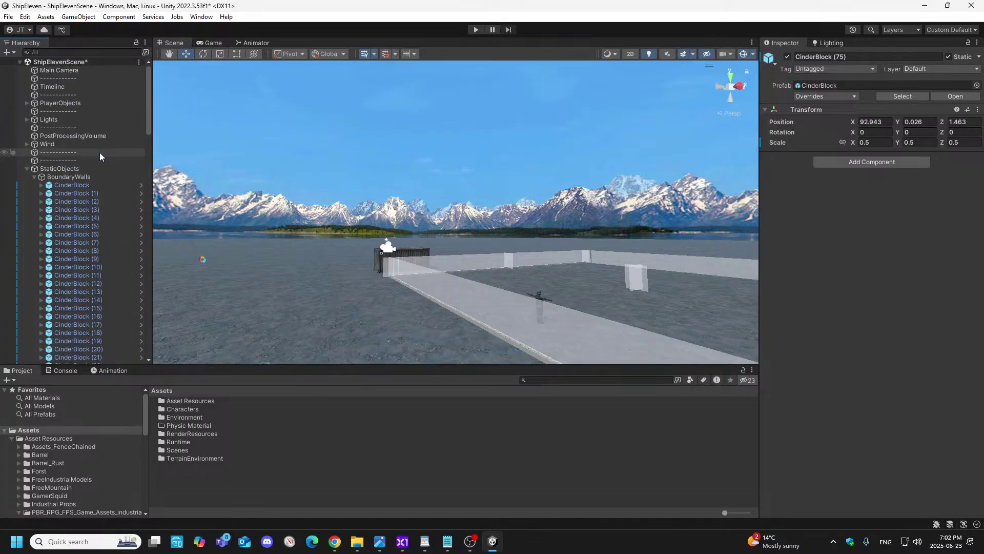
click(84, 185)
drag(148, 119, 150, 252)
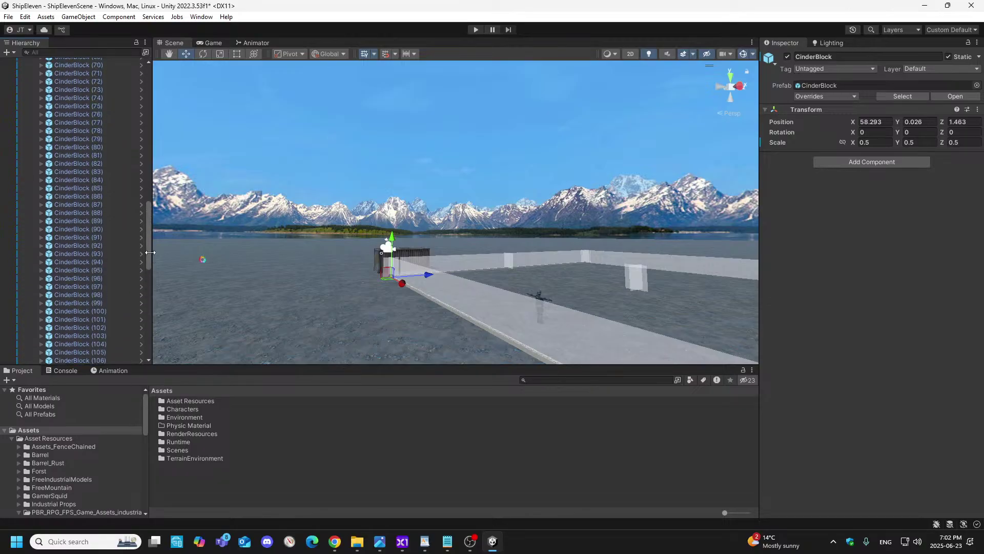
shift+click(95, 106)
- Duplicate the 76 selected CinderBlocks of the X-axis row
right_drag(394, 280, 593, 345)
key(w)
key(a)
key(s)
key(d)
scroll(125, 115, up, 20)
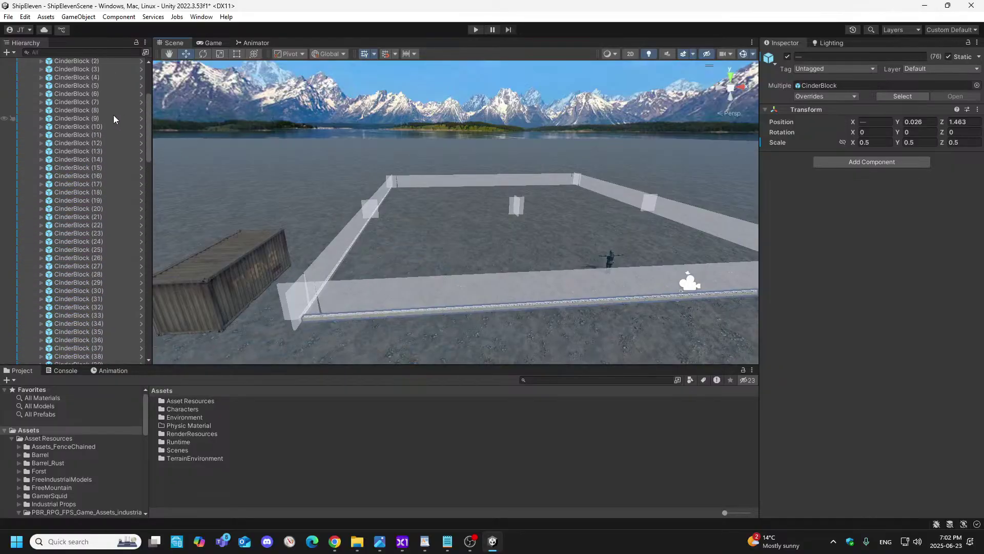
scroll(114, 117, up, 5)
right_click(92, 136)
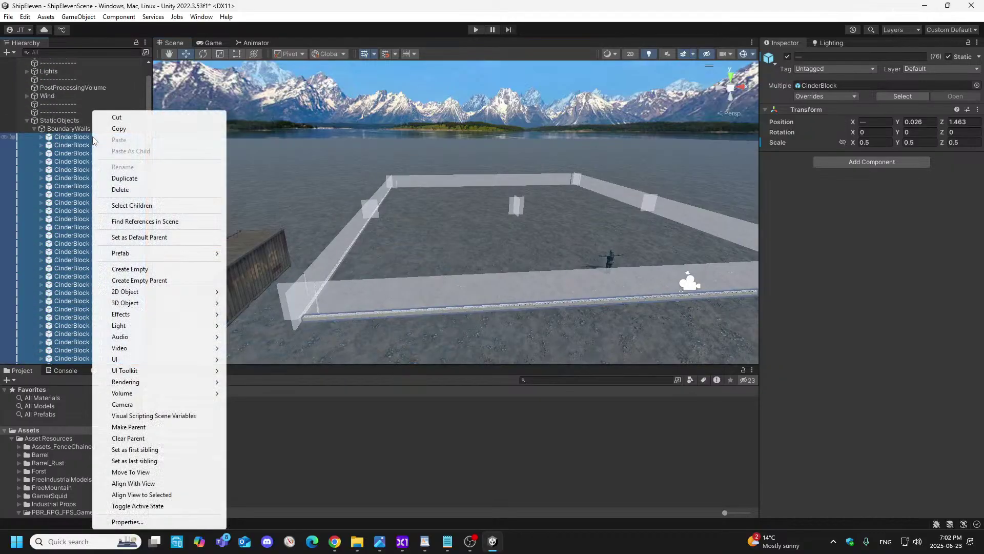
click(126, 178)
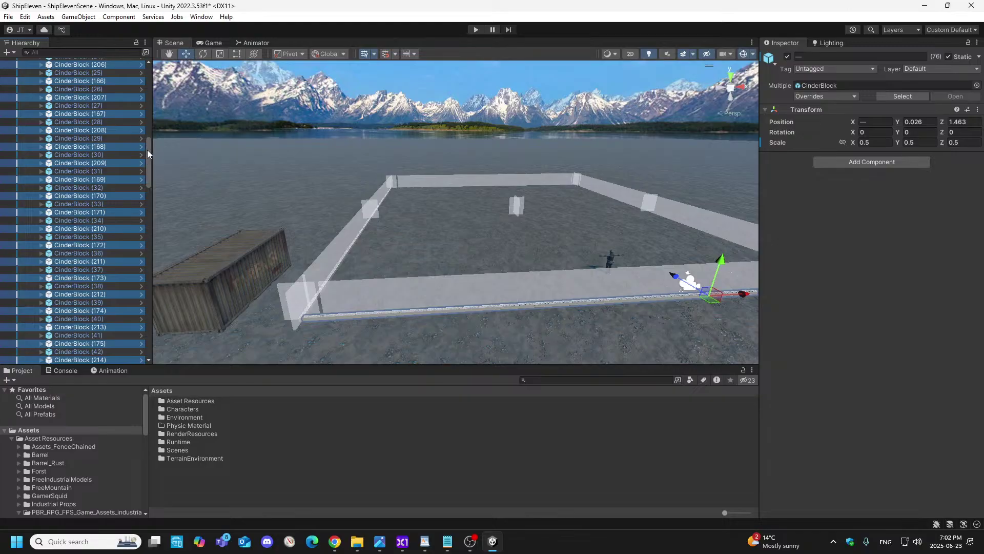
- Move the duplicated blocks, CinderBlock (153) through CinderBlock (228), together below CinderBlock (152) at the end of BoundaryWalls
drag(148, 154, 151, 79)
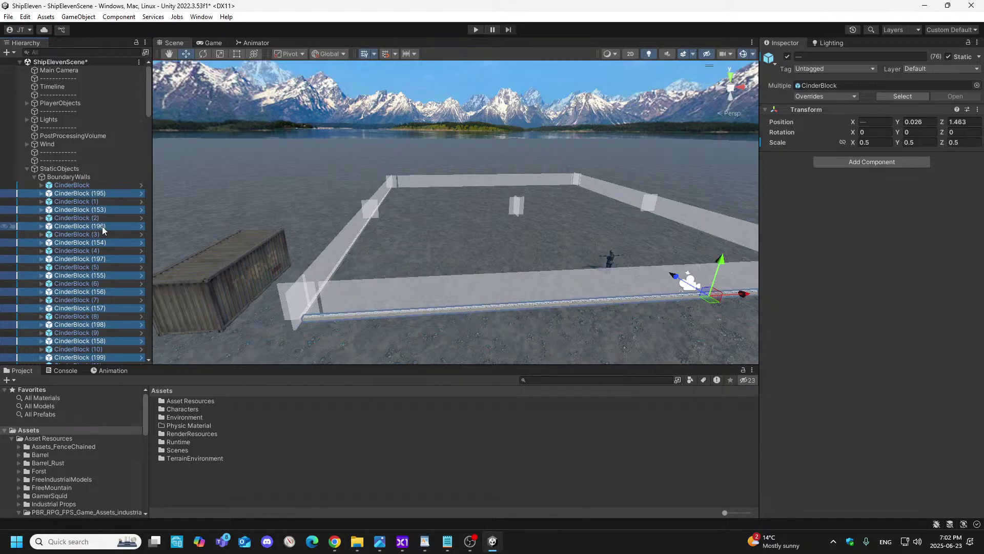
drag(108, 193, 115, 369)
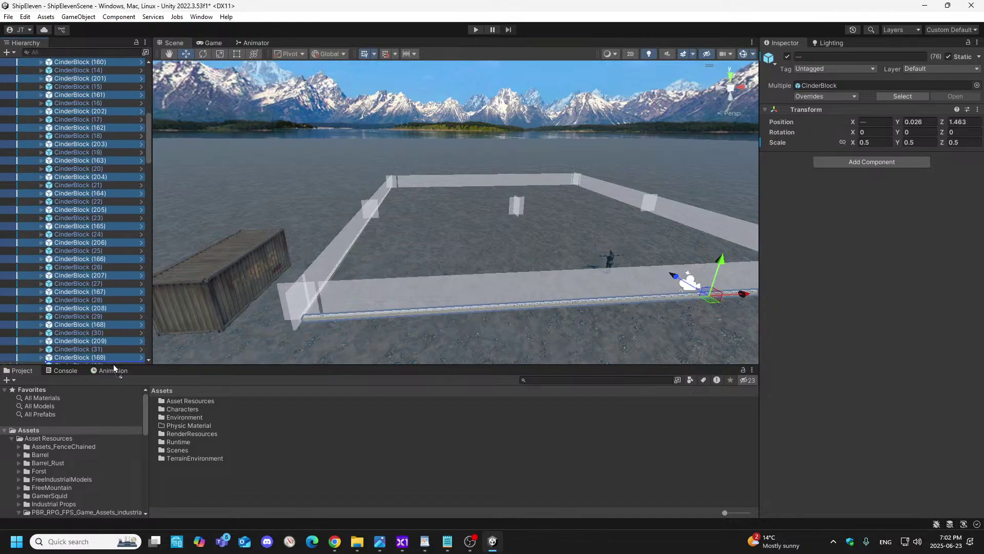
drag(113, 367, 114, 368)
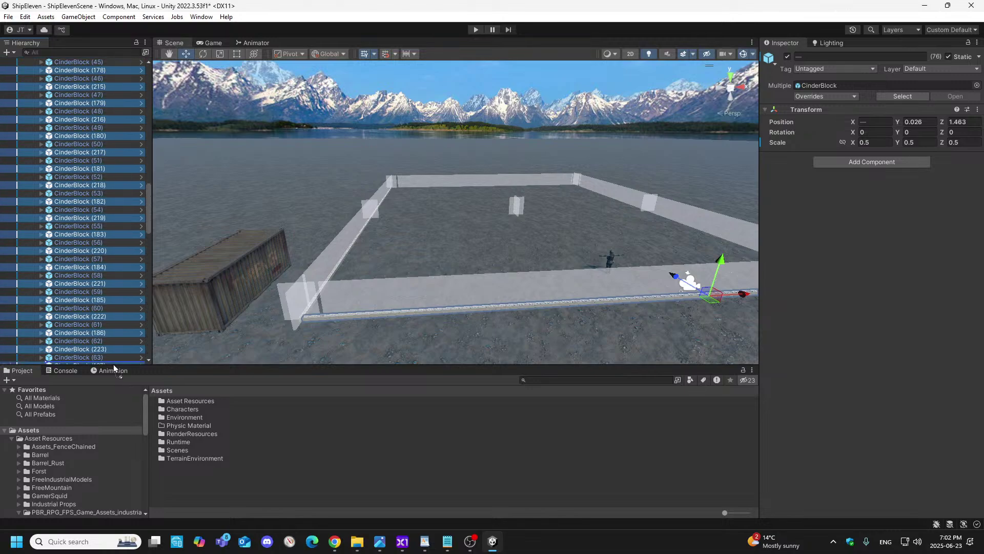
drag(114, 367, 75, 299)
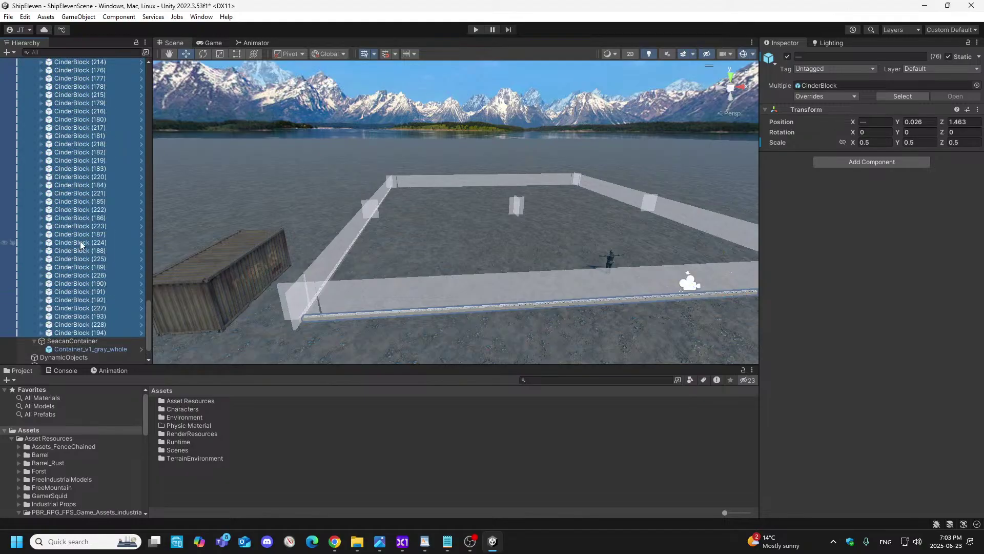
scroll(80, 241, up, 15)
drag(148, 261, 142, 114)
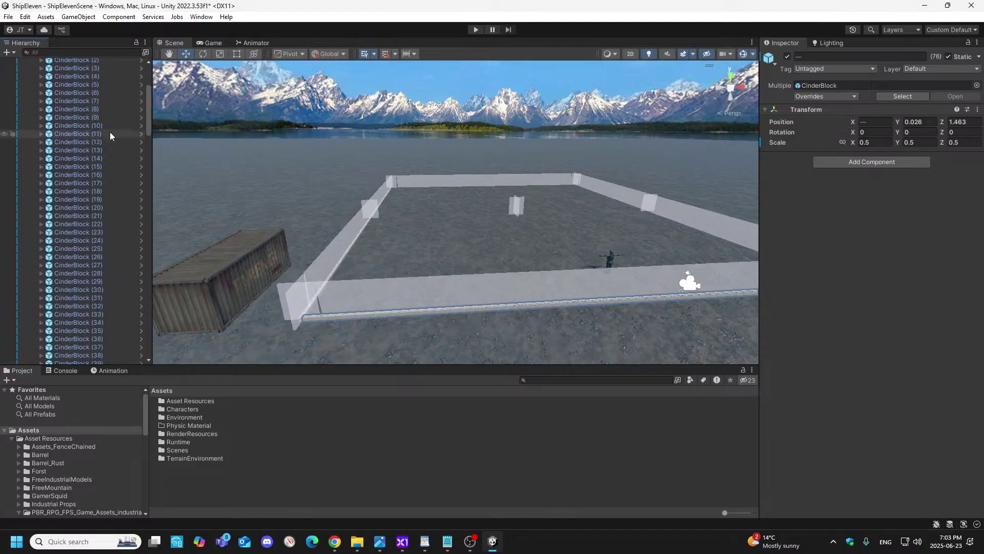
scroll(104, 284, down, 6)
drag(147, 141, 150, 262)
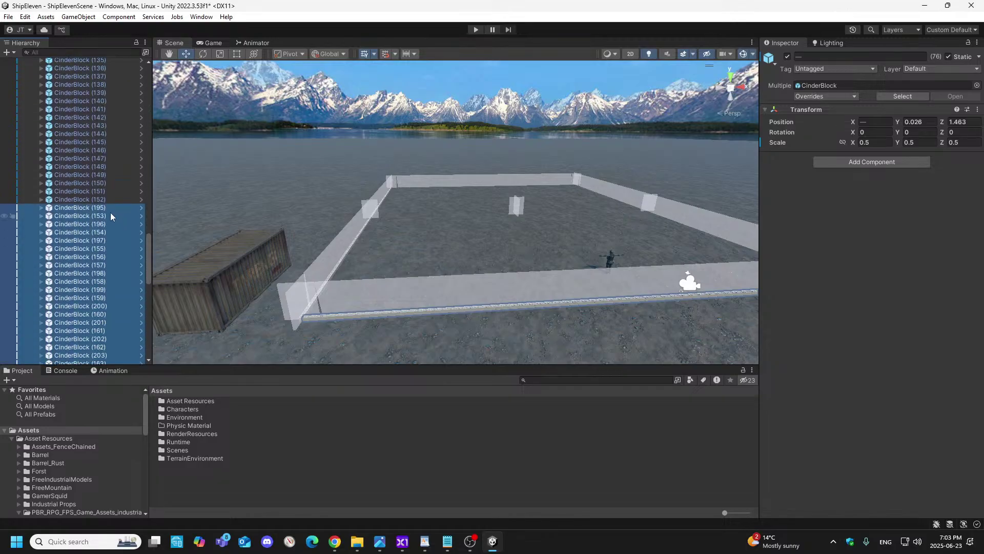
mouse_move(150, 253)
mouse_down()
mouse_move(144, 322)
mouse_move(143, 237)
mouse_up()
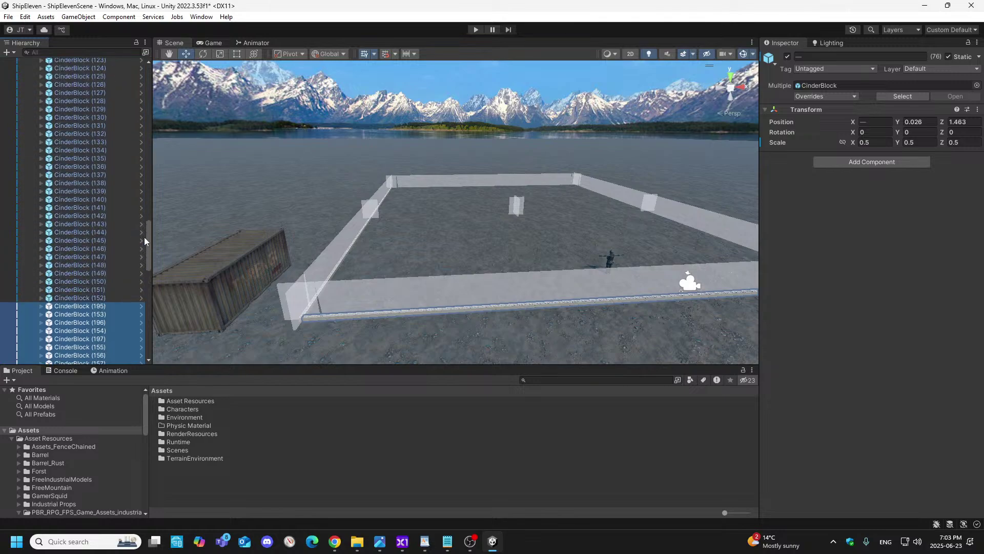
- Move the duplicated block row along the Z axis across the enclosure to the opposite boundary wall
right_drag(567, 298, 310, 310)
key(d)
key(w)
key(s)
key(q)
key(s)
drag(314, 304, 582, 307)
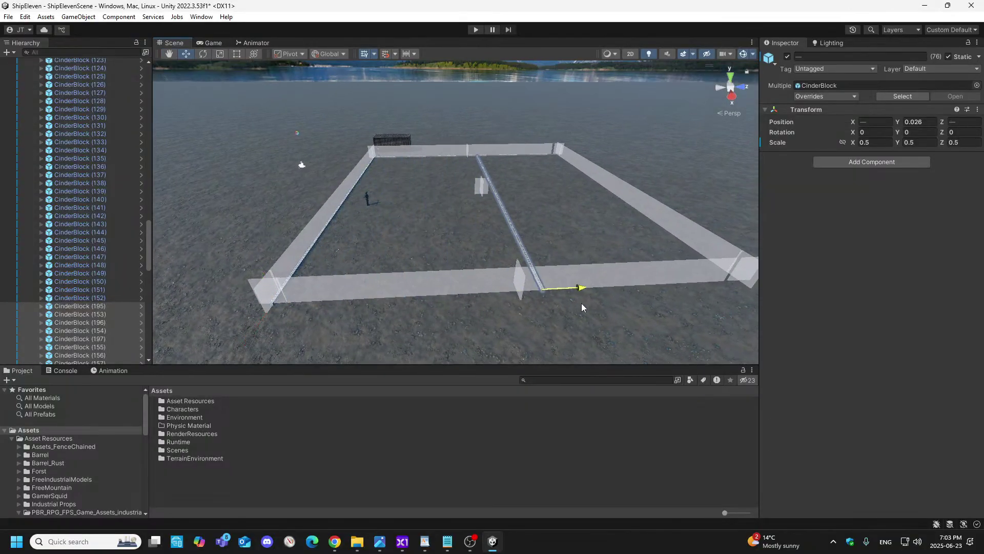
key(d)
right_drag(602, 308, 606, 307)
drag(289, 293, 509, 309)
mouse_move(509, 309)
right_down()
mouse_move(511, 331)
mouse_move(514, 308)
mouse_move(501, 312)
right_up()
key(w)
key(s)
drag(498, 310, 444, 333)
- Fine-adjust the duplicated row along the Z axis so it lines up with the outer edge of the boundary wall
right_drag(444, 333, 975, 365)
key(s)
key(w)
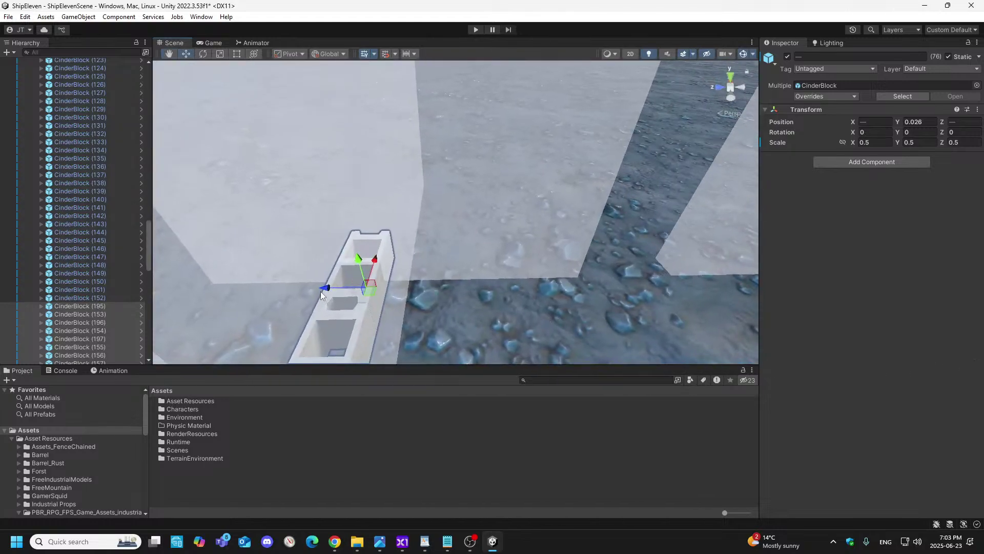
drag(326, 289, 297, 296)
key(d)
- Replace the block selection with TerrainCenter and collapse the SeacanContainer group in the hierarchy
right_drag(405, 290, 949, 246)
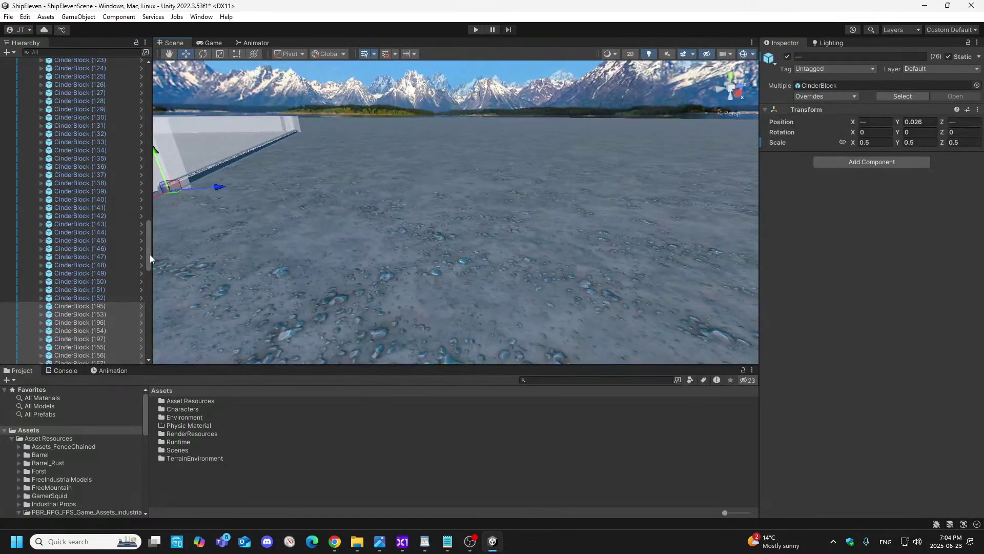
drag(150, 254, 157, 268)
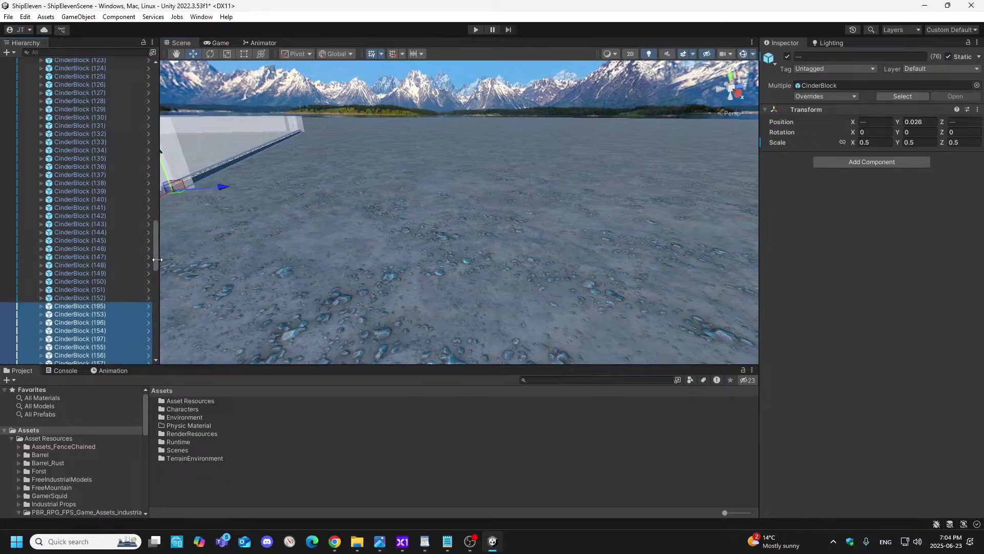
scroll(151, 266, down, 3)
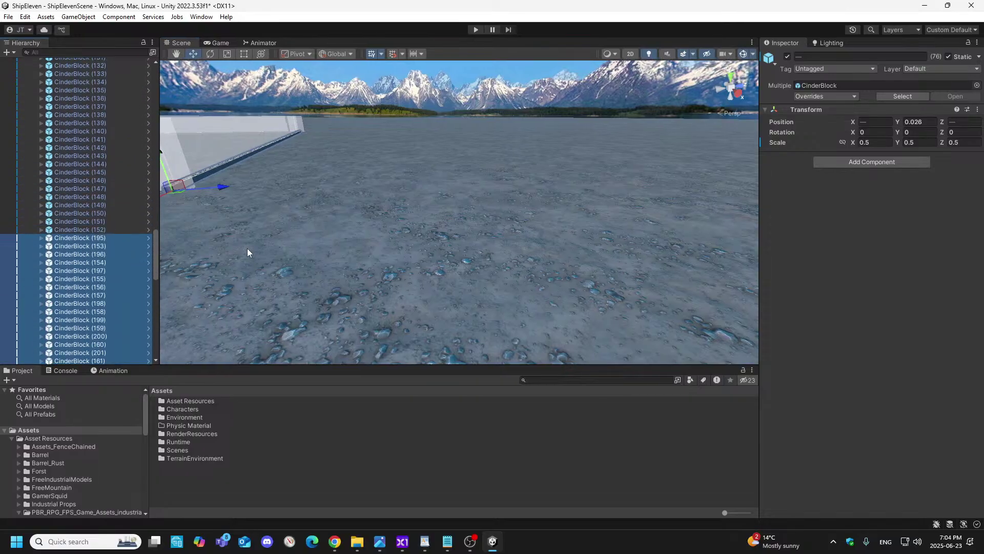
click(254, 251)
right_drag(310, 252, 157, 262)
key(s)
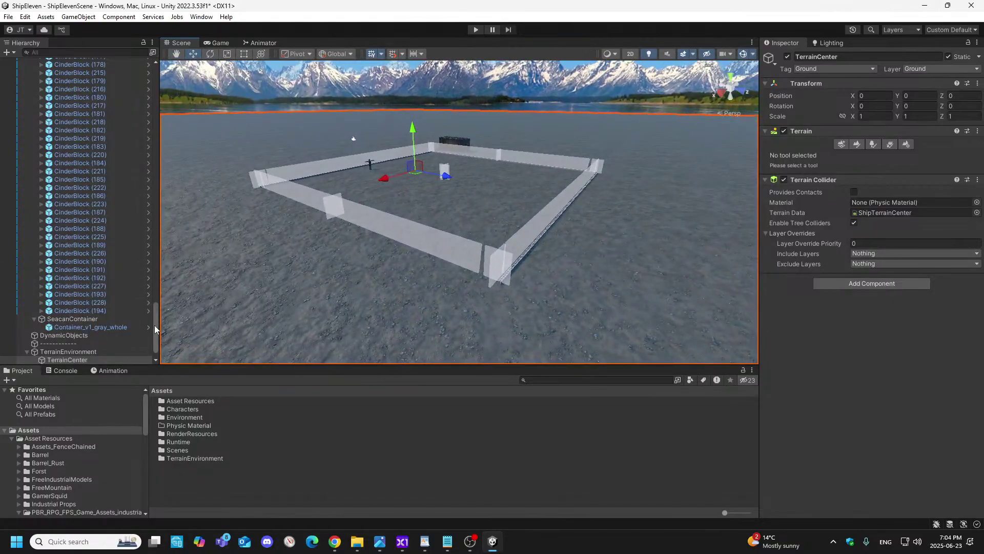
drag(154, 325, 151, 348)
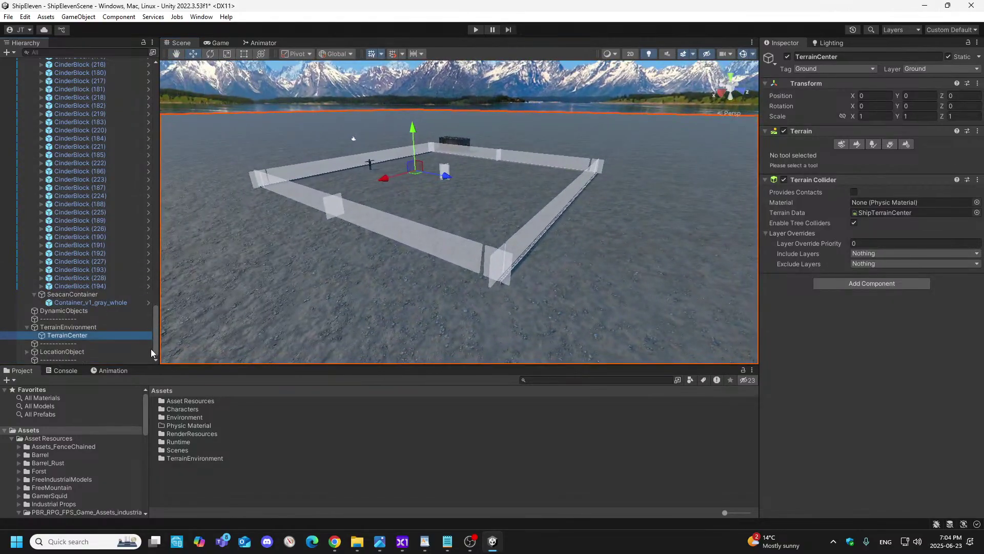
click(34, 293)
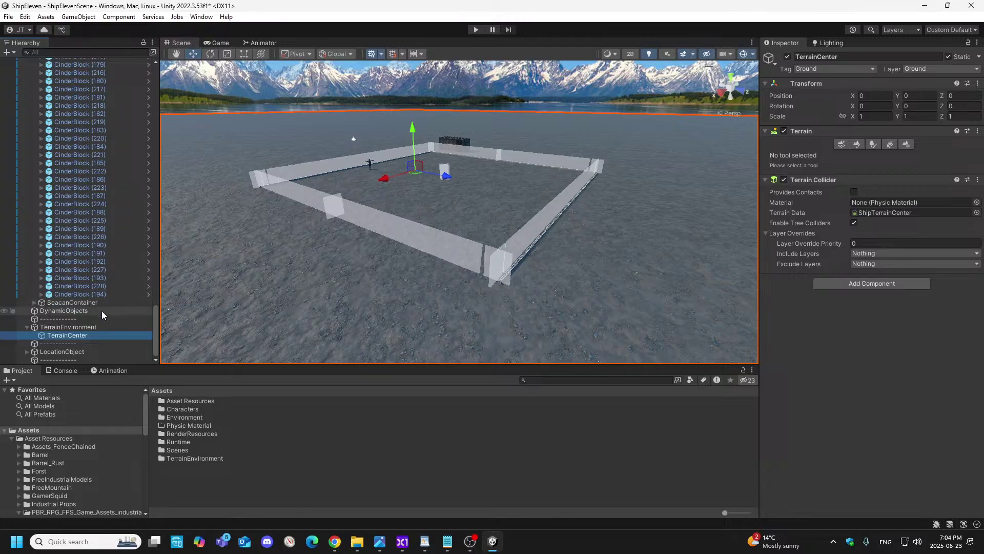
- Assign the Lid material to all LocationObject guide cubes, Cube through Cube (15), in place of the hologram material
click(27, 352)
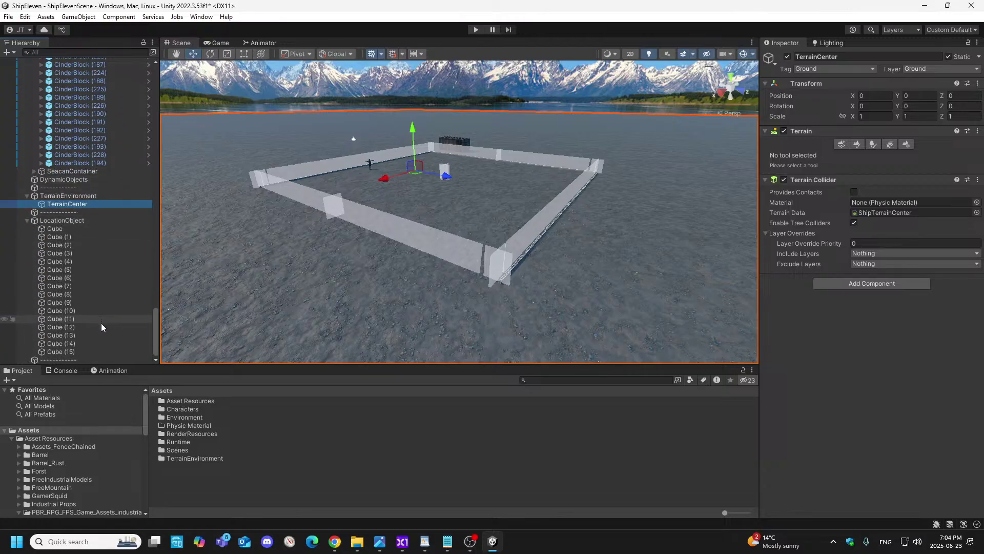
click(62, 229)
shift+click(60, 352)
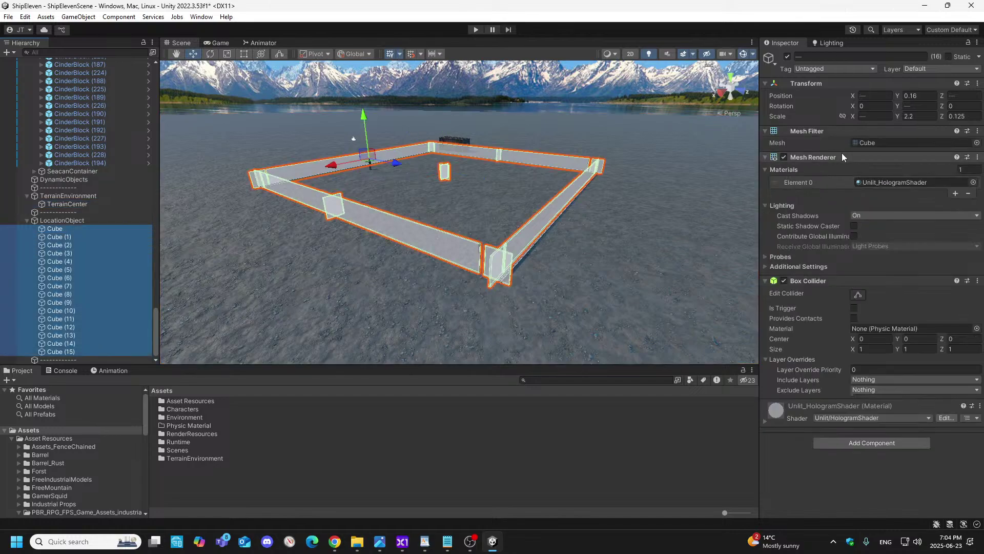
click(973, 182)
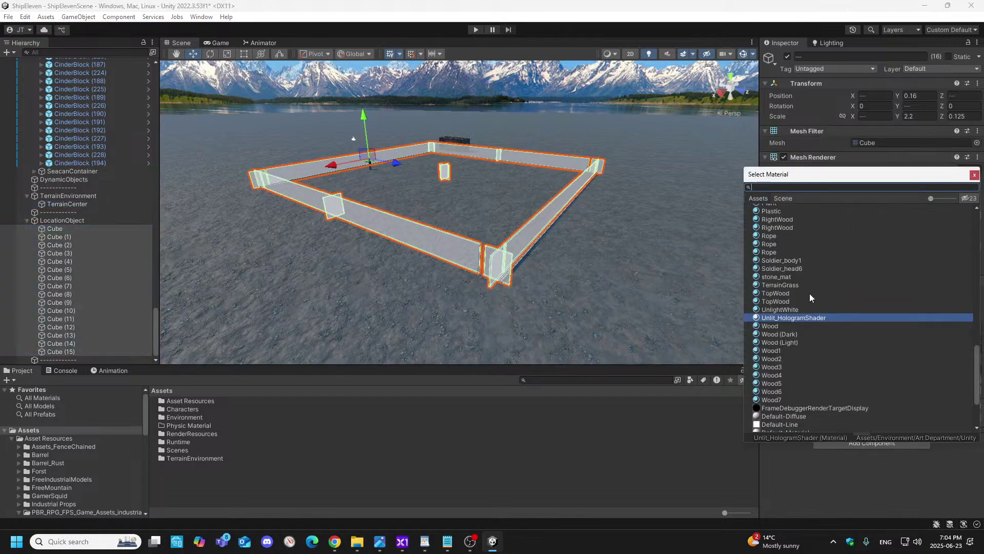
scroll(800, 290, up, 10)
click(785, 296)
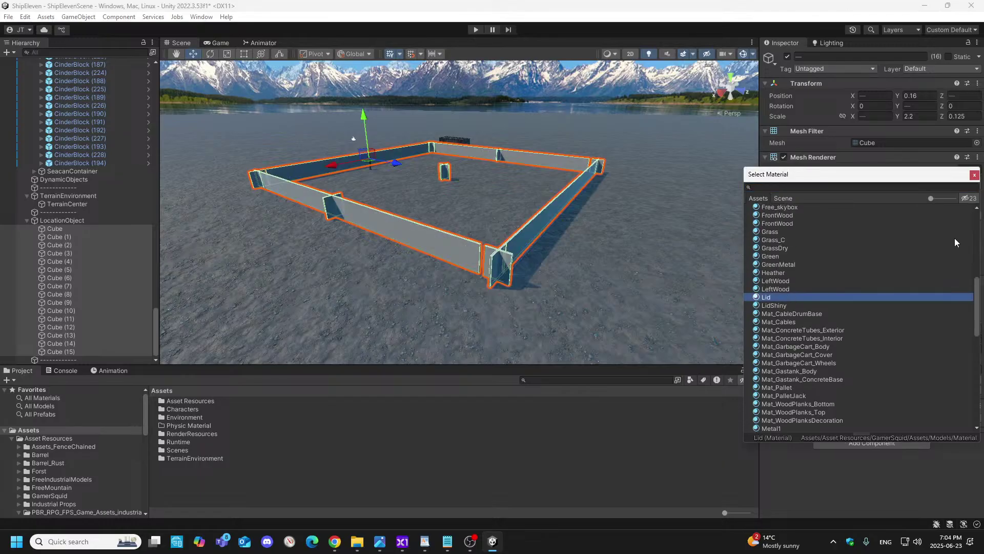
click(975, 175)
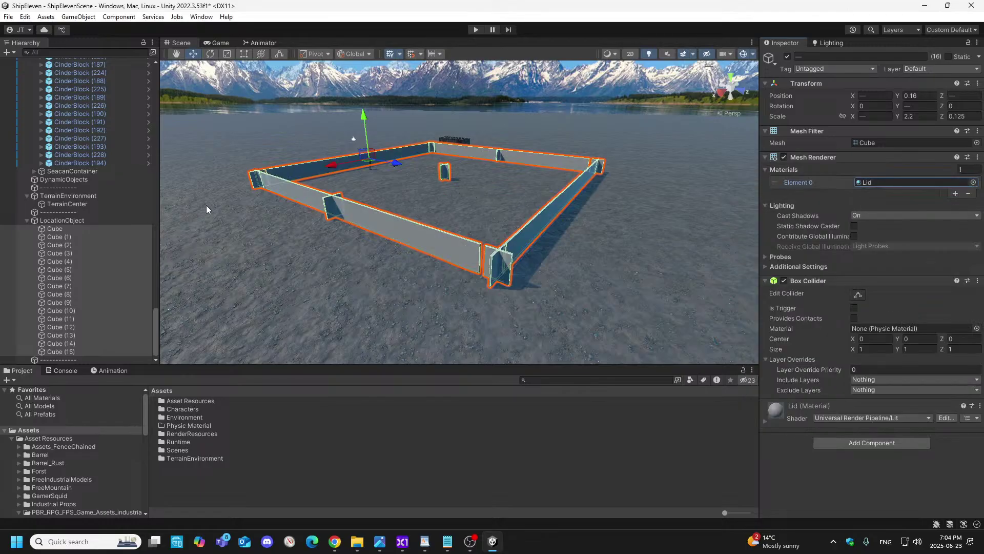
- Select the duplicated row from CinderBlock (195) through CinderBlock (194) and move it along the Z axis at the boundary guide wall
scroll(122, 170, up, 10)
scroll(91, 146, up, 4)
click(99, 130)
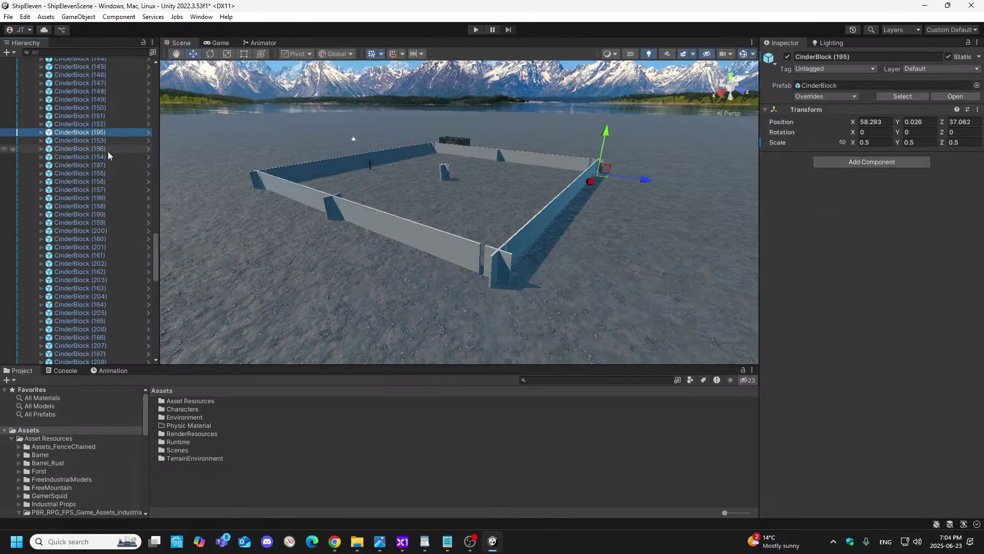
drag(154, 254, 155, 335)
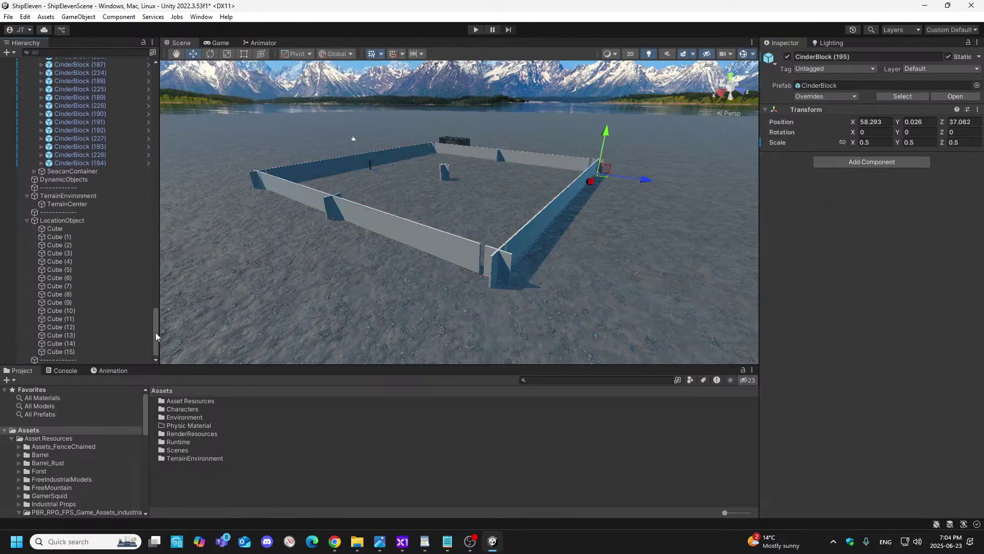
shift+click(102, 163)
right_drag(559, 282, 179, 326)
key(w)
key(s)
key(w)
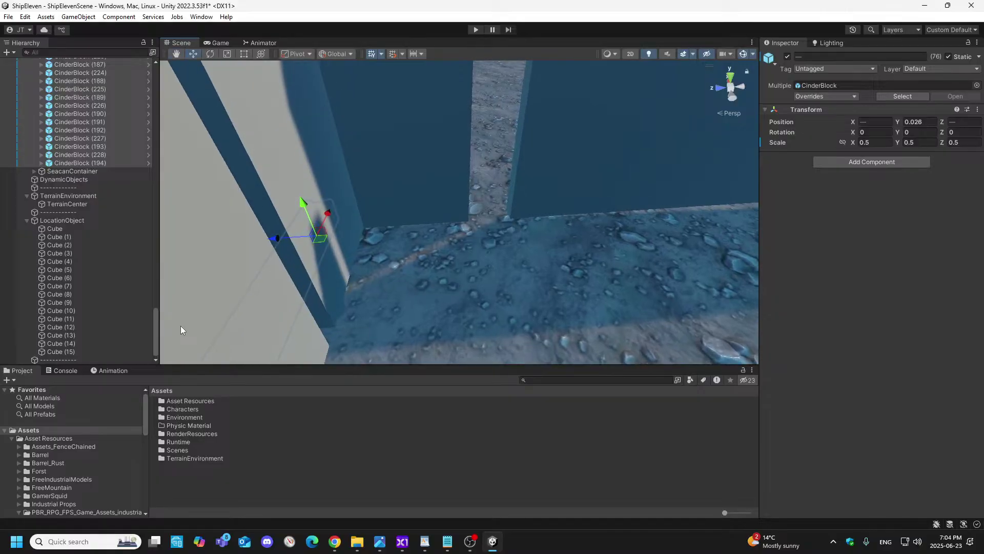
right_drag(398, 239, 369, 262)
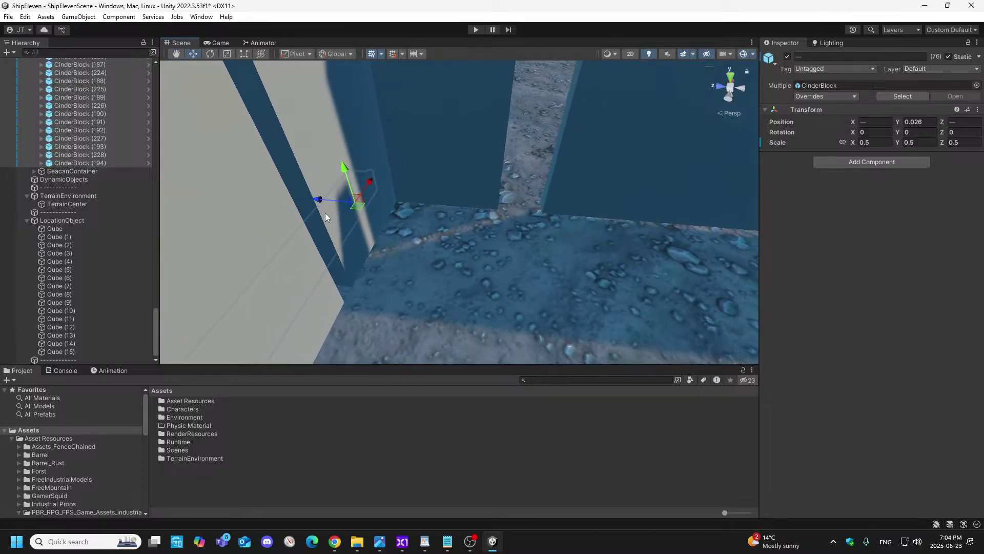
drag(323, 202, 348, 220)
- Fine-adjust the selected block row along the Z axis to about 36.787, lining it up with the guide wall at the corner
key(w)
right_drag(350, 221, 363, 222)
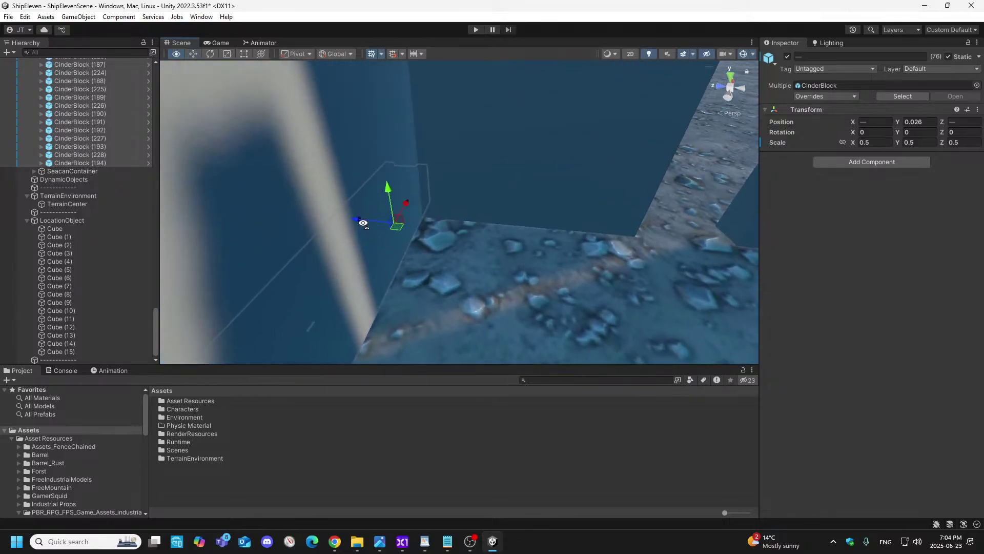
drag(357, 218, 355, 226)
right_drag(412, 250, 392, 237)
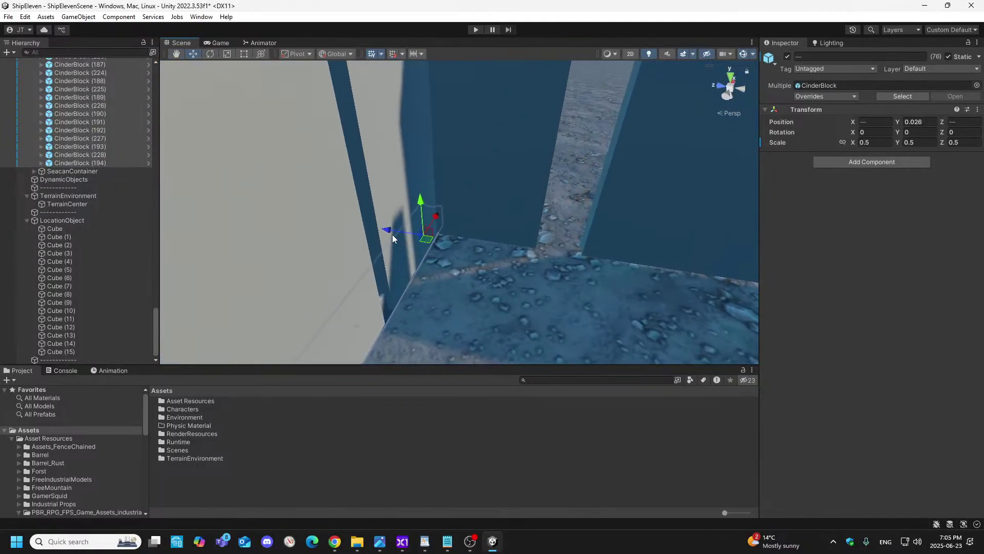
mouse_move(459, 262)
right_down()
mouse_move(477, 264)
mouse_move(468, 258)
right_up()
drag(389, 239, 393, 242)
right_drag(497, 277, 483, 245)
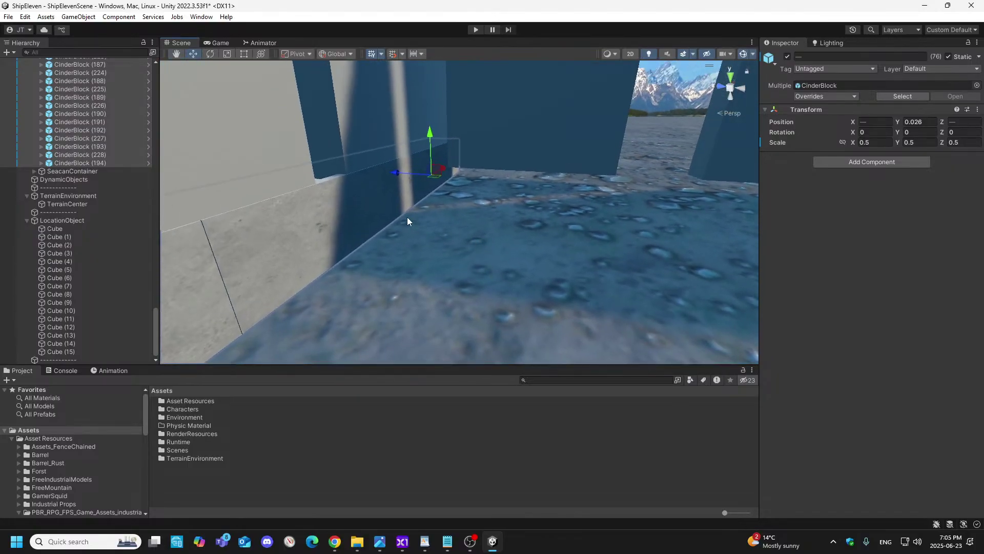
drag(398, 177, 396, 180)
- Deactivate the LocationObject group so its guide cubes are hidden from the scene
right_drag(444, 244, 191, 246)
right_drag(413, 290, 335, 239)
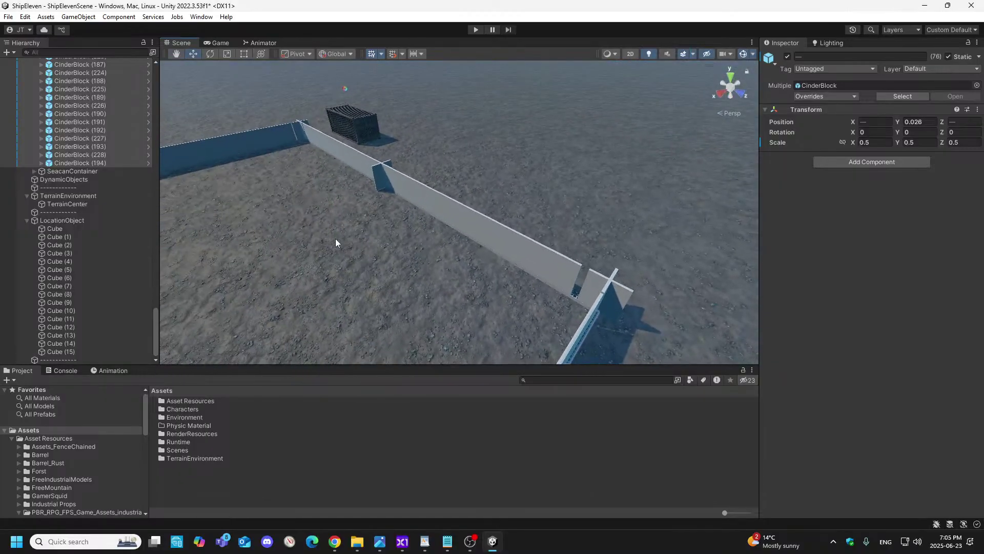
click(55, 220)
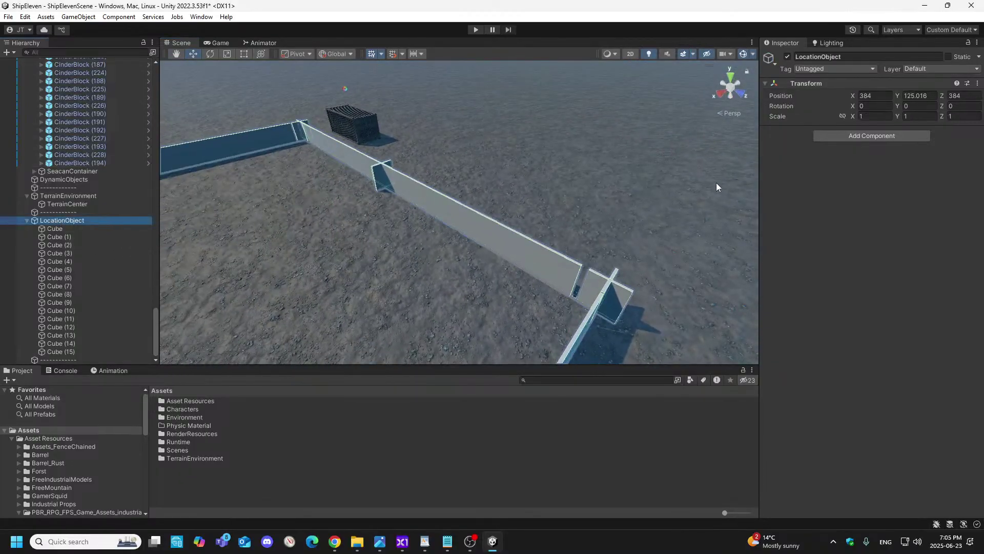
click(788, 56)
- Align the corner block CinderBlock (195) with the adjoining wall along the Z axis, setting its Z position to 36.837
right_drag(631, 297, 616, 329)
click(502, 309)
right_drag(507, 307, 579, 315)
mouse_move(498, 333)
mouse_down()
mouse_move(518, 334)
mouse_move(510, 331)
mouse_up()
right_drag(510, 331, 966, 269)
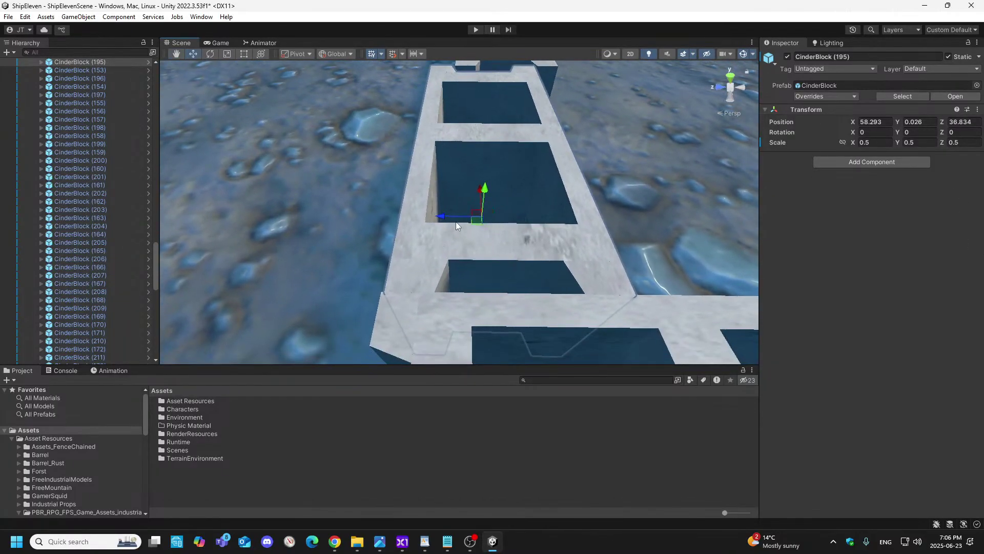
drag(448, 219, 447, 221)
right_drag(447, 221, 453, 231)
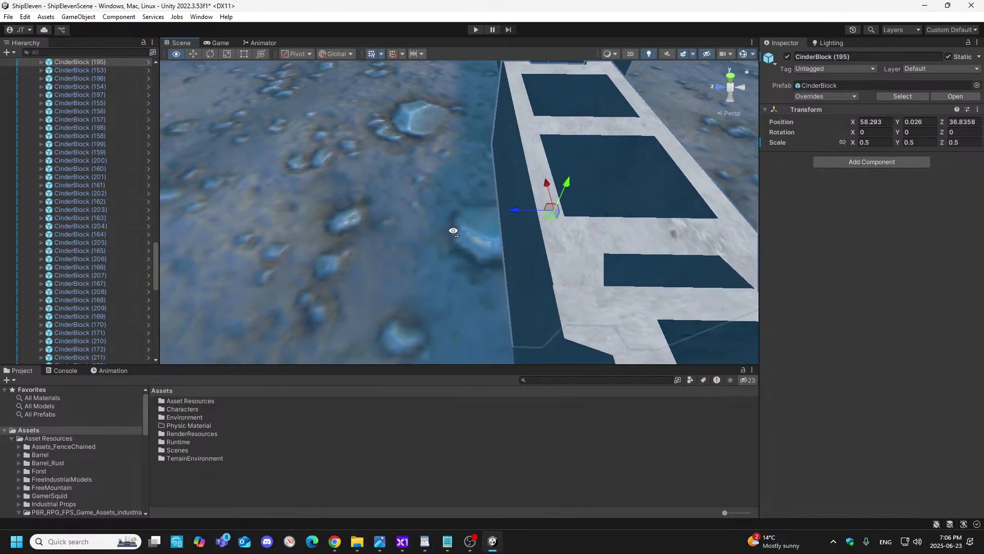
drag(517, 208, 517, 209)
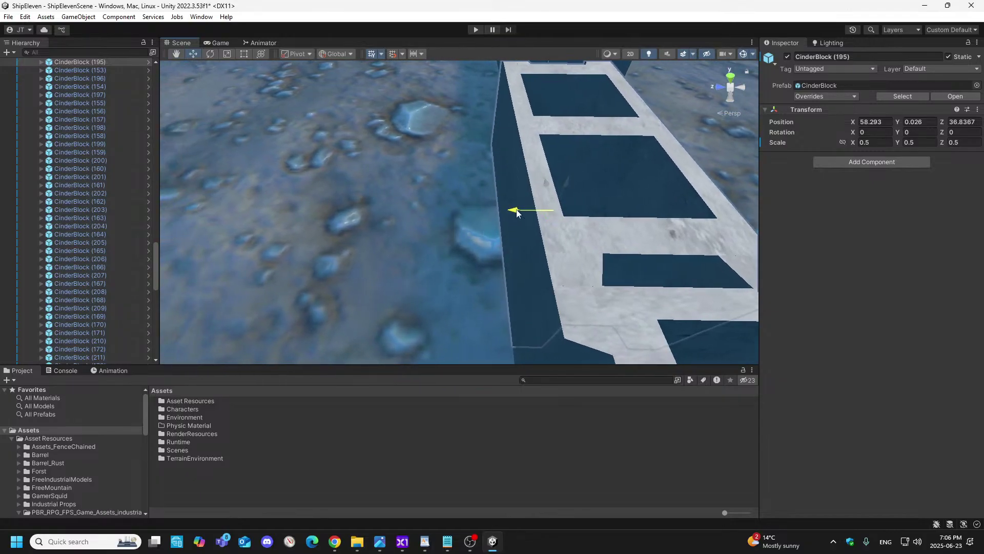
right_drag(455, 265, 848, 225)
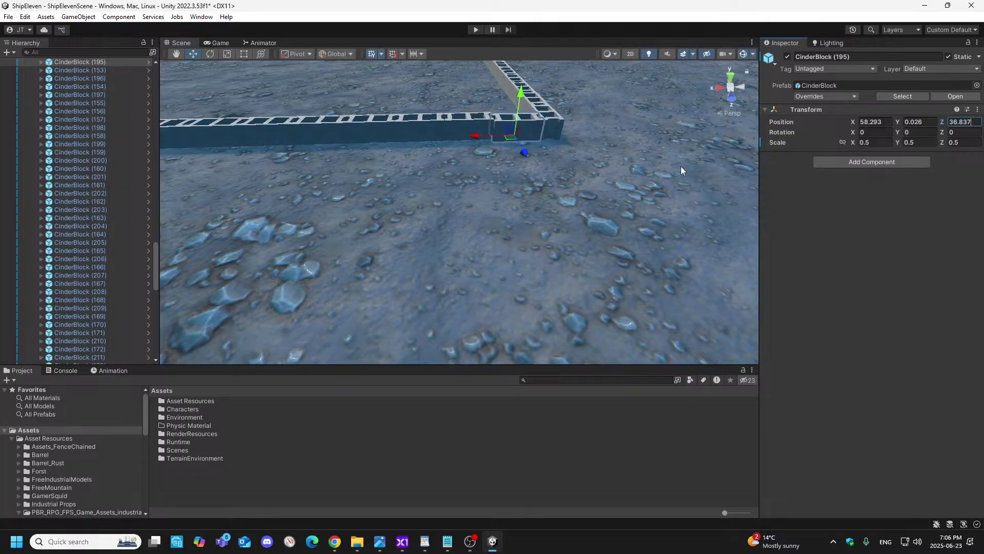
key(w)
right_drag(572, 168, 546, 267)
key(w)
key(s)
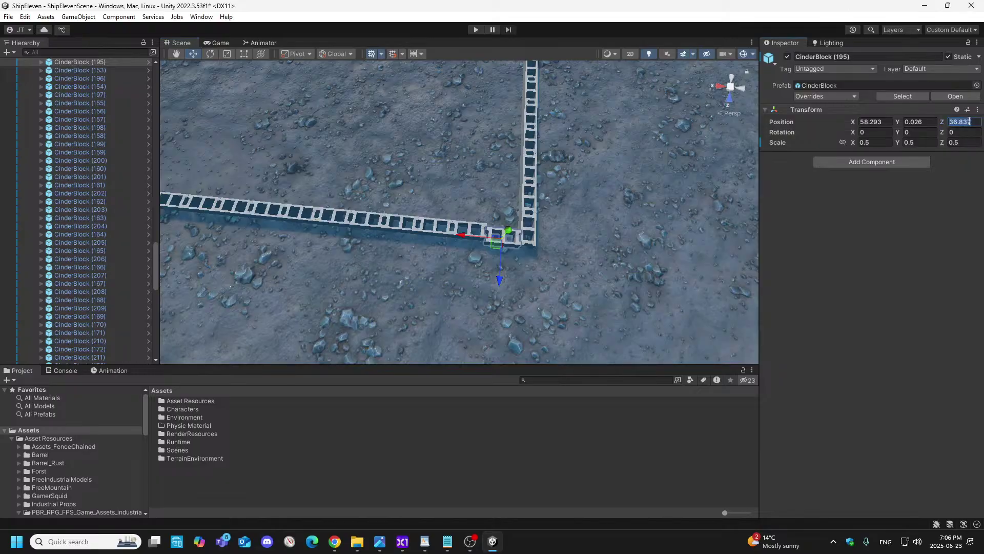
- Select all remaining cinder blocks of the duplicated X-axis row, from beside the corner block to the far end, and set their Z position to 36.837
right_drag(629, 251, 615, 118)
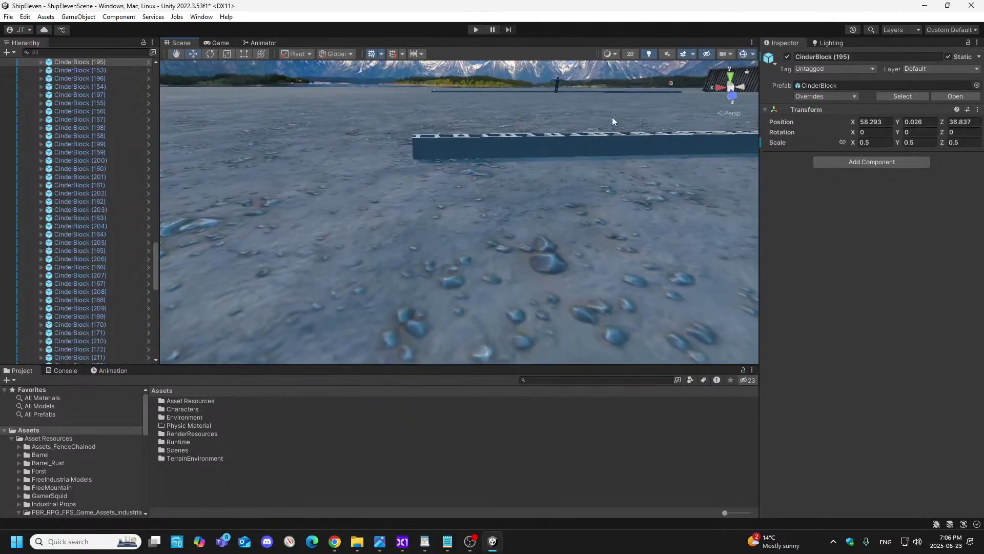
click(435, 155)
shift+click(487, 145)
shift+click(545, 146)
shift+click(590, 147)
shift+click(635, 148)
shift+click(680, 148)
key(d)
right_drag(707, 135, 709, 125)
shift+click(507, 149)
shift+click(548, 146)
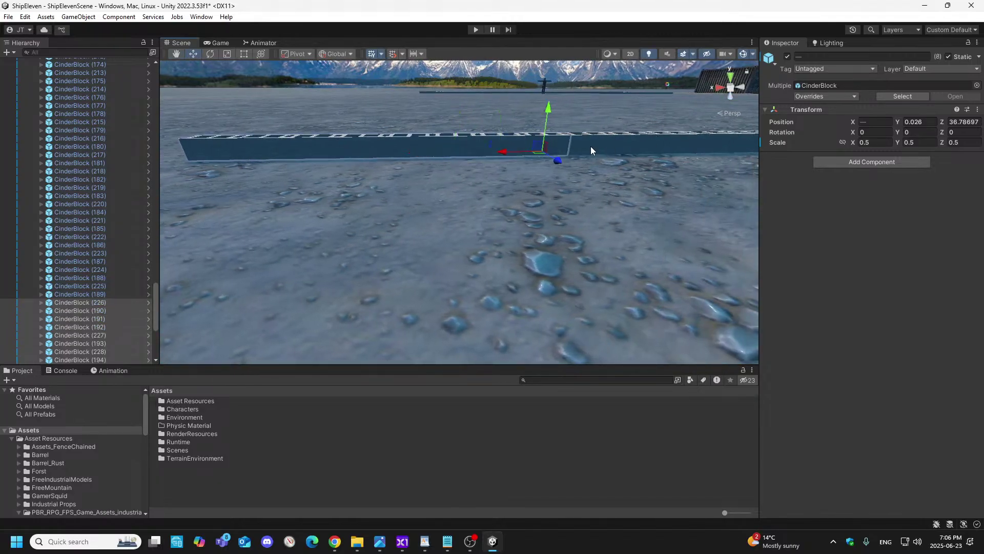
shift+click(592, 147)
shift+click(636, 142)
shift+click(666, 145)
middle_drag(665, 146, 415, 153)
shift+click(447, 146)
shift+click(491, 148)
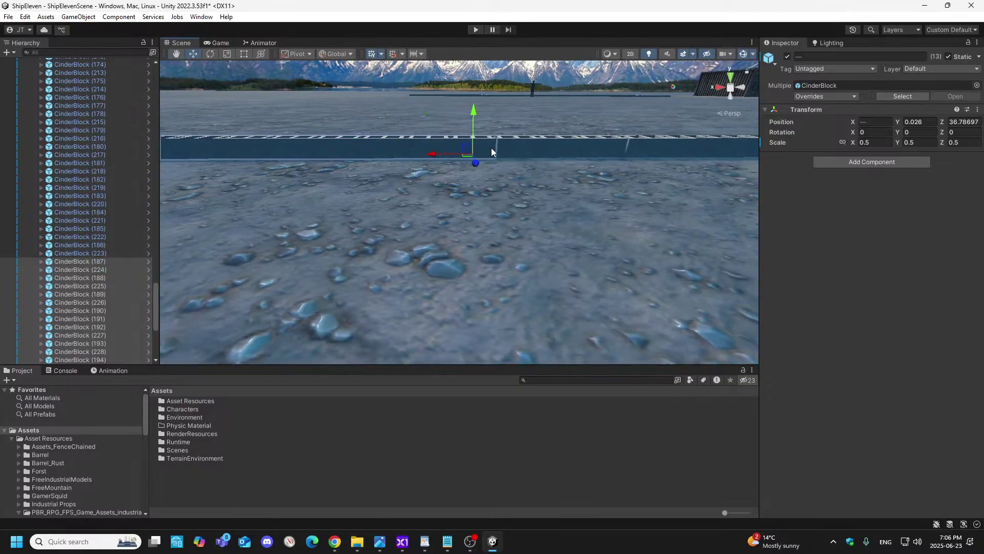
shift+click(537, 150)
shift+click(579, 151)
shift+click(635, 149)
shift+click(659, 140)
middle_drag(659, 141, 461, 146)
shift+click(456, 147)
shift+click(504, 150)
shift+click(549, 149)
shift+click(591, 150)
shift+click(591, 150)
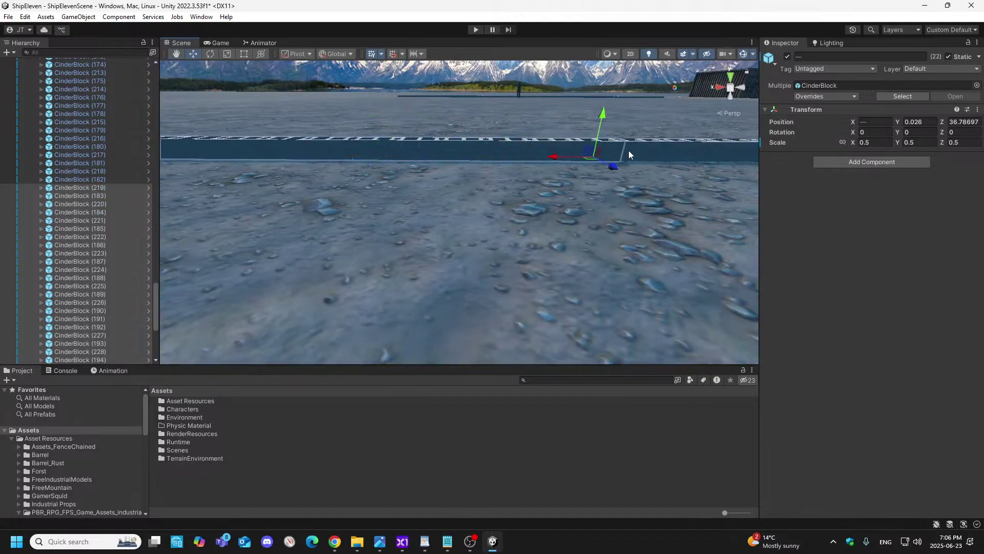
shift+click(628, 149)
key(d)
right_drag(629, 128, 621, 125)
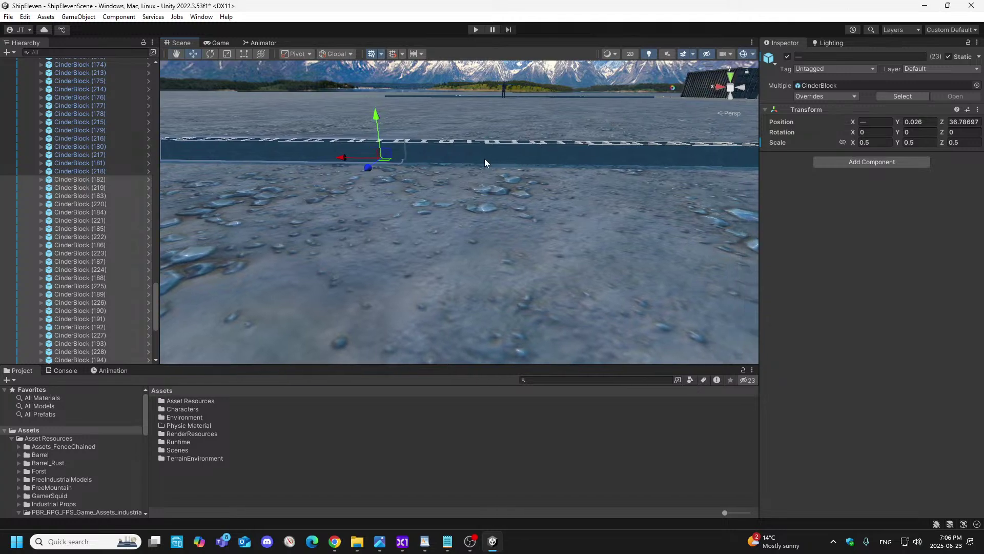
shift+click(426, 150)
shift+click(463, 149)
shift+click(558, 157)
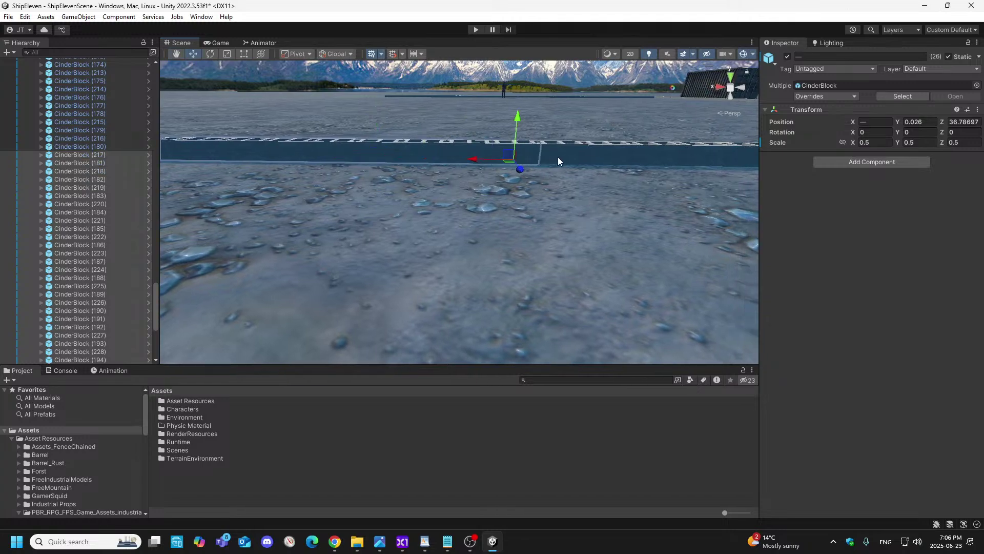
shift+click(611, 158)
shift+click(654, 155)
shift+click(699, 158)
shift+click(698, 158)
right_drag(680, 128, 707, 120)
shift+click(320, 187)
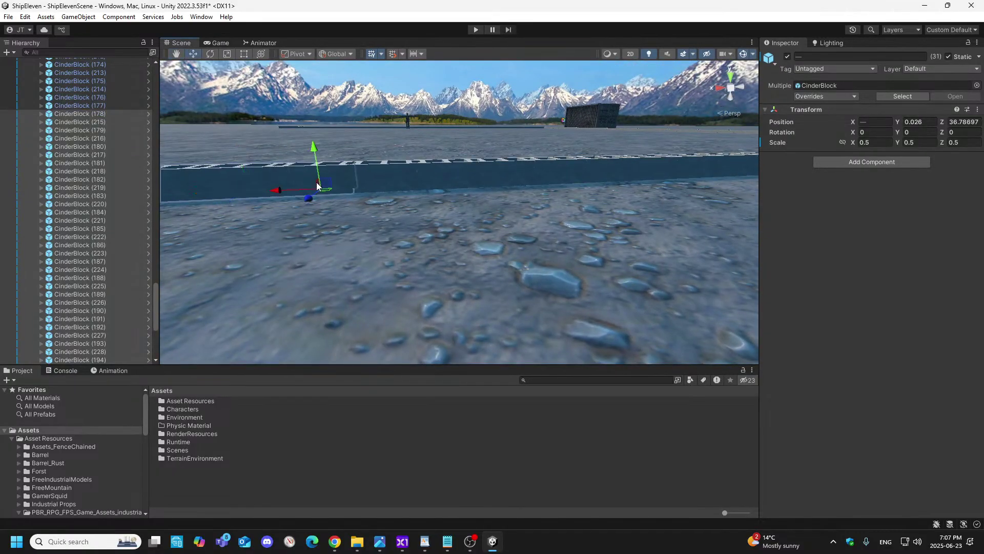
shift+click(390, 177)
shift+click(446, 174)
shift+click(539, 171)
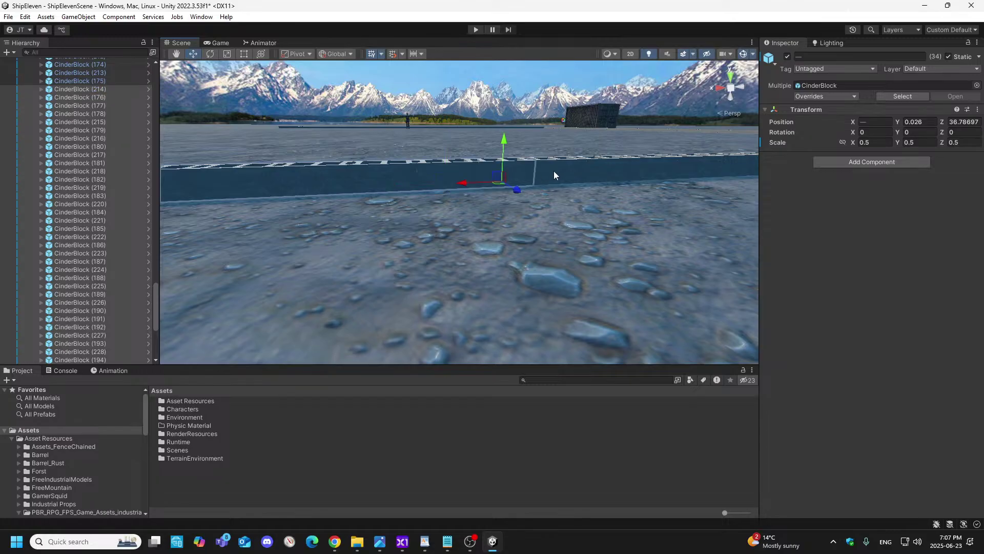
shift+click(564, 170)
shift+click(611, 168)
shift+click(645, 164)
shift+click(678, 162)
mouse_move(674, 115)
right_down()
mouse_move(652, 111)
mouse_move(672, 100)
right_up()
key(d)
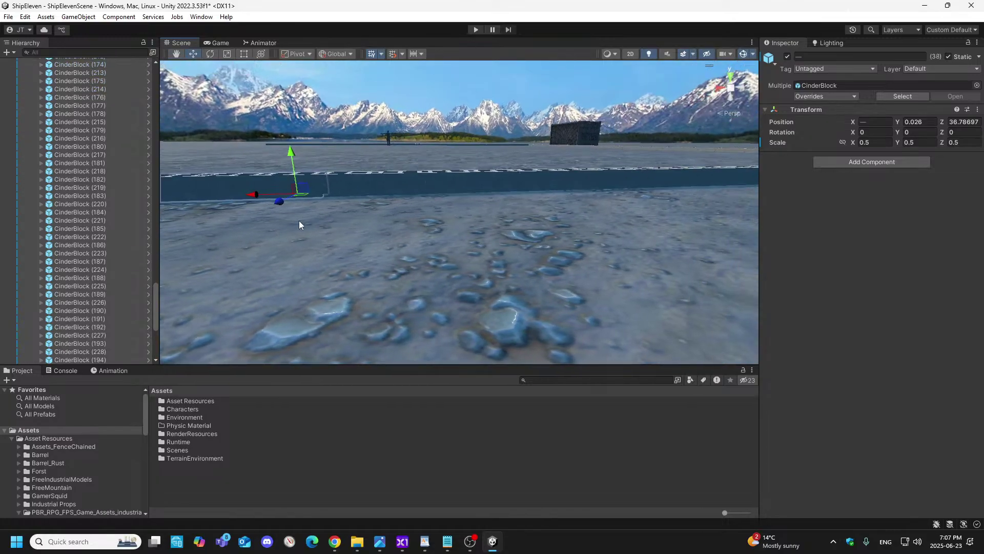
shift+click(336, 183)
shift+click(392, 184)
shift+click(449, 182)
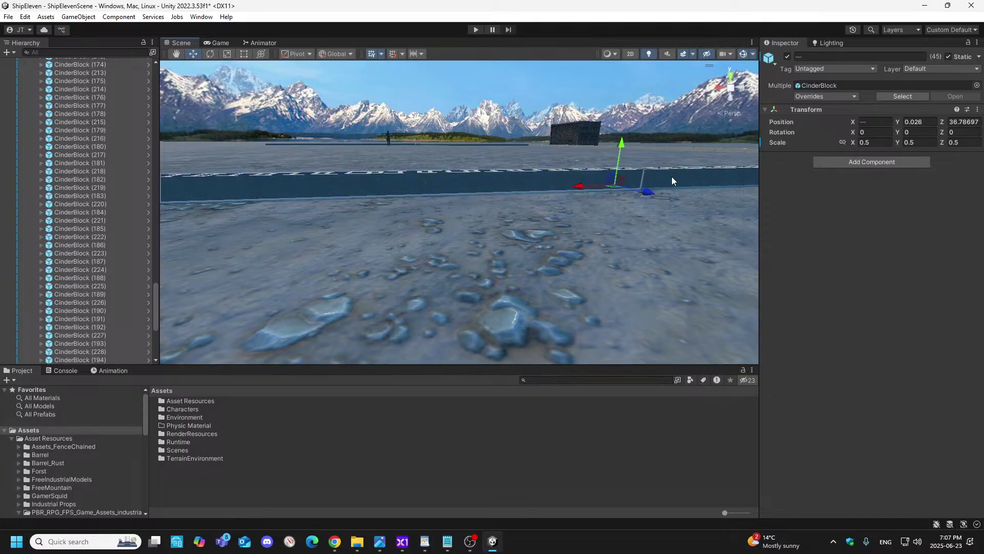
key(d)
right_drag(708, 176, 694, 130)
shift+click(322, 280)
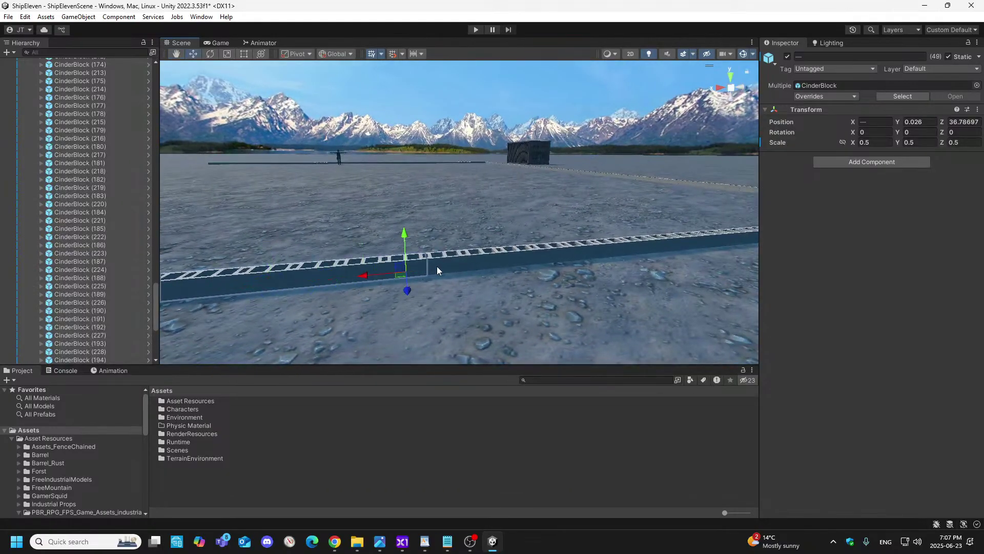
key(d)
right_drag(565, 212, 567, 205)
key(w)
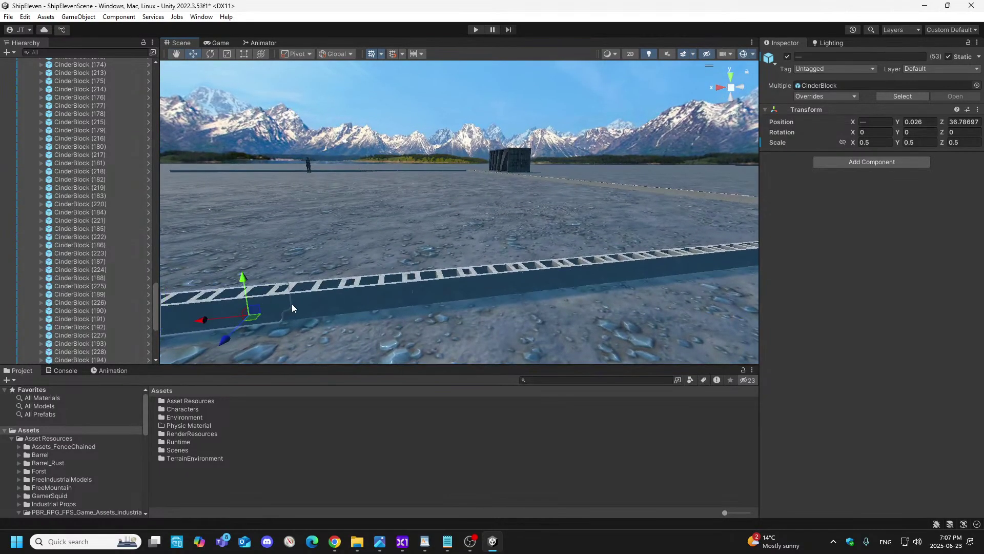
shift+click(479, 282)
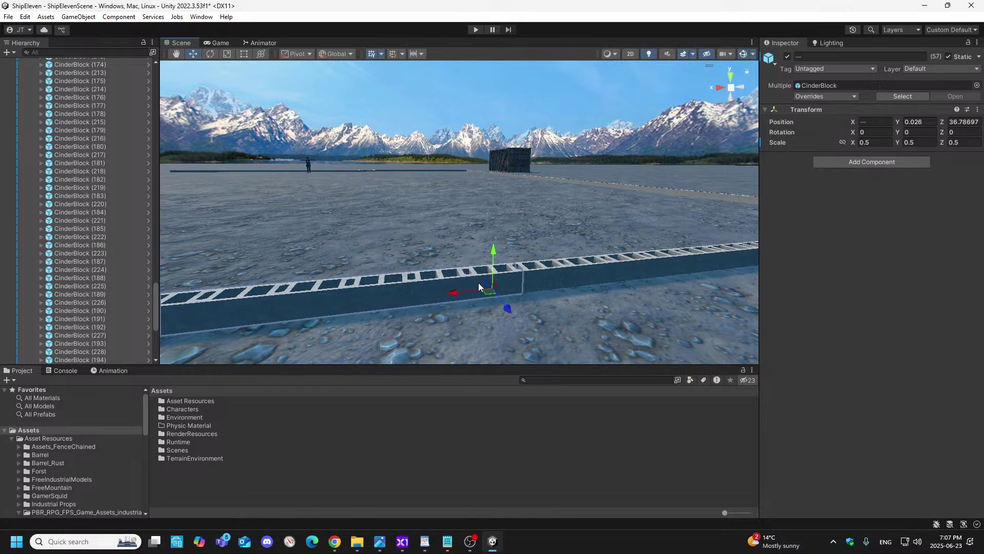
shift+click(549, 276)
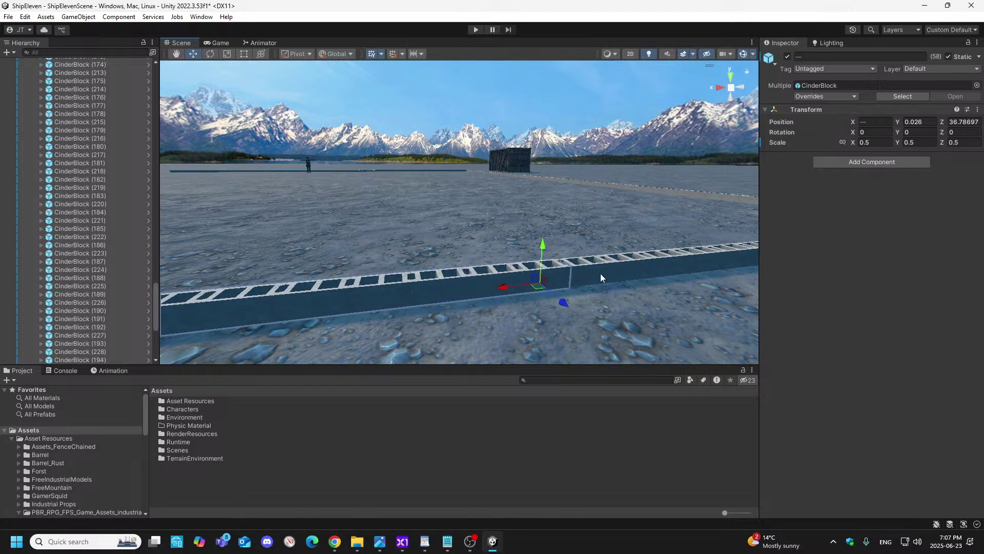
shift+click(664, 271)
key(d)
right_drag(664, 271, 655, 230)
key(s)
key(d)
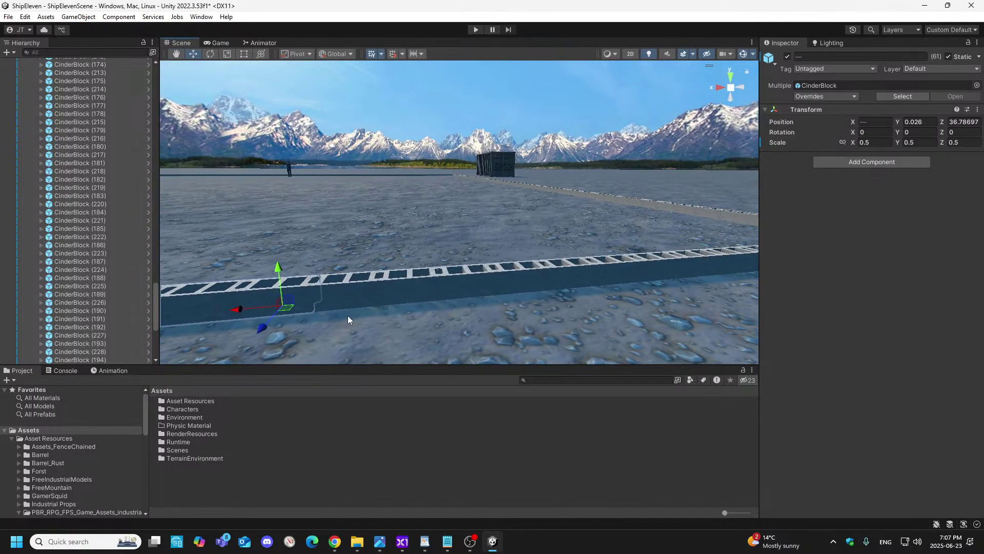
shift+click(357, 308)
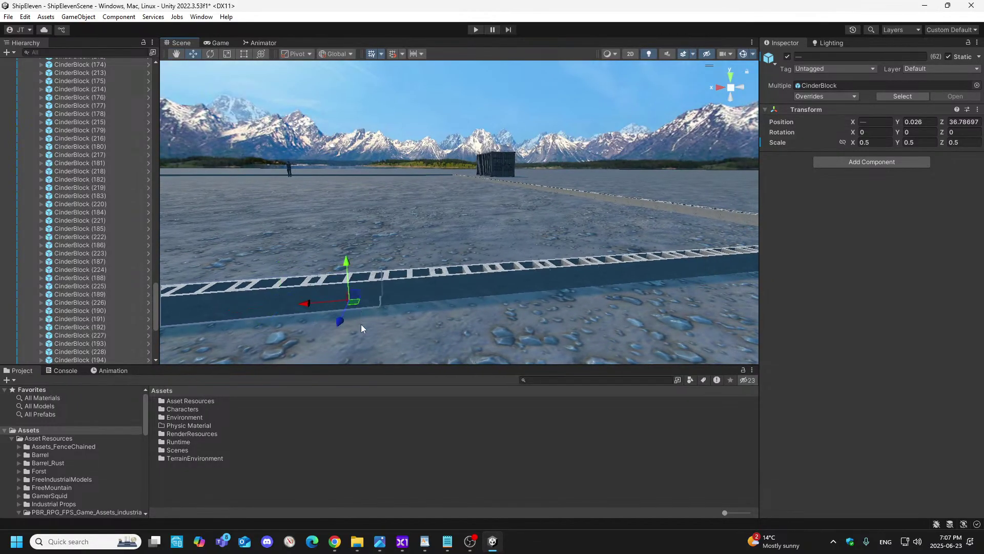
shift+click(439, 295)
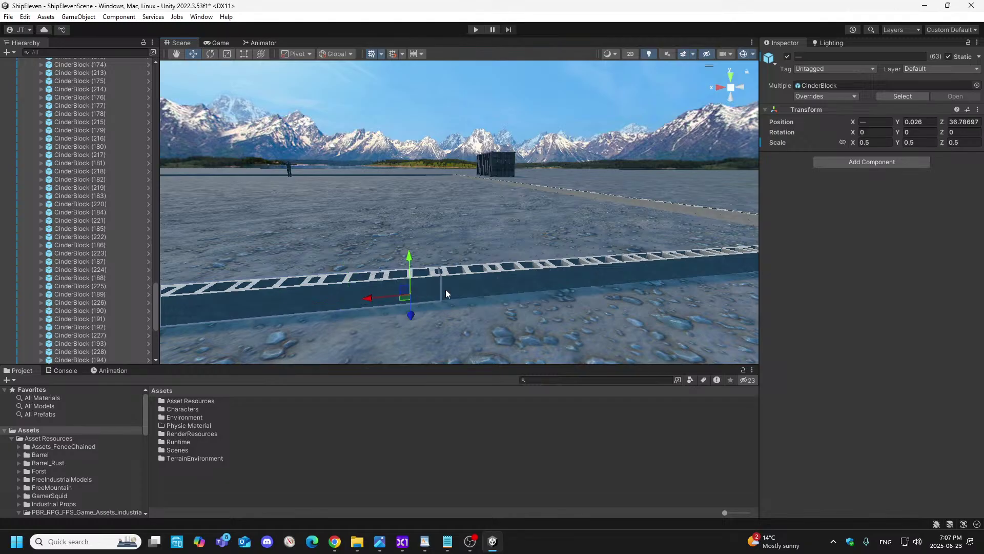
shift+click(606, 280)
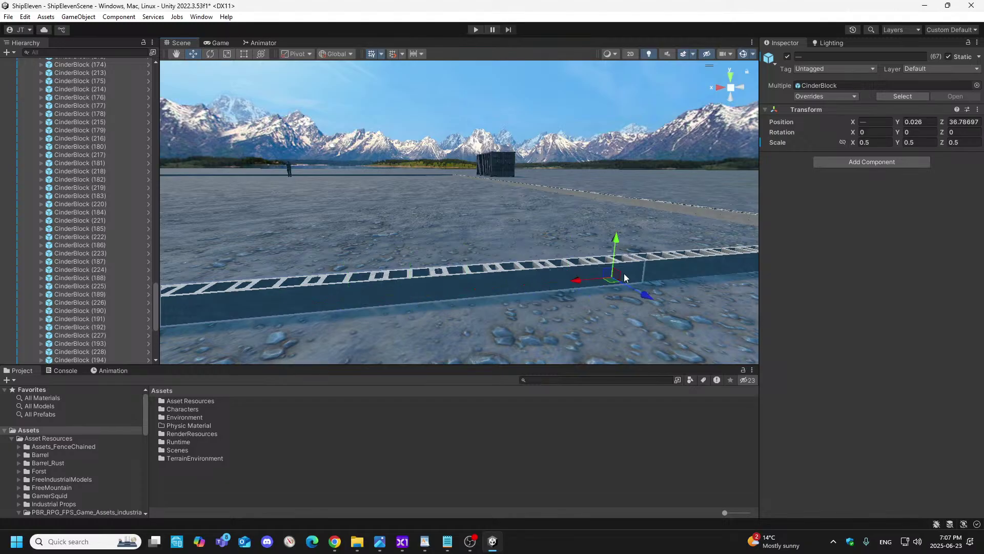
middle_drag(646, 191, 307, 205)
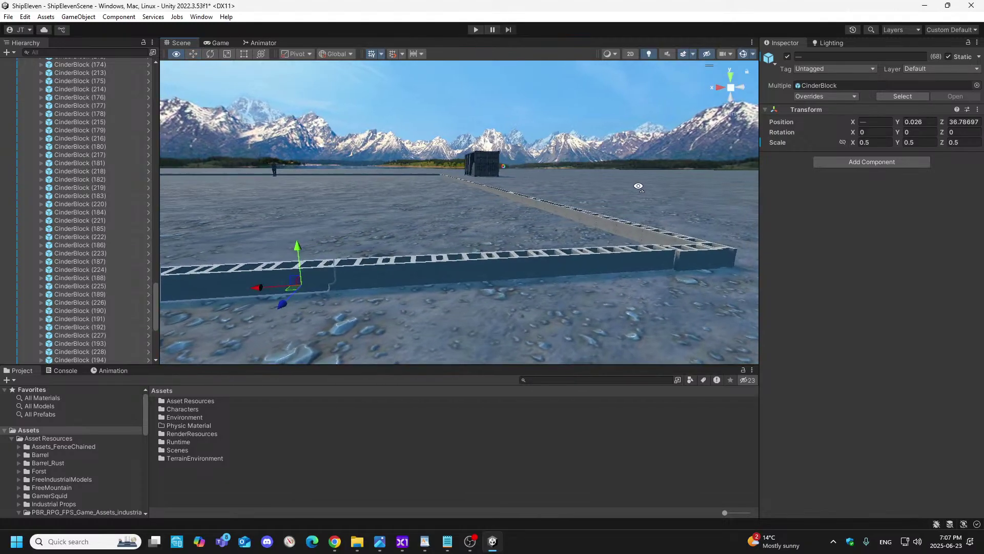
shift+click(348, 273)
shift+click(402, 273)
shift+click(472, 272)
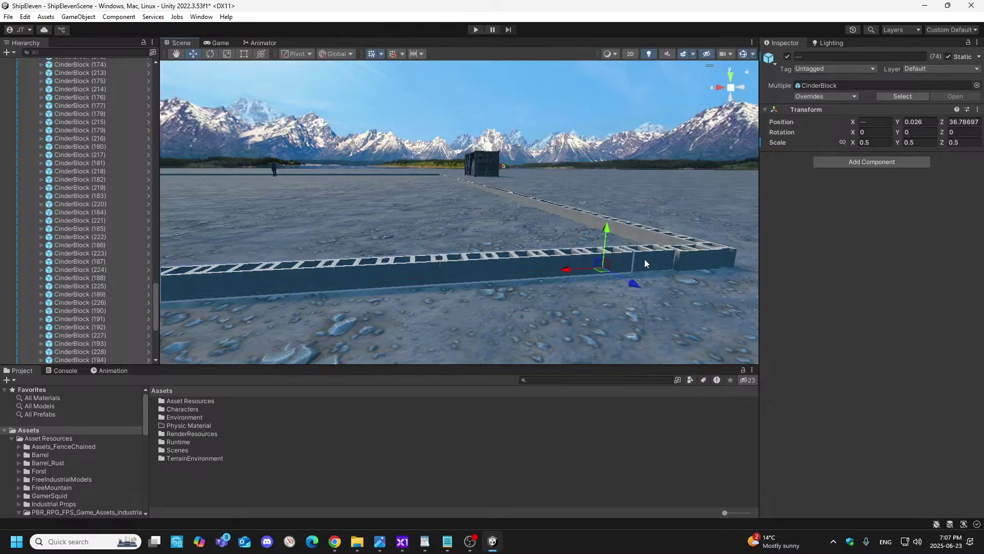
alt+drag(616, 259, 158, 271)
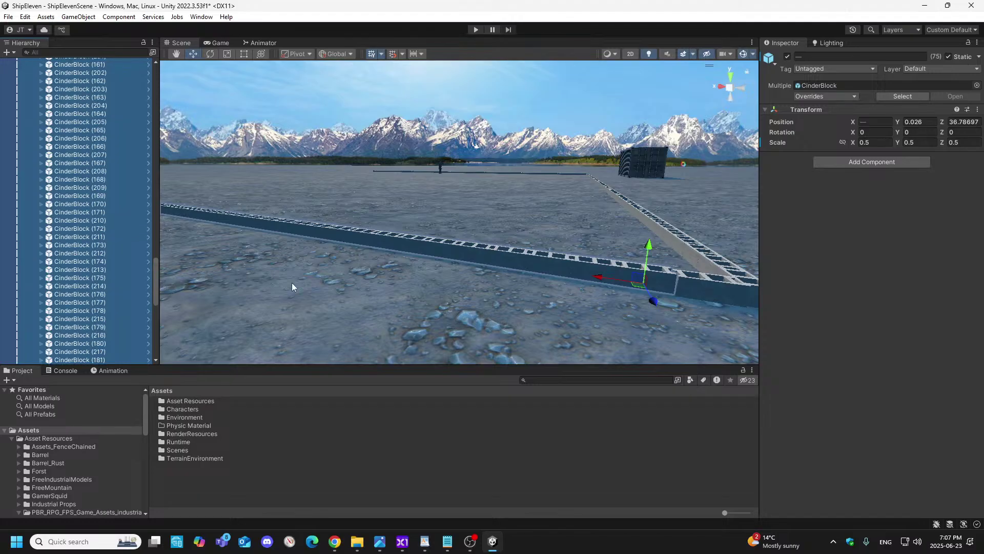
click(973, 123)
text(36.837)
right_drag(700, 279, 447, 309)
key(s)
key(d)
key(w)
key(s)
click(412, 315)
ctrl+click(450, 315)
ctrl+click(475, 315)
ctrl+click(576, 310)
ctrl+click(606, 307)
ctrl+click(628, 306)
right_drag(628, 306, 631, 263)
key(d)
ctrl+click(383, 309)
ctrl+click(416, 310)
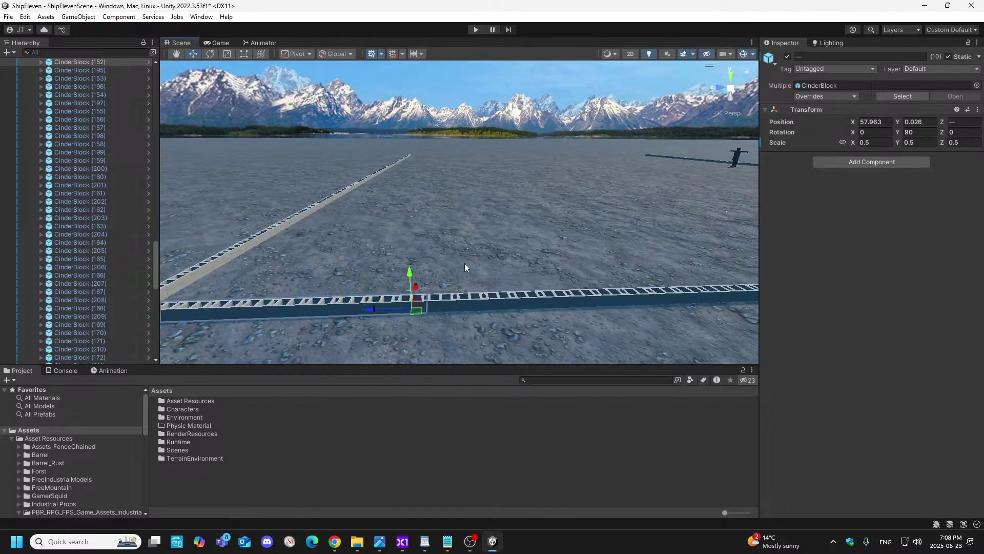
- Select all cinder blocks of the Z-axis wall at X 57.963, from CinderBlock (76) at one corner to the block at the far corner
key(w)
right_drag(503, 223, 681, 195)
key(d)
click(574, 209)
key(w)
right_drag(574, 210, 411, 280)
key(e)
key(w)
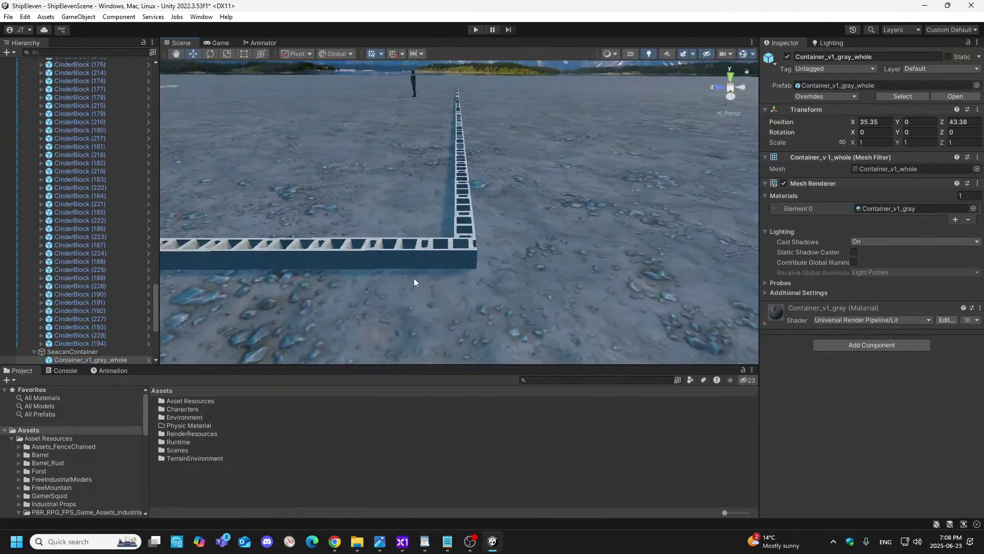
click(450, 260)
shift+click(401, 260)
shift+click(349, 259)
right_drag(329, 228, 329, 228)
key(a)
shift+click(528, 255)
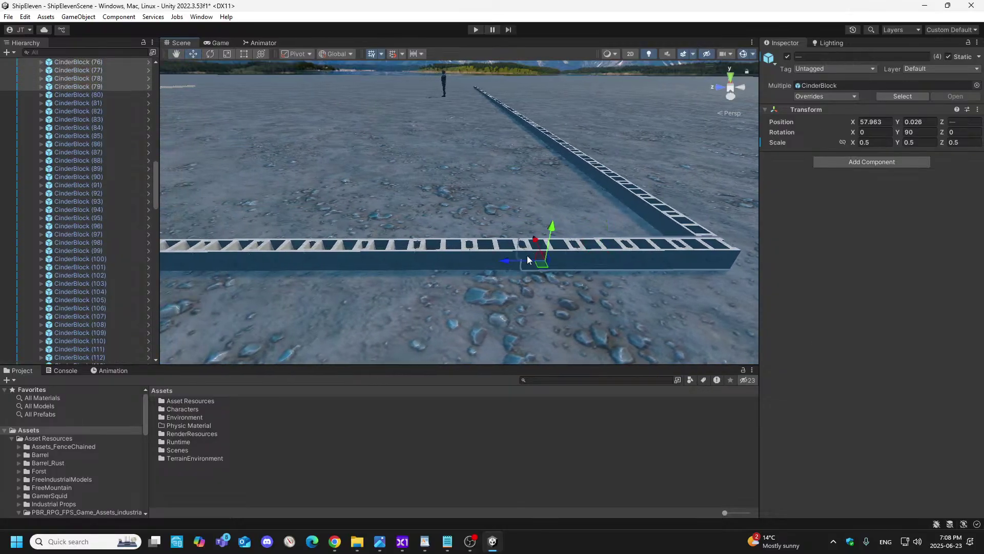
shift+click(503, 255)
shift+click(437, 260)
shift+click(354, 259)
shift+click(287, 260)
shift+click(231, 261)
shift+click(227, 260)
right_drag(211, 277, 309, 276)
shift+click(607, 269)
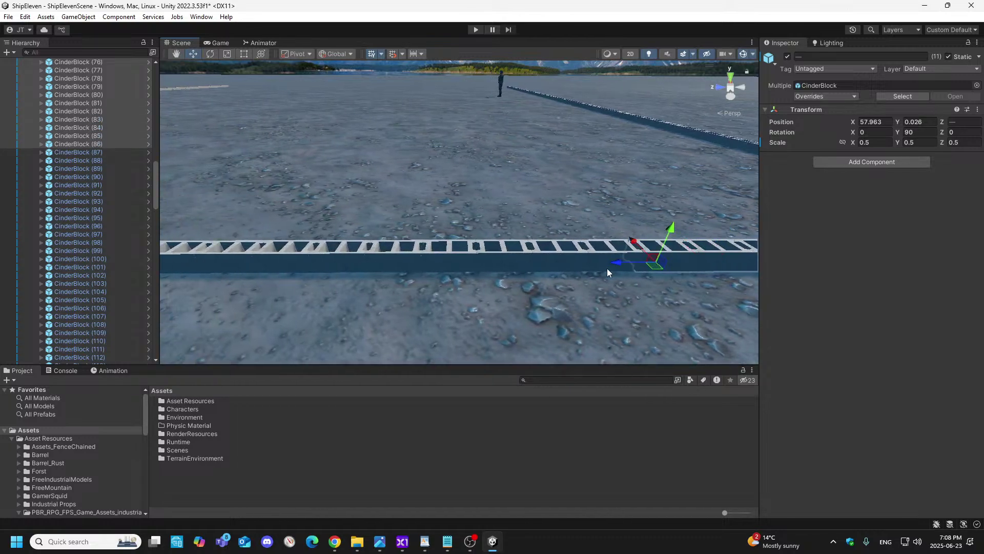
shift+click(584, 268)
shift+click(550, 268)
shift+click(496, 269)
shift+click(447, 270)
shift+click(374, 266)
shift+click(342, 266)
shift+click(284, 263)
right_drag(259, 268, 253, 270)
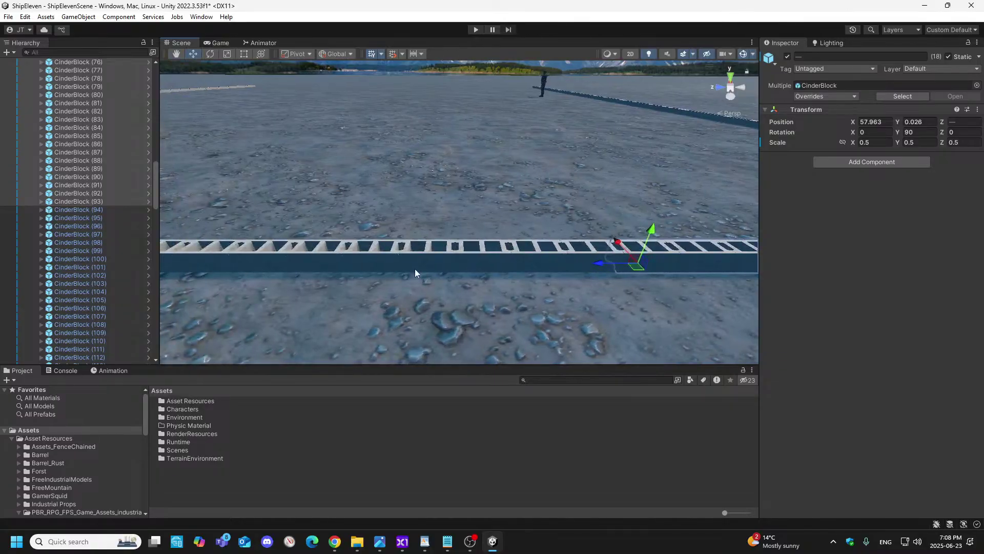
shift+click(569, 267)
shift+click(524, 266)
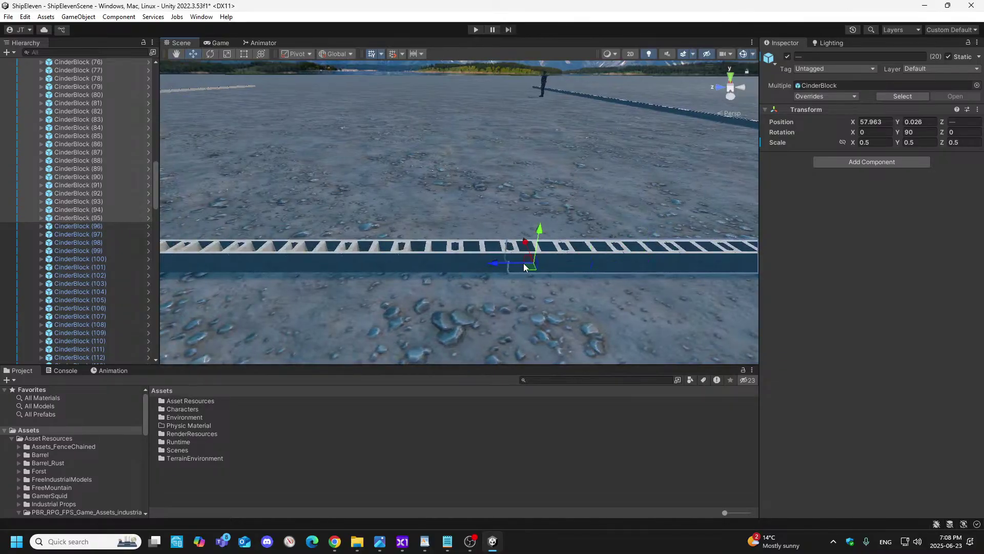
shift+click(467, 261)
shift+click(413, 260)
shift+click(357, 266)
shift+click(308, 263)
shift+click(252, 266)
right_drag(249, 276, 254, 274)
key(a)
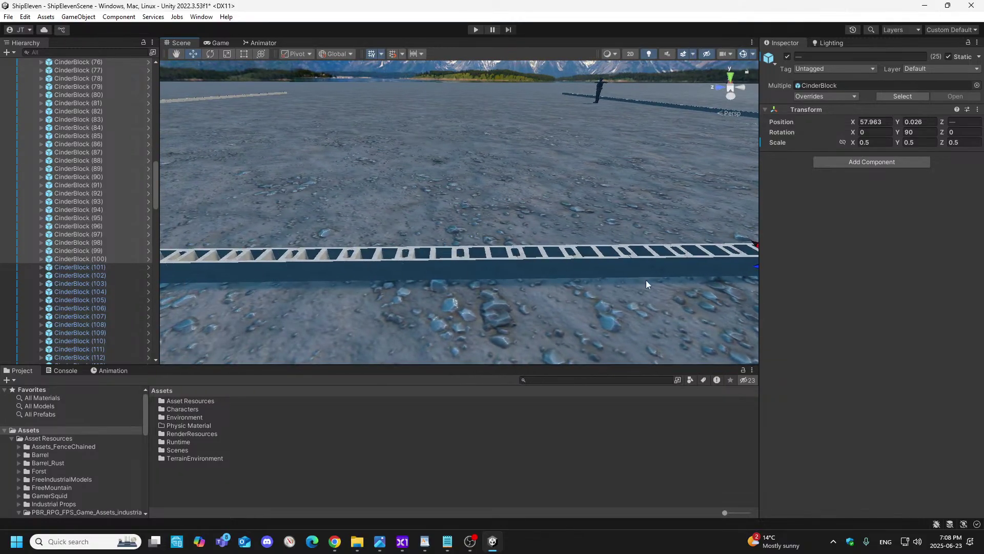
right_drag(682, 275, 697, 271)
key(d)
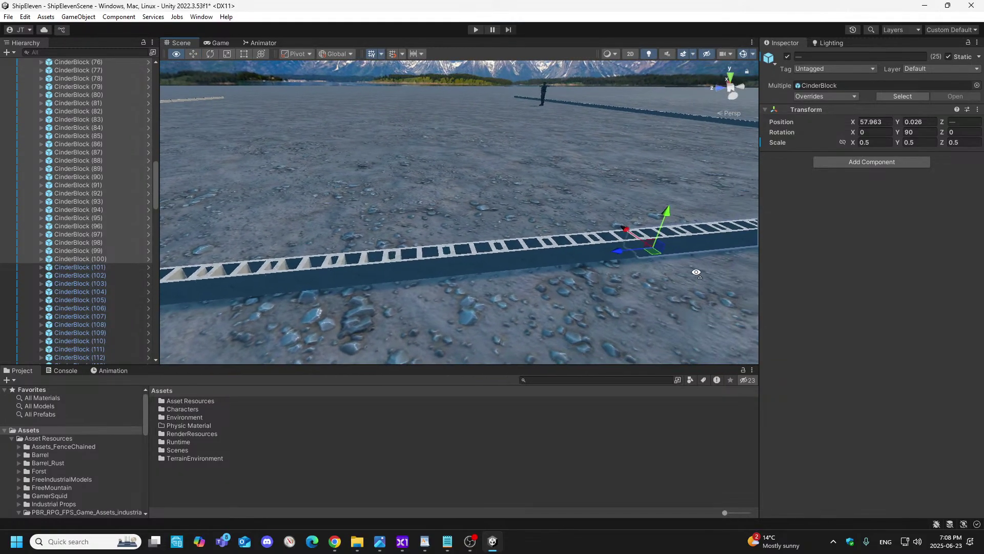
shift+click(605, 254)
shift+click(533, 257)
shift+click(508, 260)
shift+click(465, 269)
shift+click(390, 275)
shift+click(341, 277)
shift+click(293, 285)
right_drag(293, 285, 244, 289)
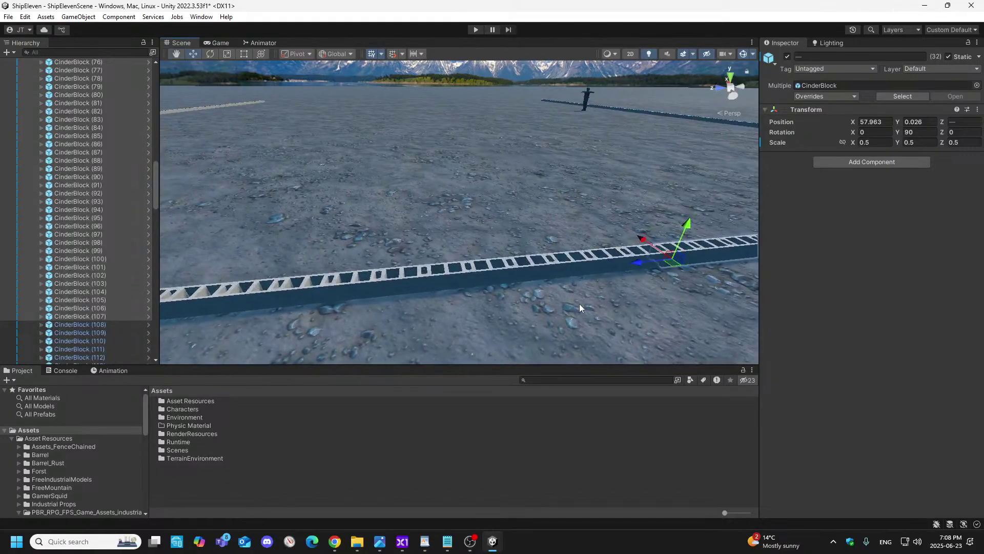
right_drag(634, 270, 673, 255)
key(s)
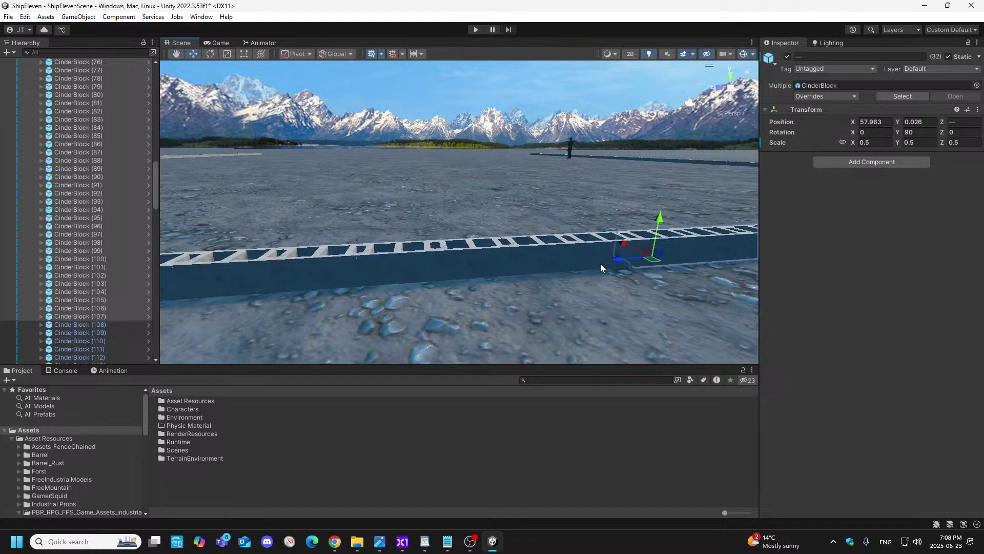
shift+click(602, 264)
shift+click(515, 269)
shift+click(436, 280)
shift+click(378, 279)
shift+click(303, 289)
shift+click(233, 294)
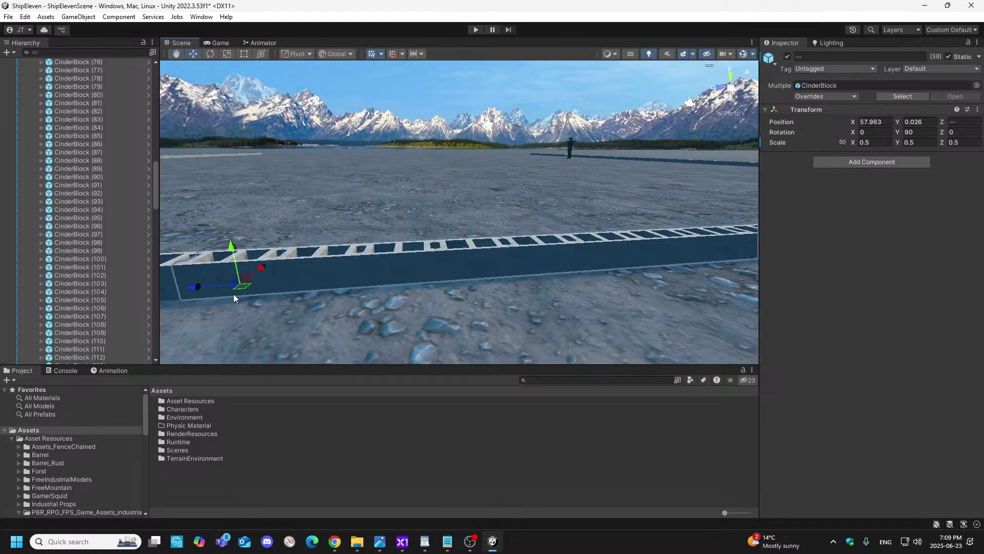
key(a)
shift+click(638, 262)
shift+click(580, 269)
shift+click(528, 271)
shift+click(480, 275)
shift+click(421, 278)
shift+click(365, 281)
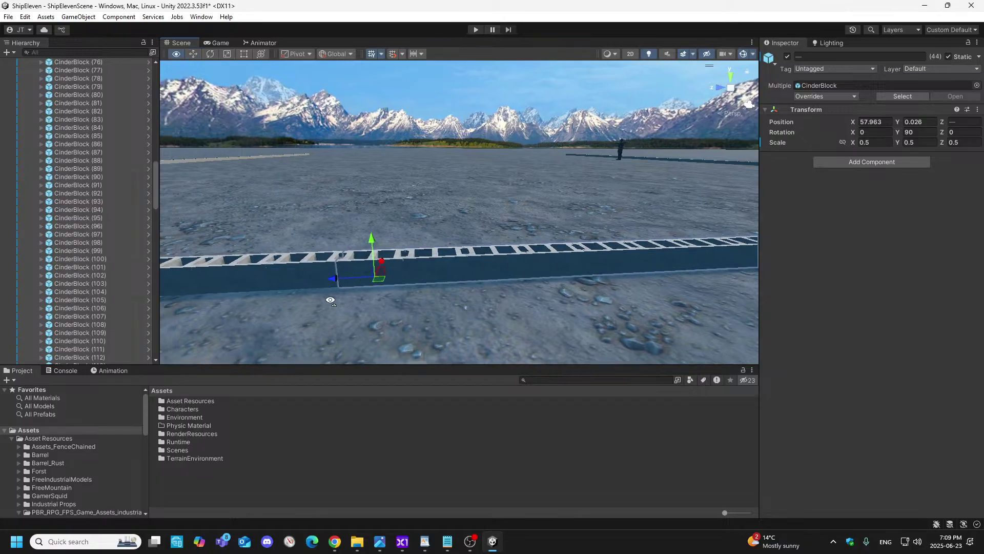
key(a)
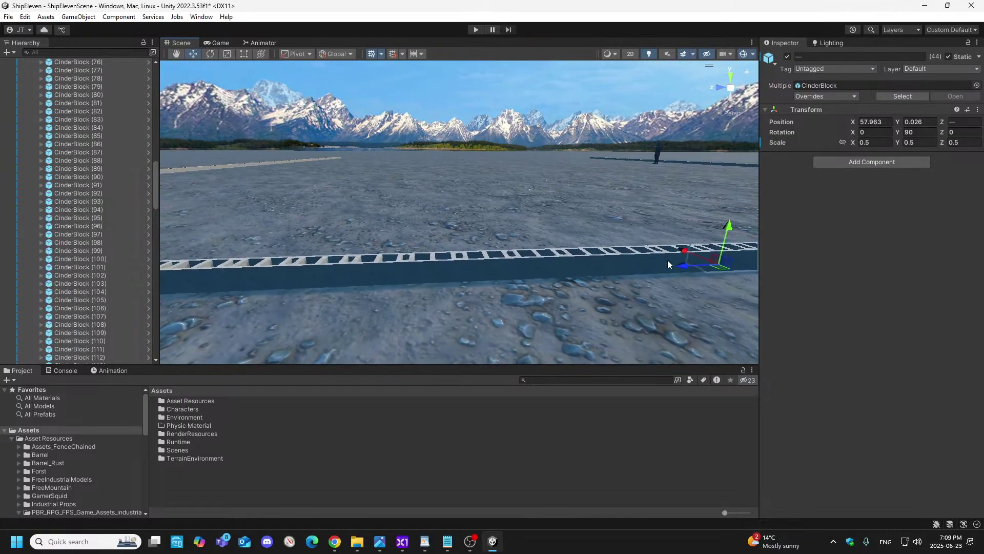
shift+click(664, 262)
shift+click(621, 271)
shift+click(573, 271)
shift+click(526, 271)
shift+click(476, 276)
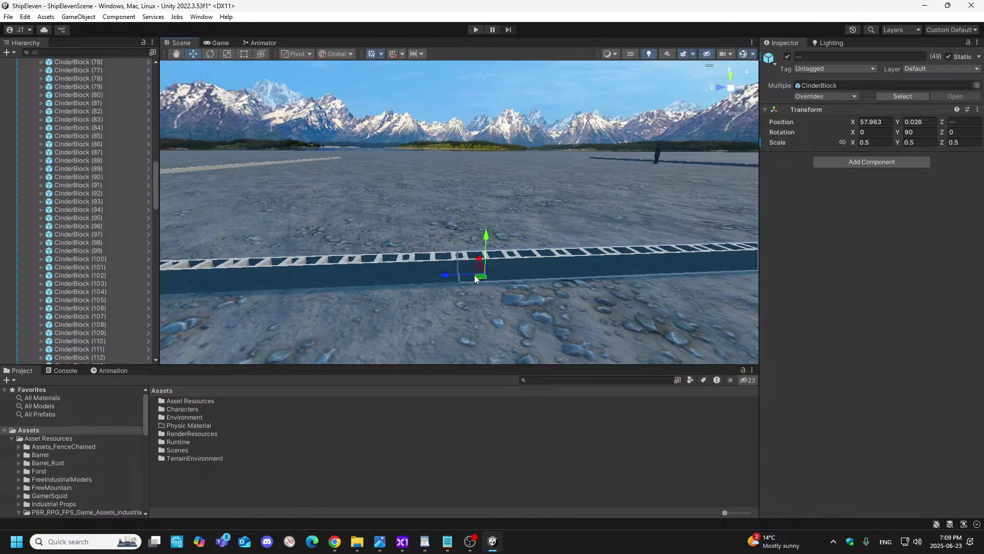
shift+click(419, 277)
shift+click(353, 280)
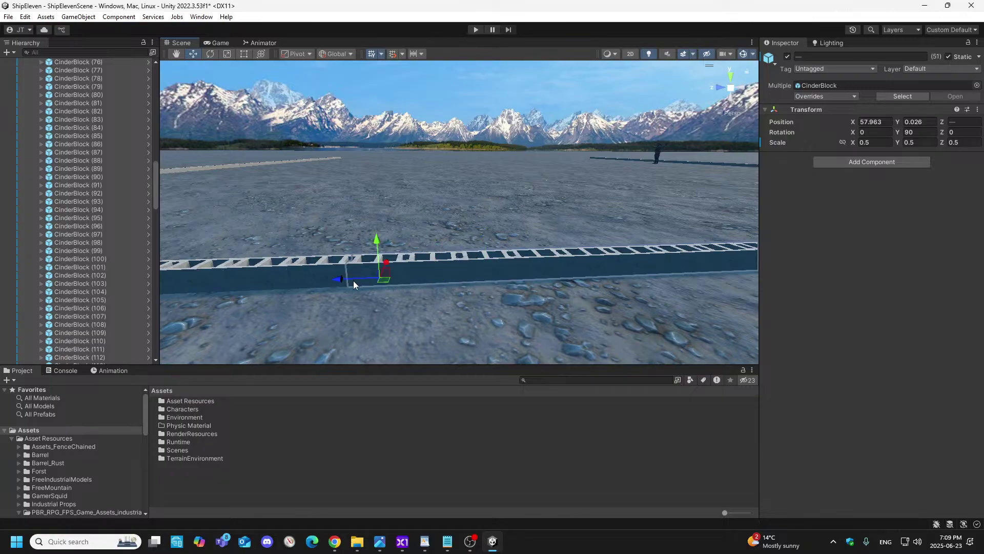
shift+click(309, 281)
shift+click(248, 281)
alt+drag(249, 281, 330, 263)
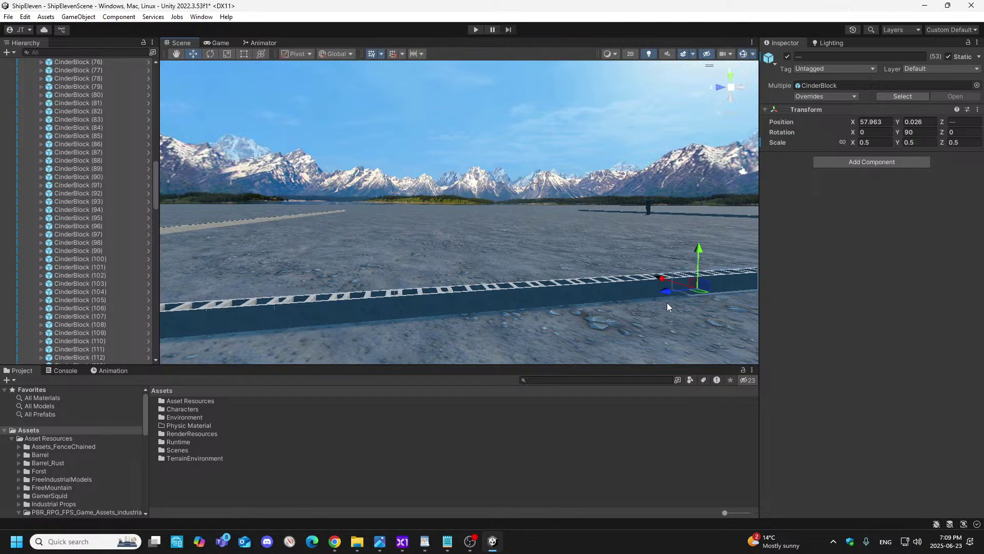
shift+click(620, 298)
shift+click(544, 304)
shift+click(474, 315)
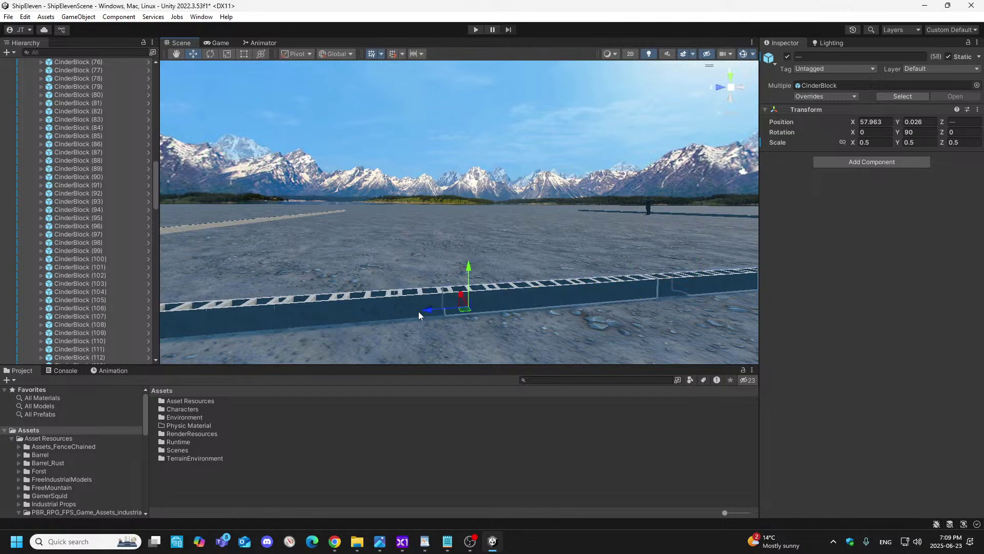
shift+click(353, 307)
shift+click(297, 323)
shift+click(241, 325)
right_drag(207, 334, 184, 341)
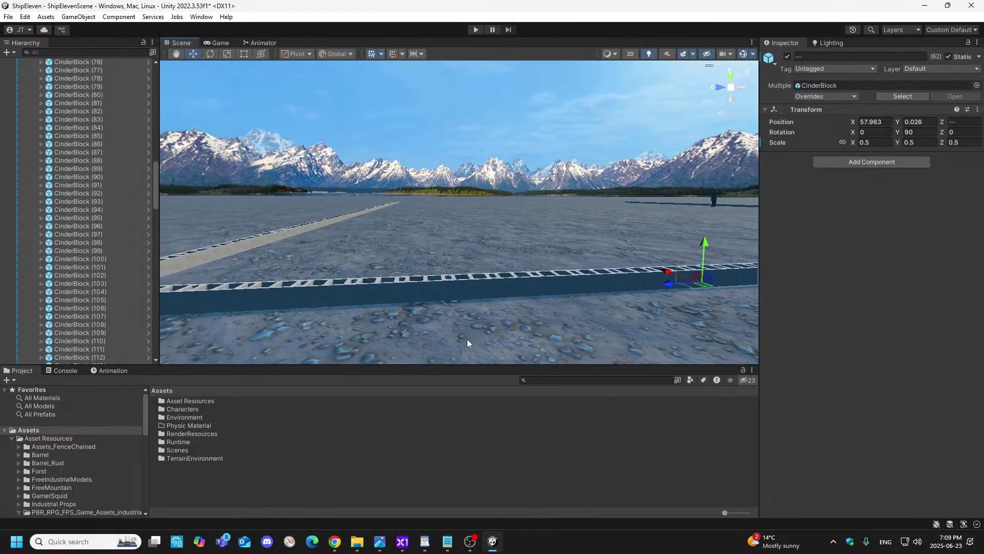
shift+click(635, 286)
shift+click(585, 286)
right_drag(665, 298, 673, 323)
shift+click(511, 308)
right_drag(432, 315, 426, 305)
shift+click(574, 277)
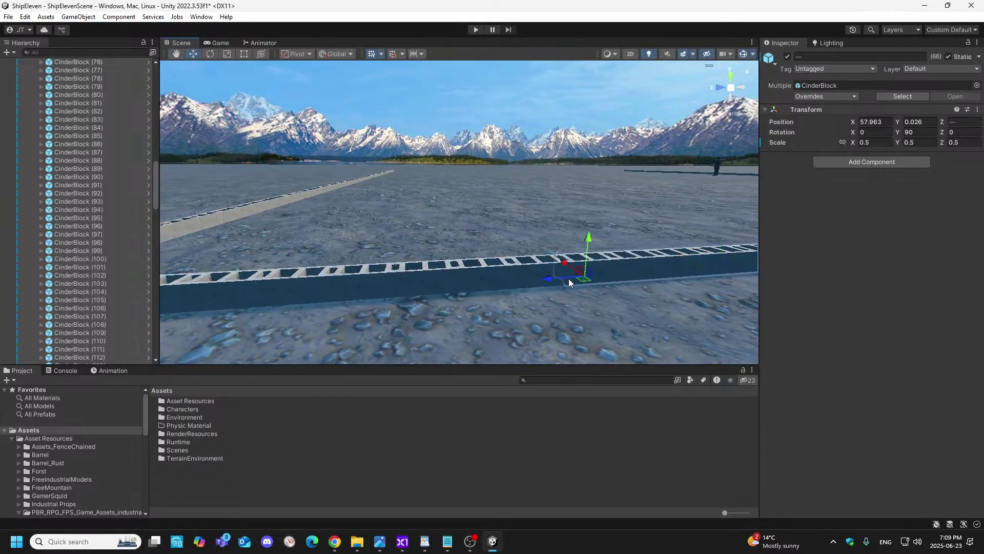
shift+click(523, 279)
shift+click(481, 282)
shift+click(428, 288)
shift+click(362, 293)
shift+click(297, 297)
key(a)
right_drag(272, 299, 253, 306)
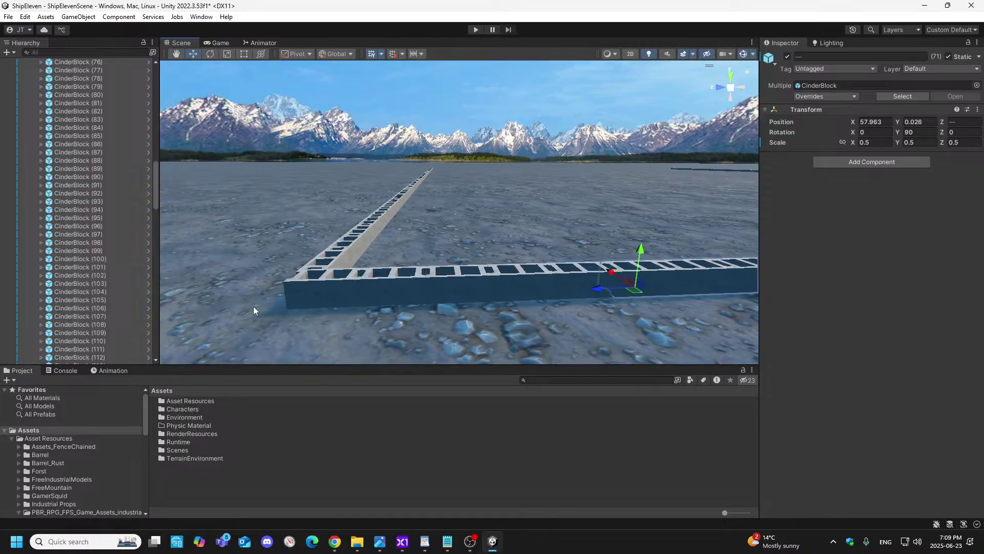
shift+click(586, 289)
shift+click(533, 291)
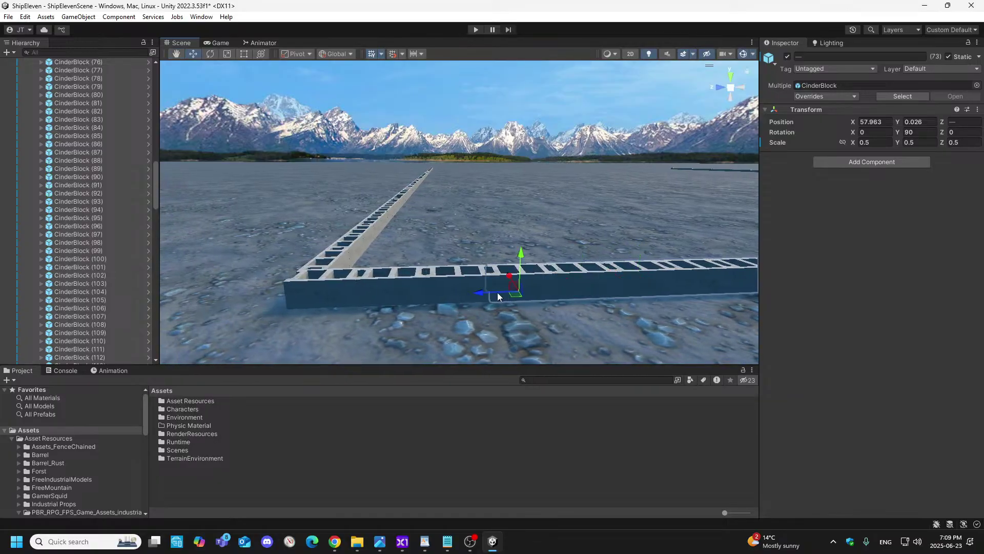
shift+click(447, 292)
shift+click(386, 296)
shift+click(327, 299)
right_drag(327, 298, 364, 304)
shift+click(463, 333)
- Undo a trial move of the selected Z-axis wall along X and duplicate its cinder blocks in place
drag(381, 177, 444, 178)
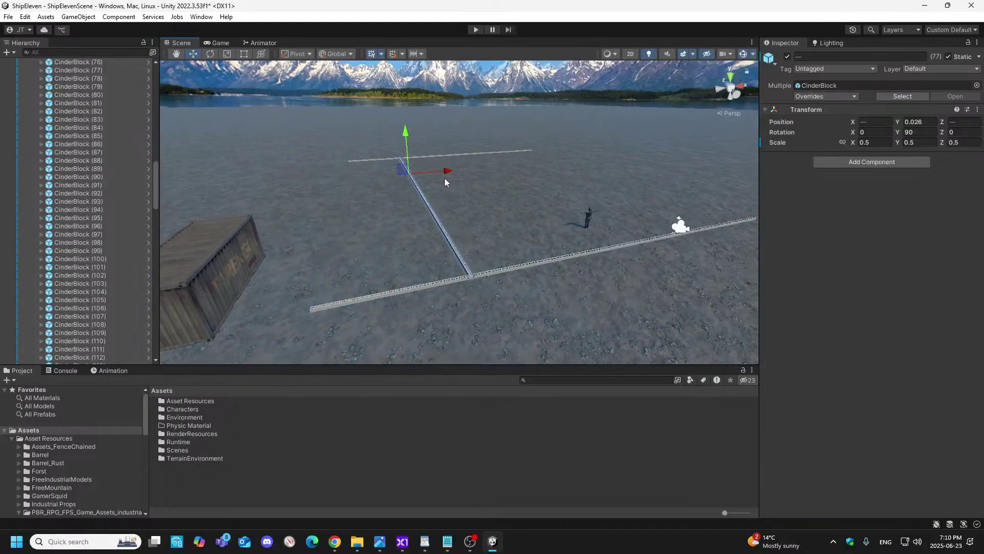
key(ctrl+z)
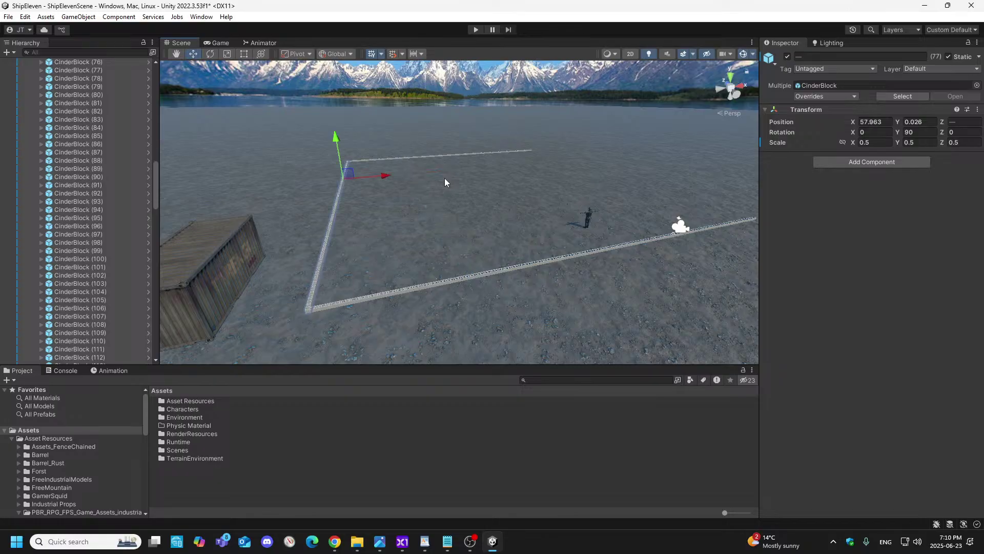
right_click(93, 146)
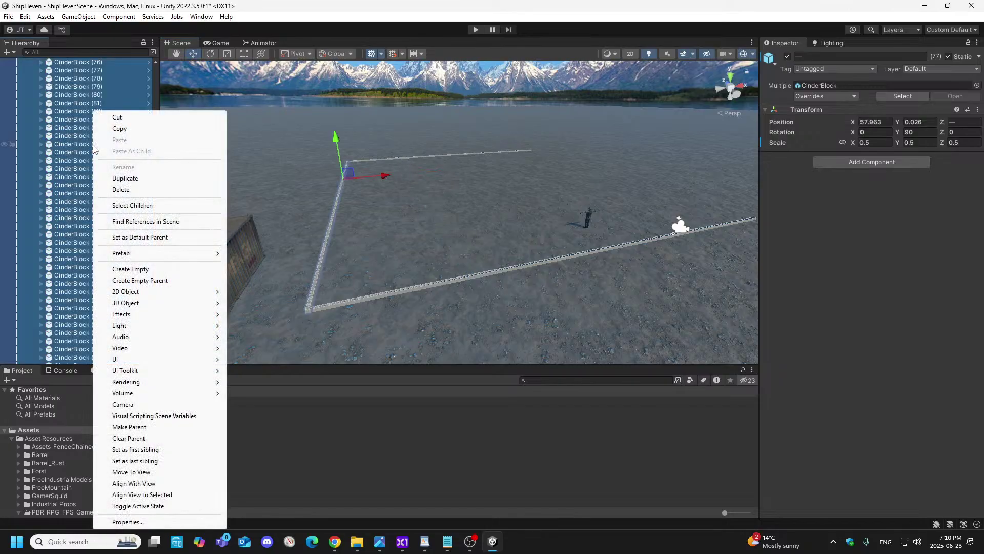
click(119, 179)
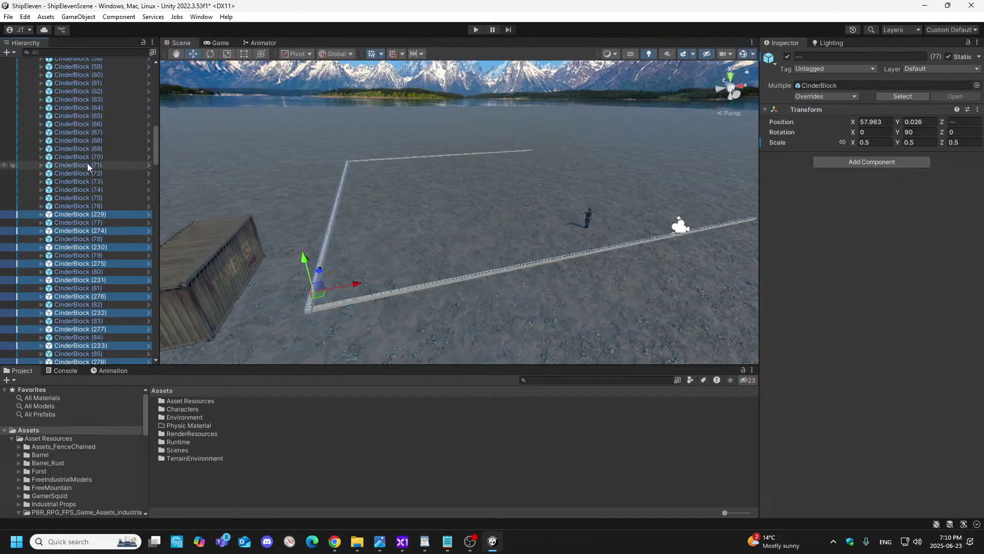
- Move the duplicated cinder blocks in the hierarchy so they are grouped directly below CinderBlock (194), above SeacanContainer
drag(112, 215, 85, 309)
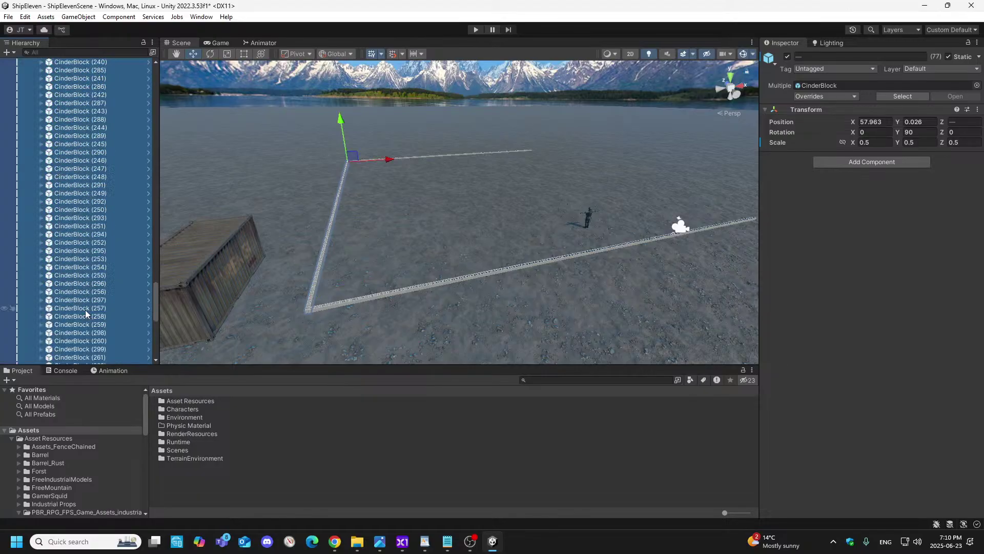
scroll(106, 303, up, 10)
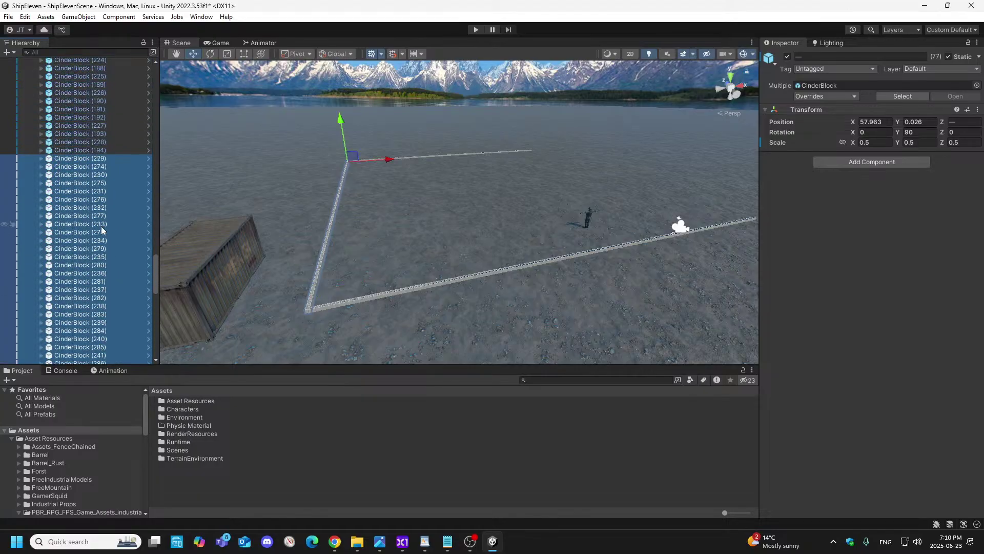
drag(155, 270, 154, 320)
- Move the duplicated Z-axis wall along the X axis to the opposite ends of the two X-axis walls
drag(395, 166, 572, 159)
right_drag(565, 173, 533, 250)
drag(594, 240, 463, 268)
right_drag(463, 268, 479, 276)
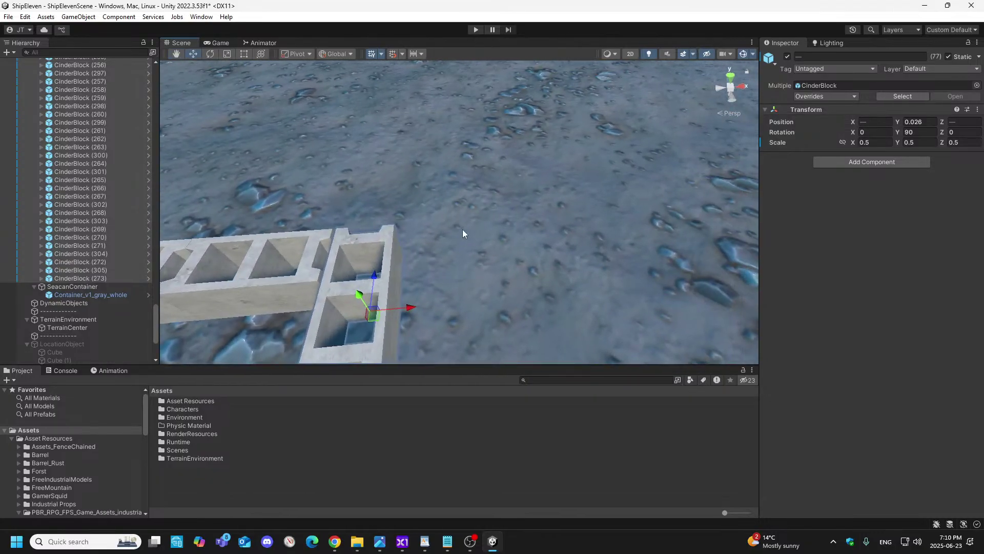
- Fine-adjust the corner block CinderBlock (273) along the X axis to 93.2752, aligning it with the end of the X-axis wall
click(458, 230)
click(384, 250)
right_drag(387, 297, 383, 307)
right_drag(554, 315, 927, 277)
drag(331, 233, 388, 238)
key(f)
right_drag(386, 239, 365, 237)
drag(364, 223, 366, 233)
scroll(472, 302, down, 6)
right_drag(472, 301, 711, 273)
key(a)
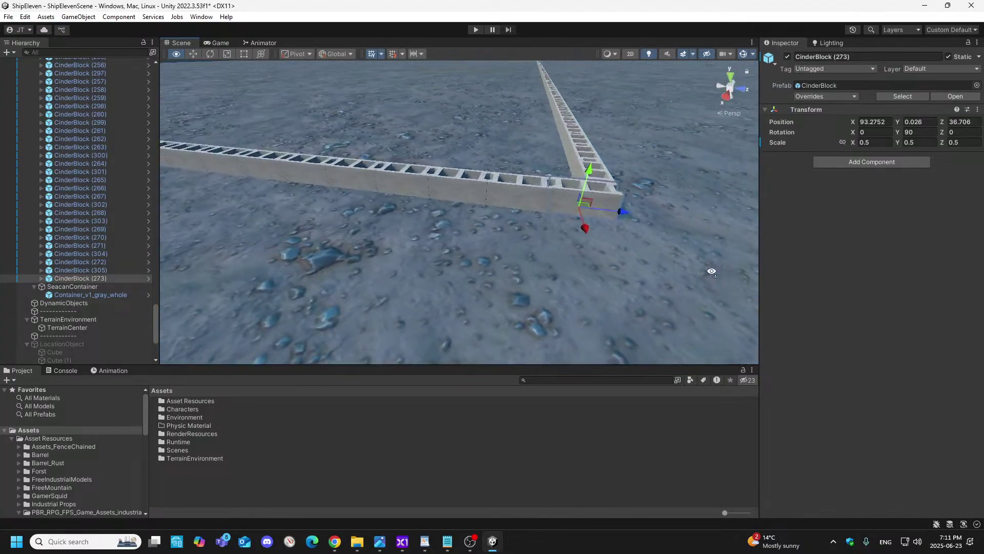
key(f)
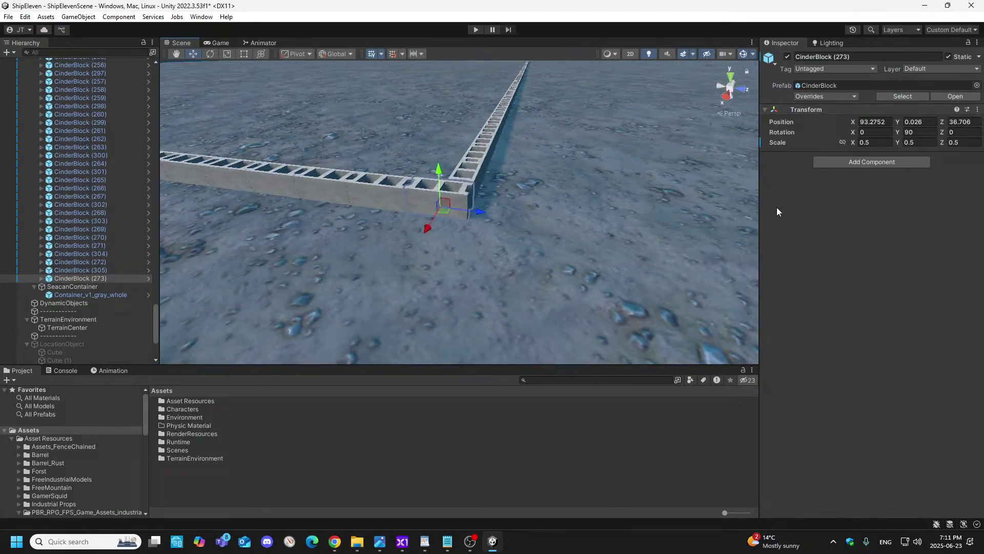
- Try moving CinderBlock (273) outward along the X axis, undo the move, and open its X position for editing
drag(425, 231, 411, 259)
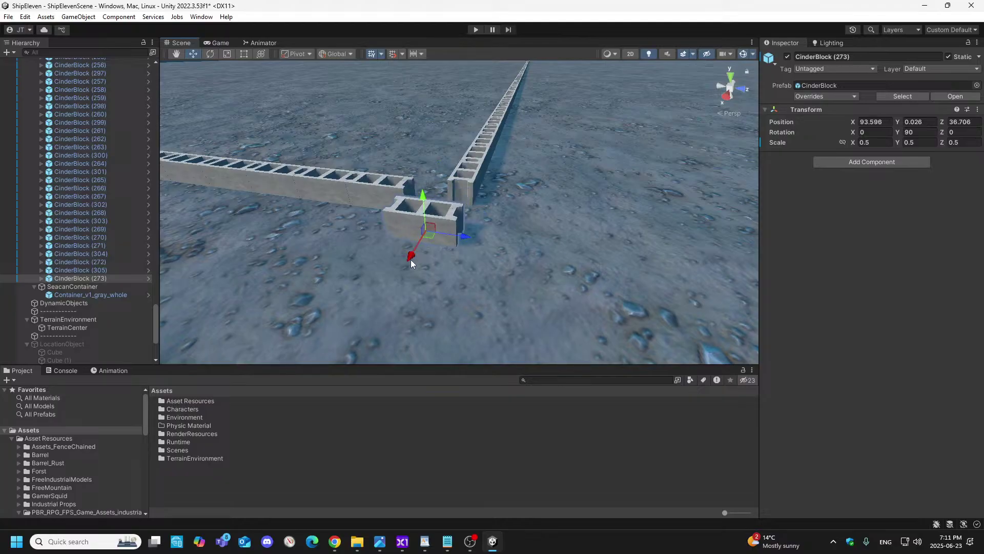
key(ctrl+z)
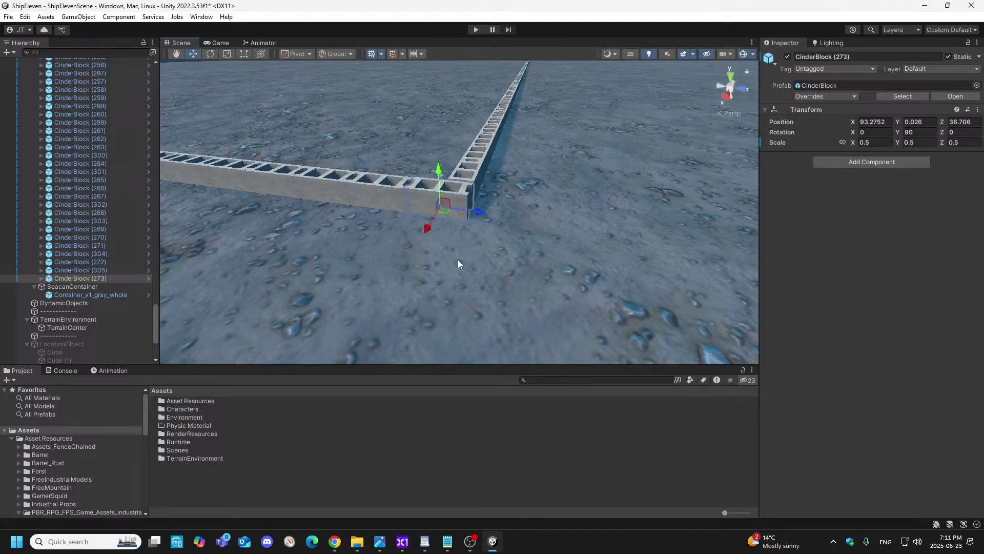
double_click(889, 123)
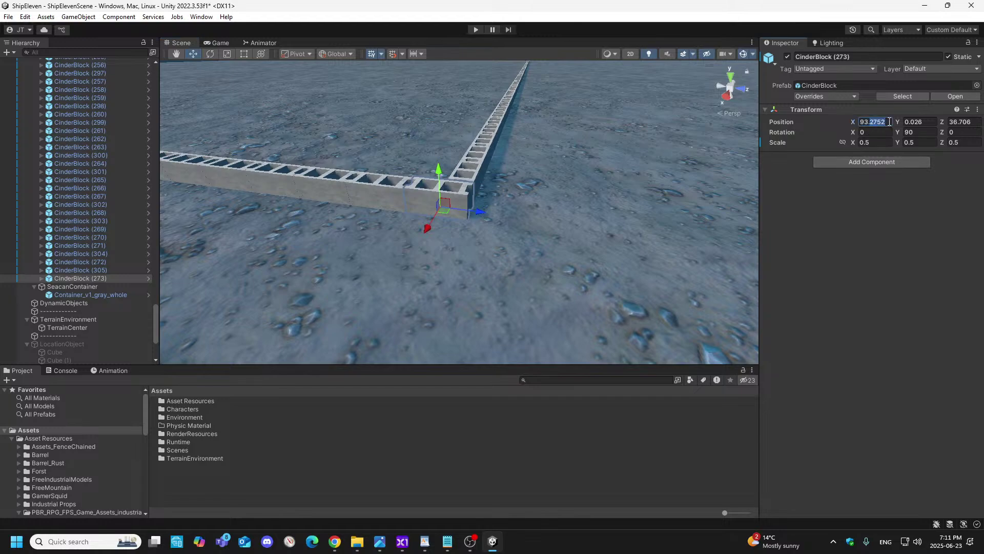
click(877, 122)
- Select the duplicated Z-axis wall's blocks individually from the corner opposite CinderBlock (273), covering CinderBlock (229) through CinderBlock (284) in hierarchy order
right_drag(332, 264, 402, 244)
click(389, 222)
ctrl+click(448, 220)
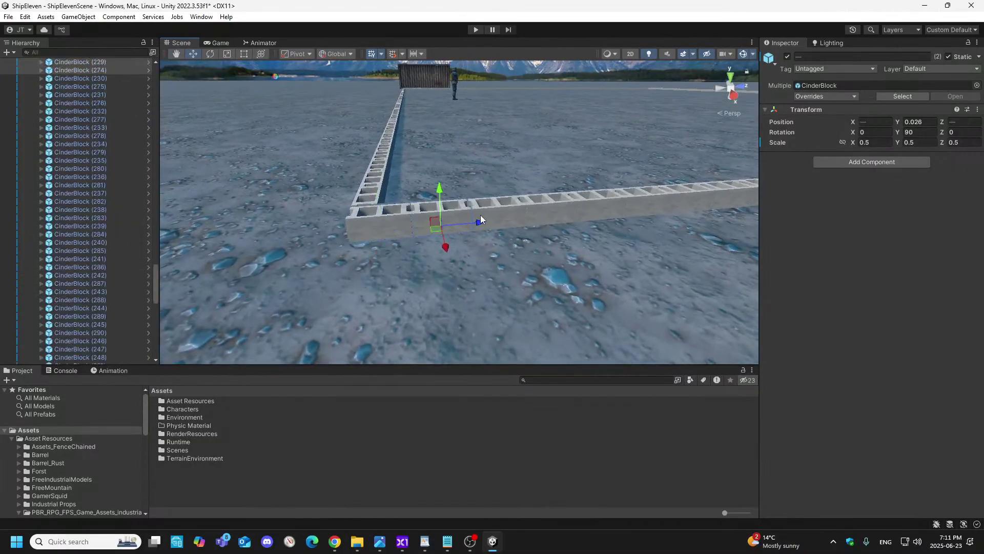
ctrl+click(504, 217)
ctrl+click(561, 215)
ctrl+click(615, 212)
ctrl+click(667, 208)
right_drag(667, 207, 556, 191)
ctrl+click(373, 210)
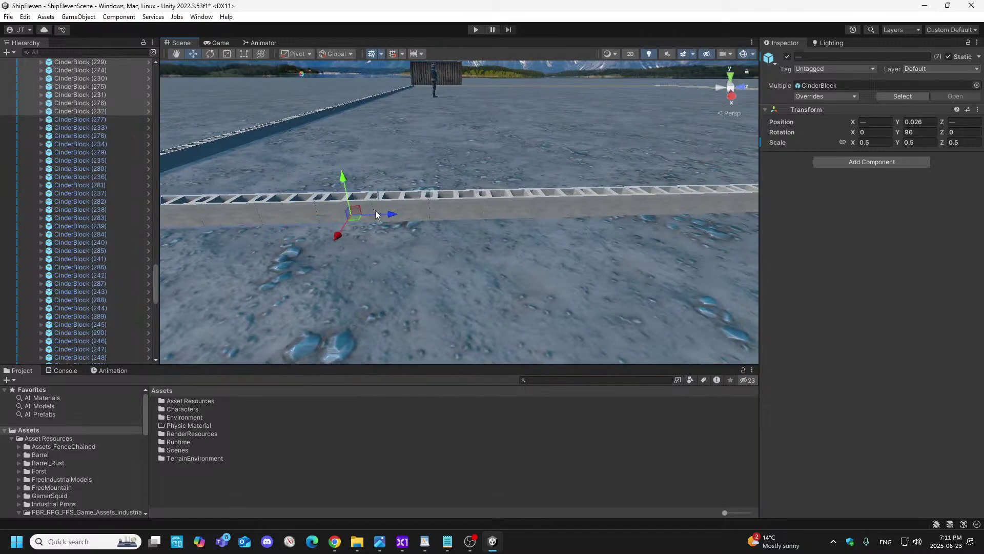
ctrl+click(408, 208)
ctrl+click(469, 209)
ctrl+click(523, 214)
ctrl+click(564, 208)
ctrl+click(610, 208)
middle_drag(629, 190, 433, 210)
ctrl+click(430, 207)
ctrl+click(470, 205)
ctrl+click(512, 209)
ctrl+click(573, 207)
ctrl+click(609, 205)
middle_drag(609, 205, 377, 212)
ctrl+click(359, 205)
ctrl+click(409, 203)
ctrl+click(454, 203)
ctrl+click(489, 201)
ctrl+click(533, 201)
right_drag(528, 135, 537, 106)
key(d)
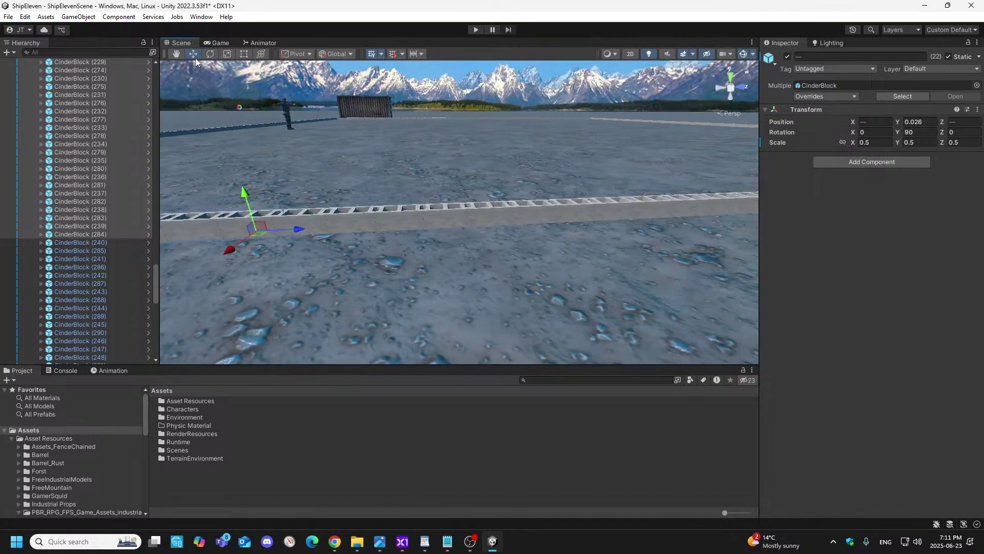
- Extend the selection along the same wall with the next blocks, from CinderBlock (240) through CinderBlock (246) in hierarchy order
ctrl+click(316, 225)
ctrl+click(360, 221)
ctrl+click(405, 221)
ctrl+click(470, 218)
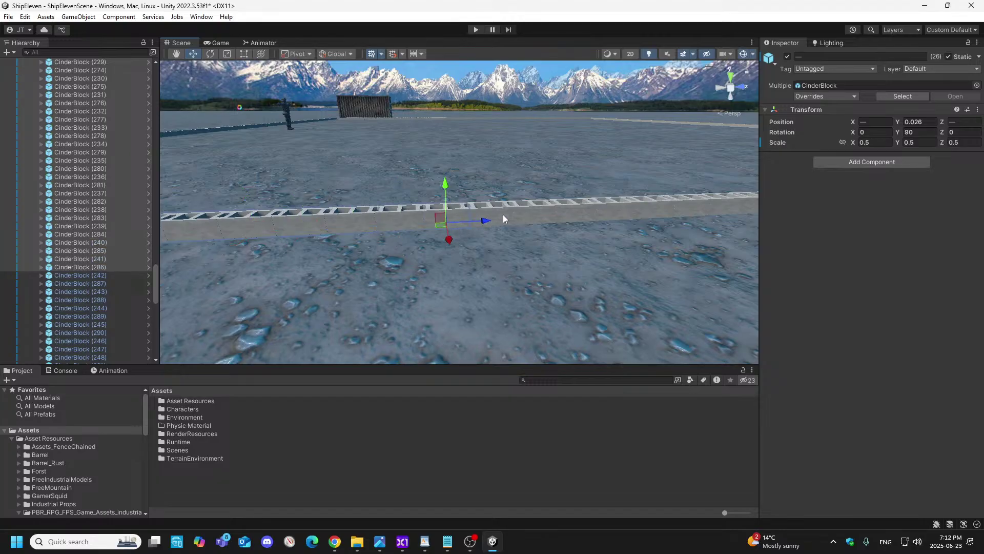
ctrl+click(503, 214)
ctrl+click(546, 213)
ctrl+click(592, 213)
ctrl+click(630, 211)
right_drag(627, 219, 626, 221)
key(d)
ctrl+click(426, 207)
ctrl+click(481, 213)
ctrl+click(535, 211)
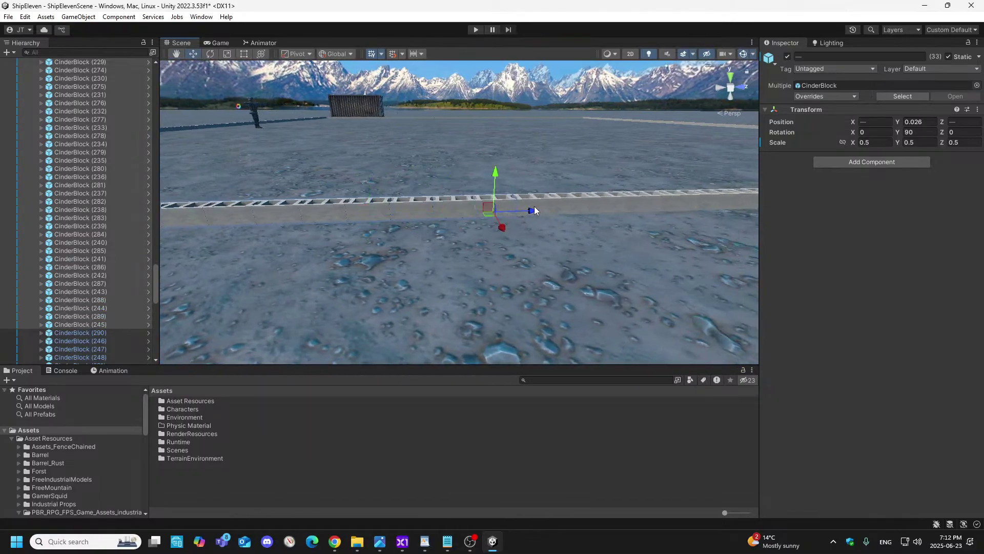
ctrl+click(559, 207)
ctrl+click(584, 202)
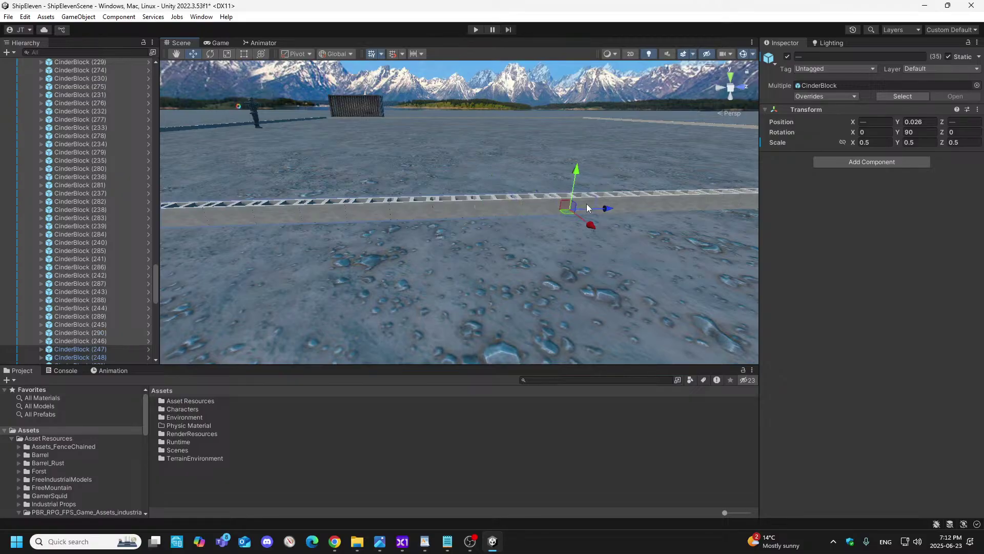
- Add the following blocks along the middle of the wall to the selection, from CinderBlock (247) onward
ctrl+click(639, 204)
ctrl+click(661, 206)
mouse_move(634, 167)
right_down()
mouse_move(626, 160)
mouse_move(644, 157)
mouse_move(636, 153)
right_up()
ctrl+click(328, 253)
ctrl+click(381, 246)
ctrl+click(445, 240)
ctrl+click(496, 242)
ctrl+click(548, 234)
ctrl+click(577, 234)
ctrl+click(603, 228)
right_drag(571, 182, 558, 163)
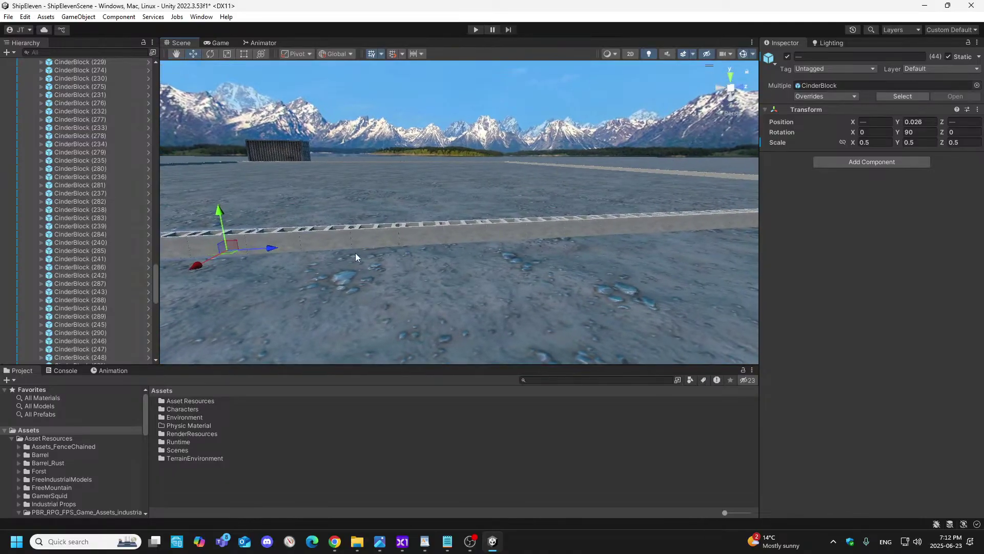
ctrl+click(288, 242)
ctrl+click(328, 242)
ctrl+click(380, 238)
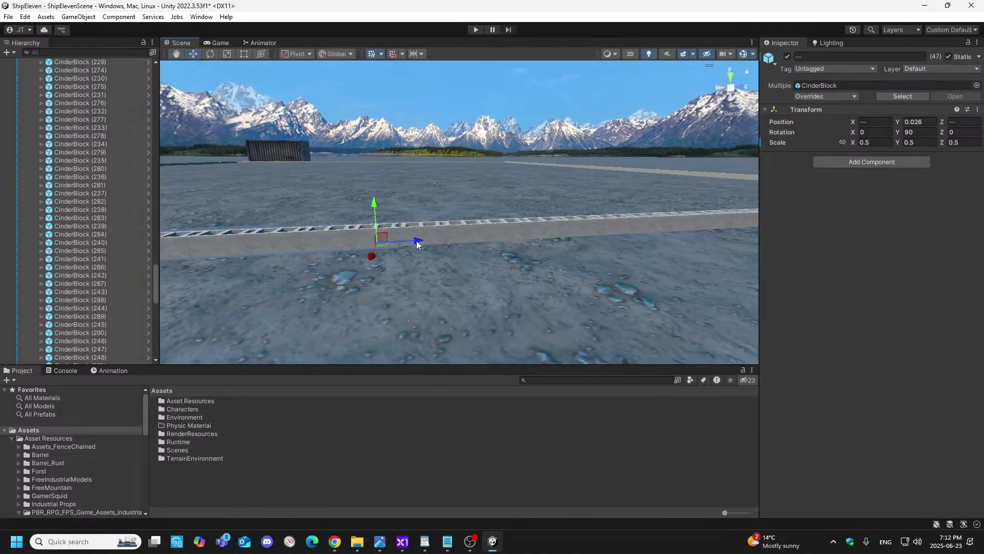
ctrl+click(461, 239)
ctrl+click(424, 239)
ctrl+click(480, 229)
ctrl+click(466, 236)
ctrl+click(520, 233)
ctrl+click(555, 231)
ctrl+click(590, 226)
key(d)
right_drag(609, 224, 626, 222)
ctrl+click(394, 239)
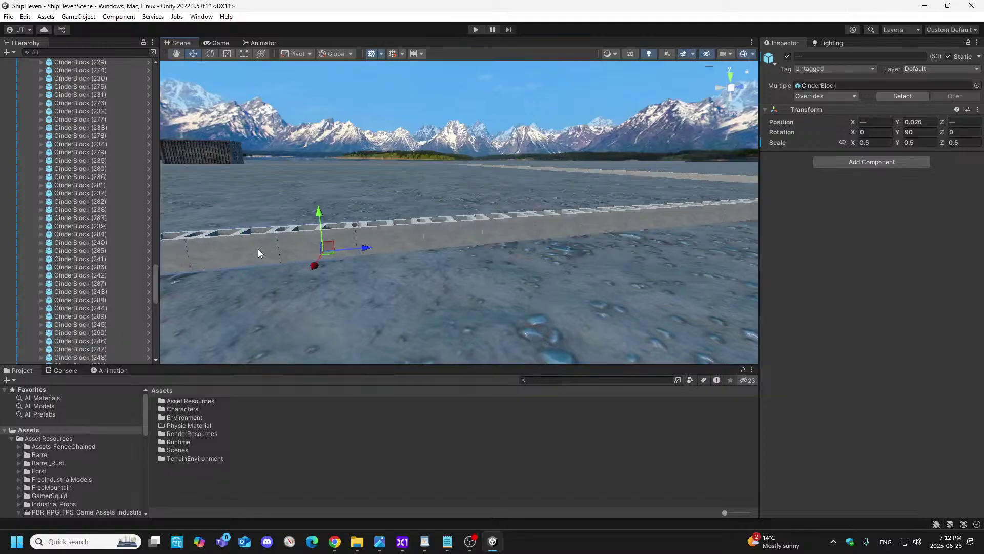
ctrl+click(410, 242)
ctrl+click(507, 233)
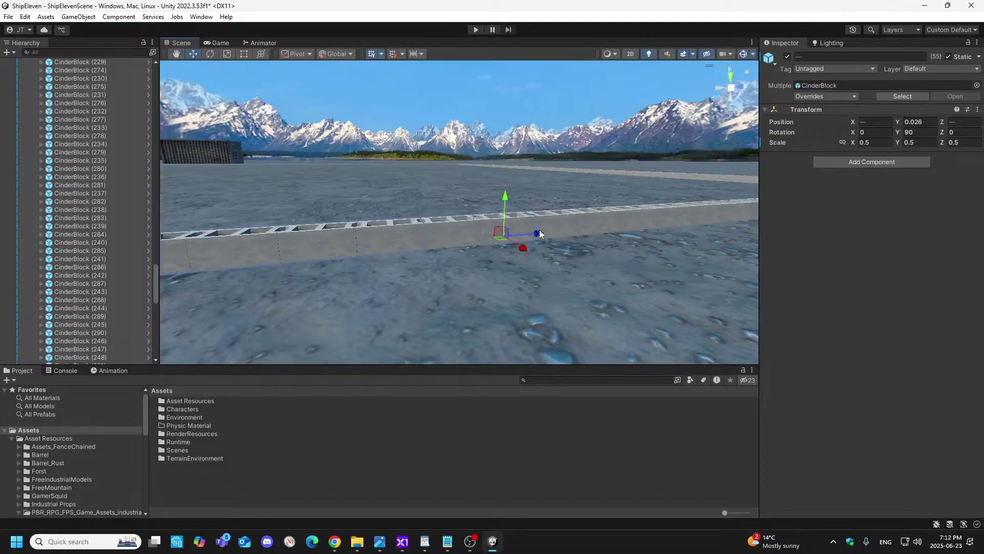
right_drag(550, 230, 156, 342)
- Continue adding neighbouring wall blocks to the selection toward the corner at CinderBlock (273)
key(d)
shift+click(282, 290)
shift+click(389, 282)
shift+click(482, 282)
shift+click(574, 282)
right_drag(549, 261, 576, 213)
key(d)
shift+click(344, 293)
shift+click(435, 289)
right_drag(374, 300, 328, 300)
key(s)
shift+click(318, 303)
ctrl+click(407, 307)
ctrl+click(435, 295)
ctrl+click(311, 293)
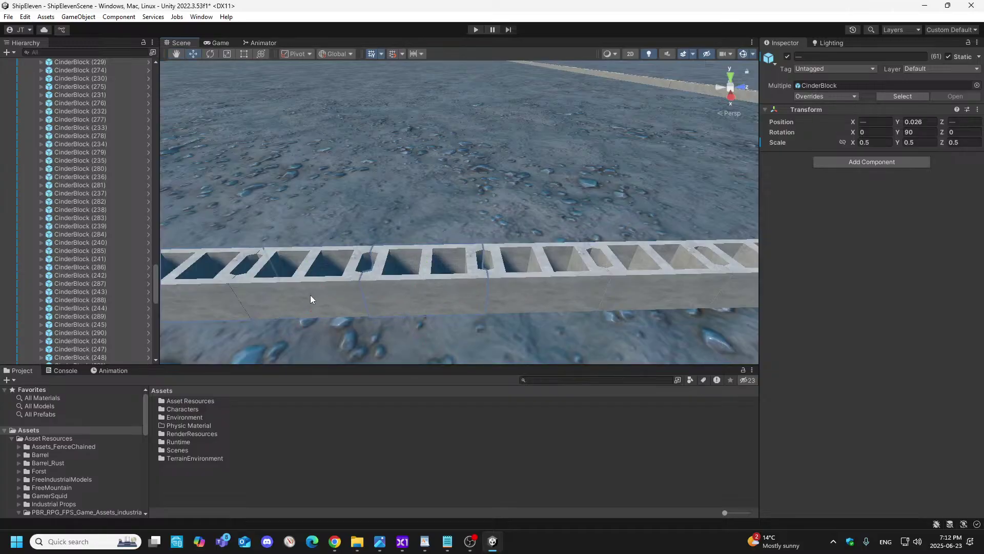
ctrl+click(325, 300)
ctrl+click(431, 295)
ctrl+click(543, 291)
ctrl+click(666, 291)
- Try moving the selected blocks outward along the X axis to expose unselected ones, and undo the move
right_drag(469, 291, 304, 230)
drag(382, 224, 352, 236)
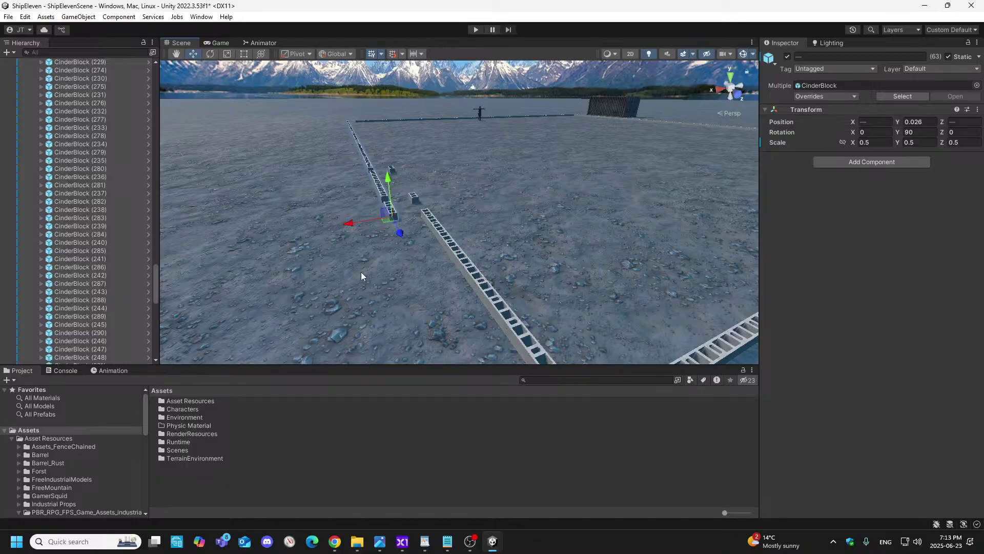
key(ctrl+z)
- Add a missed wall block to the selection and recheck it with temporary outward X-axis moves, undoing each one
right_drag(330, 281, 500, 287)
shift+click(433, 269)
mouse_move(345, 279)
right_down()
mouse_move(211, 290)
mouse_move(346, 275)
right_up()
drag(346, 274, 320, 276)
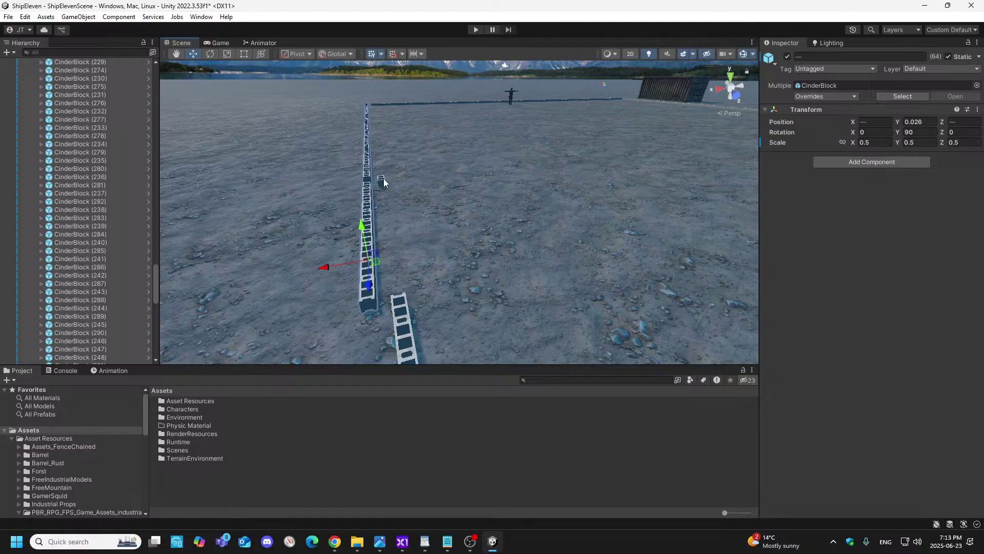
right_drag(333, 189, 547, 199)
key(ctrl+z)
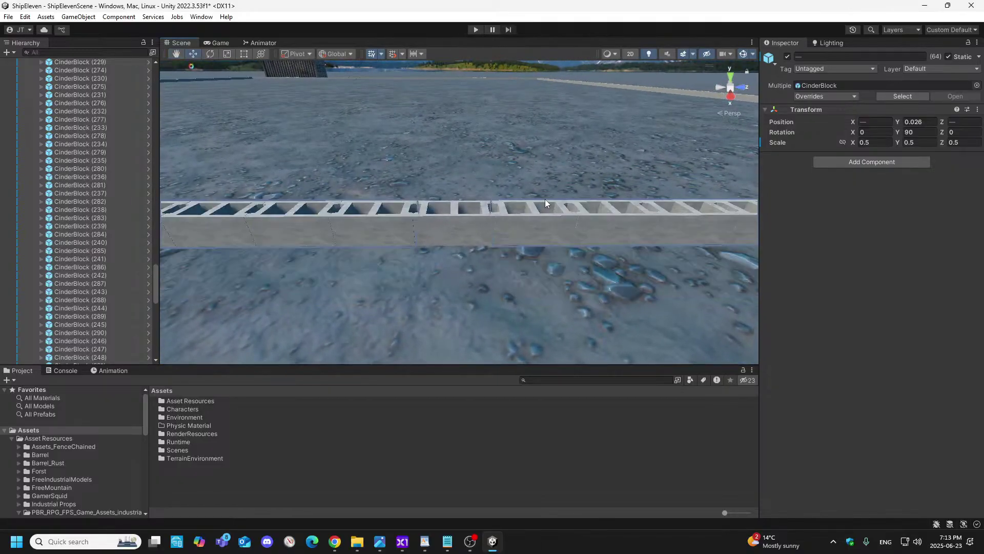
right_drag(502, 229, 326, 198)
drag(327, 198, 317, 202)
key(ctrl+z)
- Toggle several mid-wall blocks in the selection and try shifting the selection along the X axis, undoing the move
right_drag(318, 288, 530, 273)
key(w)
ctrl+click(408, 218)
ctrl+click(521, 226)
ctrl+click(650, 228)
right_drag(681, 281, 685, 275)
key(s)
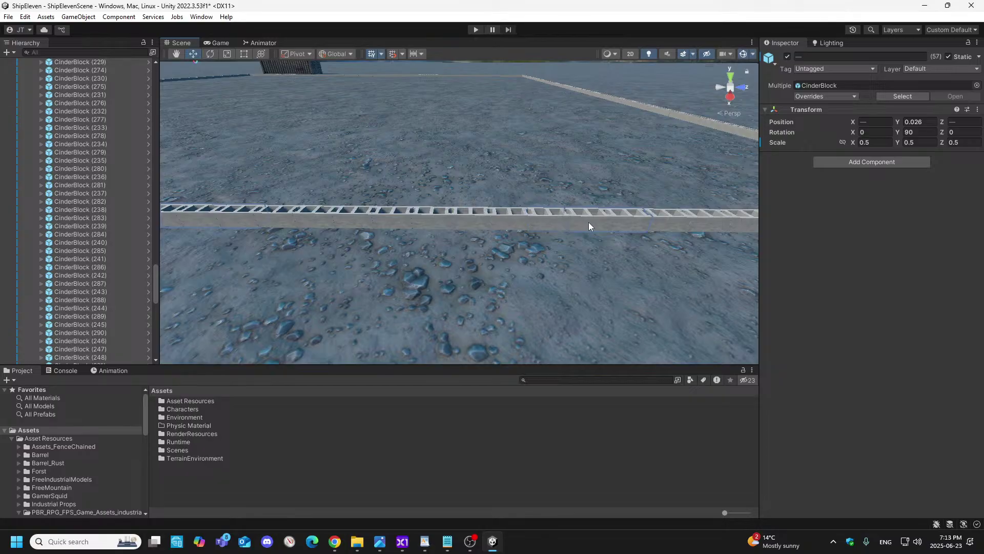
key(w)
right_drag(609, 240, 411, 238)
ctrl+click(533, 245)
ctrl+click(643, 243)
key(s)
drag(396, 233, 361, 242)
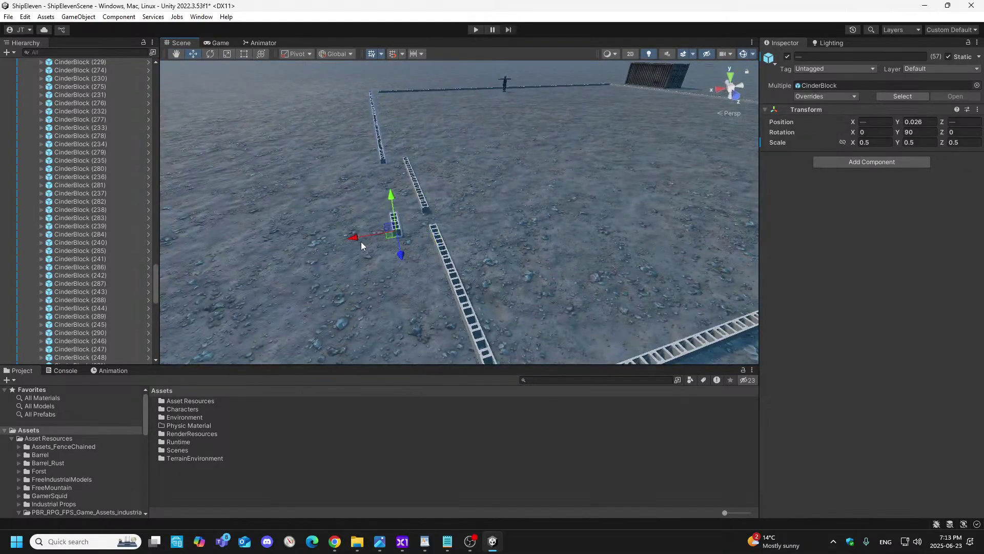
key(ctrl+z)
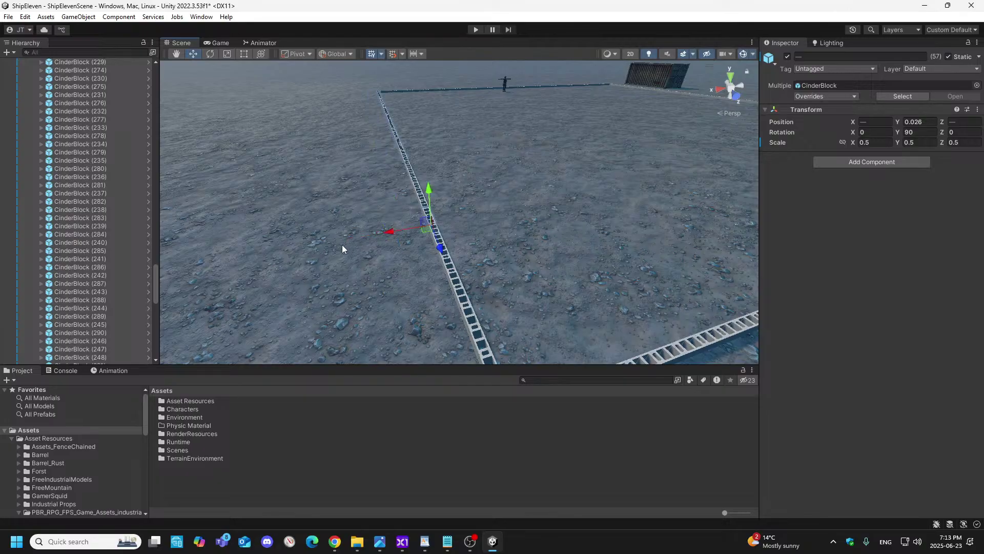
right_drag(343, 246, 562, 239)
key(w)
key(s)
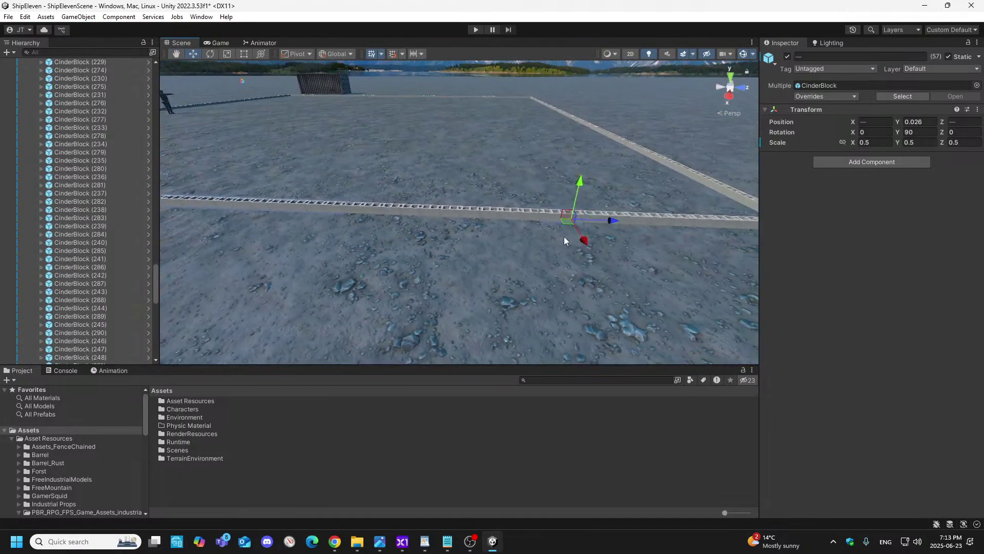
drag(584, 240, 588, 254)
- Add the unselected mid-wall blocks to the selection one after another, working toward the CinderBlock (273) corner
mouse_move(370, 246)
right_down()
mouse_move(388, 236)
mouse_move(381, 241)
right_up()
key(w)
shift+click(377, 229)
shift+click(442, 223)
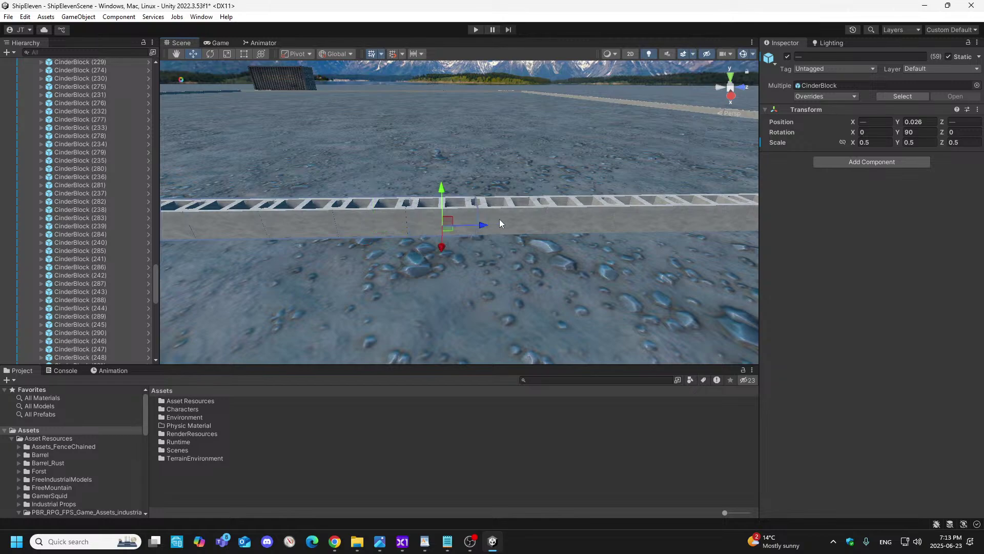
shift+click(536, 223)
shift+click(595, 221)
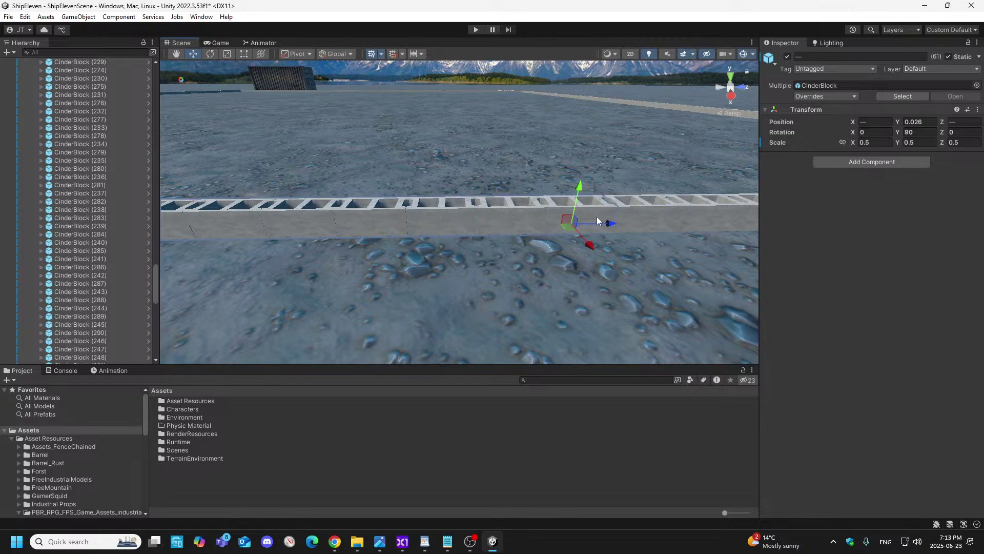
shift+click(649, 217)
shift+click(706, 217)
key(d)
right_drag(704, 221, 686, 228)
shift+click(425, 226)
shift+click(482, 220)
shift+click(549, 219)
shift+click(599, 228)
- Try moving the enlarged selection outward along the X axis to find blocks still missing, and undo it
key(s)
key(d)
right_drag(601, 234, 482, 246)
drag(410, 226, 391, 244)
key(d)
right_drag(390, 244, 469, 269)
key(w)
key(ctrl+z)
- Add the remaining unselected blocks at the CinderBlock (273) end of the wall to the selection
ctrl+click(442, 257)
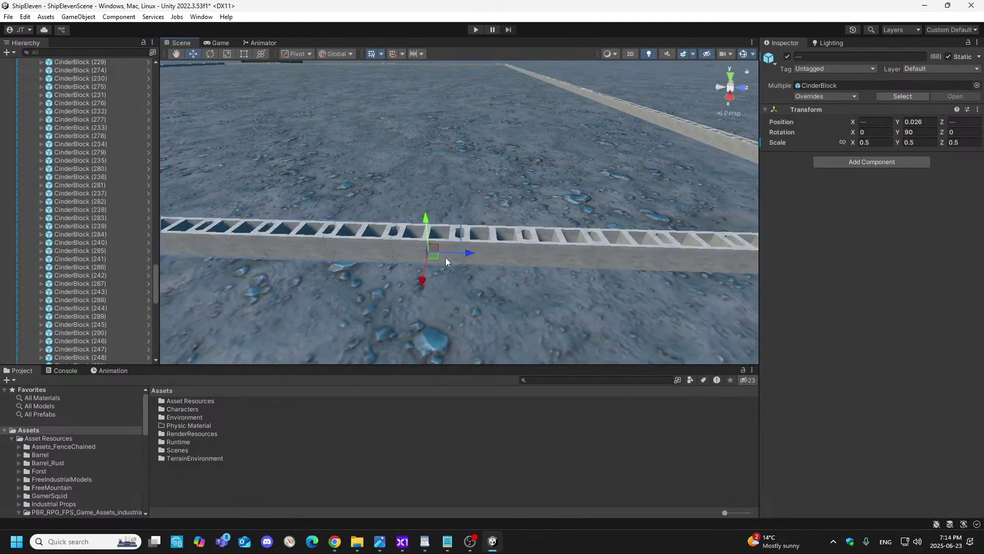
ctrl+click(515, 256)
ctrl+click(566, 255)
ctrl+click(631, 256)
ctrl+click(695, 261)
alt+drag(681, 268, 529, 300)
ctrl+click(315, 271)
ctrl+click(359, 268)
shift+click(523, 277)
- Try moving the whole selected wall outward along the X axis as a completeness check, and undo the move
right_drag(525, 279, 317, 277)
key(d)
key(s)
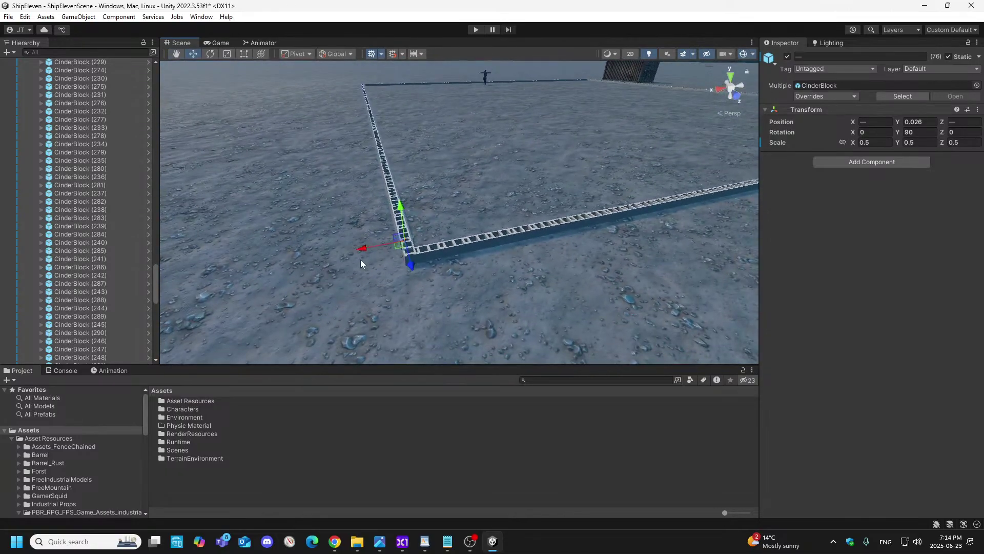
drag(362, 263, 295, 272)
key(ctrl+z)
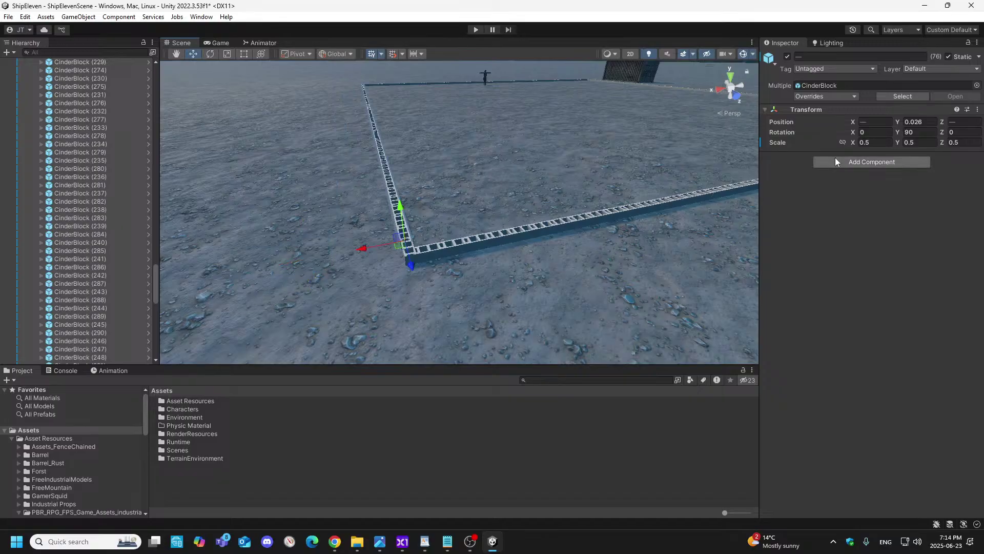
- Set the X position of all selected wall blocks to 93.275 and deselect them
click(872, 122)
text(93.275)
click(920, 121)
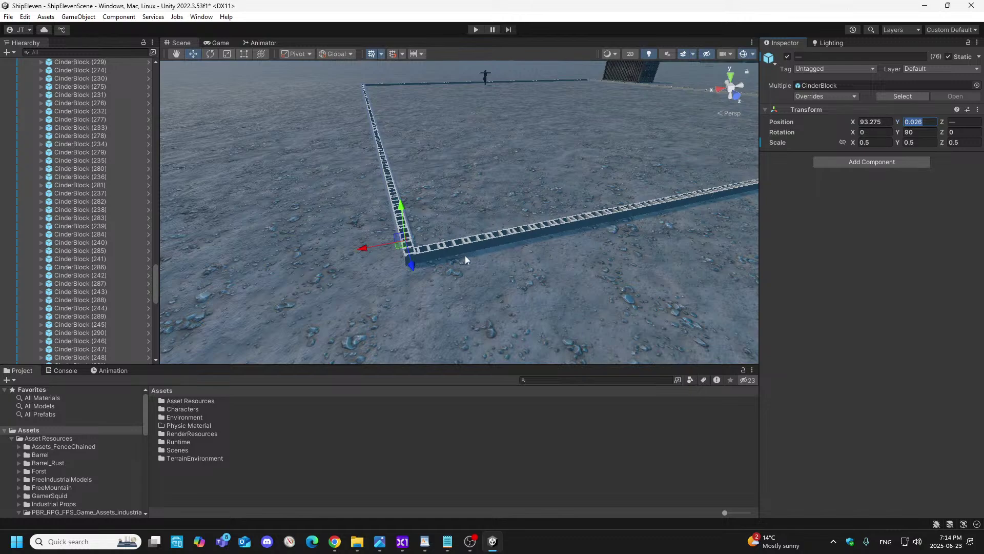
click(430, 271)
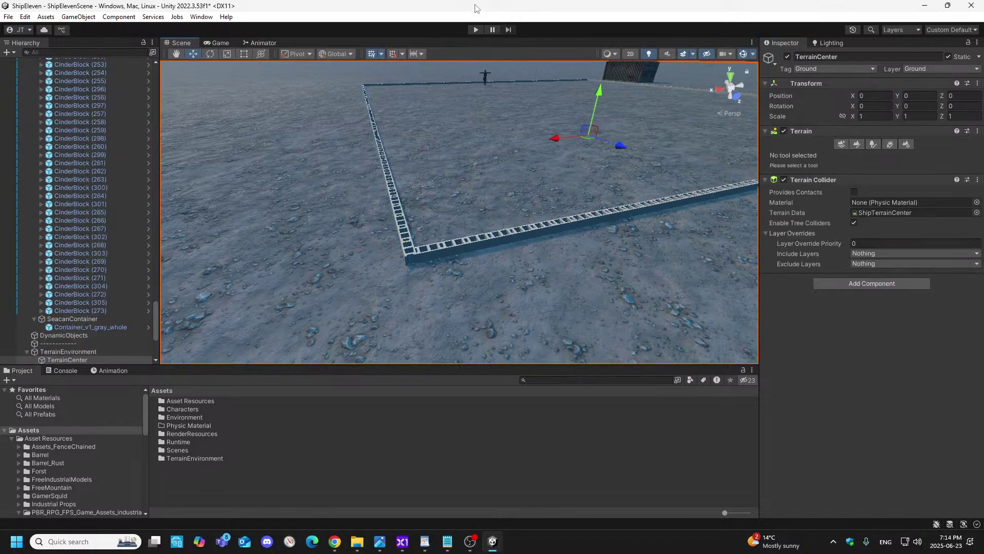
- Restore the previous wall selection, then select StaticObjects in the hierarchy and collapse its BoundaryWalls group
key(ctrl+z)
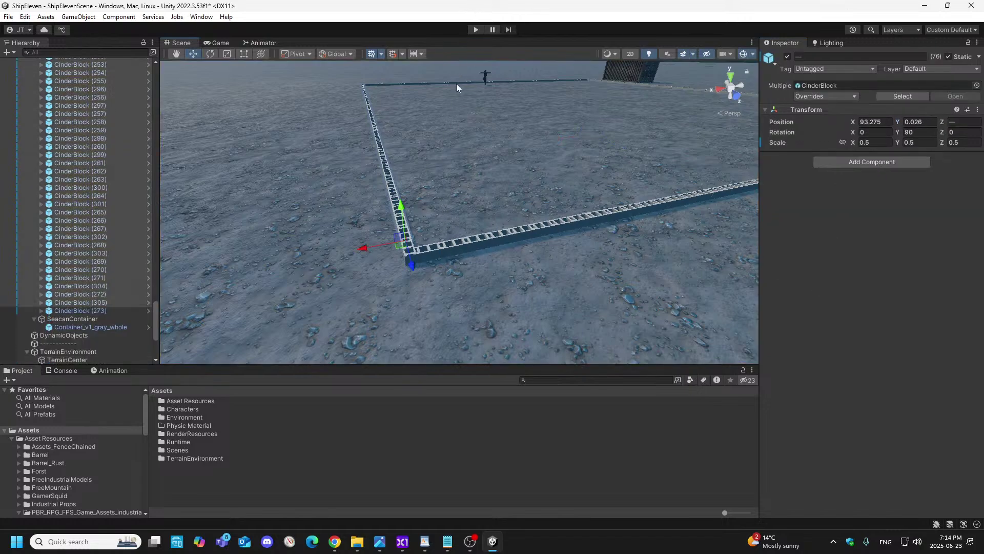
scroll(90, 136, up, 5)
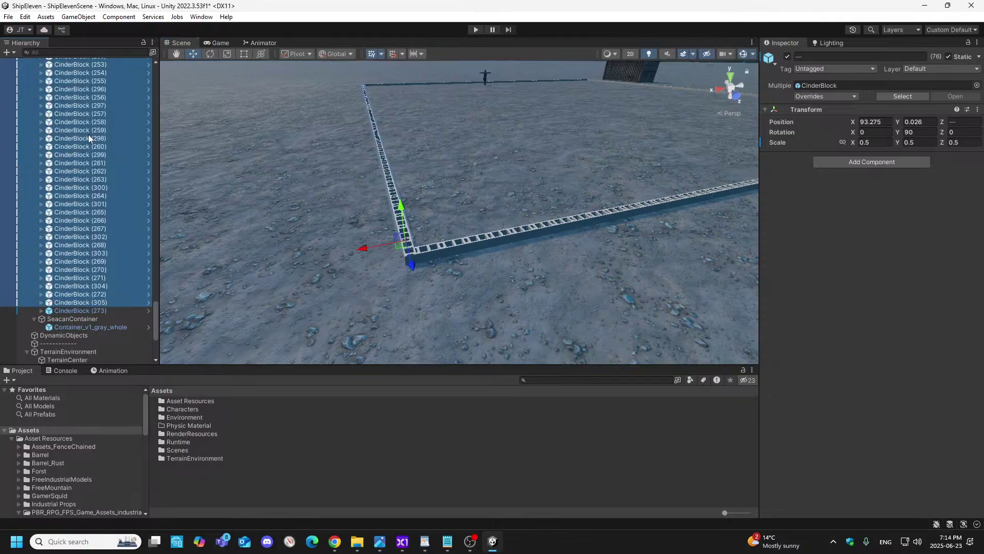
scroll(93, 135, up, 12)
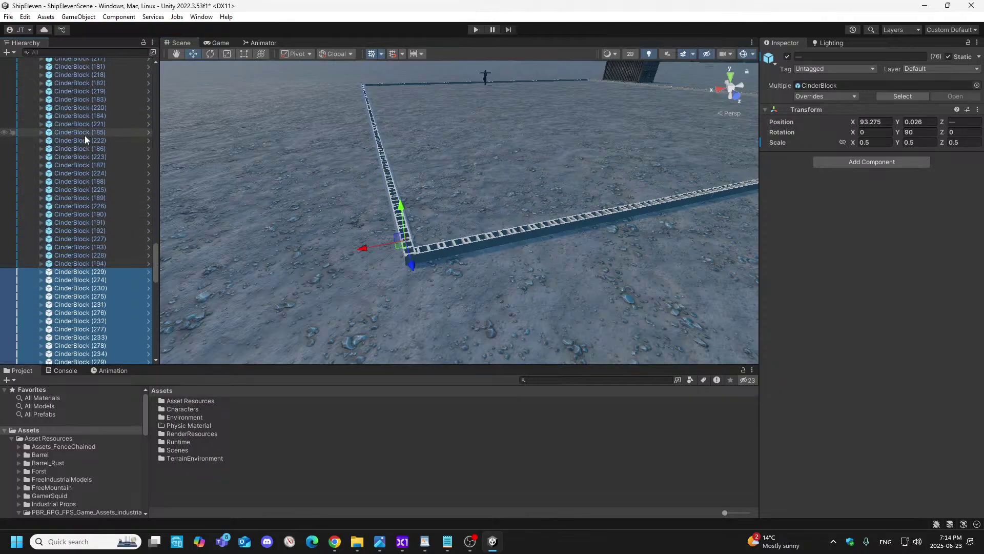
click(58, 182)
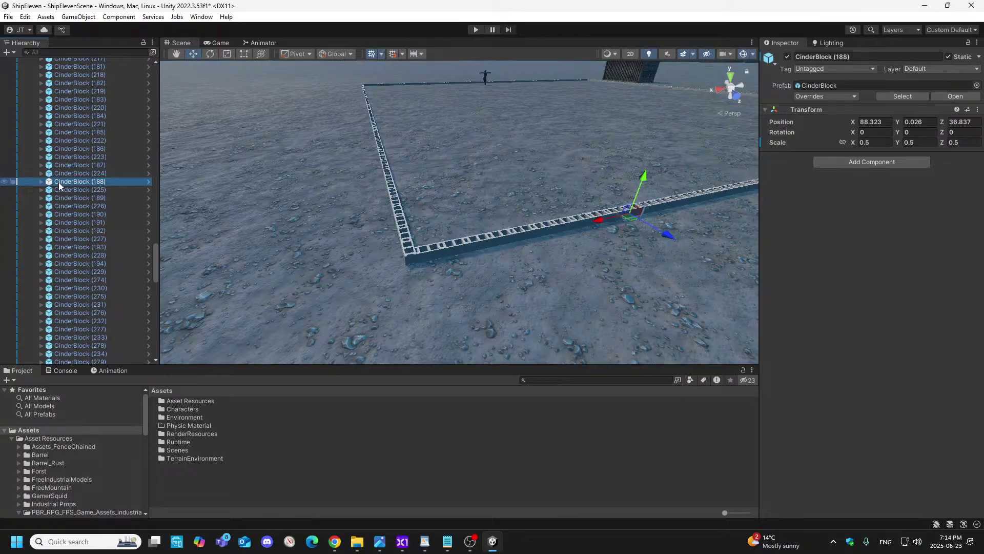
key(ctrl+a)
click(61, 170)
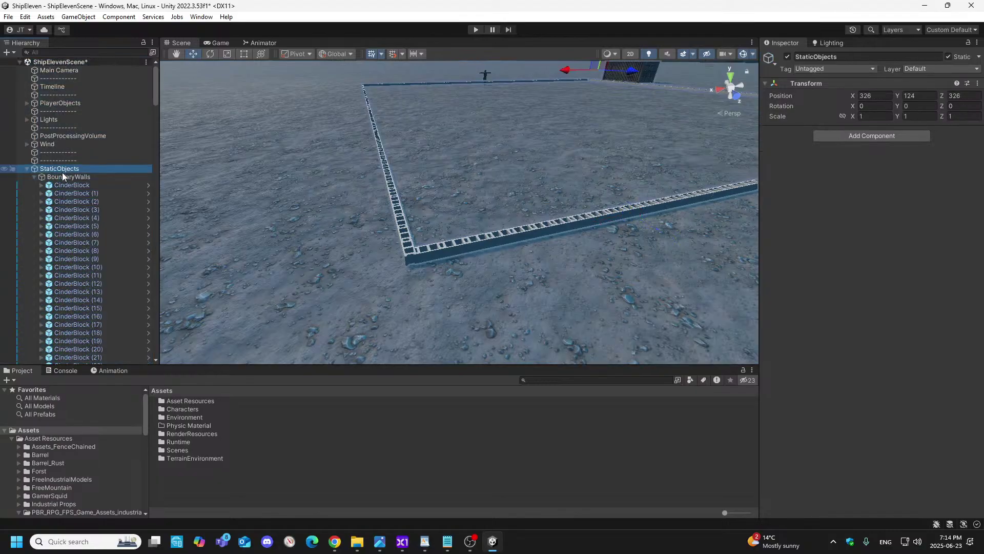
click(32, 177)
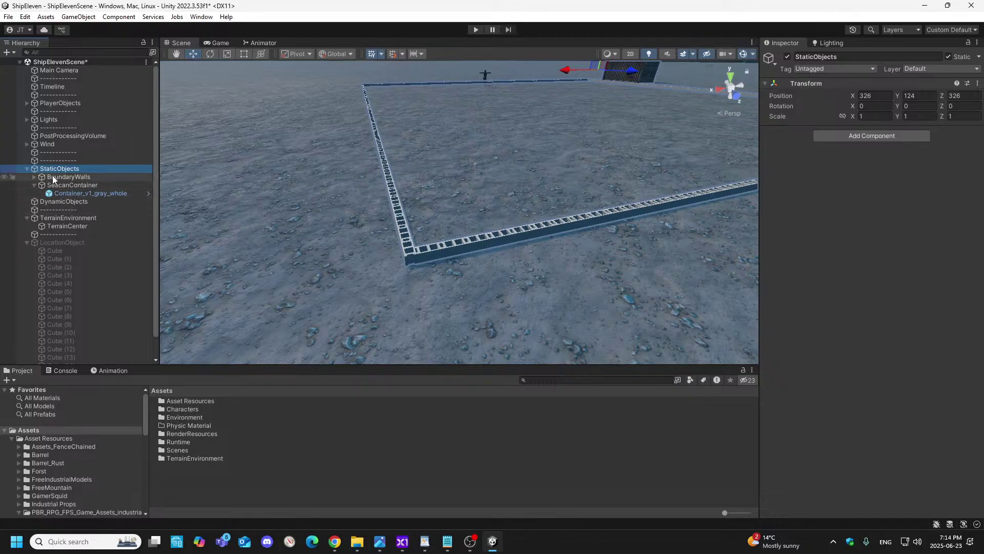
- Check whether the corner end blocks of the Z-axis wall, CinderBlock (273) and (305), share the same X position
click(60, 79)
right_drag(549, 187, 487, 248)
click(519, 230)
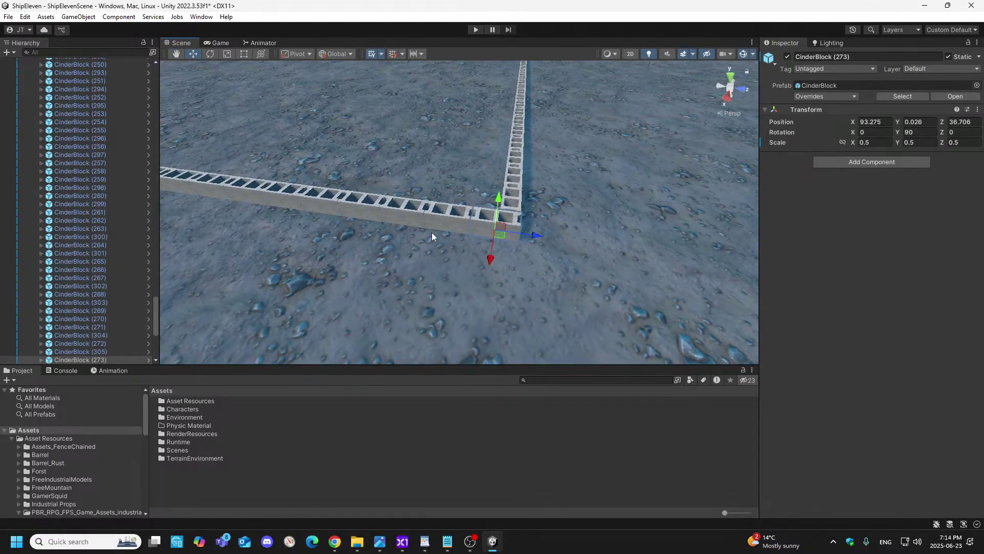
click(448, 220)
shift+click(513, 232)
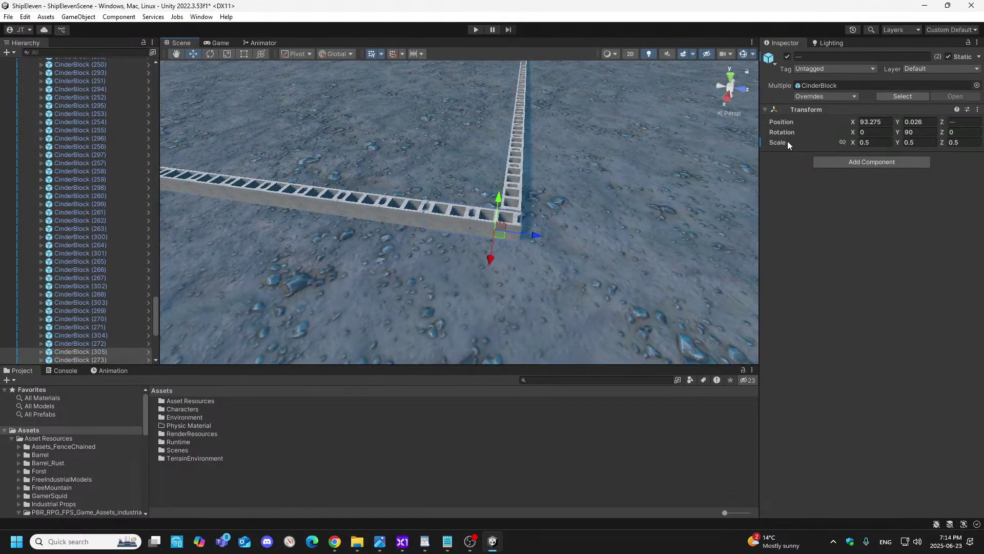
right_drag(527, 195, 356, 250)
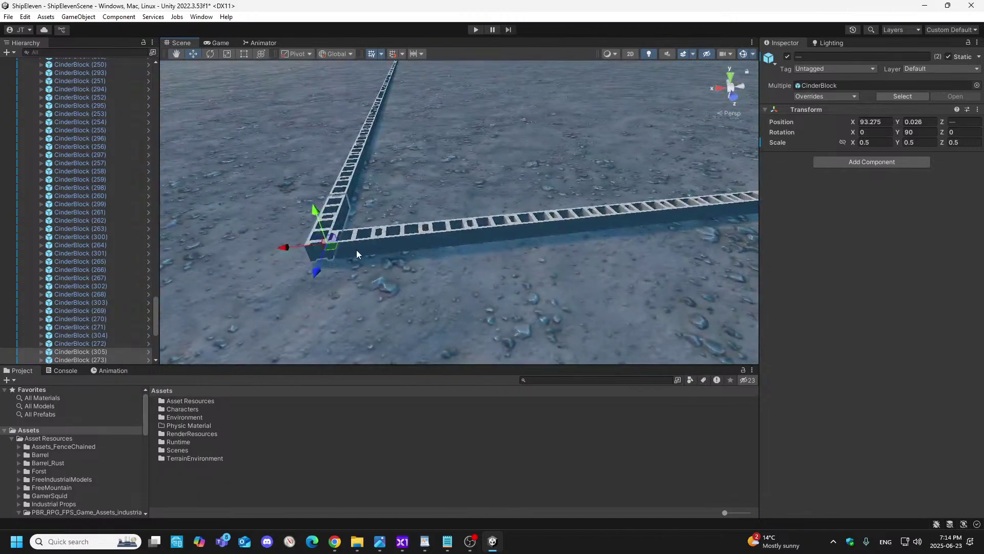
- Compare the positions of the end blocks of the adjoining X-axis wall, including CinderBlock (194) and (228), at the same corner
click(355, 248)
shift+click(480, 237)
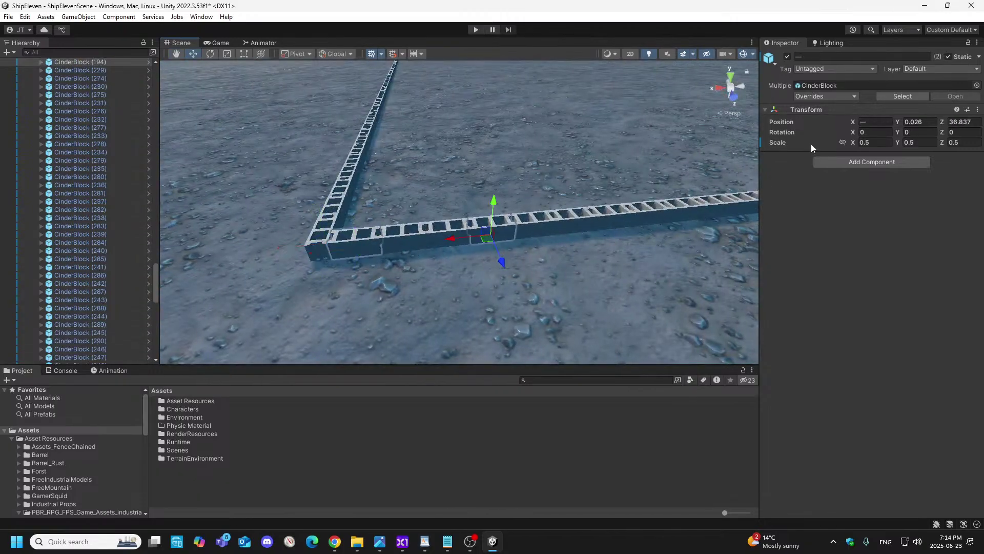
key(w)
right_drag(431, 292, 413, 294)
key(s)
click(380, 239)
click(307, 229)
click(382, 233)
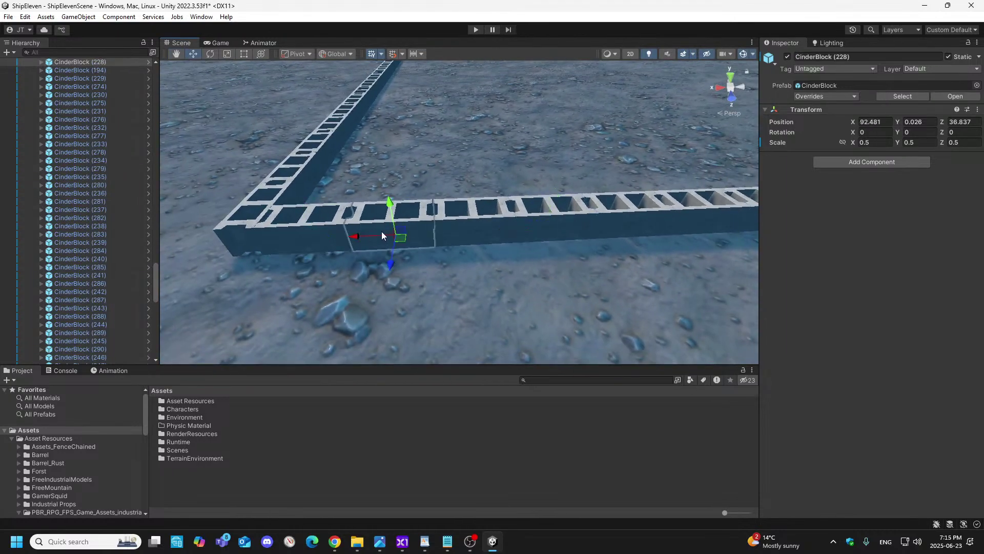
click(306, 239)
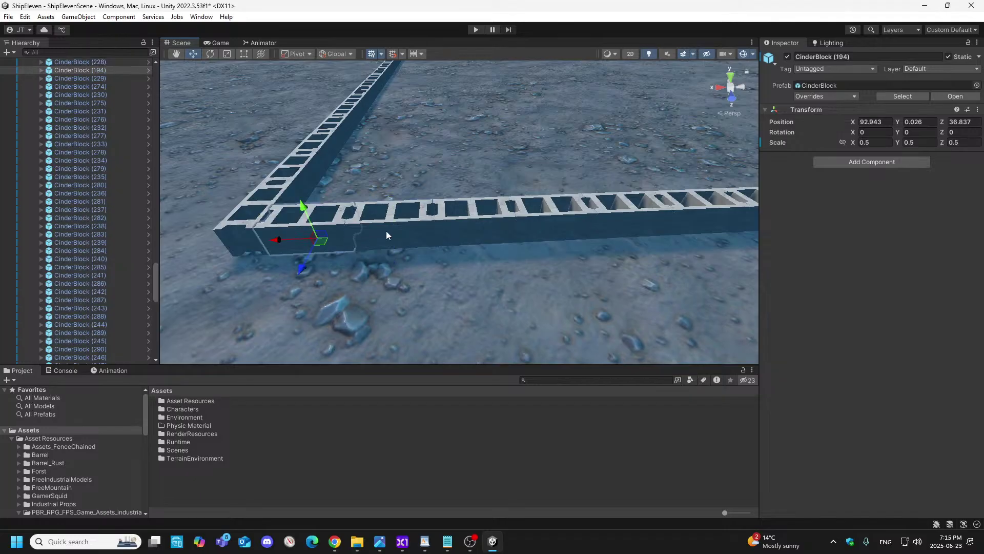
click(389, 230)
- Check the positions of CinderBlock (195) and (153) at the opposite end of the X-axis wall
right_drag(500, 229, 804, 171)
right_drag(731, 169, 535, 204)
click(539, 200)
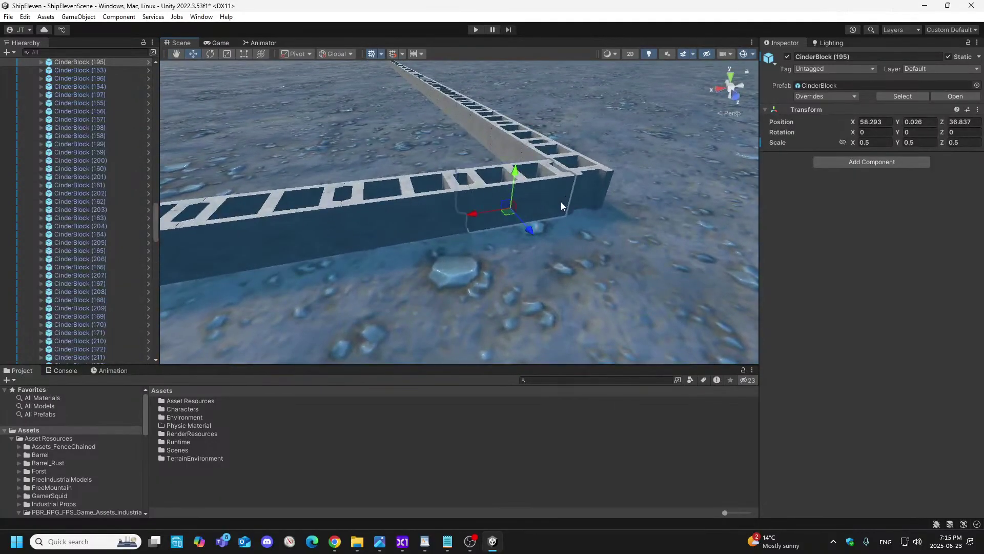
click(431, 214)
right_drag(397, 124, 379, 249)
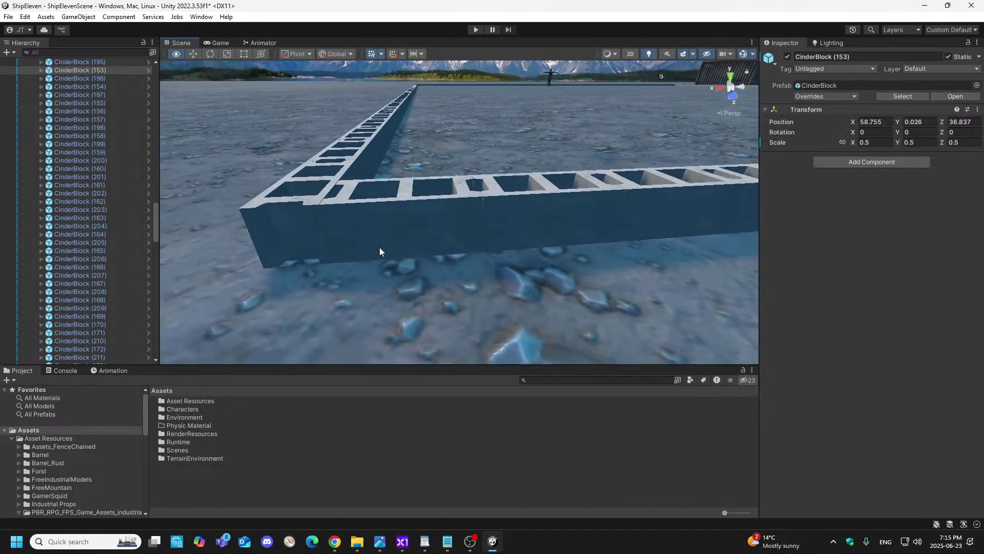
- Select the end blocks CinderBlock (193), (228) and (194) together and check whether they share one Z position
click(432, 228)
shift+click(535, 221)
shift+click(670, 219)
right_drag(610, 228, 191, 238)
key(s)
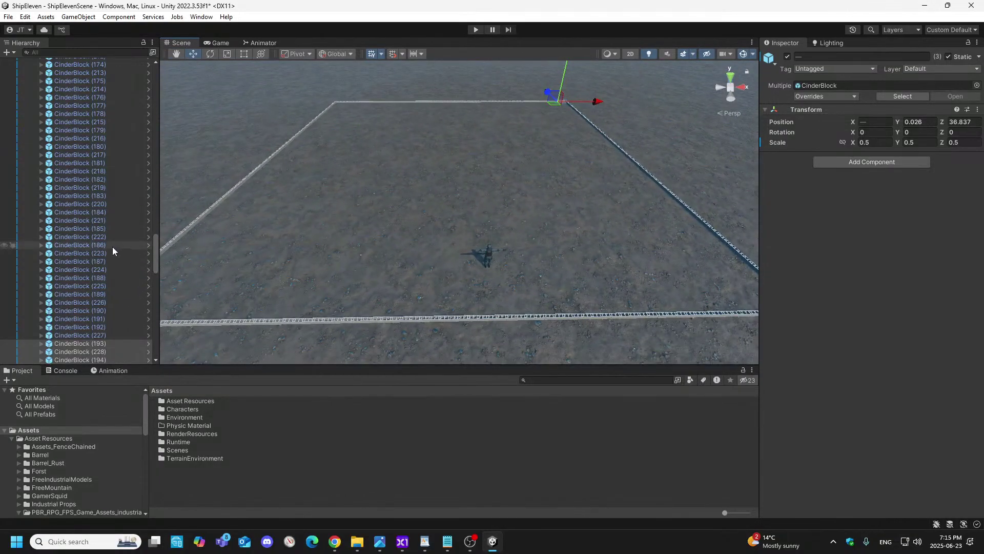